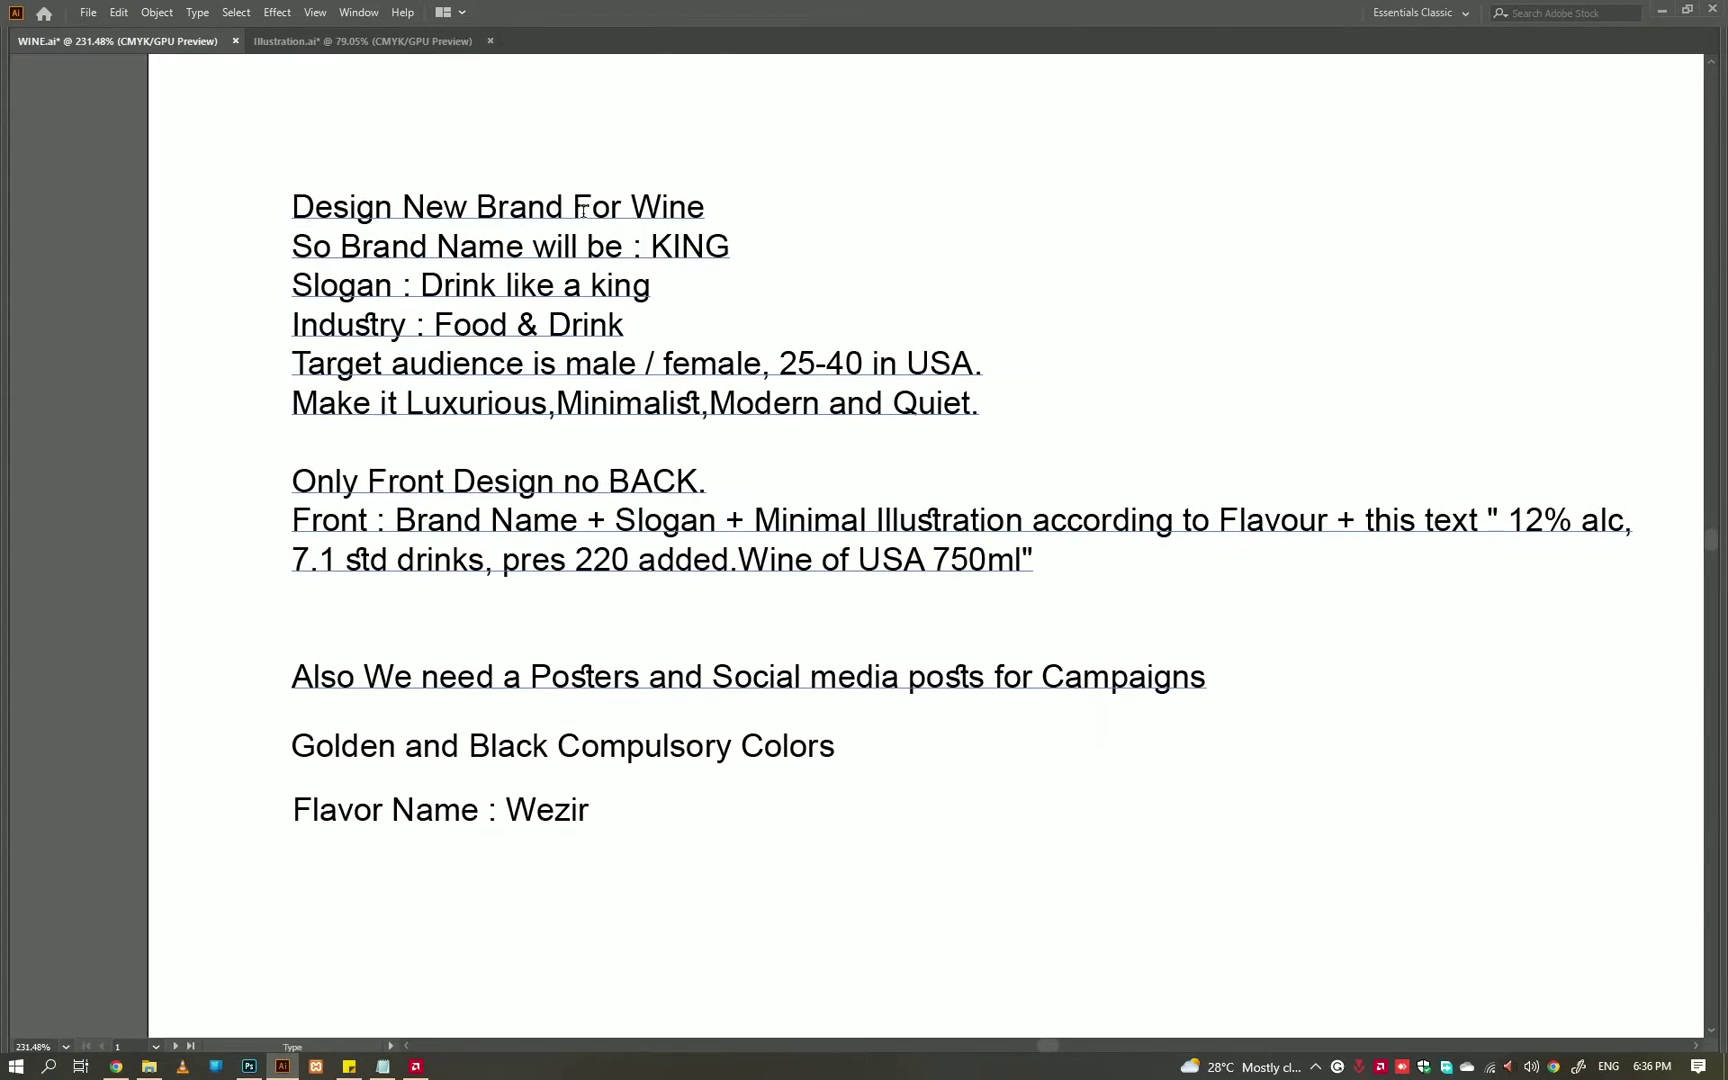
# - Highlight the KING, target audience, Flavor Name: Wezir and golden-and-black colours lines, then fit the page
pyautogui.moveTo(652, 247); pyautogui.dragTo(814, 249)
pyautogui.click(785, 152)
pyautogui.press('t')
pyautogui.tripleClick(350, 368)
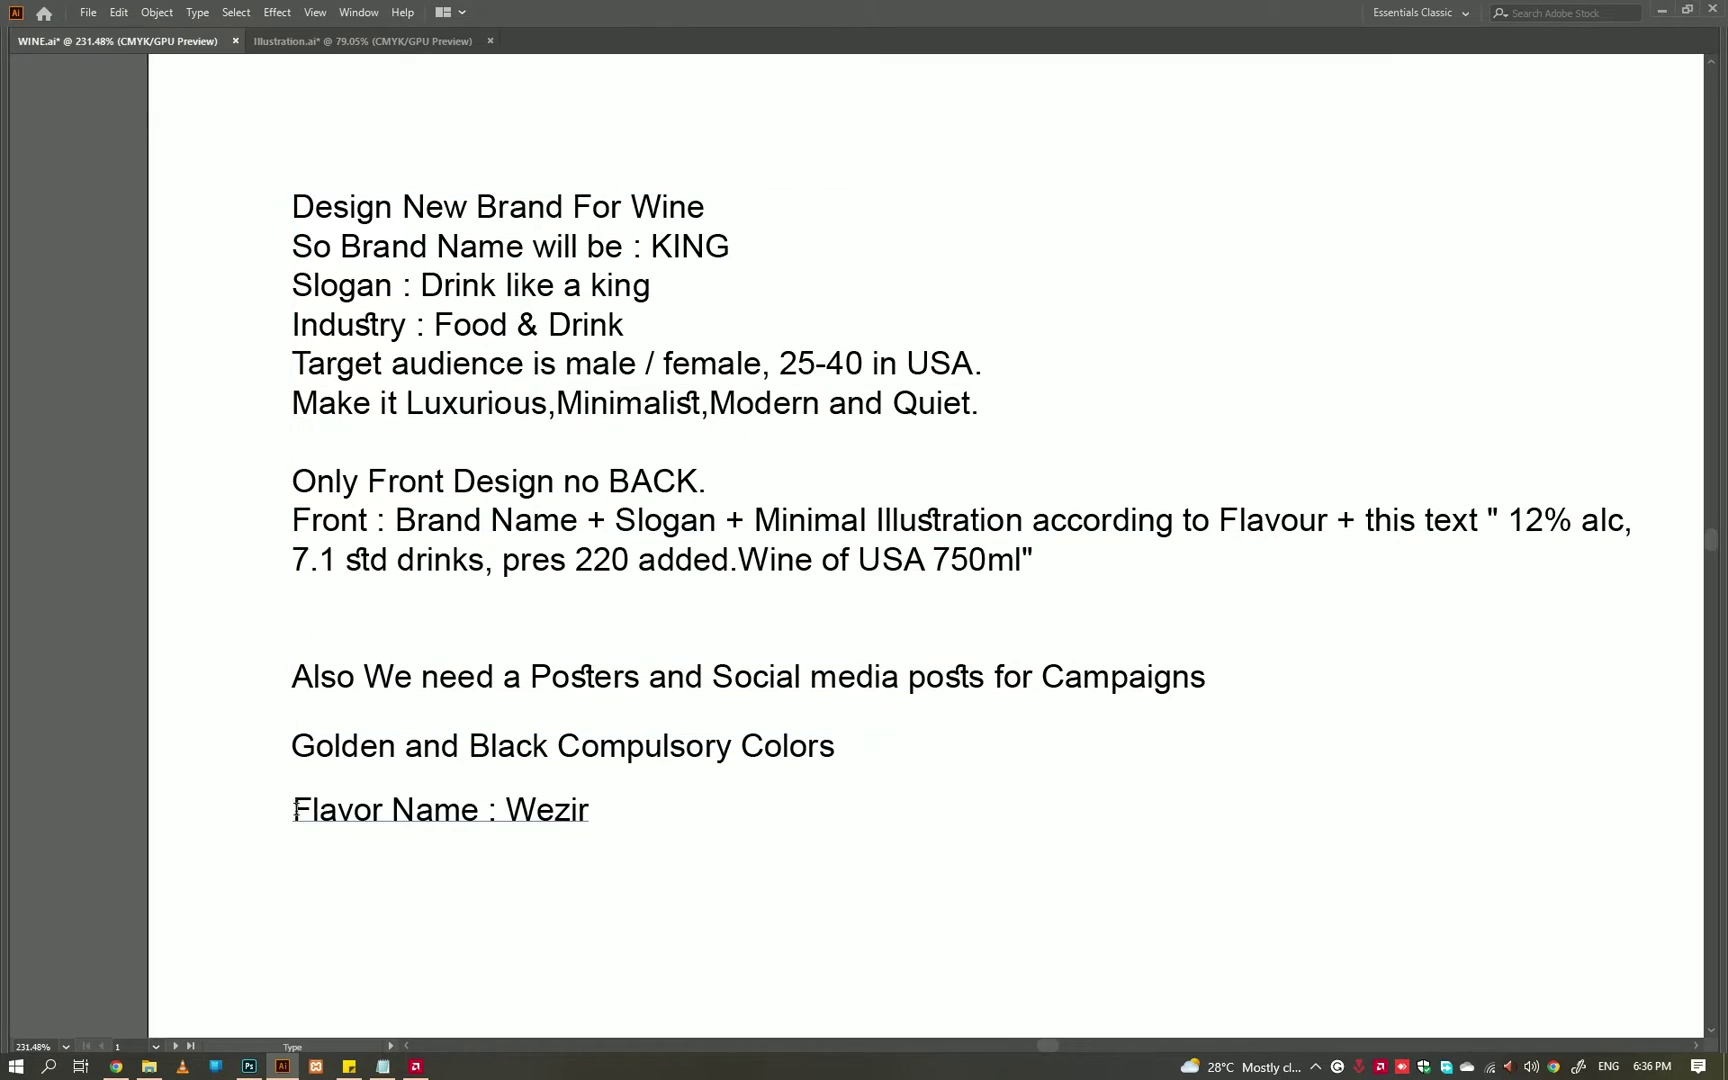
pyautogui.tripleClick(318, 808)
pyautogui.press('Escape')
pyautogui.tripleClick(433, 752)
pyautogui.press('Escape')
pyautogui.hotkey('ctrl', '0')
# - Switch to the blank Illustration.ai document with panels shown and the artboard fitted in view
pyautogui.press('t')
pyautogui.click(267, 43)
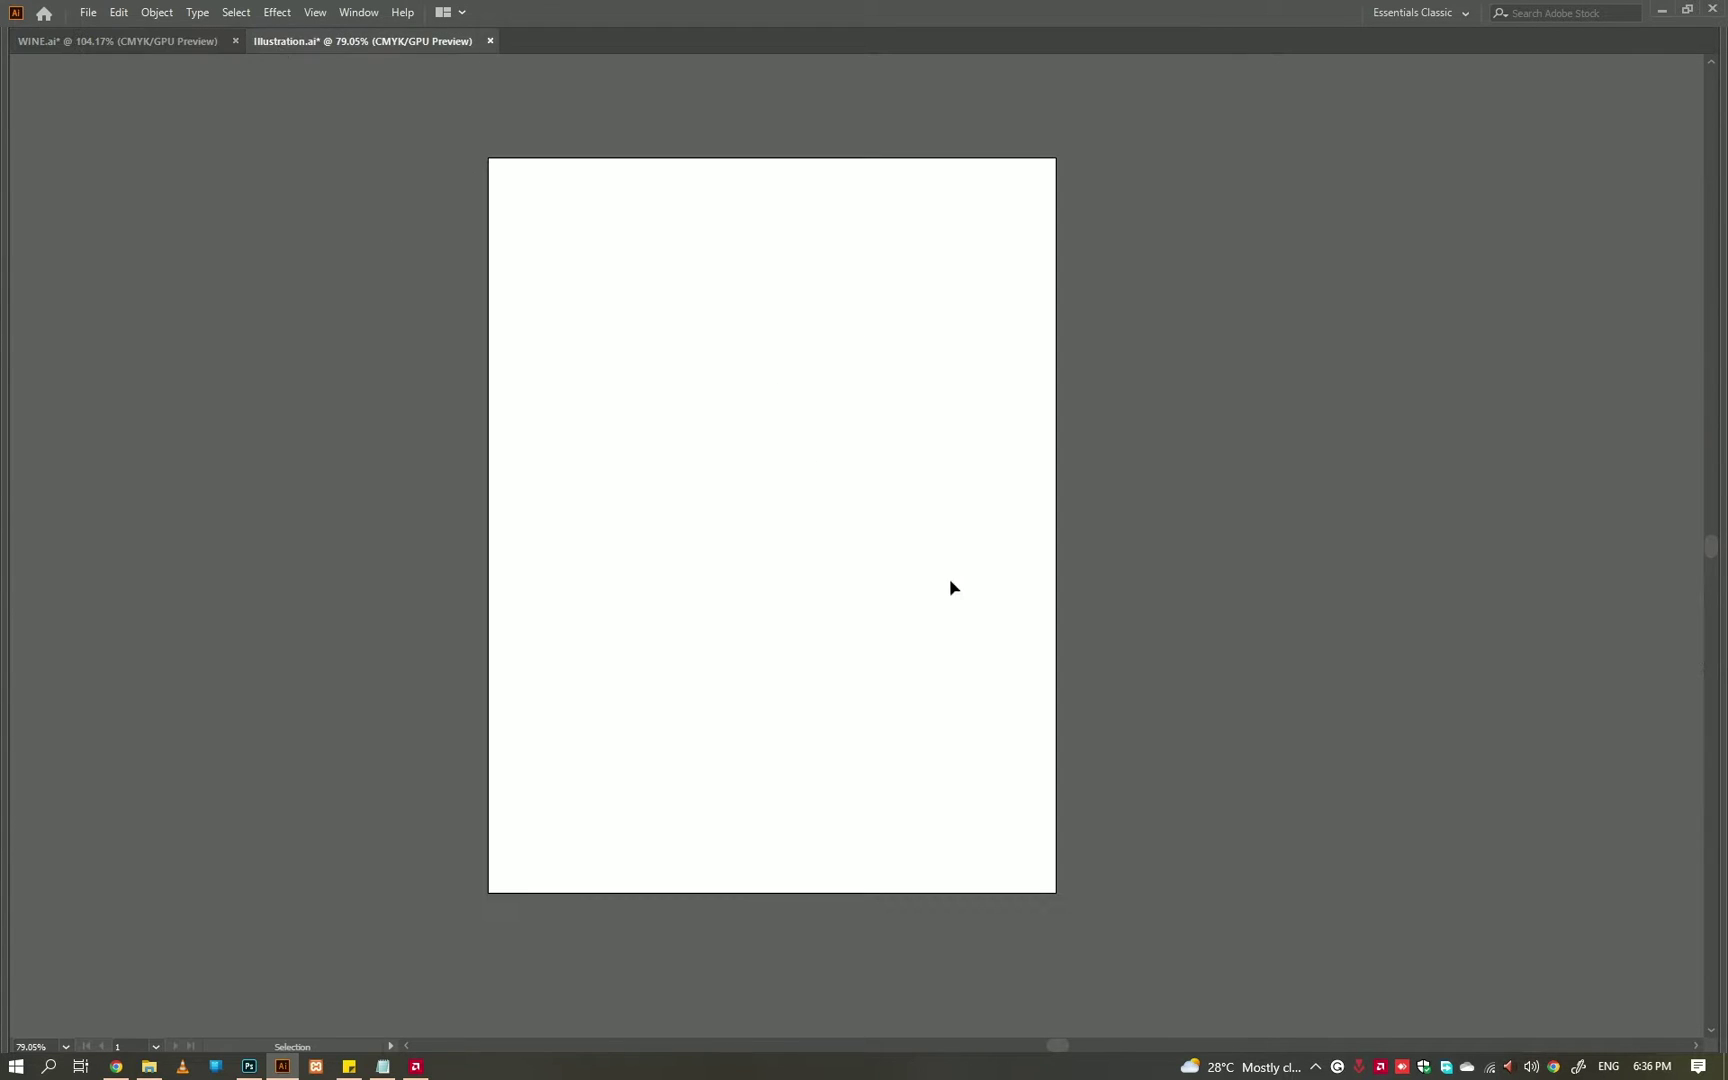
pyautogui.press('Tab')
pyautogui.hotkey('ctrl', '0')
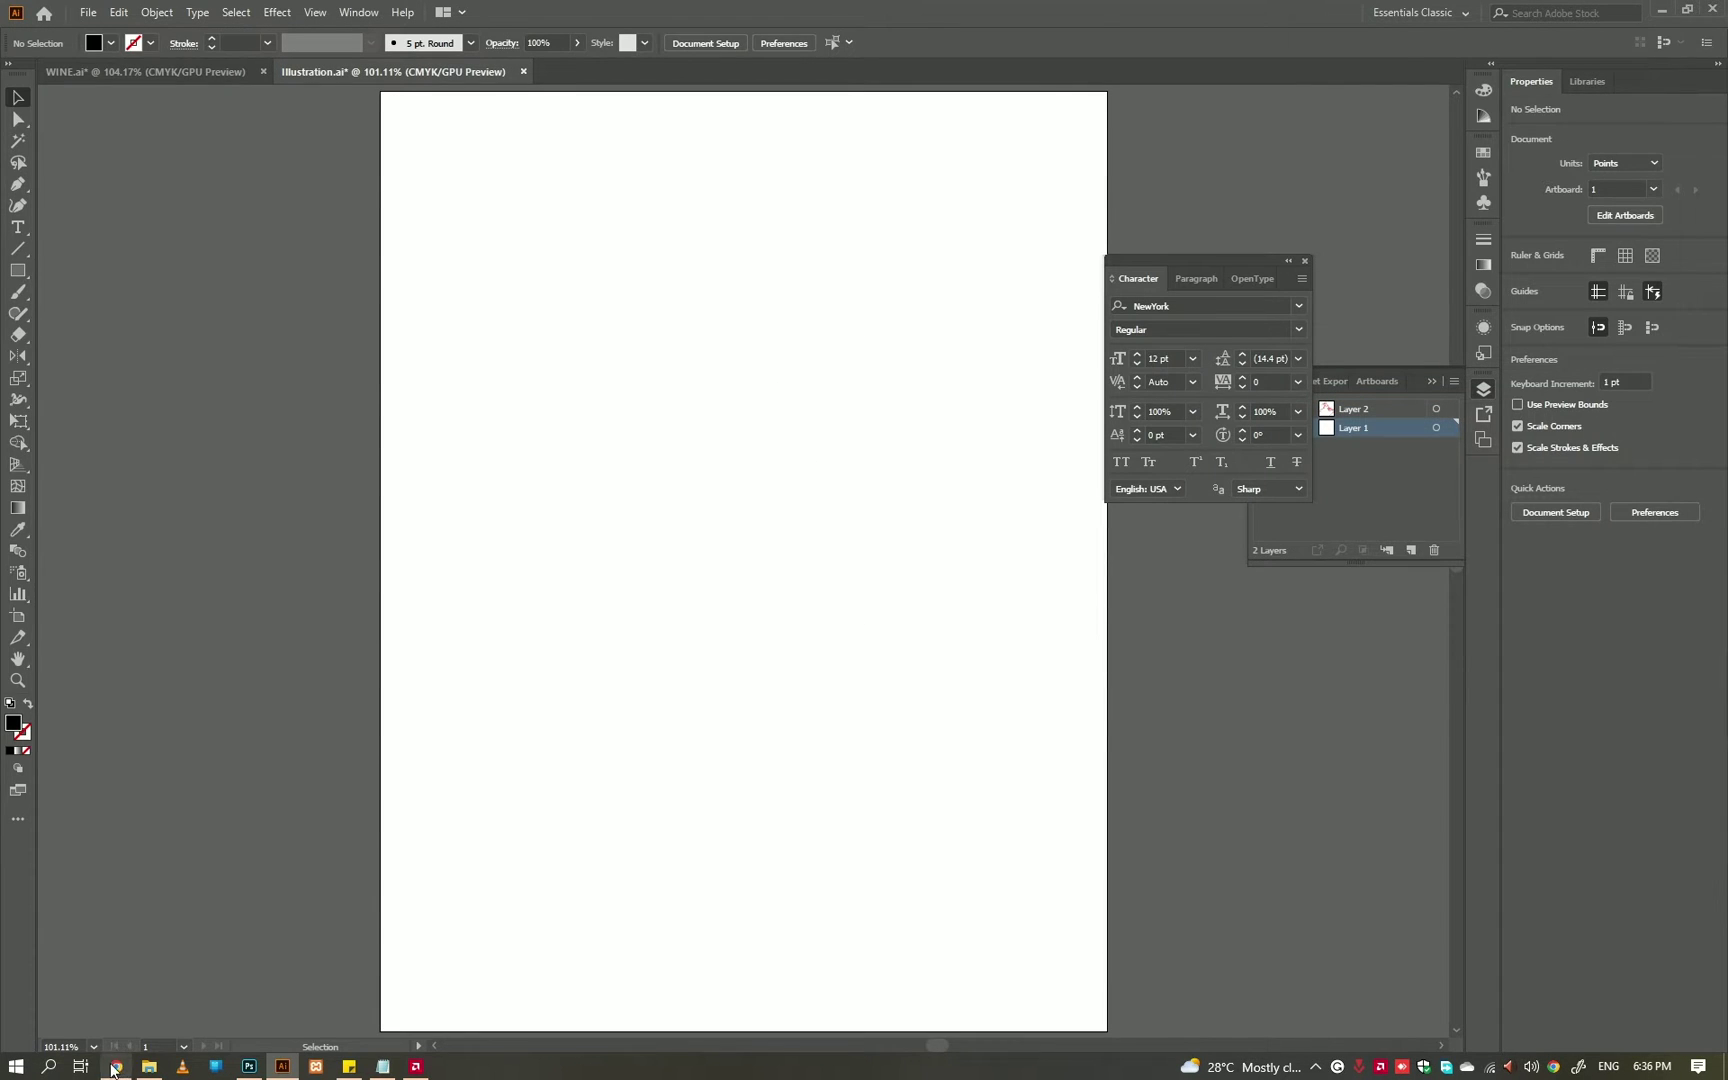
# - Copy the wine glass image from the browser and paste it onto the artboard
pyautogui.click(113, 1068)
pyautogui.click(565, 15)
pyautogui.click(360, 15)
pyautogui.rightClick(903, 287)
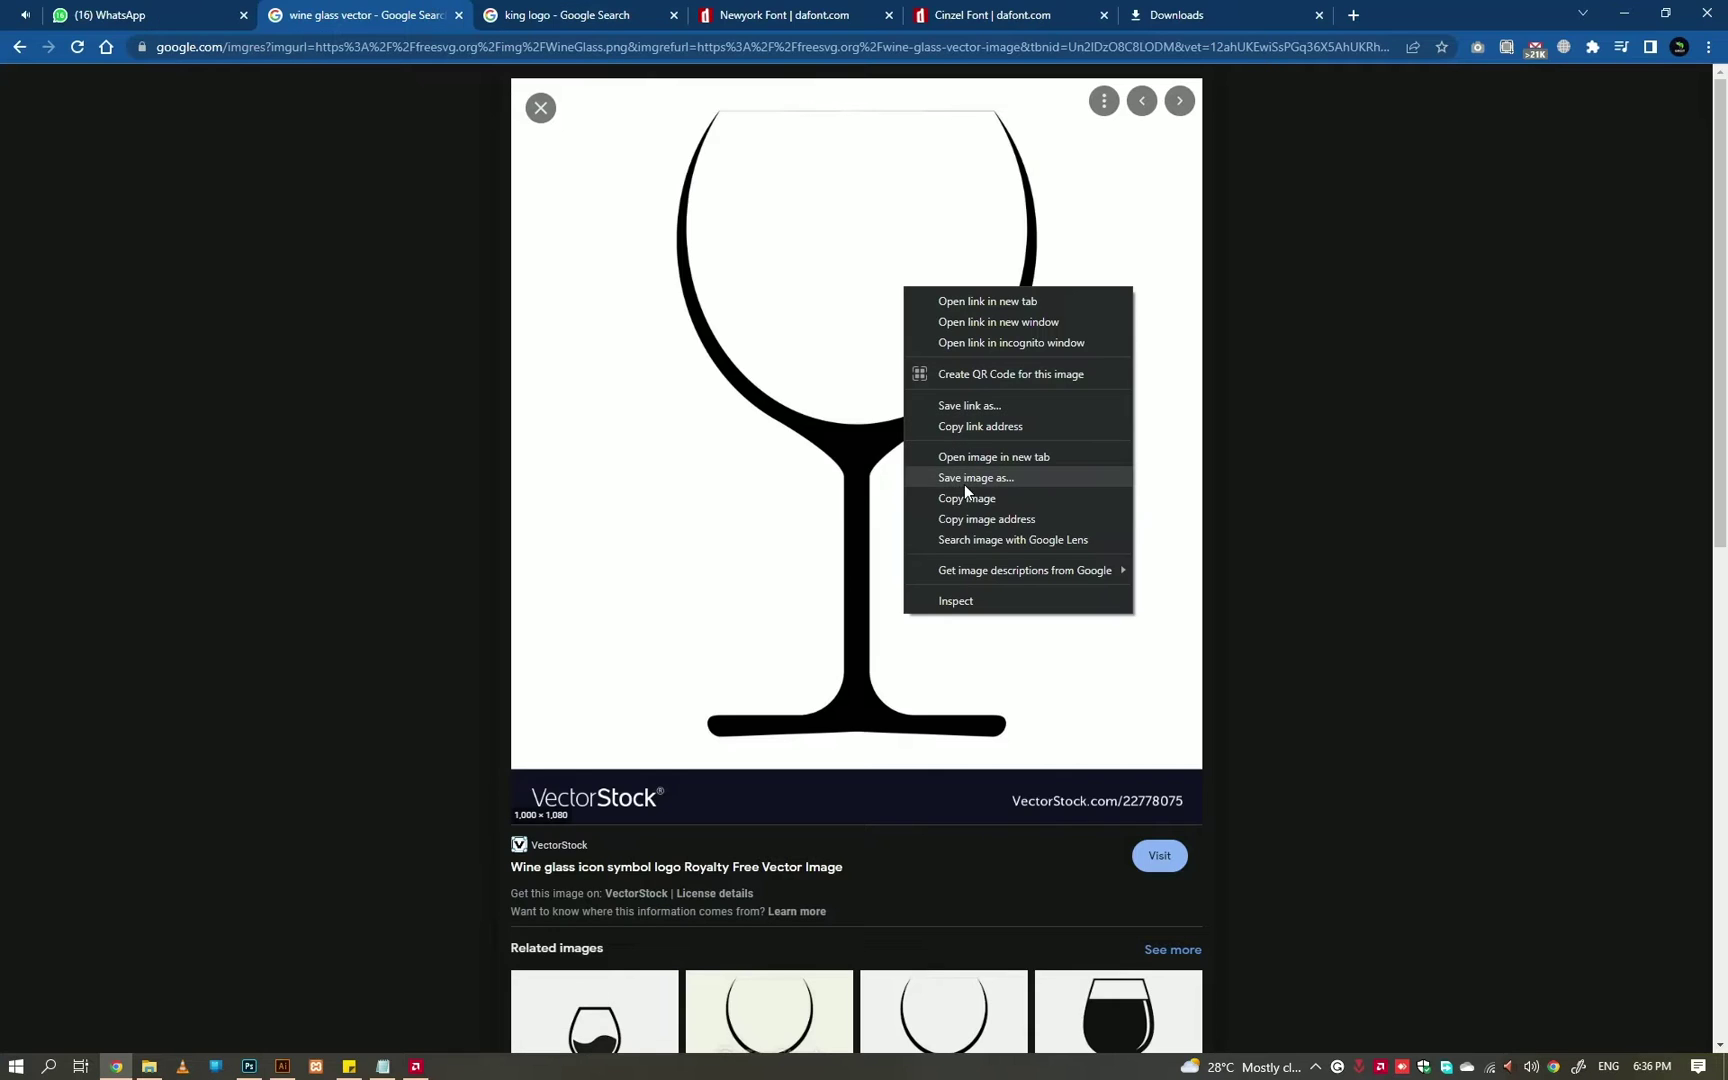
pyautogui.click(966, 497)
pyautogui.rightClick(926, 383)
pyautogui.click(1006, 590)
pyautogui.click(1624, 13)
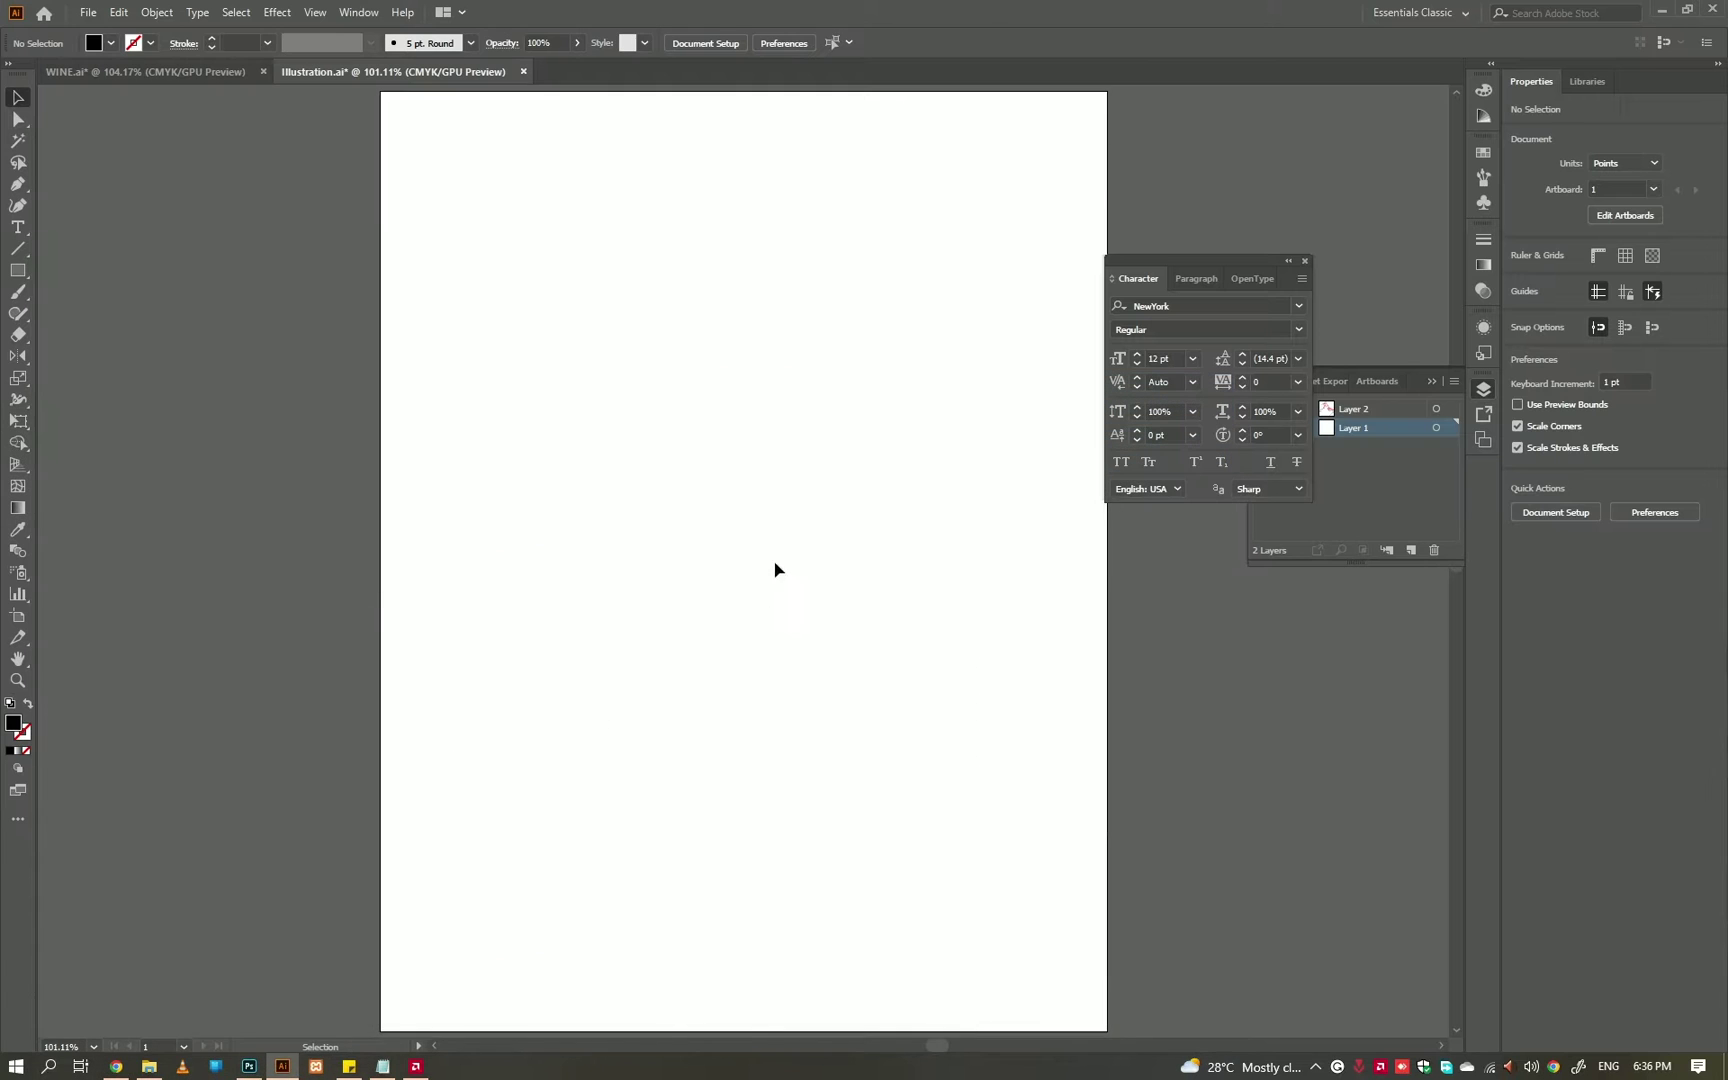
pyautogui.hotkey('ctrl', 'v')
# - Shrink the glass, trace it with the Default preset, expand it, and select the VectorStock watermark bar
pyautogui.click(1435, 382)
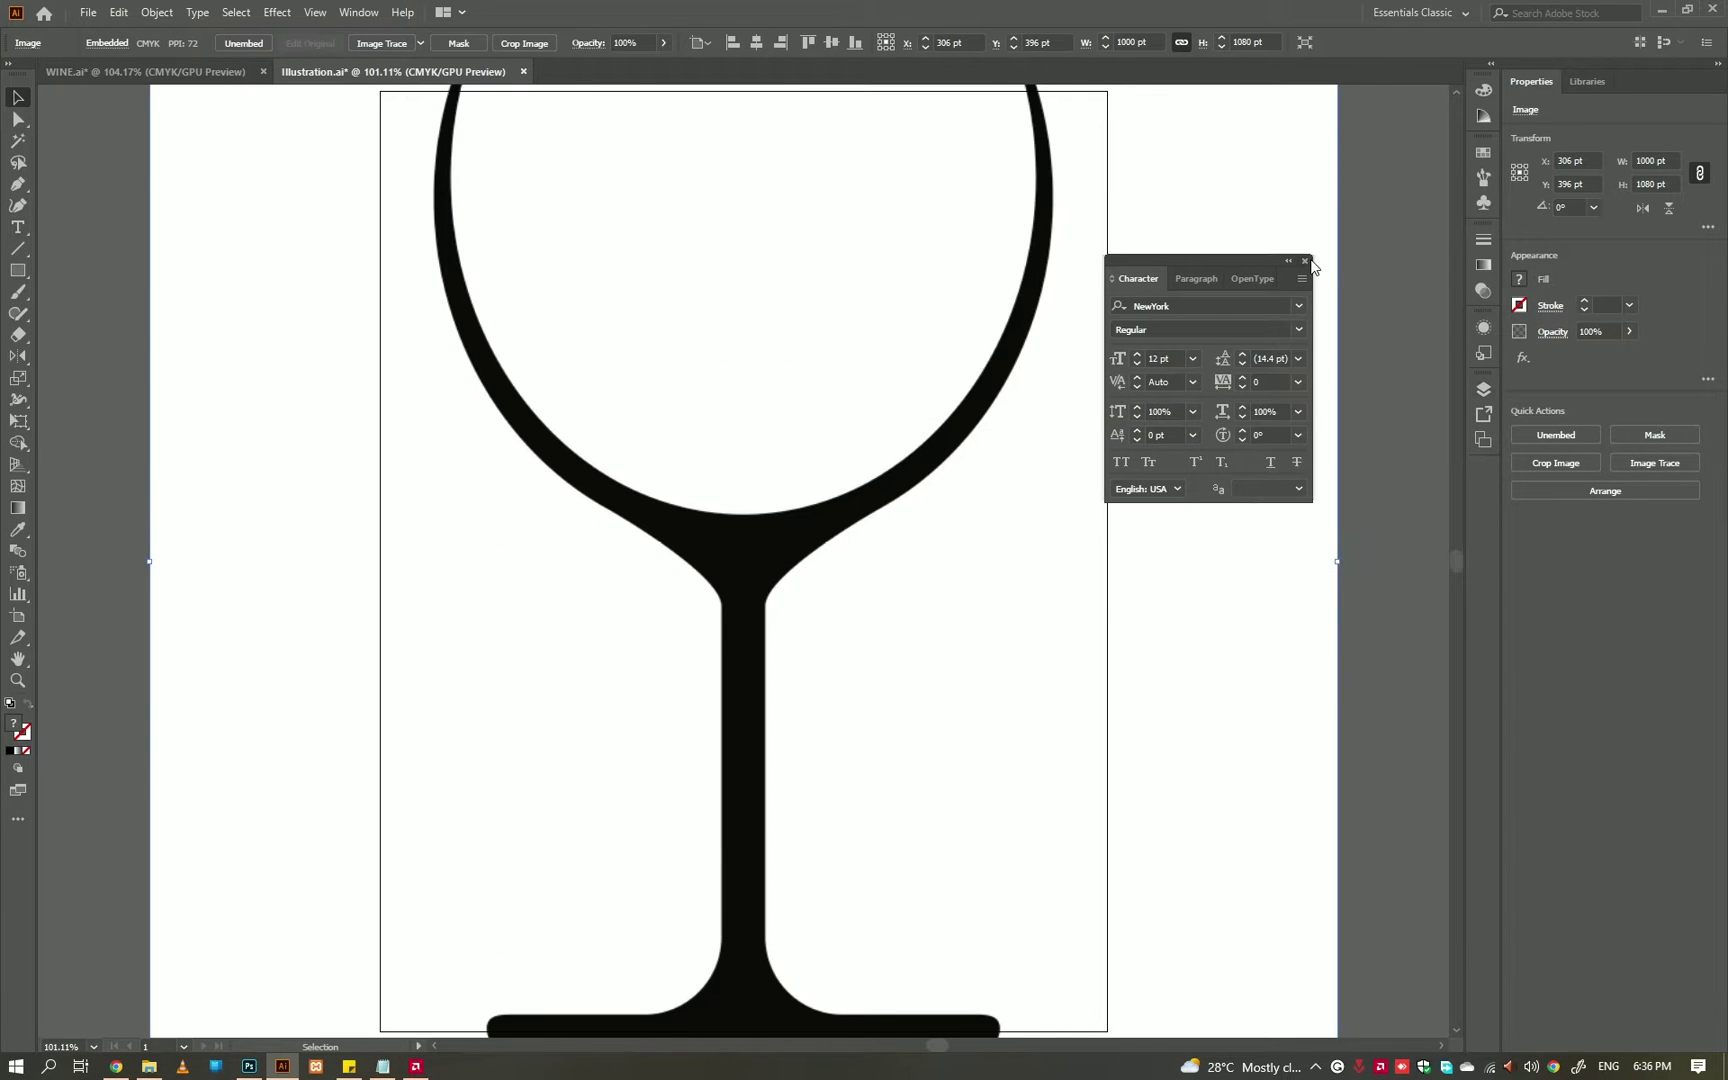
pyautogui.click(1305, 261)
pyautogui.moveTo(1338, 561); pyautogui.dragTo(1077, 561)
pyautogui.click(1655, 463)
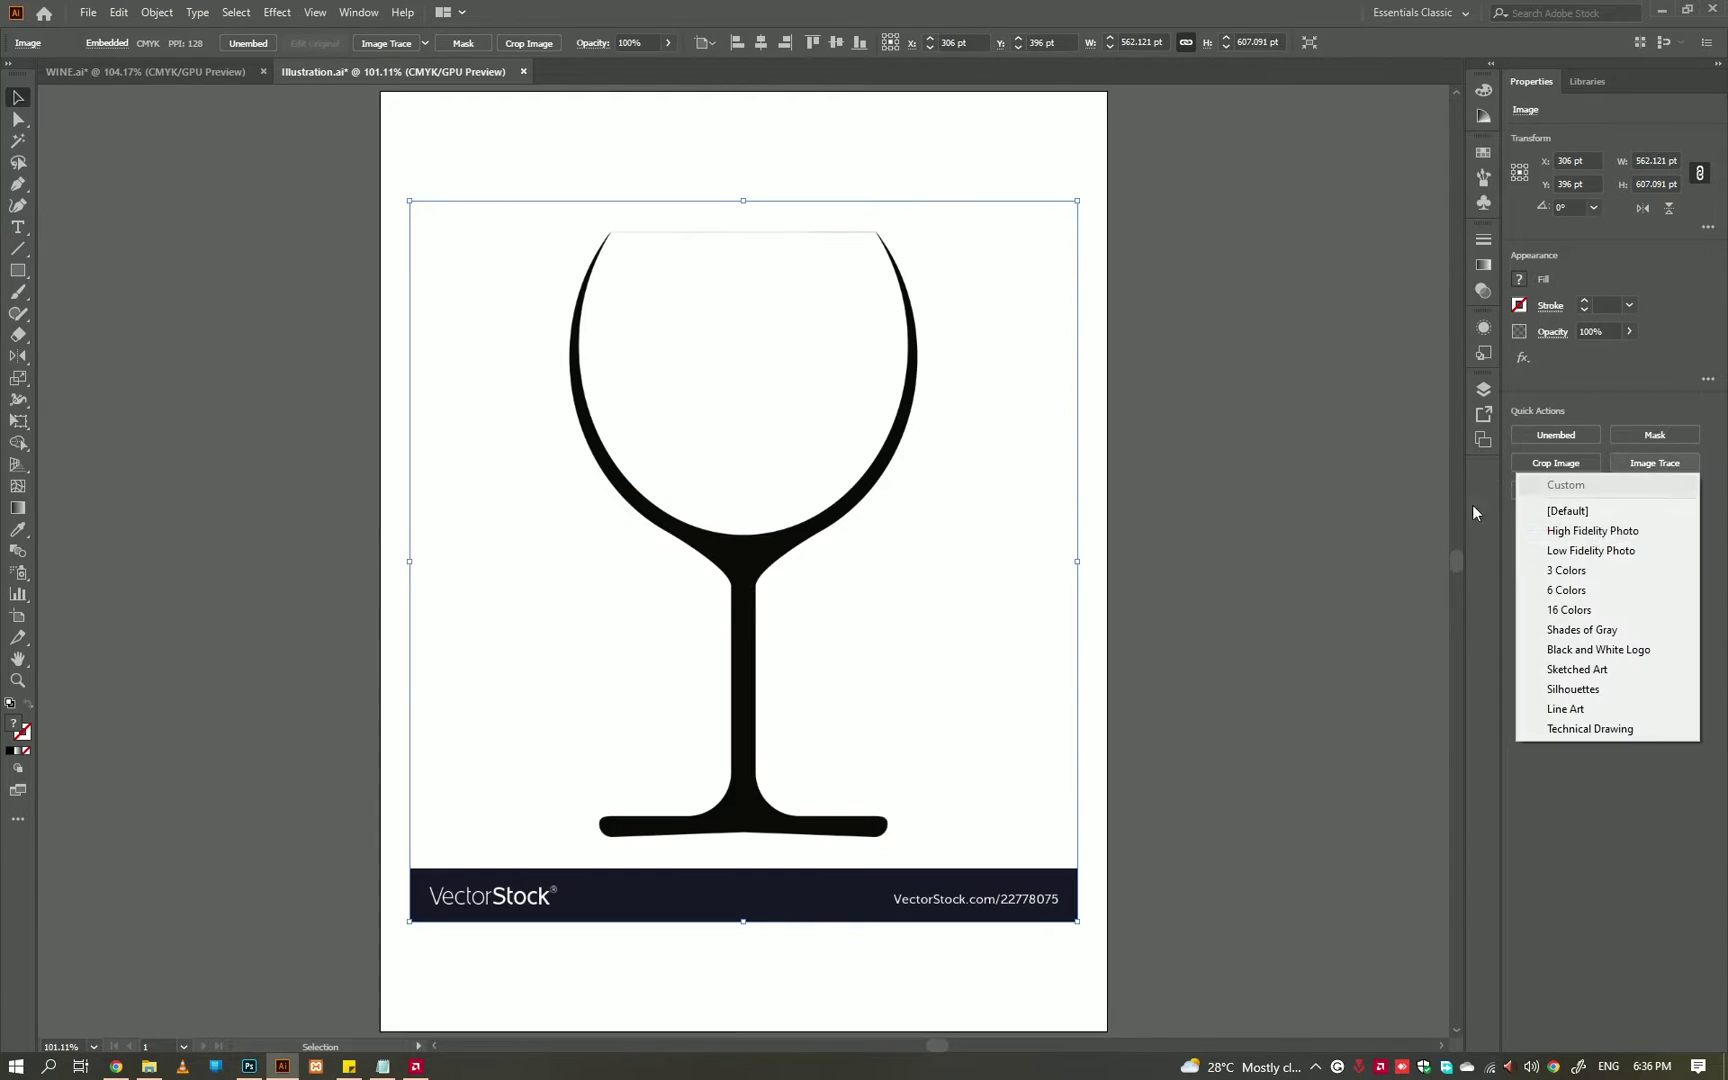
pyautogui.click(1545, 505)
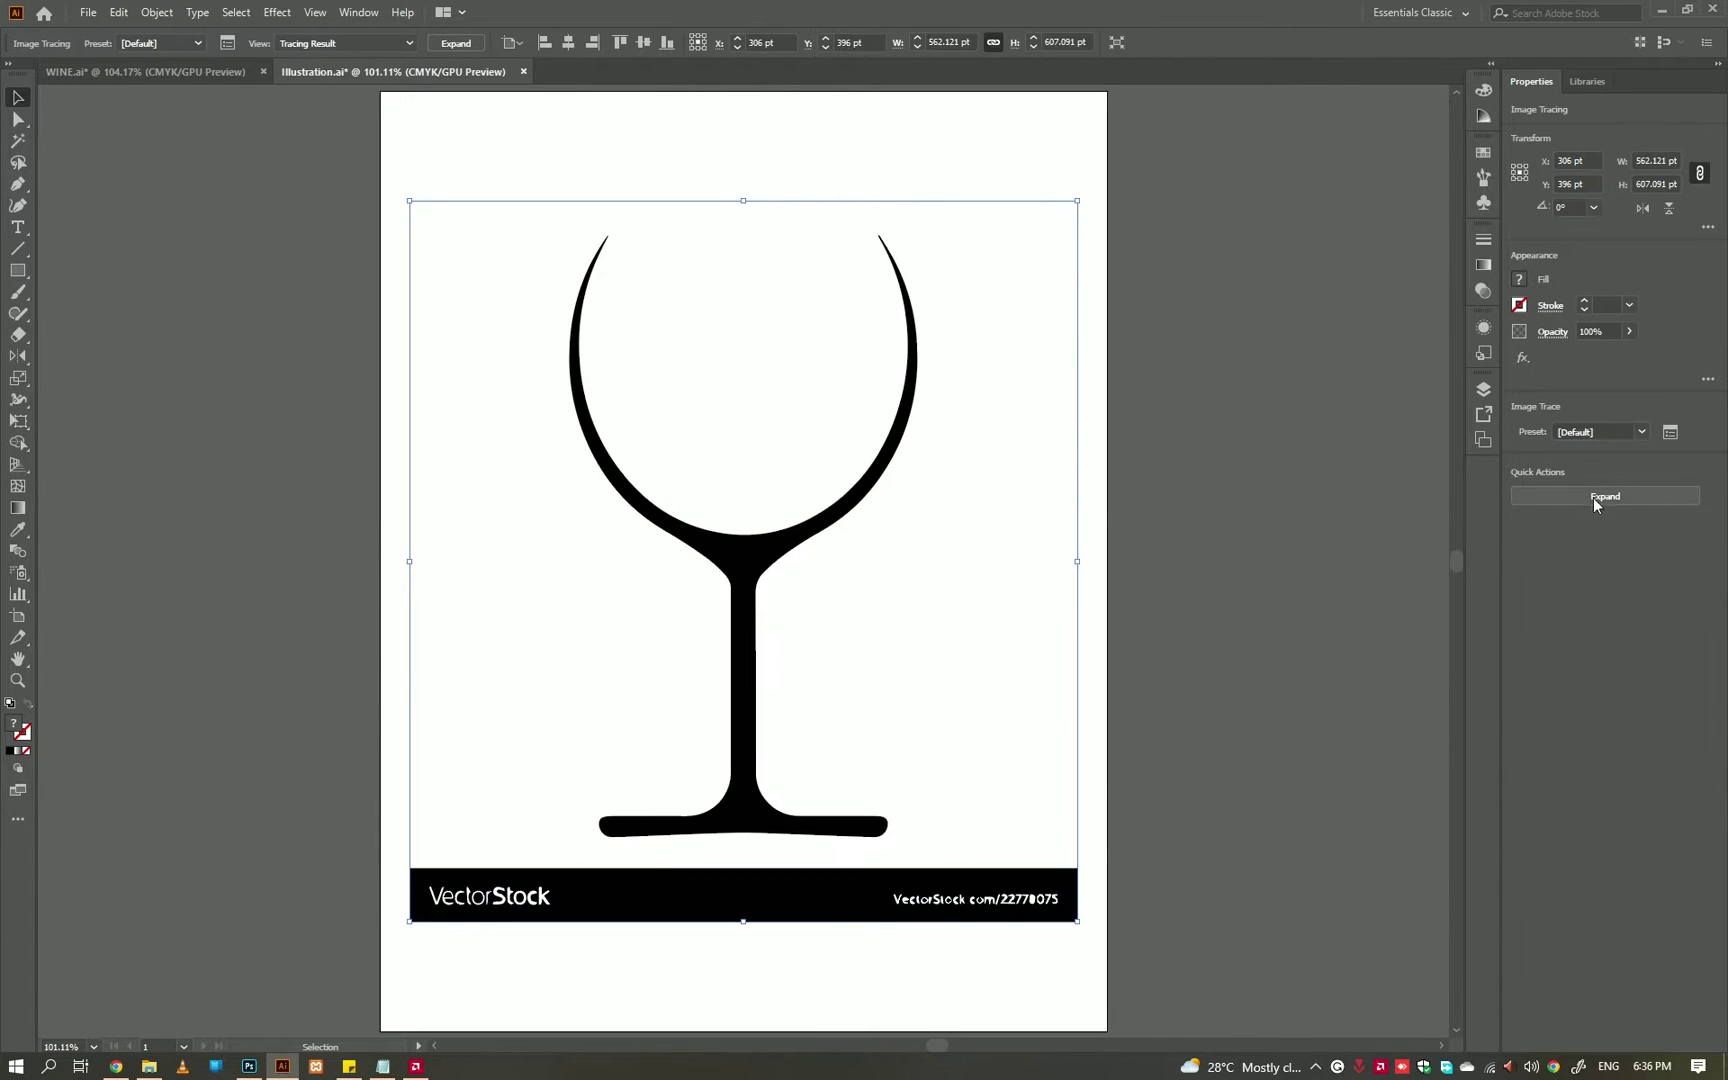
pyautogui.click(1594, 496)
pyautogui.press('a')
pyautogui.moveTo(1061, 1014); pyautogui.dragTo(317, 856)
# - Delete the watermark bar and cut away the glass's left half using a rectangle and Shape Builder
pyautogui.press('Delete')
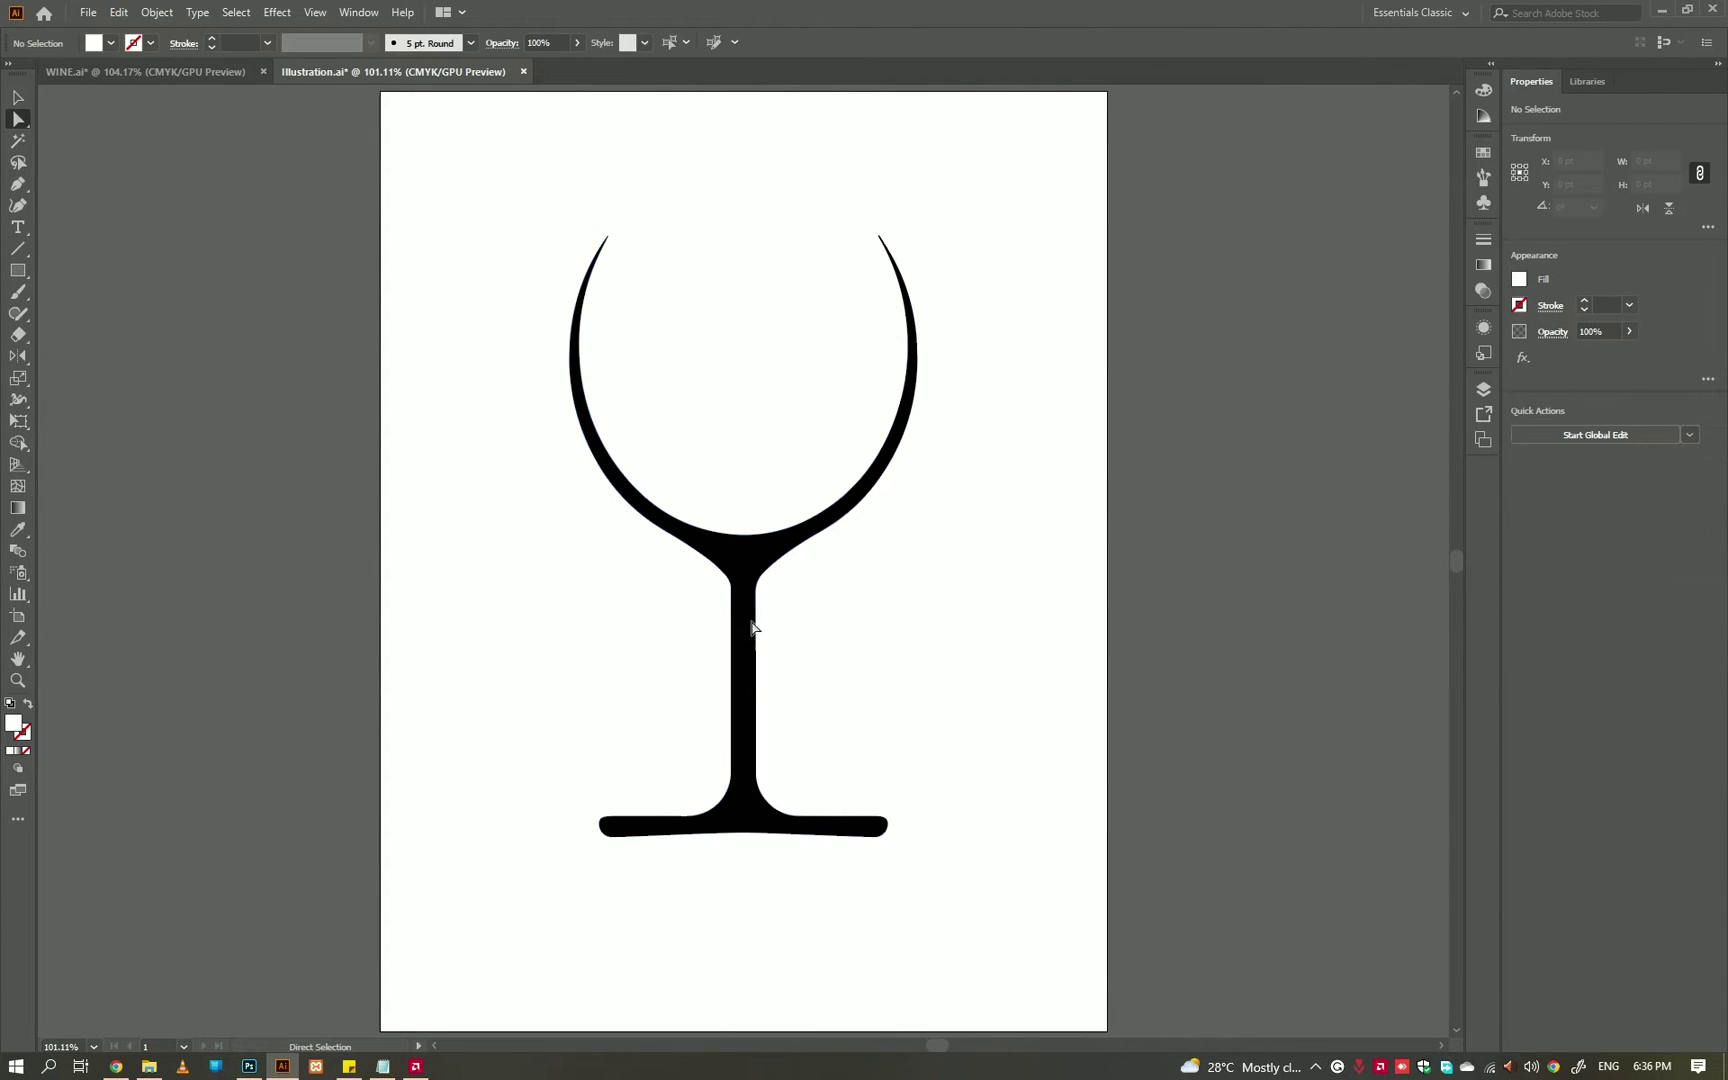
pyautogui.click(687, 582)
pyautogui.press('v')
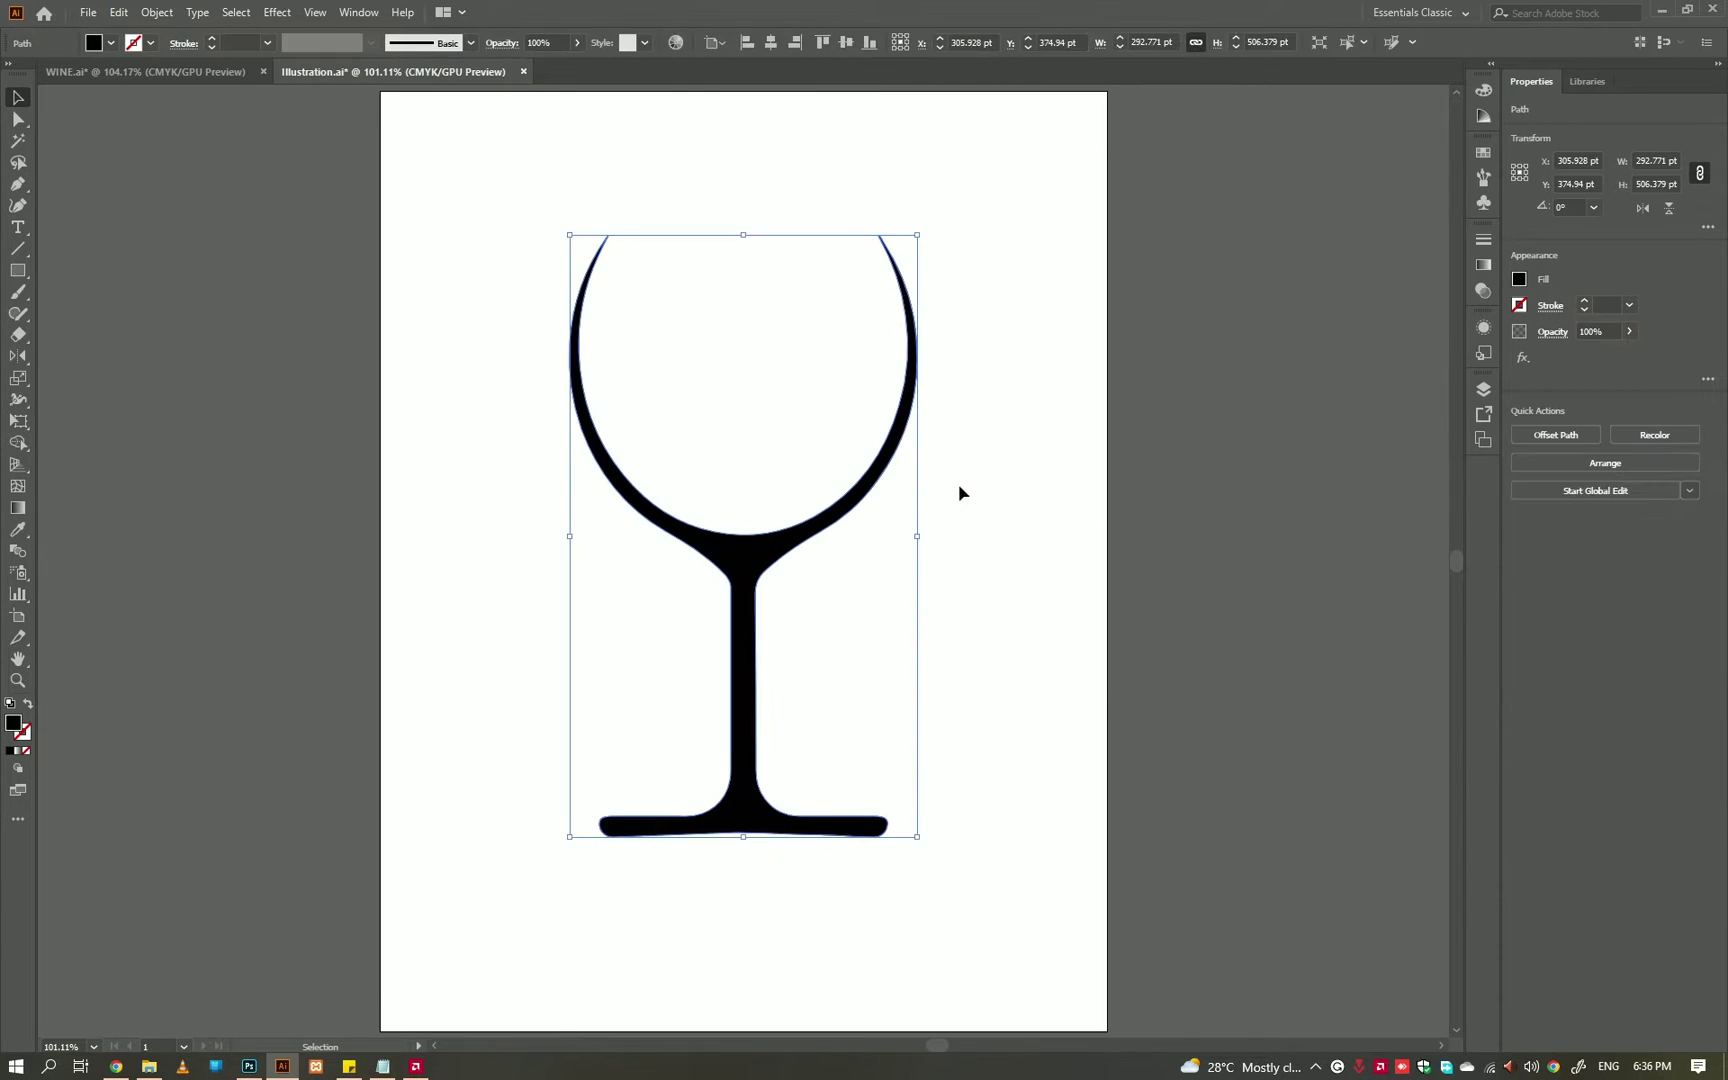
pyautogui.click(858, 595)
pyautogui.press('m')
pyautogui.moveTo(442, 148); pyautogui.dragTo(743, 997)
pyautogui.hotkey('ctrl', 'shift', '[')
pyautogui.hotkey('ctrl', 'a')
pyautogui.hotkey('shift', 'm')
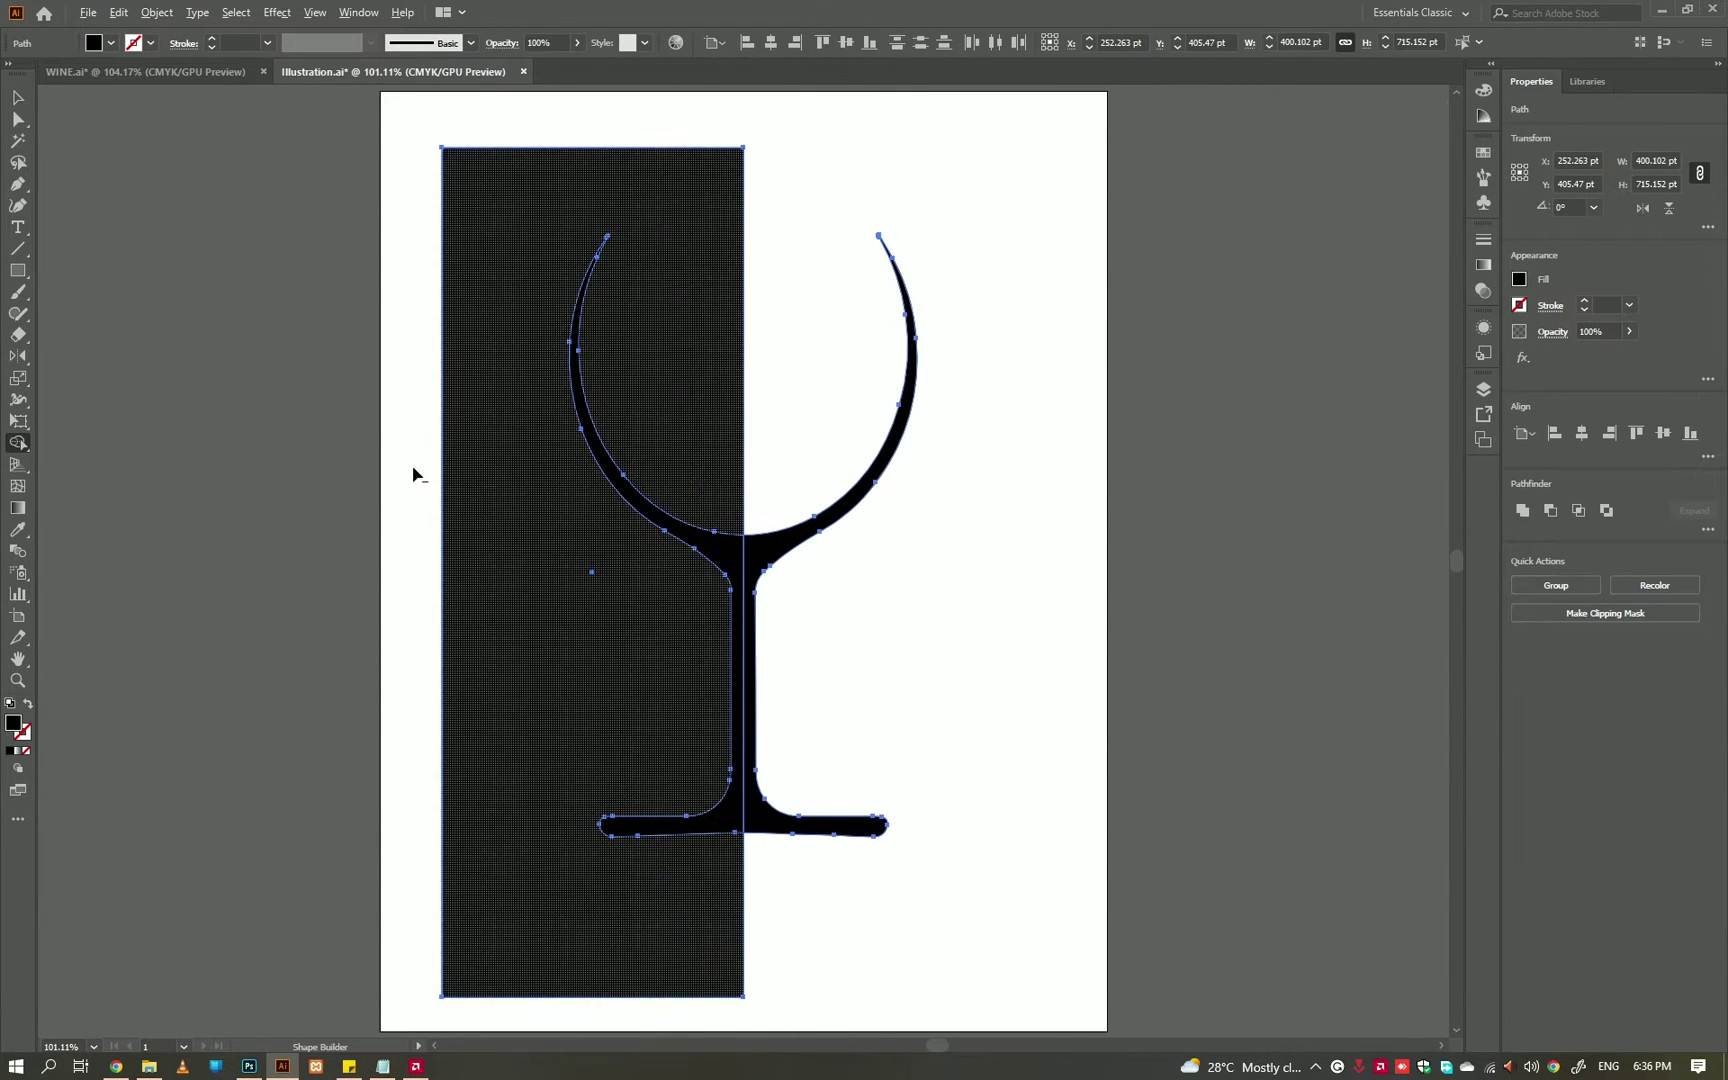
pyautogui.moveTo(420, 480); pyautogui.dragTo(700, 600)
# - Zoom in on the remaining half's foot and delete its rounded end anchors
pyautogui.click(1034, 752)
pyautogui.press('a')
pyautogui.click(735, 510)
pyautogui.press('Delete')
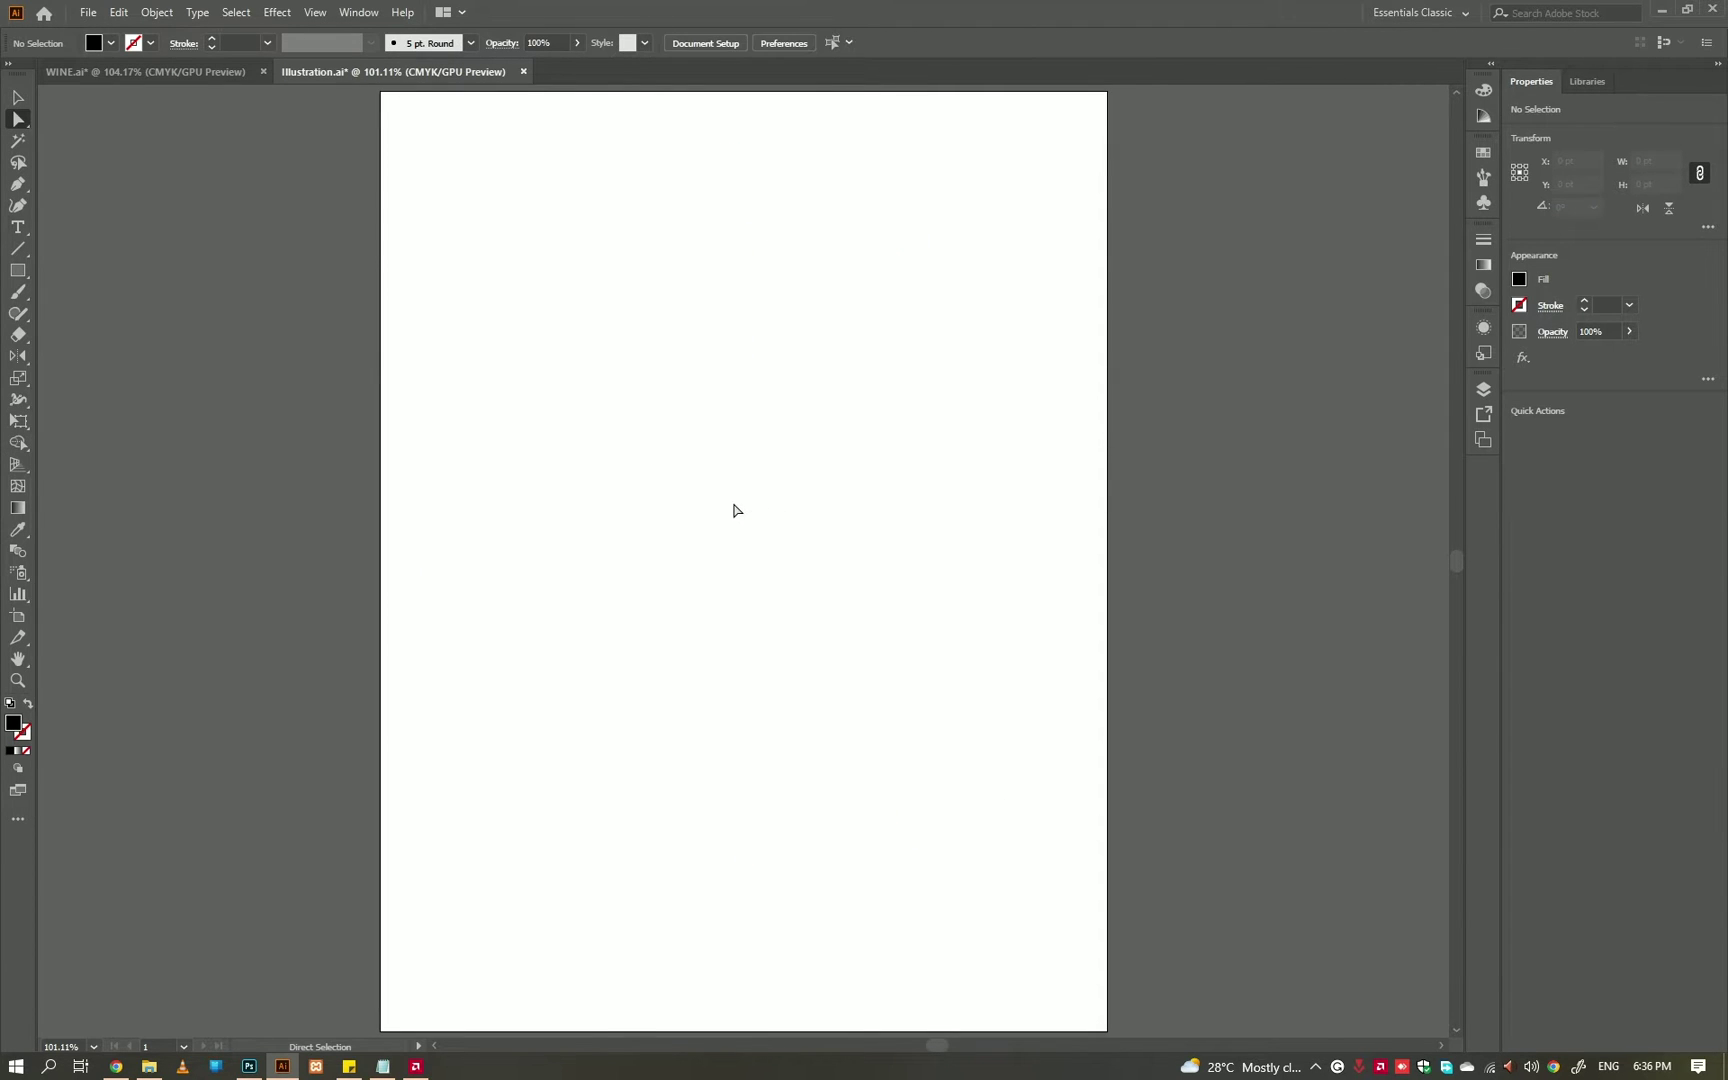
pyautogui.press('v')
pyautogui.hotkey('ctrl', 'z')
pyautogui.scroll(2, 872, 872)
pyautogui.scroll(3, 949, 829)
pyautogui.scroll(2, 966, 663)
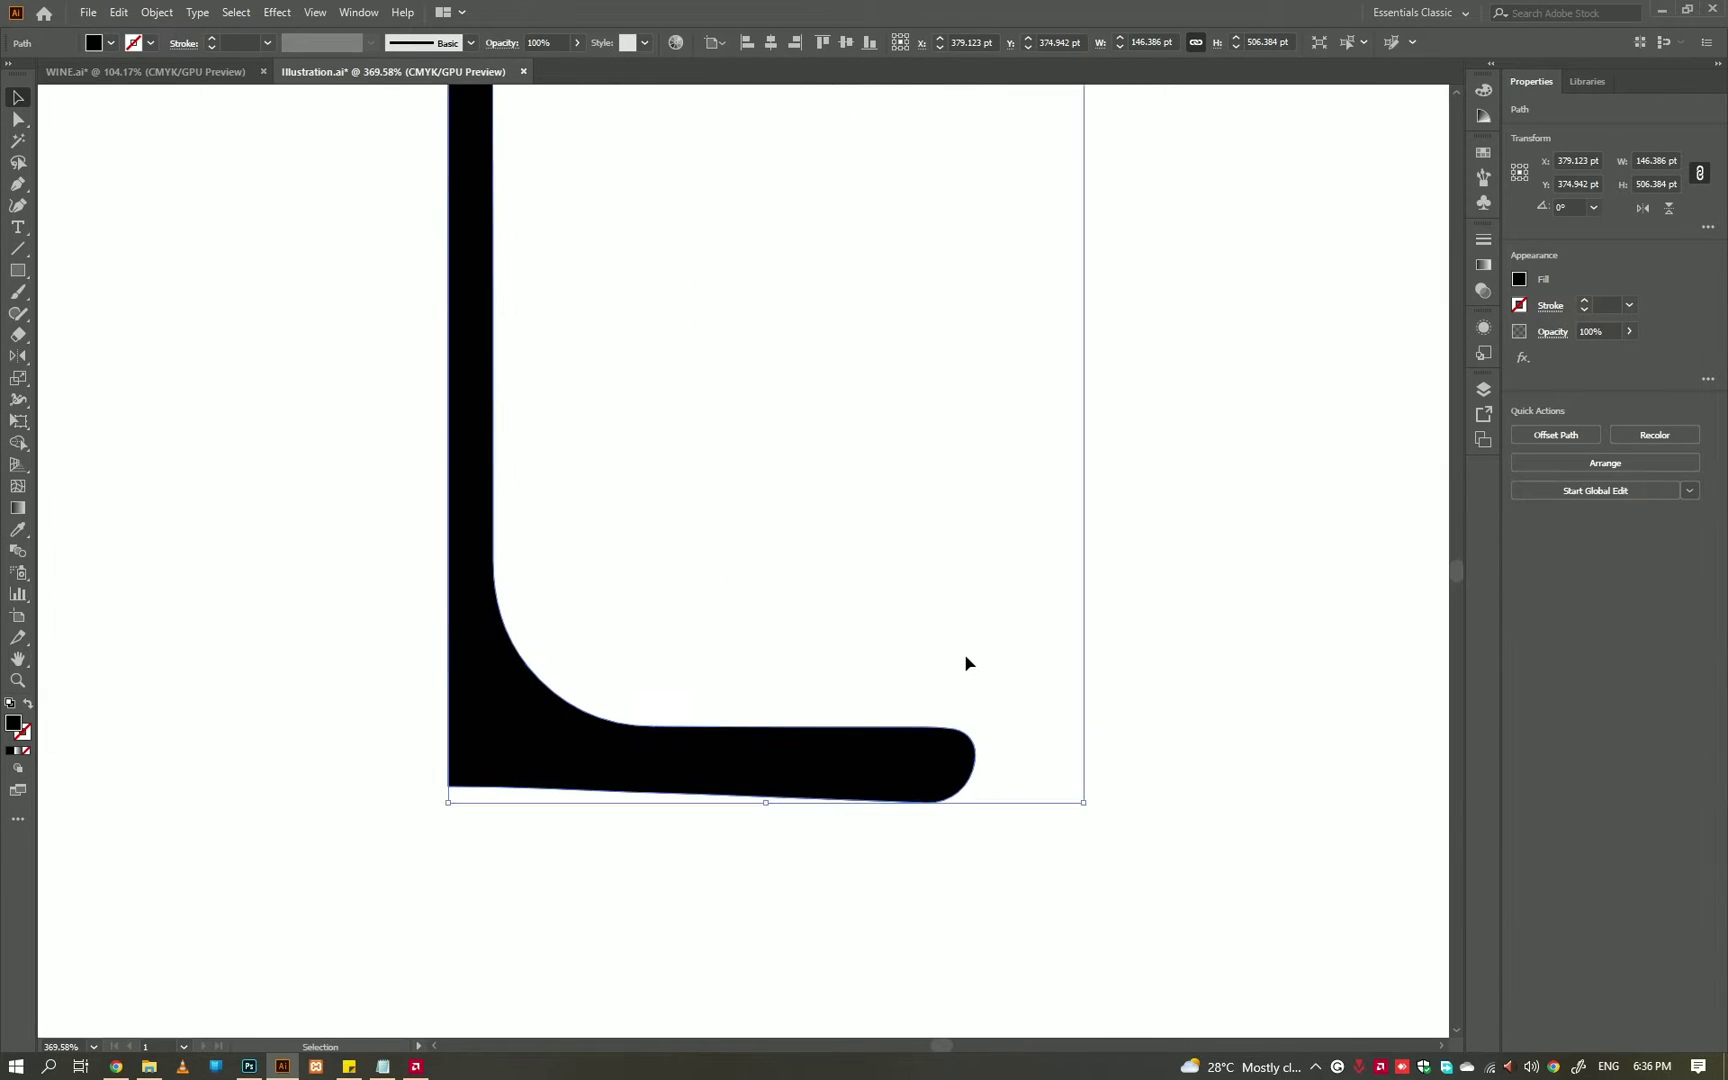
pyautogui.click(966, 663)
pyautogui.press('m')
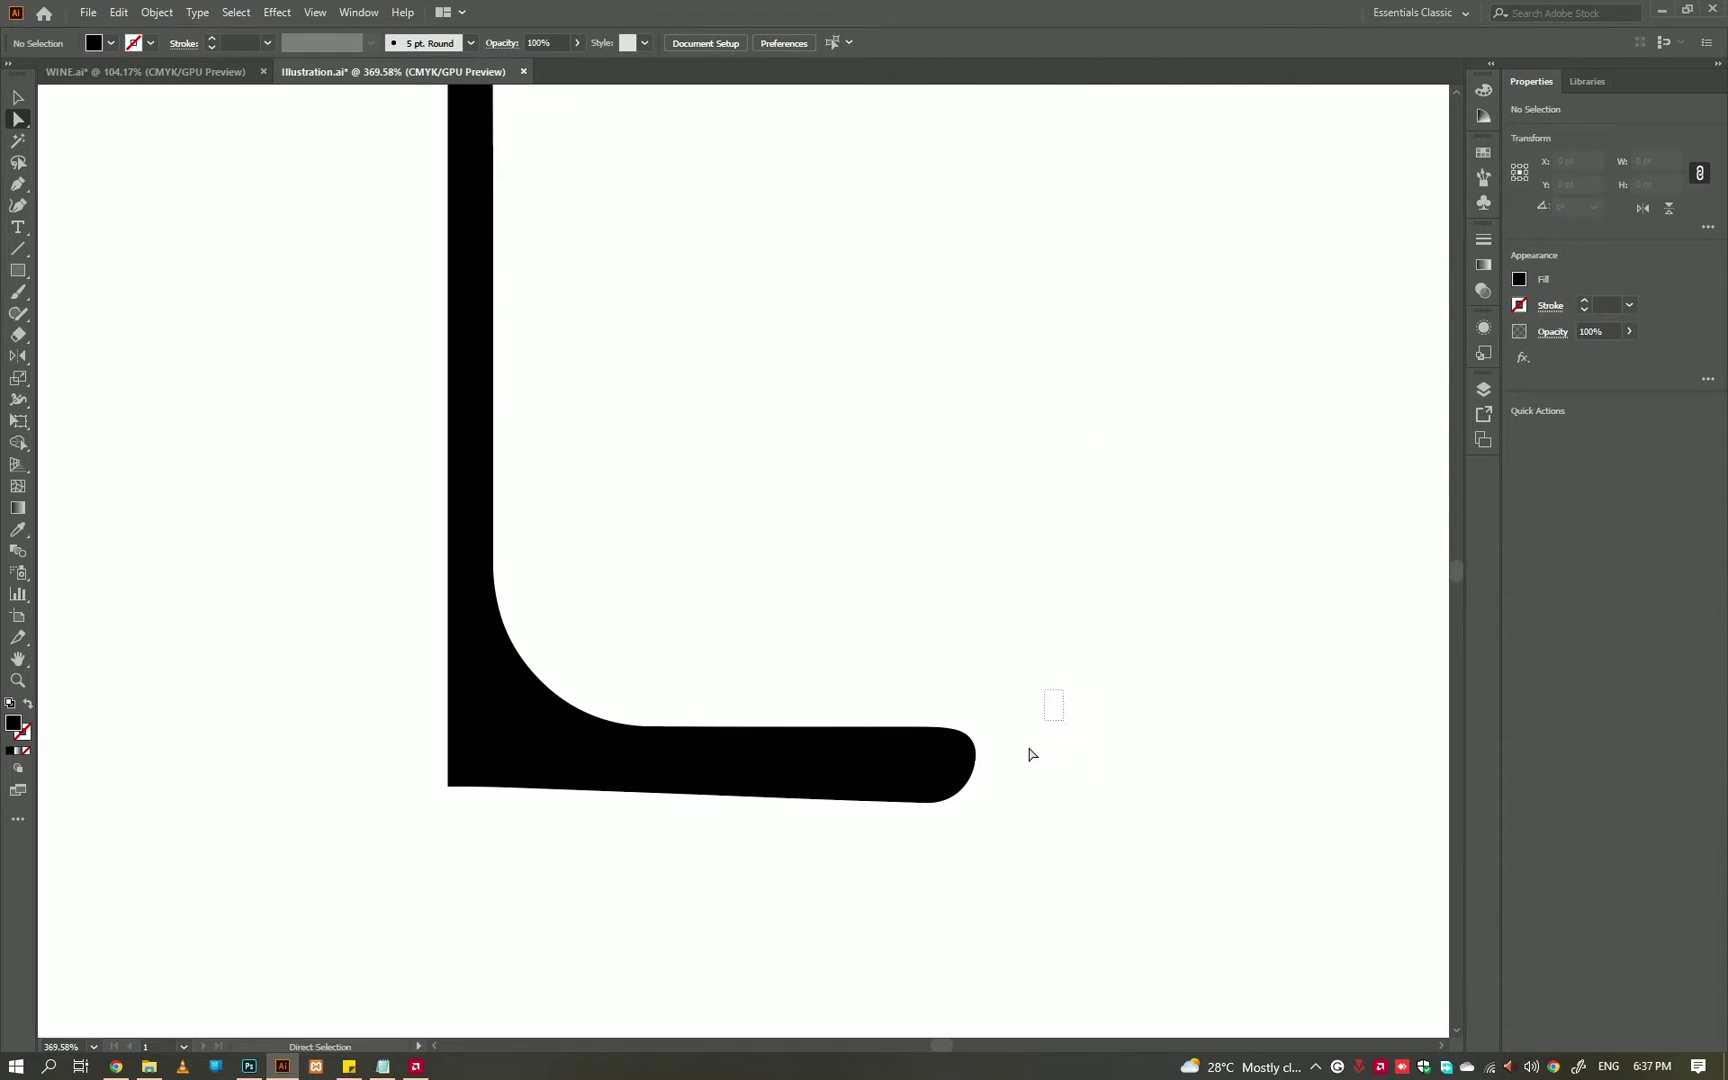
pyautogui.moveTo(1032, 754); pyautogui.dragTo(891, 845)
pyautogui.press('Delete')
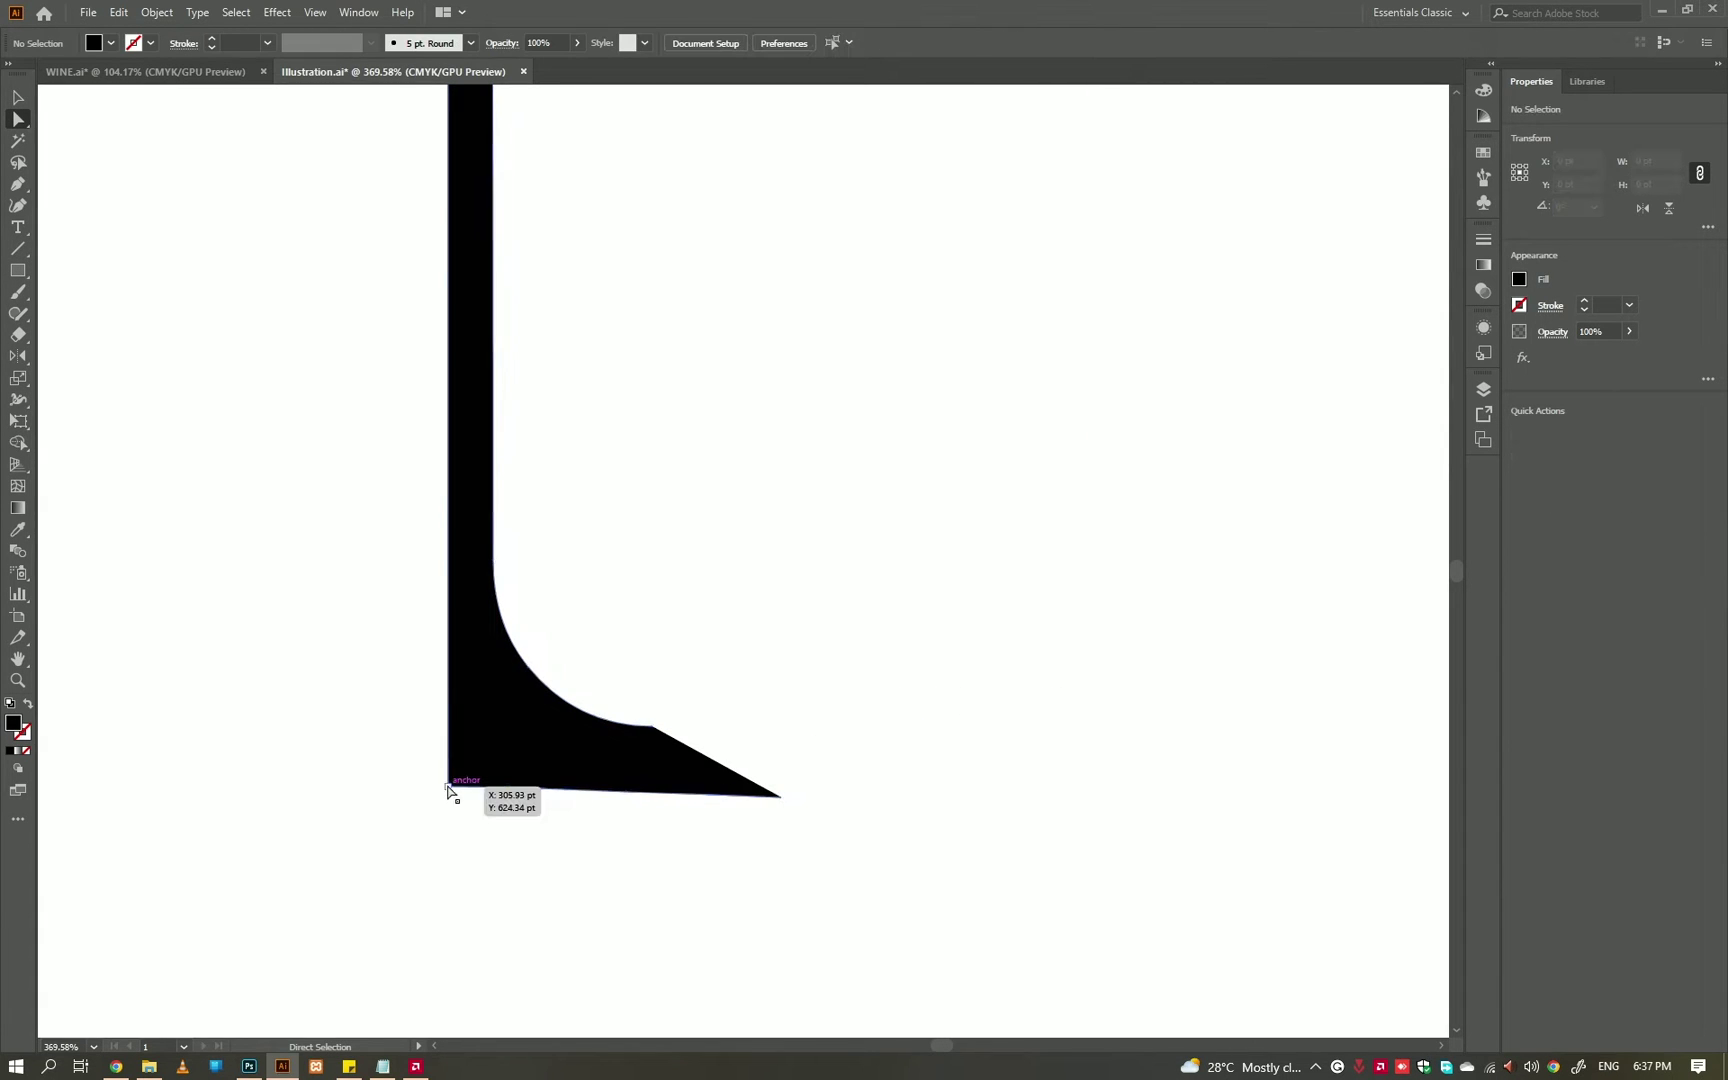
# - Remove the foot's pointed tip and stray segment, then redraw the foot as a straight bar
pyautogui.click(448, 788)
pyautogui.moveTo(625, 798); pyautogui.dragTo(875, 843)
pyautogui.press('Delete')
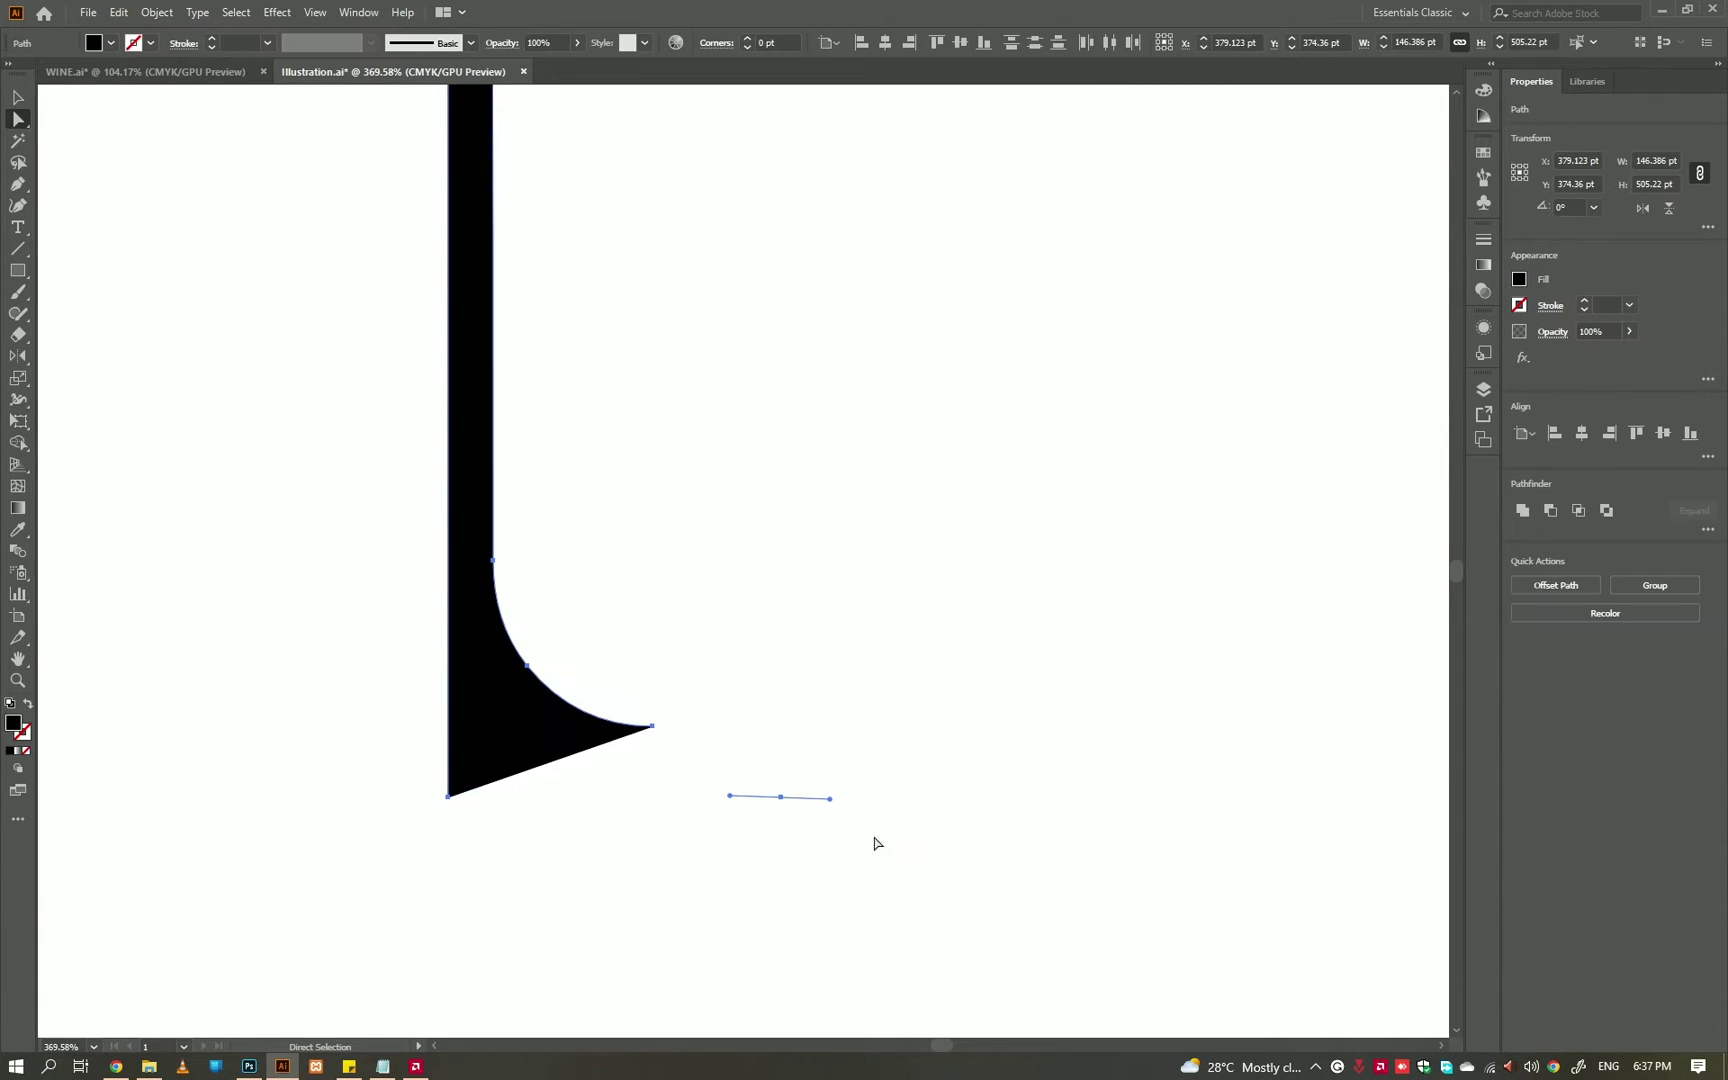
pyautogui.press('Delete')
pyautogui.click(652, 727)
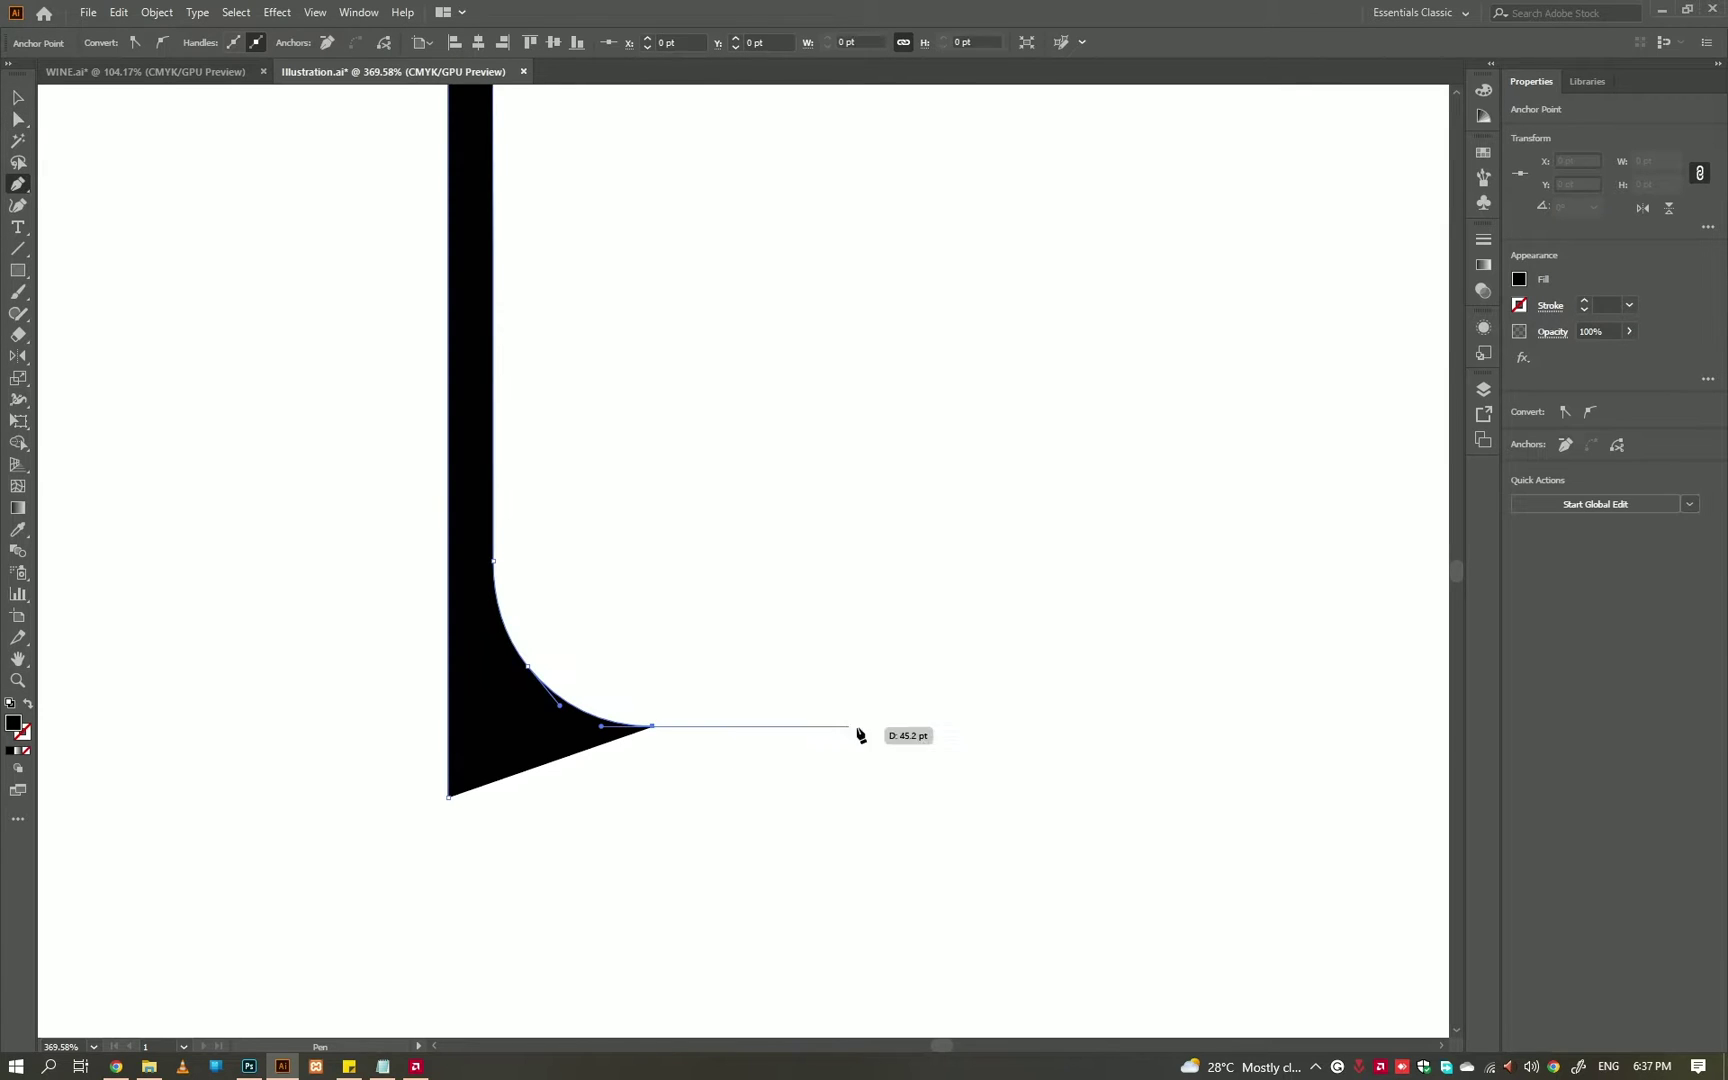
pyautogui.keyDown('shift'); pyautogui.click(911, 727); pyautogui.keyUp('shift')
pyautogui.keyDown('shift'); pyautogui.click(911, 796); pyautogui.keyUp('shift')
pyautogui.click(448, 796)
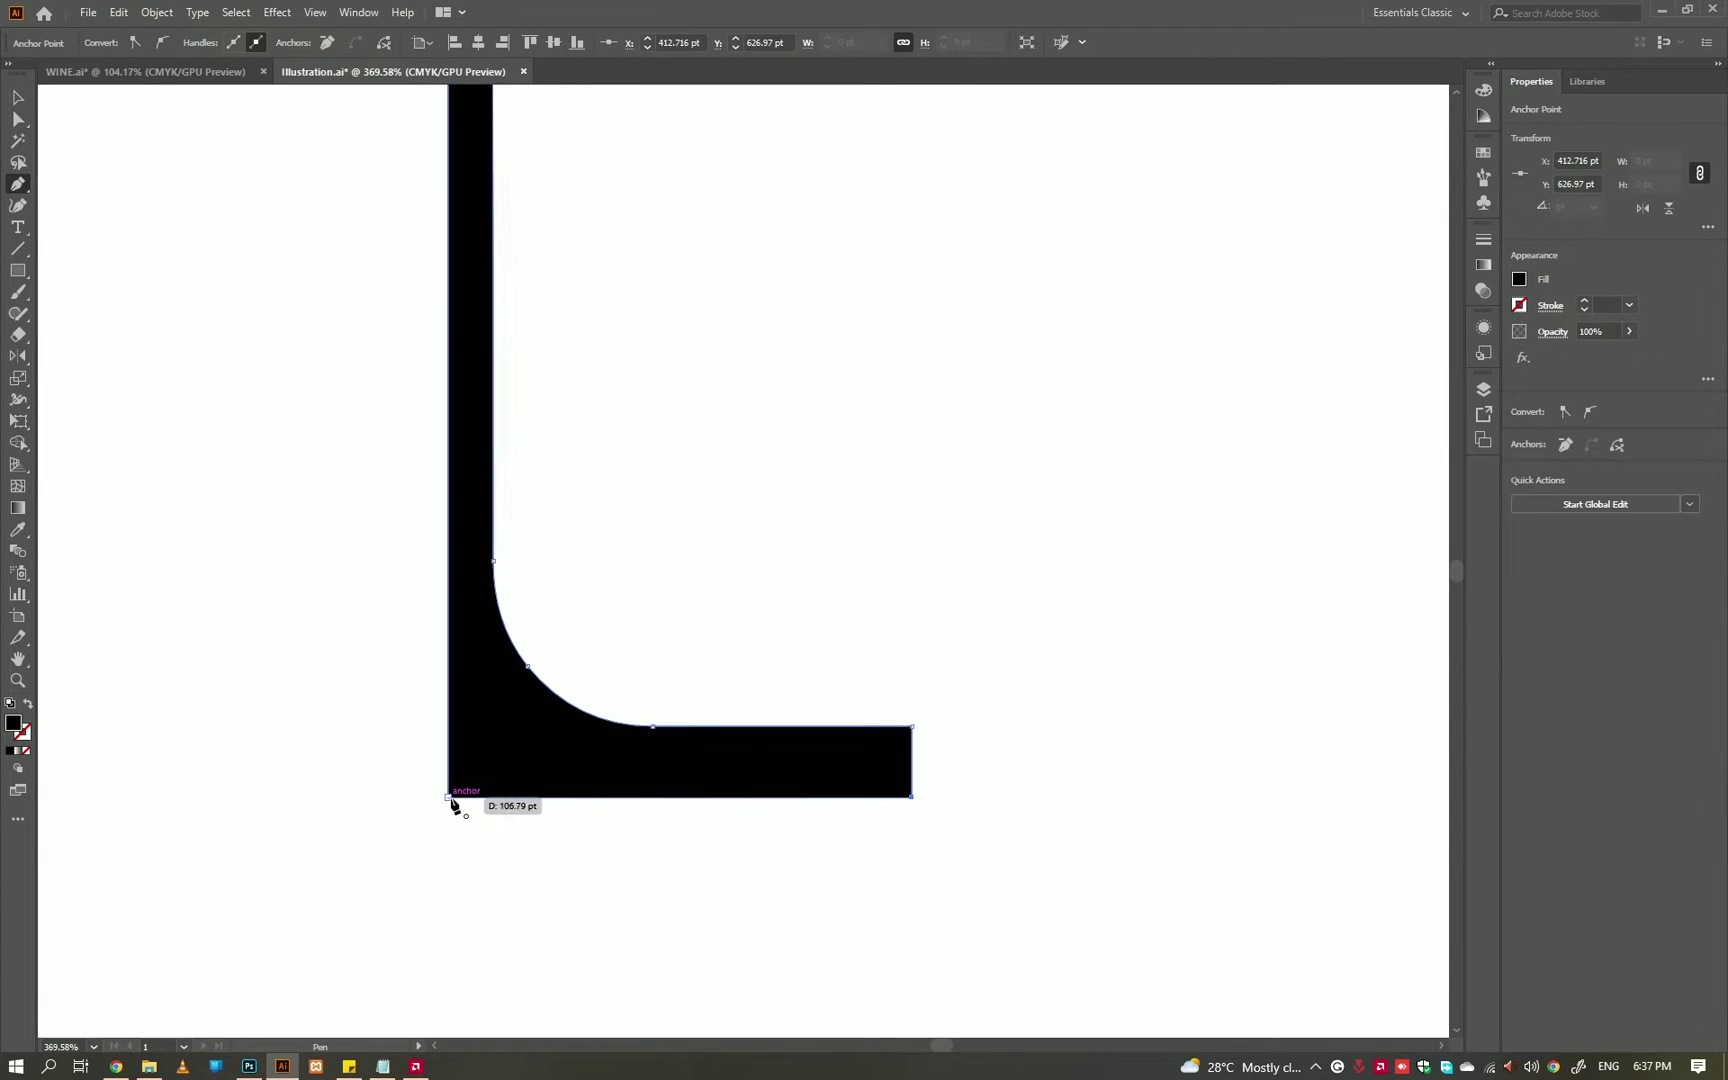
pyautogui.keyDown('ctrl'); pyautogui.click(891, 590); pyautogui.keyUp('ctrl')
# - Show the rulers and place a vertical guide at the foot's end
pyautogui.hotkey('ctrl', '0')
pyautogui.press('a')
pyautogui.click(883, 815)
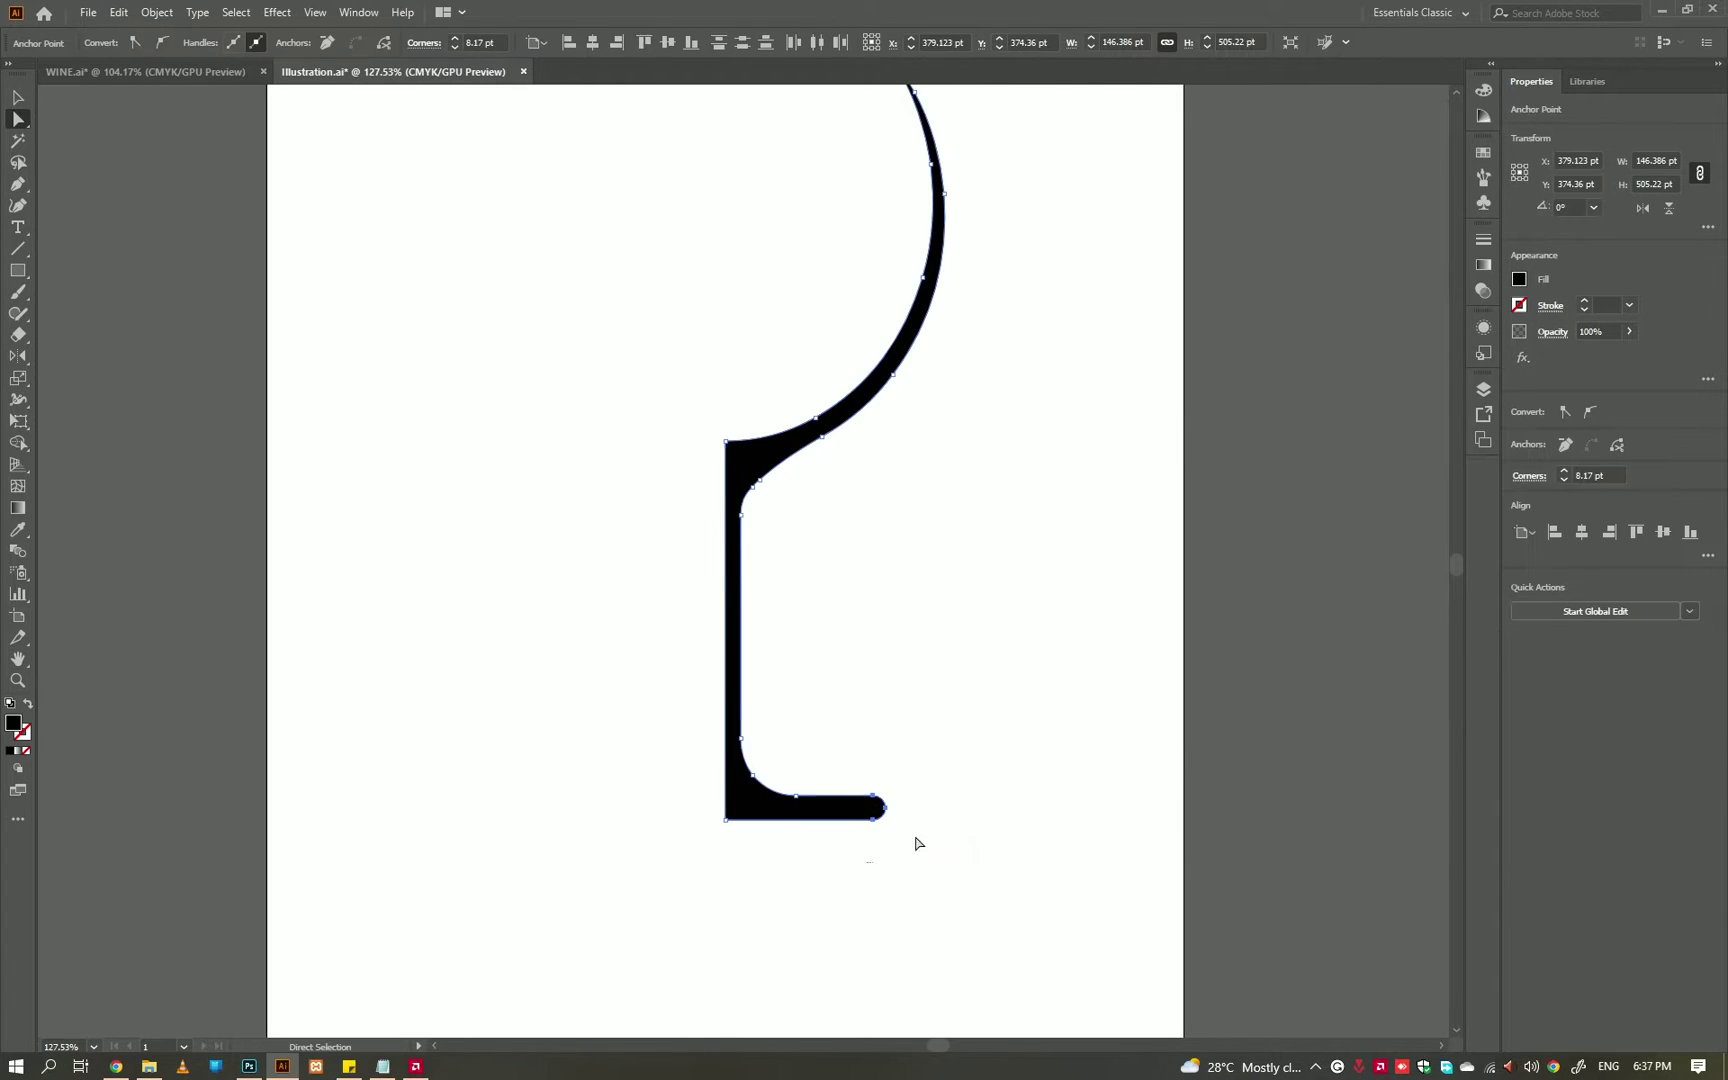
pyautogui.click(873, 807)
pyautogui.hotkey('ctrl', 'r')
pyautogui.moveTo(45, 602); pyautogui.dragTo(947, 205)
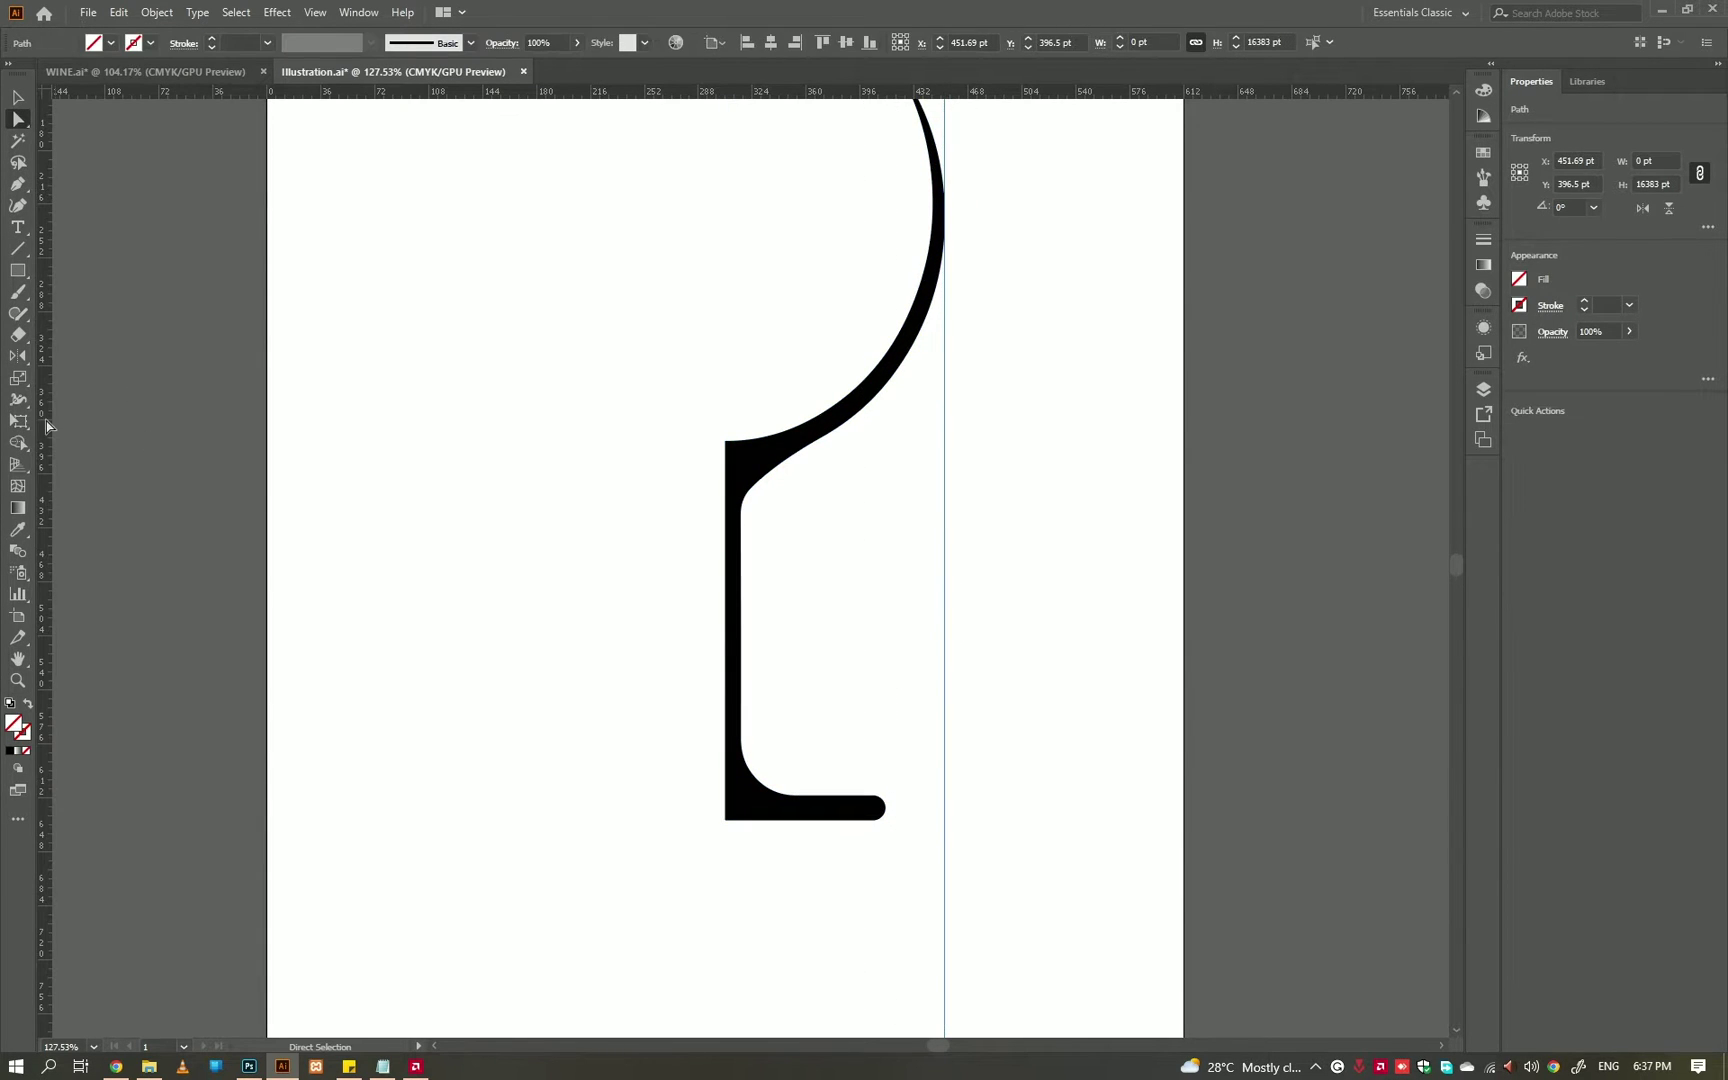
pyautogui.moveTo(900, 305); pyautogui.dragTo(916, 290)
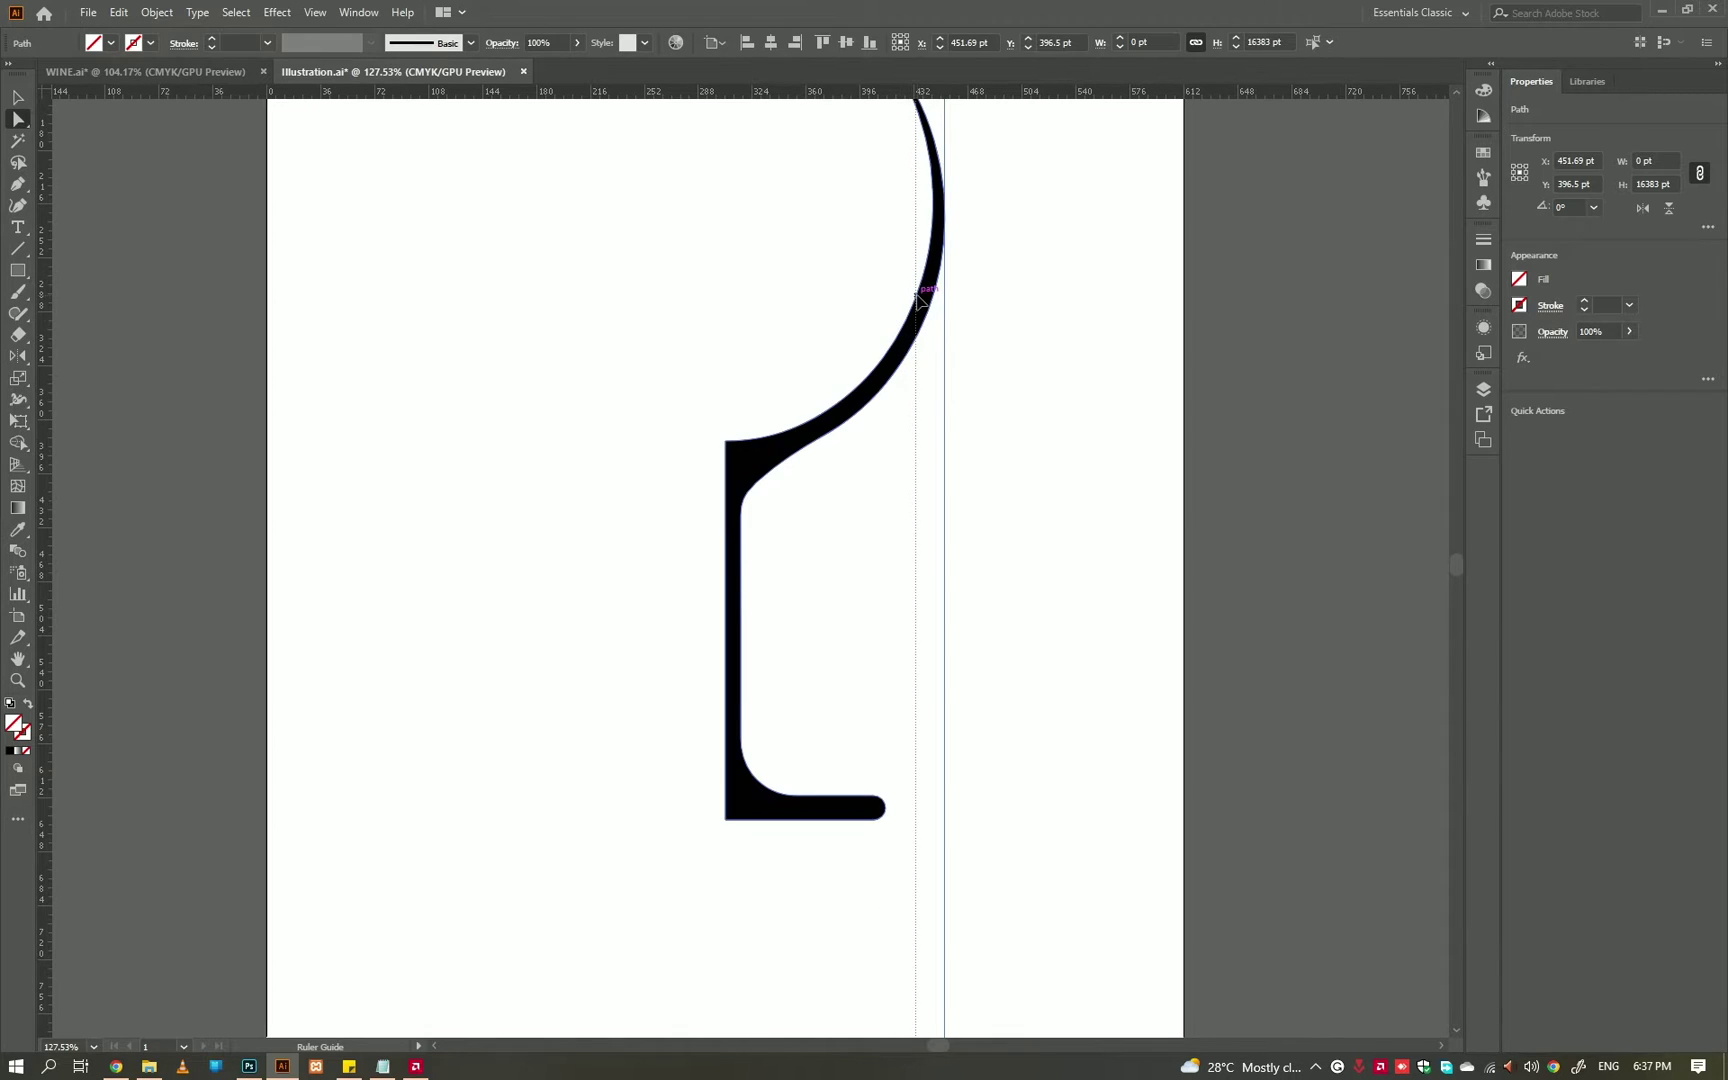
pyautogui.click(1007, 386)
pyautogui.click(886, 810)
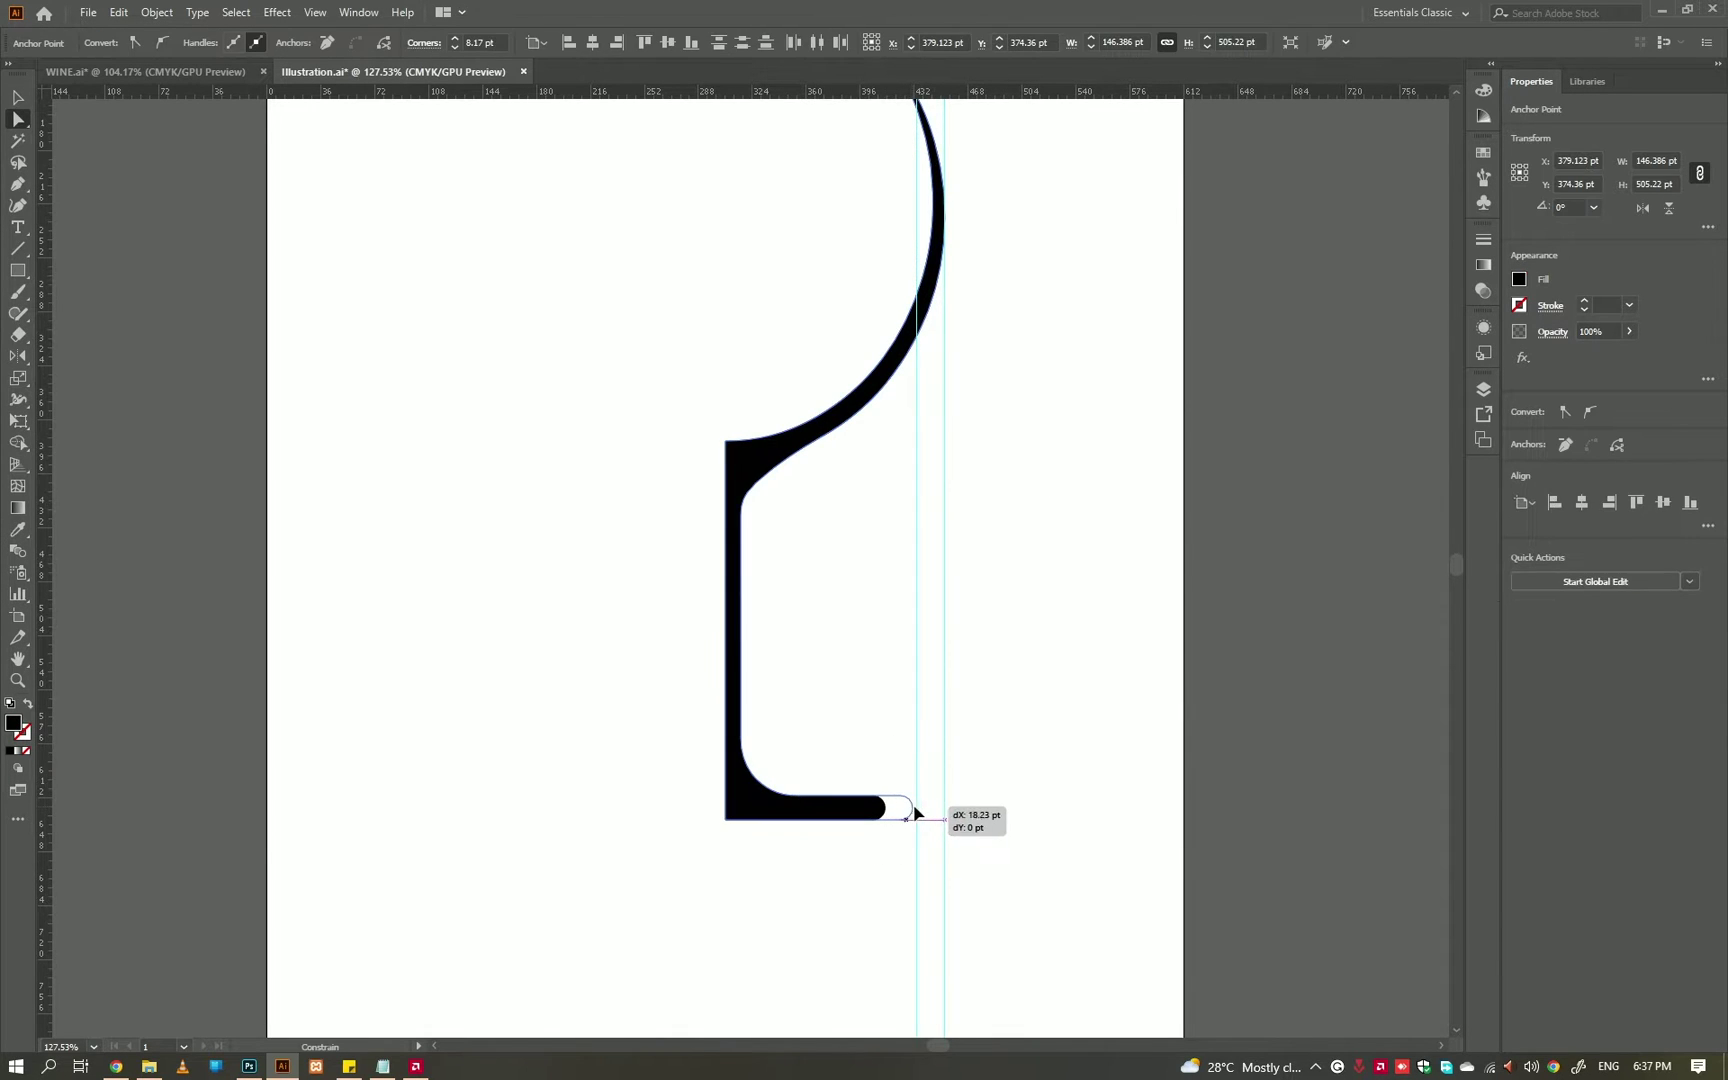
pyautogui.click(1065, 717)
pyautogui.keyDown('alt'); pyautogui.scroll(-2, 1022, 776); pyautogui.keyUp('alt')
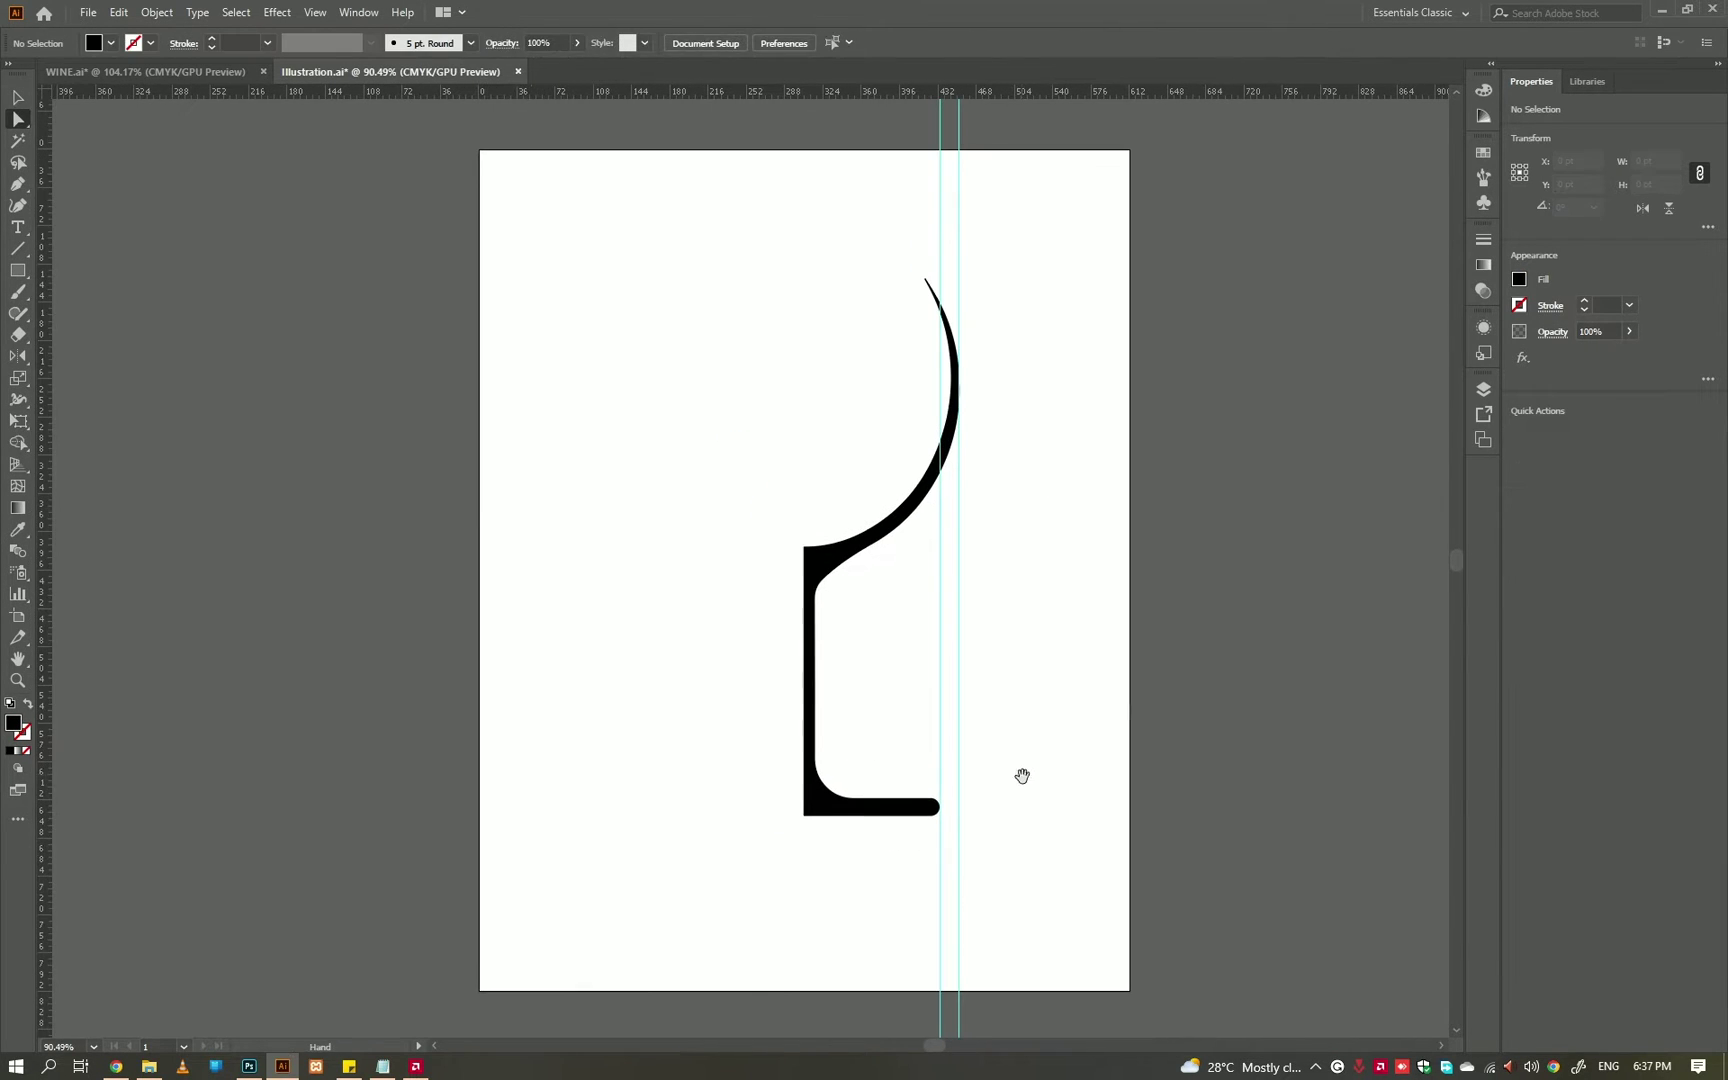
# - Alt-drag a copy of the half glass left and reflect it vertically
pyautogui.click(860, 628)
pyautogui.click(864, 566)
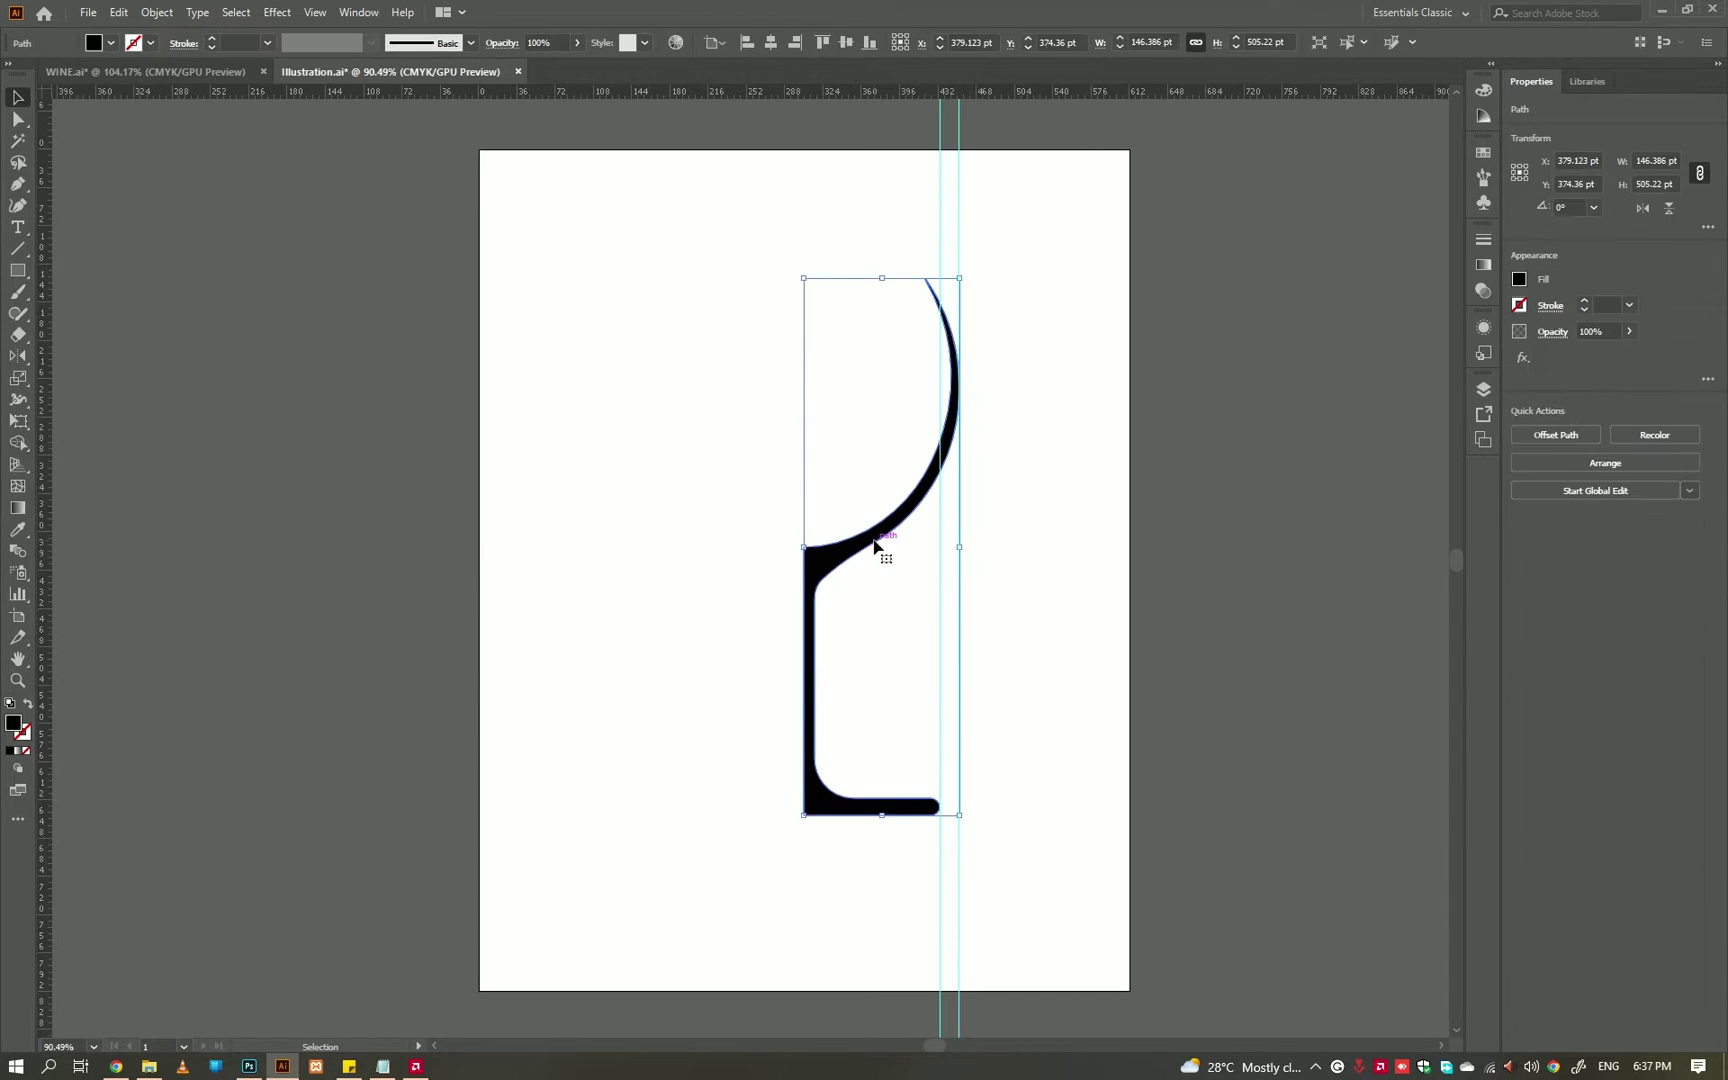
pyautogui.moveTo(879, 552); pyautogui.dragTo(716, 548)
pyautogui.rightClick(716, 548)
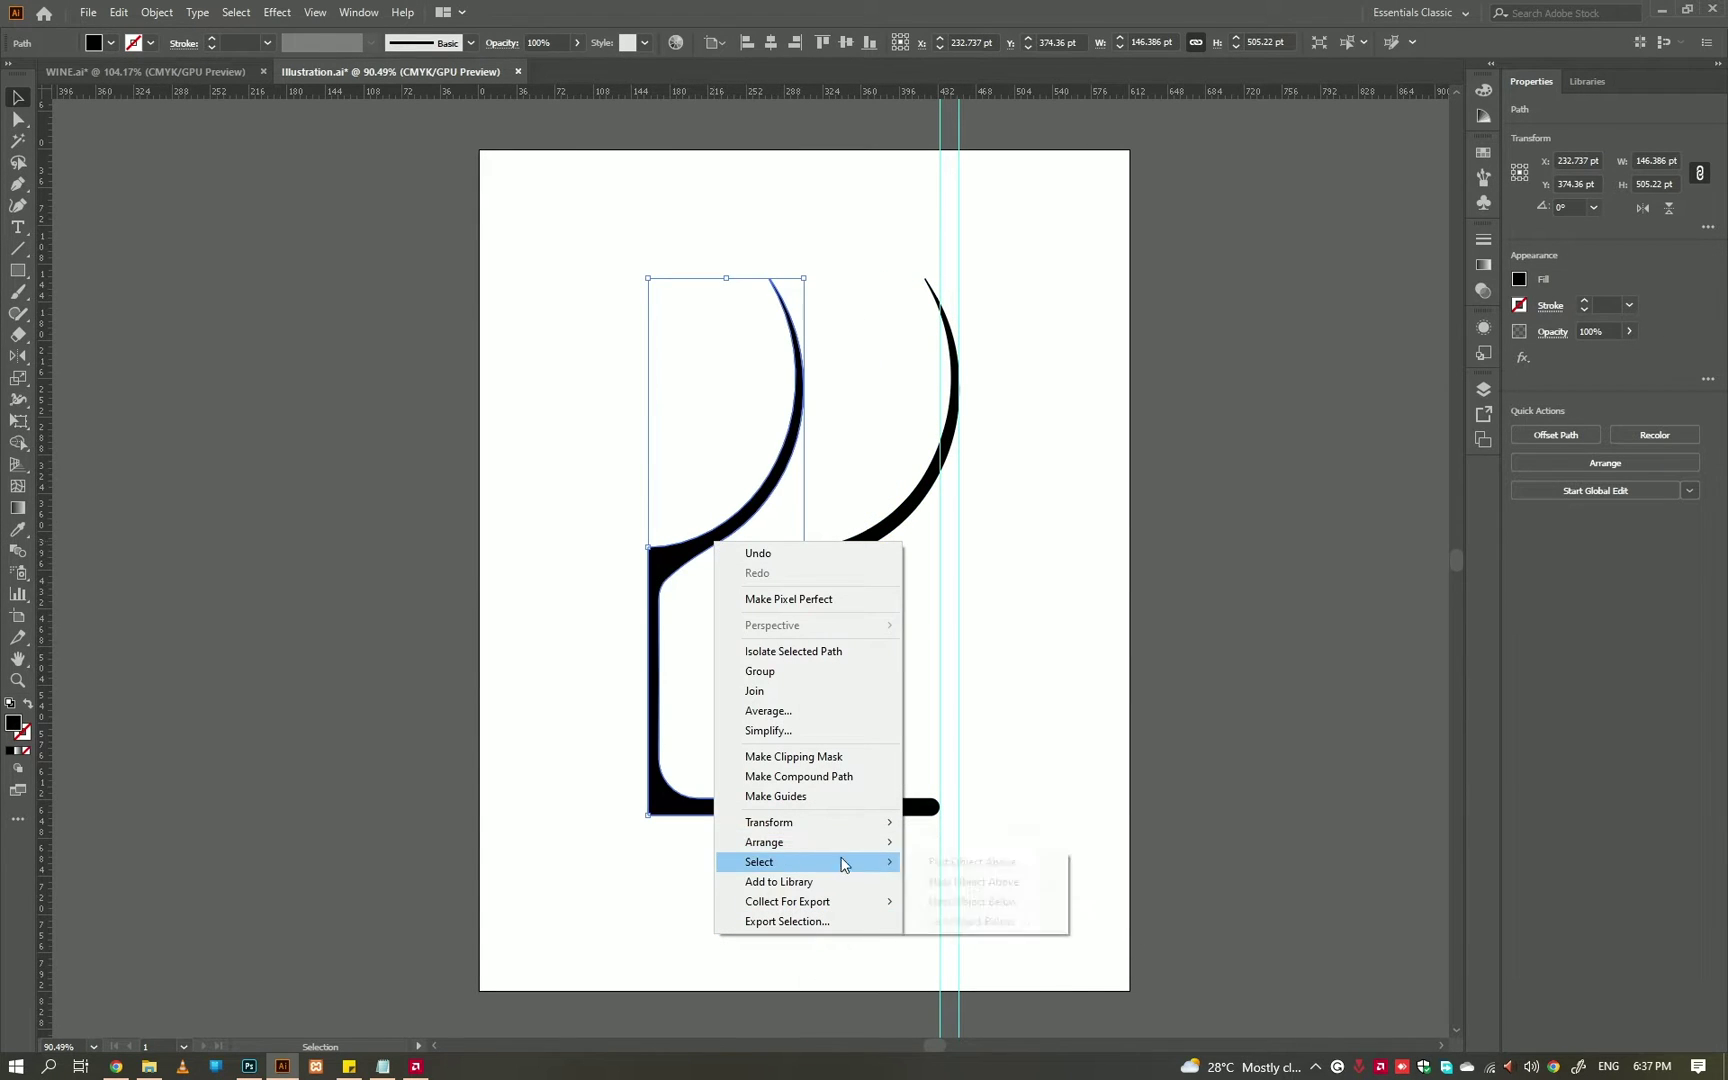
pyautogui.moveTo(768, 822)
pyautogui.click(948, 888)
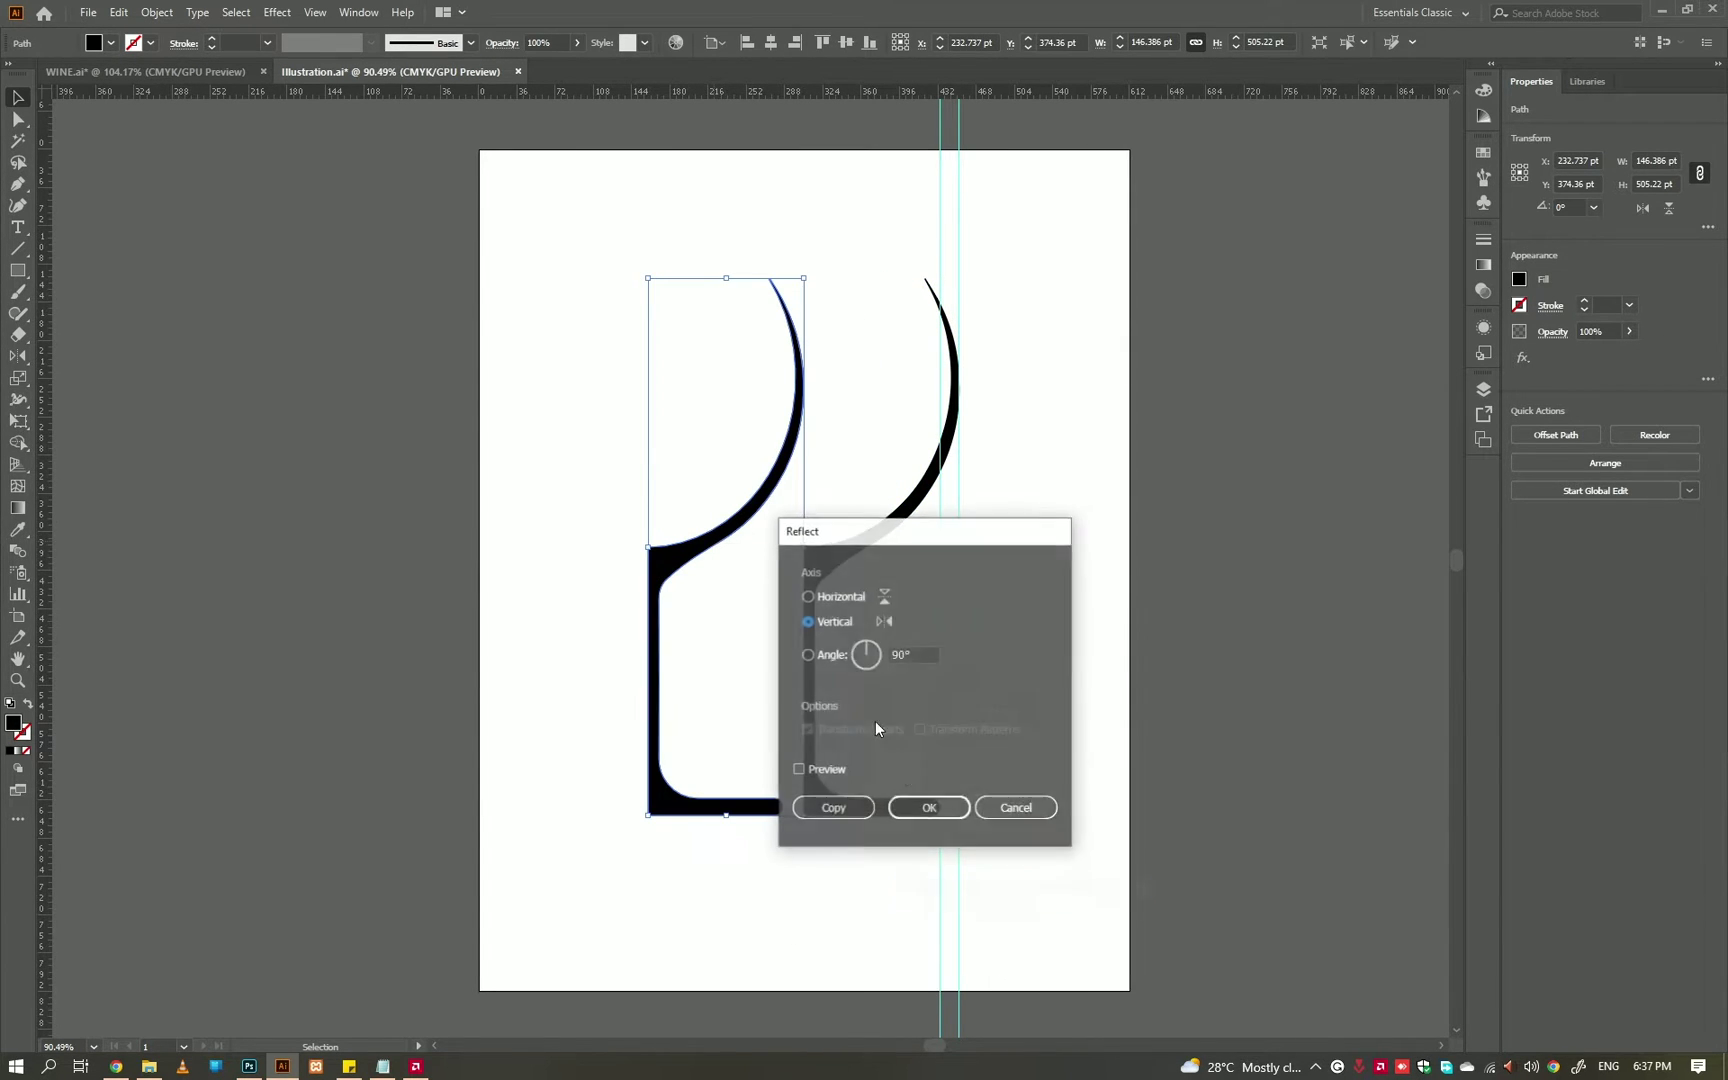
pyautogui.click(830, 770)
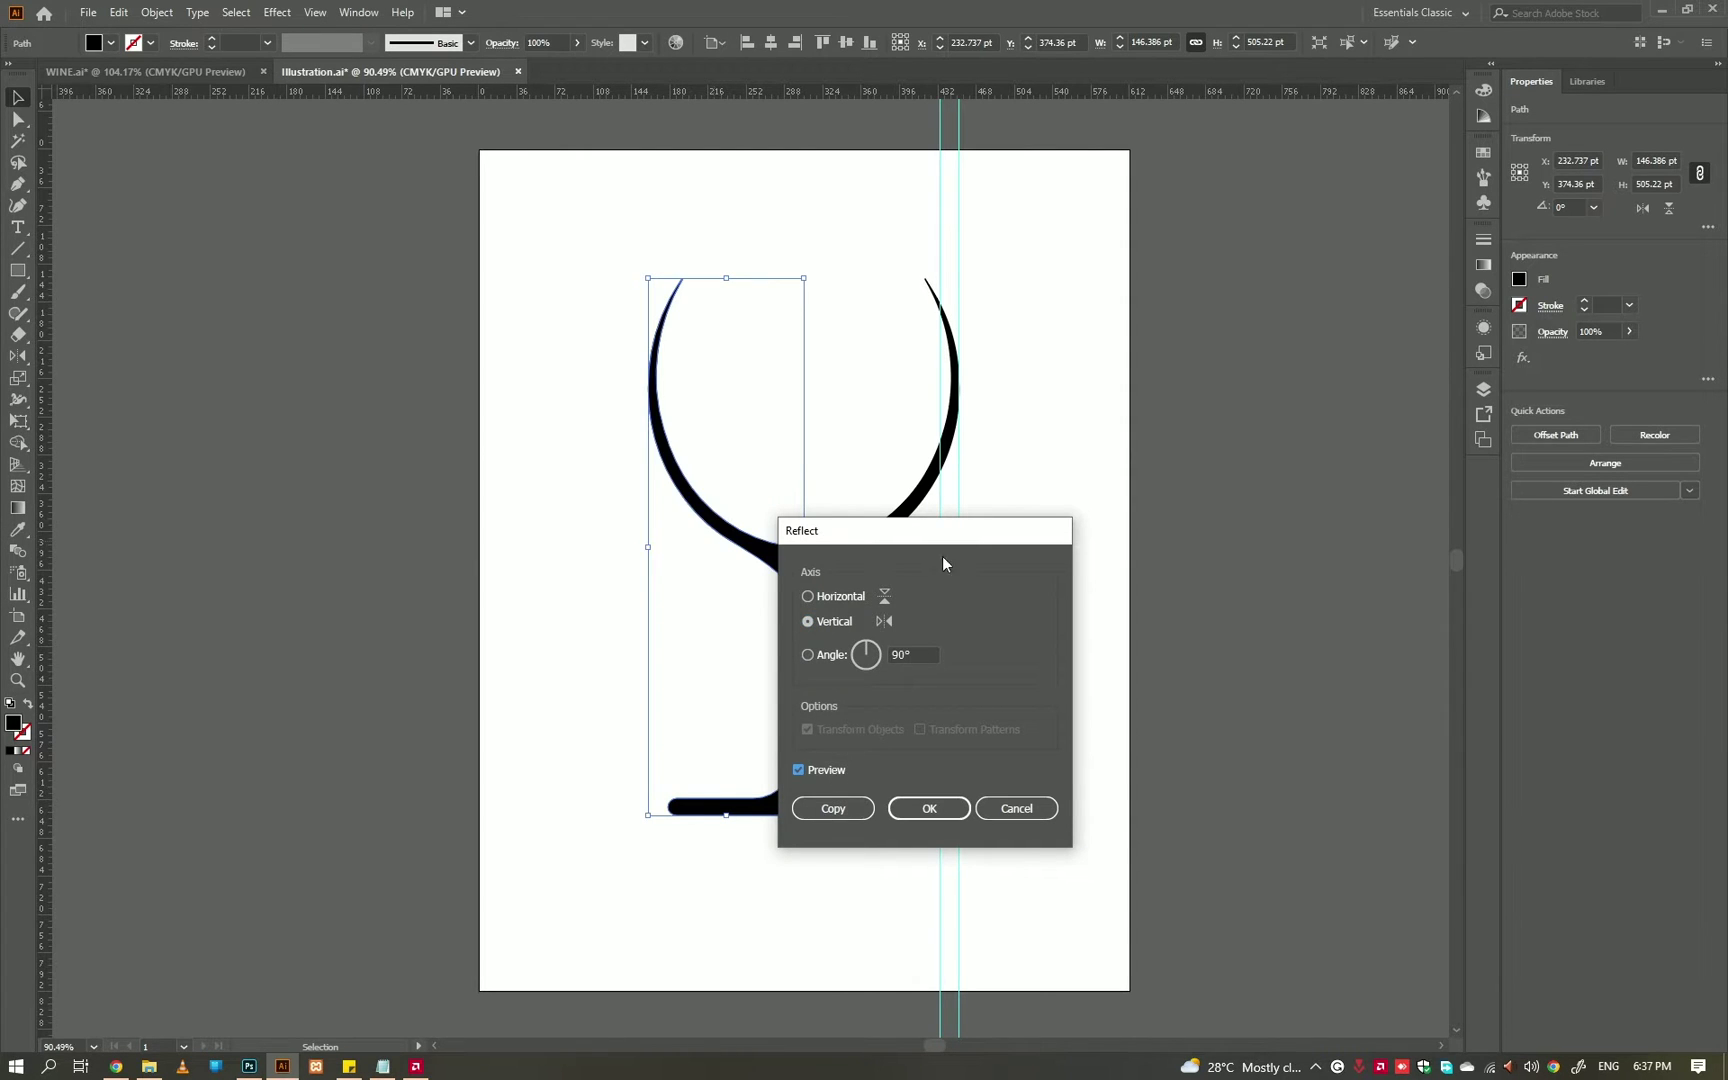
pyautogui.moveTo(946, 531); pyautogui.dragTo(1204, 493)
pyautogui.click(1183, 776)
# - Line up the mirrored half's foot with the original and select both halves
pyautogui.scroll(3, 860, 890)
pyautogui.moveTo(790, 822); pyautogui.dragTo(823, 917)
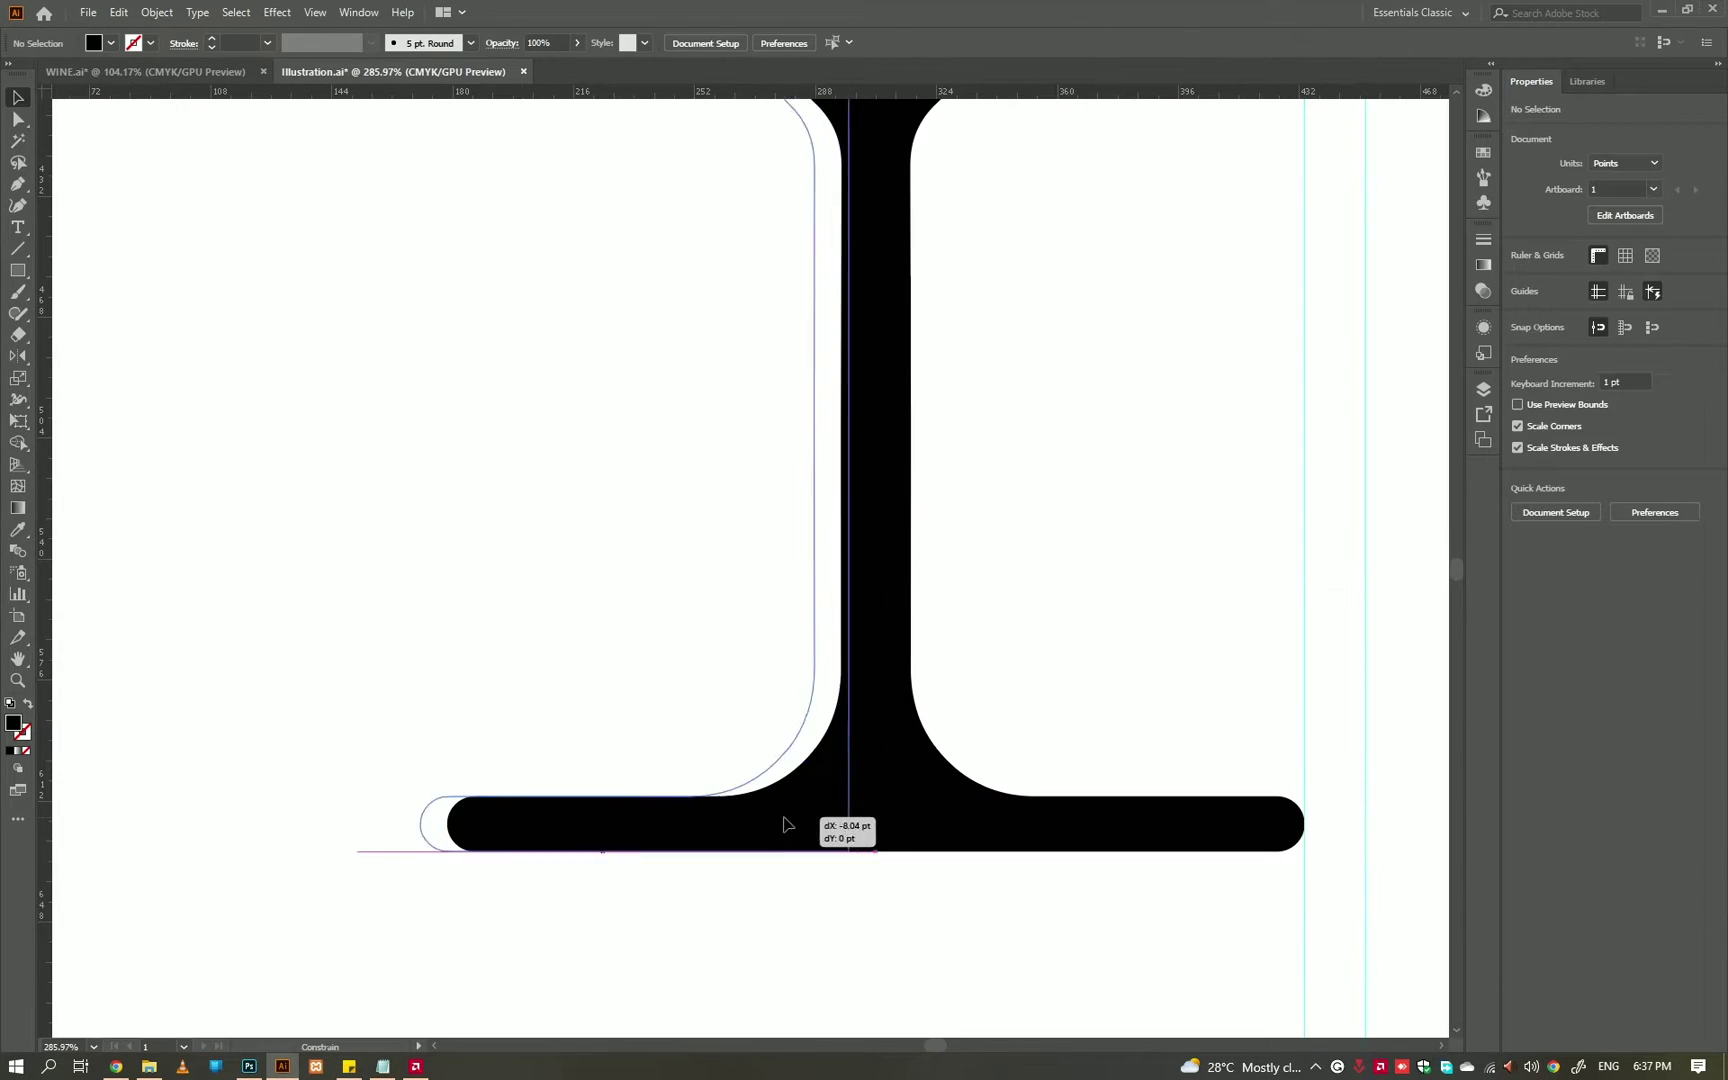
pyautogui.click(823, 917)
pyautogui.scroll(-3, 823, 910)
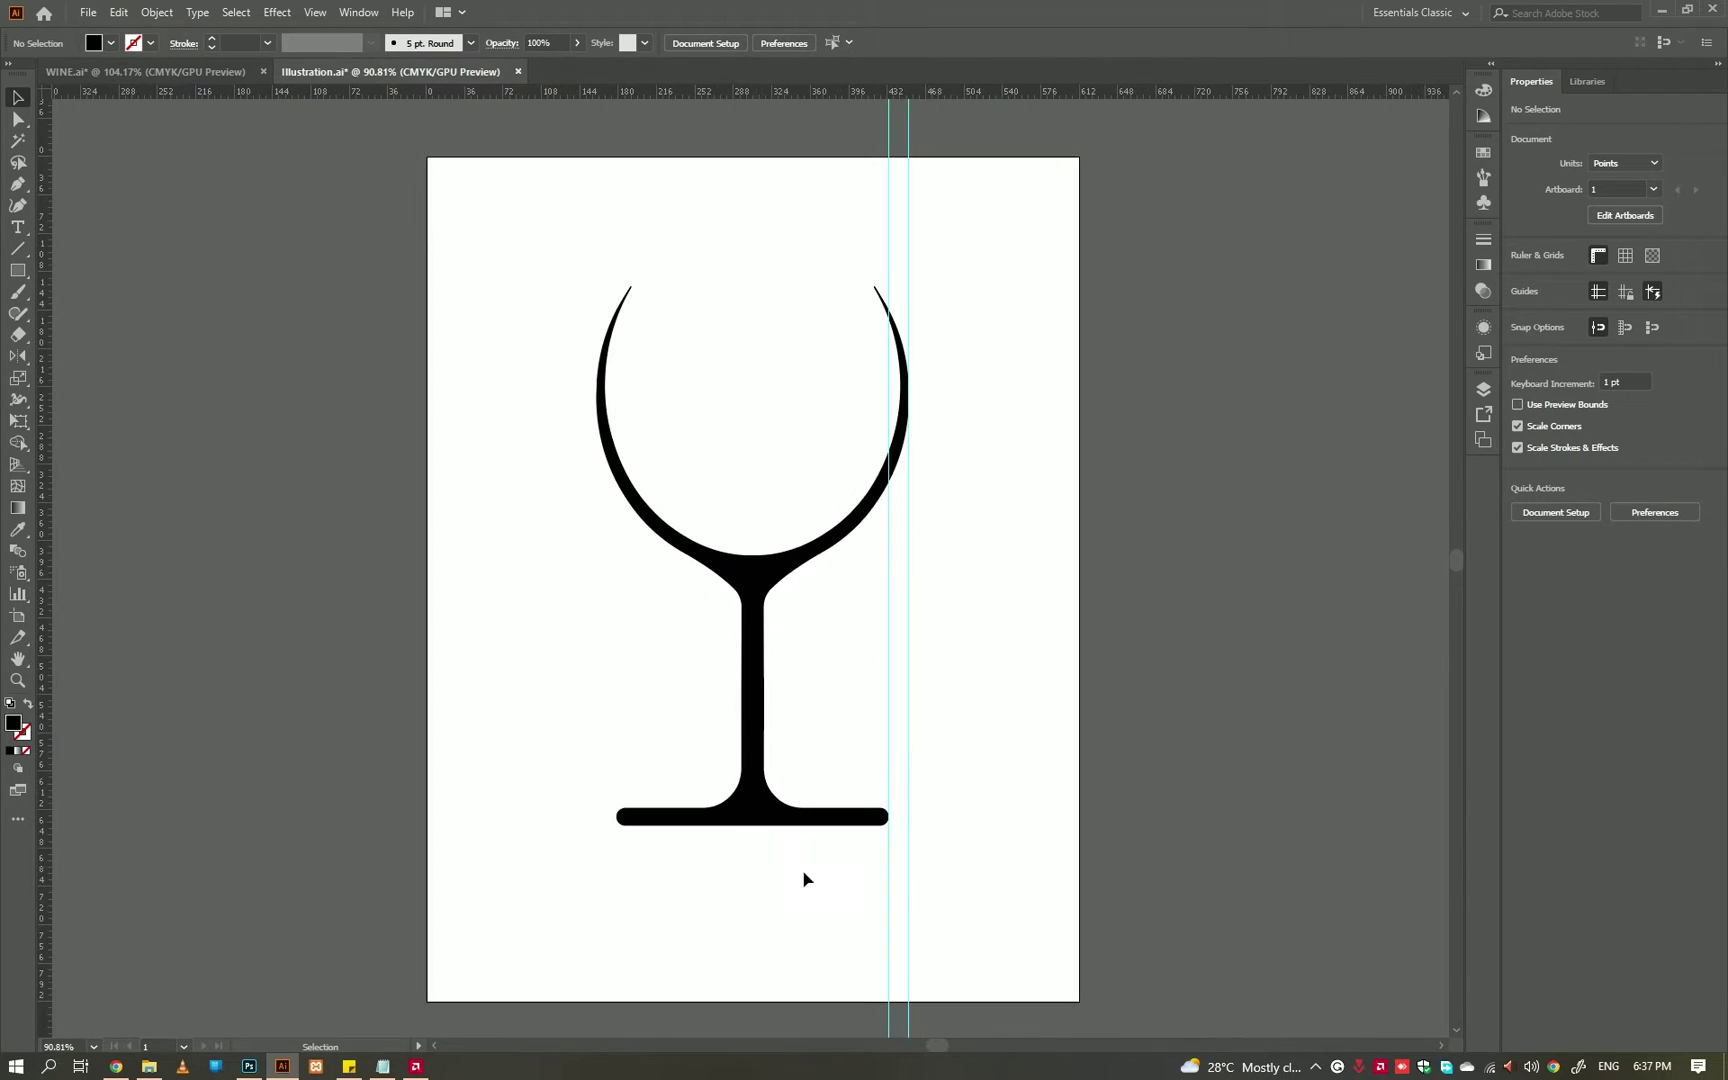
pyautogui.moveTo(617, 561); pyautogui.dragTo(617, 561)
# - Unite the two halves into one glass with Pathfinder and hide the guides
pyautogui.click(1522, 510)
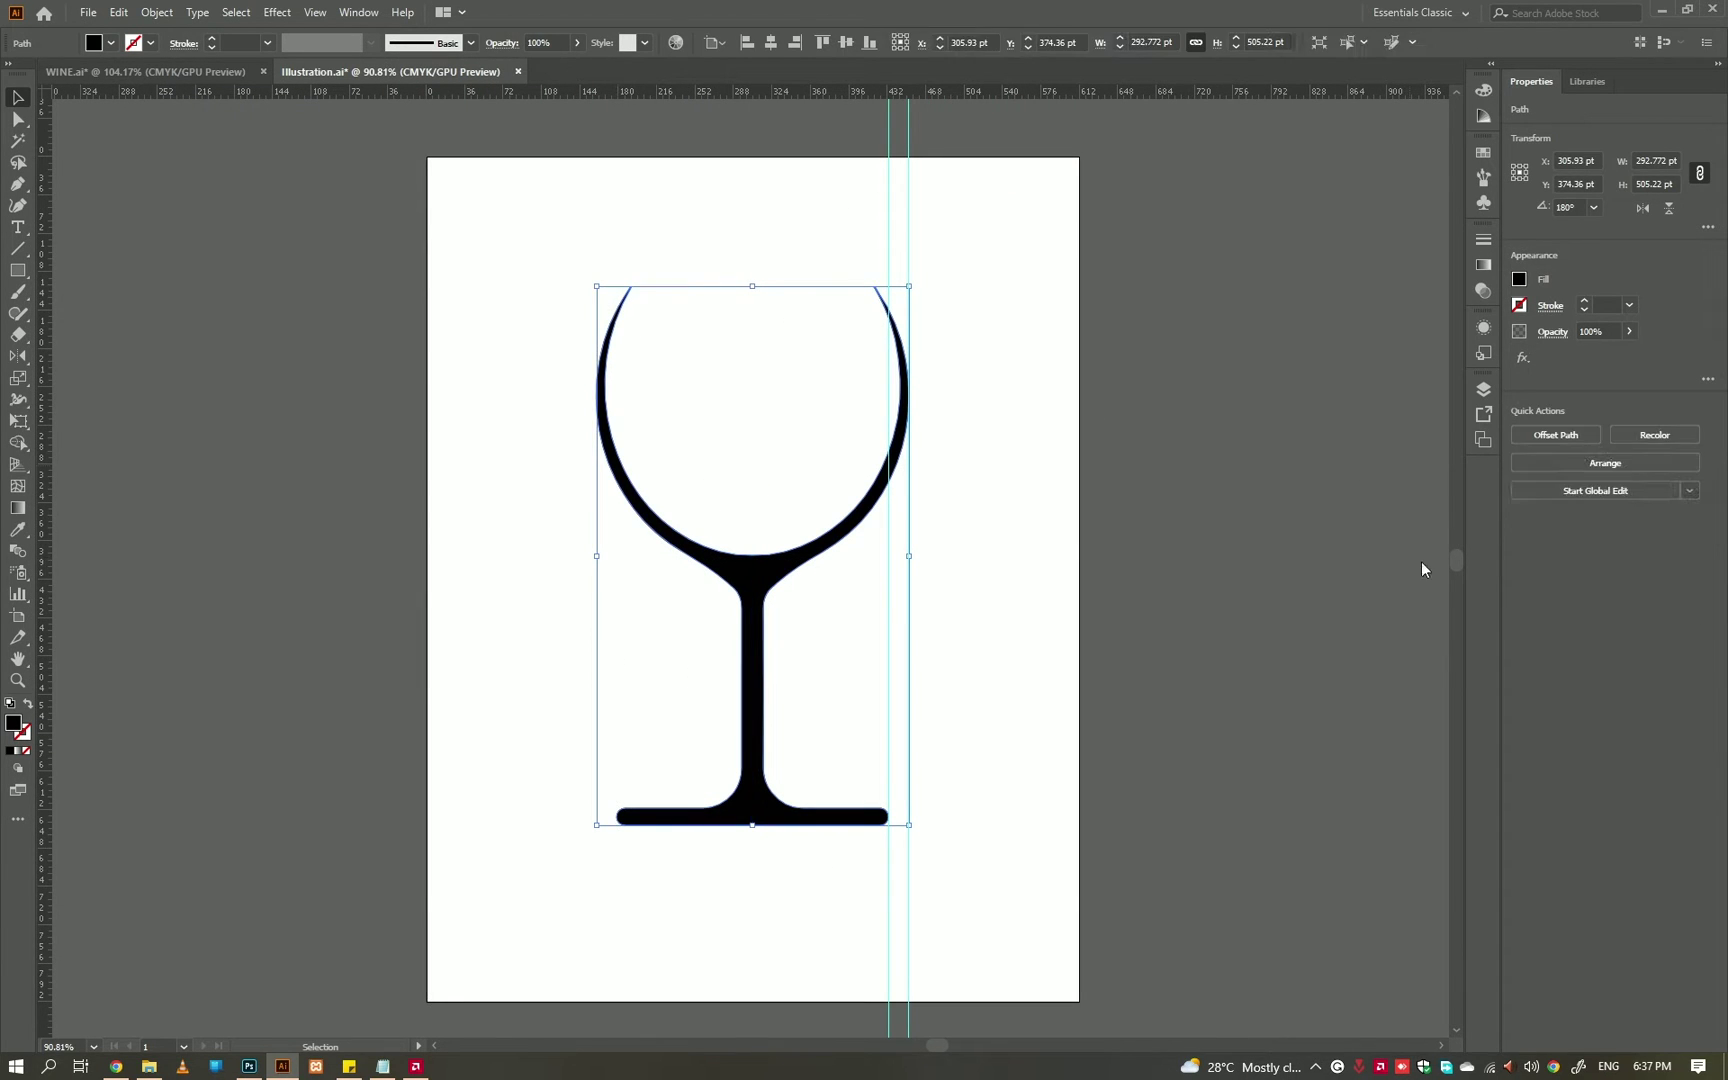
pyautogui.click(972, 629)
pyautogui.rightClick(978, 606)
pyautogui.click(1052, 750)
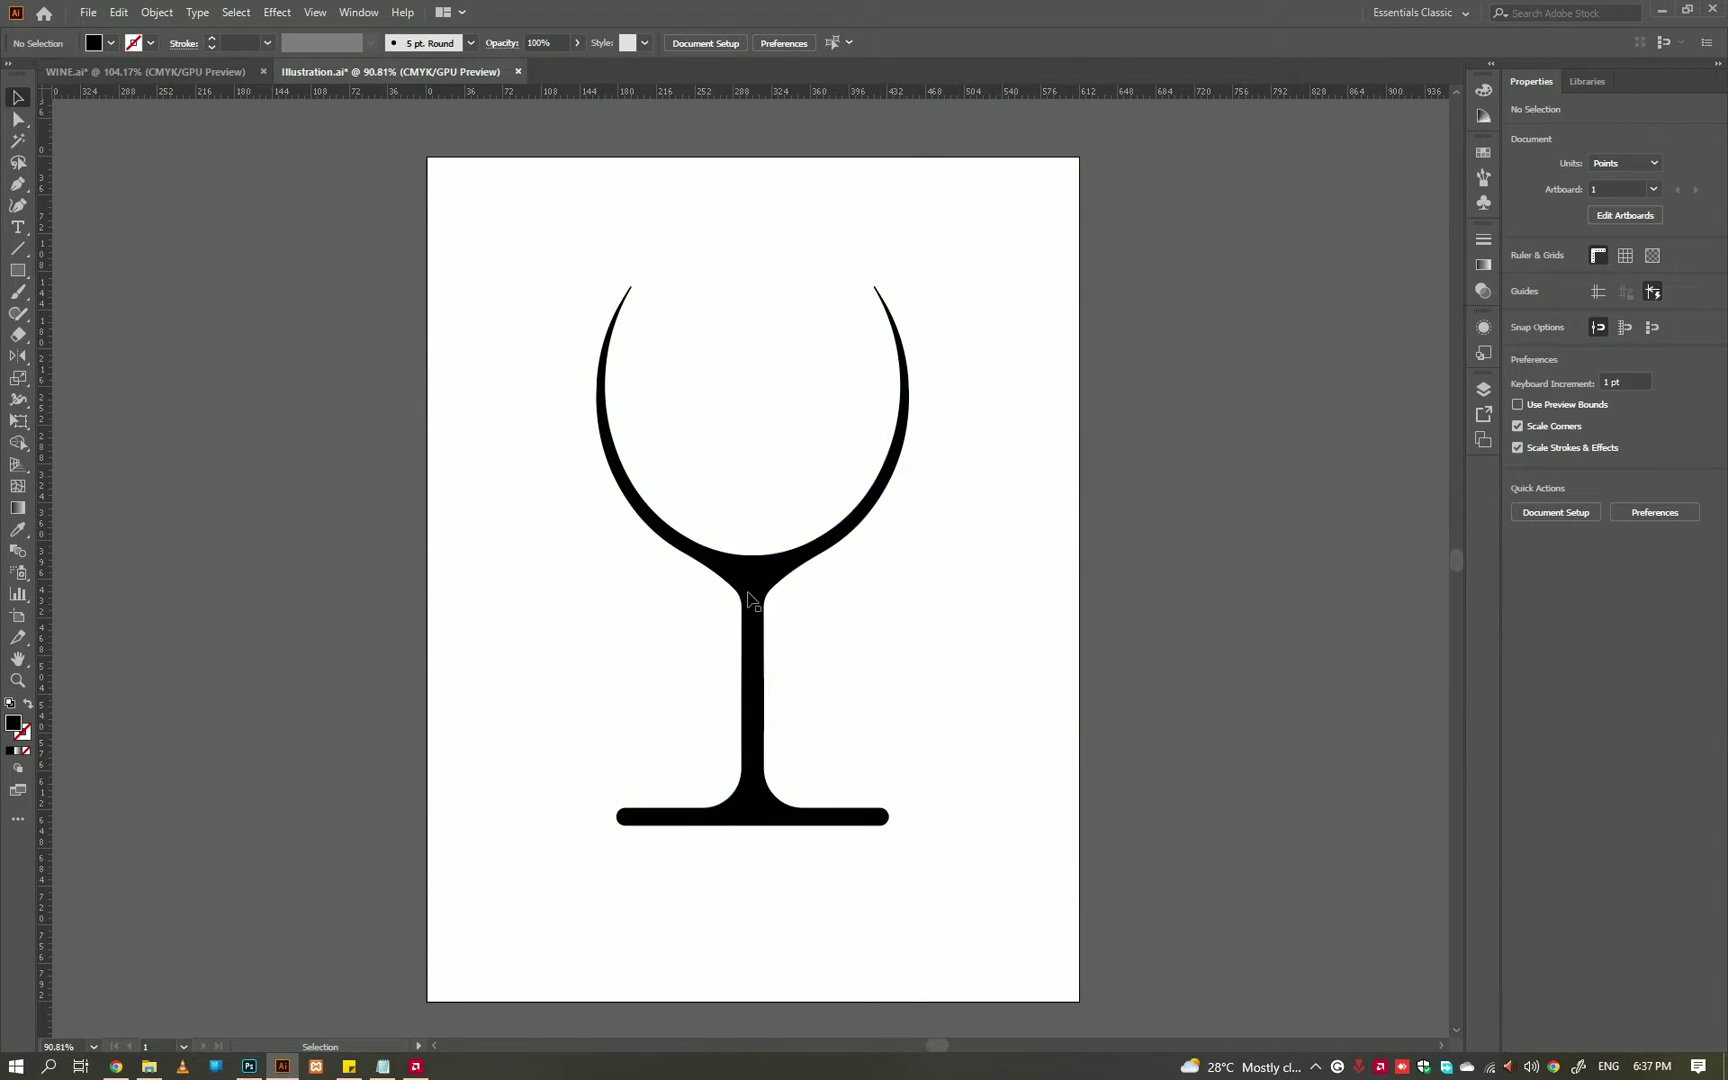
# - Alt+Shift-drag a copy of the glass to the left and scale it down
pyautogui.moveTo(750, 598); pyautogui.dragTo(513, 628)
pyautogui.moveTo(341, 286); pyautogui.dragTo(478, 509)
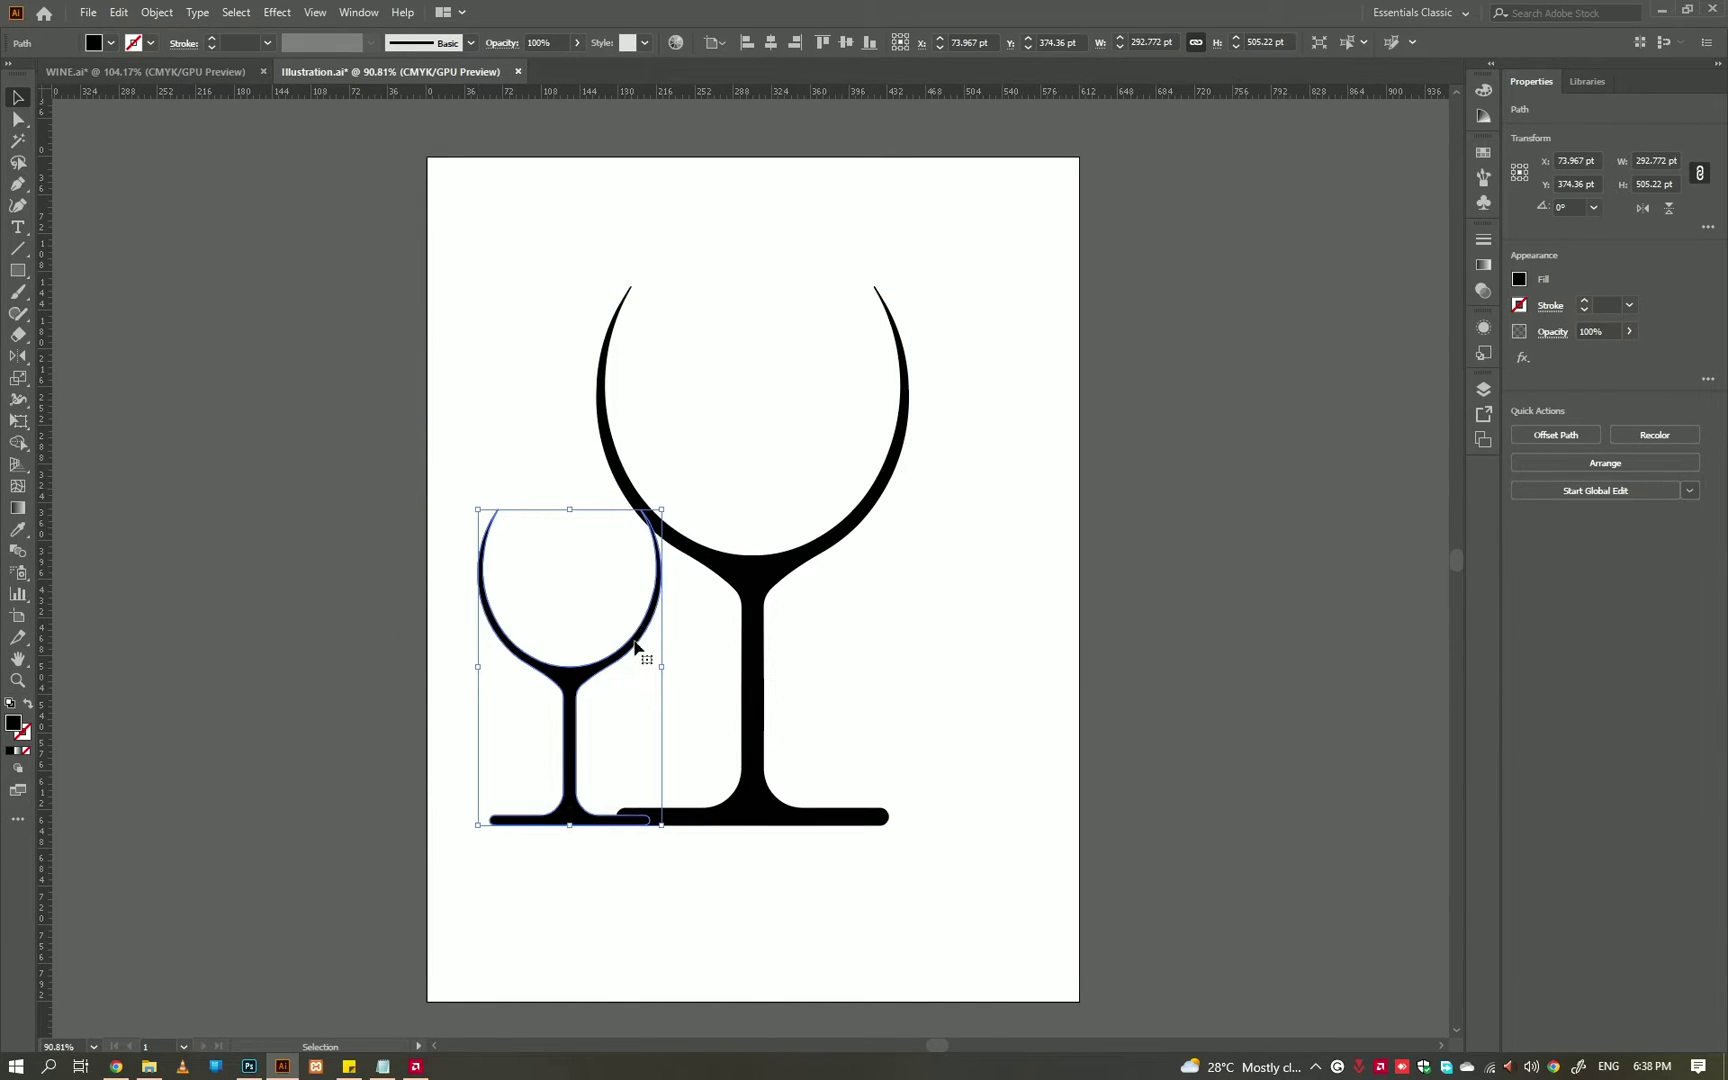
pyautogui.scroll(-4, 1050, 715)
pyautogui.scroll(5, 1157, 648)
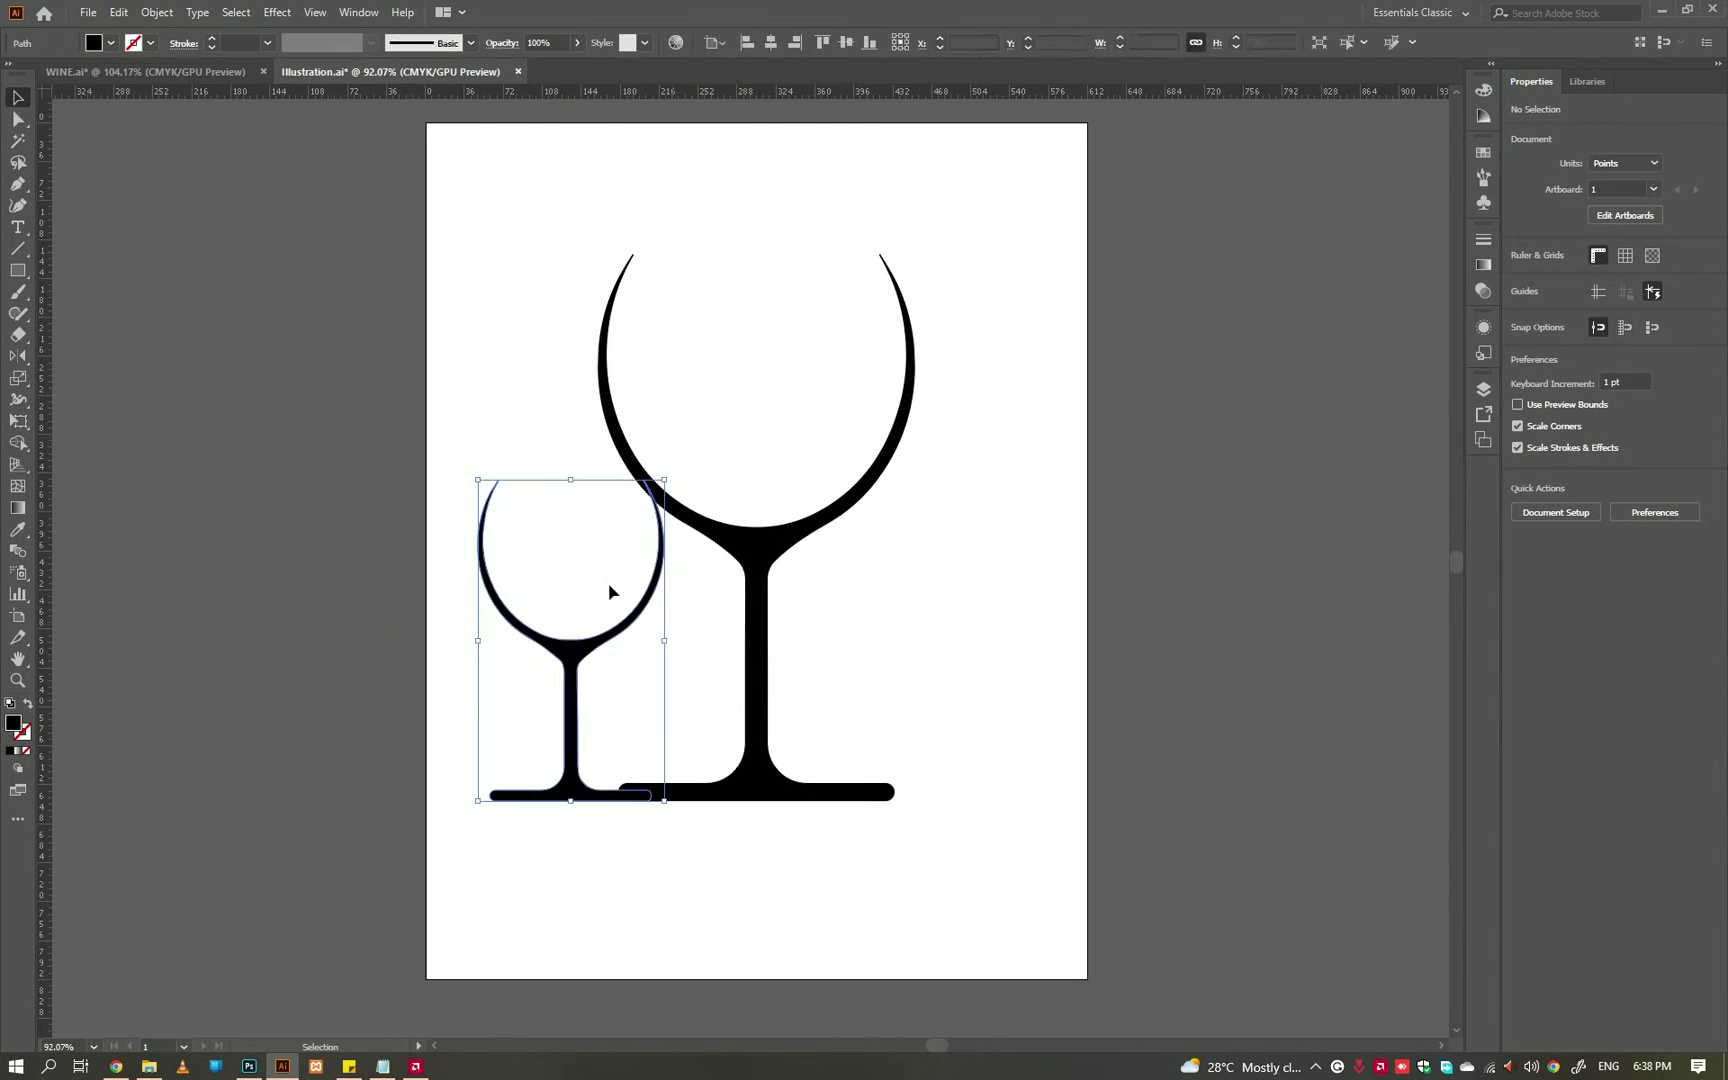
pyautogui.moveTo(478, 480); pyautogui.dragTo(471, 467)
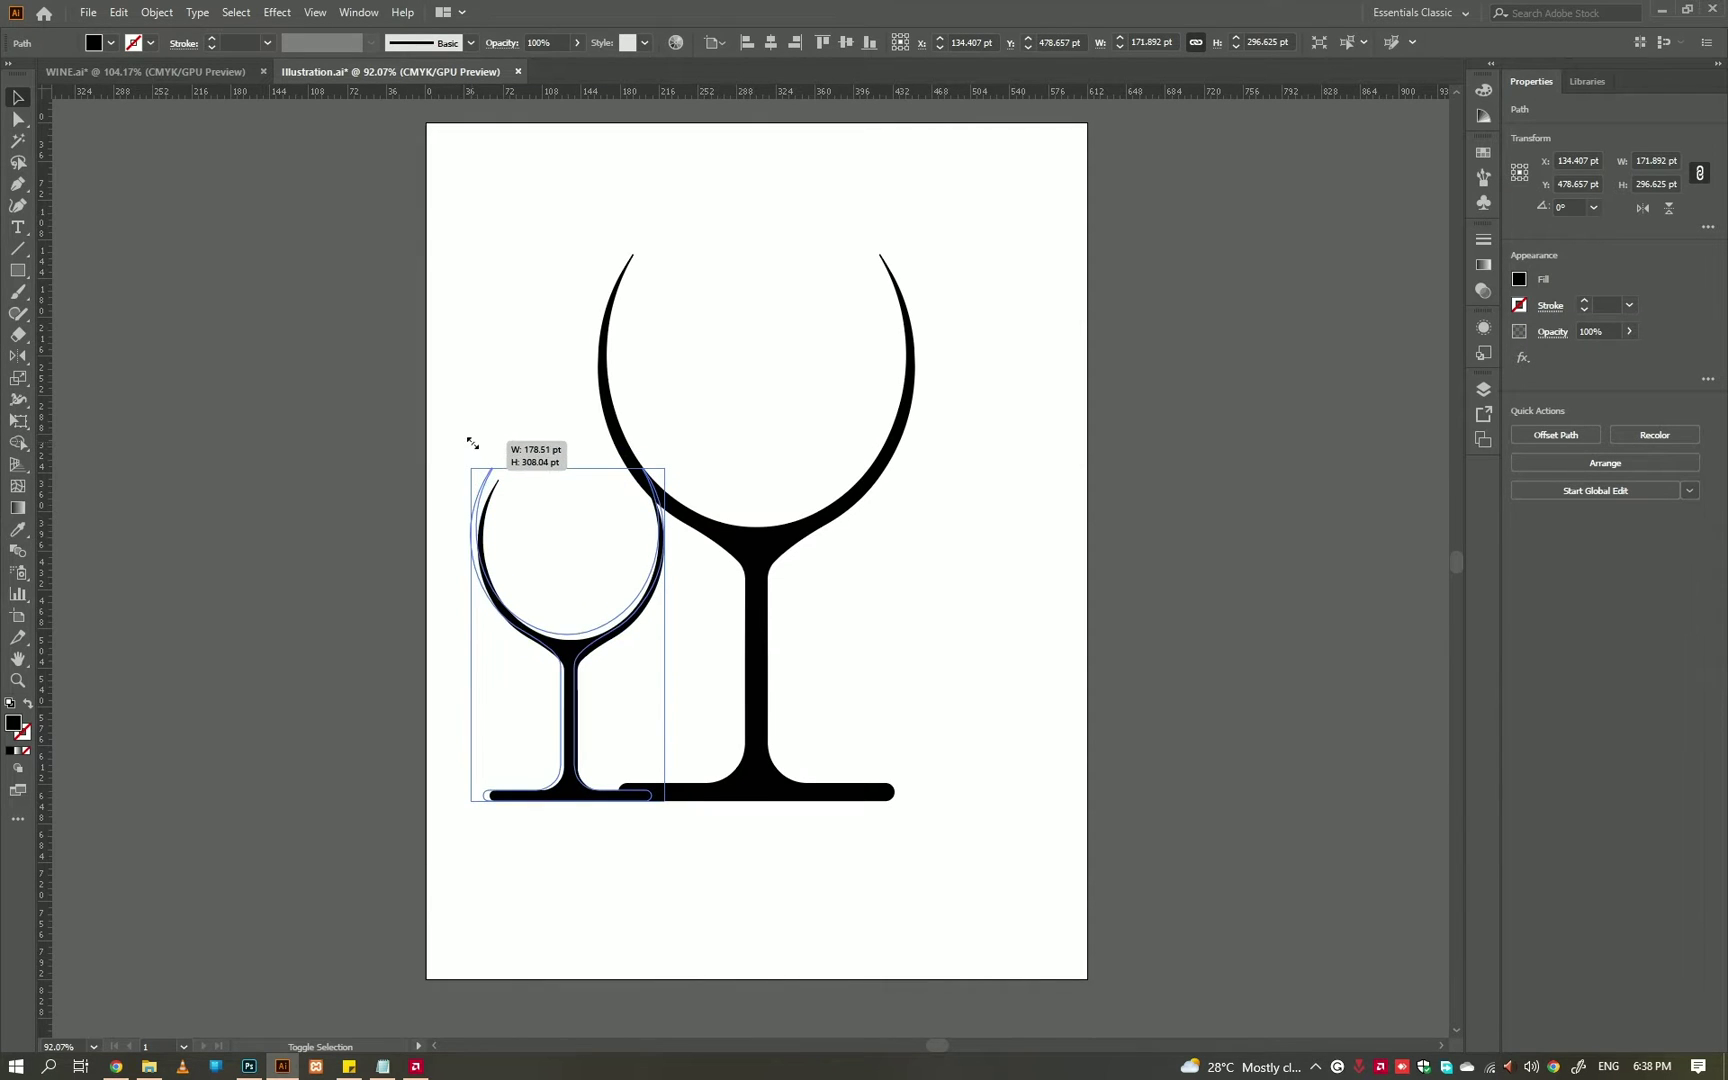
pyautogui.click(662, 683)
pyautogui.scroll(4, 643, 780)
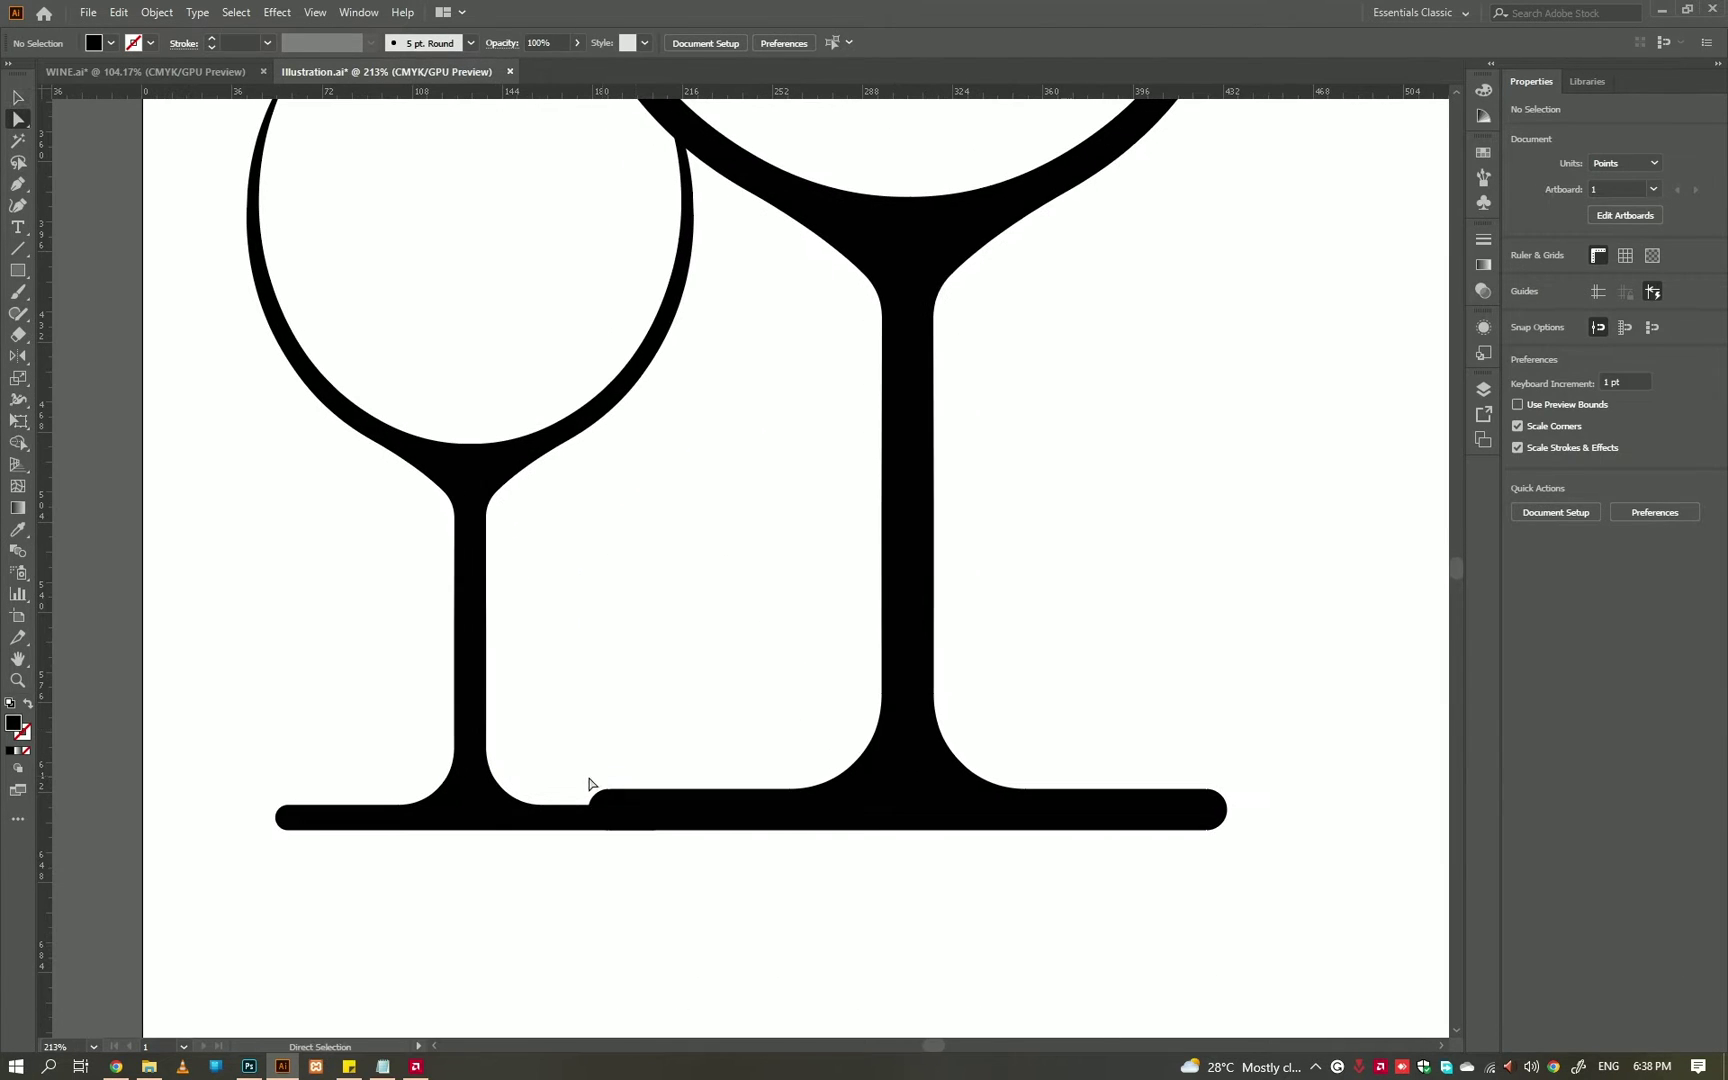
# - Round the small glass's base corners to about 5 pt in isolation mode
pyautogui.click(482, 796)
pyautogui.rightClick(482, 796)
pyautogui.click(560, 514)
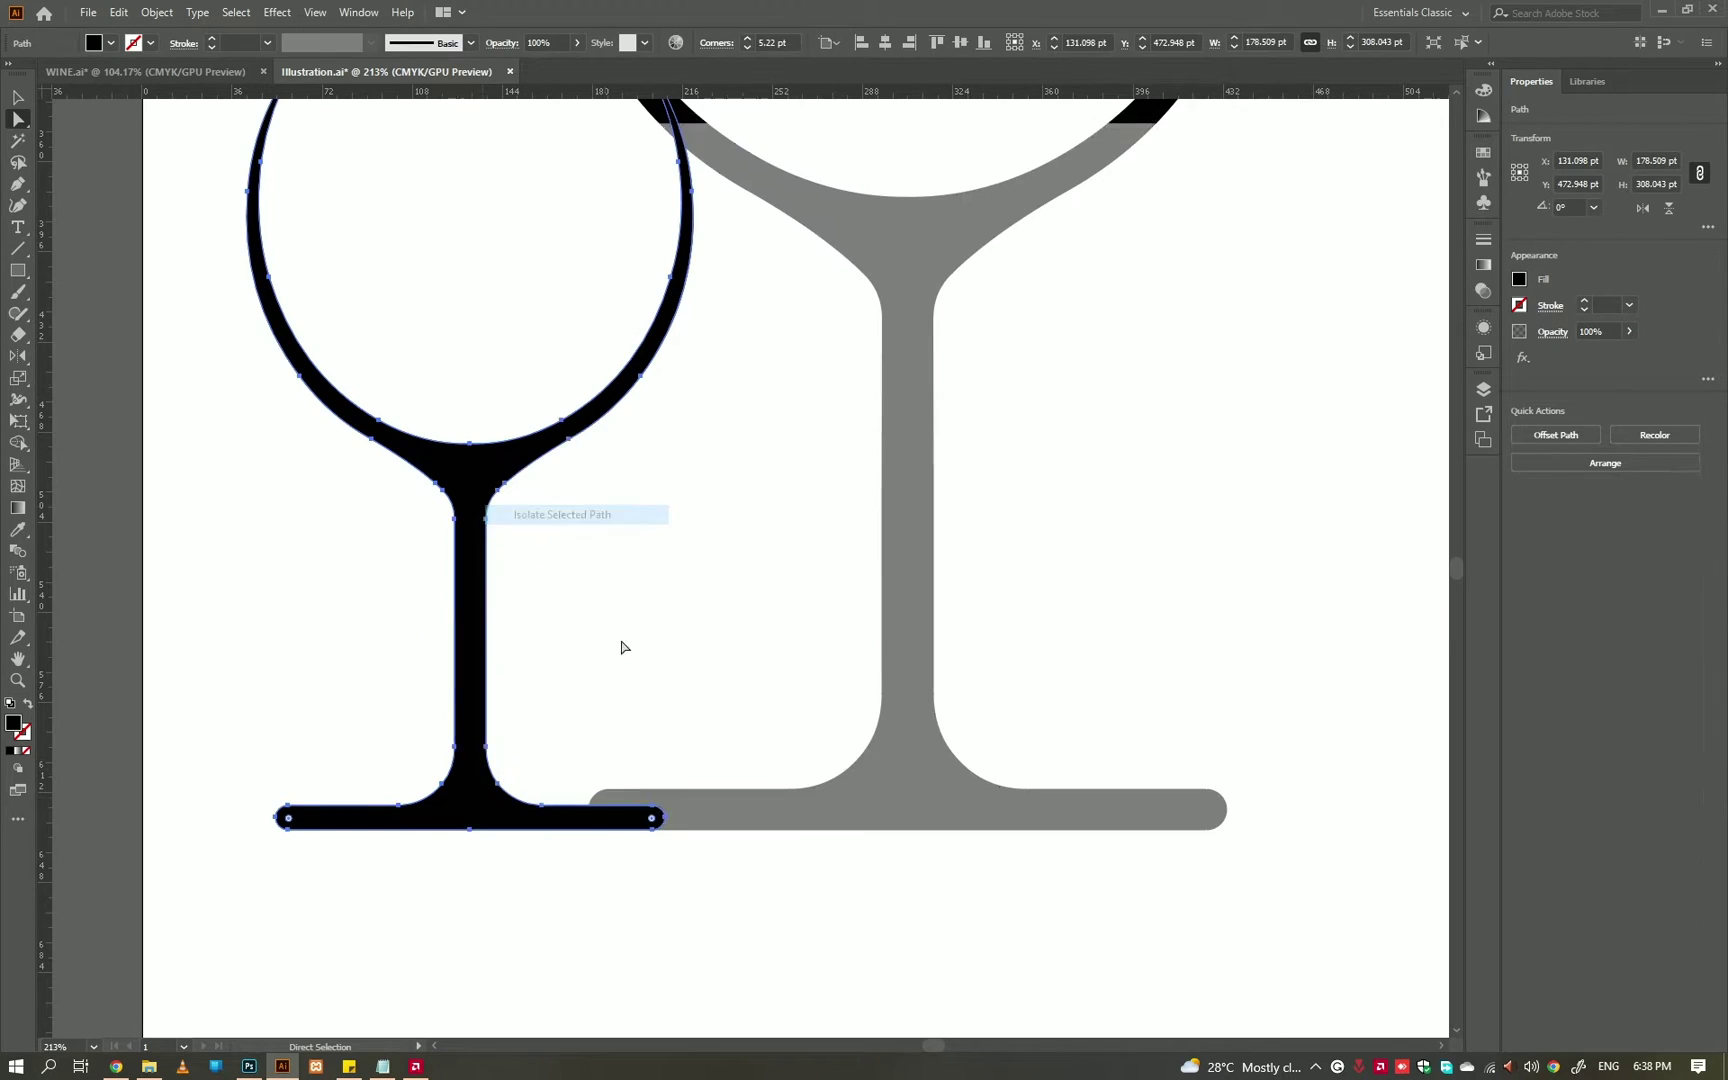
pyautogui.click(230, 634)
pyautogui.click(300, 816)
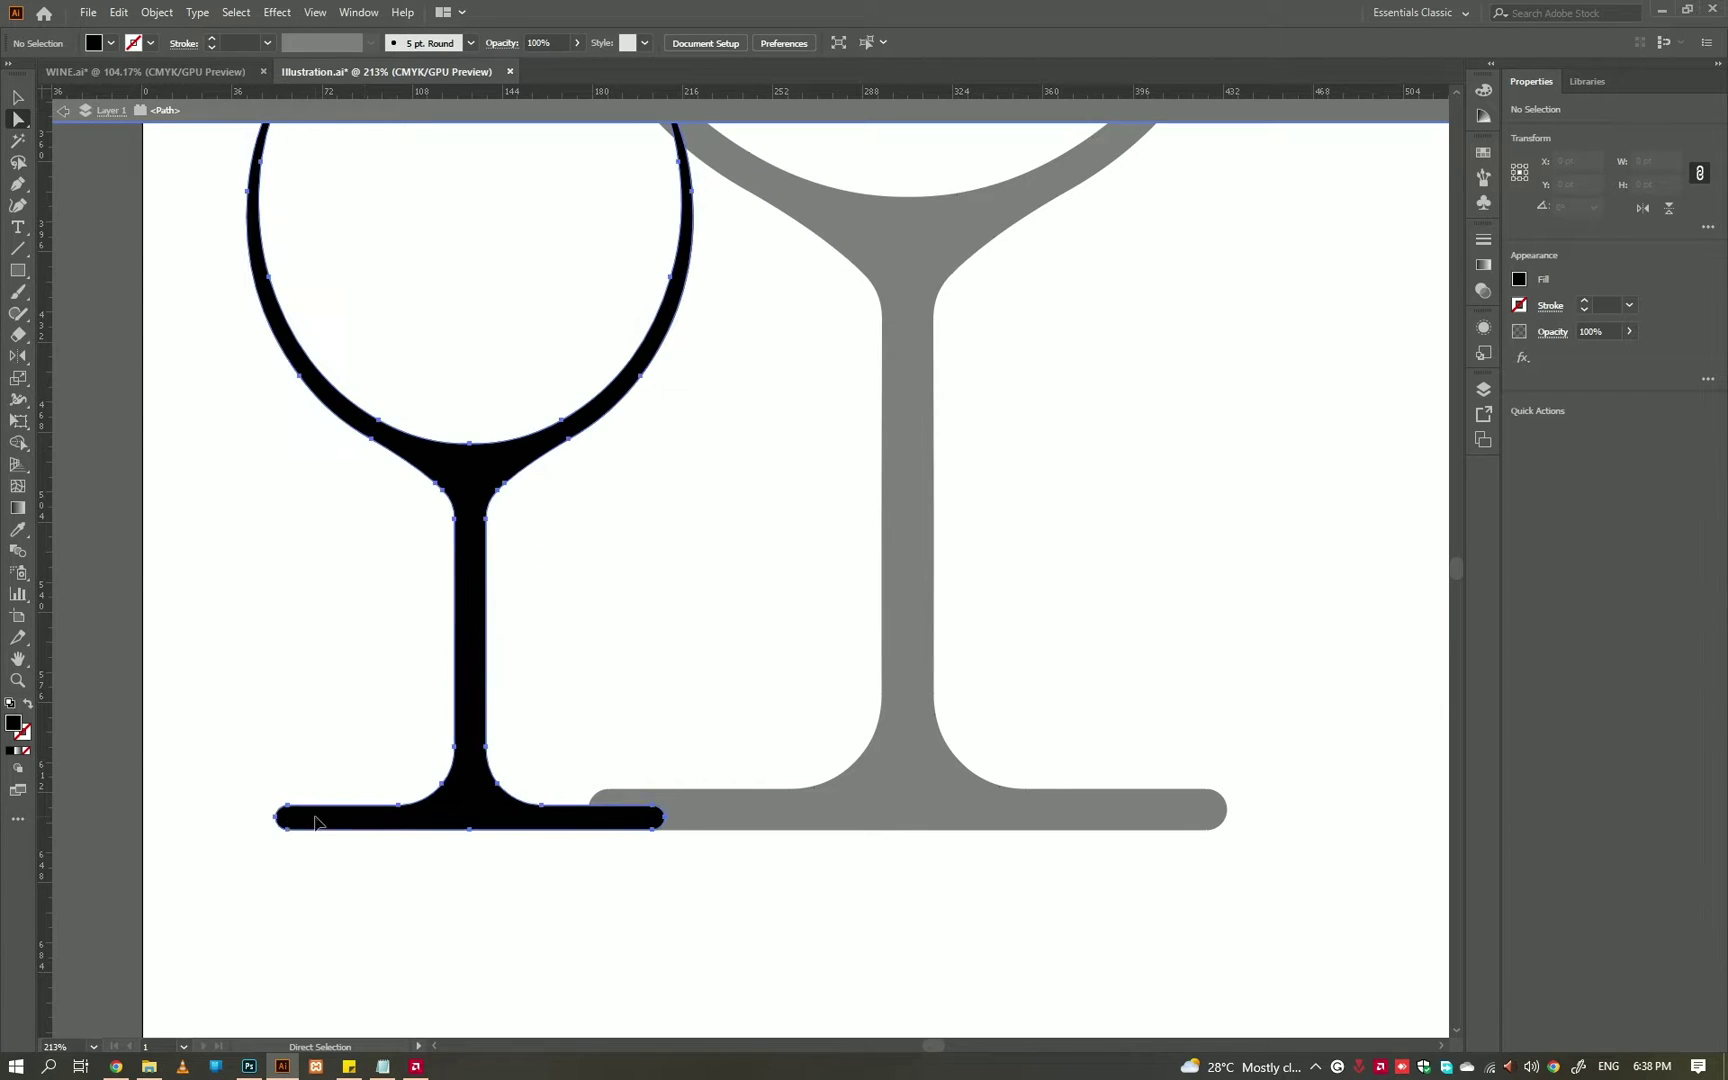
pyautogui.moveTo(288, 818); pyautogui.dragTo(246, 745)
pyautogui.moveTo(228, 880); pyautogui.dragTo(229, 879)
pyautogui.press('v')
pyautogui.click(443, 783)
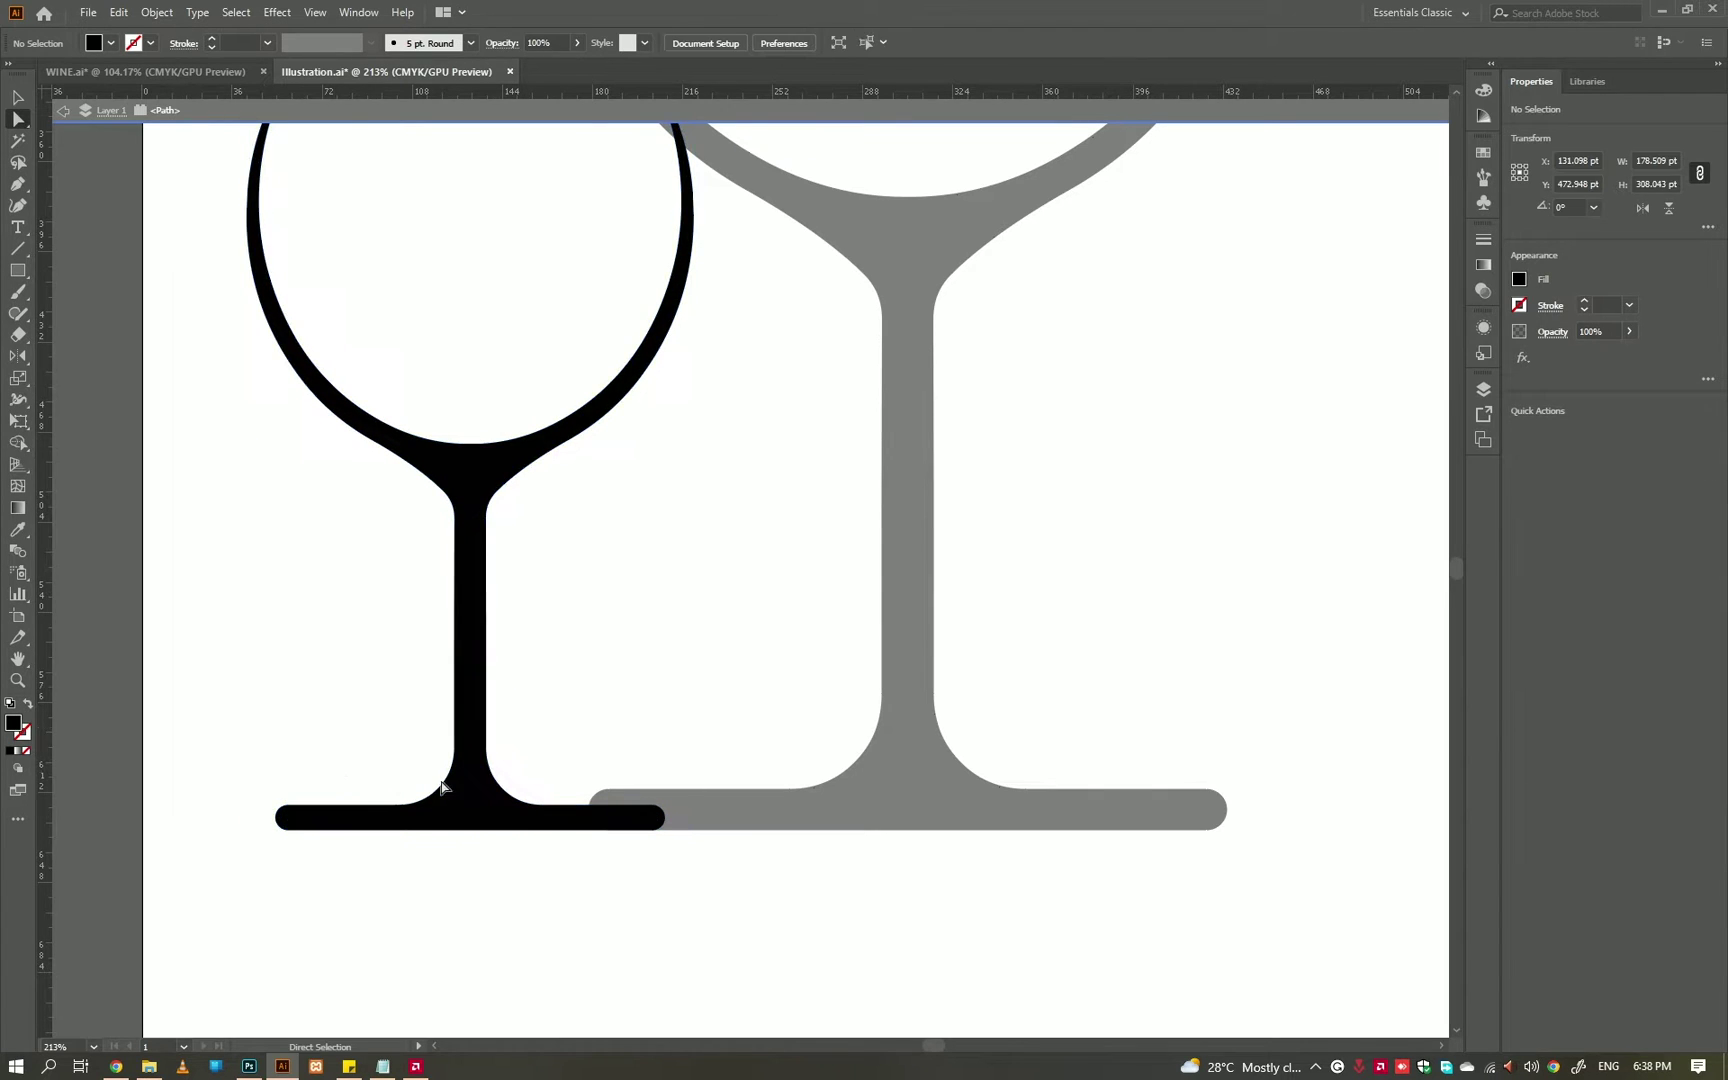
pyautogui.scroll(-1, 644, 784)
pyautogui.scroll(-2, 727, 737)
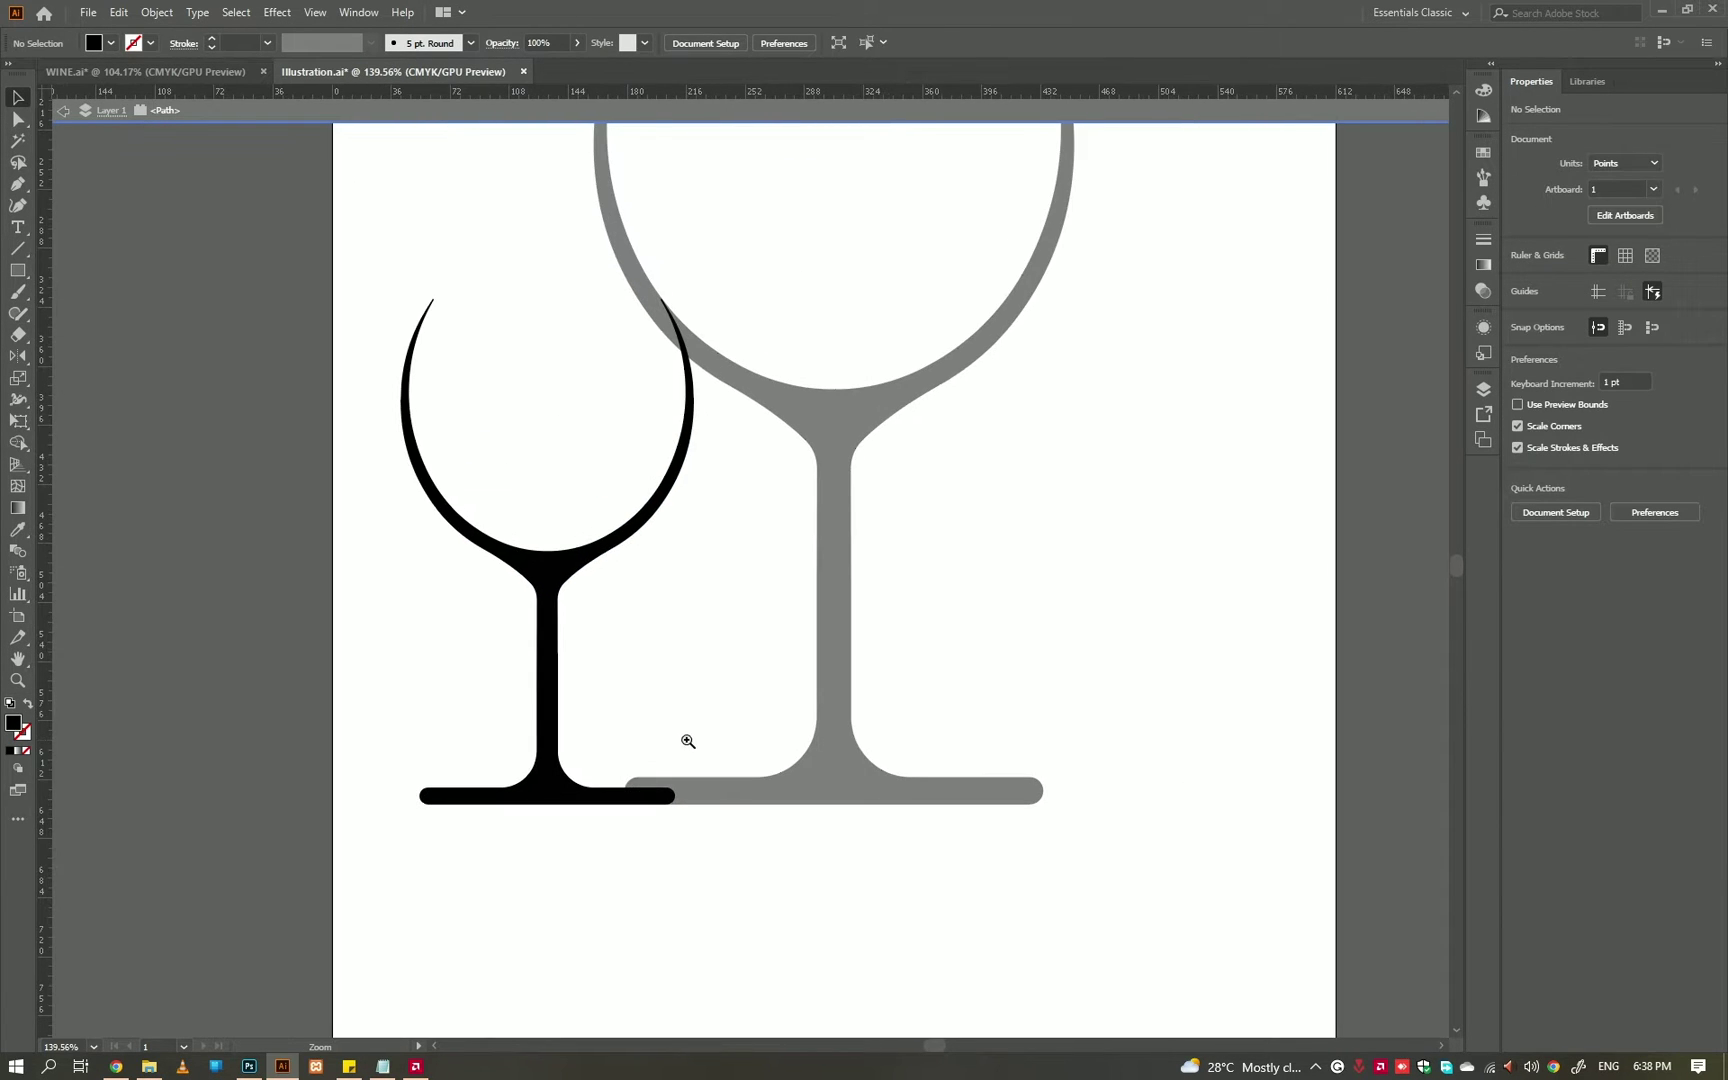
pyautogui.scroll(-2, 730, 741)
pyautogui.press('Escape')
# - Alt+Shift-drag a copy of the small glass to the right side of the large glass
pyautogui.moveTo(432, 672); pyautogui.dragTo(873, 659)
pyautogui.click(1021, 828)
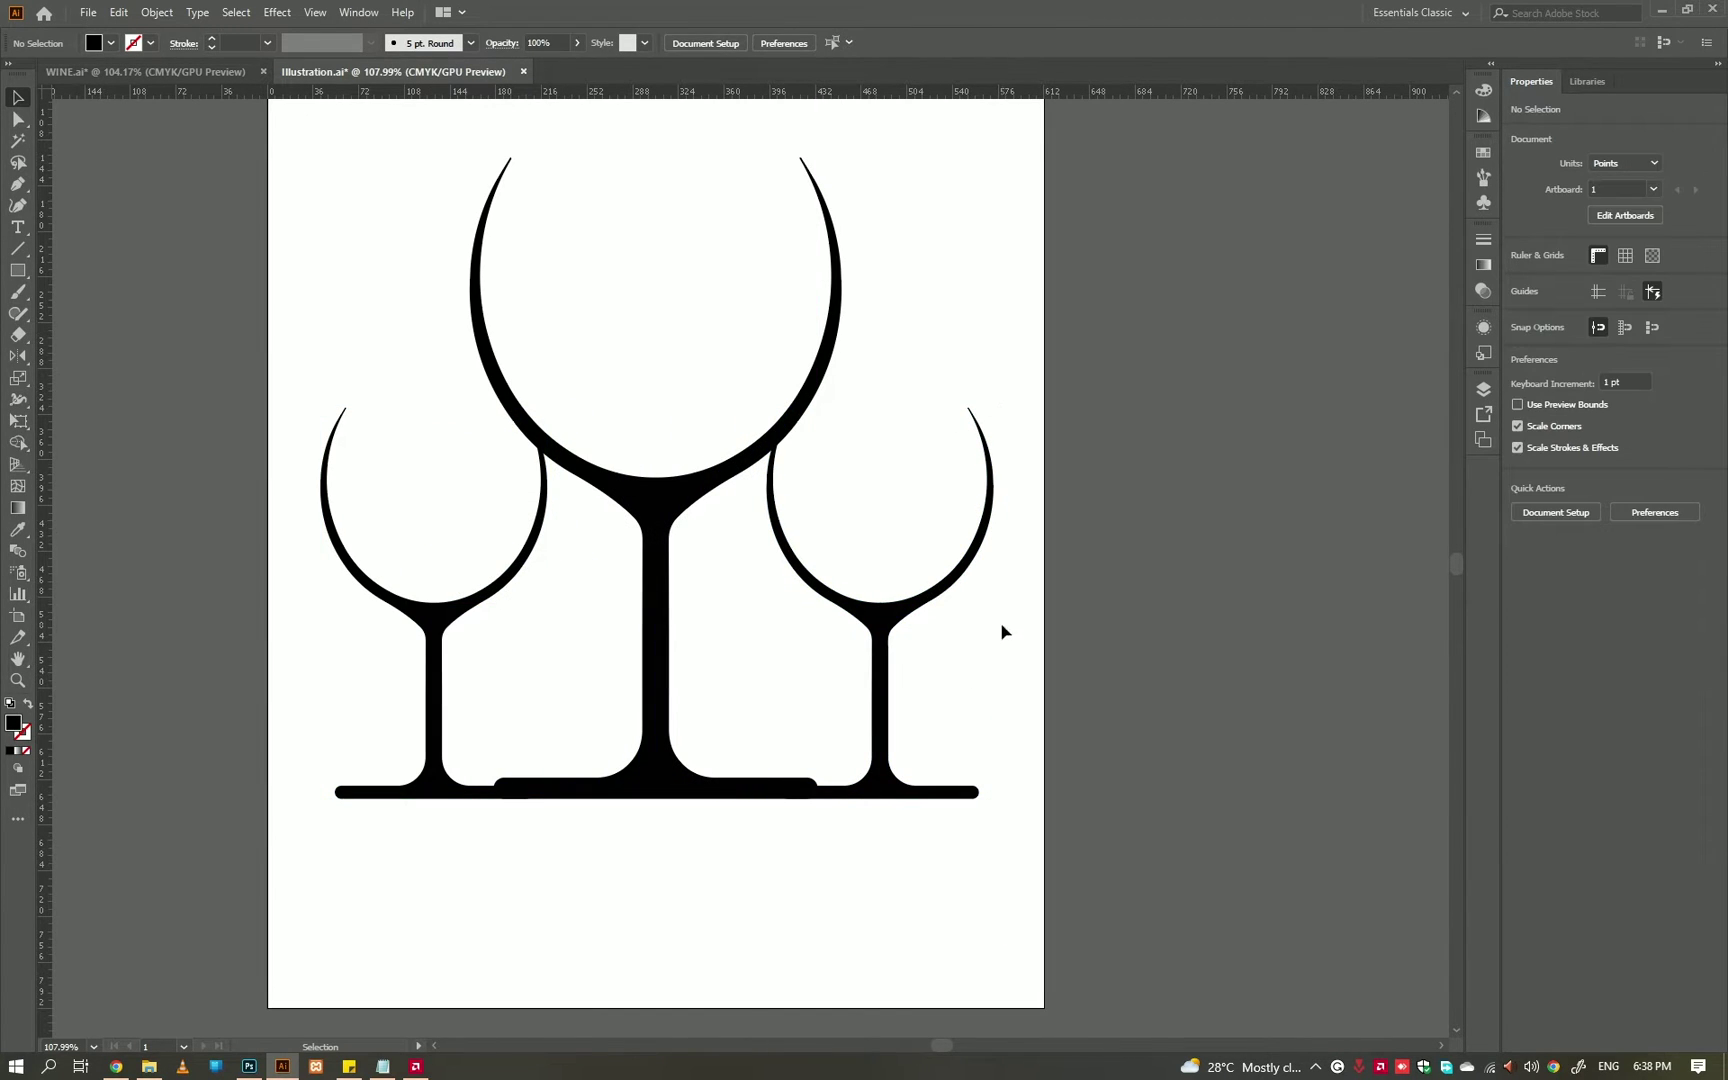
pyautogui.scroll(1, 721, 752)
pyautogui.press('a')
pyautogui.click(765, 787)
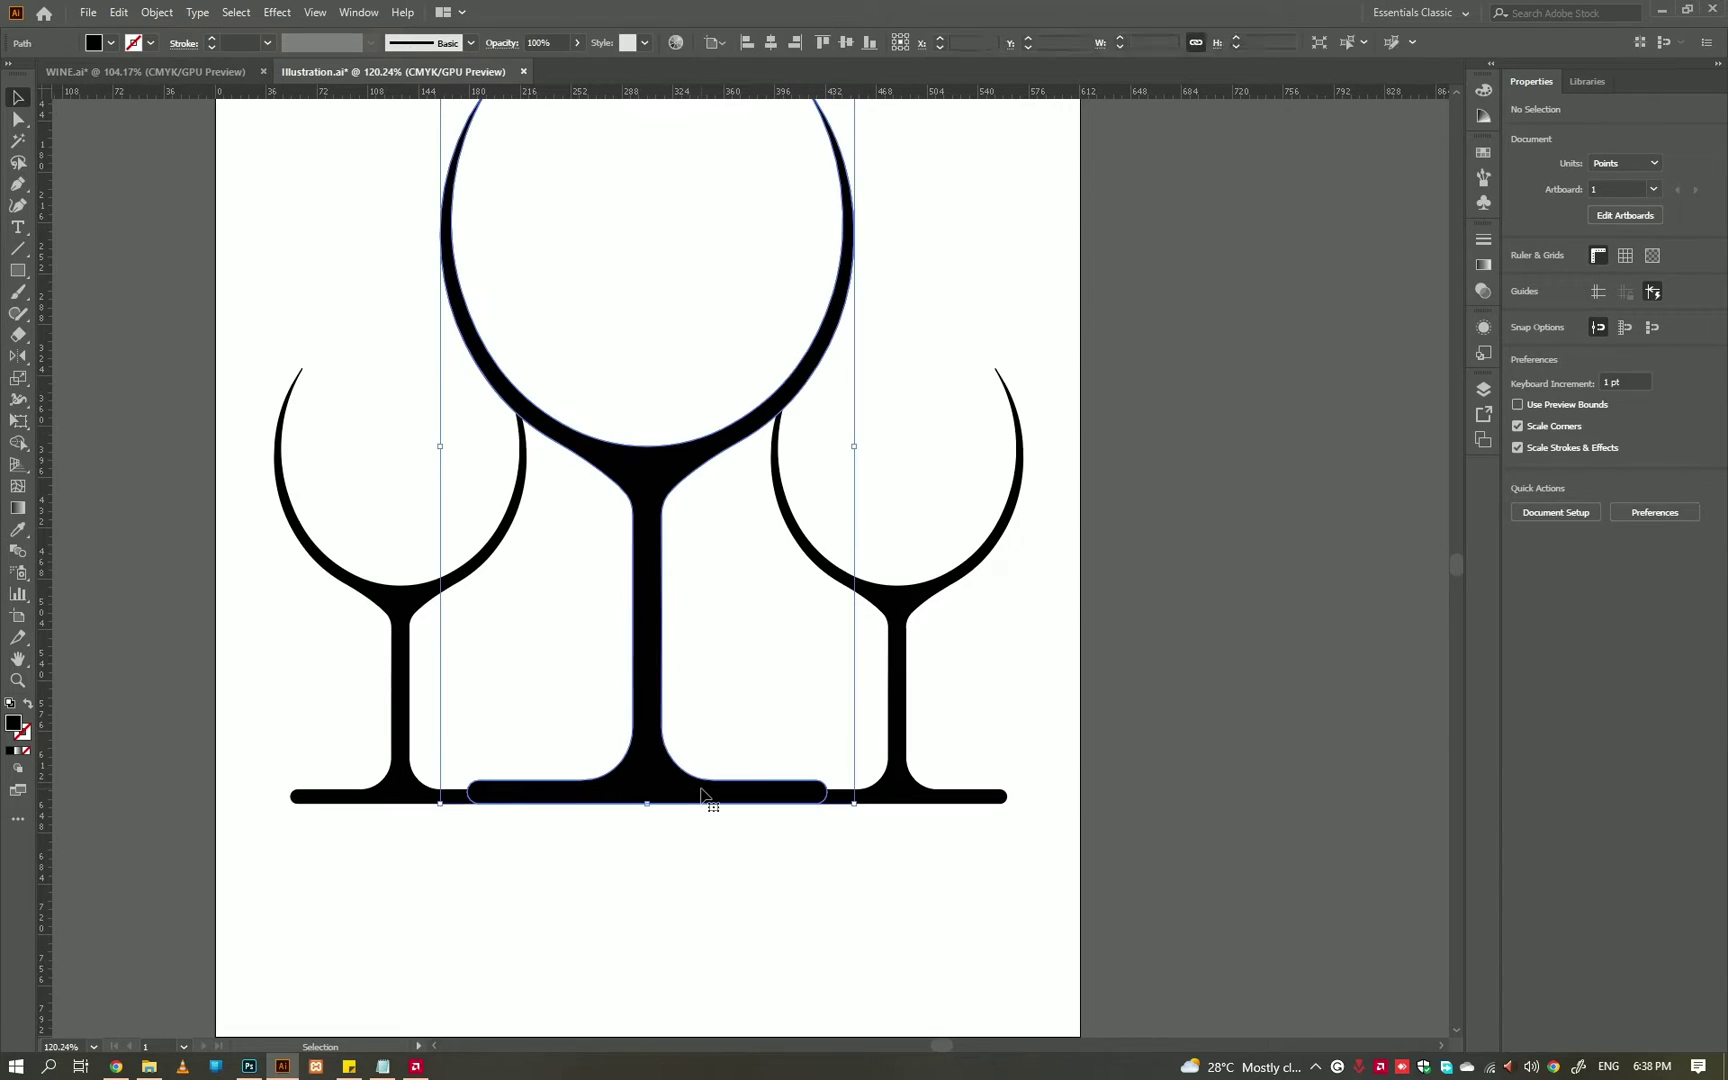
pyautogui.click(836, 832)
pyautogui.press('v')
pyautogui.scroll(-5, 836, 832)
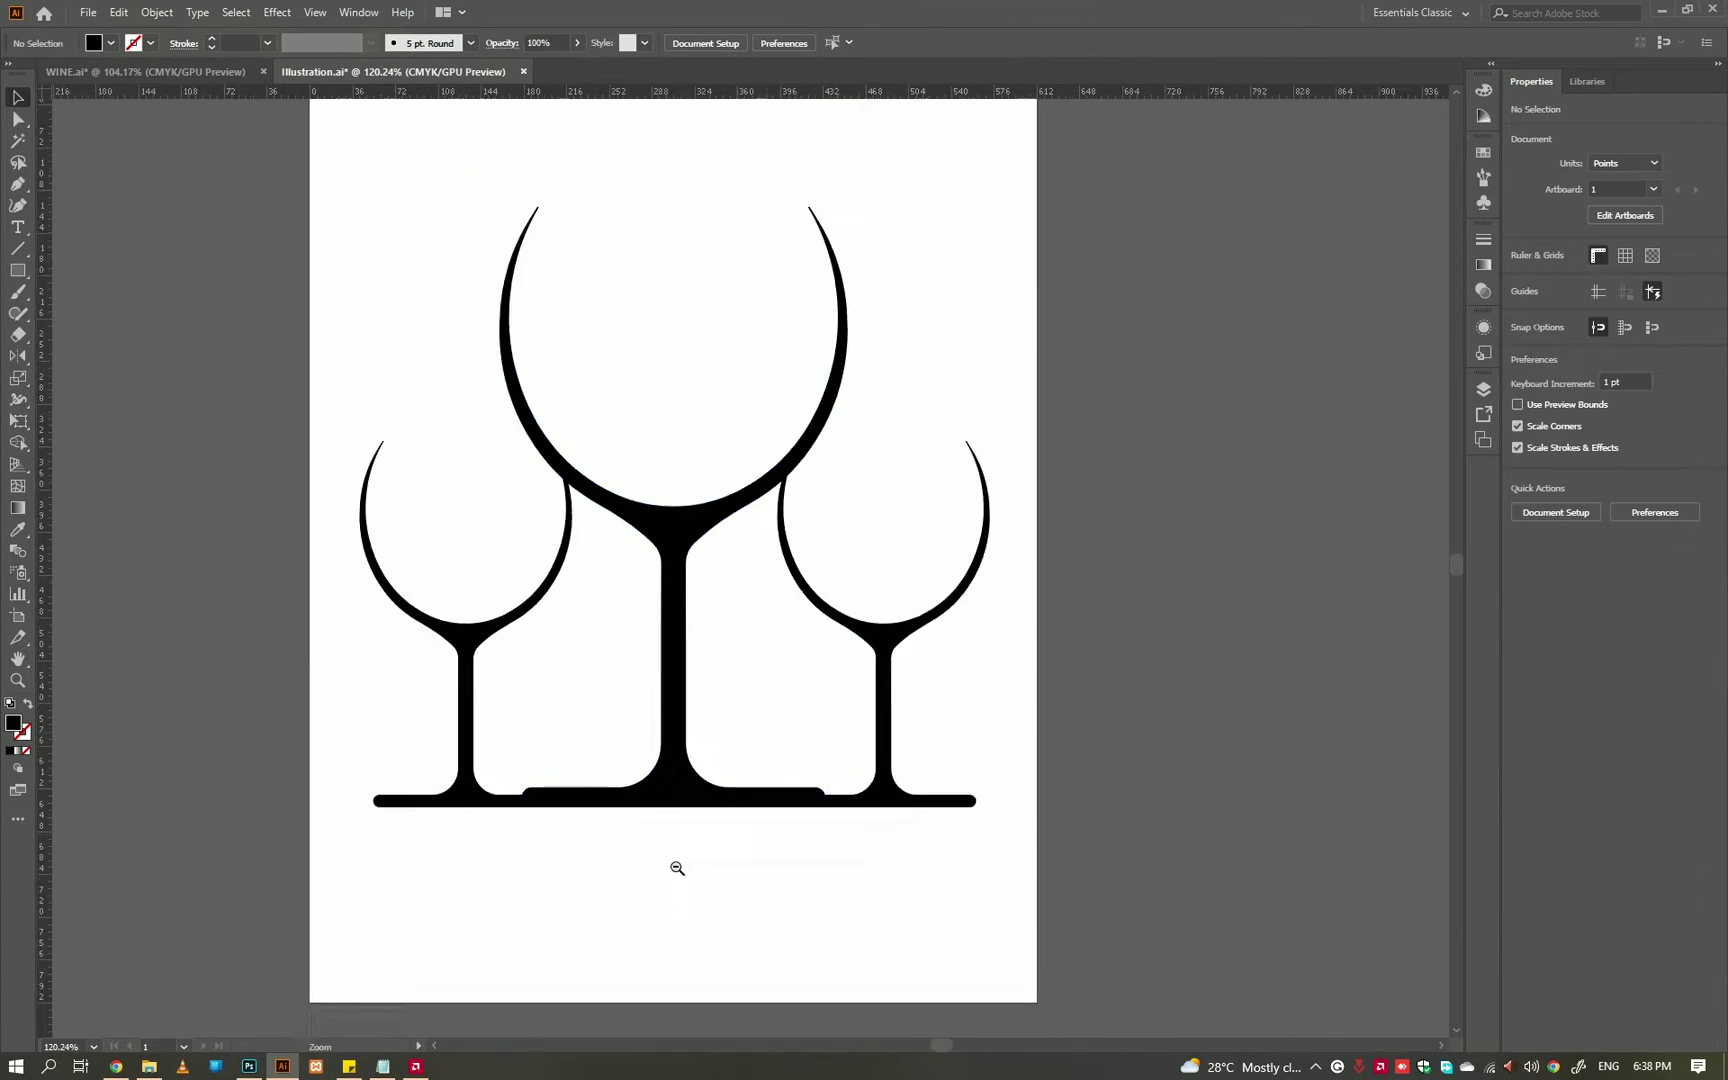
pyautogui.click(867, 794)
pyautogui.click(1021, 666)
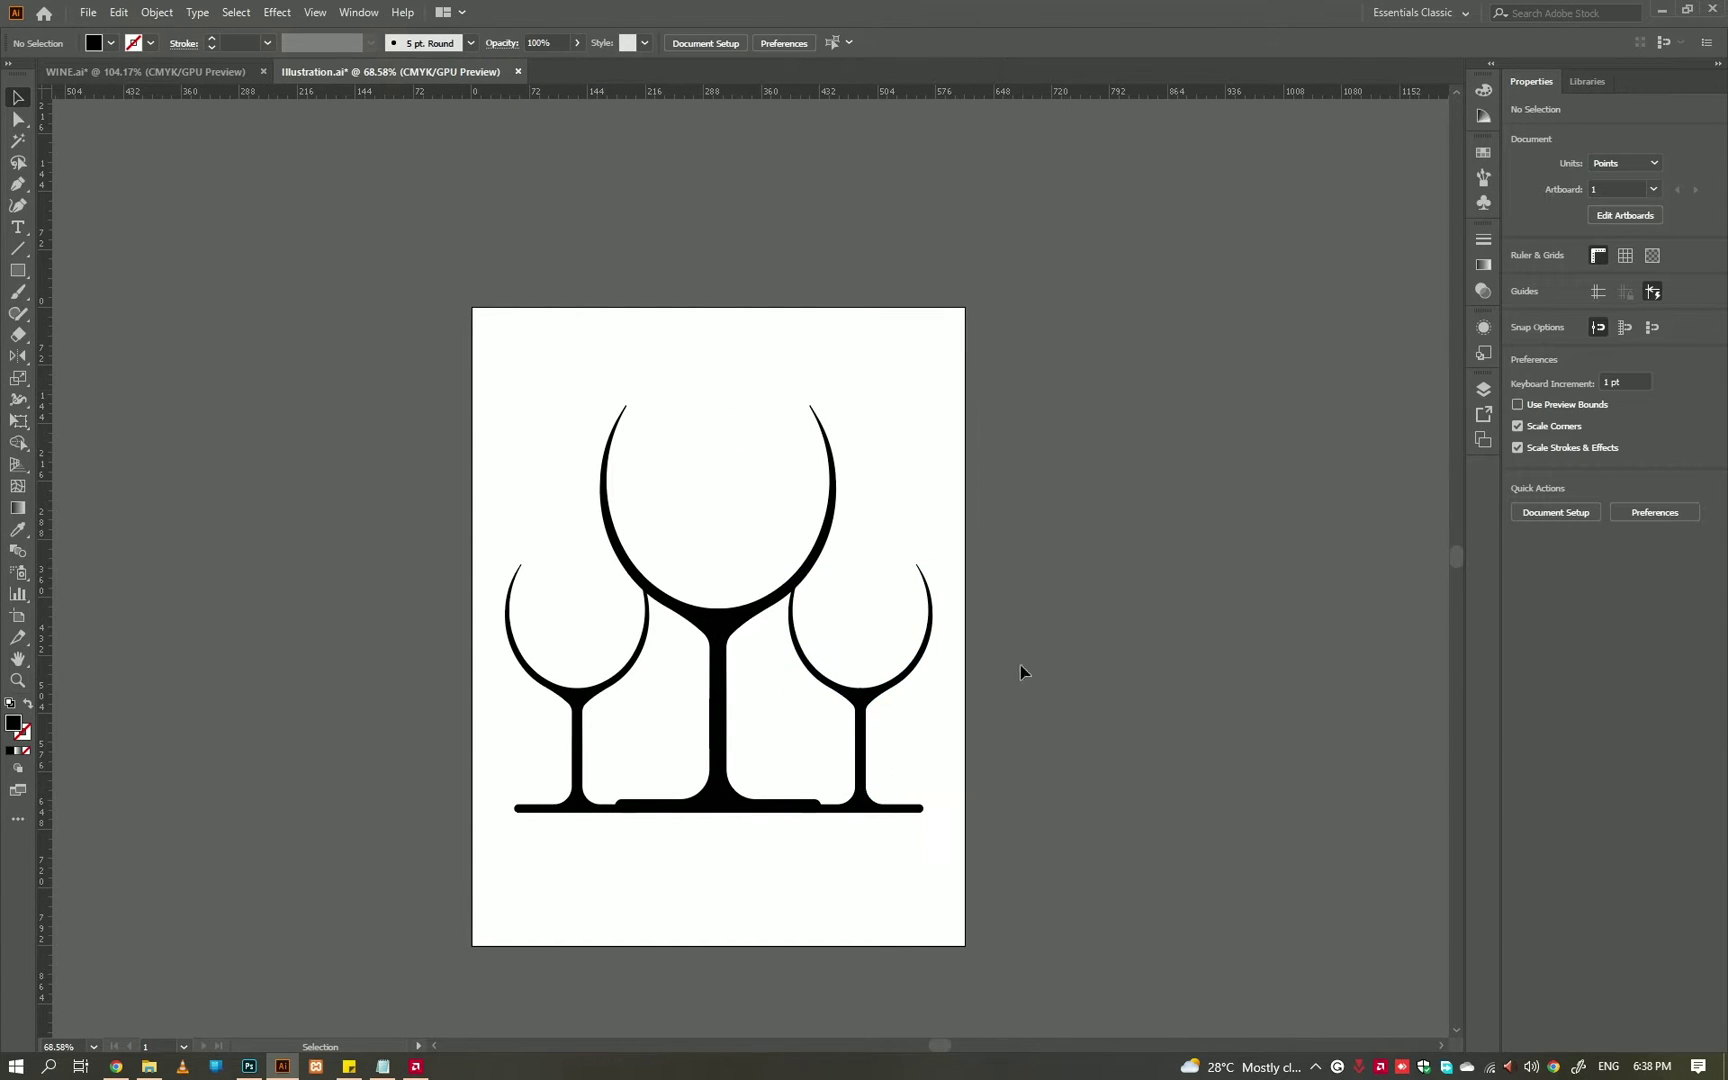
# - Group all three glasses and enter the group for editing
pyautogui.moveTo(457, 865); pyautogui.dragTo(736, 683)
pyautogui.rightClick(736, 683)
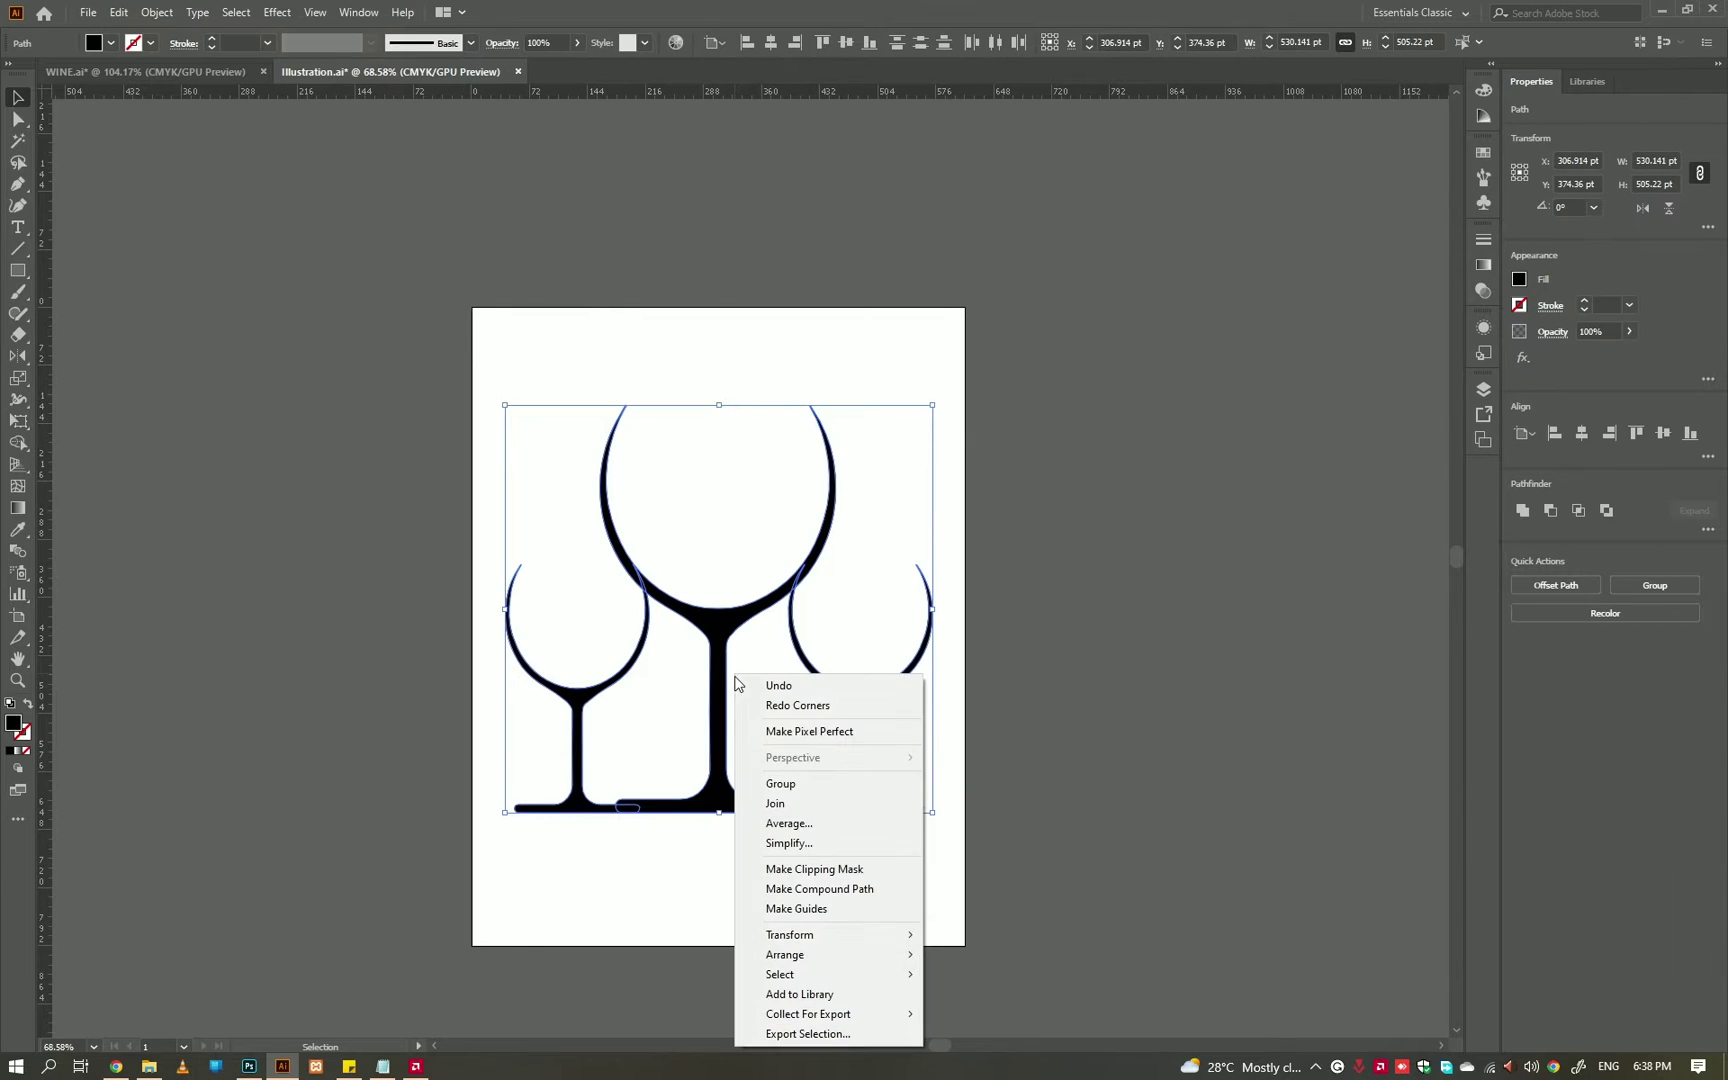
pyautogui.click(782, 785)
pyautogui.scroll(4, 760, 600)
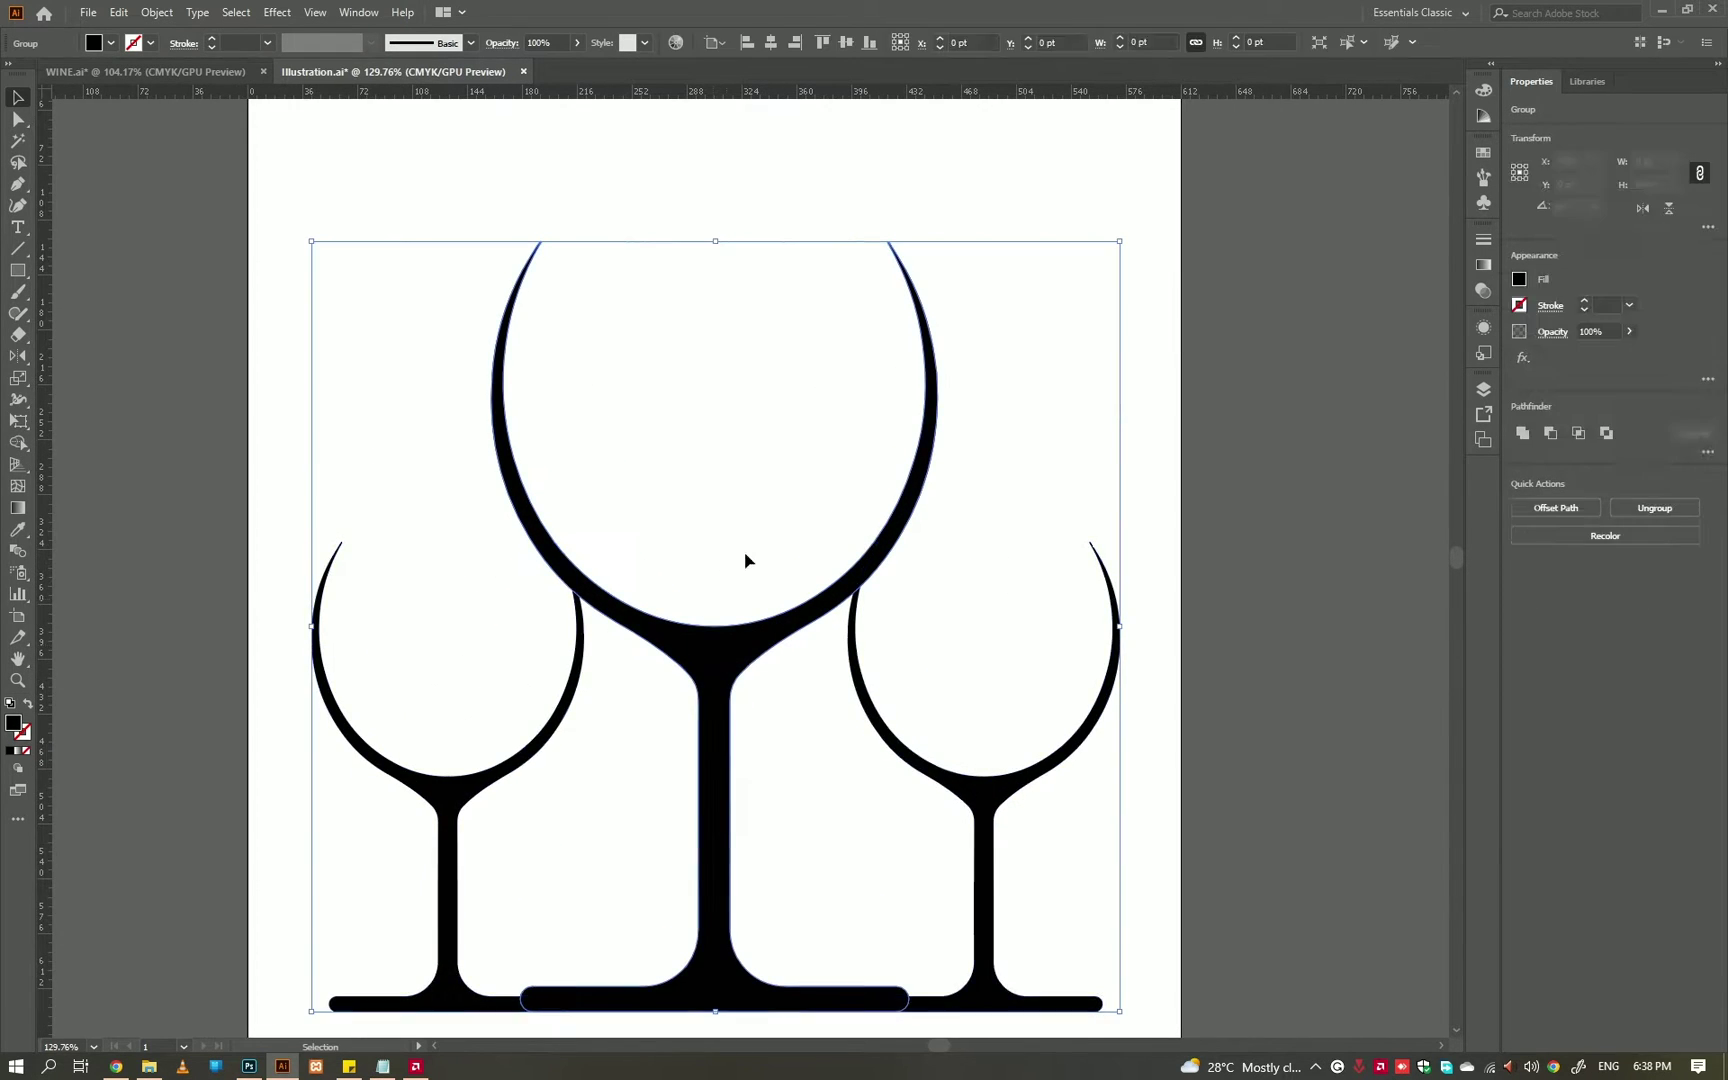
pyautogui.doubleClick(741, 612)
# - Draw a wavy Pen-tool line across the large glass's bowl, swapping its fill to stroke
pyautogui.press('p')
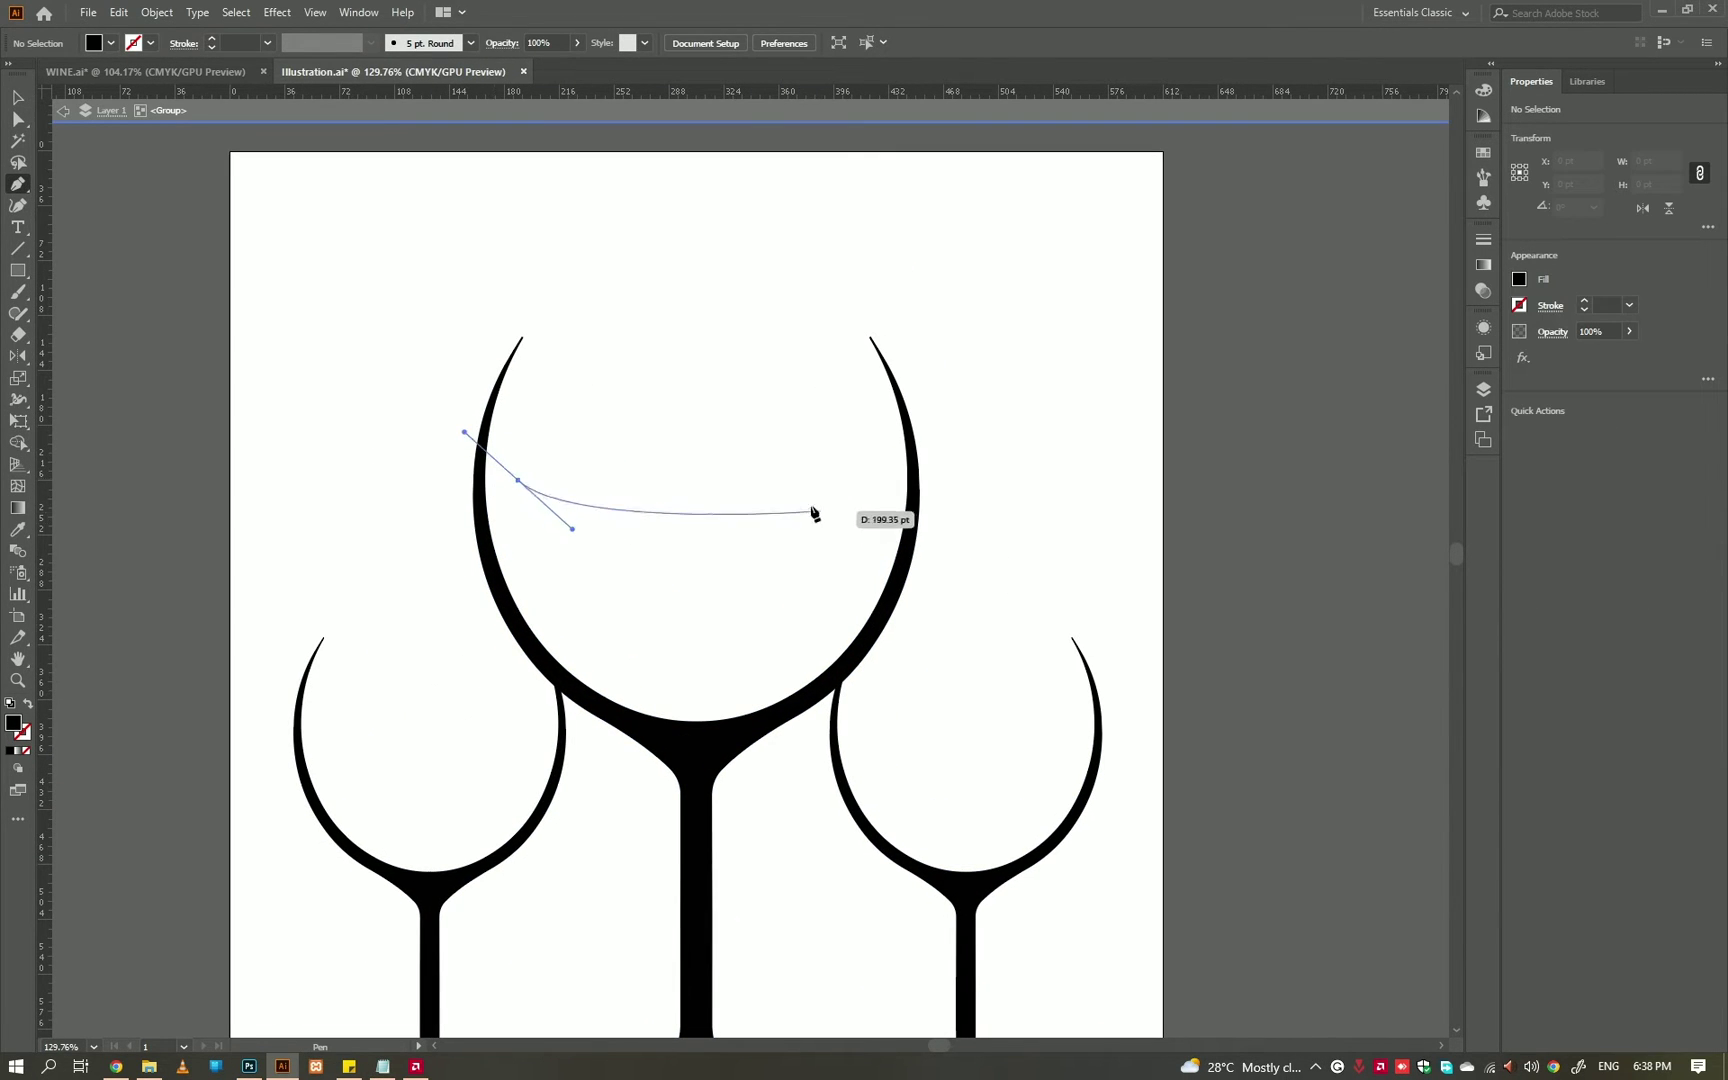
pyautogui.moveTo(763, 502); pyautogui.dragTo(815, 440)
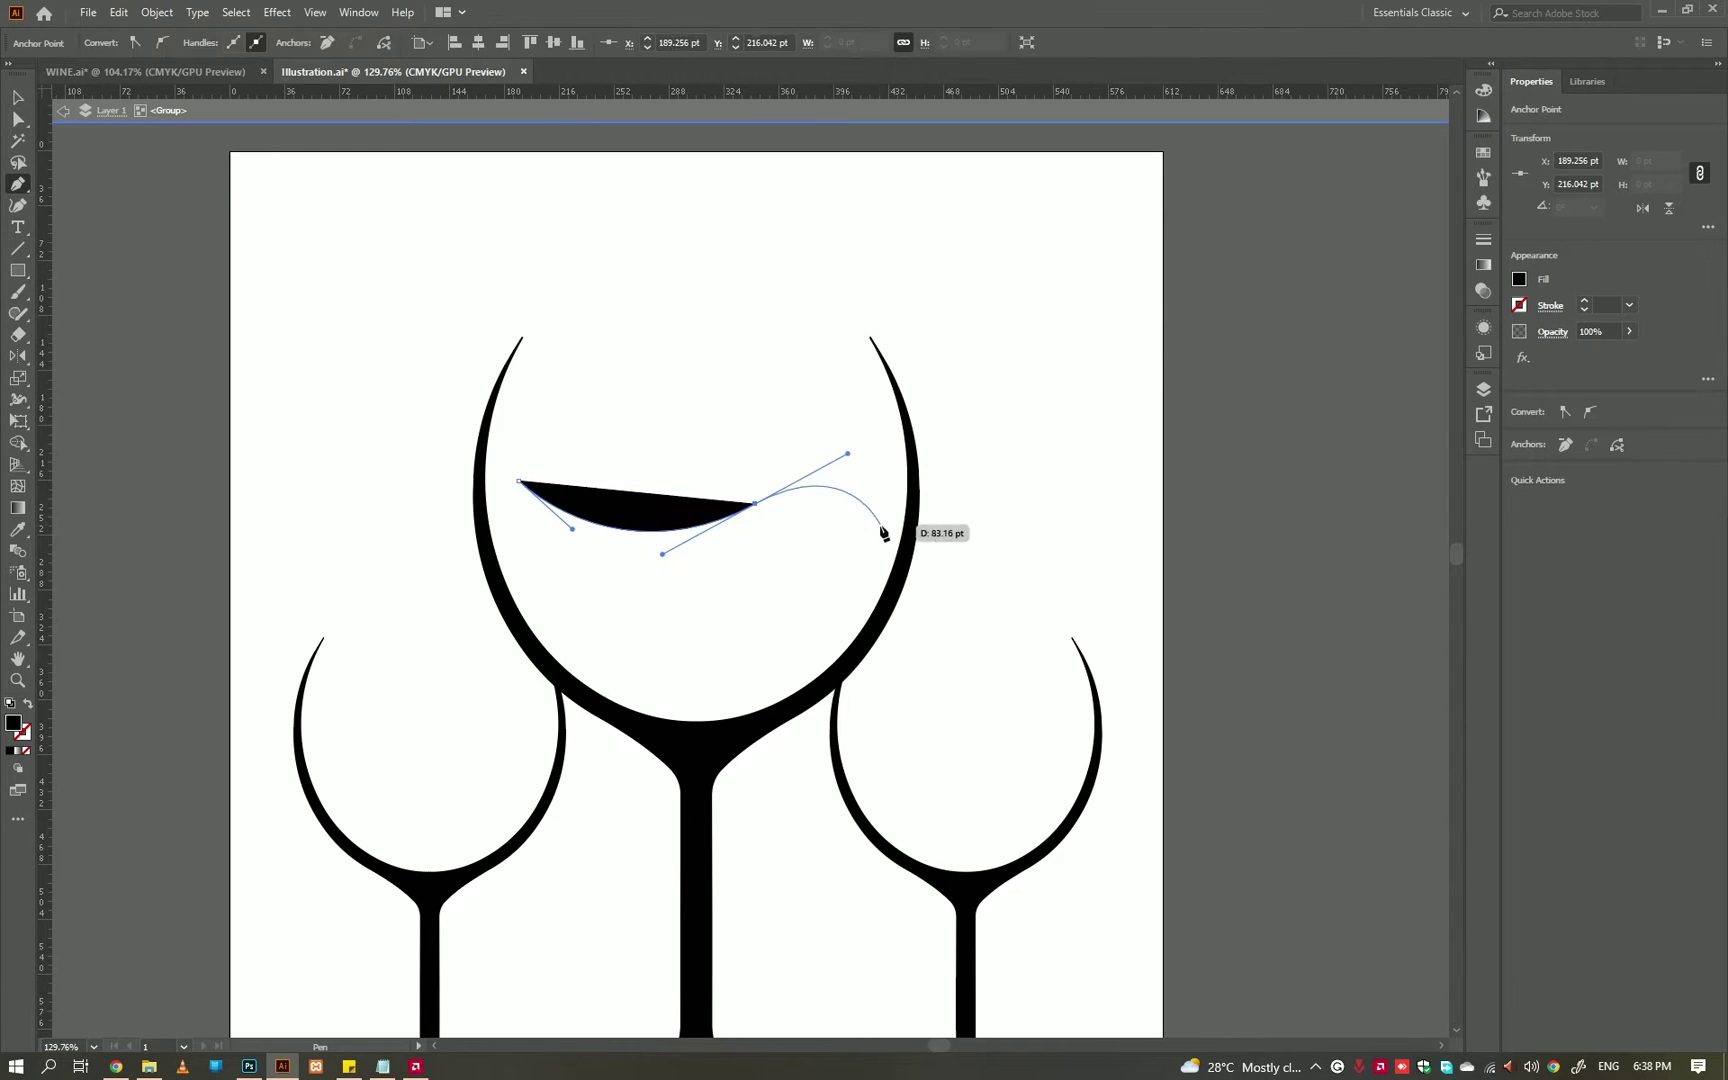
pyautogui.hotkey('ctrl', 'z')
pyautogui.moveTo(710, 518); pyautogui.dragTo(777, 471)
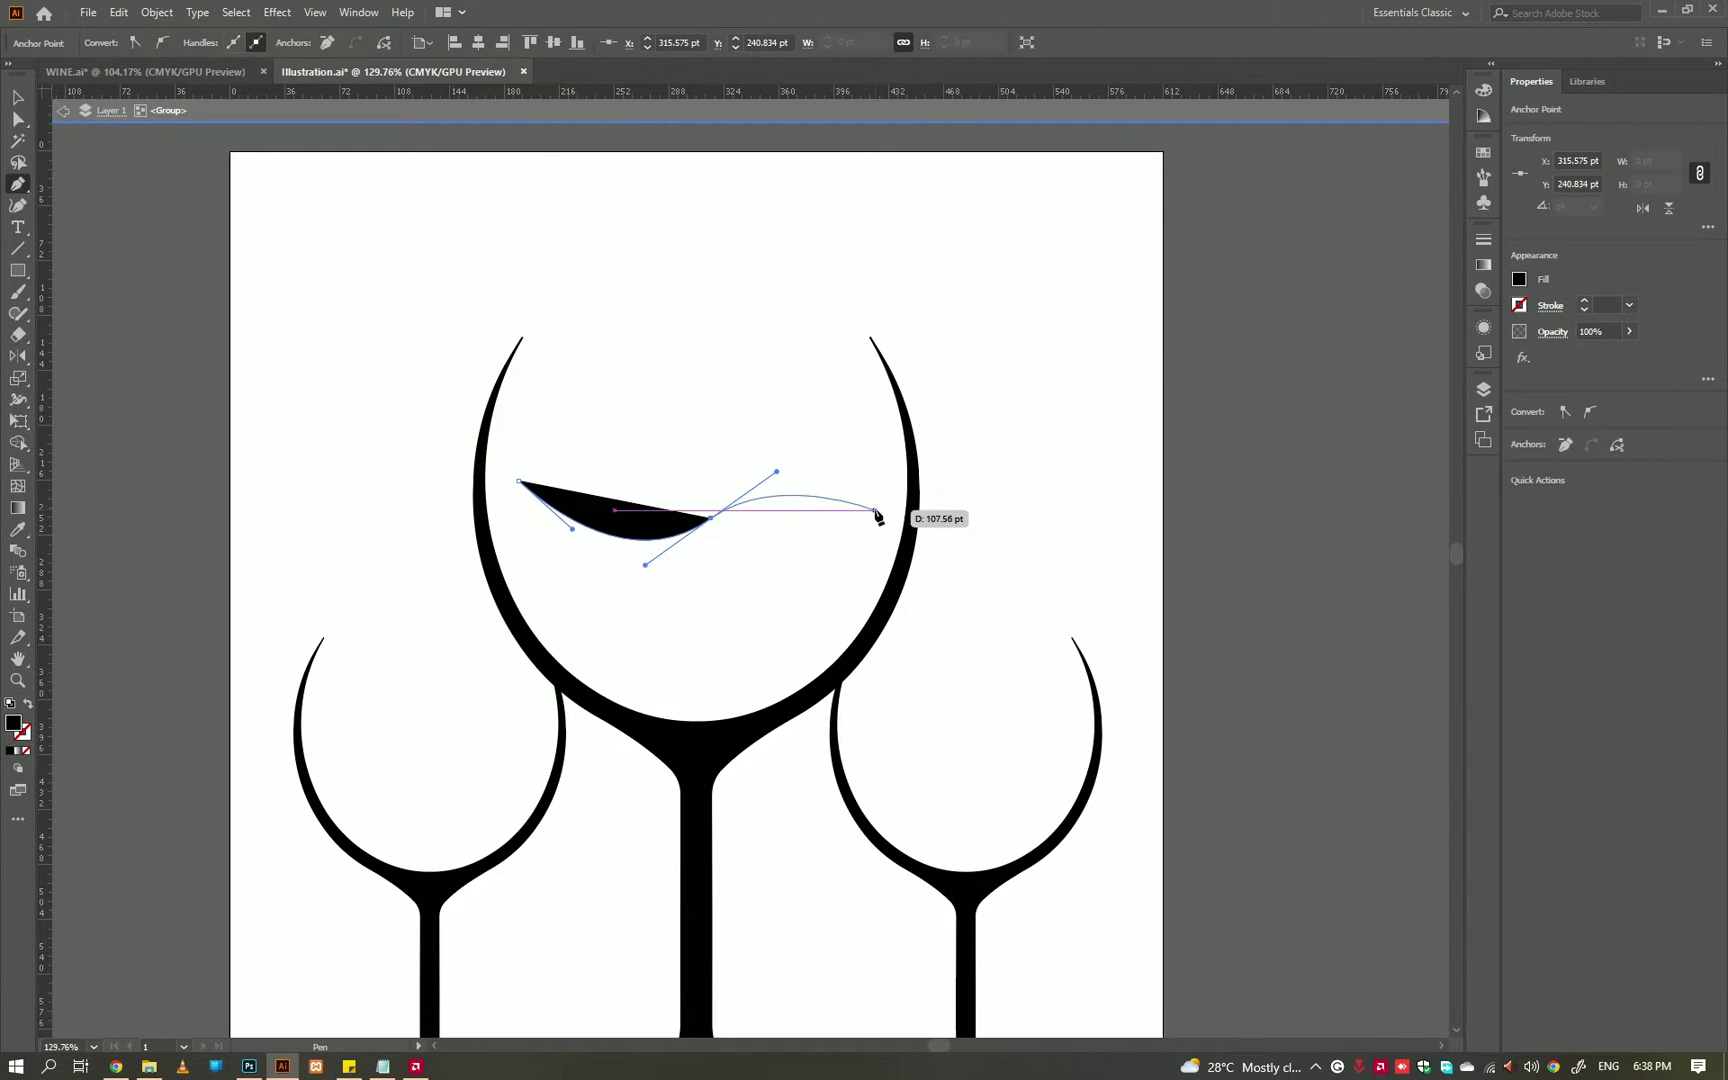
pyautogui.moveTo(876, 511); pyautogui.dragTo(870, 514)
pyautogui.moveTo(775, 617); pyautogui.dragTo(771, 617)
pyautogui.hotkey('shift', 'x')
pyautogui.press('v')
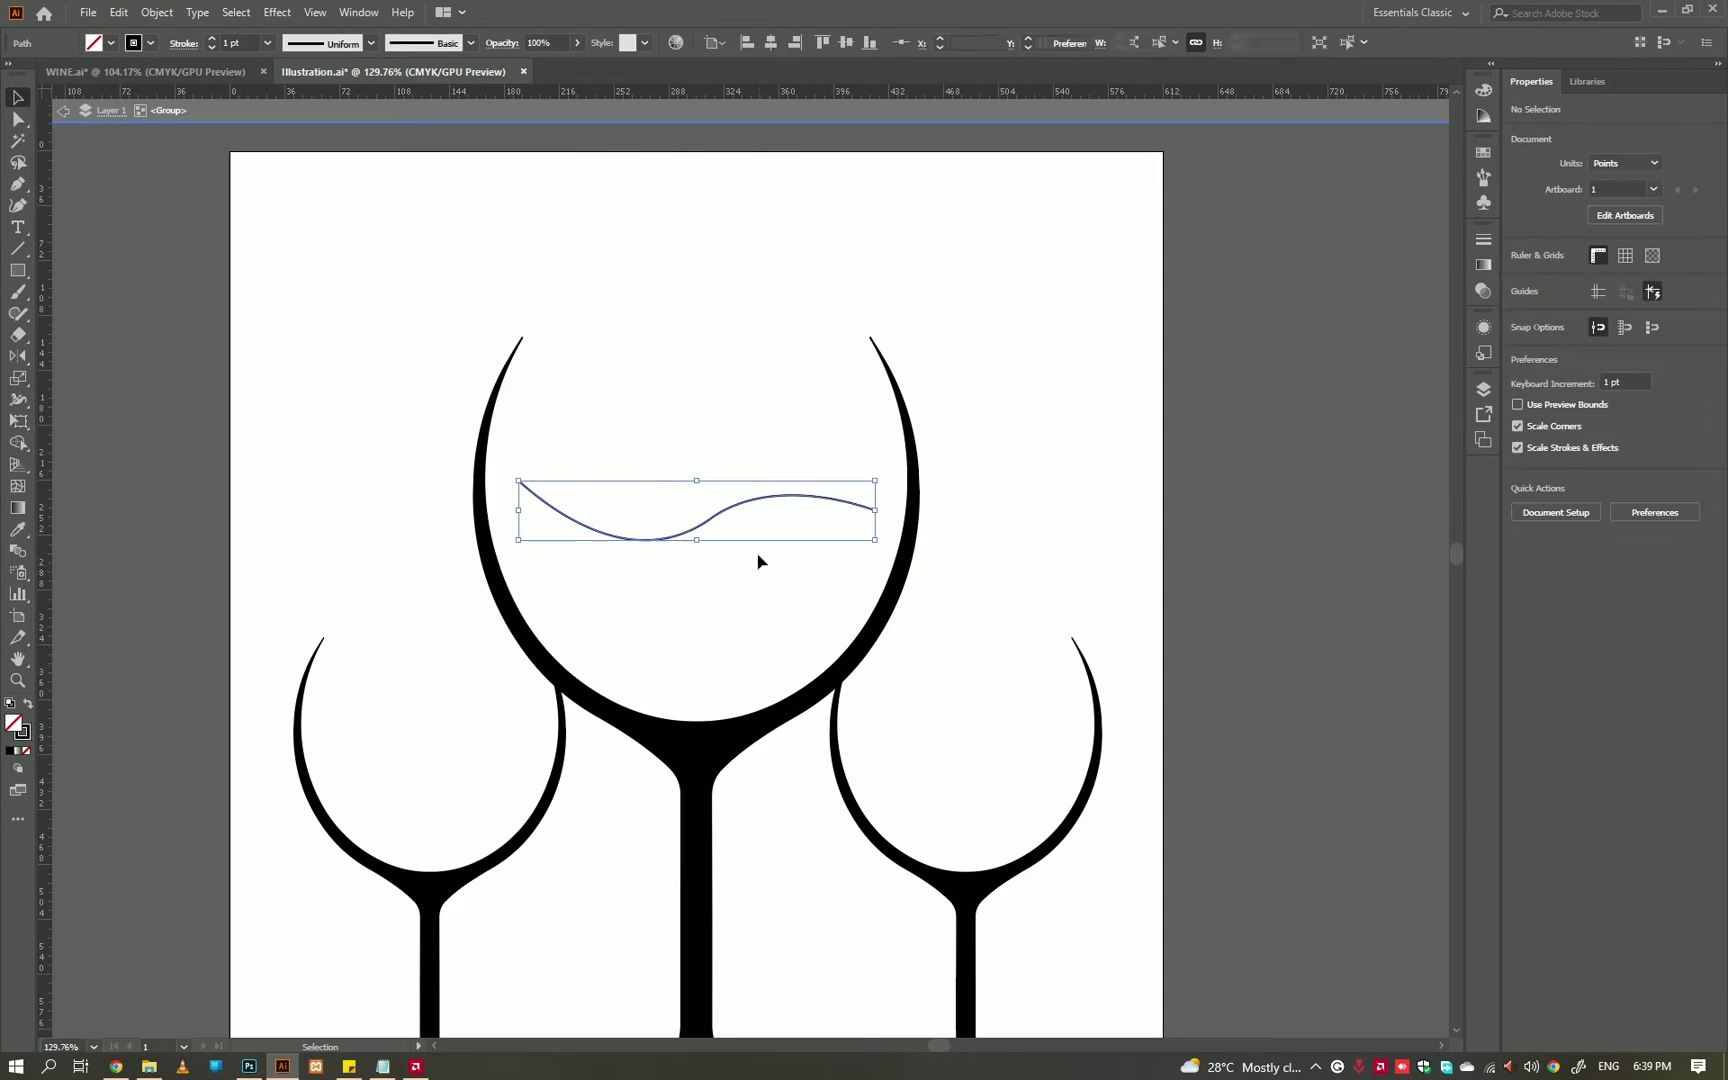
# - Refine the wave by adjusting its middle anchor, curve and left end
pyautogui.click(704, 512)
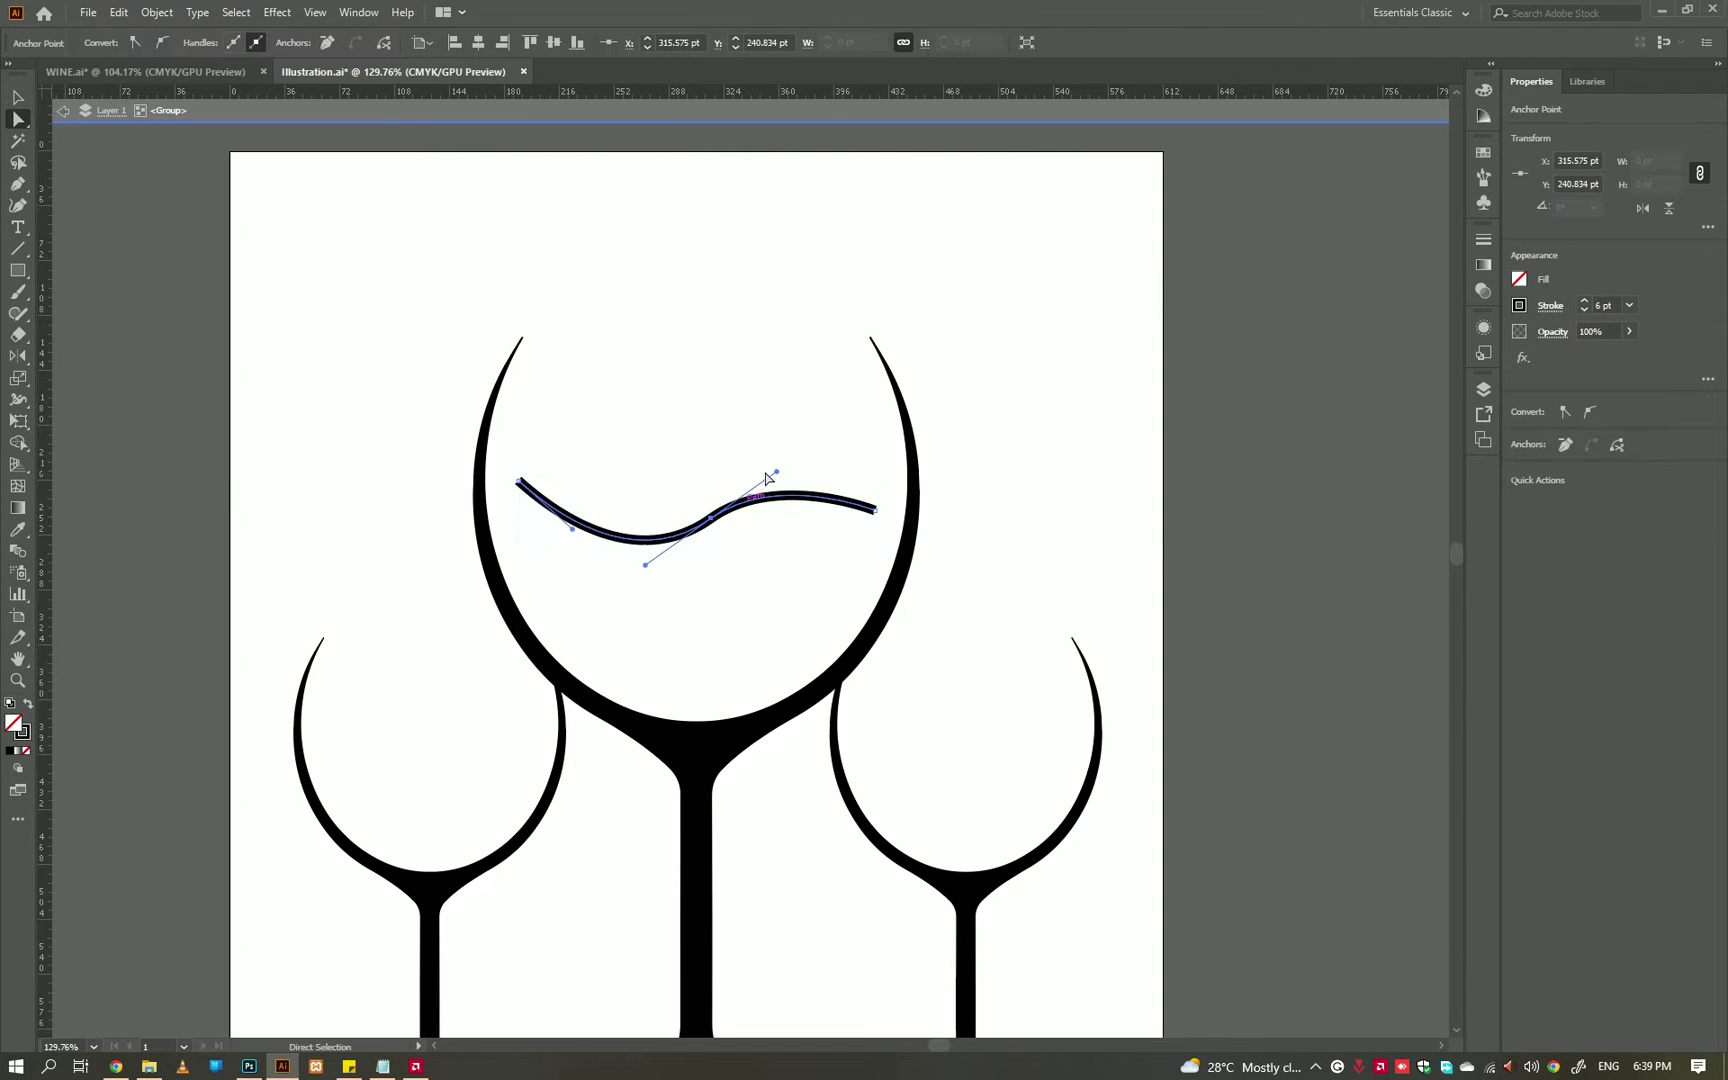
pyautogui.moveTo(706, 520); pyautogui.dragTo(695, 517)
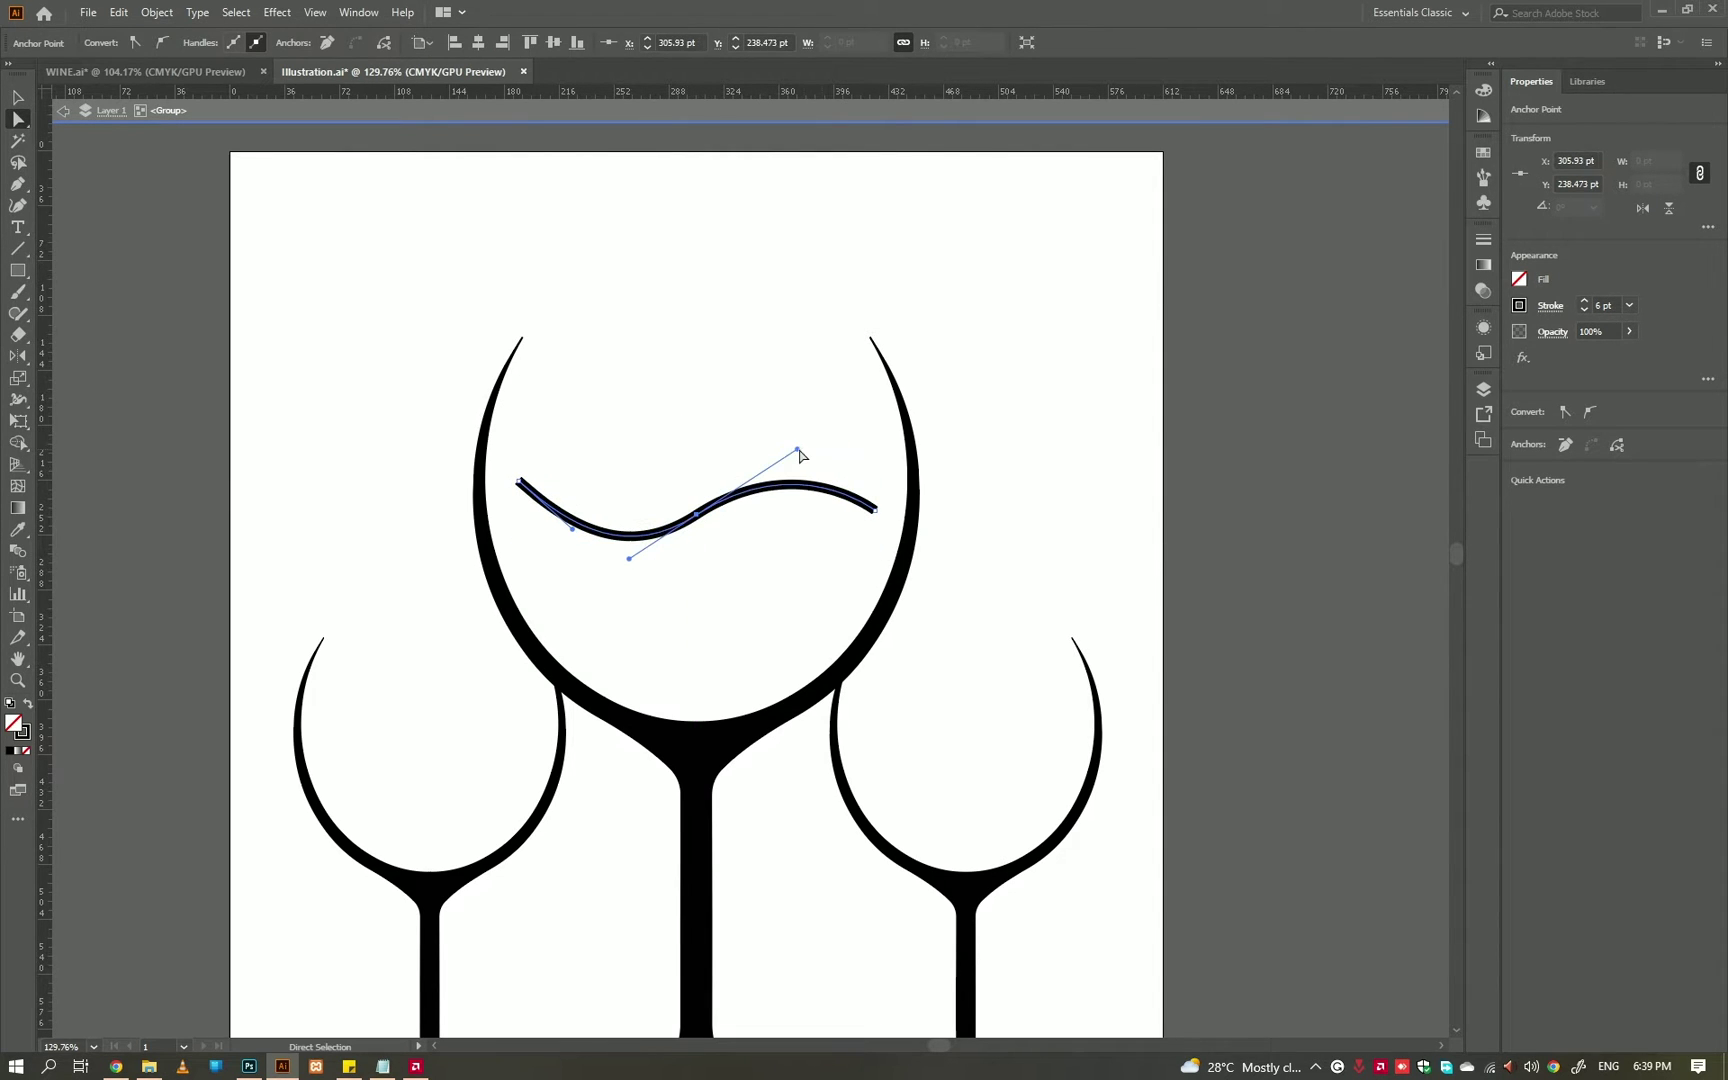
pyautogui.moveTo(800, 450); pyautogui.dragTo(817, 459)
pyautogui.moveTo(699, 517); pyautogui.dragTo(697, 521)
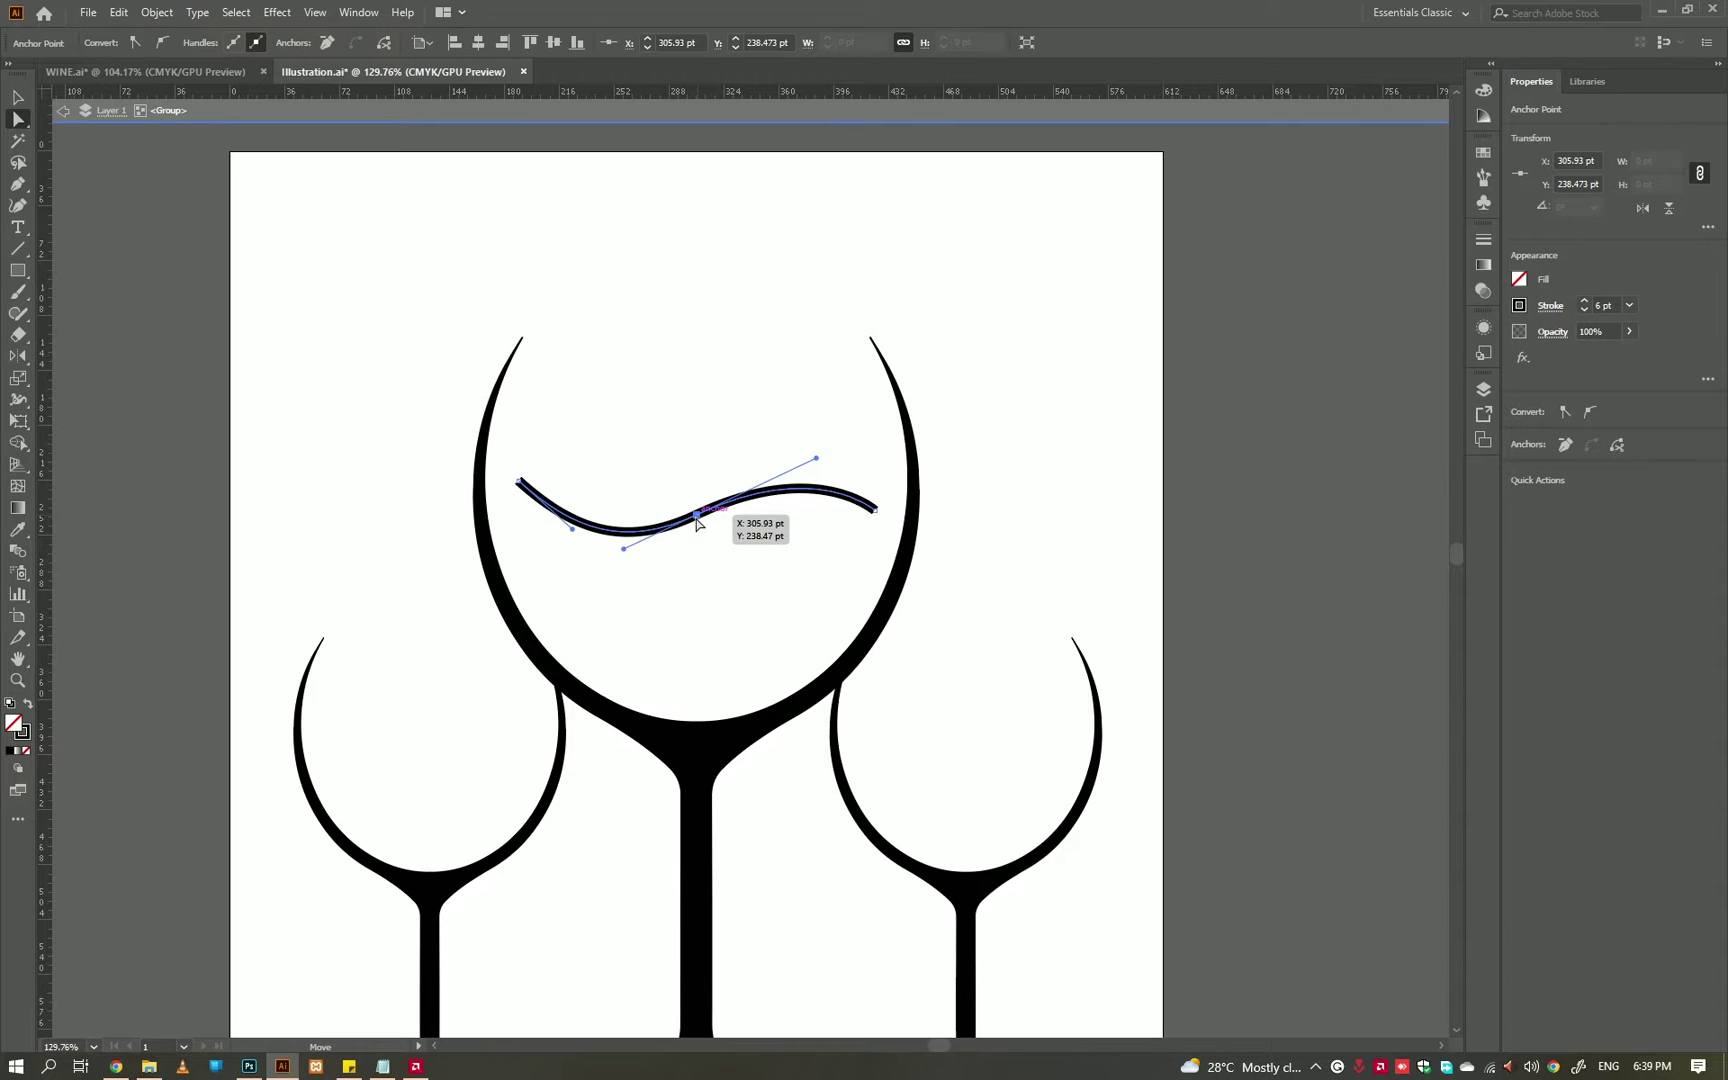
pyautogui.moveTo(512, 487); pyautogui.dragTo(512, 482)
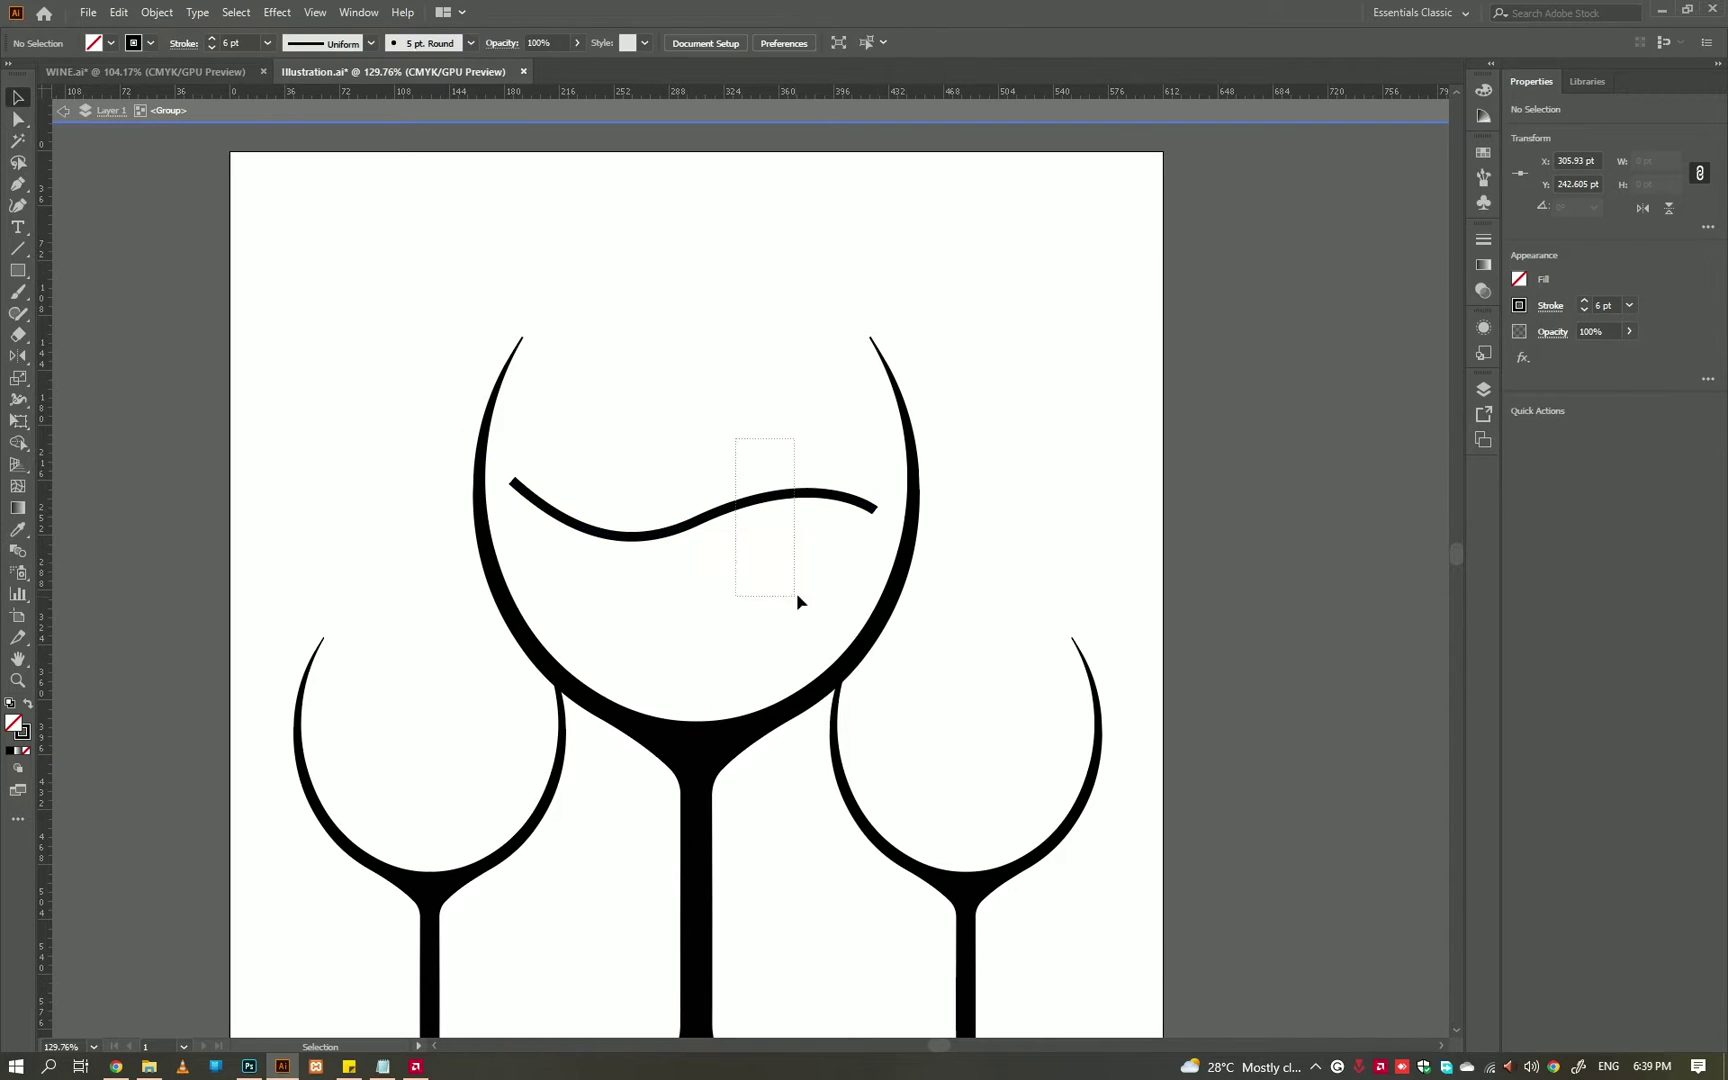
pyautogui.moveTo(733, 437); pyautogui.dragTo(796, 593)
pyautogui.press('v')
pyautogui.click(940, 508)
# - Apply a 21 pt offset path to the large glass and isolate the result
pyautogui.press('a')
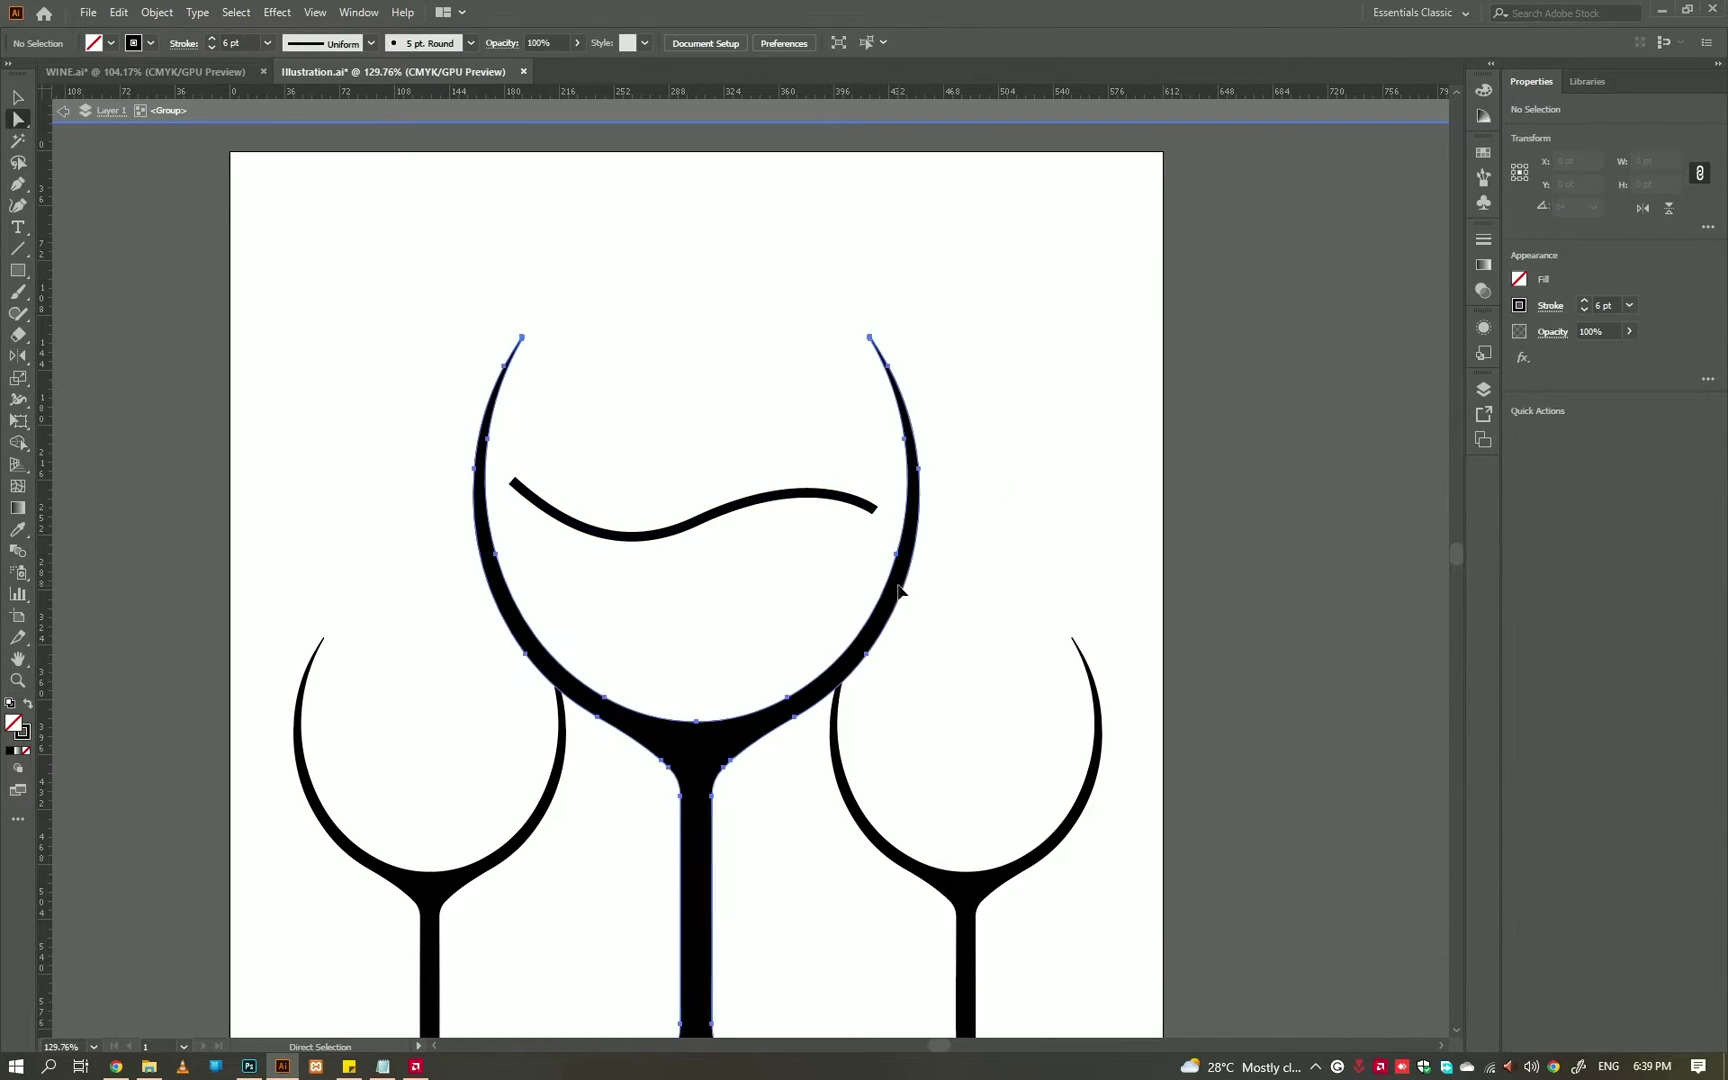
pyautogui.click(1570, 441)
pyautogui.click(1042, 653)
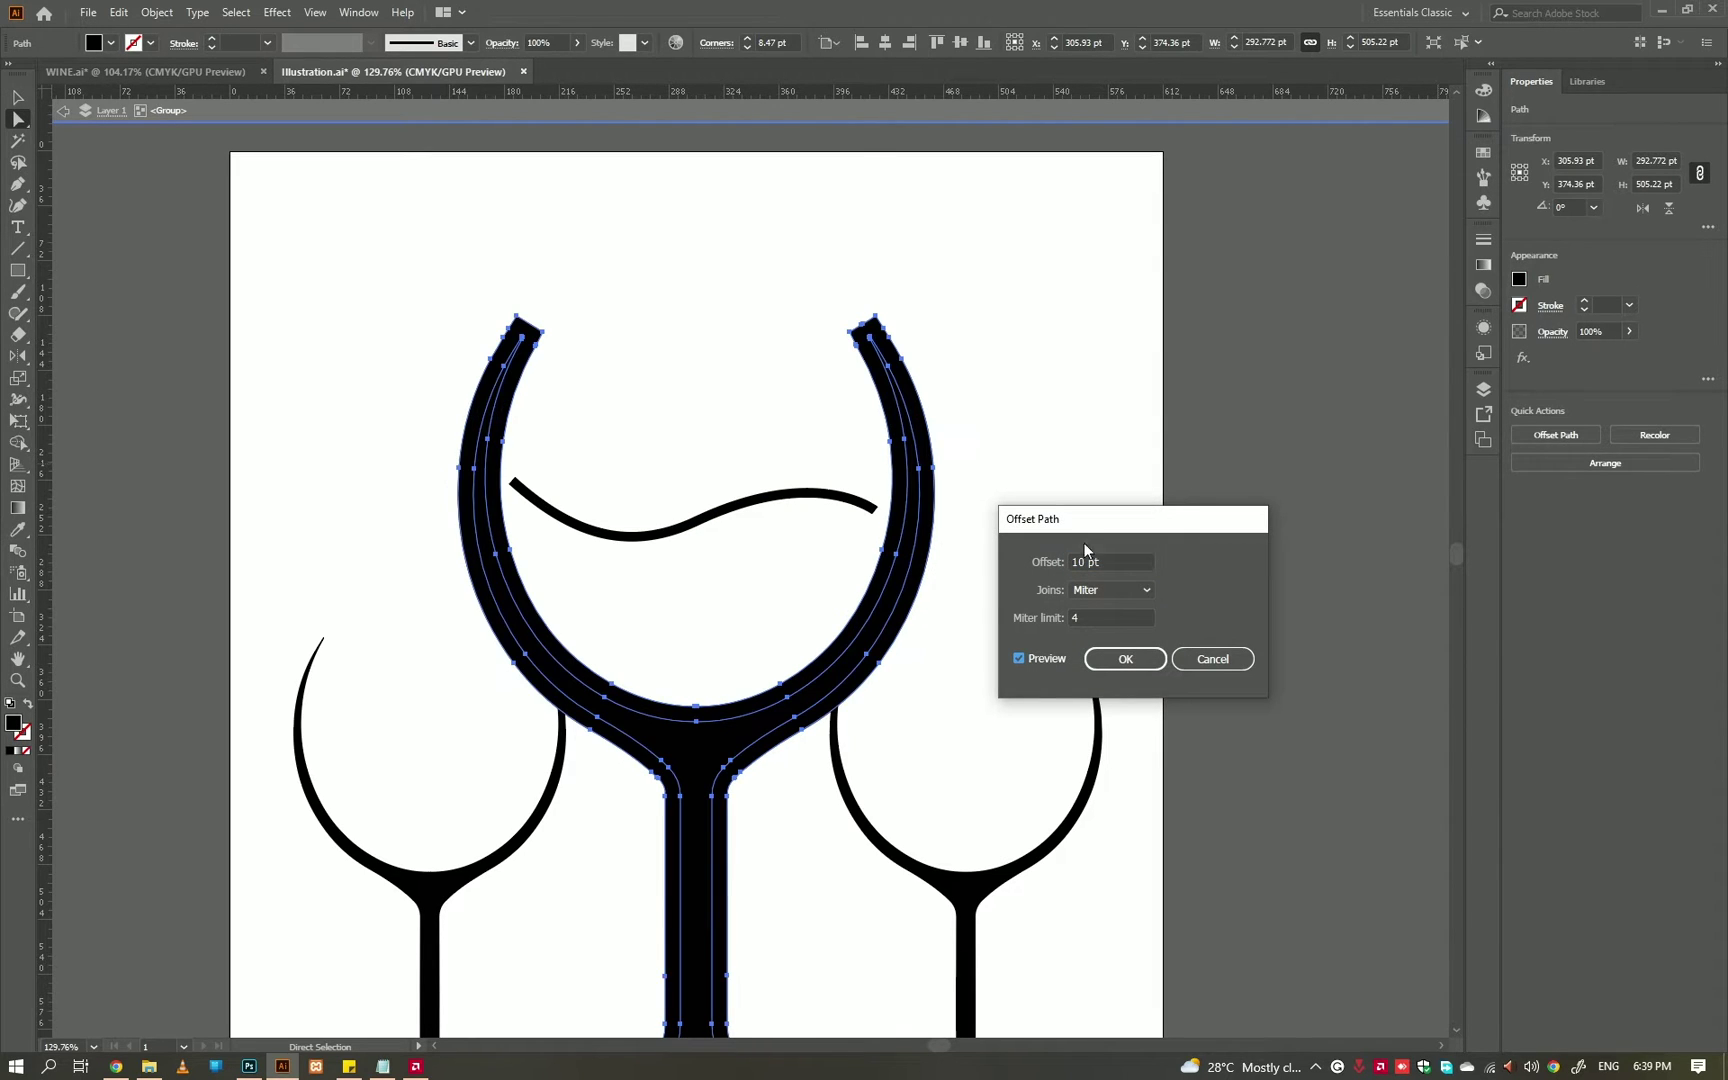
pyautogui.press('Up')
pyautogui.press('Up')
pyautogui.press('Up')
pyautogui.press('Up')
pyautogui.press('Up')
pyautogui.press('Up')
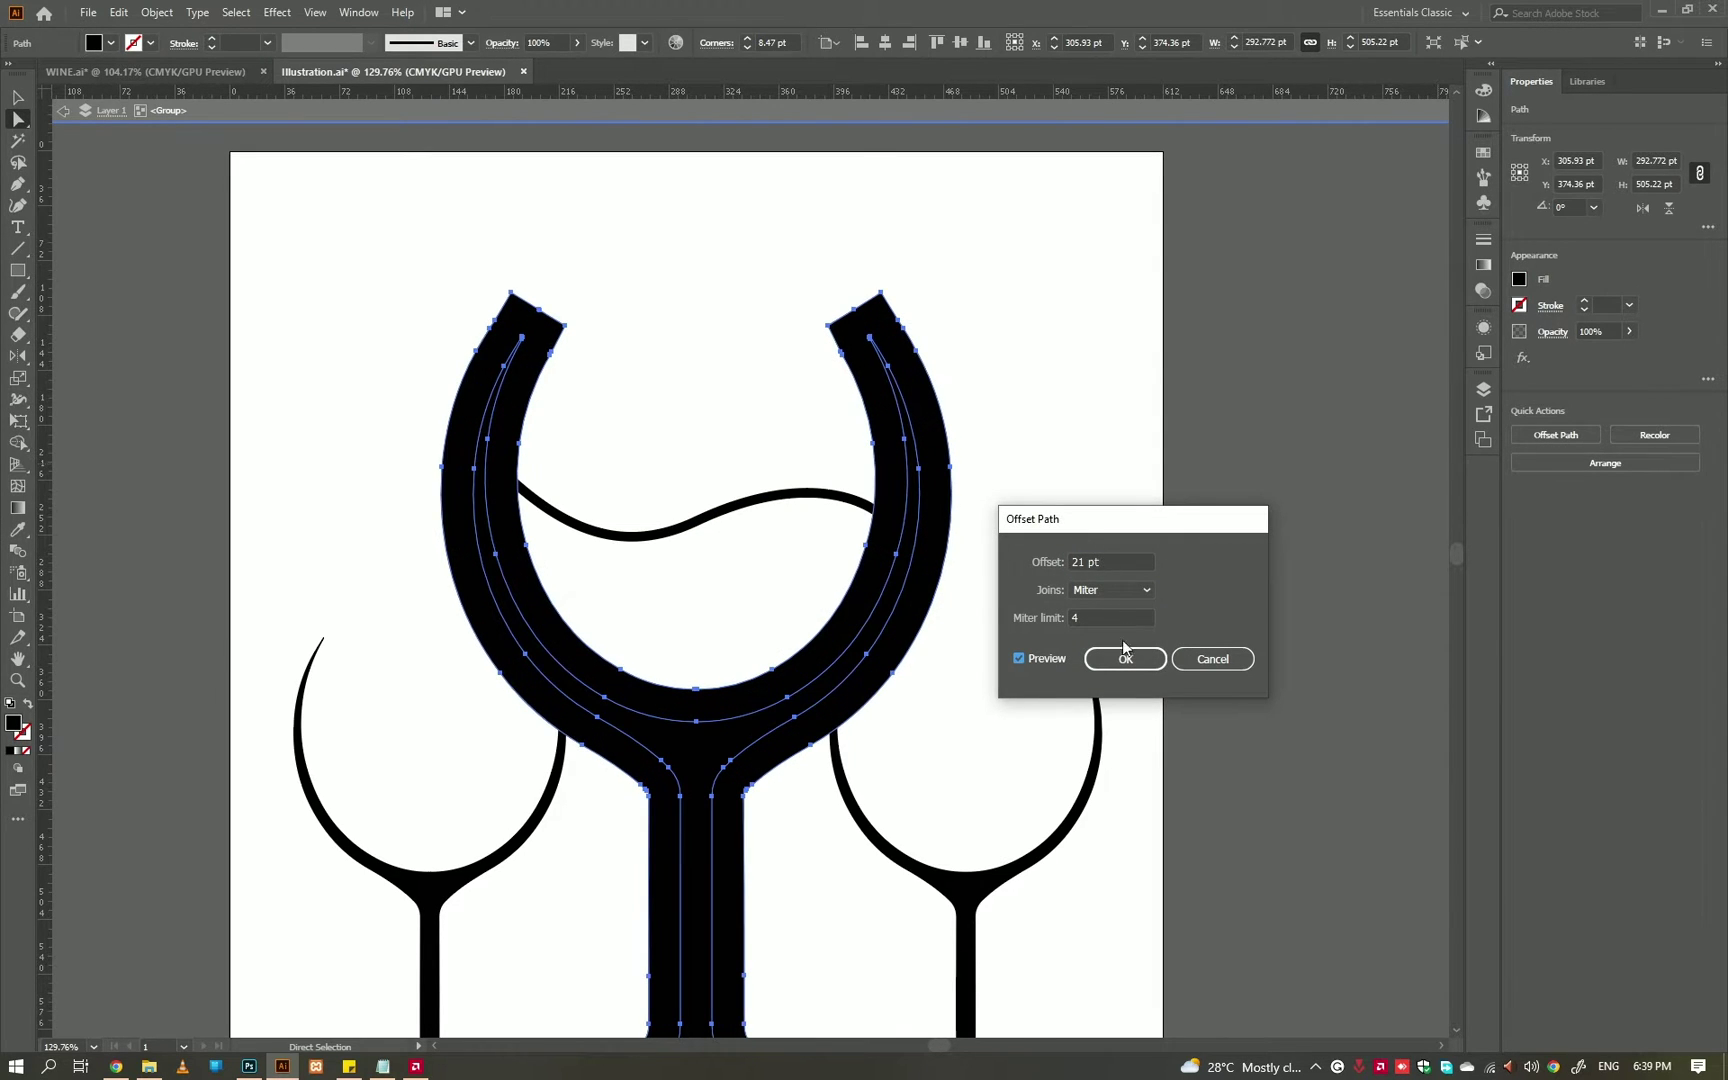
pyautogui.click(1125, 661)
pyautogui.rightClick(958, 486)
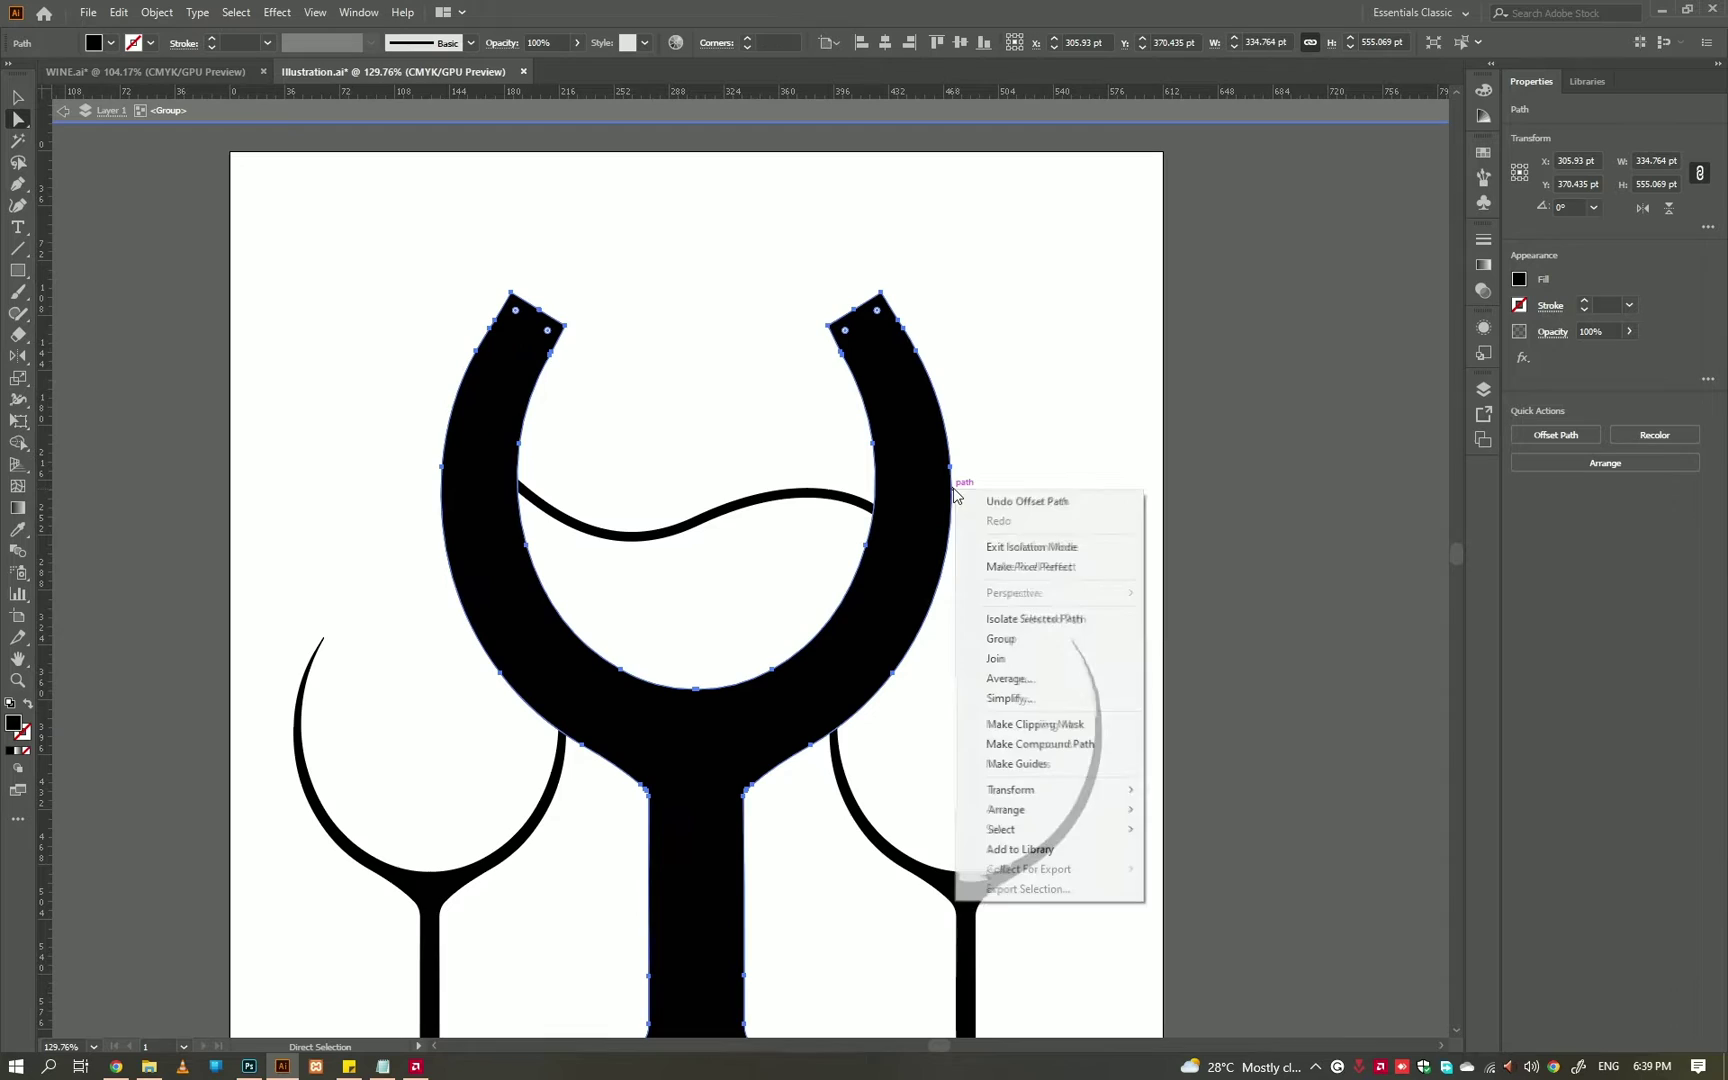
pyautogui.click(1040, 617)
pyautogui.rightClick(918, 386)
# - Remove the outer offset outline, leaving the inner outline as a stroked path
pyautogui.press('q')
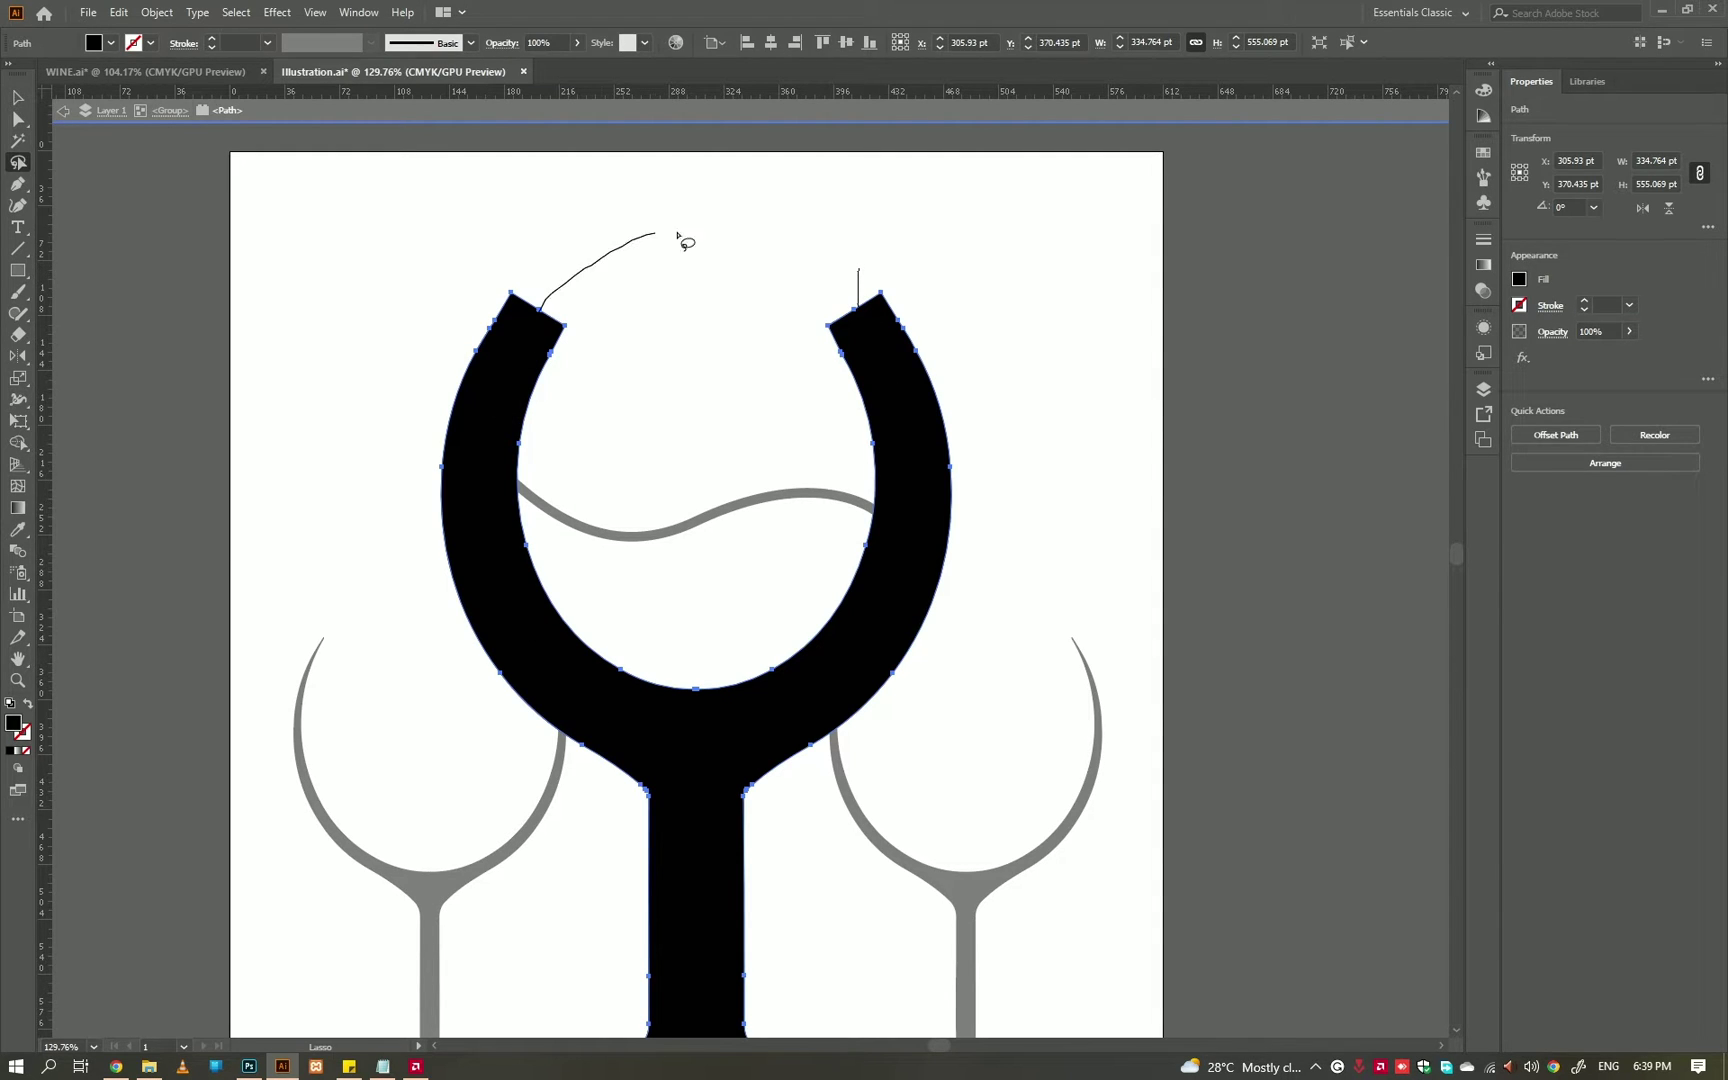
pyautogui.moveTo(686, 240); pyautogui.dragTo(848, 270)
pyautogui.hotkey('ctrl', 'j')
pyautogui.press('a')
pyautogui.click(866, 372)
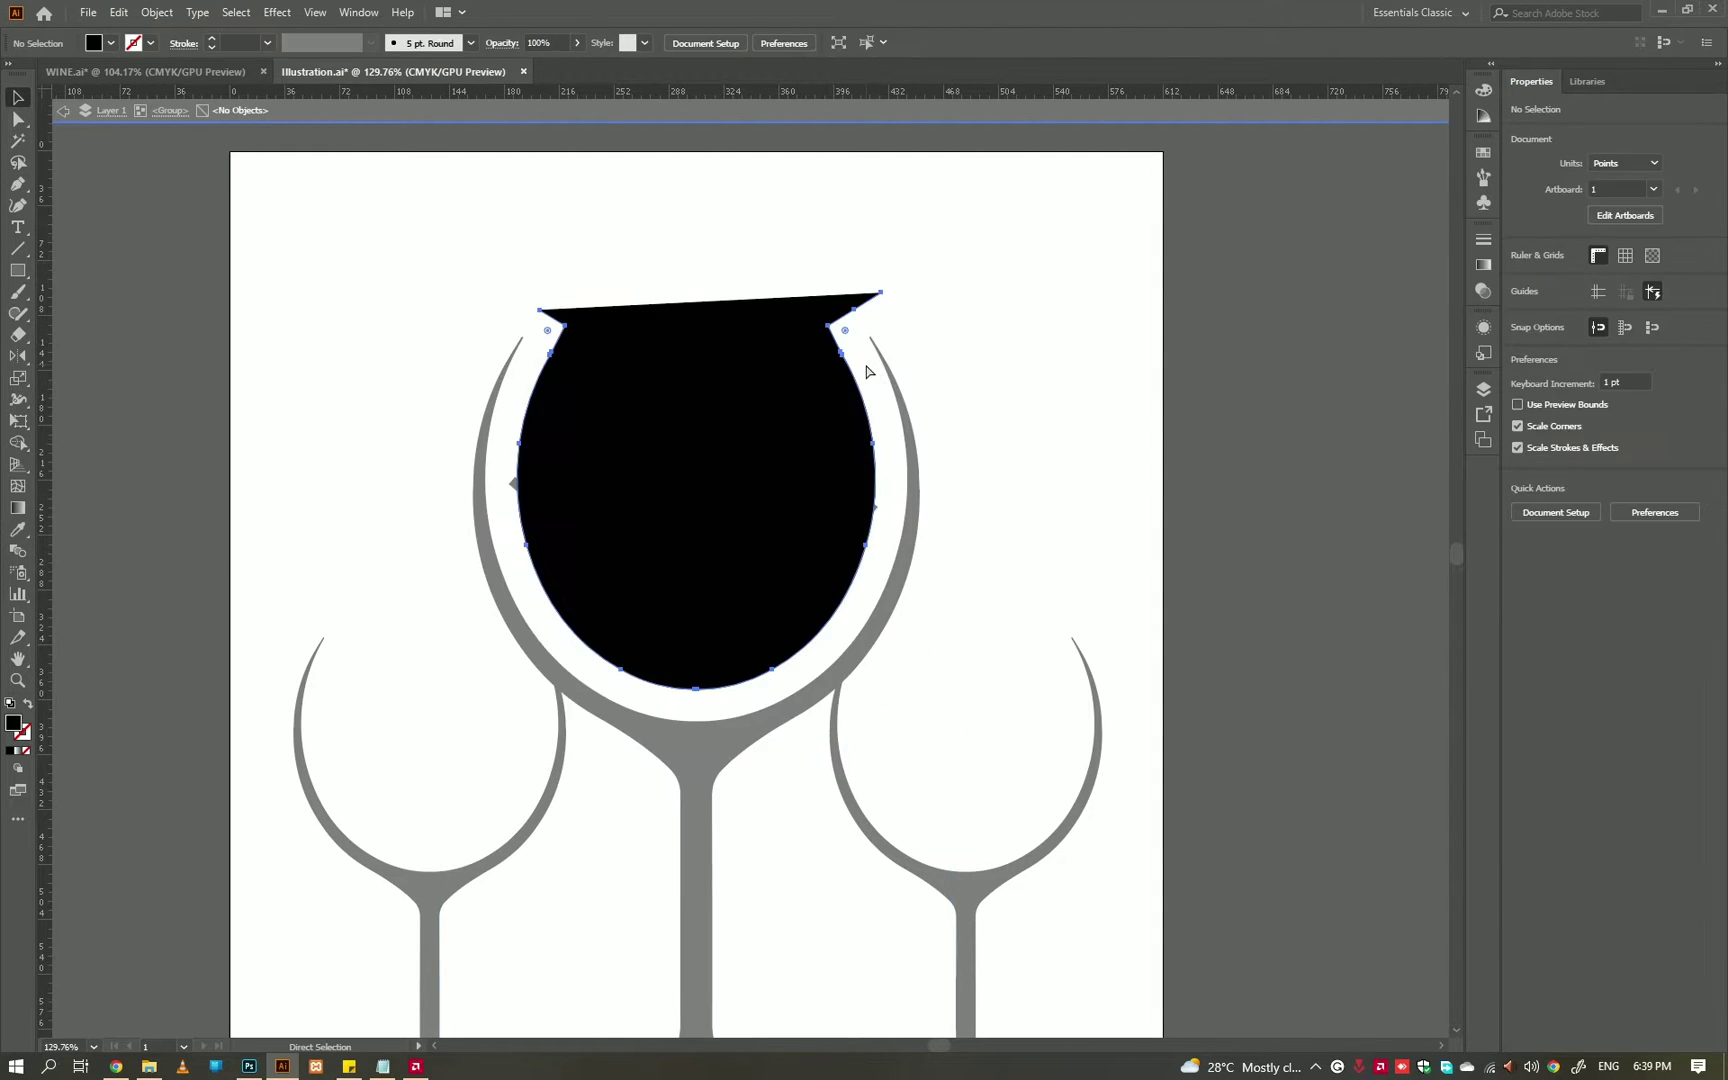
pyautogui.hotkey('shift', 'x')
# - Delete the inner outline's top end segments and exit isolation mode
pyautogui.click(880, 293)
pyautogui.press('Delete')
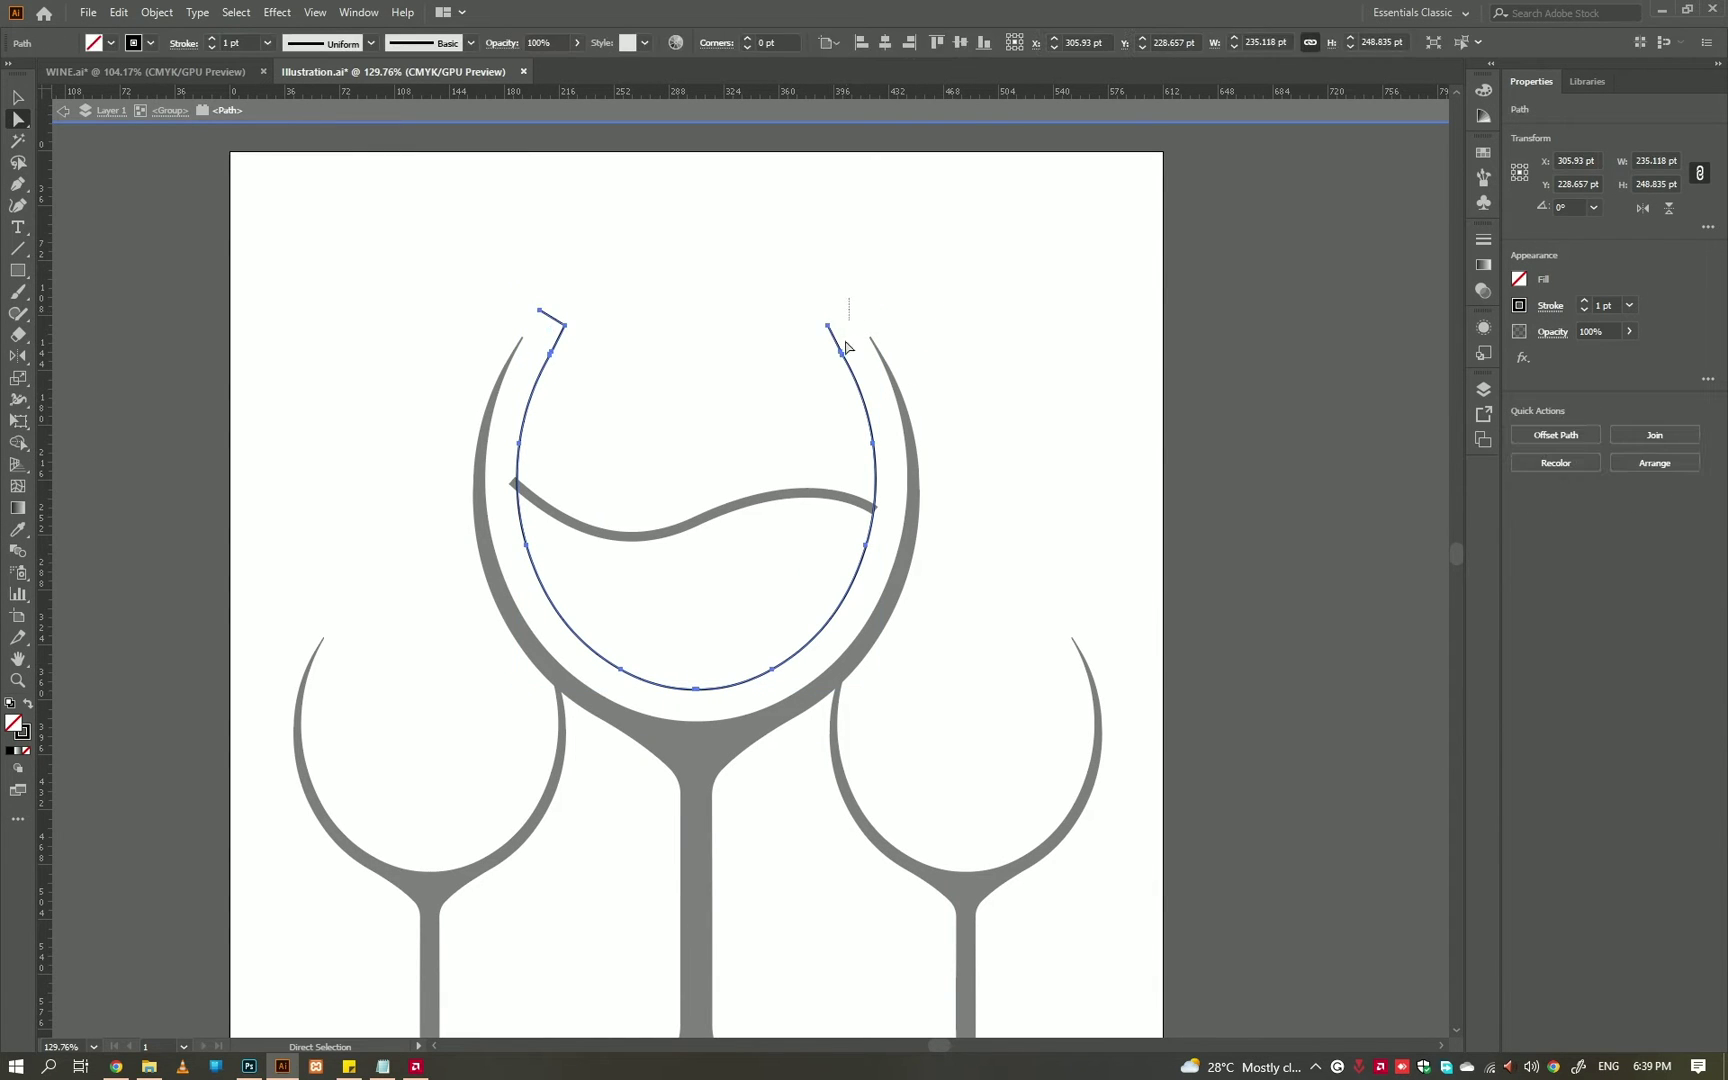
pyautogui.click(842, 351)
pyautogui.press('Delete')
pyautogui.moveTo(640, 240); pyautogui.dragTo(532, 350)
pyautogui.press('Delete')
pyautogui.press('v')
pyautogui.press('Escape')
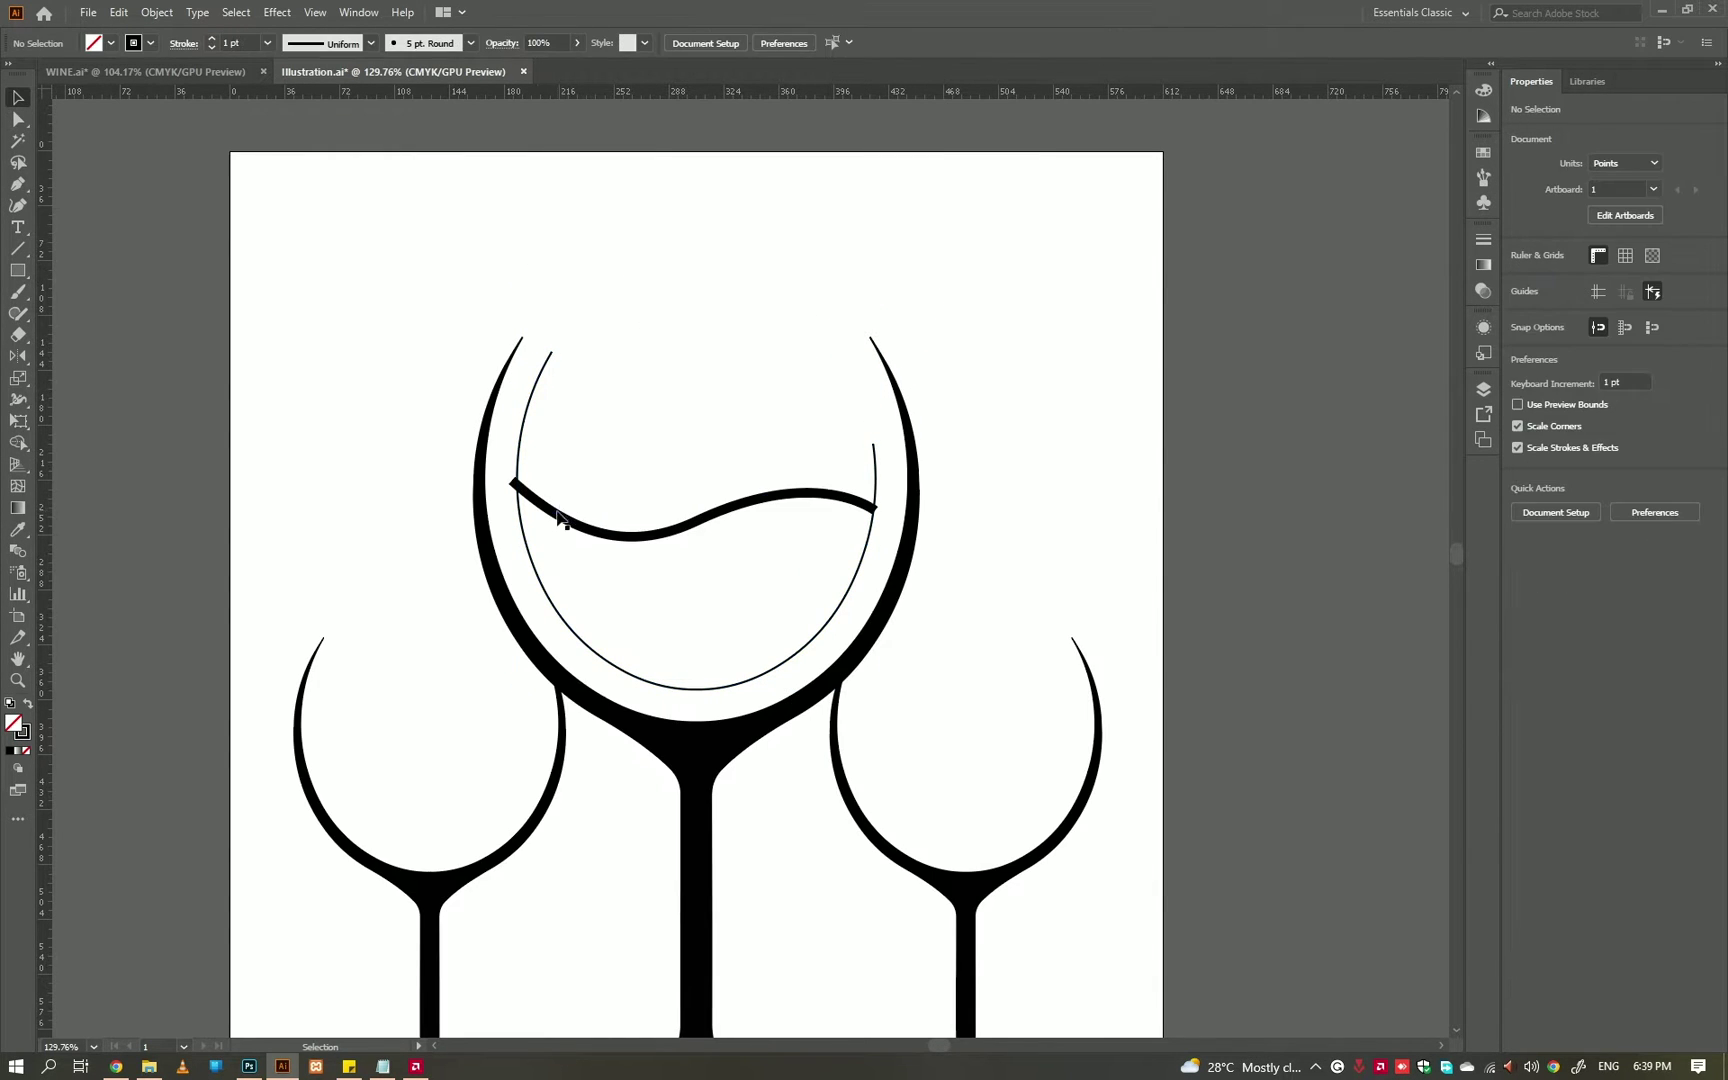
# - Enter the glasses group and select the large glass's inner bowl path
pyautogui.click(558, 516)
pyautogui.rightClick(563, 505)
pyautogui.click(617, 630)
pyautogui.click(530, 498)
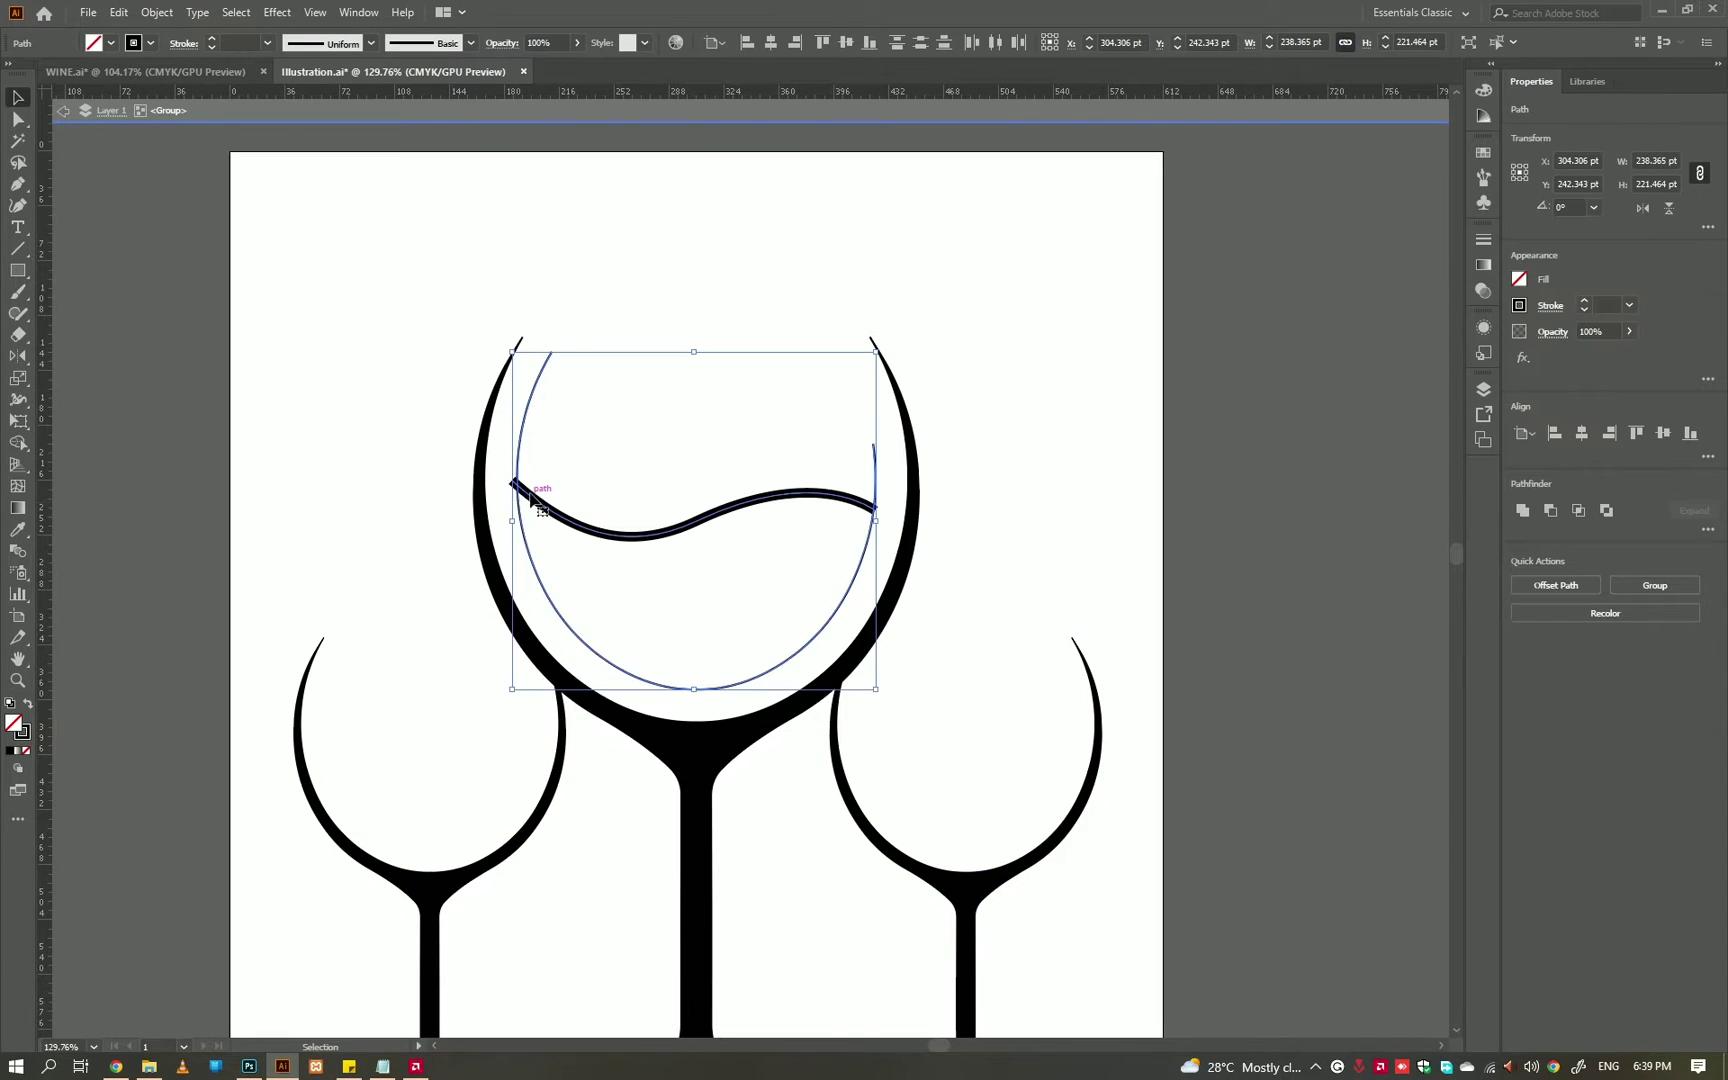
pyautogui.hotkey('shift', 'm')
pyautogui.click(640, 520)
pyautogui.press('a')
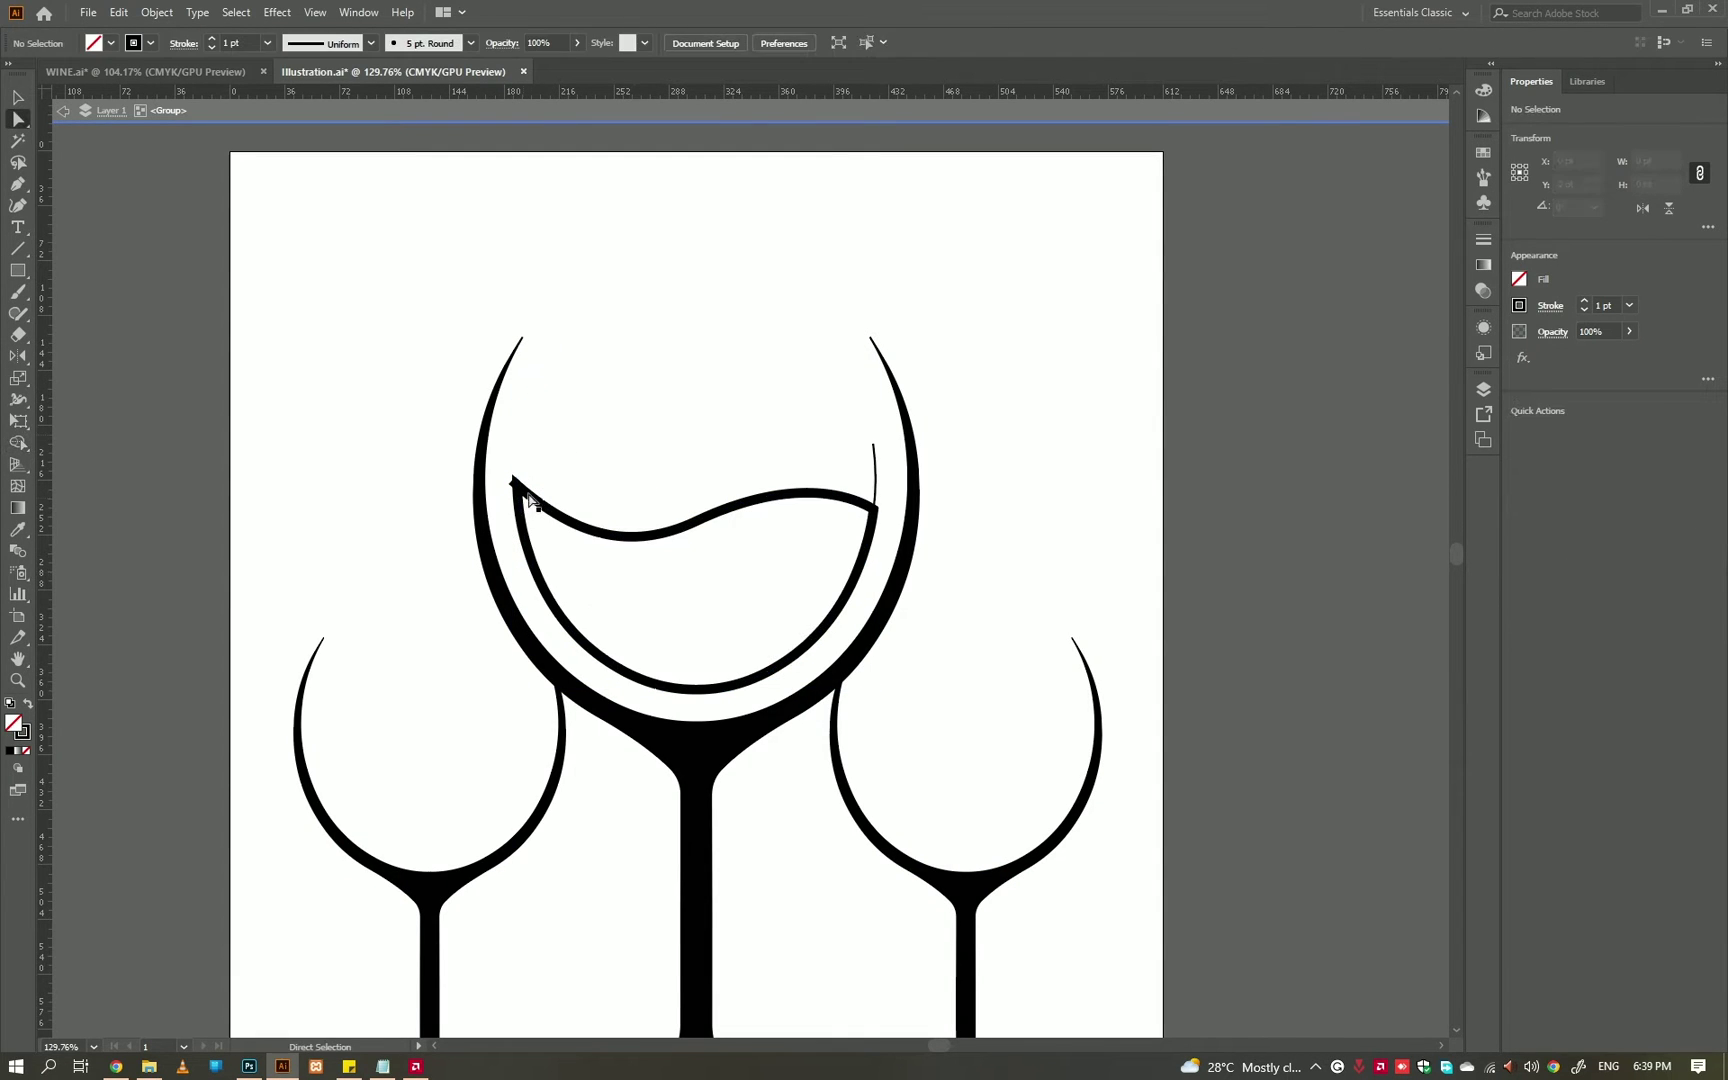
# - Delete the old wave and bowl lines, keeping the wine shape filled solid black
pyautogui.moveTo(513, 483); pyautogui.dragTo(530, 498)
pyautogui.hotkey('ctrl', 'z')
pyautogui.press('Delete')
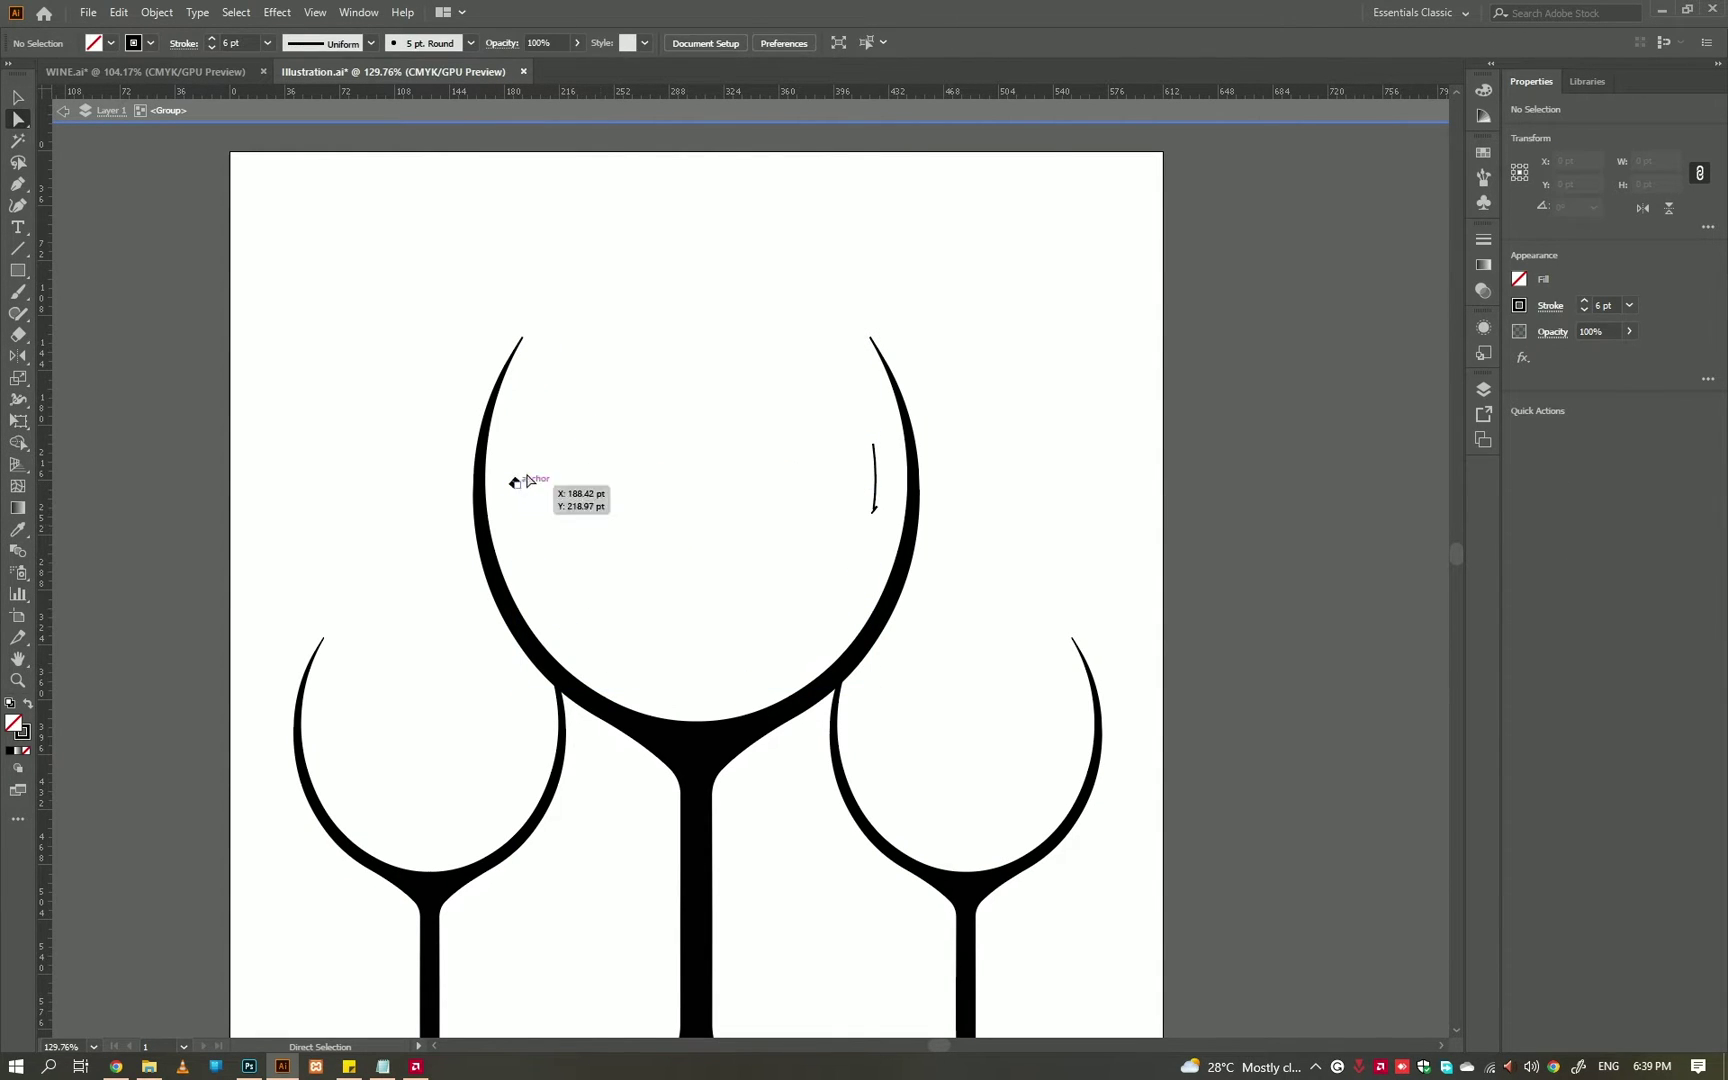
pyautogui.click(874, 472)
pyautogui.press('Delete')
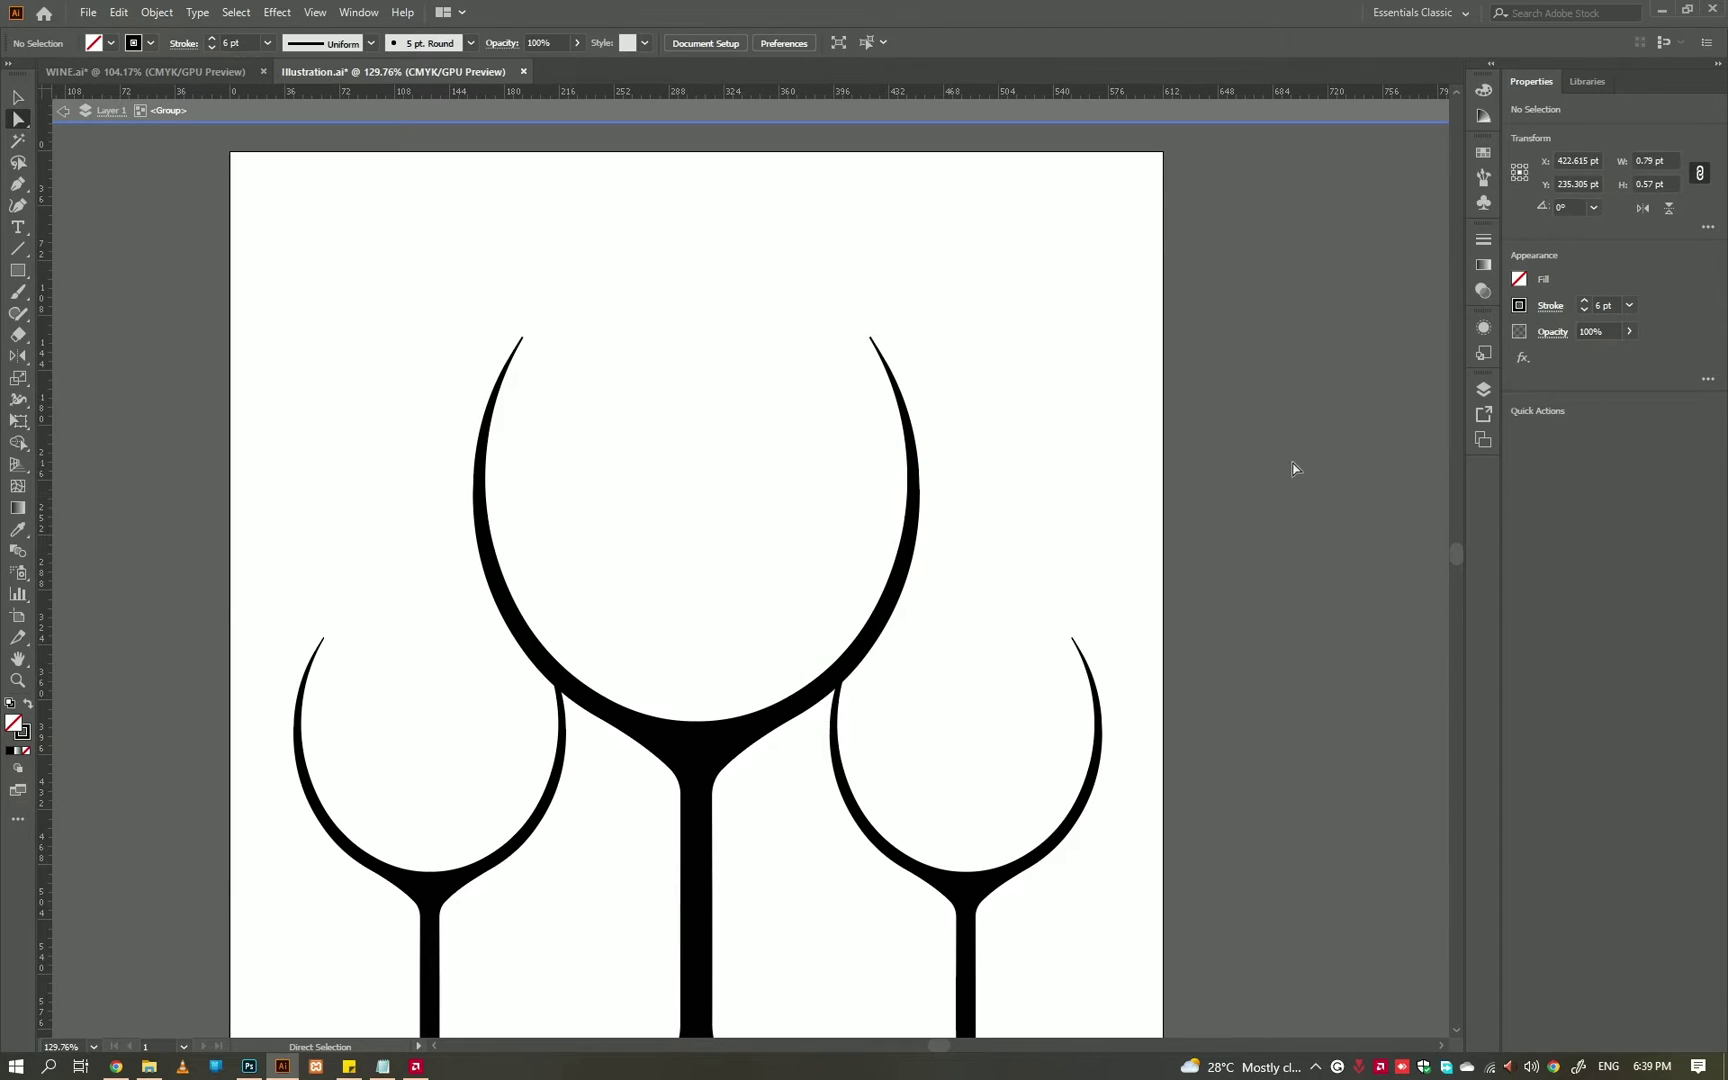
pyautogui.hotkey('ctrl', 'z')
pyautogui.press('Escape')
pyautogui.hotkey('shift', 'x')
# - Scale the glasses group down and move it higher on the artboard
pyautogui.hotkey('ctrl', '0')
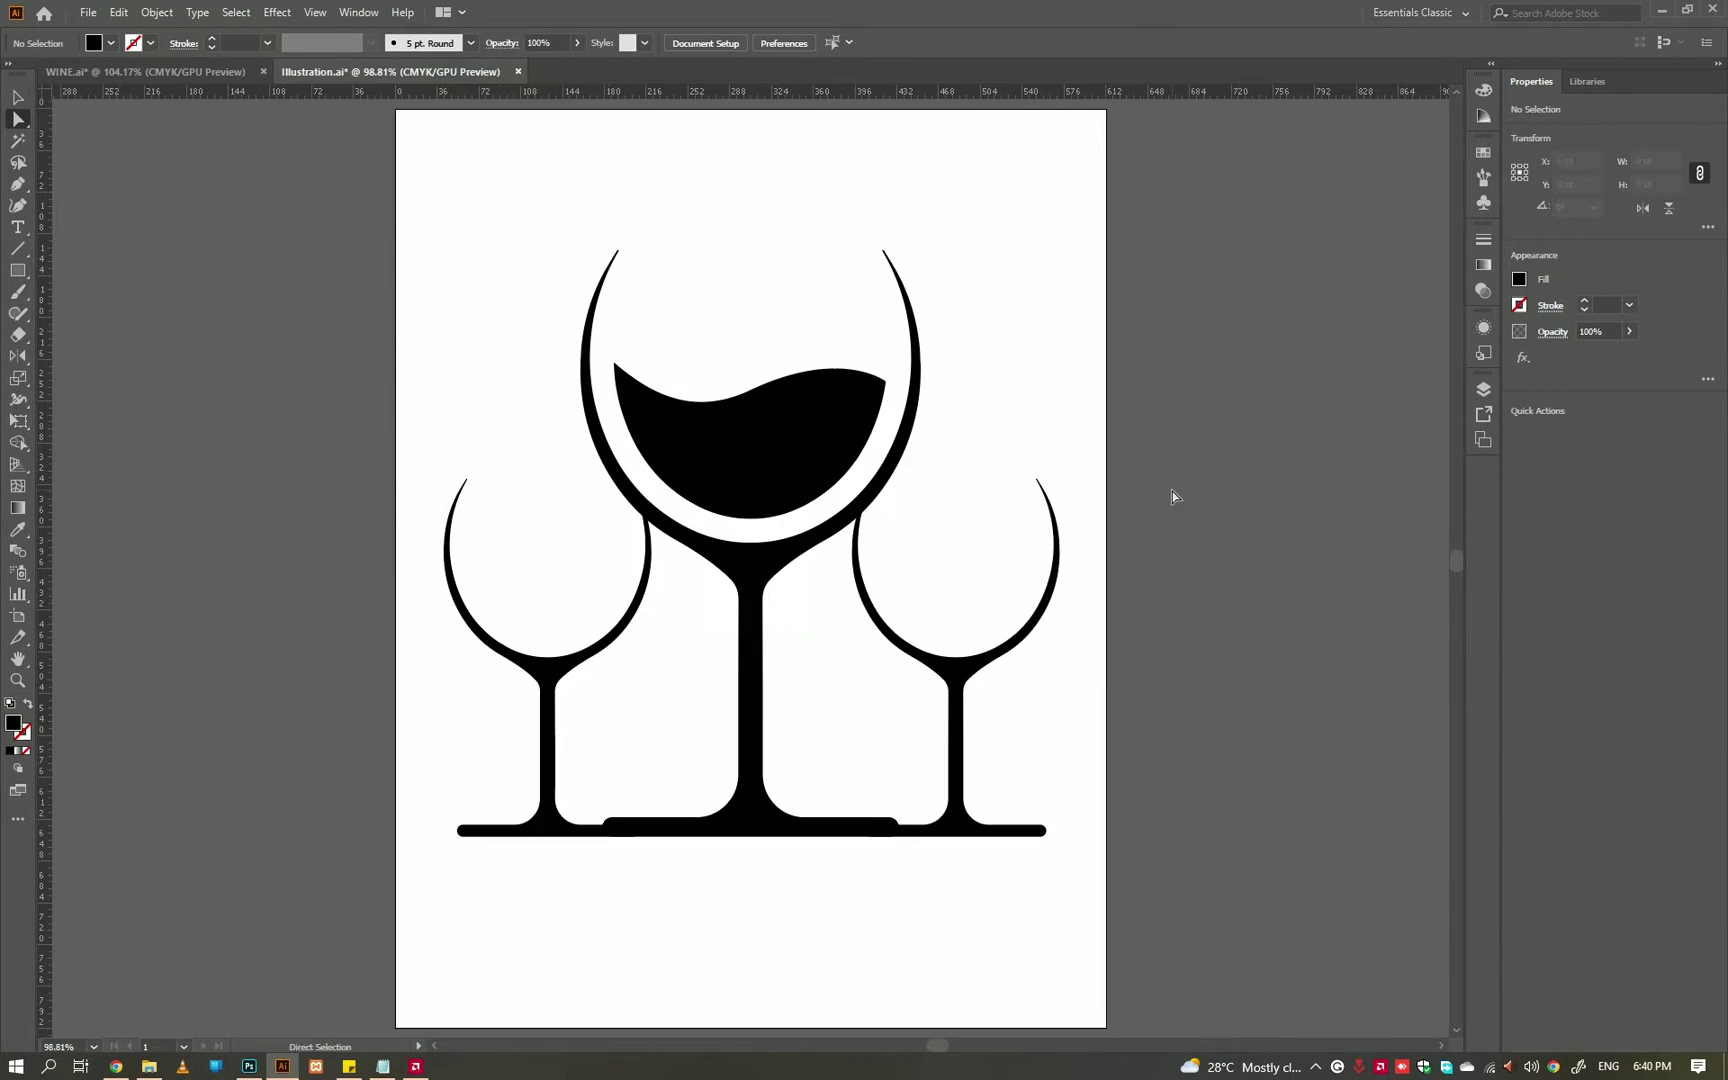
pyautogui.click(1172, 491)
pyautogui.hotkey('ctrl', '-')
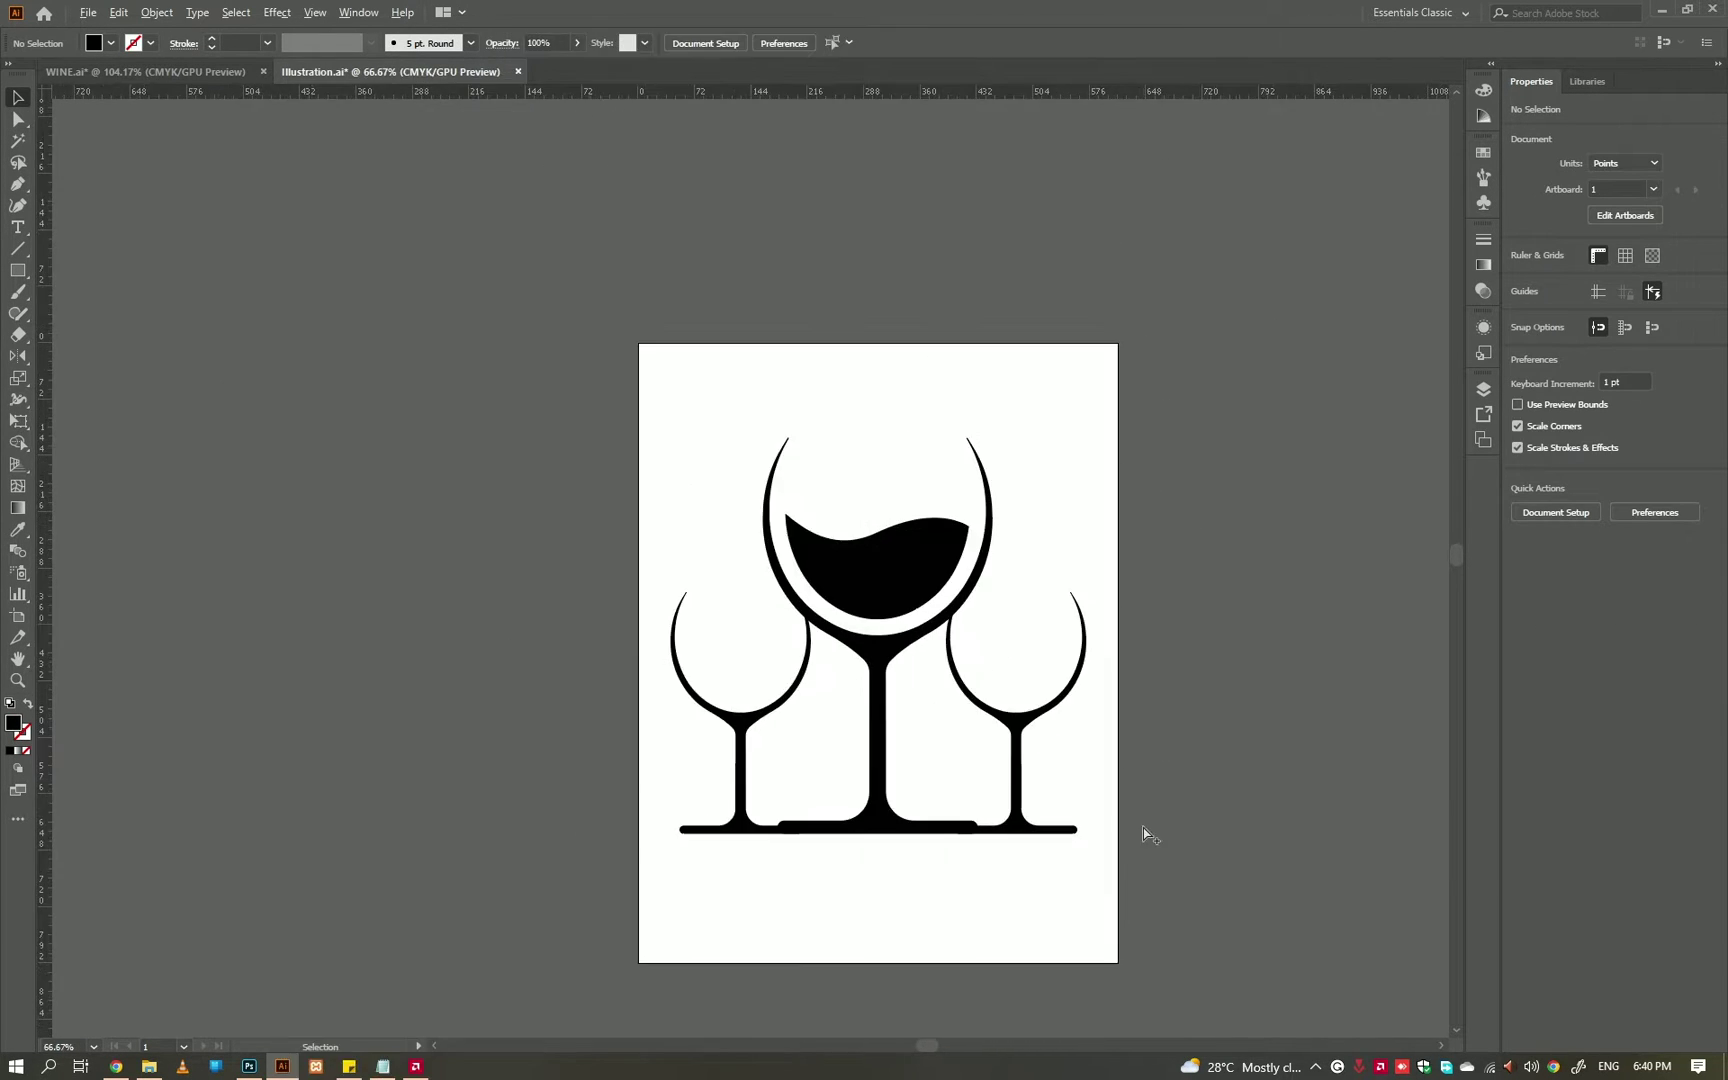
pyautogui.moveTo(1120, 890); pyautogui.dragTo(640, 390)
pyautogui.moveTo(878, 438); pyautogui.dragTo(880, 535)
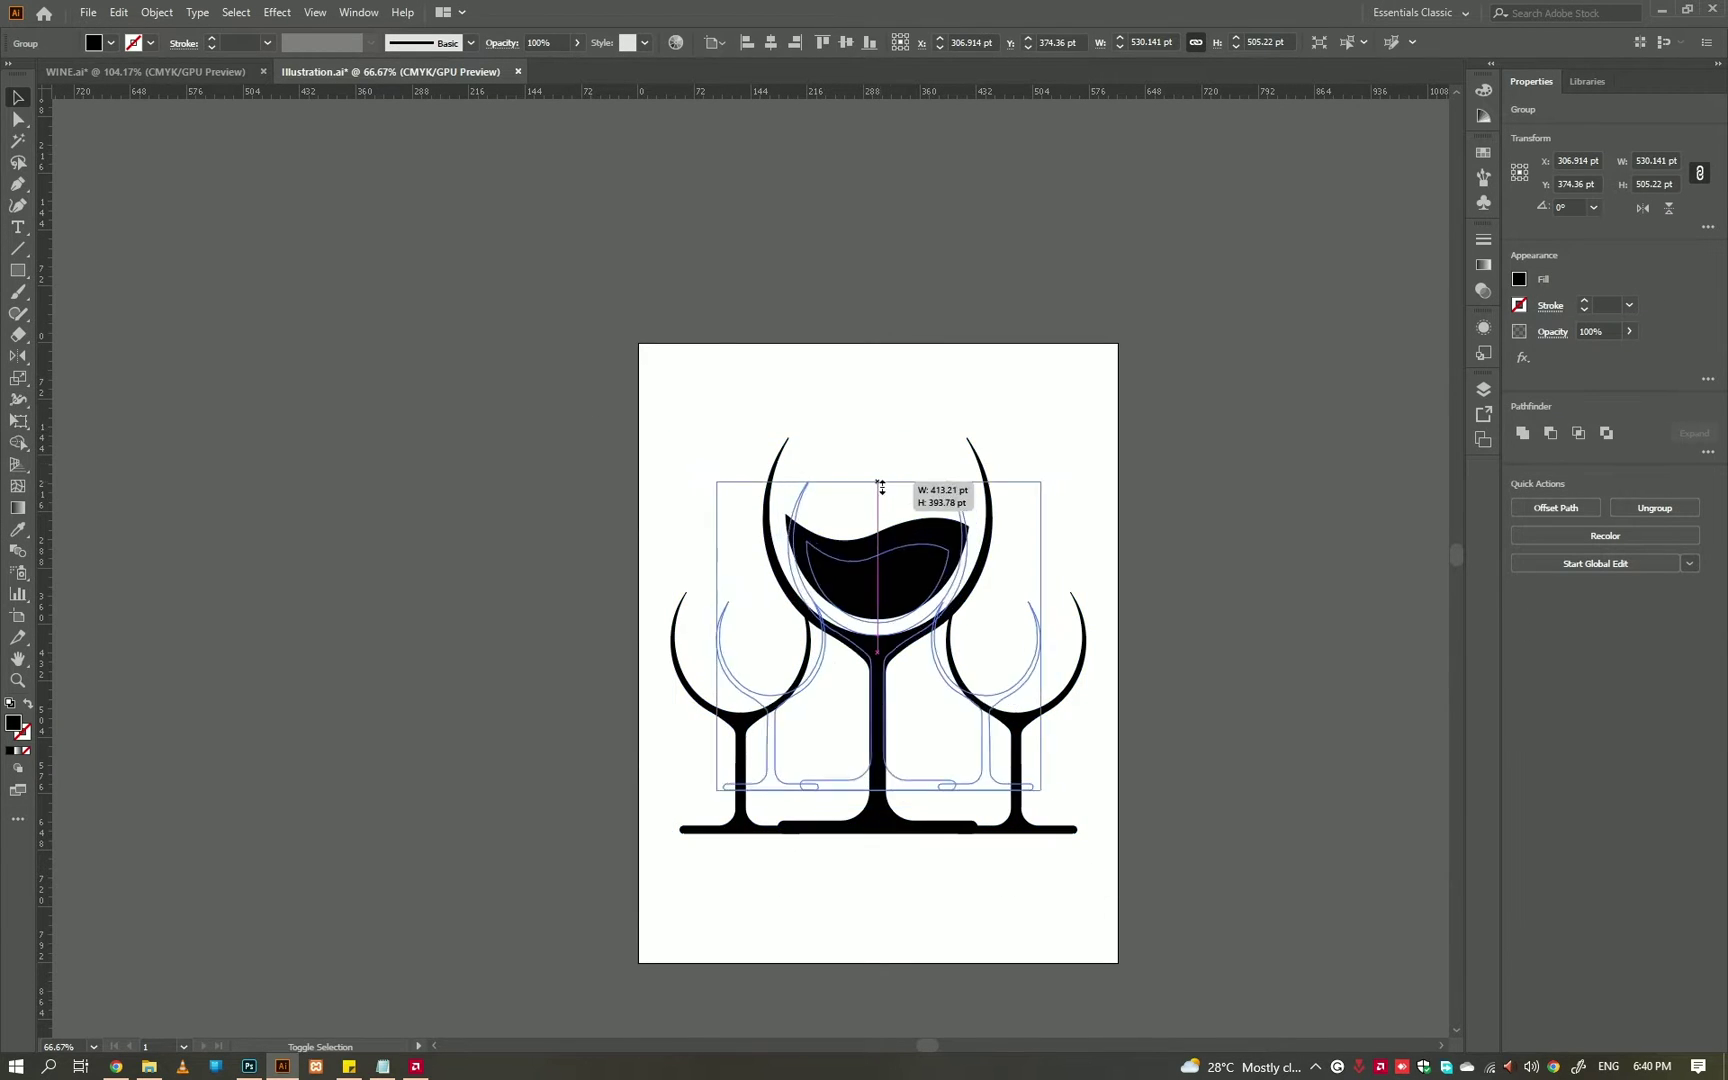
pyautogui.click(1072, 829)
pyautogui.hotkey('ctrl', '0')
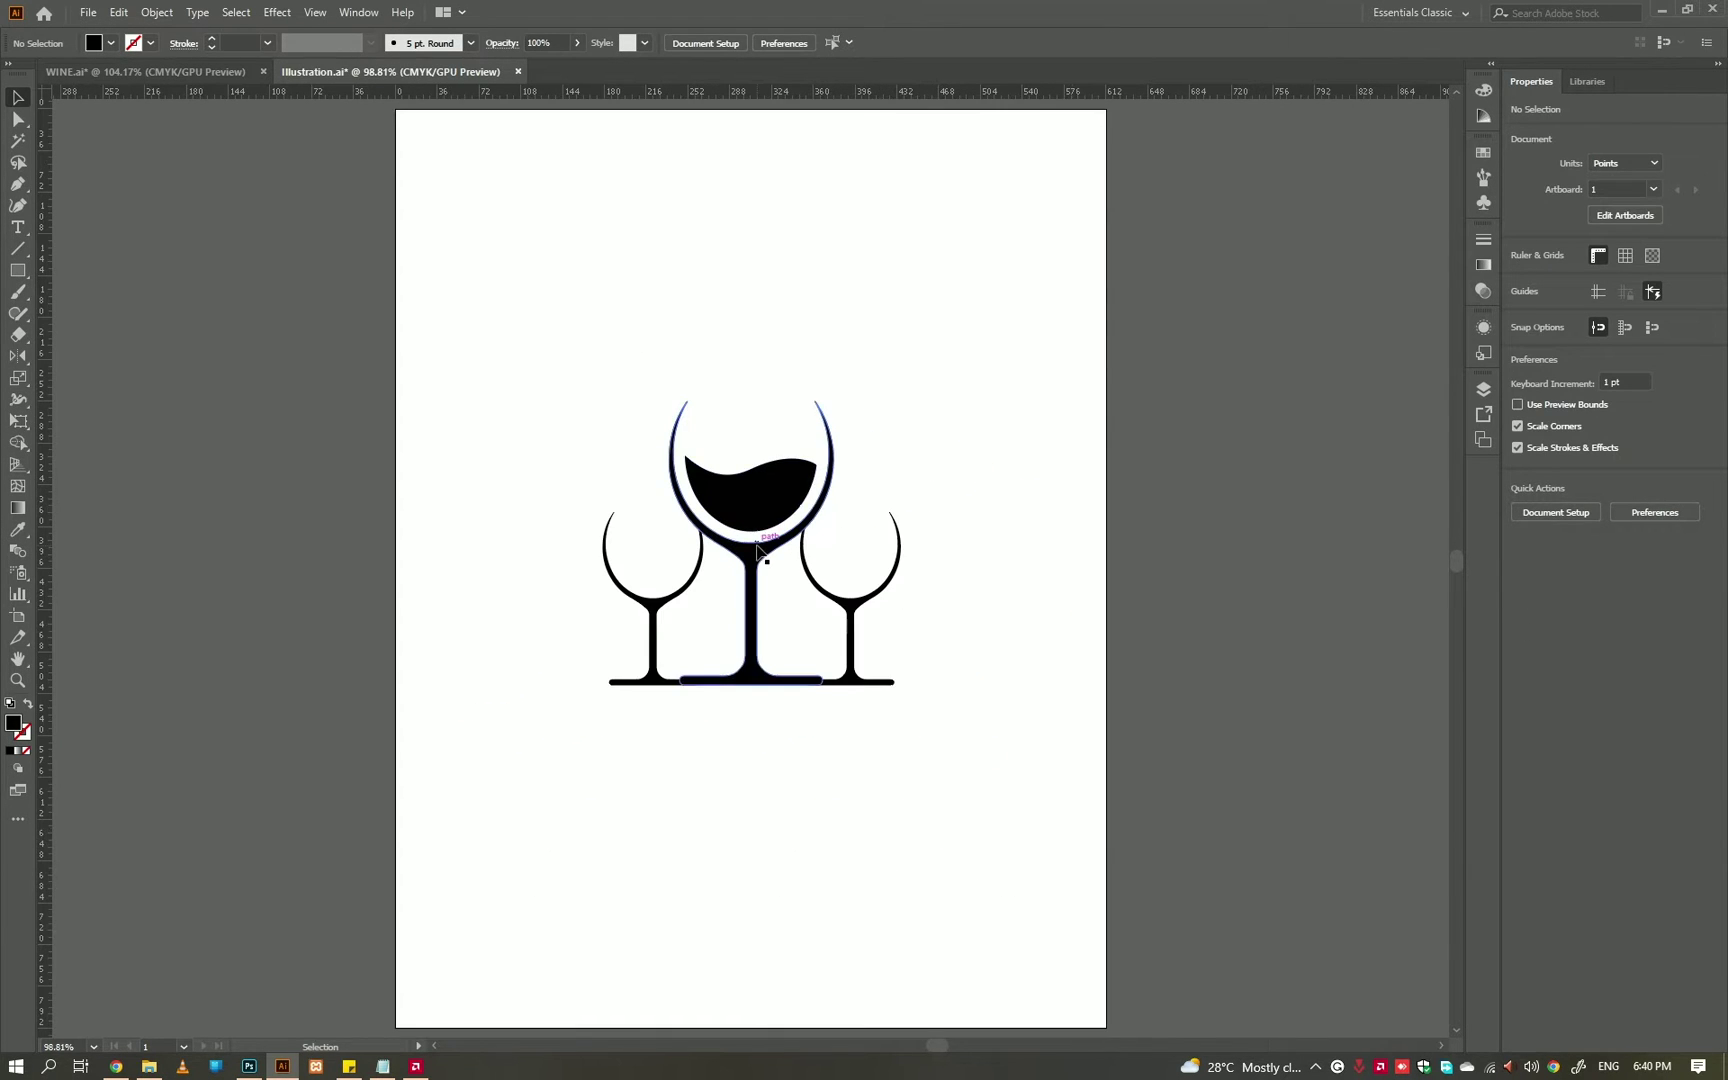
pyautogui.moveTo(758, 549); pyautogui.dragTo(758, 479)
pyautogui.moveTo(896, 480); pyautogui.dragTo(884, 474)
pyautogui.click(937, 644)
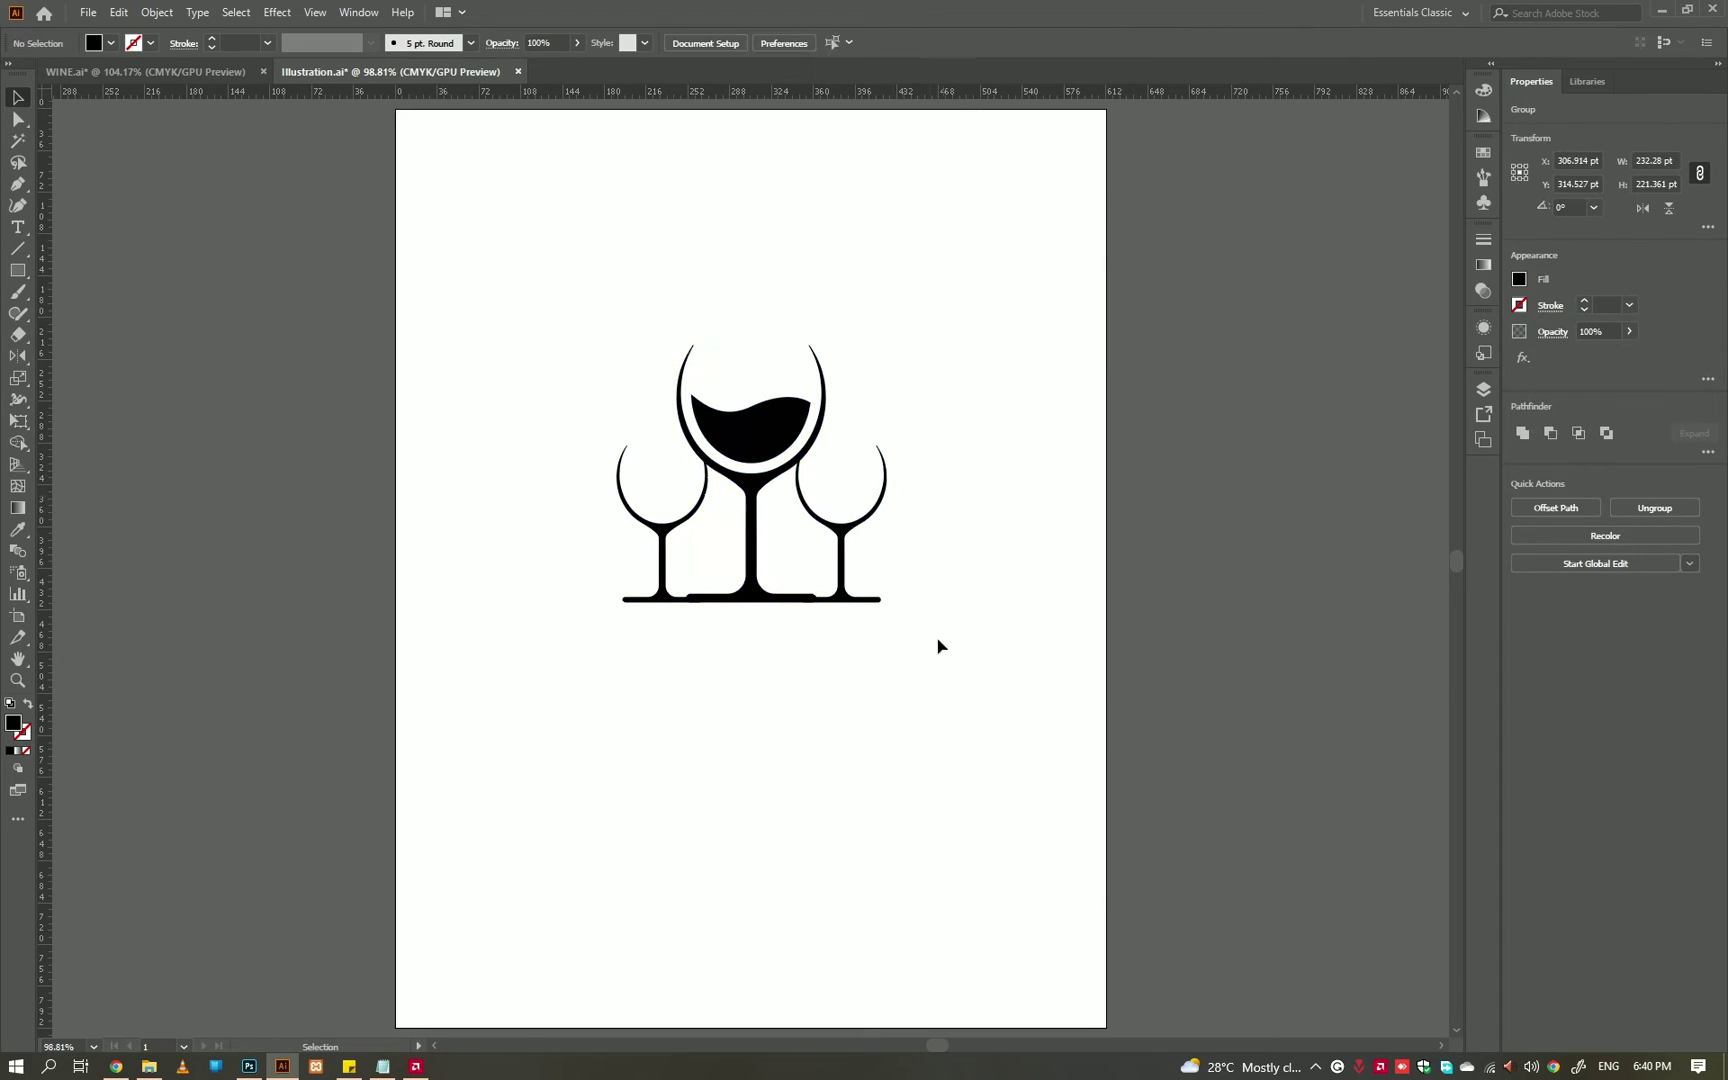
# - Add the KING title below the glasses and enlarge it to 123.35 pt NewYork
pyautogui.press('t')
pyautogui.click(725, 698)
pyautogui.write('KING')
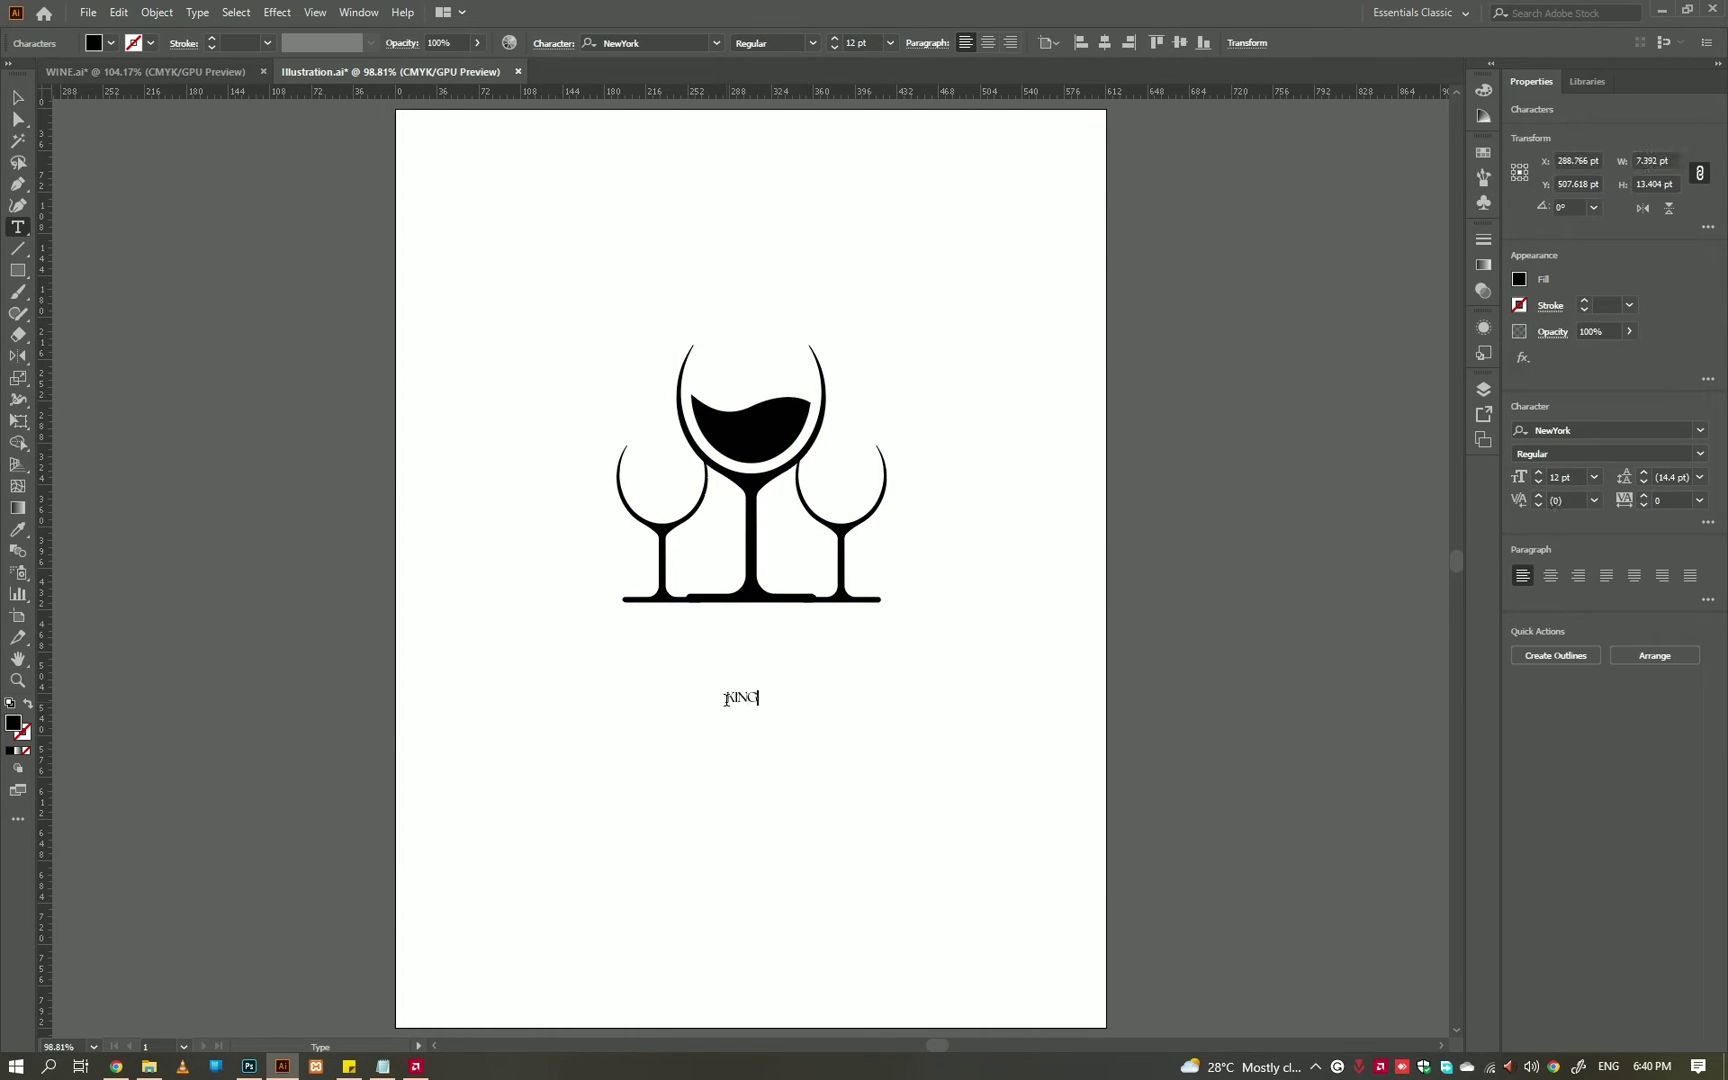
pyautogui.press('Escape')
pyautogui.moveTo(760, 688); pyautogui.dragTo(907, 715)
# - Scale the glasses group slightly smaller about its centre above the title
pyautogui.keyDown('shift'); pyautogui.click(750, 530); pyautogui.keyUp('shift')
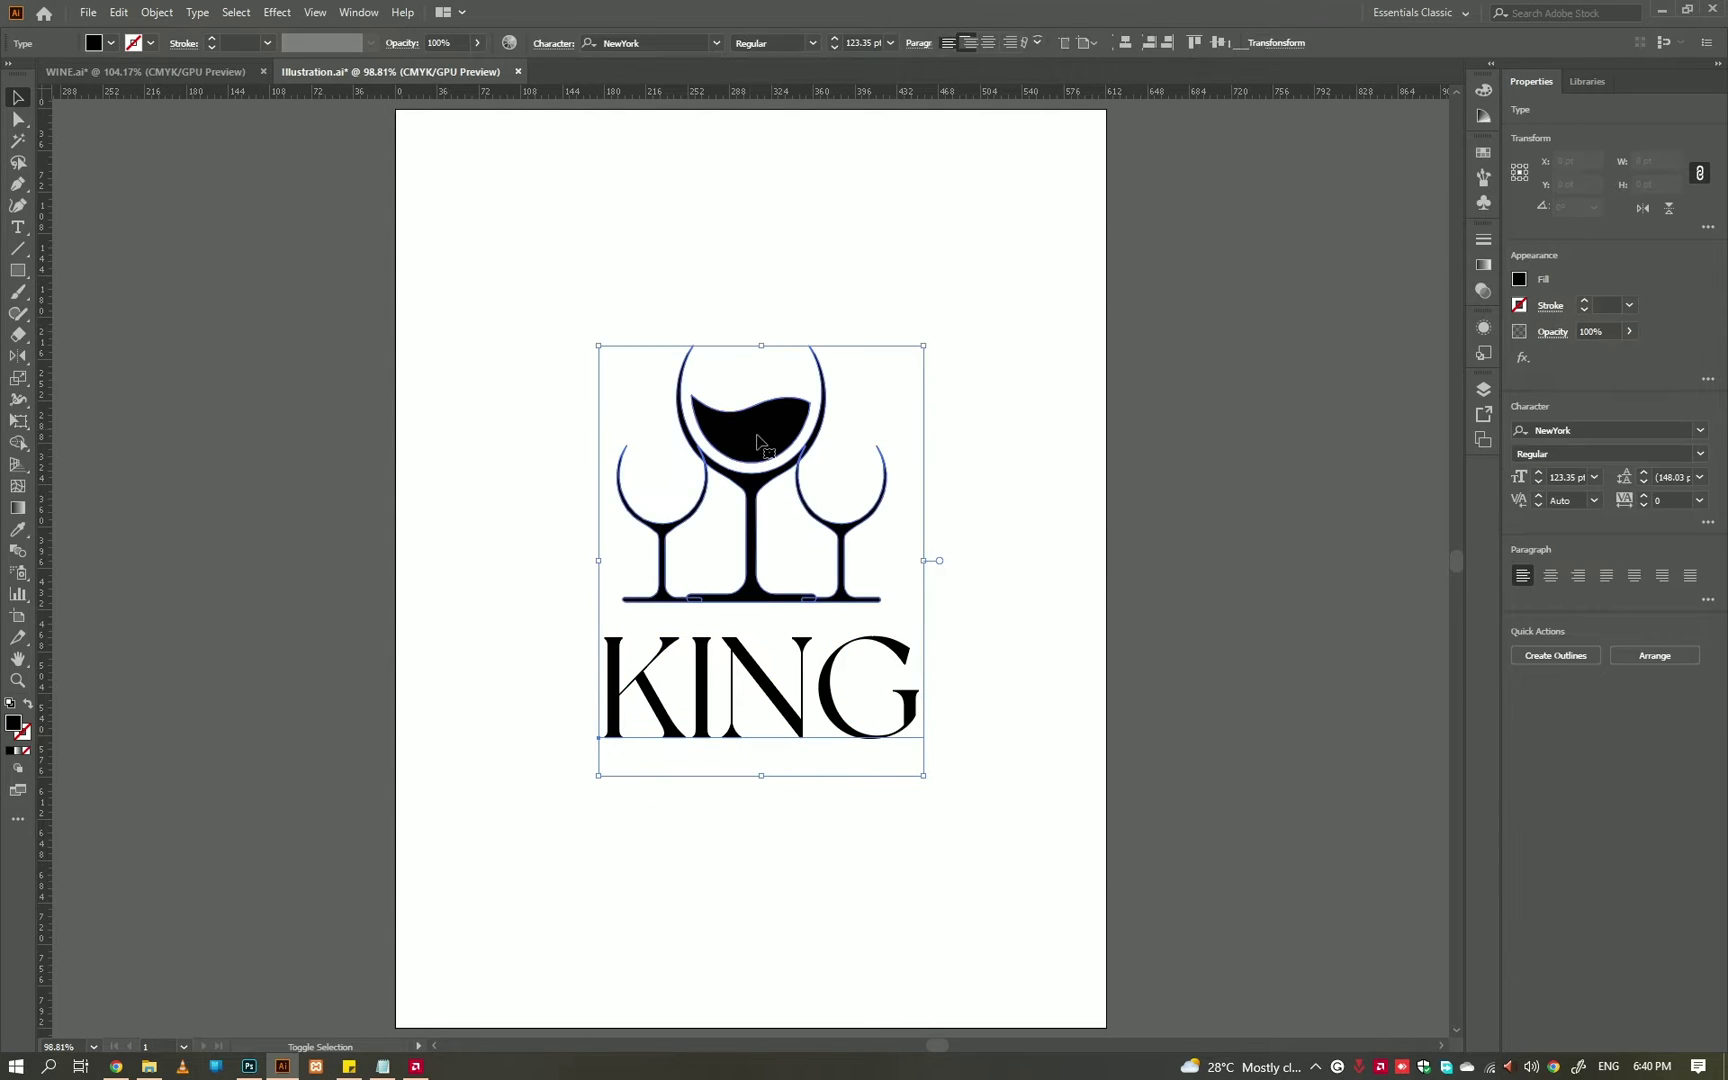
pyautogui.click(1387, 476)
pyautogui.click(750, 500)
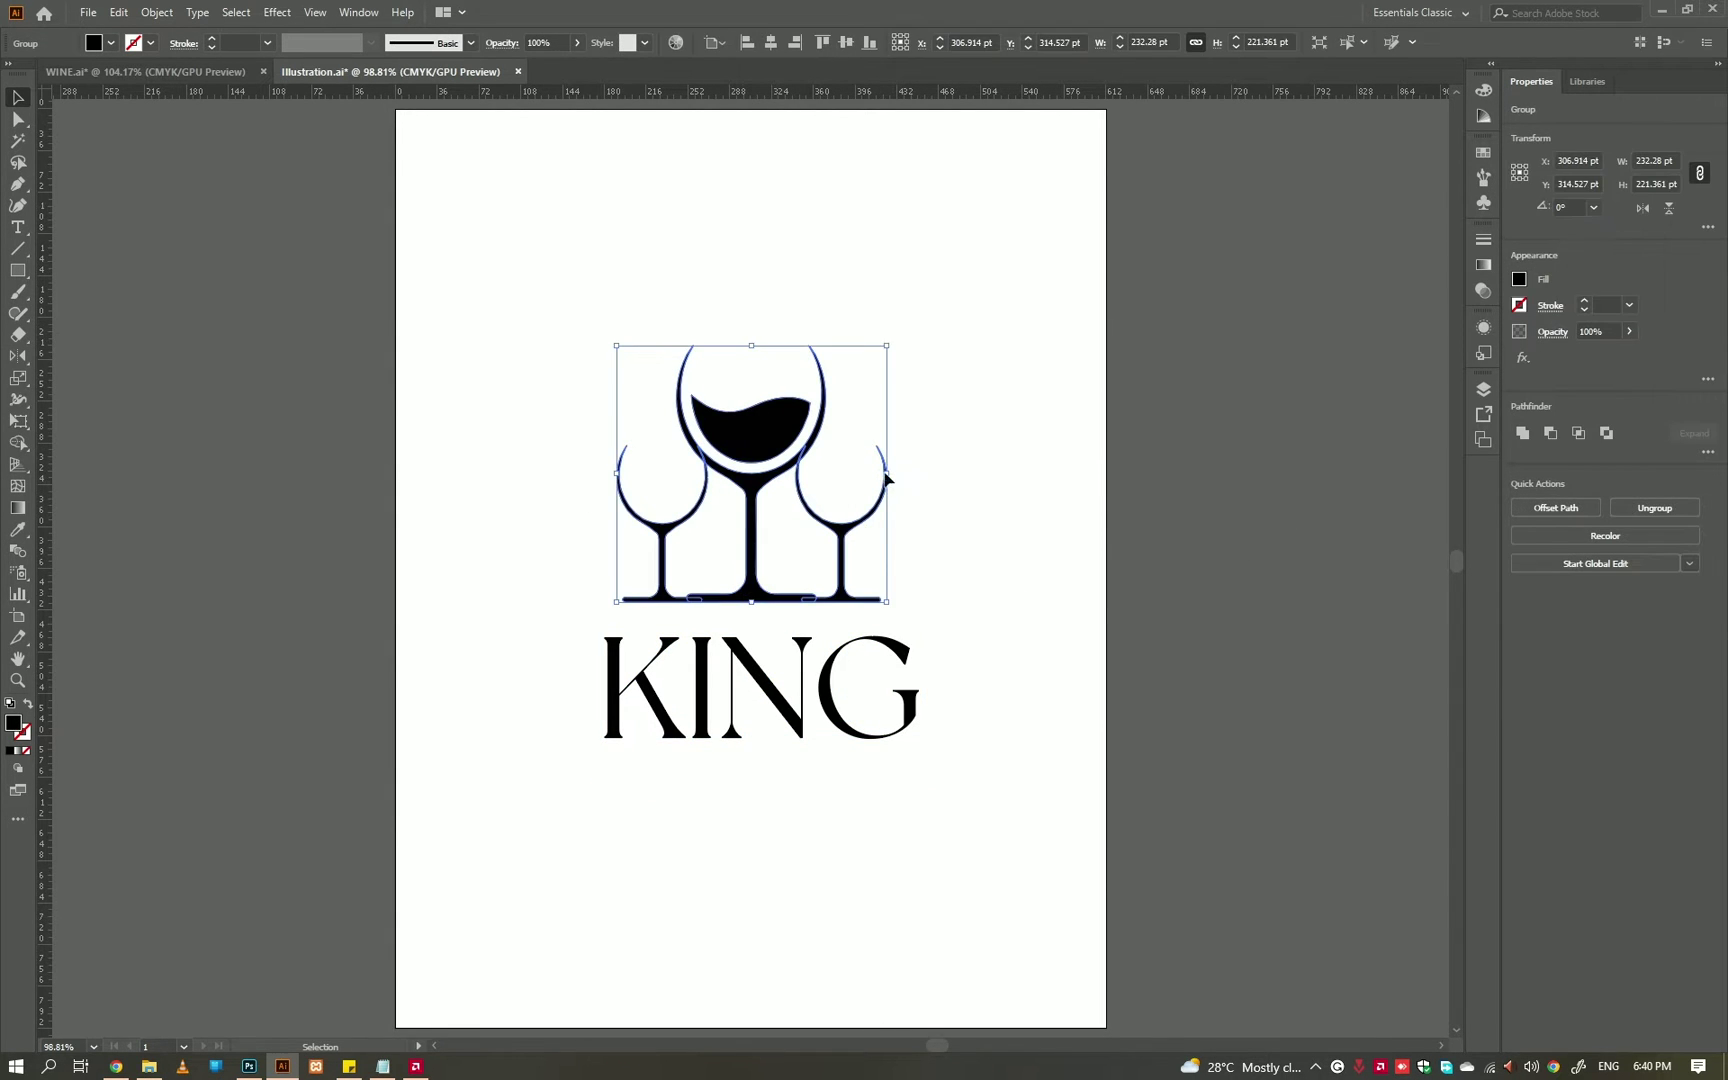
pyautogui.moveTo(887, 473); pyautogui.dragTo(872, 470)
pyautogui.click(838, 533)
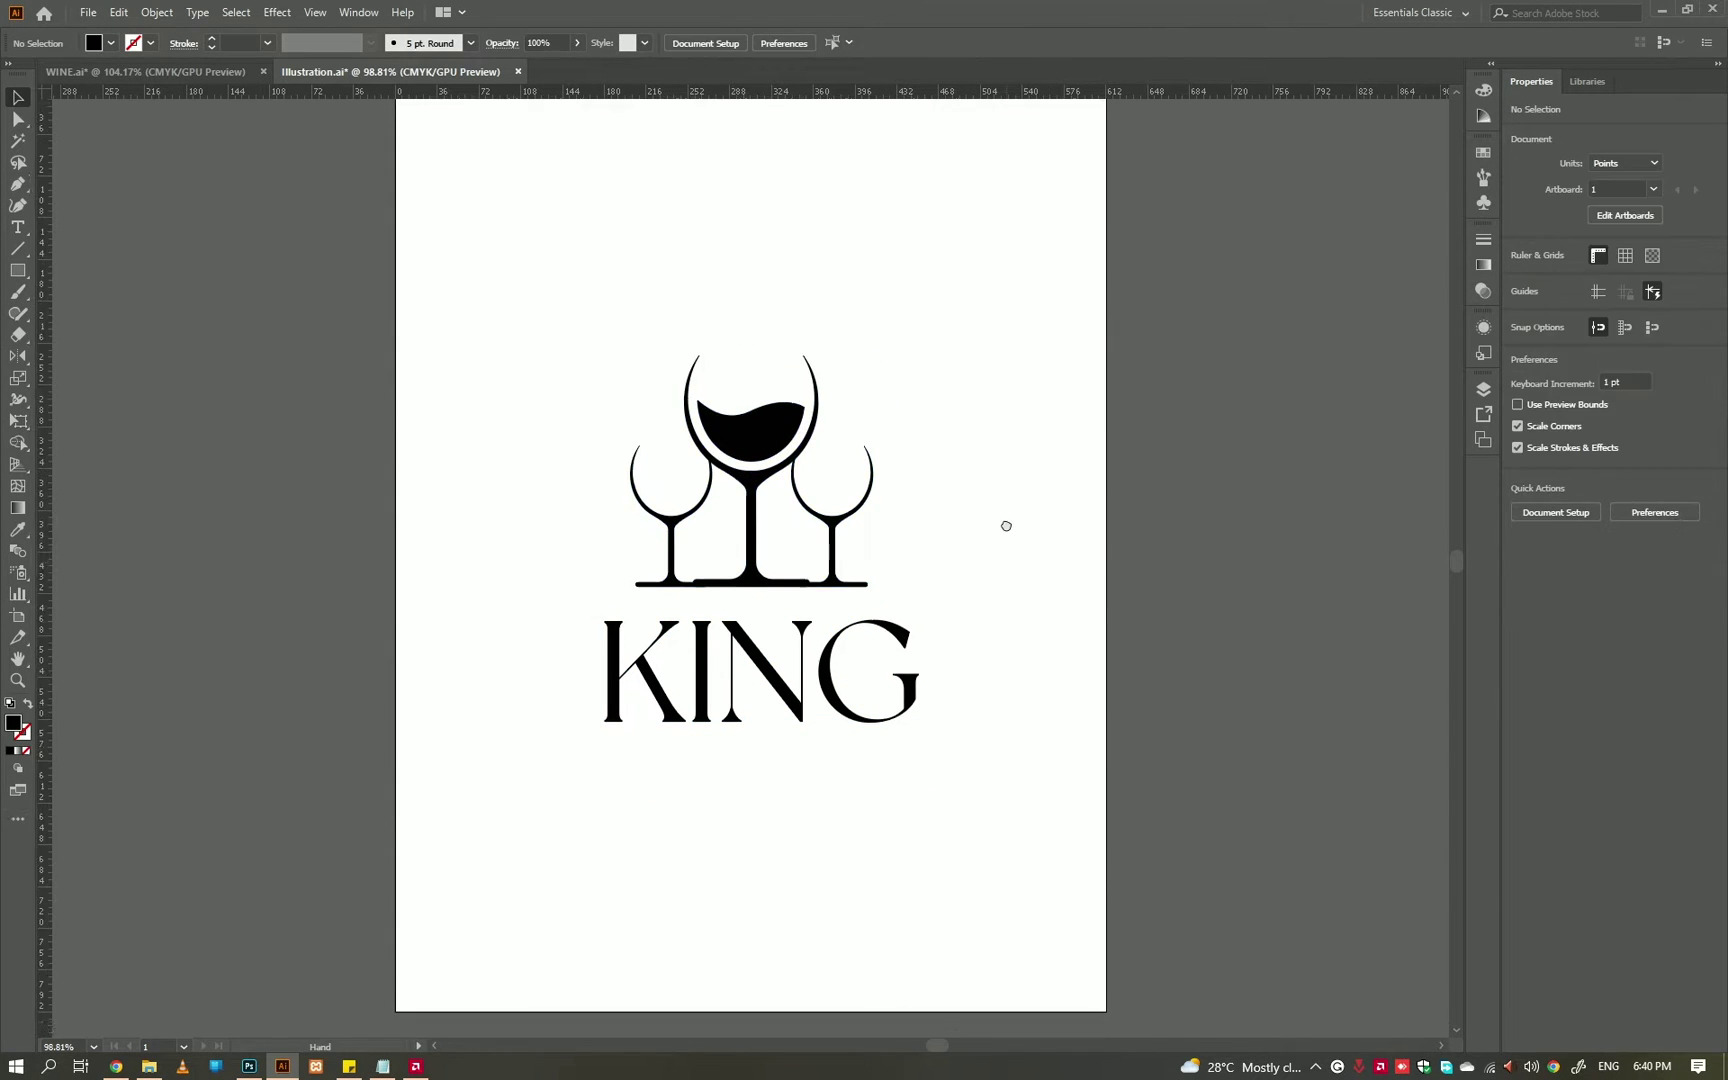
pyautogui.click(145, 71)
pyautogui.scroll(2, 1064, 212)
pyautogui.scroll(1, 1022, 258)
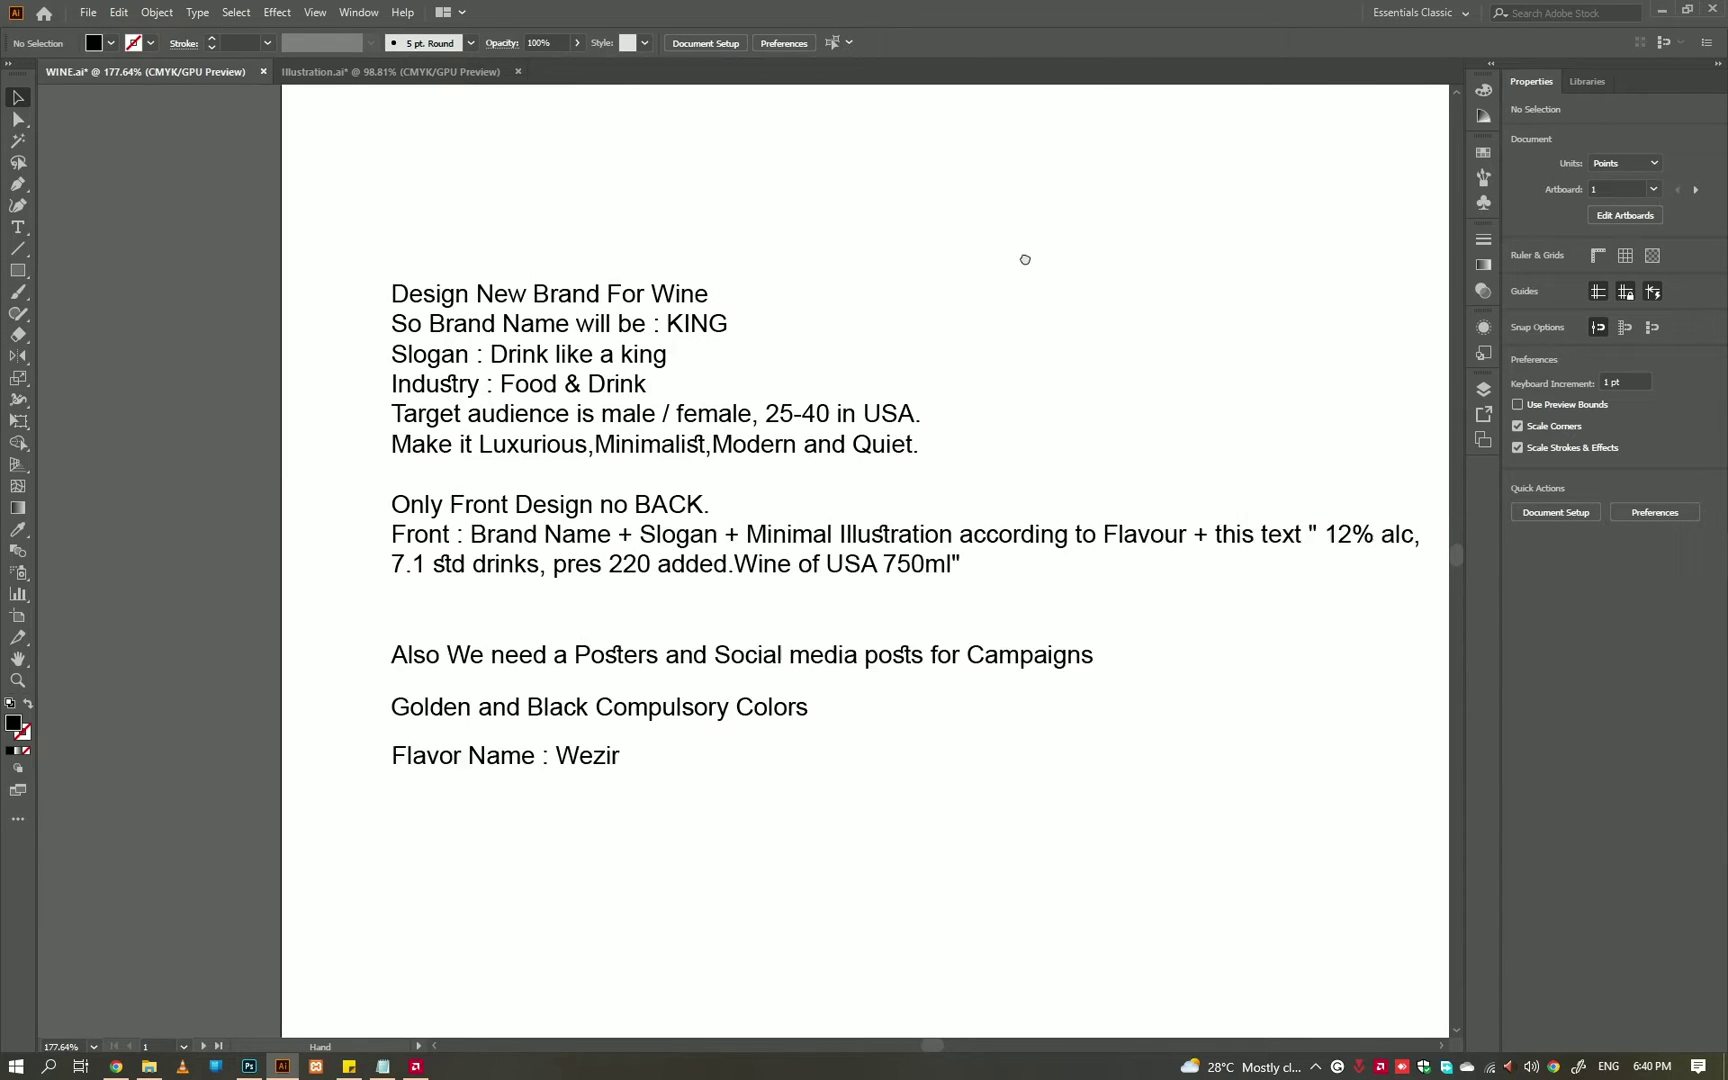
pyautogui.scroll(2, 980, 310)
pyautogui.press('t')
pyautogui.moveTo(939, 365); pyautogui.dragTo(832, 333)
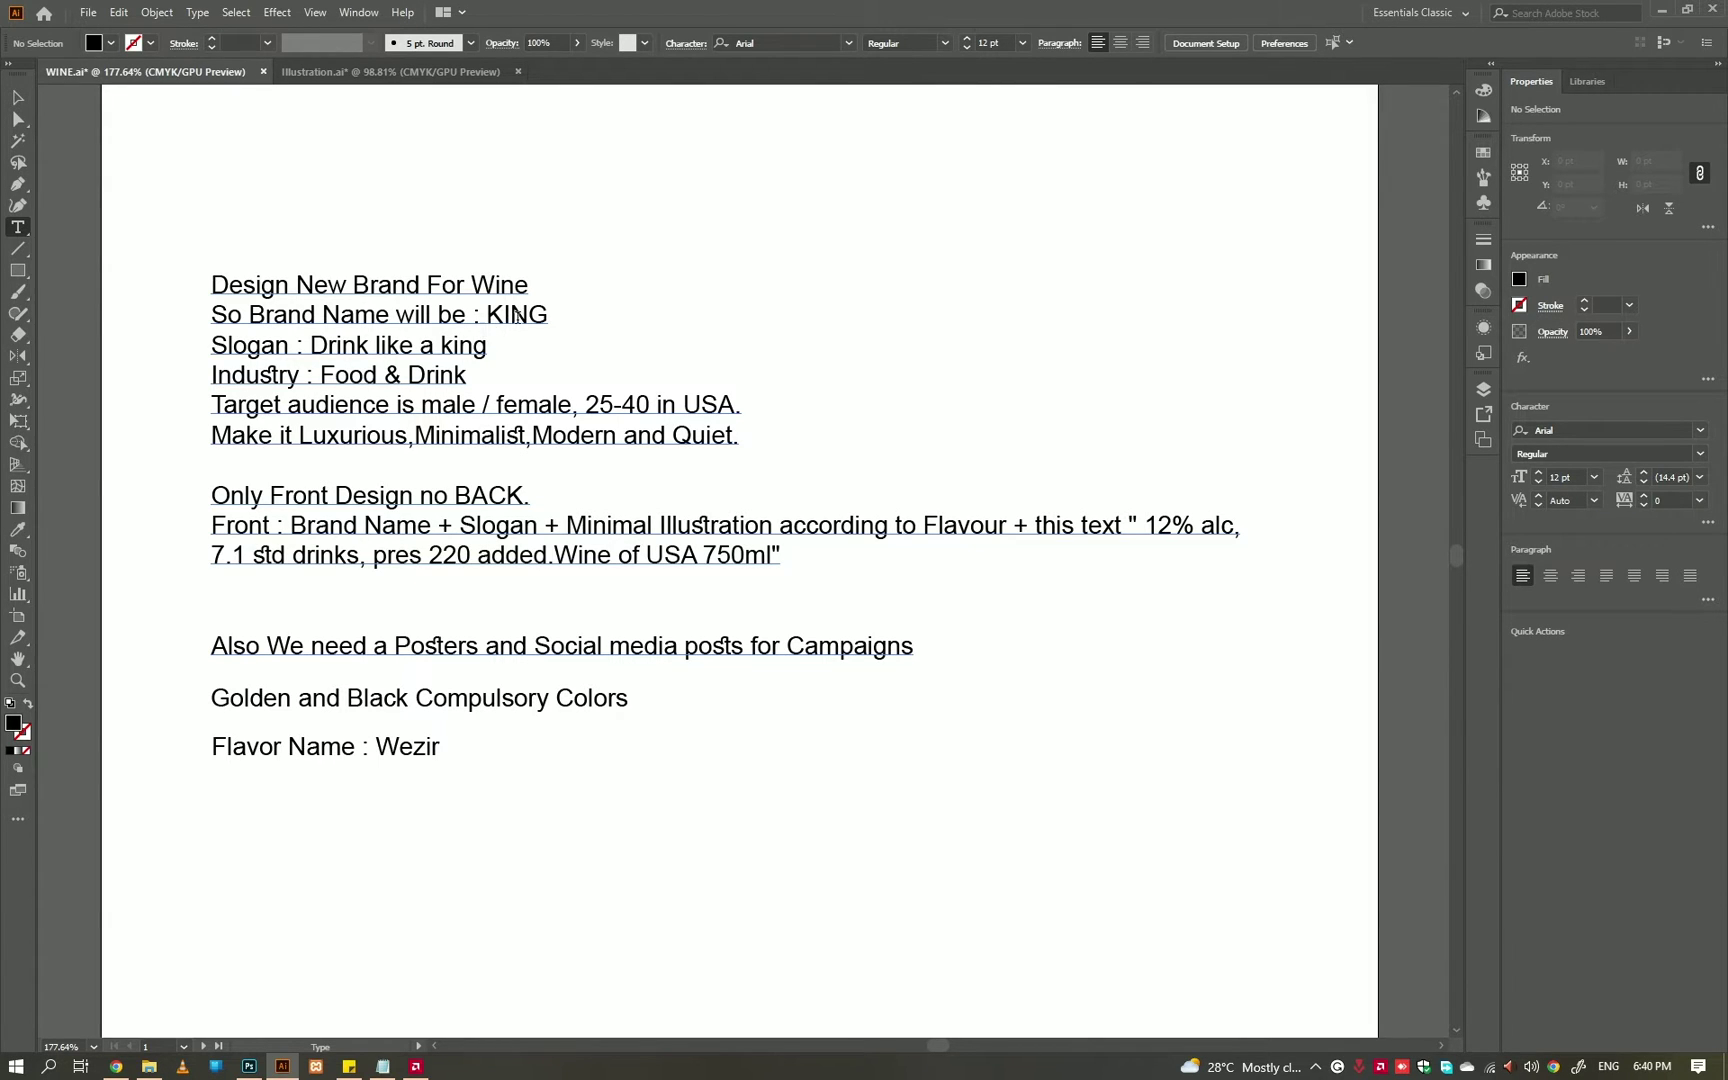
pyautogui.moveTo(312, 345); pyautogui.dragTo(487, 345)
# - Paste the 'Drink like a king' slogan and size it as small type below KING
pyautogui.hotkey('ctrl', 'Tab')
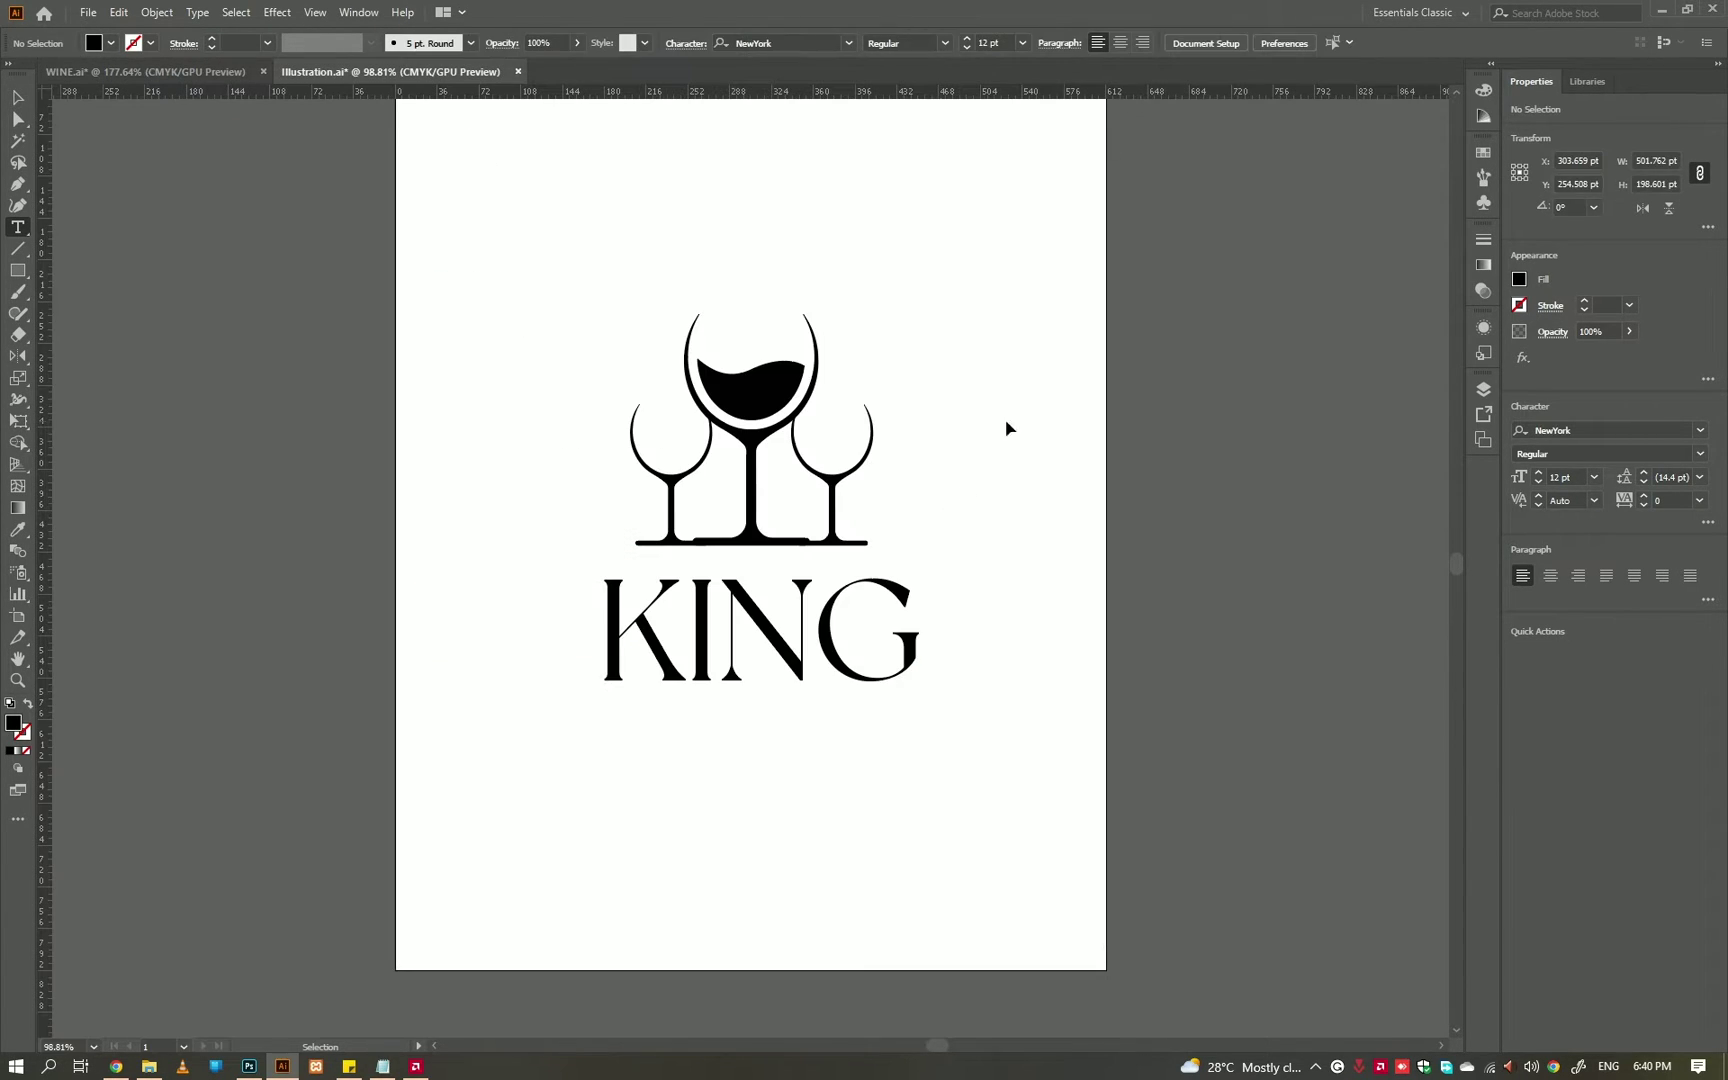
pyautogui.click(688, 800)
pyautogui.hotkey('ctrl', 'v')
pyautogui.press('Escape')
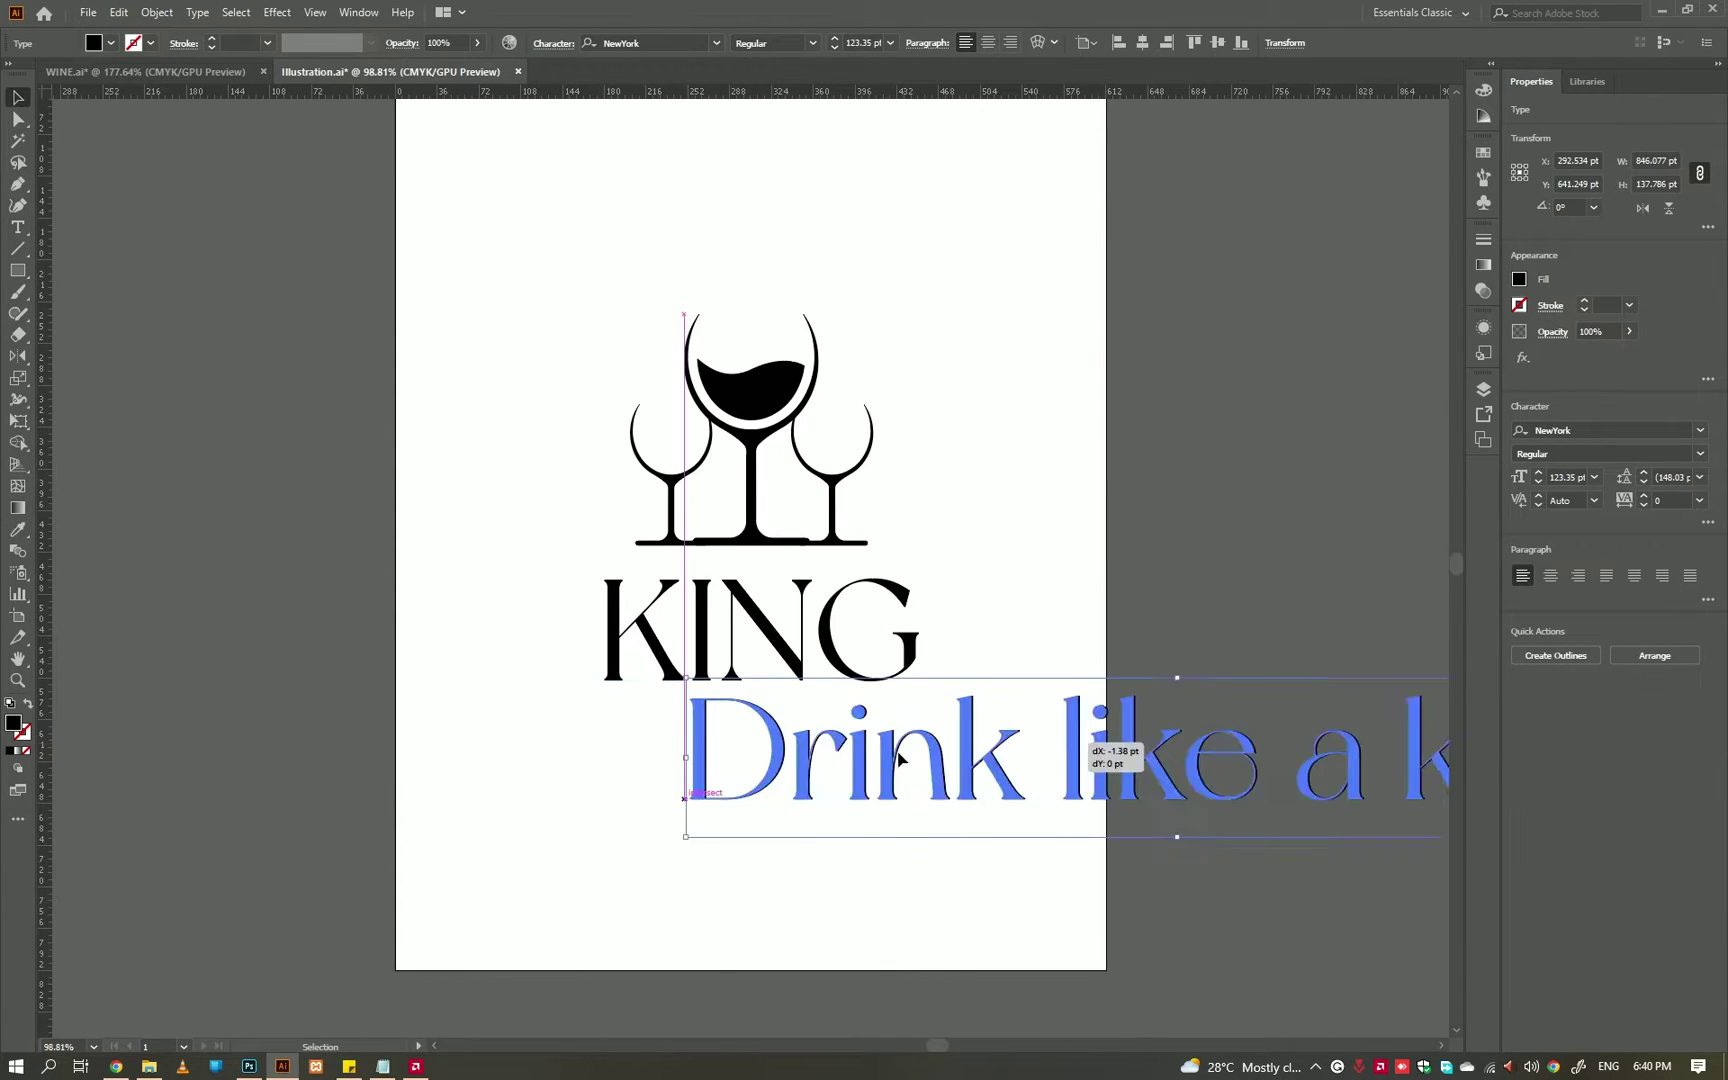
pyautogui.moveTo(915, 760); pyautogui.dragTo(743, 784)
pyautogui.moveTo(1005, 775); pyautogui.dragTo(983, 771)
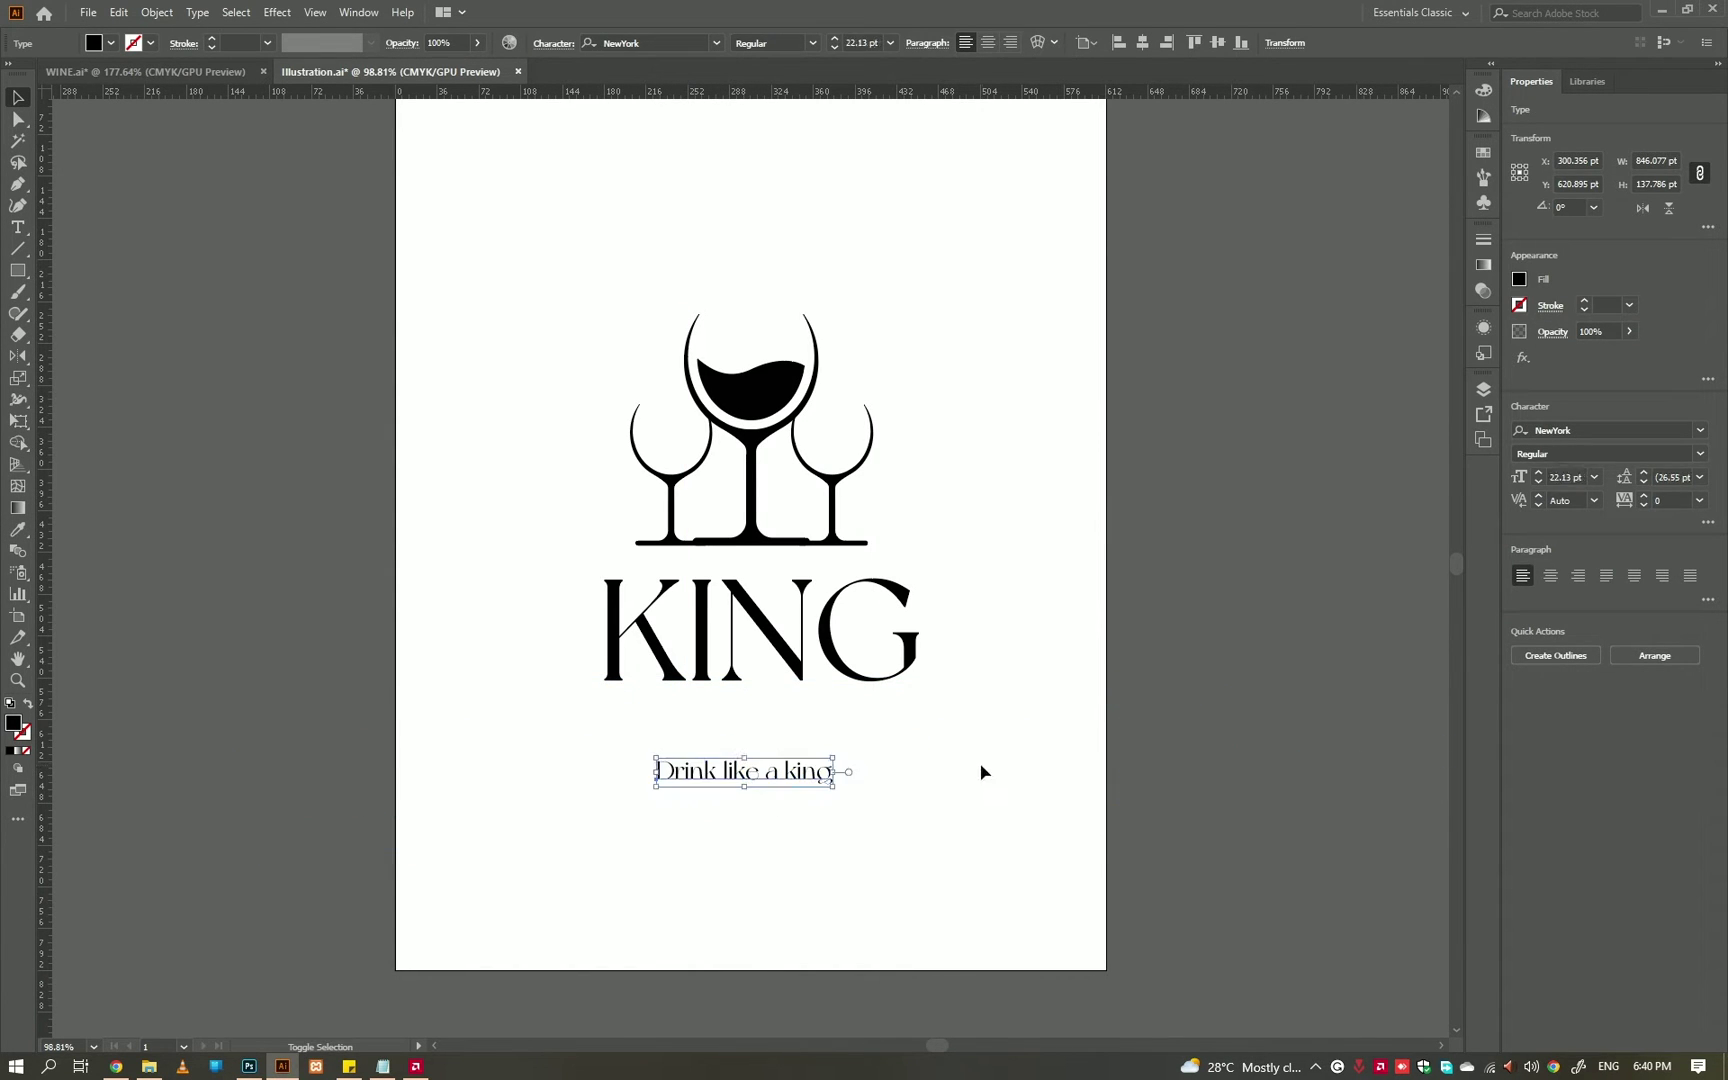
pyautogui.moveTo(800, 770); pyautogui.dragTo(800, 745)
pyautogui.click(1543, 478)
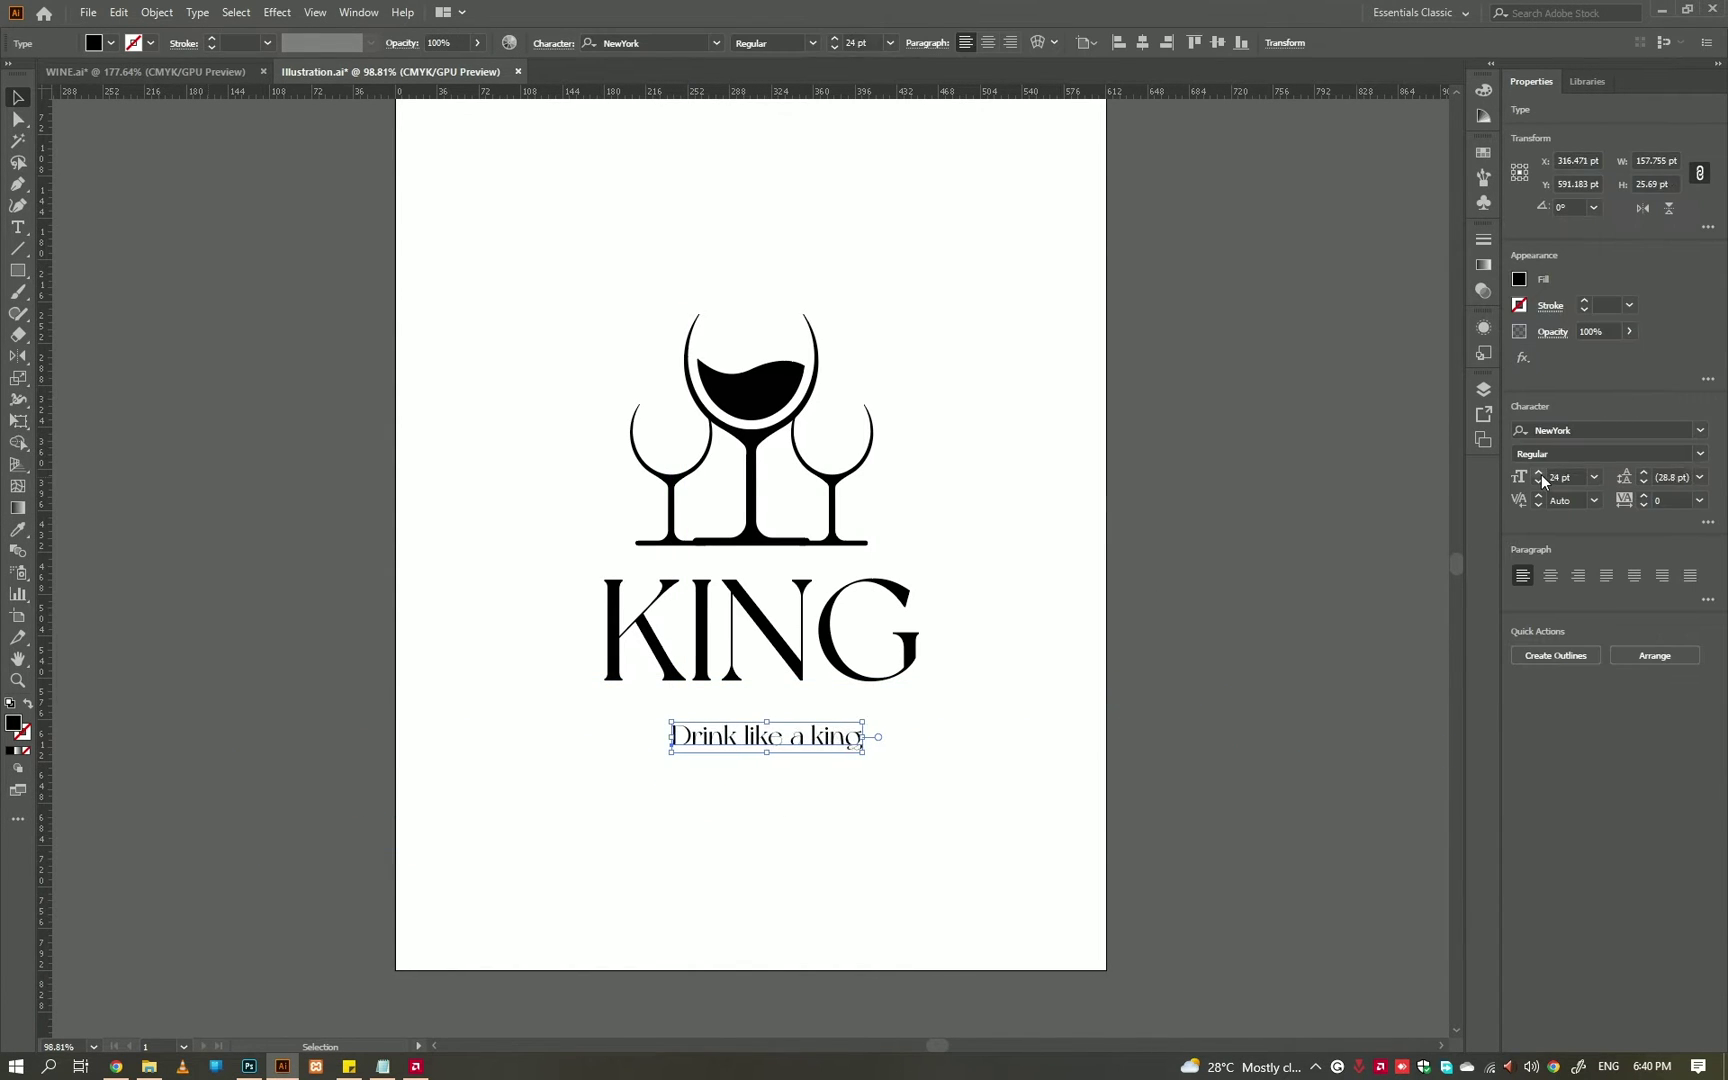
pyautogui.click(818, 814)
# - Centre the slogan horizontally with the glasses and KING, then move it under KING
pyautogui.click(760, 737)
pyautogui.keyDown('shift'); pyautogui.click(748, 480); pyautogui.keyUp('shift')
pyautogui.click(1581, 433)
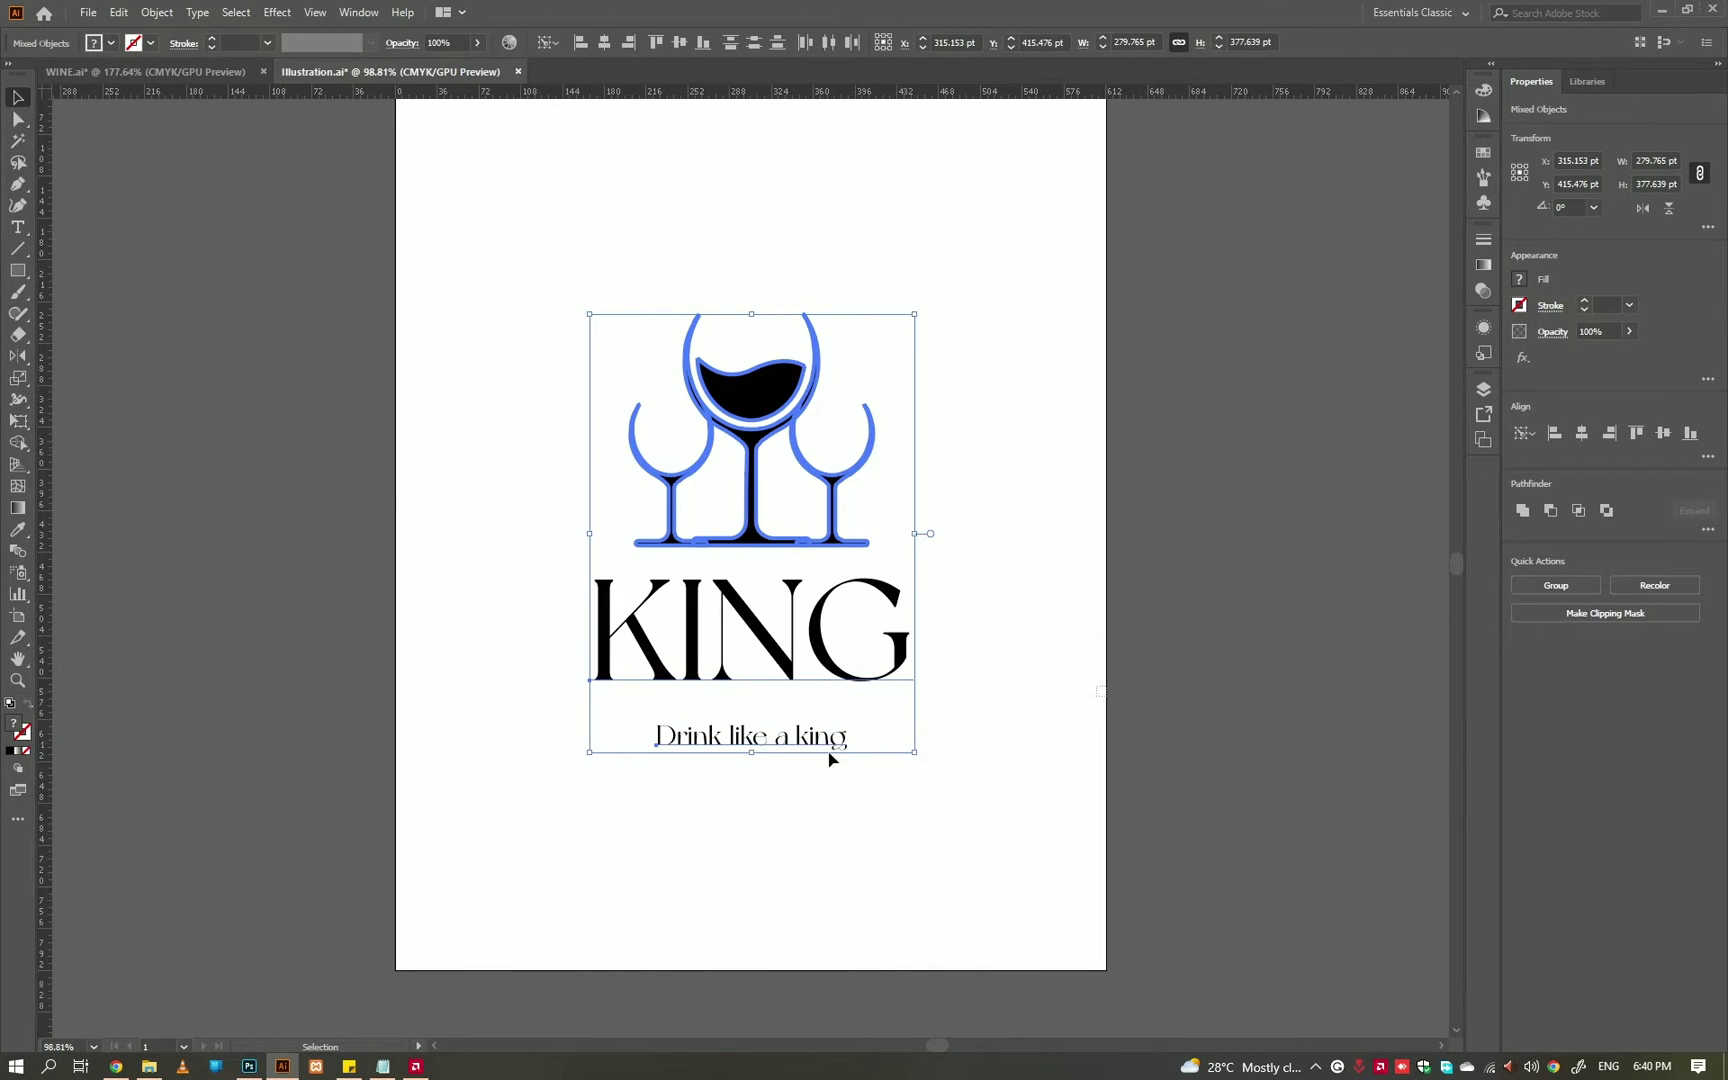
pyautogui.click(829, 760)
pyautogui.moveTo(790, 738); pyautogui.dragTo(911, 716)
pyautogui.scroll(2, 884, 573)
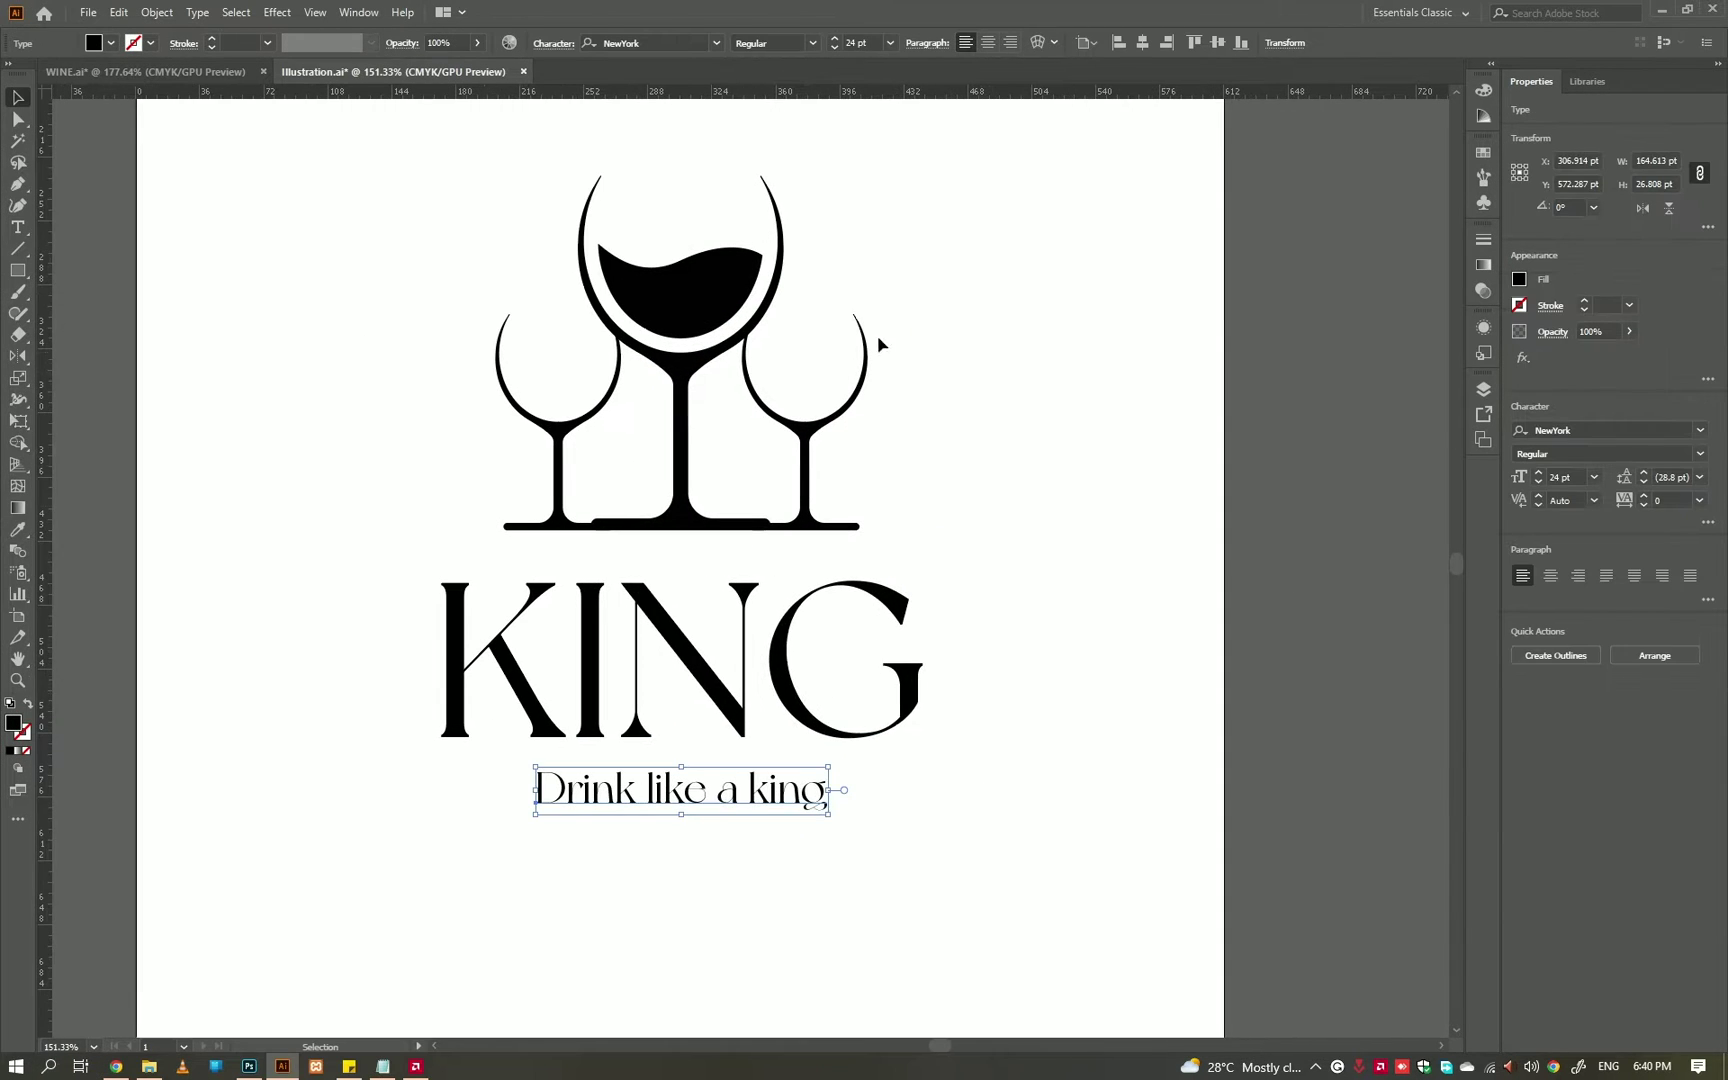
# - Convert KING to outlines and stretch the slogan wider to match it
pyautogui.click(780, 600)
pyautogui.rightClick(772, 562)
pyautogui.click(879, 684)
pyautogui.moveTo(1097, 742); pyautogui.dragTo(733, 366)
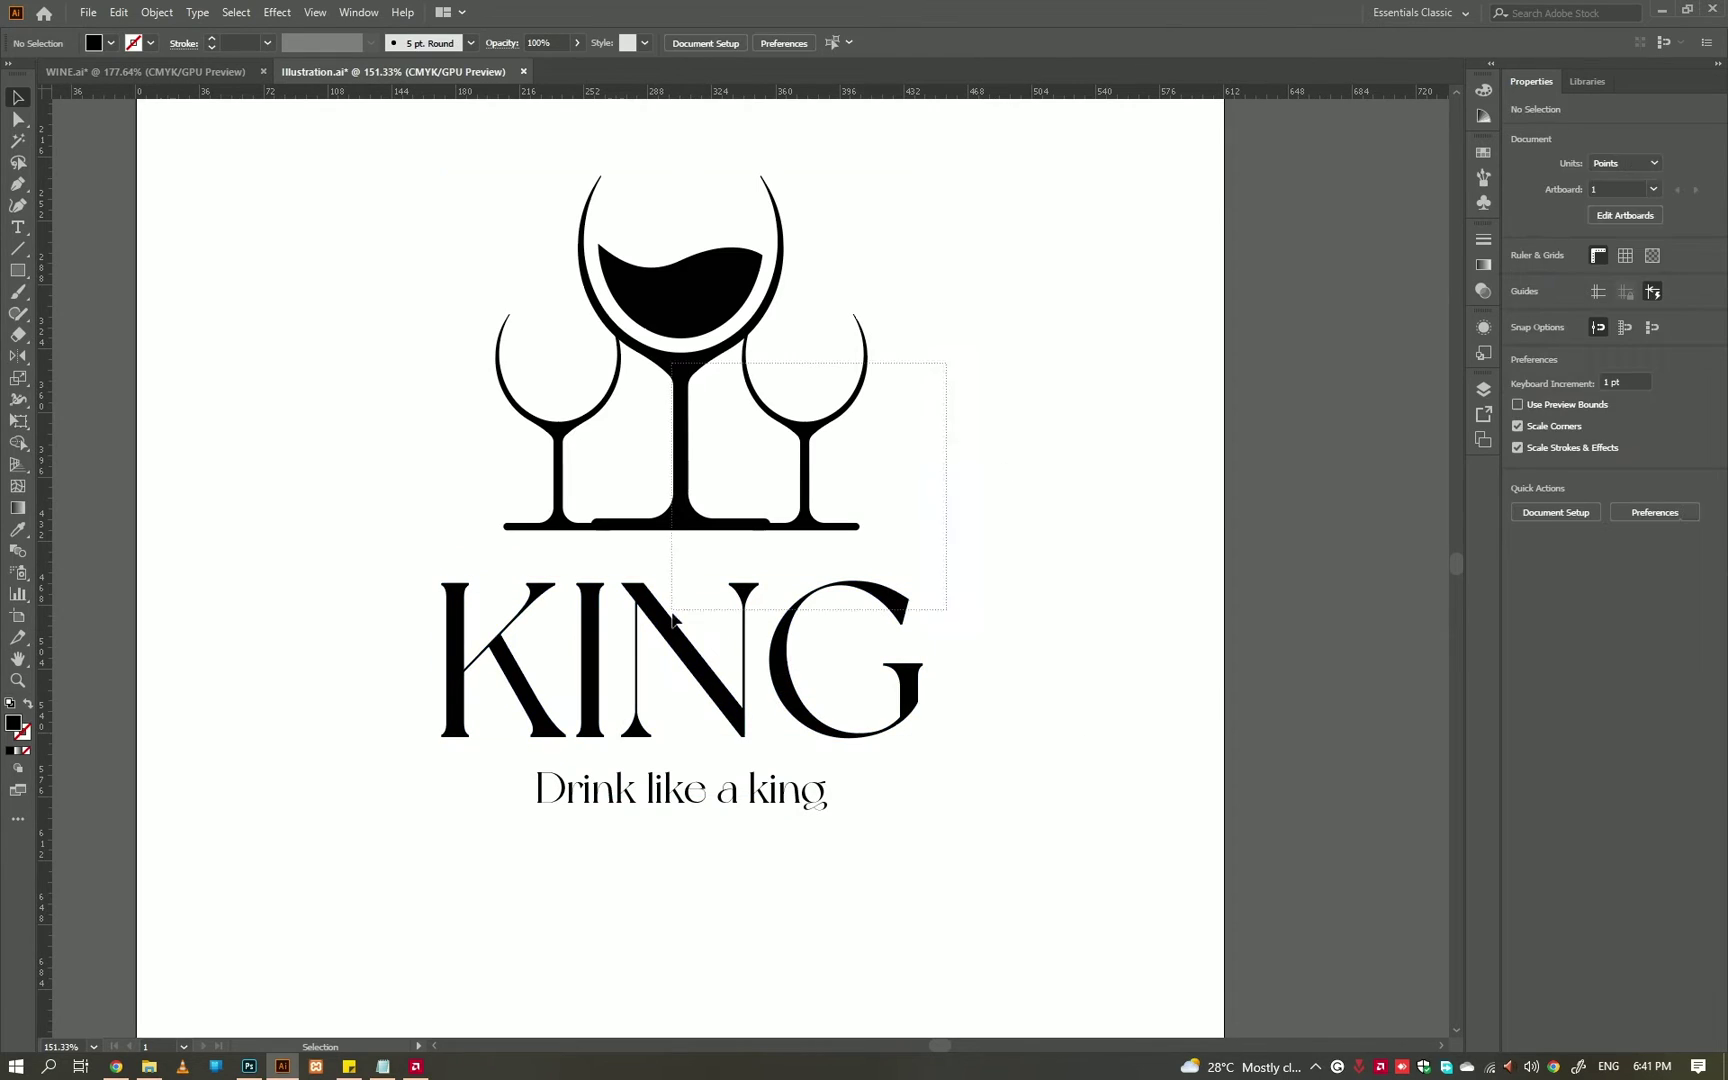
pyautogui.click(1145, 418)
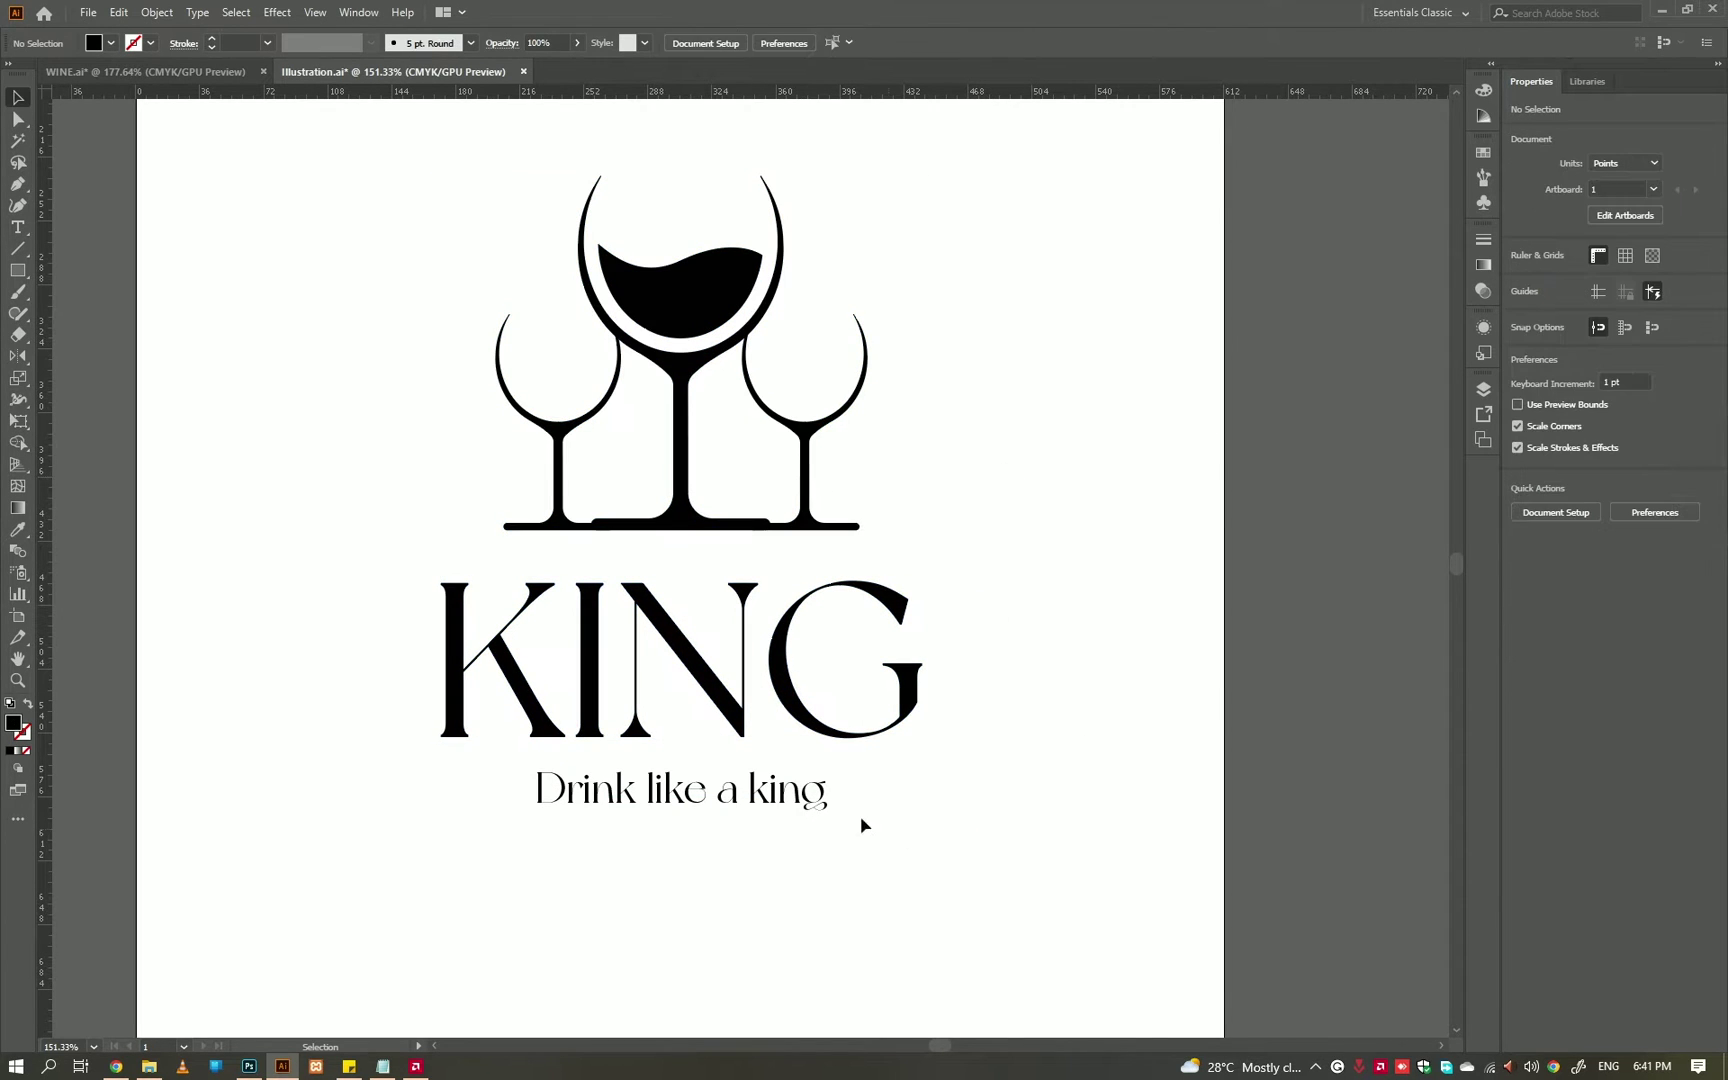
pyautogui.click(802, 798)
pyautogui.moveTo(829, 790)
pyautogui.mouseDown()
pyautogui.moveTo(856, 790)
pyautogui.moveTo(795, 556)
pyautogui.moveTo(868, 548)
pyautogui.moveTo(855, 801)
pyautogui.mouseUp()
# - Nudge the KING and slogan group up two steps
pyautogui.hotkey('ctrl', '0')
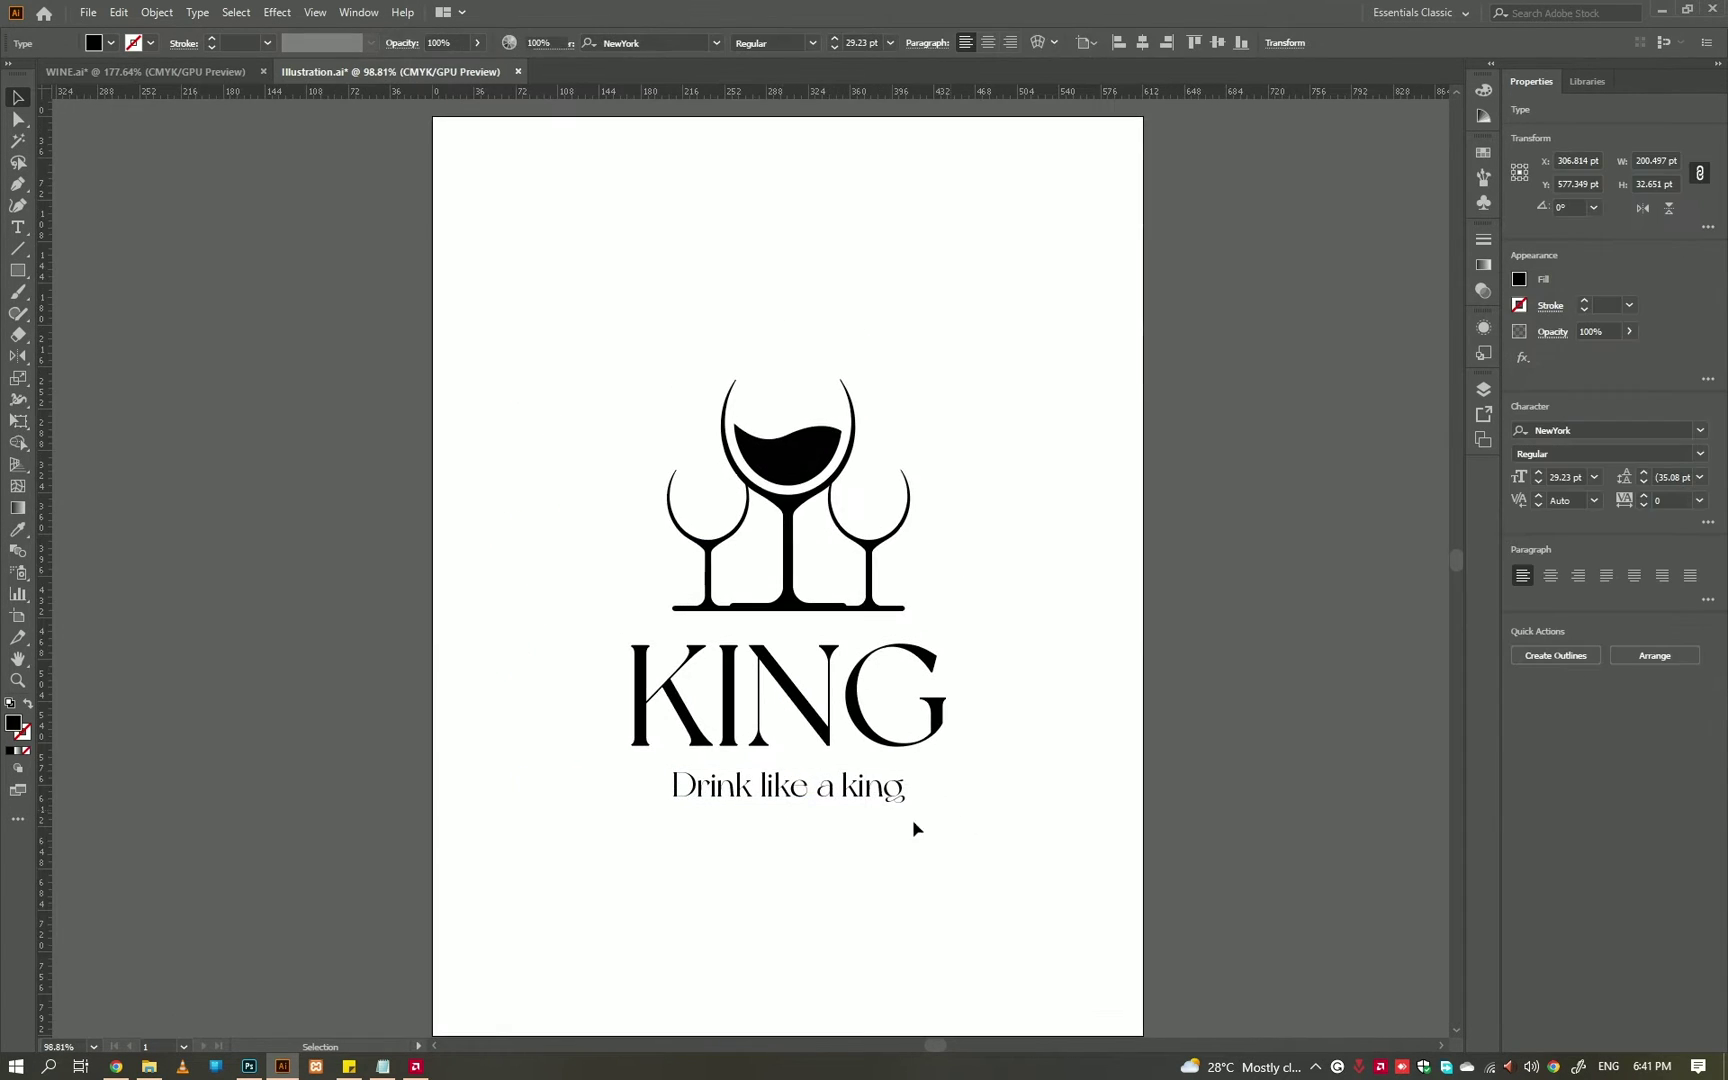
pyautogui.click(933, 828)
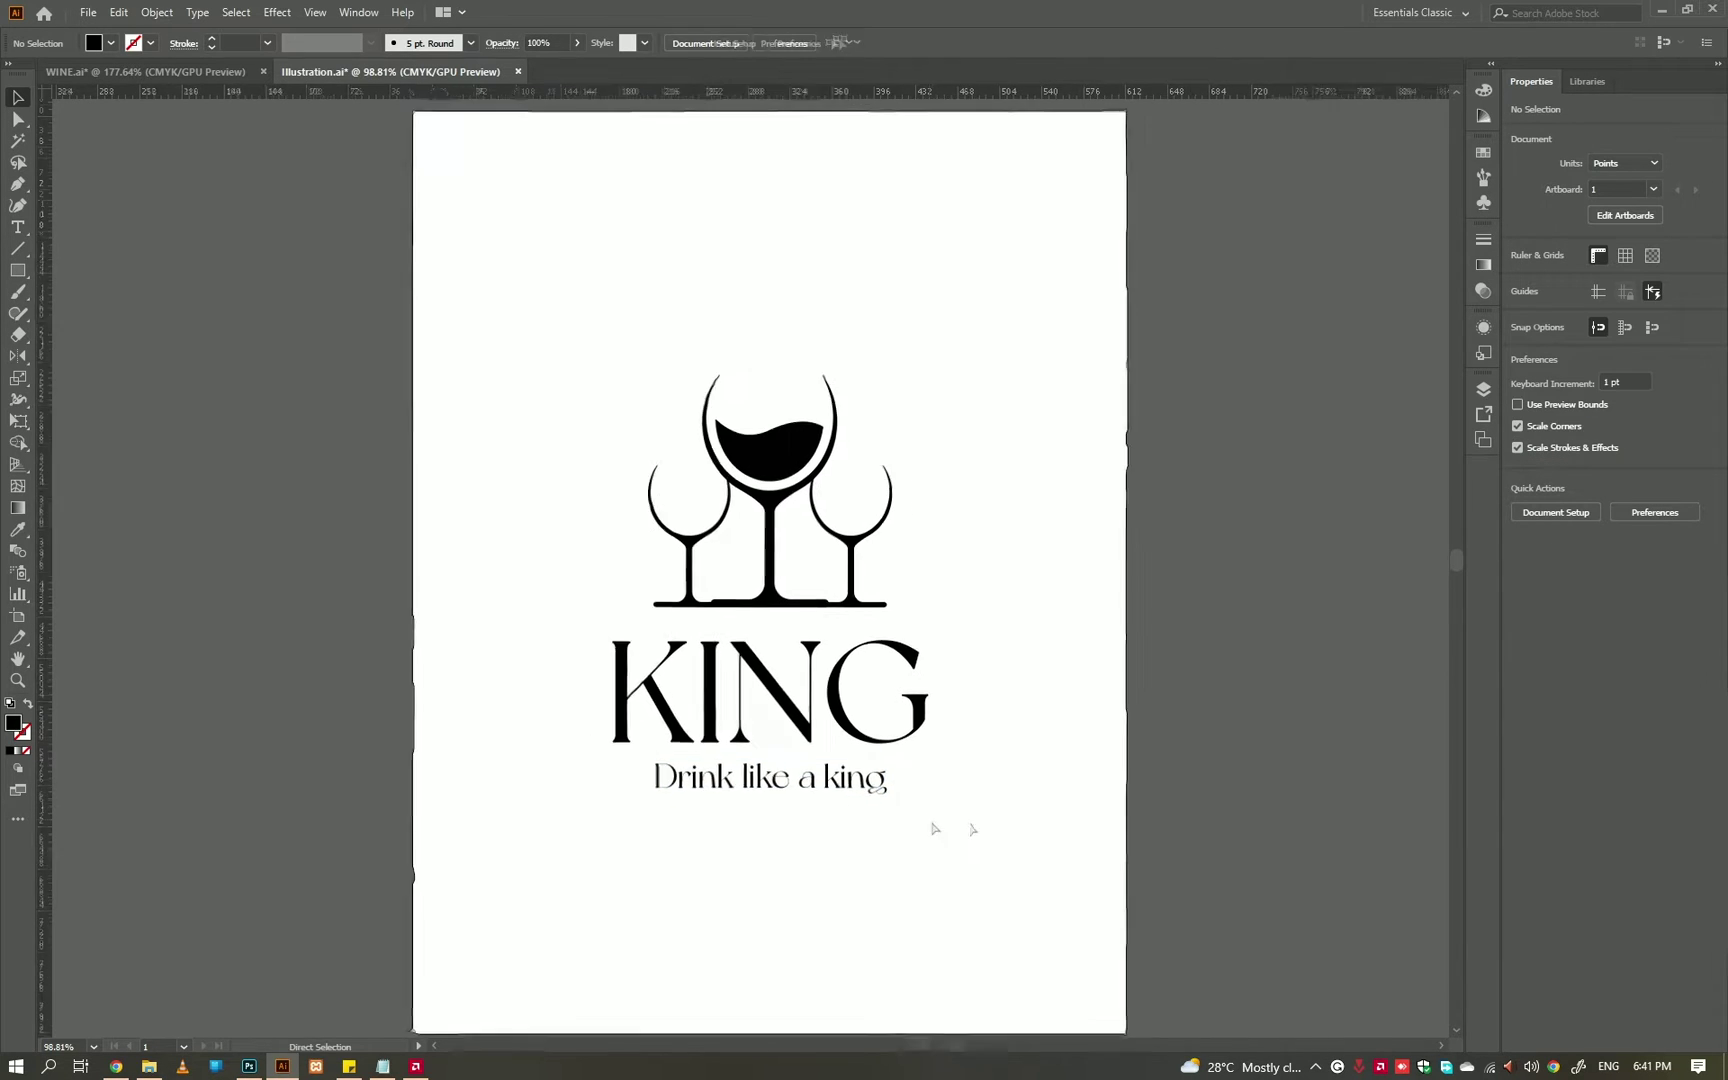
pyautogui.scroll(4, 885, 580)
pyautogui.click(835, 718)
pyautogui.press('Up')
pyautogui.press('Up')
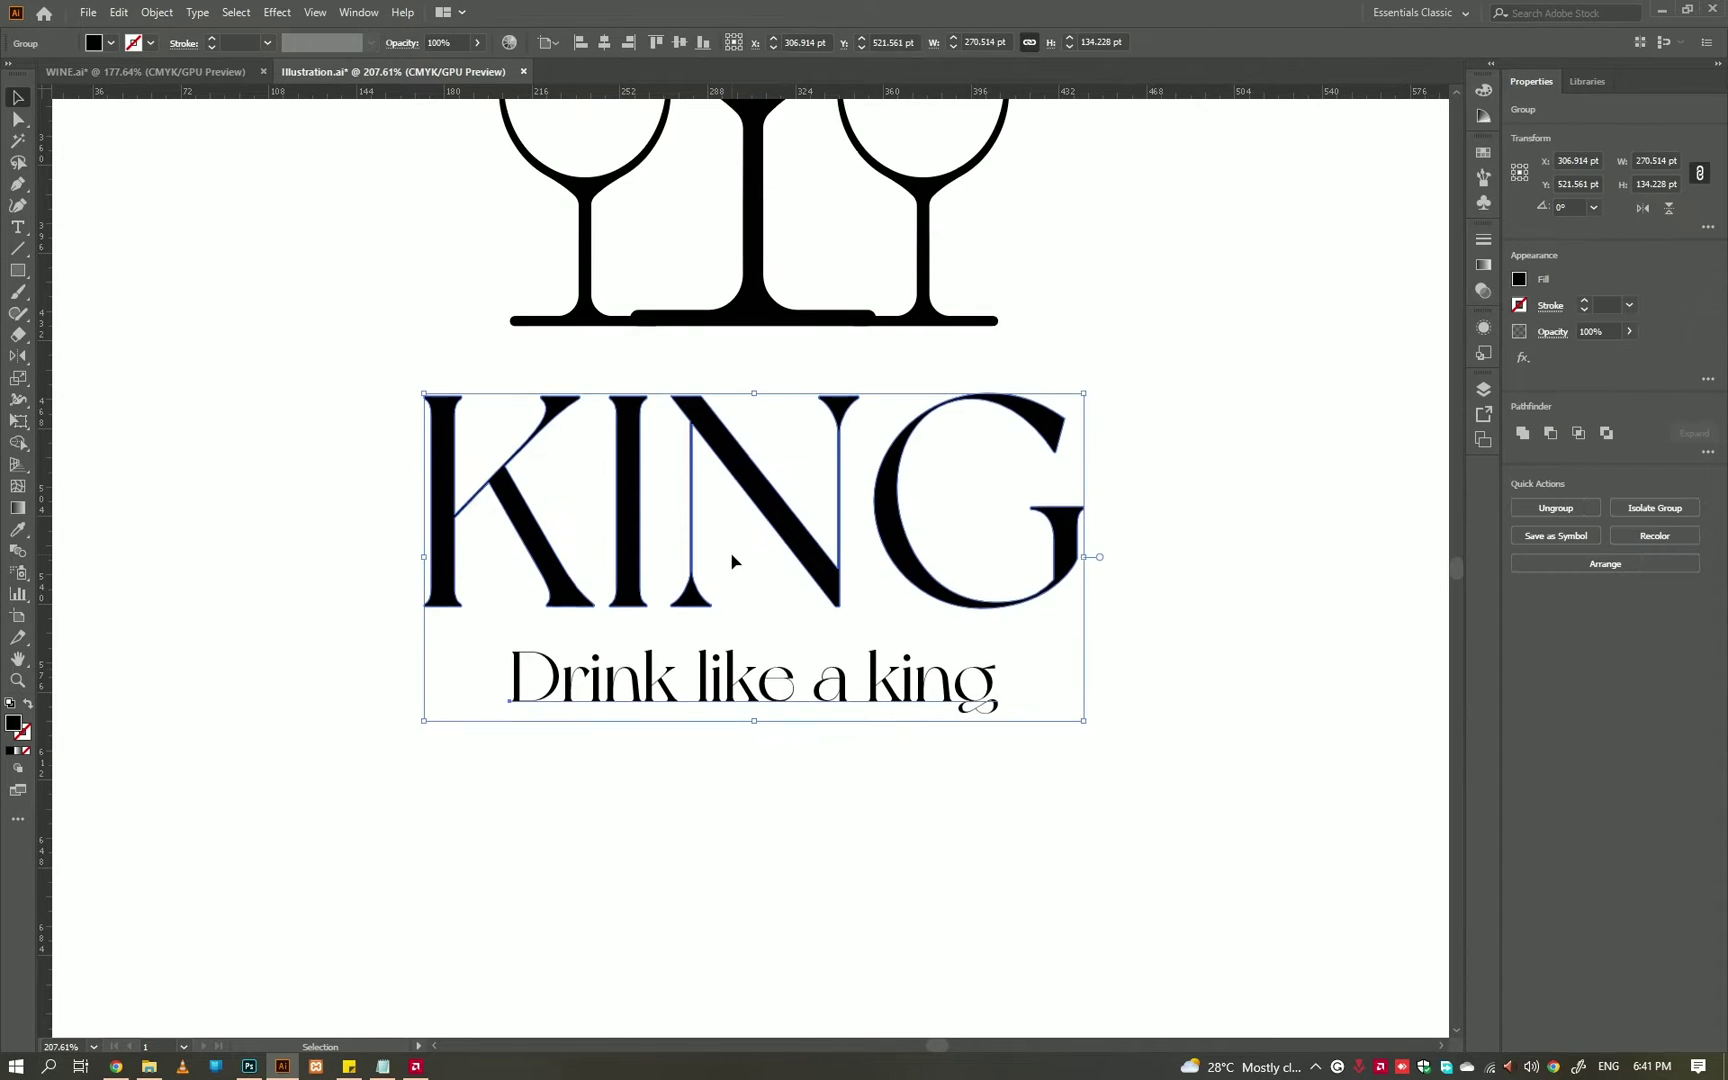
pyautogui.press('Up')
pyautogui.press('Up')
pyautogui.press('Up')
pyautogui.press('Up')
pyautogui.hotkey('ctrl', '-')
pyautogui.hotkey('ctrl', '-')
pyautogui.hotkey('ctrl', '-')
pyautogui.click(1013, 446)
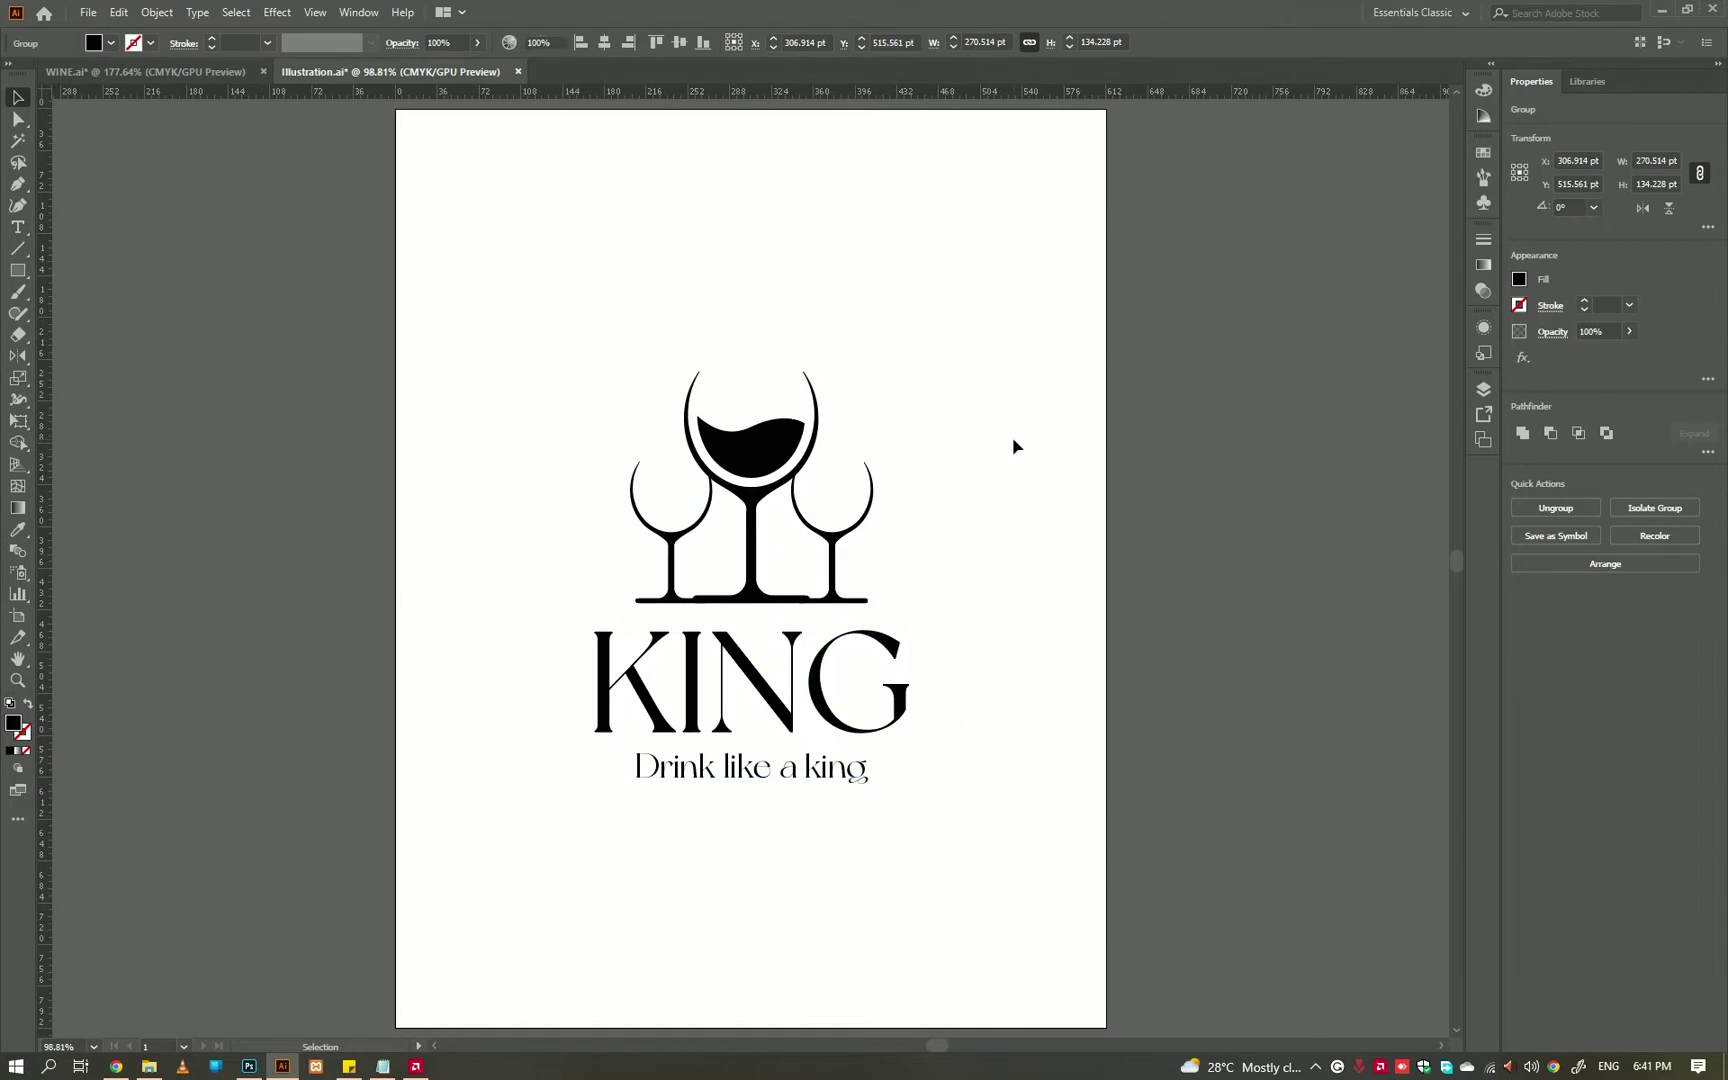
# - Select the glasses, title and slogan together and nudge the whole logo upward
pyautogui.moveTo(912, 872); pyautogui.dragTo(559, 771)
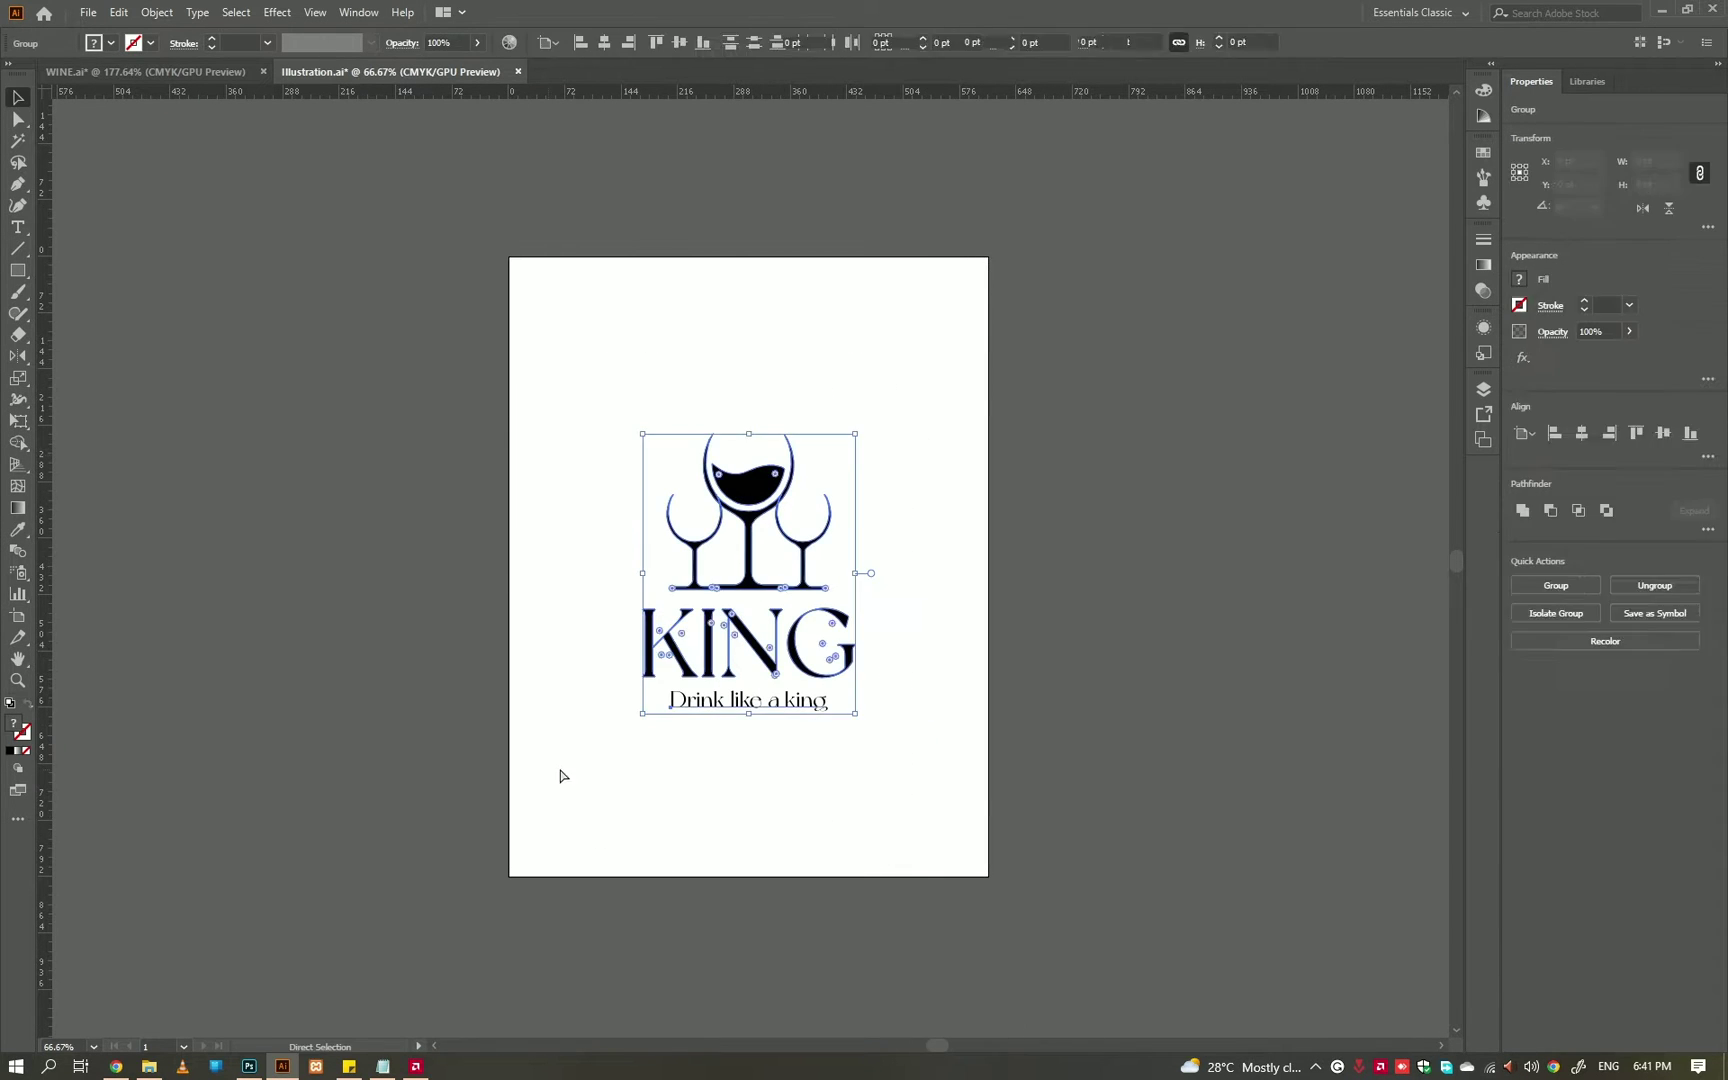
pyautogui.click(798, 680)
pyautogui.scroll(2, 798, 680)
pyautogui.moveTo(964, 340); pyautogui.dragTo(757, 795)
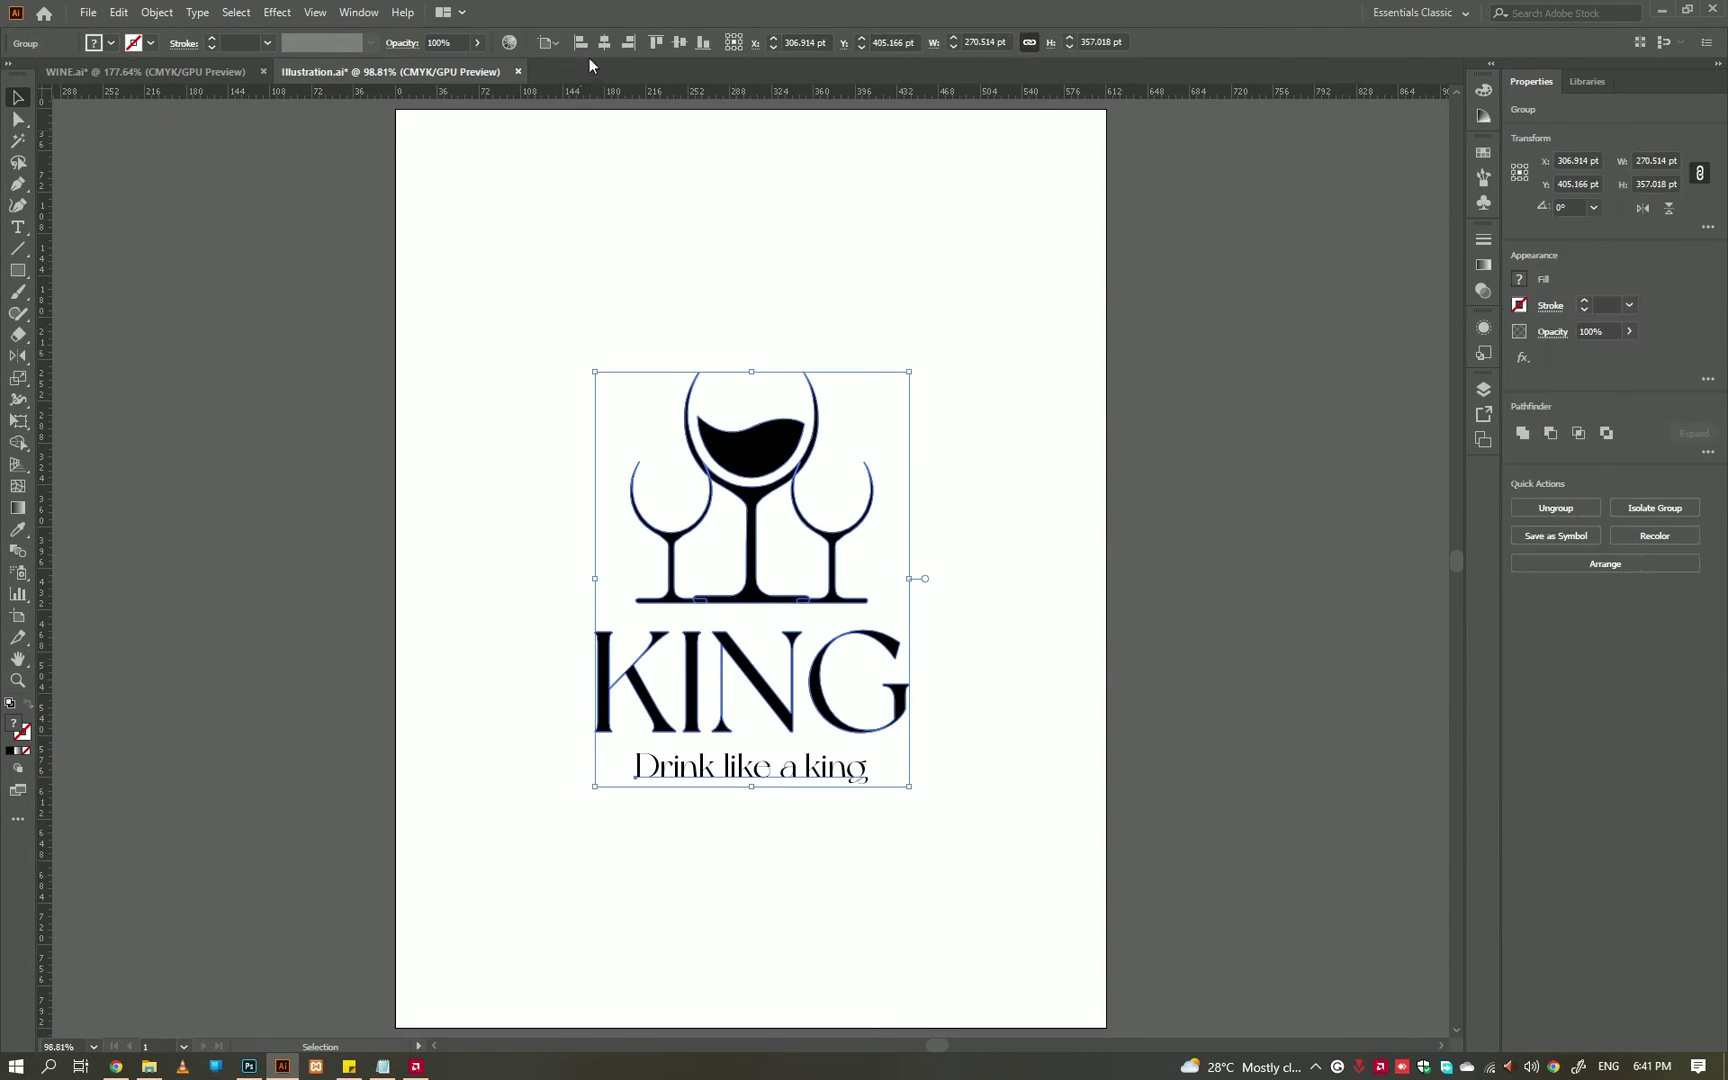
pyautogui.hotkey('shift', 'Up')
pyautogui.click(905, 492)
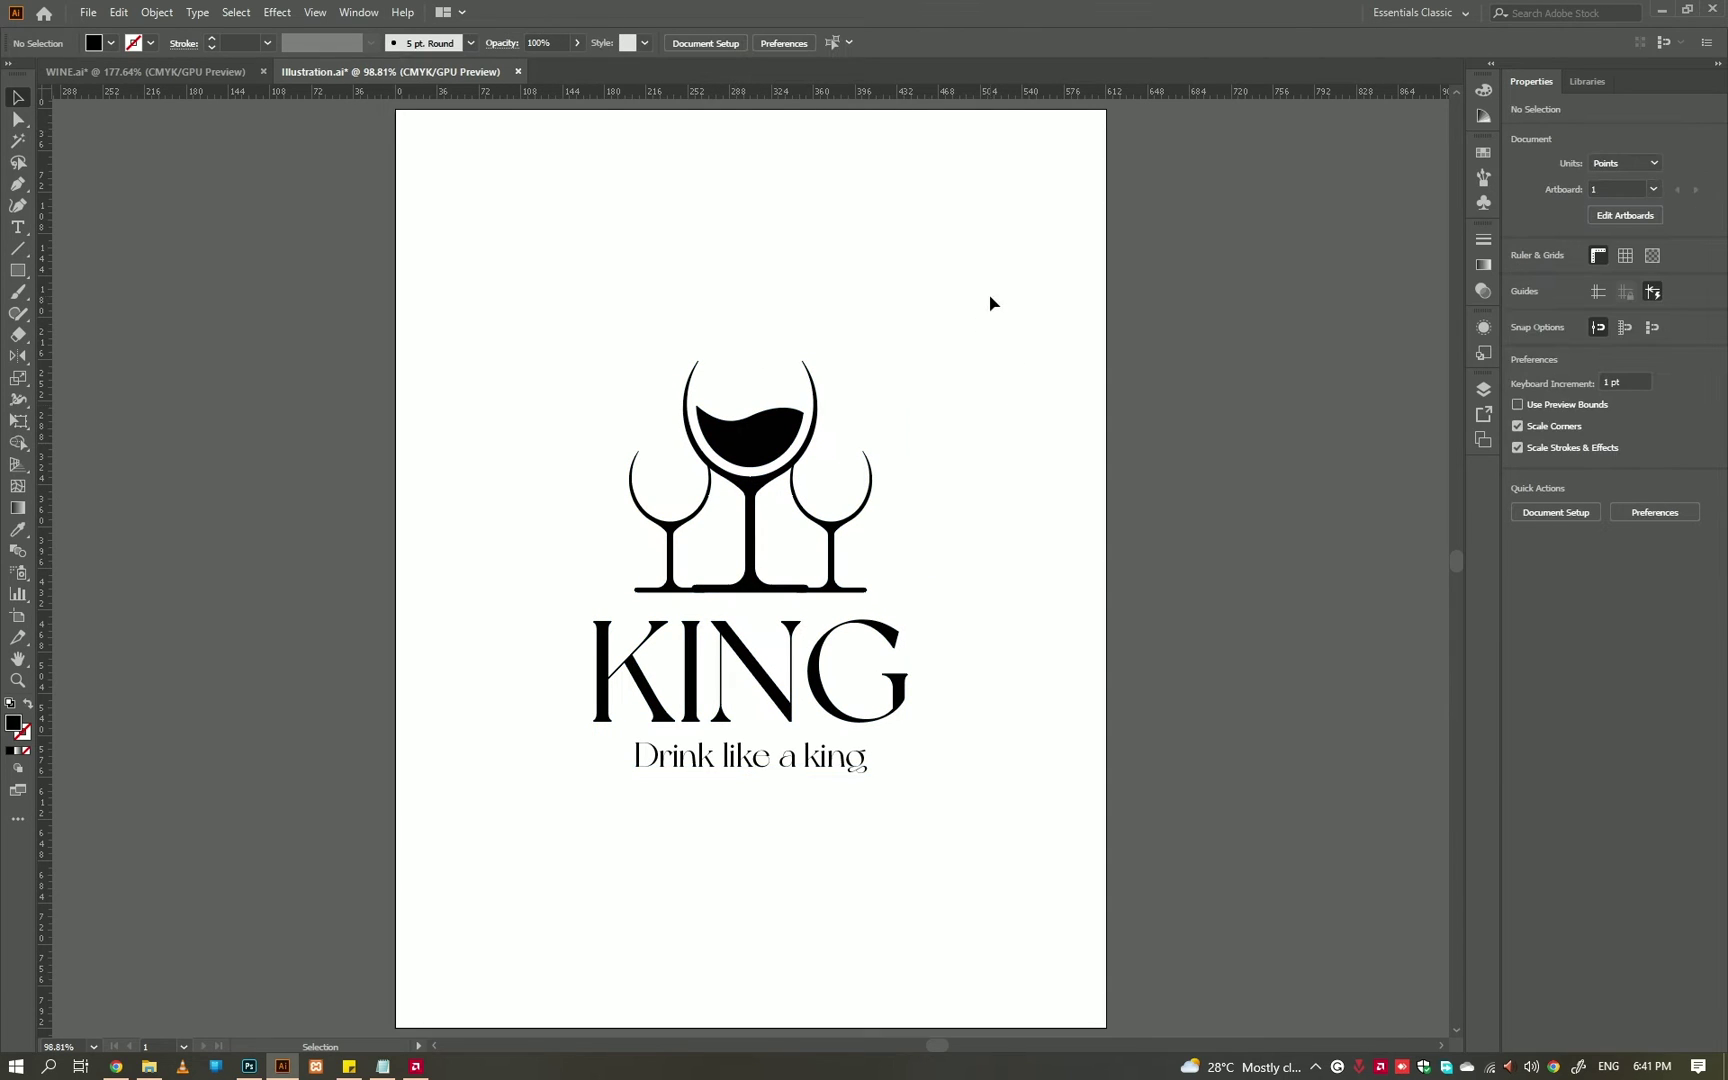
pyautogui.scroll(1, 680, 510)
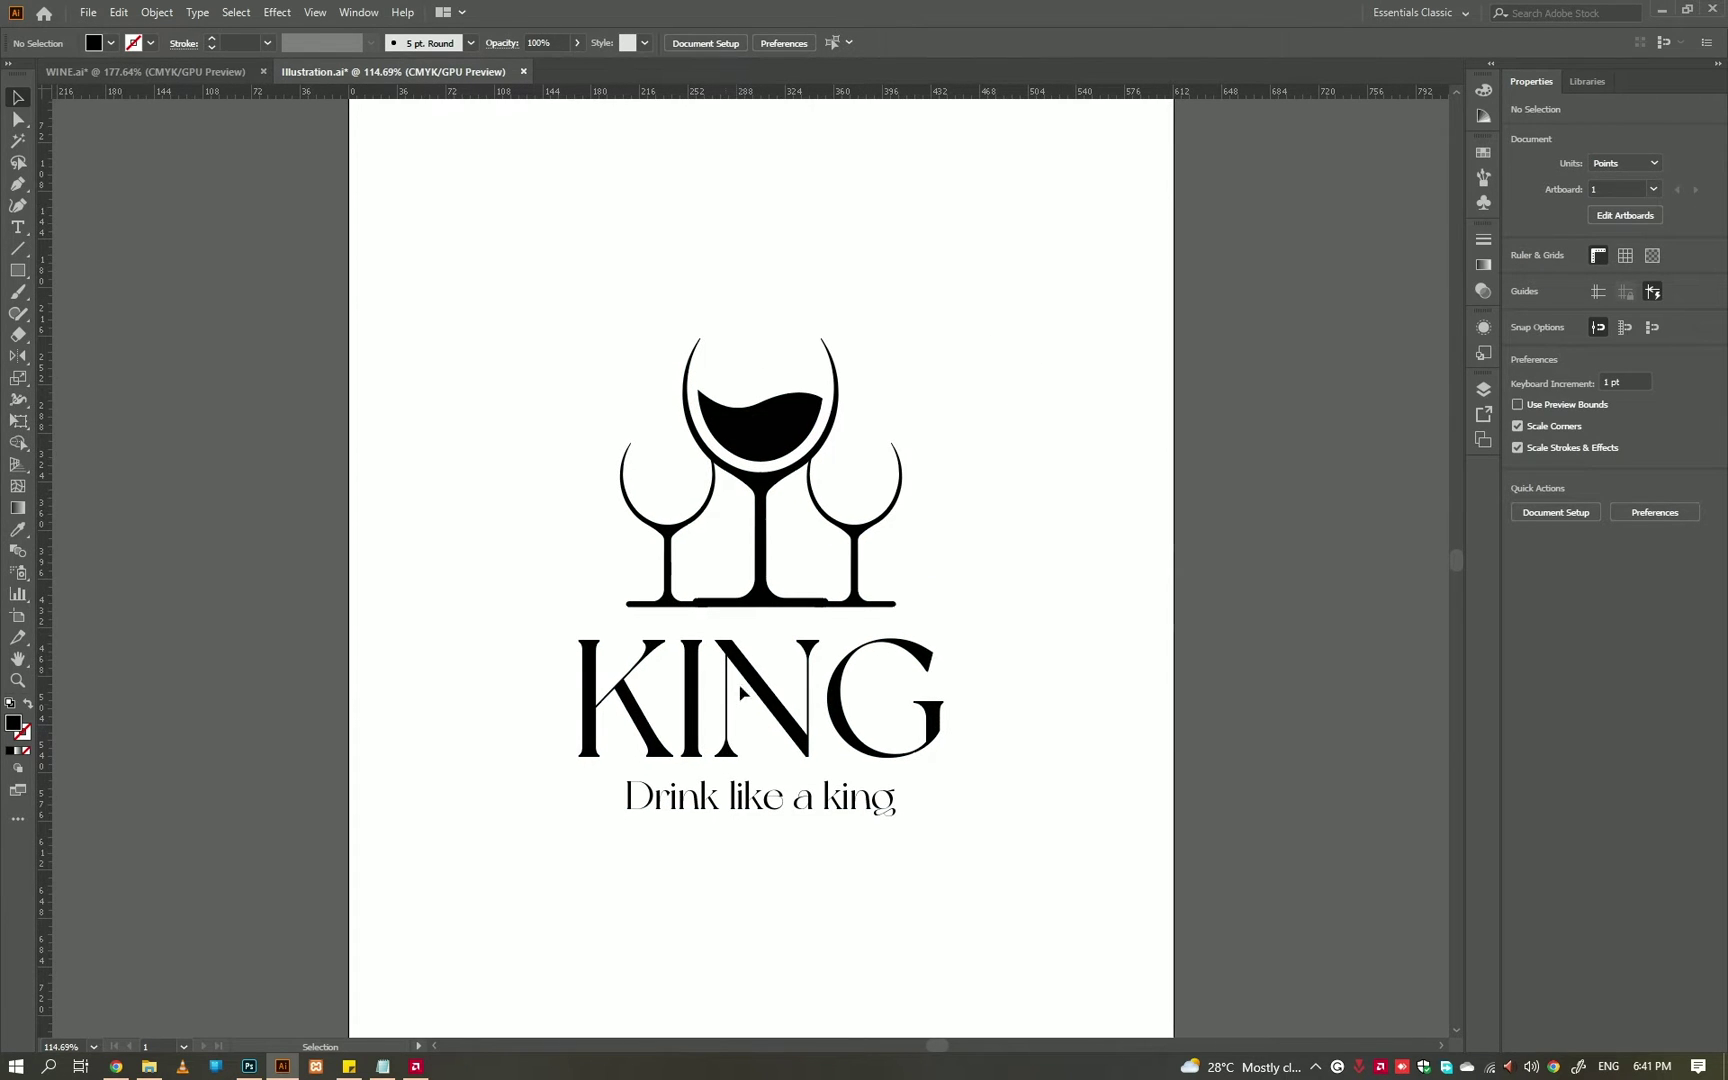
# - Search the web for 'black and golden color pallet'
pyautogui.hotkey('alt', 'Tab')
pyautogui.click(645, 46)
pyautogui.write('b')
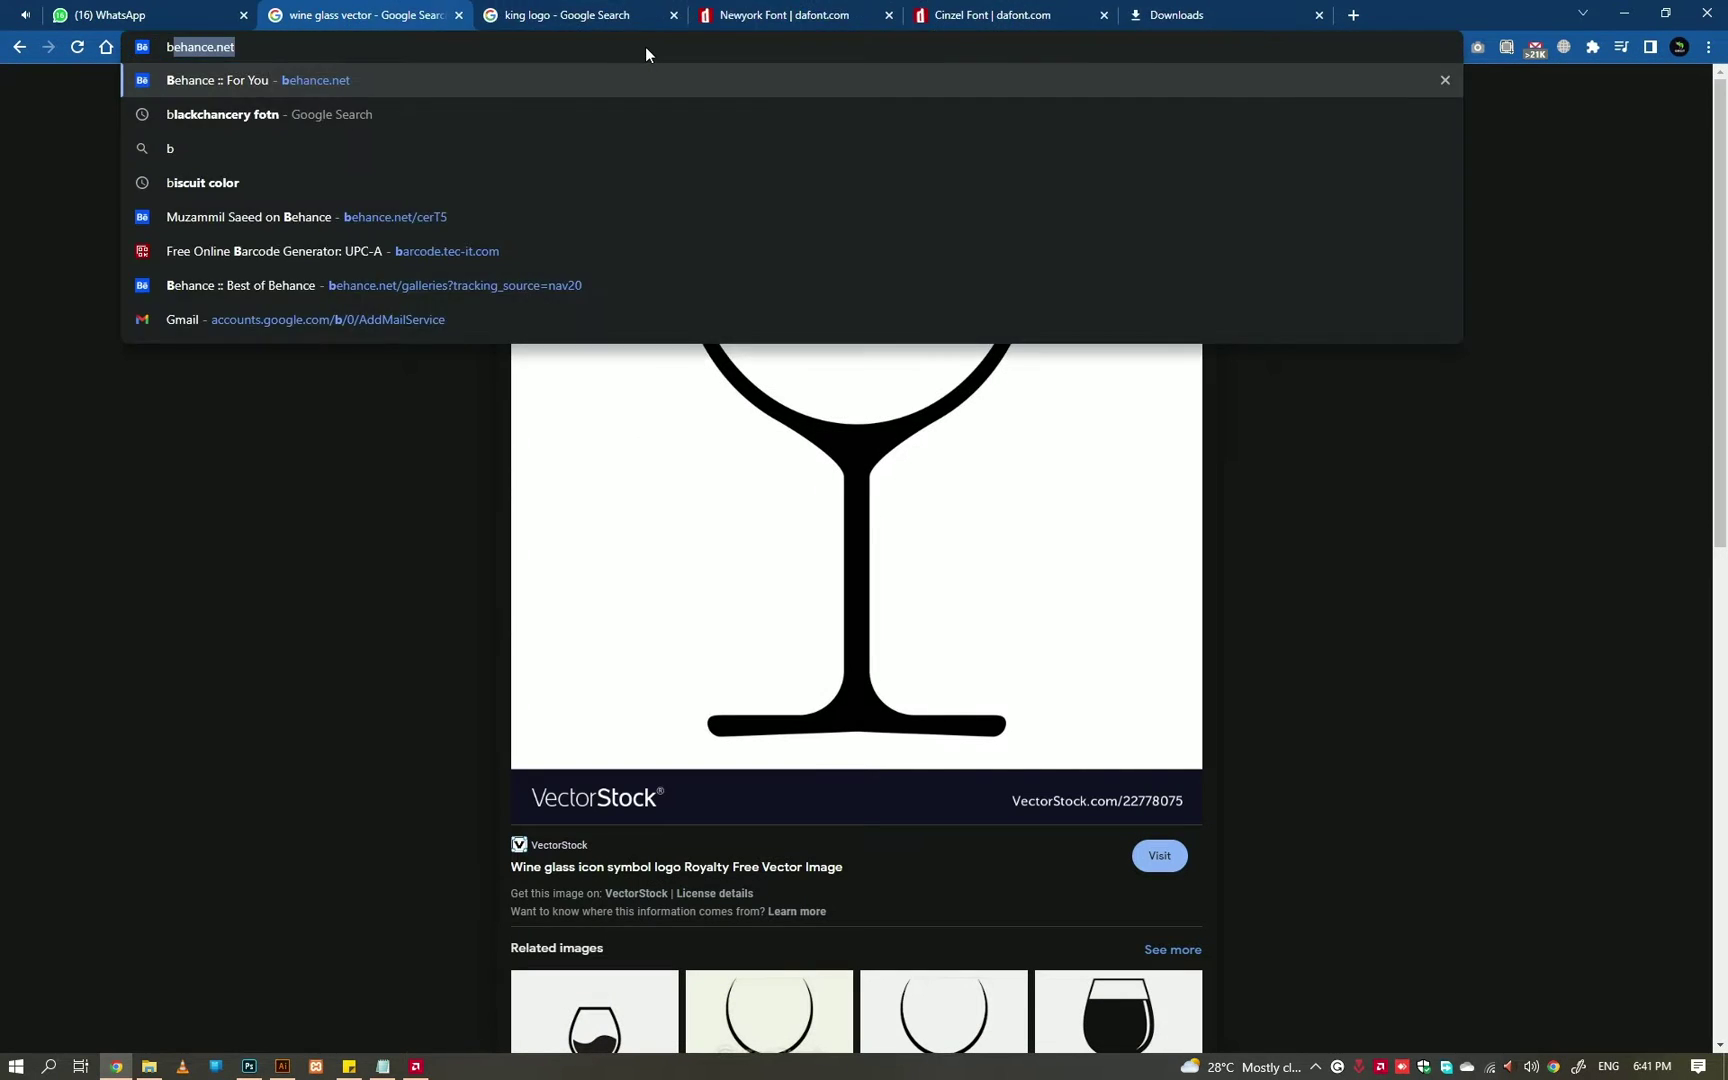
pyautogui.write('lack and golden ')
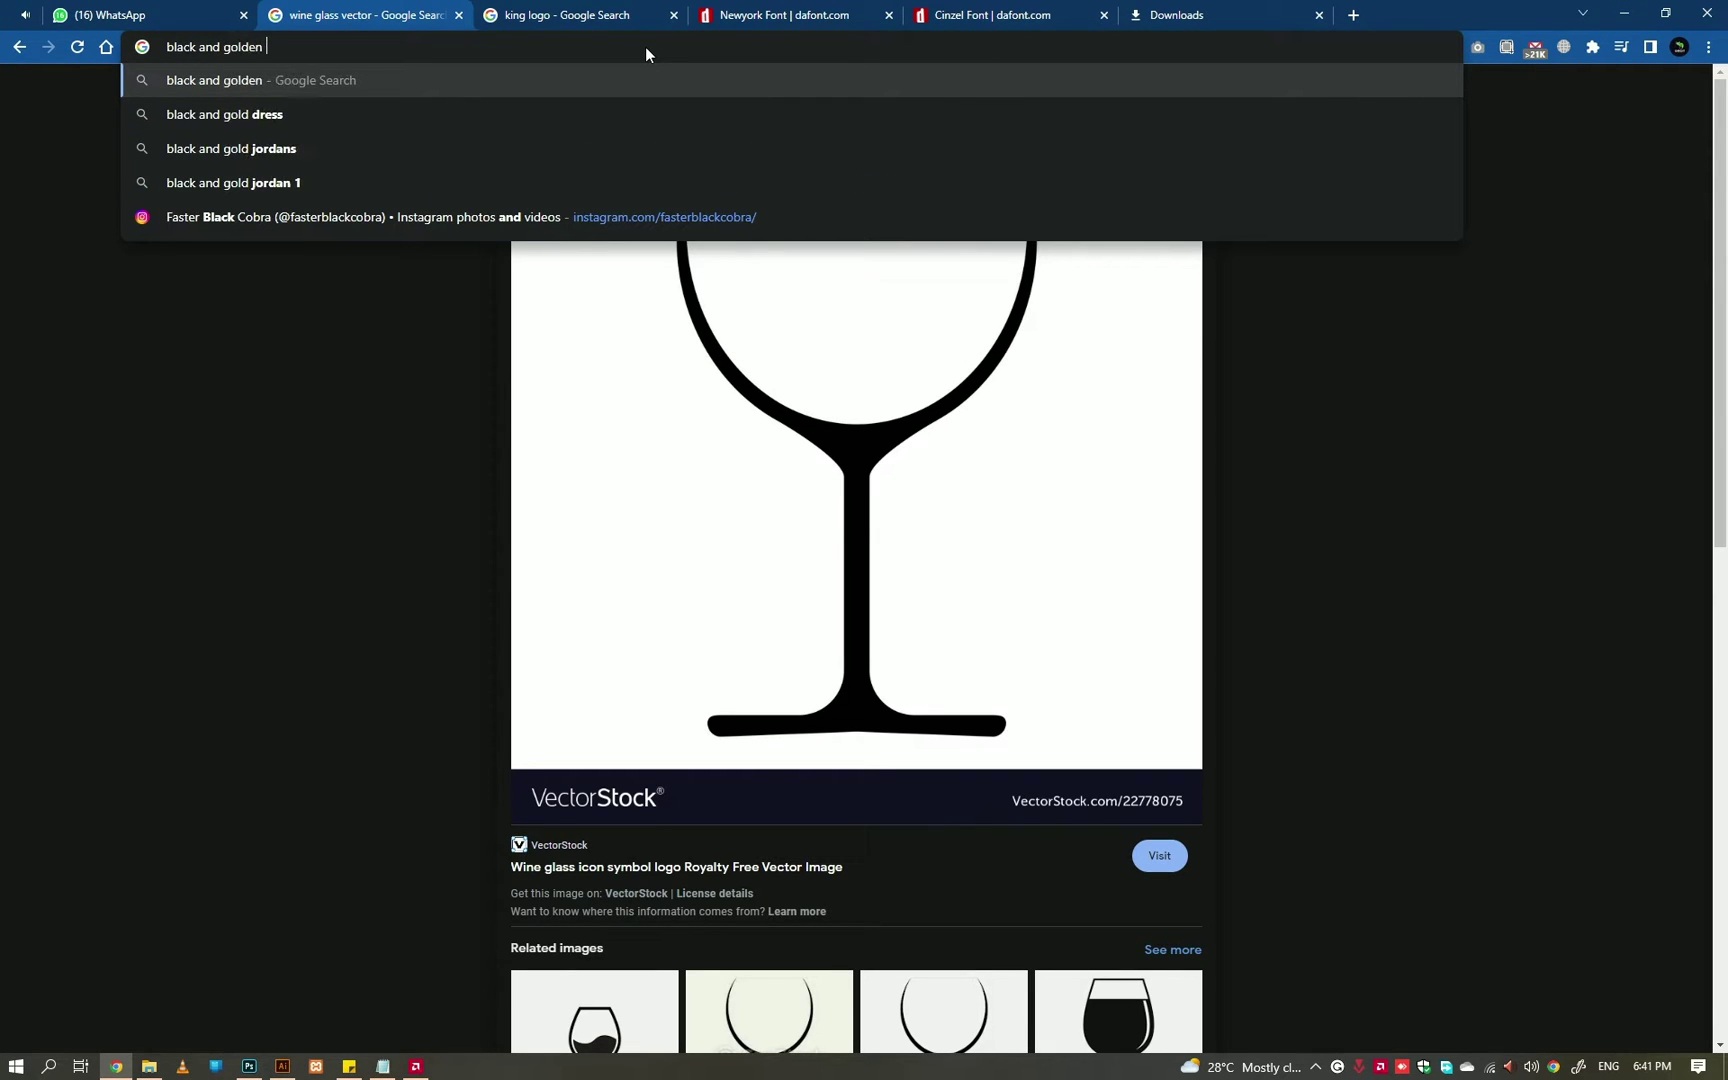
pyautogui.write('color pallet')
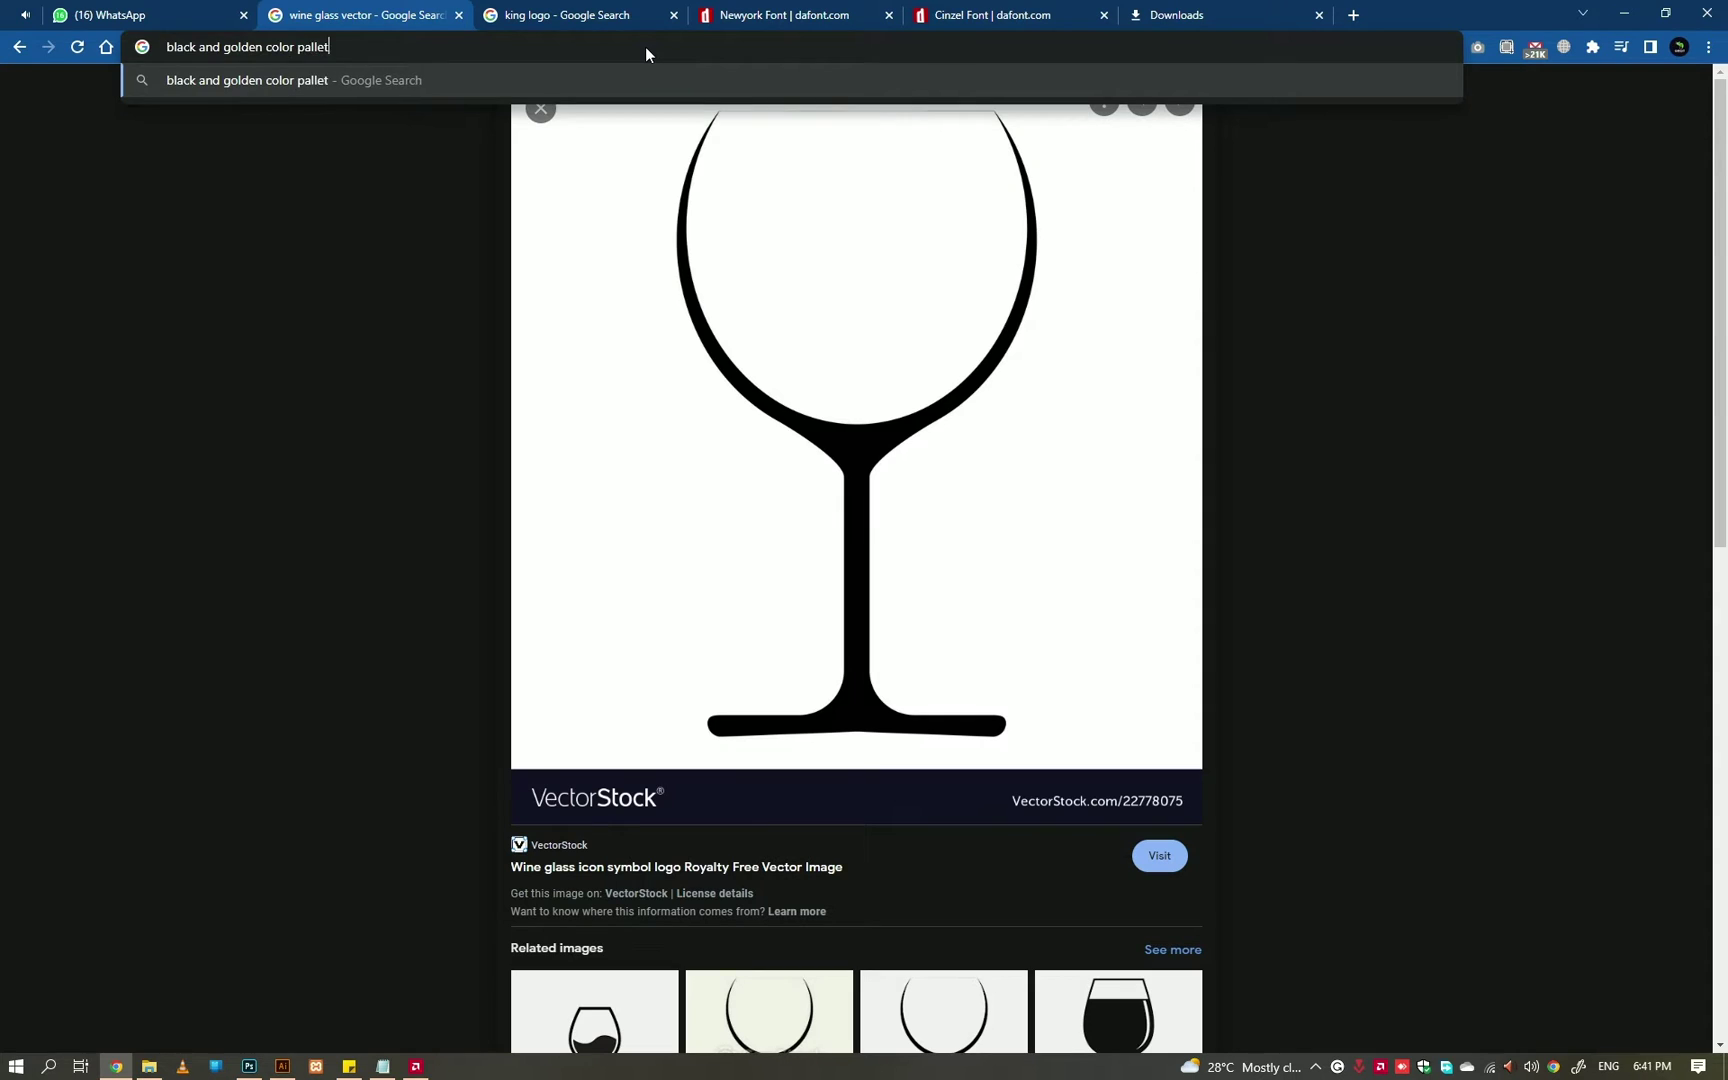
pyautogui.press('Return')
# - Reopen the WINE.ai brief in Illustrator and reread its text
pyautogui.hotkey('alt', 'Tab')
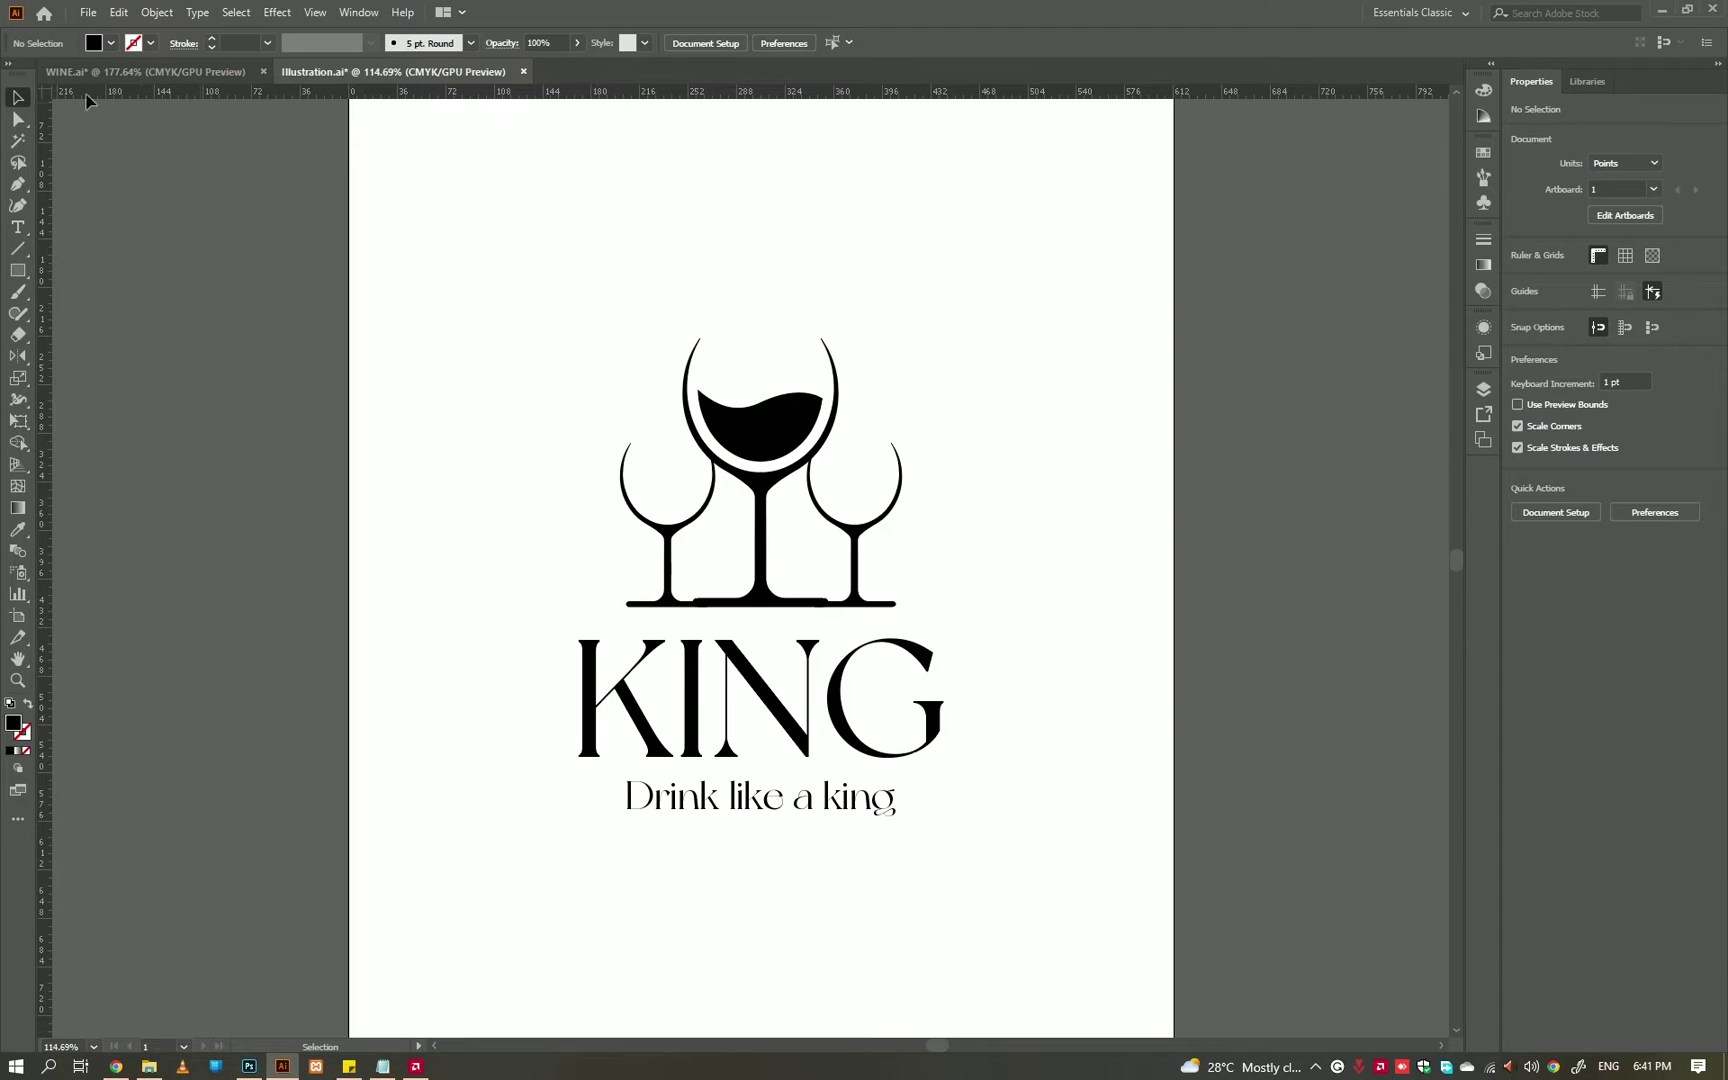
pyautogui.click(90, 71)
pyautogui.click(494, 771)
pyautogui.moveTo(590, 825); pyautogui.dragTo(310, 688)
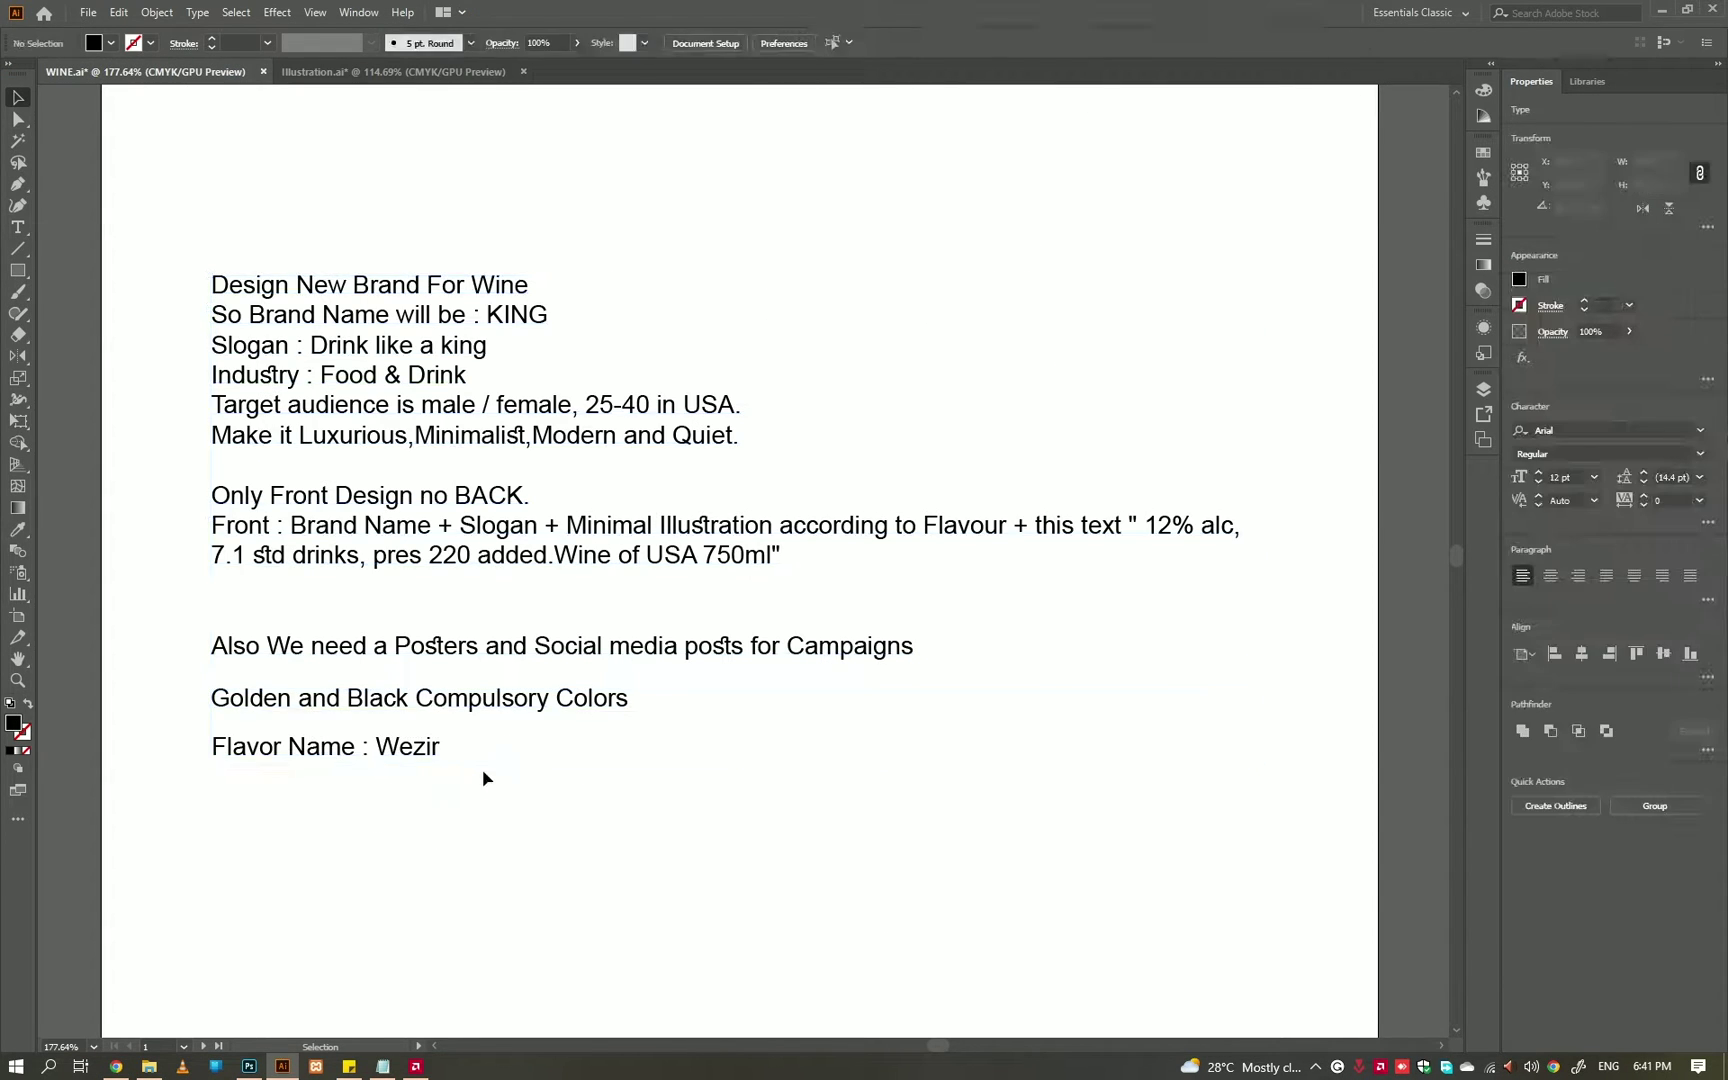
# - Open the Black - Gold - Red Color Palette result and copy its image
pyautogui.hotkey('alt', 'Tab')
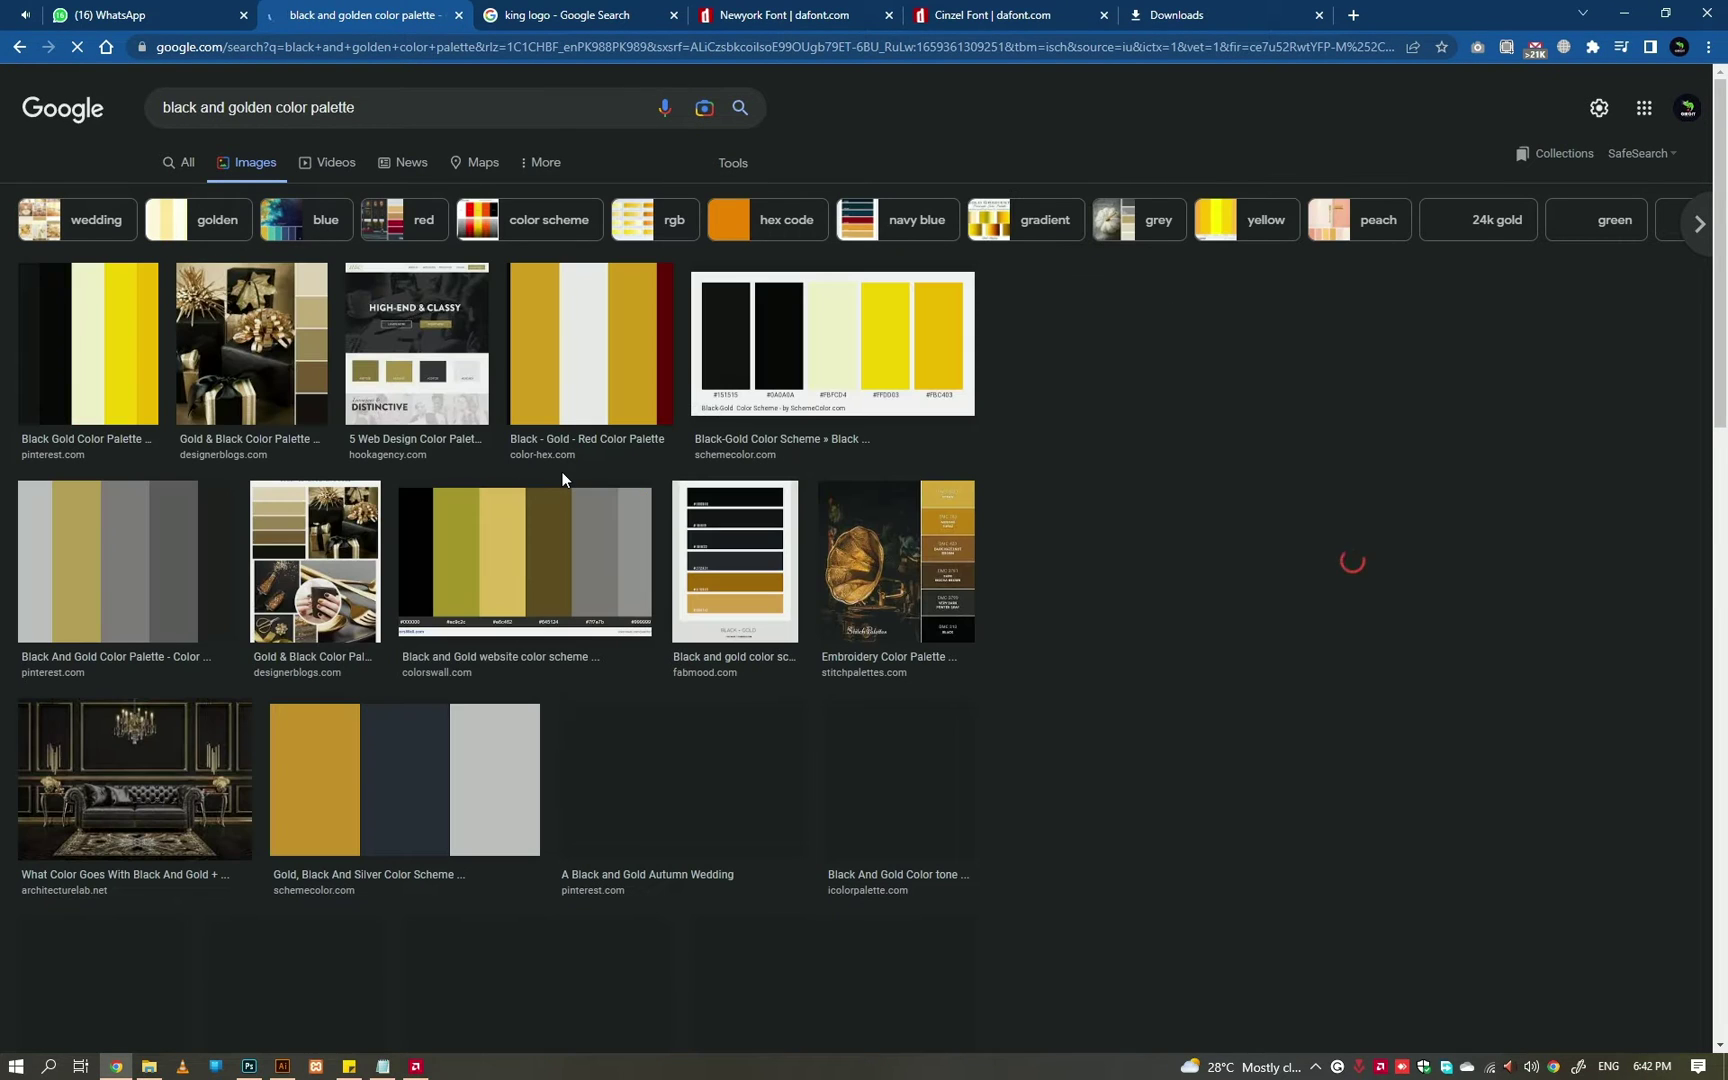
pyautogui.click(562, 470)
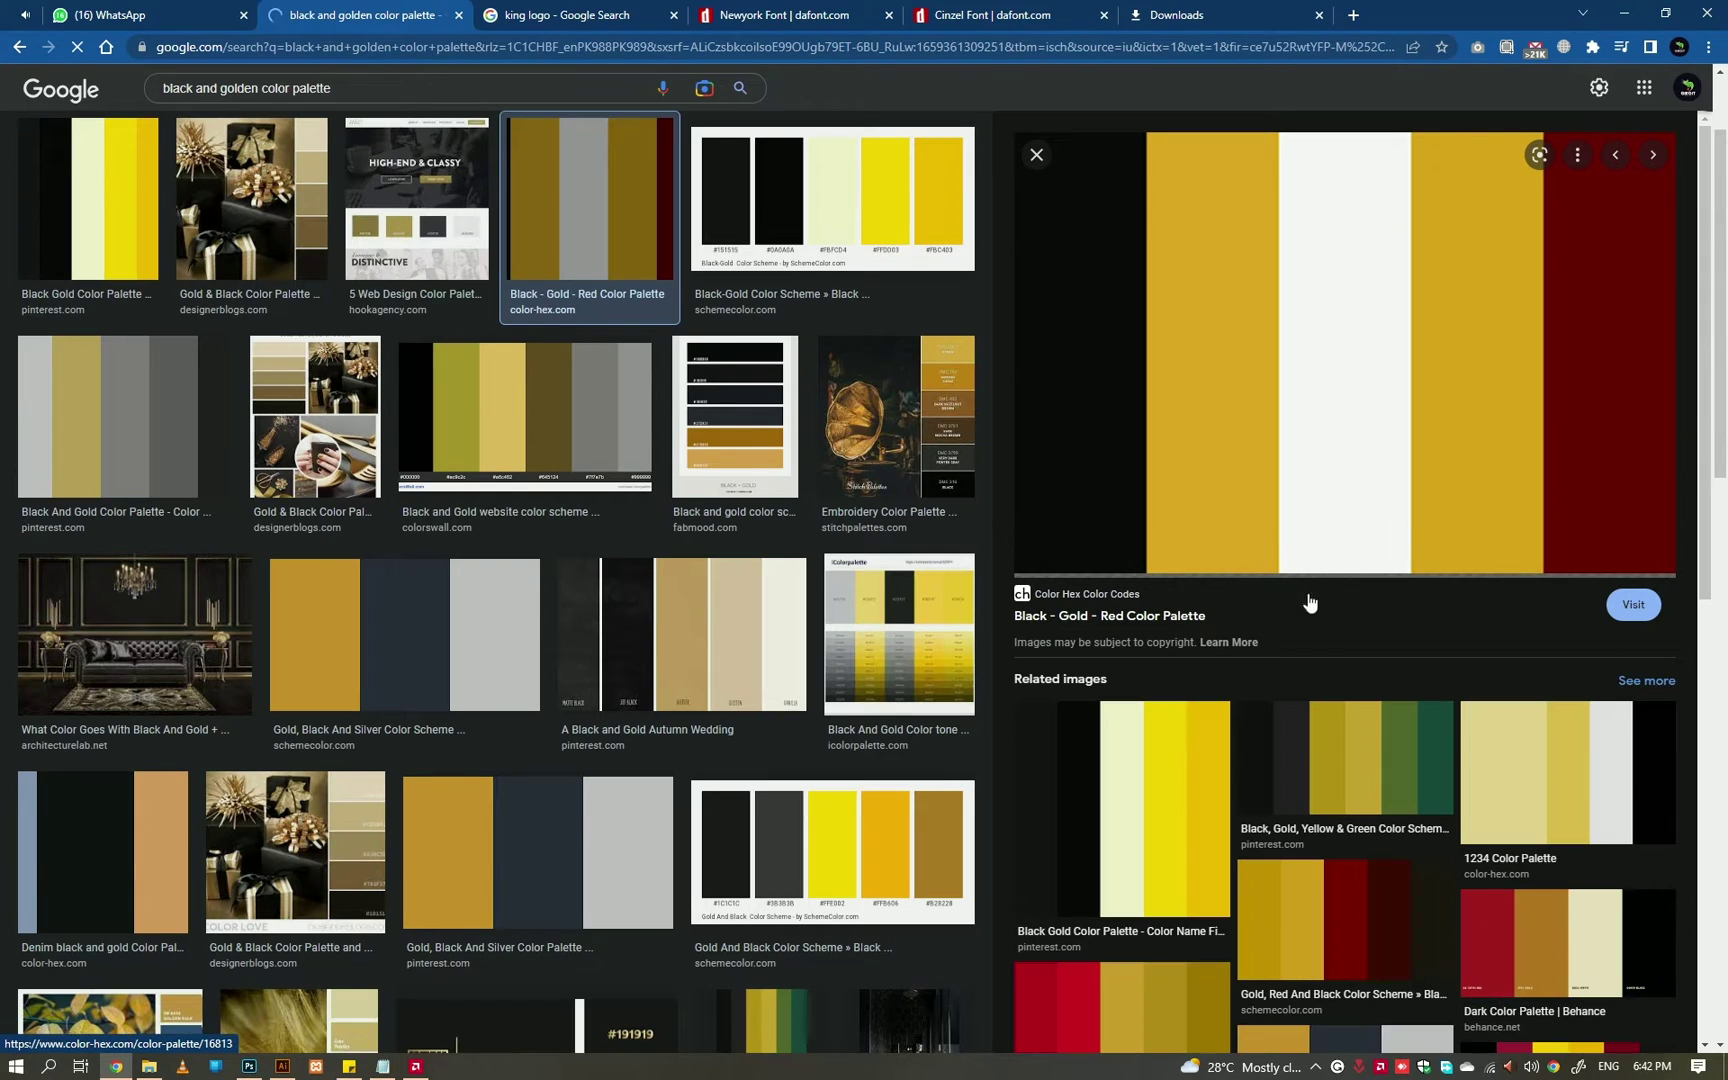
pyautogui.rightClick(1390, 310)
pyautogui.rightClick(1462, 410)
pyautogui.click(1543, 620)
pyautogui.hotkey('alt', 'Tab')
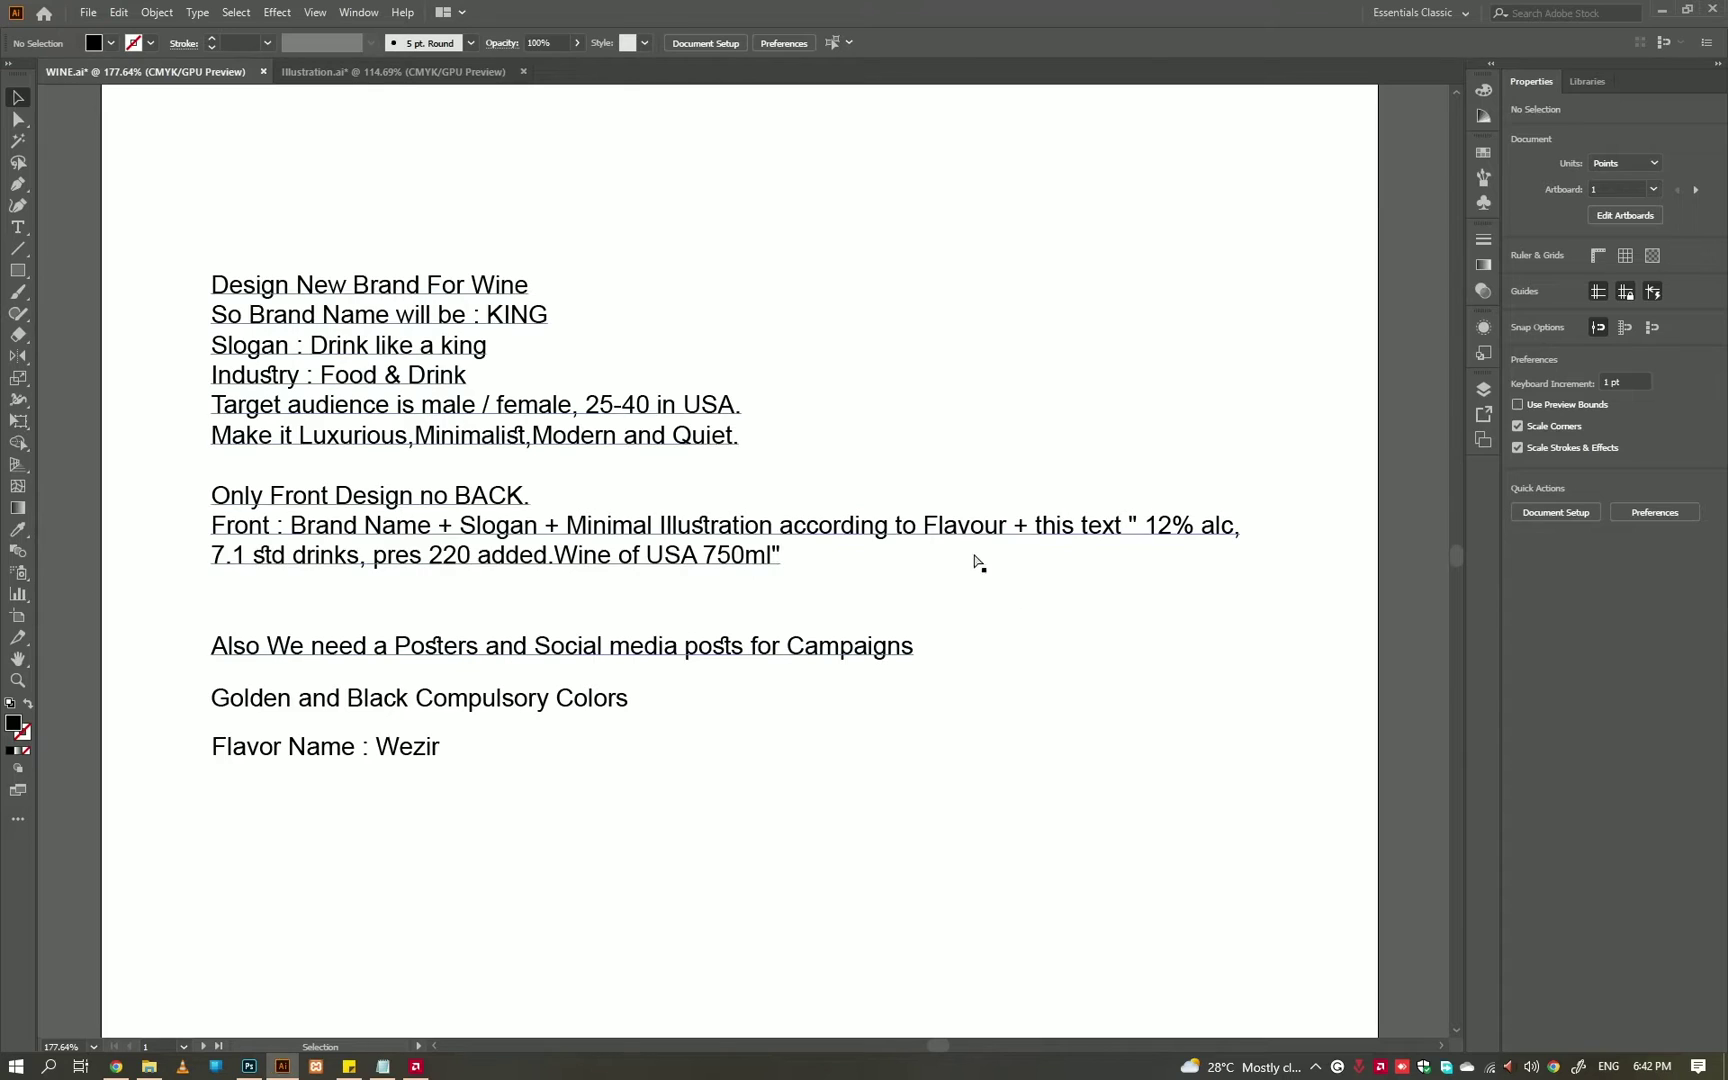
# - Paste the black-gold-maroon palette into the label document and squash it into a strip above the logo
pyautogui.click(390, 71)
pyautogui.hotkey('ctrl', 'v')
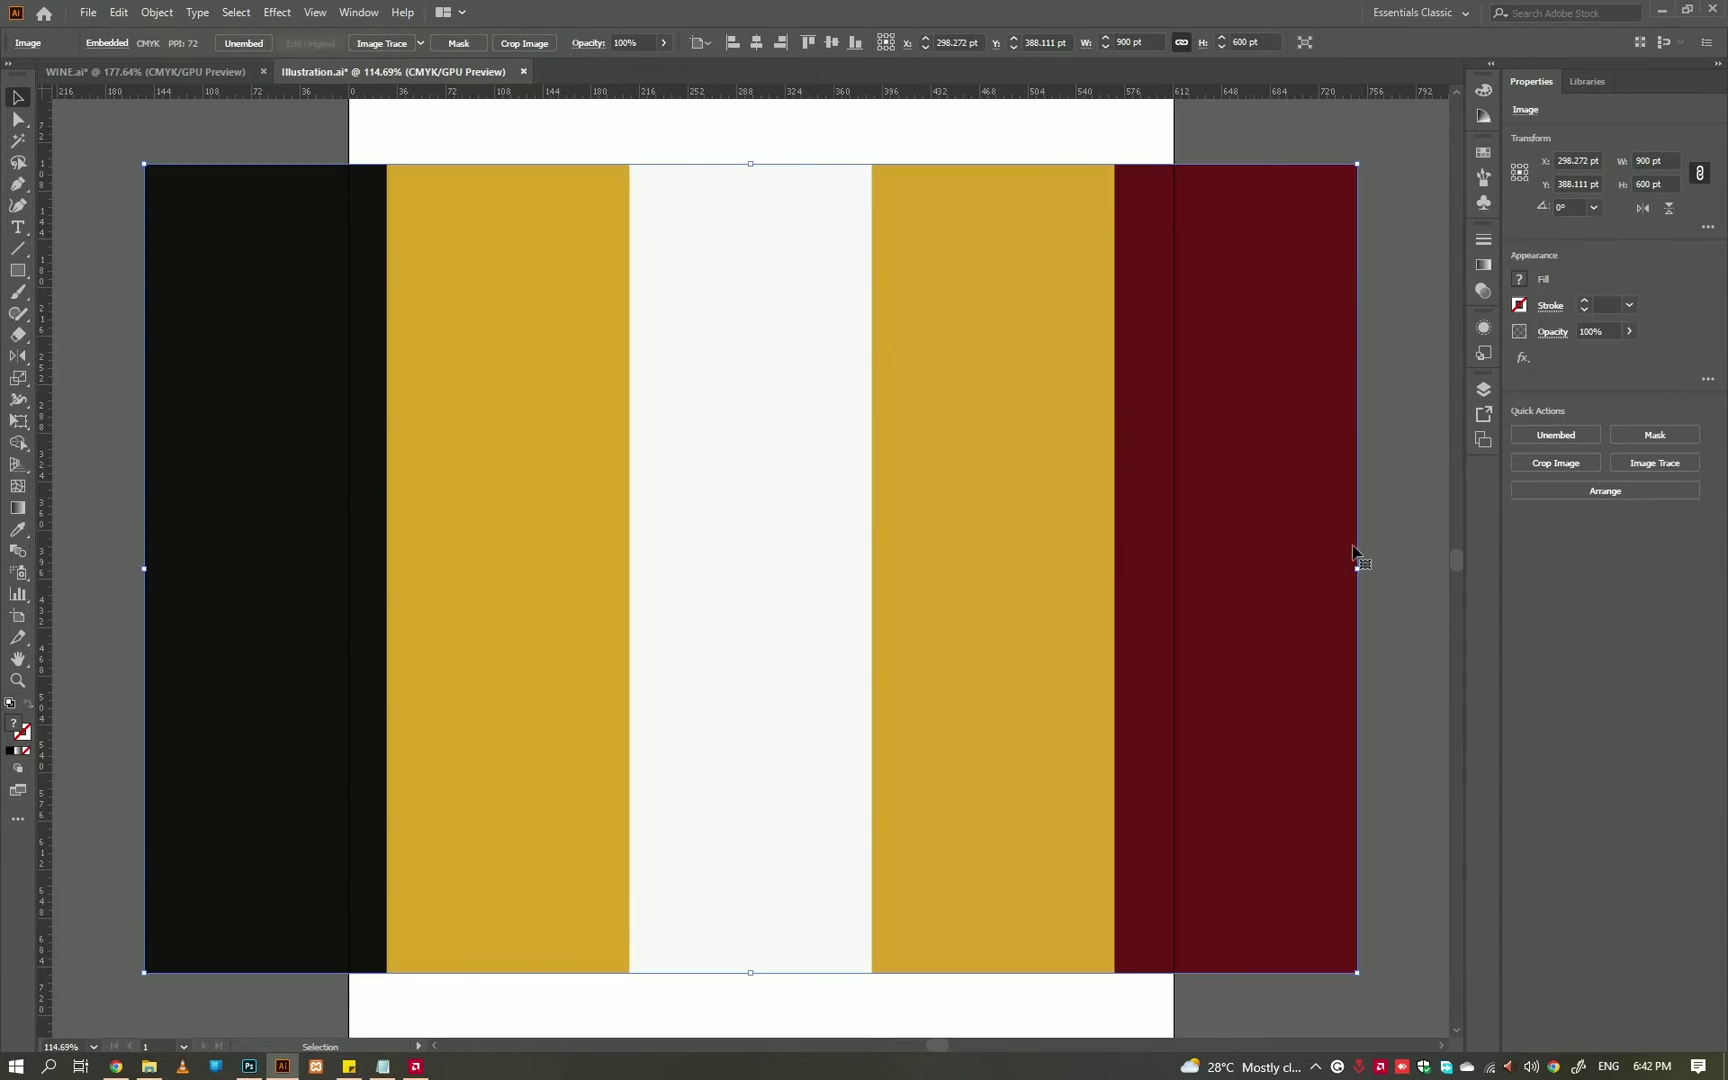
pyautogui.moveTo(1358, 568); pyautogui.dragTo(939, 568)
pyautogui.moveTo(752, 443)
pyautogui.mouseDown()
pyautogui.moveTo(752, 571)
pyautogui.moveTo(768, 236)
pyautogui.mouseUp()
pyautogui.click(899, 401)
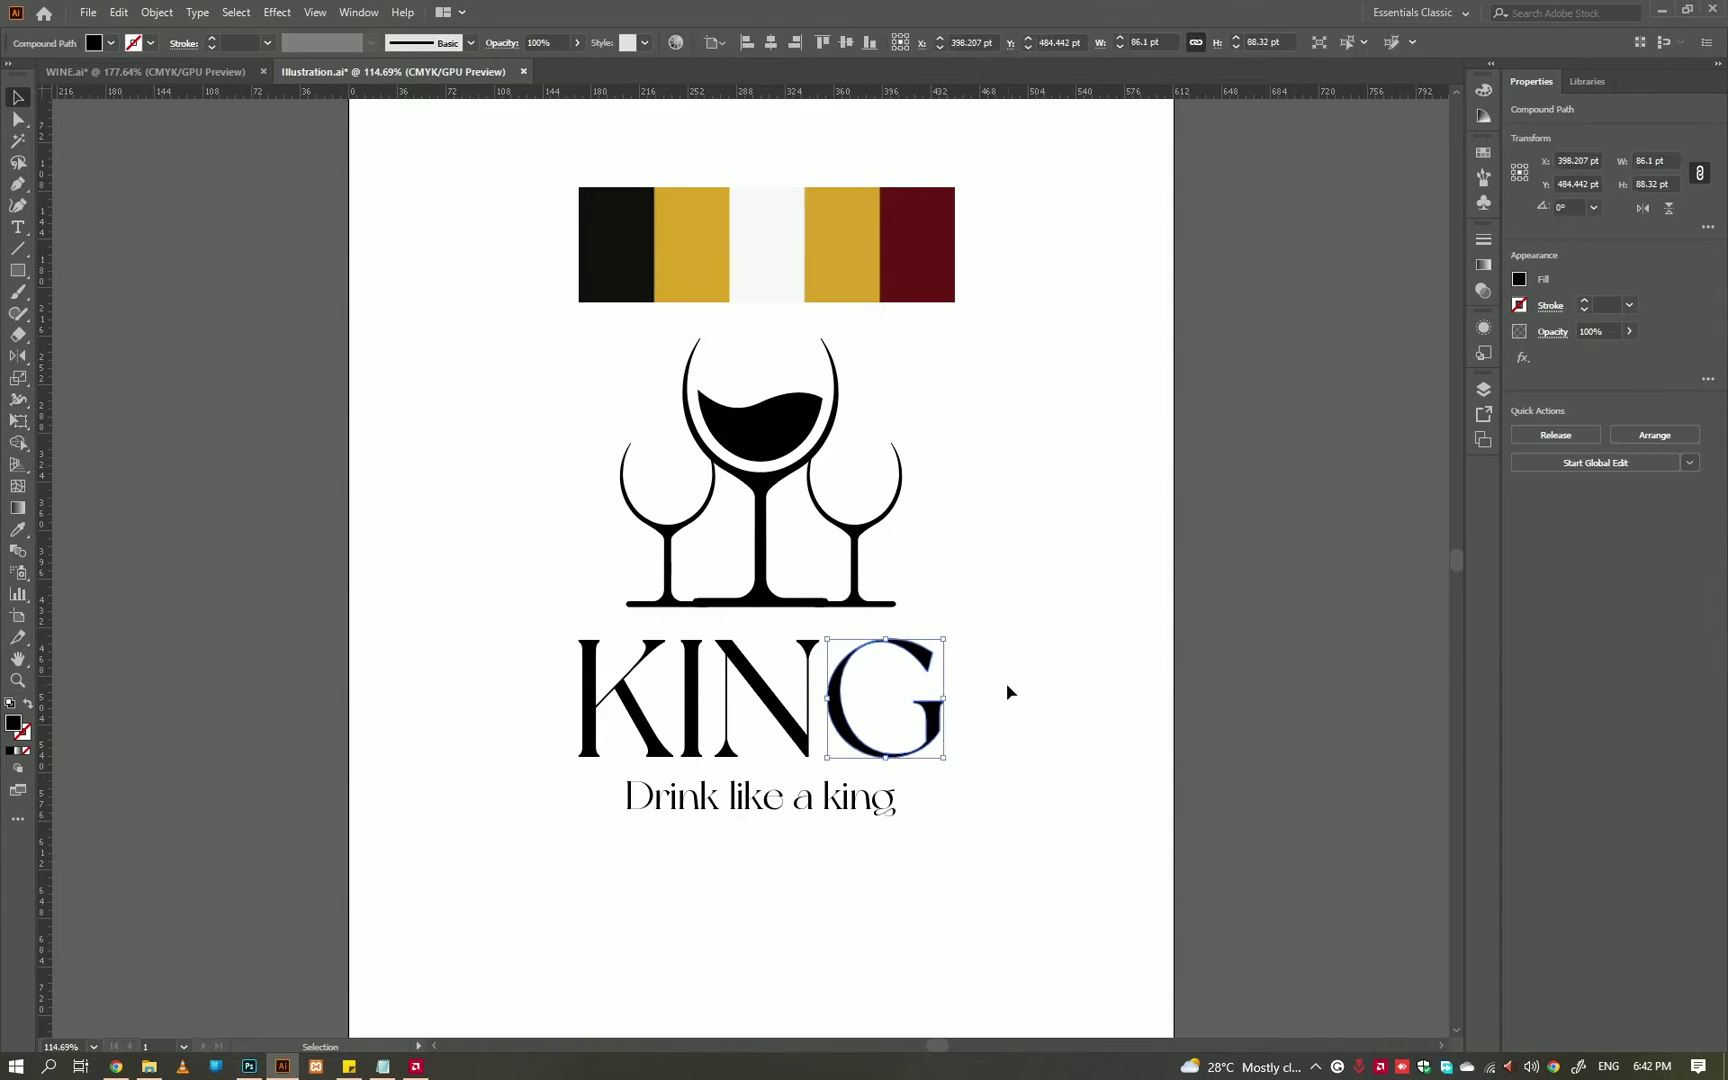
# - Fill the wine liquid shape with the maroon colour sampled from the palette
pyautogui.click(935, 722)
pyautogui.press('a')
pyautogui.click(760, 425)
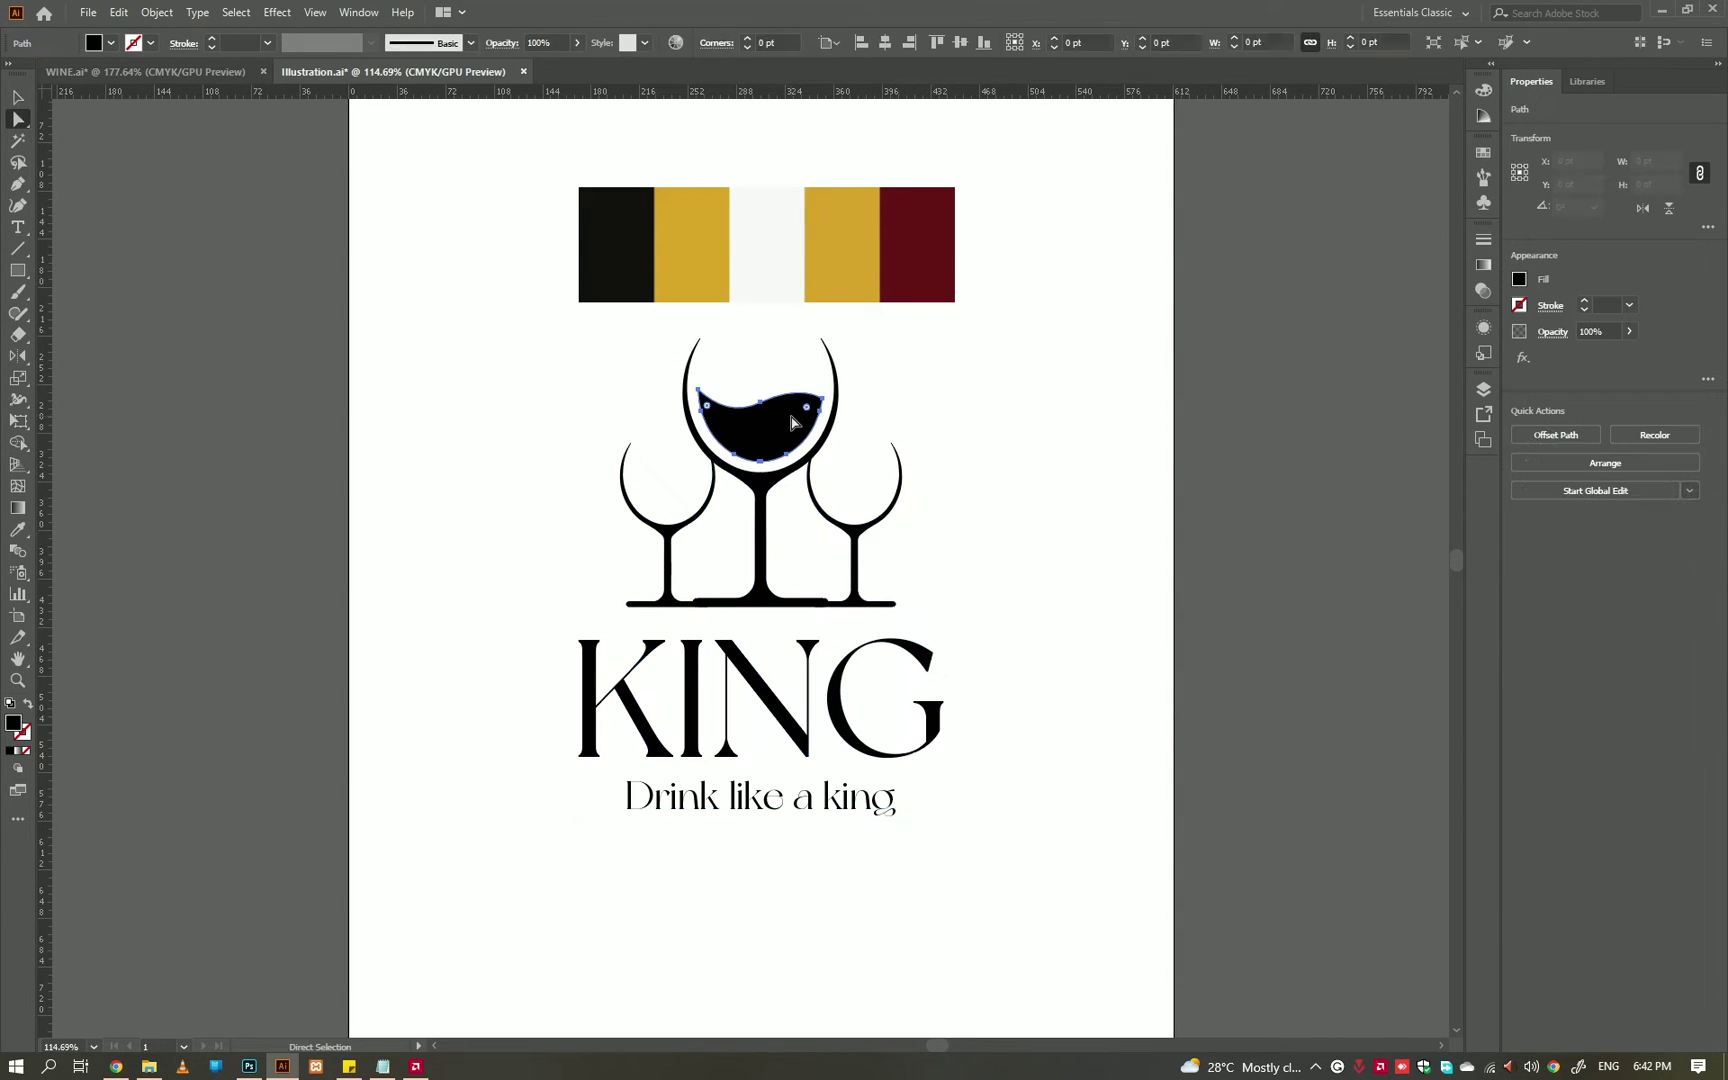
pyautogui.press('i')
pyautogui.click(914, 243)
pyautogui.keyDown('ctrl'); pyautogui.click(975, 387); pyautogui.keyUp('ctrl')
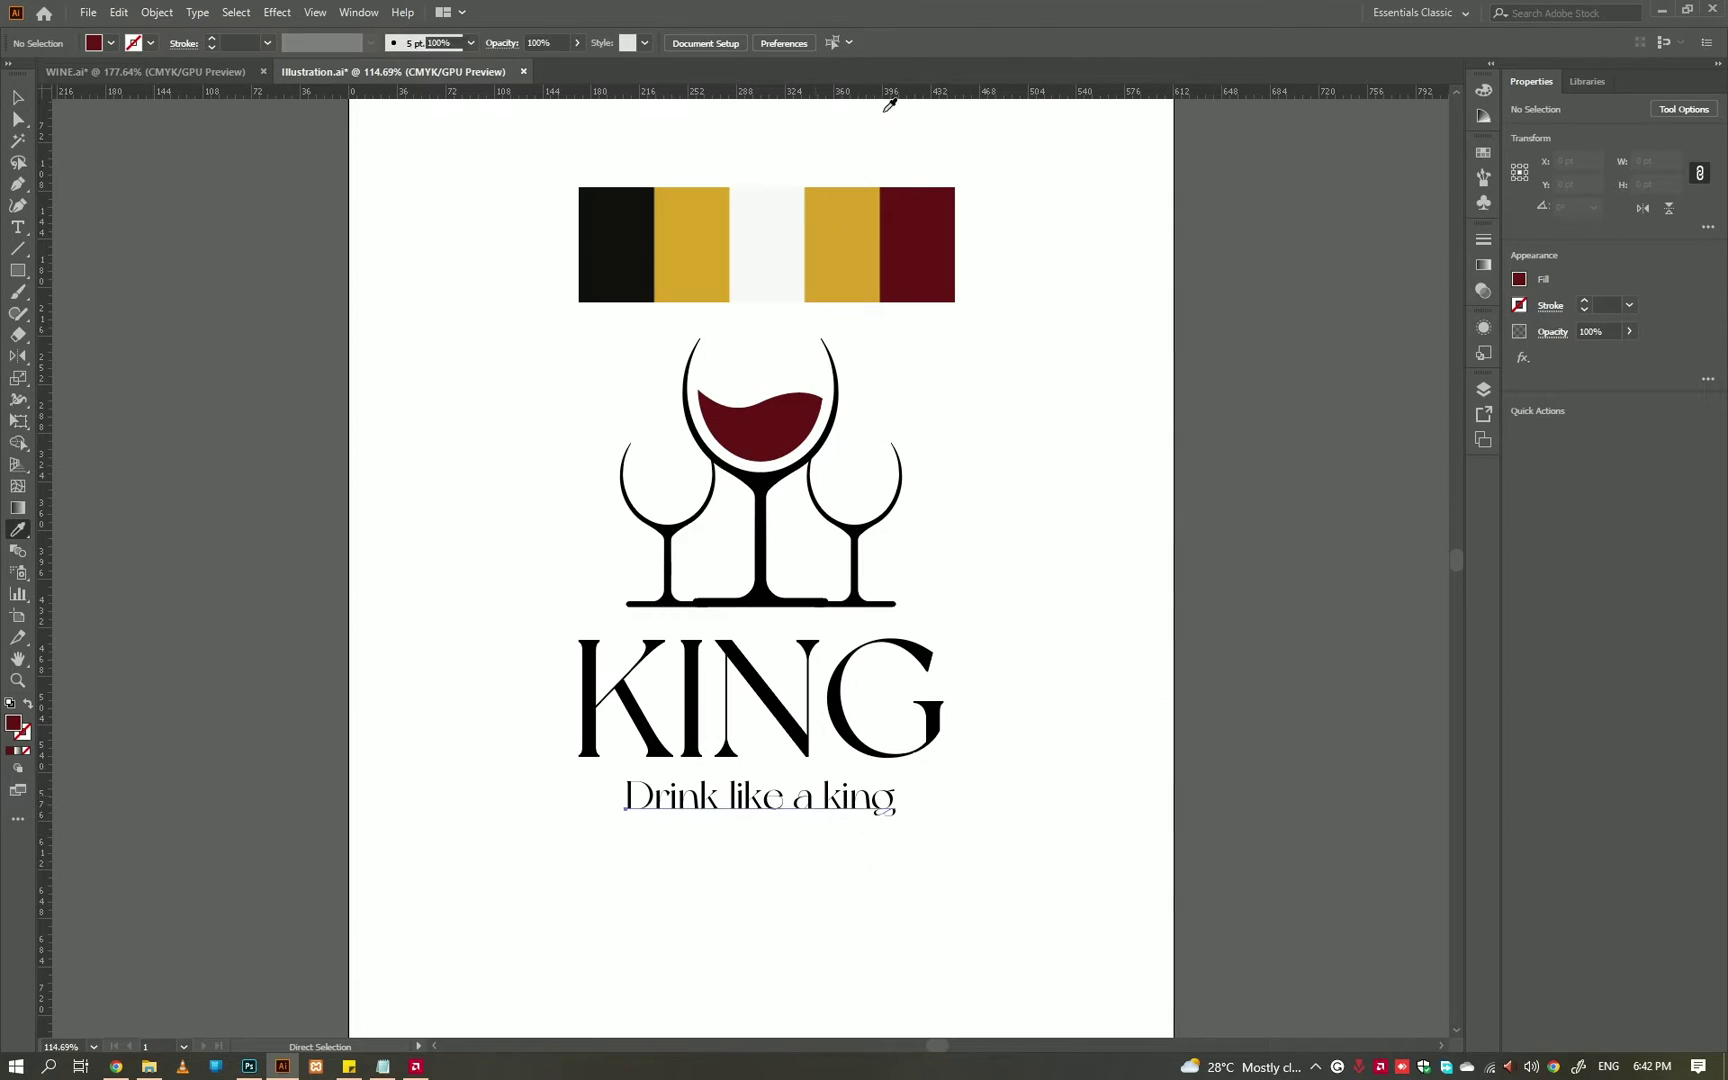
# - Make the KING letters maroon, discarding a trial maroon tagline
pyautogui.click(918, 243)
pyautogui.keyDown('ctrl'); pyautogui.click(1068, 382); pyautogui.keyUp('ctrl')
pyautogui.hotkey('ctrl', 'z')
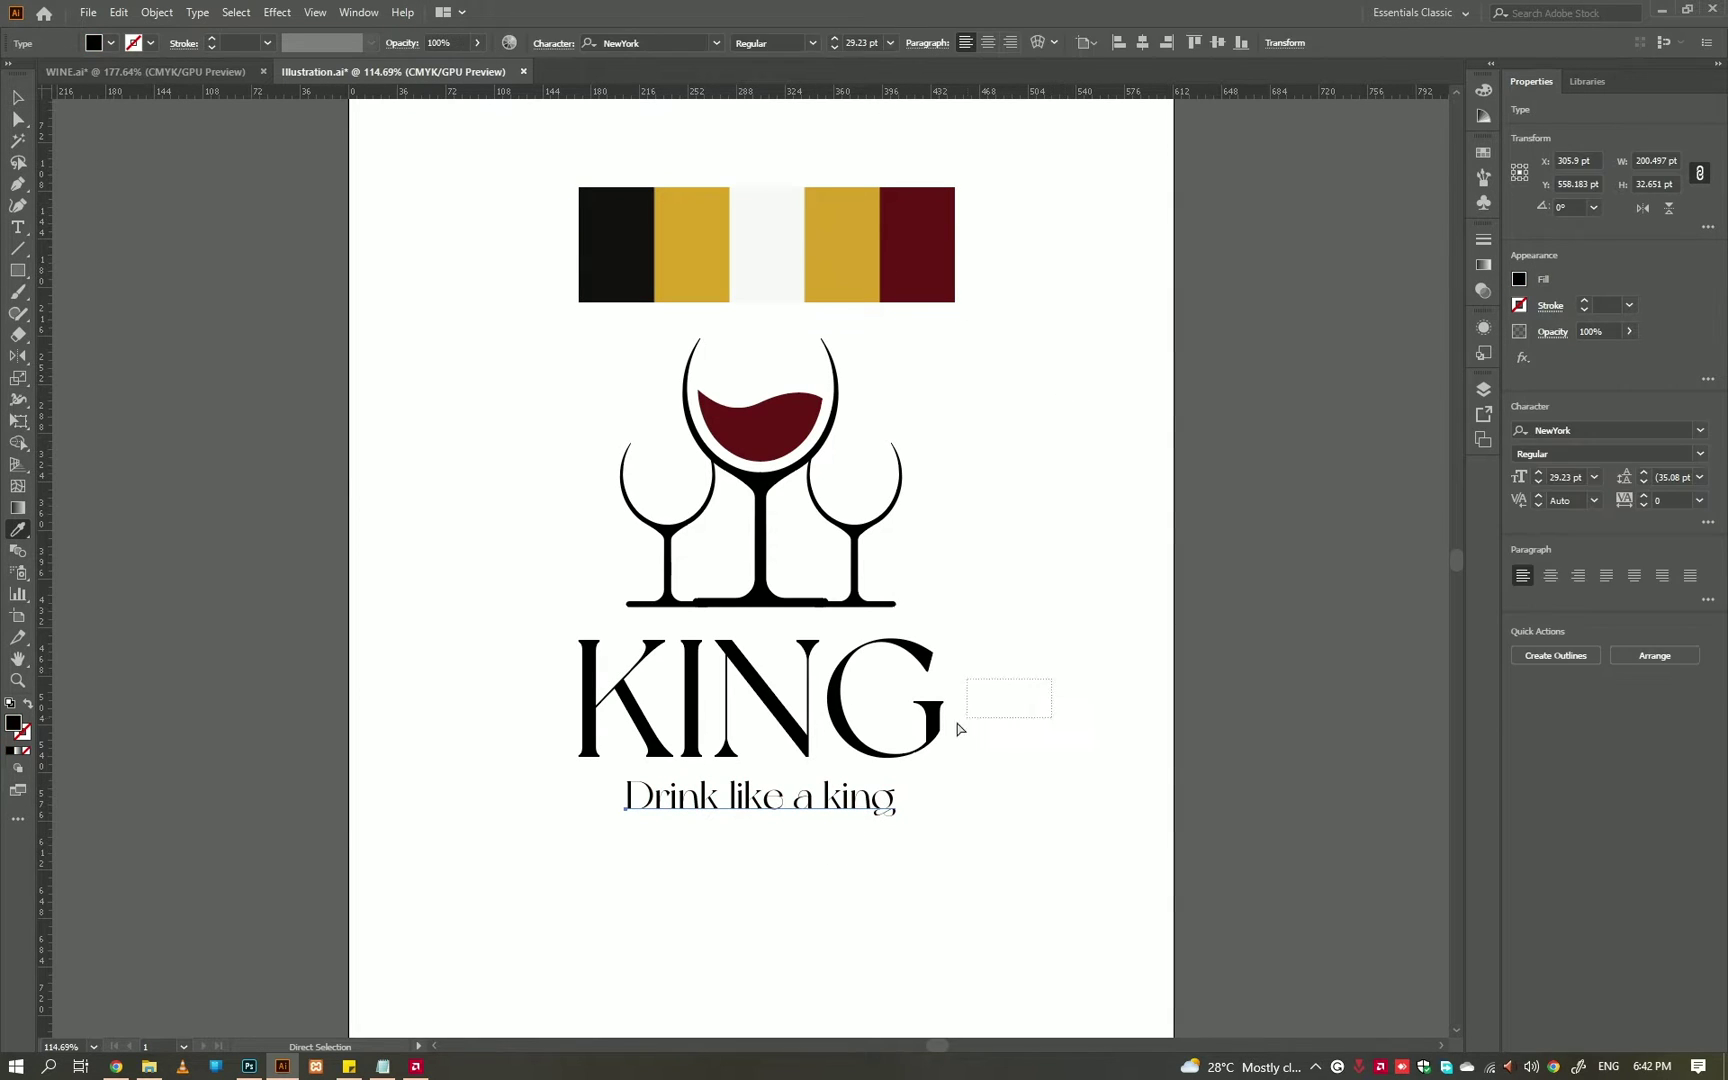
pyautogui.moveTo(1043, 692); pyautogui.dragTo(587, 736)
pyautogui.click(916, 243)
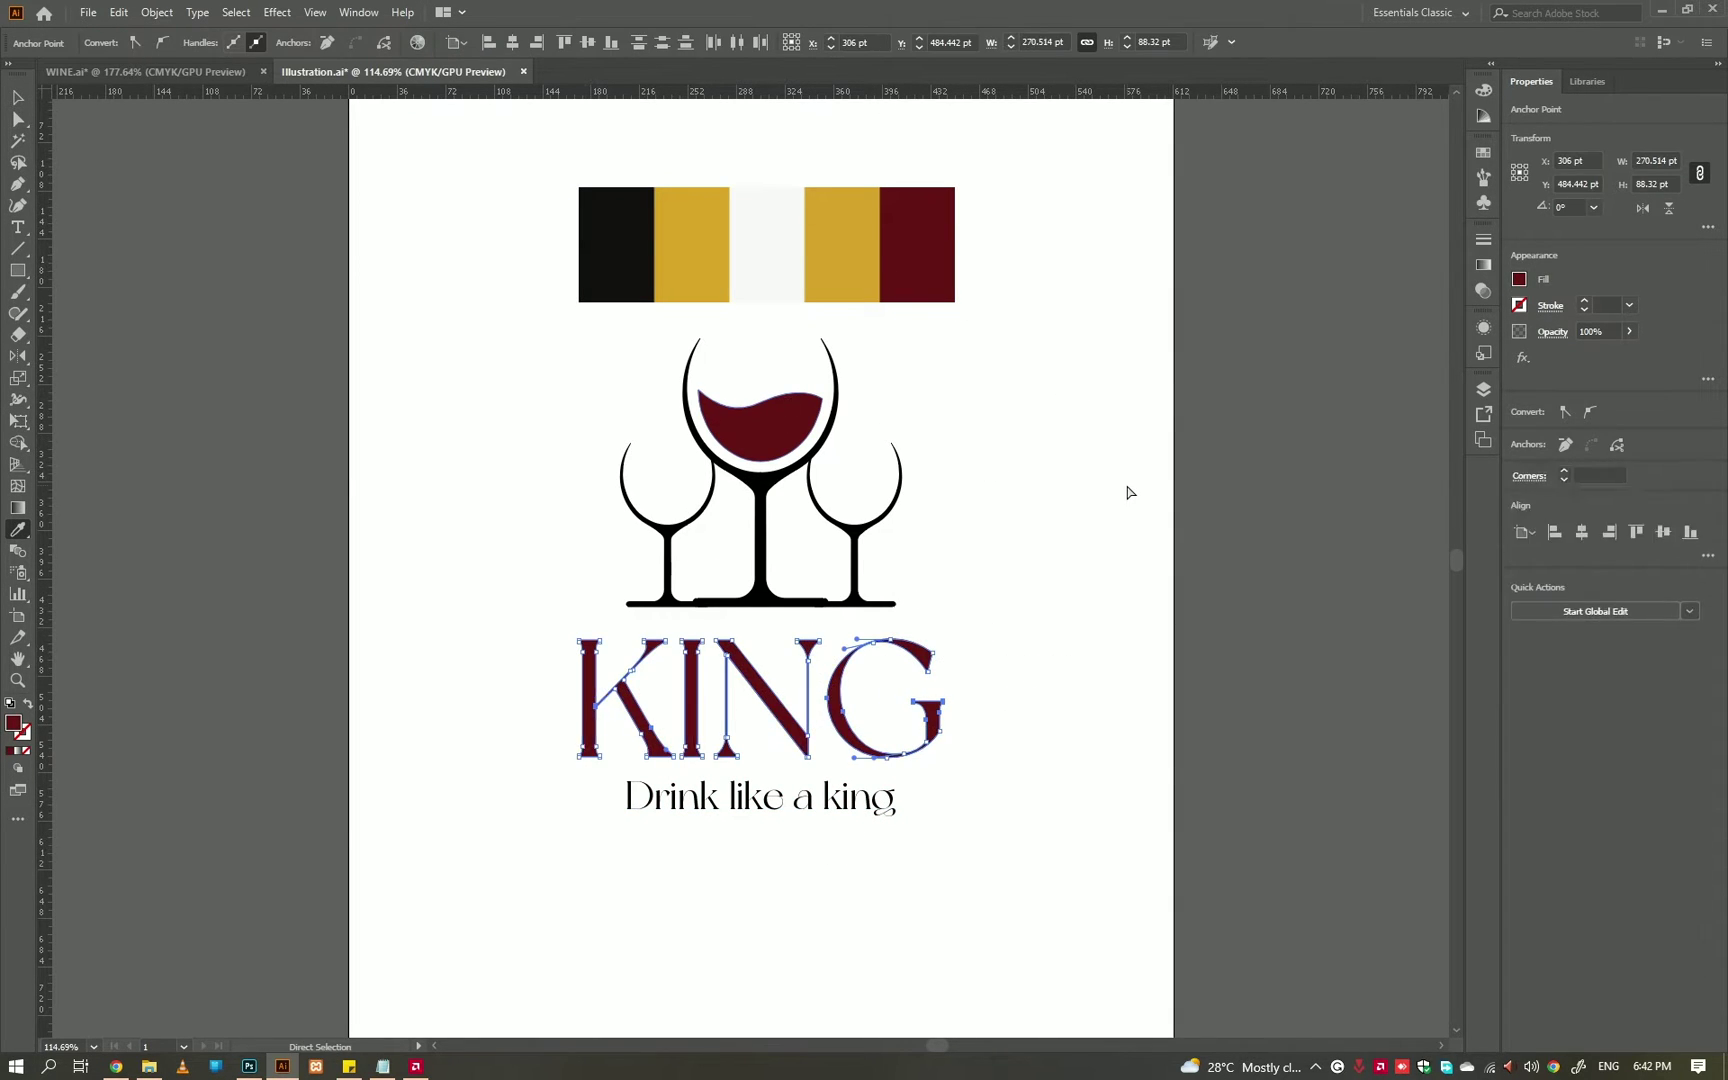
pyautogui.keyDown('ctrl'); pyautogui.click(1126, 490); pyautogui.keyUp('ctrl')
# - Try gold on the tagline, then set the tagline back to black
pyautogui.moveTo(916, 828); pyautogui.dragTo(590, 786)
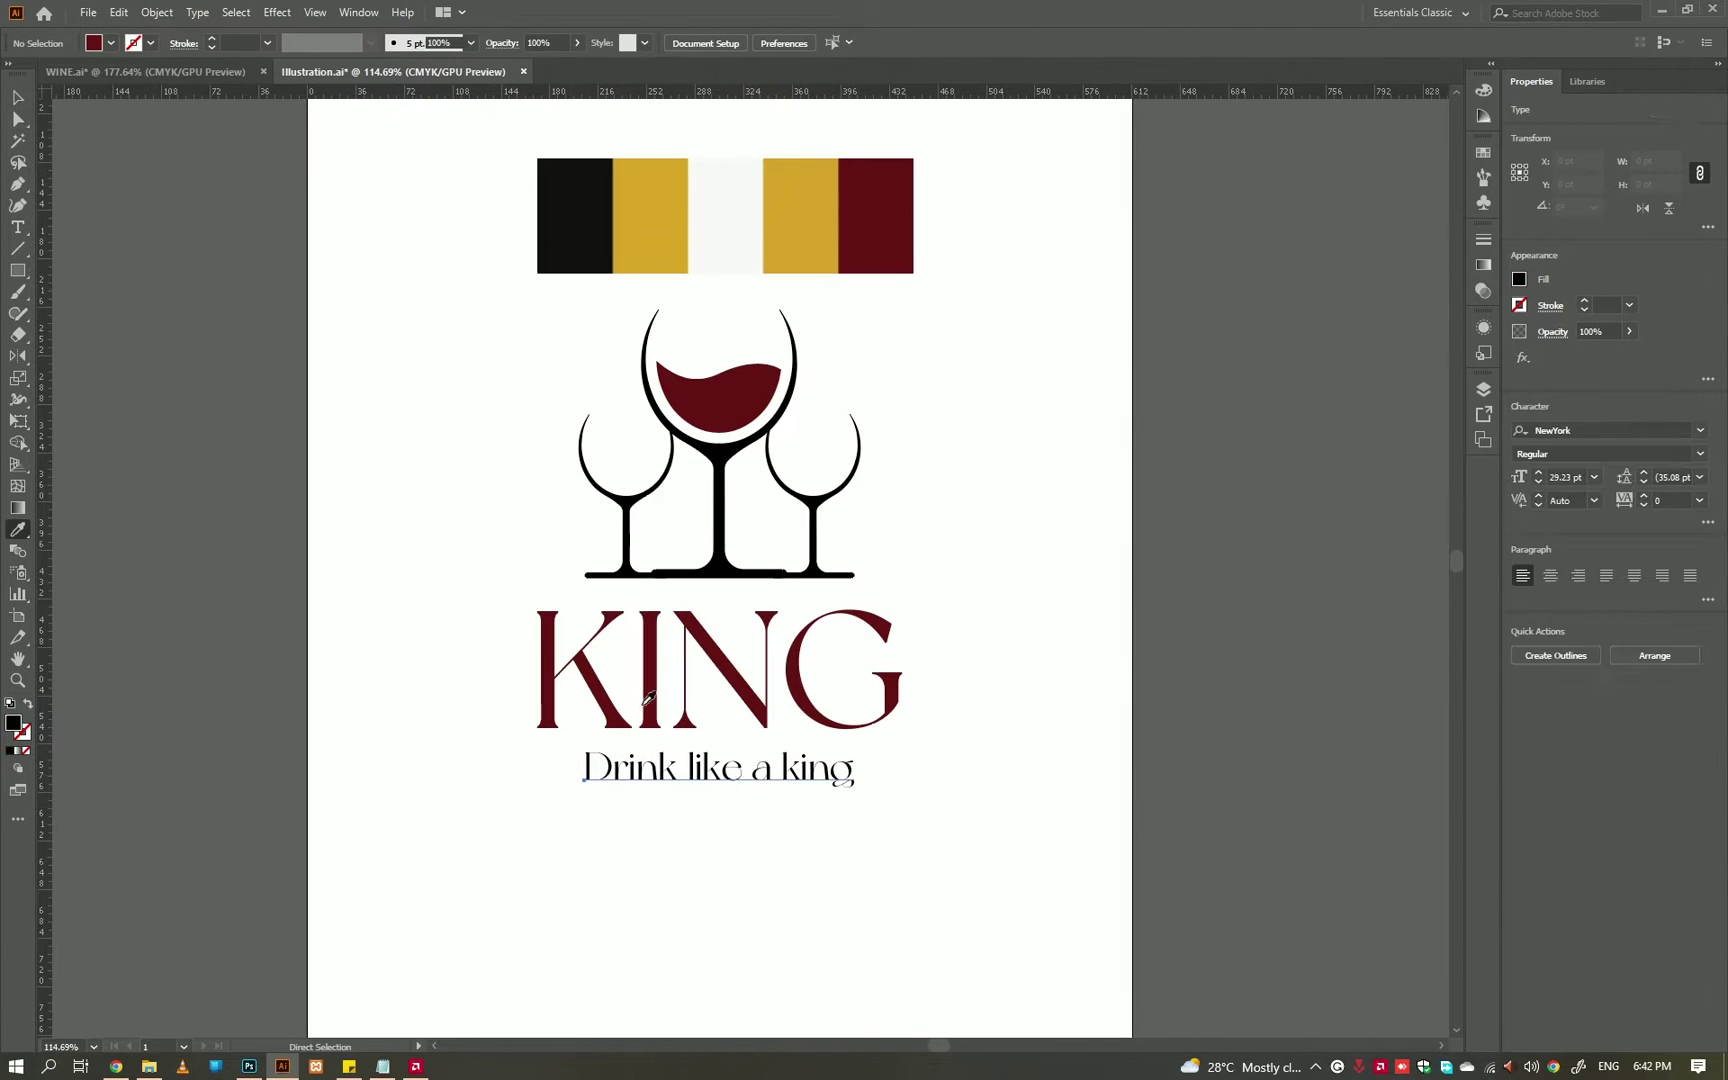
pyautogui.click(800, 215)
pyautogui.keyDown('ctrl'); pyautogui.click(1034, 428); pyautogui.keyUp('ctrl')
pyautogui.hotkey('ctrl', 'z')
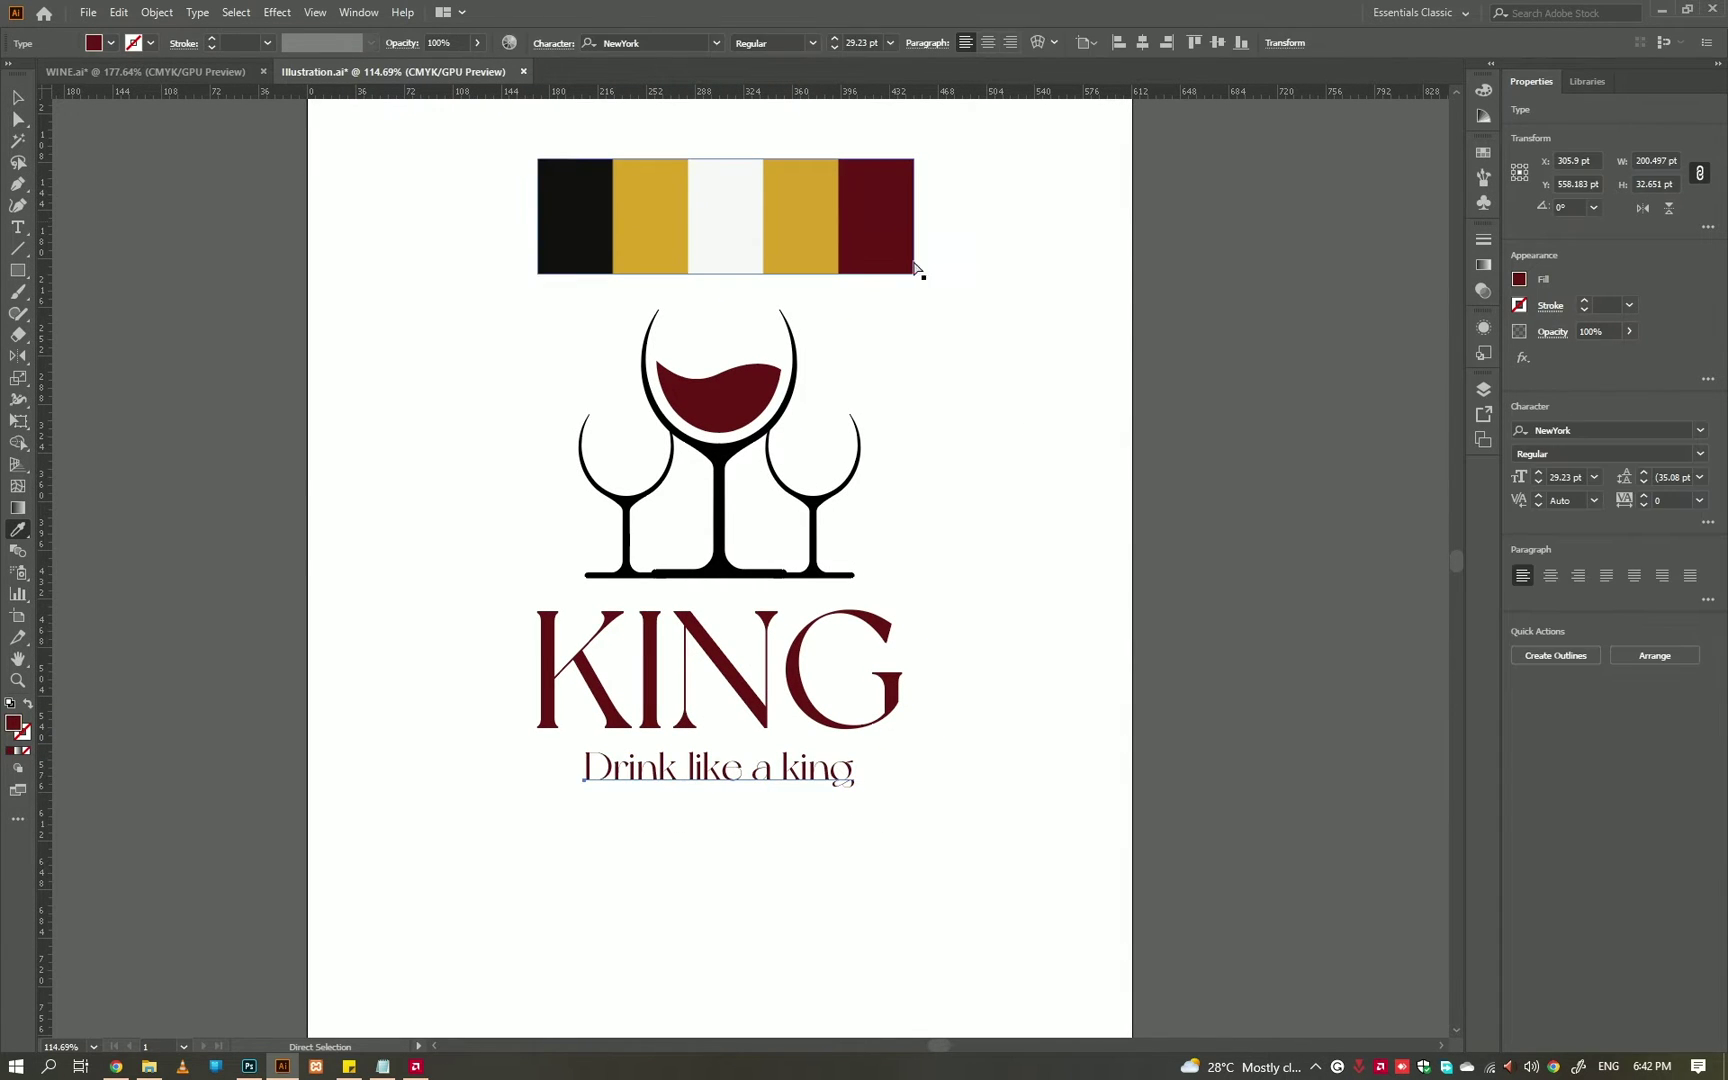
pyautogui.click(700, 226)
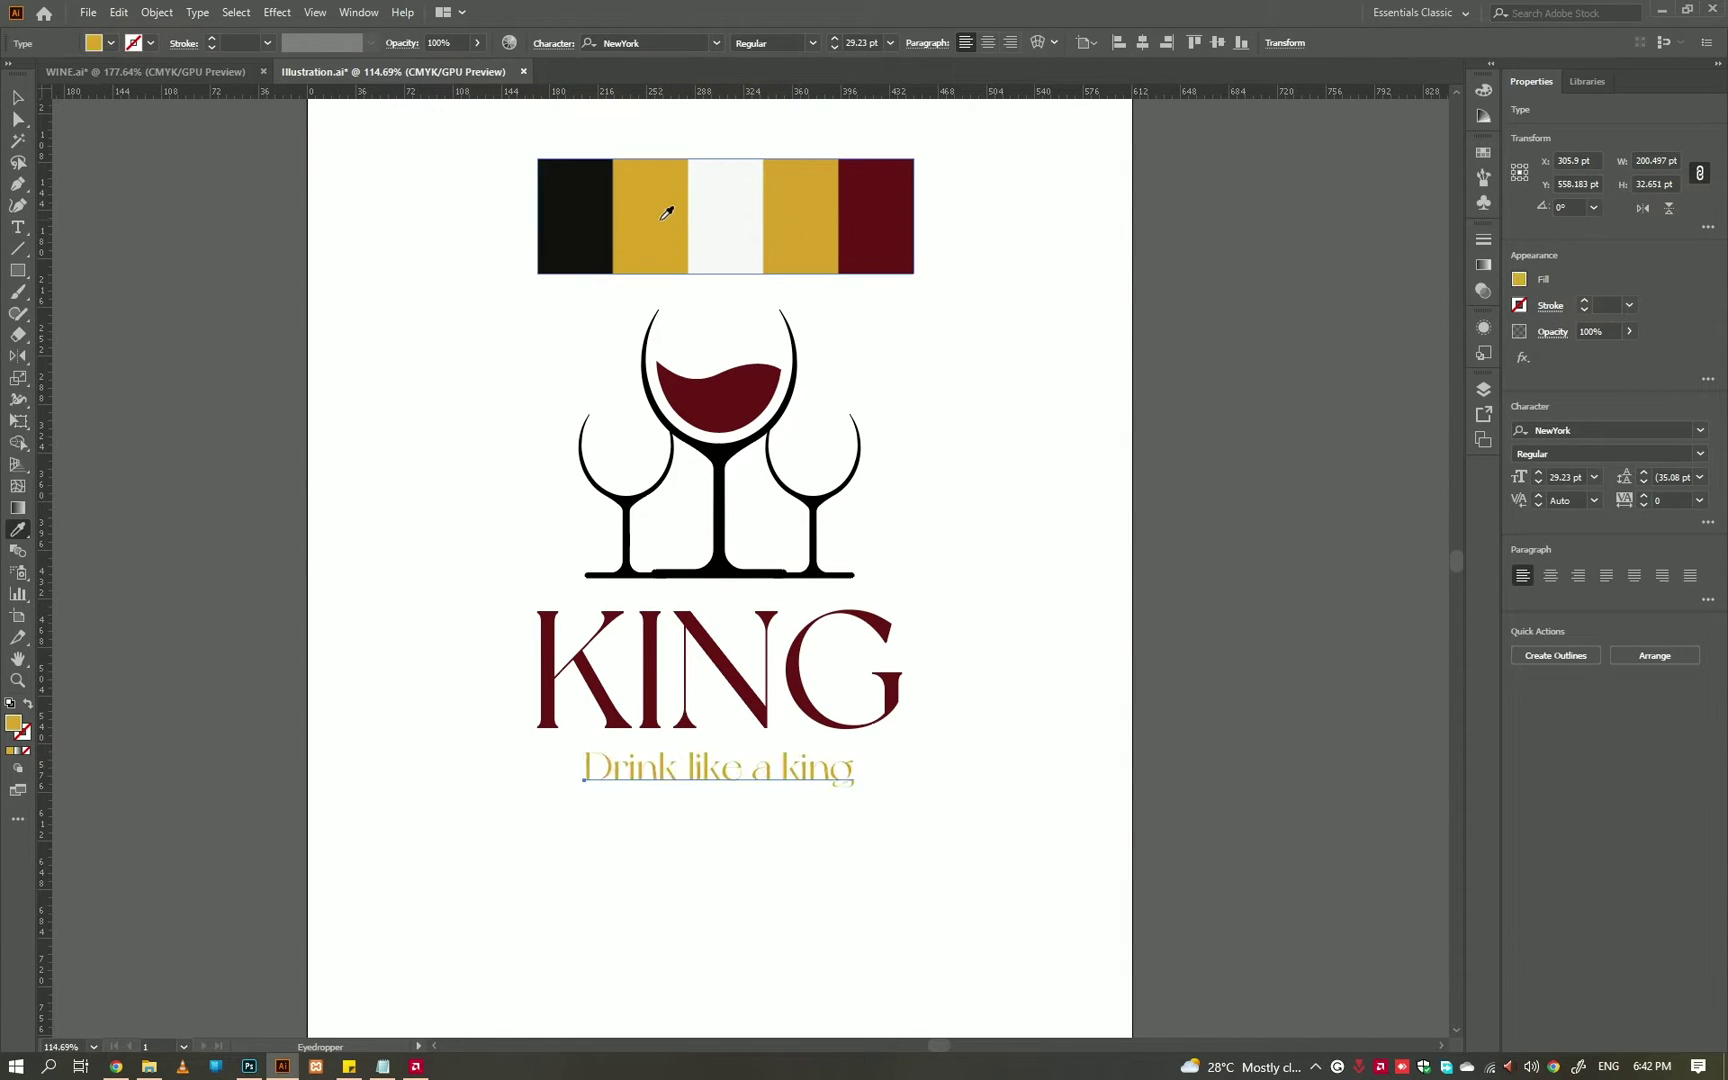
pyautogui.click(759, 441)
pyautogui.keyDown('ctrl'); pyautogui.click(969, 856); pyautogui.keyUp('ctrl')
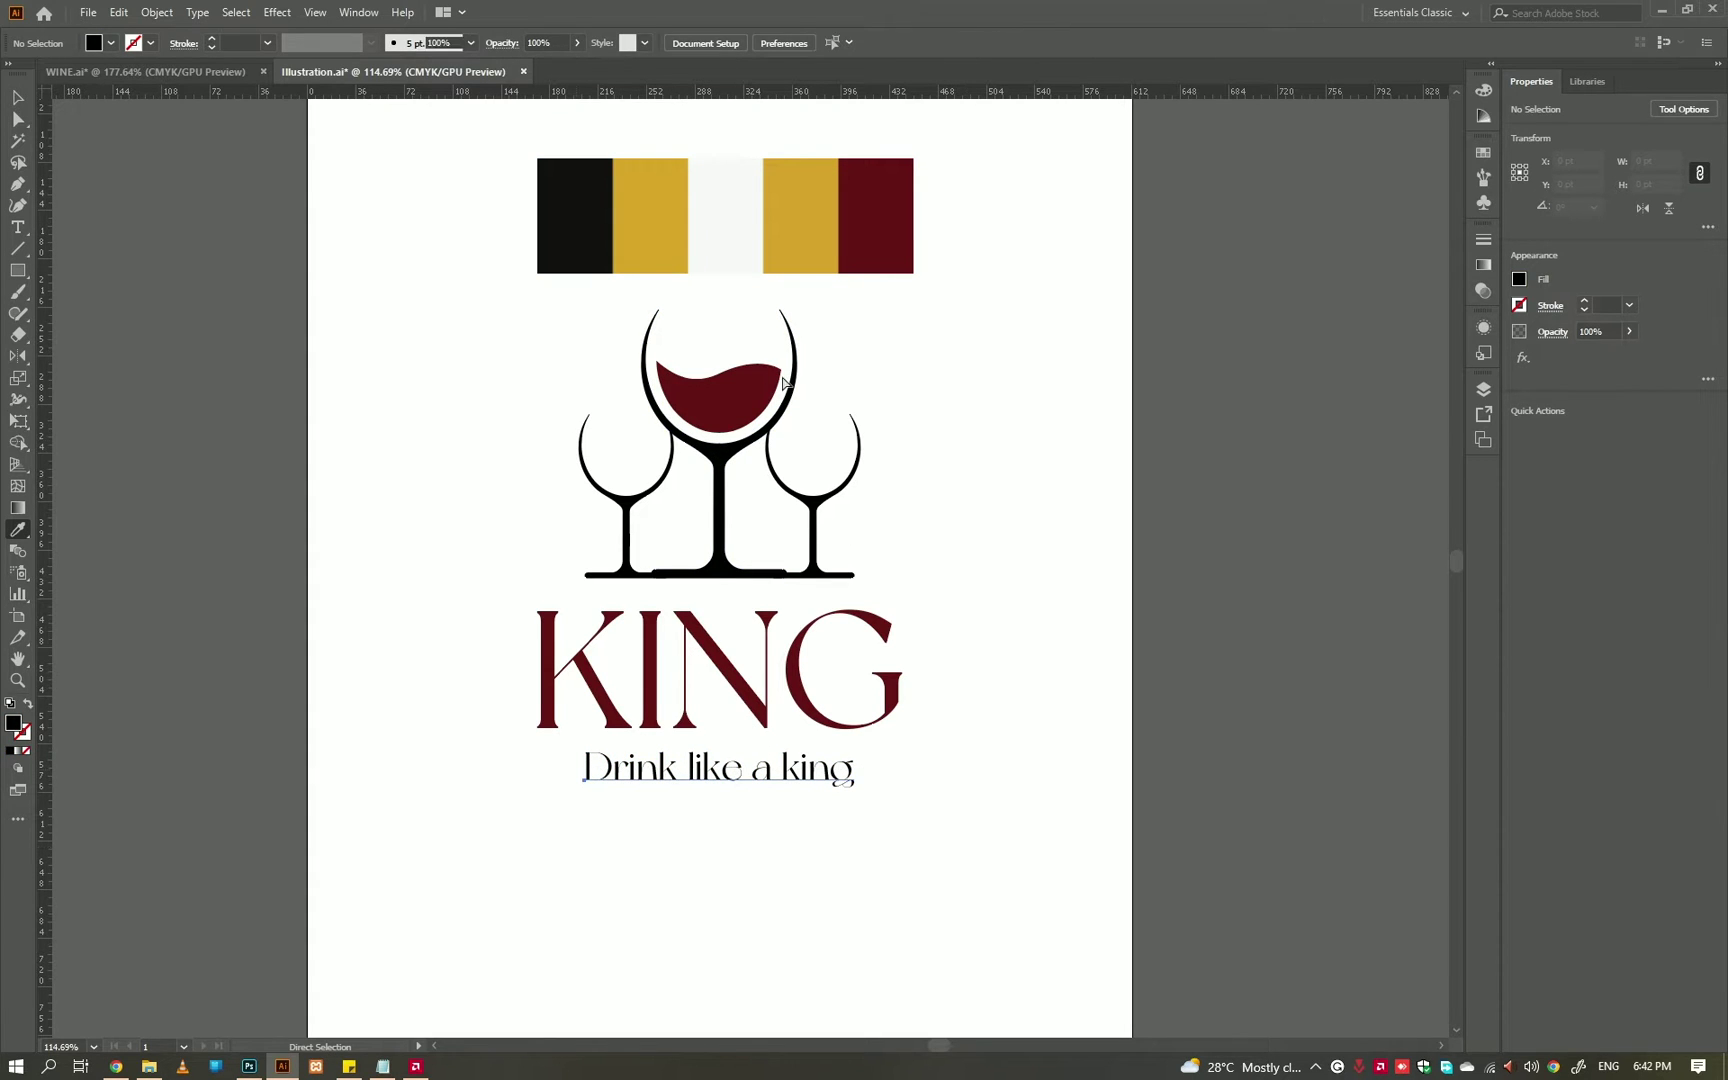
pyautogui.press('v')
pyautogui.moveTo(999, 510); pyautogui.dragTo(818, 562)
# - Zoom in to inspect the KING lettering, then fit the whole artboard back in view
pyautogui.click(463, 308)
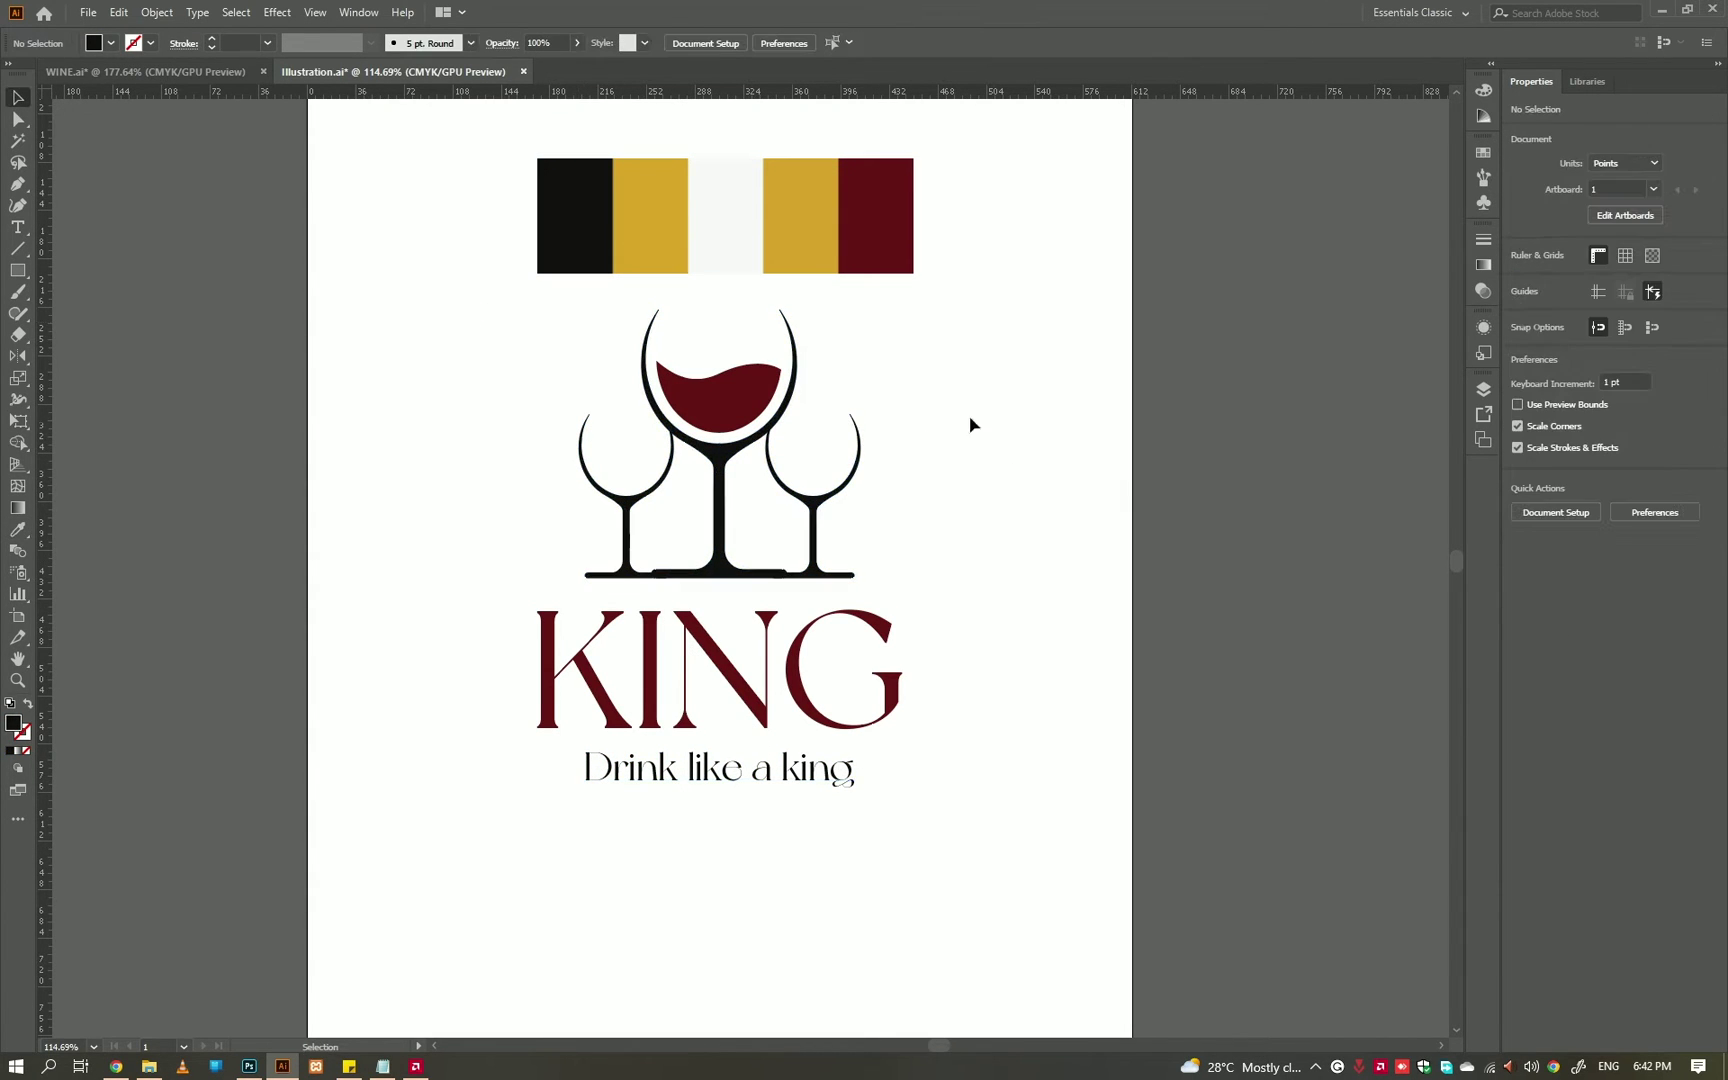
pyautogui.moveTo(970, 425); pyautogui.dragTo(397, 798)
pyautogui.click(940, 666)
pyautogui.press('z')
pyautogui.moveTo(835, 653)
pyautogui.mouseDown()
pyautogui.moveTo(940, 667)
pyautogui.moveTo(1014, 590)
pyautogui.mouseUp()
pyautogui.press('a')
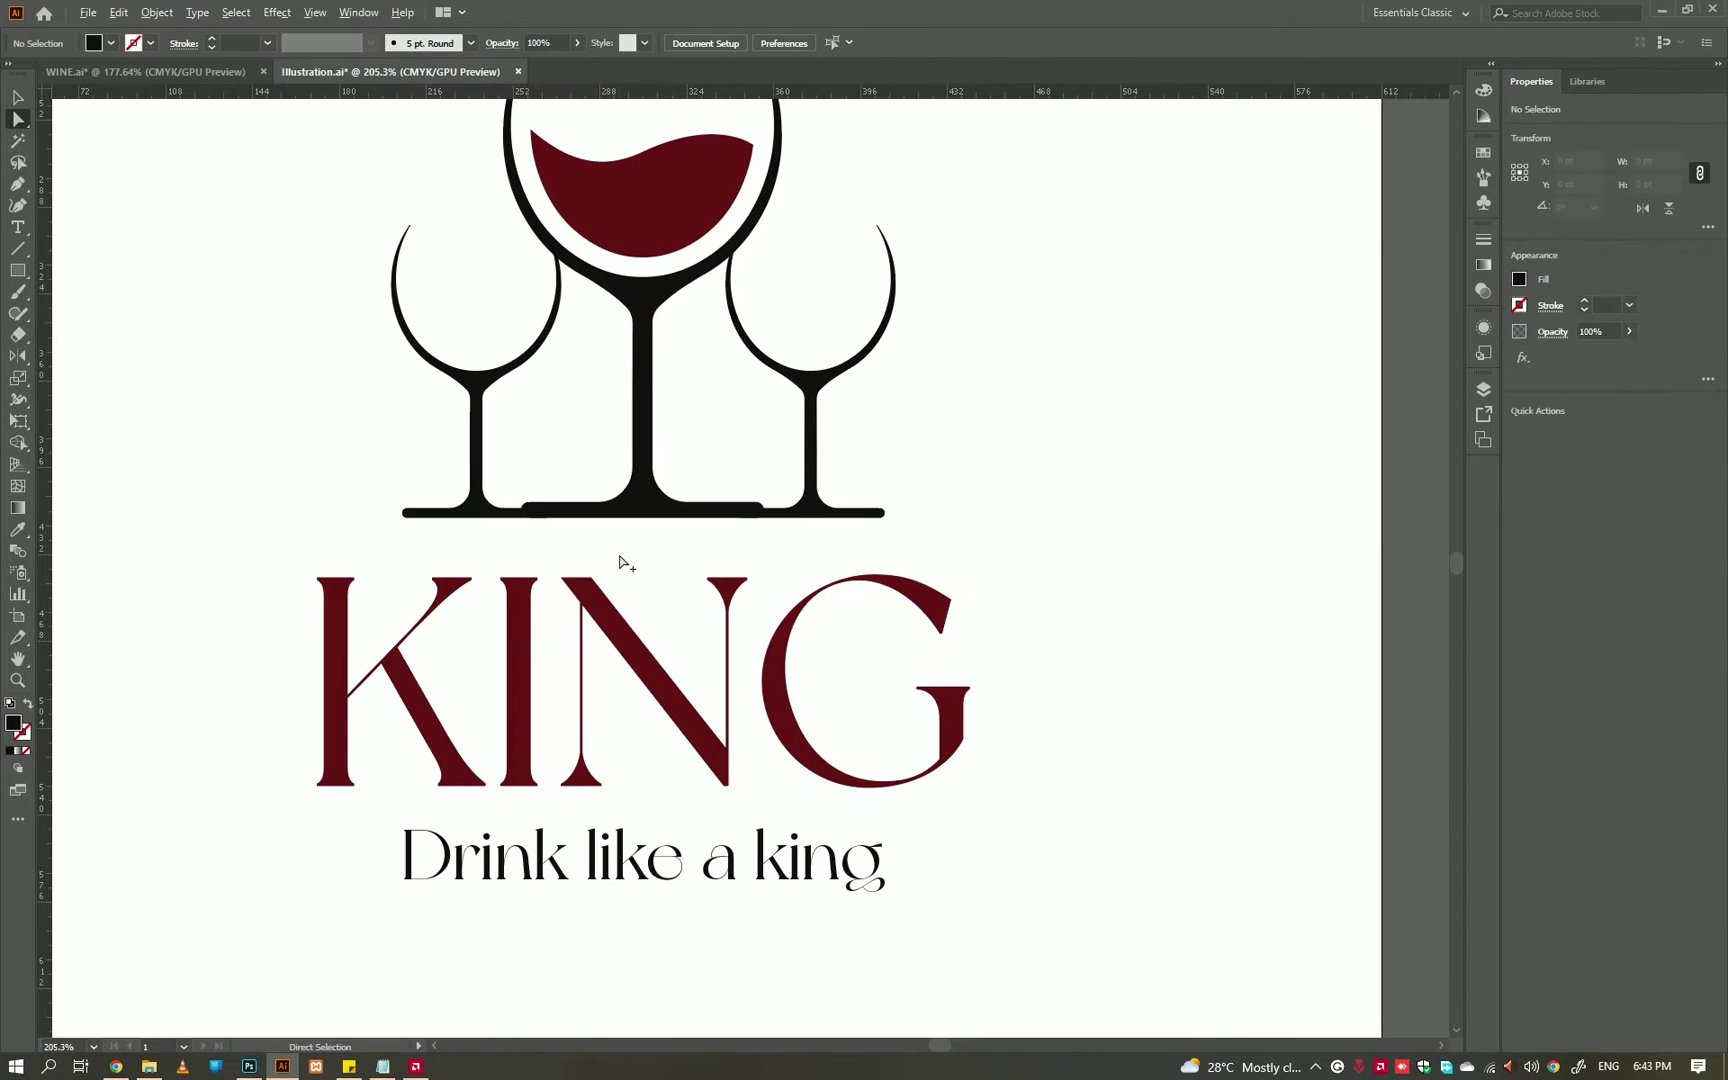
pyautogui.click(575, 586)
pyautogui.click(663, 577)
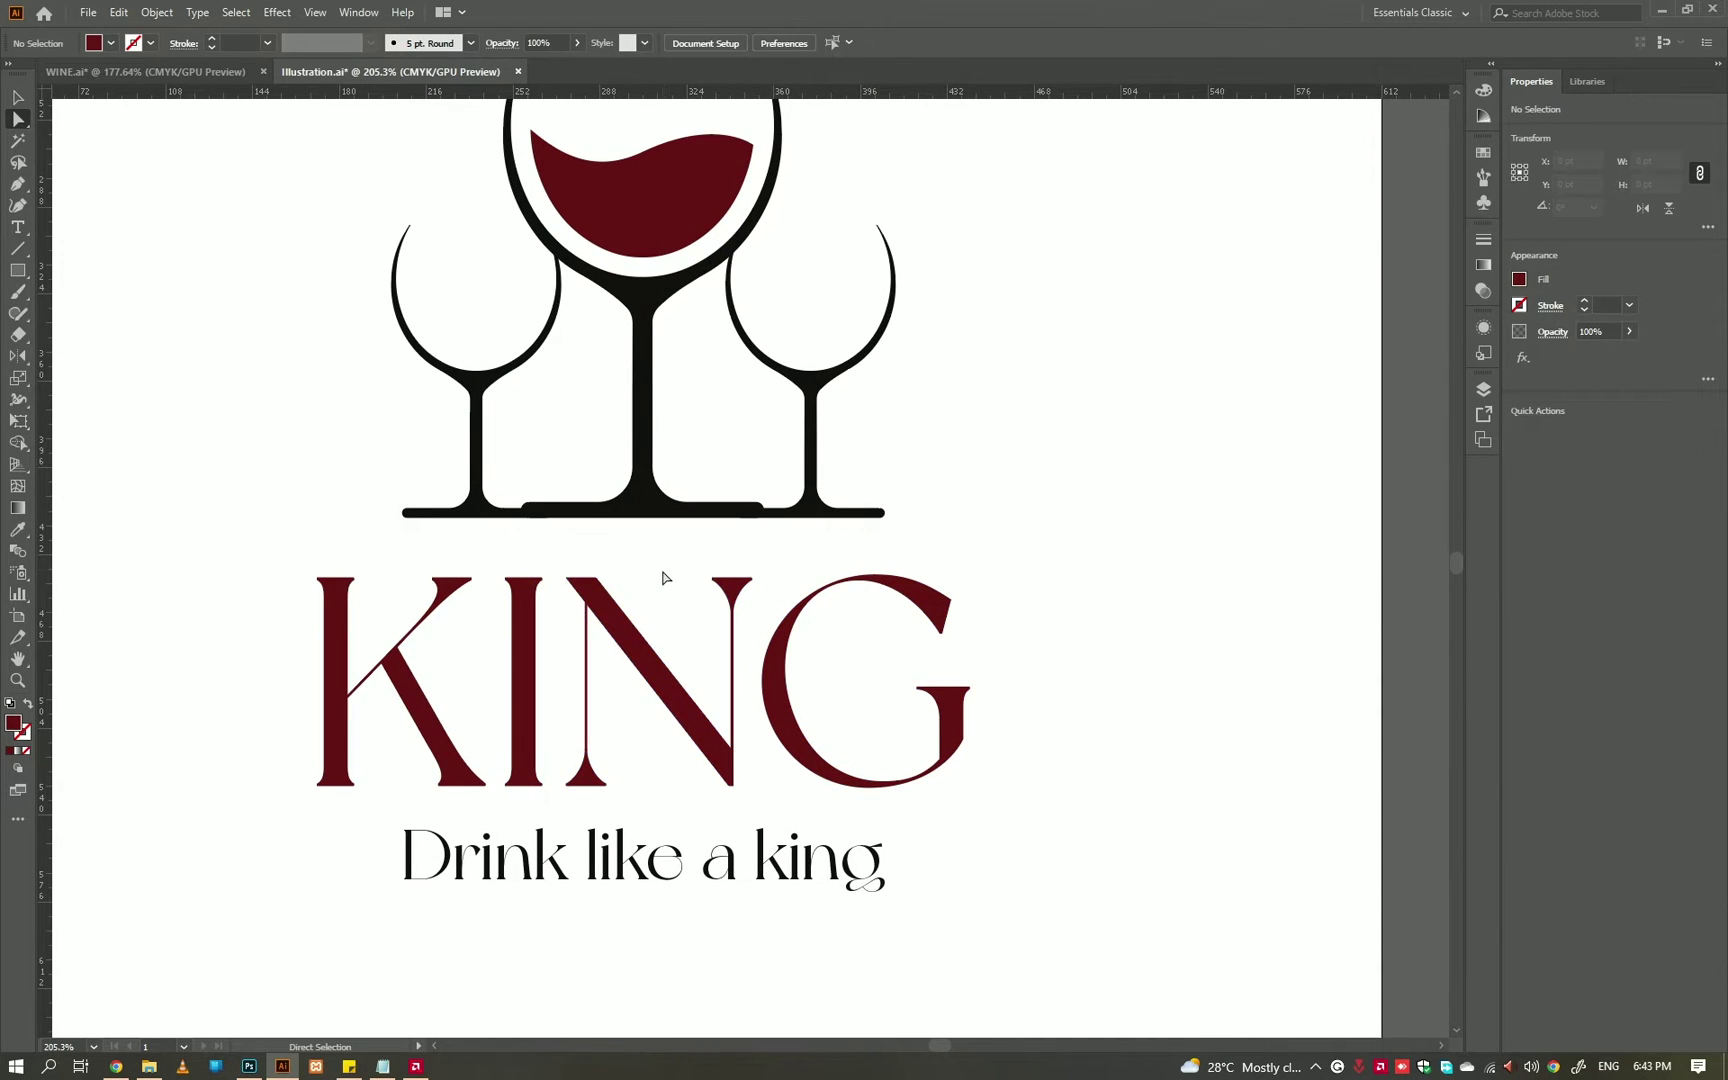
pyautogui.click(600, 690)
pyautogui.click(1018, 400)
pyautogui.press('v')
pyautogui.hotkey('ctrl', '0')
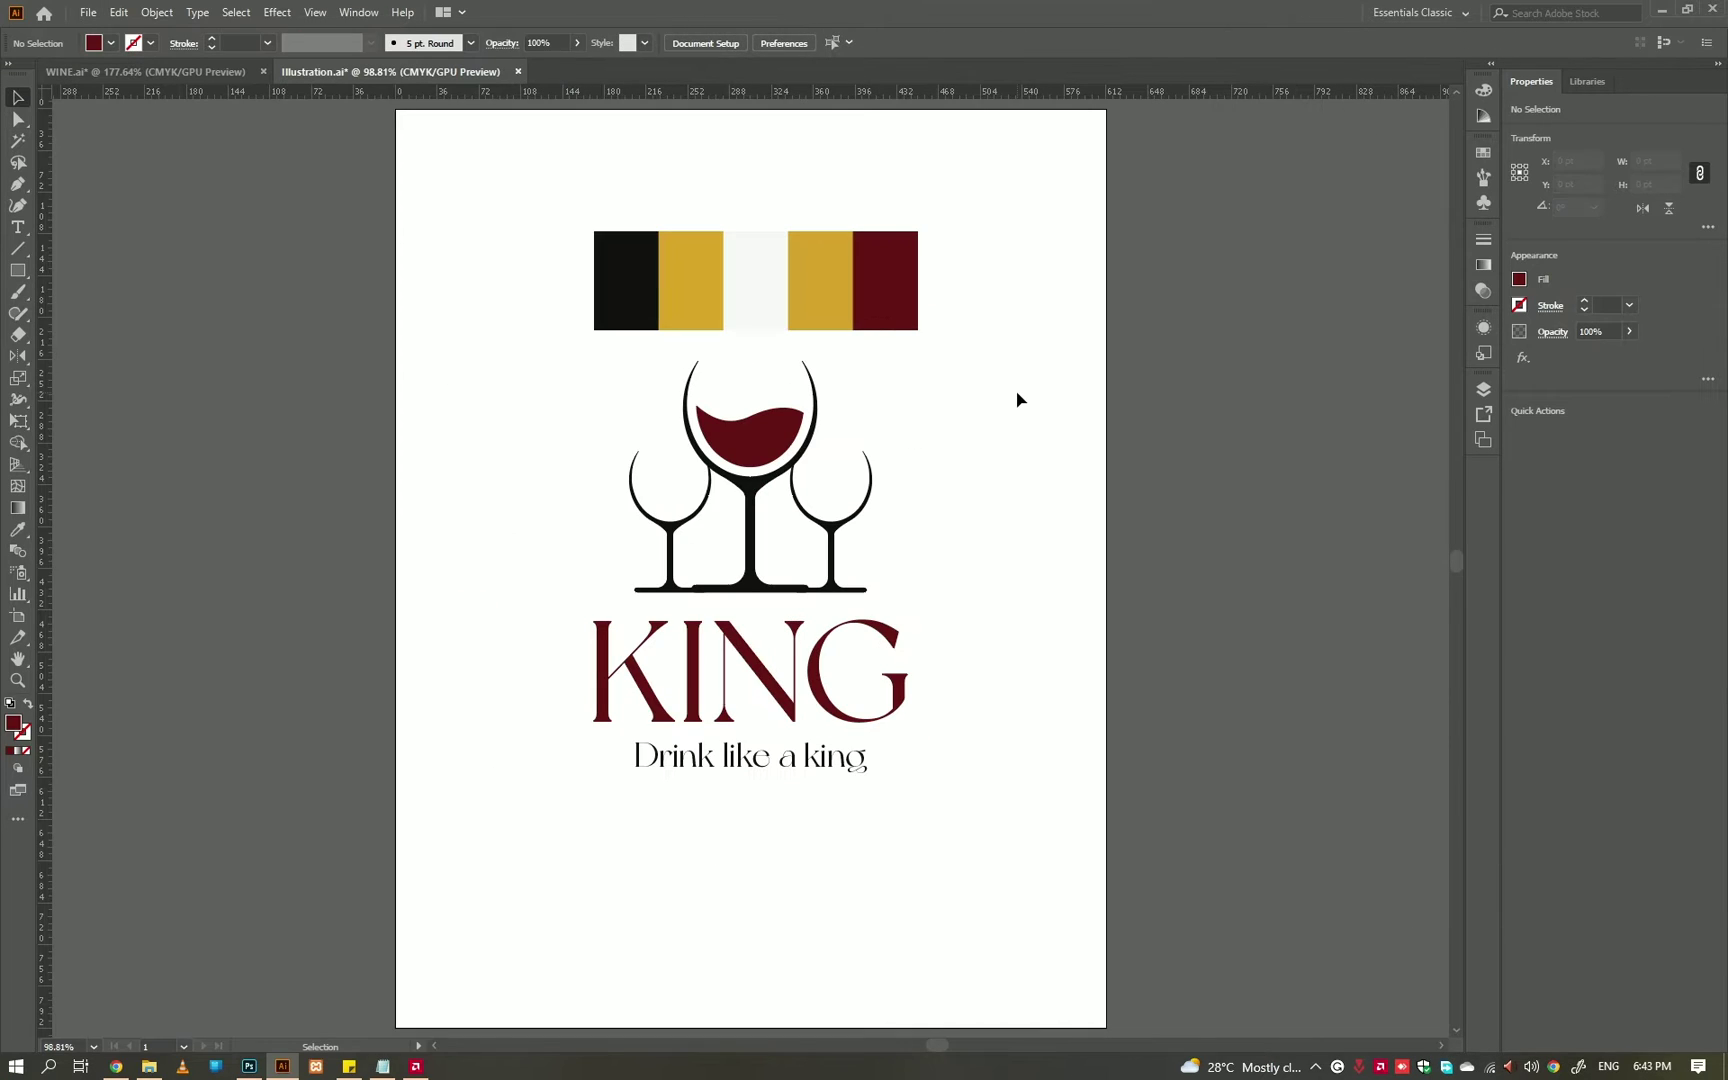
# - Move the palette strip off-page, shrink the logo toward the top, and place a copy below
pyautogui.moveTo(873, 315); pyautogui.dragTo(292, 292)
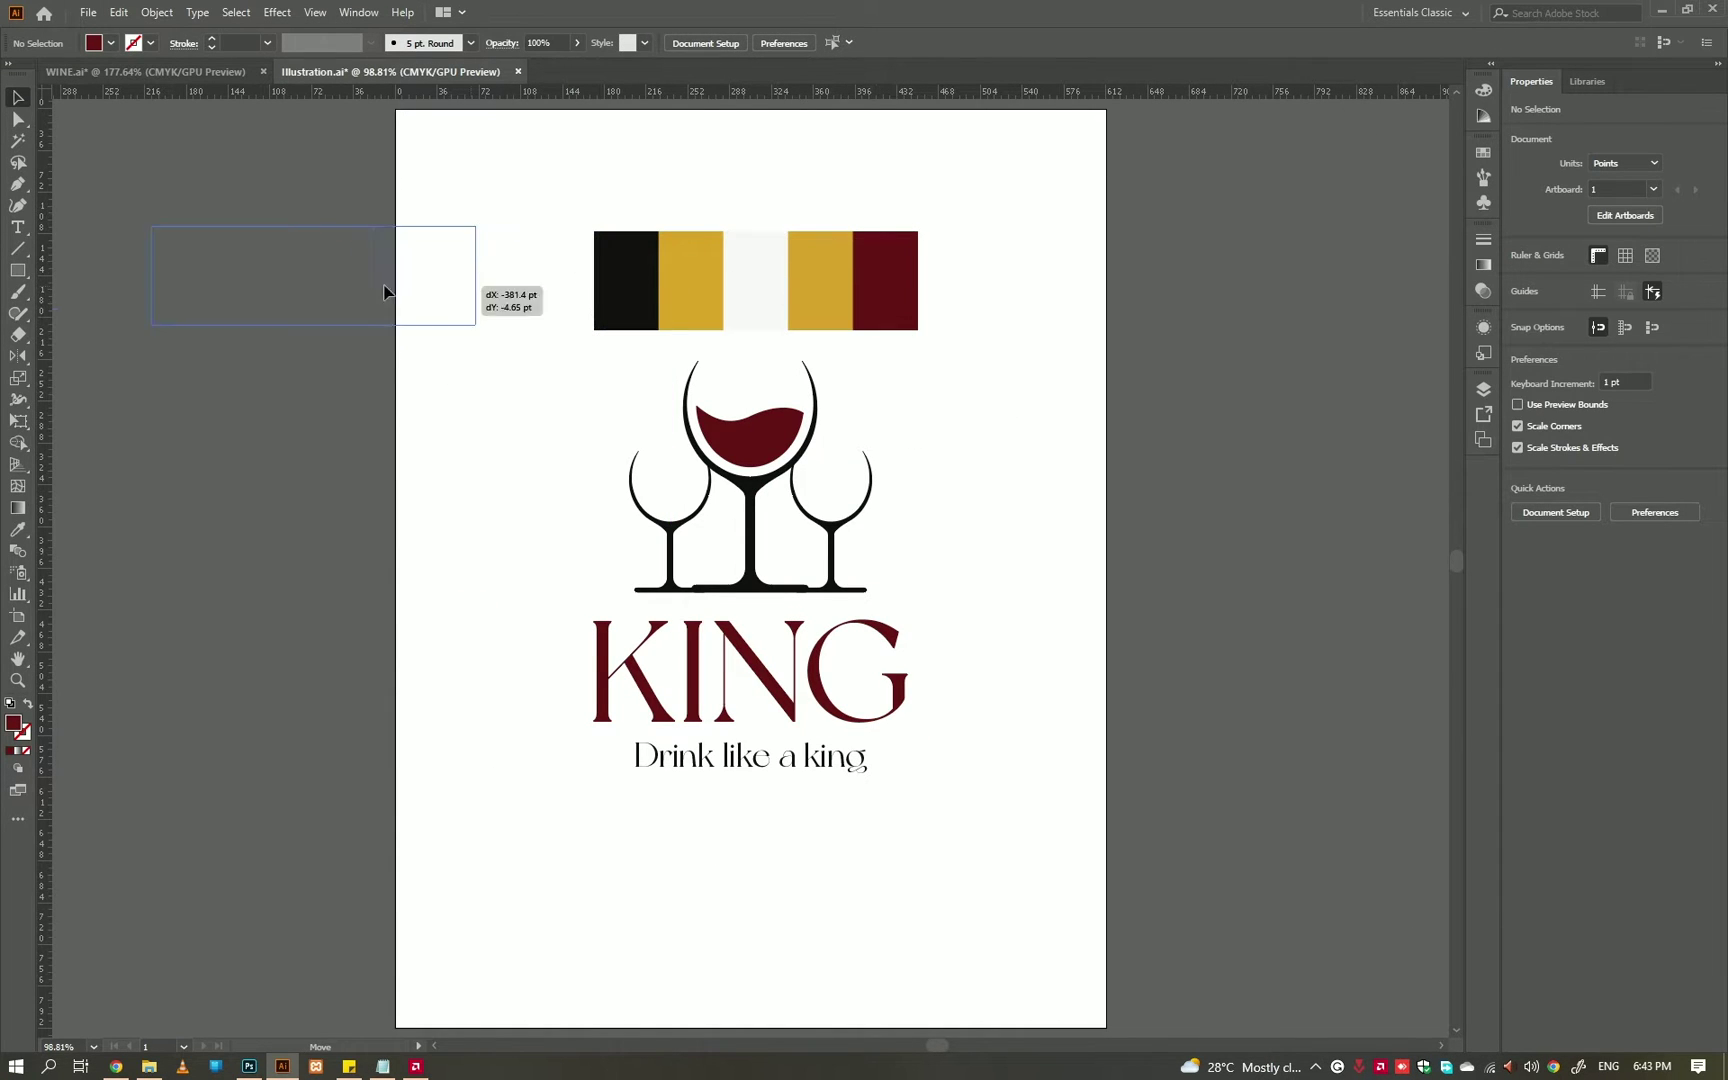
pyautogui.click(897, 401)
pyautogui.scroll(-2, 1020, 381)
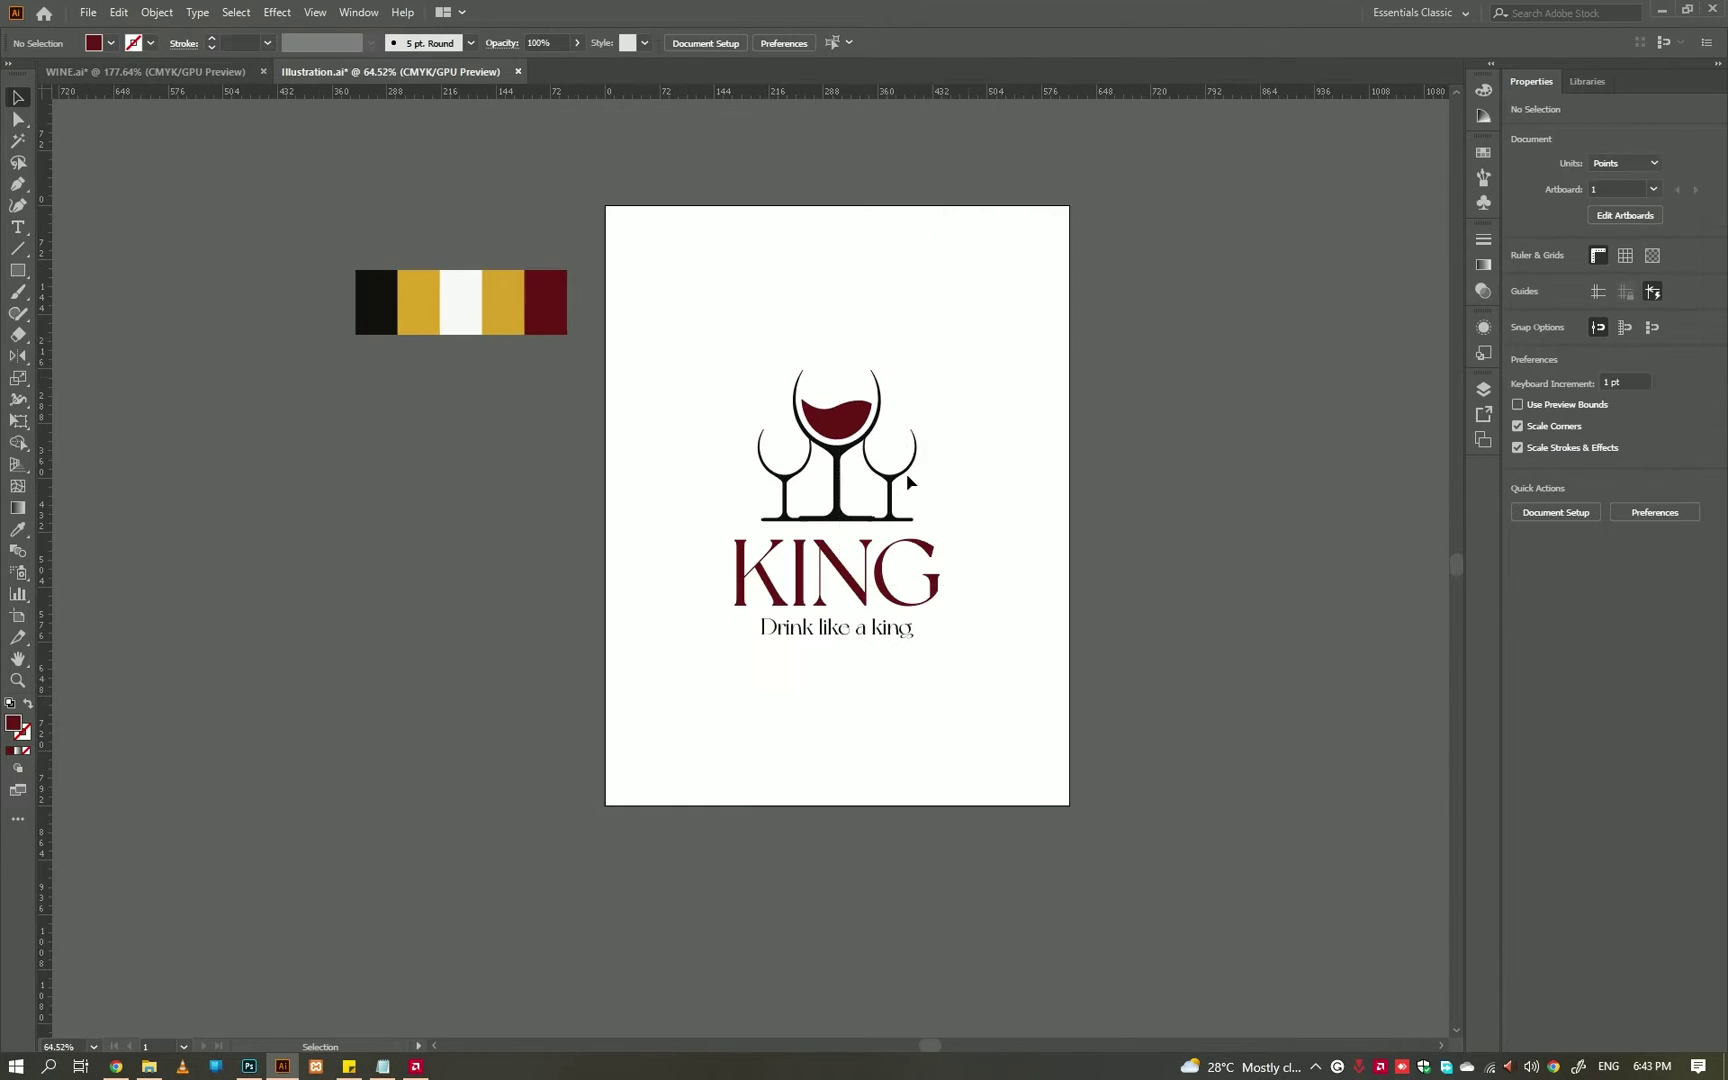
pyautogui.click(835, 332)
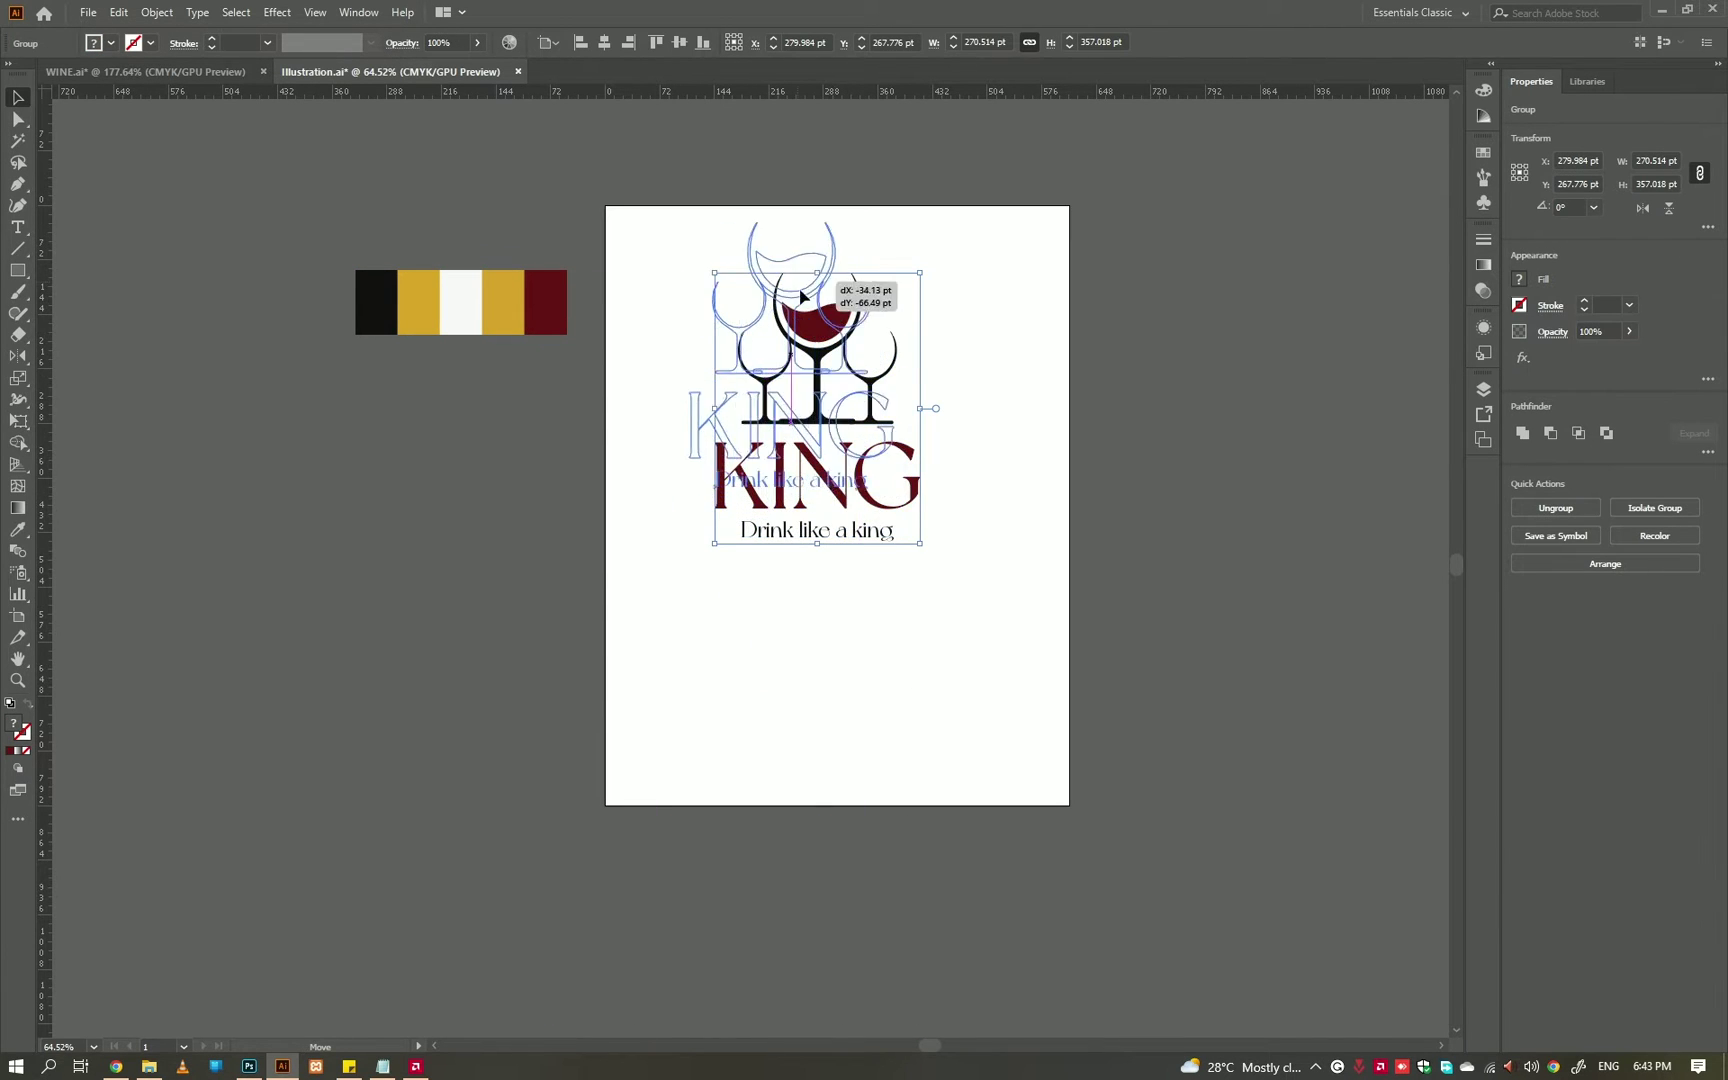
pyautogui.moveTo(837, 550); pyautogui.dragTo(857, 468)
pyautogui.moveTo(830, 319)
pyautogui.mouseDown()
pyautogui.moveTo(830, 296)
pyautogui.moveTo(830, 563)
pyautogui.mouseUp()
pyautogui.keyDown('shift'); pyautogui.click(836, 405); pyautogui.keyUp('shift')
pyautogui.scroll(1, 902, 668)
pyautogui.click(1034, 783)
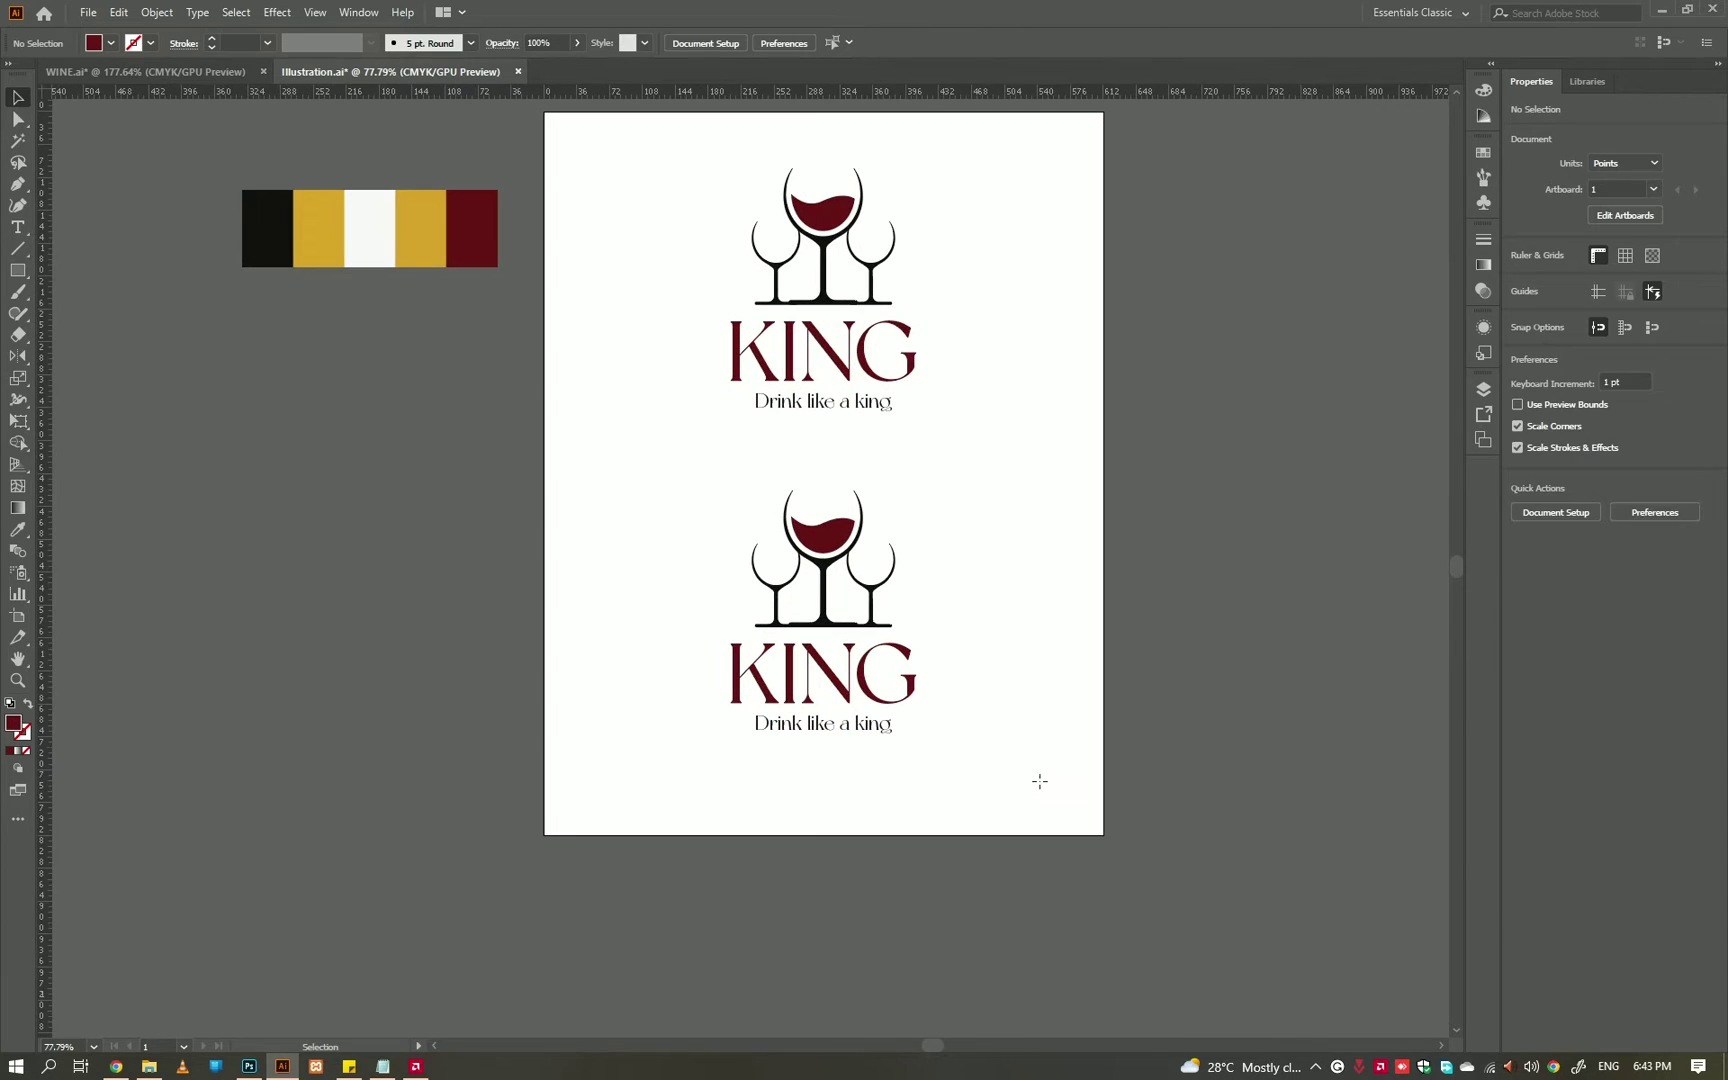
# - Draw a maroon rectangle over the page's lower half and send it behind the lower logo
pyautogui.press('m')
pyautogui.moveTo(1104, 835); pyautogui.dragTo(549, 464)
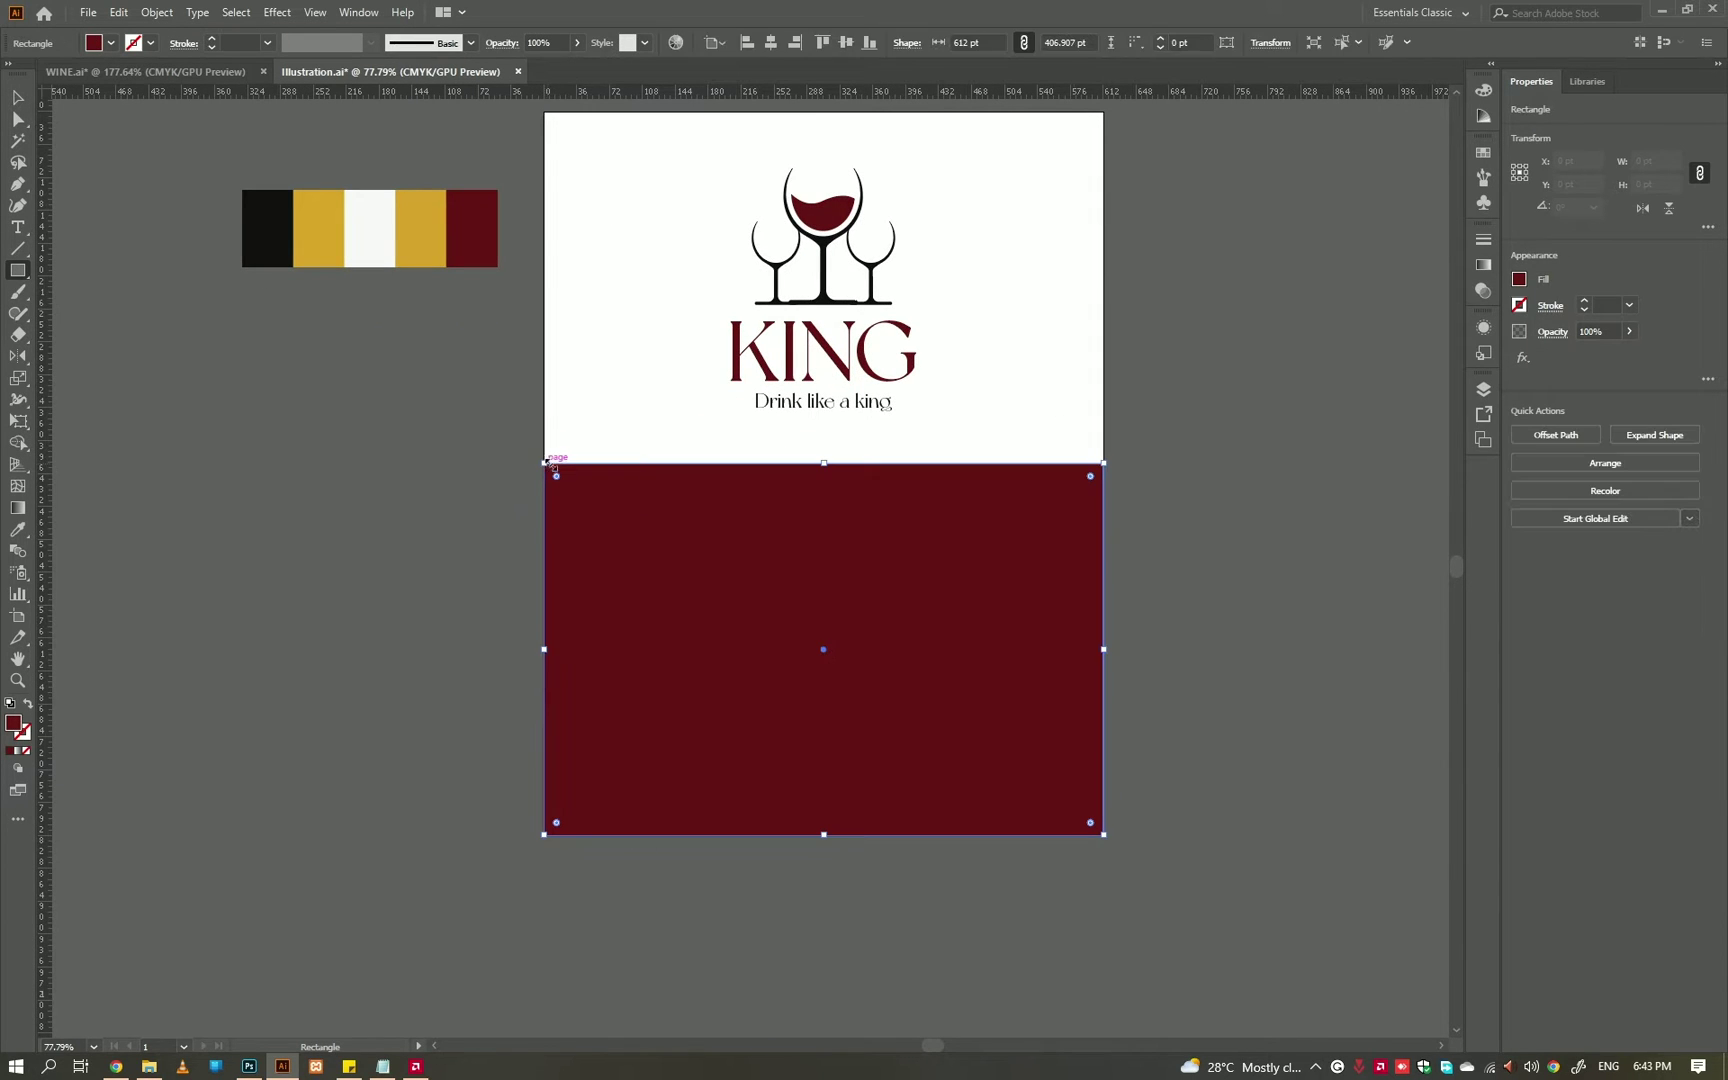
pyautogui.press('v')
pyautogui.hotkey('ctrl', 'shift', '[')
# - Narrow the panel to the left half with the logo, then duplicate both into the right half
pyautogui.moveTo(823, 568); pyautogui.dragTo(673, 568)
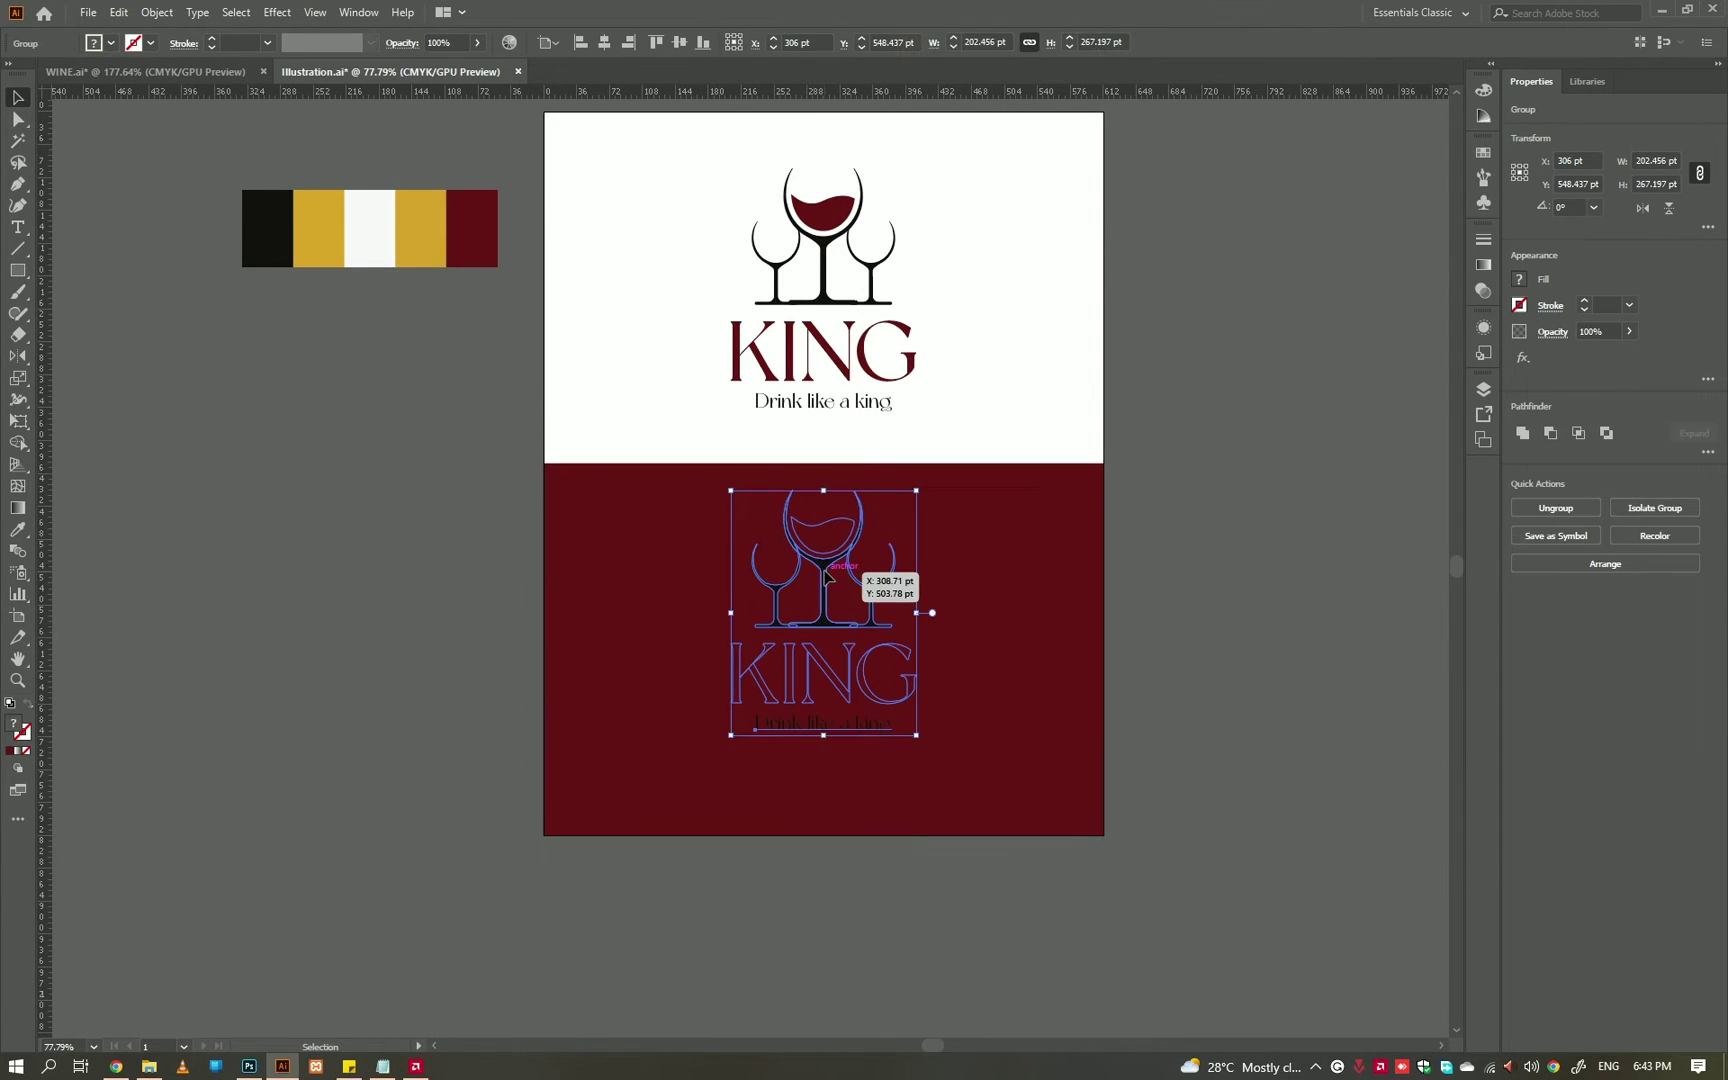
pyautogui.click(1070, 660)
pyautogui.moveTo(1104, 649); pyautogui.dragTo(824, 649)
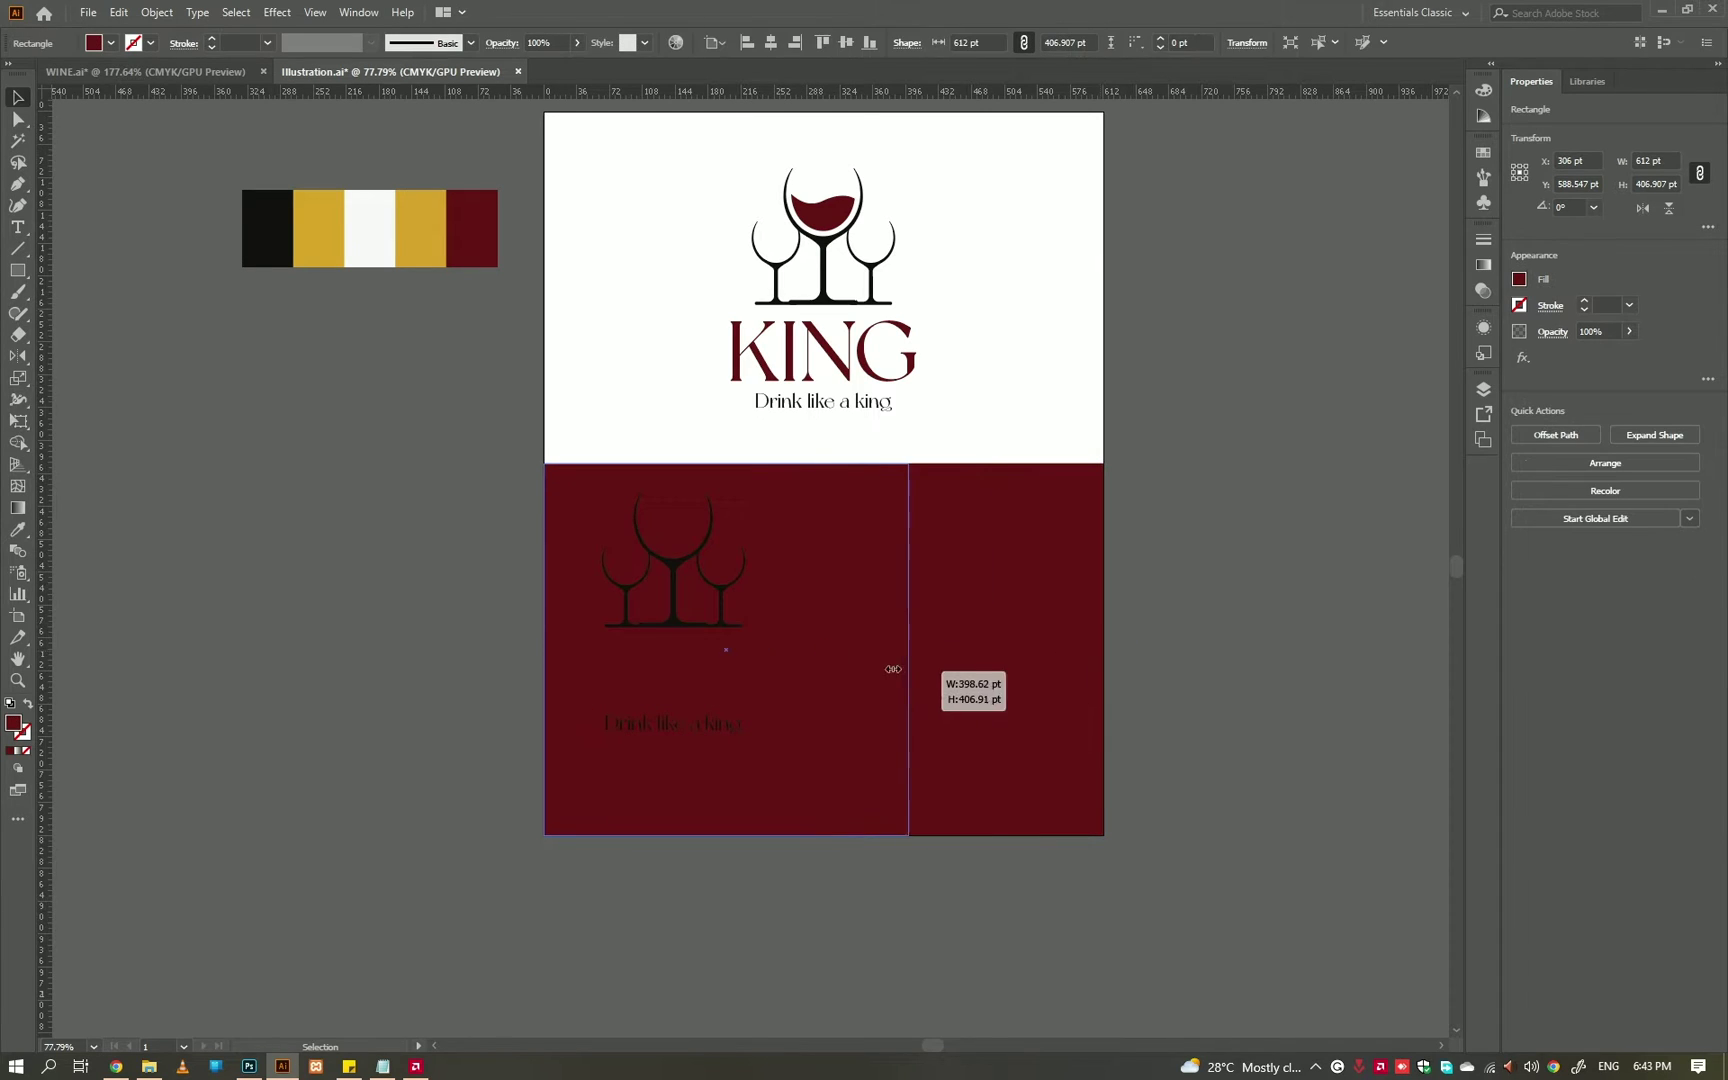
pyautogui.moveTo(920, 594); pyautogui.dragTo(697, 818)
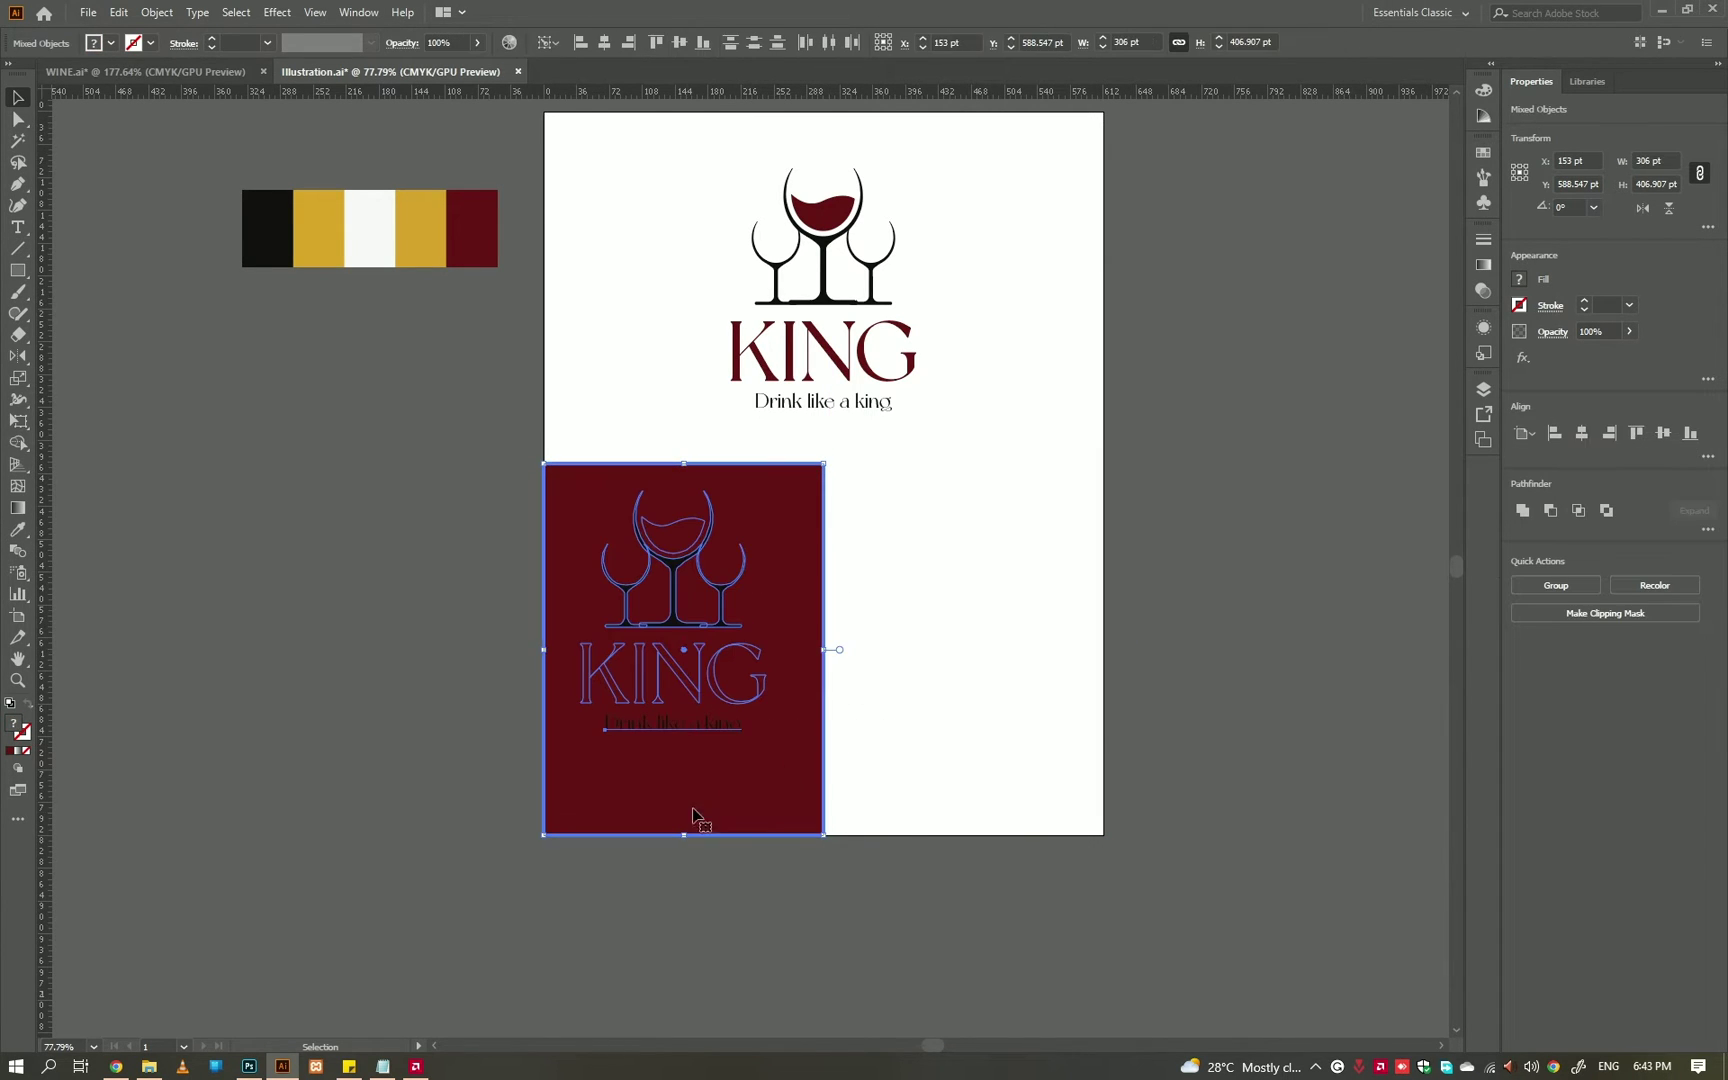
pyautogui.moveTo(720, 640); pyautogui.dragTo(1000, 640)
pyautogui.hotkey('ctrl', 'shift', 'a')
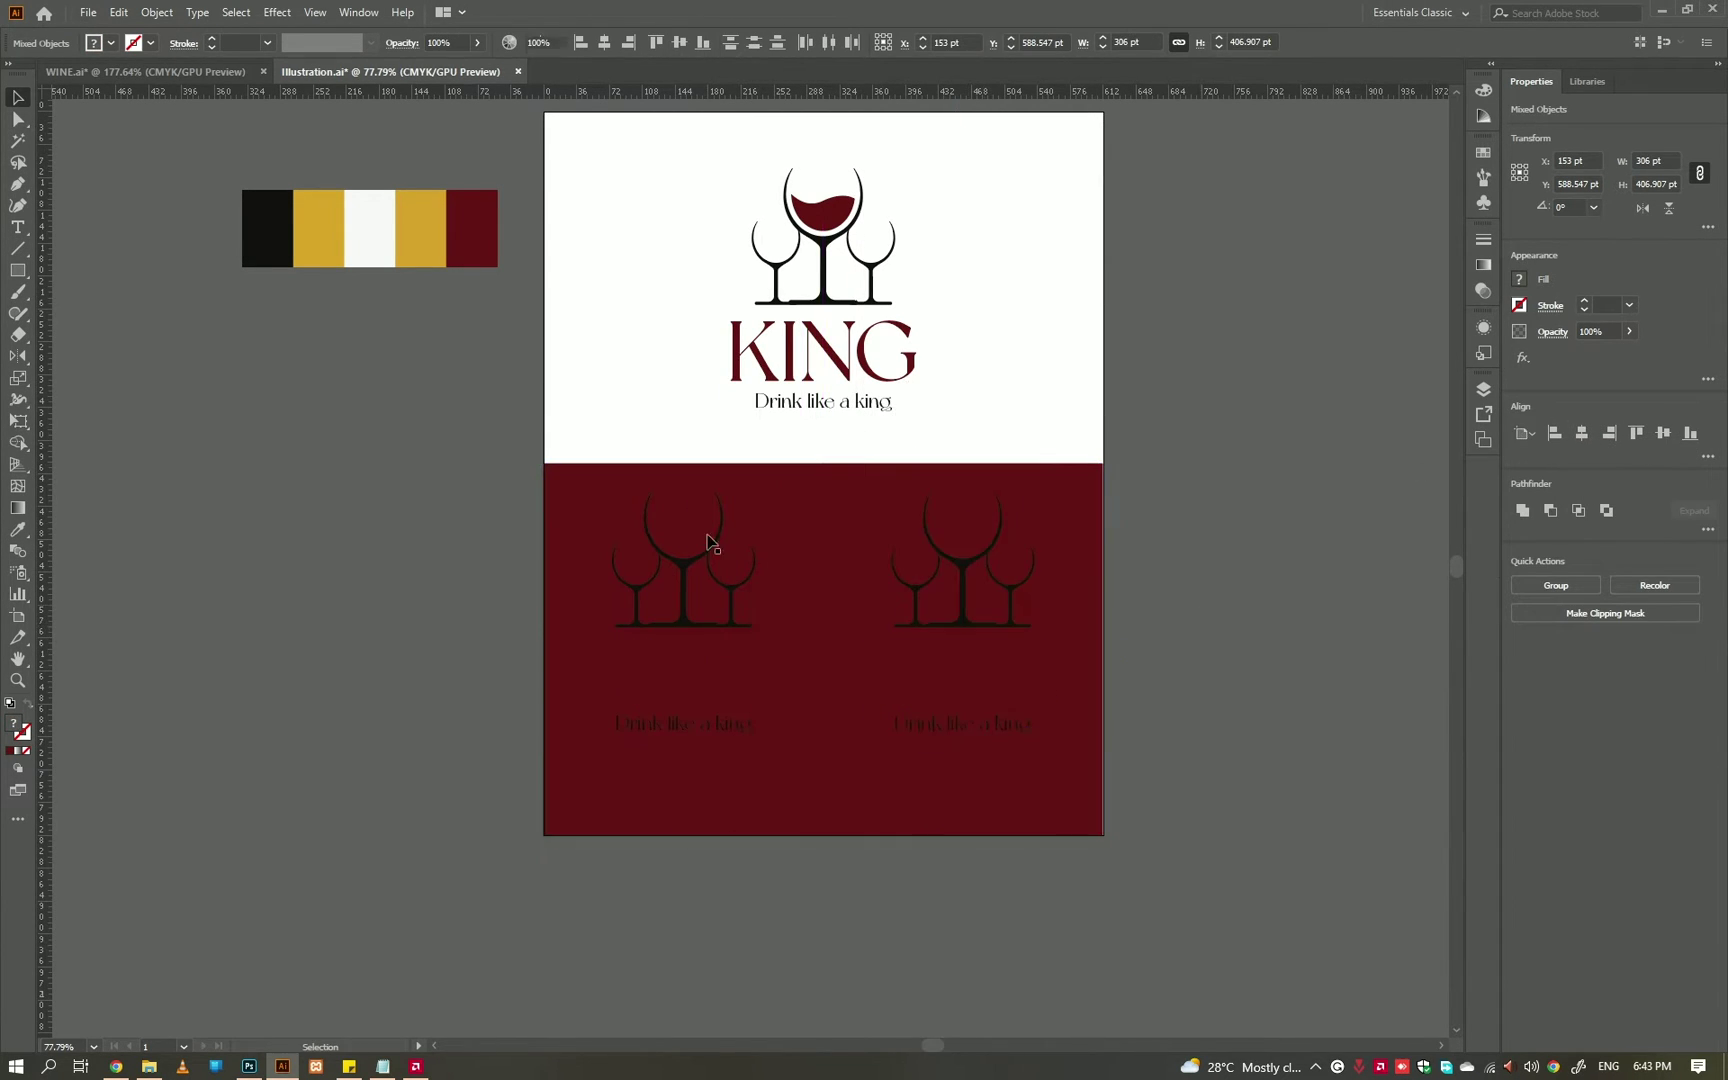
# - Recolour the left logo's wine and KING letters from the dark red swatch
pyautogui.doubleClick(735, 596)
pyautogui.press('a')
pyautogui.click(683, 532)
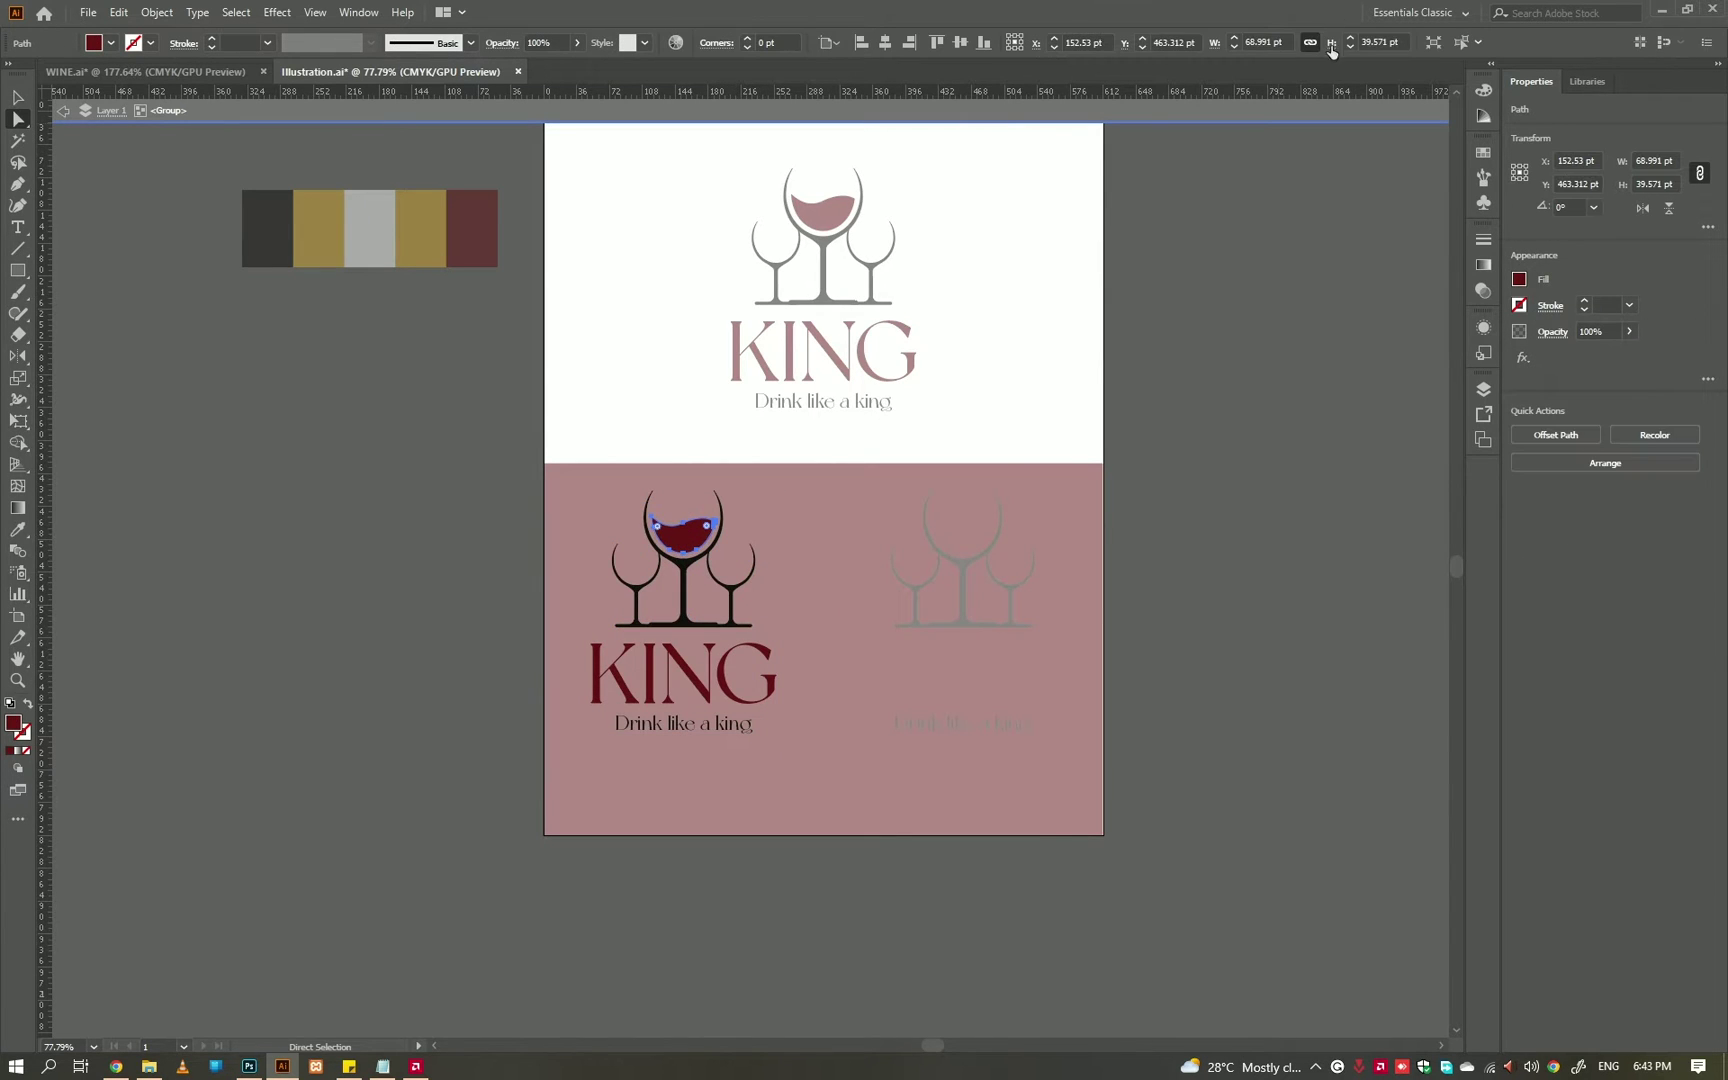
pyautogui.keyDown('shift'); pyautogui.click(620, 672); pyautogui.keyUp('shift')
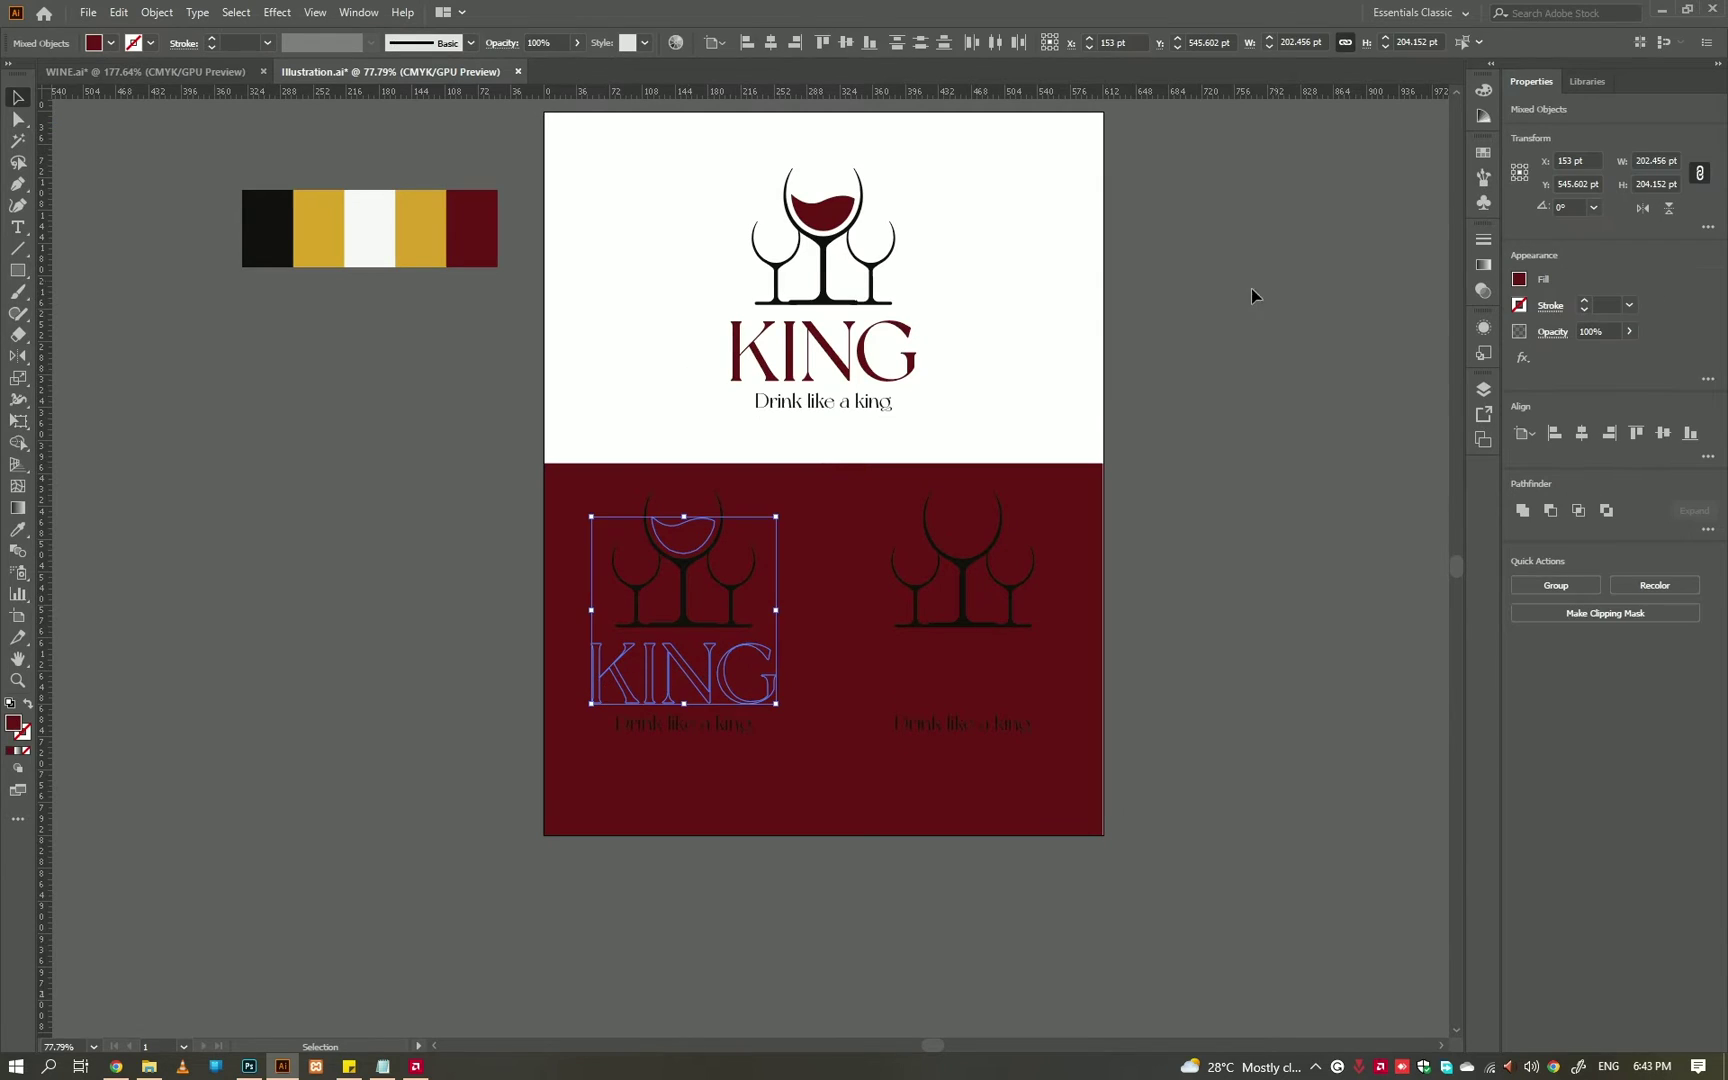
pyautogui.press('i')
pyautogui.click(480, 228)
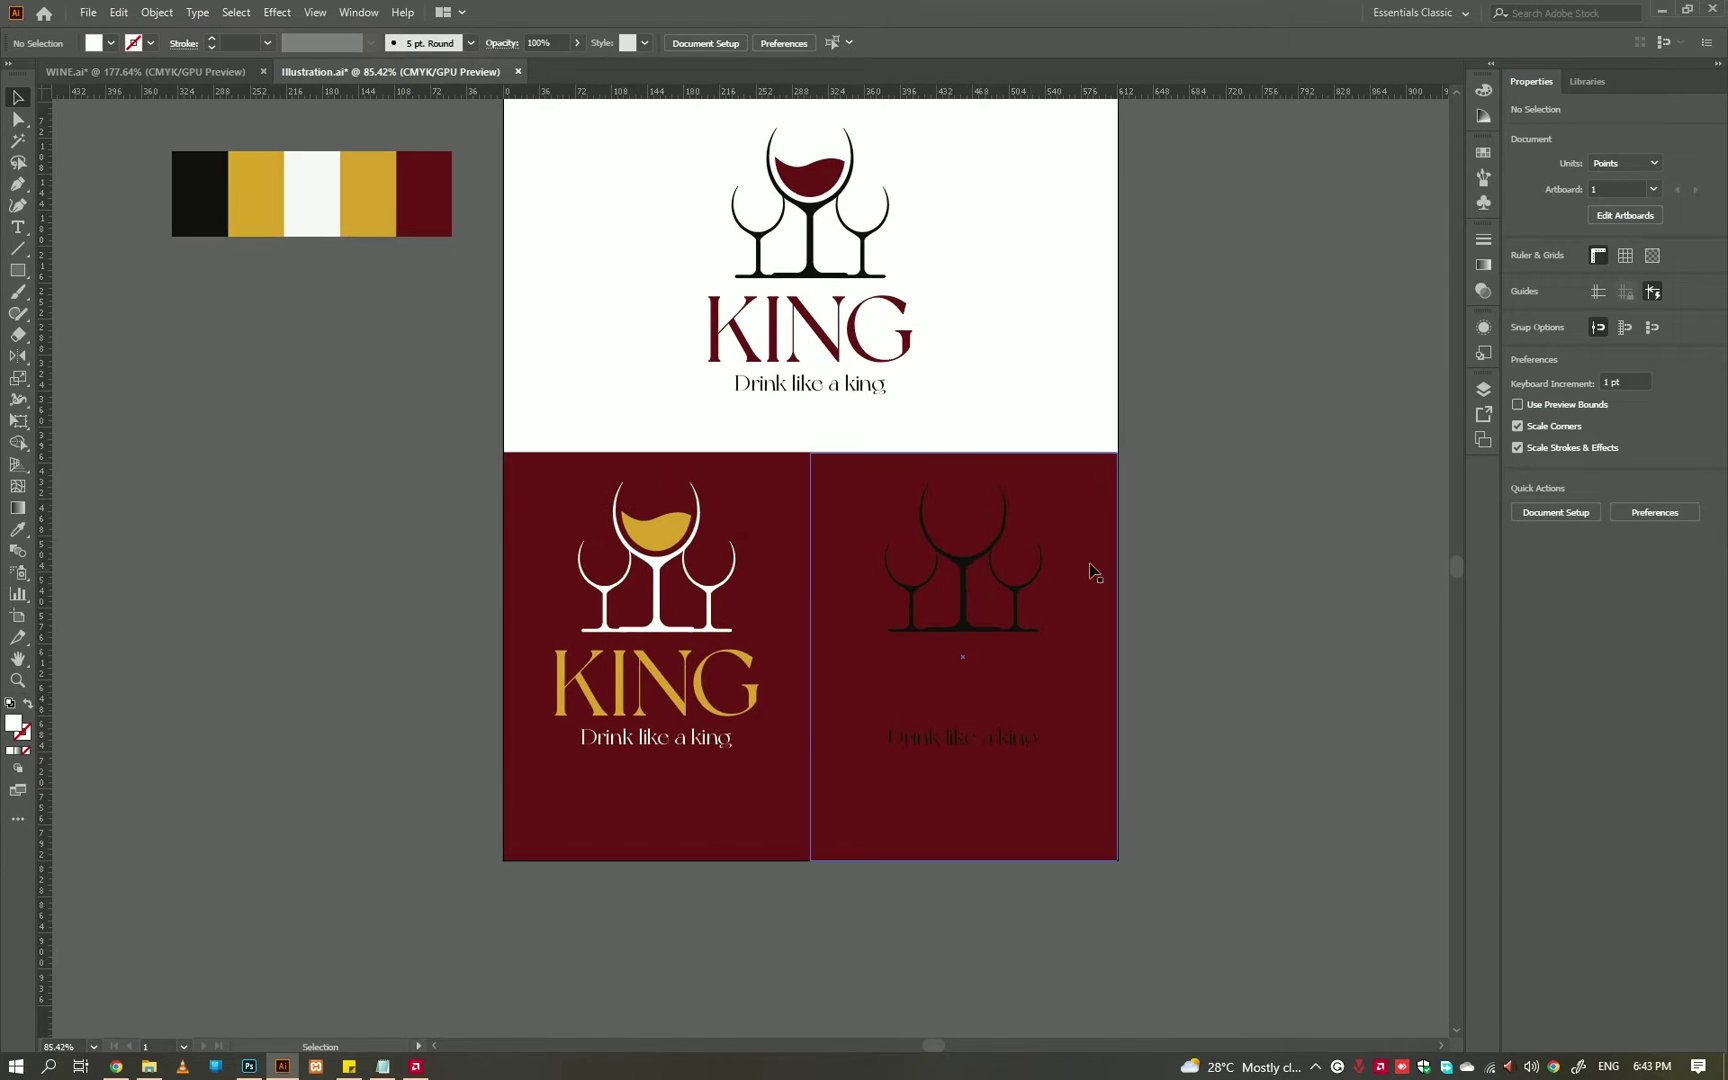
# - Recolour the right logo's wine and KING letters with a sampled swatch colour
pyautogui.press('a')
pyautogui.click(968, 543)
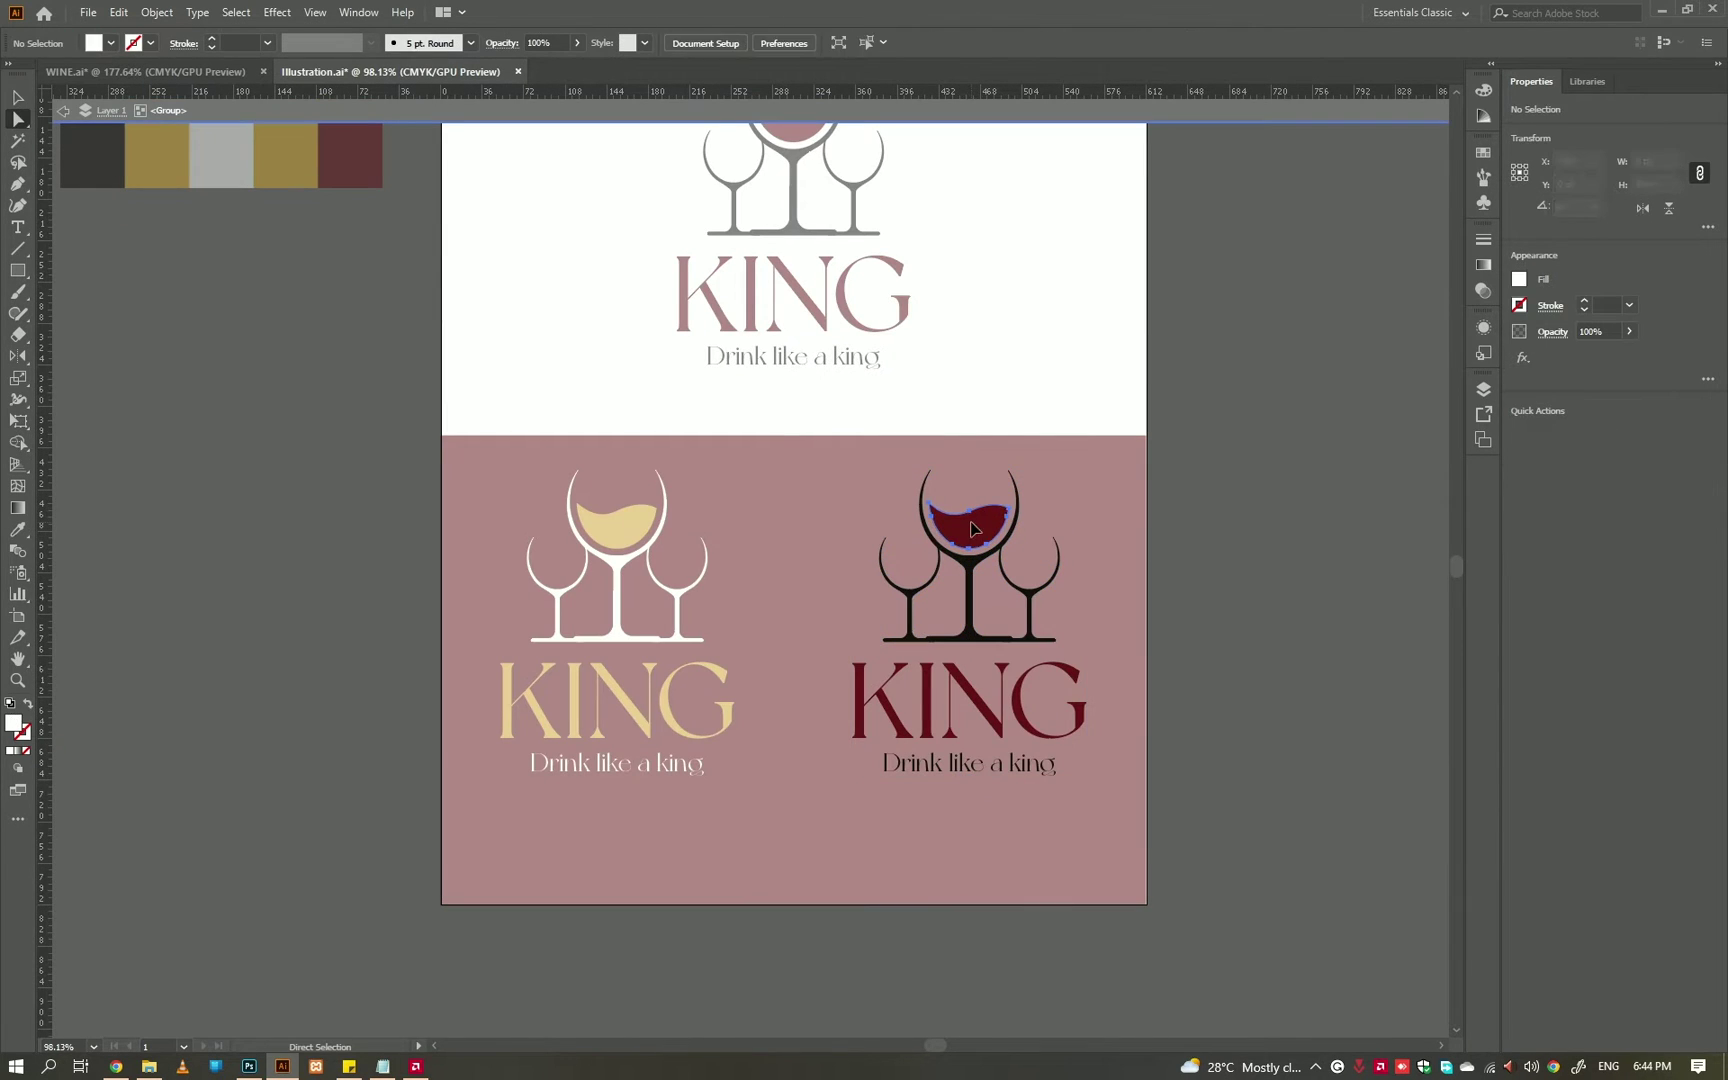
pyautogui.keyDown('shift'); pyautogui.click(862, 700); pyautogui.keyUp('shift')
pyautogui.press('i')
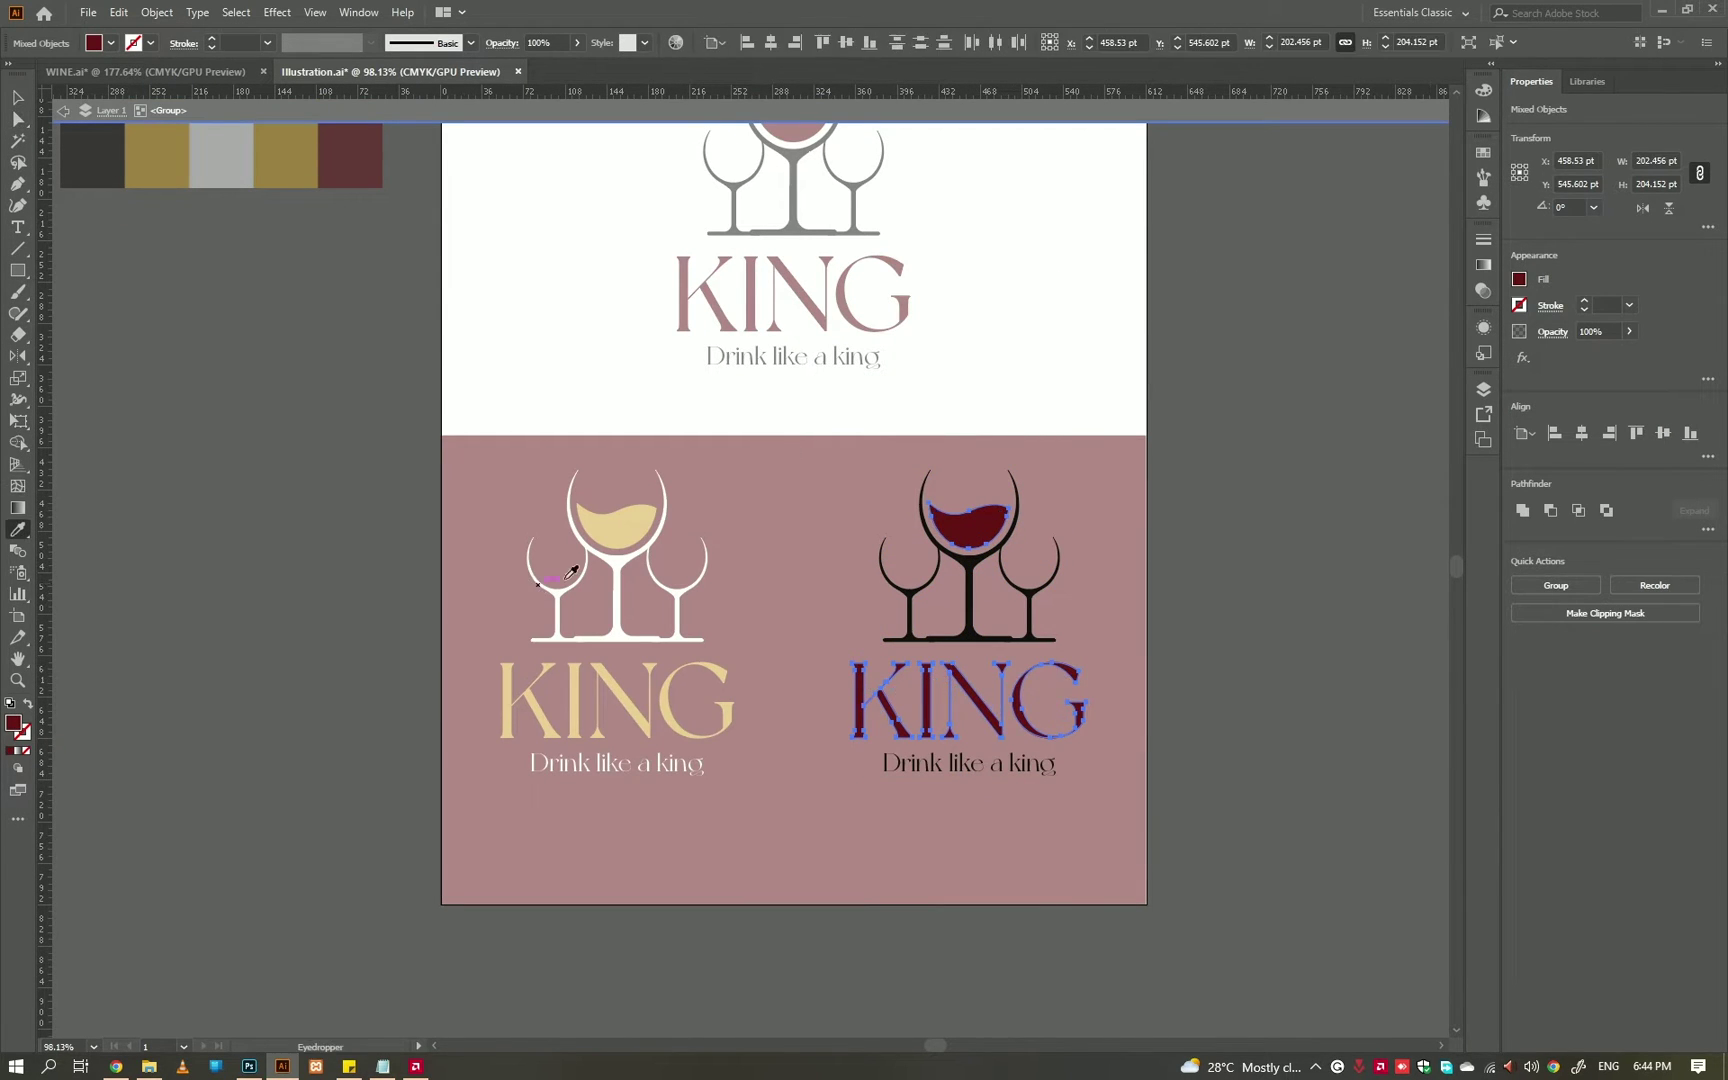
pyautogui.click(615, 555)
# - Colour the right panel's background rectangle black from the swatch
pyautogui.press('v')
pyautogui.click(980, 572)
pyautogui.hotkey('ctrl', 'z')
pyautogui.hotkey('ctrl', 'z')
pyautogui.click(1015, 551)
pyautogui.press('i')
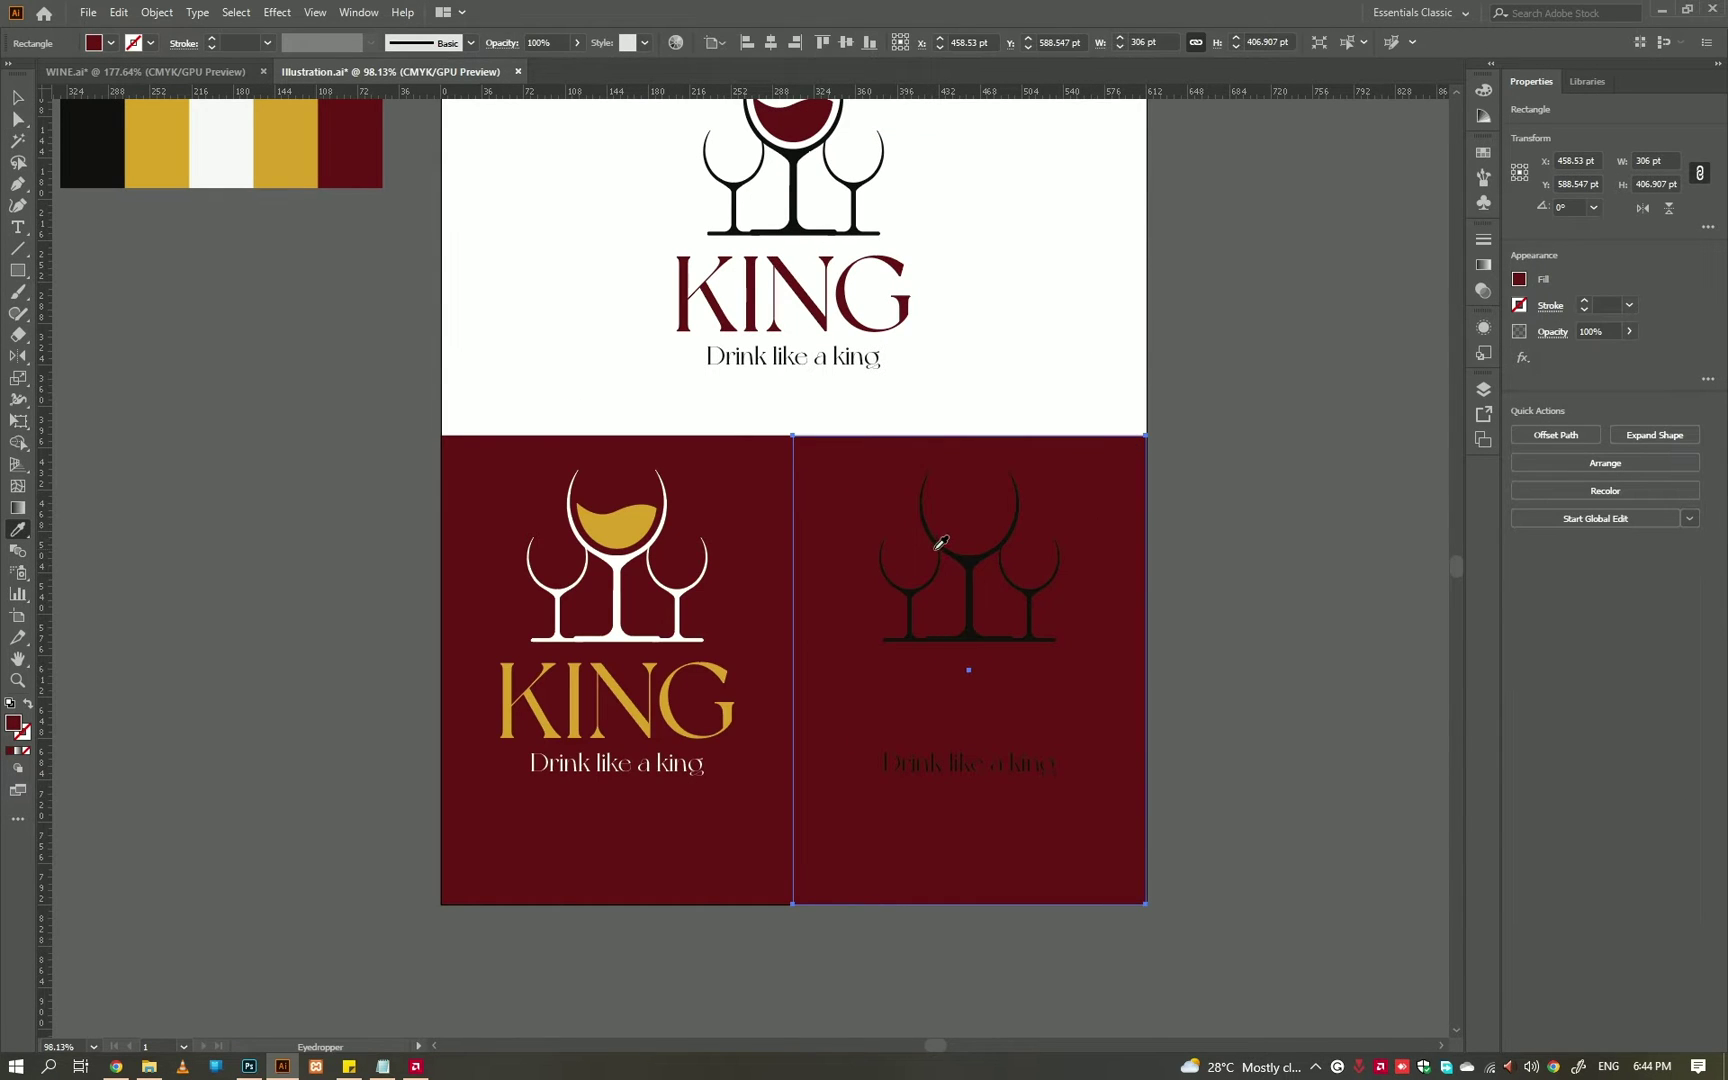
pyautogui.click(940, 543)
# - Restore white glasses and tagline on the black right panel, then fit the artboard in view
pyautogui.press('a')
pyautogui.doubleClick(968, 590)
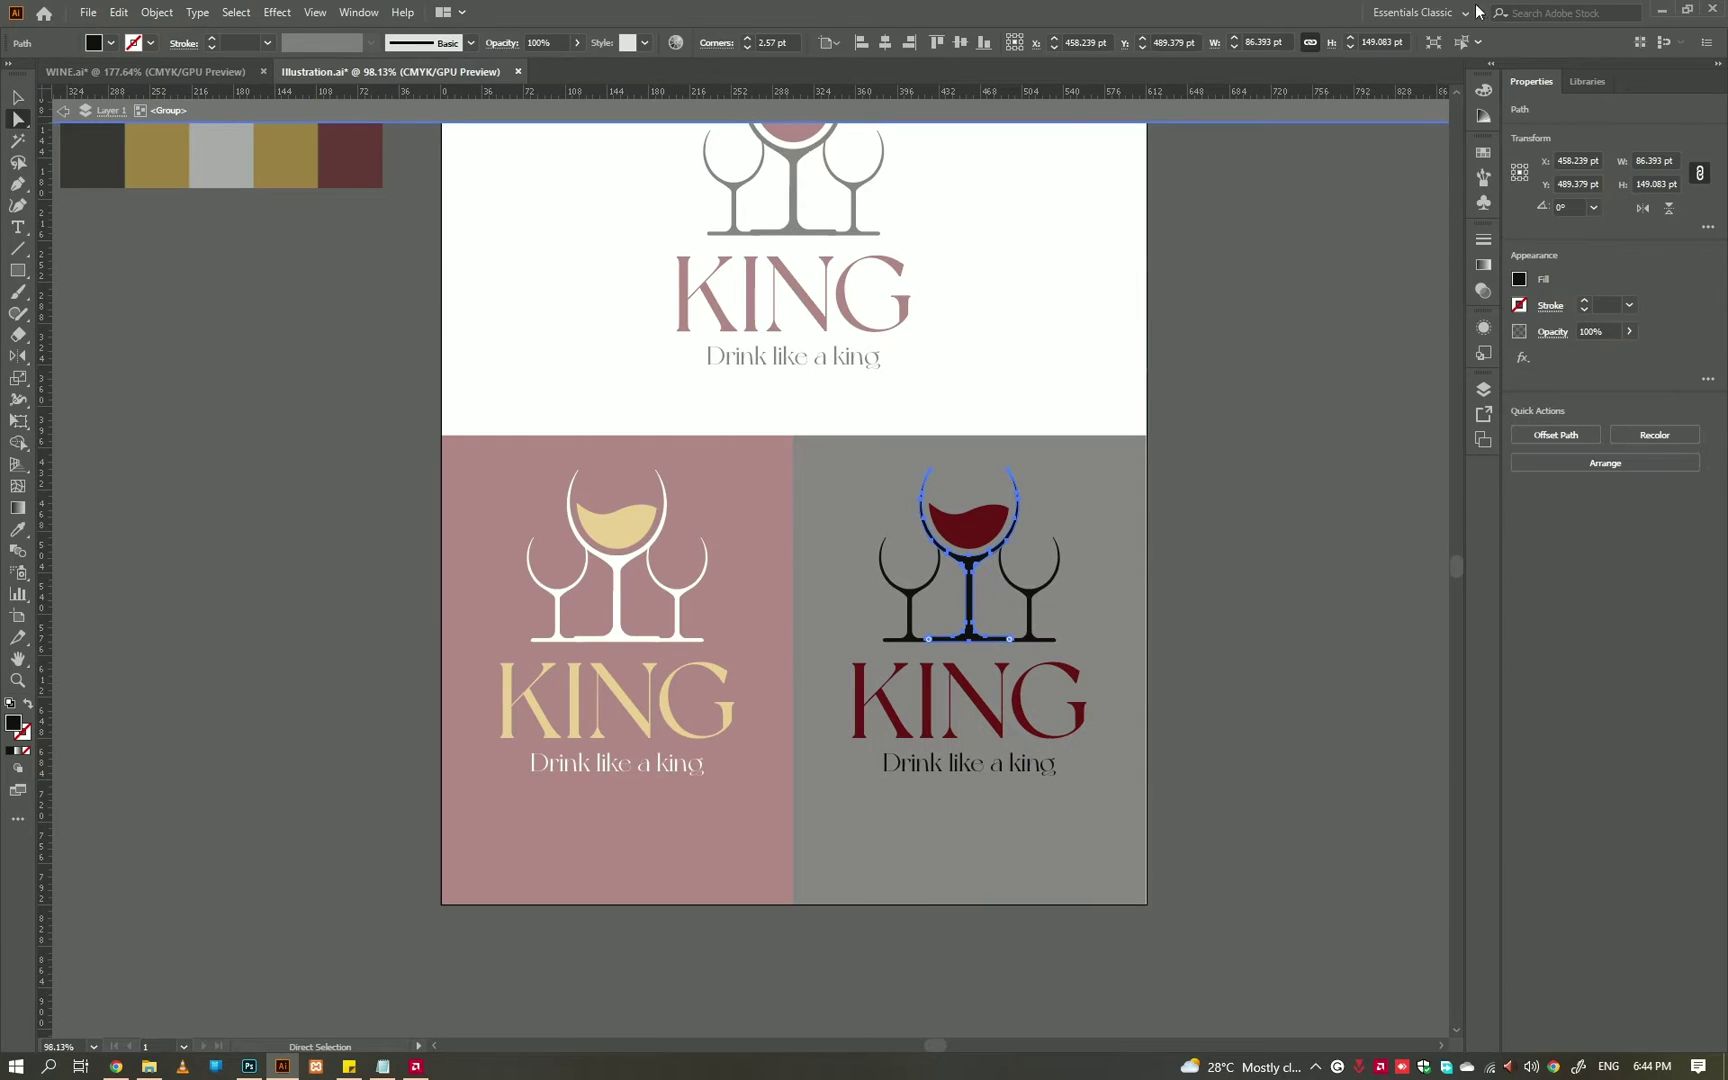
pyautogui.hotkey('ctrl', 'z')
pyautogui.hotkey('ctrl', 'z')
pyautogui.hotkey('ctrl', 'z')
pyautogui.hotkey('ctrl', 'z')
pyautogui.press('i')
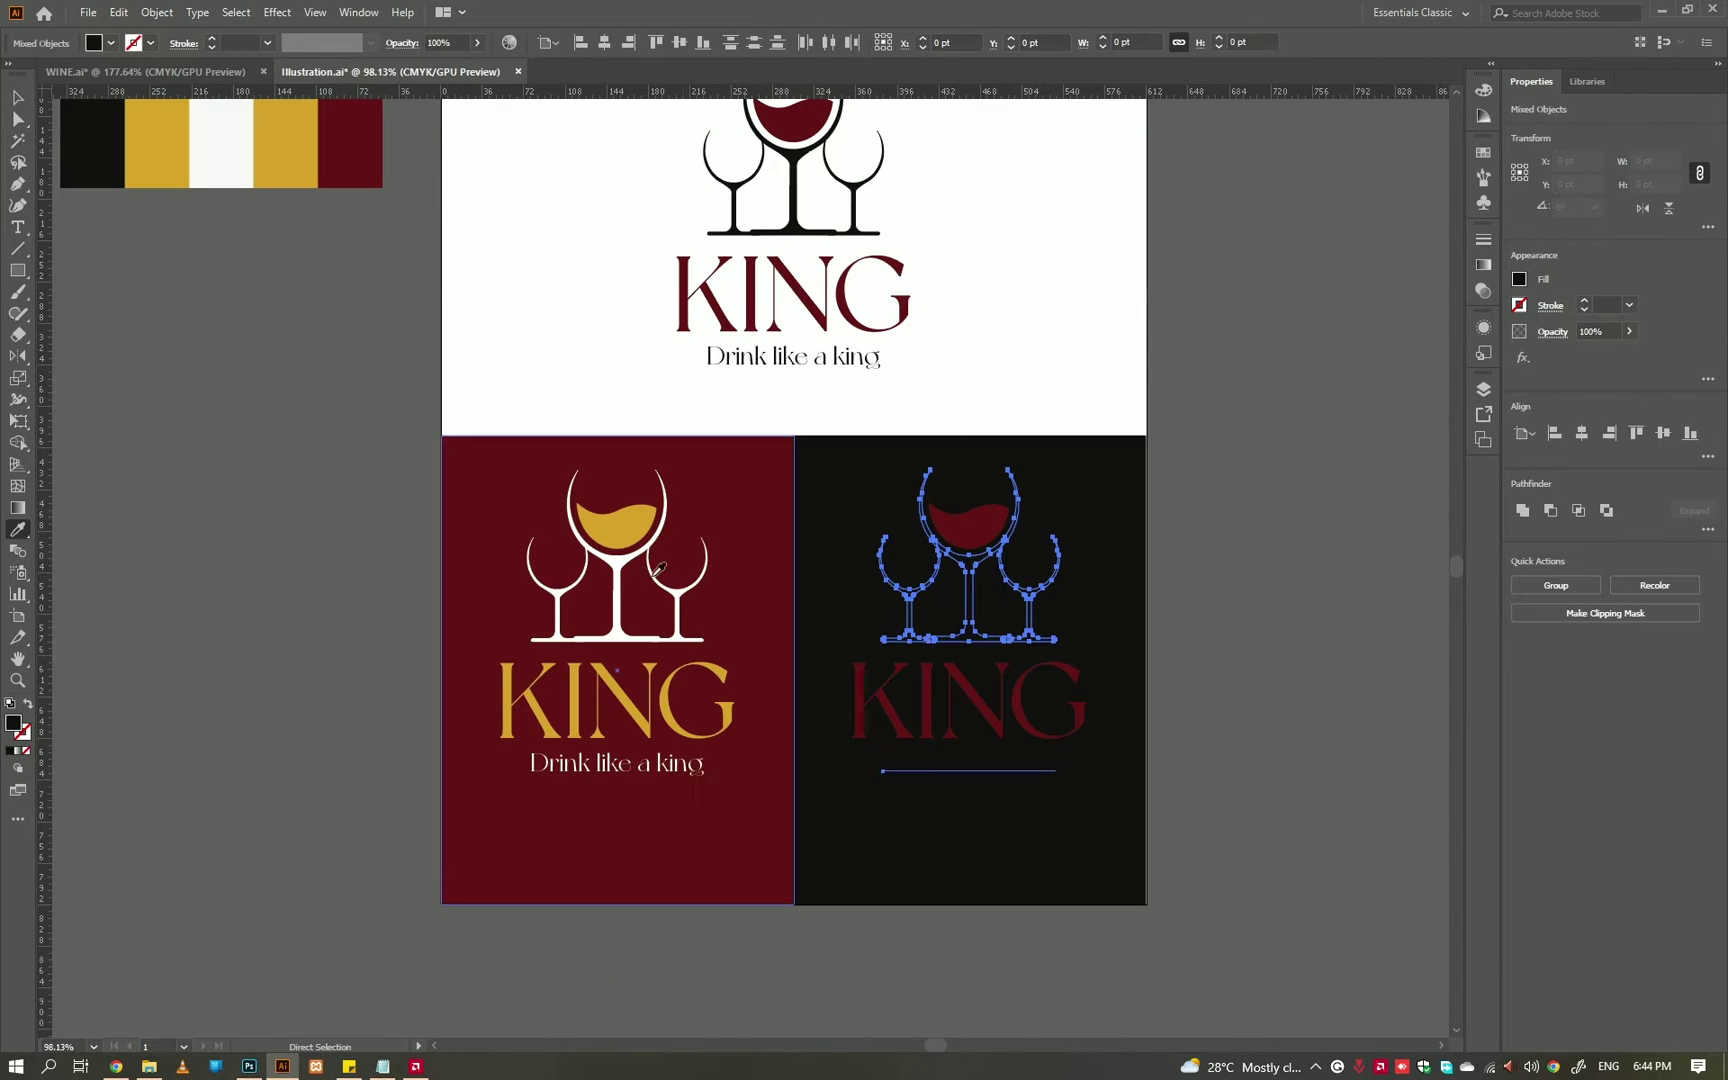
pyautogui.hotkey('ctrl', 'z')
pyautogui.hotkey('ctrl', 'z')
pyautogui.hotkey('ctrl', 'z')
pyautogui.hotkey('ctrl', 'z')
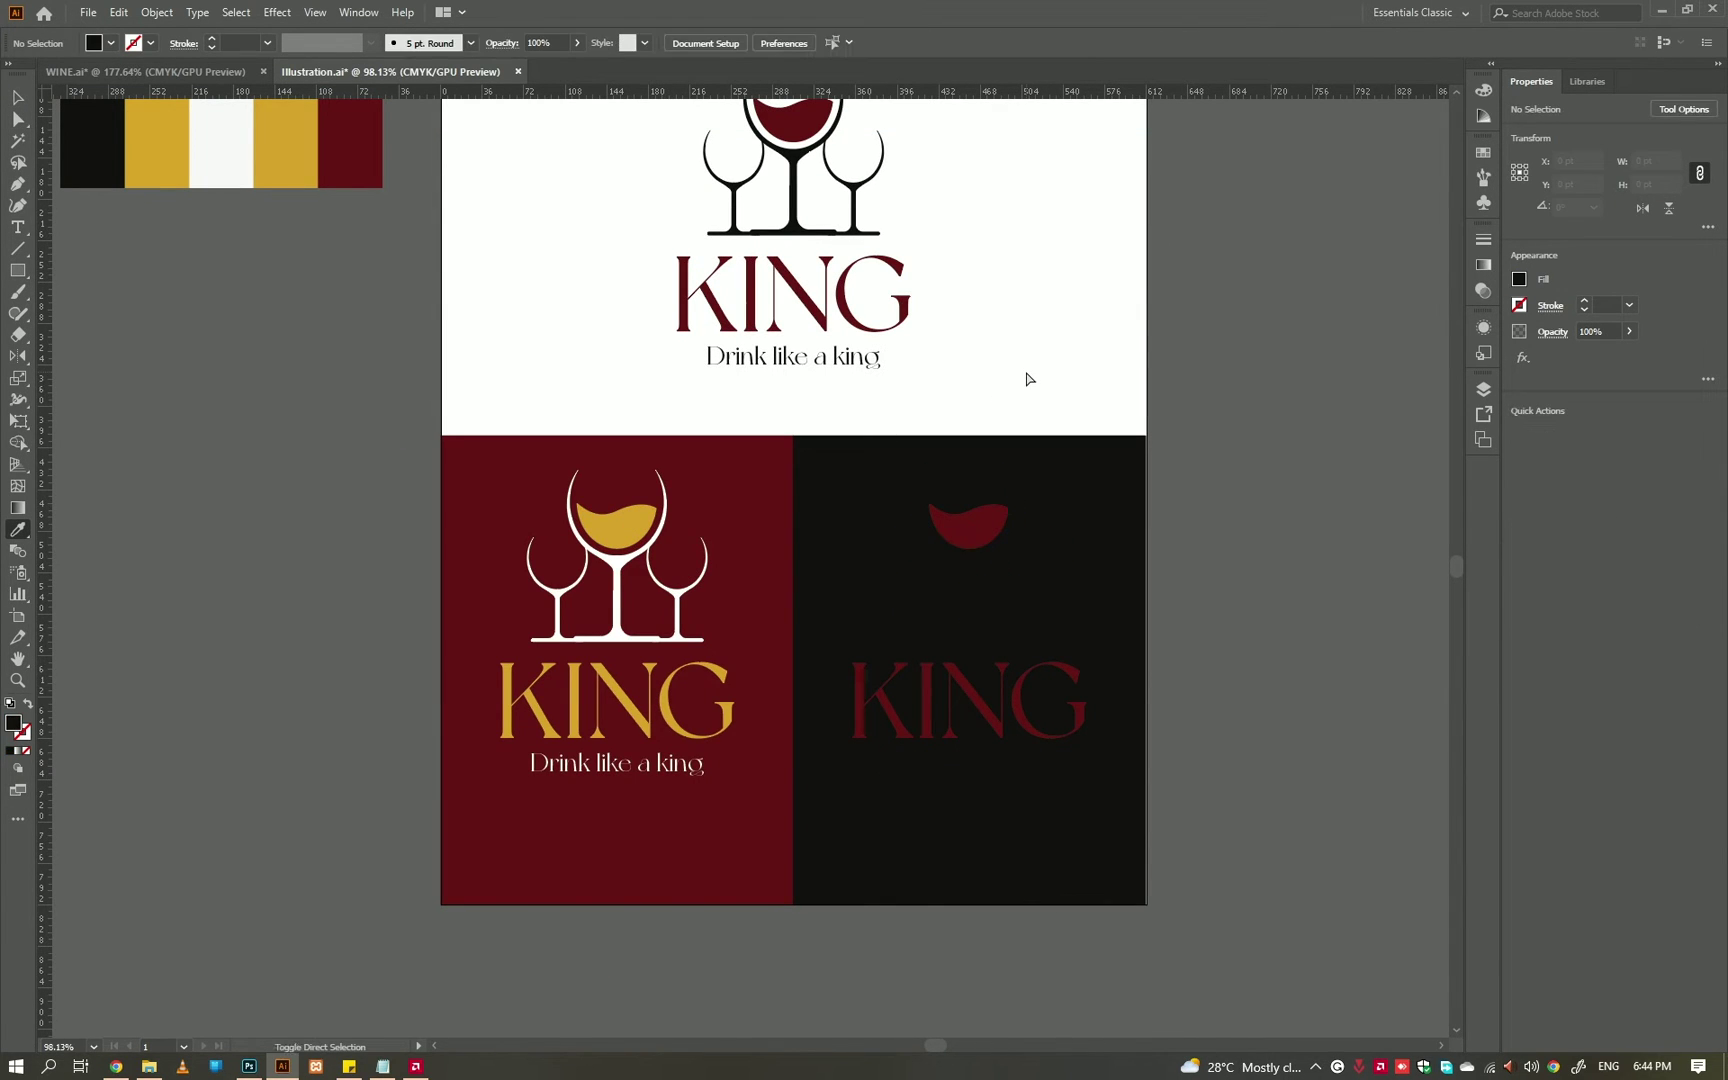
pyautogui.hotkey('ctrl', 'z')
pyautogui.hotkey('ctrl', '0')
# - Delete the colour swatch strip and save the design as King Logo Final
pyautogui.press('v')
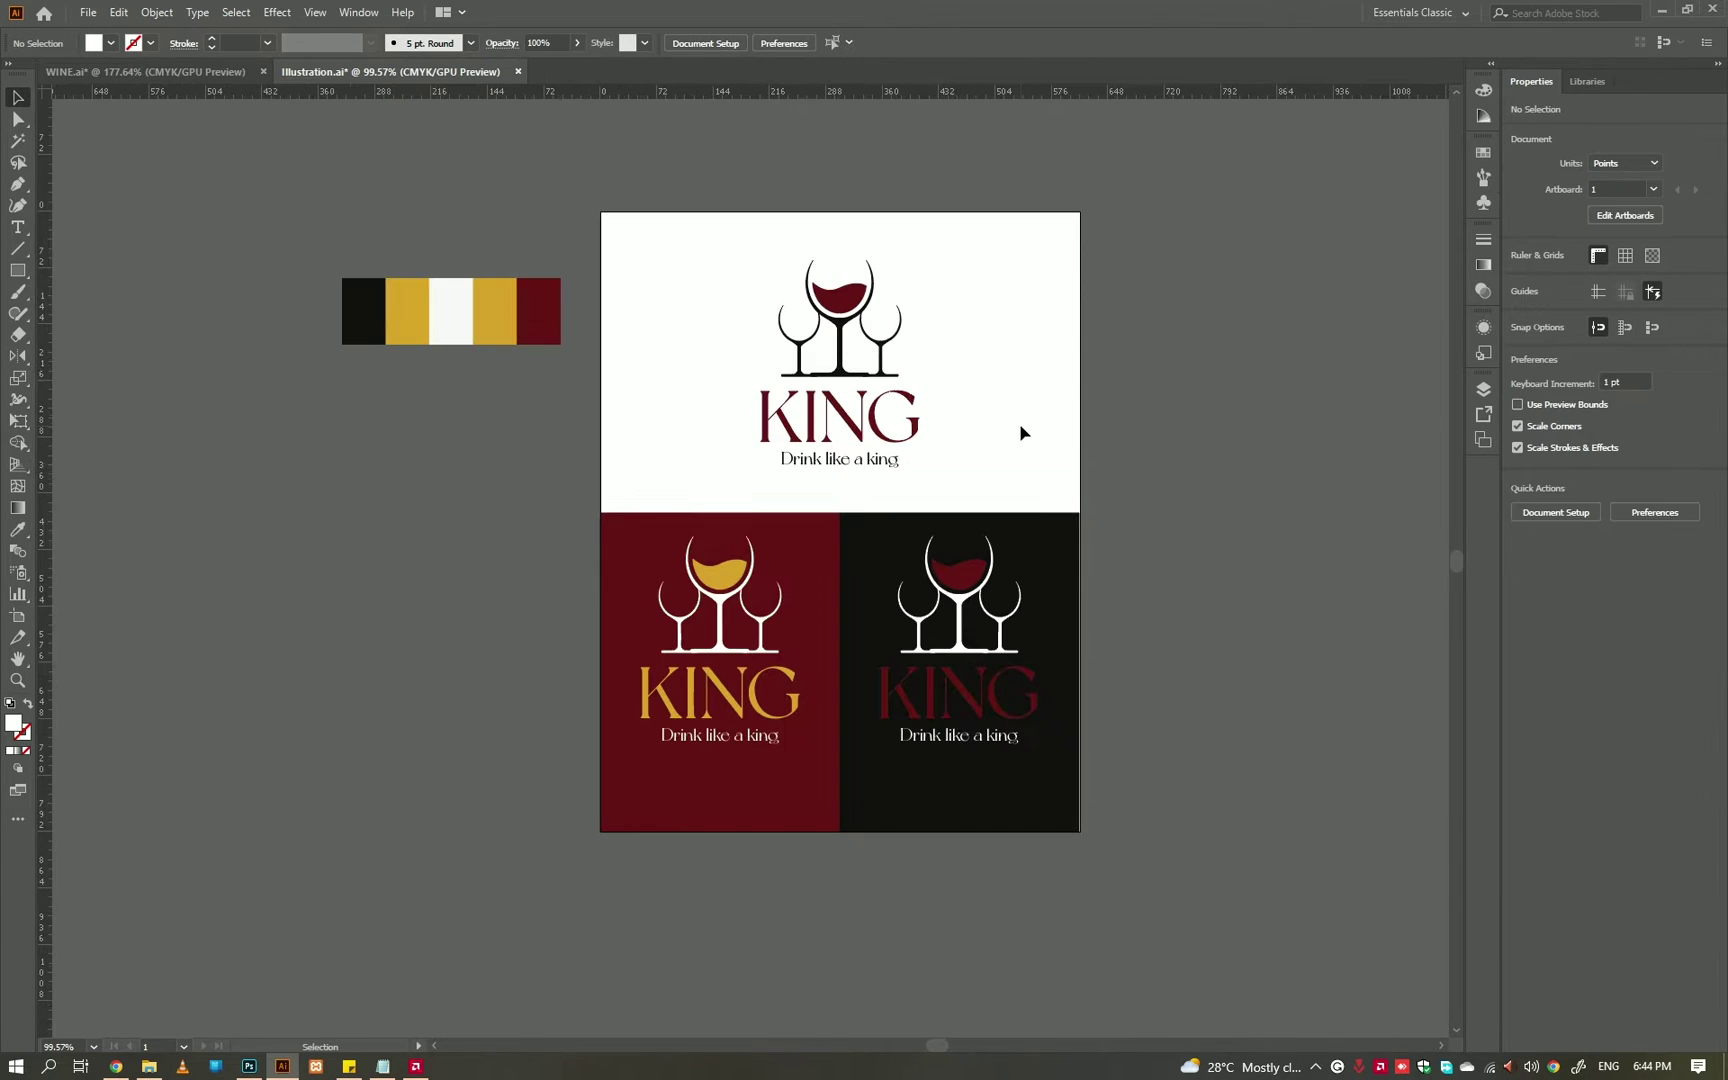
pyautogui.scroll(2, 1019, 423)
pyautogui.press('Delete')
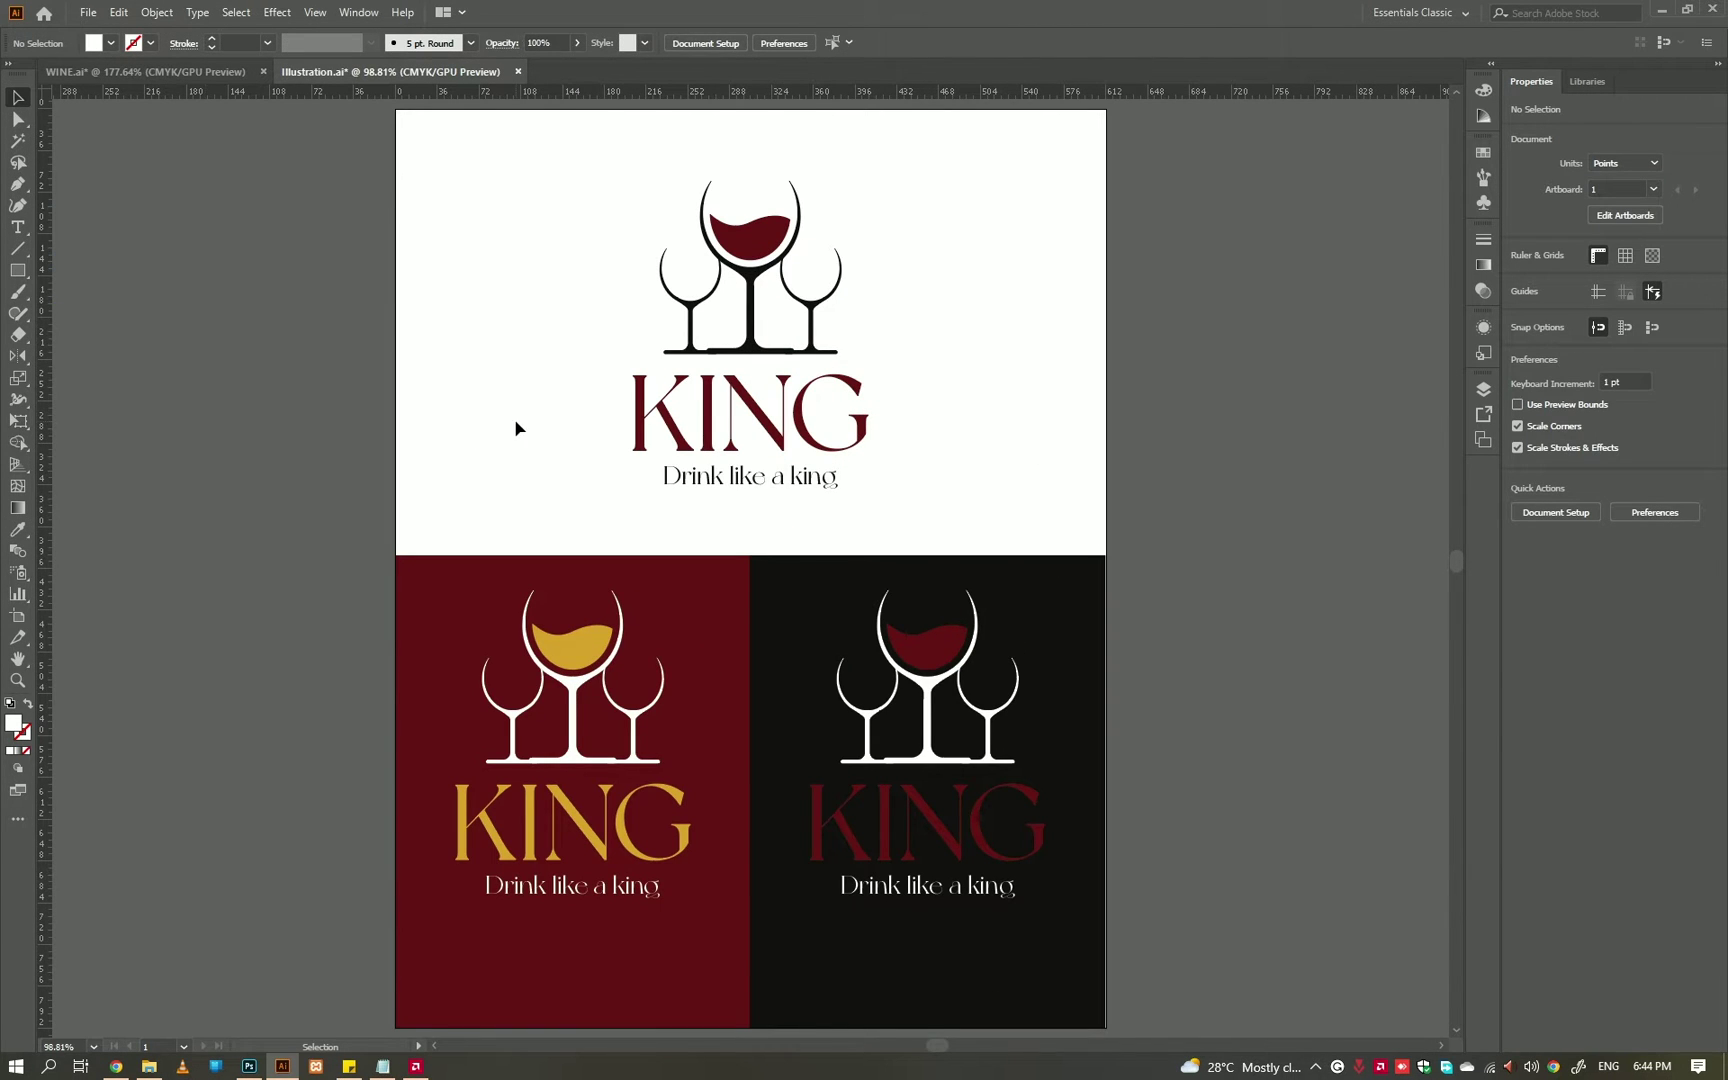
pyautogui.hotkey('ctrl', 'shift', 's')
pyautogui.write('King Log')
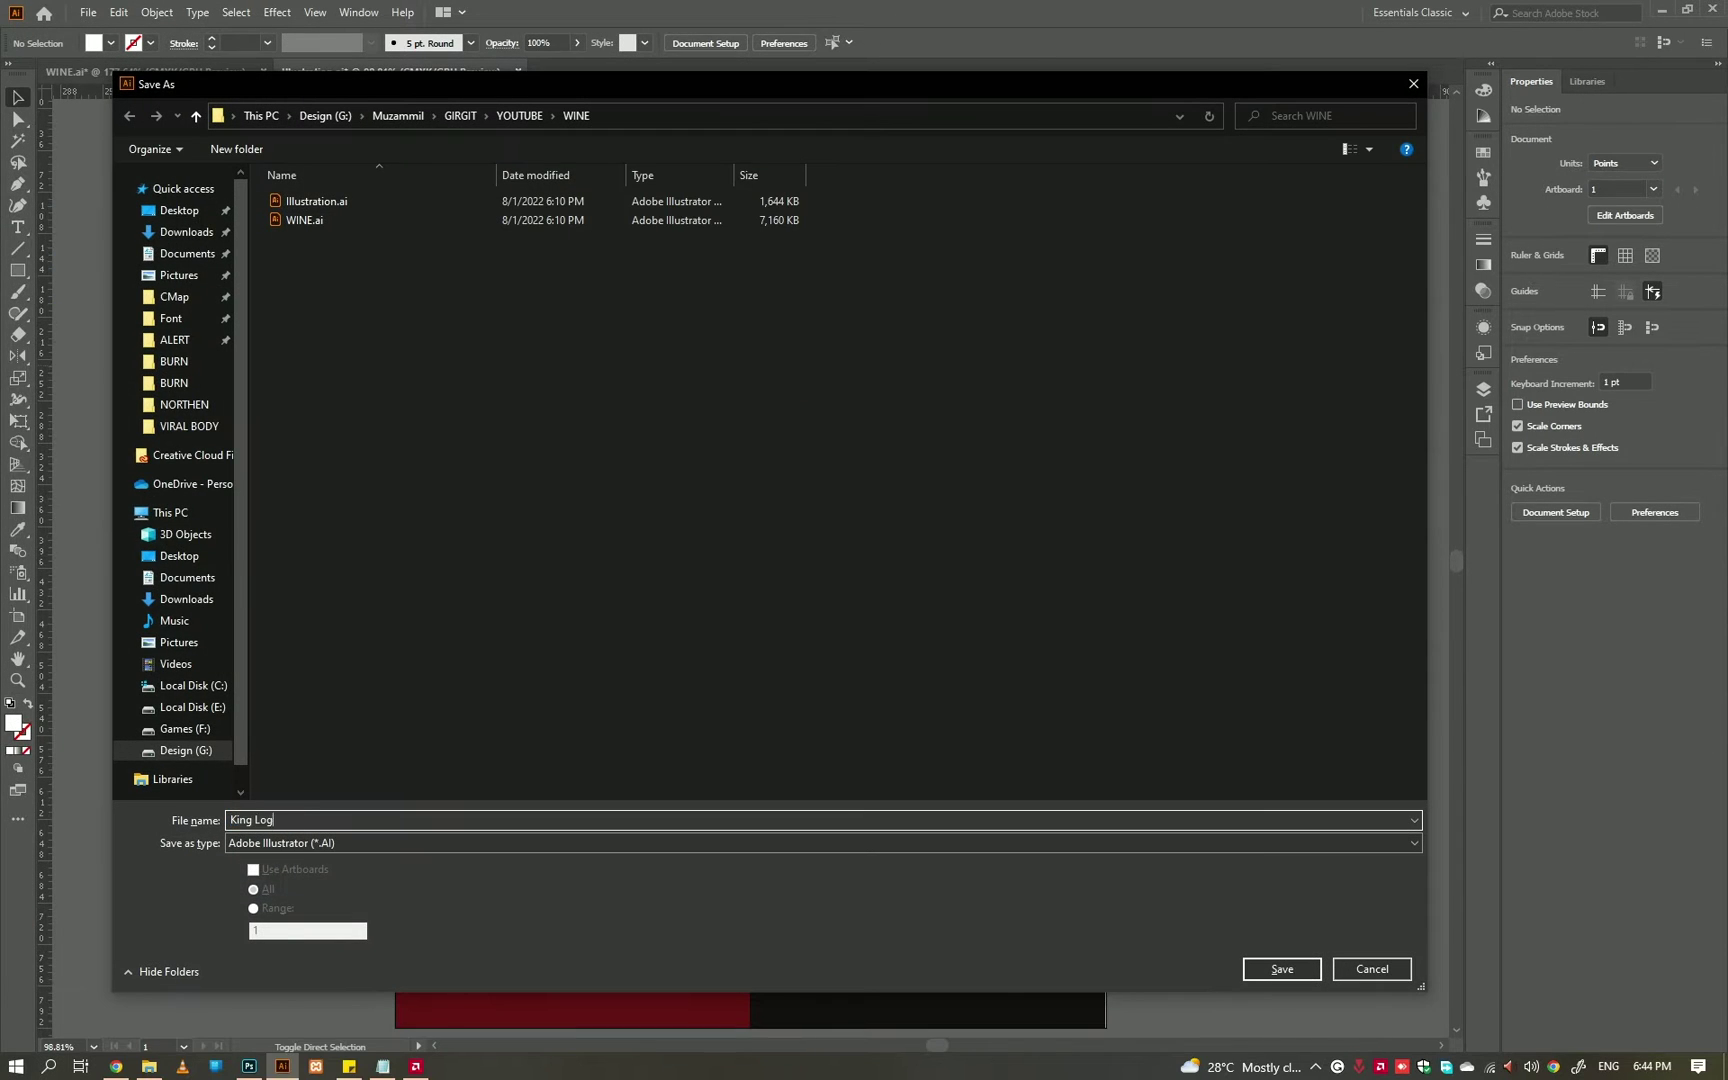
pyautogui.write('al')
pyautogui.press('Return')
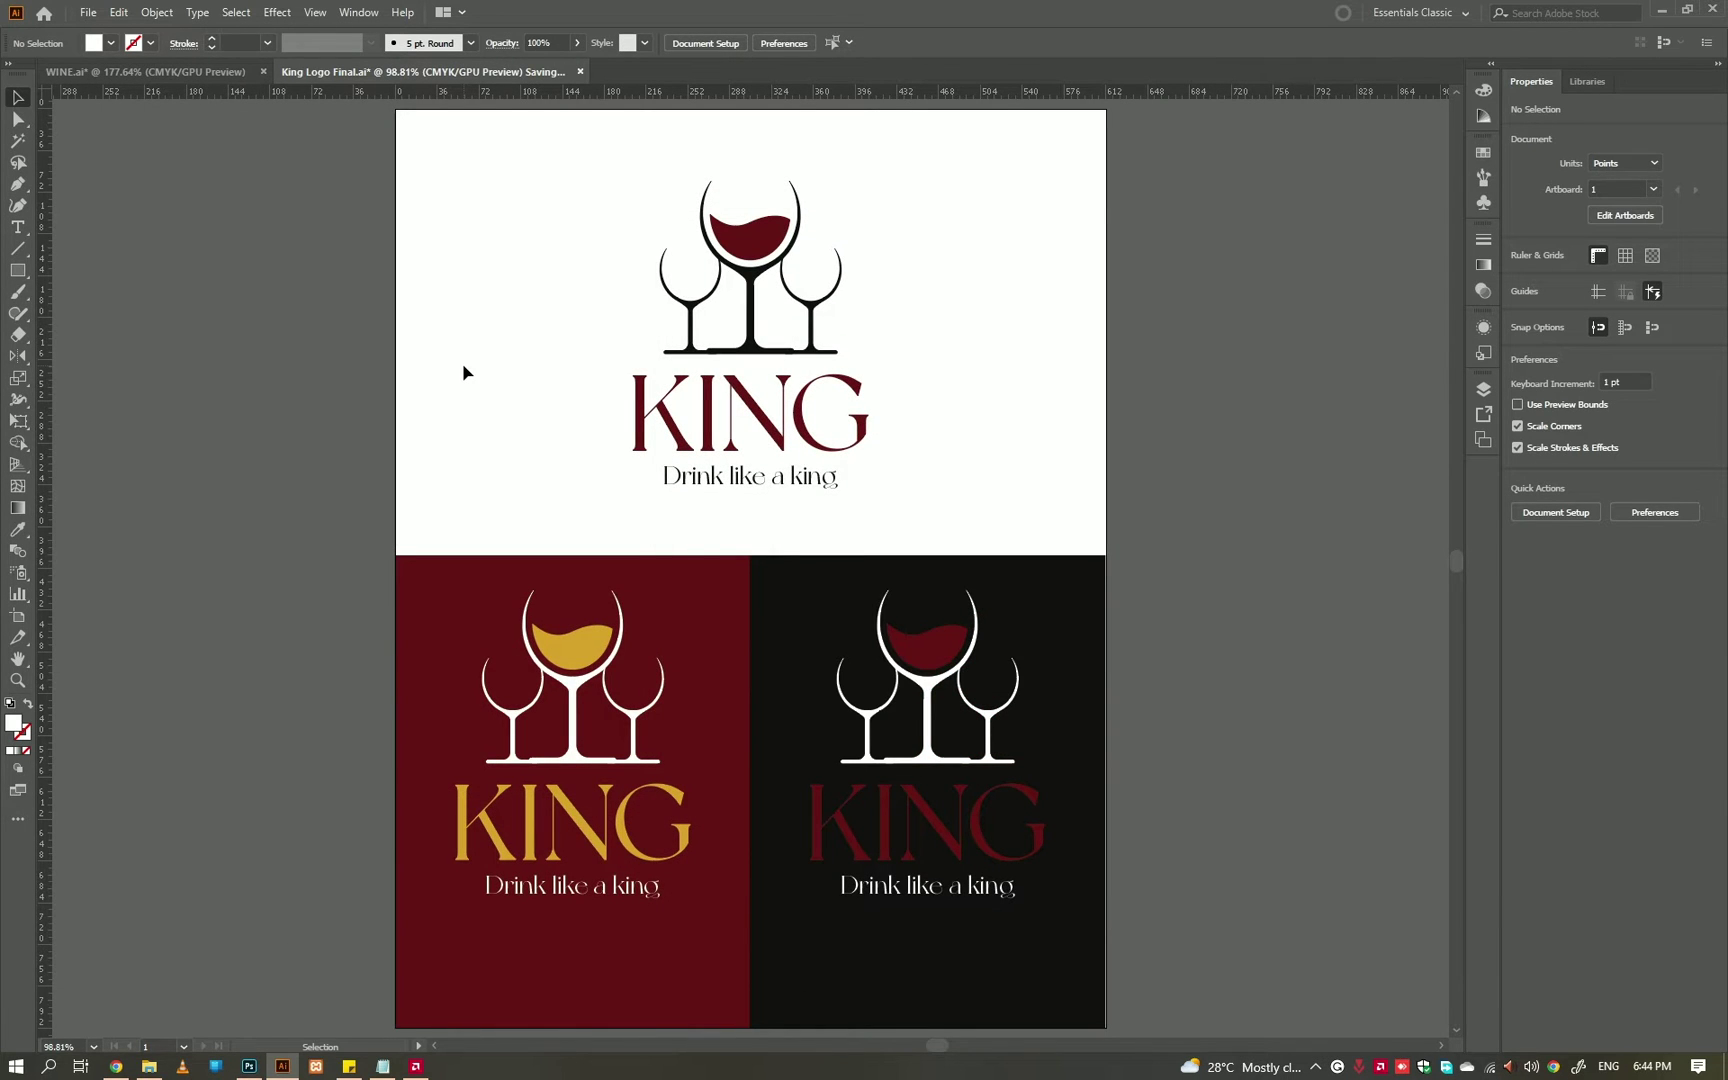
# - Review the brief in WINE.ai, then start a new document from King Logo Final
pyautogui.click(88, 68)
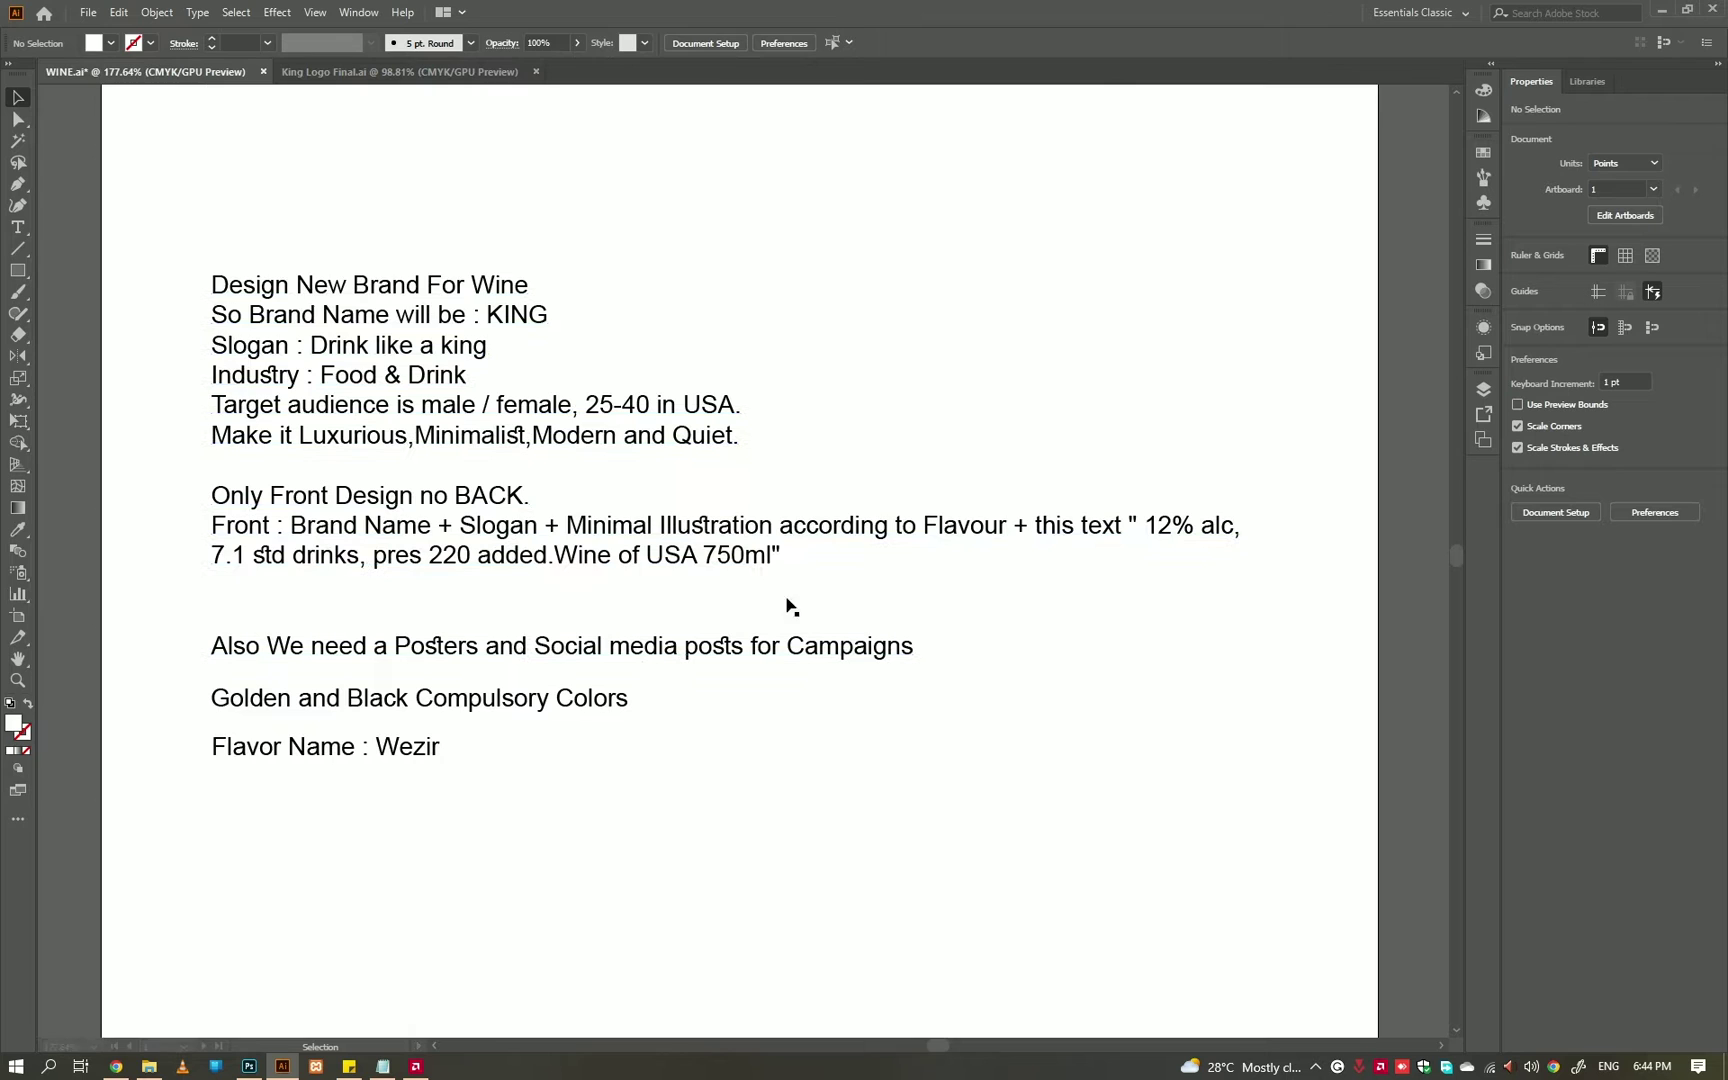
pyautogui.moveTo(836, 851); pyautogui.dragTo(648, 251)
pyautogui.click(318, 971)
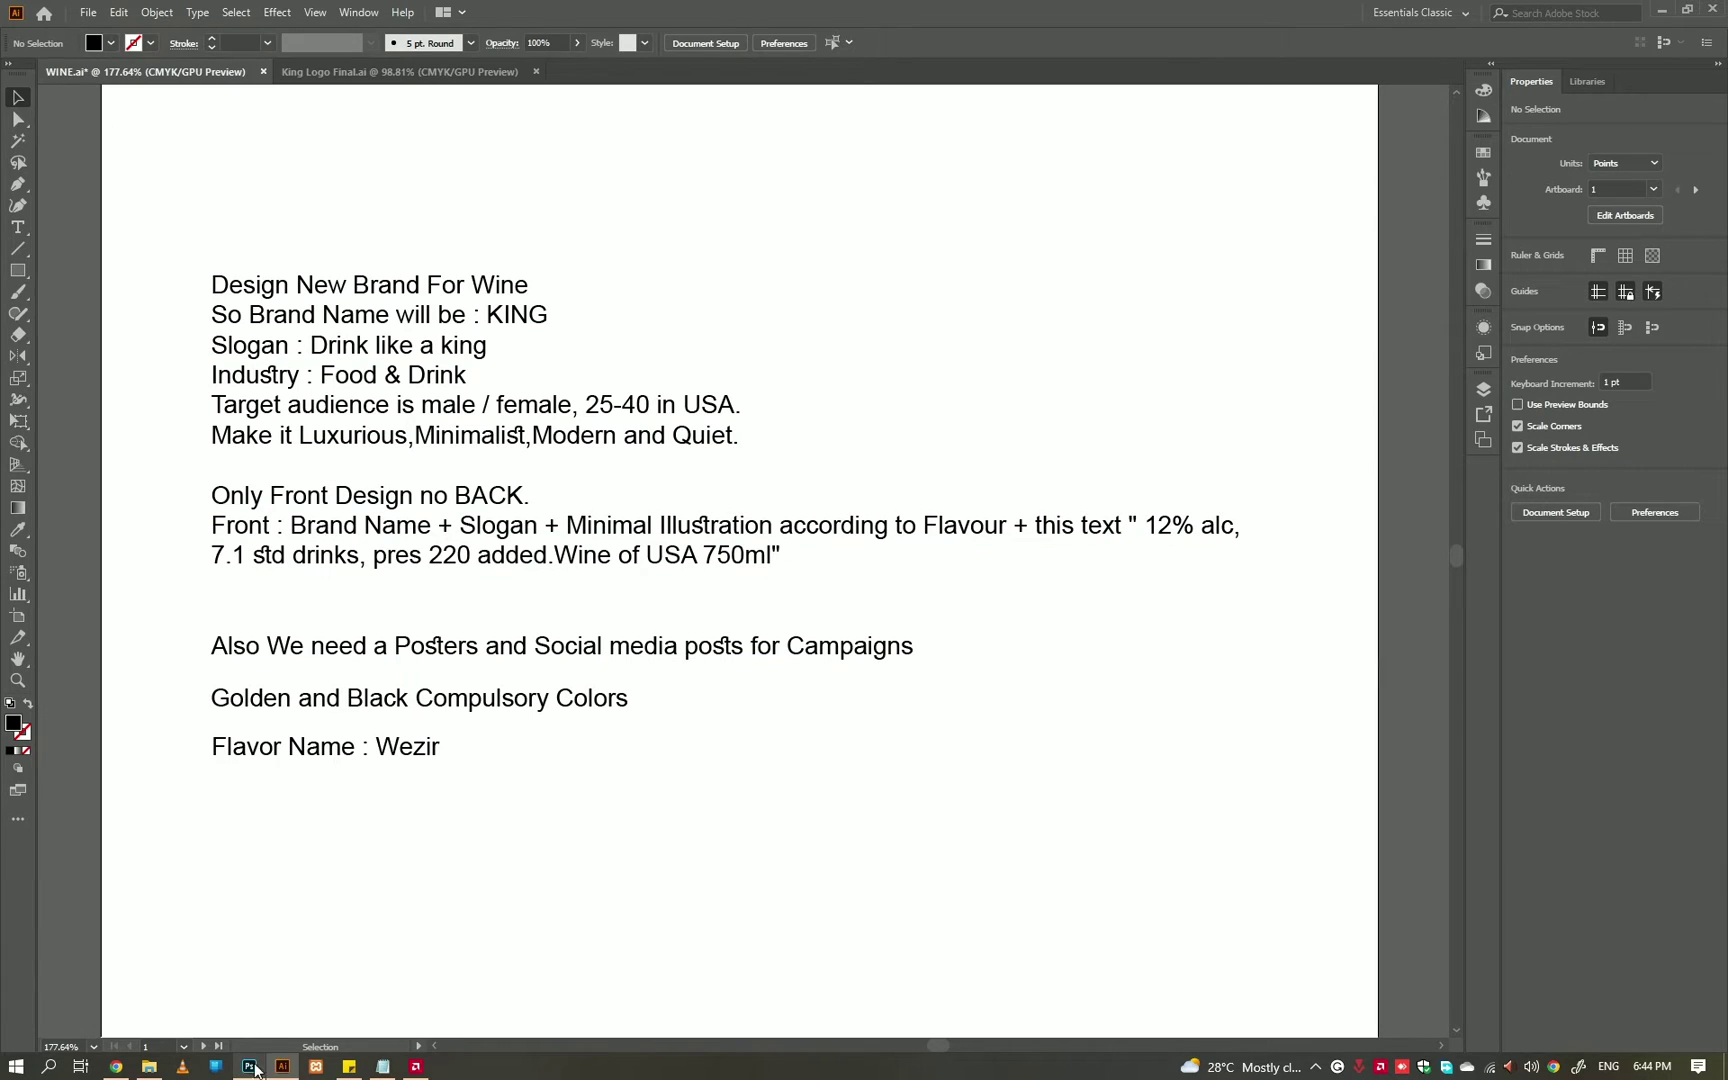
pyautogui.click(490, 70)
pyautogui.click(88, 12)
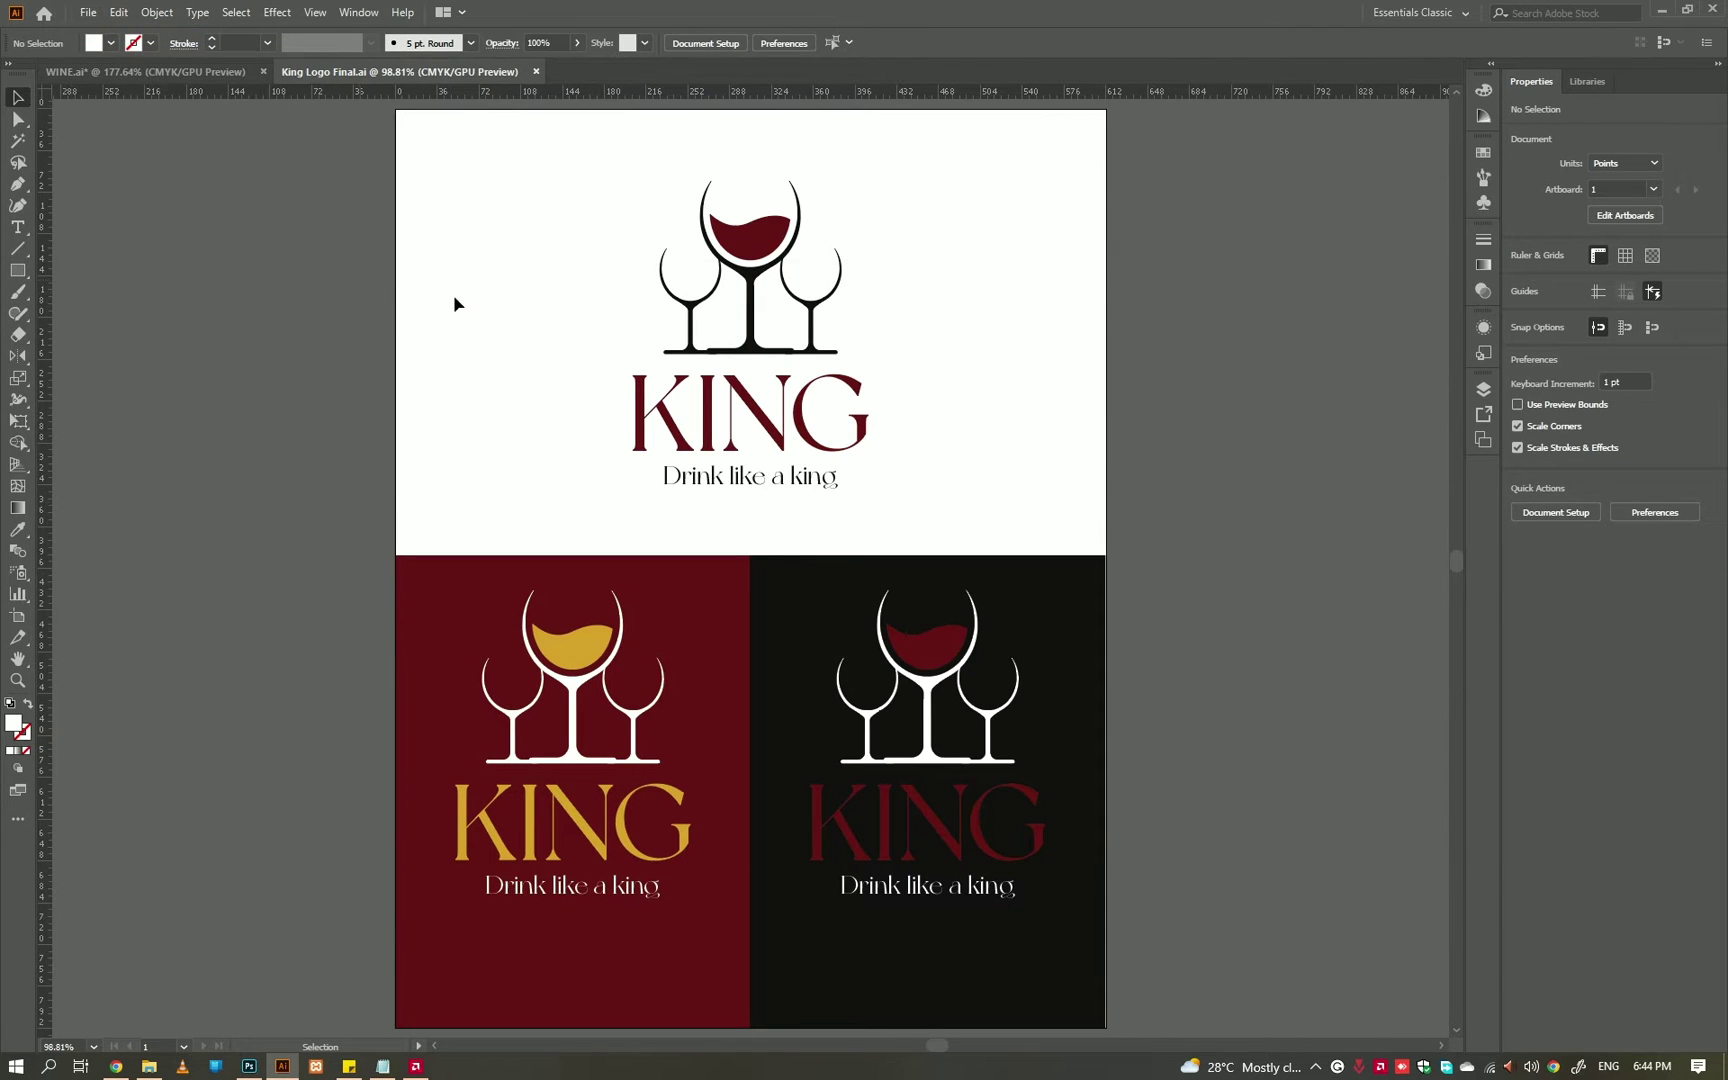
pyautogui.moveTo(1072, 257); pyautogui.dragTo(974, 249)
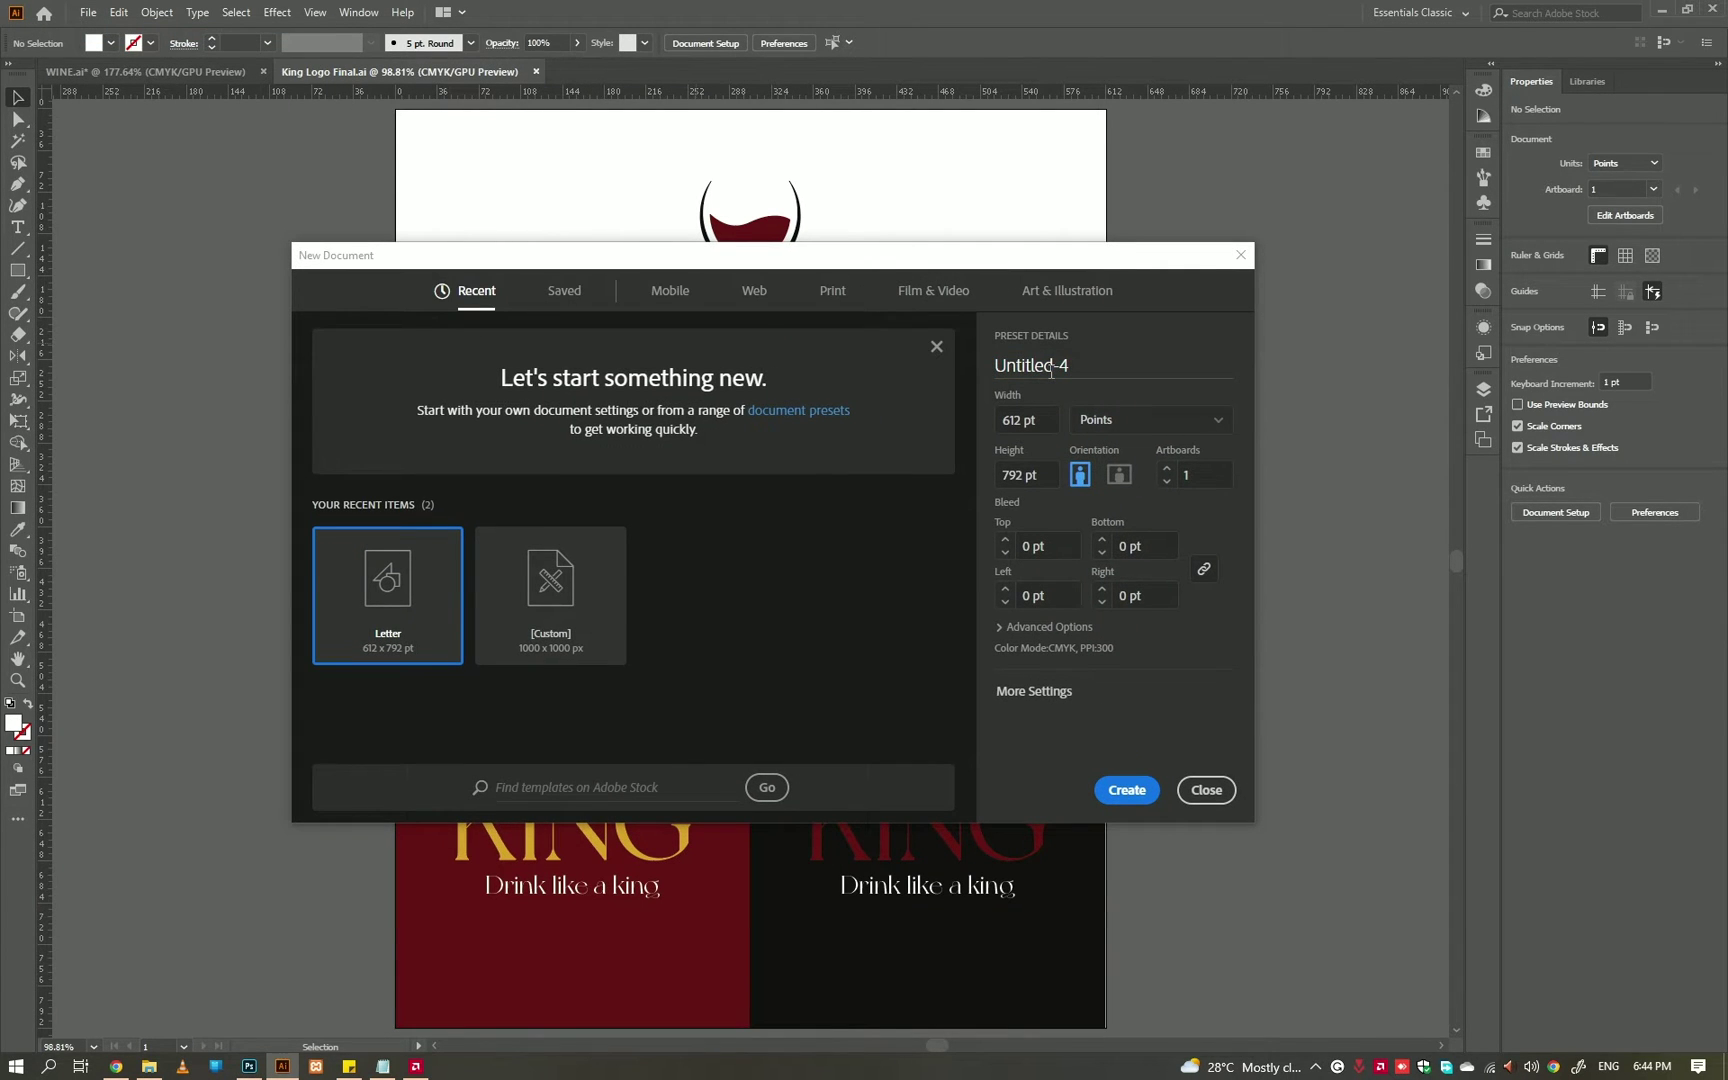
# - Create the blank Letter-size document 'Label For King Wine Wezir Flavor', then go to Photoshop
pyautogui.click(936, 346)
pyautogui.write('abel For King Wine Wezir Flavor')
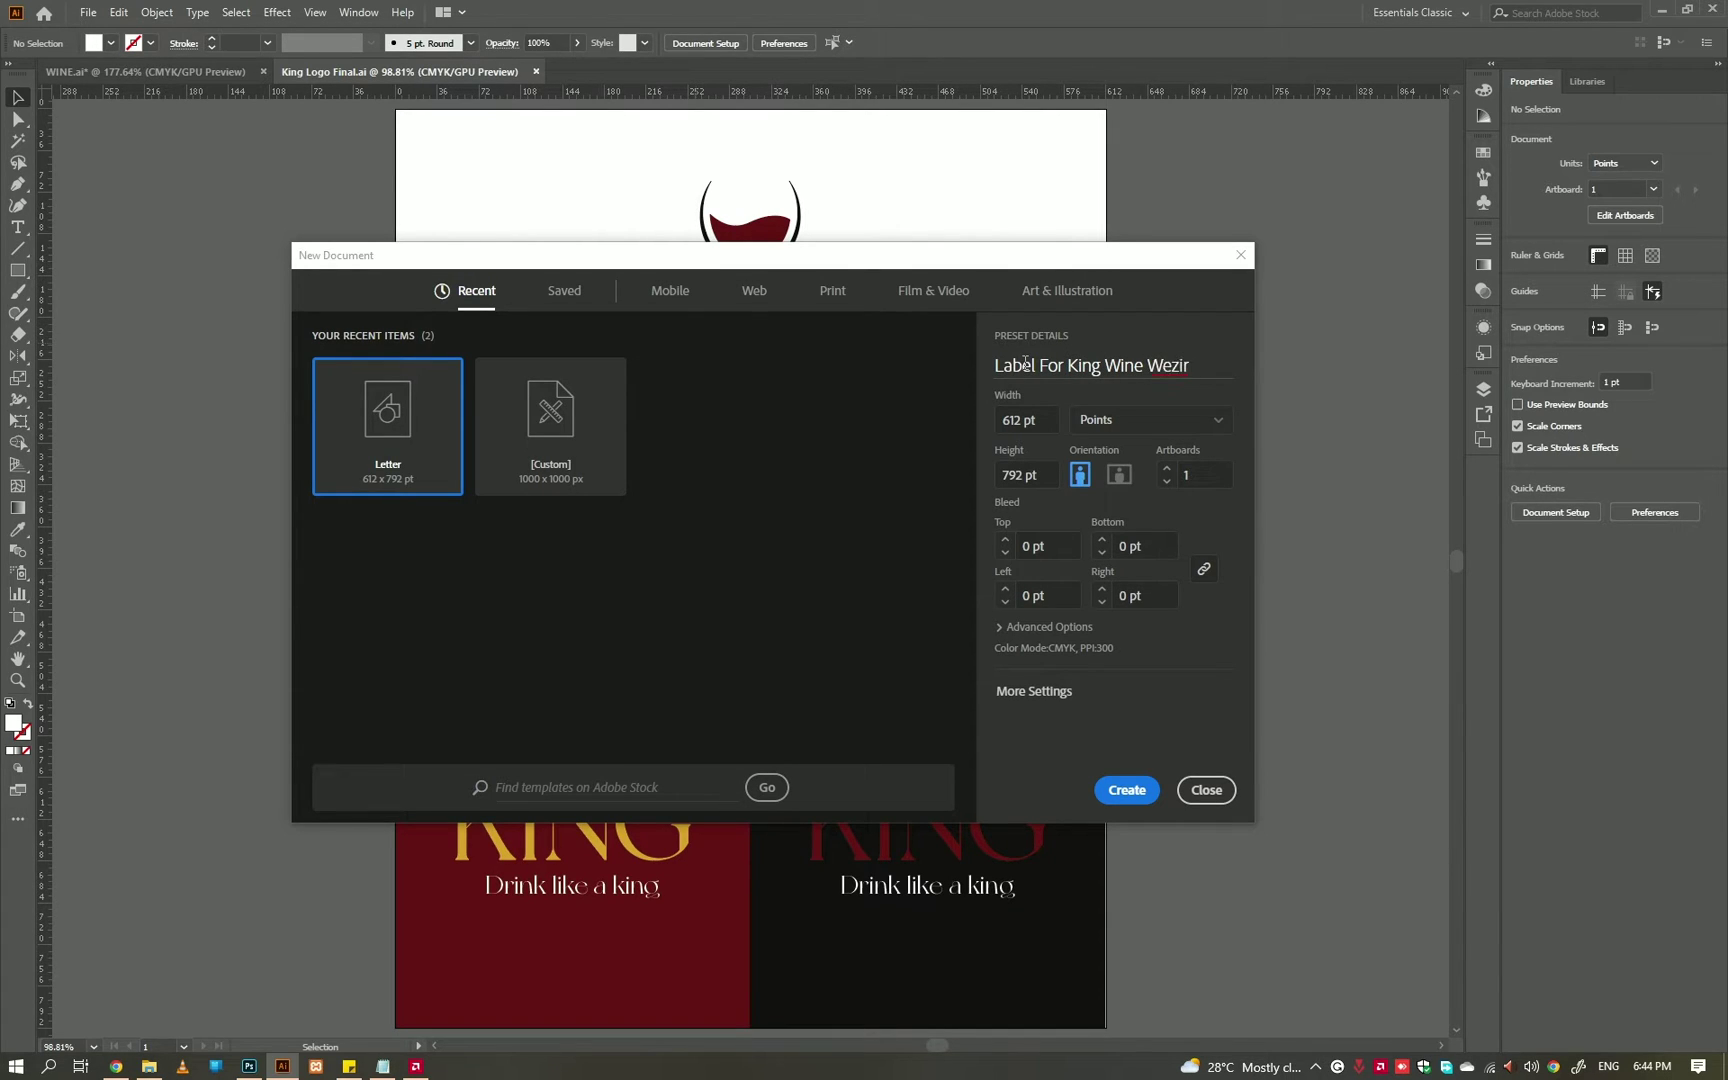
pyautogui.click(1116, 798)
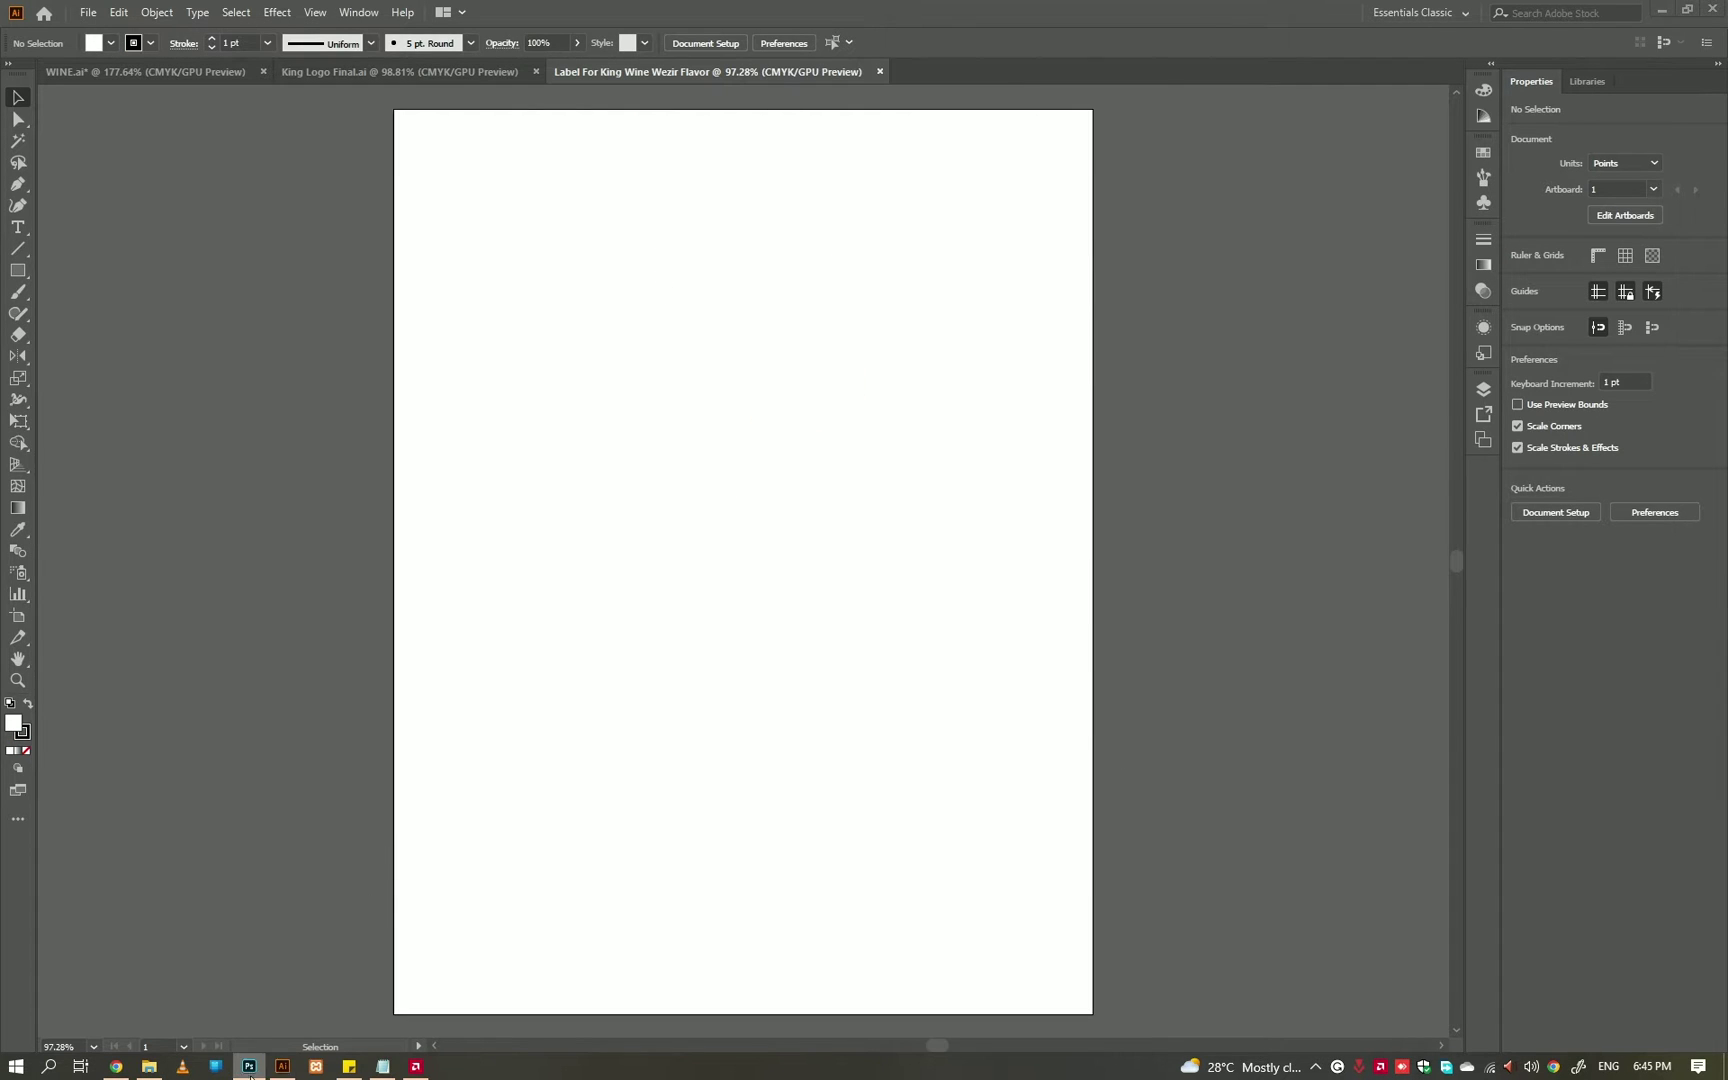
pyautogui.click(249, 1066)
# - Open the mockup's Project 2 label smart object and copy its entire label artwork
pyautogui.click(218, 65)
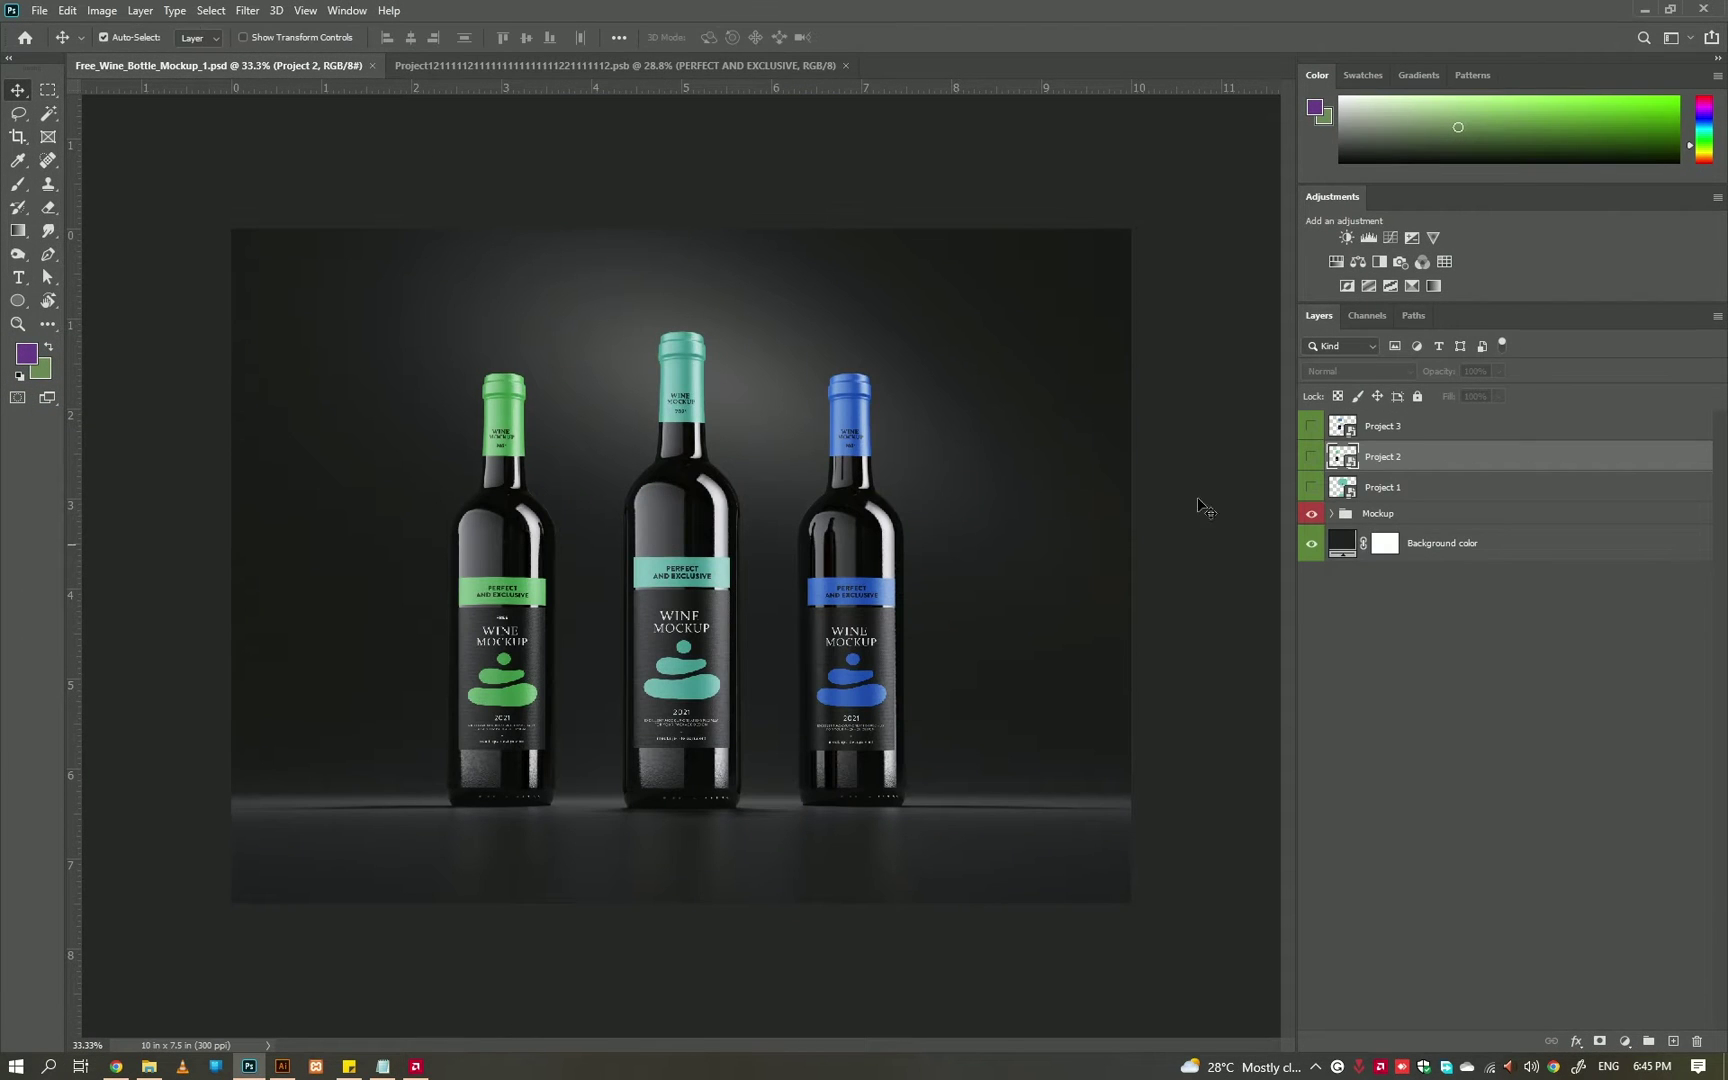
pyautogui.doubleClick(1311, 457)
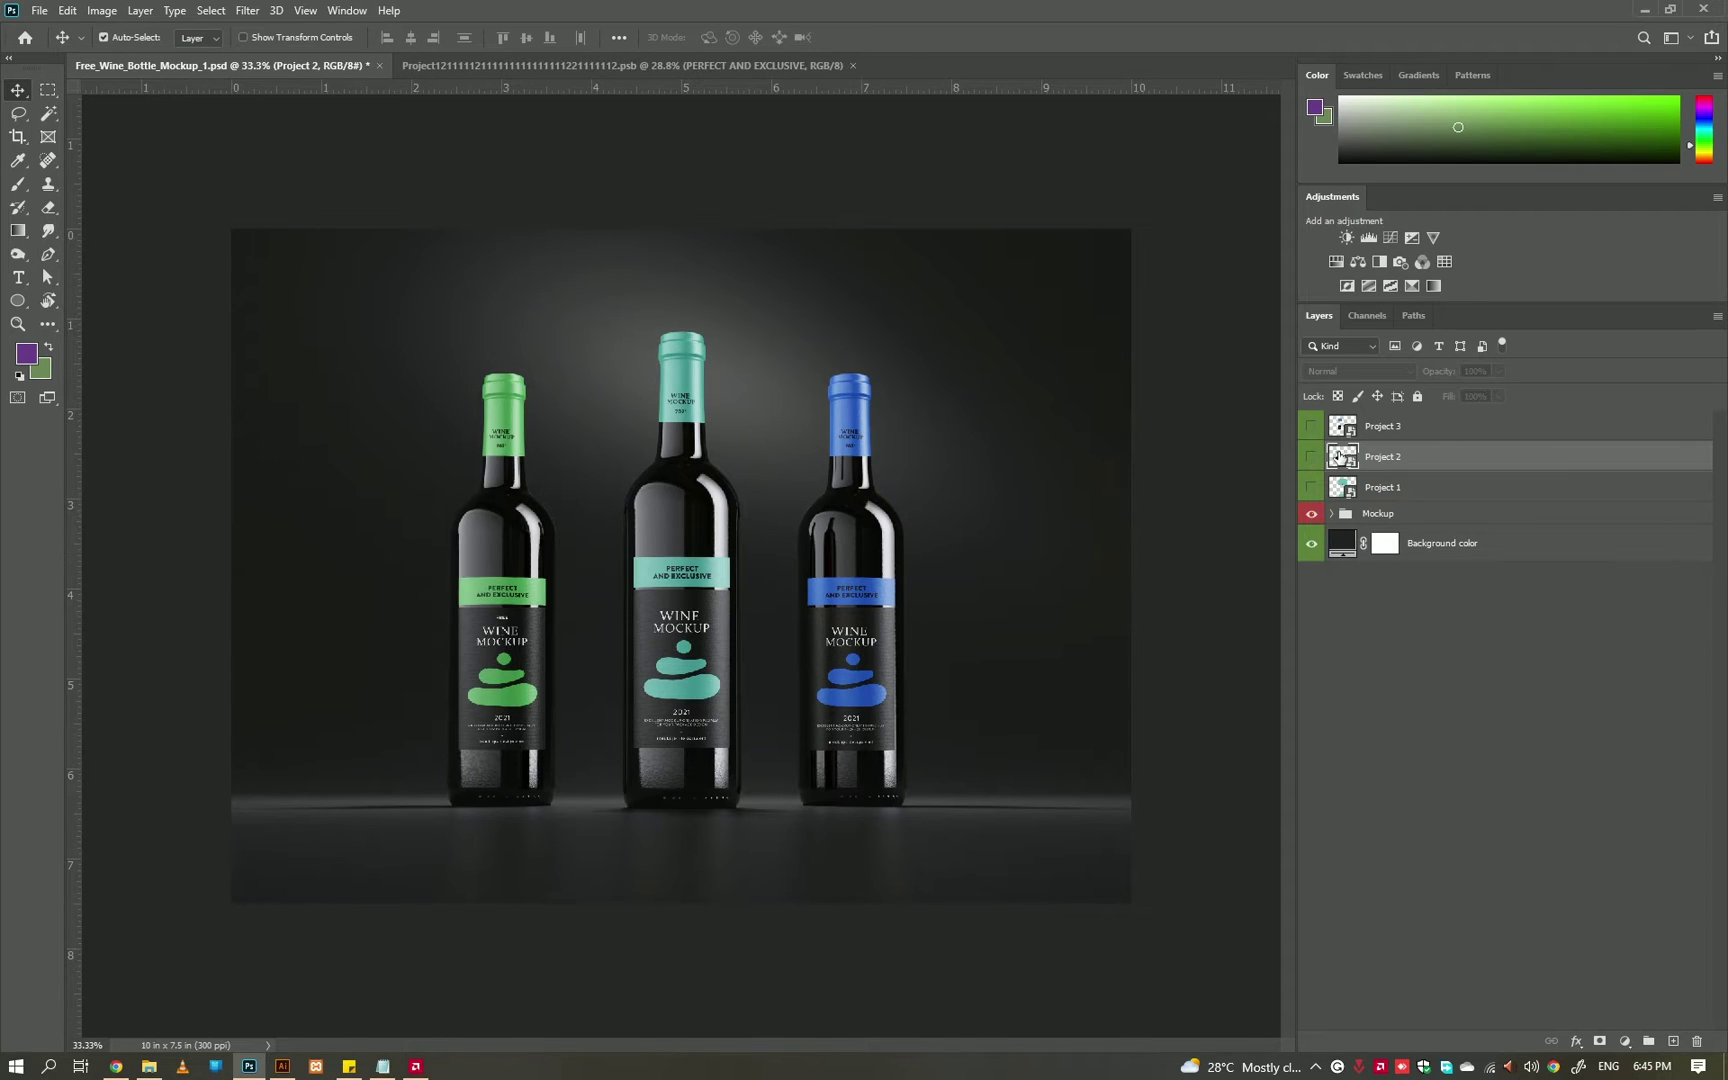
pyautogui.doubleClick(1339, 457)
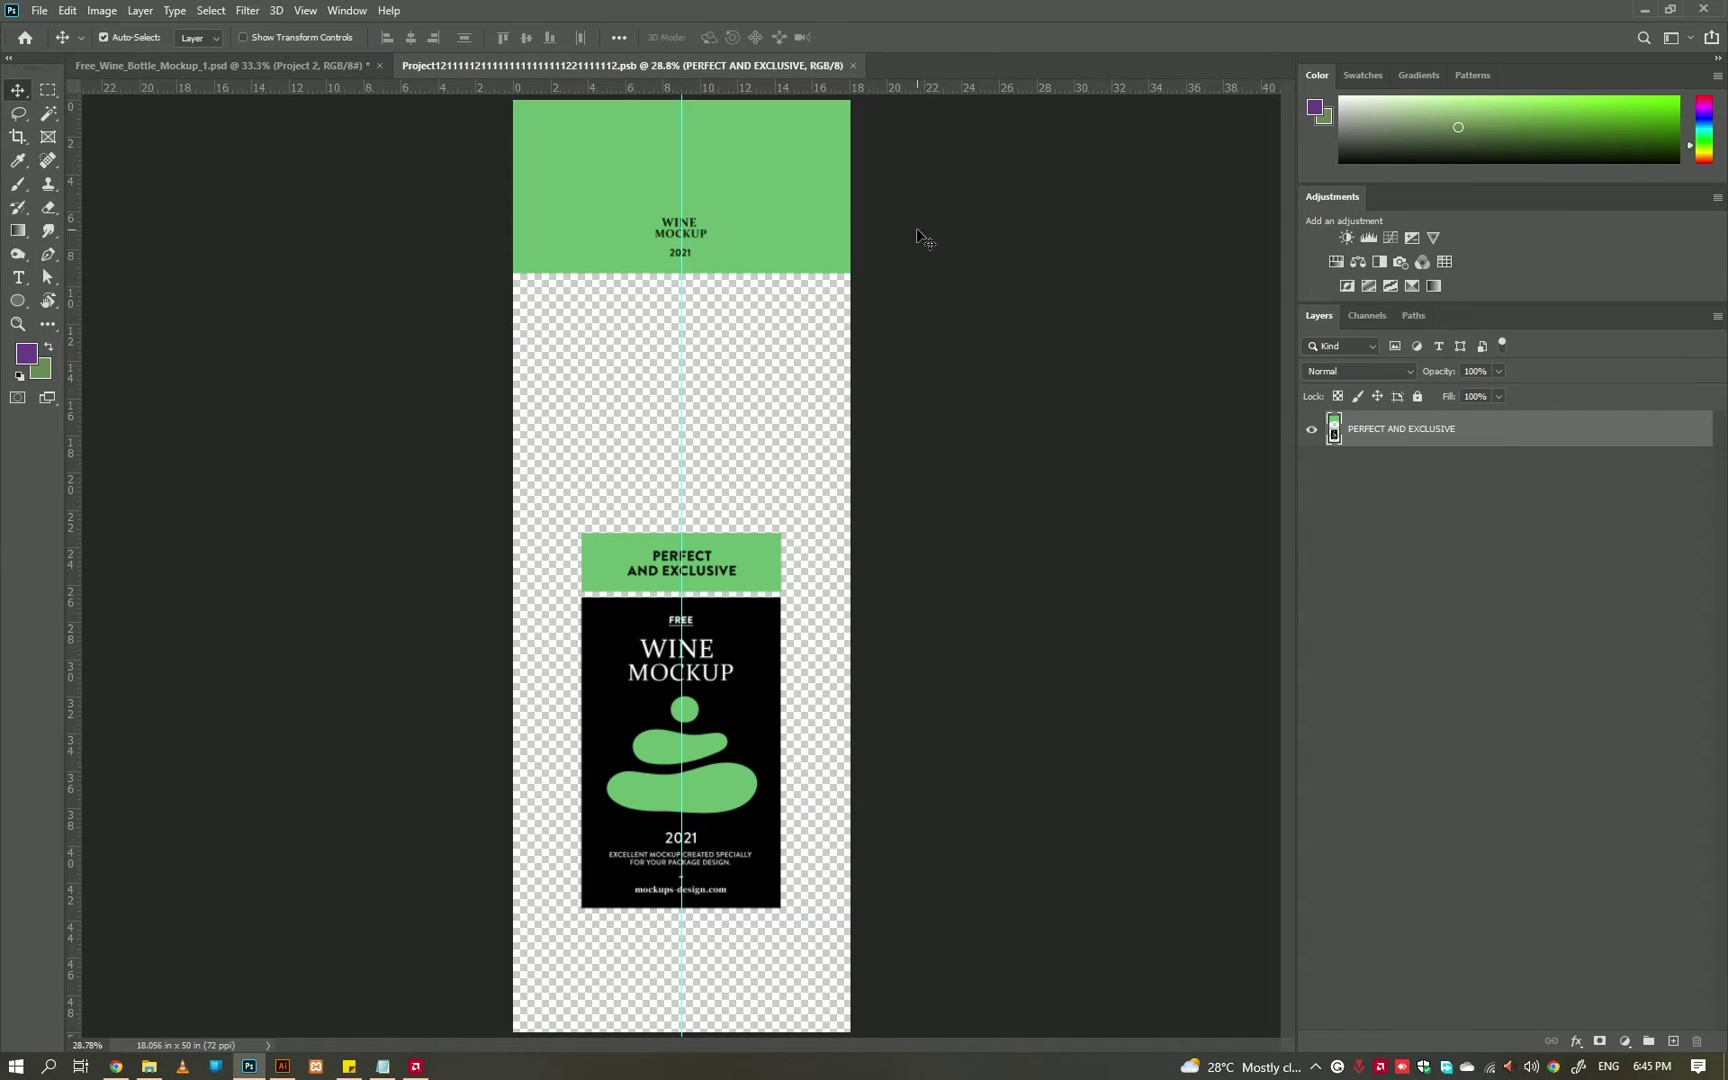
pyautogui.click(48, 89)
pyautogui.scroll(-3, 537, 220)
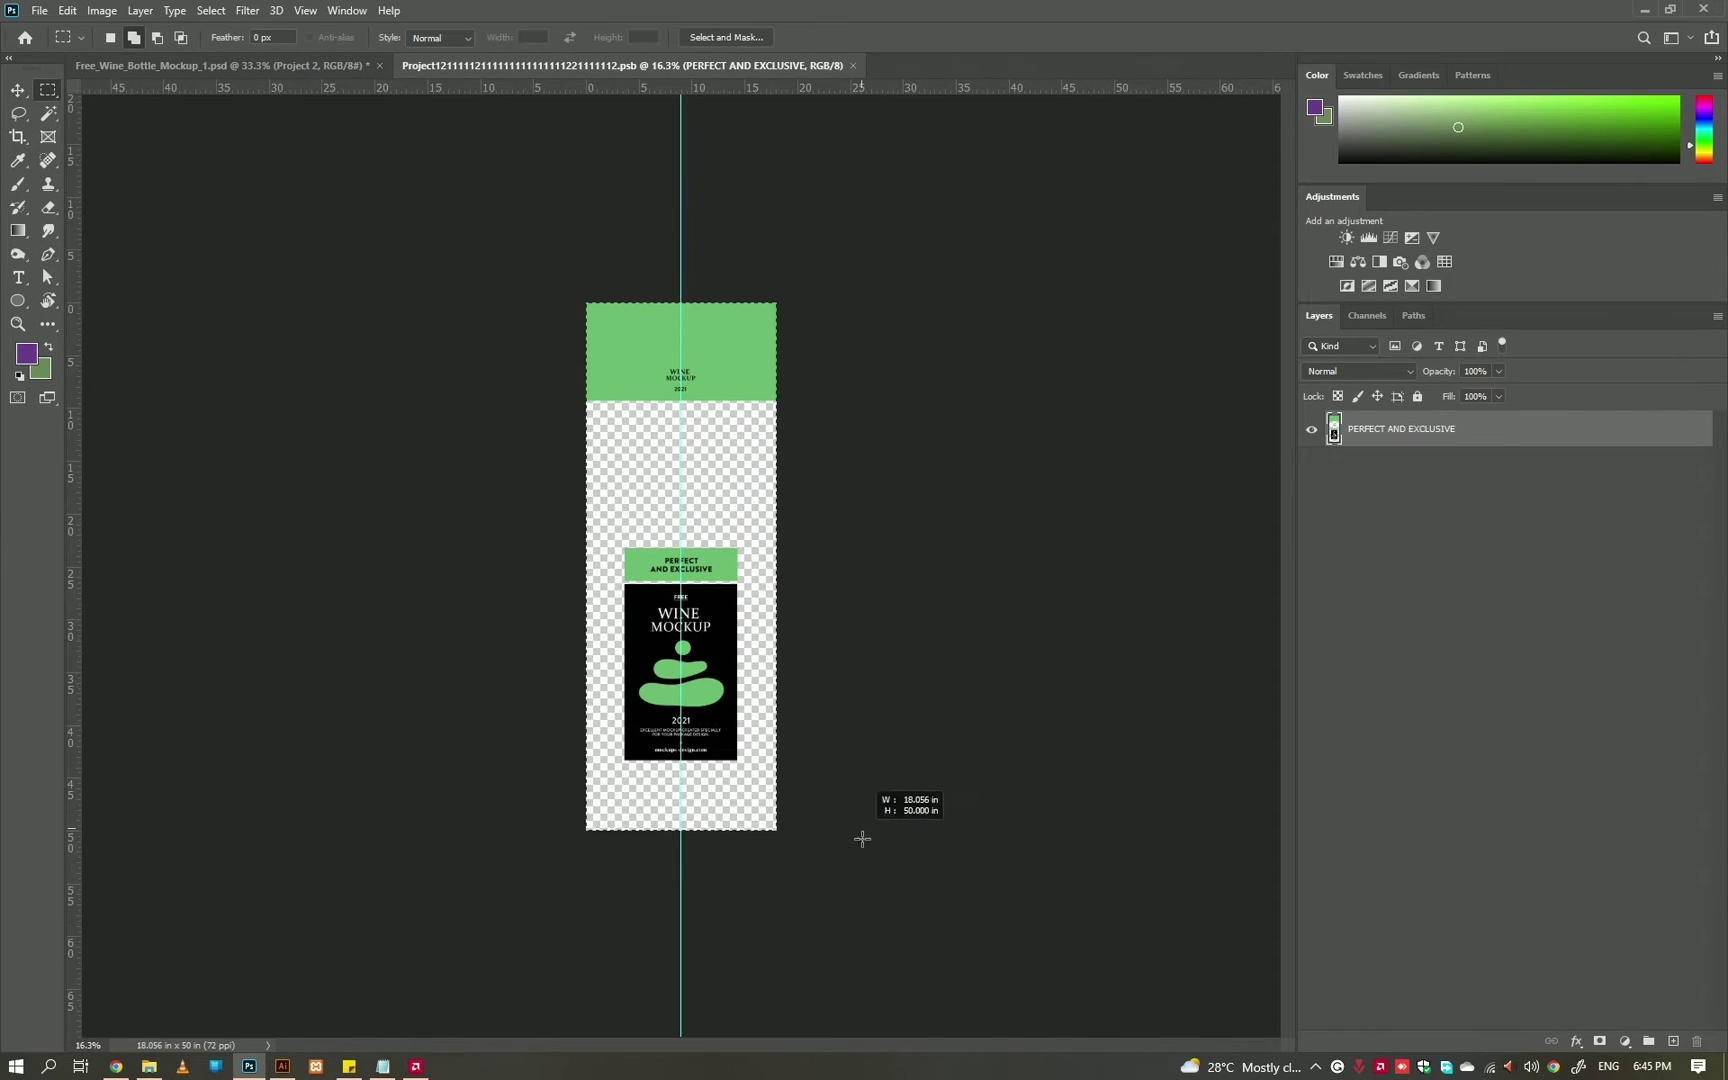
pyautogui.click(68, 11)
pyautogui.click(95, 133)
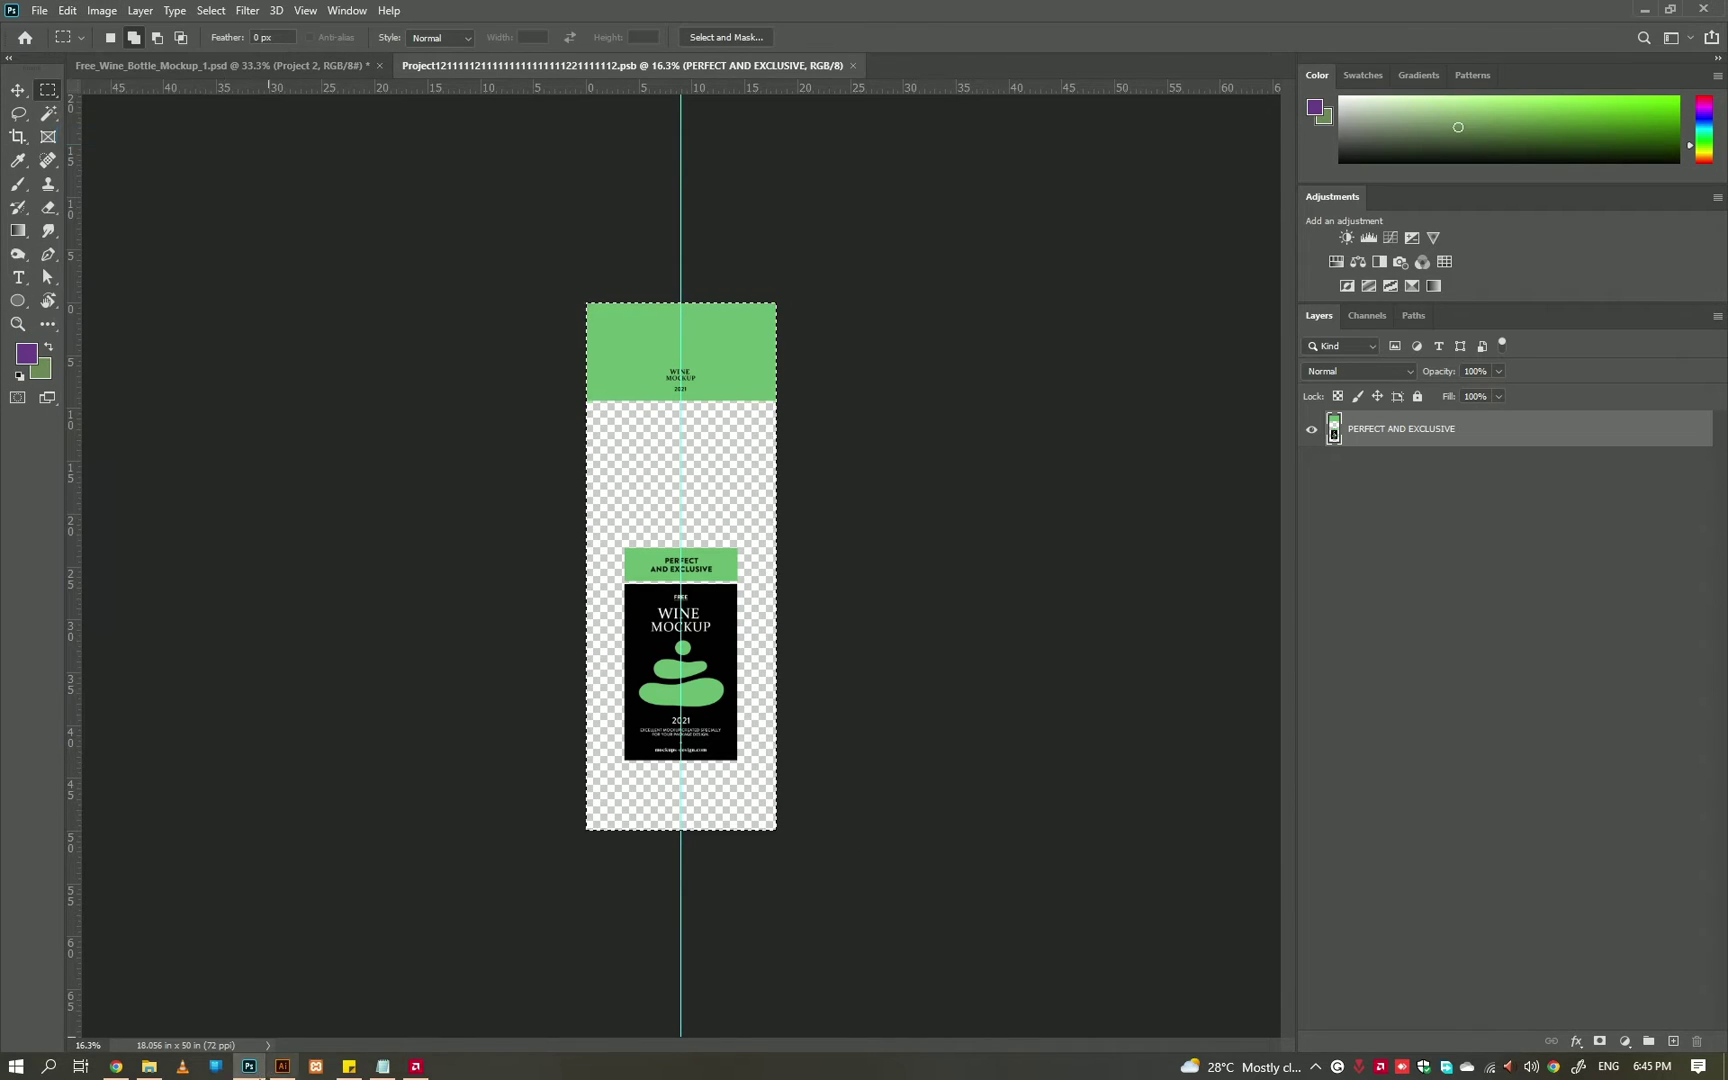
pyautogui.hotkey('alt', 'Tab')
pyautogui.click(119, 13)
# - Paste the label artwork, scale it to fit, and move it toward the artboard top
pyautogui.click(150, 139)
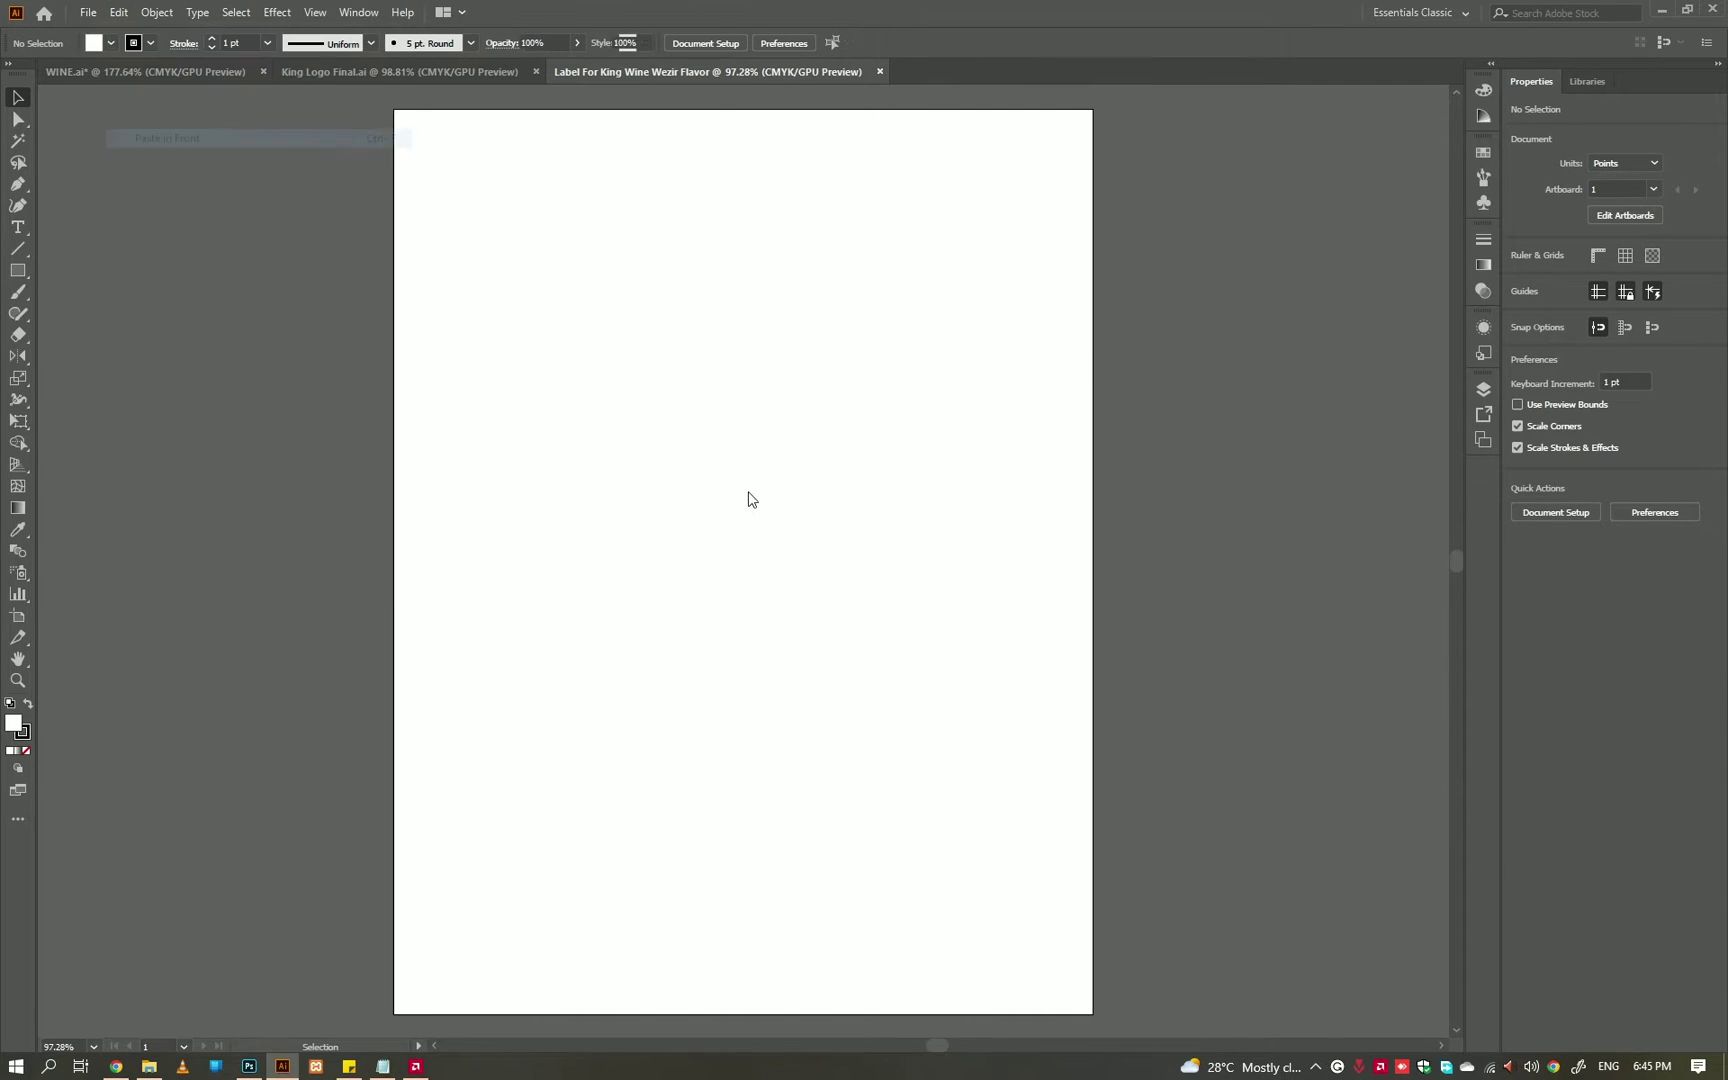
pyautogui.scroll(-5, 846, 487)
pyautogui.scroll(3, 783, 444)
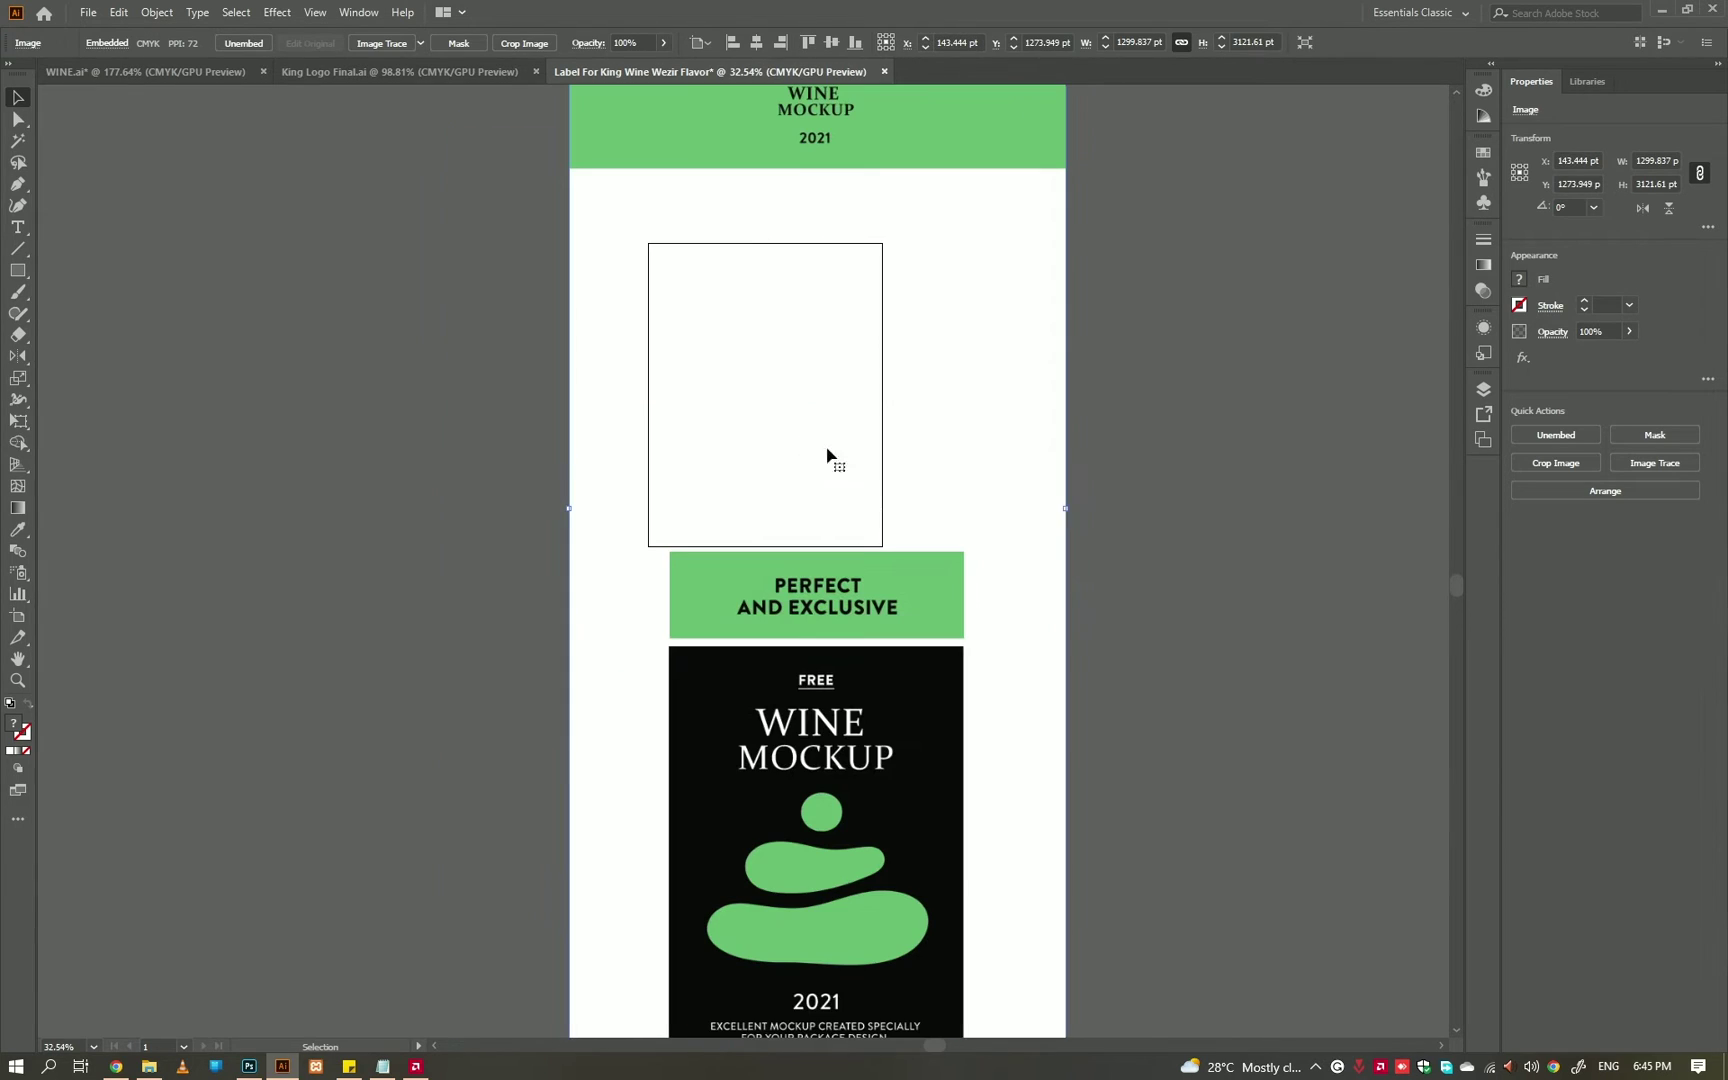
pyautogui.moveTo(1068, 511); pyautogui.dragTo(800, 363)
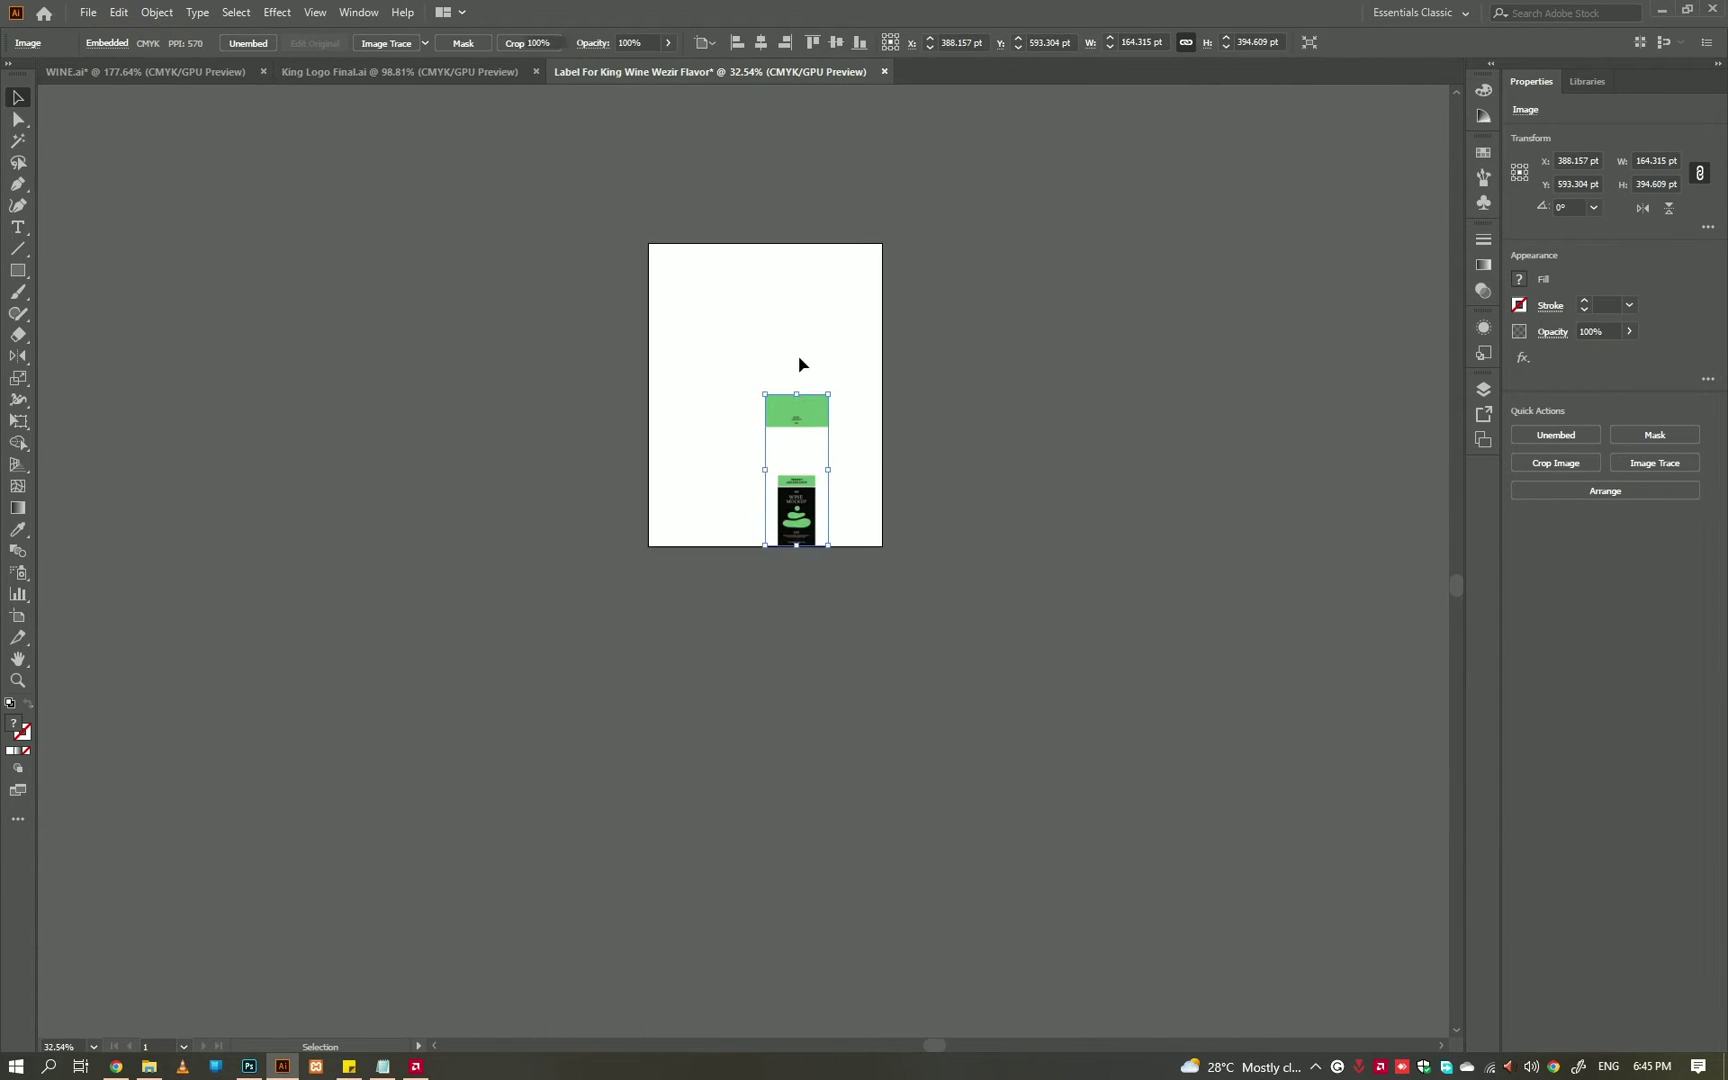
pyautogui.click(800, 363)
pyautogui.hotkey('ctrl', '0')
pyautogui.moveTo(833, 598); pyautogui.dragTo(713, 284)
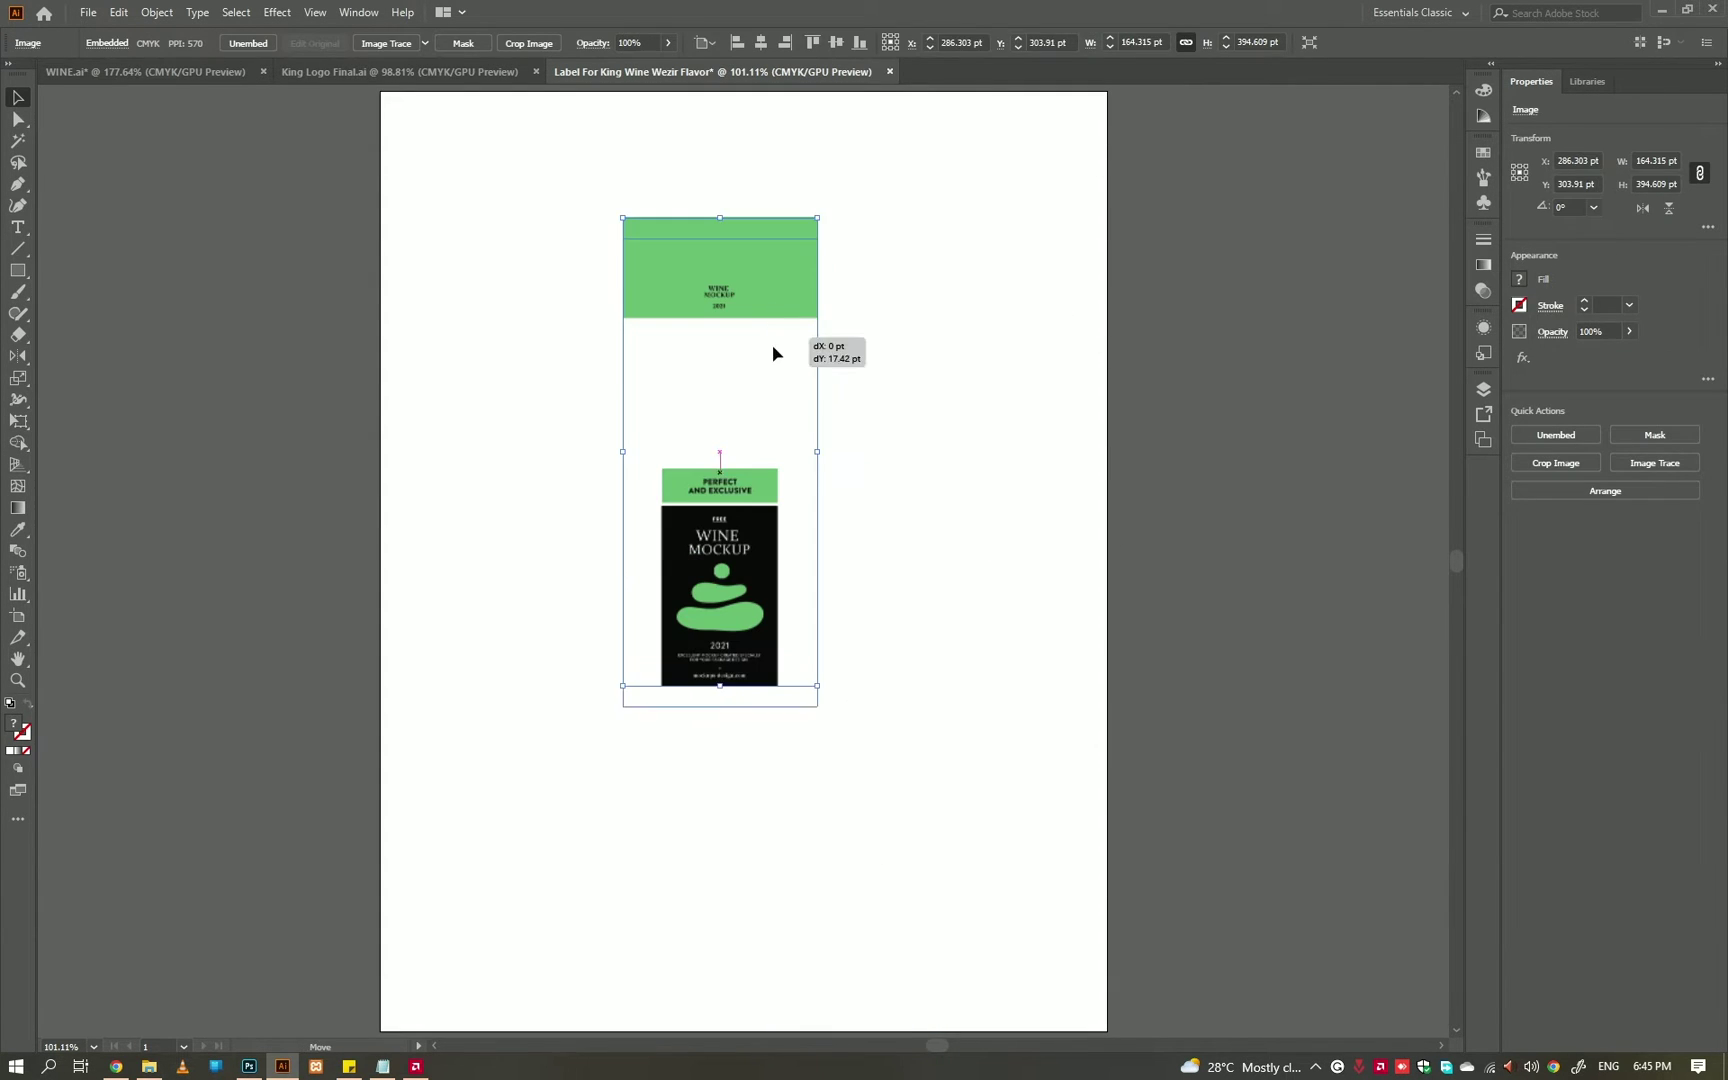
pyautogui.click(937, 360)
pyautogui.click(665, 556)
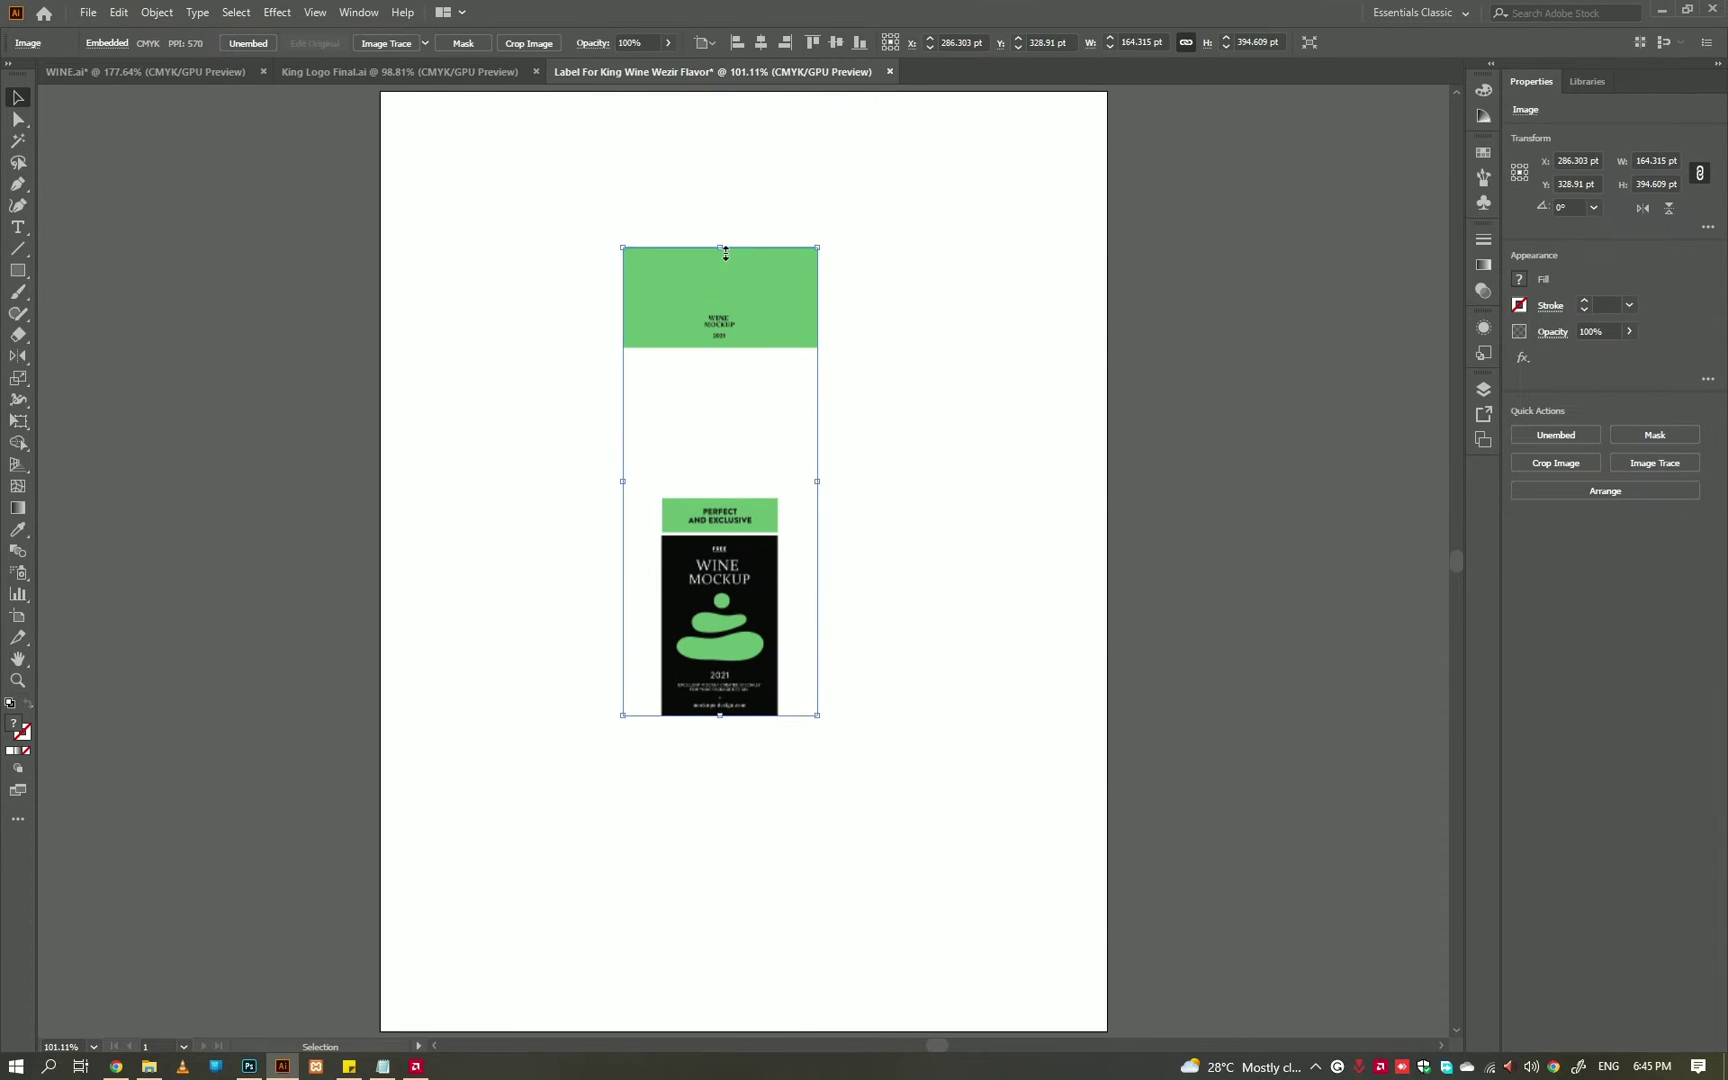
# - Close the Photoshop smart object and draw a rectangle over the label's green top band
pyautogui.hotkey('alt', 'Tab')
pyautogui.hotkey('ctrl', 'w')
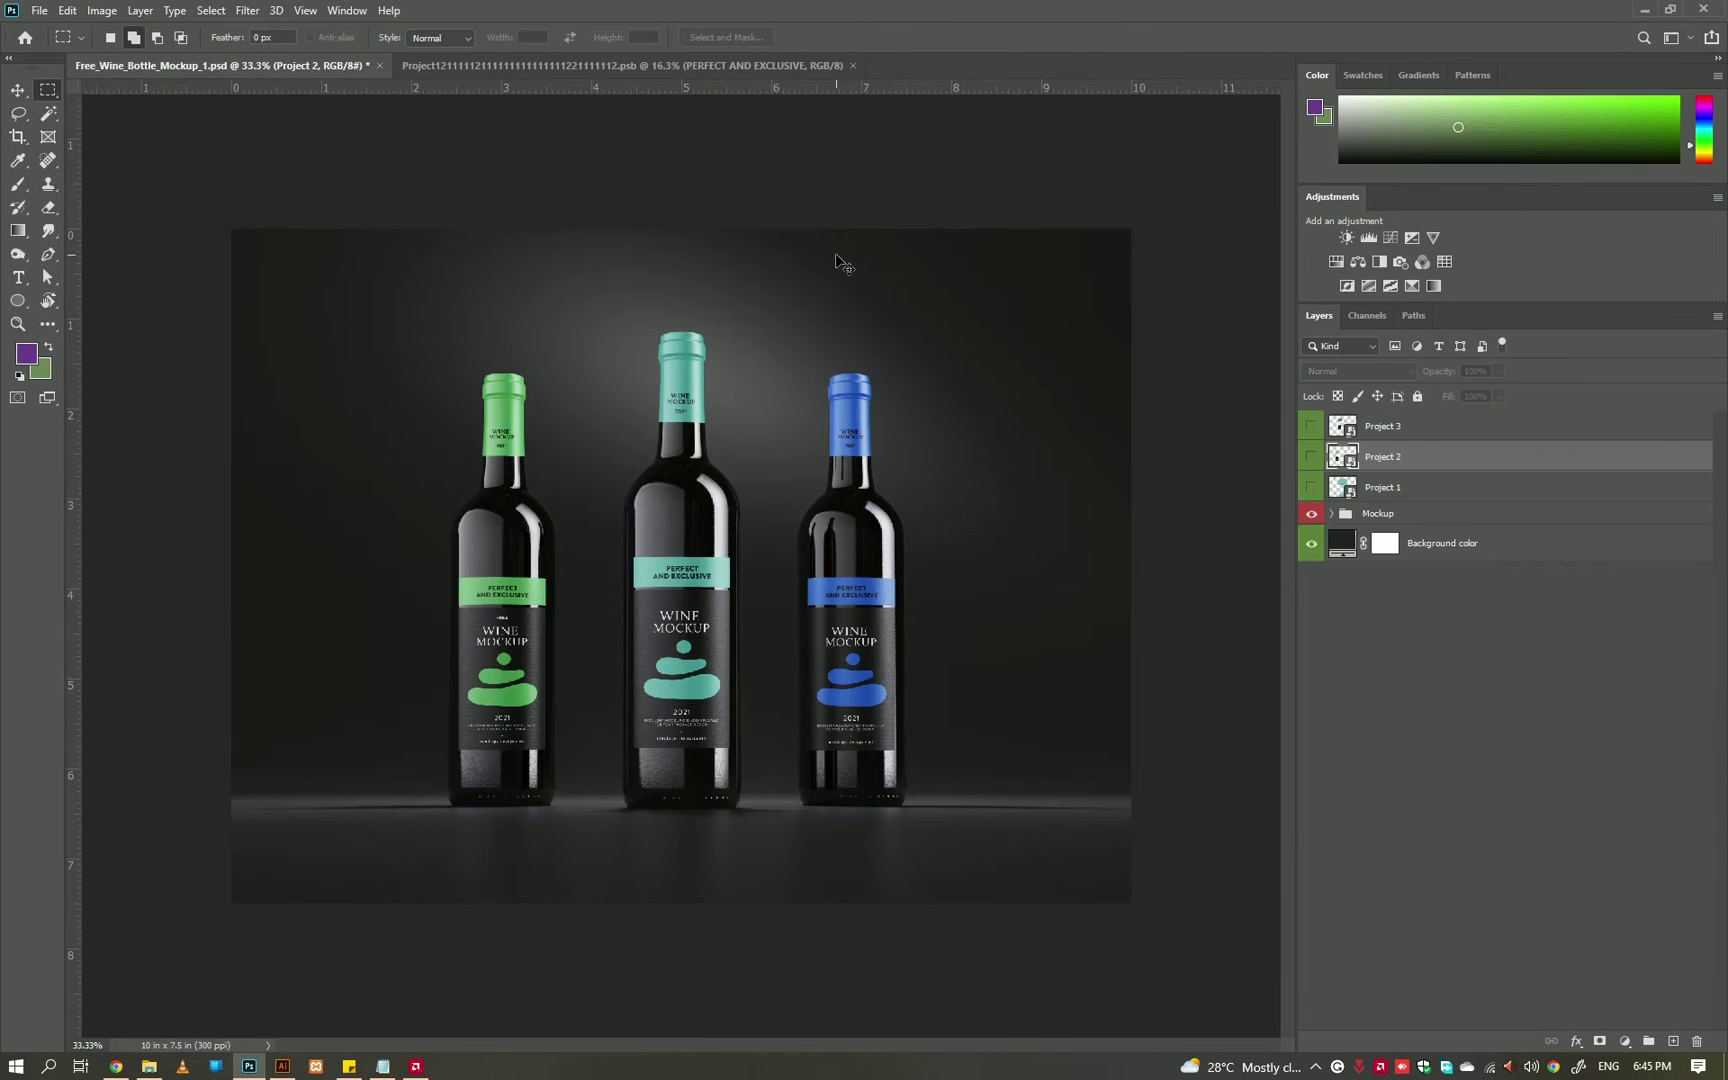
pyautogui.hotkey('alt', 'Tab')
pyautogui.moveTo(717, 224); pyautogui.dragTo(720, 190)
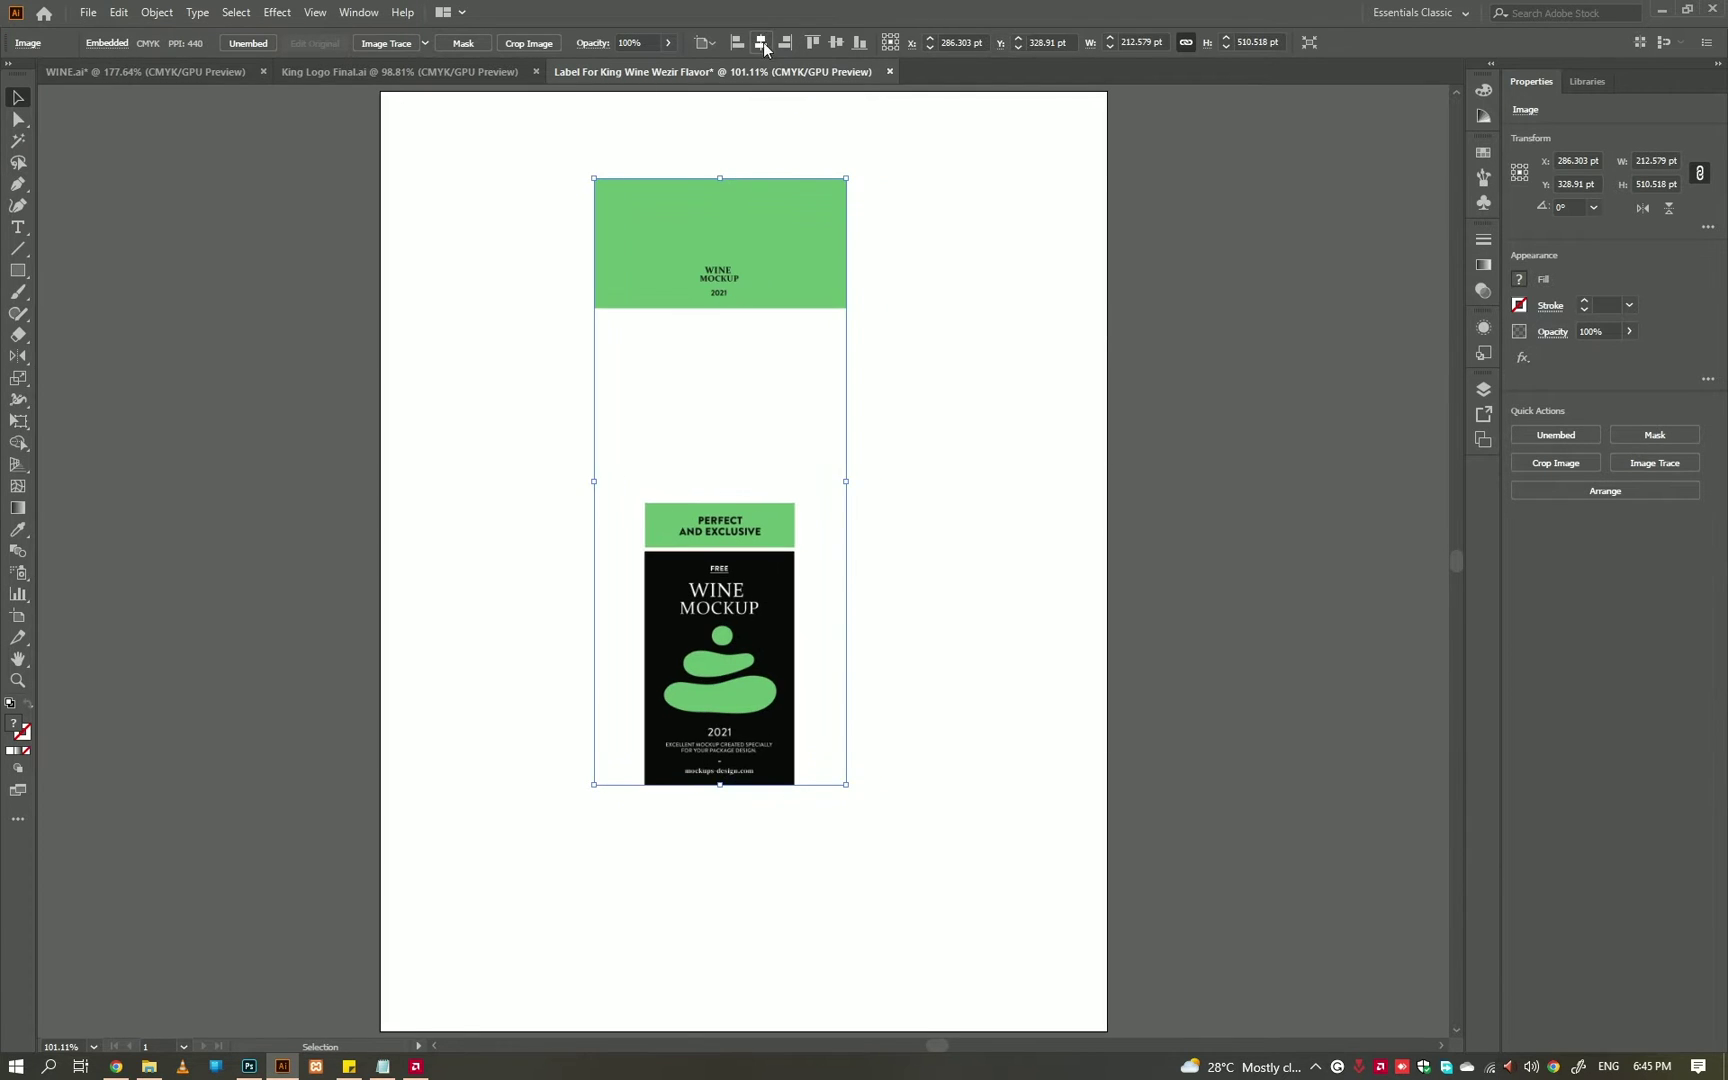
pyautogui.hotkey('ctrl', 'z')
pyautogui.click(995, 305)
pyautogui.press('m')
pyautogui.moveTo(617, 258); pyautogui.dragTo(866, 389)
# - Alt-drag a copy of the grey rectangle onto the label mockup and resize it to cover the label
pyautogui.press('i')
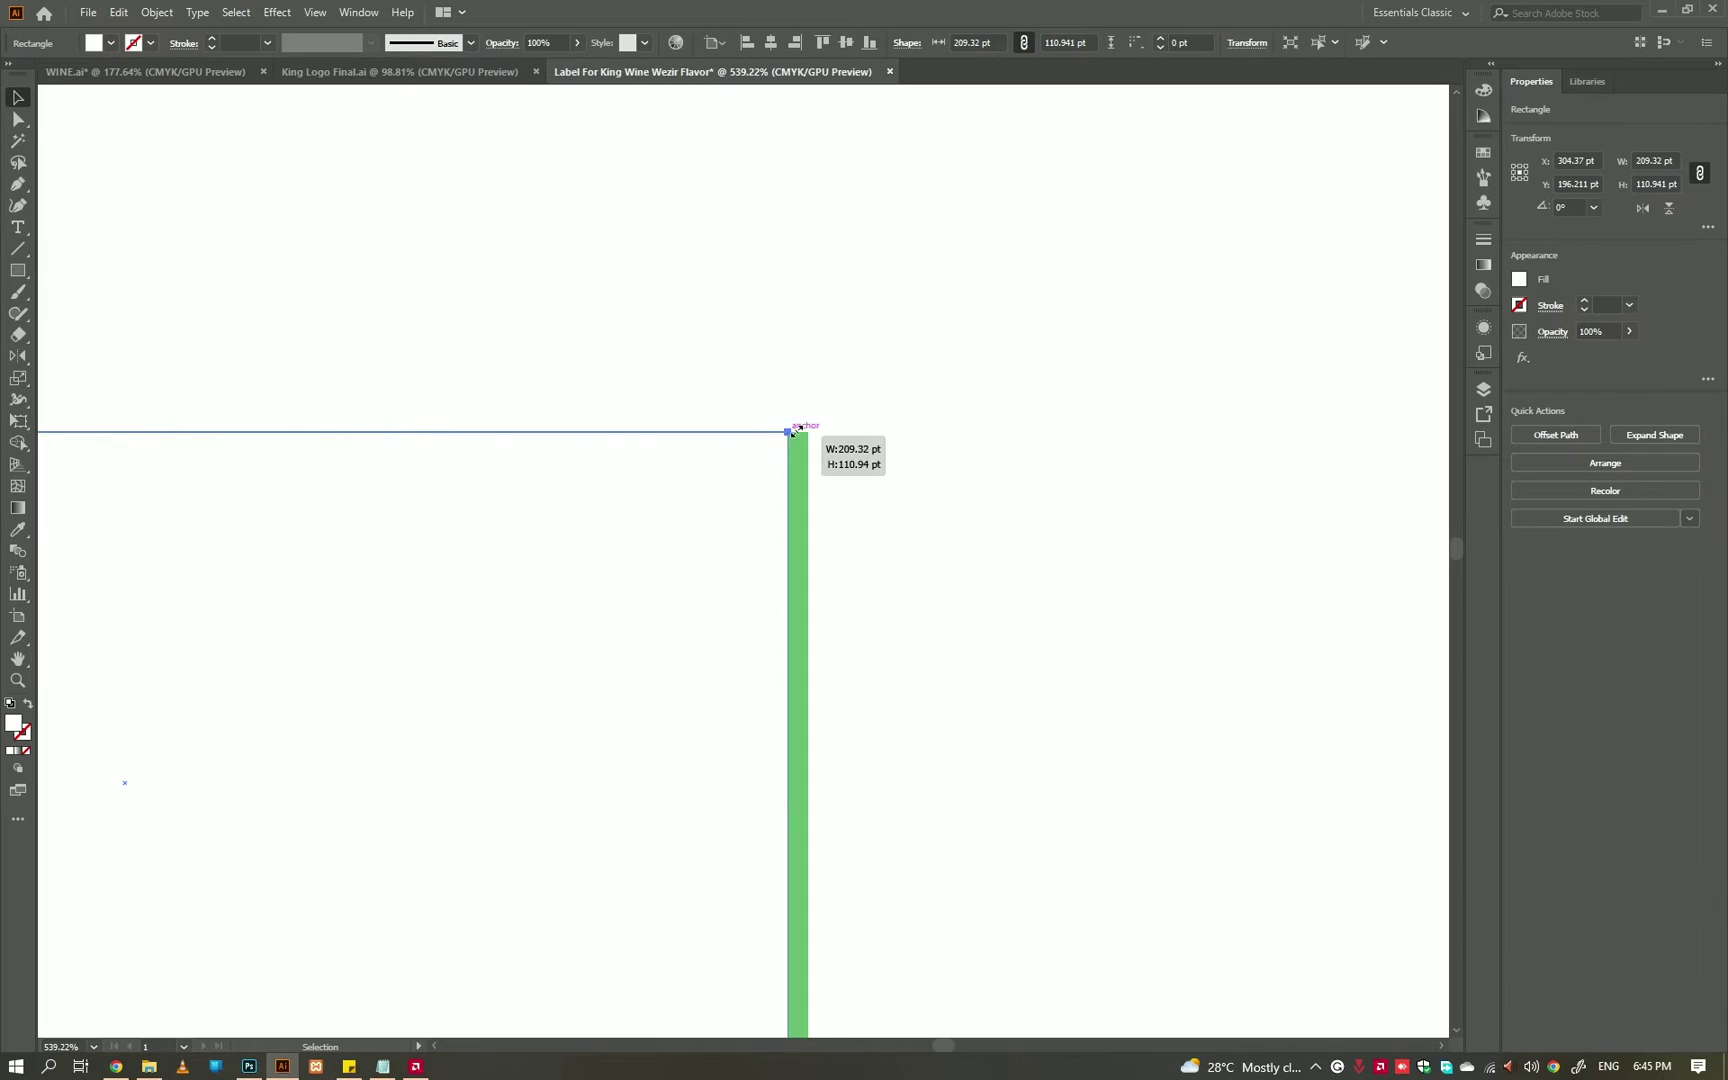
pyautogui.moveTo(795, 431); pyautogui.dragTo(795, 431)
pyautogui.hotkey('ctrl', '0')
pyautogui.scroll(-3, 1026, 324)
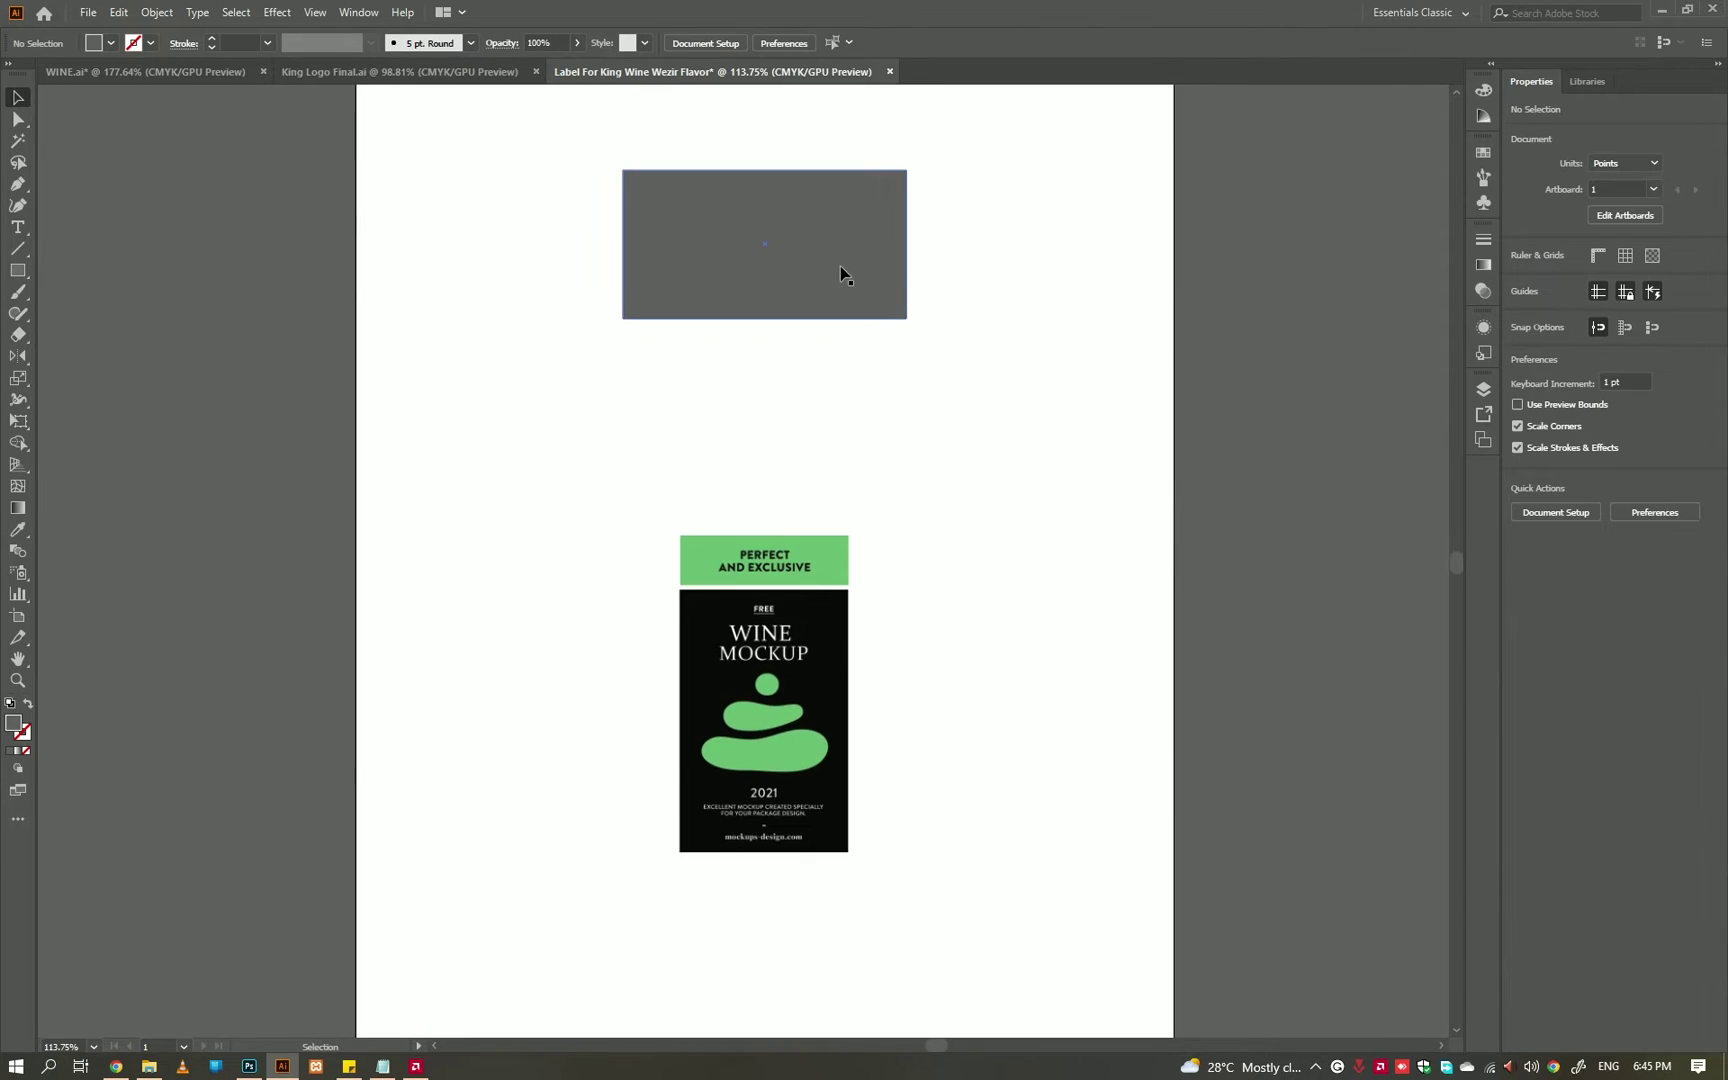
pyautogui.moveTo(840, 266)
pyautogui.mouseDown()
pyautogui.moveTo(877, 584)
pyautogui.moveTo(910, 602)
pyautogui.mouseUp()
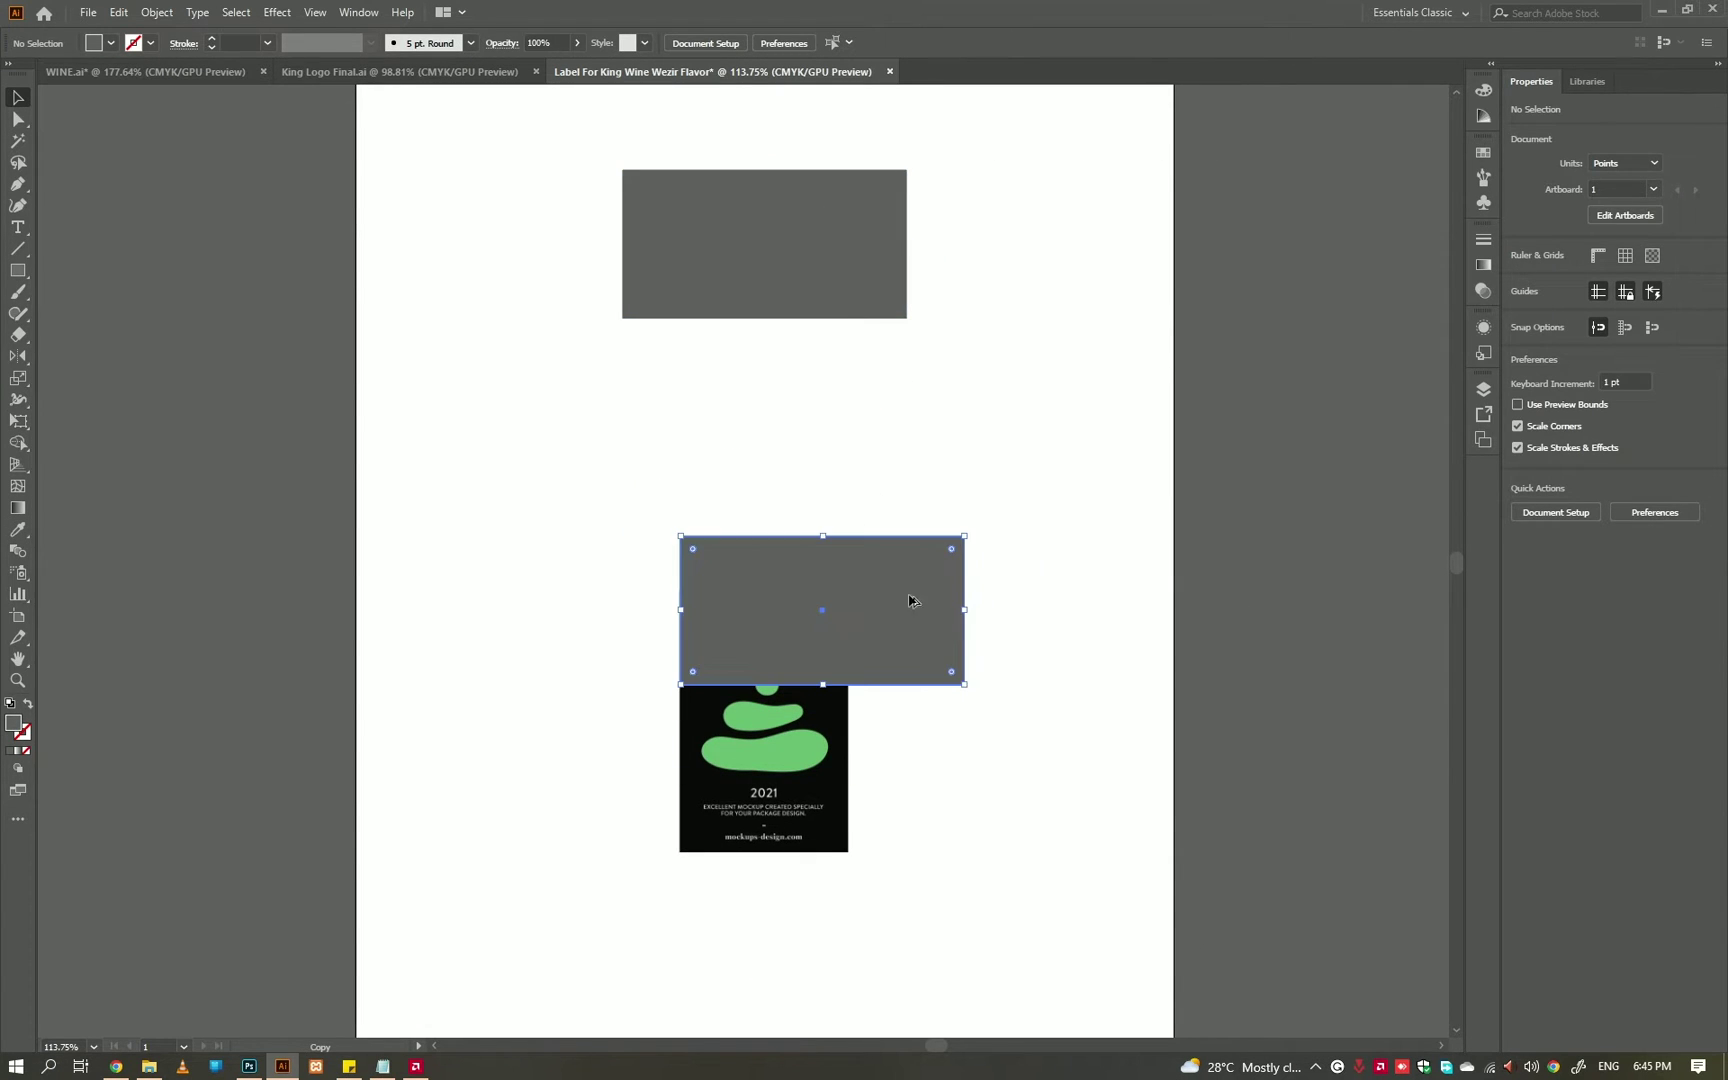
pyautogui.moveTo(964, 685); pyautogui.dragTo(848, 852)
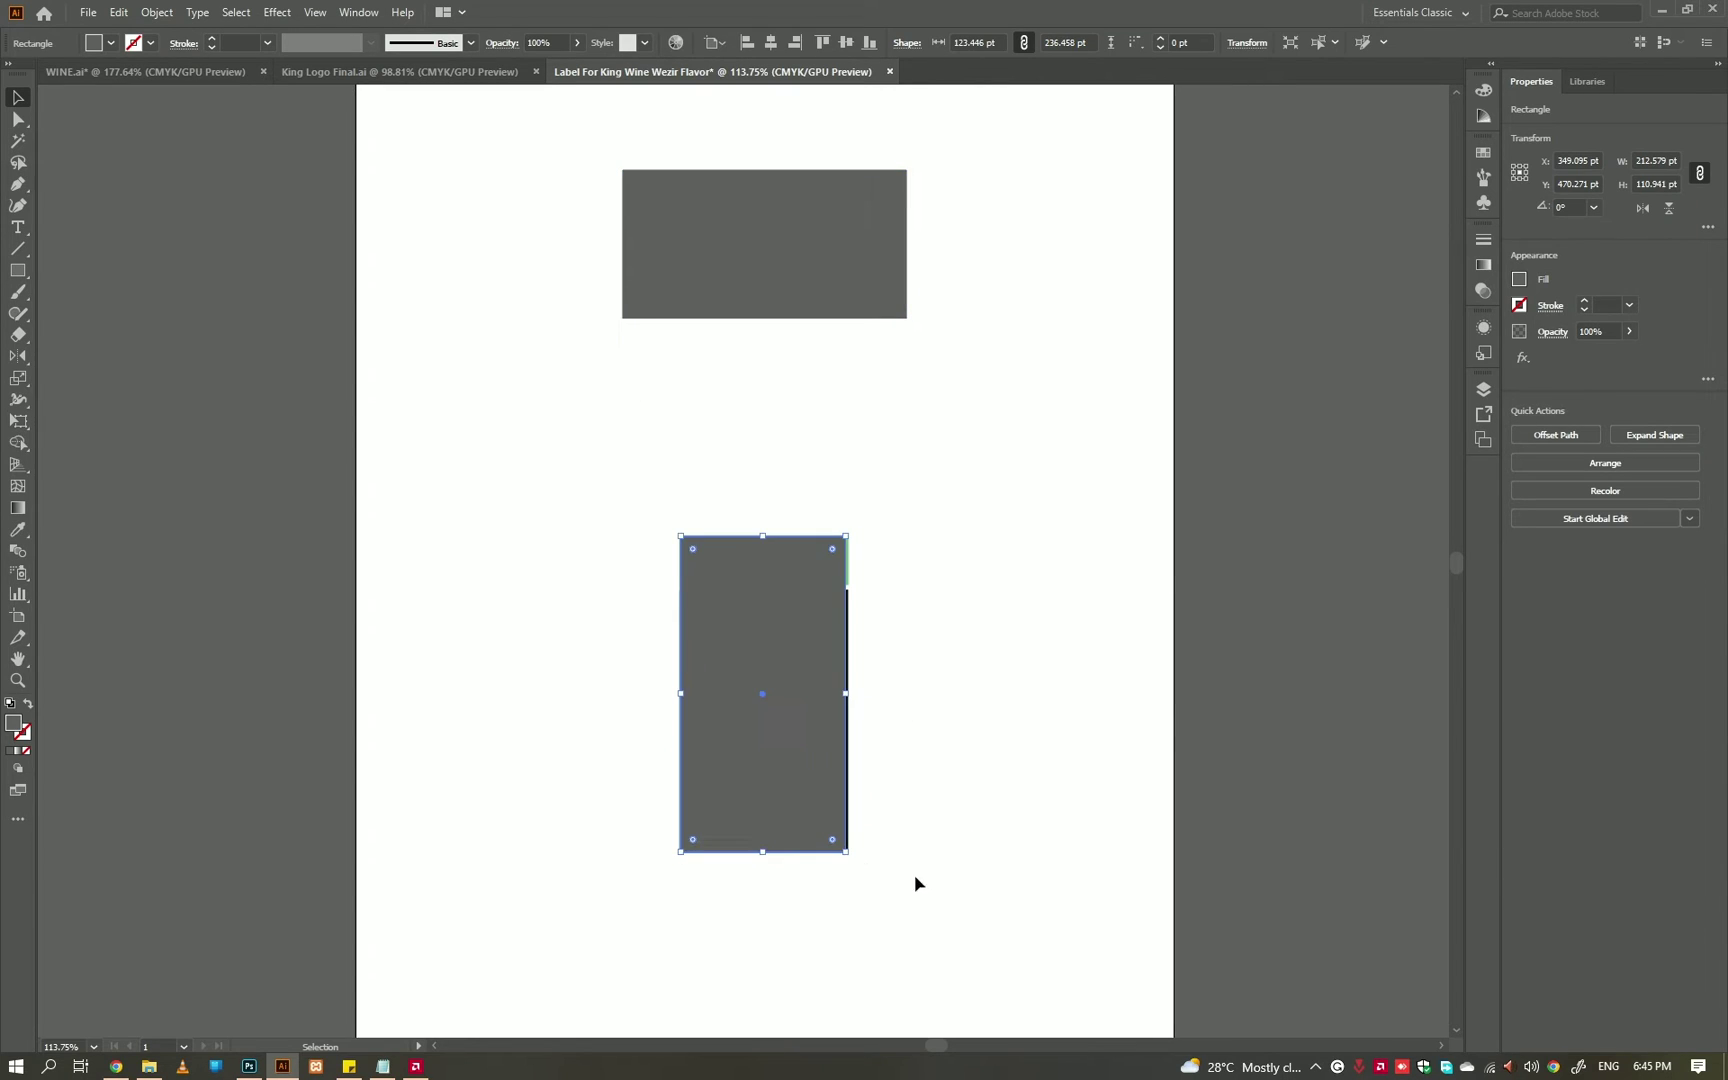
pyautogui.scroll(5, 1058, 606)
pyautogui.moveTo(887, 415); pyautogui.dragTo(899, 404)
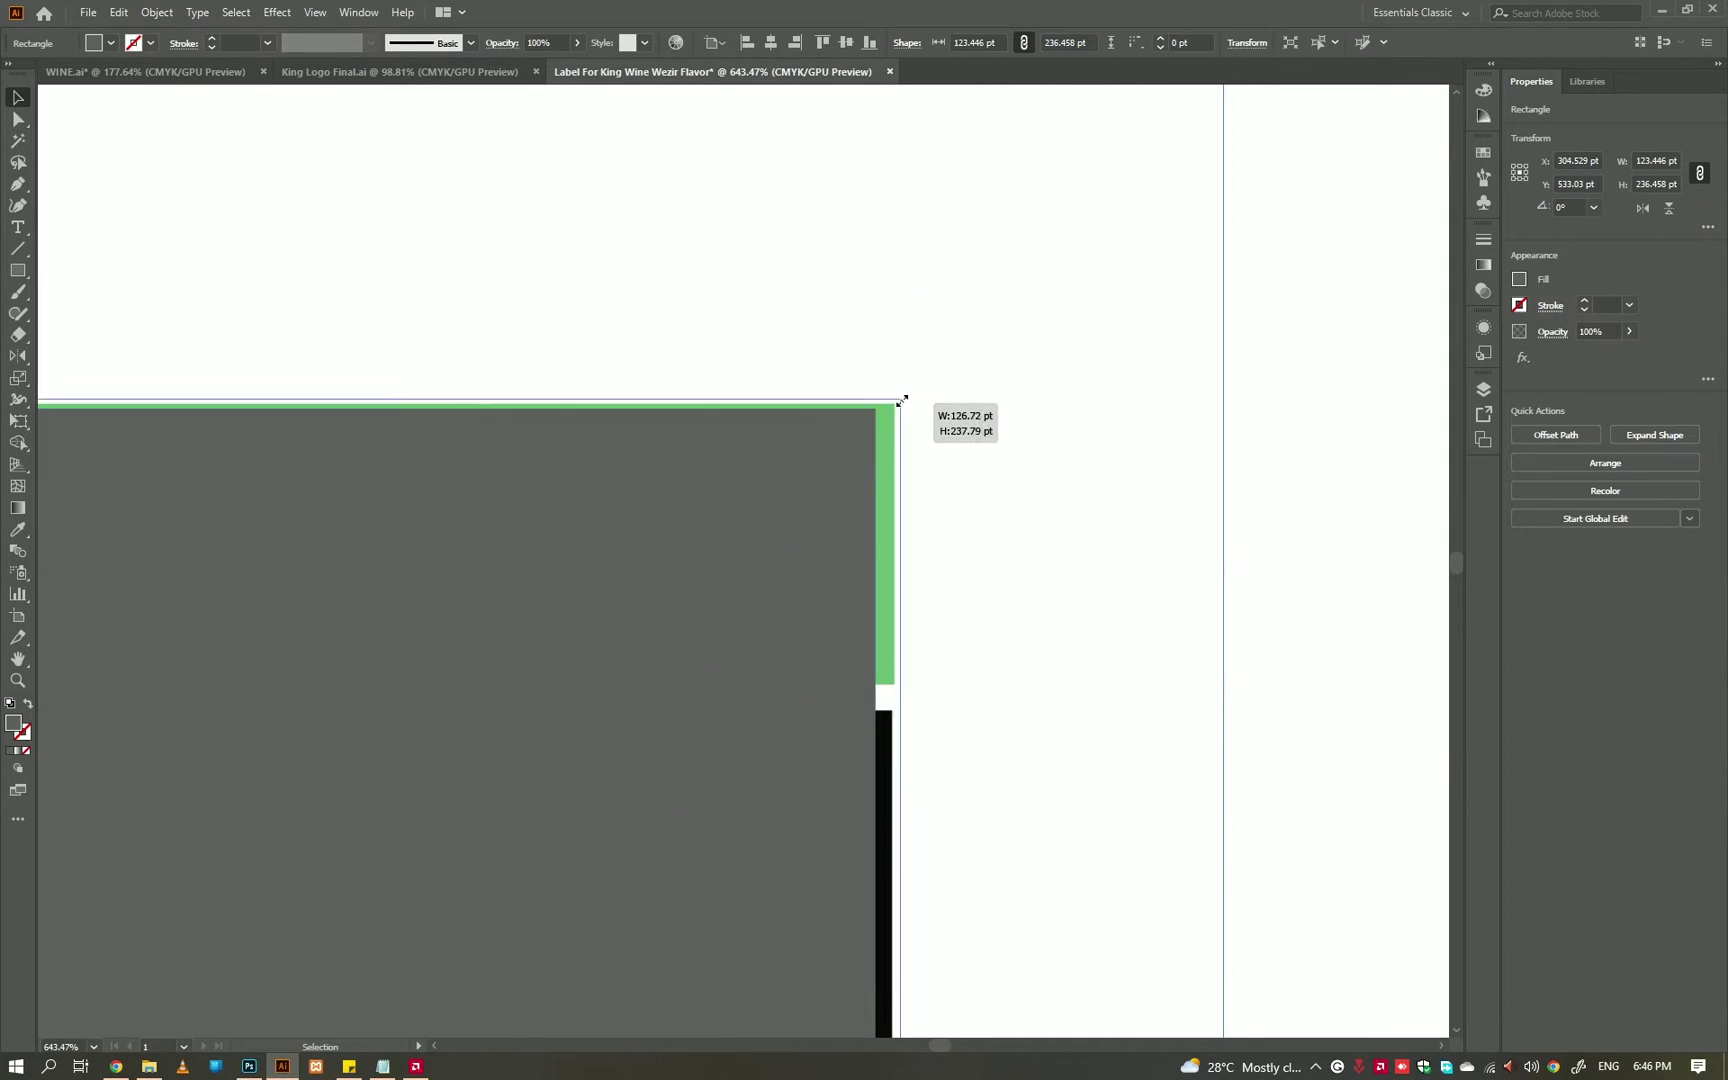
pyautogui.hotkey('ctrl', '0')
# - Move the wine label mockup out from under both grey panels
pyautogui.click(899, 272)
pyautogui.scroll(2, 899, 272)
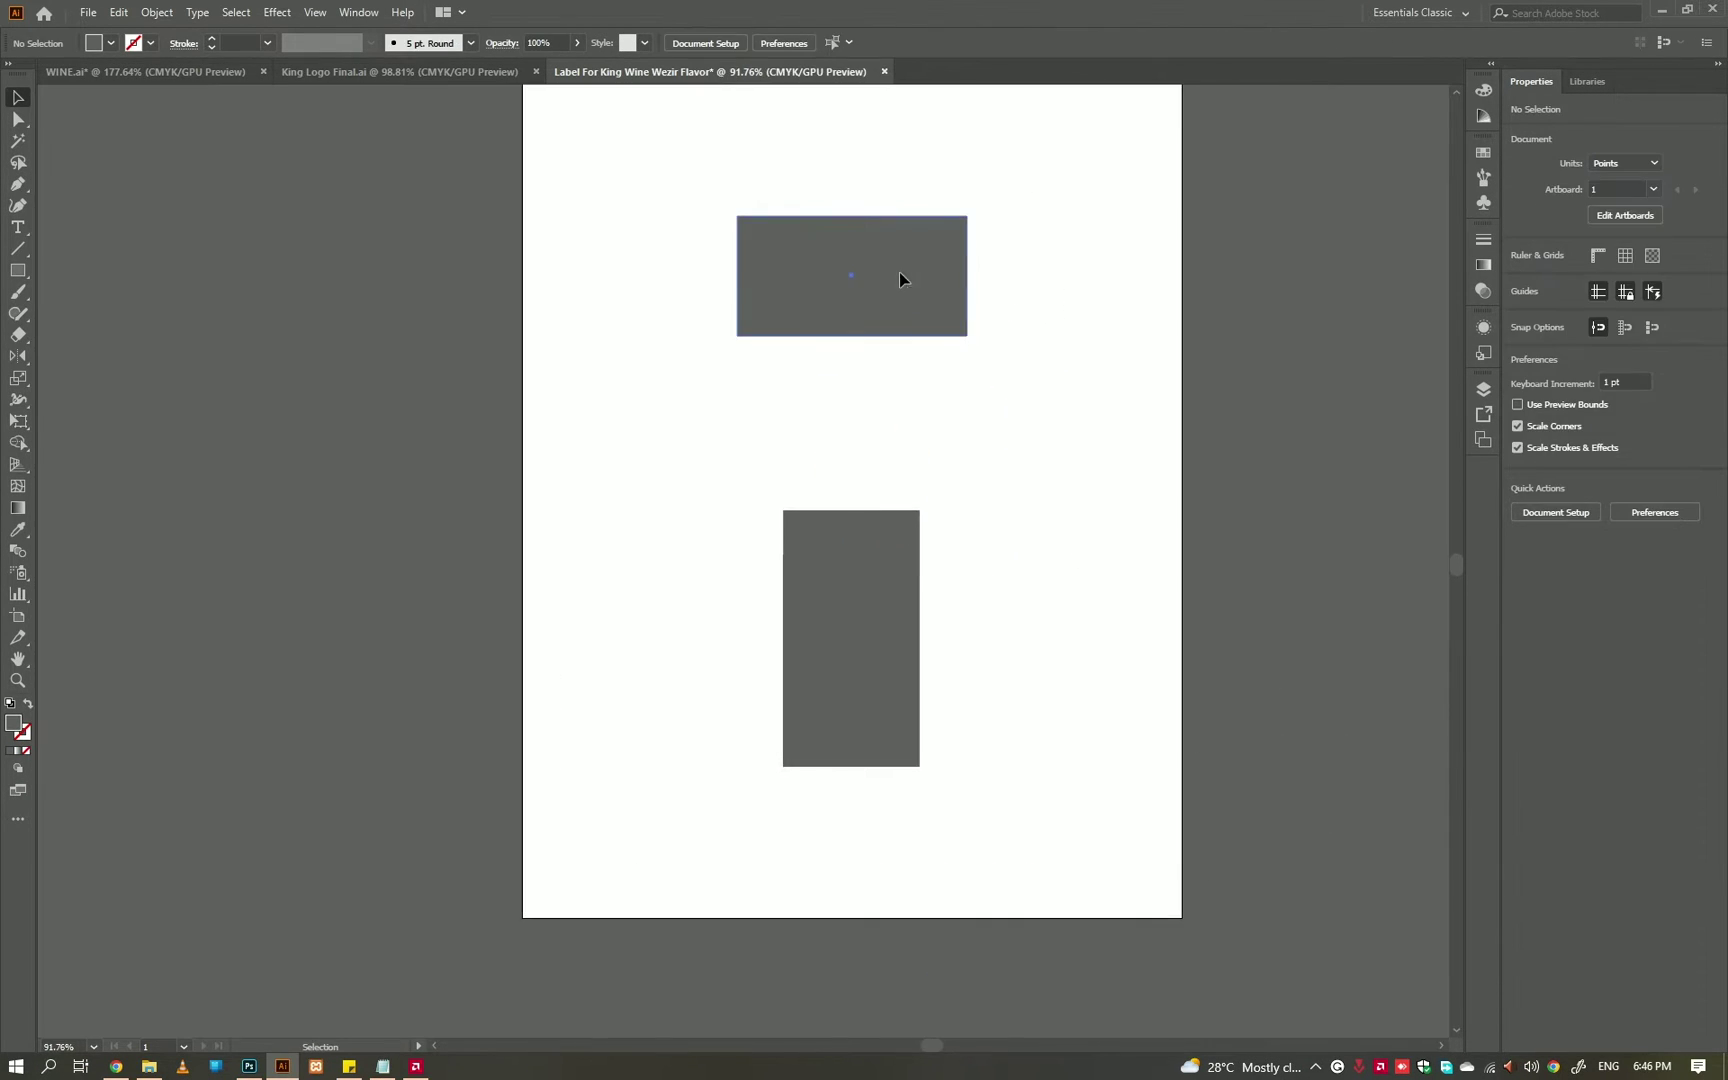
pyautogui.keyDown('shift'); pyautogui.click(874, 575); pyautogui.keyUp('shift')
pyautogui.moveTo(883, 370); pyautogui.dragTo(643, 370)
pyautogui.click(937, 432)
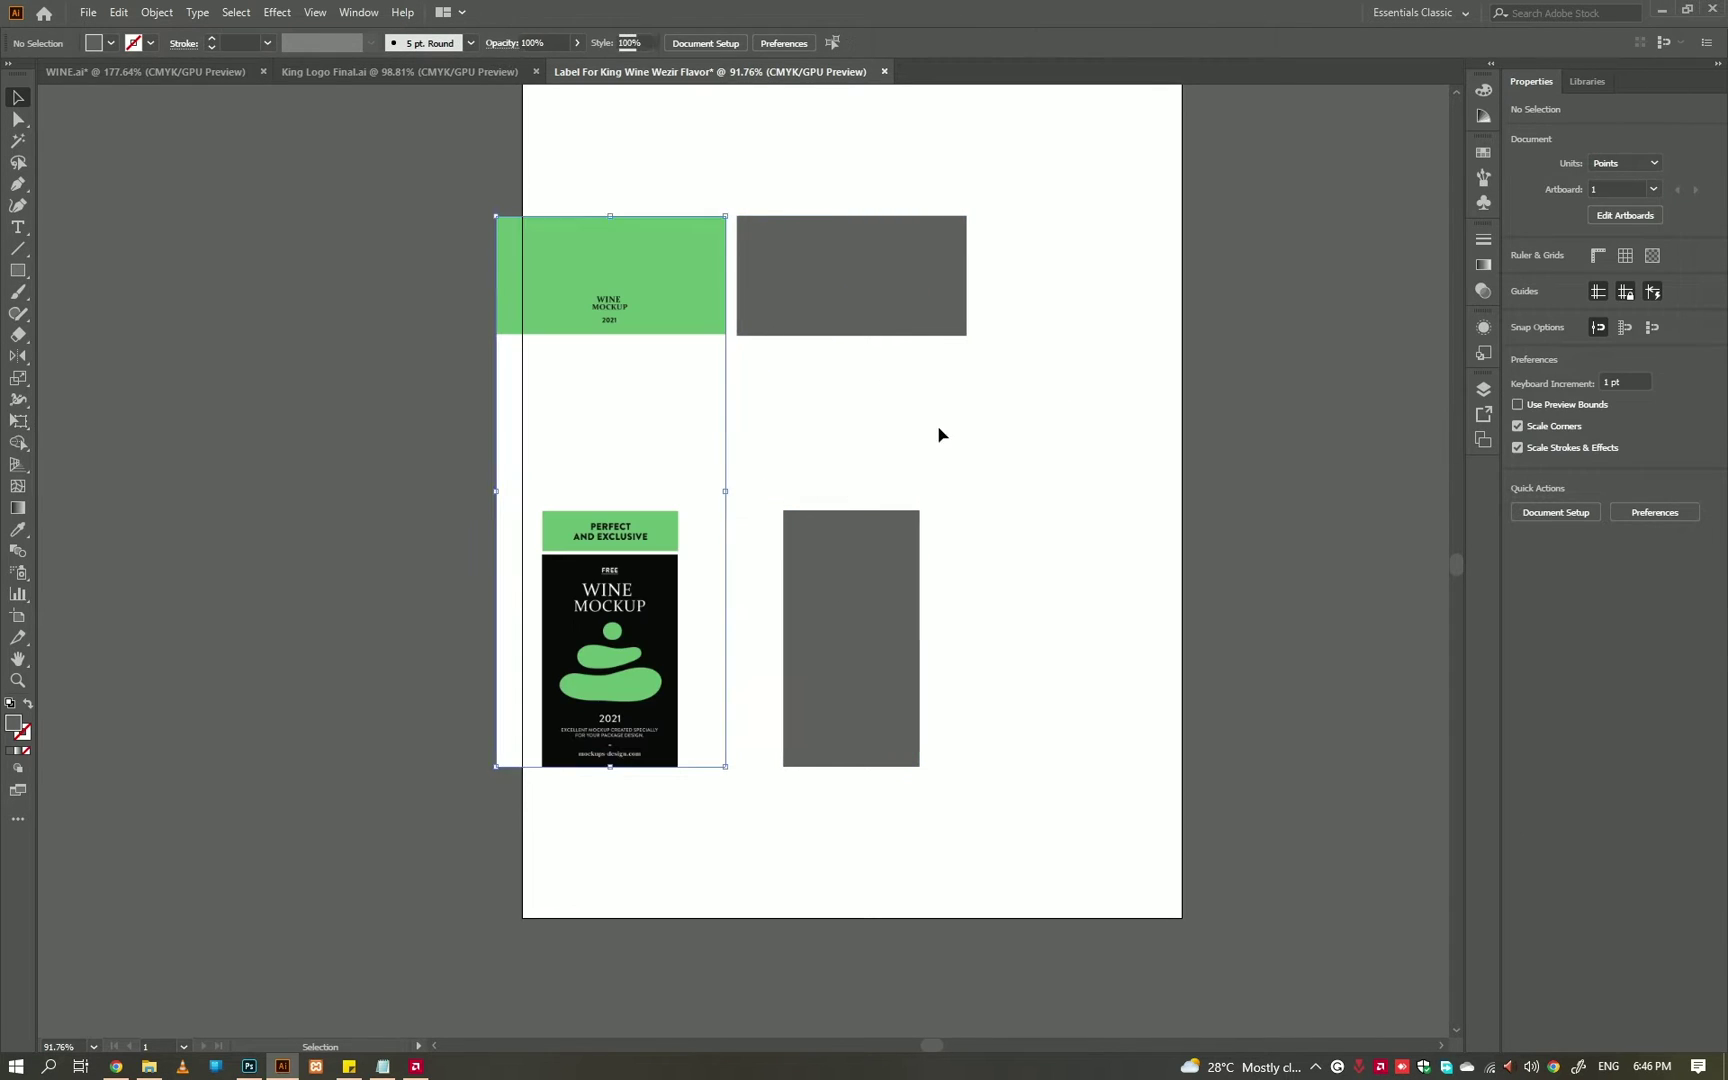
pyautogui.scroll(2, 960, 420)
pyautogui.scroll(2, 571, 255)
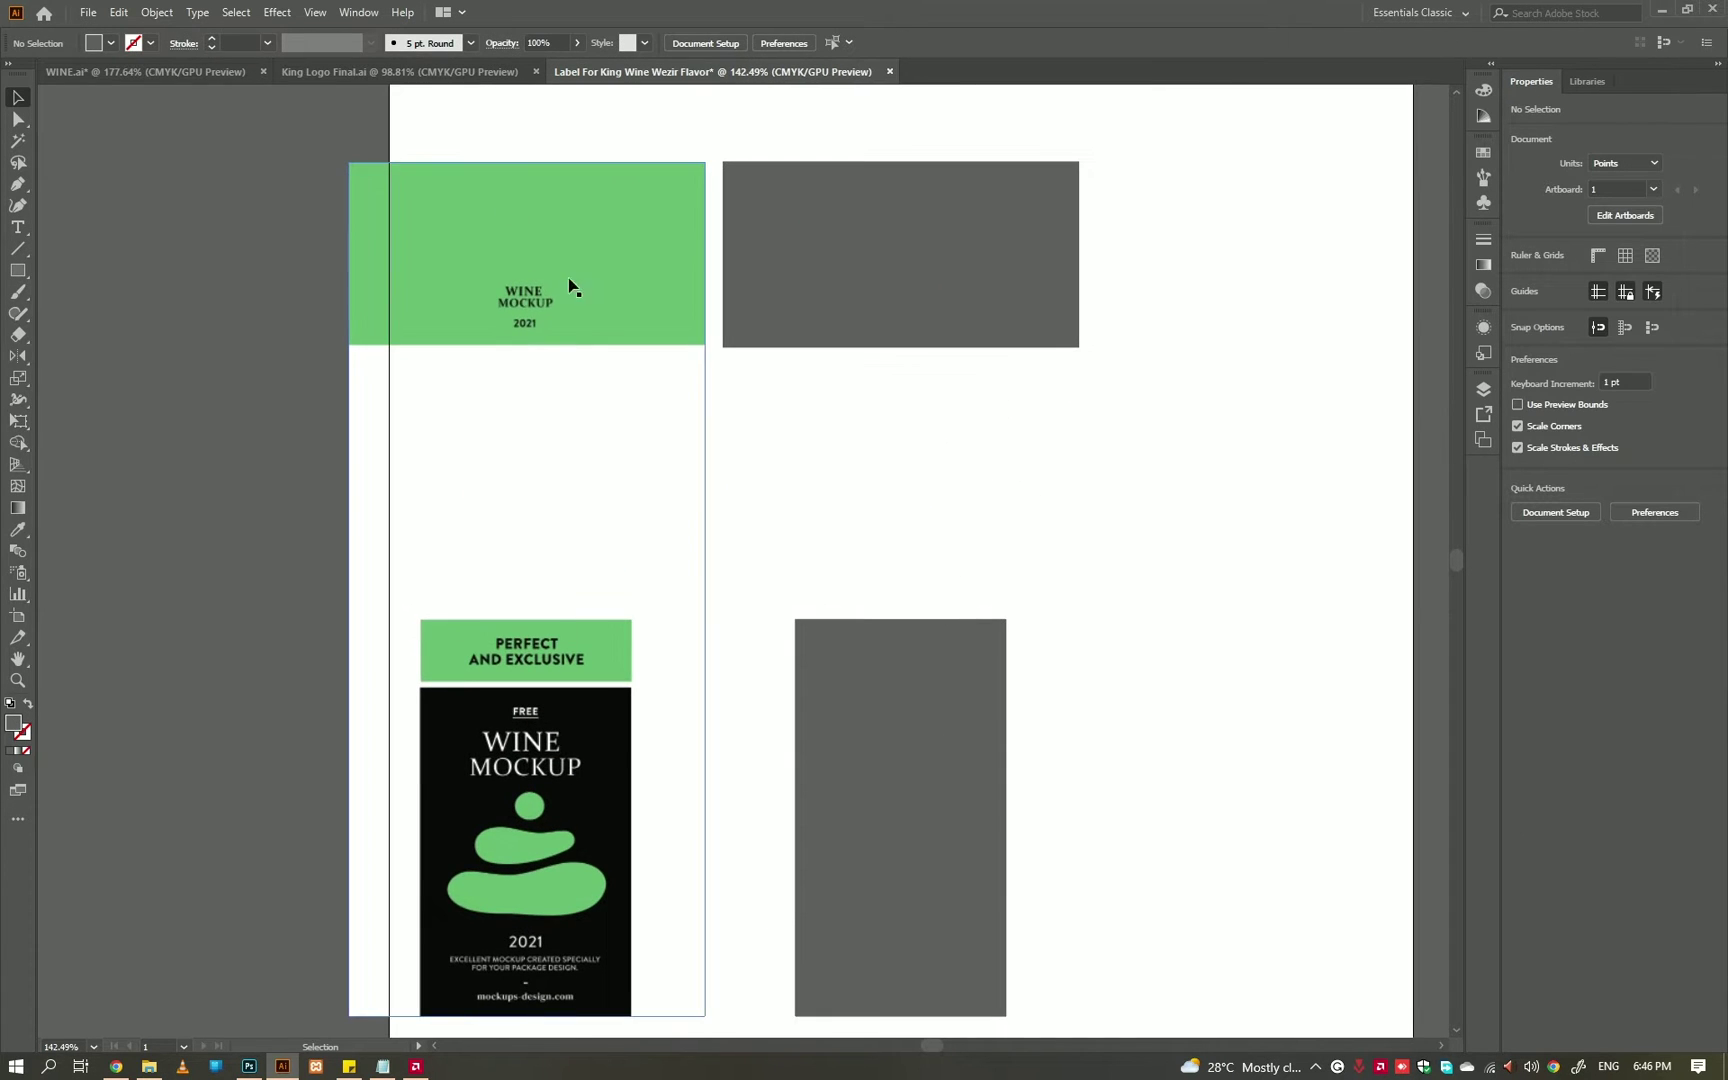
# - Draw a small white rectangle centred within the top grey panel
pyautogui.press('m')
pyautogui.moveTo(497, 264); pyautogui.dragTo(561, 343)
pyautogui.press('v')
pyautogui.keyDown('shift'); pyautogui.click(617, 212); pyautogui.keyUp('shift')
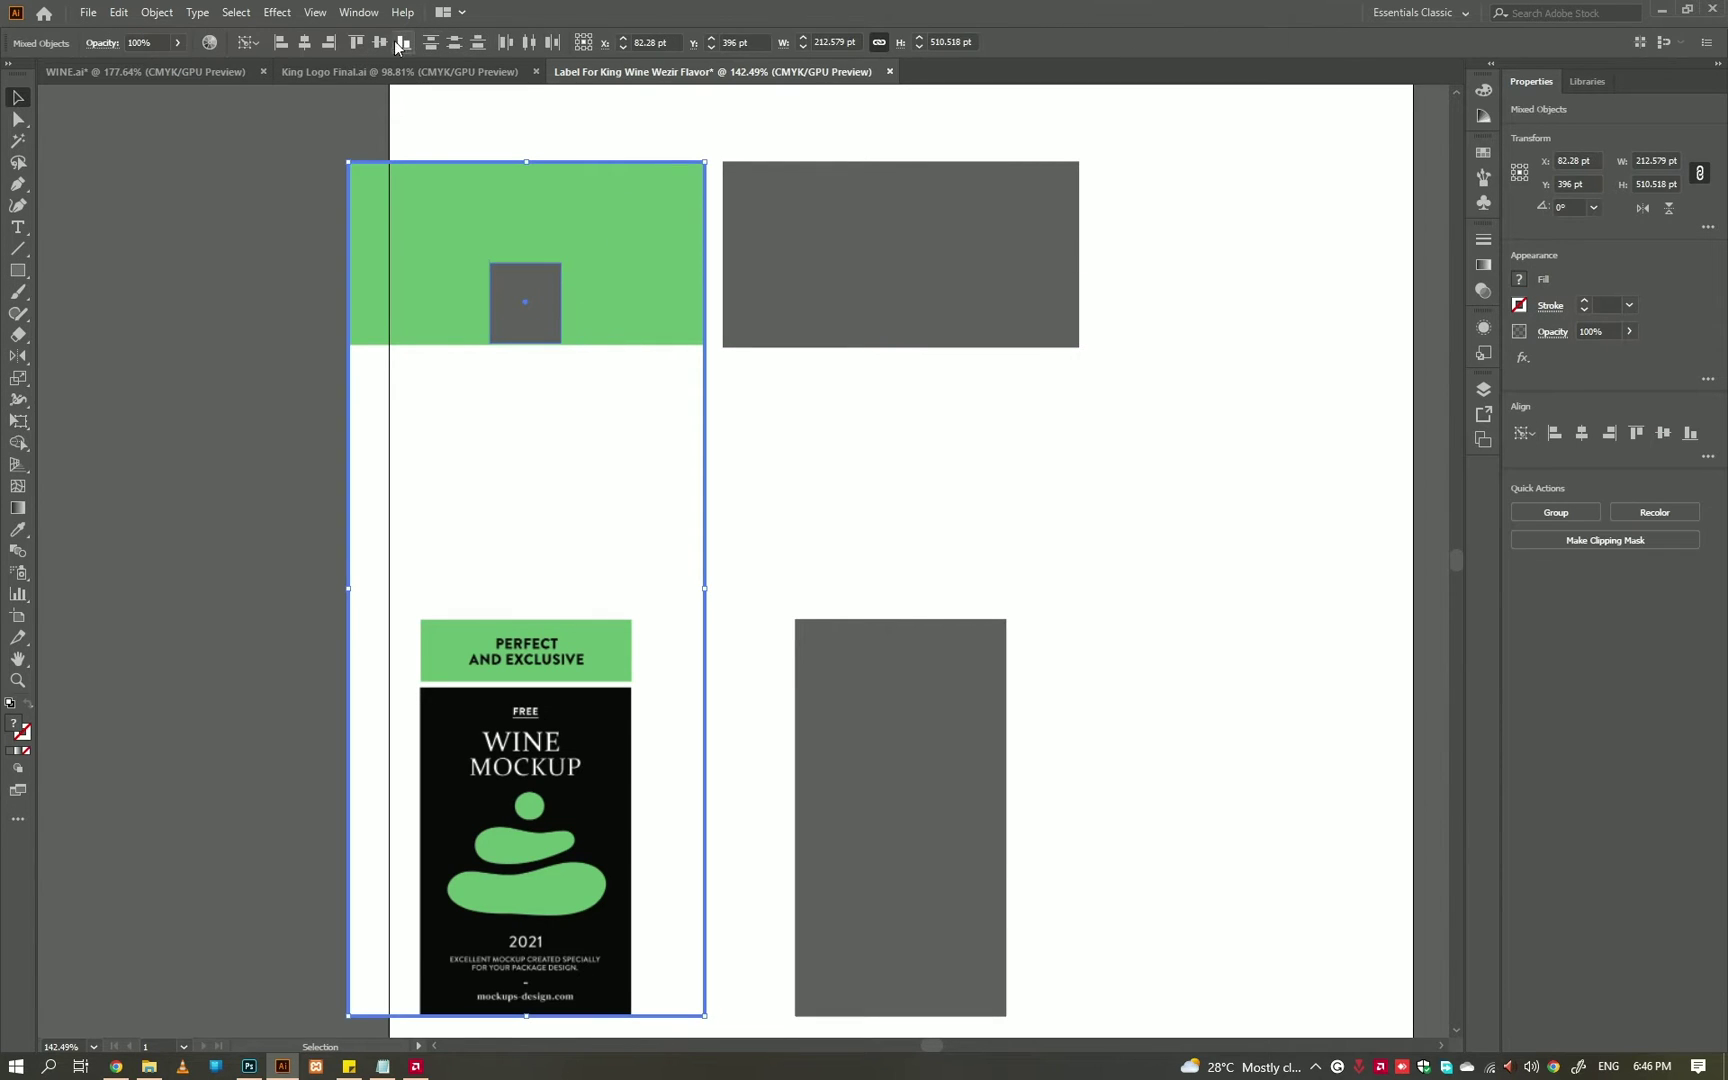
pyautogui.click(308, 52)
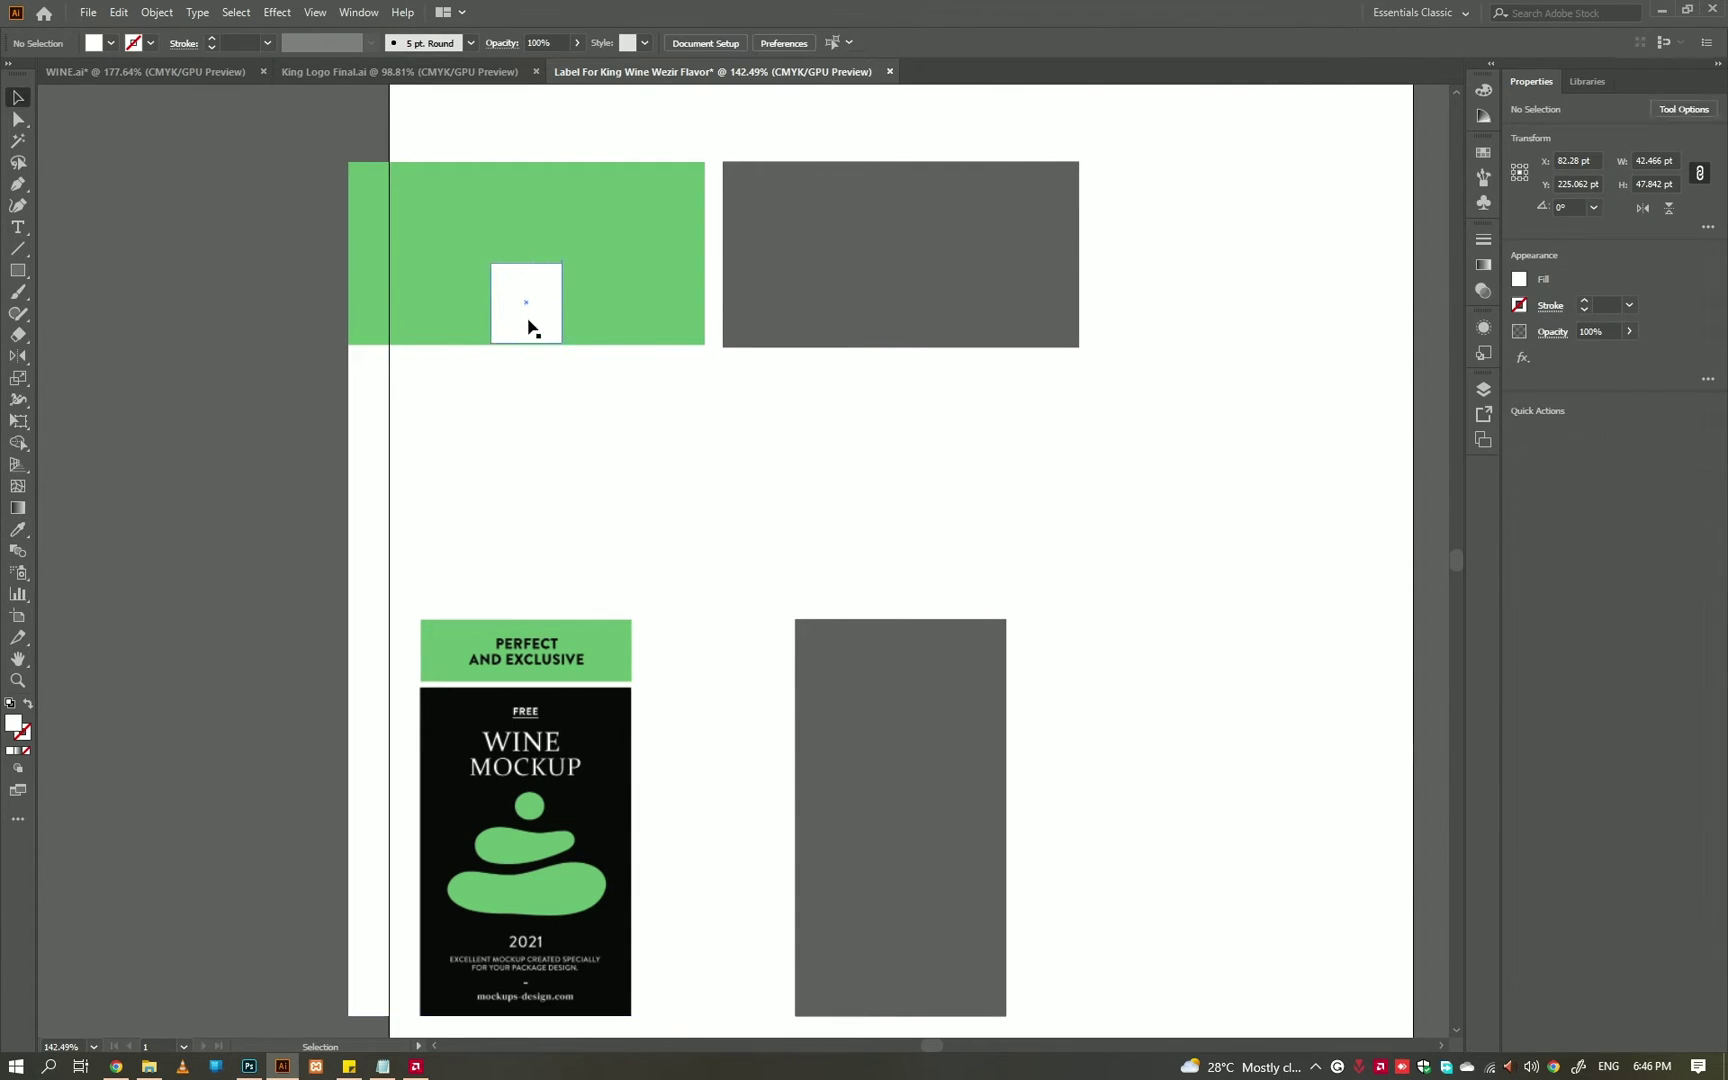
pyautogui.click(790, 260)
pyautogui.click(1581, 433)
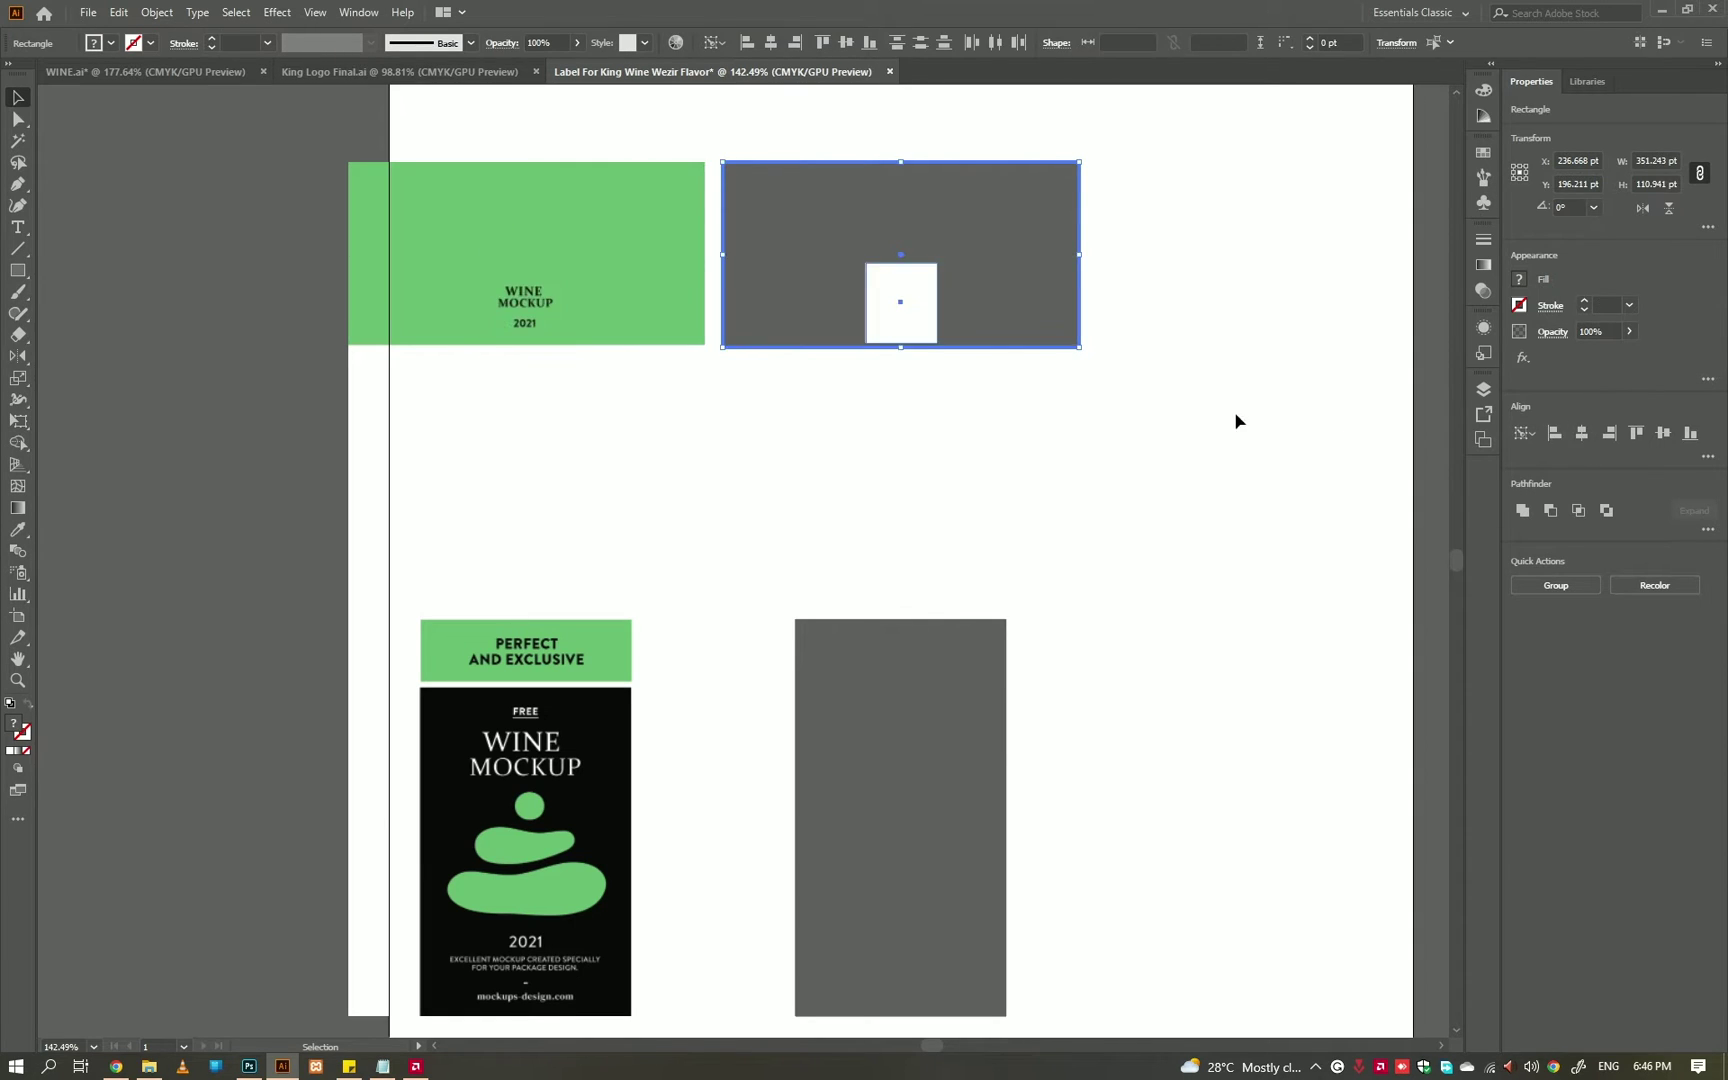
# - Resize the white strip to match the top panel's height
pyautogui.scroll(-1, 1234, 417)
pyautogui.click(954, 313)
pyautogui.moveTo(954, 347); pyautogui.dragTo(972, 917)
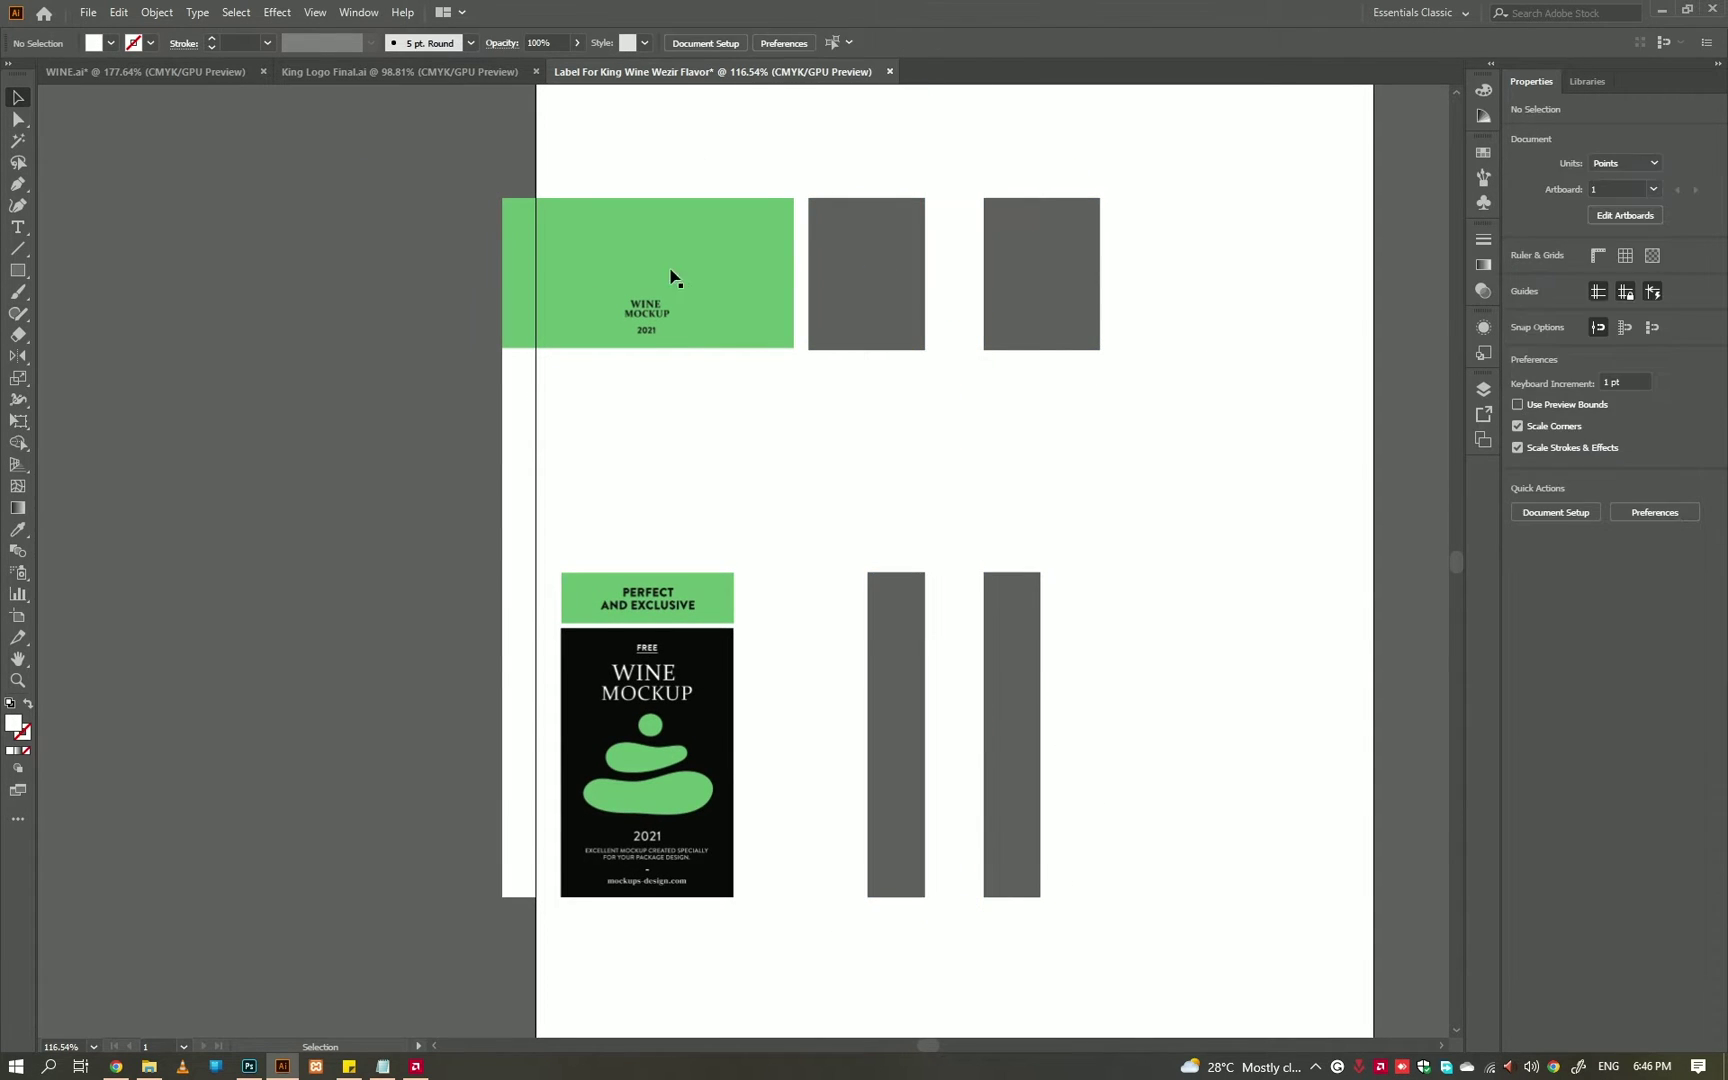
pyautogui.click(943, 279)
pyautogui.keyDown('alt'); pyautogui.scroll(-3, 945, 300); pyautogui.keyUp('alt')
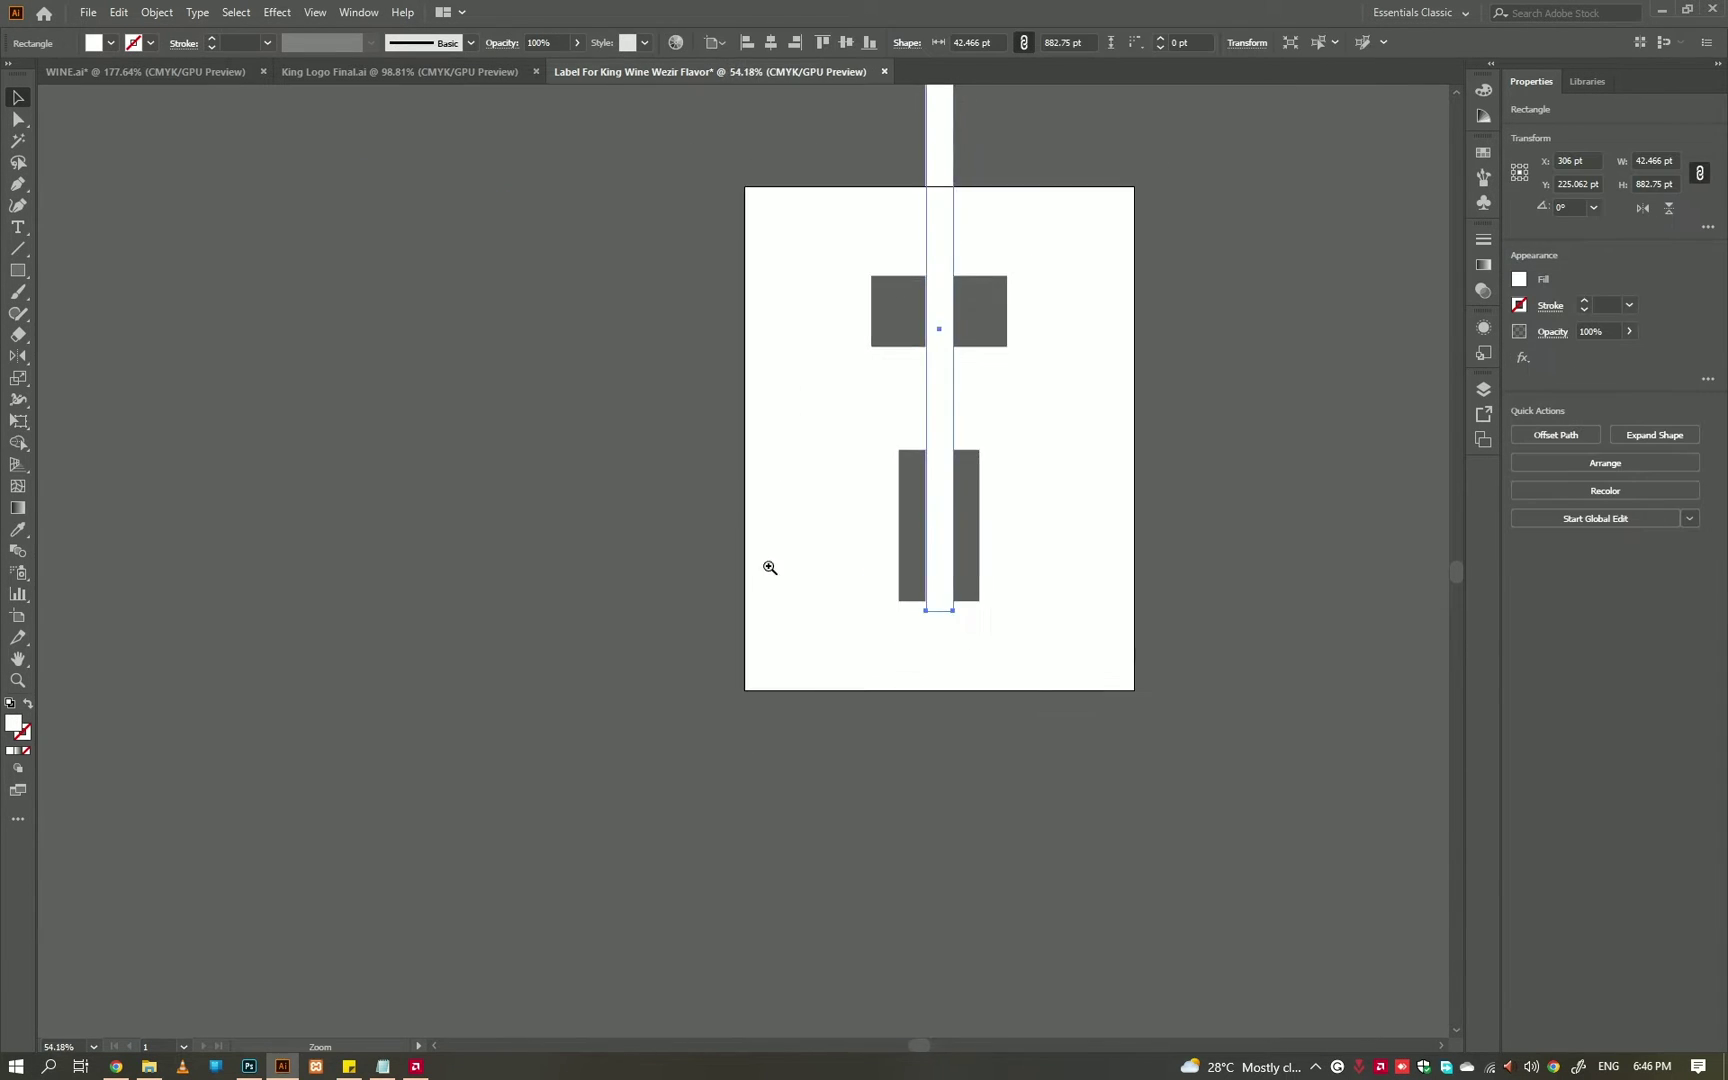
pyautogui.scroll(1, 926, 330)
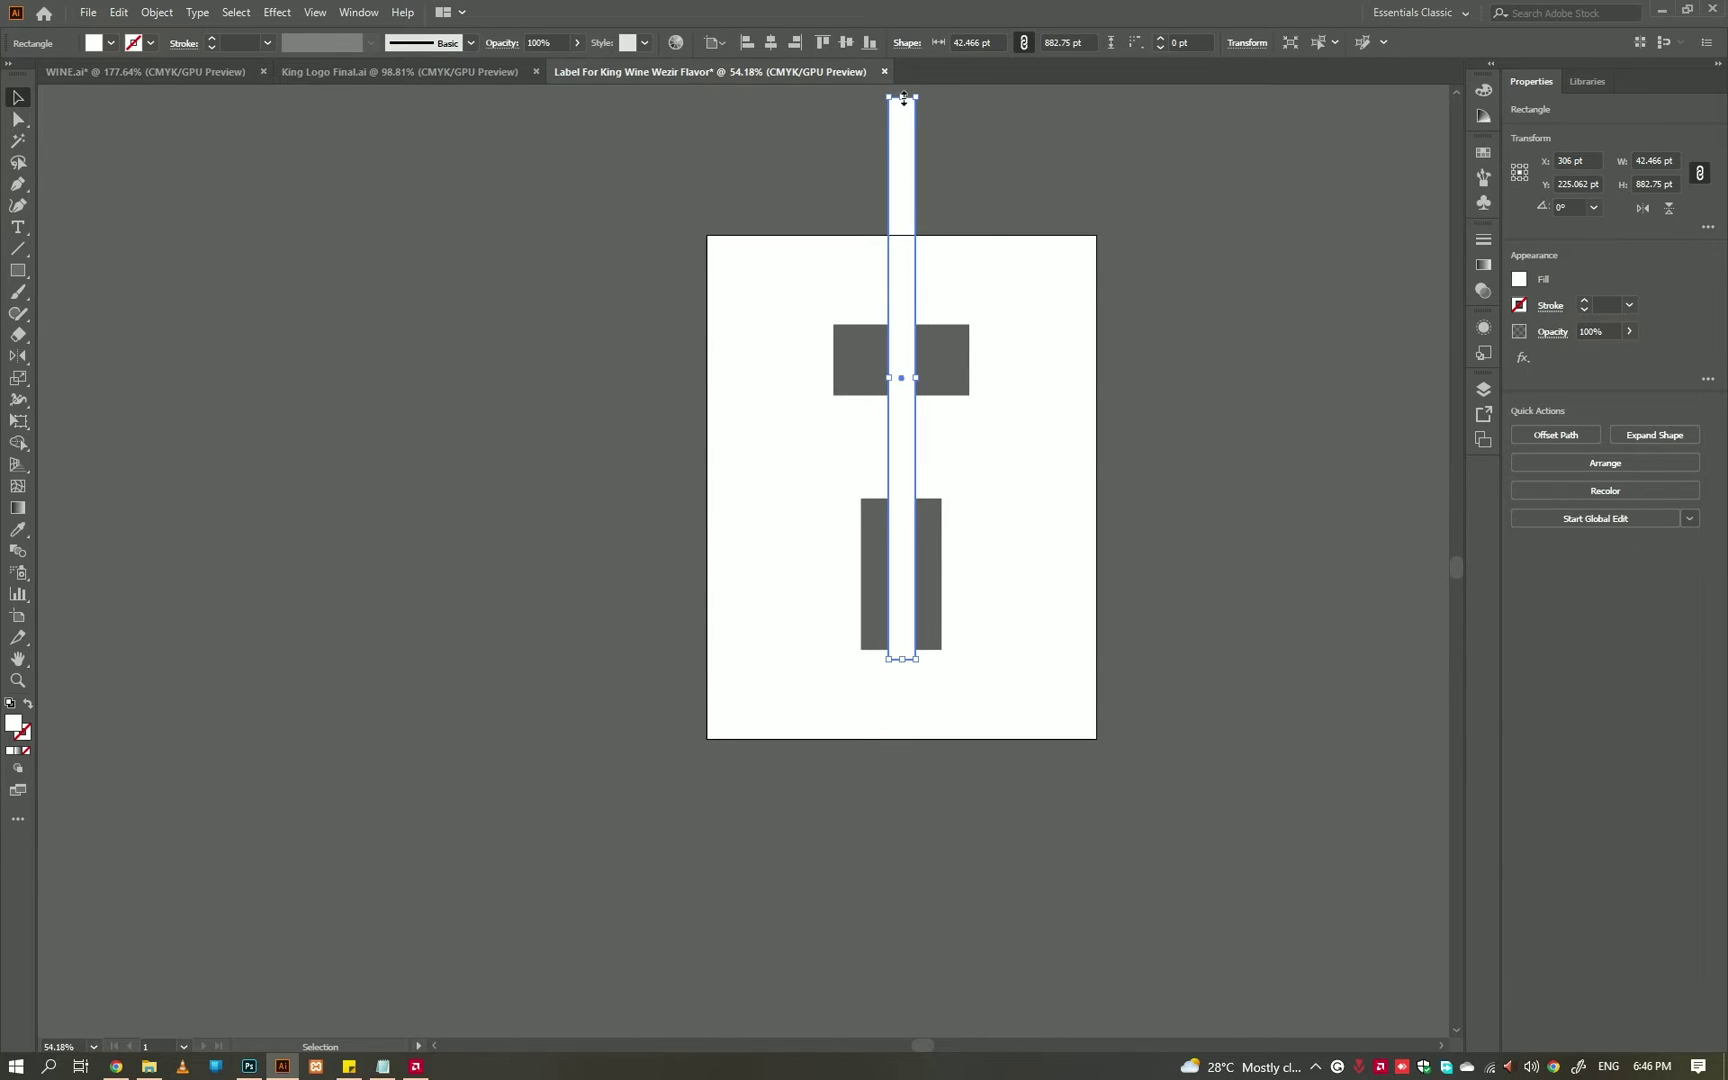
pyautogui.moveTo(904, 326); pyautogui.dragTo(904, 325)
pyautogui.keyDown('alt'); pyautogui.scroll(3, 890, 370); pyautogui.keyUp('alt')
pyautogui.moveTo(918, 924); pyautogui.dragTo(926, 424)
pyautogui.click(999, 436)
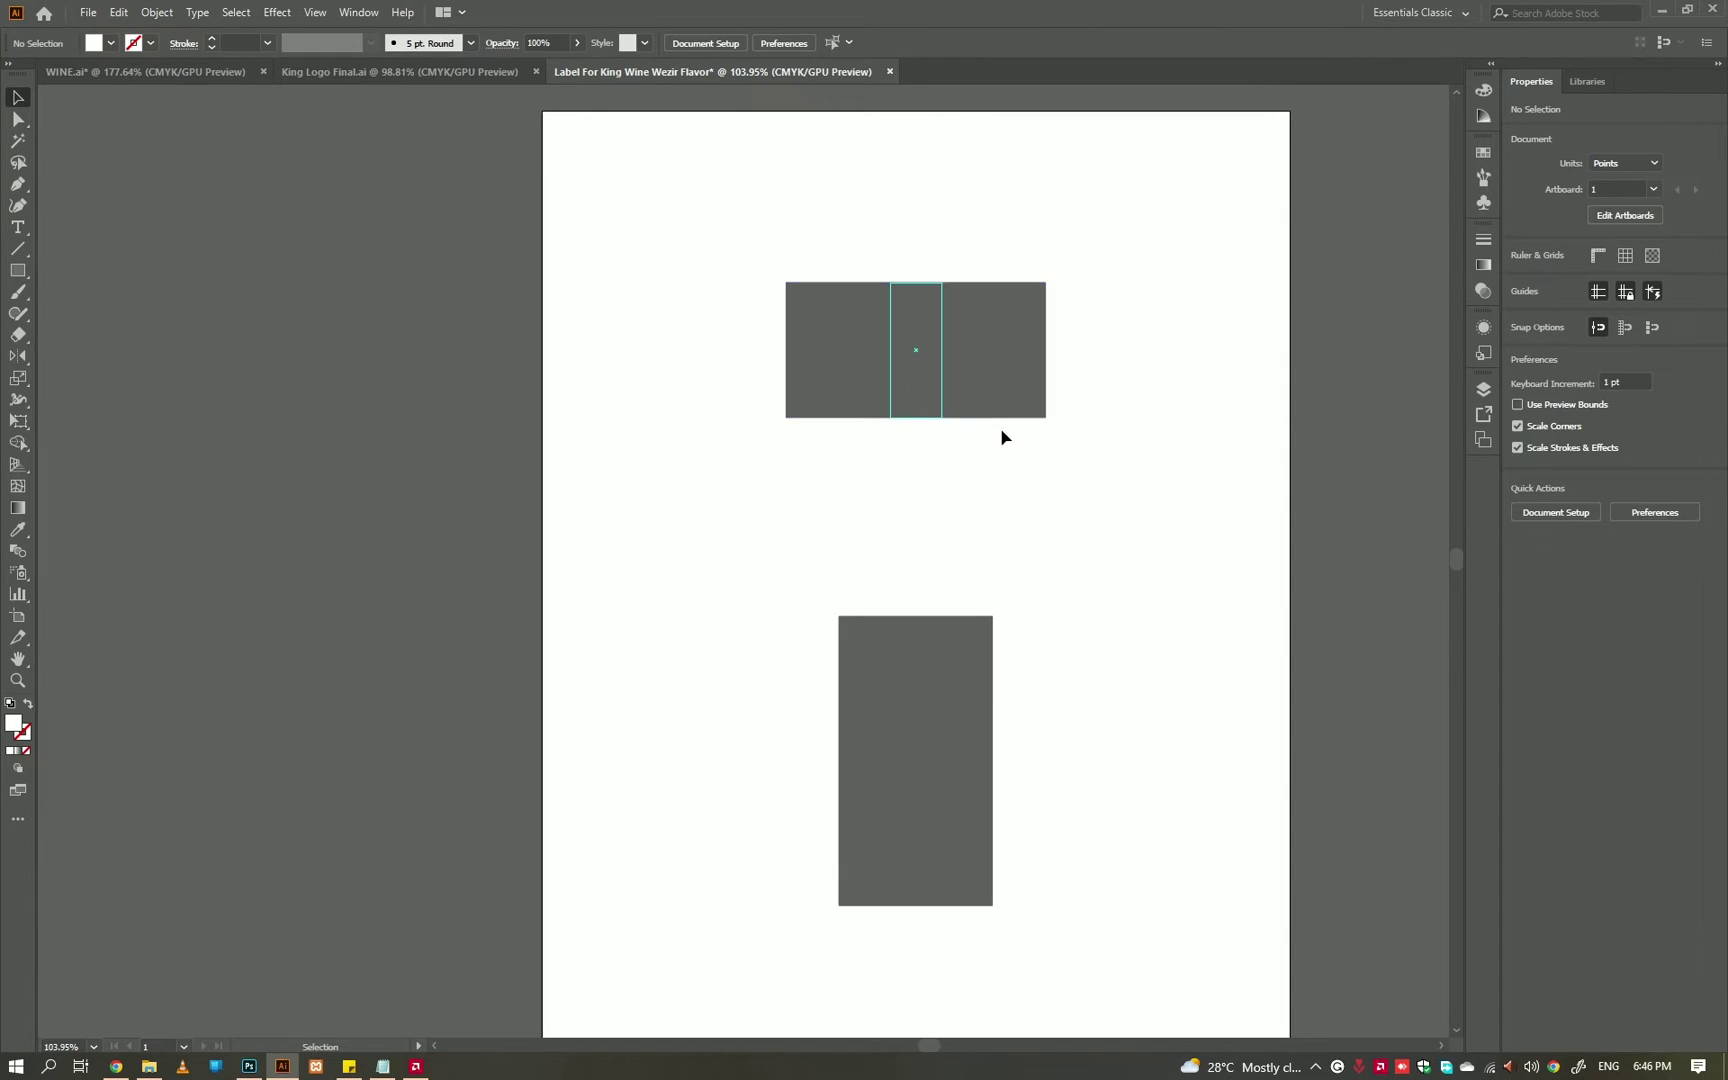
pyautogui.scroll(-1, 1004, 437)
# - Turn the top panel into a black outline and eyedrop that look onto the lower panel
pyautogui.click(826, 305)
pyautogui.click(110, 42)
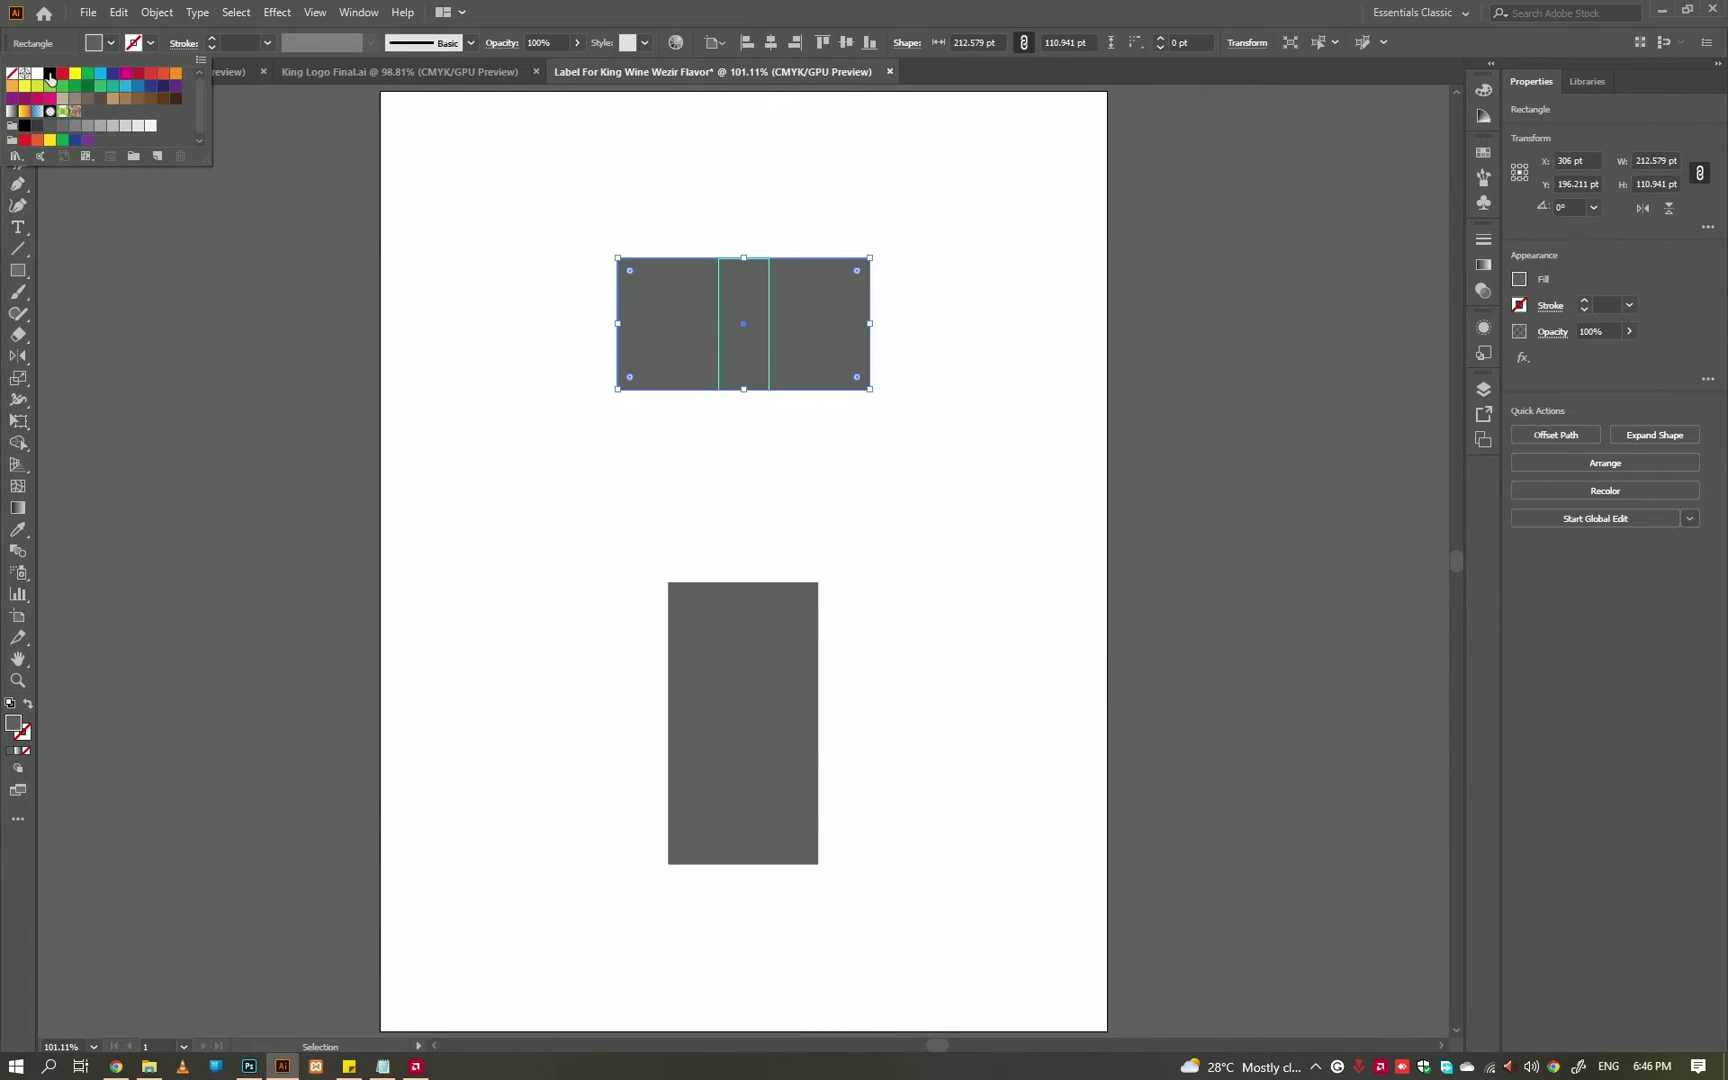
pyautogui.click(51, 80)
pyautogui.click(28, 704)
pyautogui.click(814, 652)
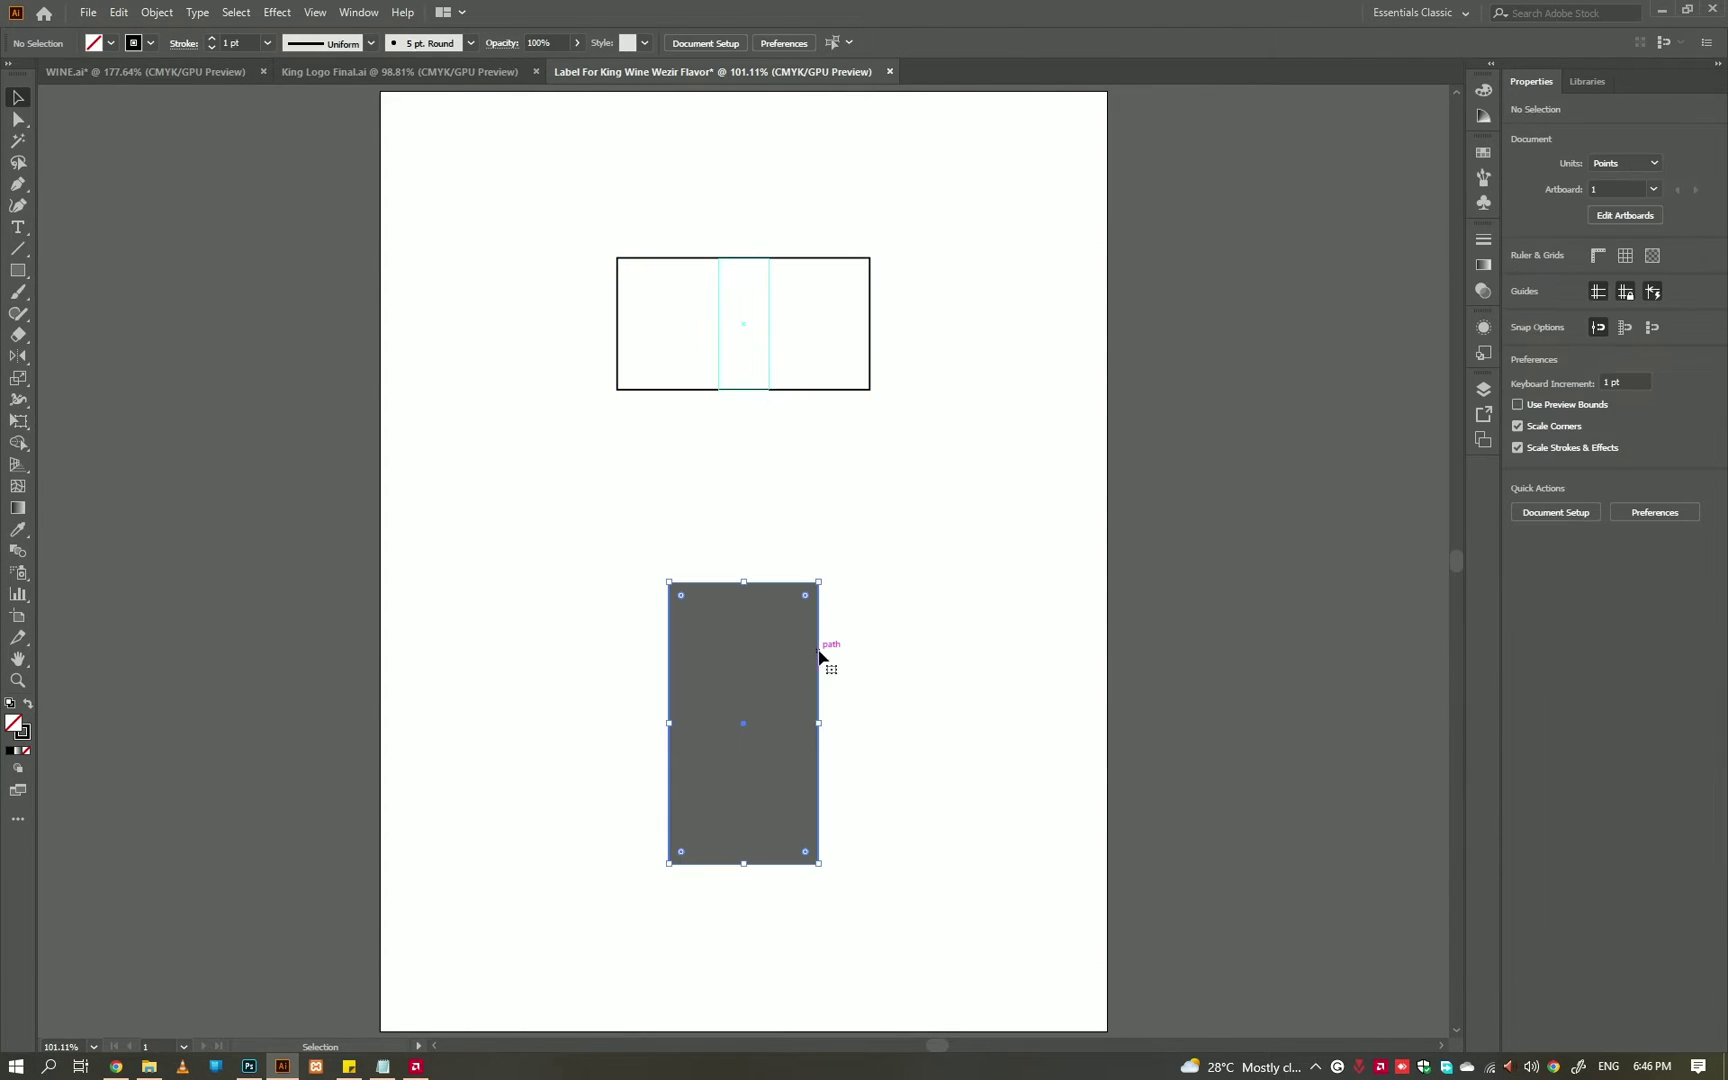
pyautogui.press('i')
pyautogui.click(869, 367)
pyautogui.press('v')
pyautogui.click(894, 601)
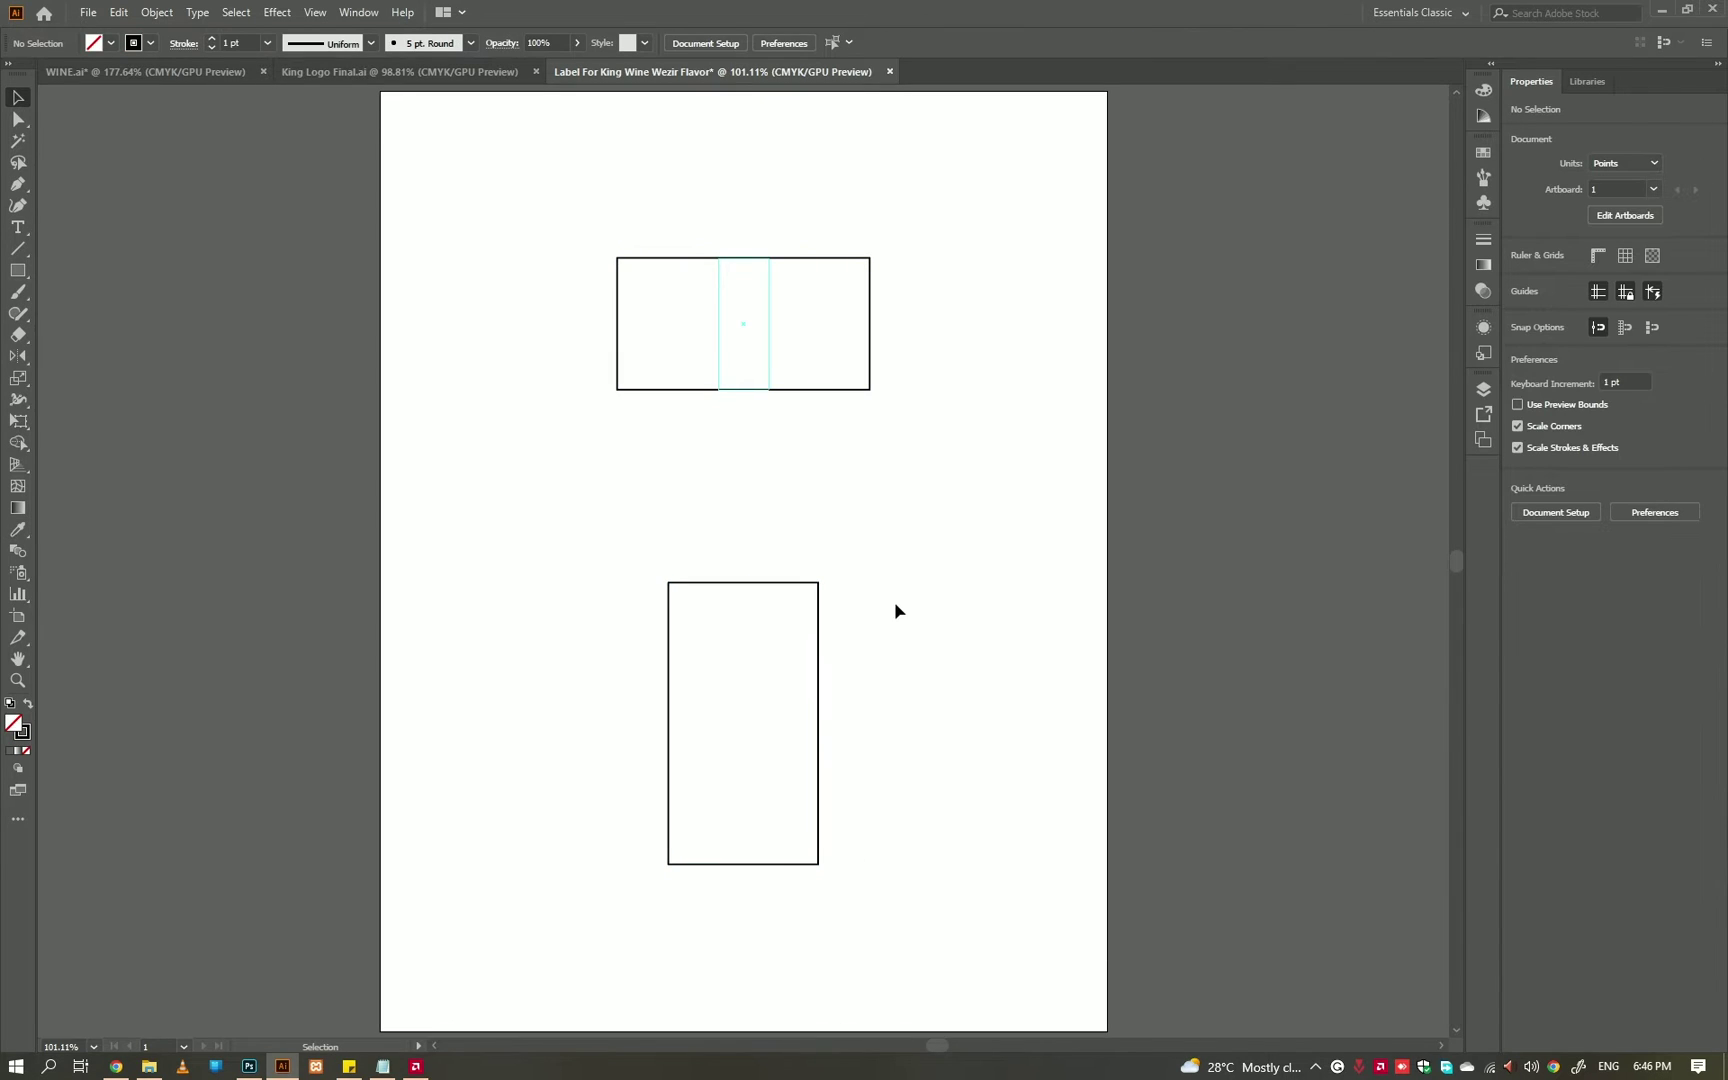
# - Paste the KING logo from King Logo Final.ai into the label, scaled down at the left
pyautogui.click(444, 74)
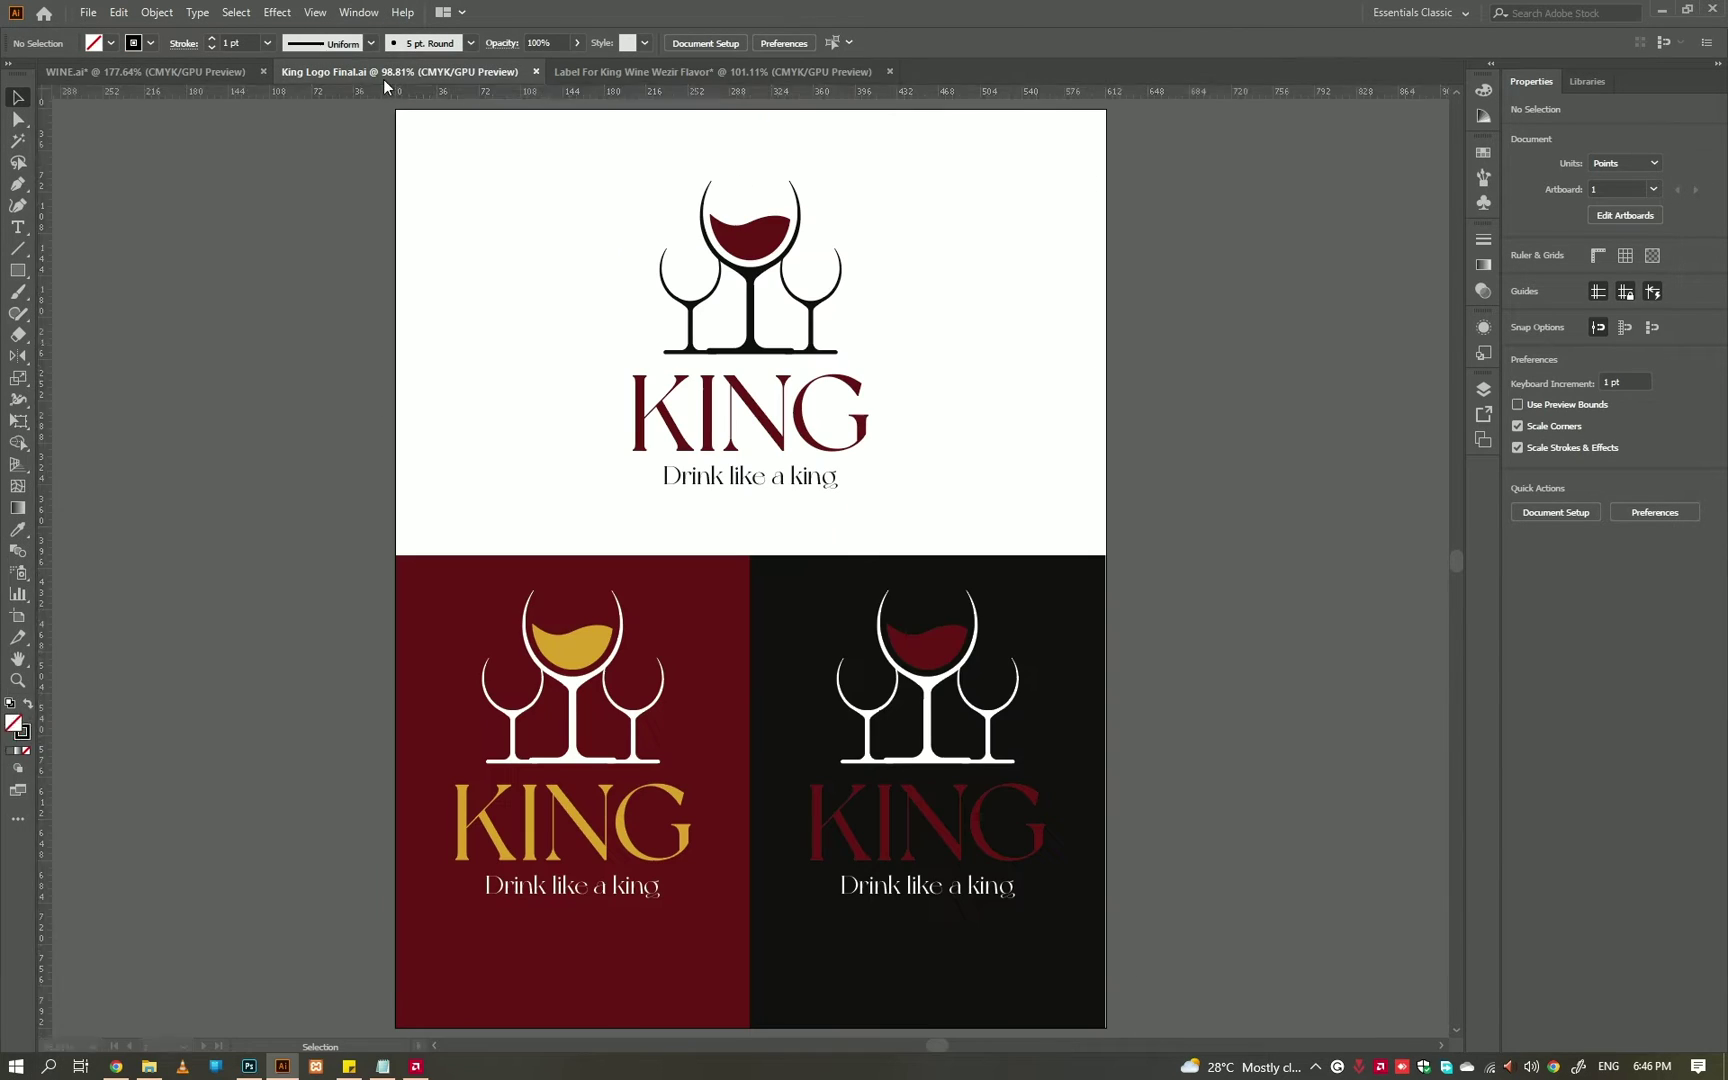
pyautogui.click(792, 372)
pyautogui.hotkey('ctrl', 'c')
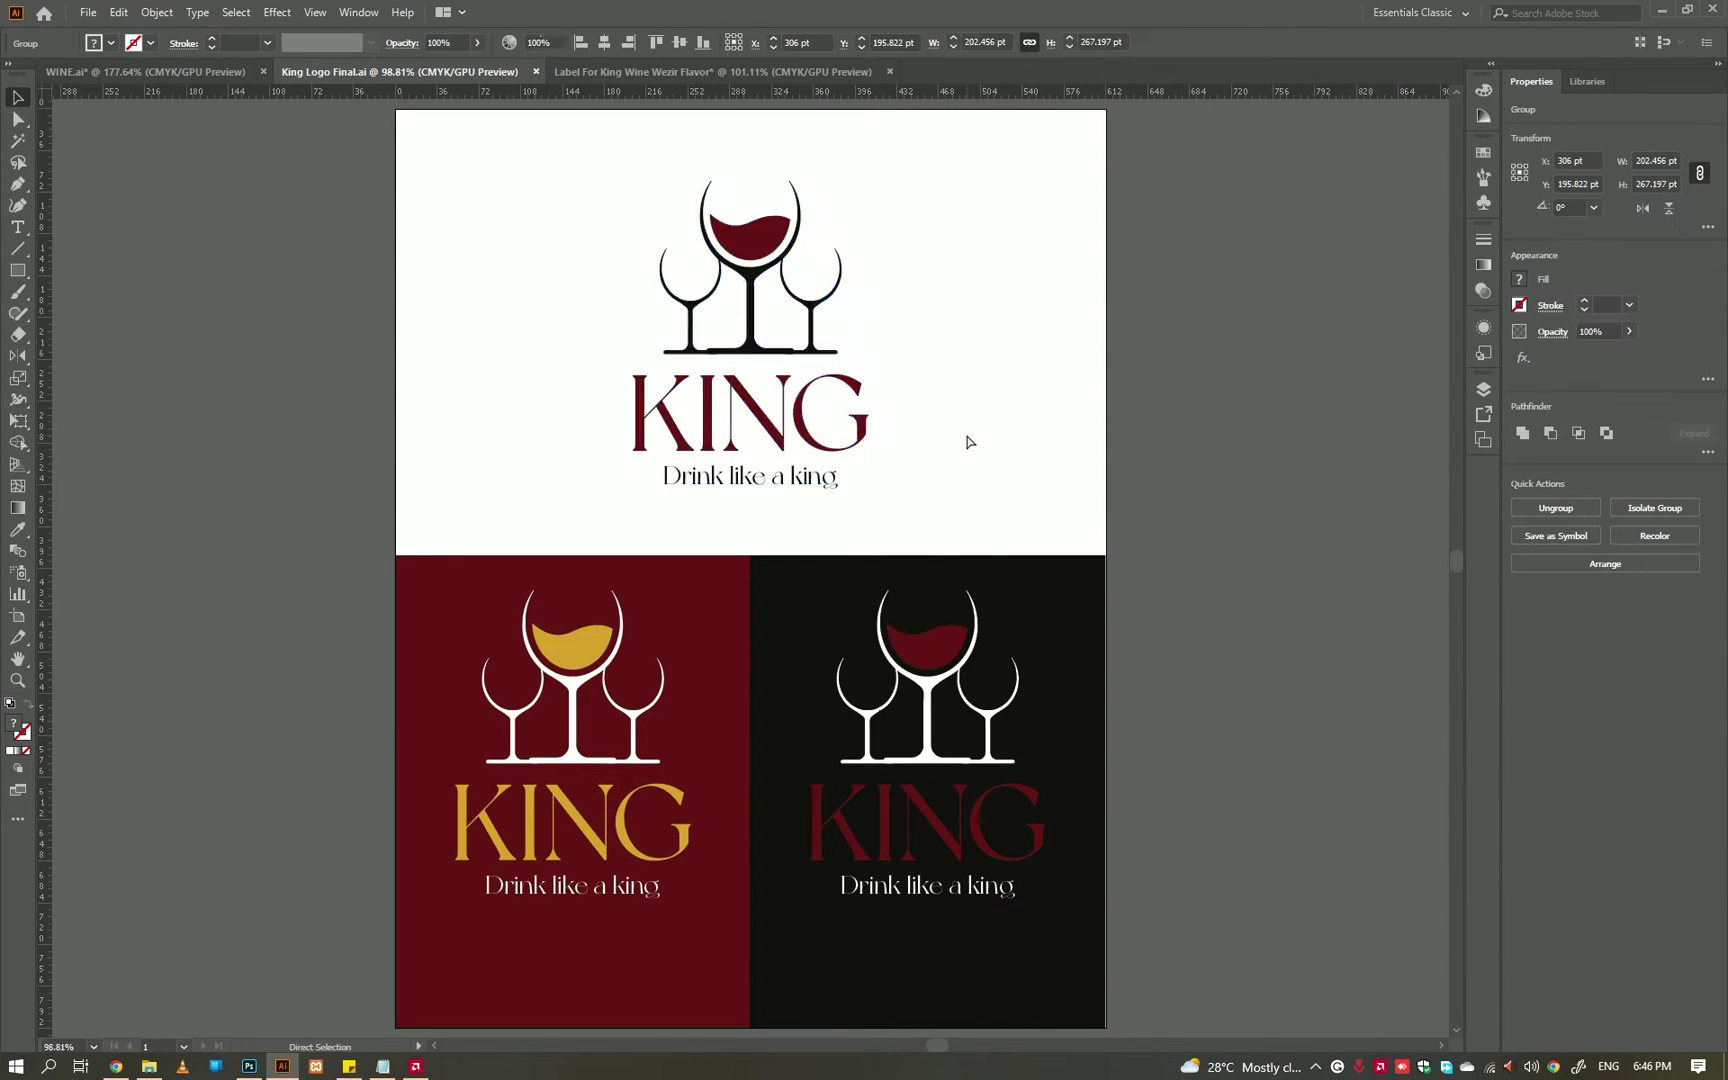
pyautogui.hotkey('ctrl', 'Tab')
pyautogui.hotkey('ctrl', 'v')
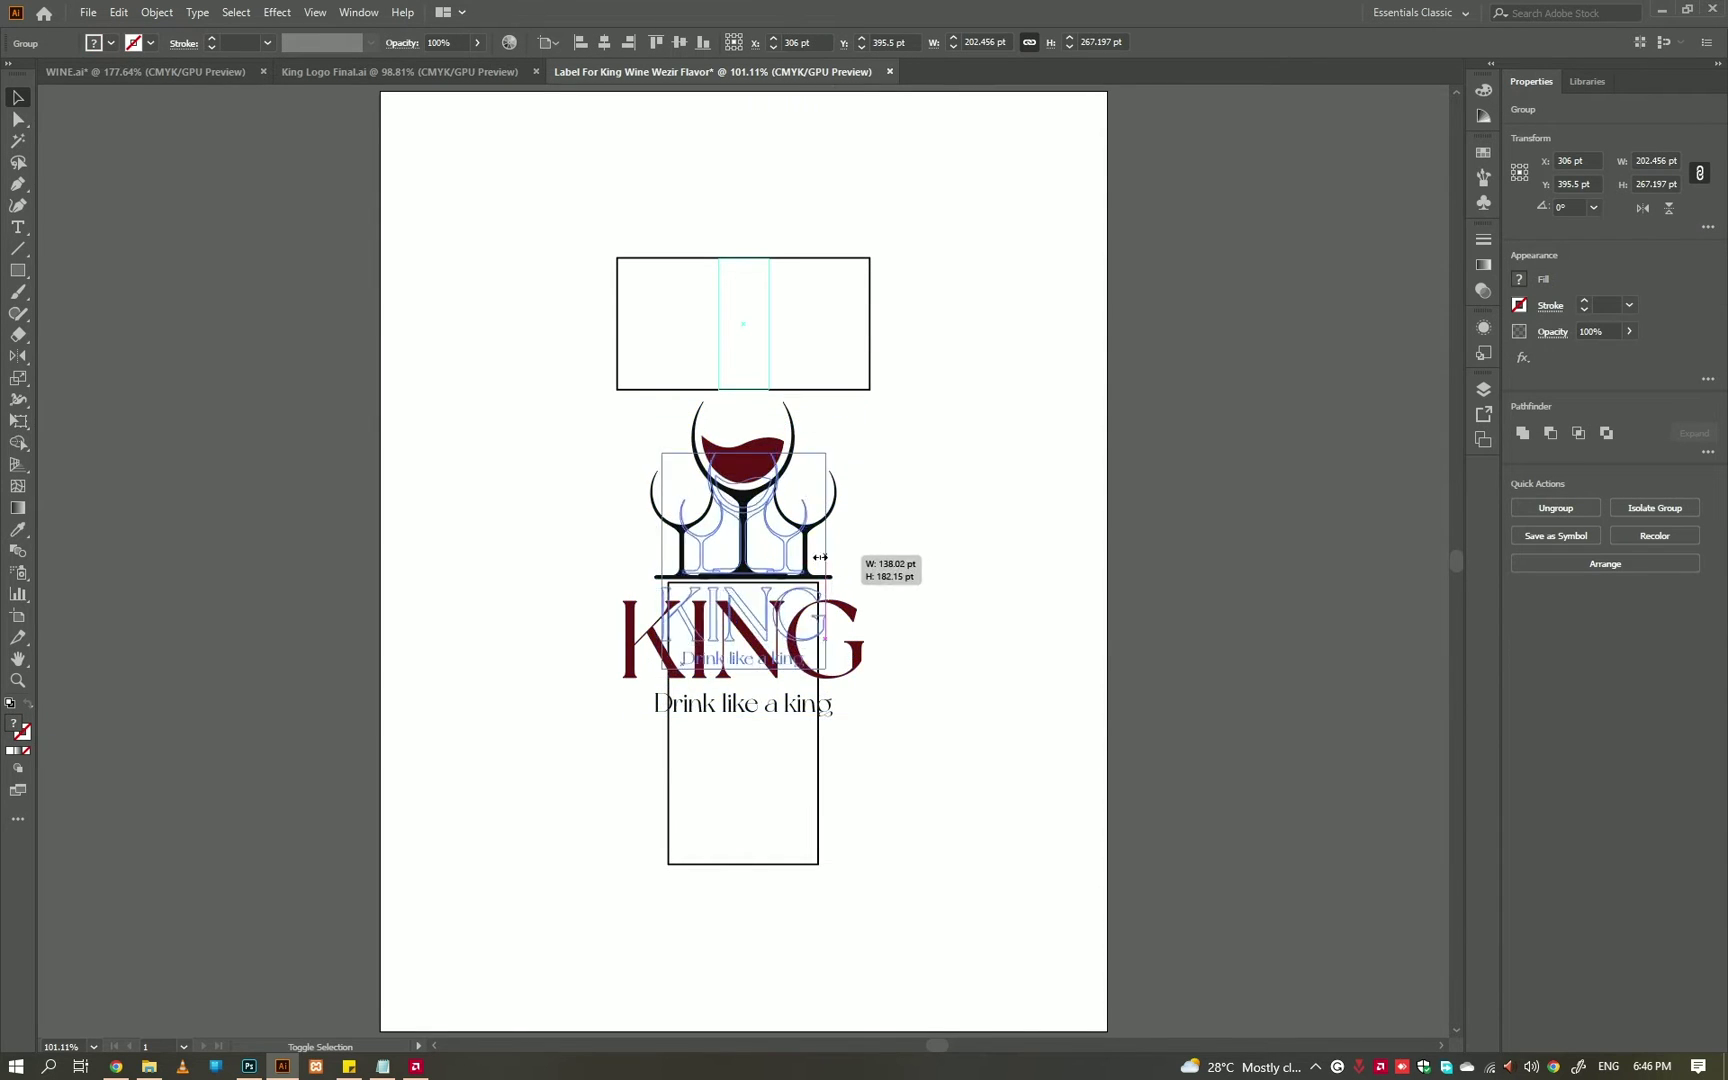
pyautogui.moveTo(864, 561); pyautogui.dragTo(404, 516)
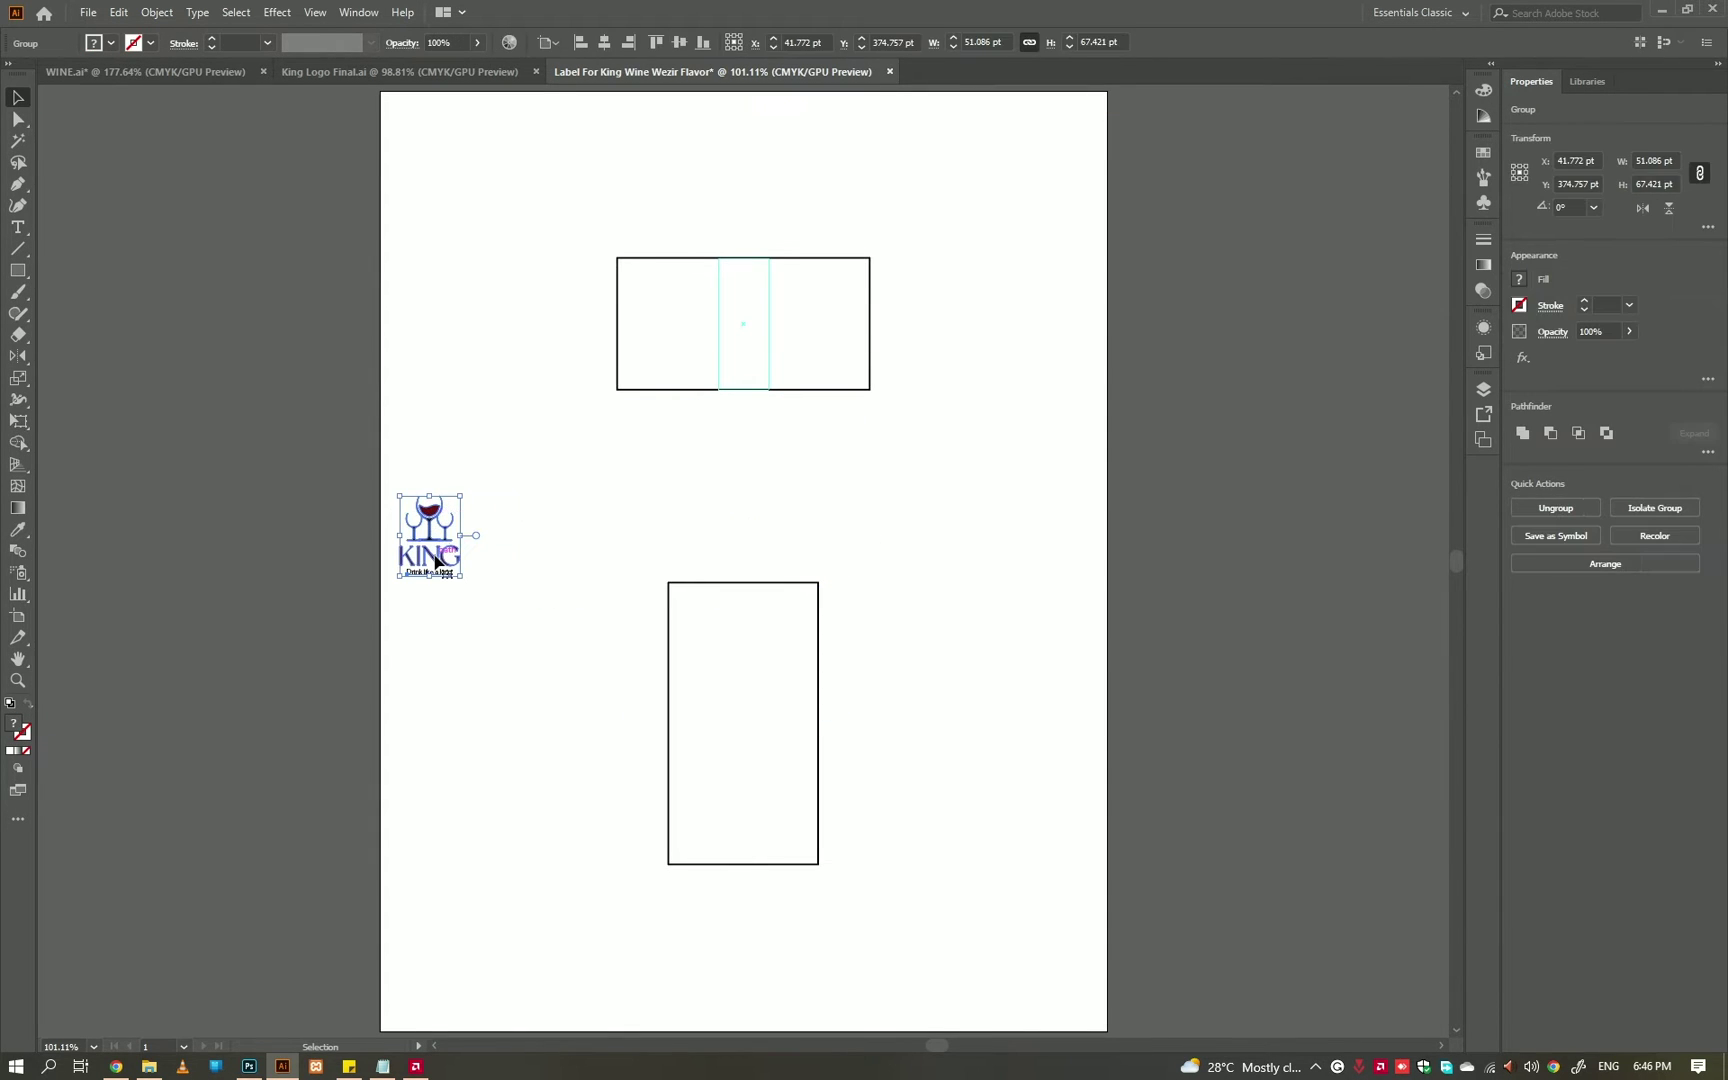
pyautogui.scroll(5, 435, 540)
# - Copy the logo's wine glasses and place them in the top panel's centre strip
pyautogui.press('a')
pyautogui.moveTo(600, 437); pyautogui.dragTo(347, 605)
pyautogui.click(757, 549)
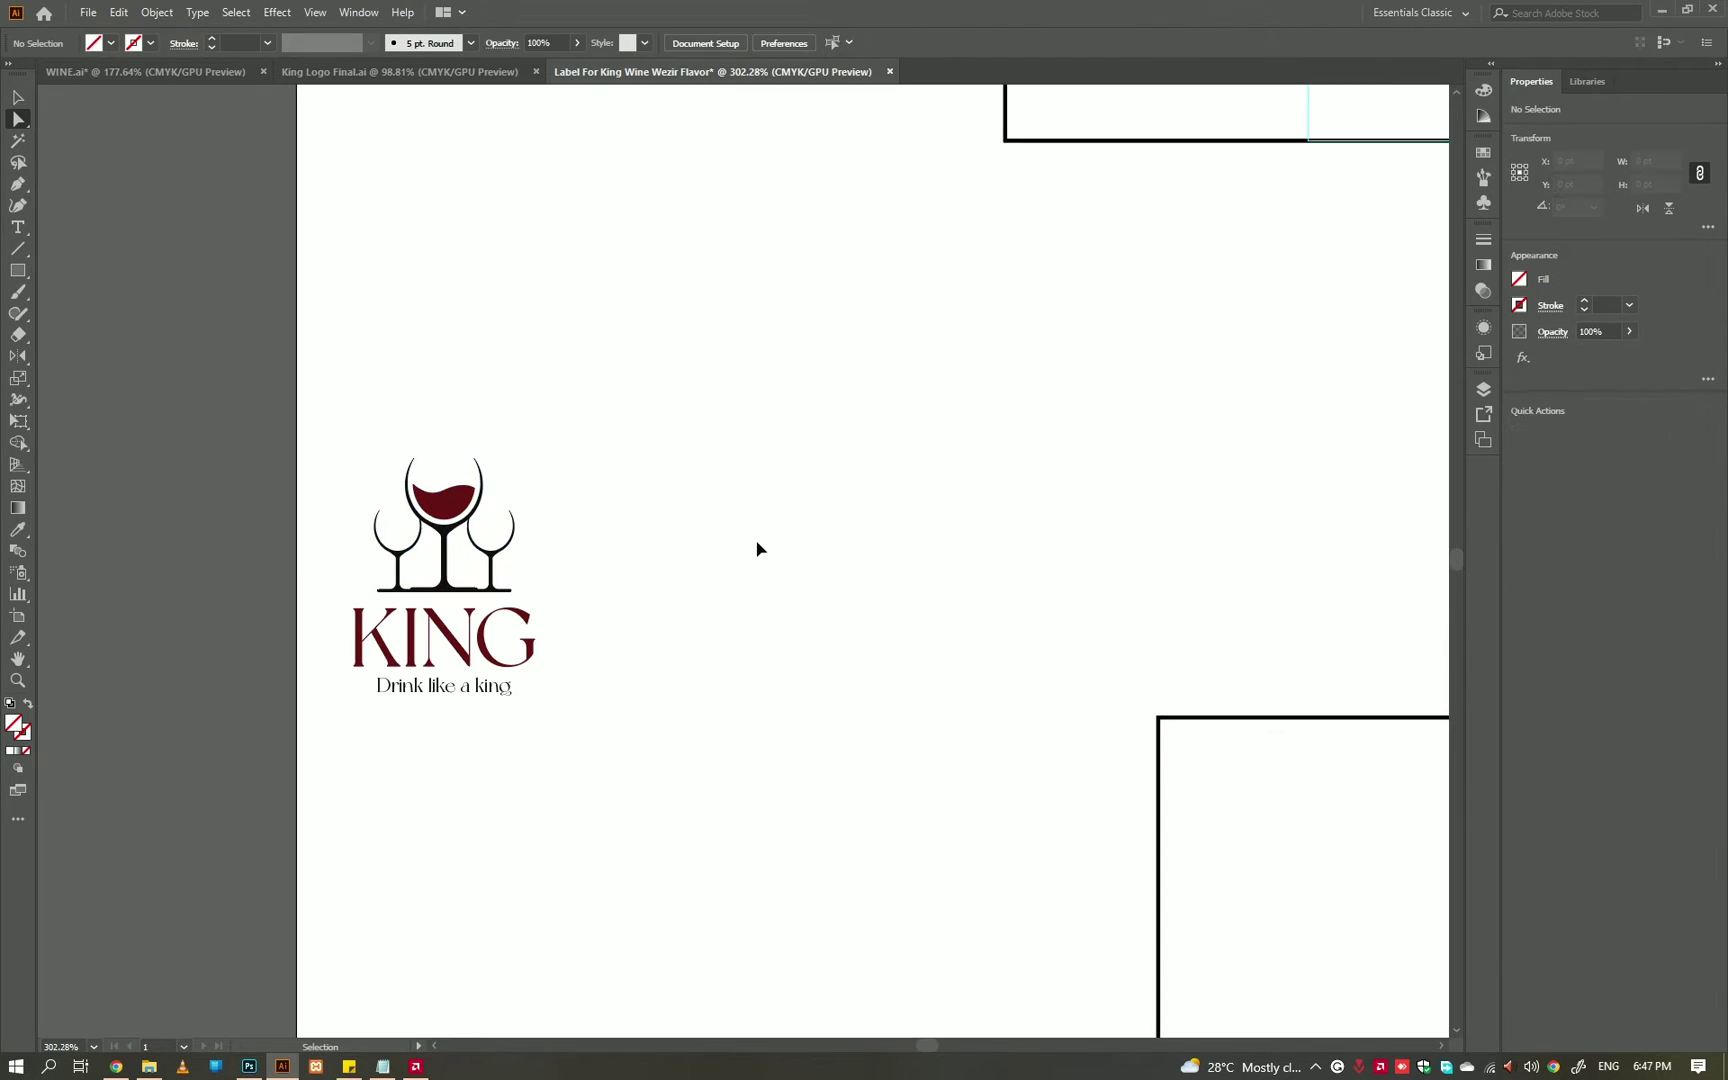
pyautogui.hotkey('ctrl', '0')
pyautogui.scroll(2, 765, 400)
pyautogui.scroll(2, 903, 371)
pyautogui.hotkey('ctrl', 'v')
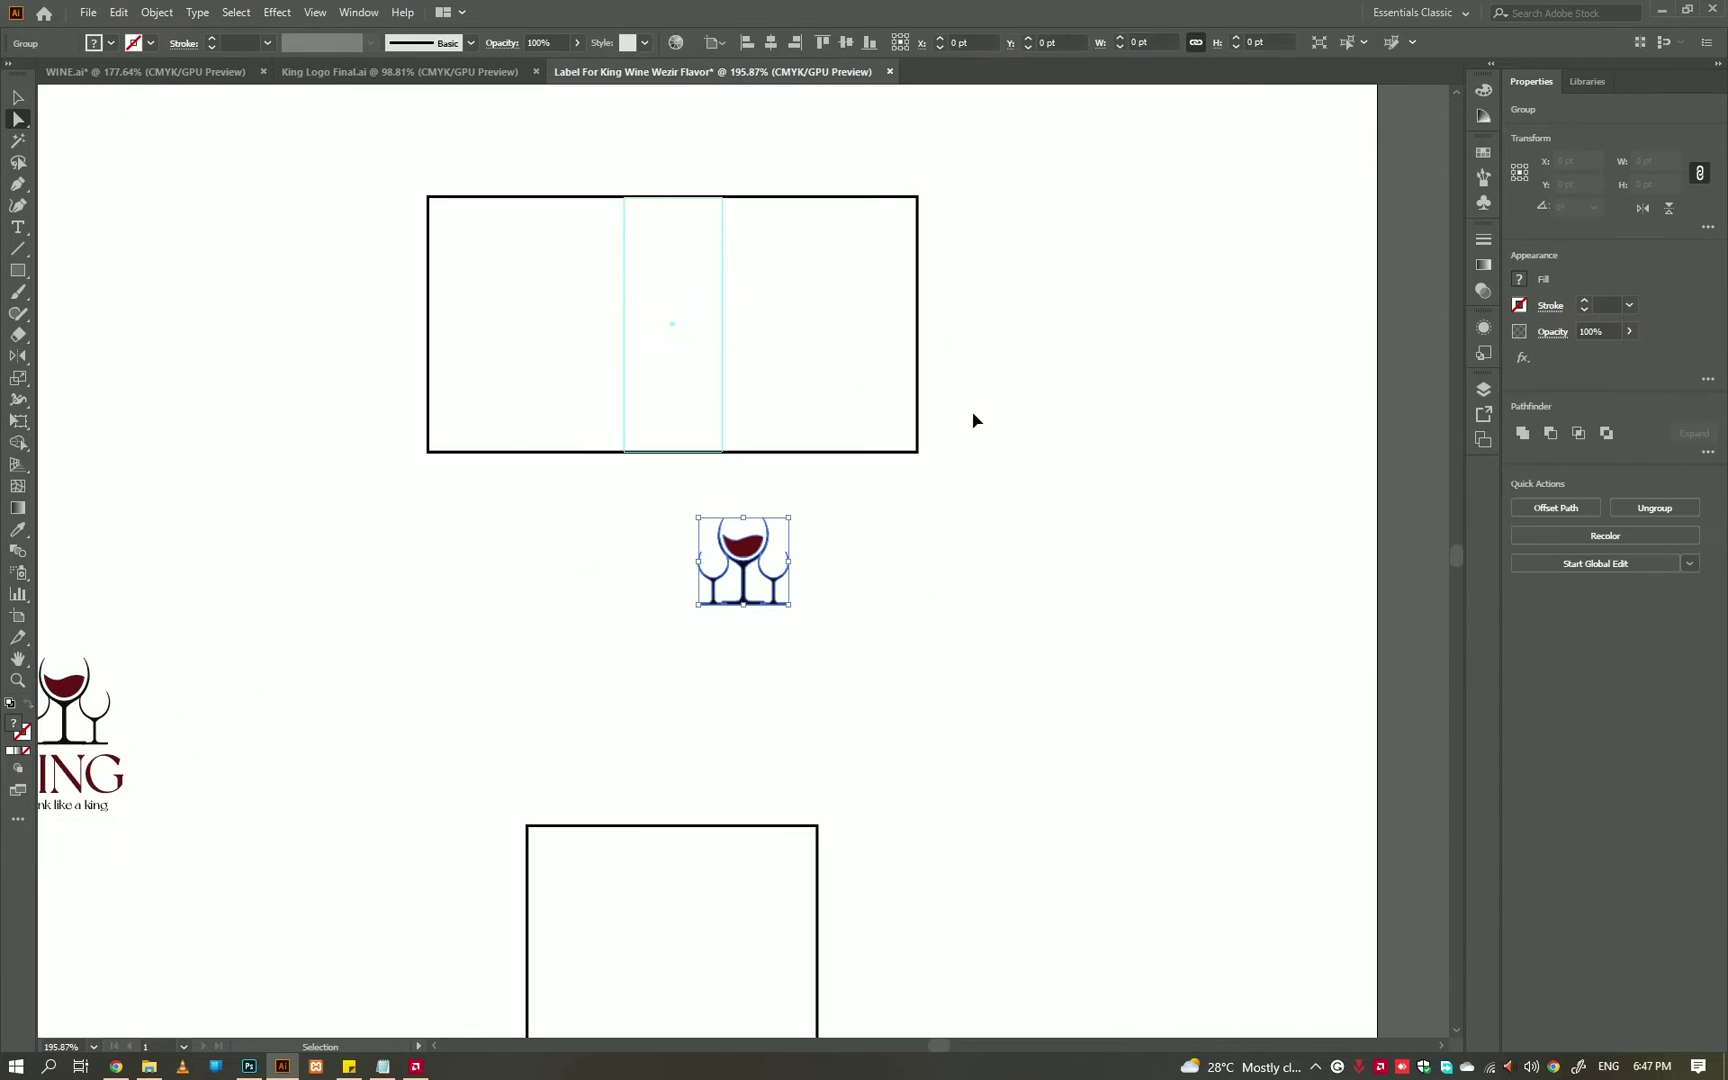
pyautogui.press('v')
pyautogui.click(938, 597)
pyautogui.moveTo(744, 551)
pyautogui.mouseDown()
pyautogui.moveTo(673, 300)
pyautogui.moveTo(676, 321)
pyautogui.mouseUp()
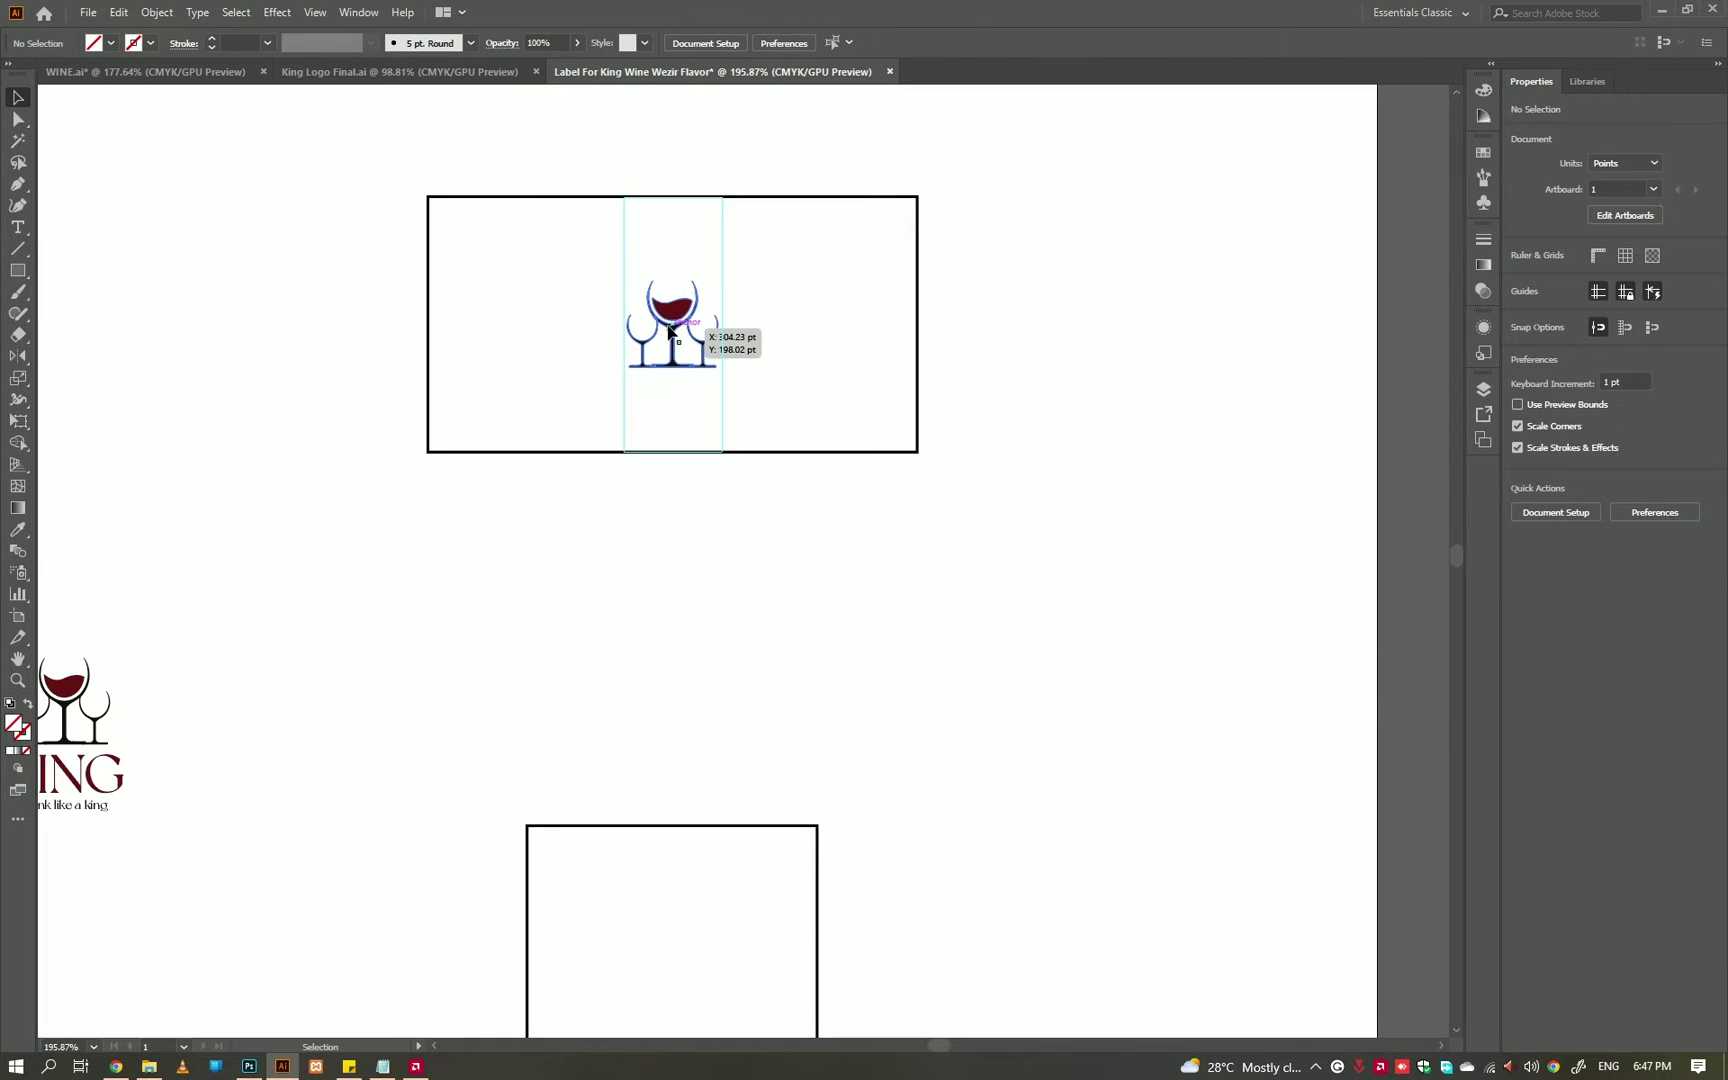
# - Draw a thin rectangle across the bottom of the top panel
pyautogui.click(730, 587)
pyautogui.press('m')
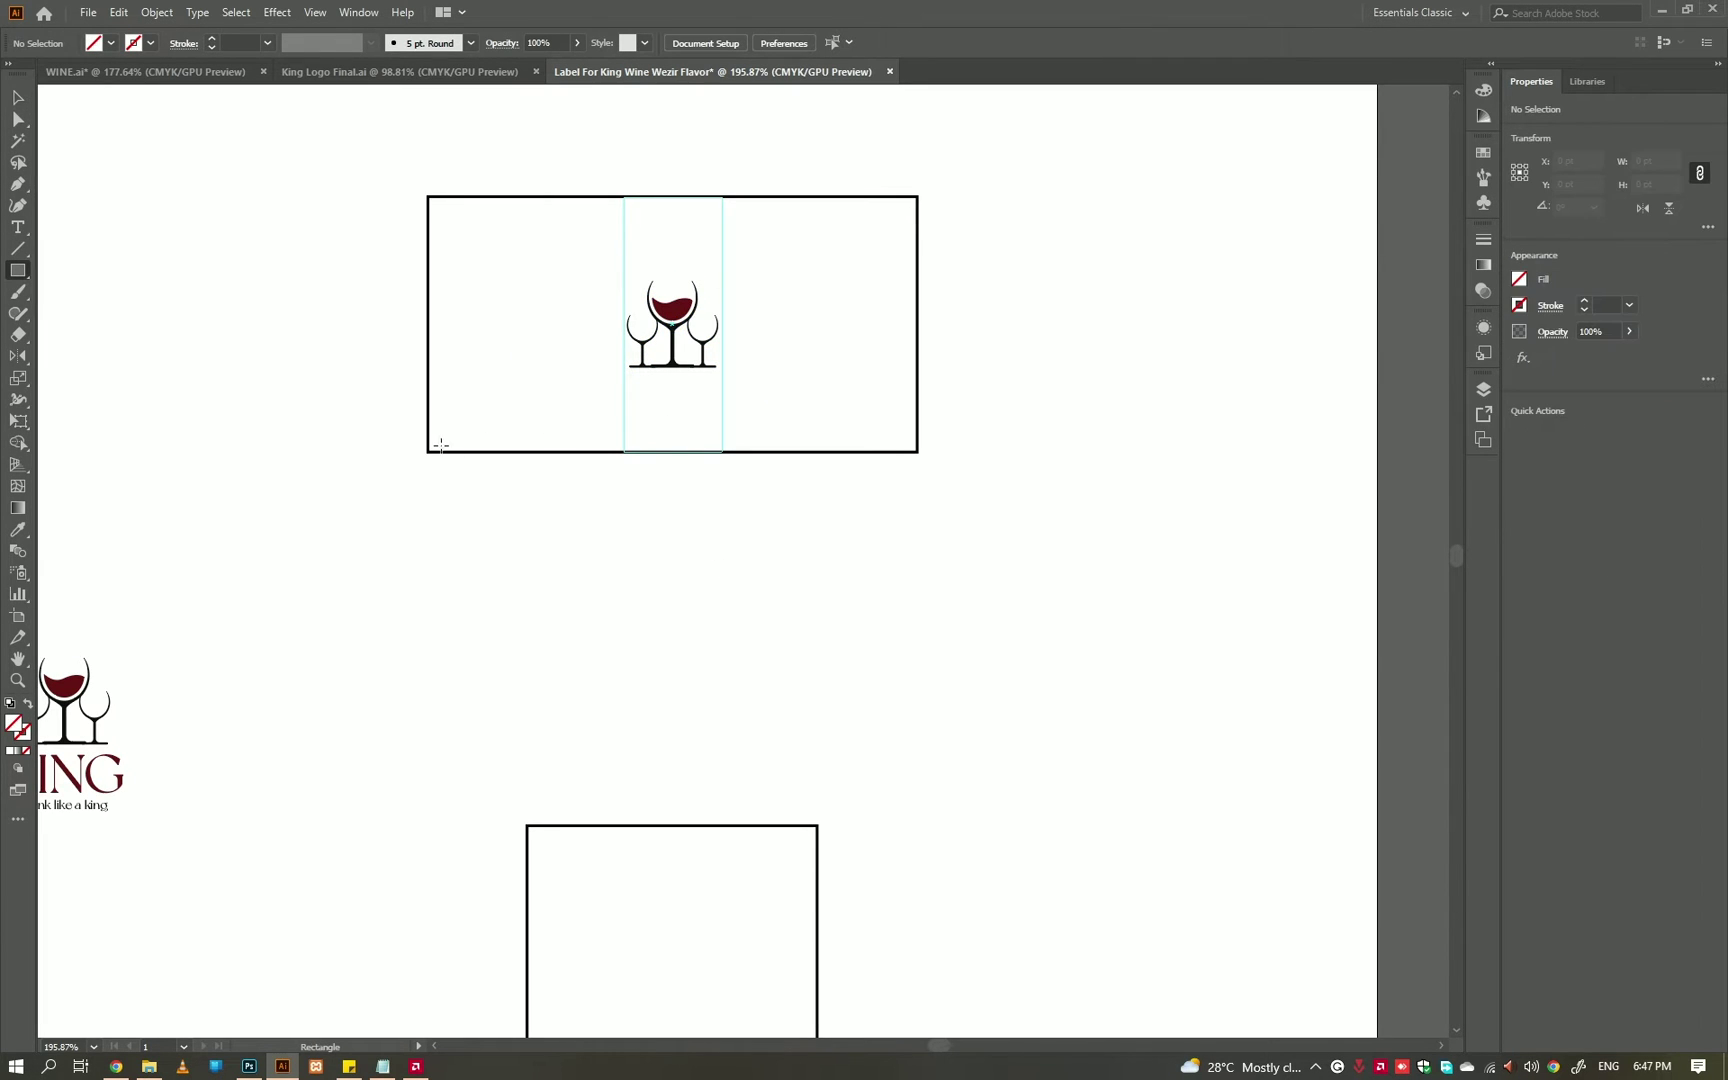
pyautogui.moveTo(427, 452); pyautogui.dragTo(918, 375)
# - Fill the new band with the glasses' dark maroon colour
pyautogui.scroll(-2, 1000, 418)
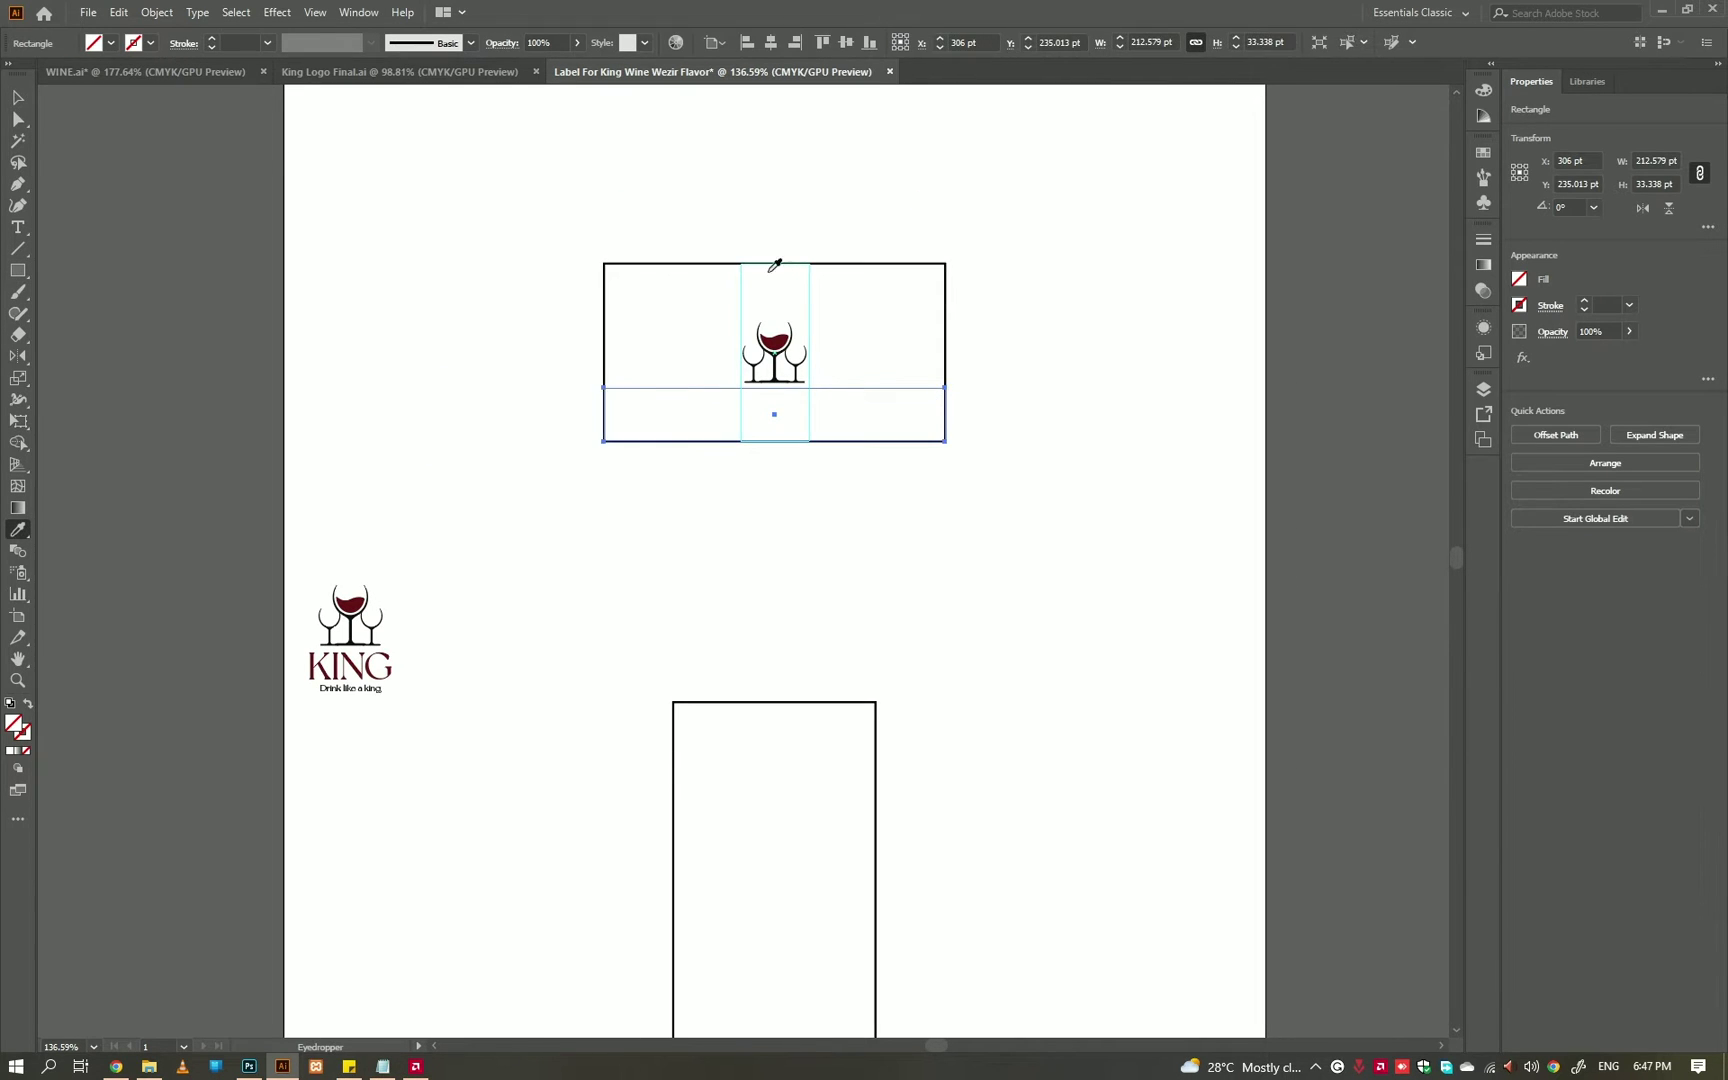
pyautogui.click(777, 334)
pyautogui.press('v')
pyautogui.click(930, 320)
pyautogui.click(945, 365)
pyautogui.scroll(3, 913, 367)
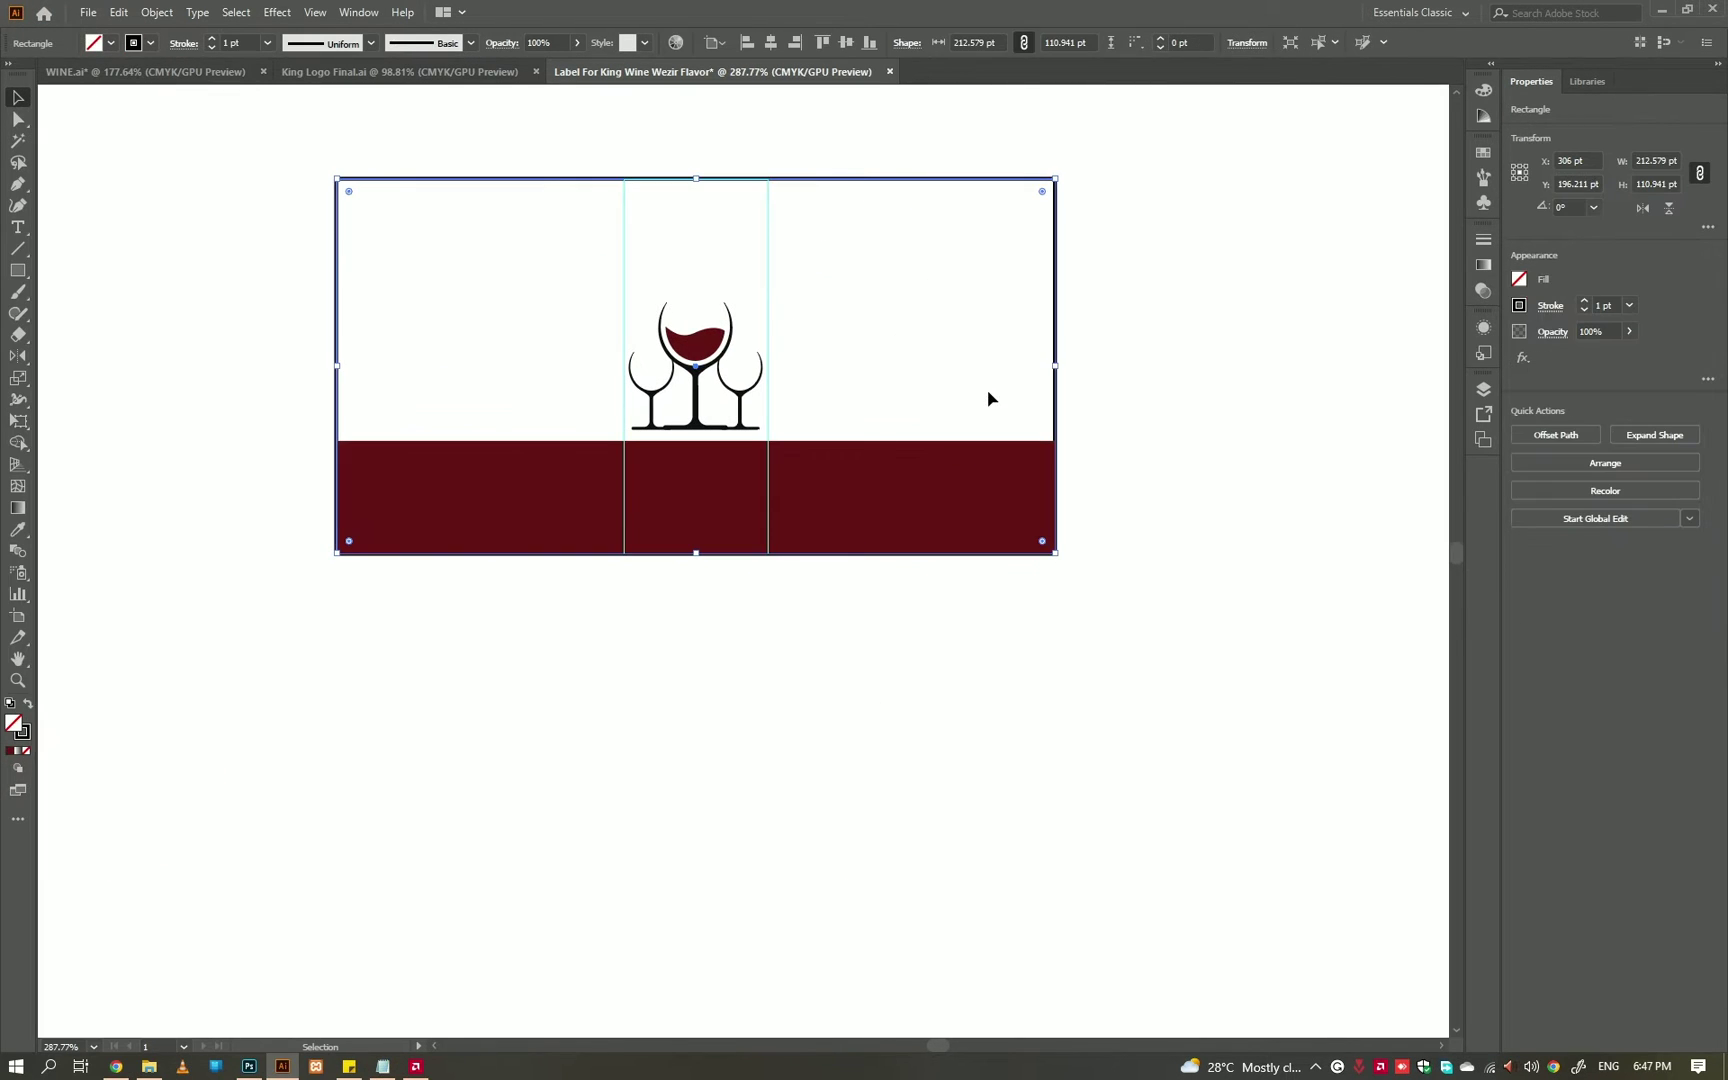
pyautogui.click(988, 398)
# - Check the lower panel and the maroon band by selecting each in turn
pyautogui.scroll(-2, 960, 460)
pyautogui.scroll(-1, 940, 545)
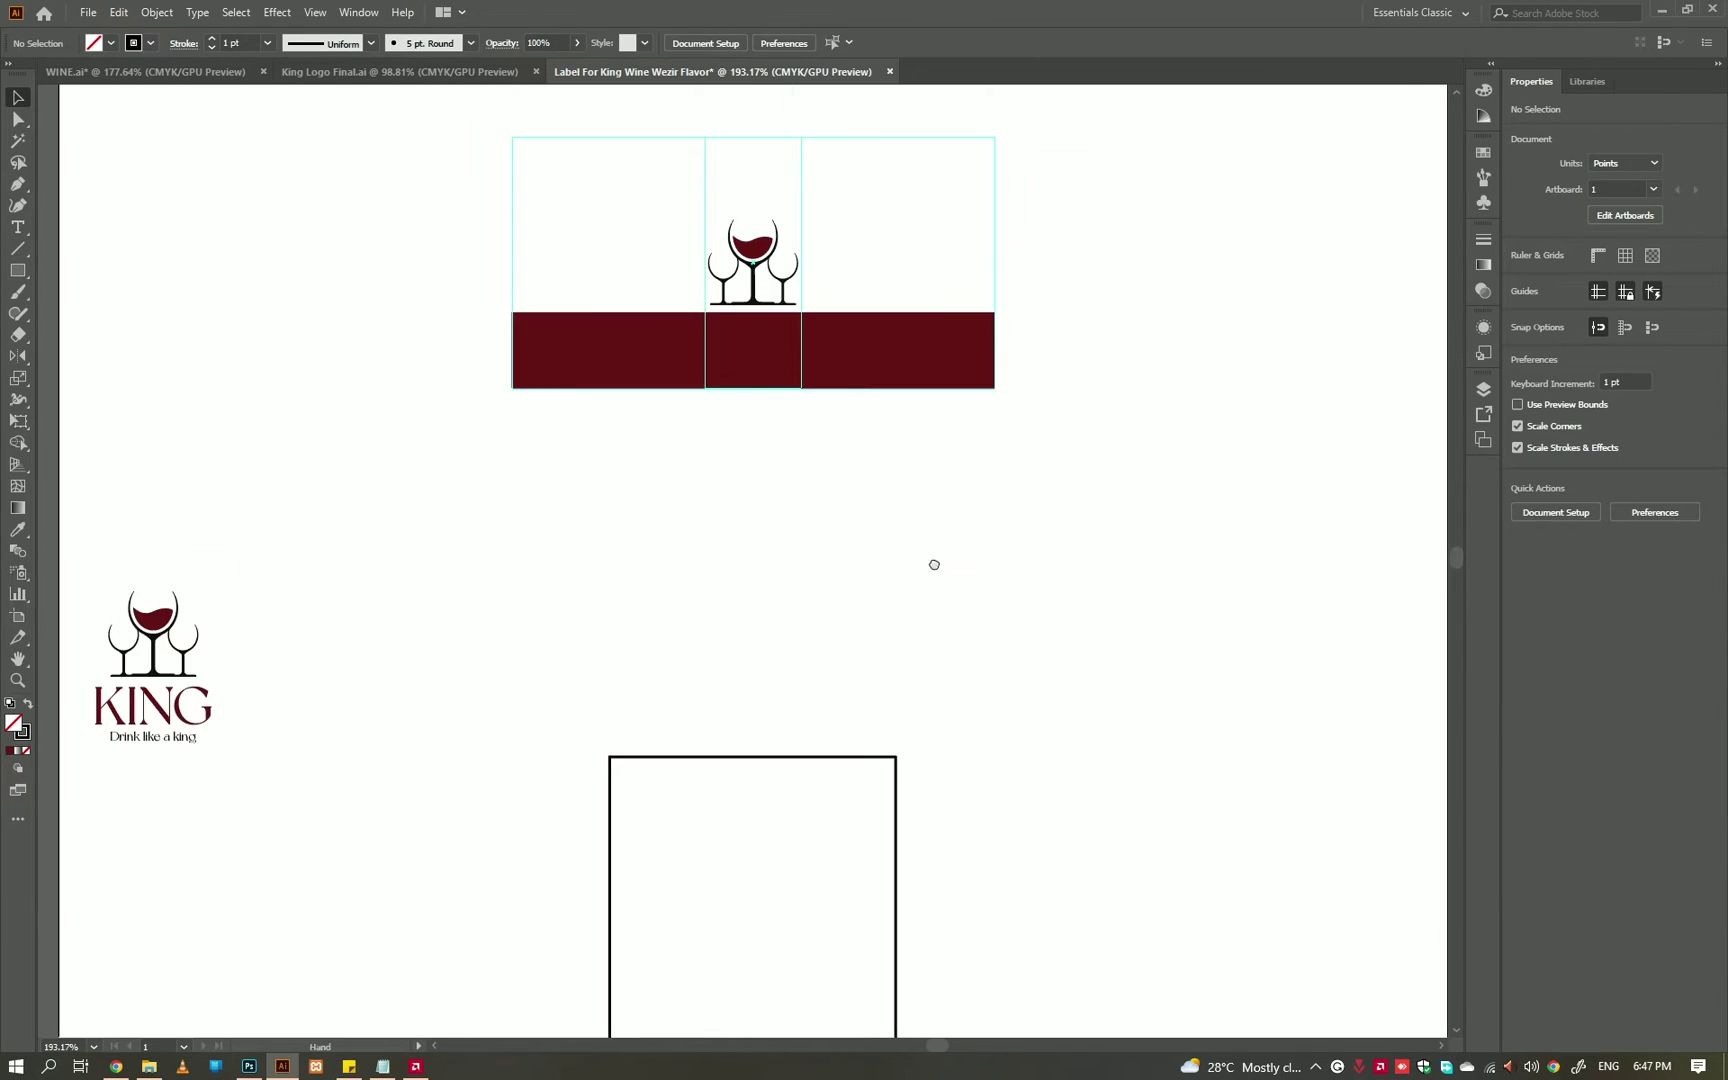
pyautogui.scroll(-2, 850, 600)
pyautogui.click(770, 632)
pyautogui.scroll(5, 900, 680)
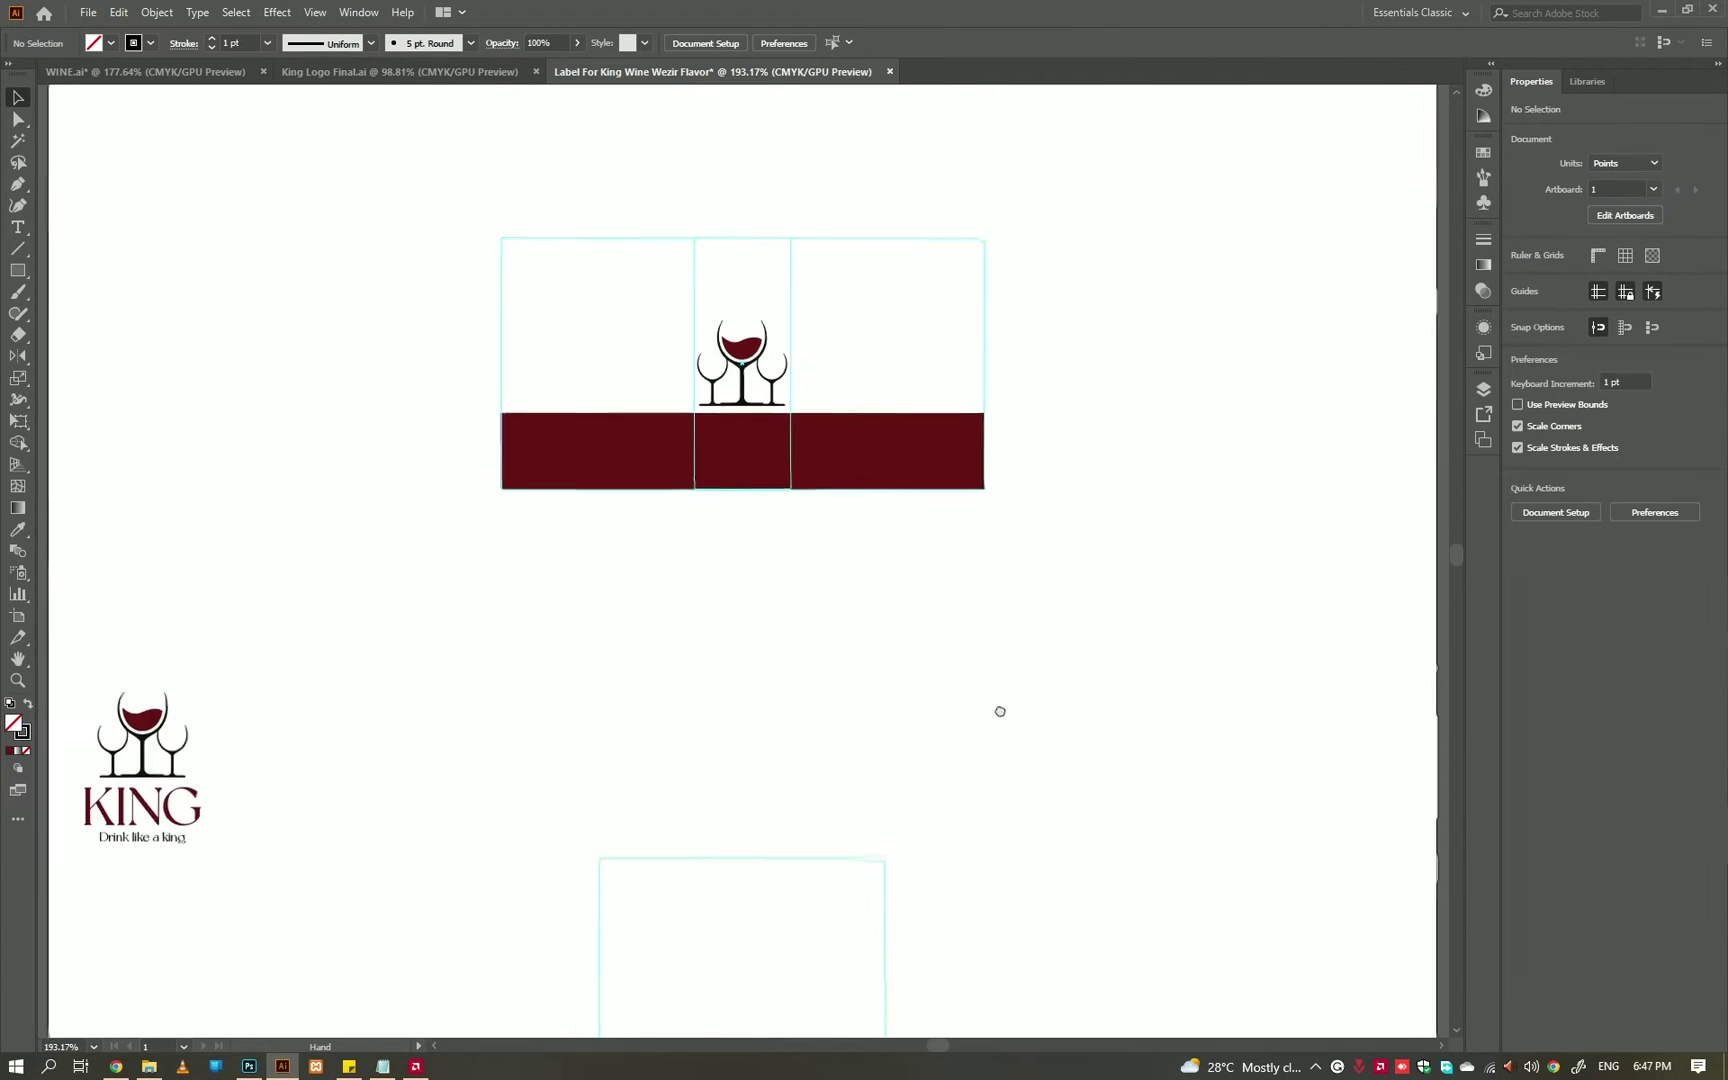
pyautogui.click(838, 446)
pyautogui.click(852, 301)
pyautogui.scroll(2, 926, 309)
# - Draw a rectangle over the top panel's upper area and eyedrop white into it
pyautogui.press('m')
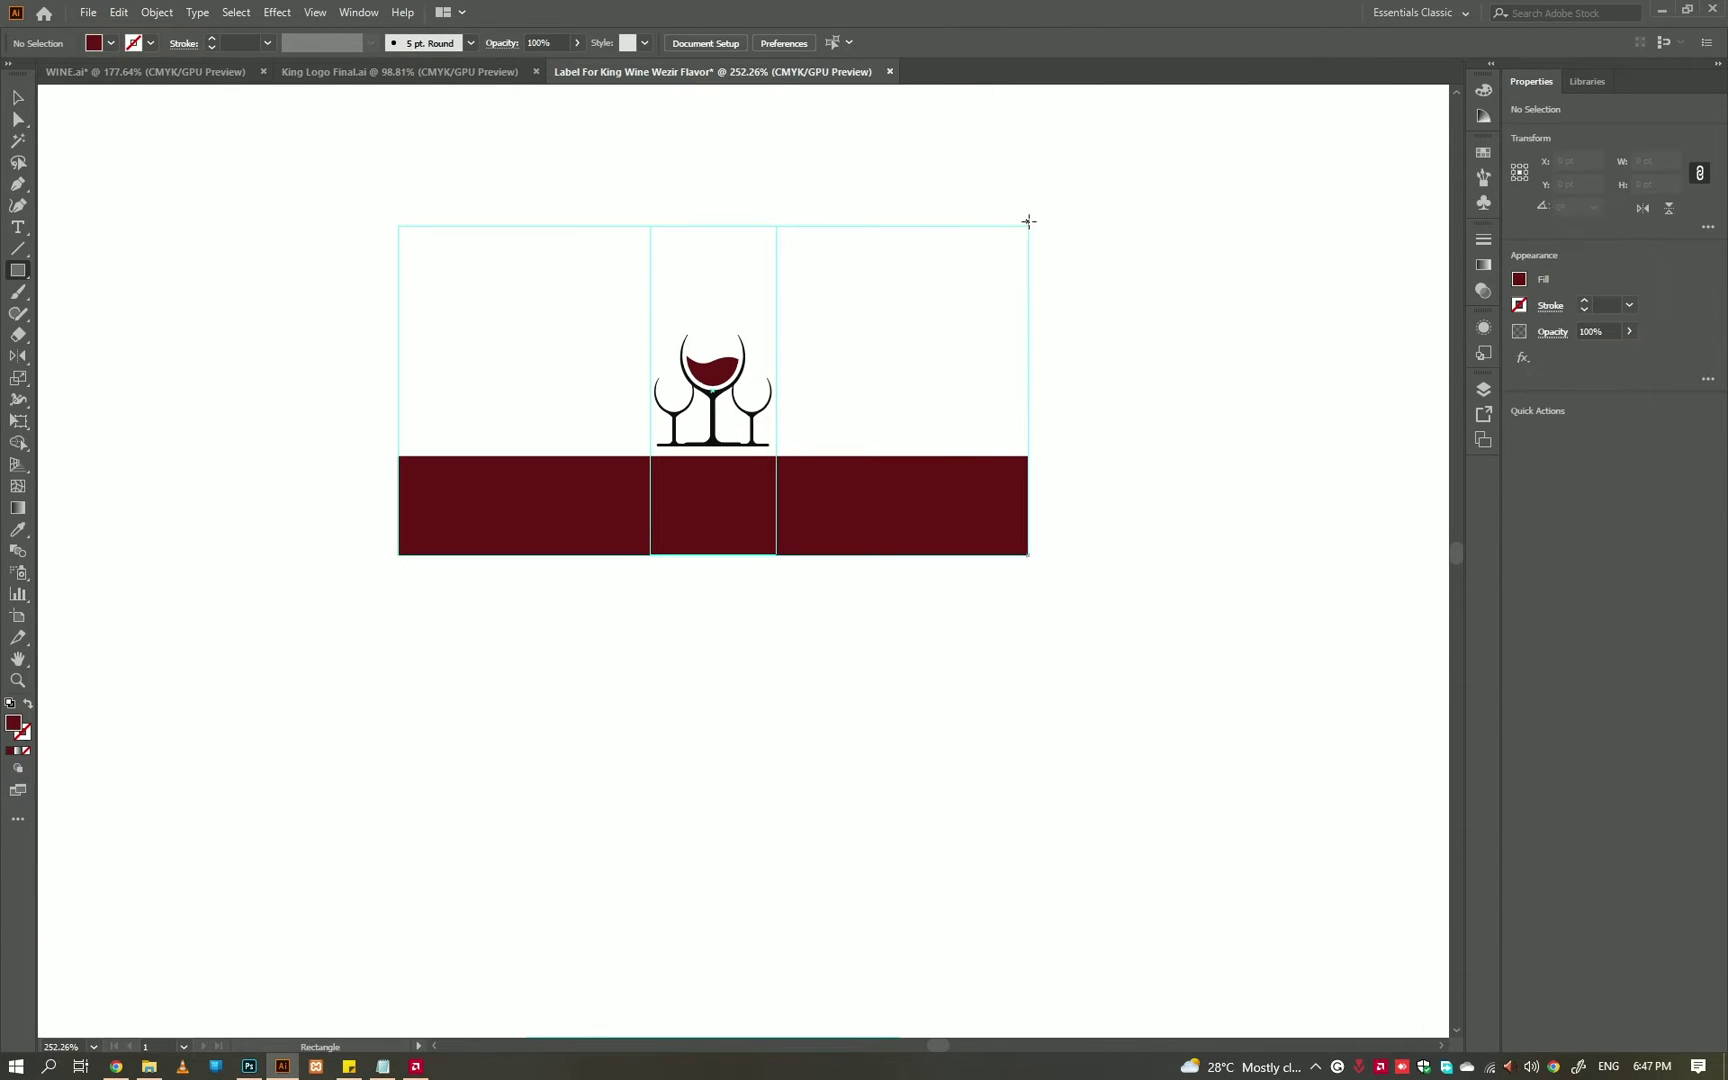
pyautogui.moveTo(1028, 227); pyautogui.dragTo(398, 456)
pyautogui.press('i')
pyautogui.click(515, 659)
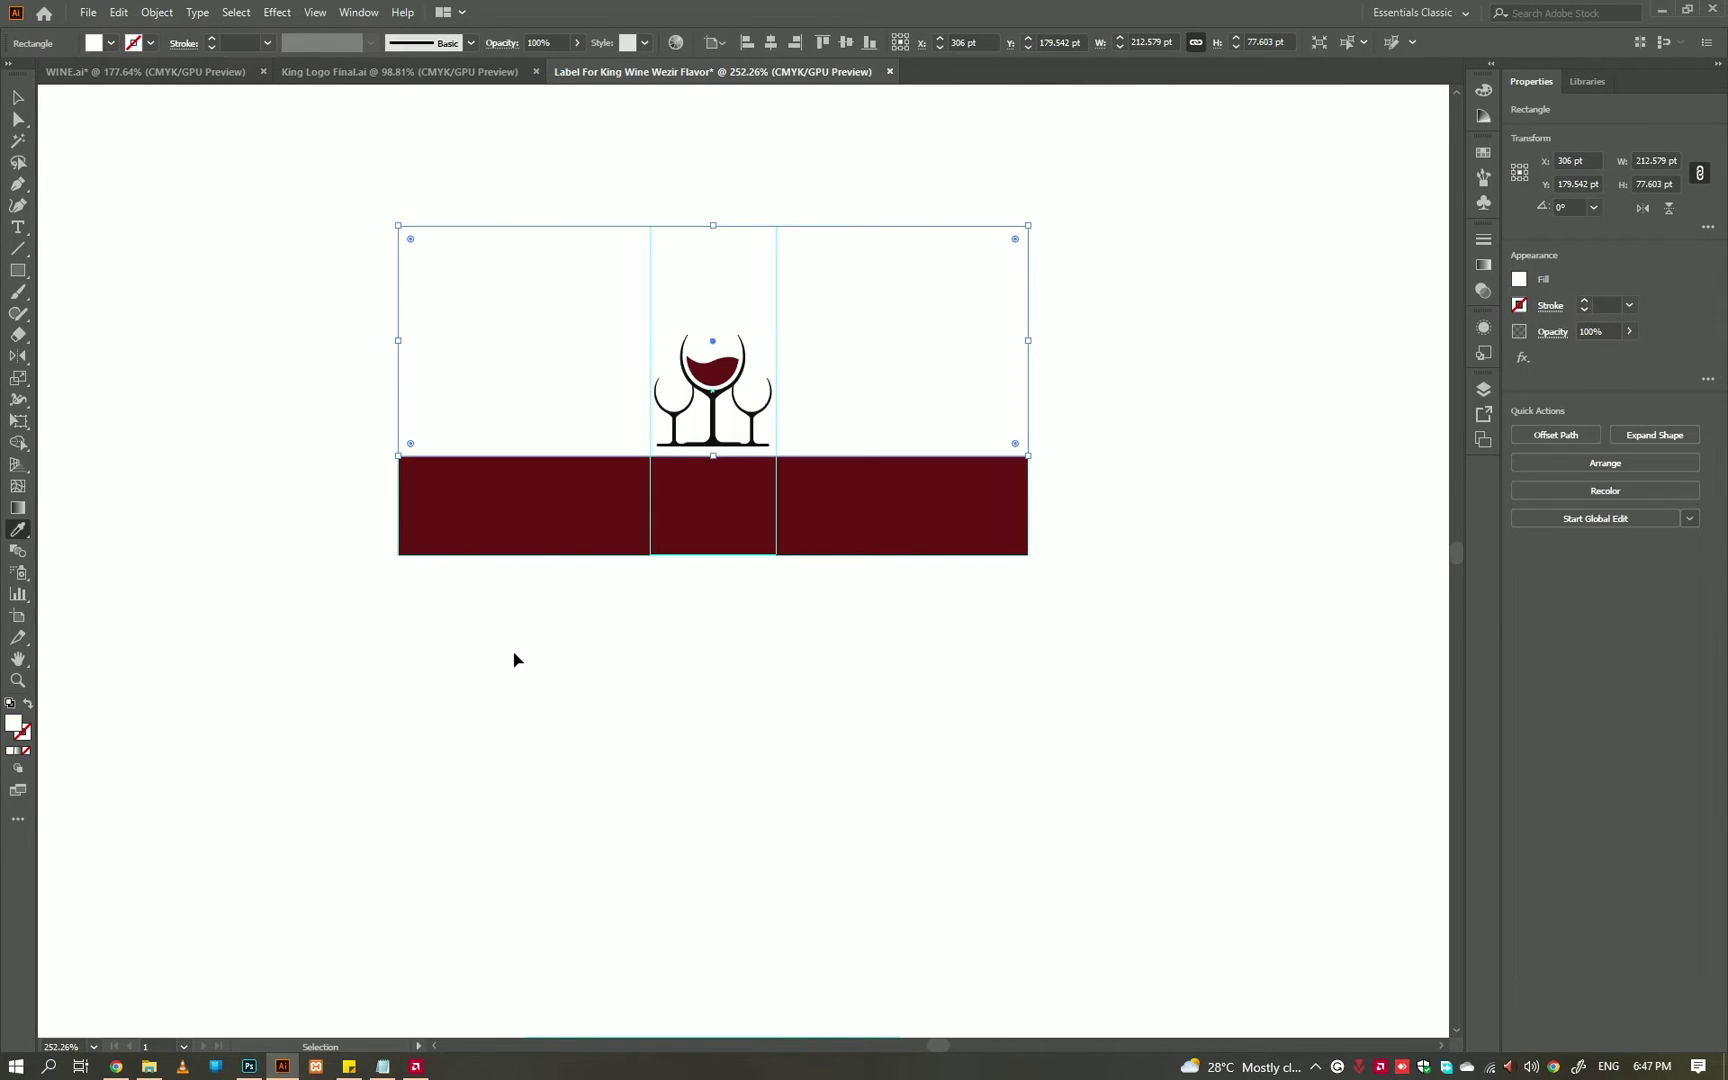
pyautogui.press('v')
# - Select the maroon band at the bottom of the top panel
pyautogui.scroll(-3, 513, 660)
pyautogui.scroll(1, 472, 577)
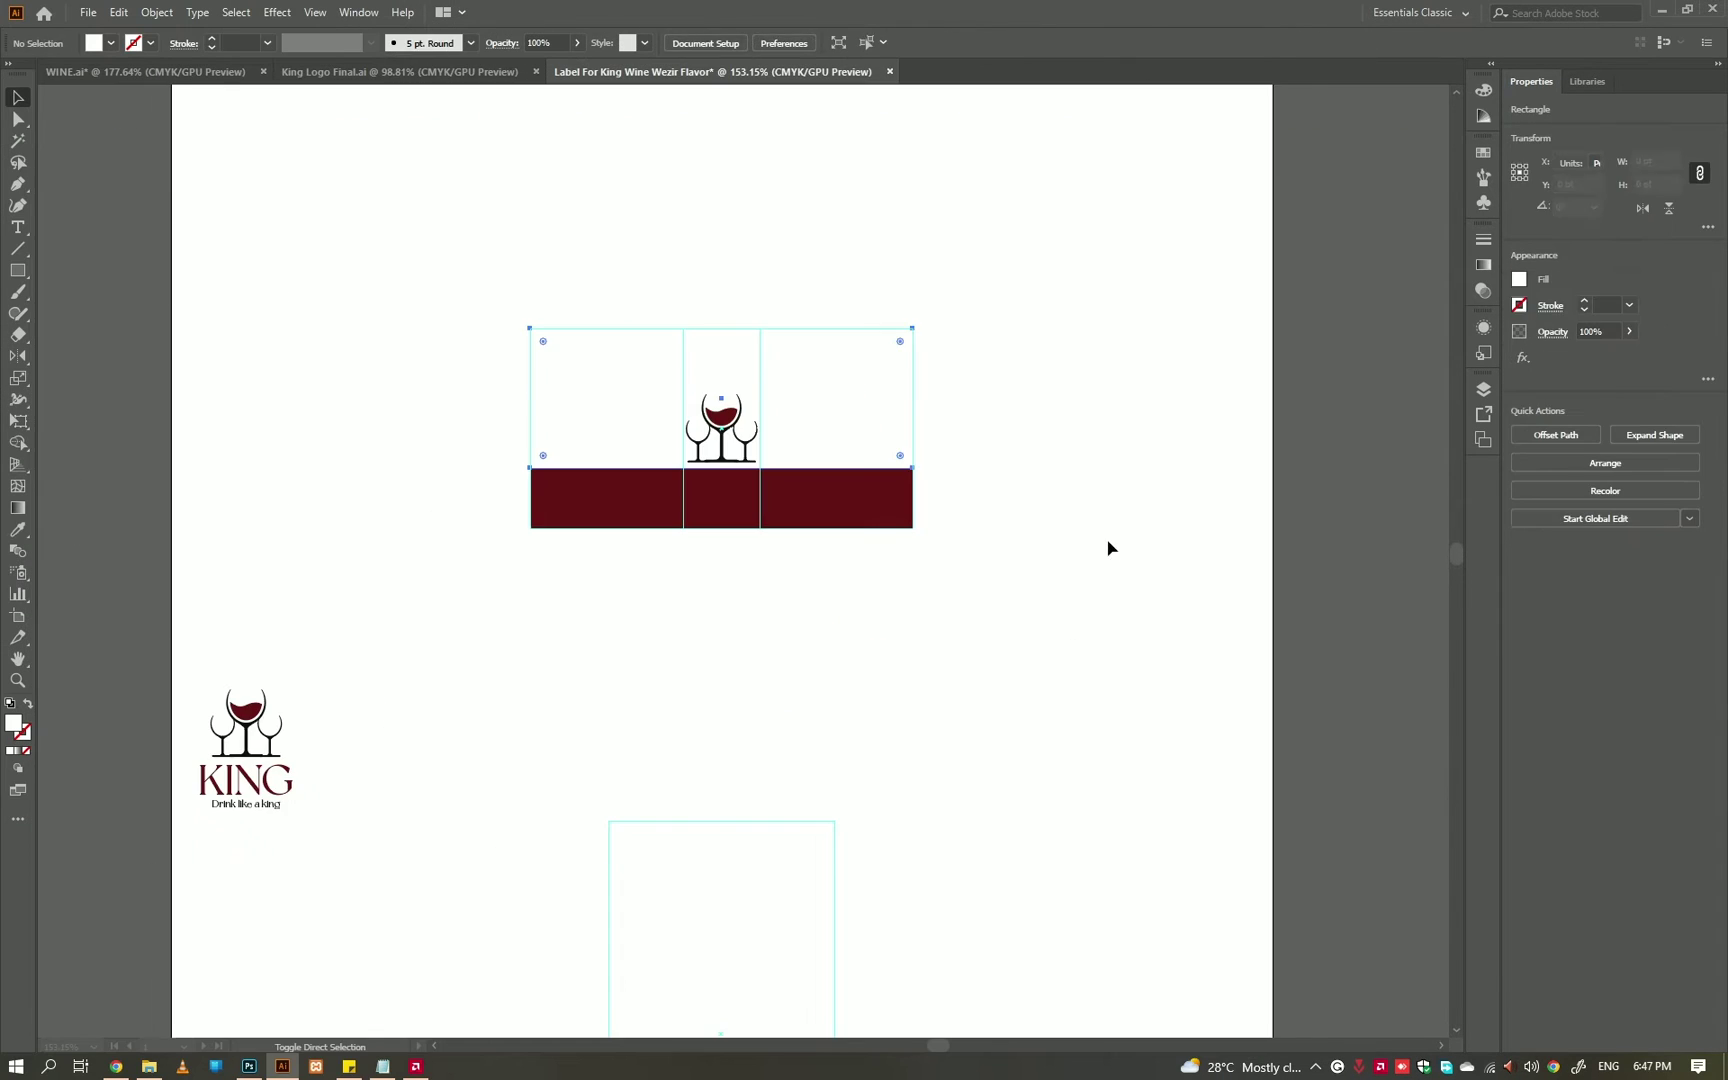
pyautogui.scroll(2, 781, 364)
pyautogui.click(679, 586)
# - Stretch the maroon band over the whole label and send it behind the logo
pyautogui.moveTo(680, 537); pyautogui.dragTo(680, 304)
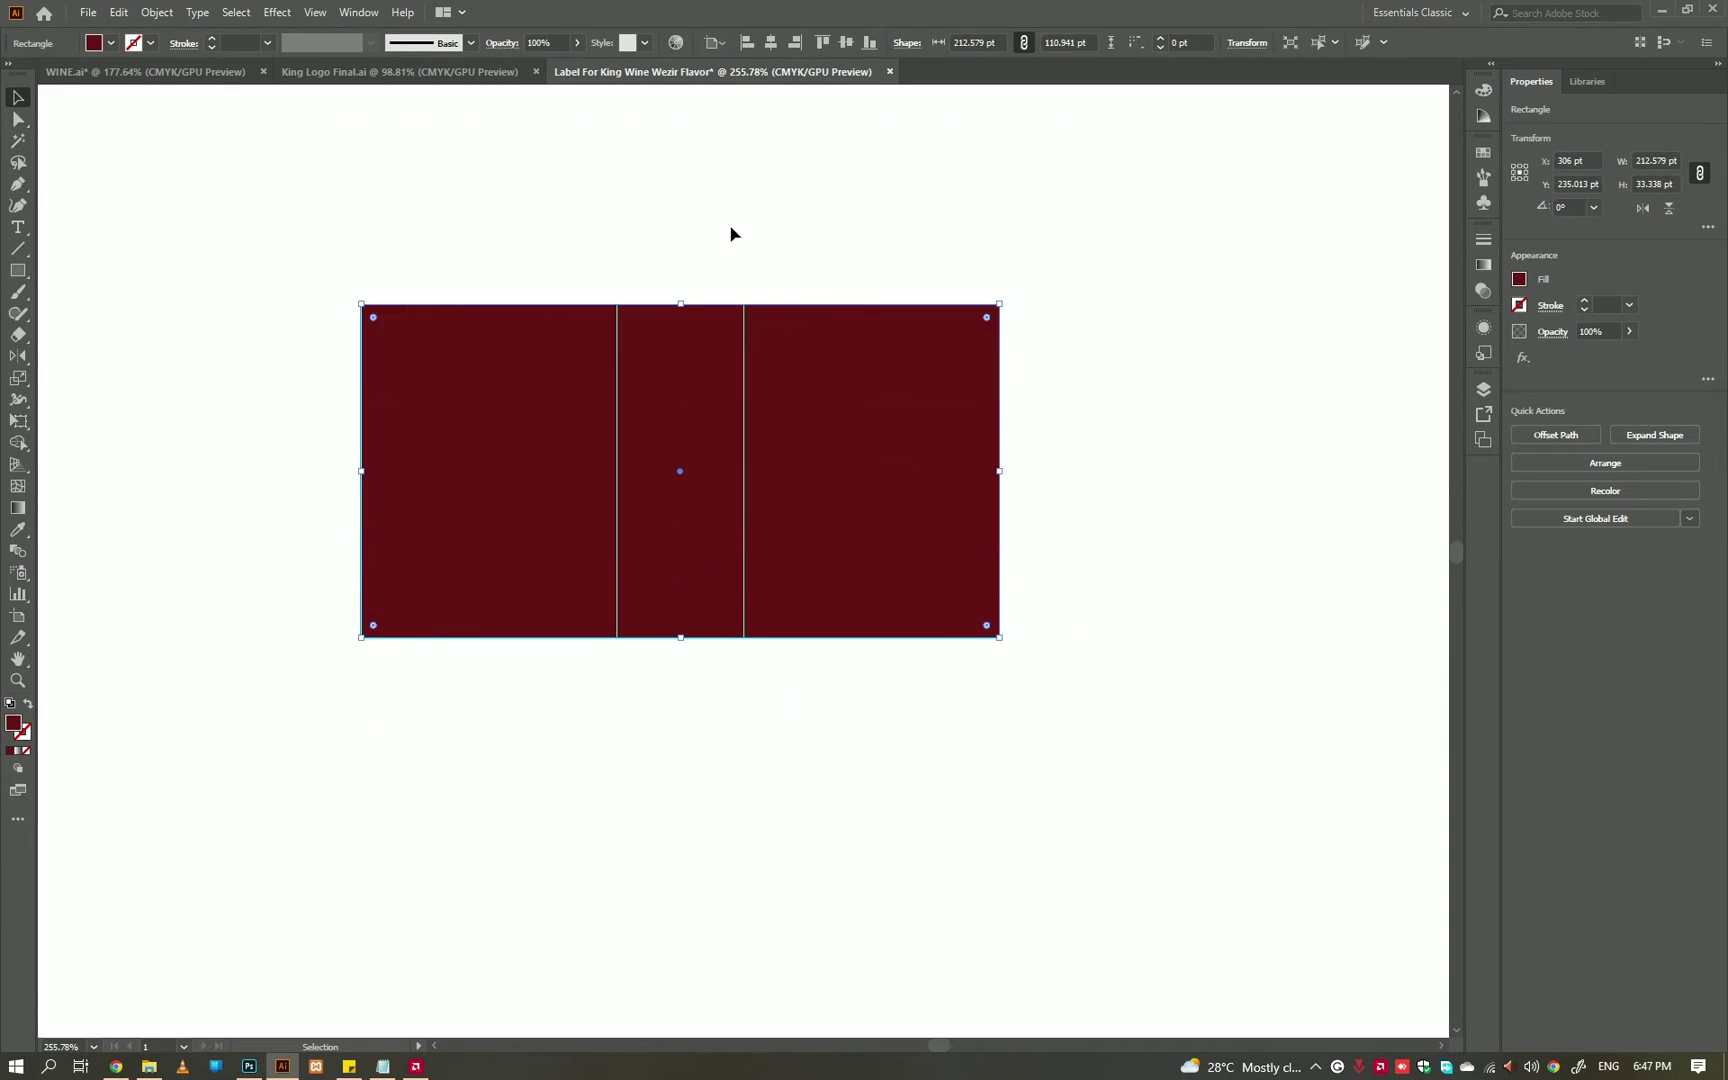
pyautogui.rightClick(721, 409)
pyautogui.moveTo(810, 710)
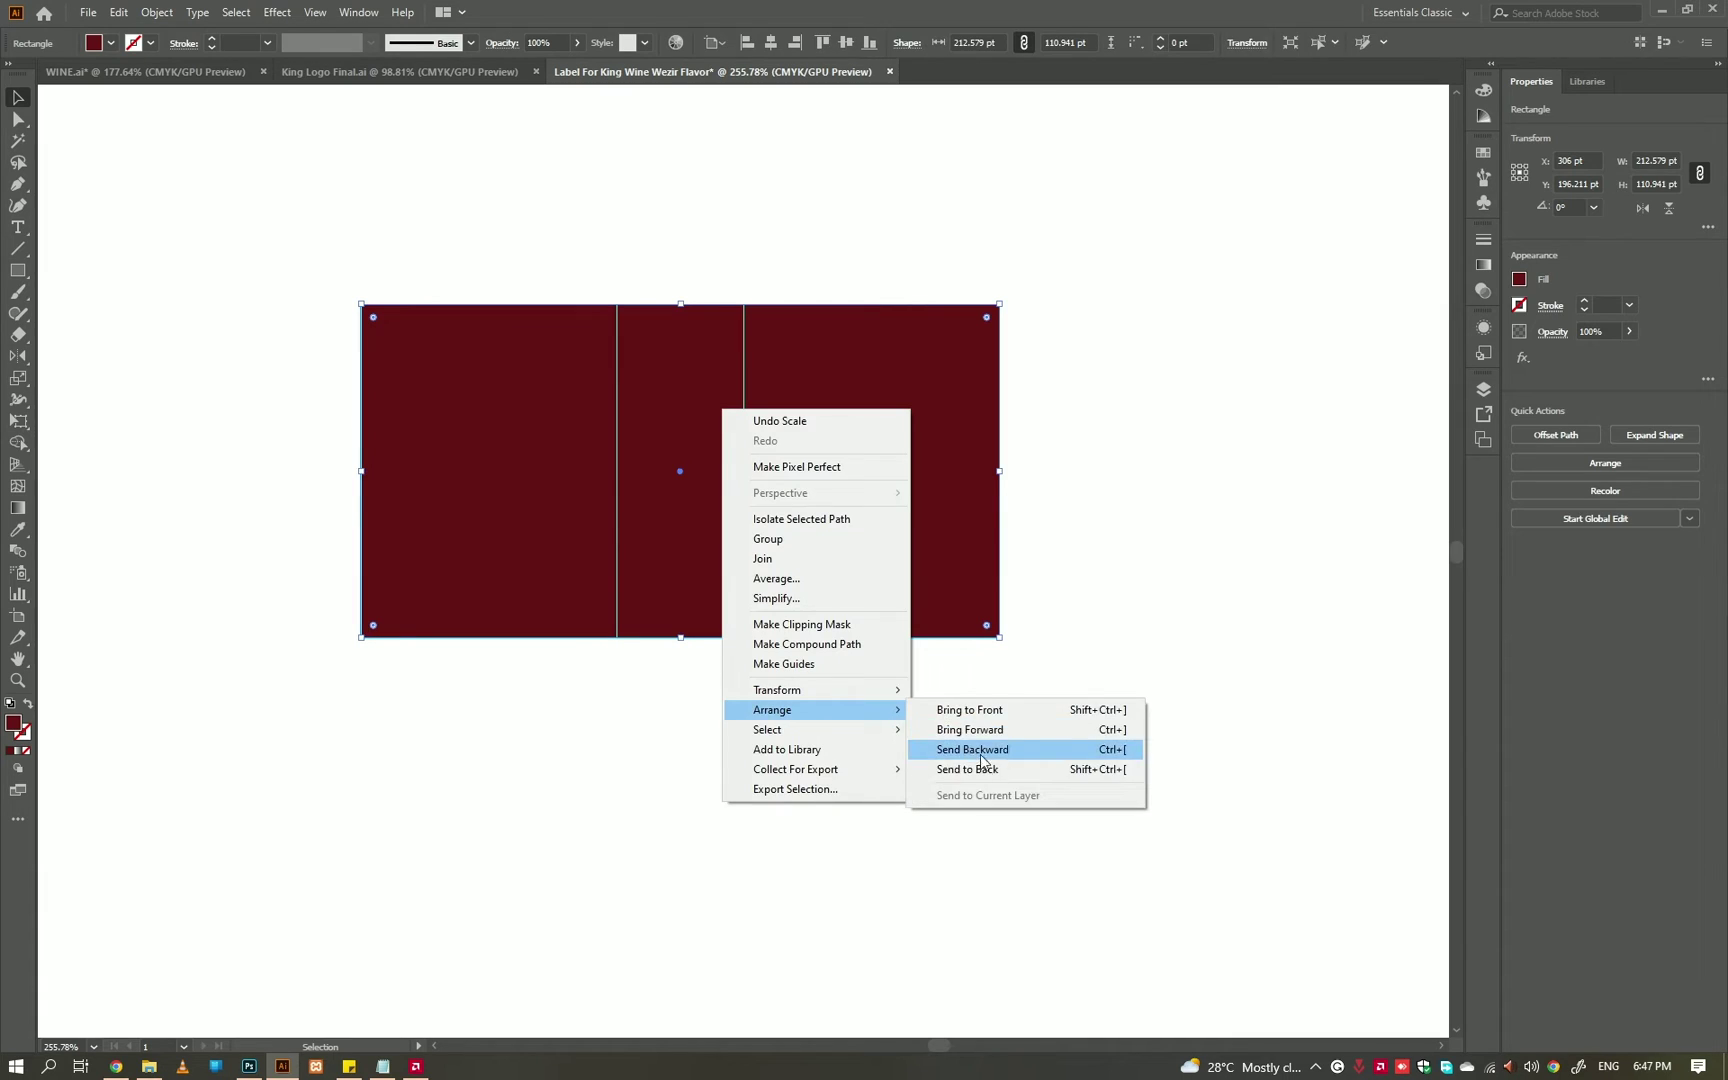
pyautogui.click(981, 758)
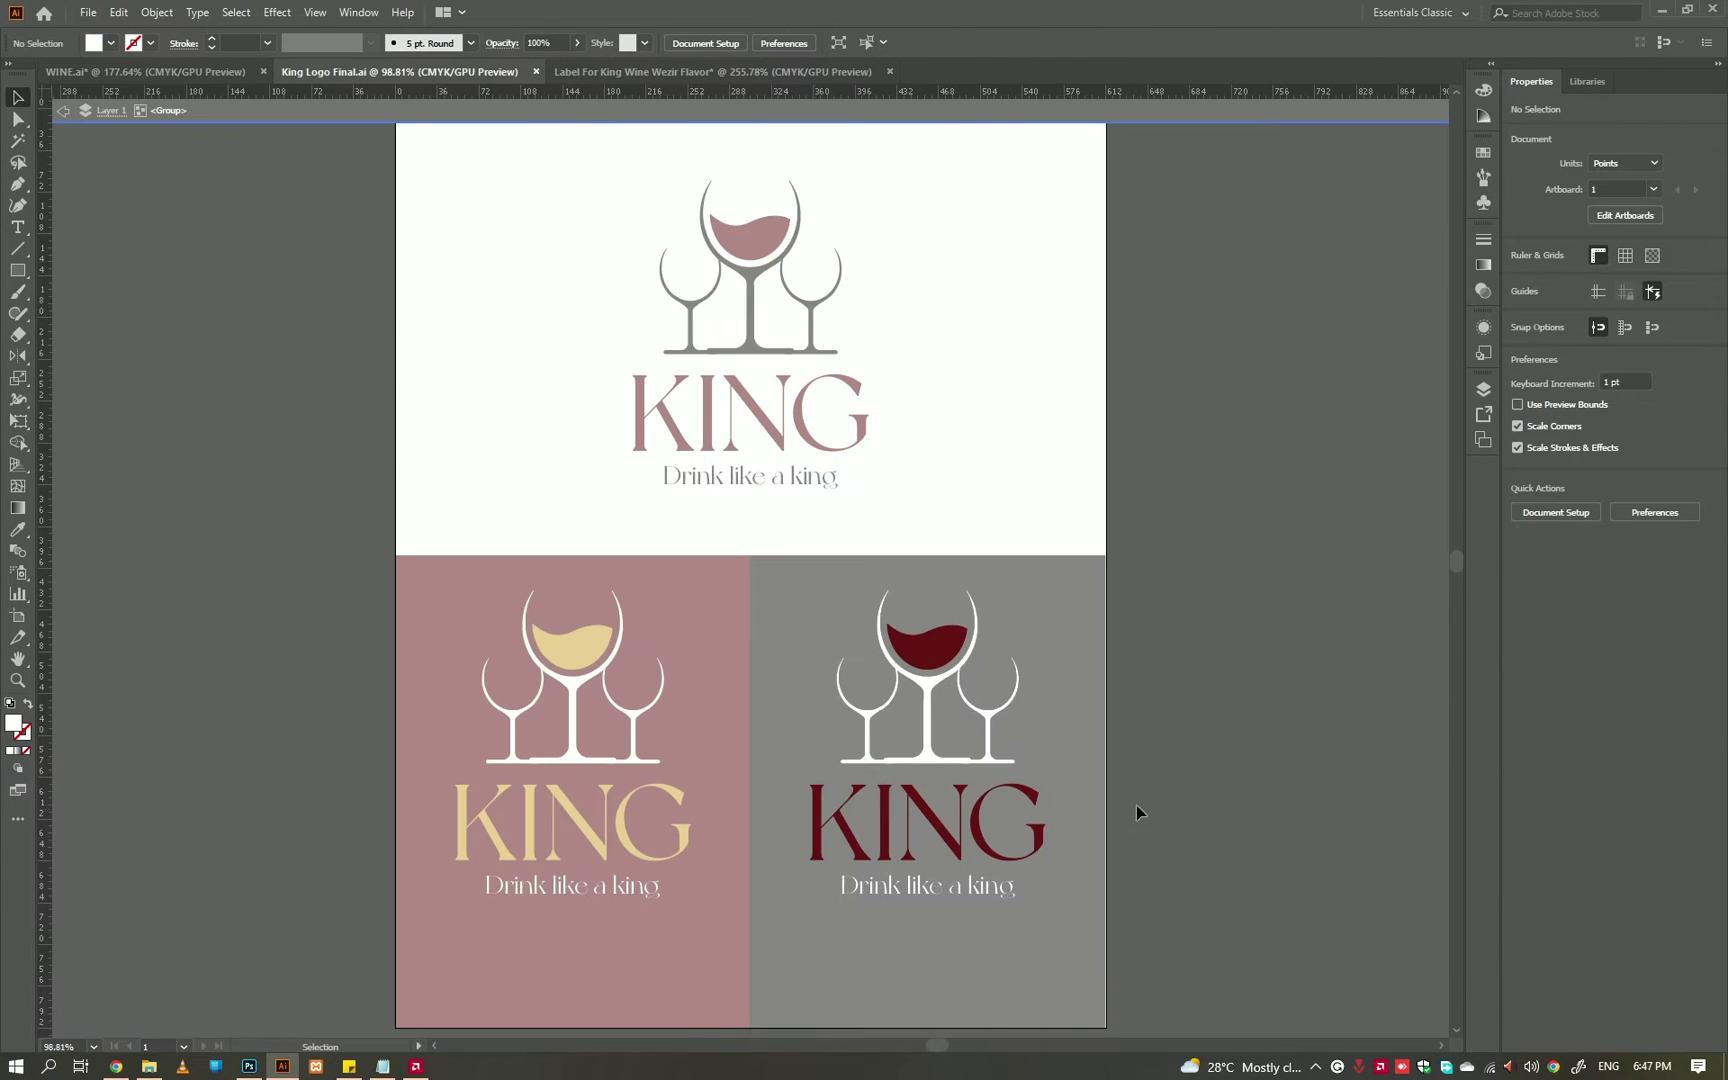
pyautogui.hotkey('ctrl', 'Tab')
pyautogui.doubleClick(694, 452)
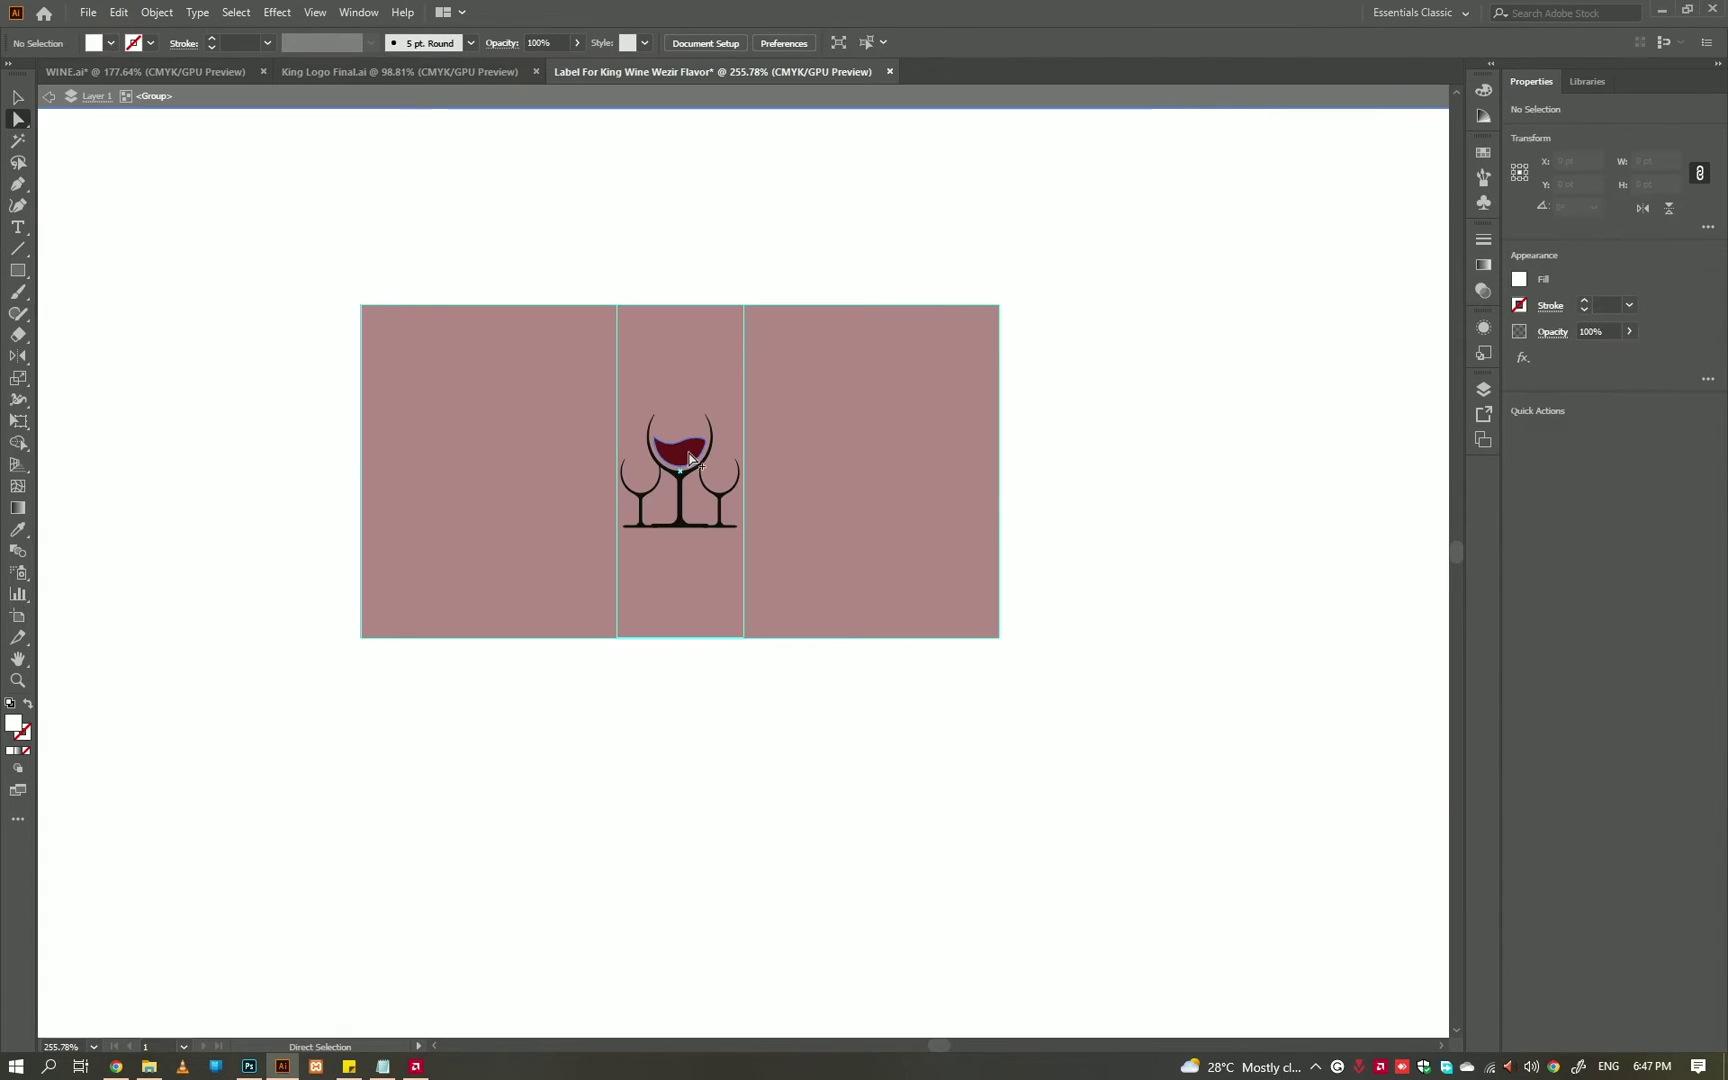
pyautogui.press('Escape')
# - Copy the gold wine shape from the King logo and eyedrop gold onto the glass's wine
pyautogui.hotkey('ctrl', 'Tab')
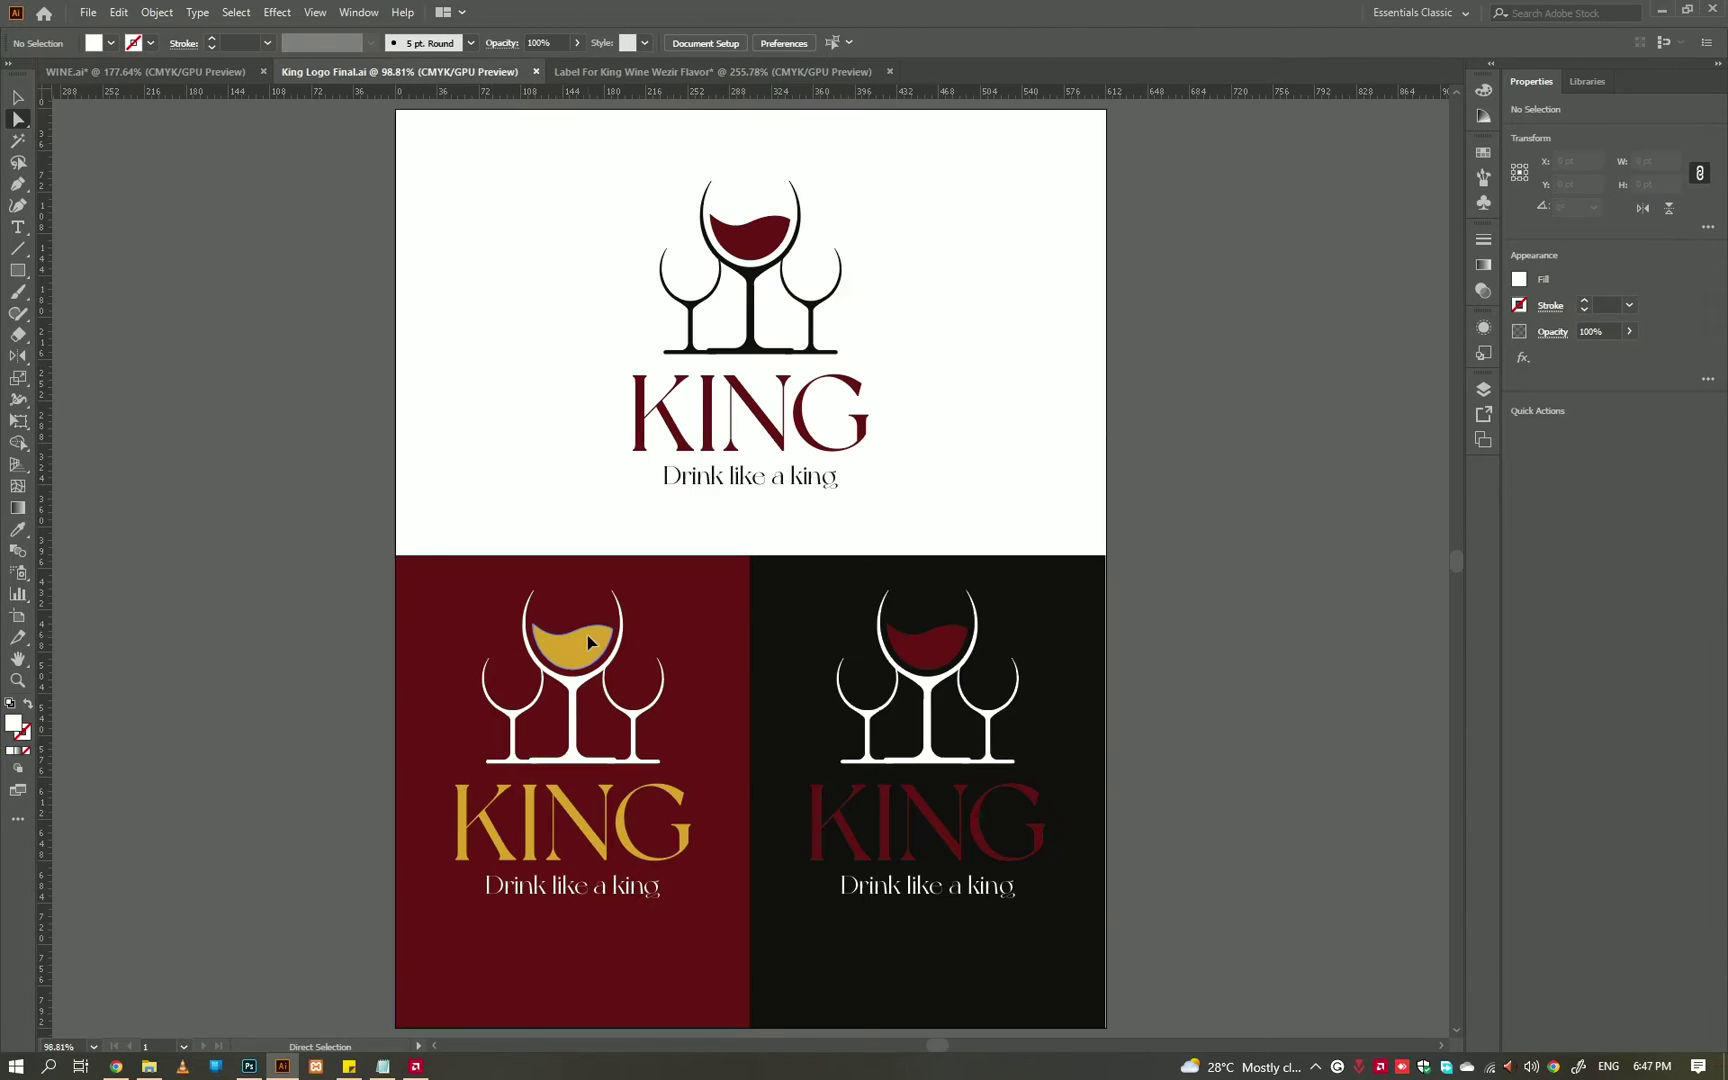
pyautogui.click(587, 634)
pyautogui.hotkey('ctrl', 'c')
pyautogui.hotkey('ctrl', 'Tab')
pyautogui.hotkey('ctrl', 'v')
pyautogui.click(1065, 311)
pyautogui.press('i')
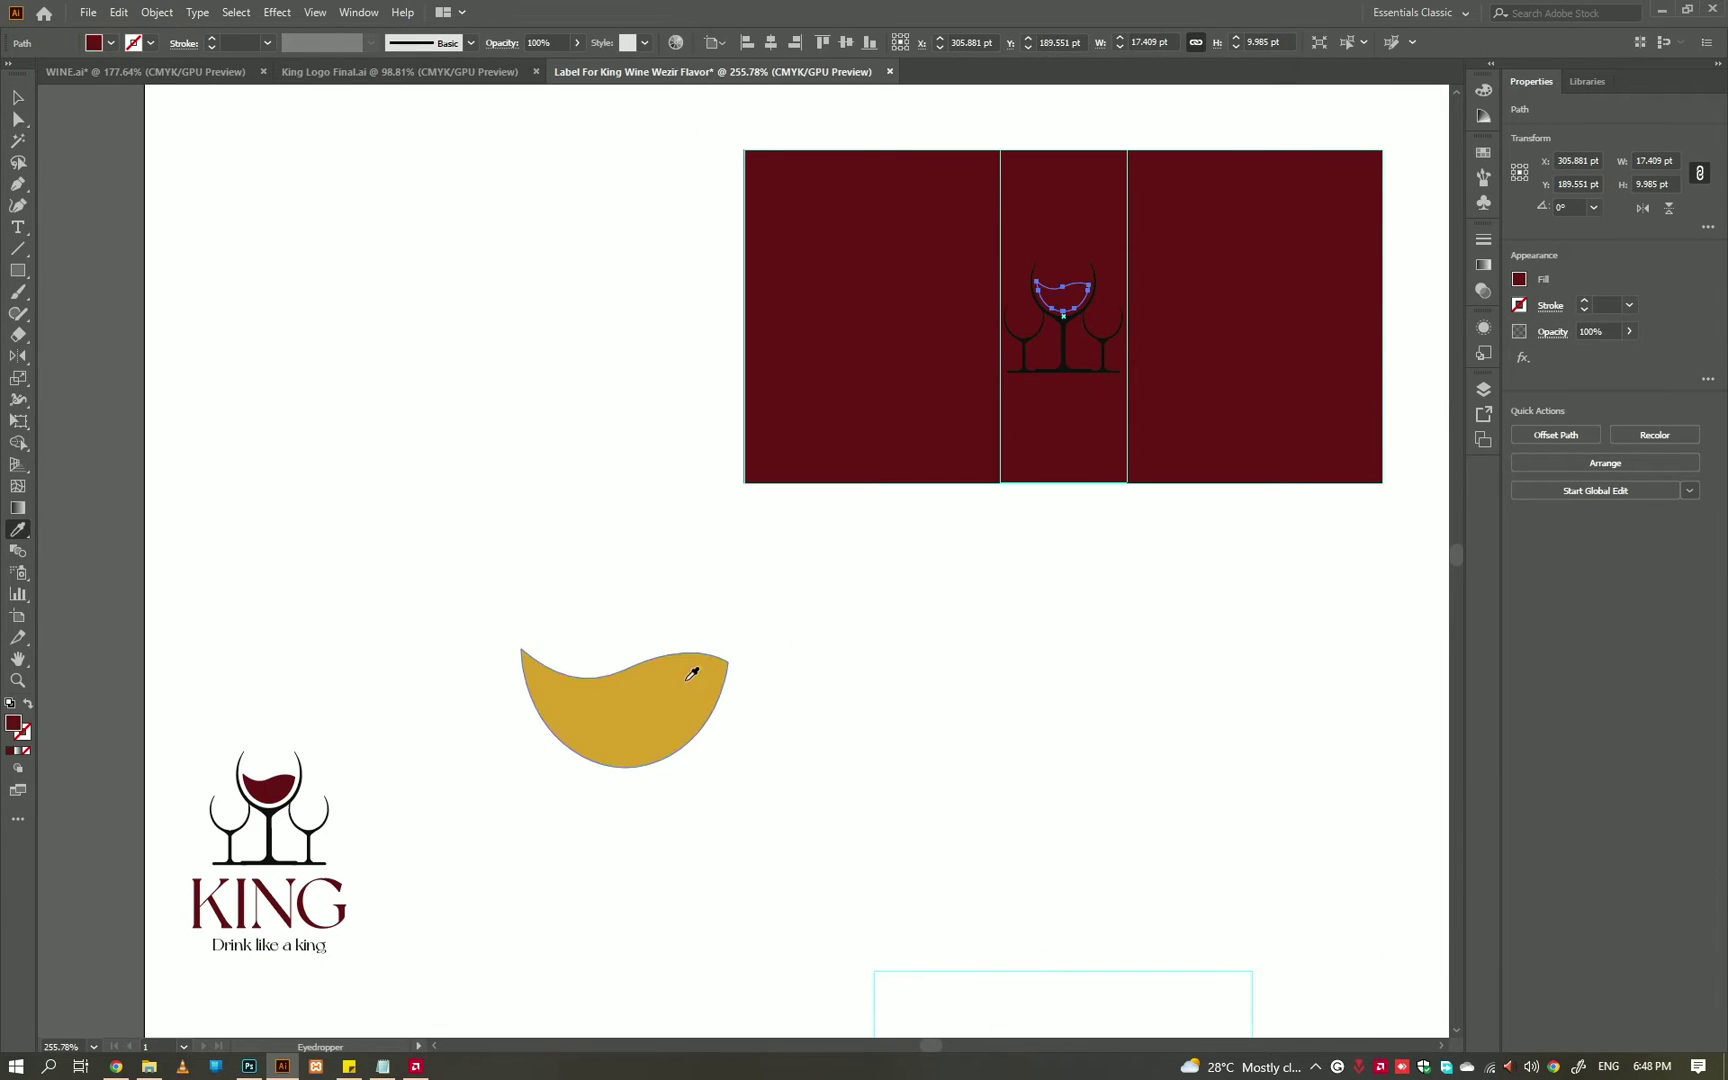
pyautogui.click(694, 667)
pyautogui.press('v')
pyautogui.click(983, 521)
# - Review the glasses group, then eyedrop black from the logo onto the label panels
pyautogui.moveTo(983, 521); pyautogui.dragTo(833, 547)
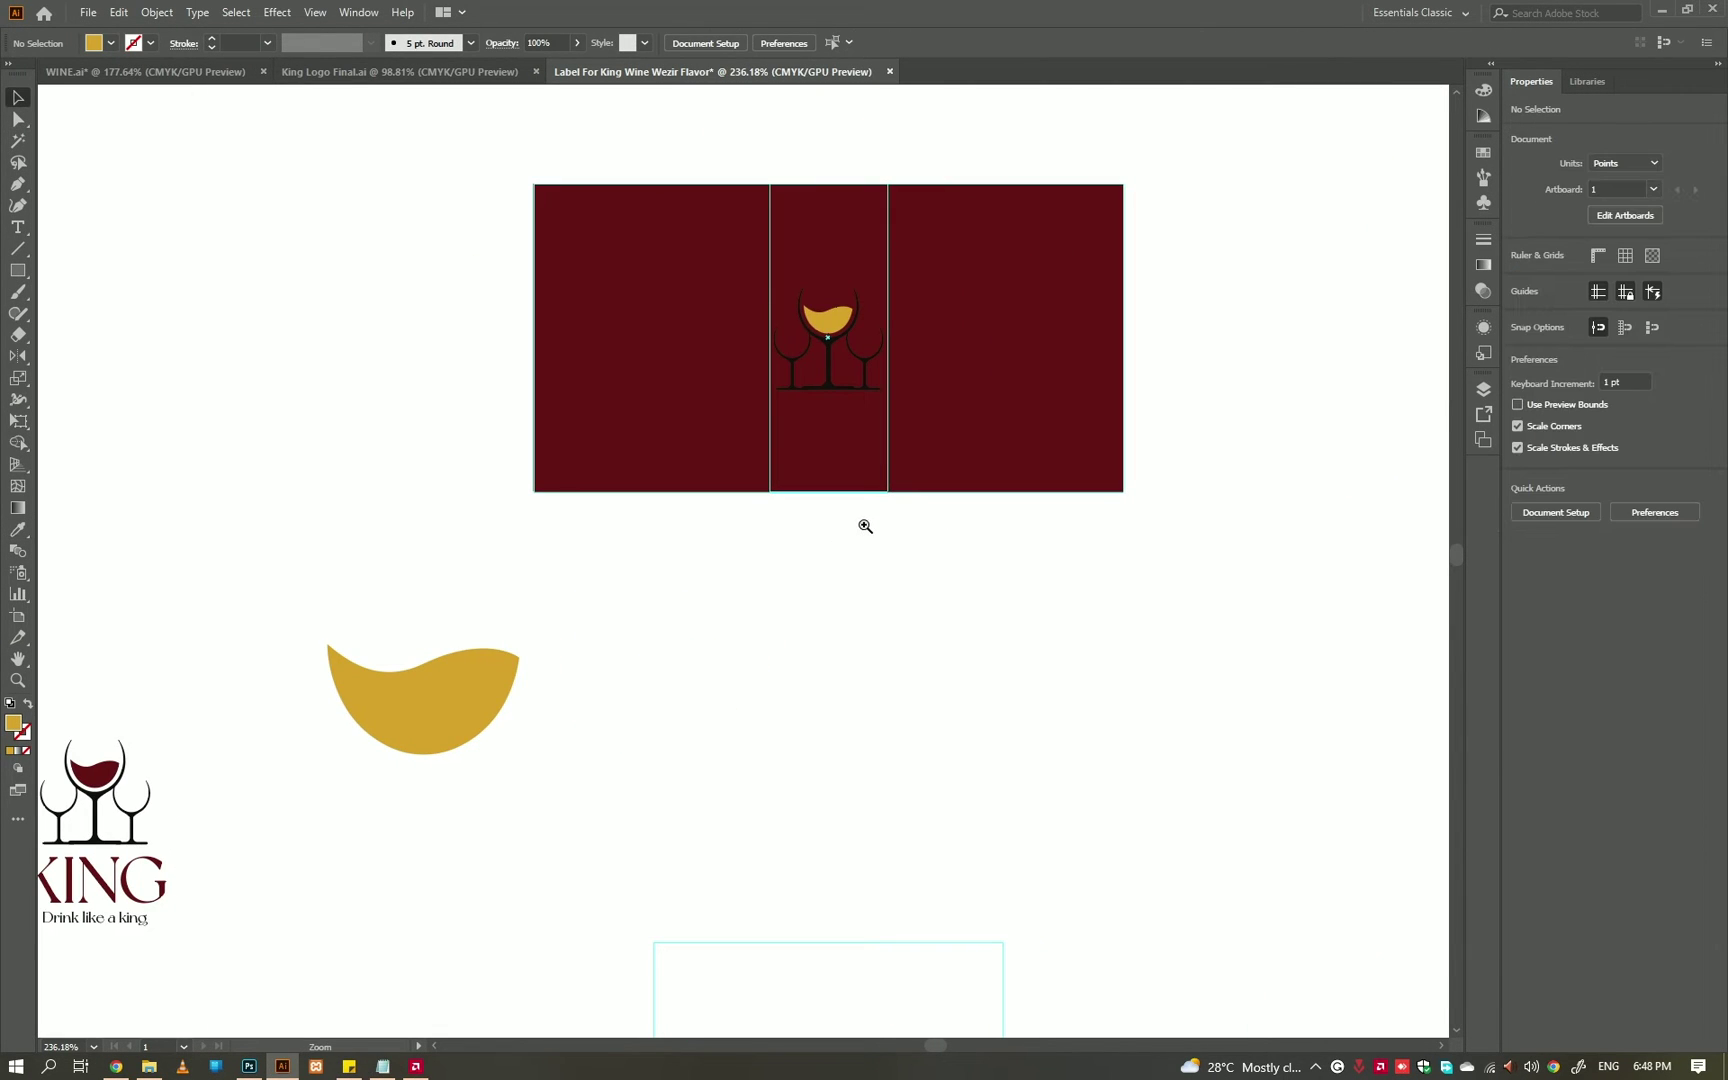
pyautogui.hotkey('ctrl', 'shift', 'Tab')
pyautogui.hotkey('ctrl', 'Tab')
pyautogui.doubleClick(867, 356)
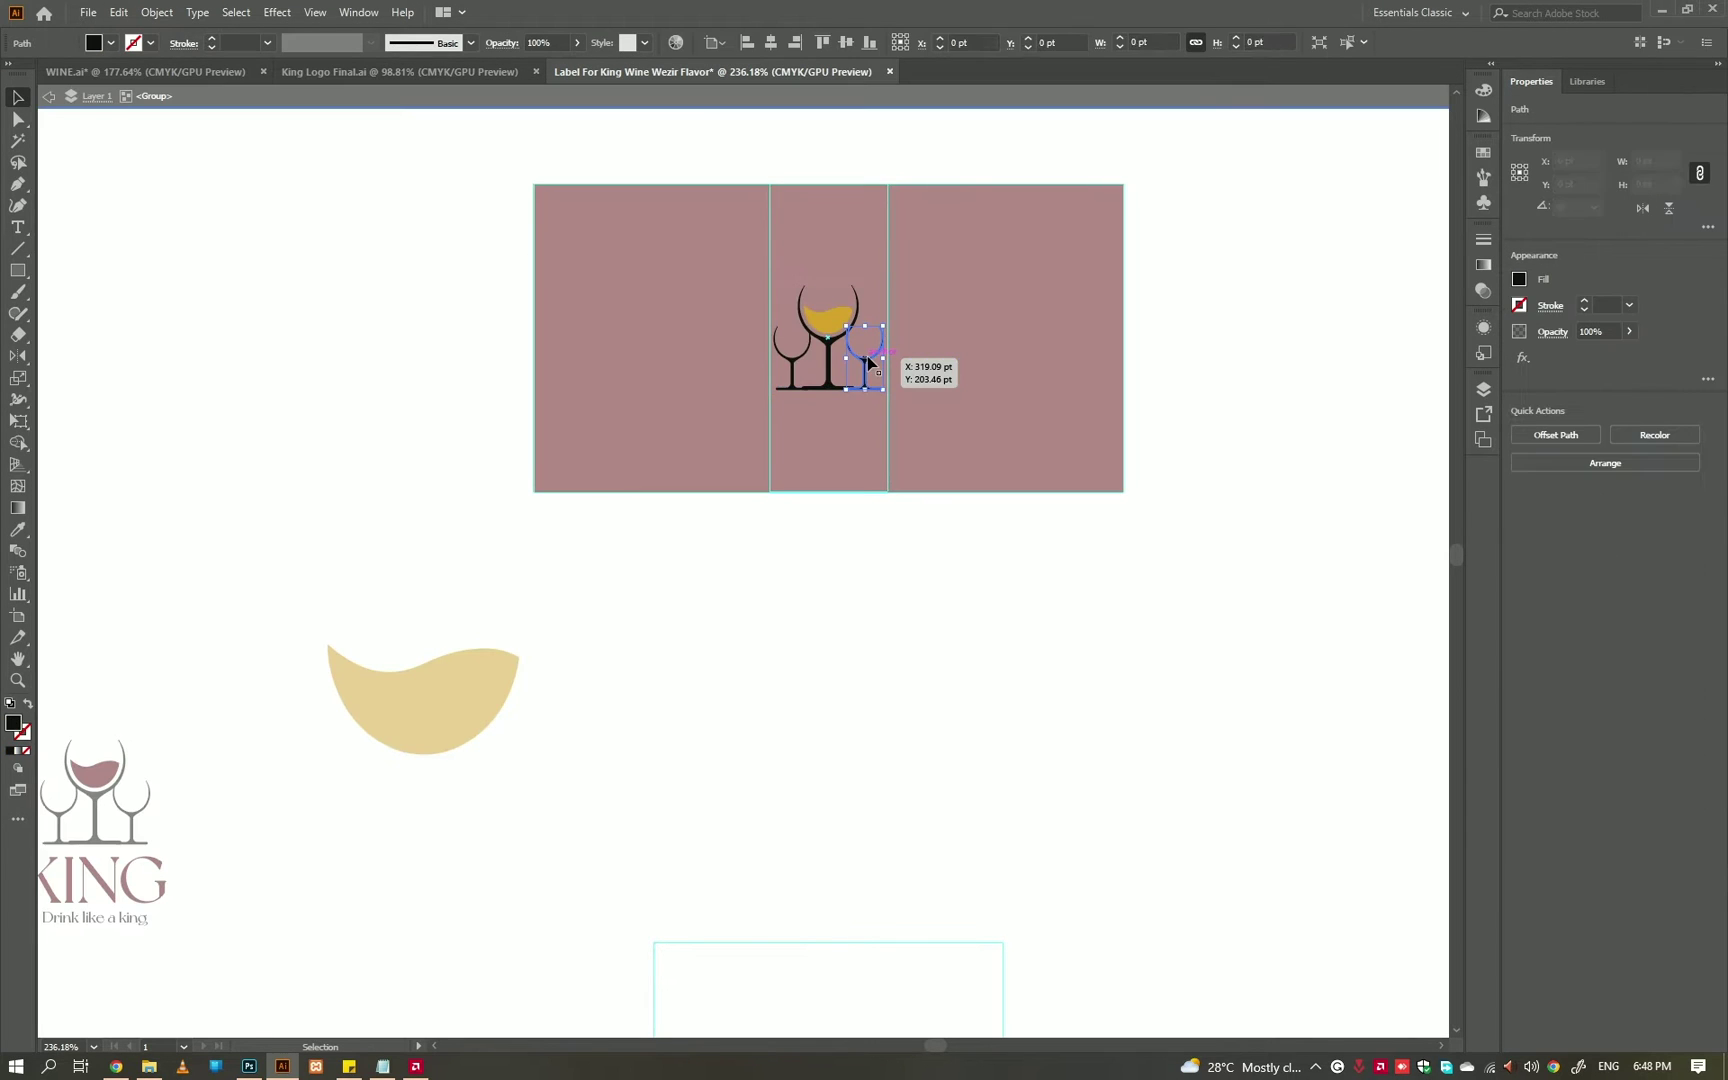
pyautogui.press('Escape')
pyautogui.press('v')
pyautogui.click(900, 575)
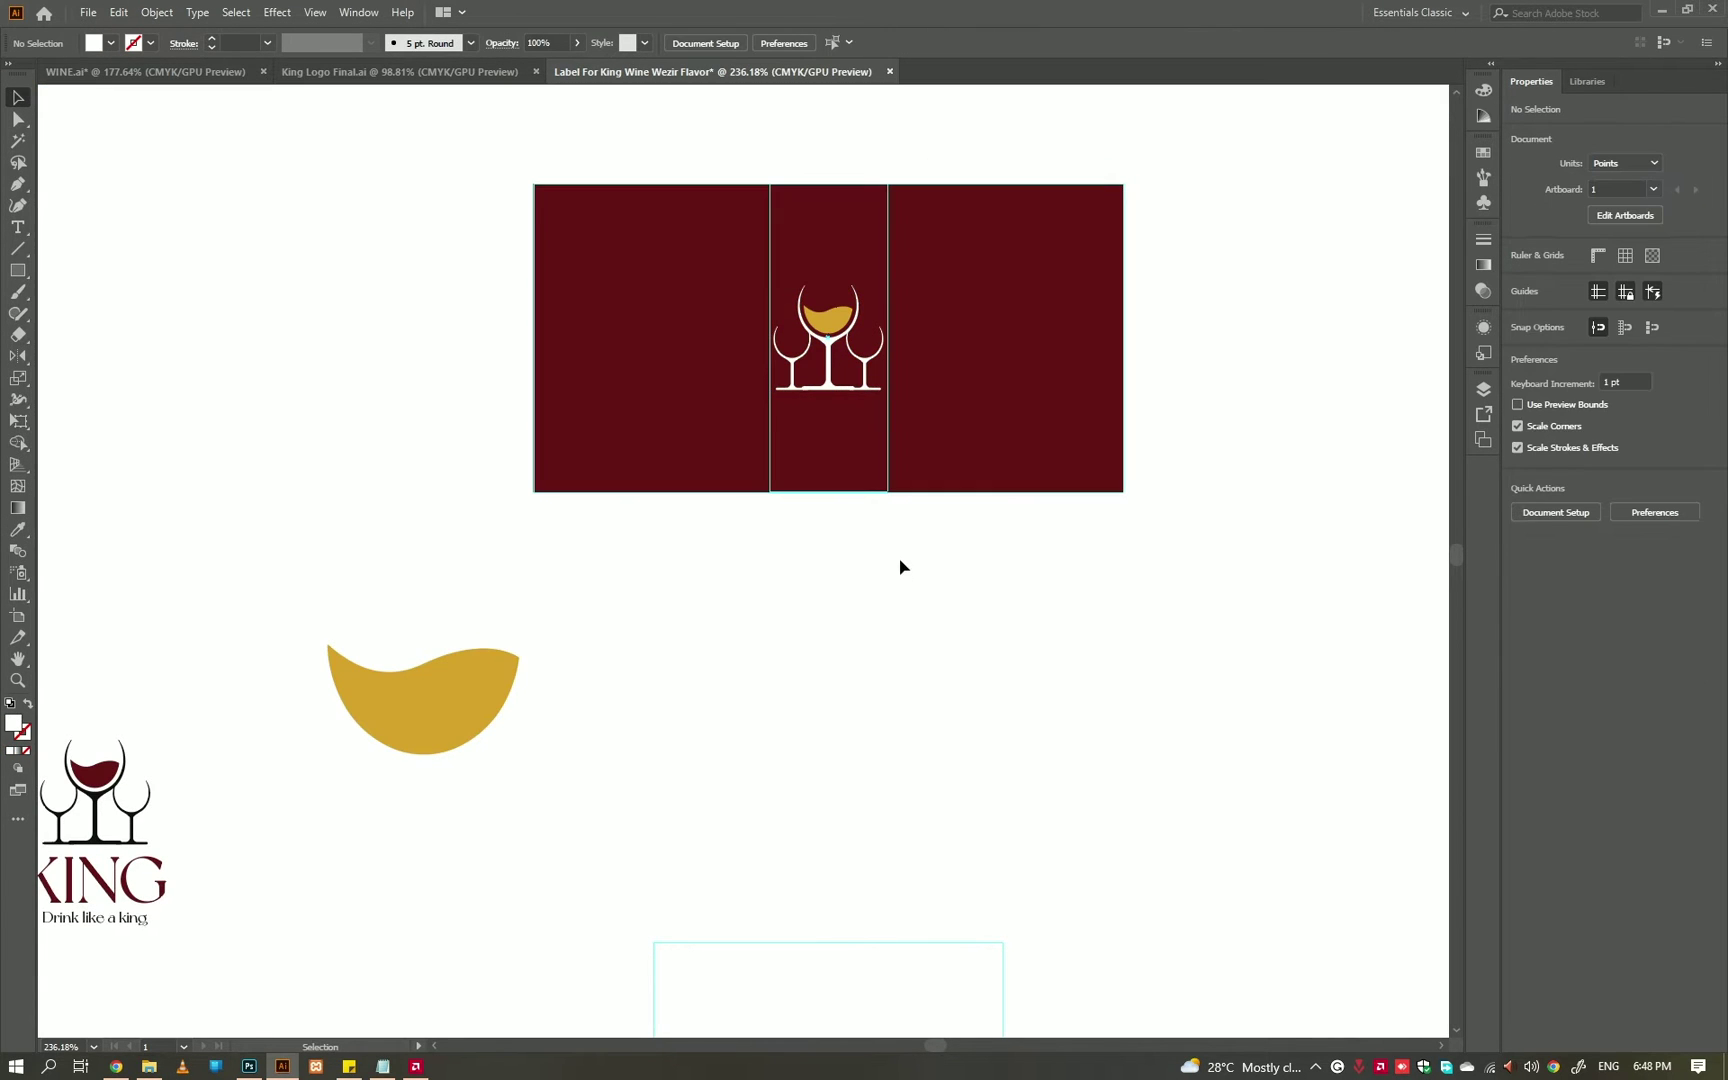
pyautogui.scroll(-3, 875, 515)
pyautogui.click(948, 372)
pyautogui.press('i')
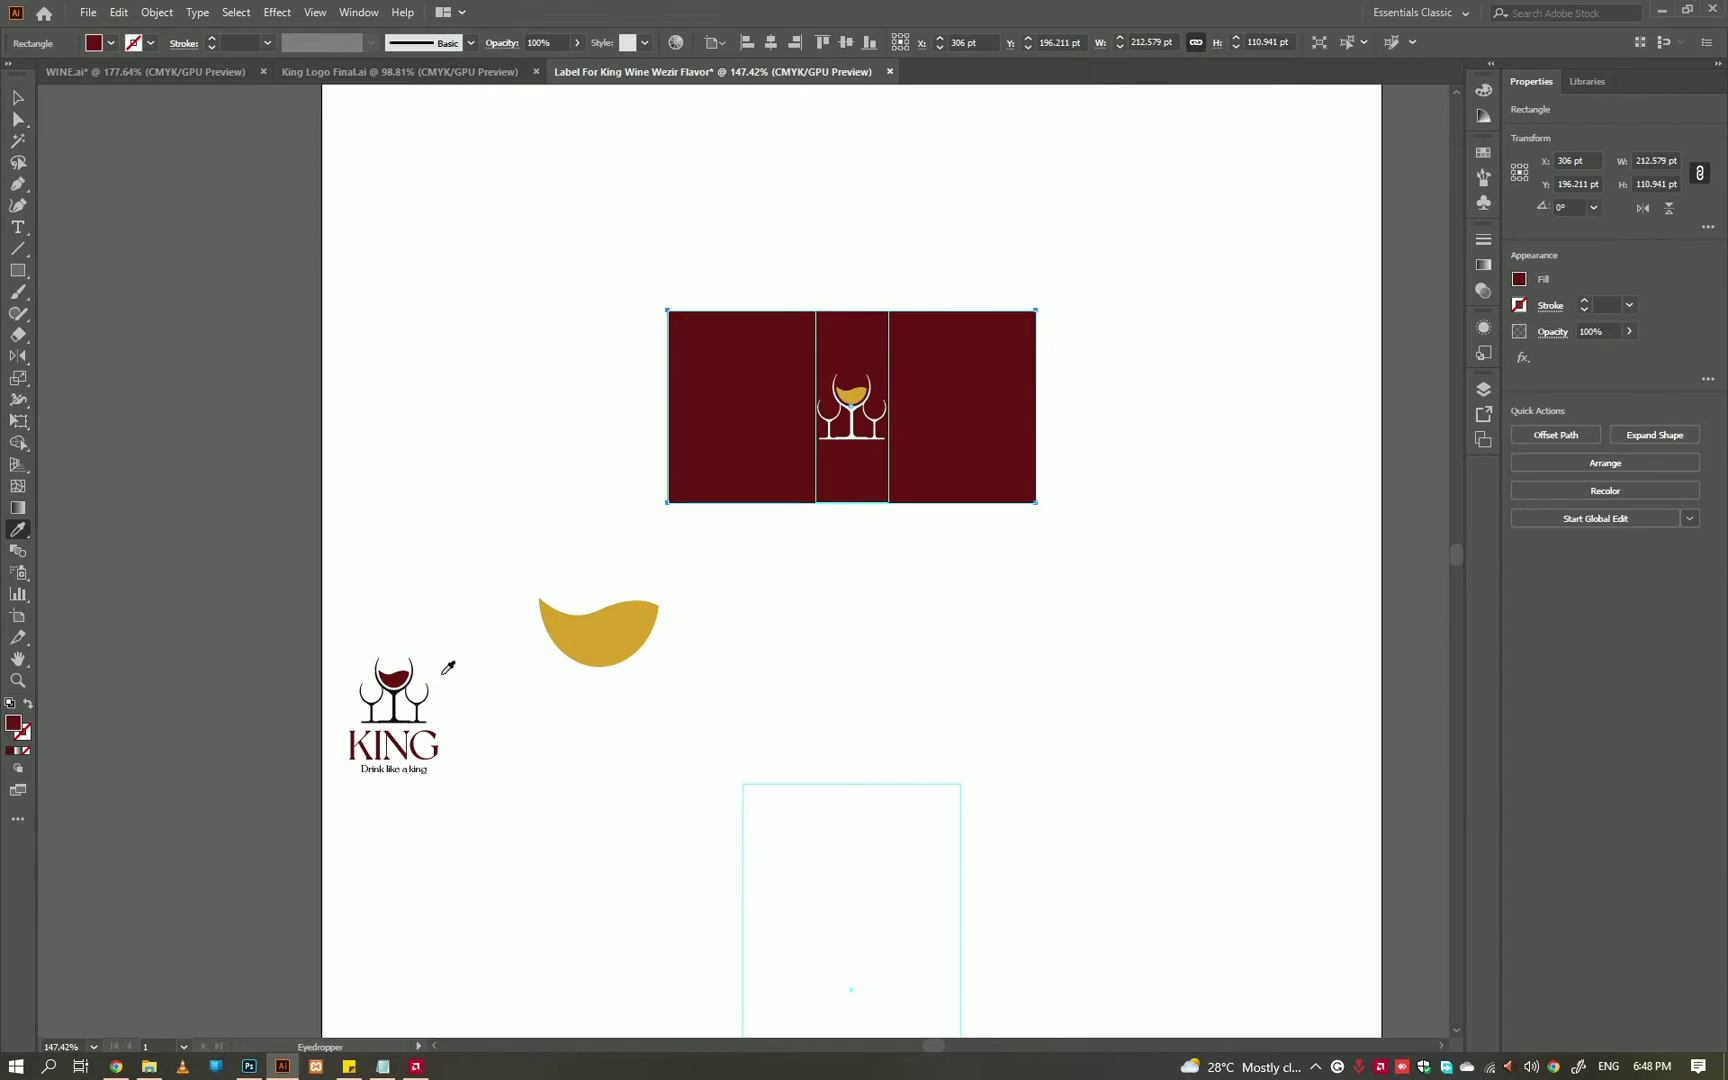
pyautogui.click(400, 703)
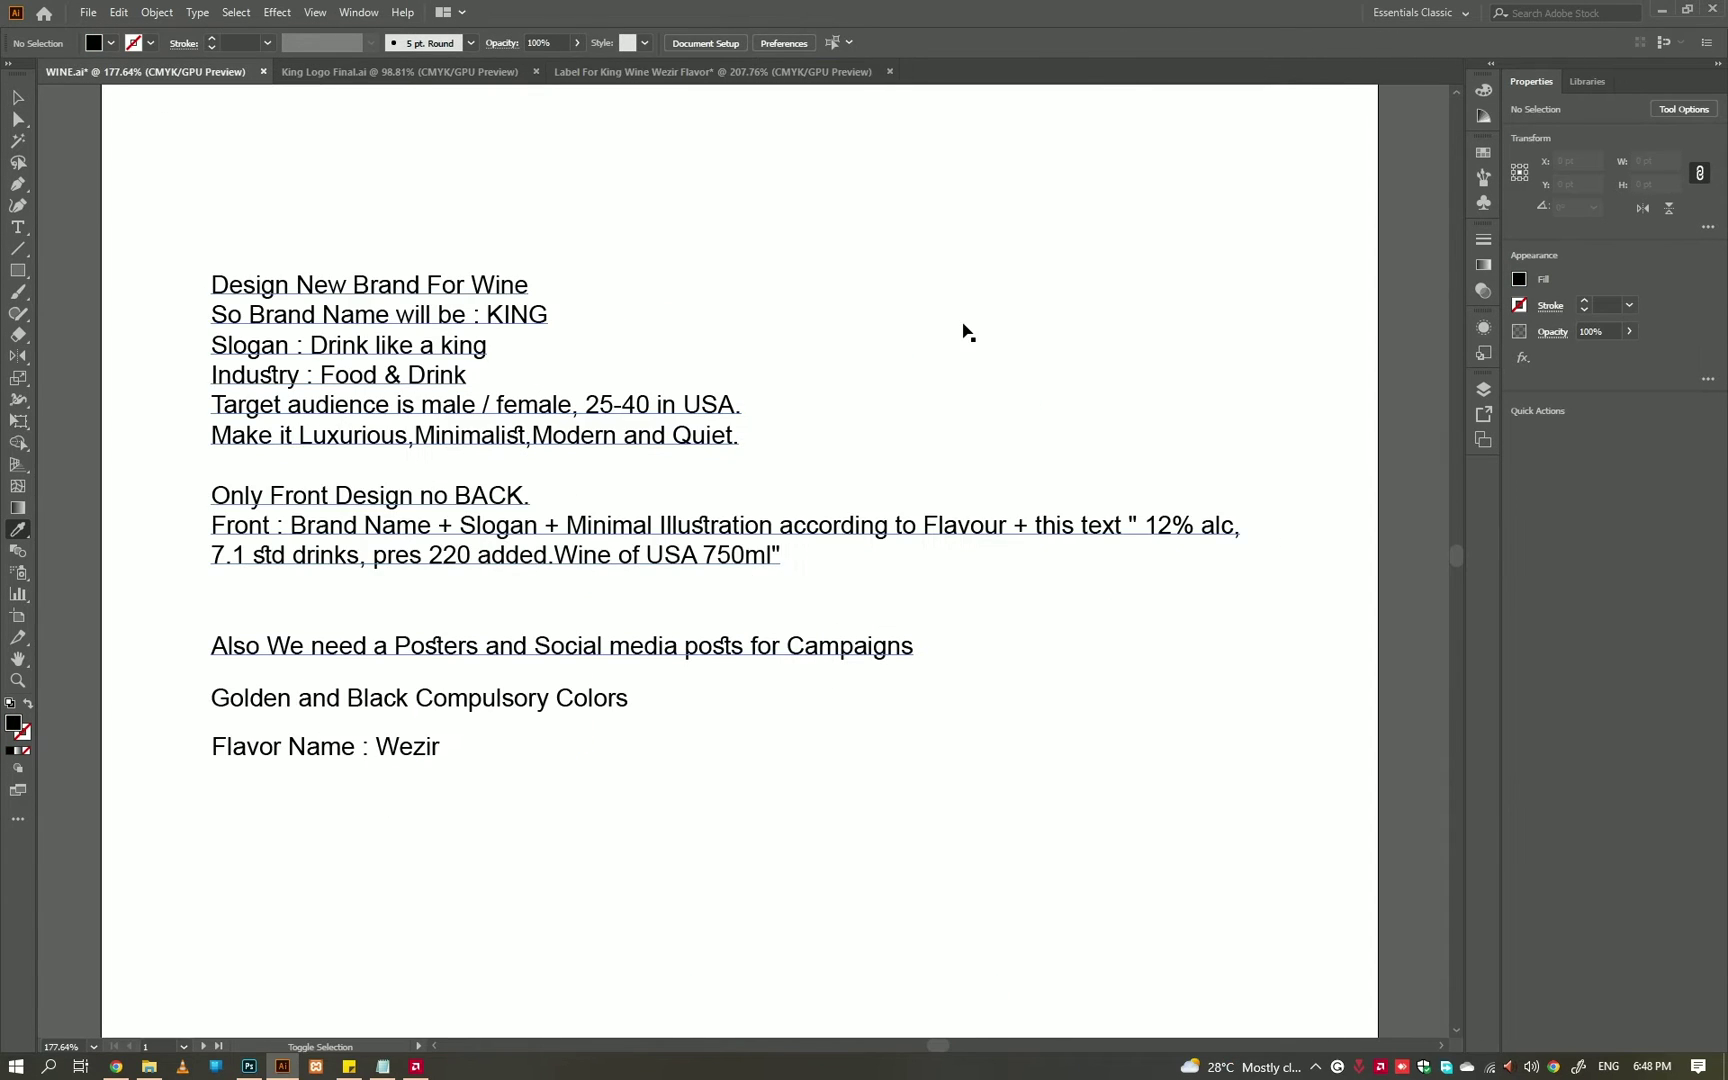
# - Recolour the label's gold wine red by sampling the wine colour from the KING logo
pyautogui.click(432, 72)
pyautogui.press('v')
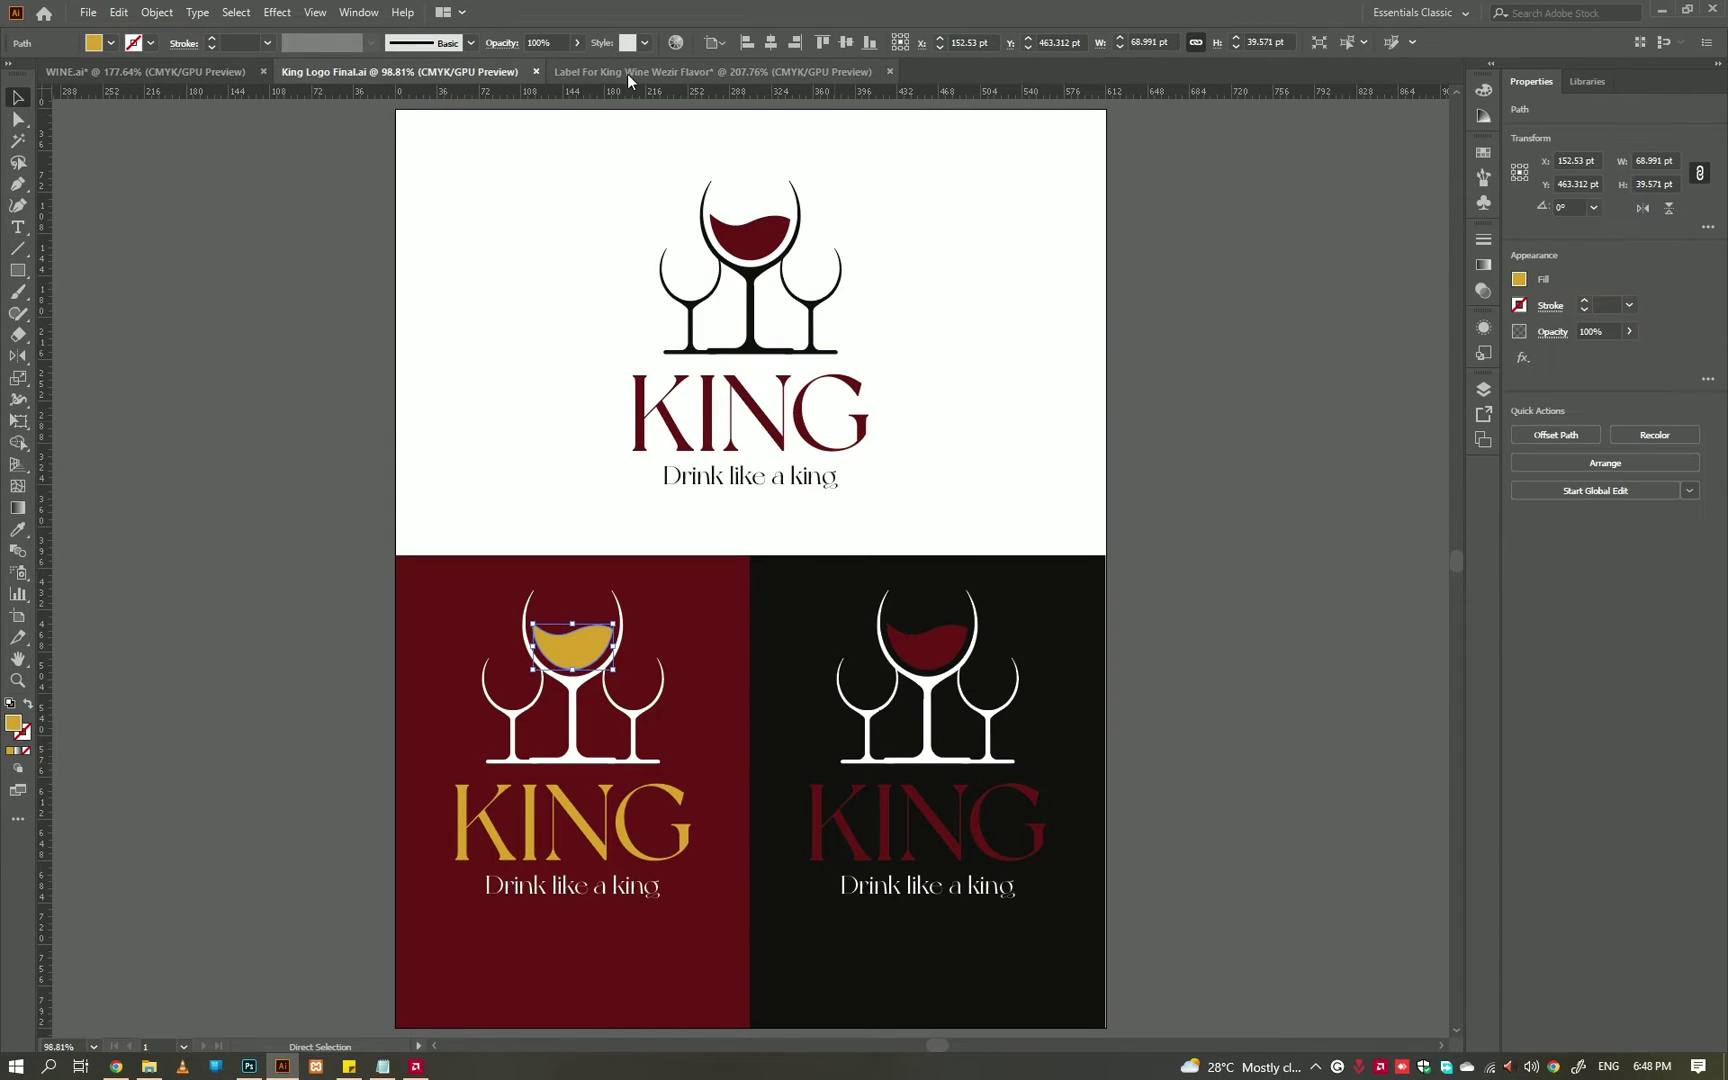
pyautogui.click(626, 72)
pyautogui.click(855, 432)
pyautogui.press('i')
pyautogui.click(205, 830)
pyautogui.press('v')
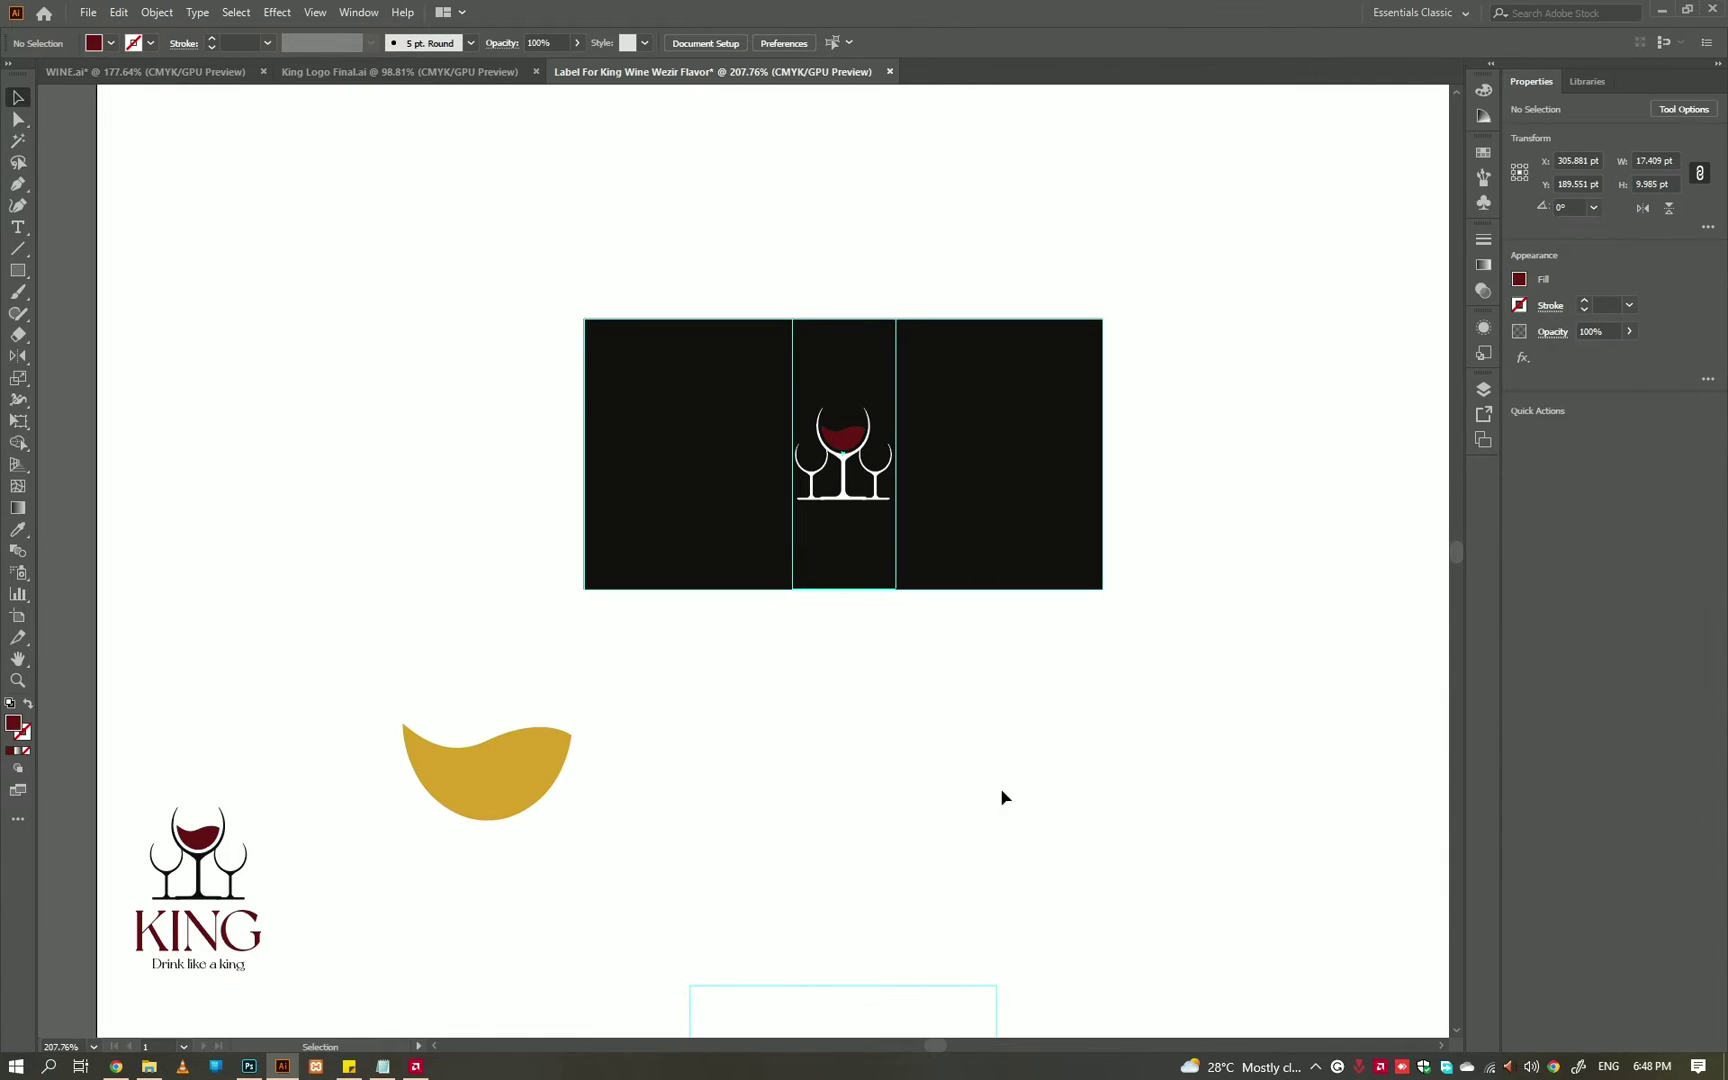
pyautogui.click(999, 795)
# - Tilt the 'Drink like a king' slogan about 14.5° and repeat copies along the label top
pyautogui.moveTo(1017, 761); pyautogui.dragTo(1004, 630)
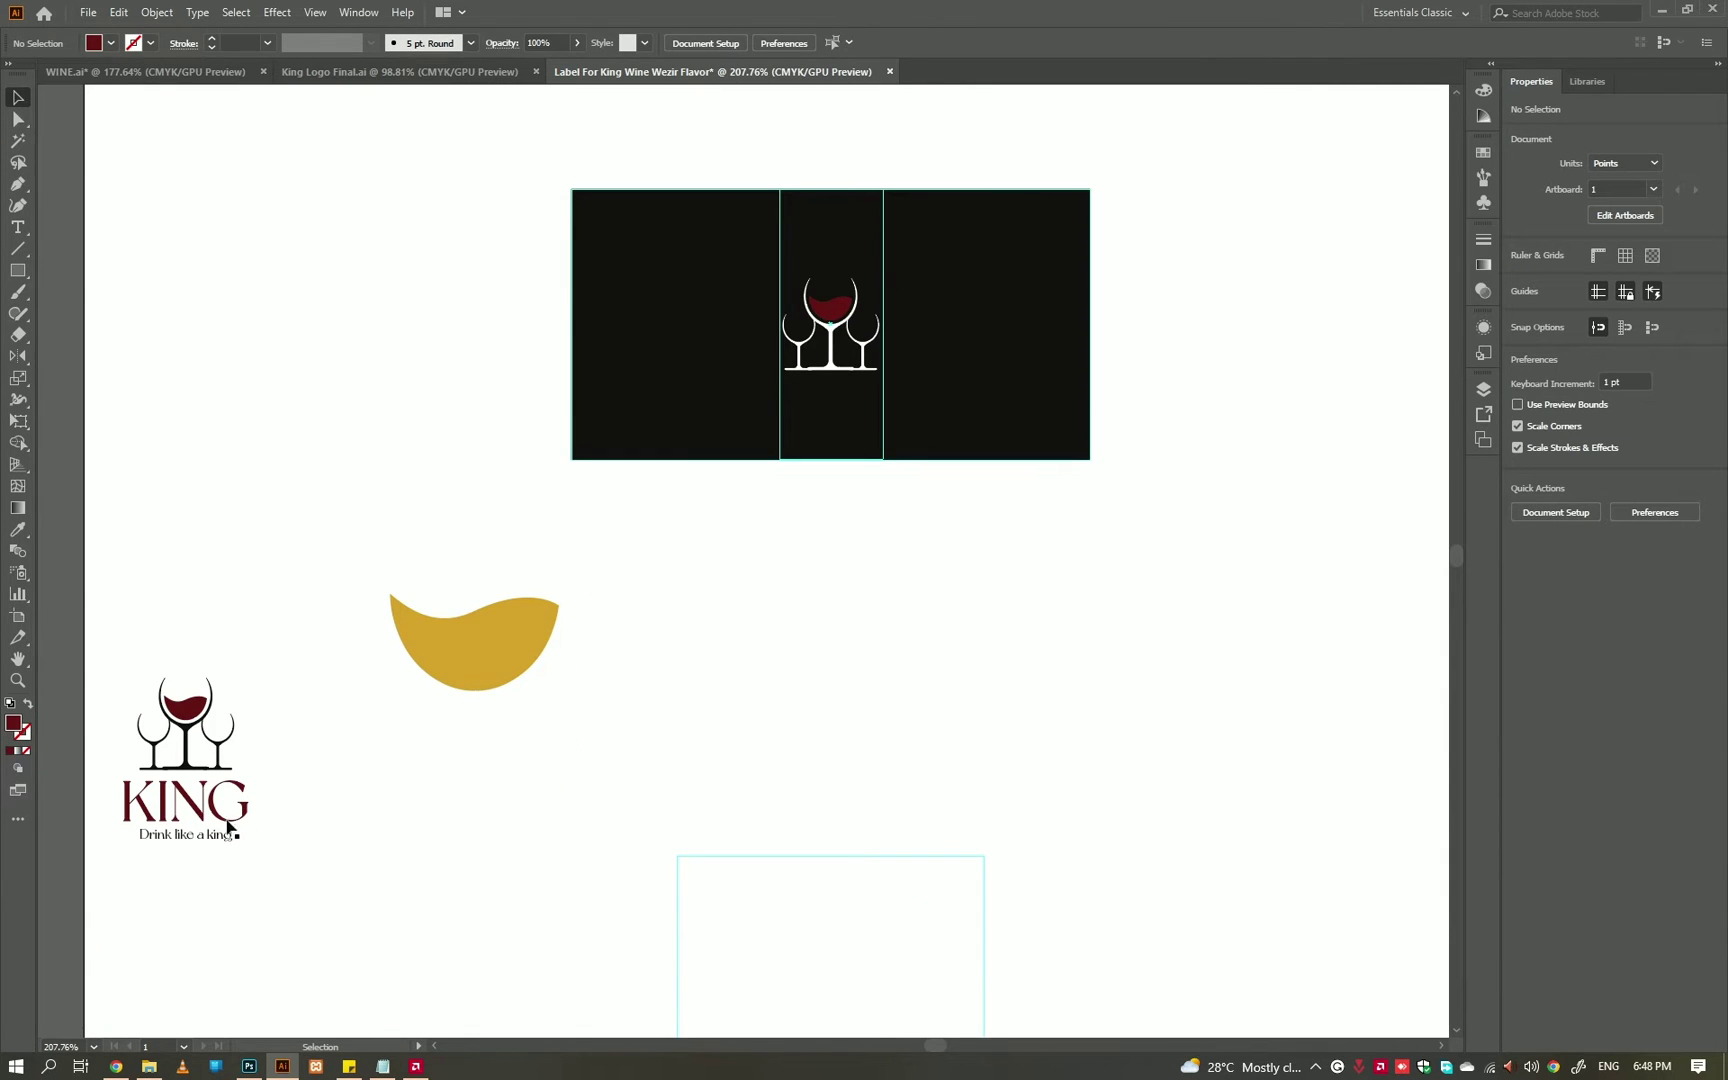
pyautogui.scroll(2, 802, 216)
pyautogui.scroll(1, 802, 216)
pyautogui.moveTo(776, 550)
pyautogui.mouseDown()
pyautogui.moveTo(776, 462)
pyautogui.moveTo(462, 430)
pyautogui.moveTo(790, 455)
pyautogui.mouseUp()
pyautogui.scroll(2, 829, 444)
pyautogui.scroll(1, 798, 455)
pyautogui.press('v')
pyautogui.moveTo(667, 450); pyautogui.dragTo(667, 450)
pyautogui.moveTo(754, 423); pyautogui.dragTo(802, 416)
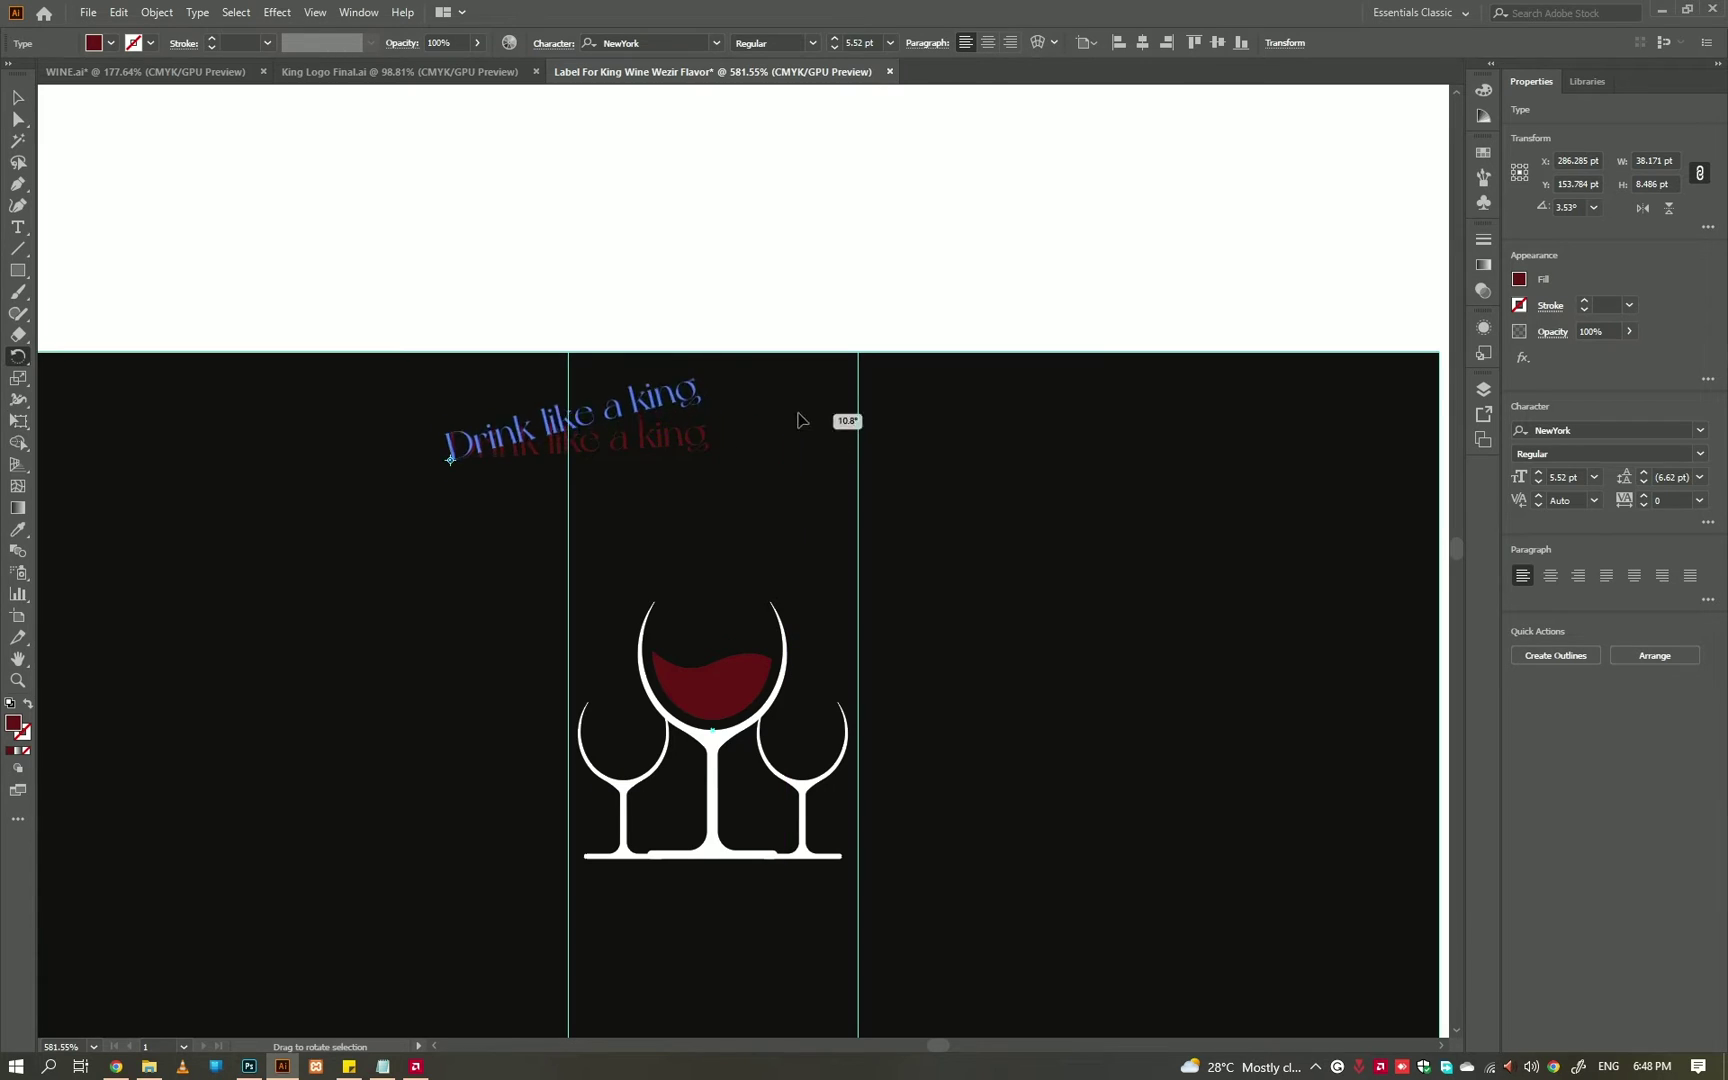
pyautogui.moveTo(680, 400)
pyautogui.mouseDown()
pyautogui.moveTo(670, 375)
pyautogui.moveTo(222, 337)
pyautogui.moveTo(485, 358)
pyautogui.mouseUp()
pyautogui.scroll(-2, 485, 358)
pyautogui.hotkey('ctrl', 'd')
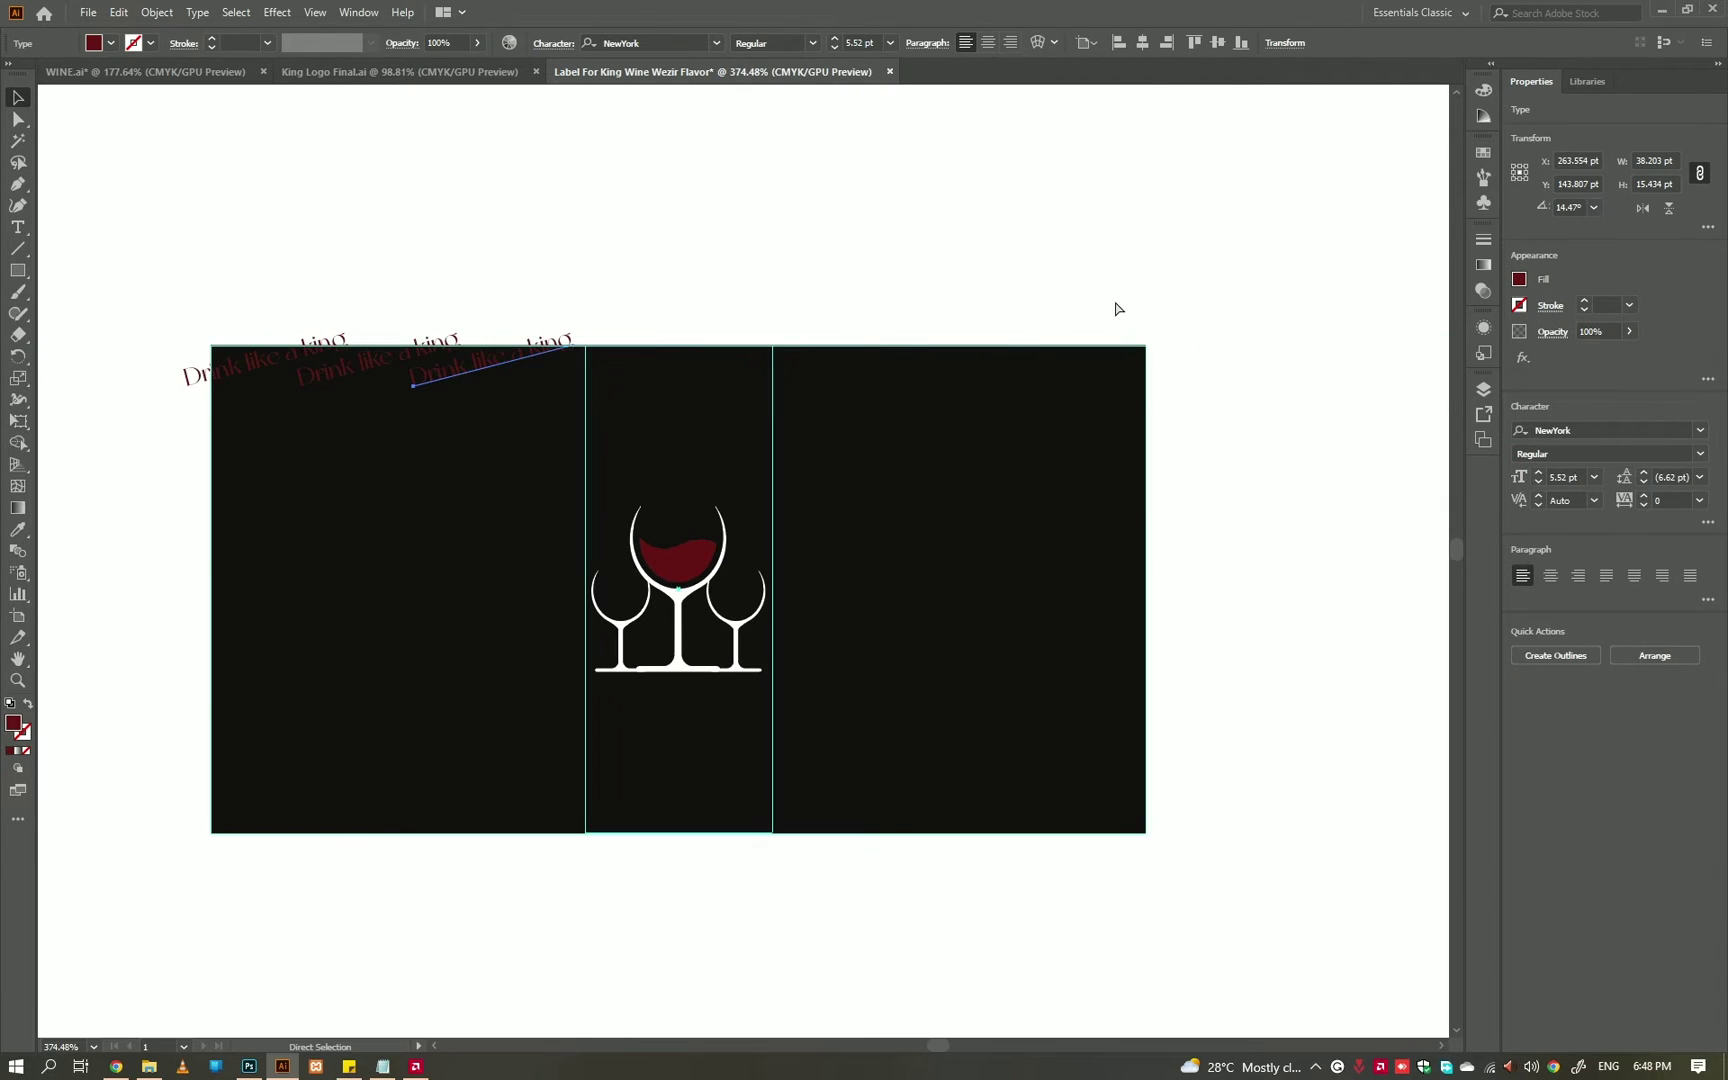
pyautogui.click(1311, 275)
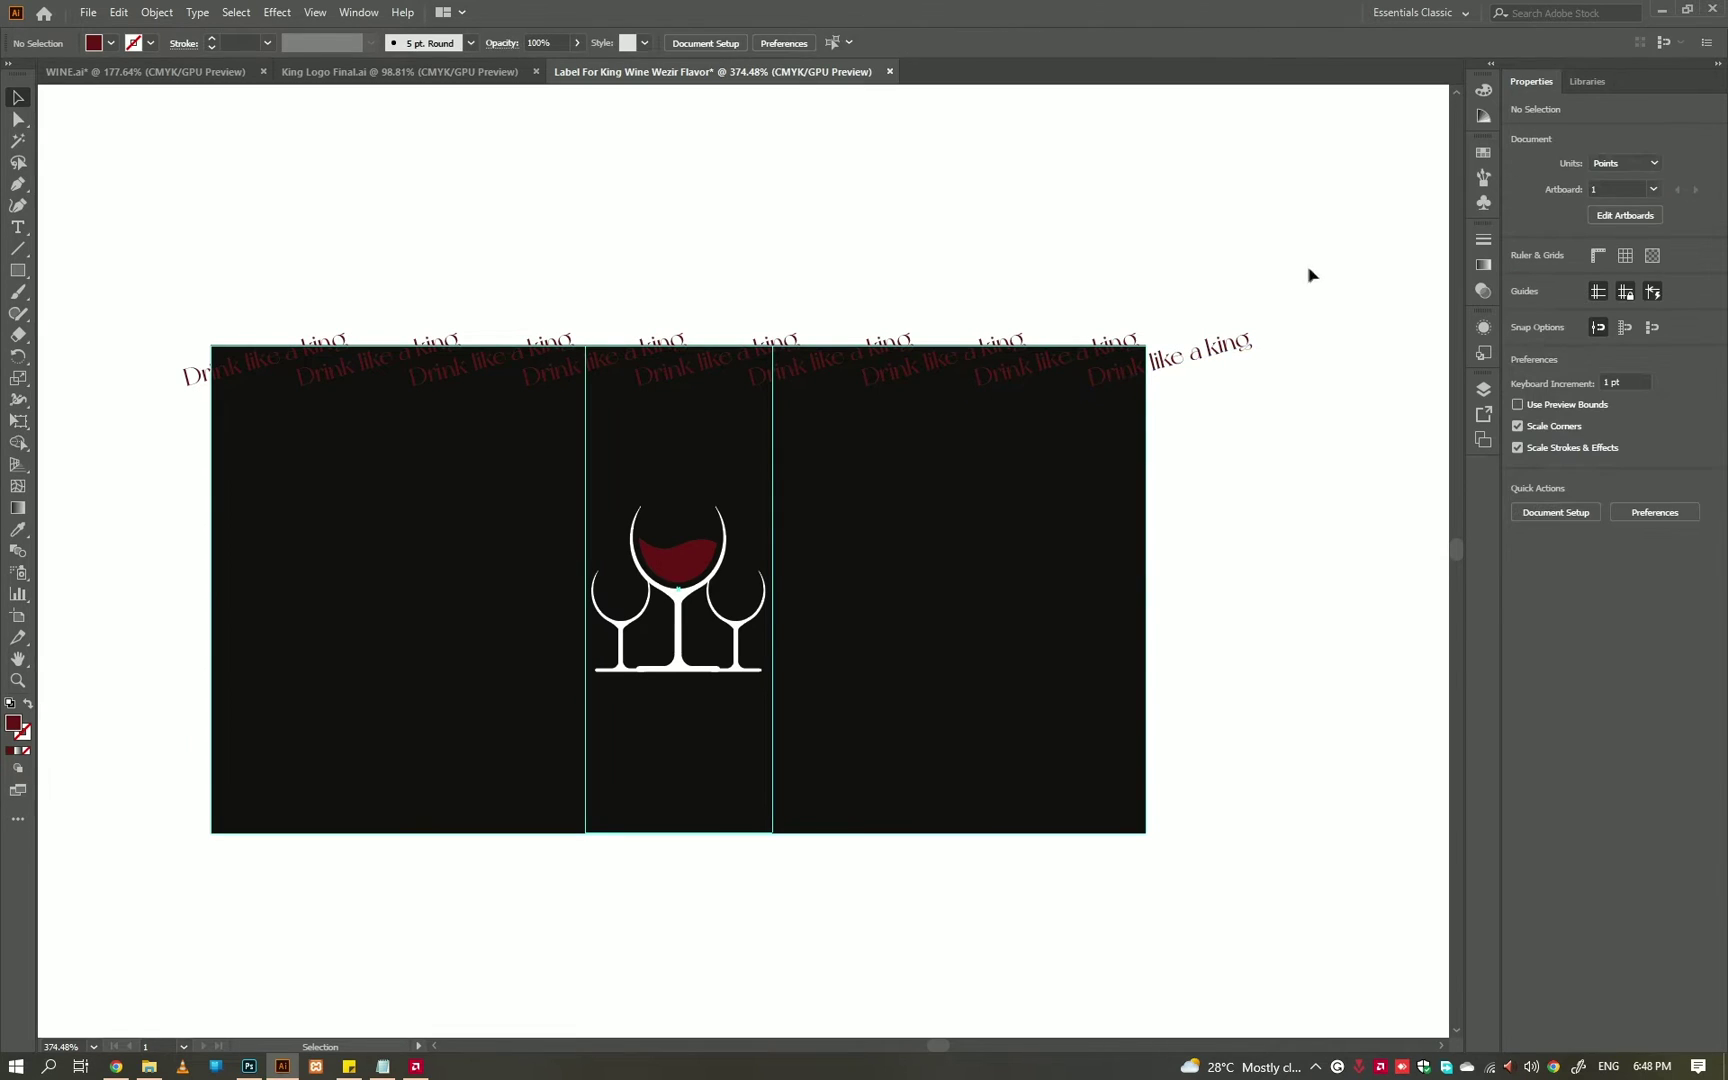
# - Clip the slogan copies to a pasted-in-front copy of the black rectangle
pyautogui.click(1035, 480)
pyautogui.click(118, 12)
pyautogui.click(190, 97)
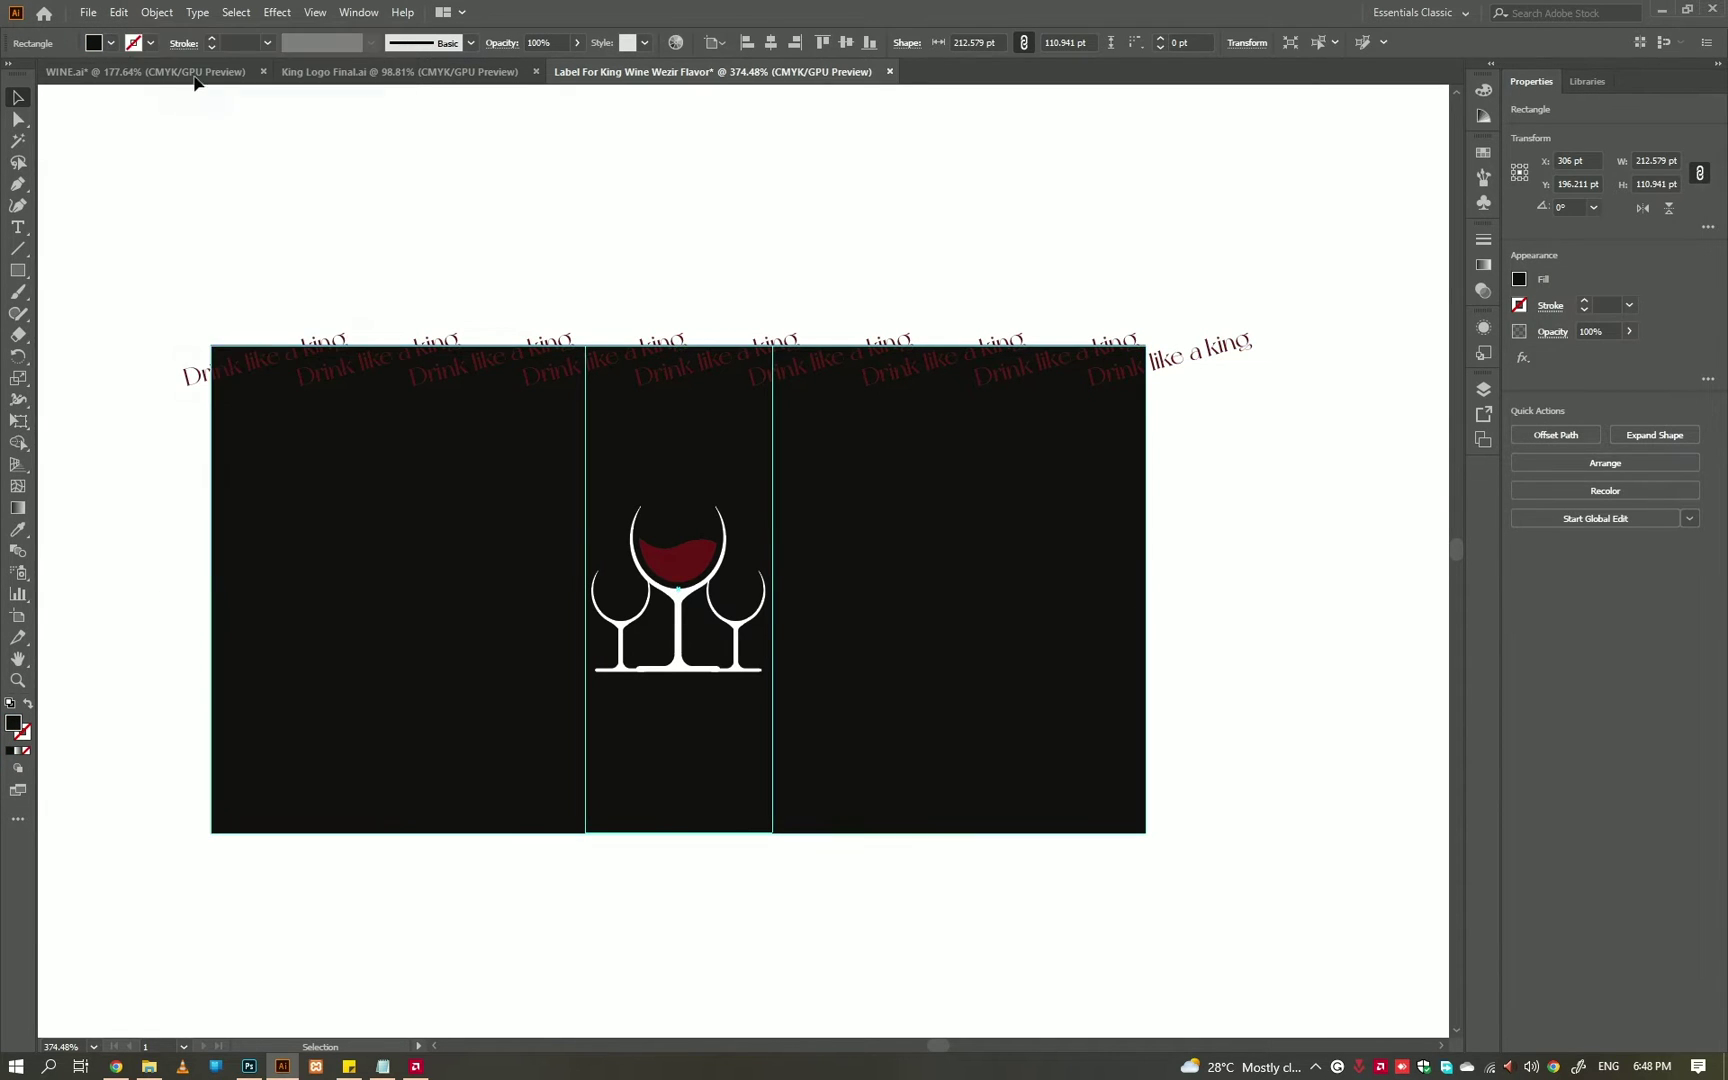
pyautogui.click(118, 12)
pyautogui.click(217, 139)
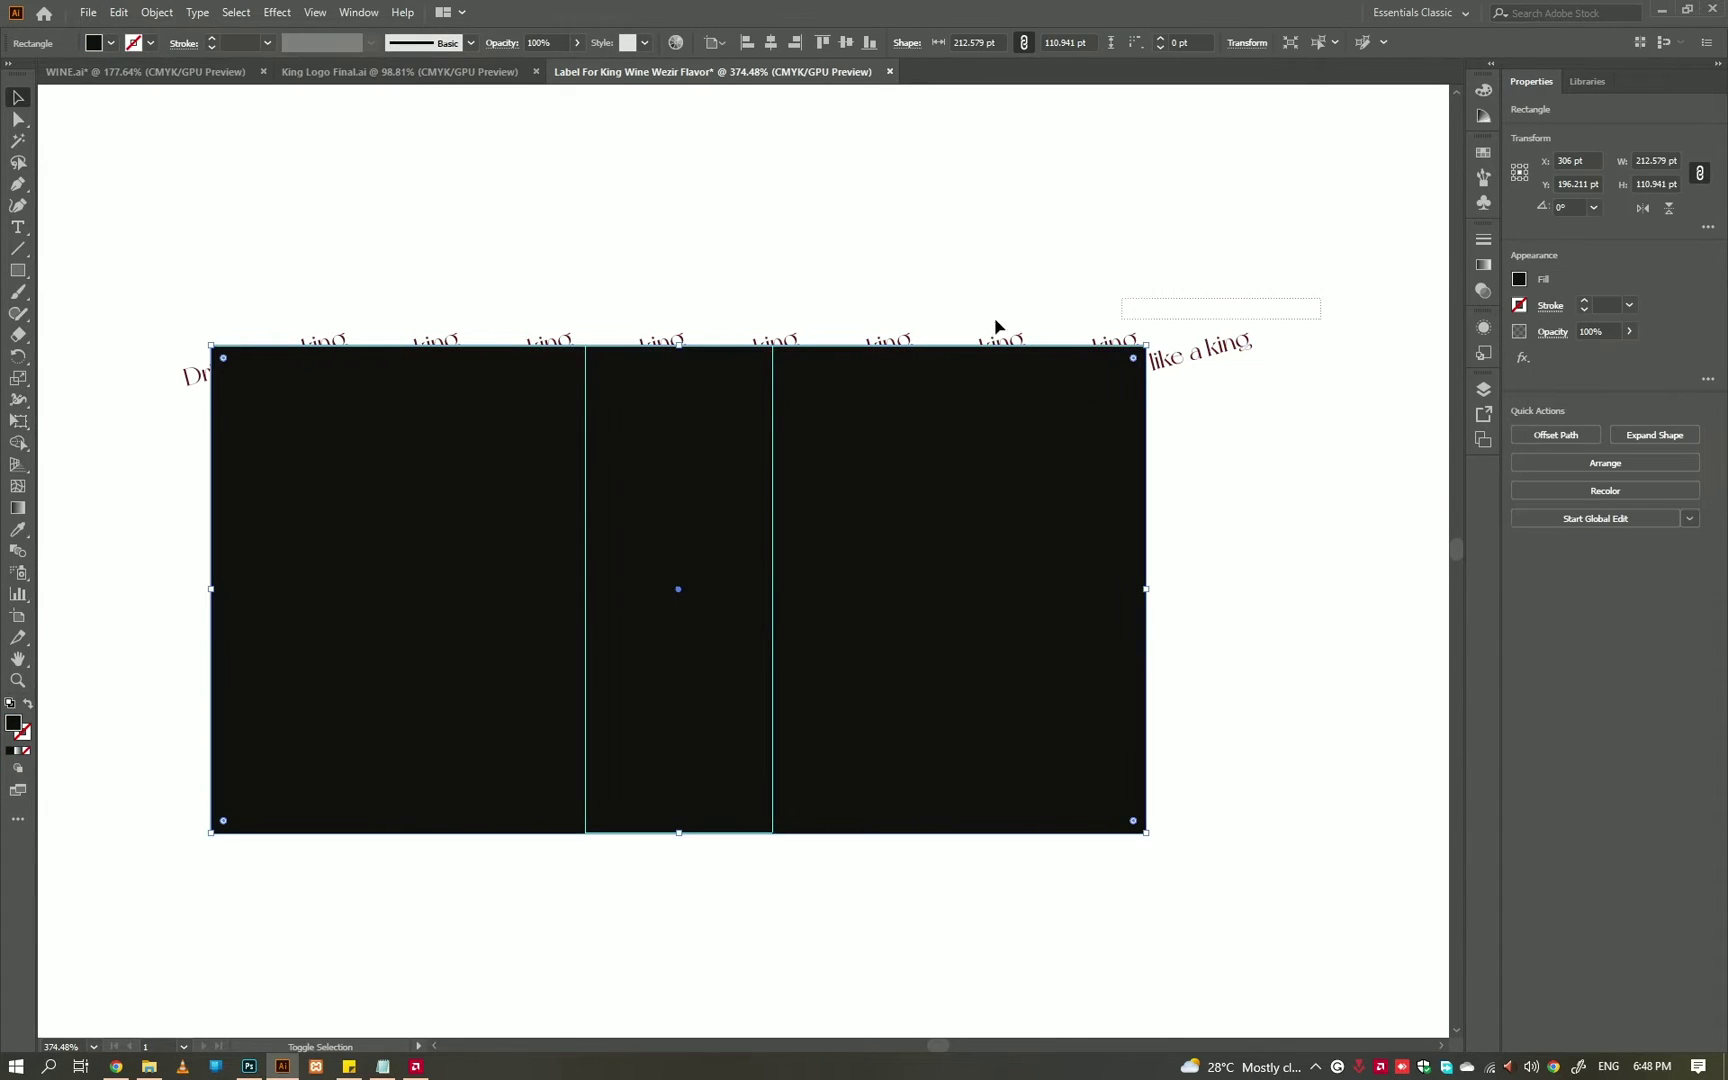
pyautogui.keyDown('shift'); pyautogui.click(170, 342); pyautogui.keyUp('shift')
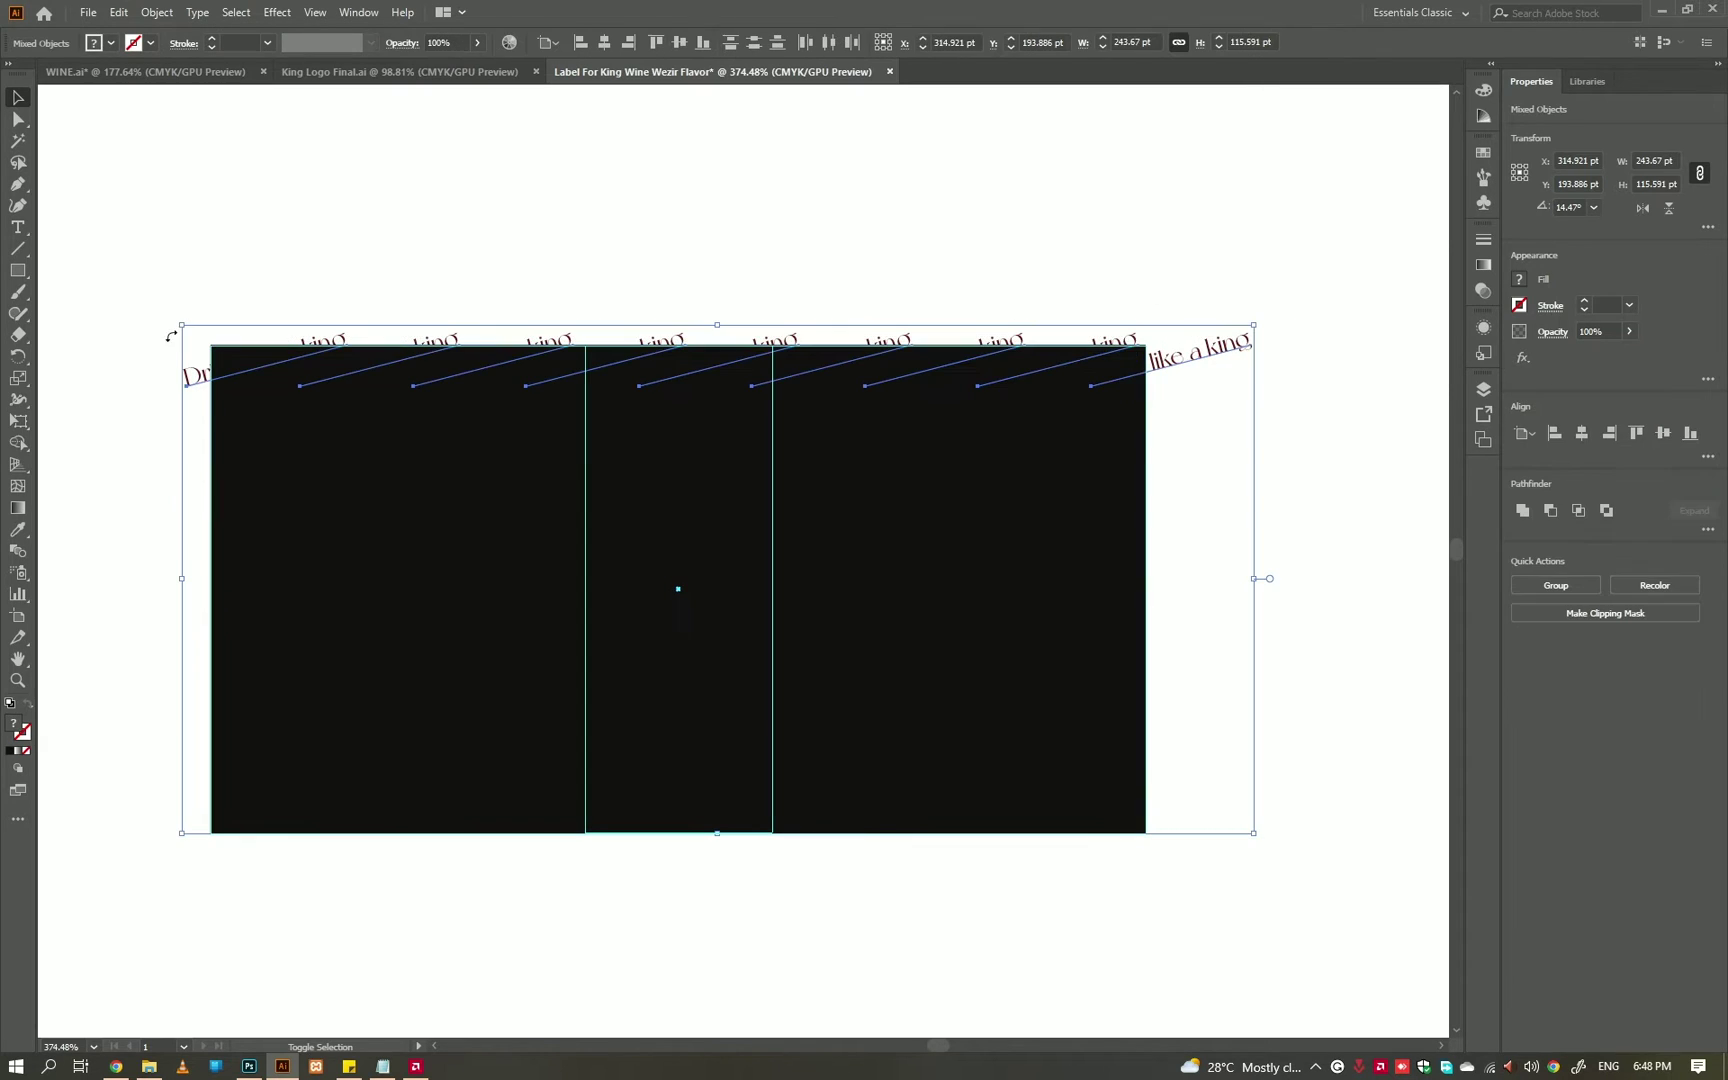
pyautogui.click(152, 12)
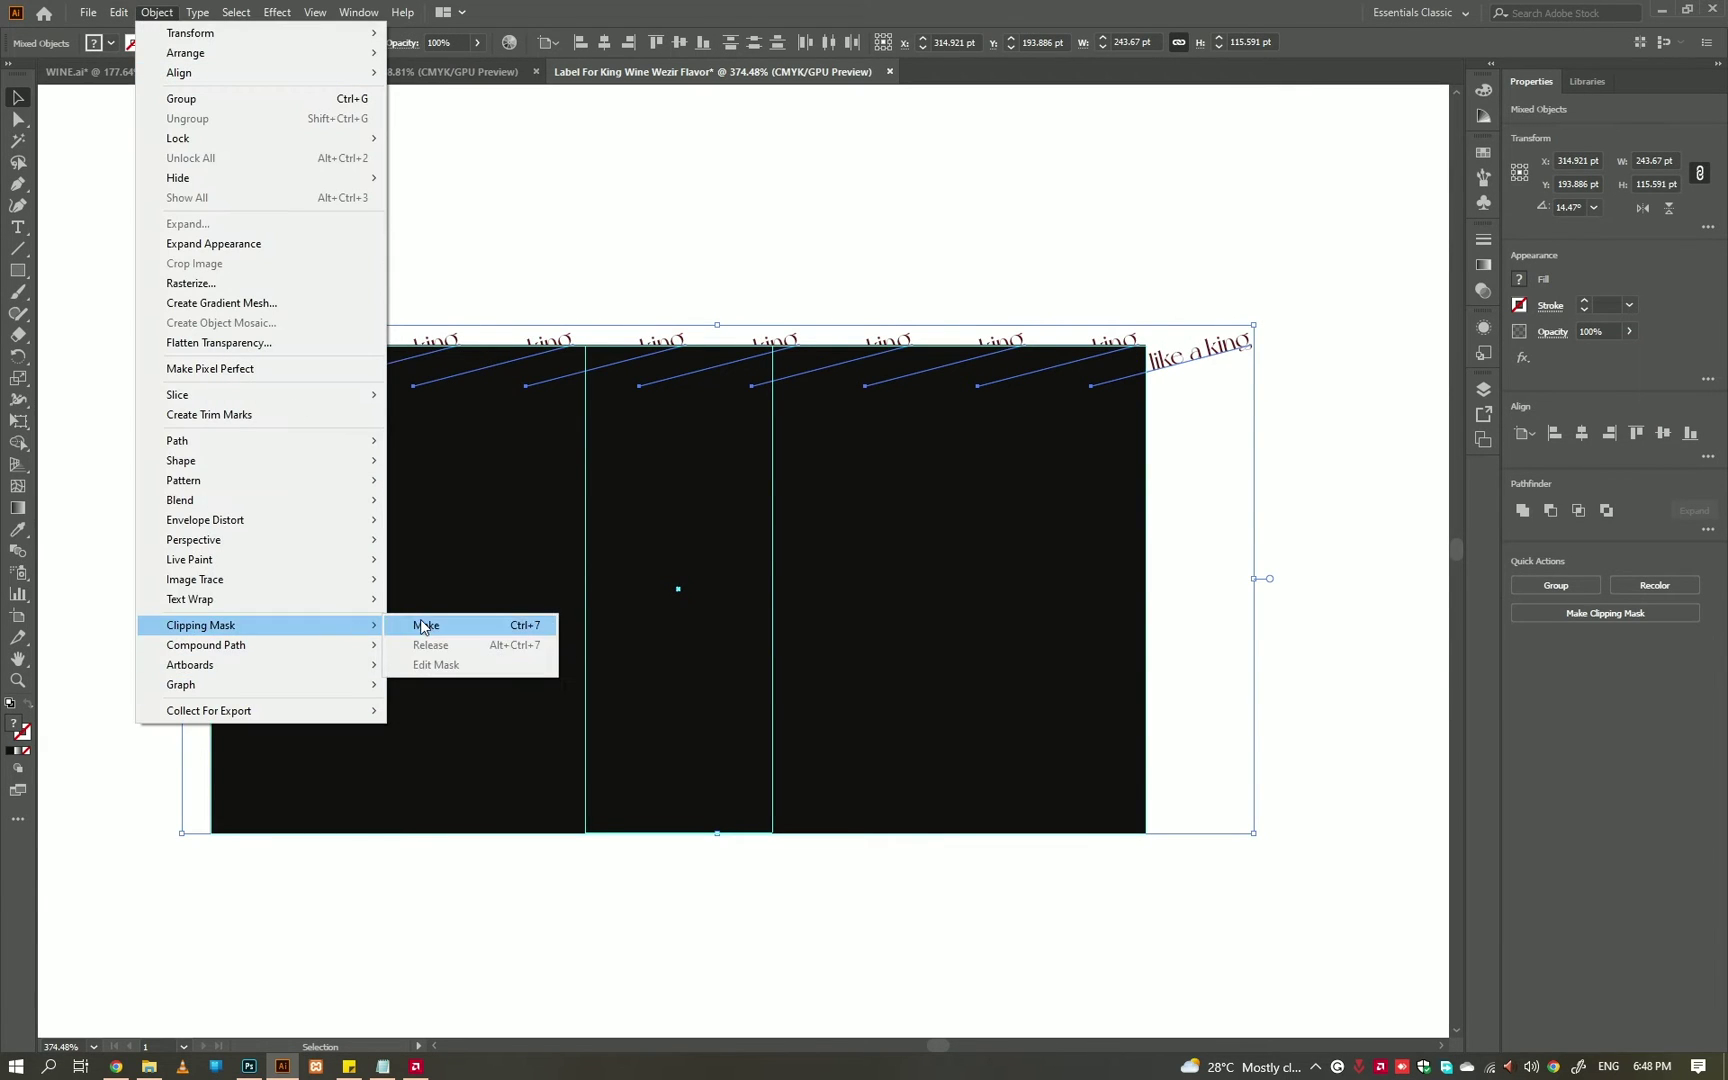
pyautogui.click(422, 625)
pyautogui.click(713, 291)
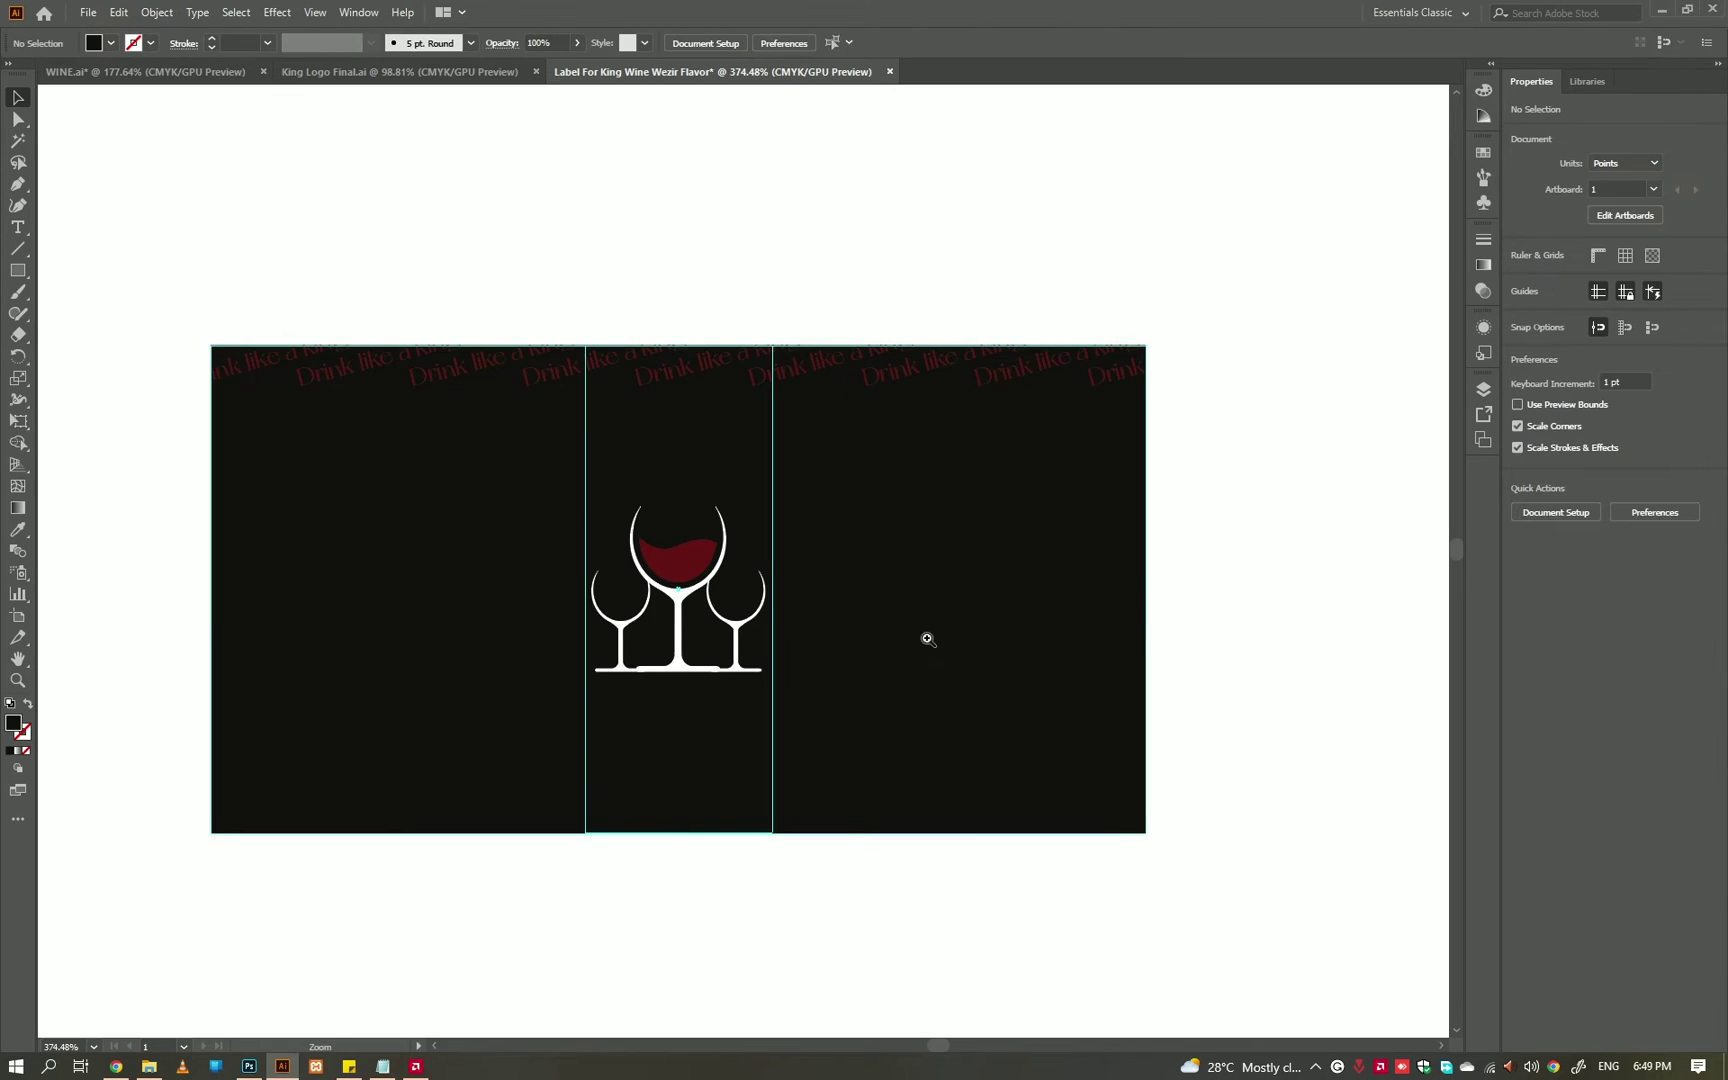
# - Draw a maroon band along the label's bottom edge, fitted to the label width
pyautogui.scroll(-1, 926, 636)
pyautogui.moveTo(358, 820); pyautogui.dragTo(1112, 745)
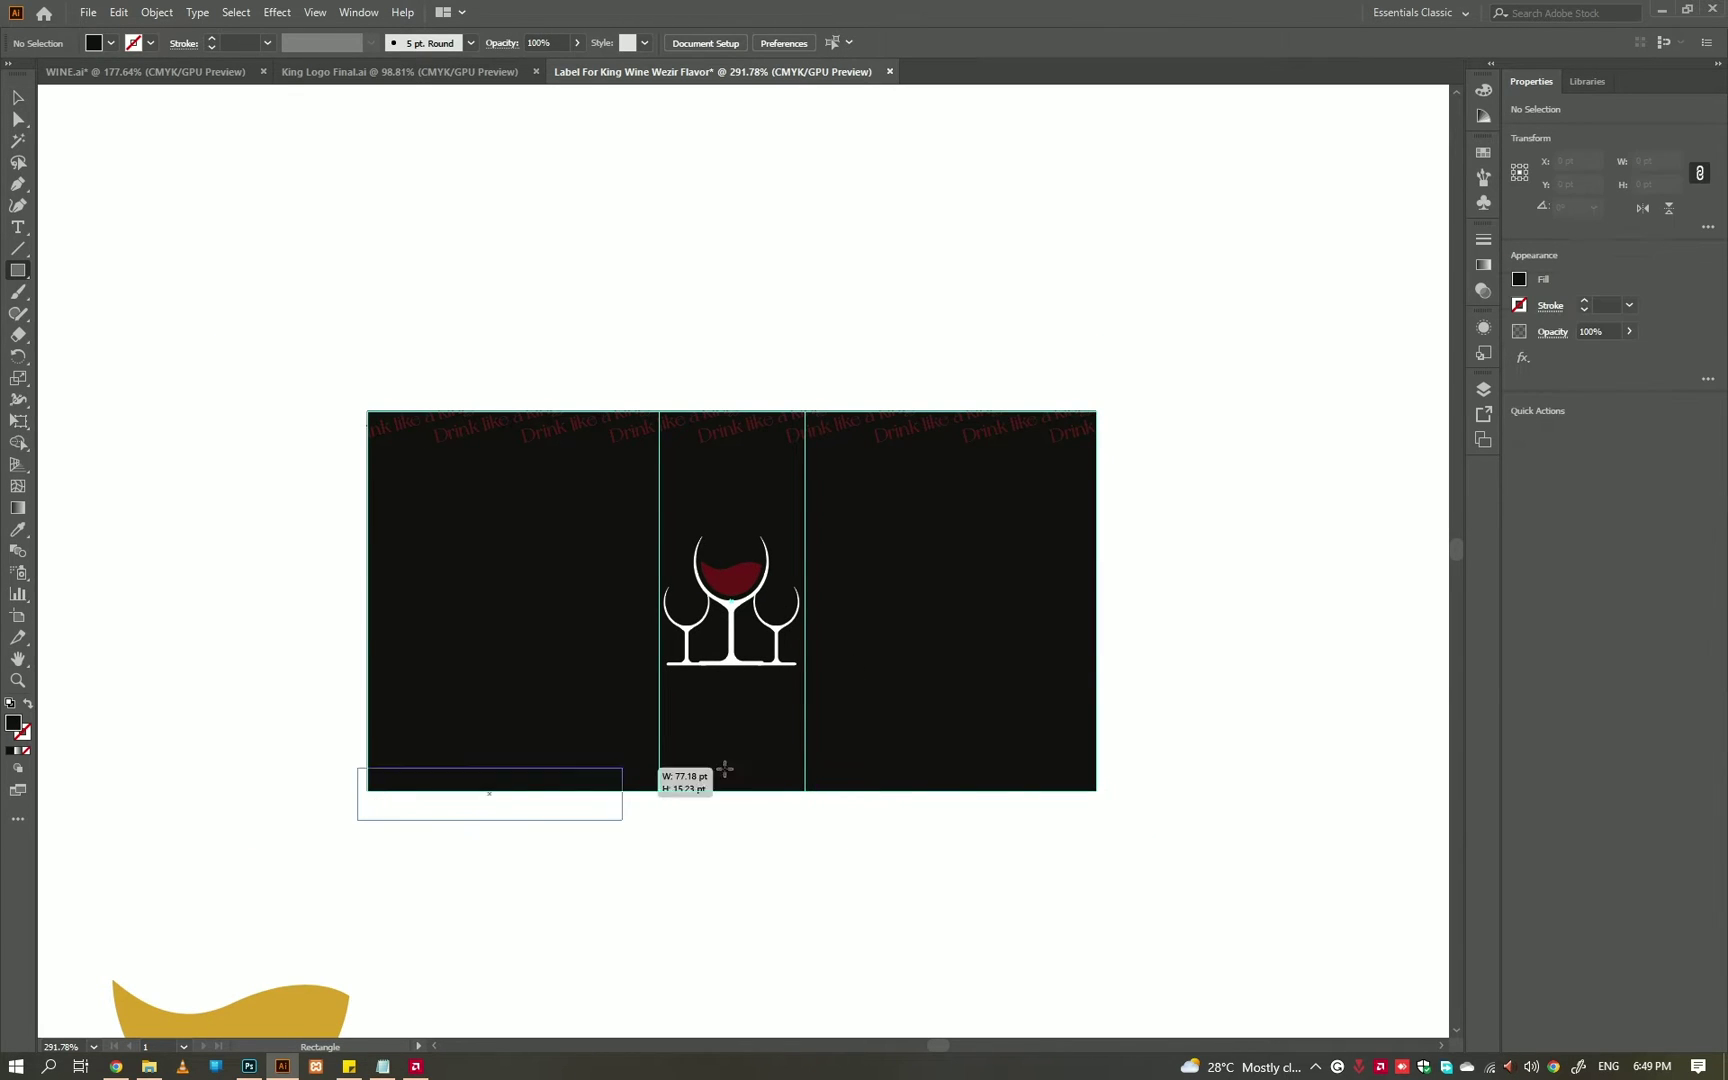
pyautogui.click(710, 585)
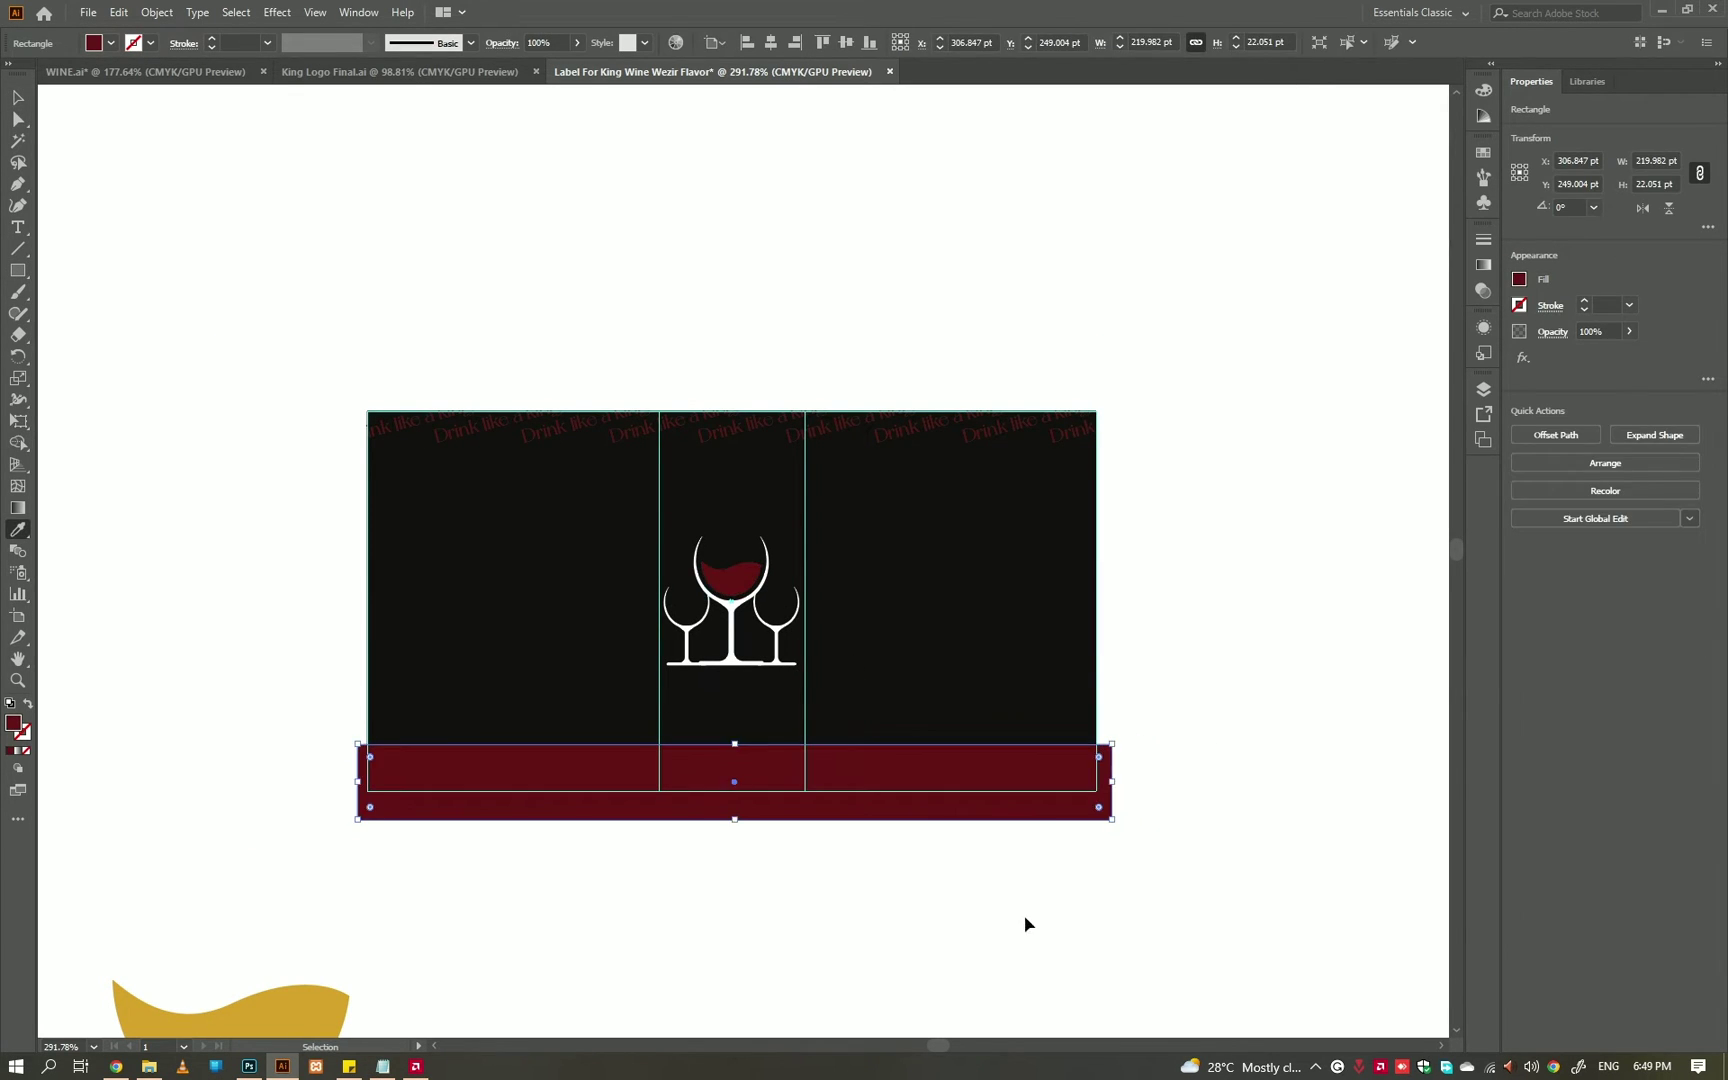
pyautogui.press('v')
pyautogui.click(1110, 832)
pyautogui.moveTo(1112, 820); pyautogui.dragTo(1097, 790)
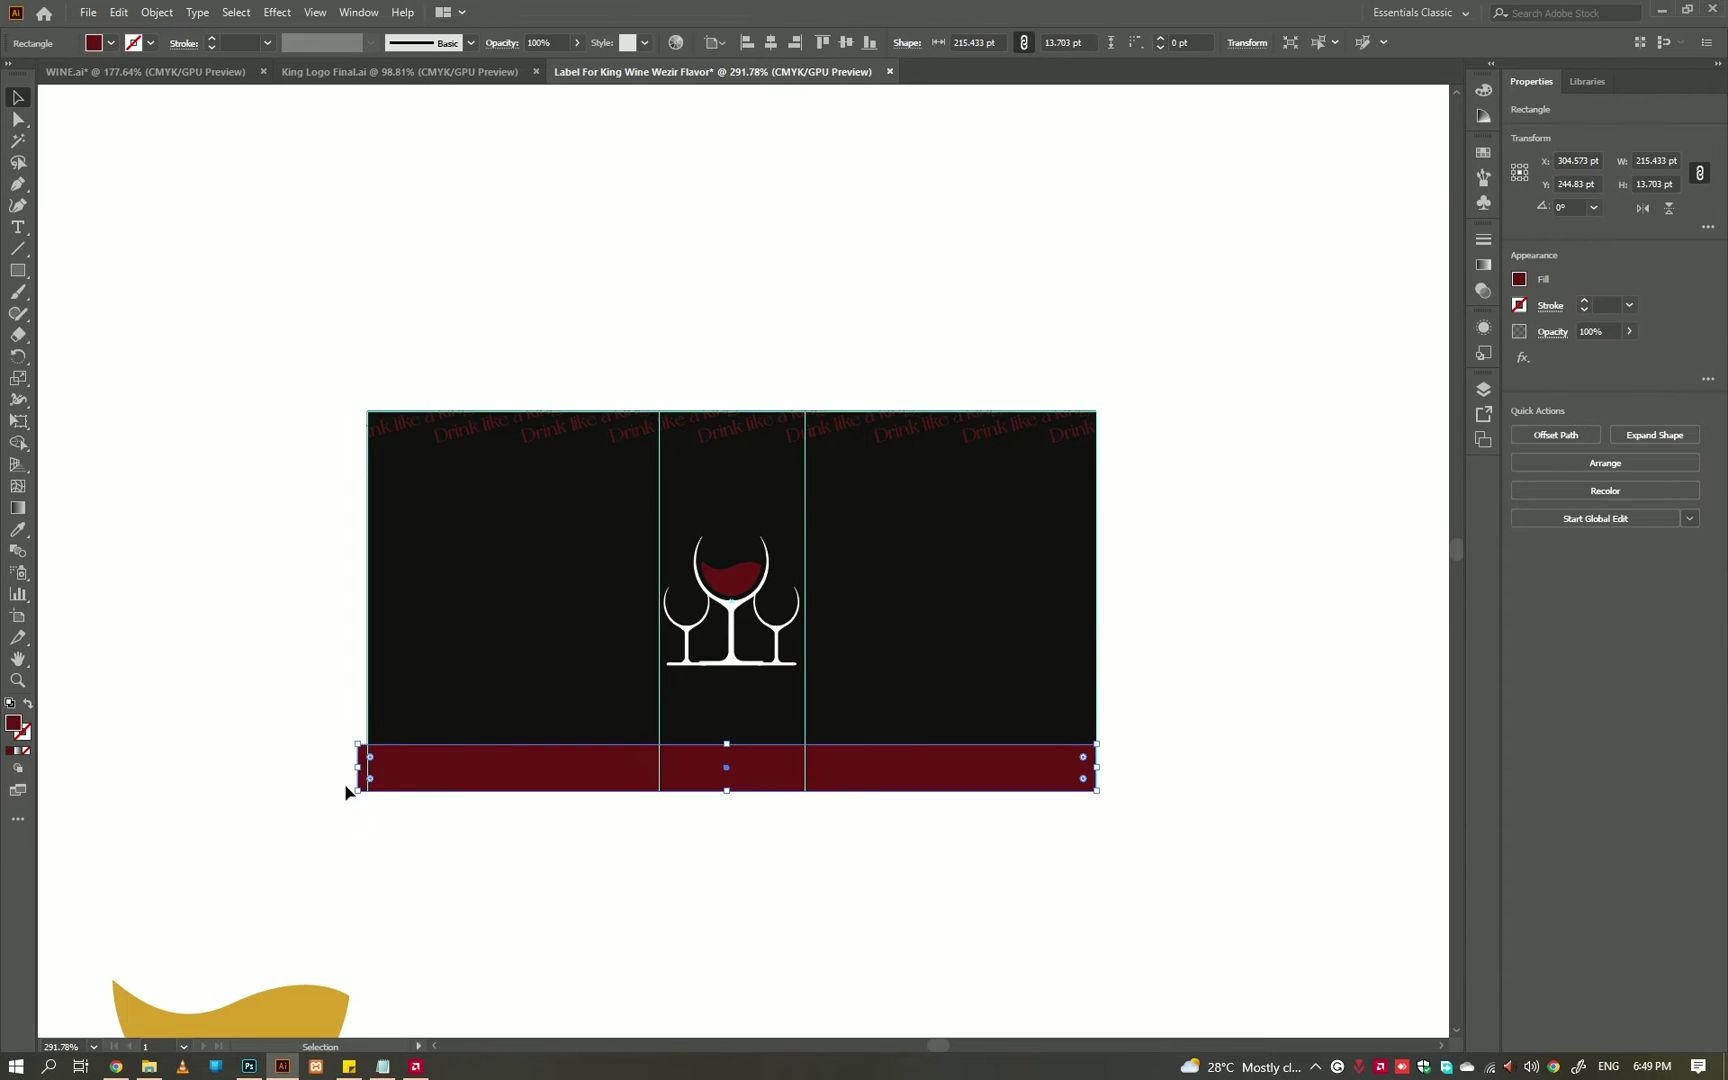
pyautogui.moveTo(361, 791); pyautogui.dragTo(368, 791)
pyautogui.click(887, 841)
pyautogui.hotkey('ctrl', '0')
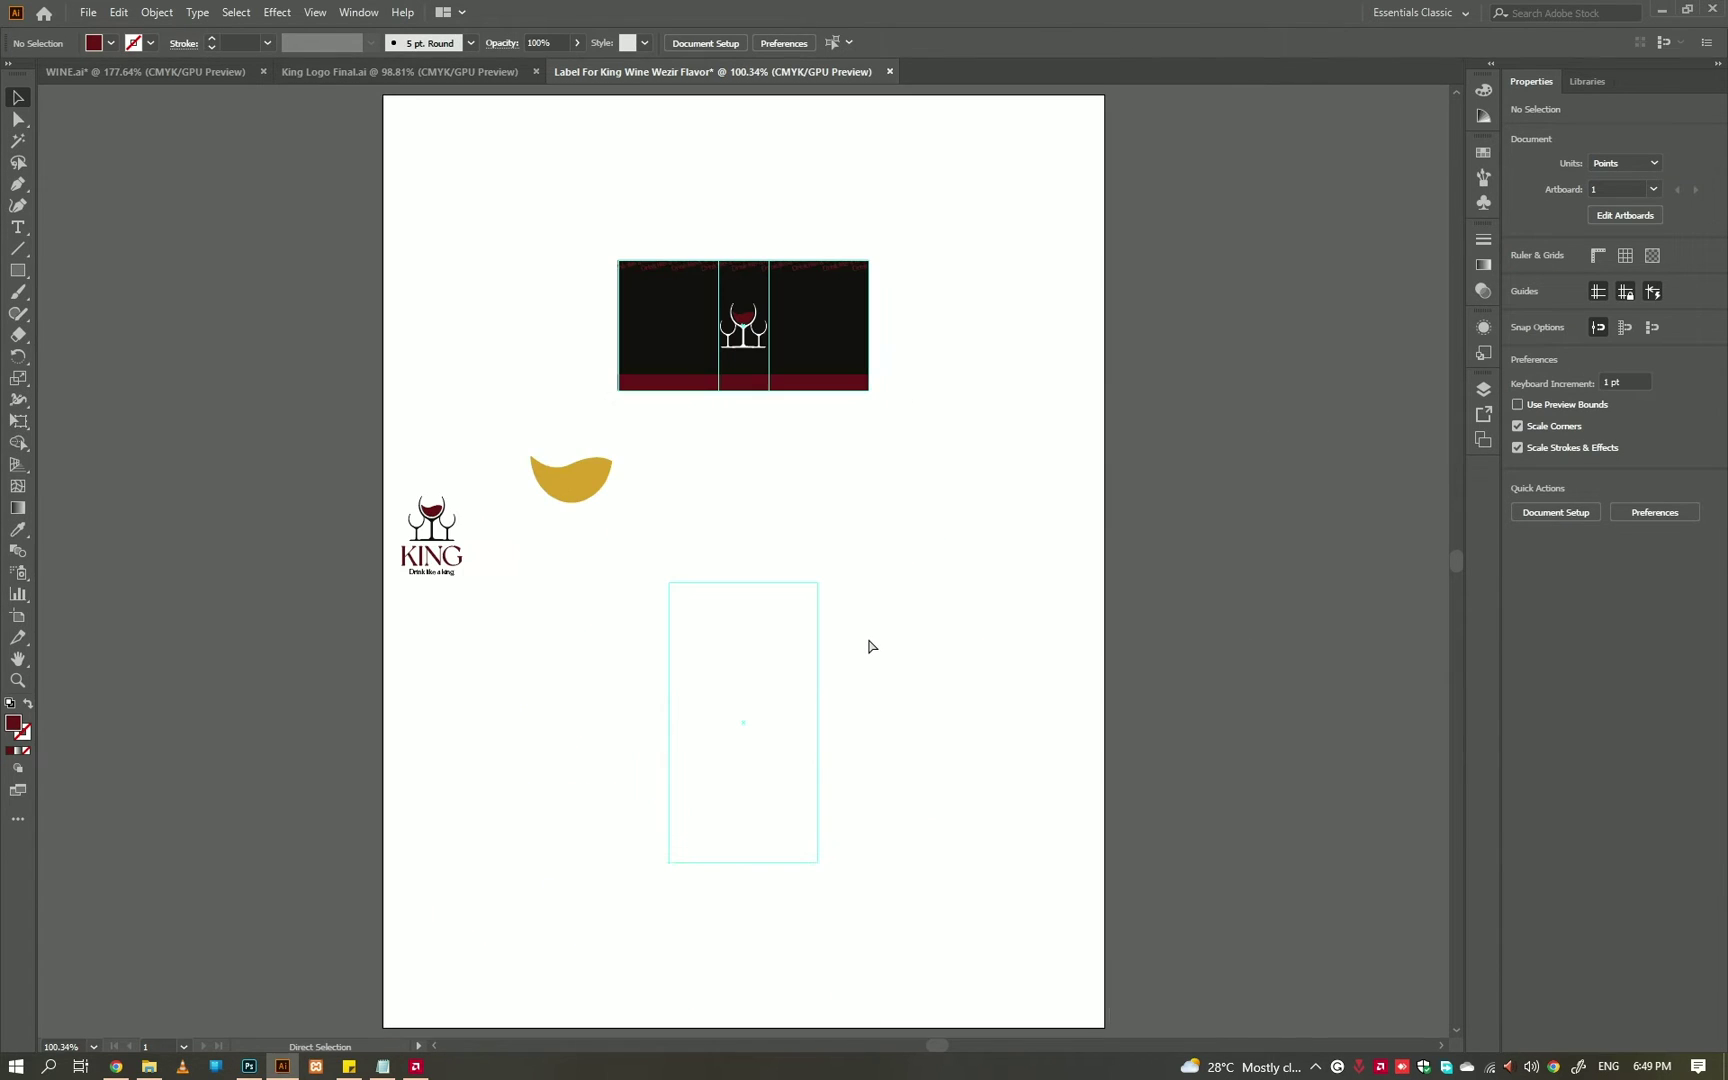
# - Move the KING logo into the lower label rectangle
pyautogui.moveTo(147, 401); pyautogui.dragTo(147, 401)
pyautogui.click(455, 530)
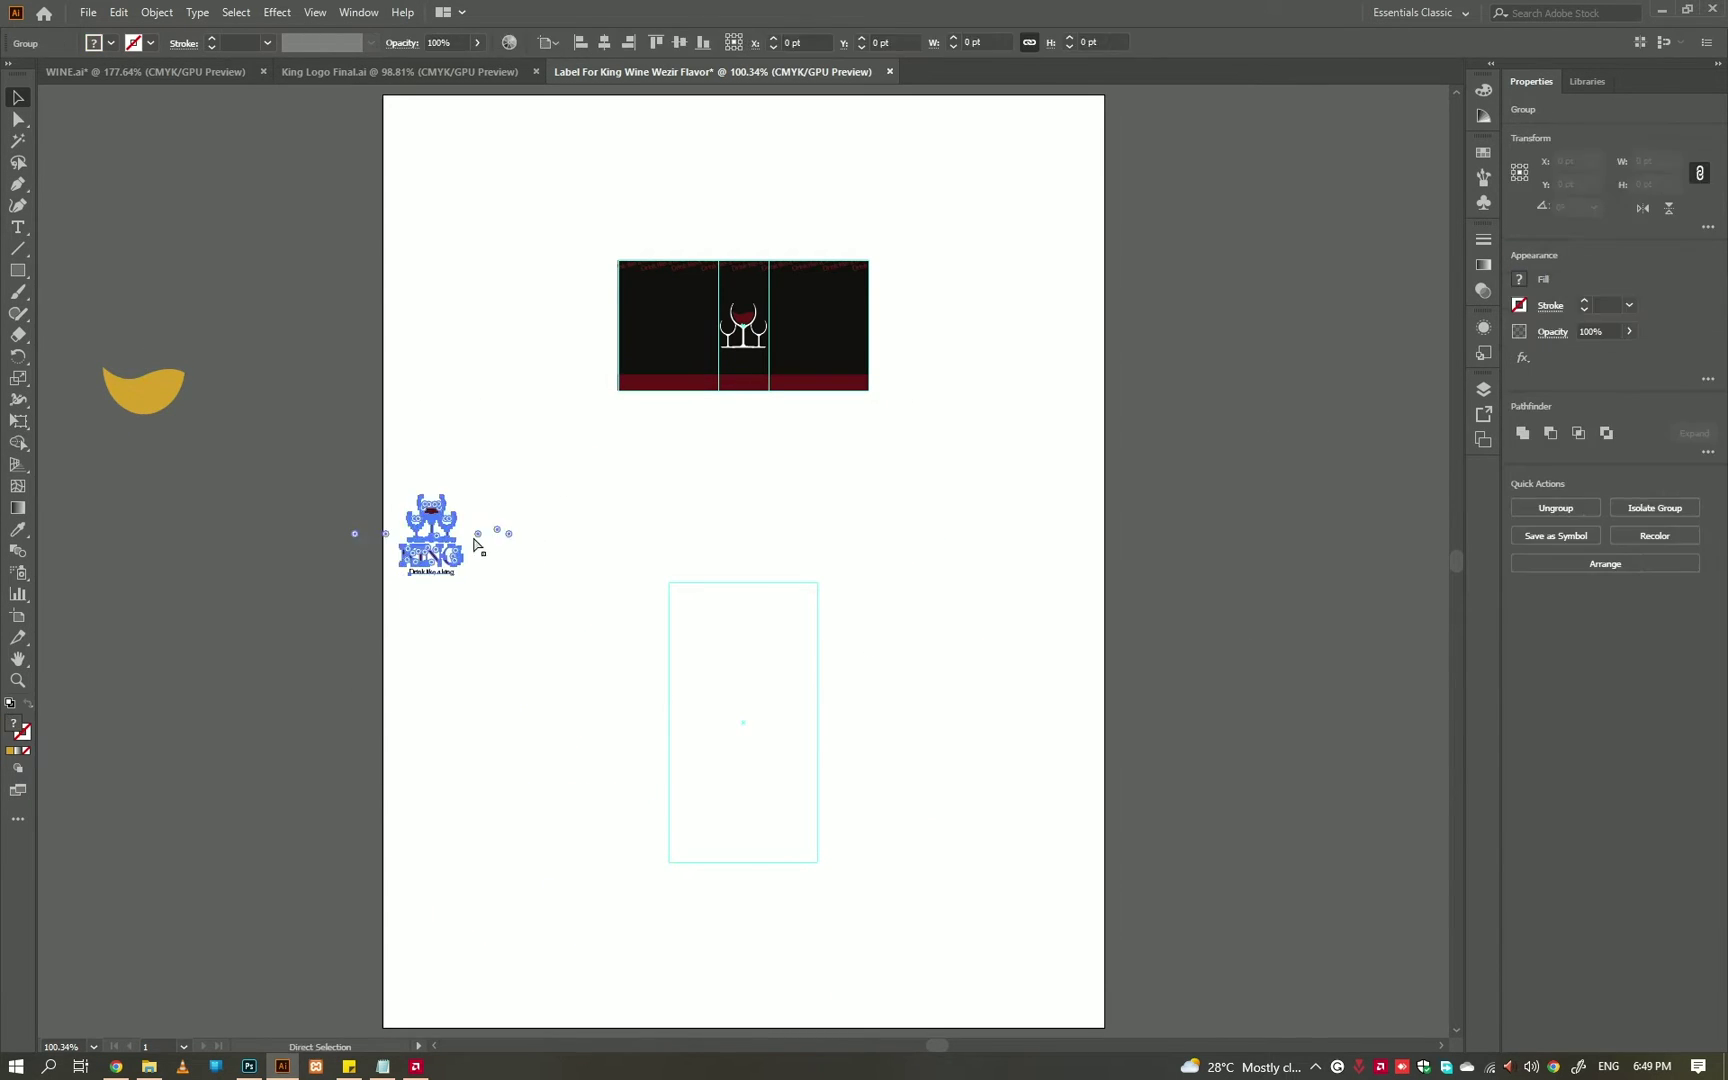
pyautogui.click(739, 464)
pyautogui.moveTo(404, 534); pyautogui.dragTo(740, 626)
pyautogui.scroll(3, 810, 706)
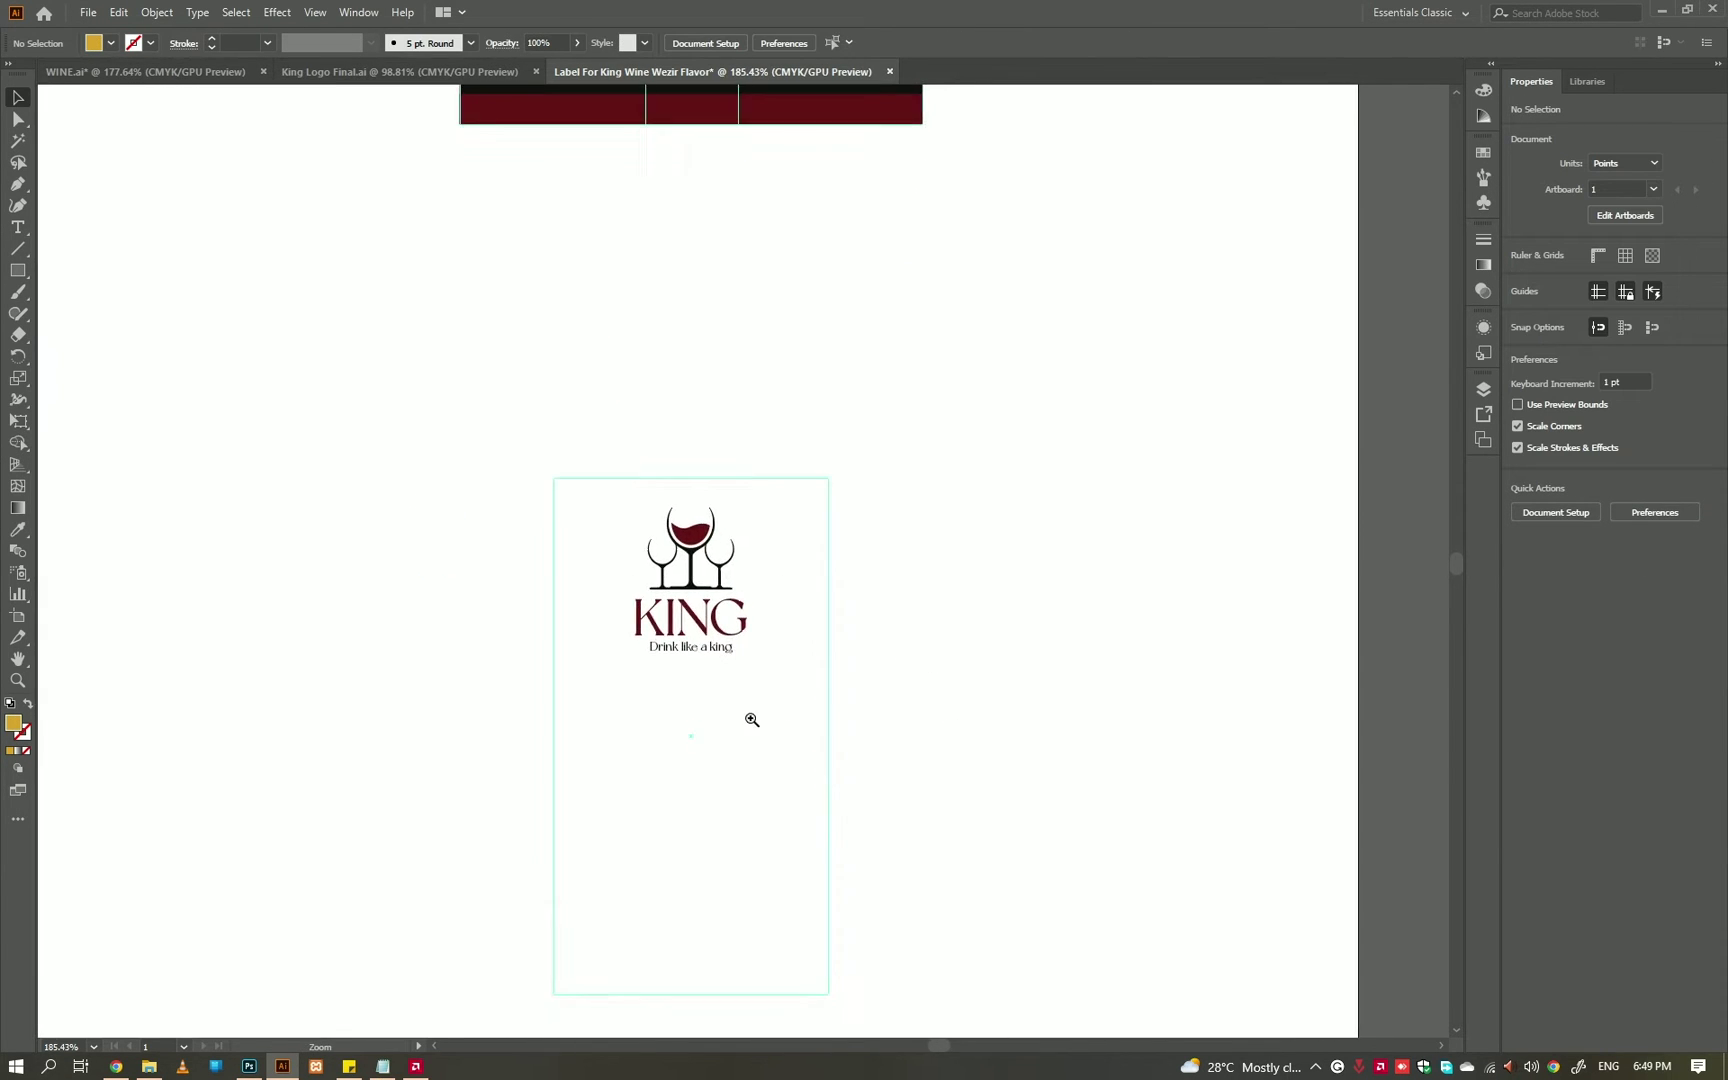
pyautogui.click(739, 414)
pyautogui.scroll(5, 771, 339)
pyautogui.keyDown('shift'); pyautogui.click(895, 231); pyautogui.keyUp('shift')
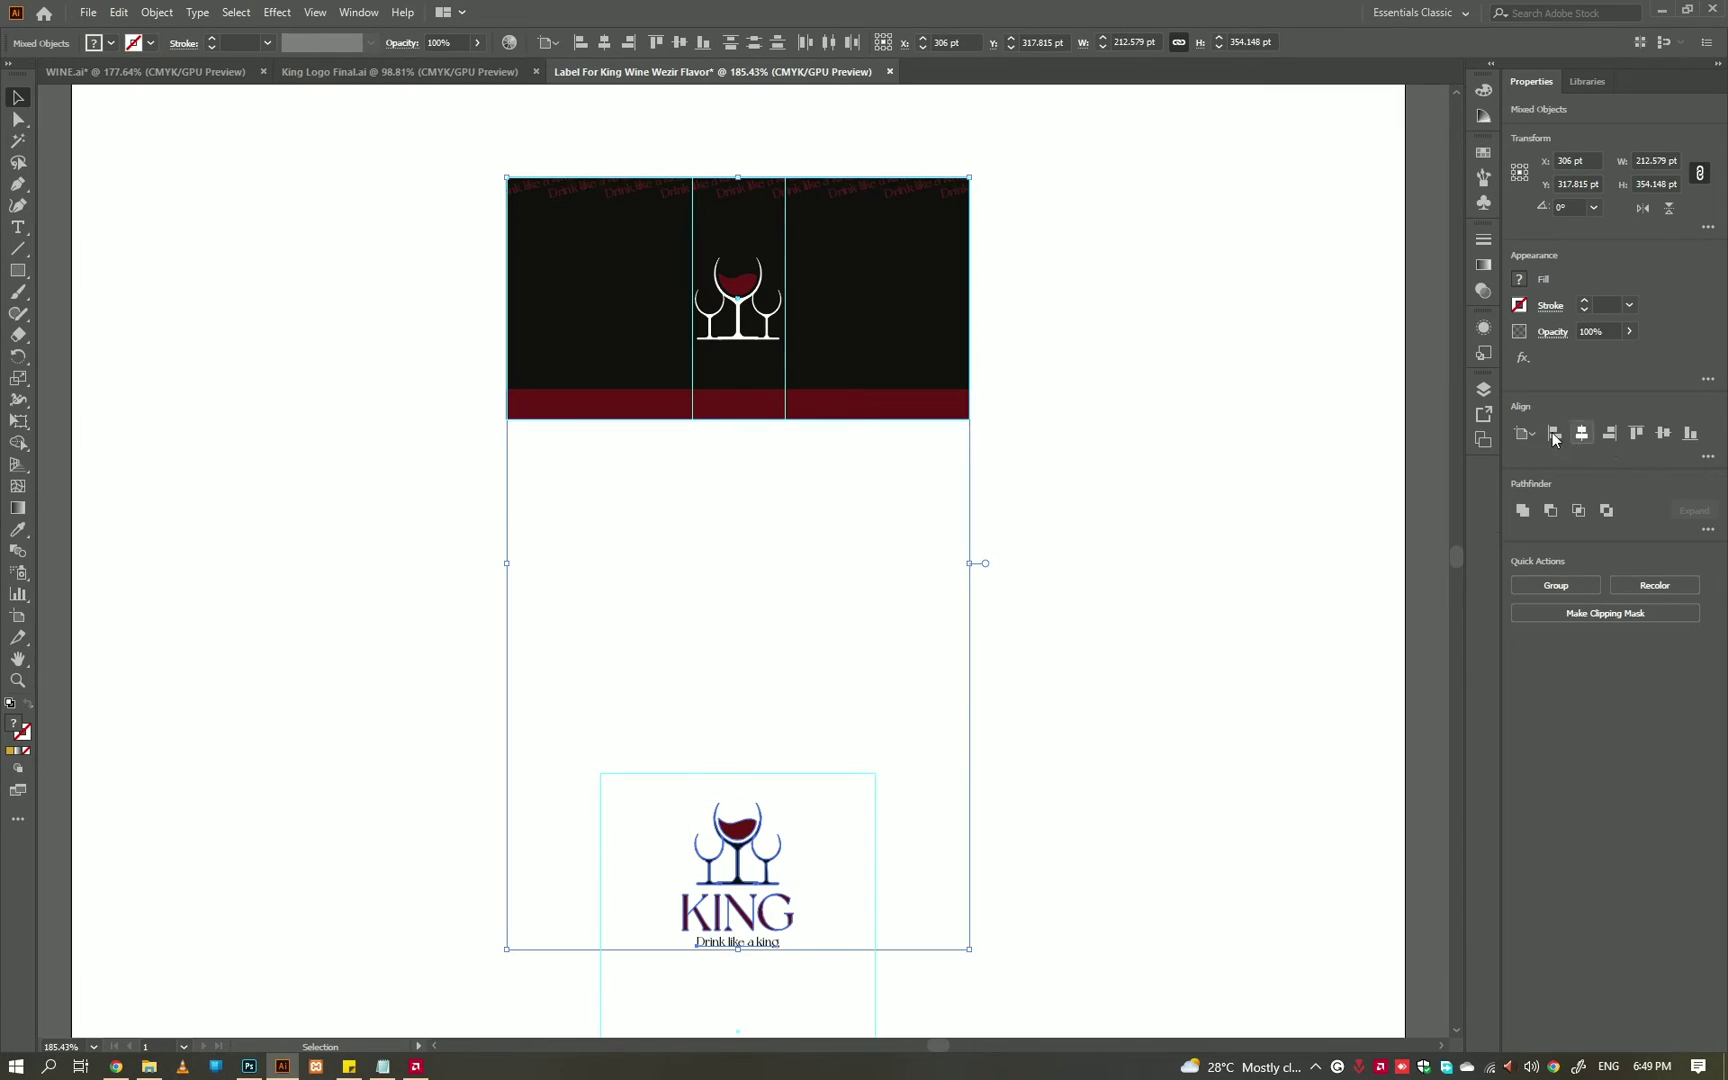
pyautogui.click(1118, 600)
pyautogui.scroll(-4, 1034, 521)
pyautogui.scroll(-1, 984, 552)
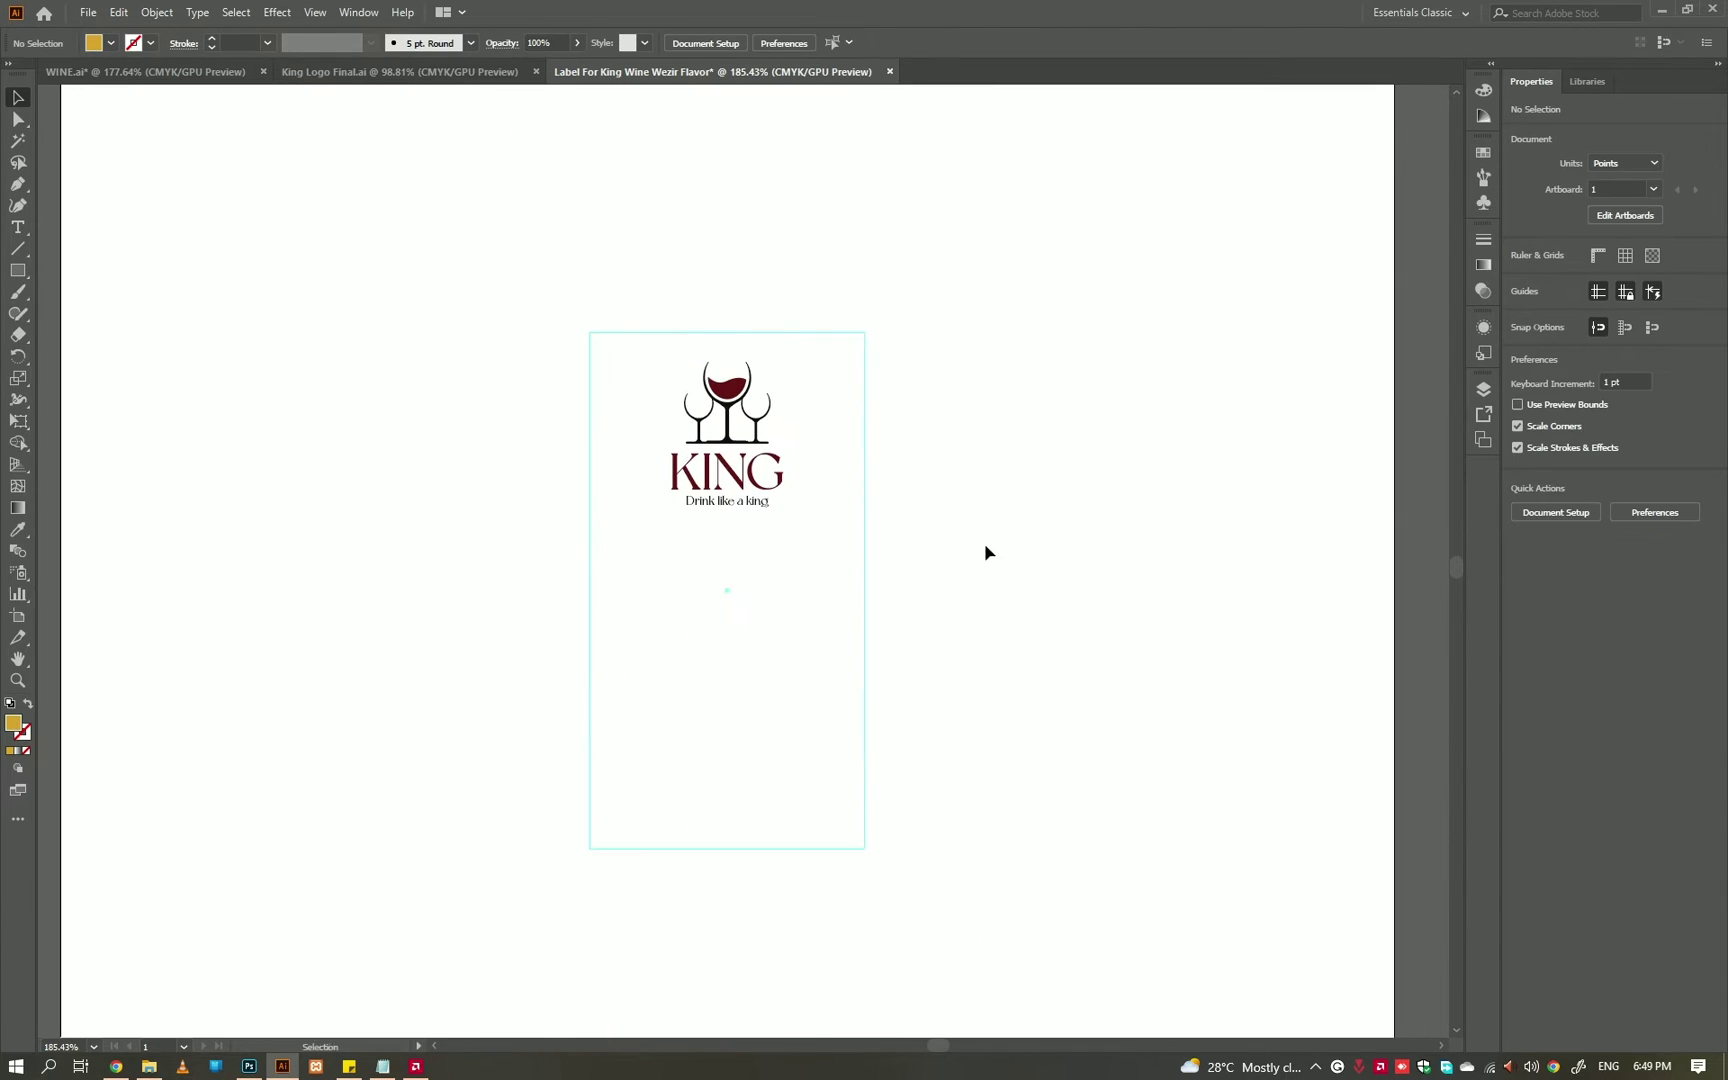
# - Draw a rectangle over the label artboard, send it to back, and give it the dark fill
pyautogui.press('m')
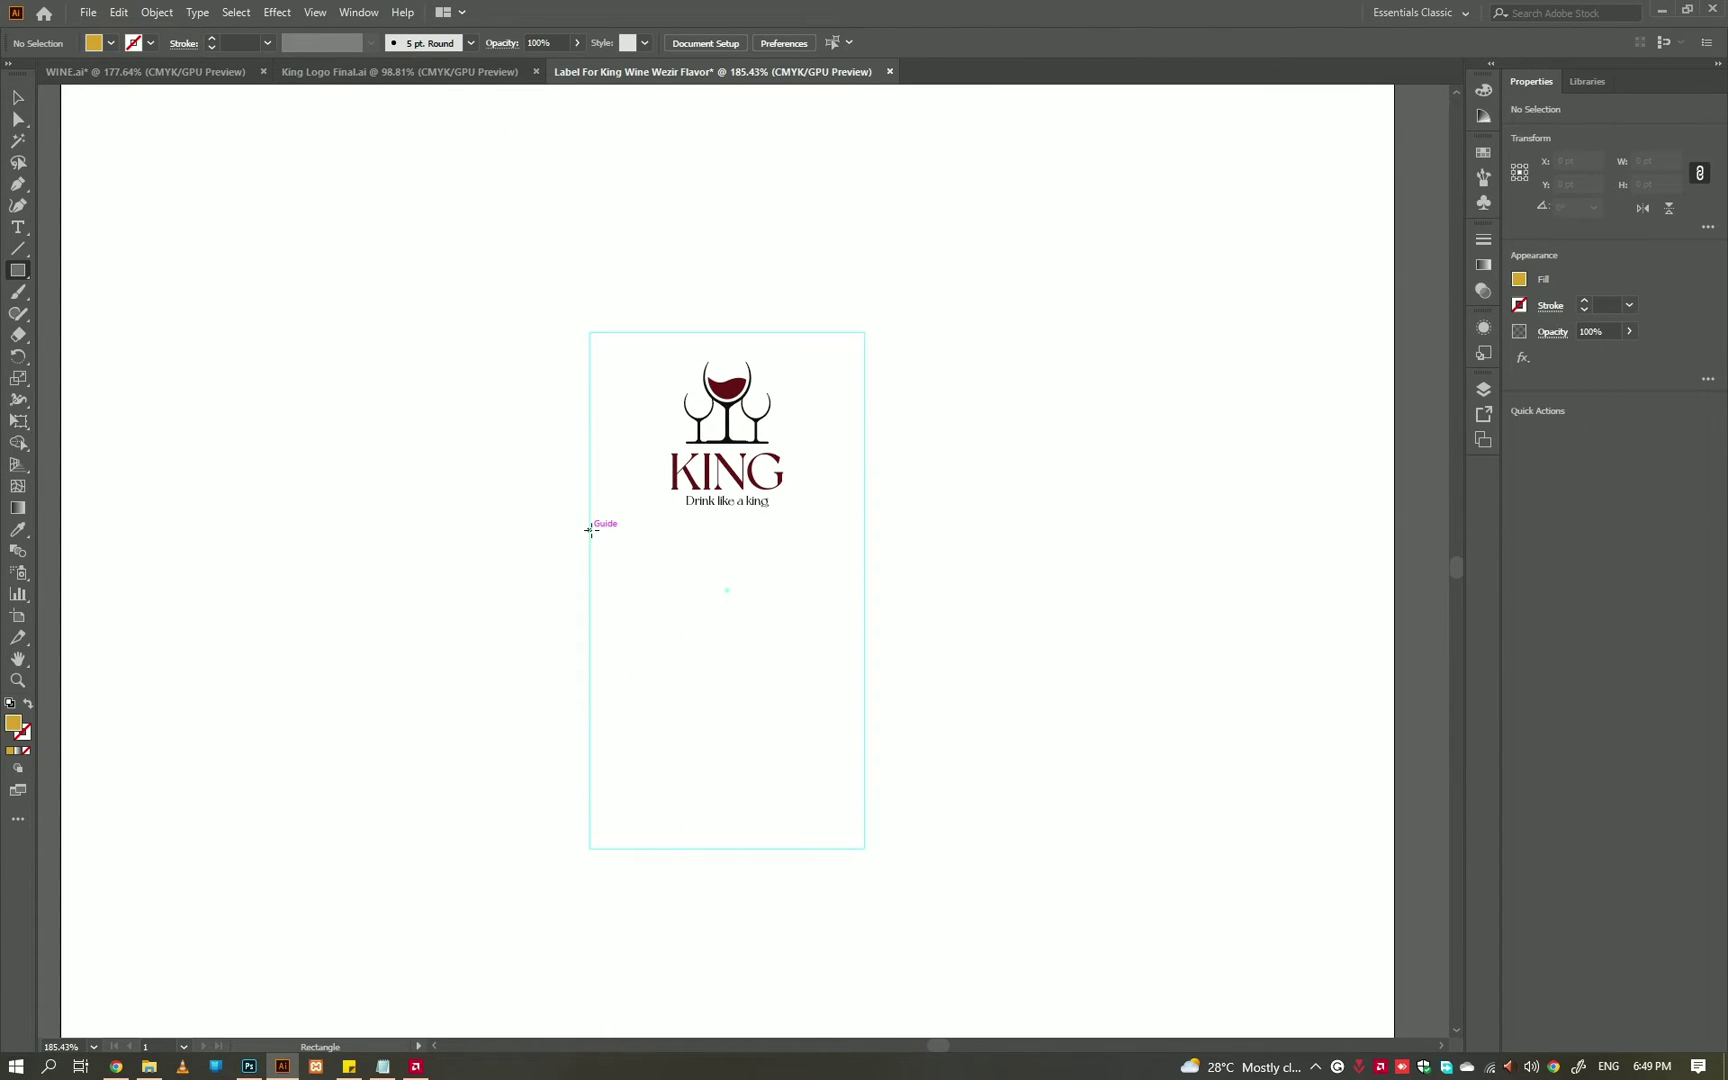
pyautogui.press('m')
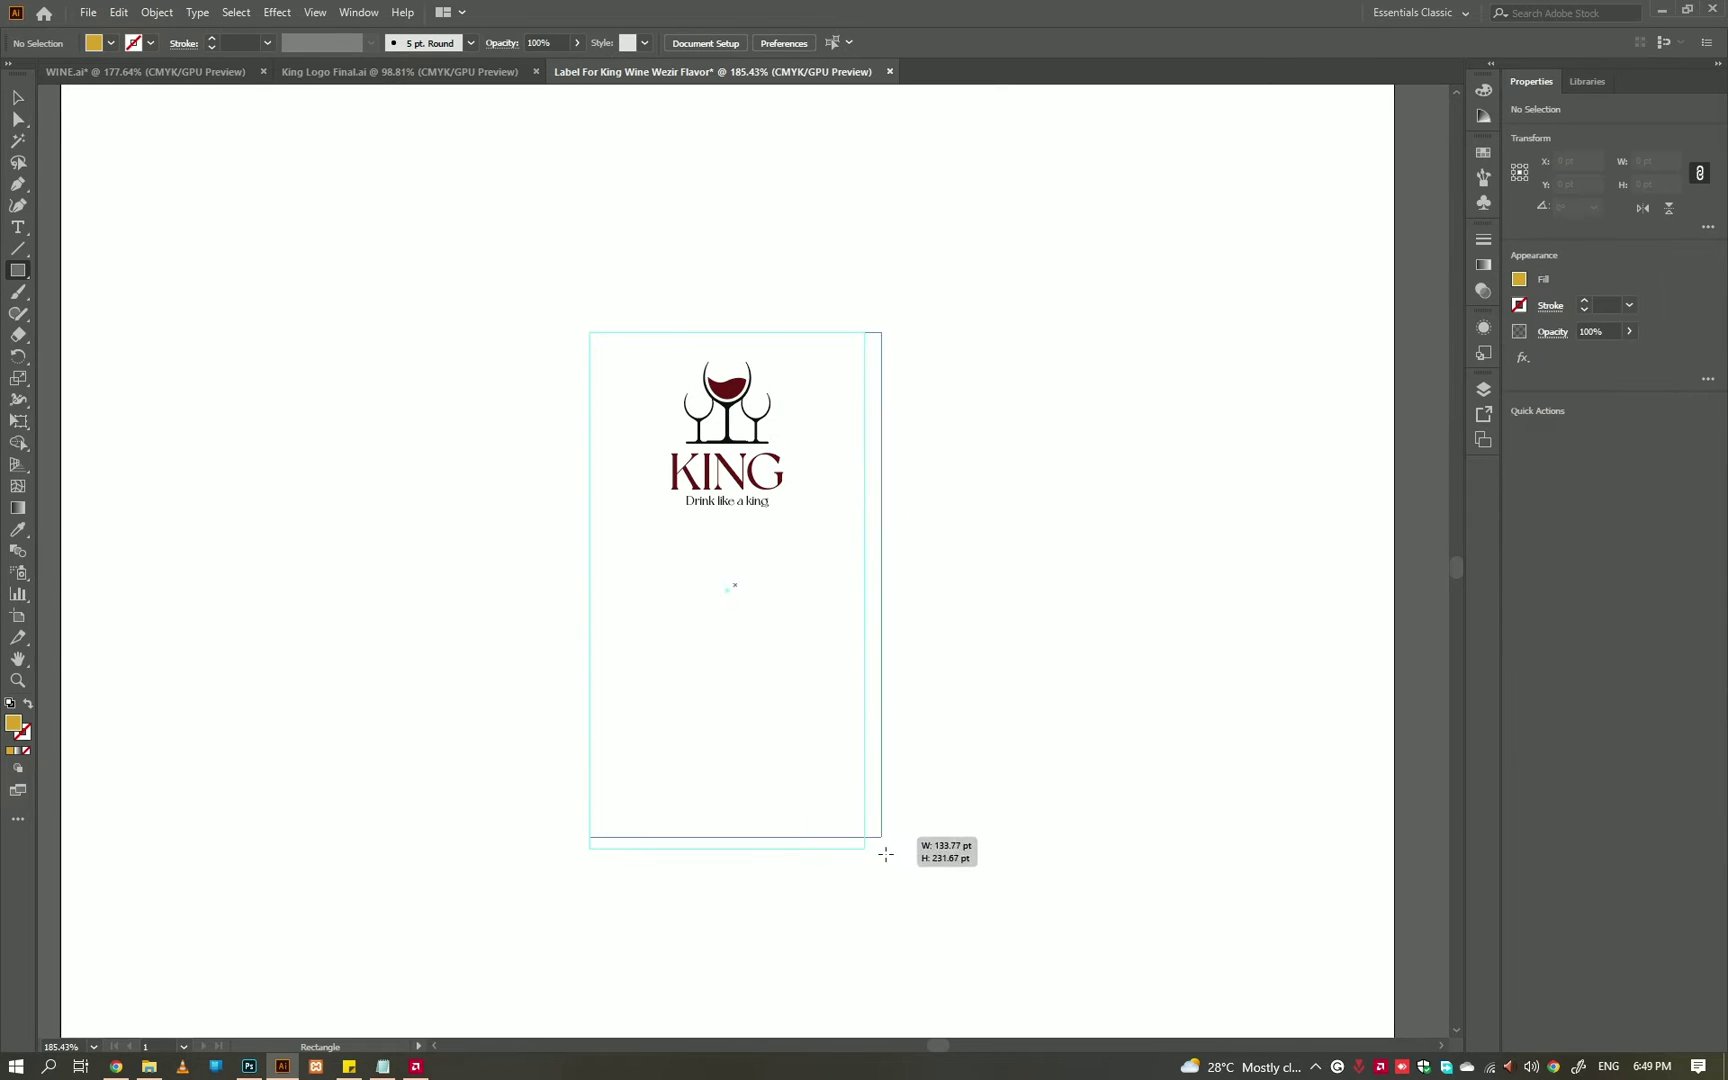
pyautogui.moveTo(864, 848); pyautogui.dragTo(865, 848)
pyautogui.hotkey('ctrl', 'shift', '[')
pyautogui.scroll(-3, 798, 540)
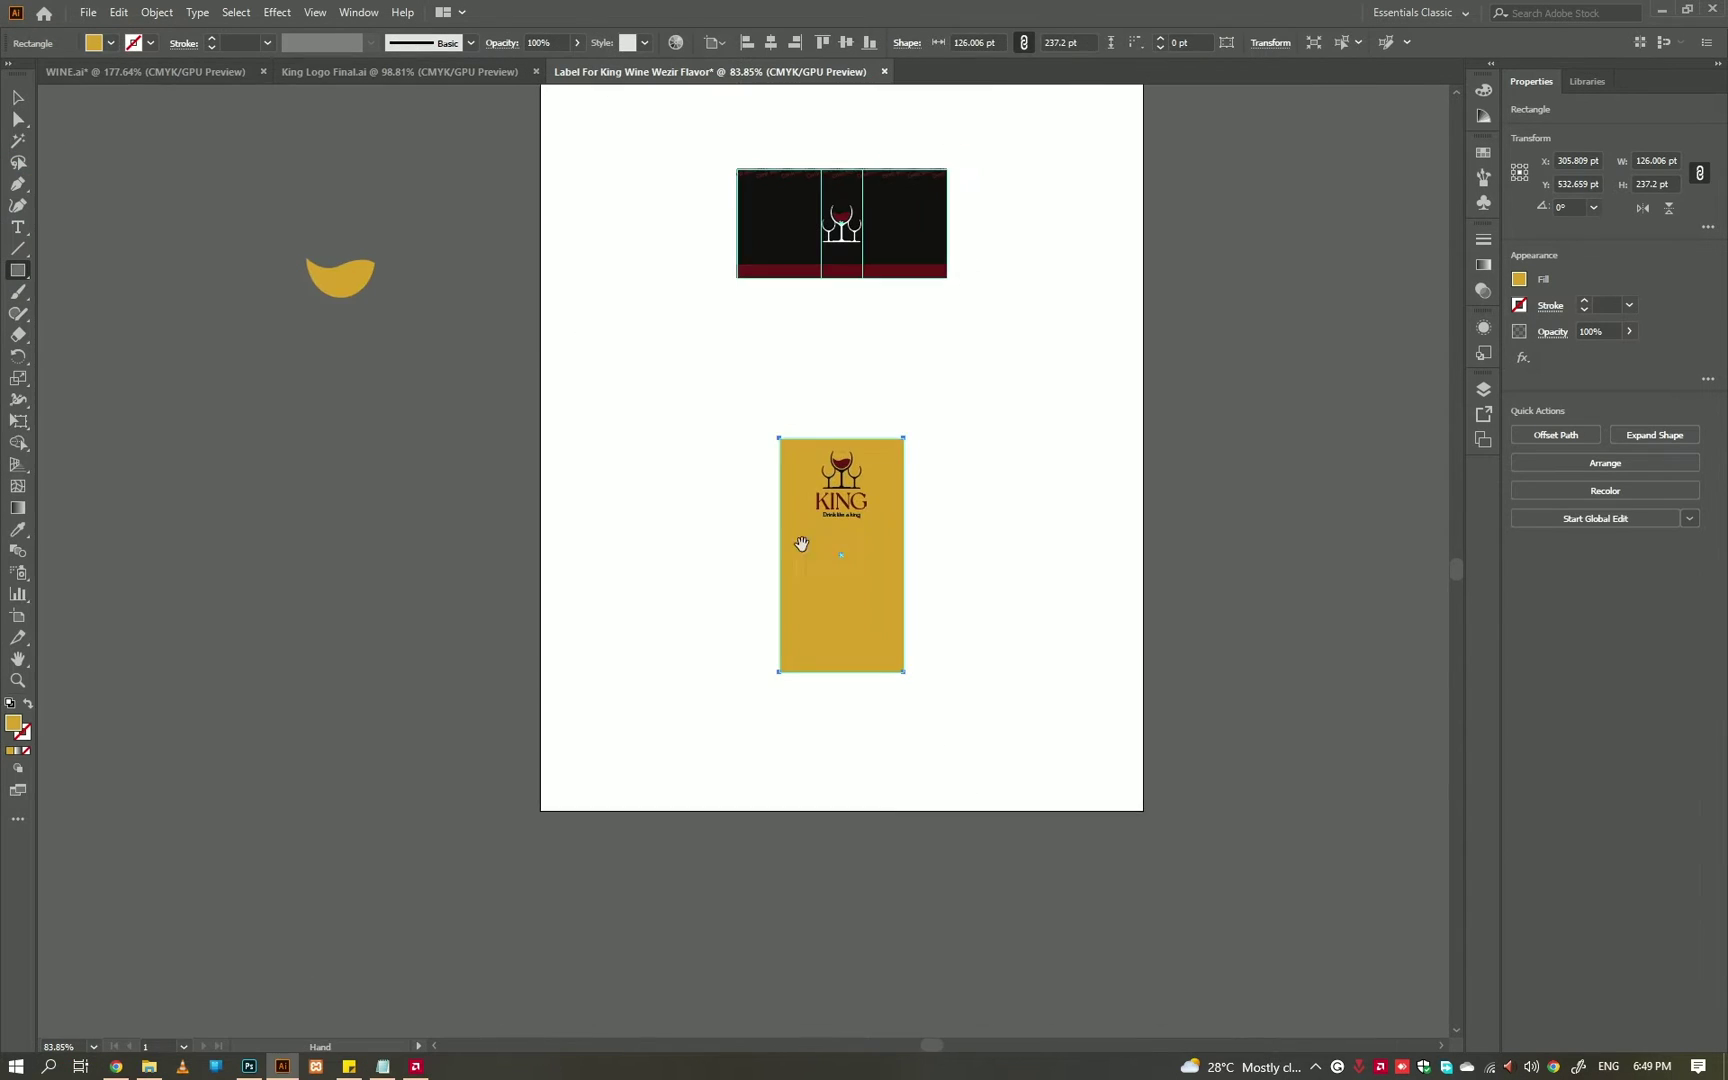
pyautogui.scroll(-1, 798, 540)
pyautogui.press('i')
pyautogui.click(892, 296)
pyautogui.scroll(5, 950, 612)
pyautogui.press('v')
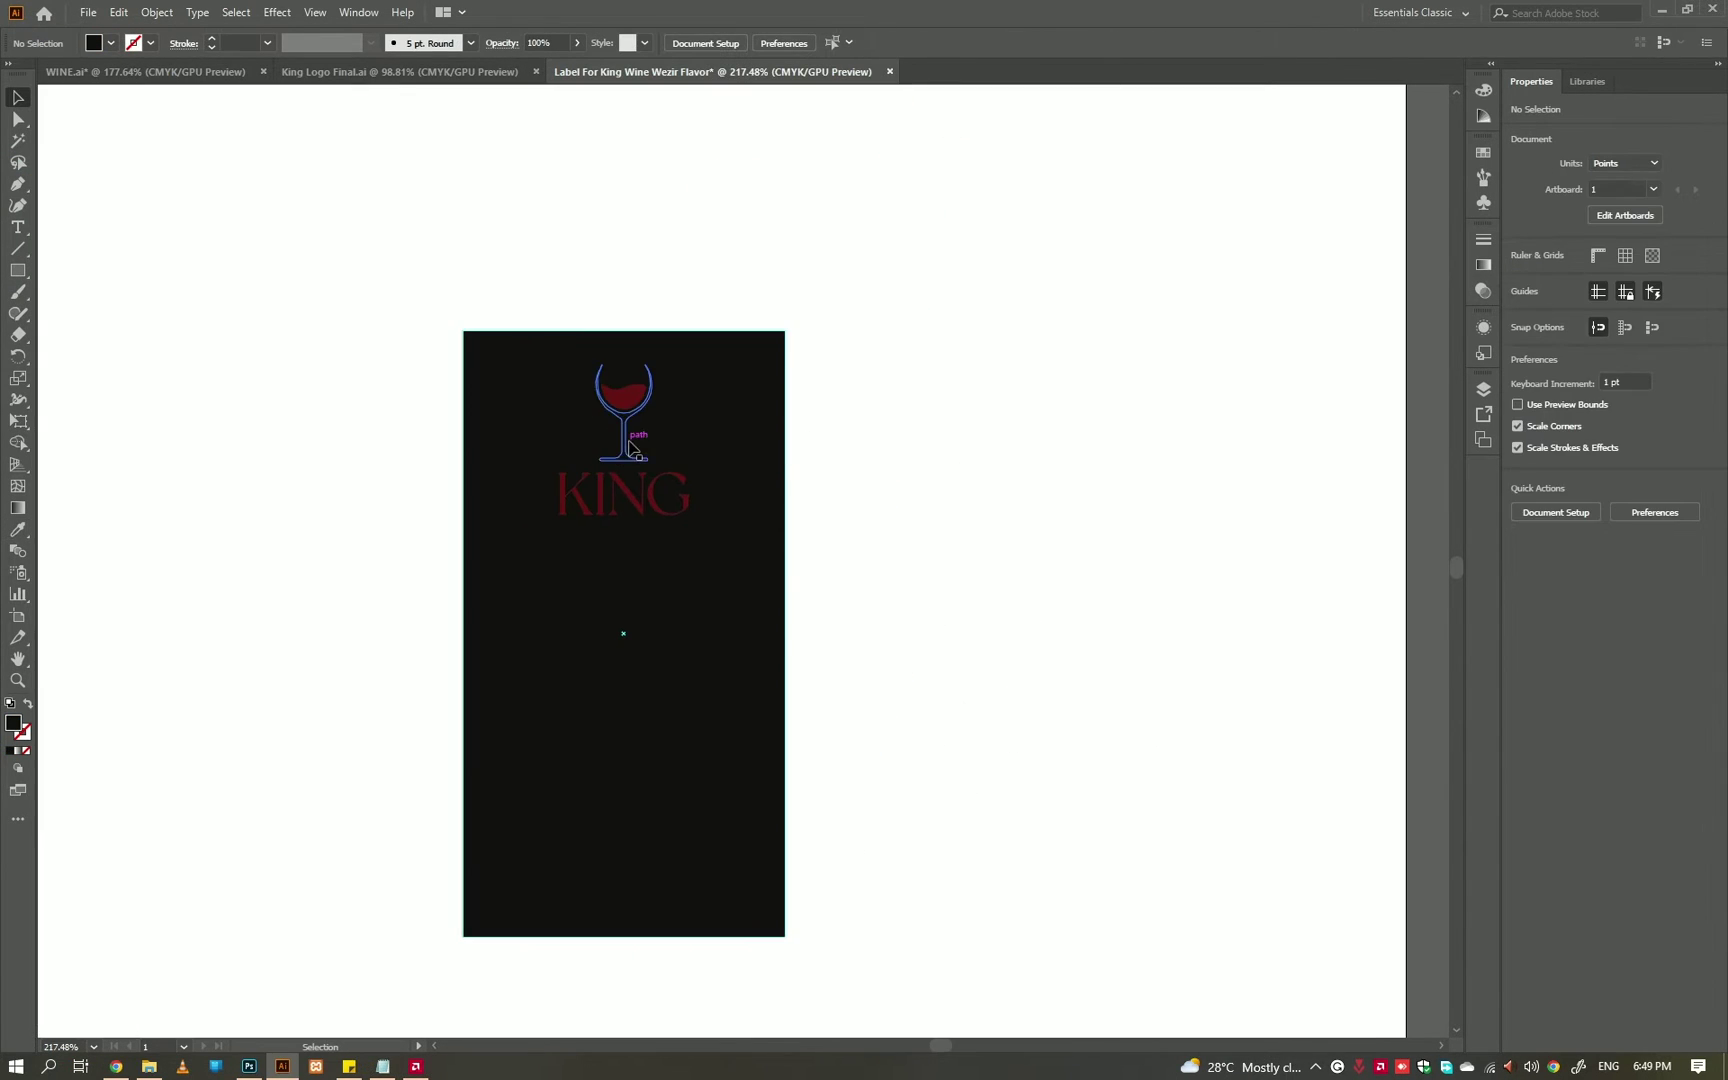
# - Inside the logo group, set the wine glasses and tagline fill to white
pyautogui.doubleClick(640, 400)
pyautogui.moveTo(669, 355); pyautogui.dragTo(691, 618)
pyautogui.click(645, 655)
pyautogui.press('a')
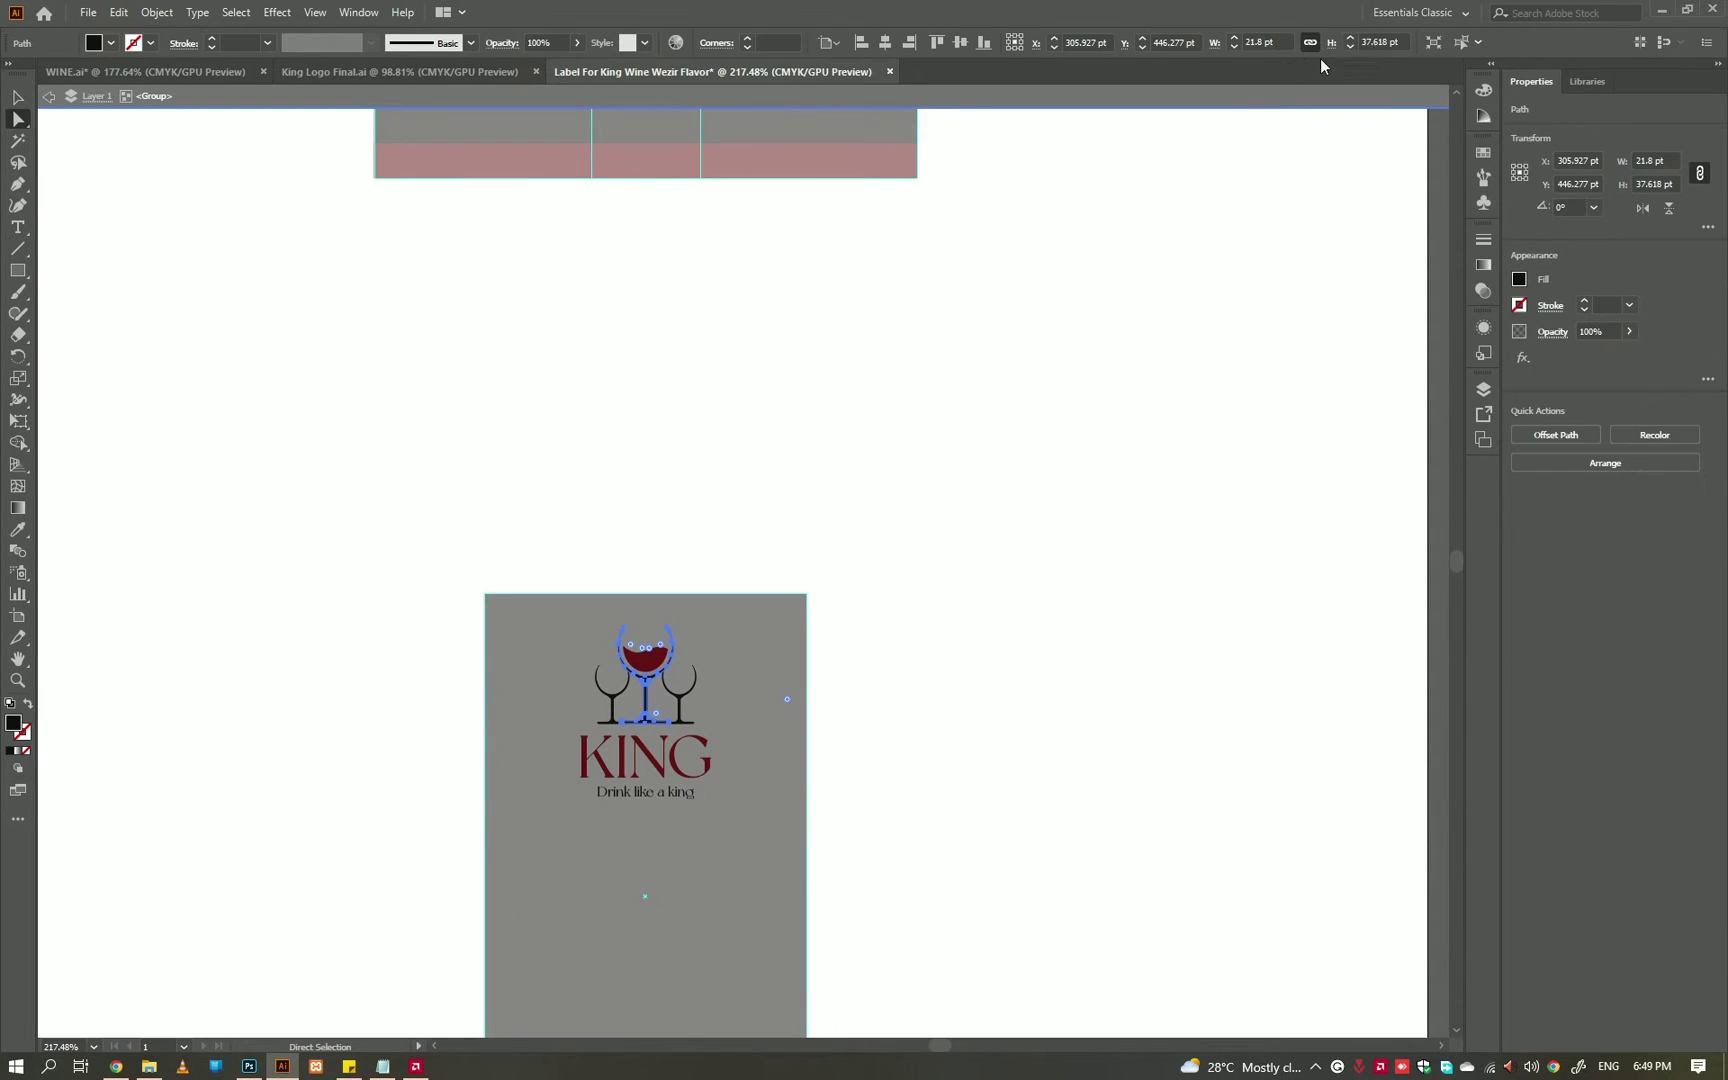
pyautogui.click(1463, 45)
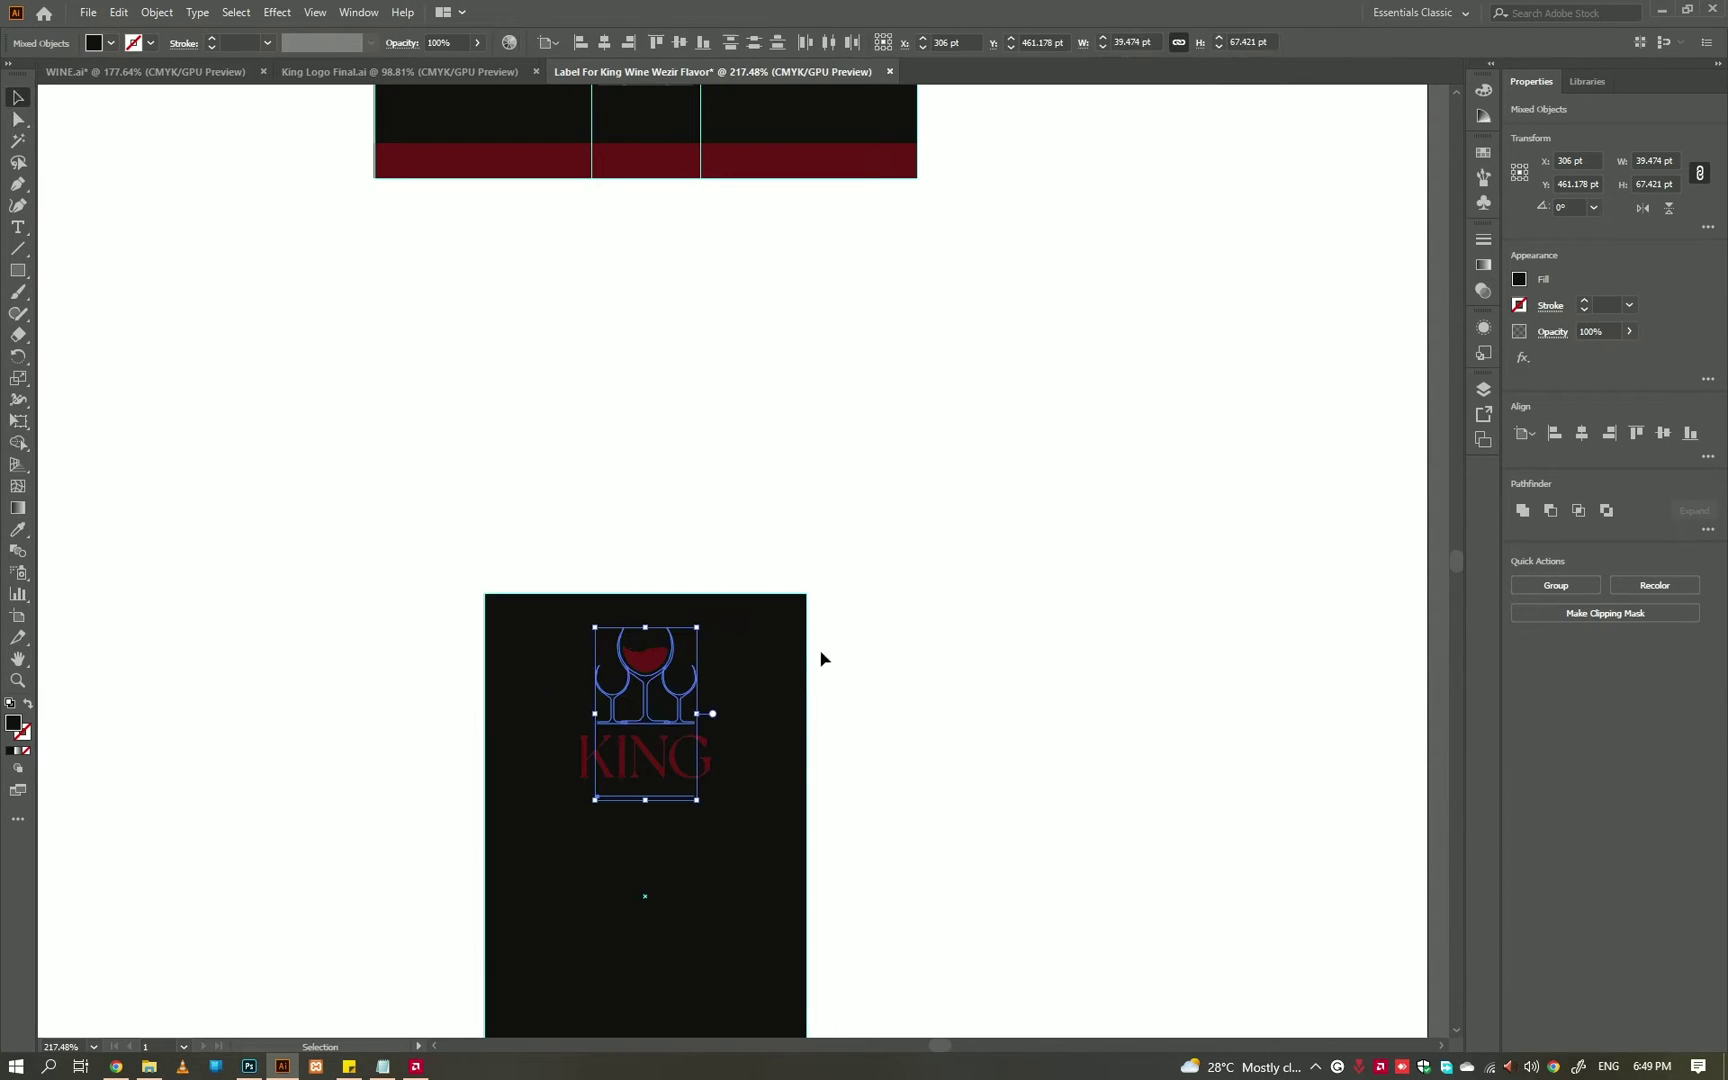
pyautogui.hotkey('ctrl', 'a')
pyautogui.click(668, 668)
pyautogui.doubleClick(668, 668)
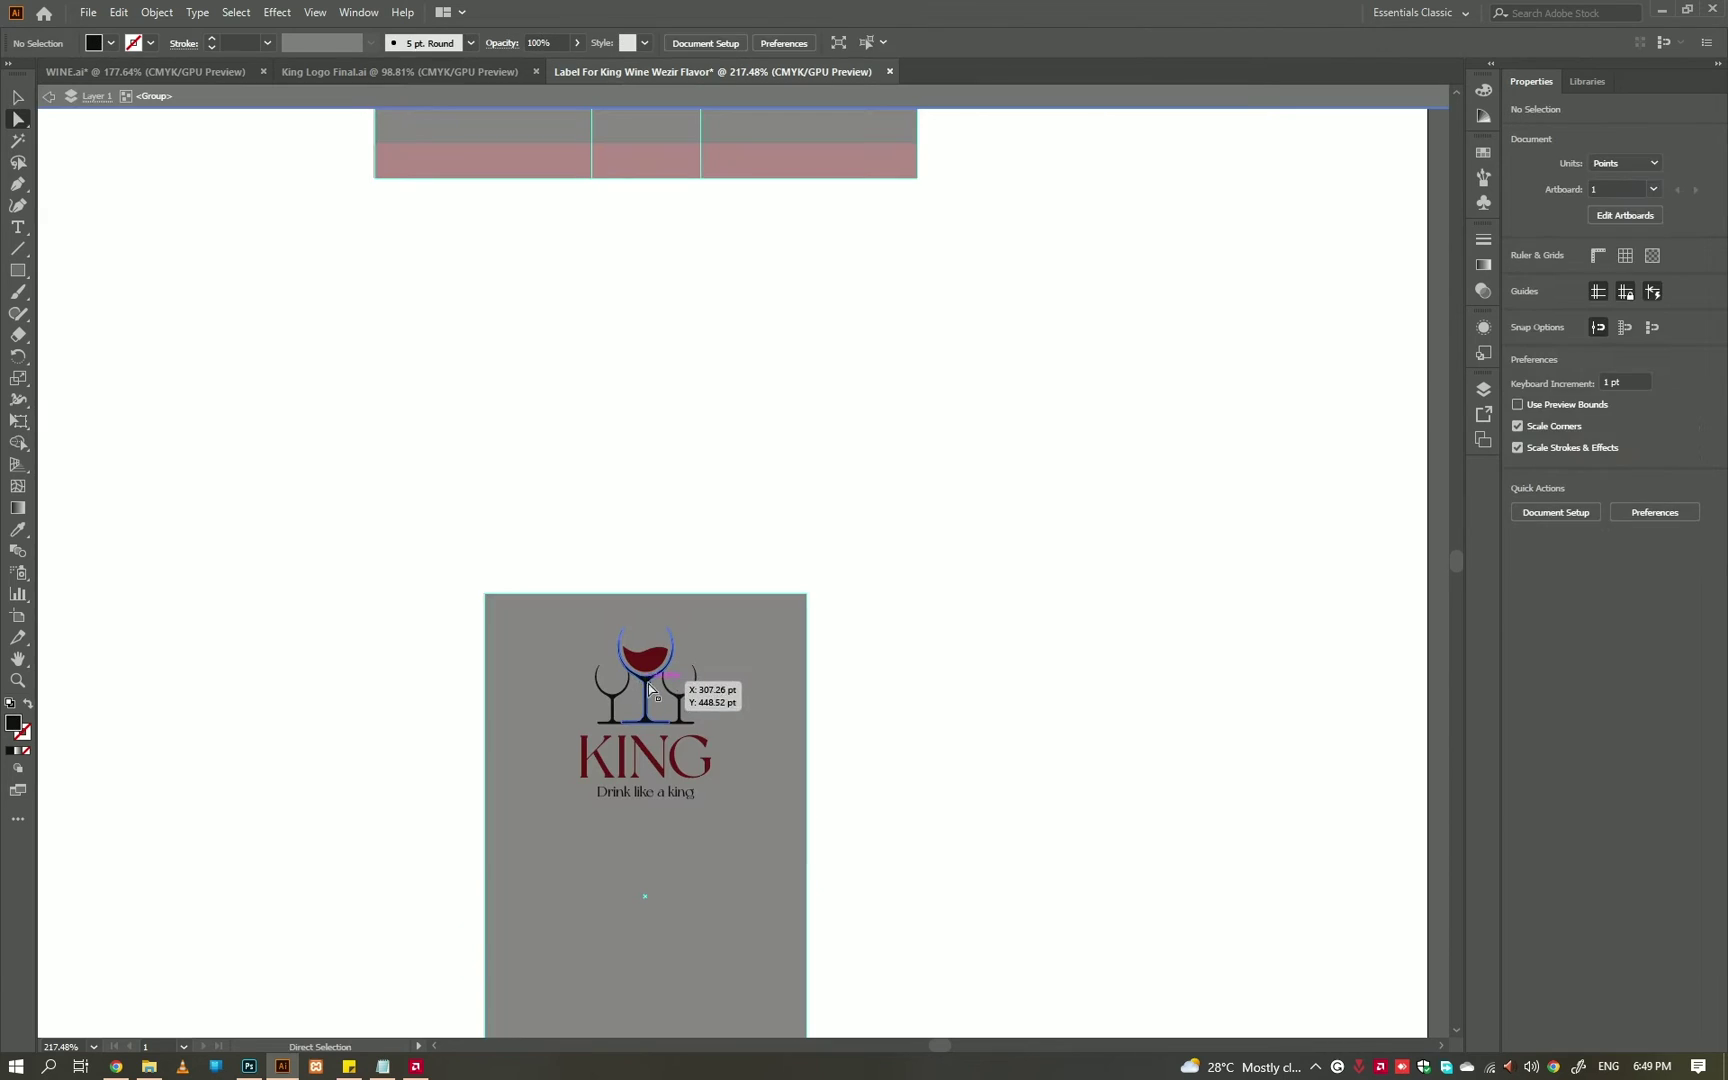
pyautogui.click(1443, 95)
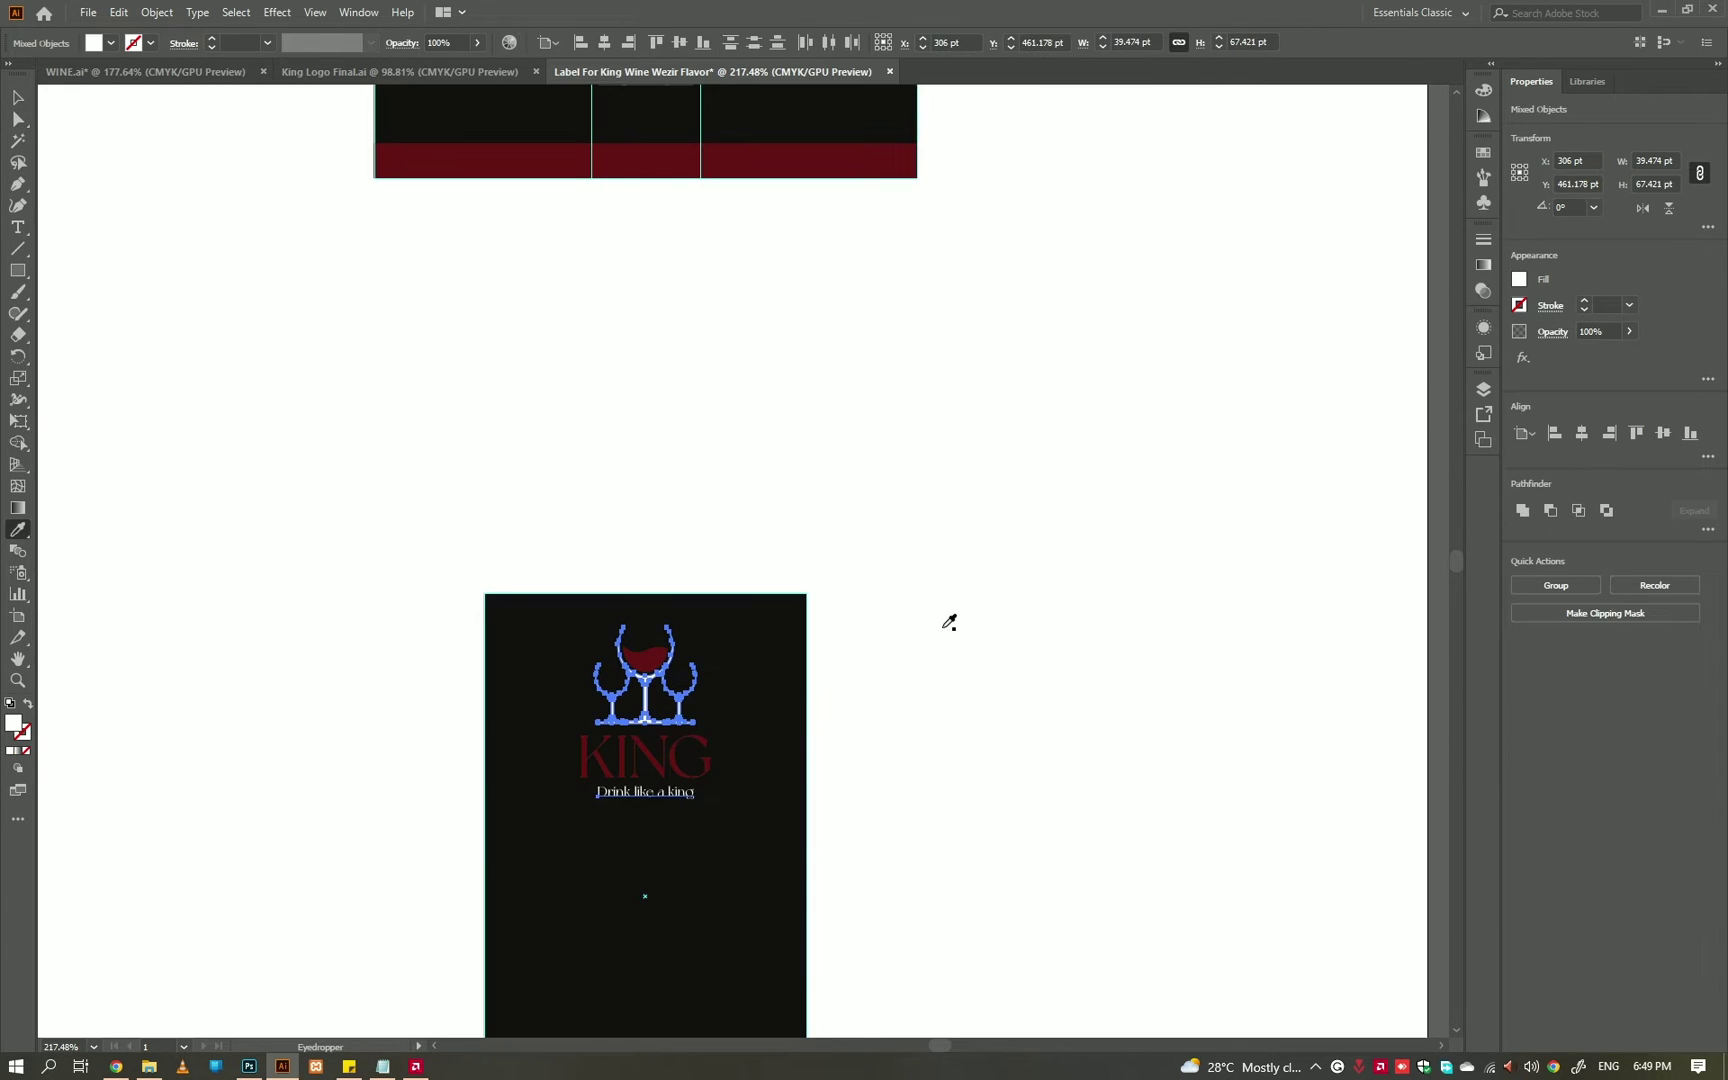
pyautogui.hotkey('ctrl', 'z')
pyautogui.hotkey('ctrl', '0')
pyautogui.press('v')
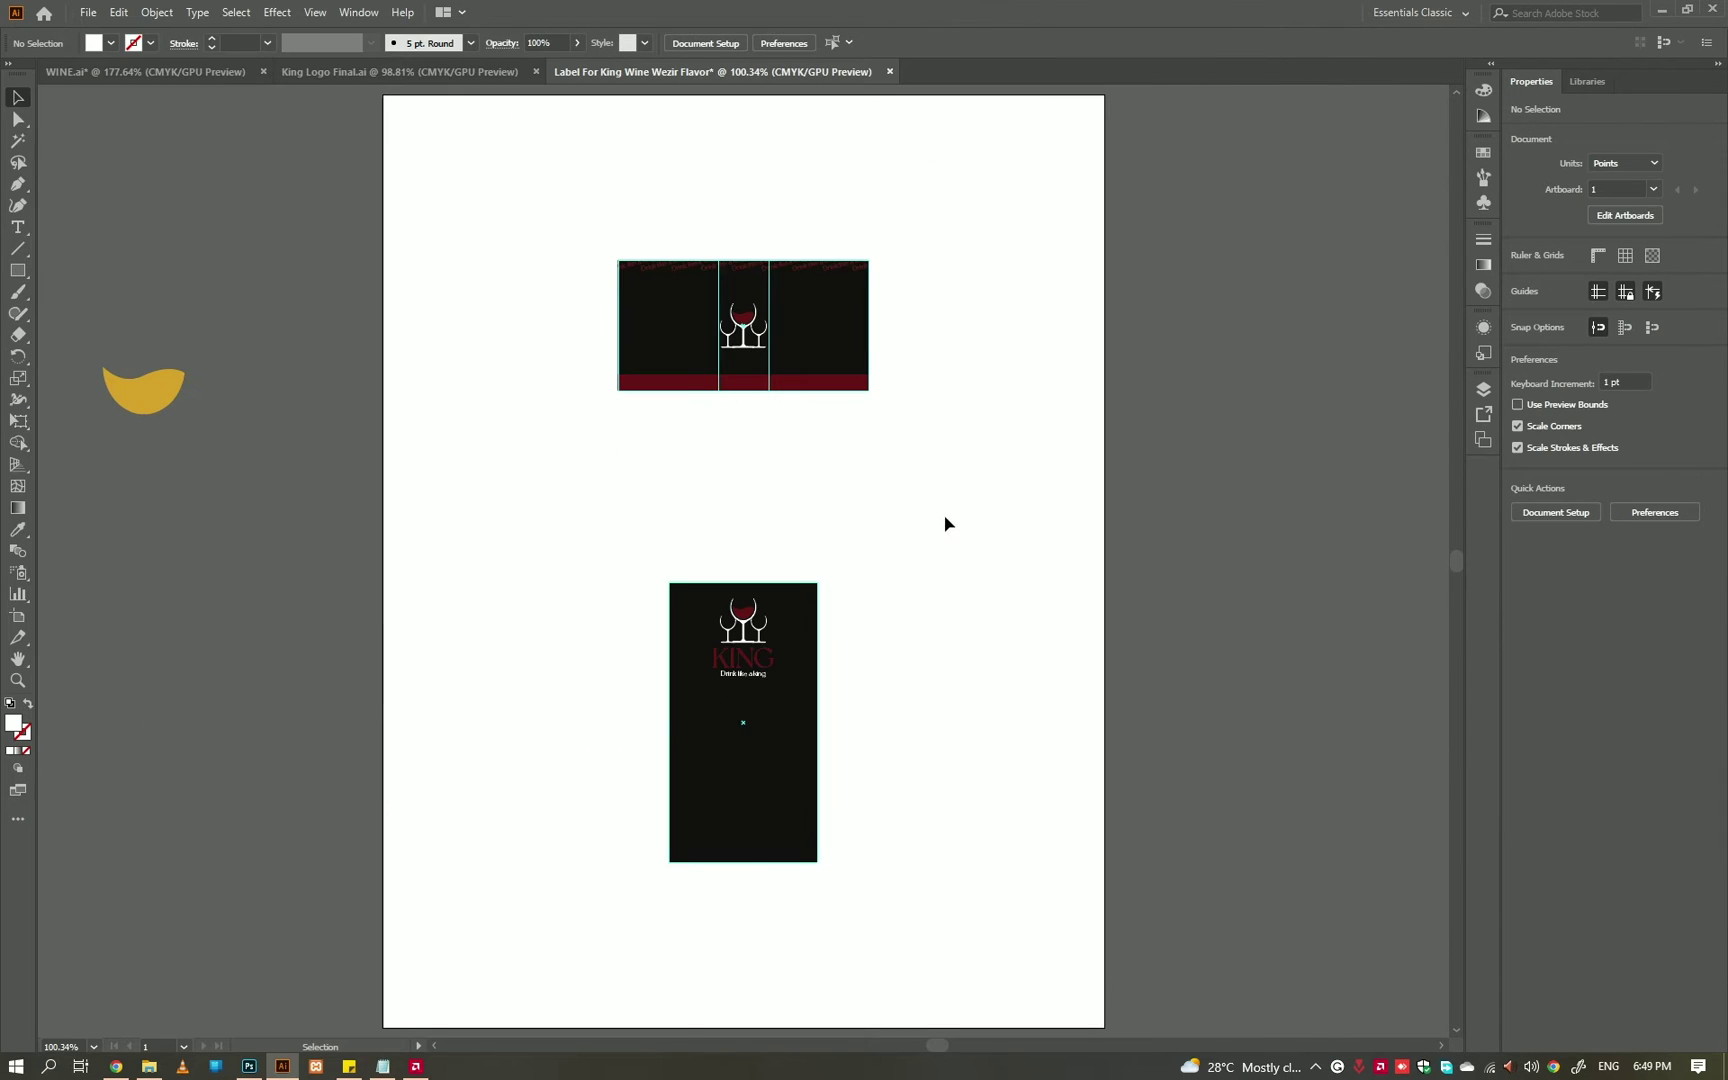
pyautogui.scroll(8, 1064, 521)
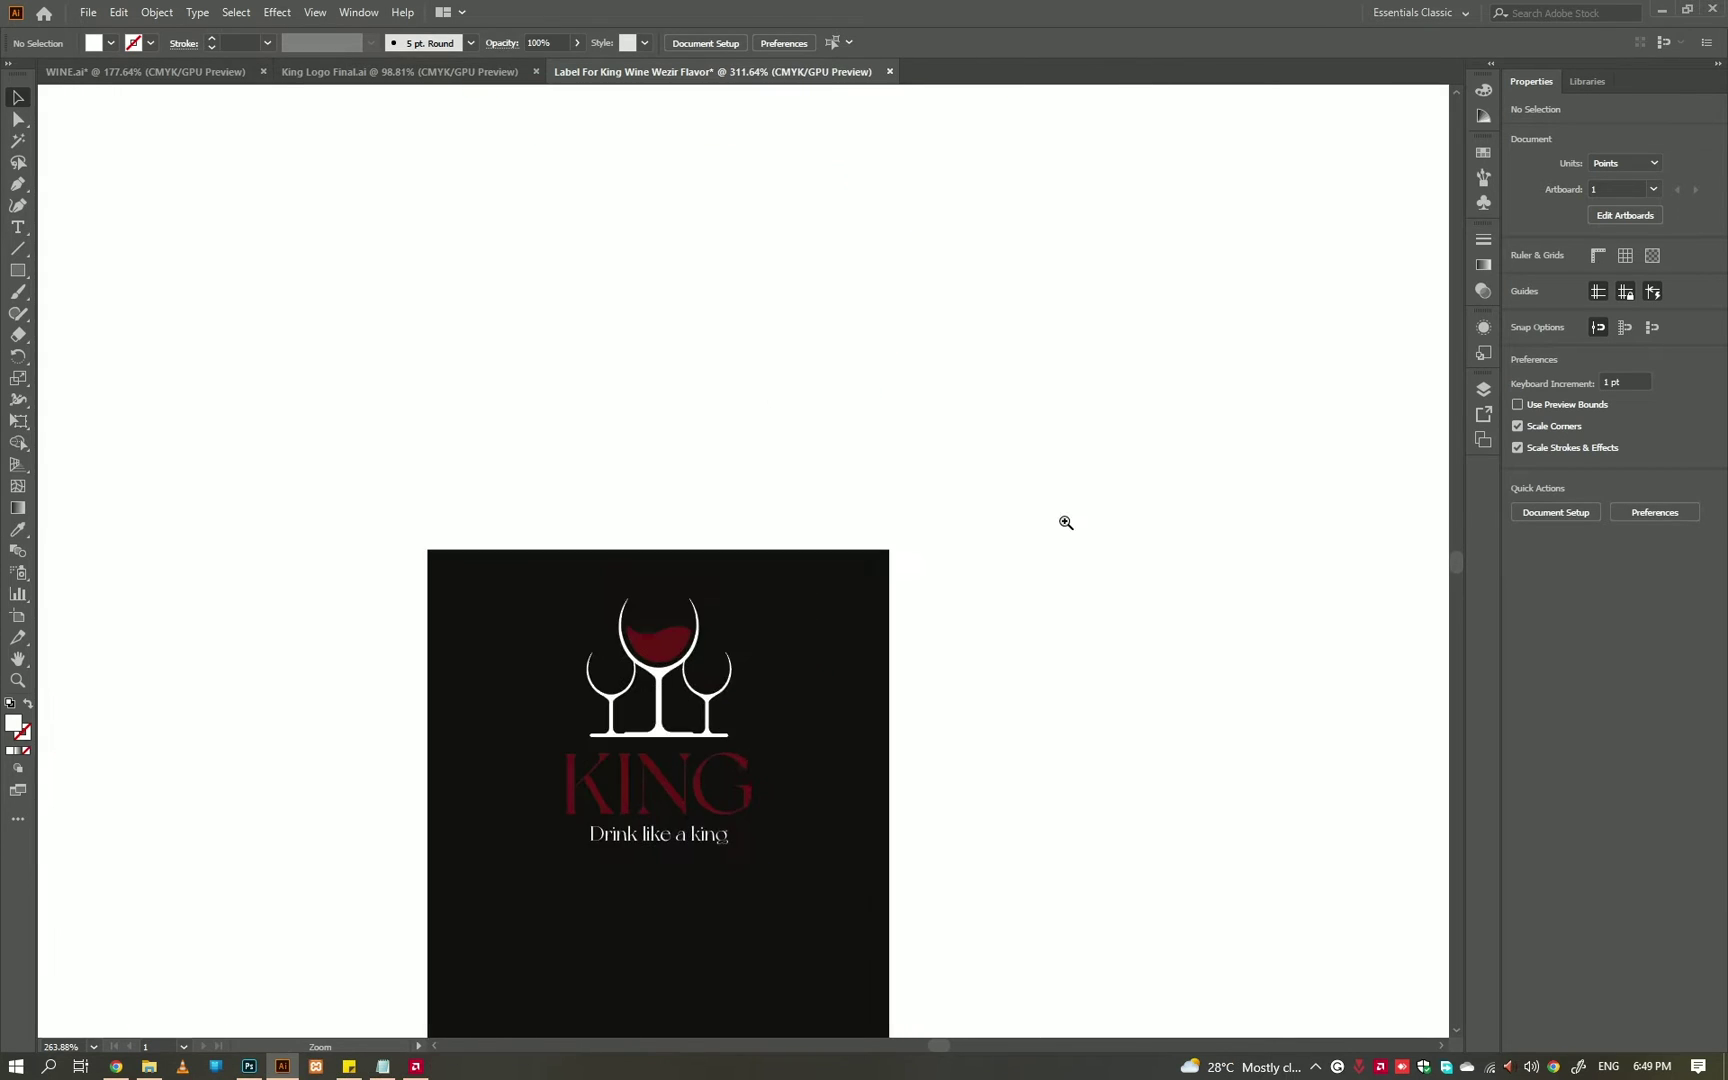
# - Draw a maroon X from two strokes and group it
pyautogui.click(516, 413)
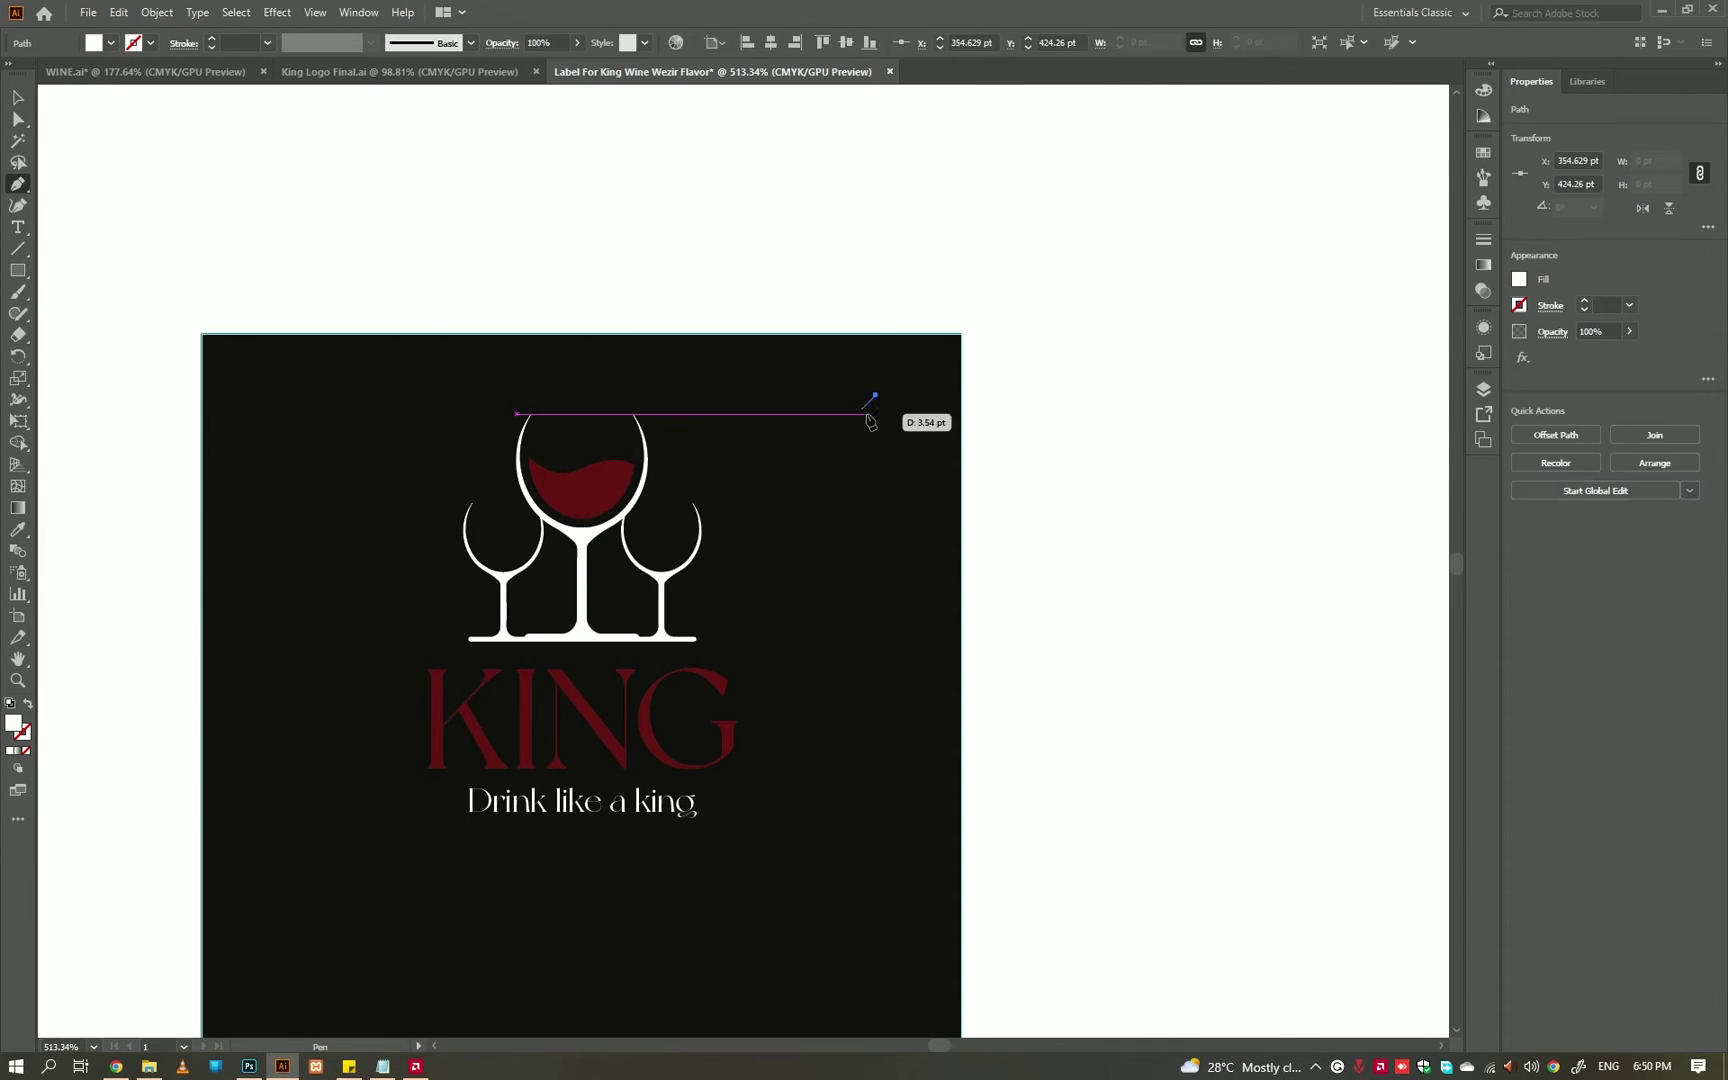
pyautogui.click(862, 409)
pyautogui.click(615, 485)
pyautogui.scroll(4, 930, 412)
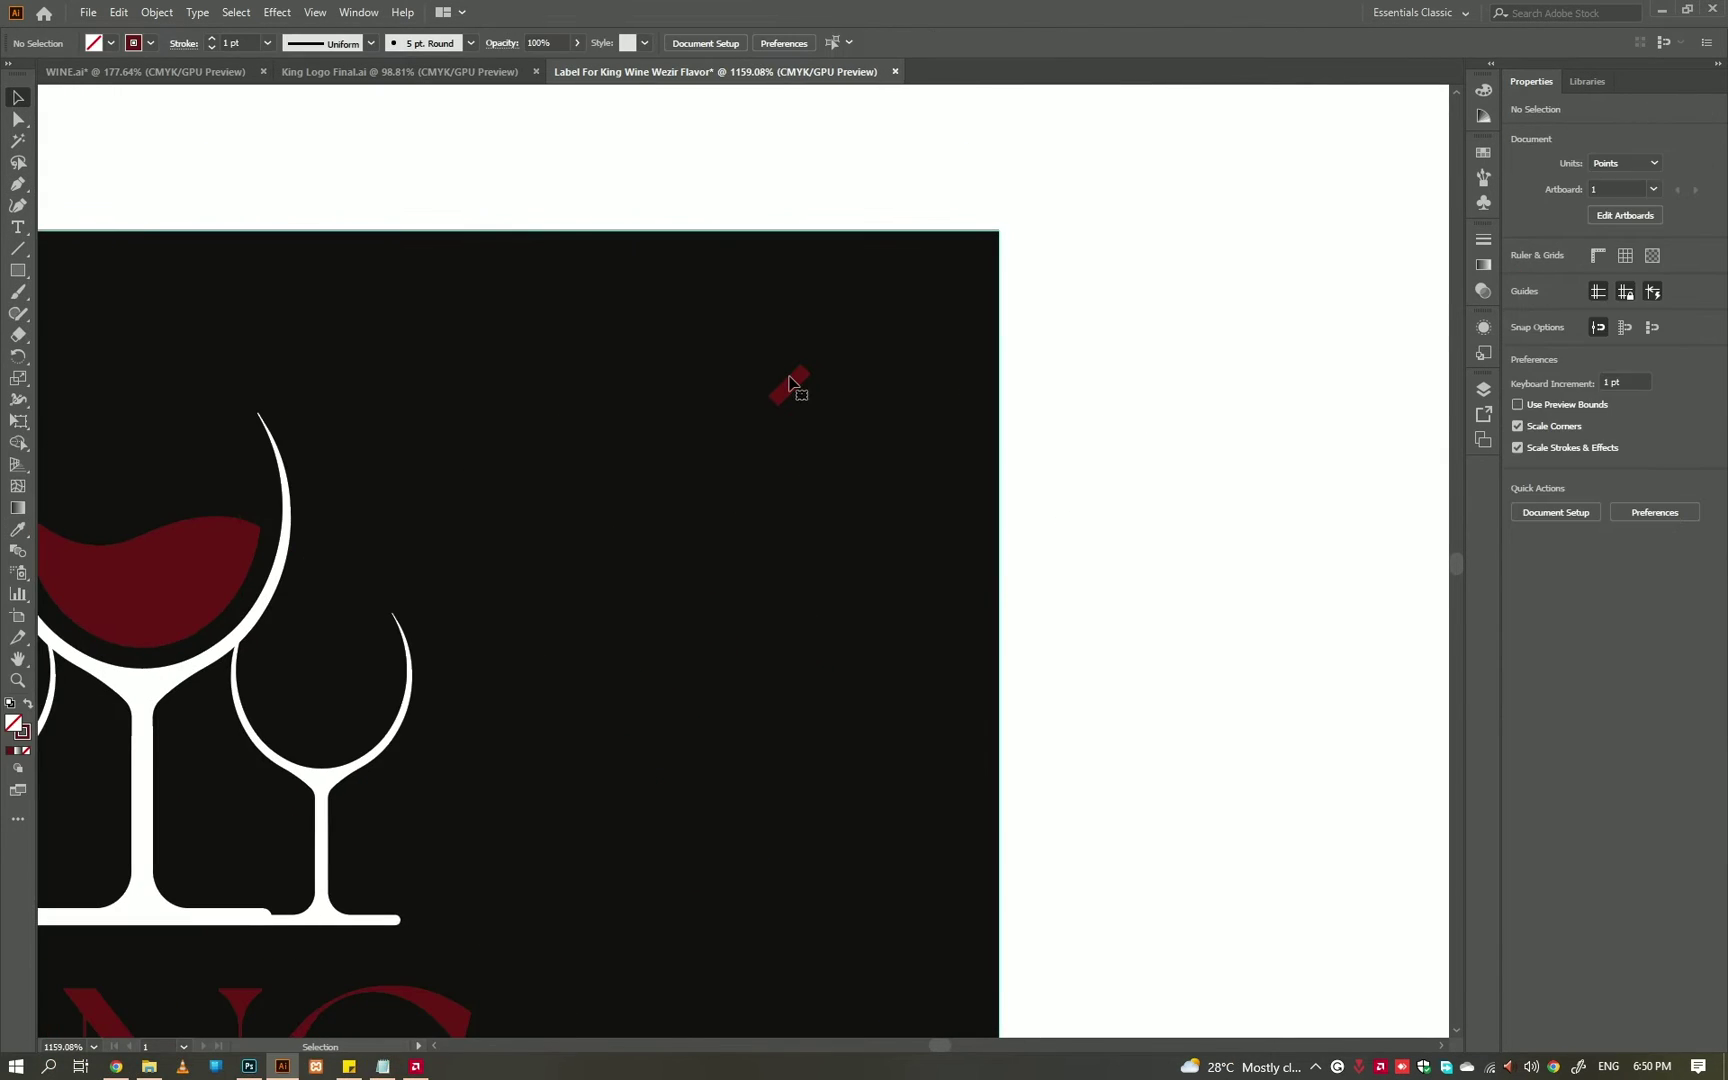
pyautogui.press('a')
pyautogui.hotkey('ctrl', 'g')
pyautogui.scroll(-4, 860, 400)
pyautogui.scroll(2, 1040, 424)
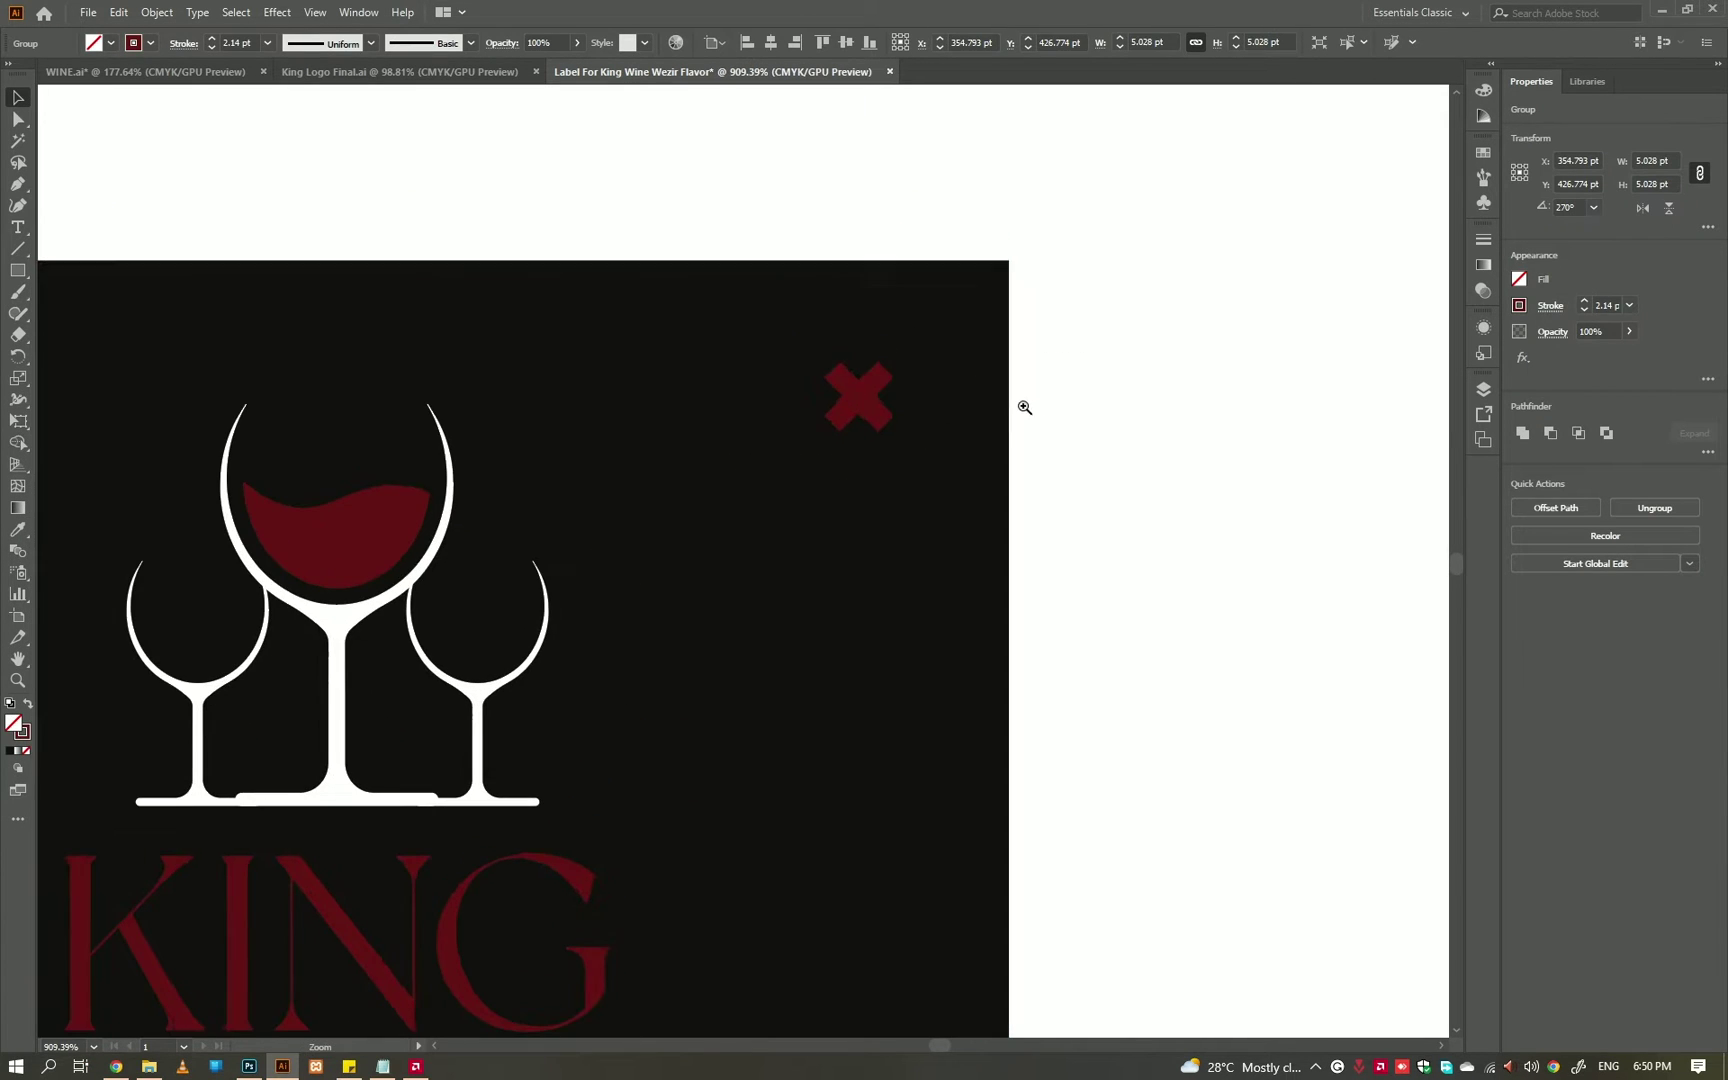
pyautogui.click(1121, 457)
# - Duplicate the X downward into a column of five beside the logo
pyautogui.scroll(-2, 1121, 457)
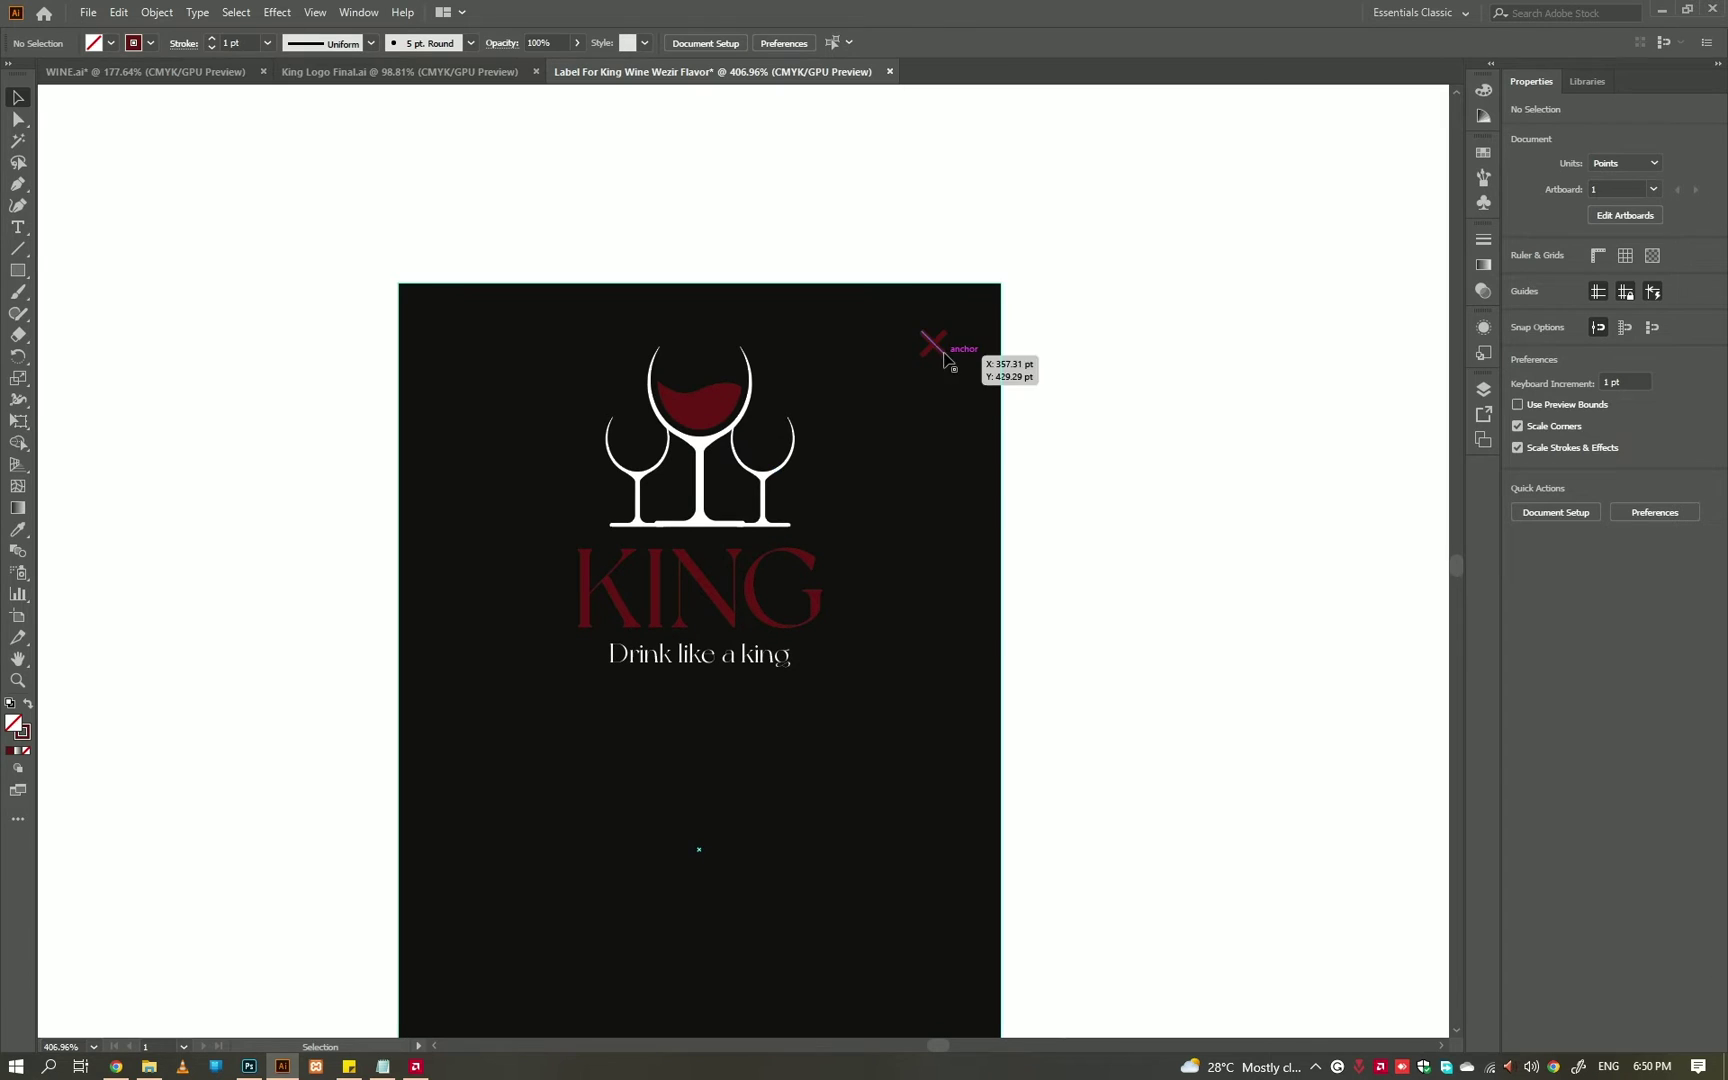
pyautogui.moveTo(933, 387); pyautogui.dragTo(933, 388)
pyautogui.scroll(2, 1022, 293)
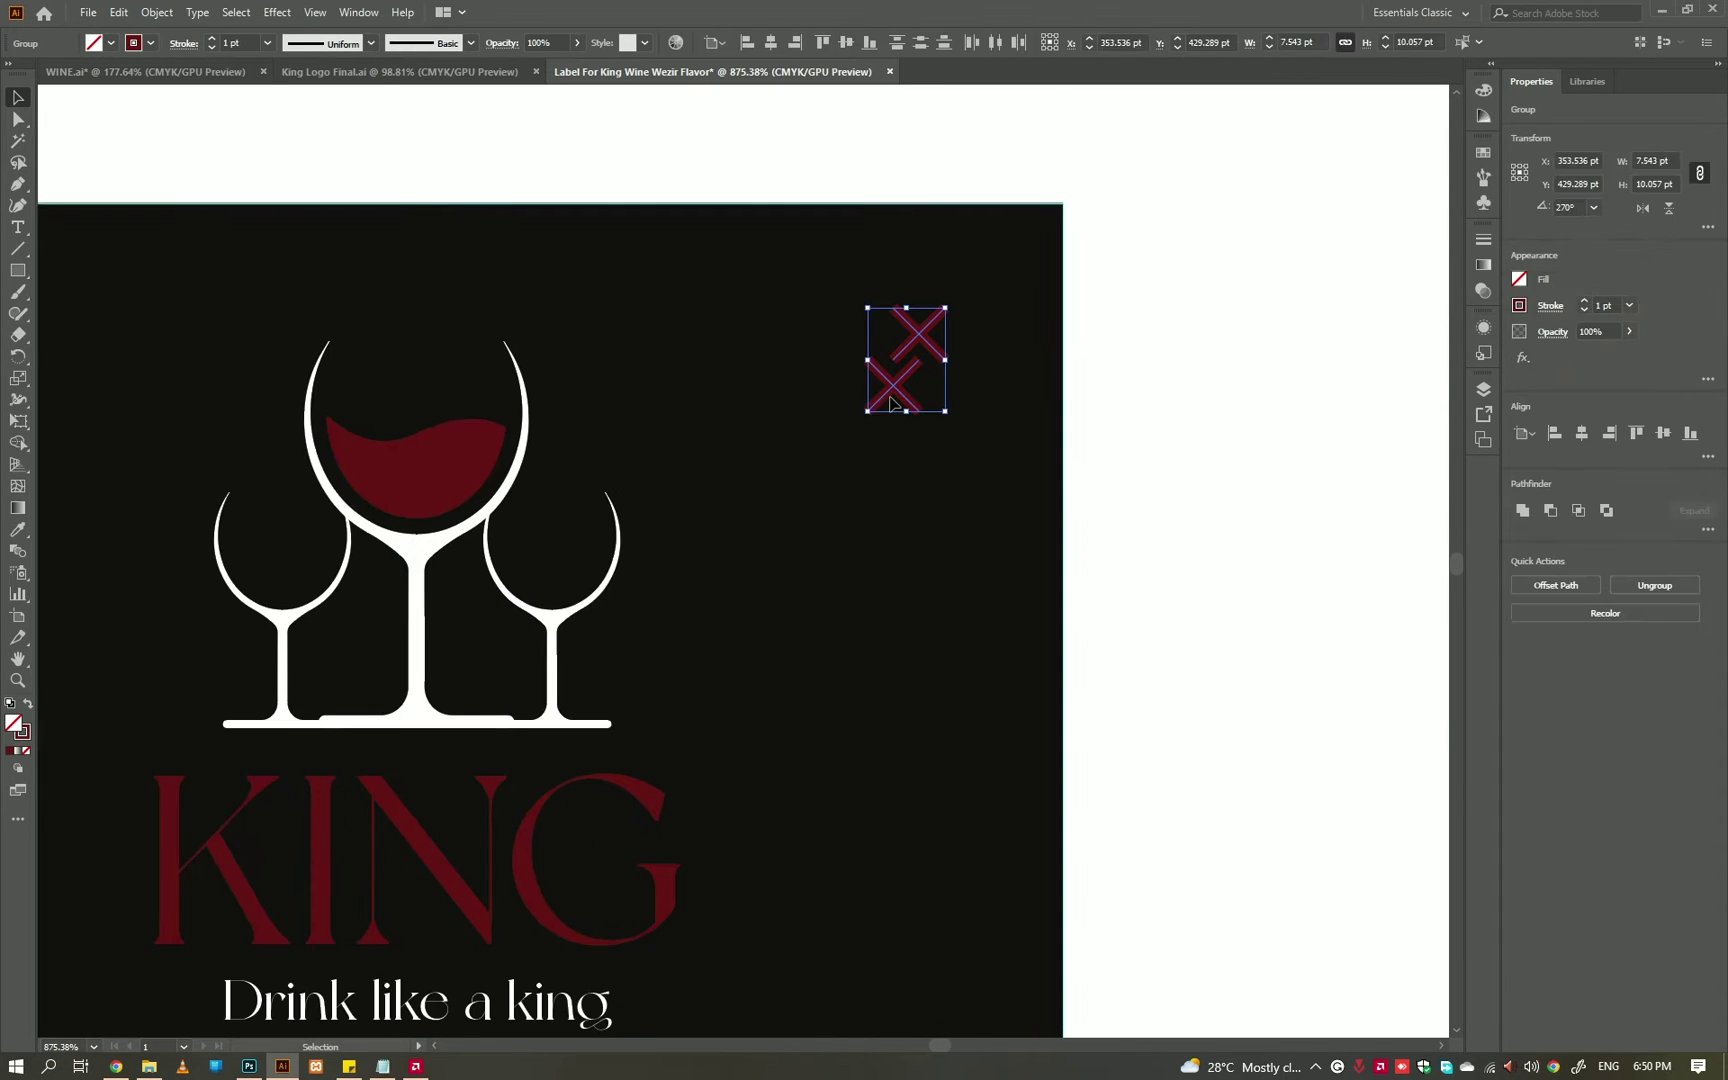
pyautogui.hotkey('alt', 'Tab')
pyautogui.hotkey('alt', 'Tab')
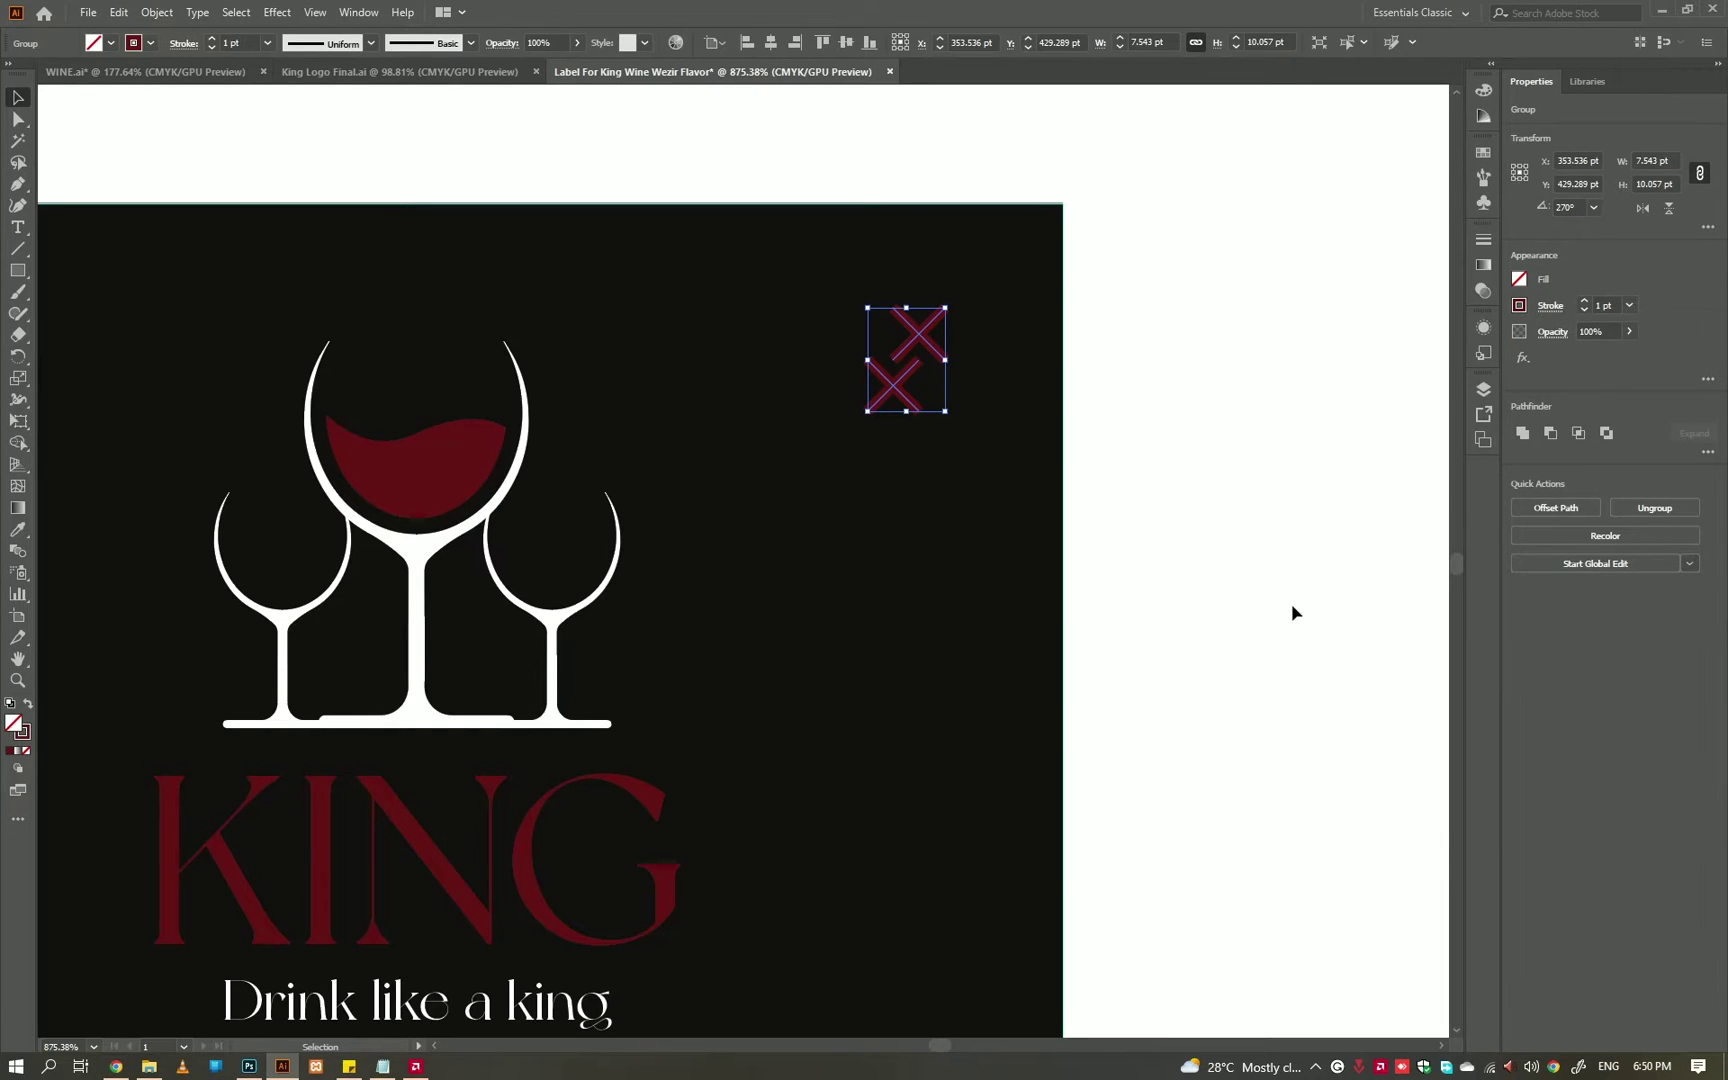
pyautogui.scroll(-1, 1255, 436)
pyautogui.doubleClick(1045, 425)
pyautogui.press('Delete')
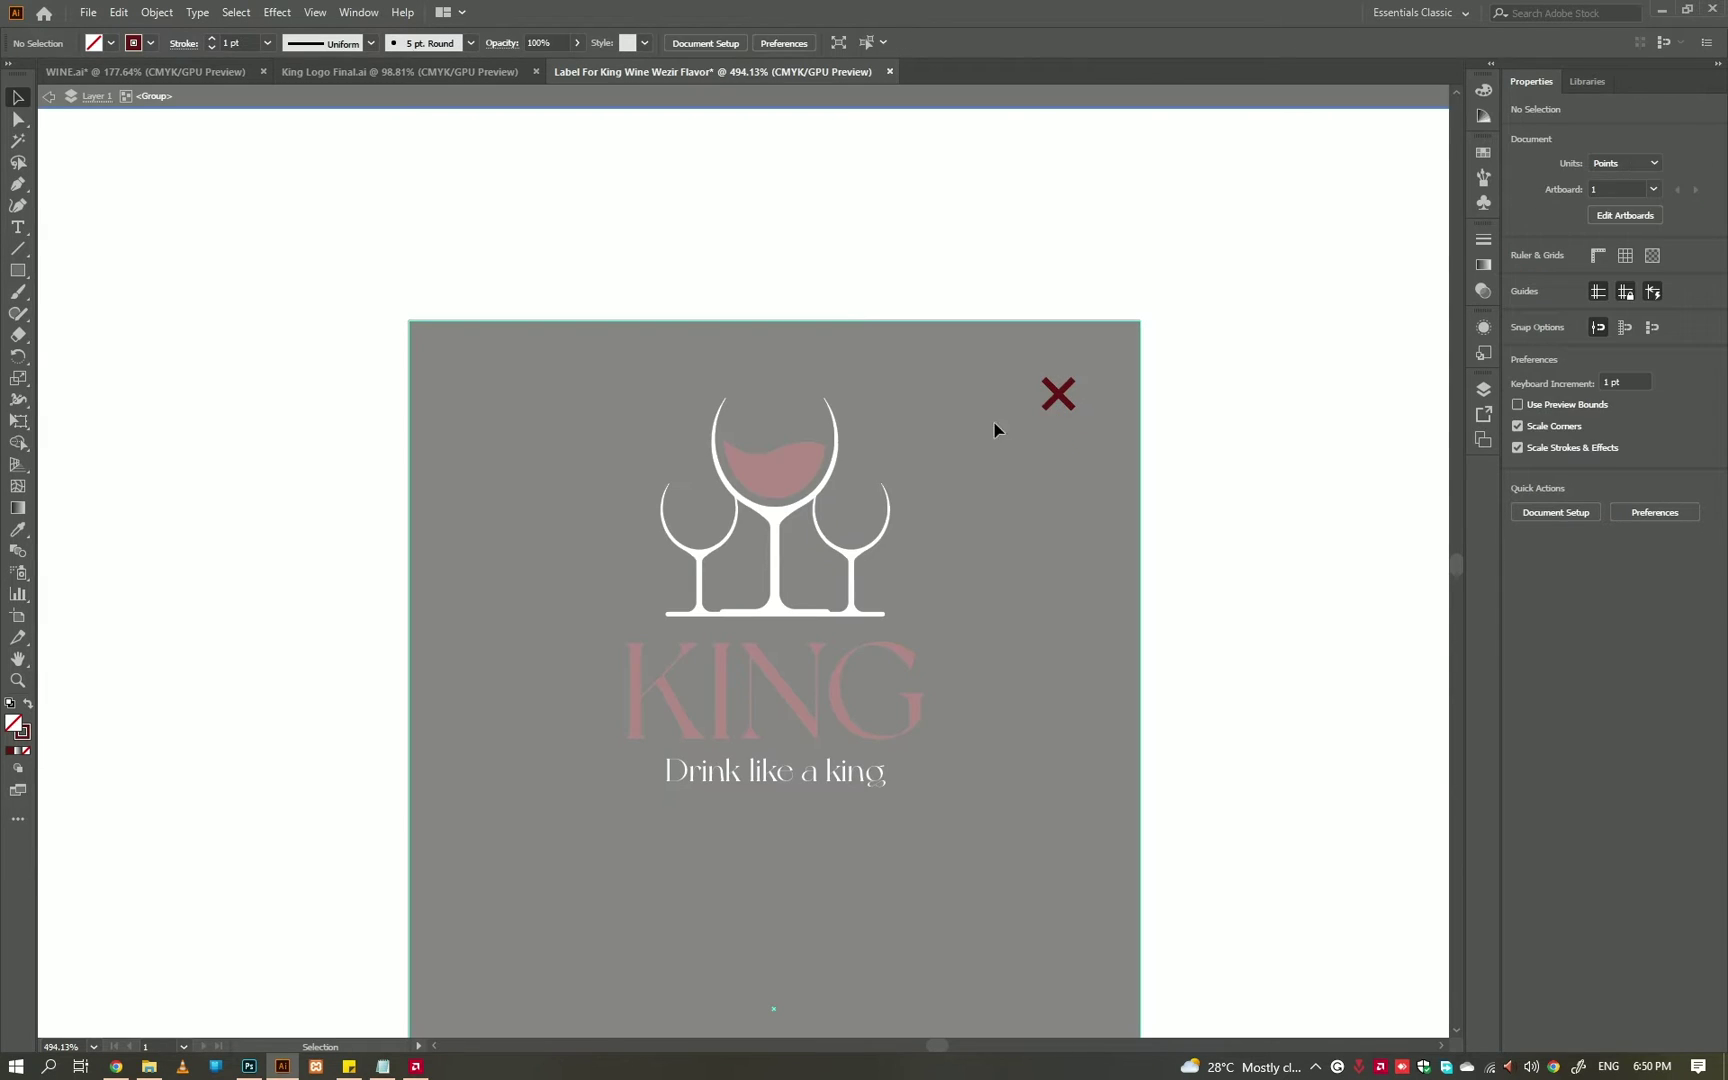
pyautogui.moveTo(1062, 414); pyautogui.dragTo(1063, 427)
pyautogui.scroll(-2, 1160, 445)
pyautogui.hotkey('ctrl', 'd')
pyautogui.hotkey('ctrl', 'd')
pyautogui.hotkey('ctrl', 'd')
pyautogui.click(1207, 501)
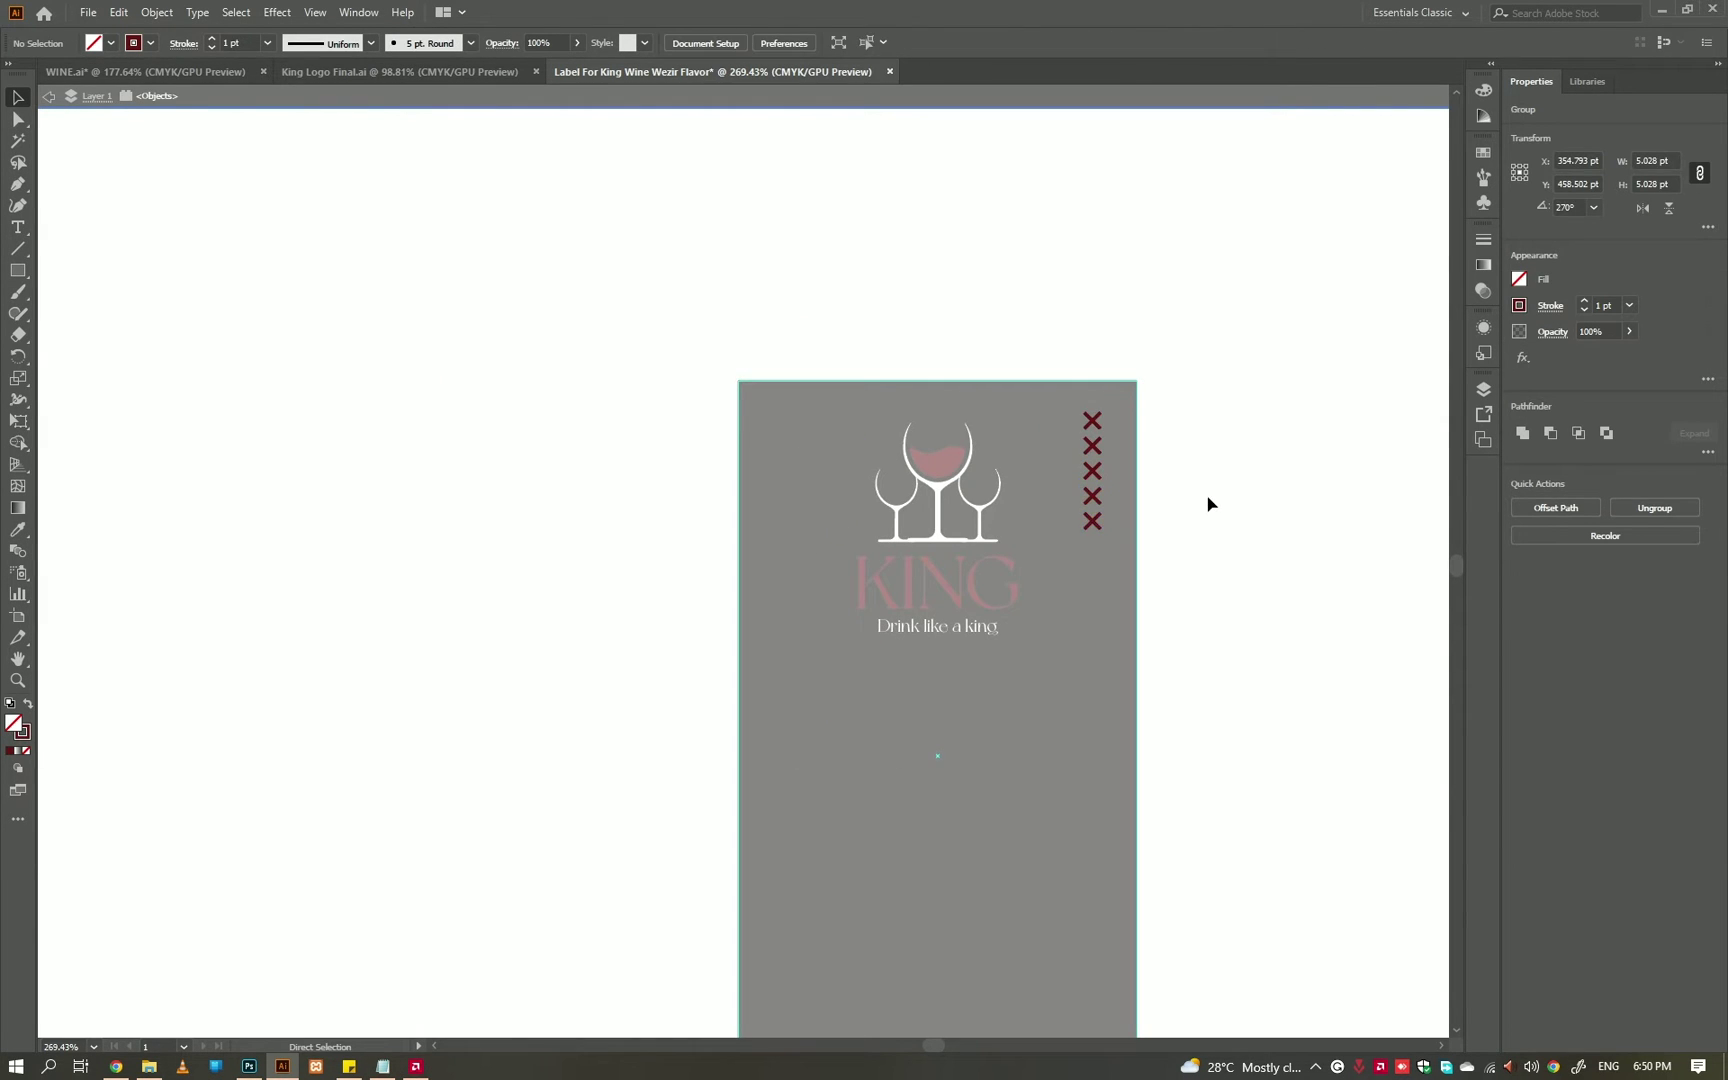
pyautogui.press('Escape')
pyautogui.scroll(1, 886, 215)
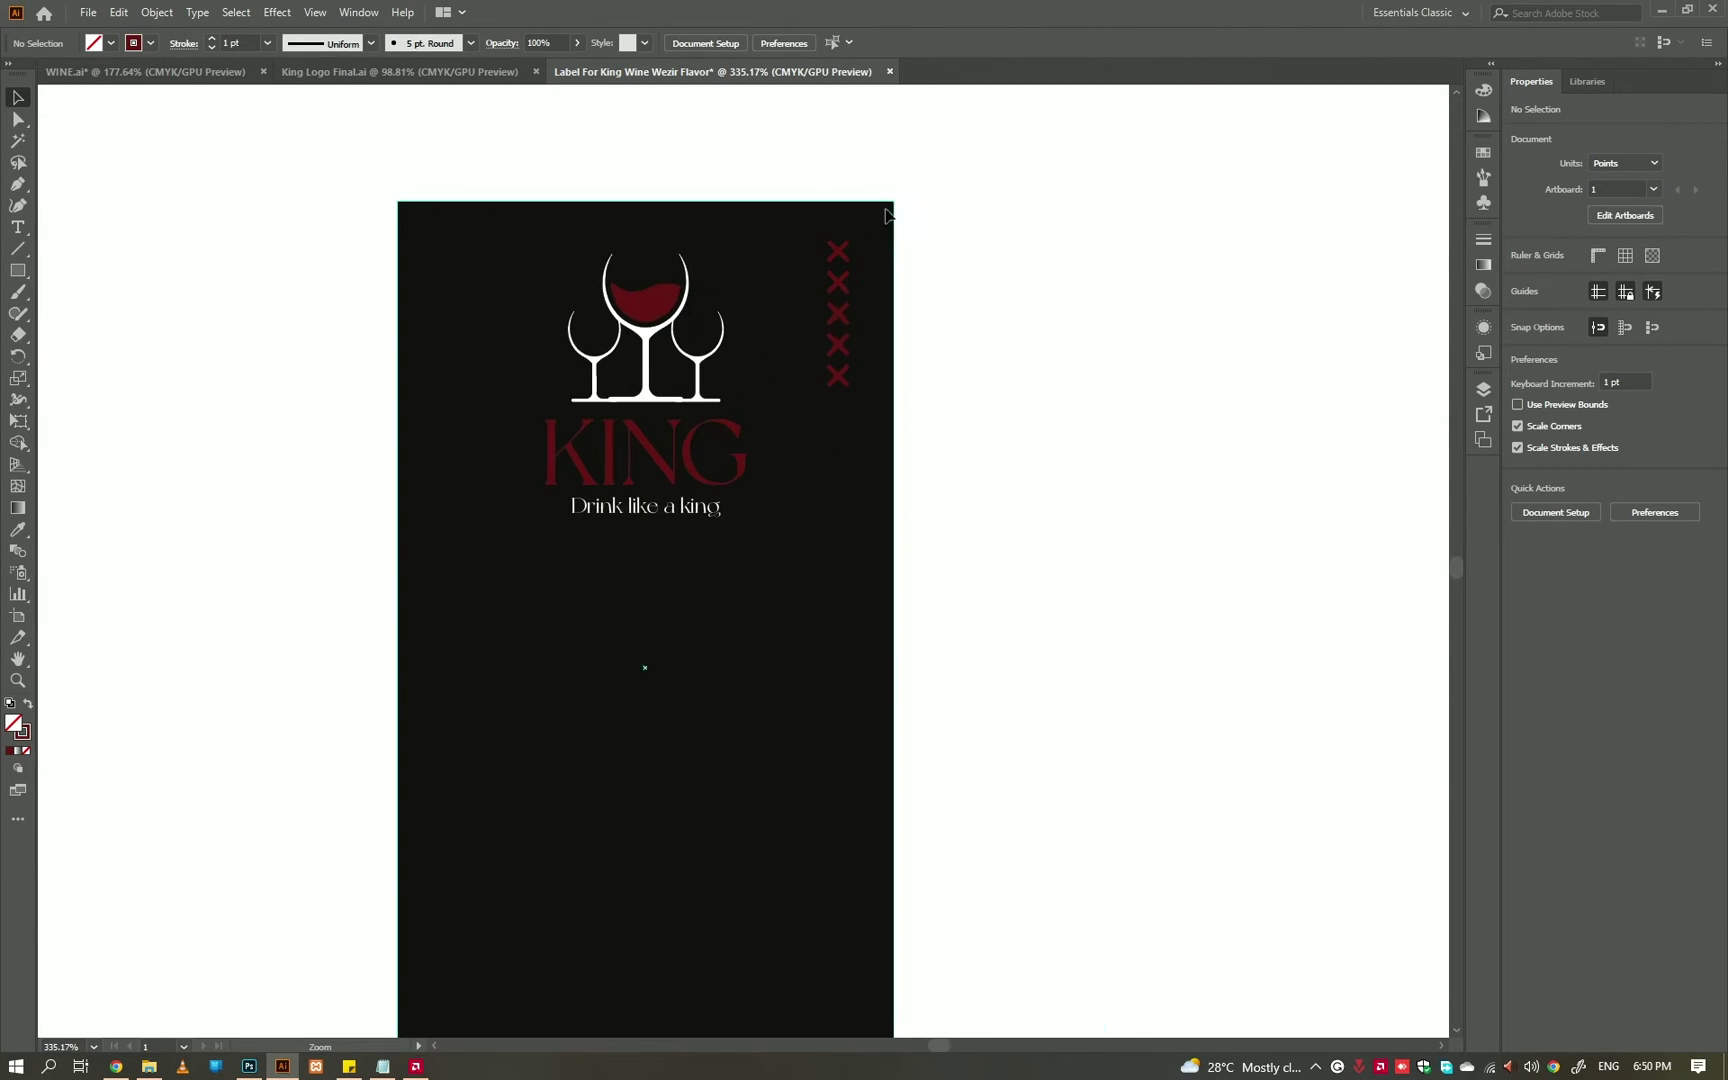
# - Copy the X column to the label's bottom-left corner
pyautogui.click(840, 384)
pyautogui.moveTo(771, 347); pyautogui.dragTo(514, 752)
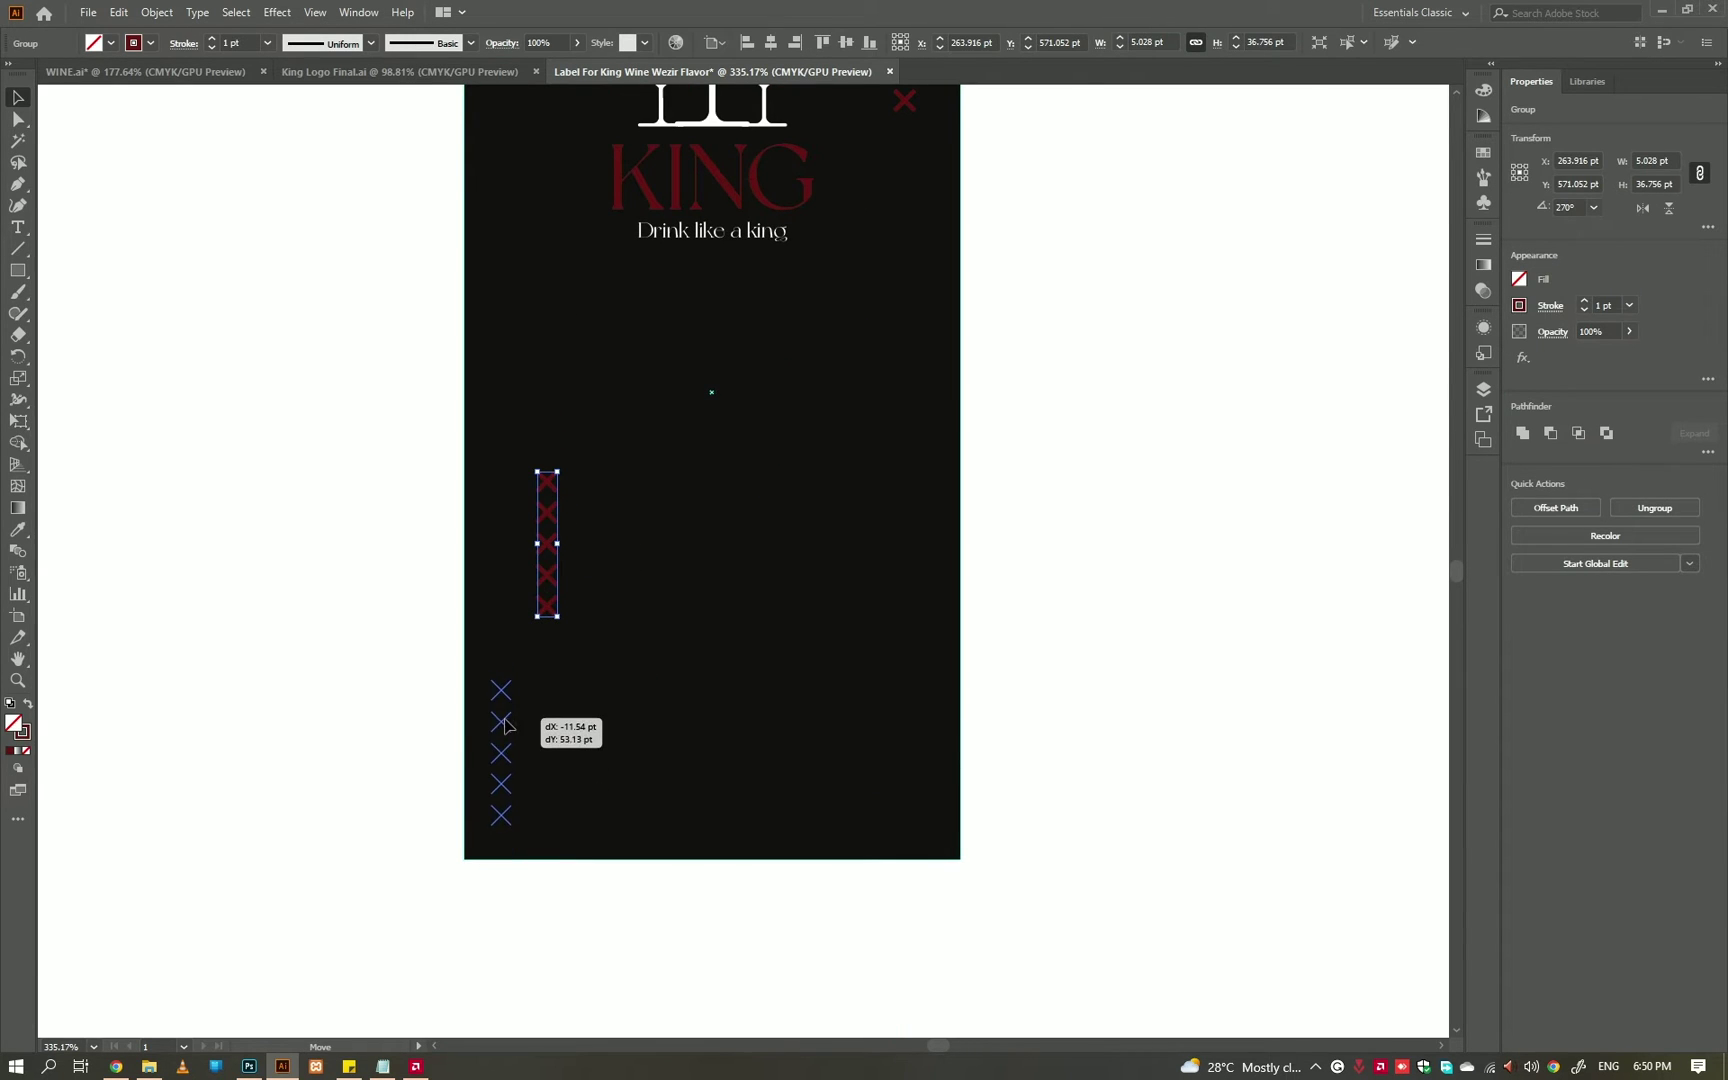
pyautogui.moveTo(533, 705); pyautogui.dragTo(541, 720)
pyautogui.scroll(-1, 541, 720)
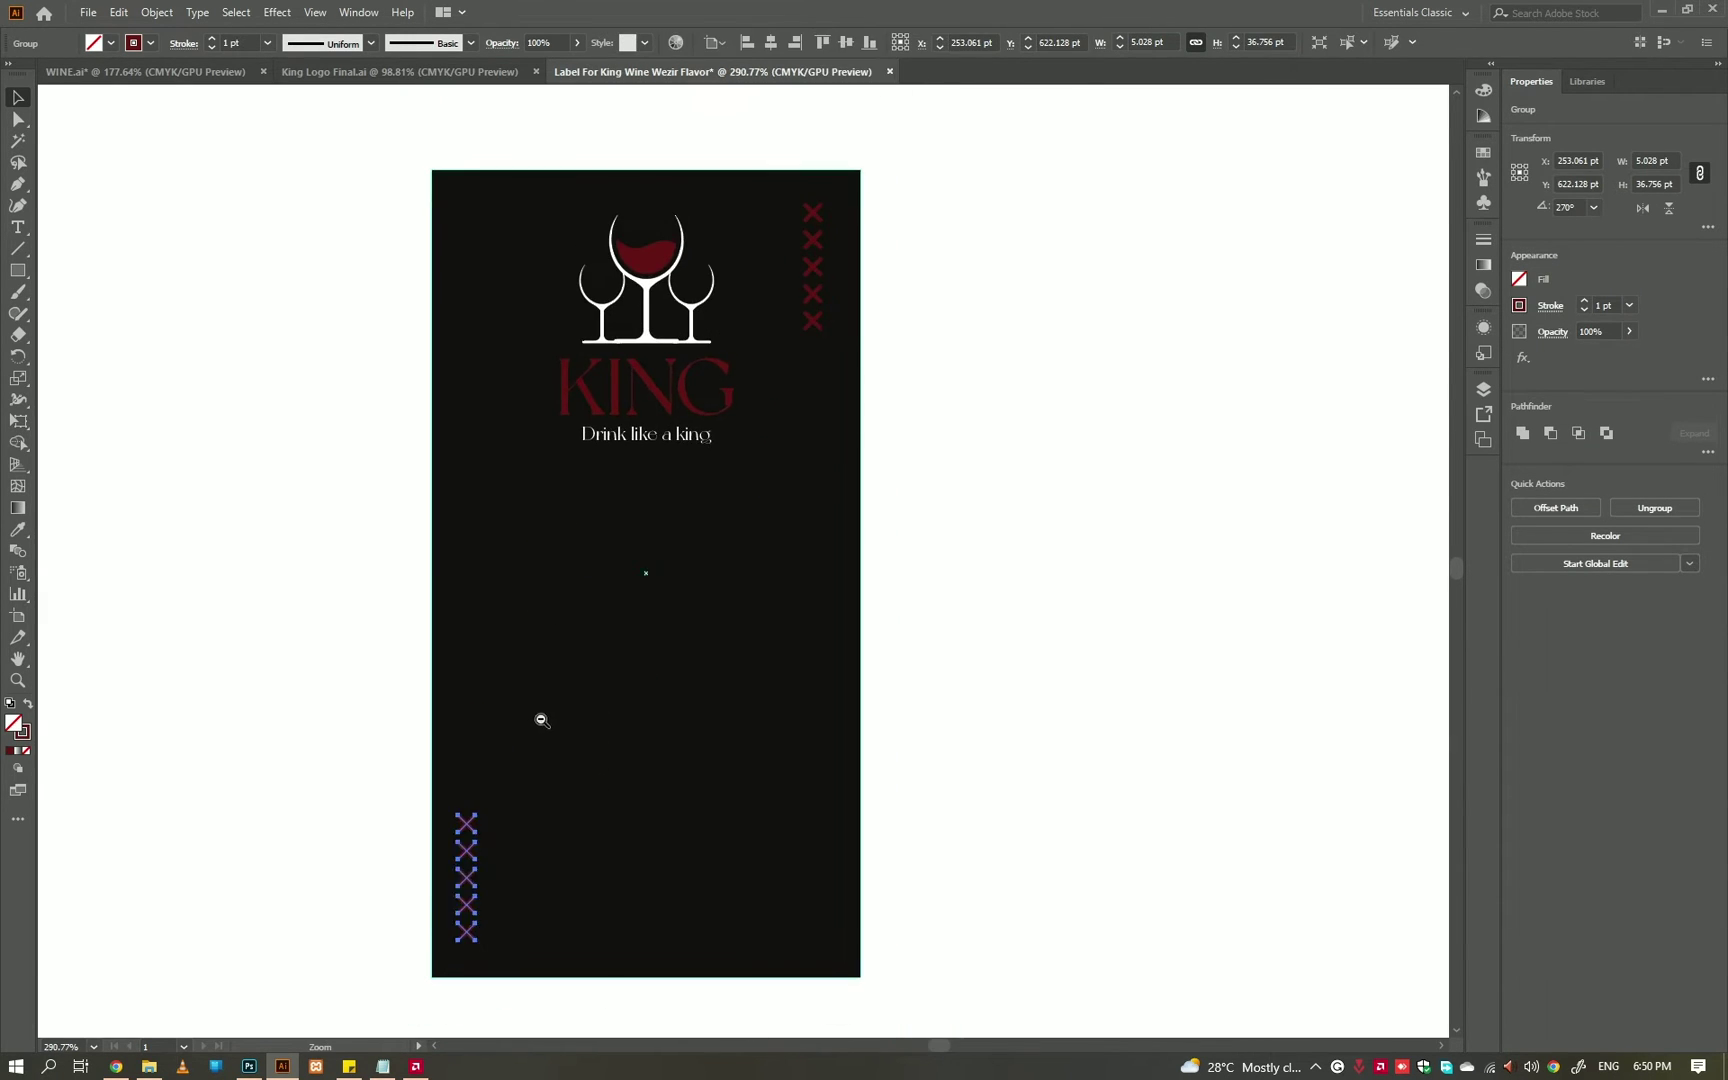
pyautogui.click(1047, 644)
pyautogui.hscroll(-2, 872, 586)
pyautogui.click(771, 536)
# - Copy the line 'Minimal Illustration according to Flavour' from the WINE.ai brief
pyautogui.click(365, 325)
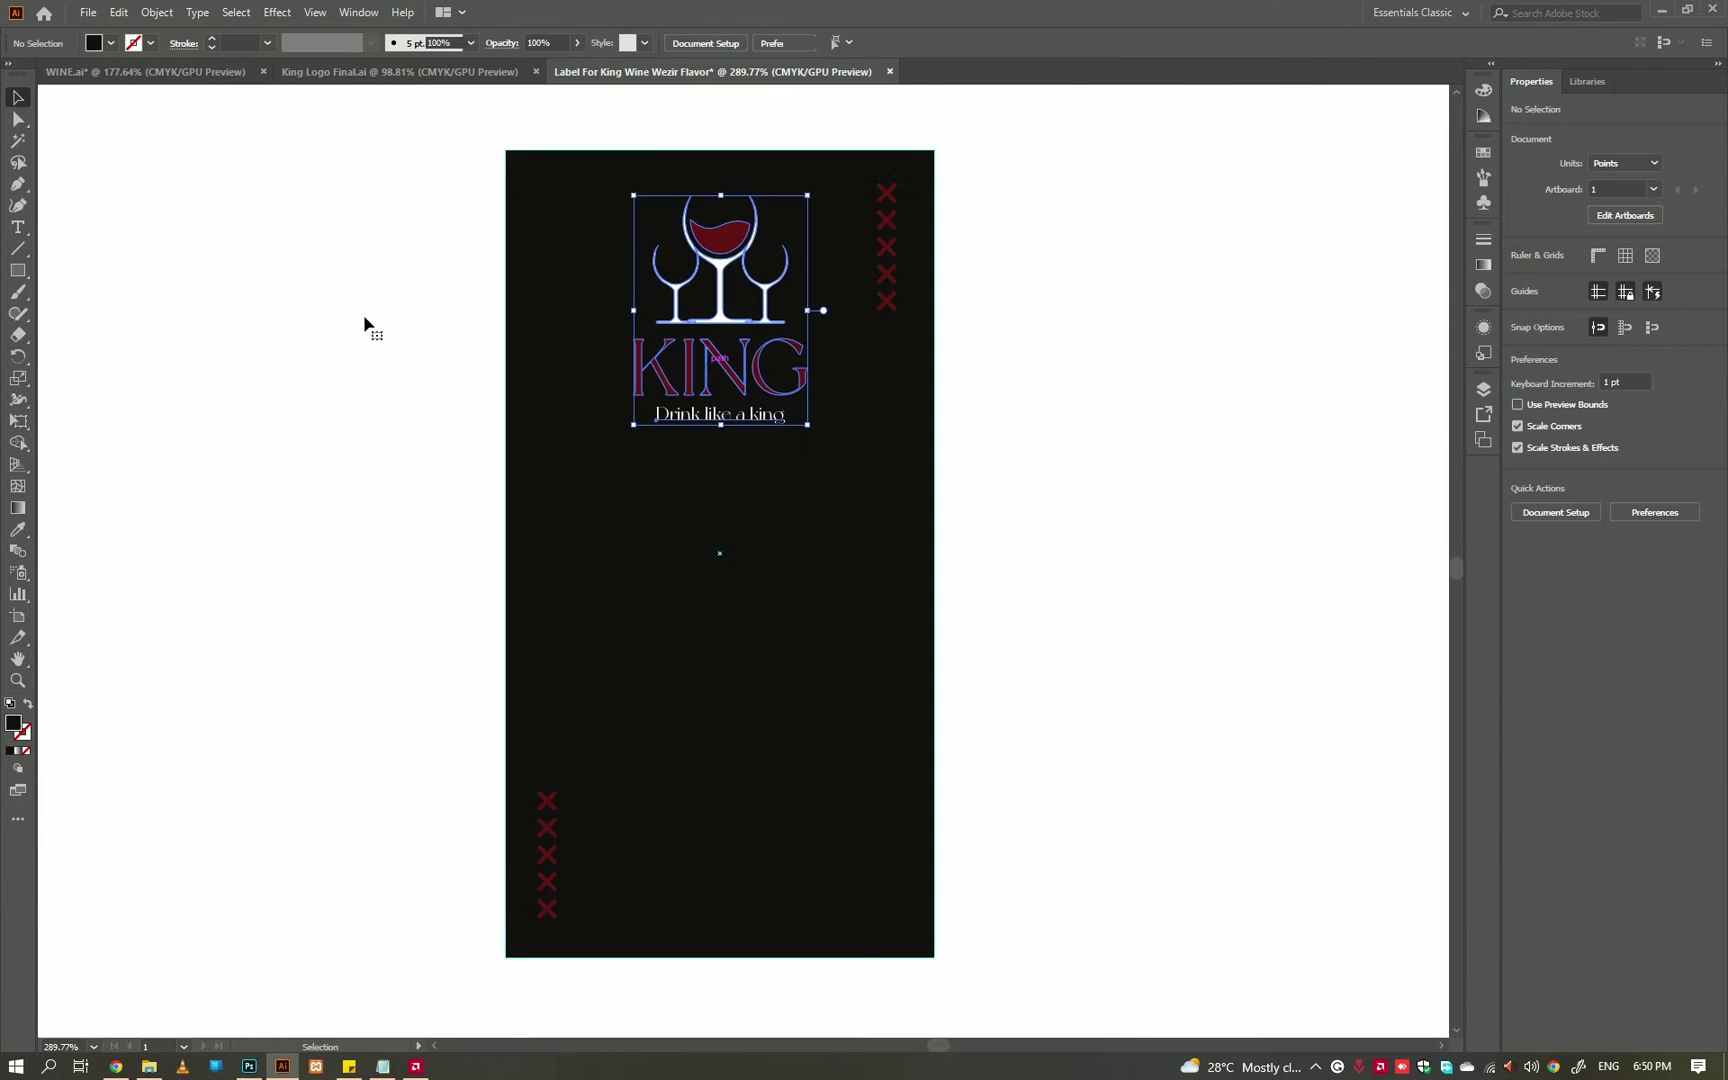
pyautogui.hotkey('ctrl', 'Tab')
pyautogui.press('t')
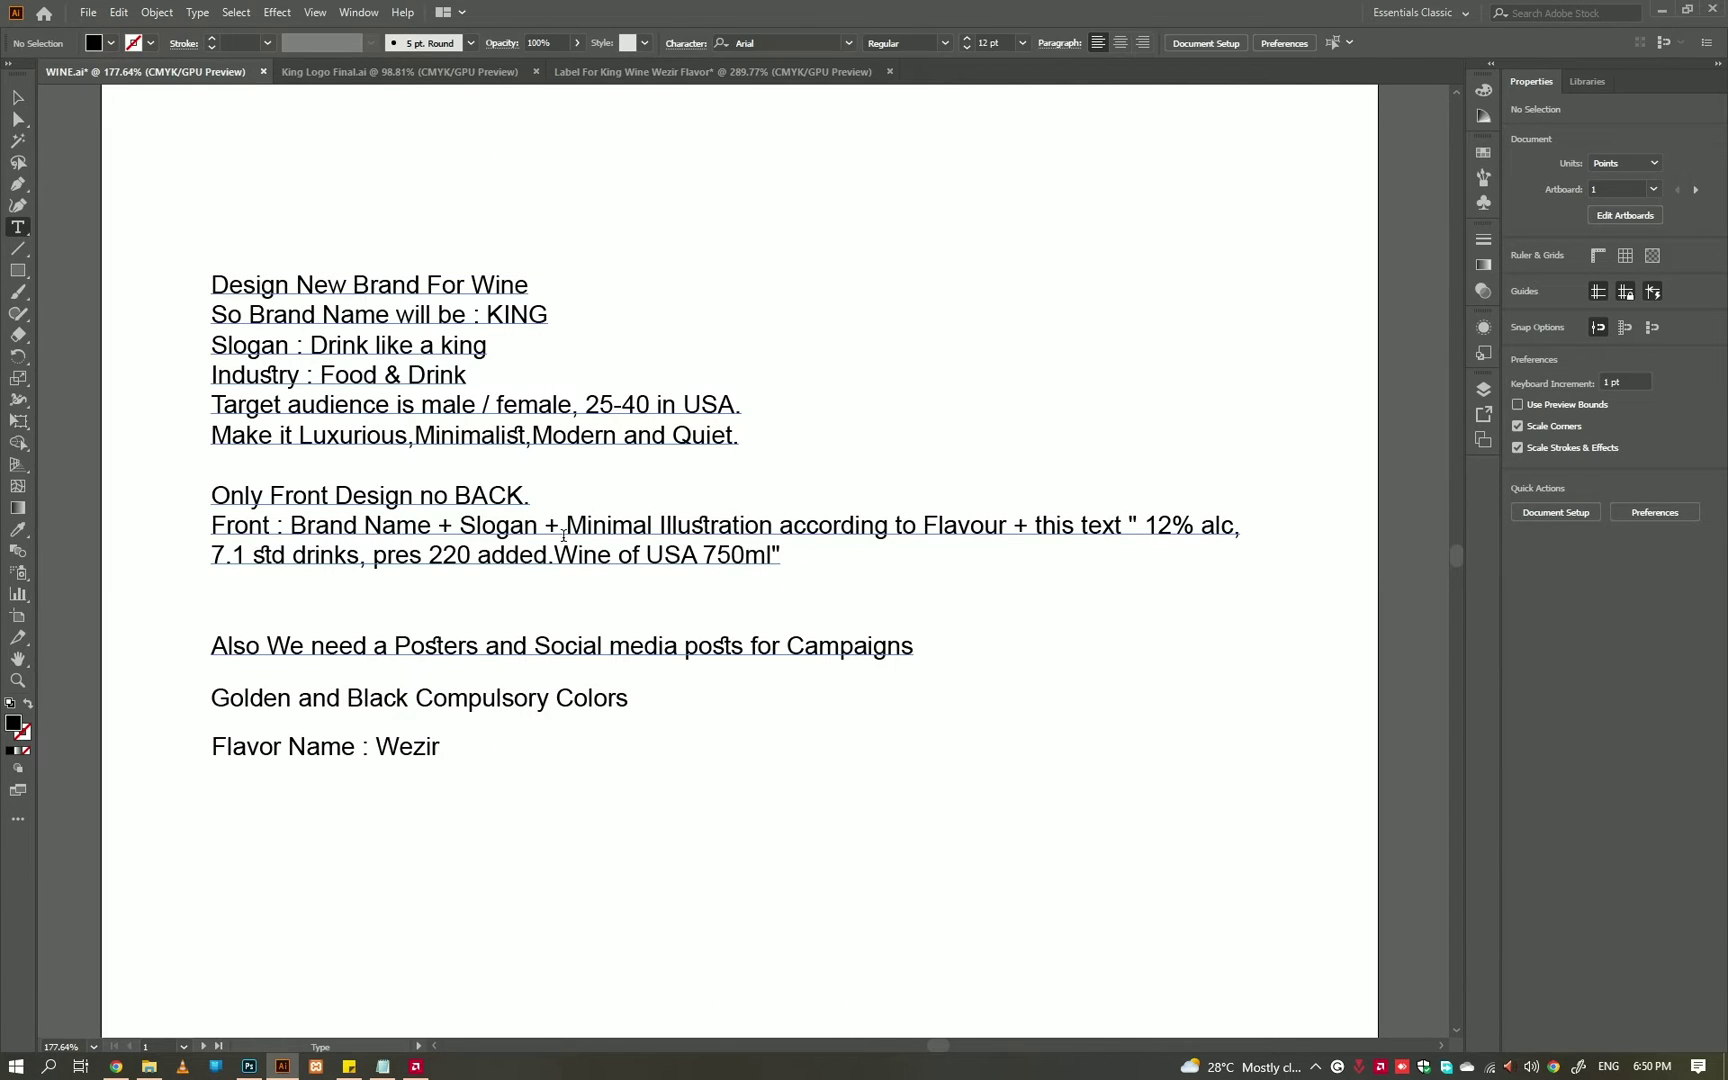
pyautogui.moveTo(566, 525); pyautogui.dragTo(662, 527)
pyautogui.press('Escape')
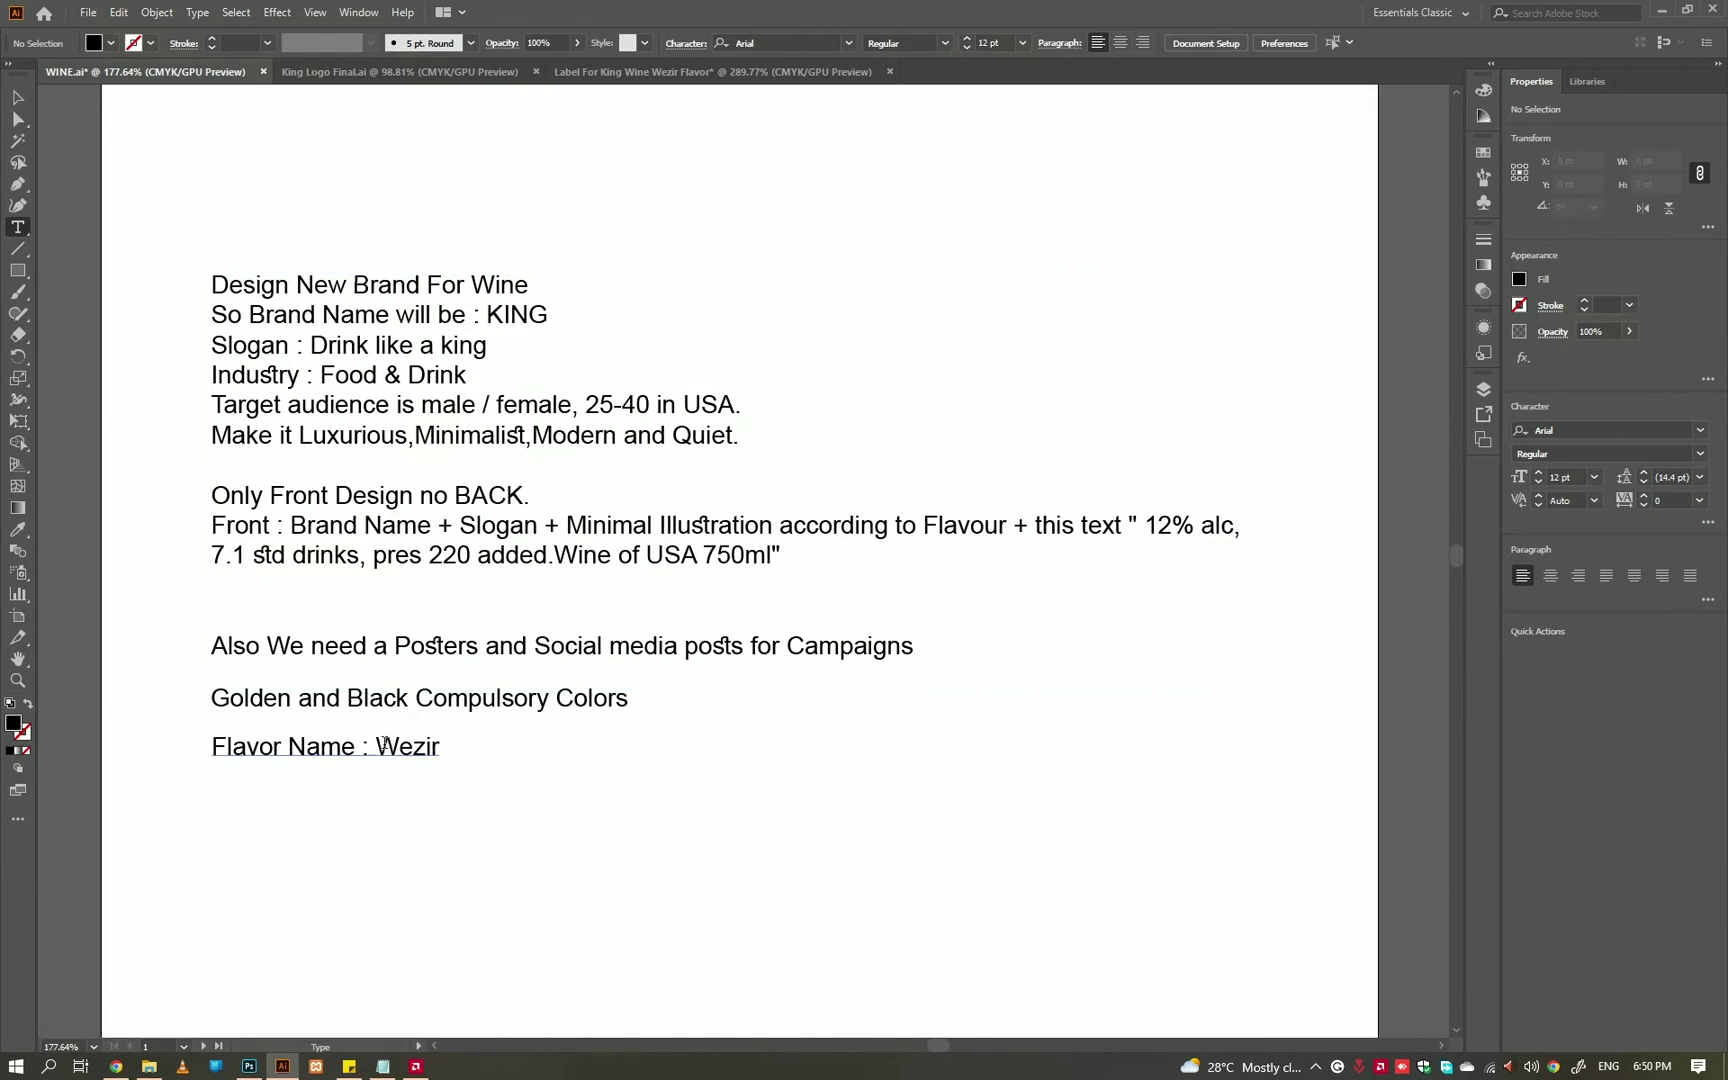
# - Paste the phrase beside the label artboard, then return to the WINE.ai brief
pyautogui.click(439, 74)
pyautogui.click(728, 74)
pyautogui.hotkey('ctrl', 'v')
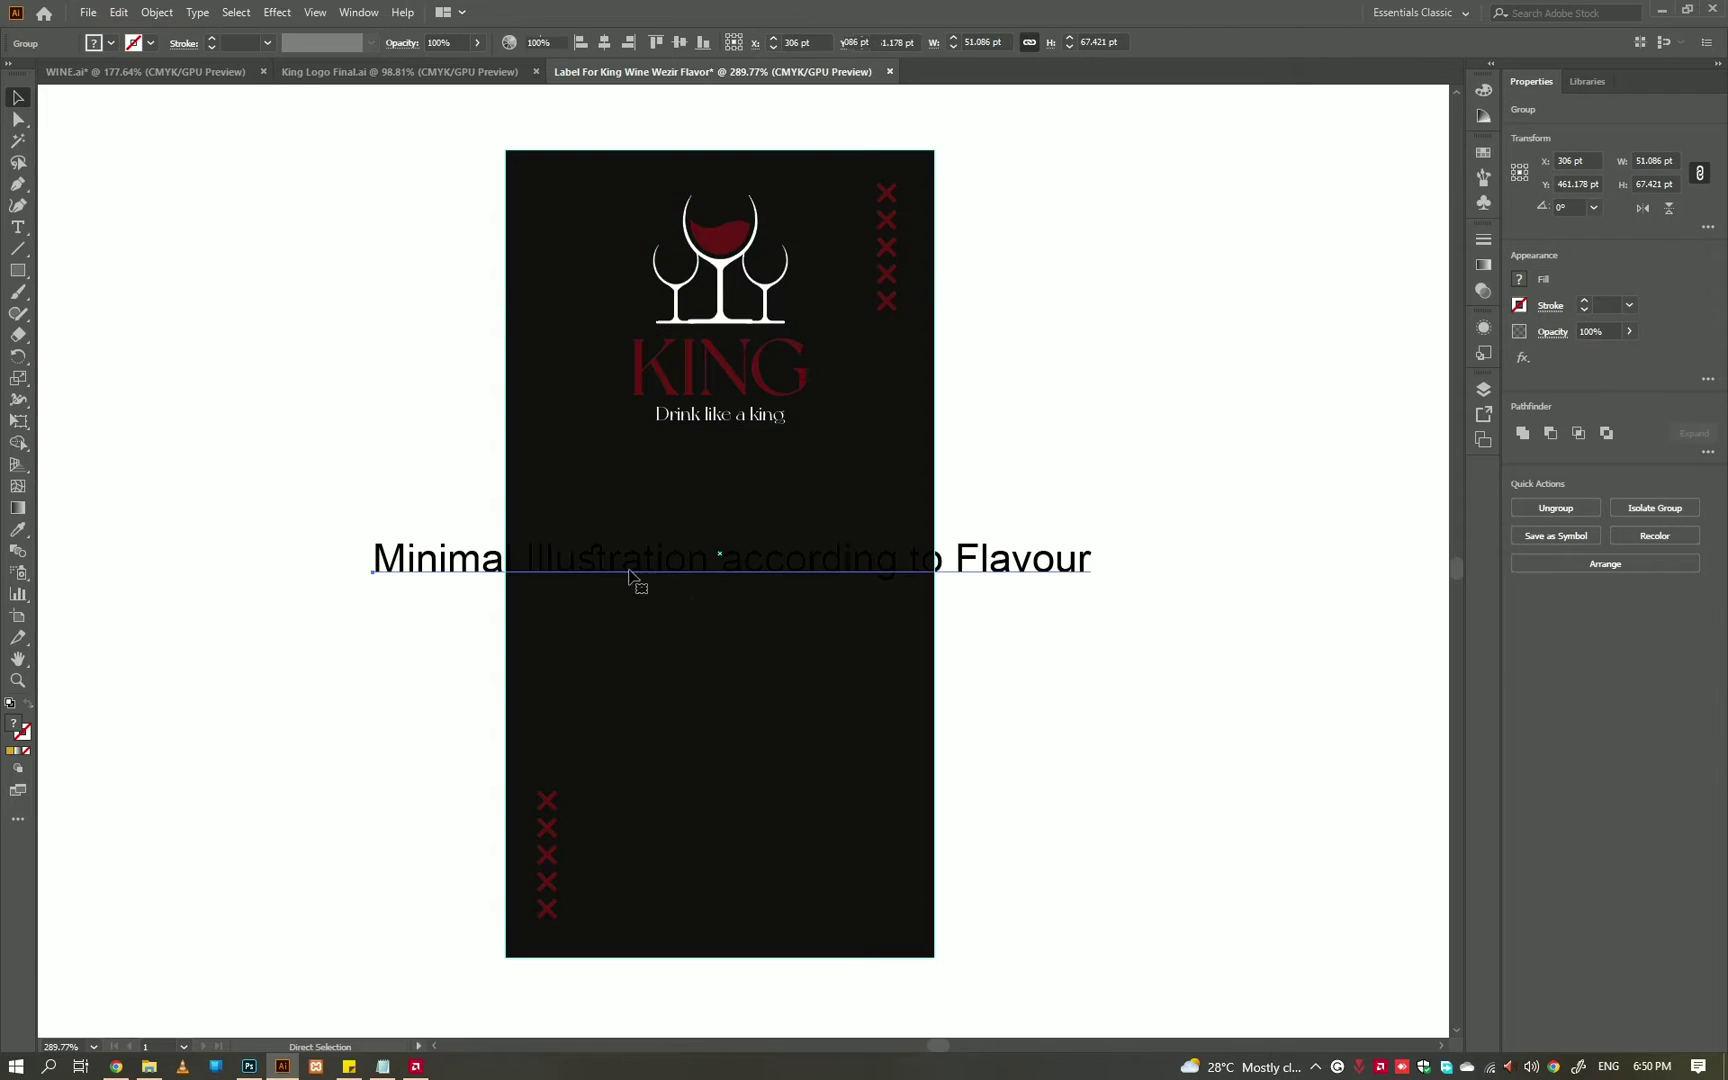
pyautogui.moveTo(629, 578); pyautogui.dragTo(1204, 469)
pyautogui.hscroll(3, 875, 520)
pyautogui.hscroll(-1, 932, 563)
pyautogui.click(978, 442)
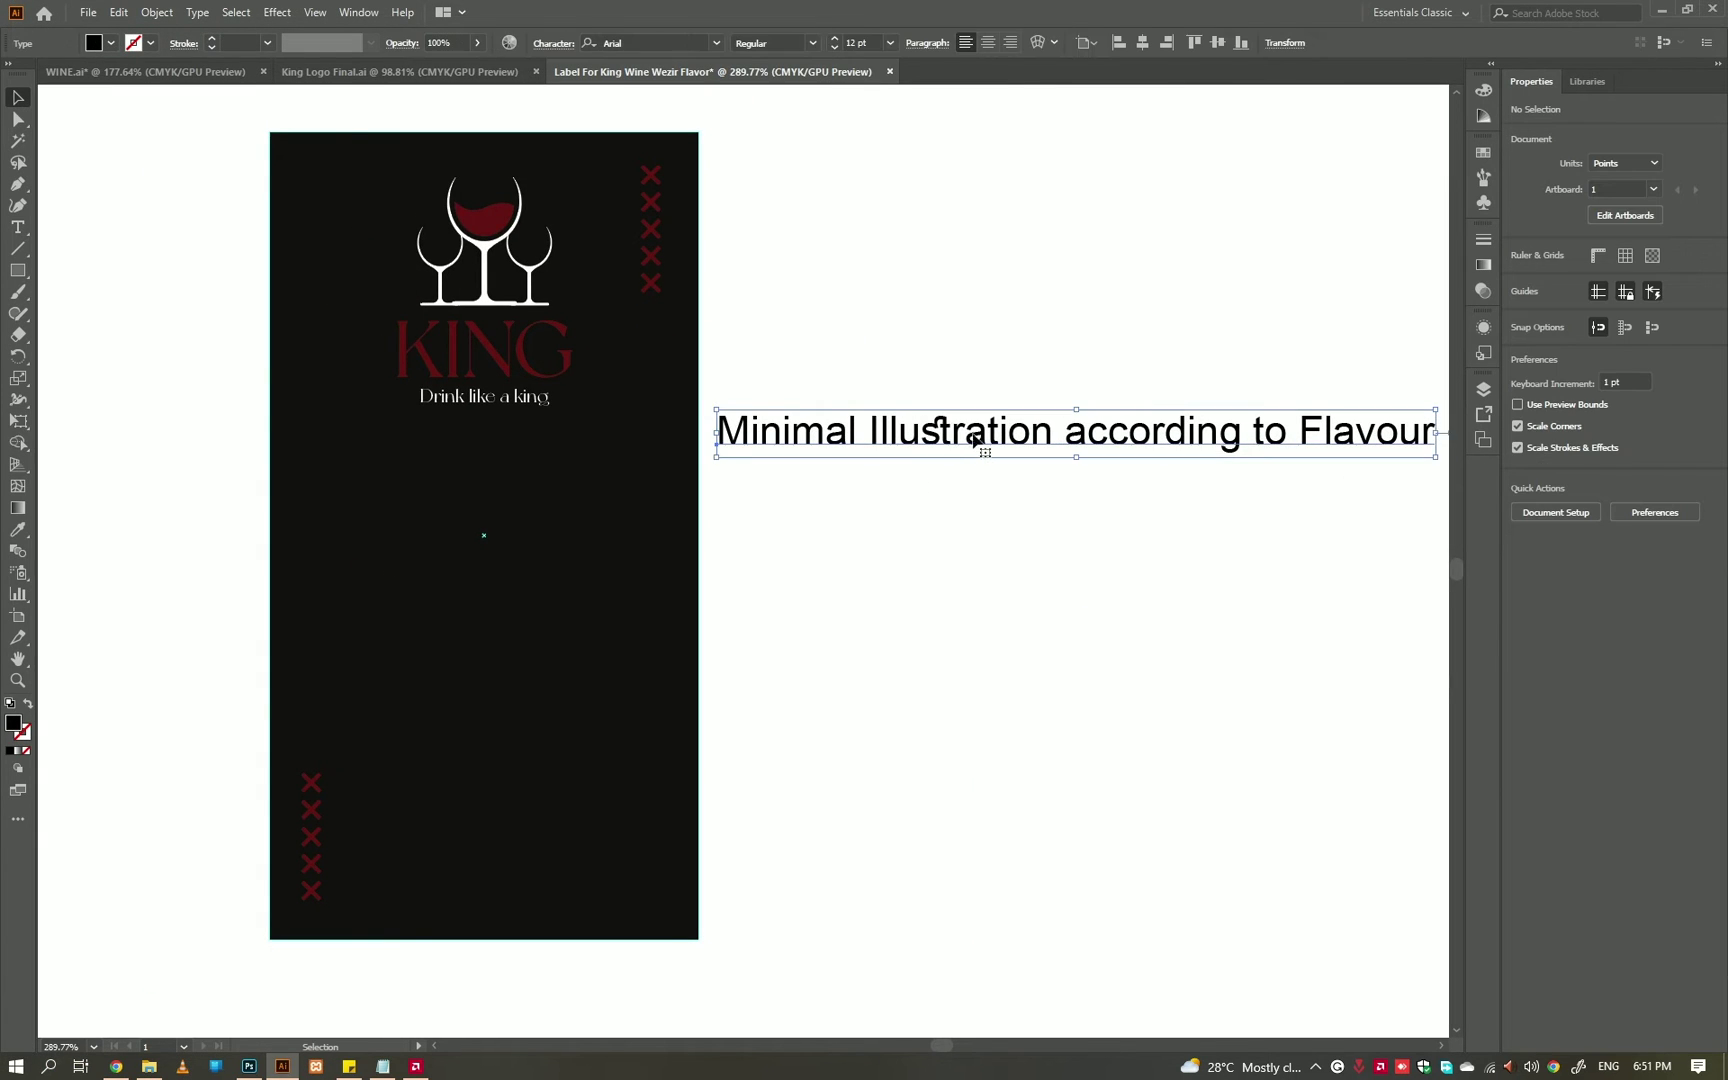
pyautogui.hscroll(-2, 910, 513)
pyautogui.moveTo(800, 424)
pyautogui.mouseDown()
pyautogui.moveTo(773, 389)
pyautogui.moveTo(908, 389)
pyautogui.mouseUp()
pyautogui.click(309, 166)
pyautogui.click(145, 72)
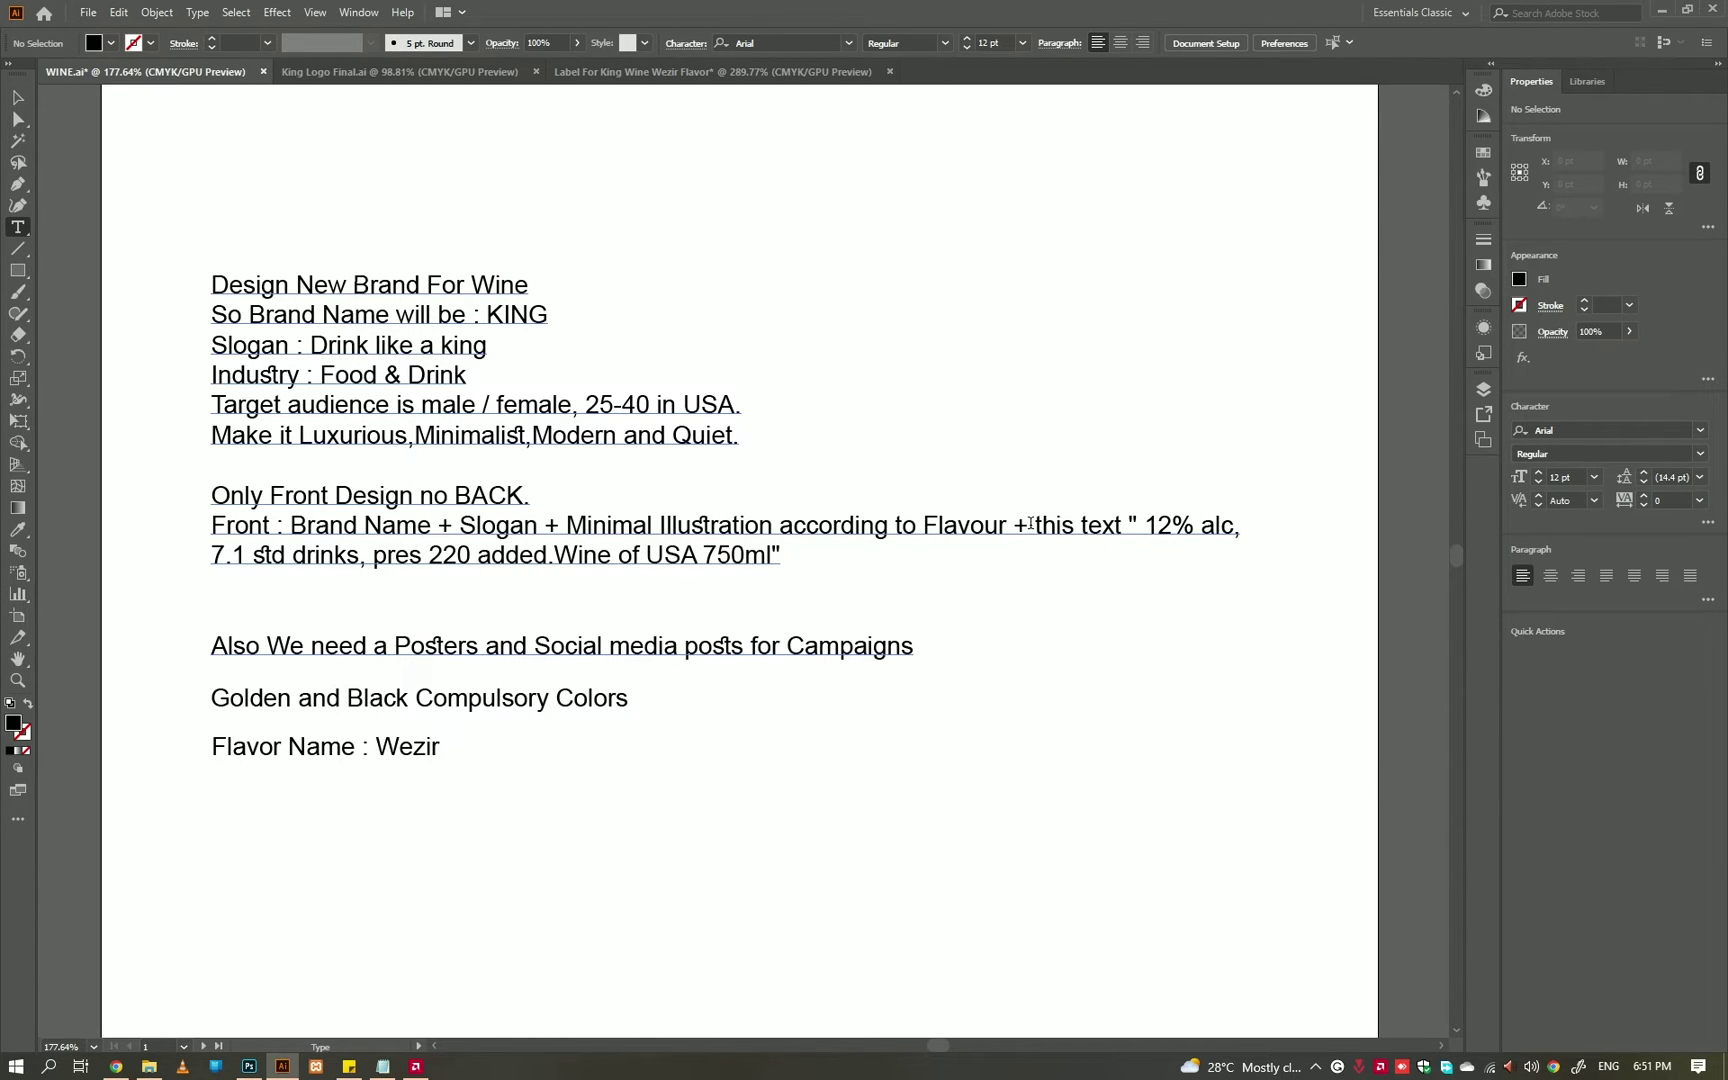
# - Copy the brief's alcohol and volume text and paste it onto the wine label
pyautogui.moveTo(1141, 527); pyautogui.dragTo(664, 555)
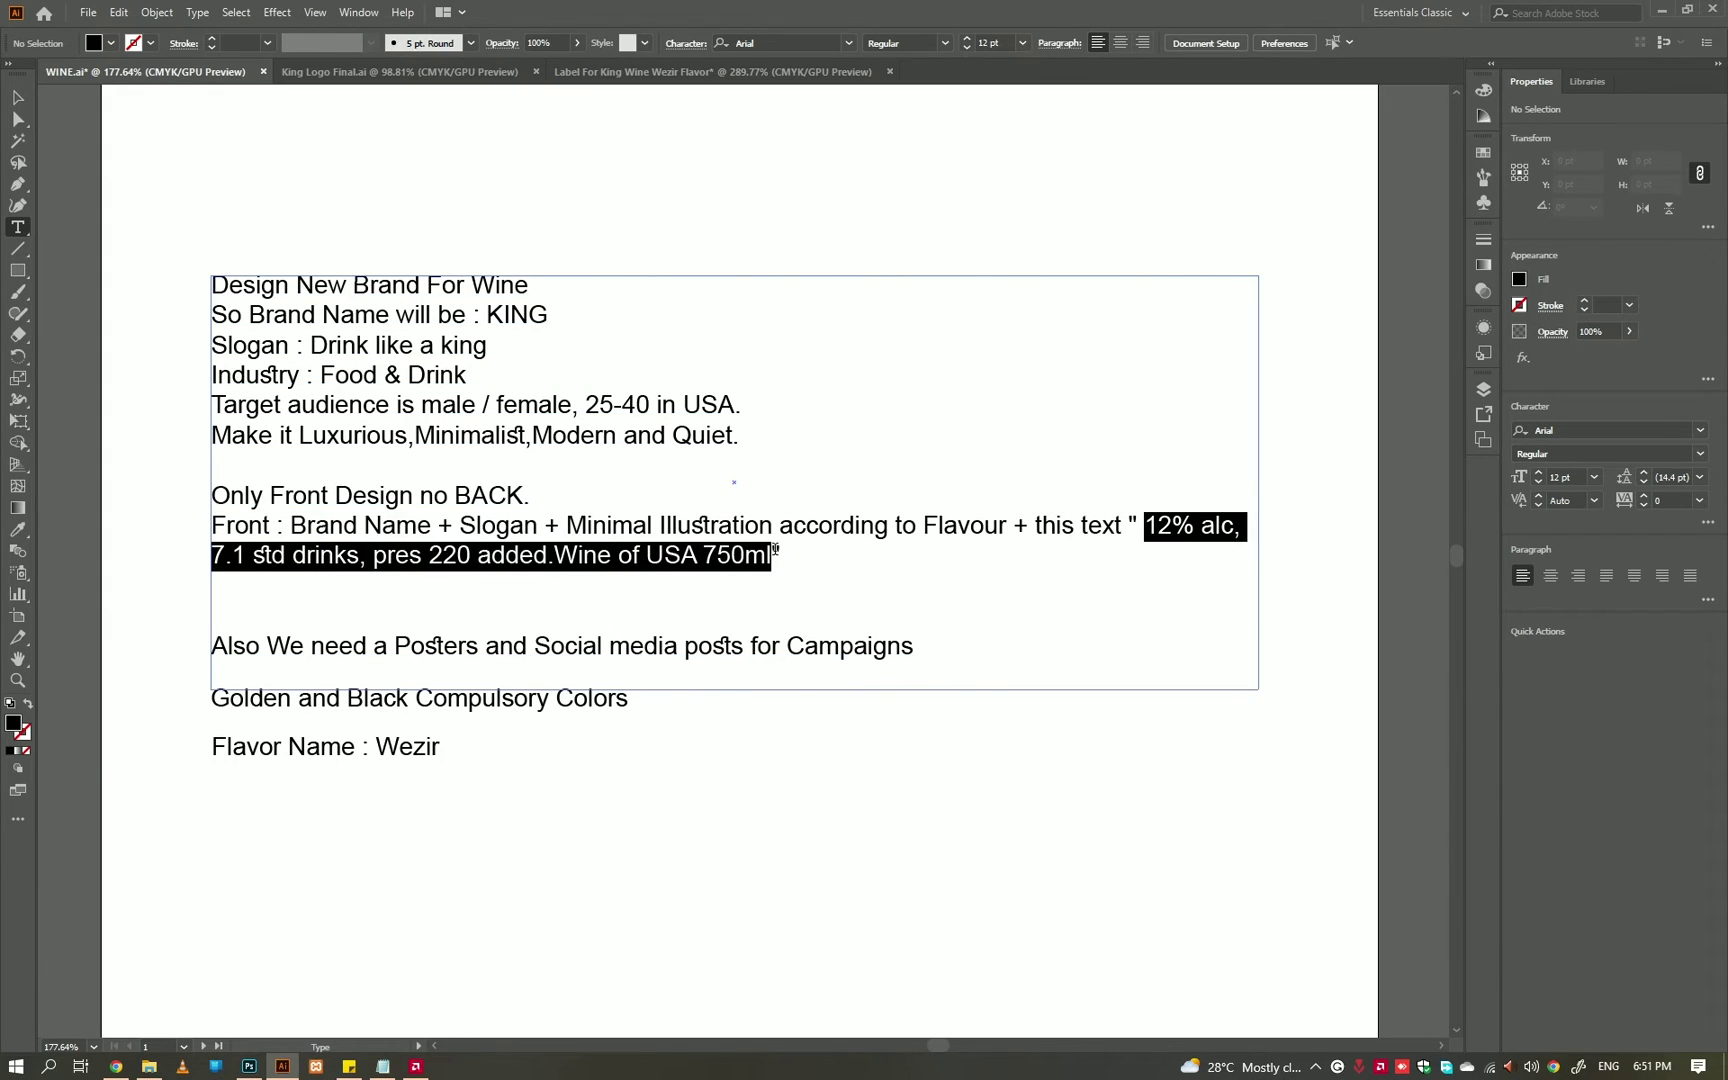
pyautogui.click(688, 68)
pyautogui.hotkey('ctrl', 'v')
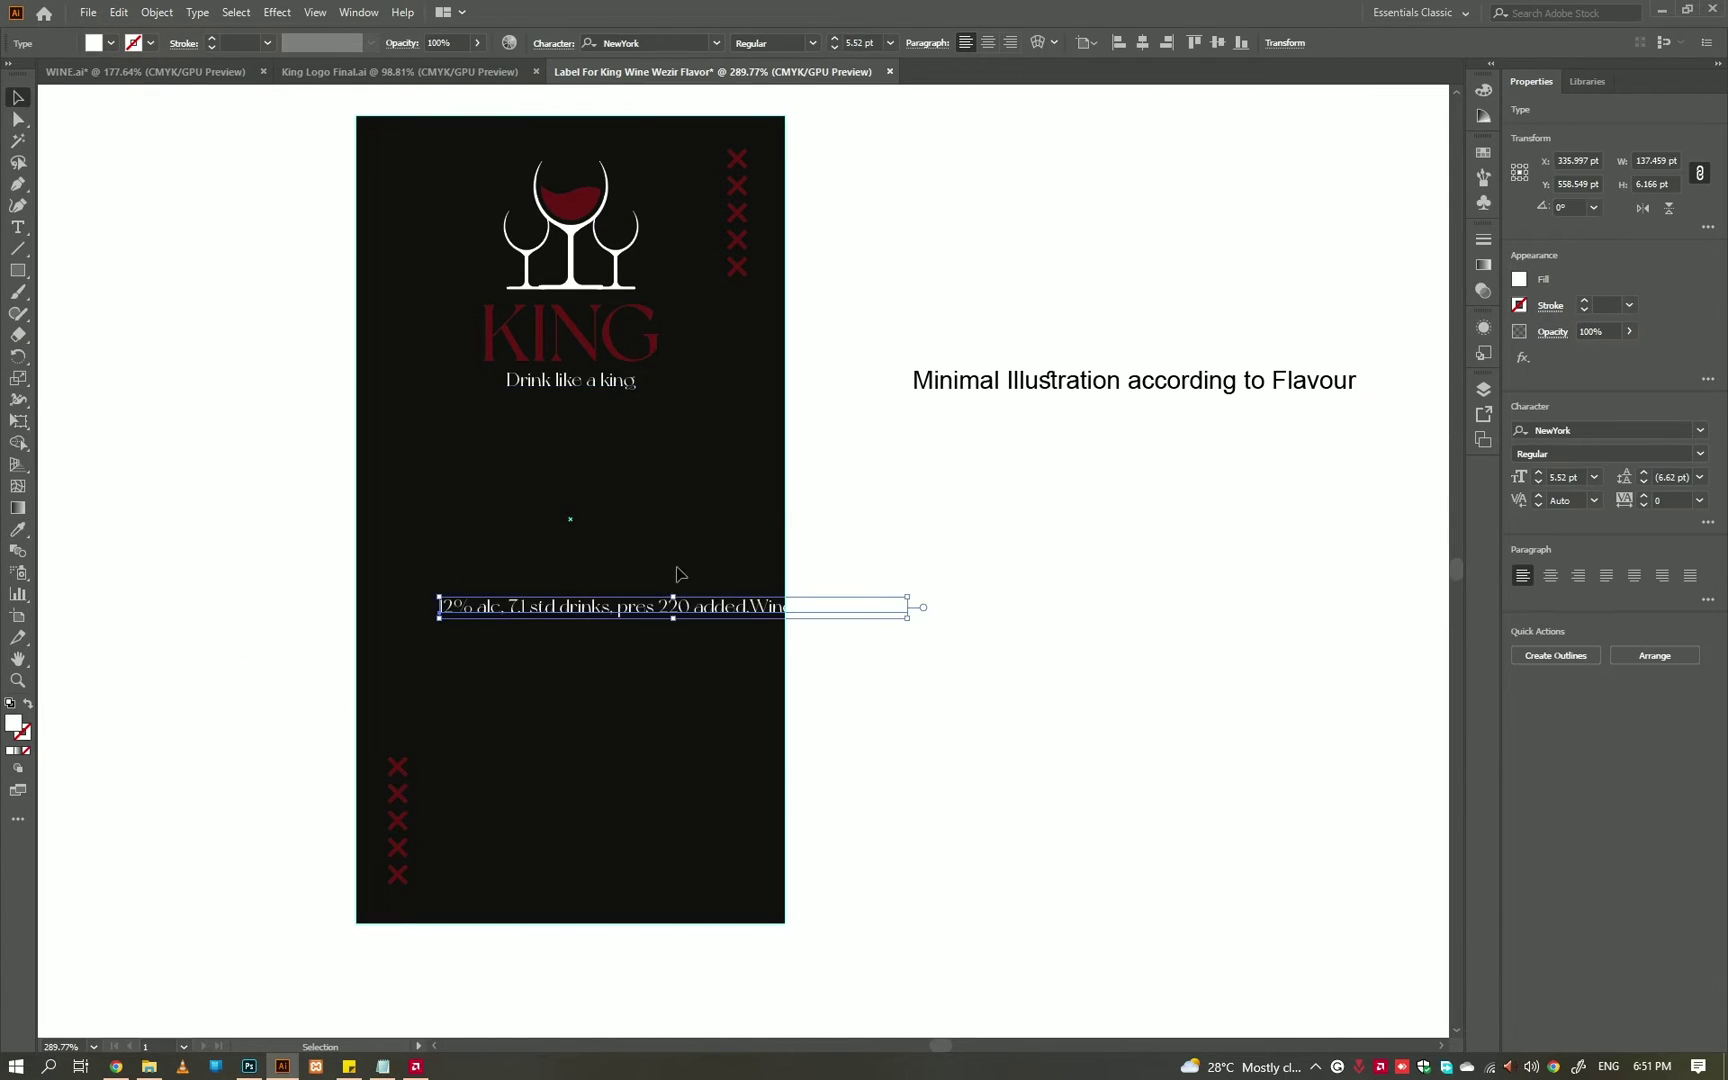
pyautogui.click(619, 342)
# - Colour the pasted text gold using the colour sampled from the yellow banana shape
pyautogui.scroll(-3, 619, 342)
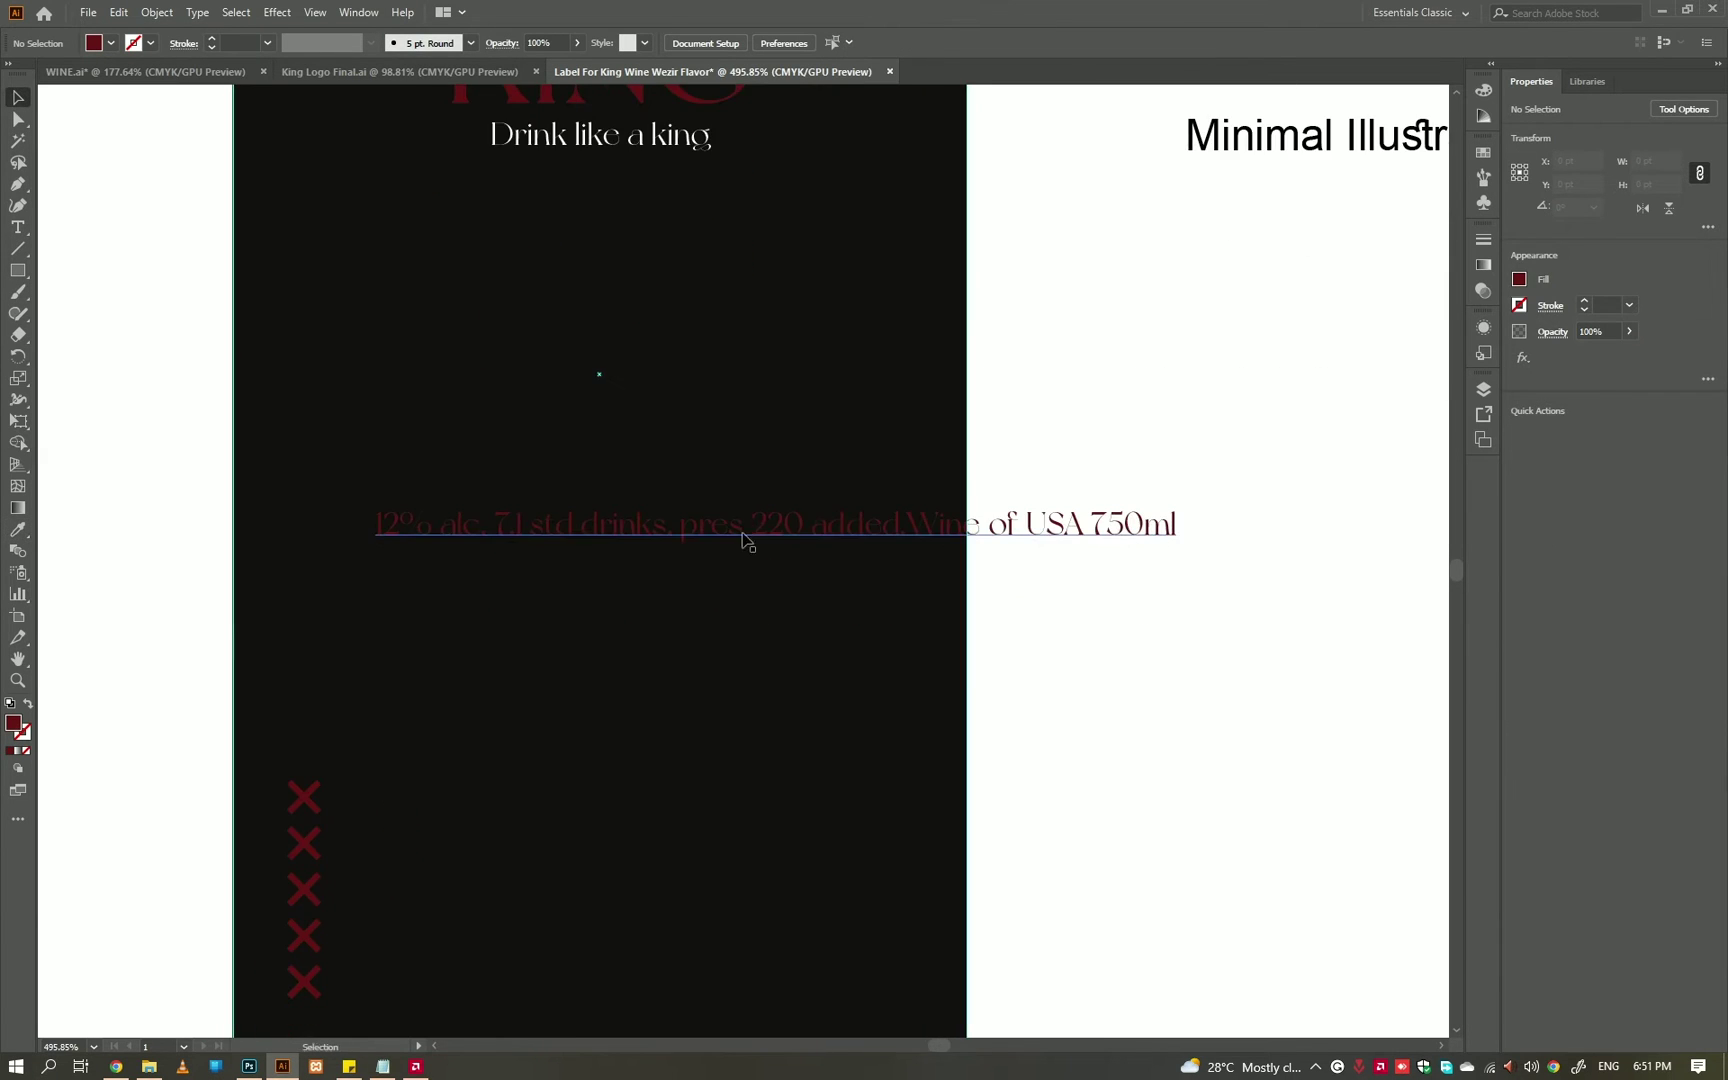
pyautogui.scroll(-5, 700, 520)
pyautogui.moveTo(595, 432); pyautogui.dragTo(583, 517)
pyautogui.scroll(-3, 386, 714)
pyautogui.scroll(1, 366, 509)
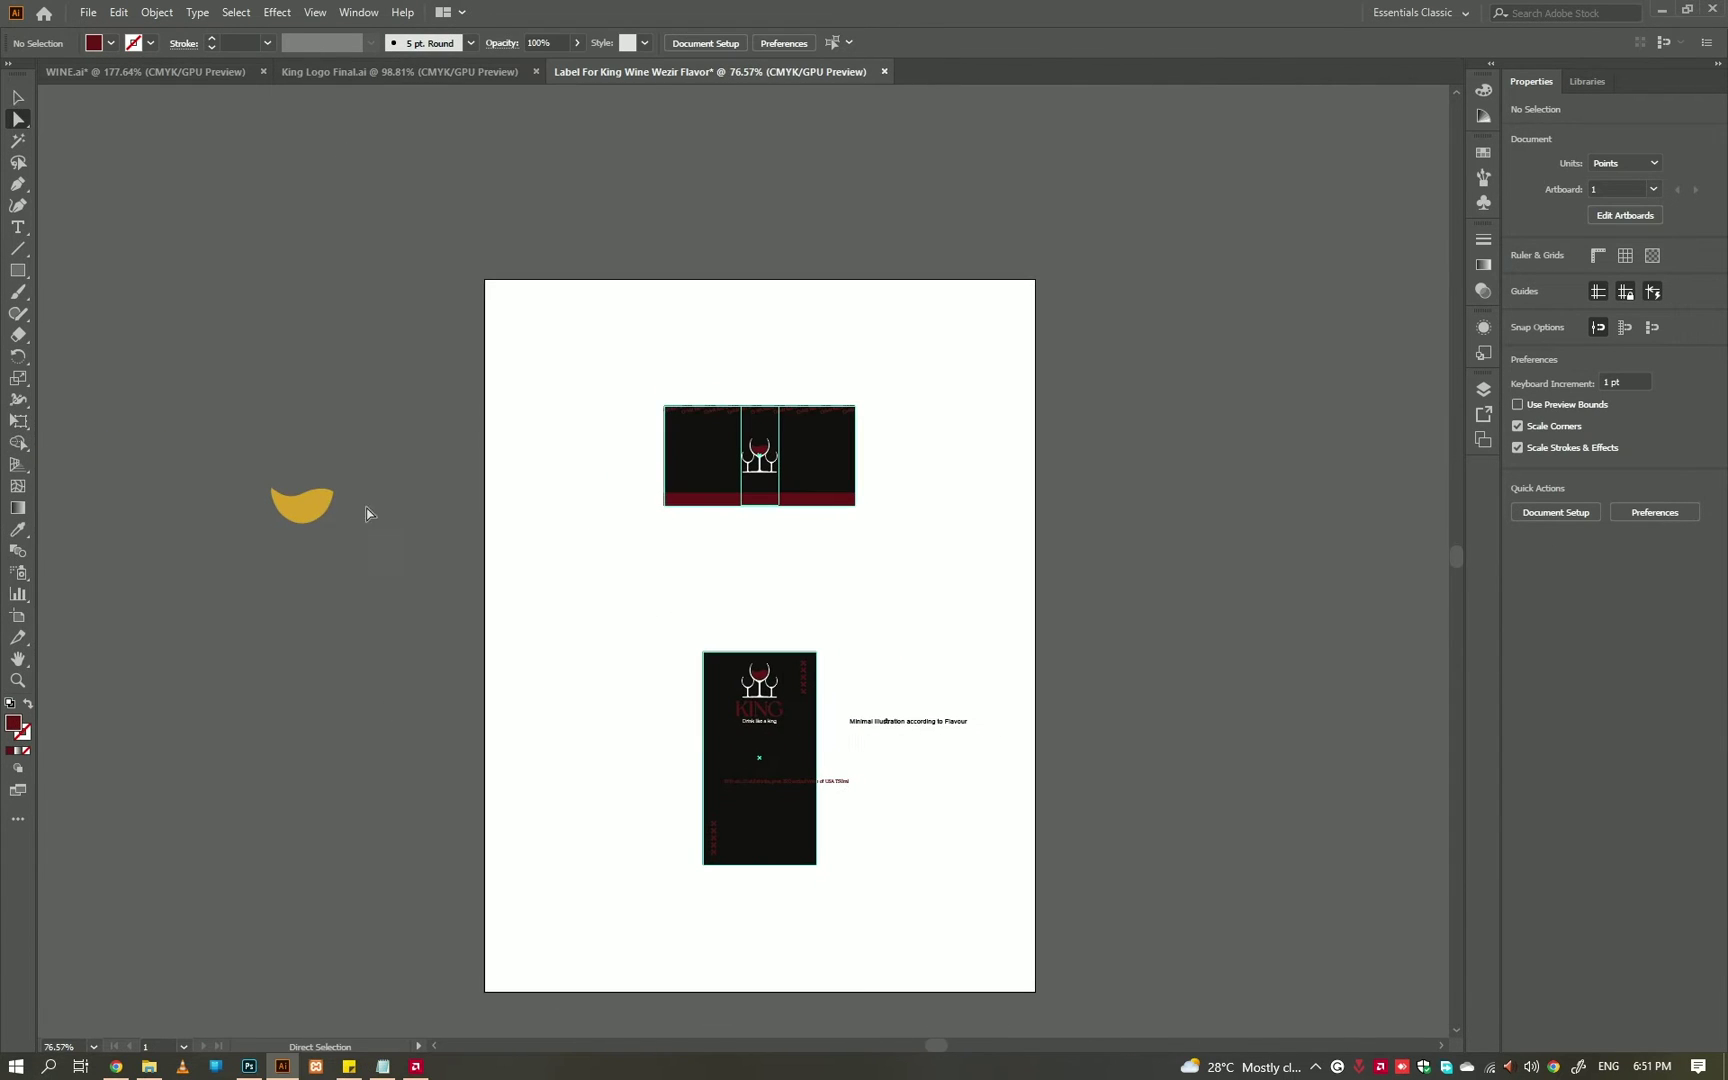
pyautogui.moveTo(305, 502); pyautogui.dragTo(690, 800)
pyautogui.scroll(3, 1032, 830)
pyautogui.click(600, 735)
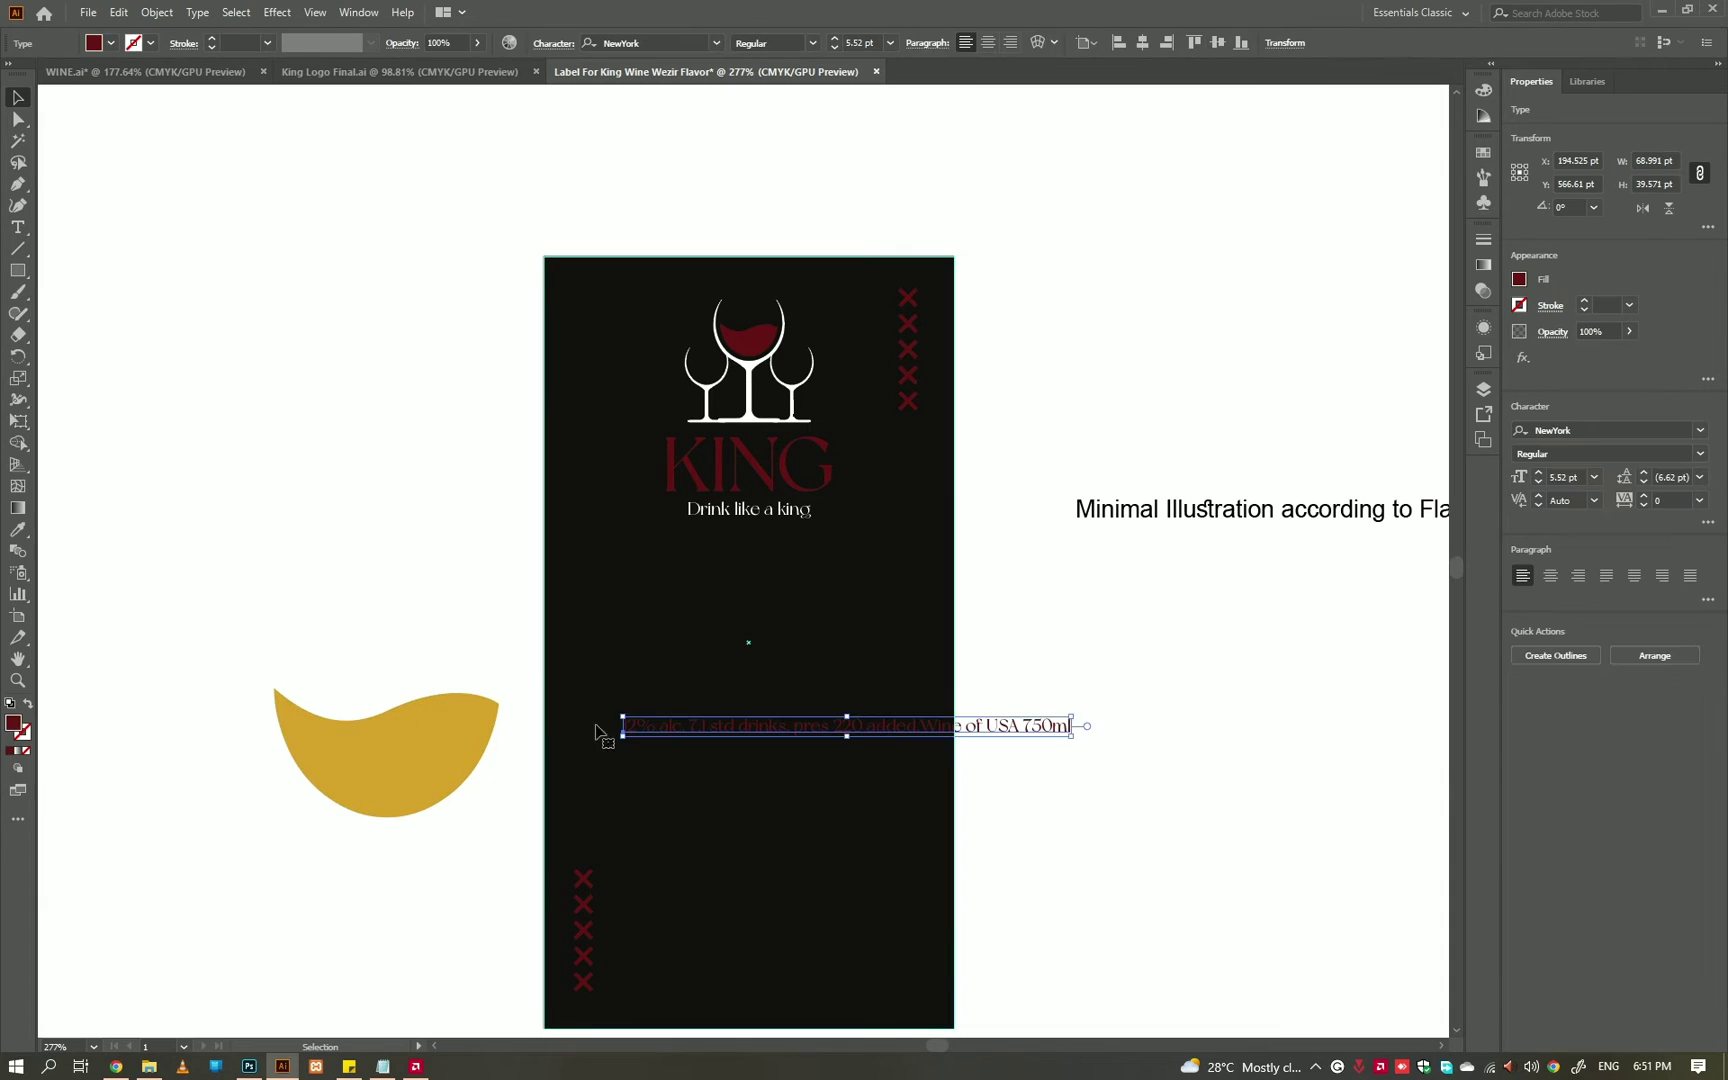
pyautogui.press('i')
pyautogui.click(470, 755)
pyautogui.scroll(1, 769, 647)
pyautogui.scroll(1, 769, 647)
# - Break the text into three centre-aligned lines and move it to the label's bottom
pyautogui.press('t')
pyautogui.click(772, 632)
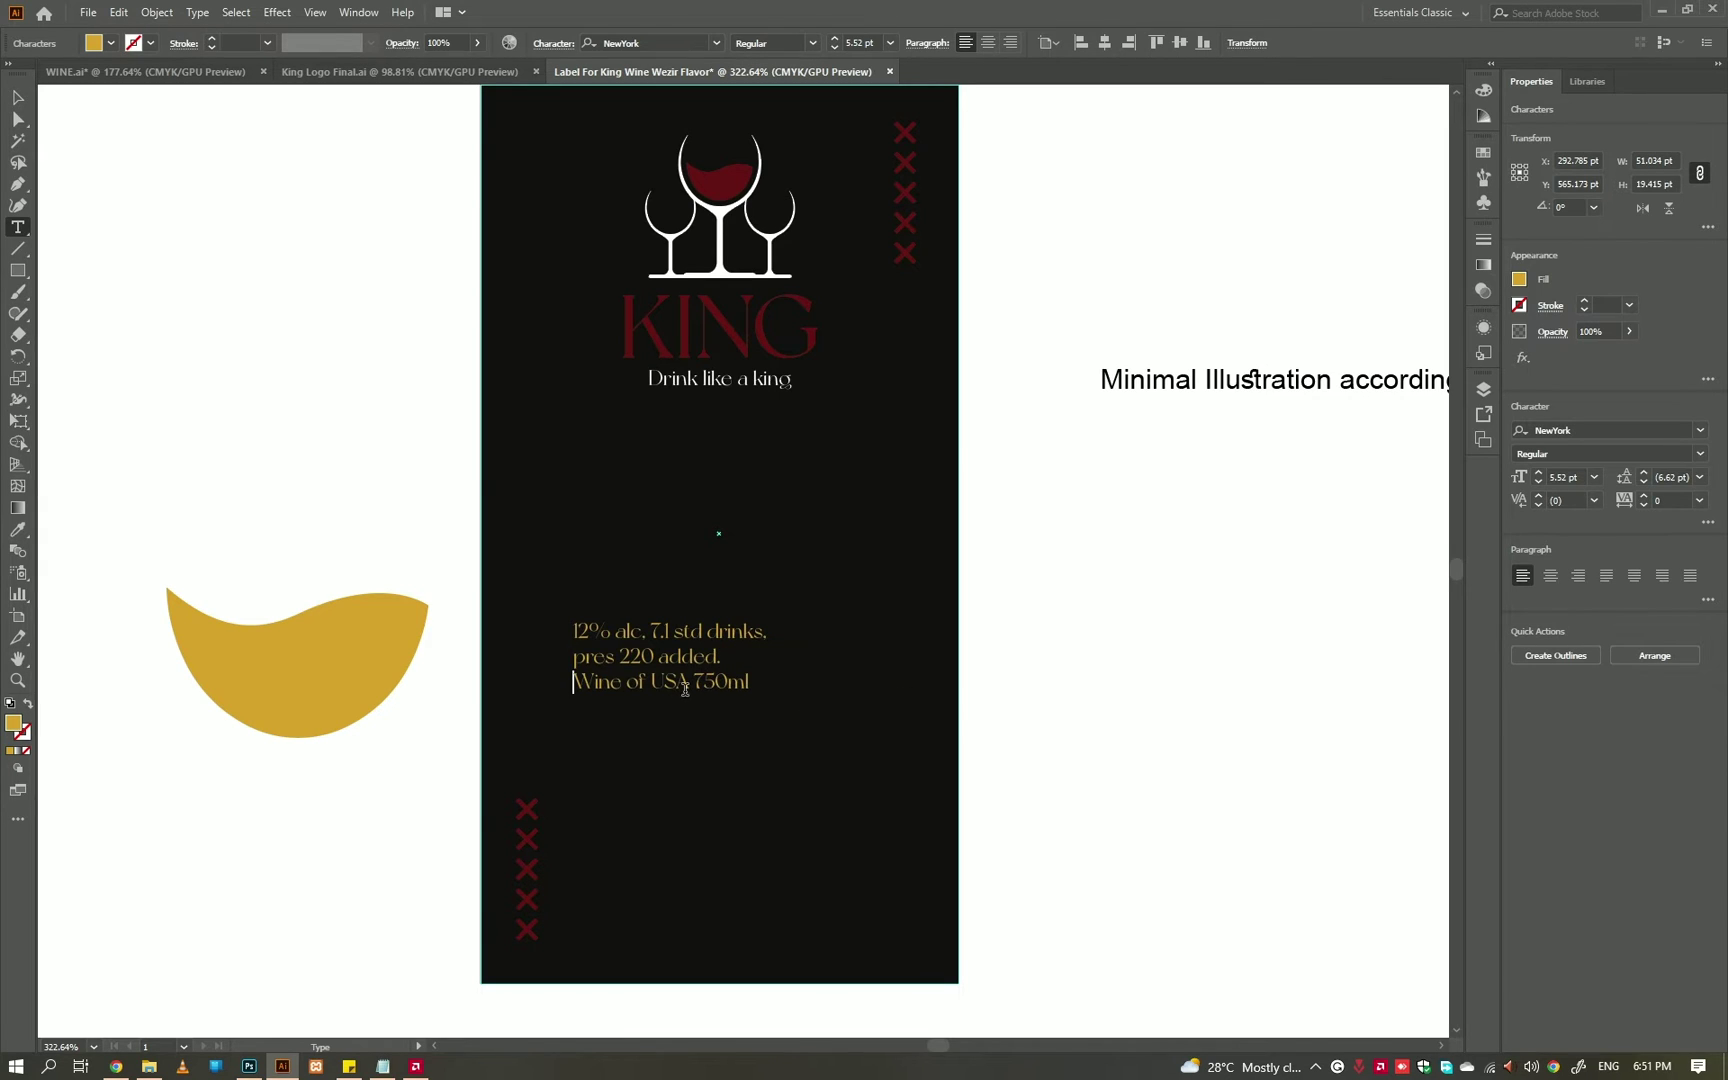
pyautogui.click(1550, 575)
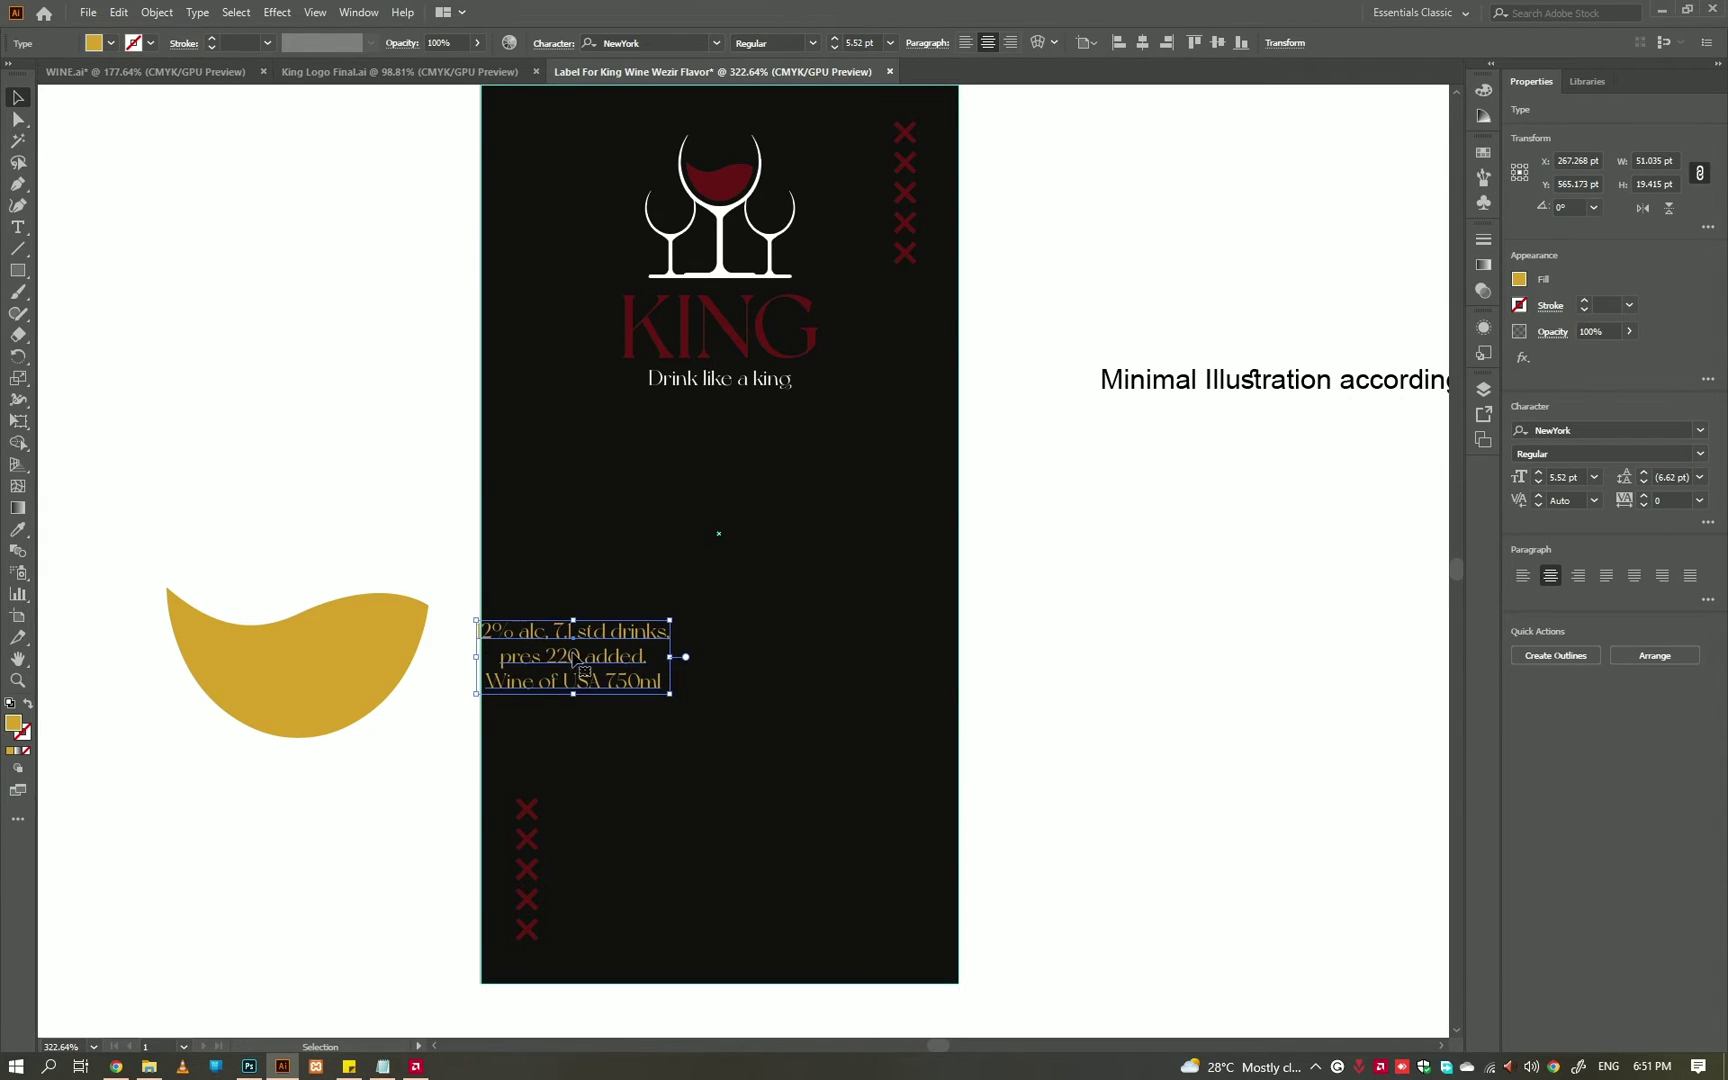
pyautogui.moveTo(577, 663); pyautogui.dragTo(739, 848)
pyautogui.click(1072, 864)
# - Align the bottom text block centrally under the wine glass logo
pyautogui.scroll(1, 795, 822)
pyautogui.hotkey('ctrl', '0')
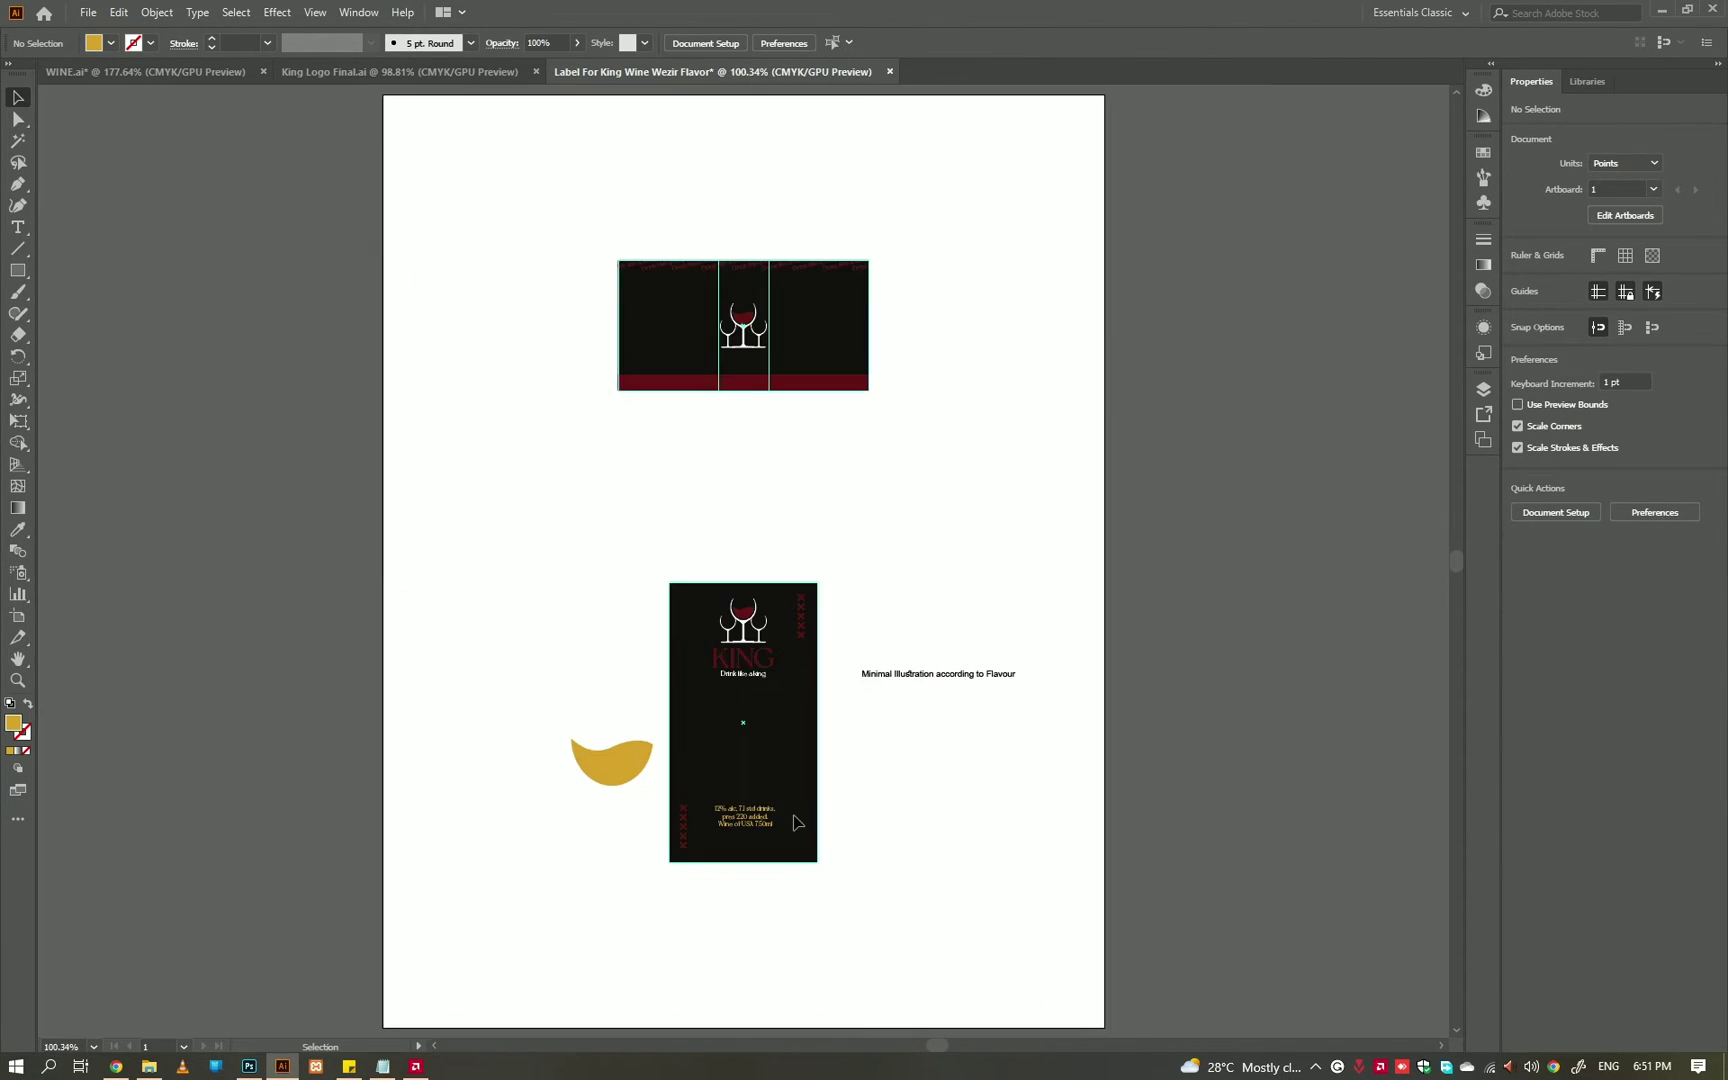
pyautogui.scroll(3, 797, 822)
pyautogui.scroll(2, 797, 822)
pyautogui.click(748, 813)
pyautogui.keyDown('shift'); pyautogui.click(745, 320); pyautogui.keyUp('shift')
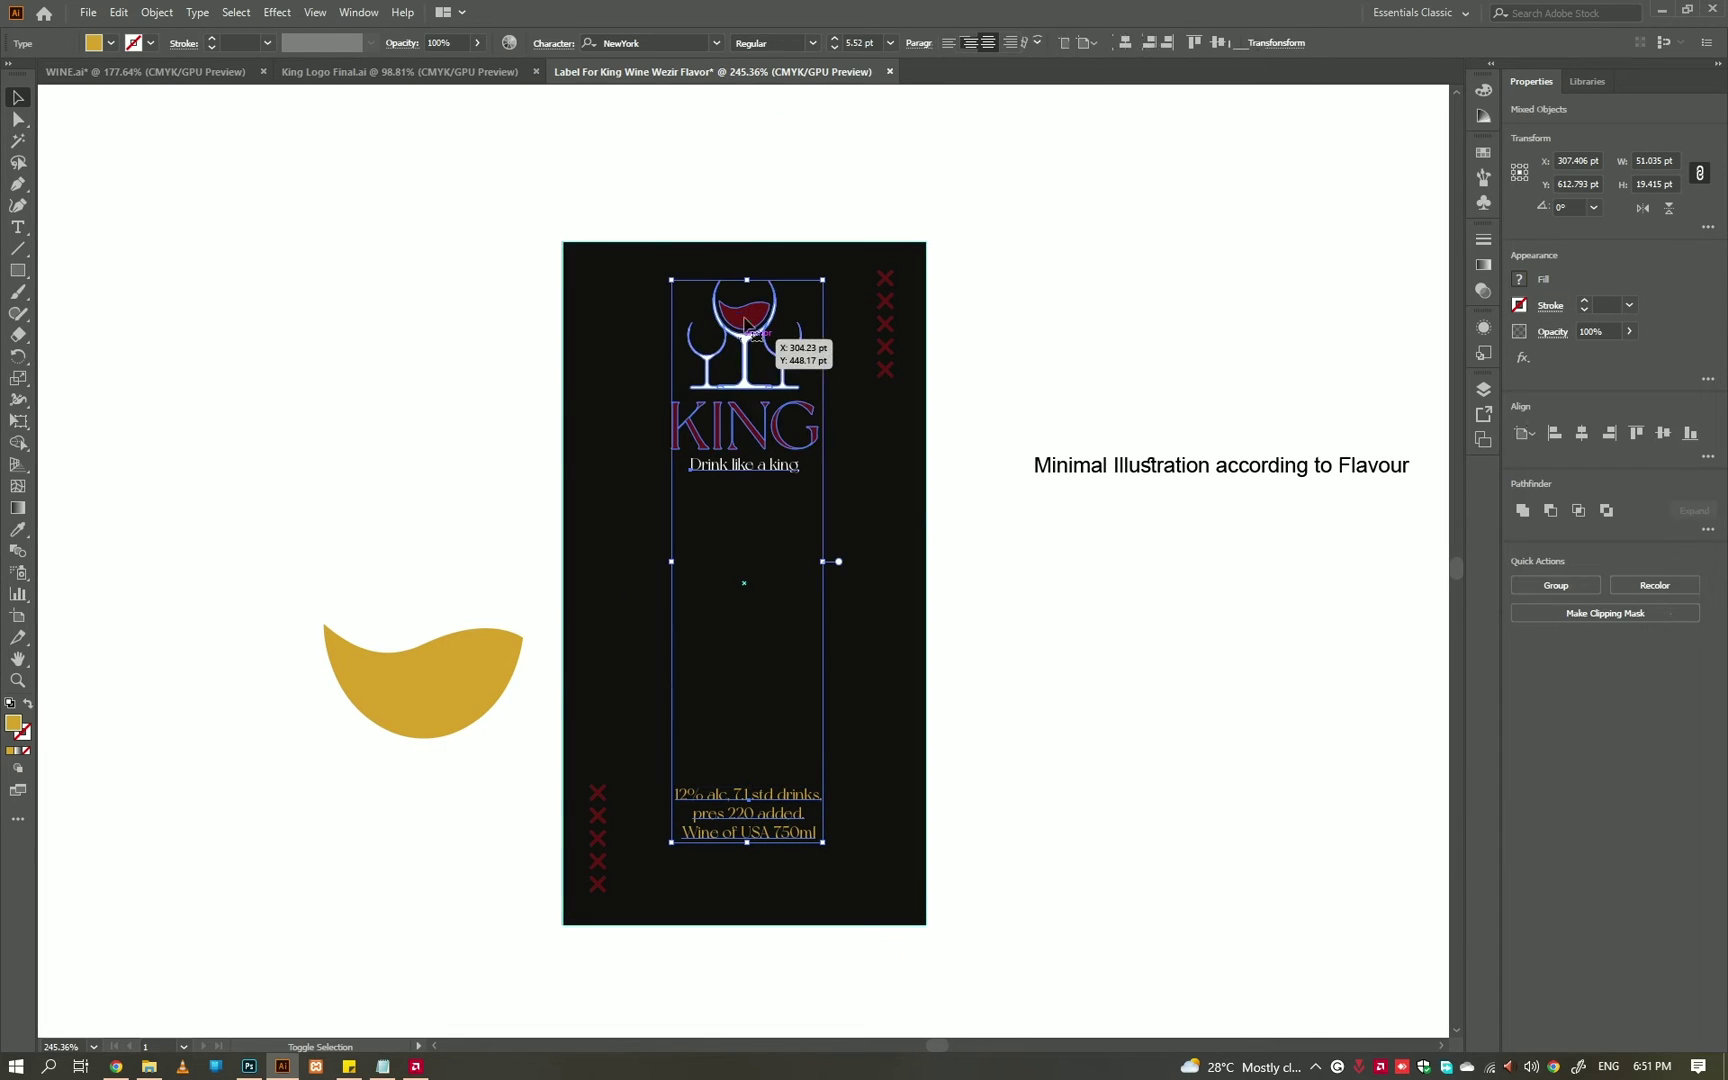
pyautogui.click(1092, 611)
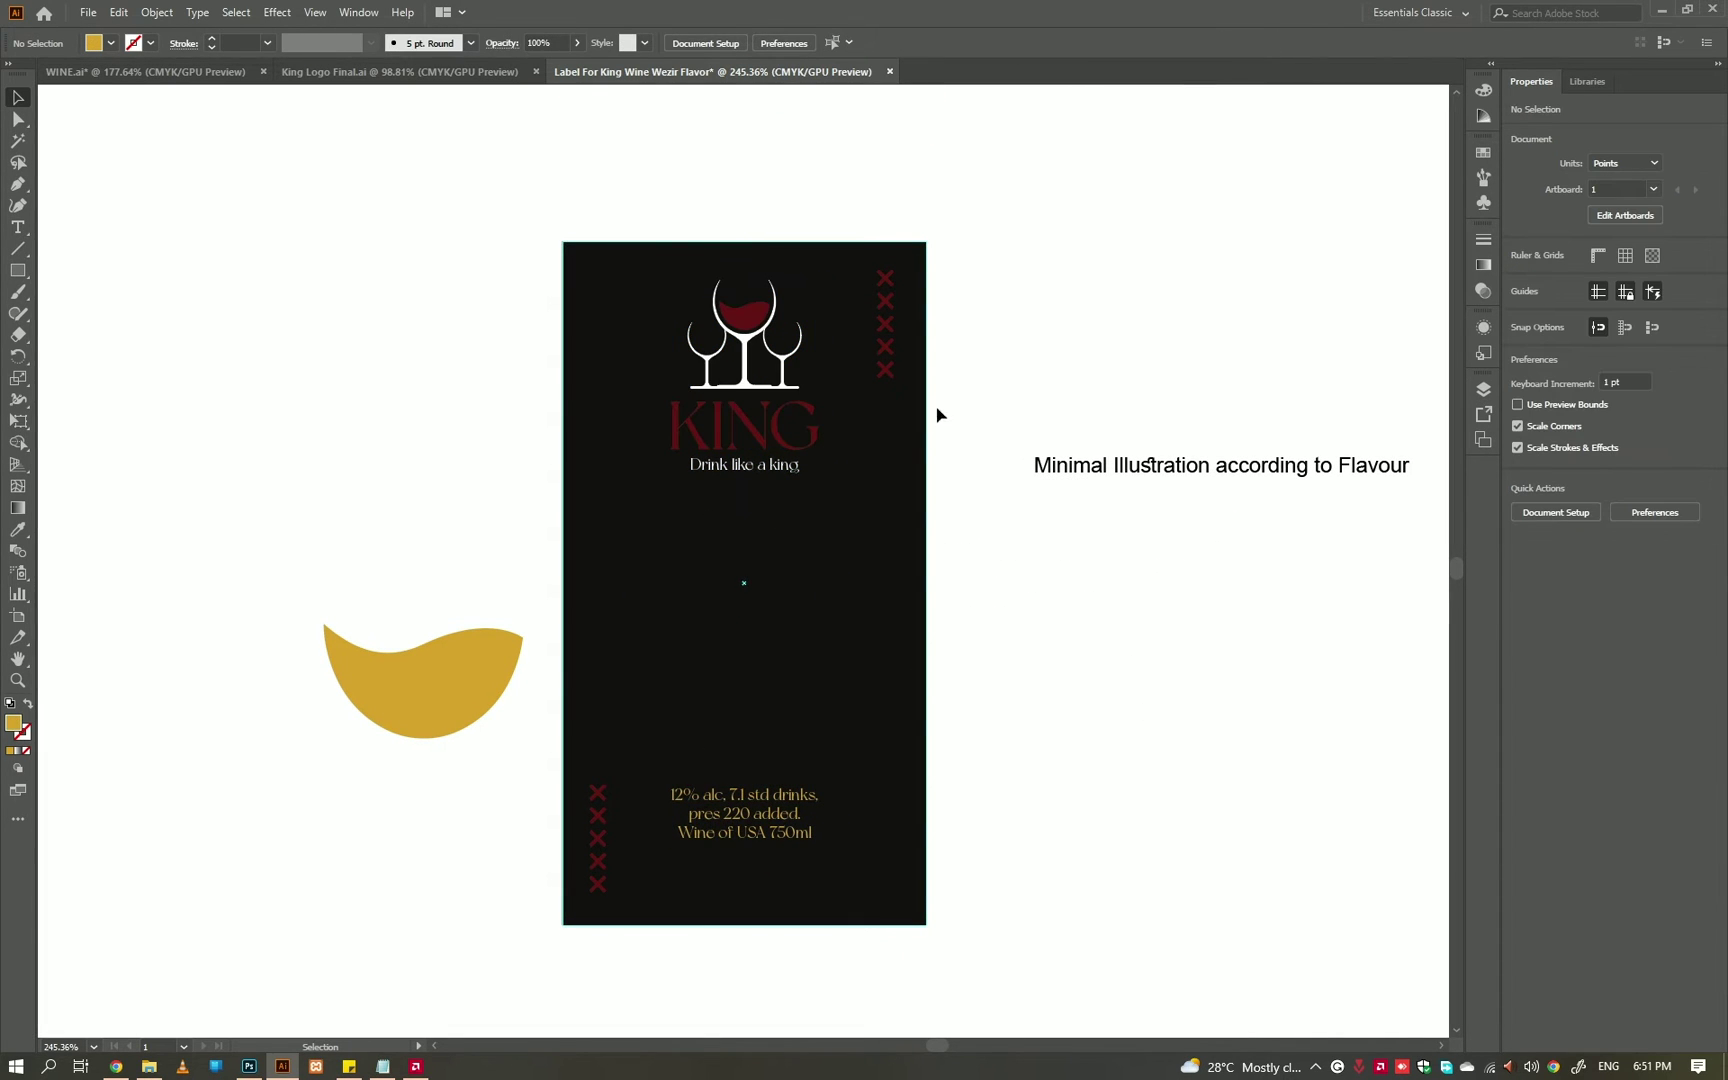
# - Undo the stray rectangle and gold brush stroke at the label's top-left
pyautogui.press('m')
pyautogui.moveTo(548, 181); pyautogui.dragTo(710, 329)
pyautogui.hotkey('ctrl', 'z')
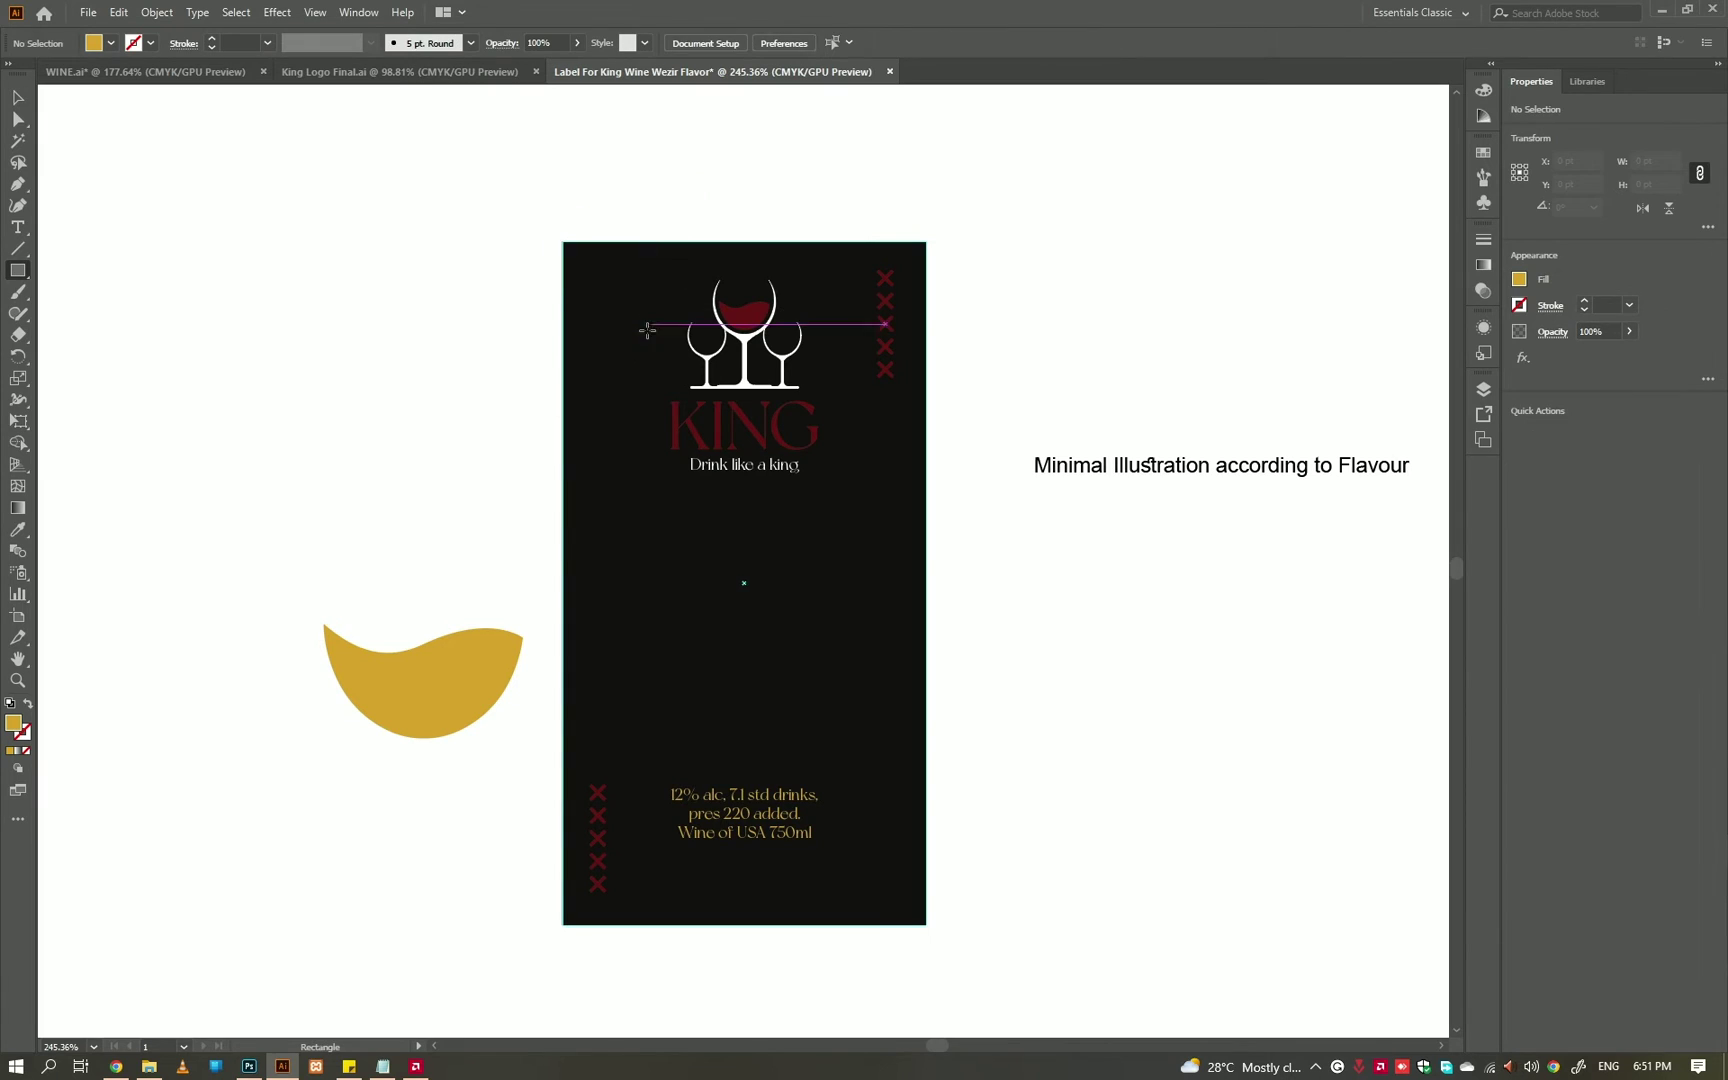
pyautogui.hotkey('ctrl', 'z')
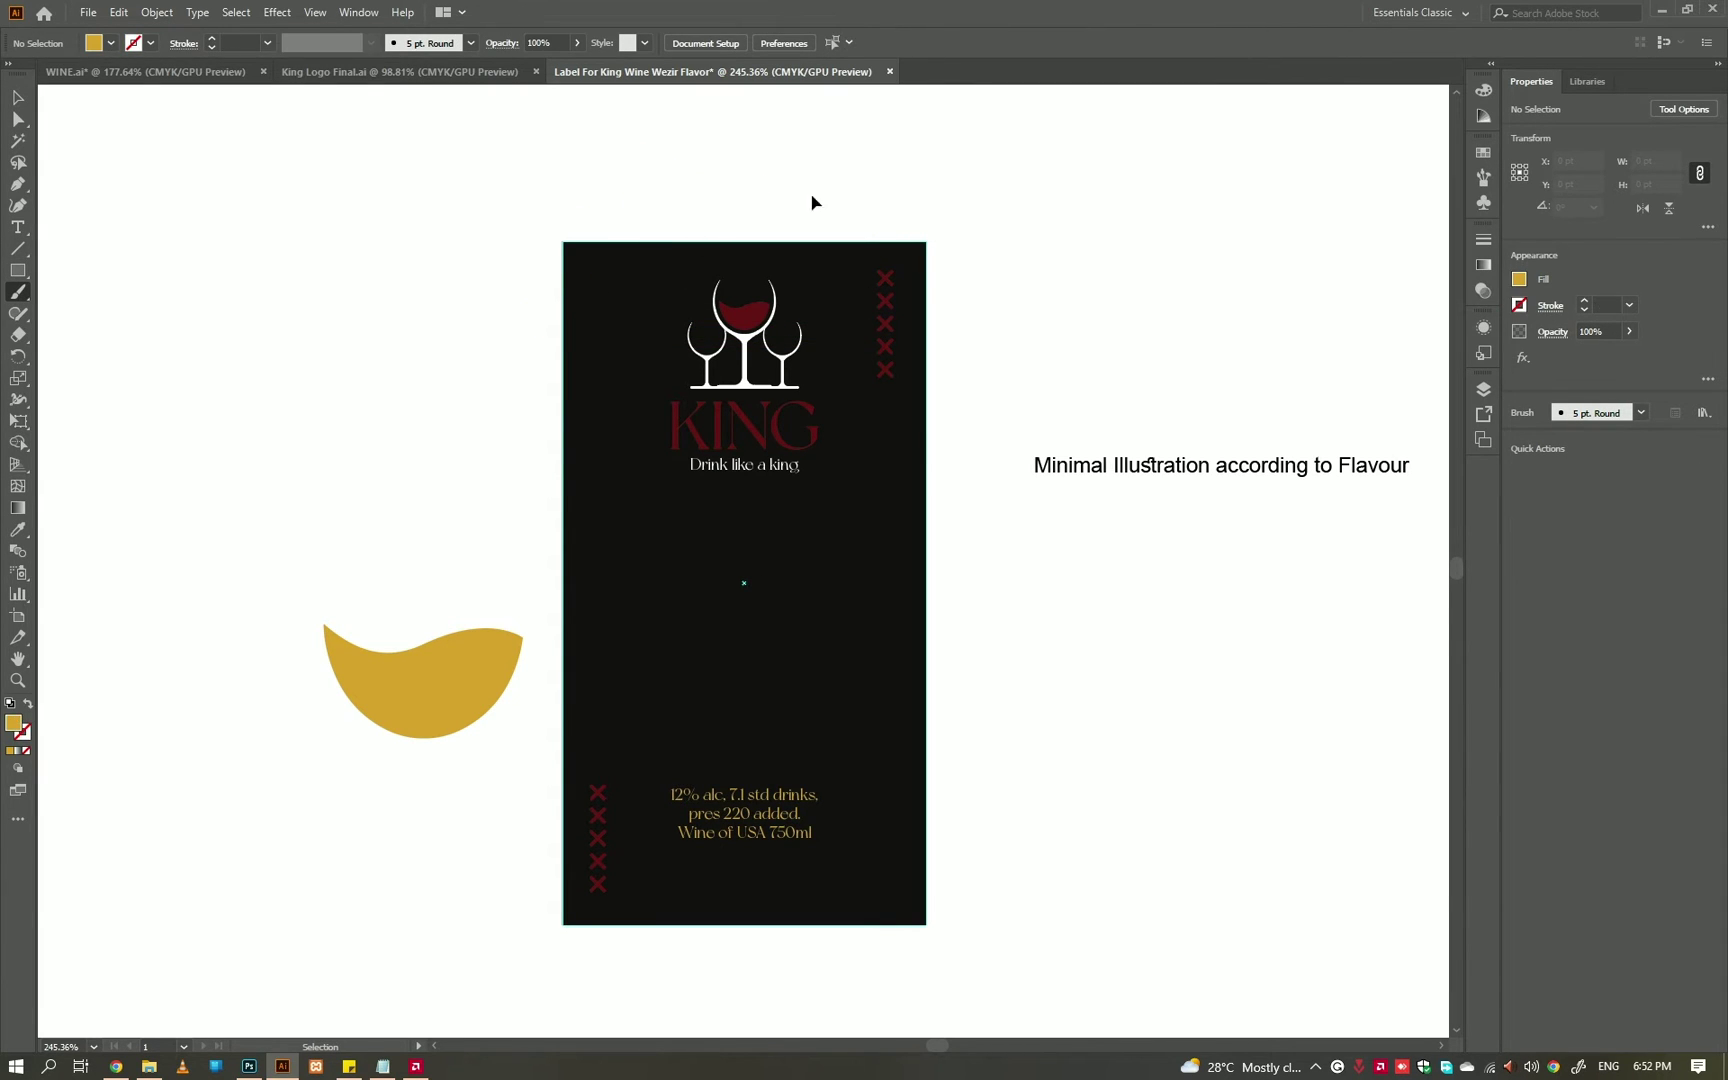
pyautogui.press('p')
pyautogui.moveTo(632, 285); pyautogui.dragTo(628, 231)
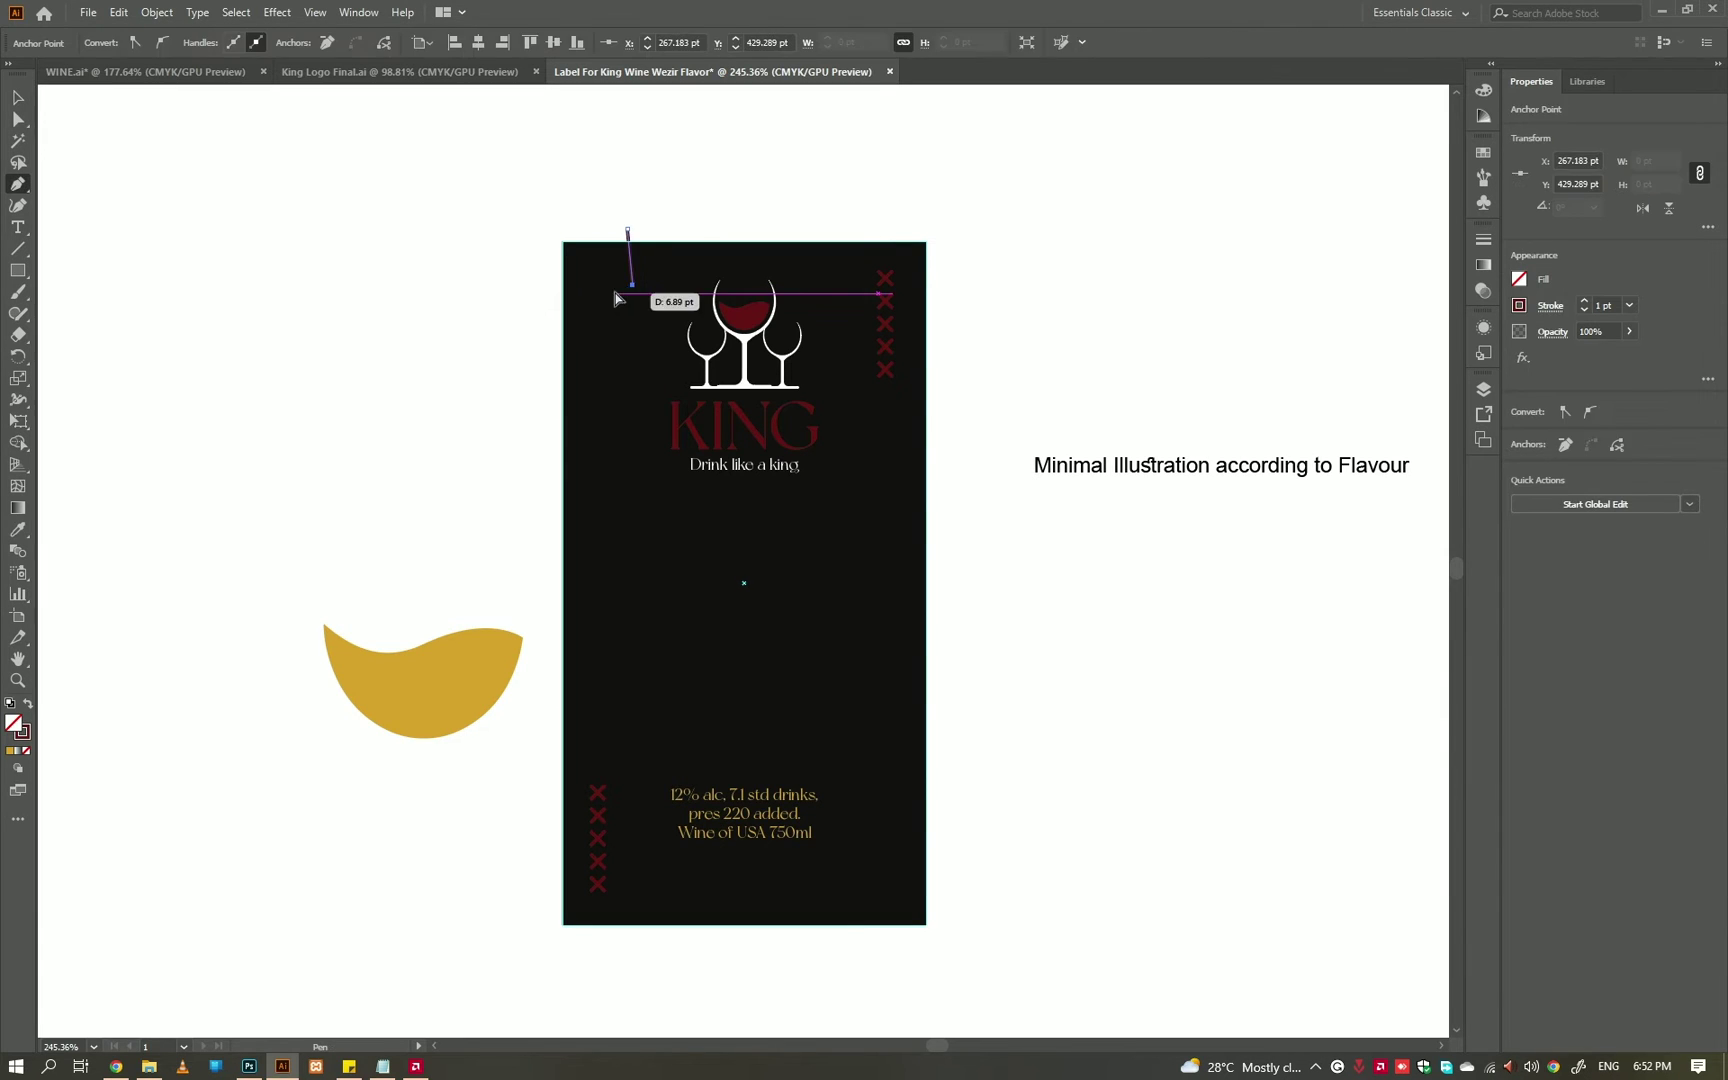
pyautogui.press('v')
# - Copy the middle wine glass out of the logo group and paste a duplicate
pyautogui.click(745, 352)
pyautogui.doubleClick(748, 358)
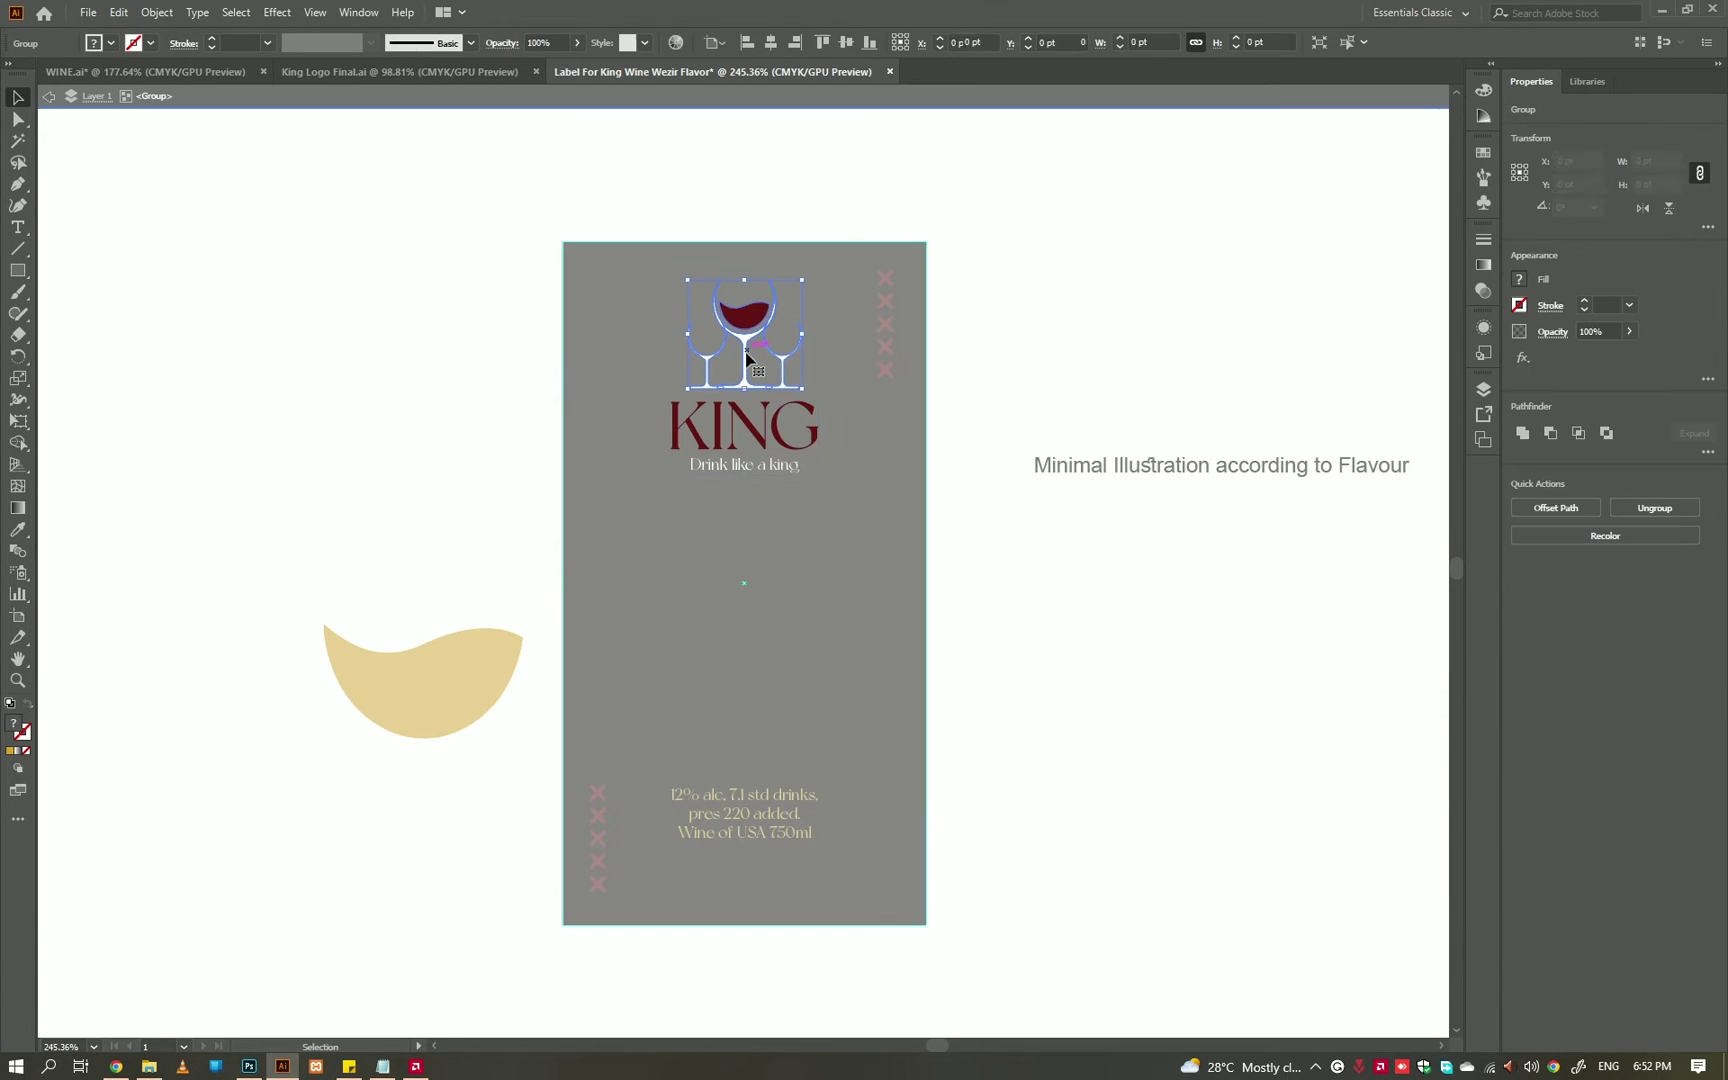
pyautogui.doubleClick(745, 360)
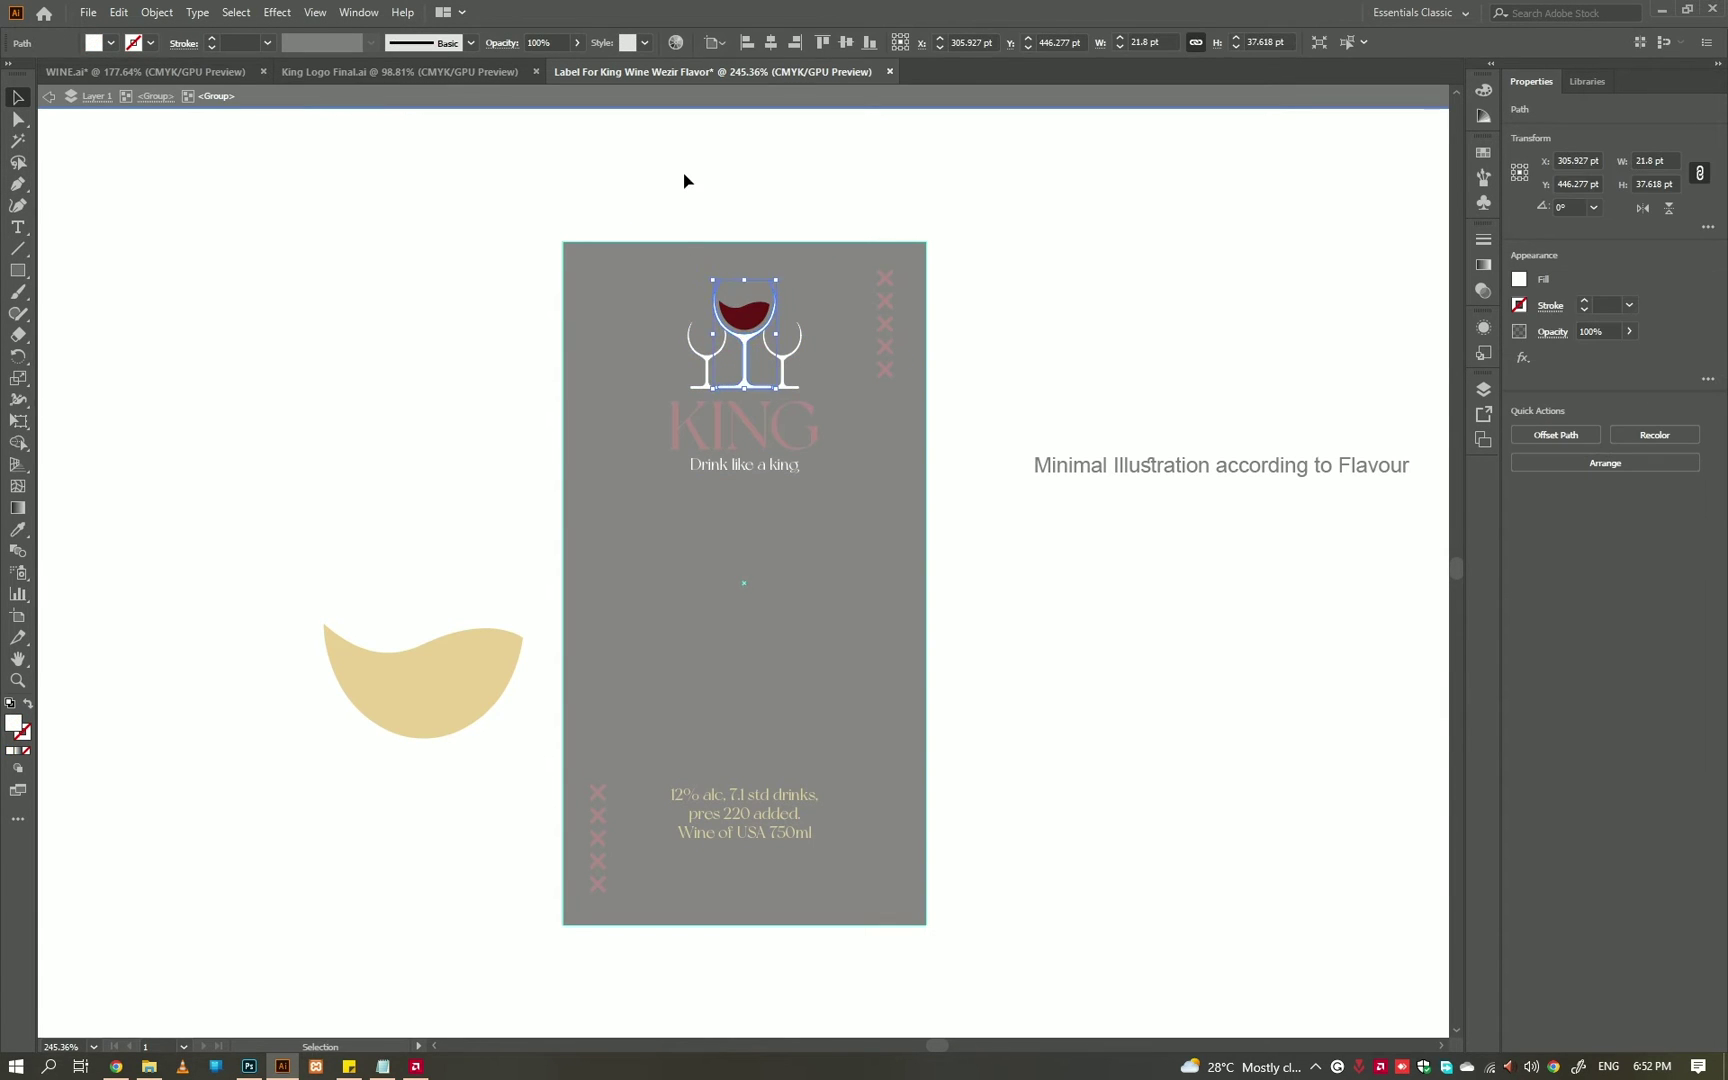
pyautogui.hotkey('ctrl', 'c')
pyautogui.press('Escape')
pyautogui.hotkey('ctrl', 'v')
# - Rotate the glass copy diagonally to 225° in the label's top-left corner
pyautogui.press('r')
pyautogui.moveTo(902, 586); pyautogui.dragTo(855, 677)
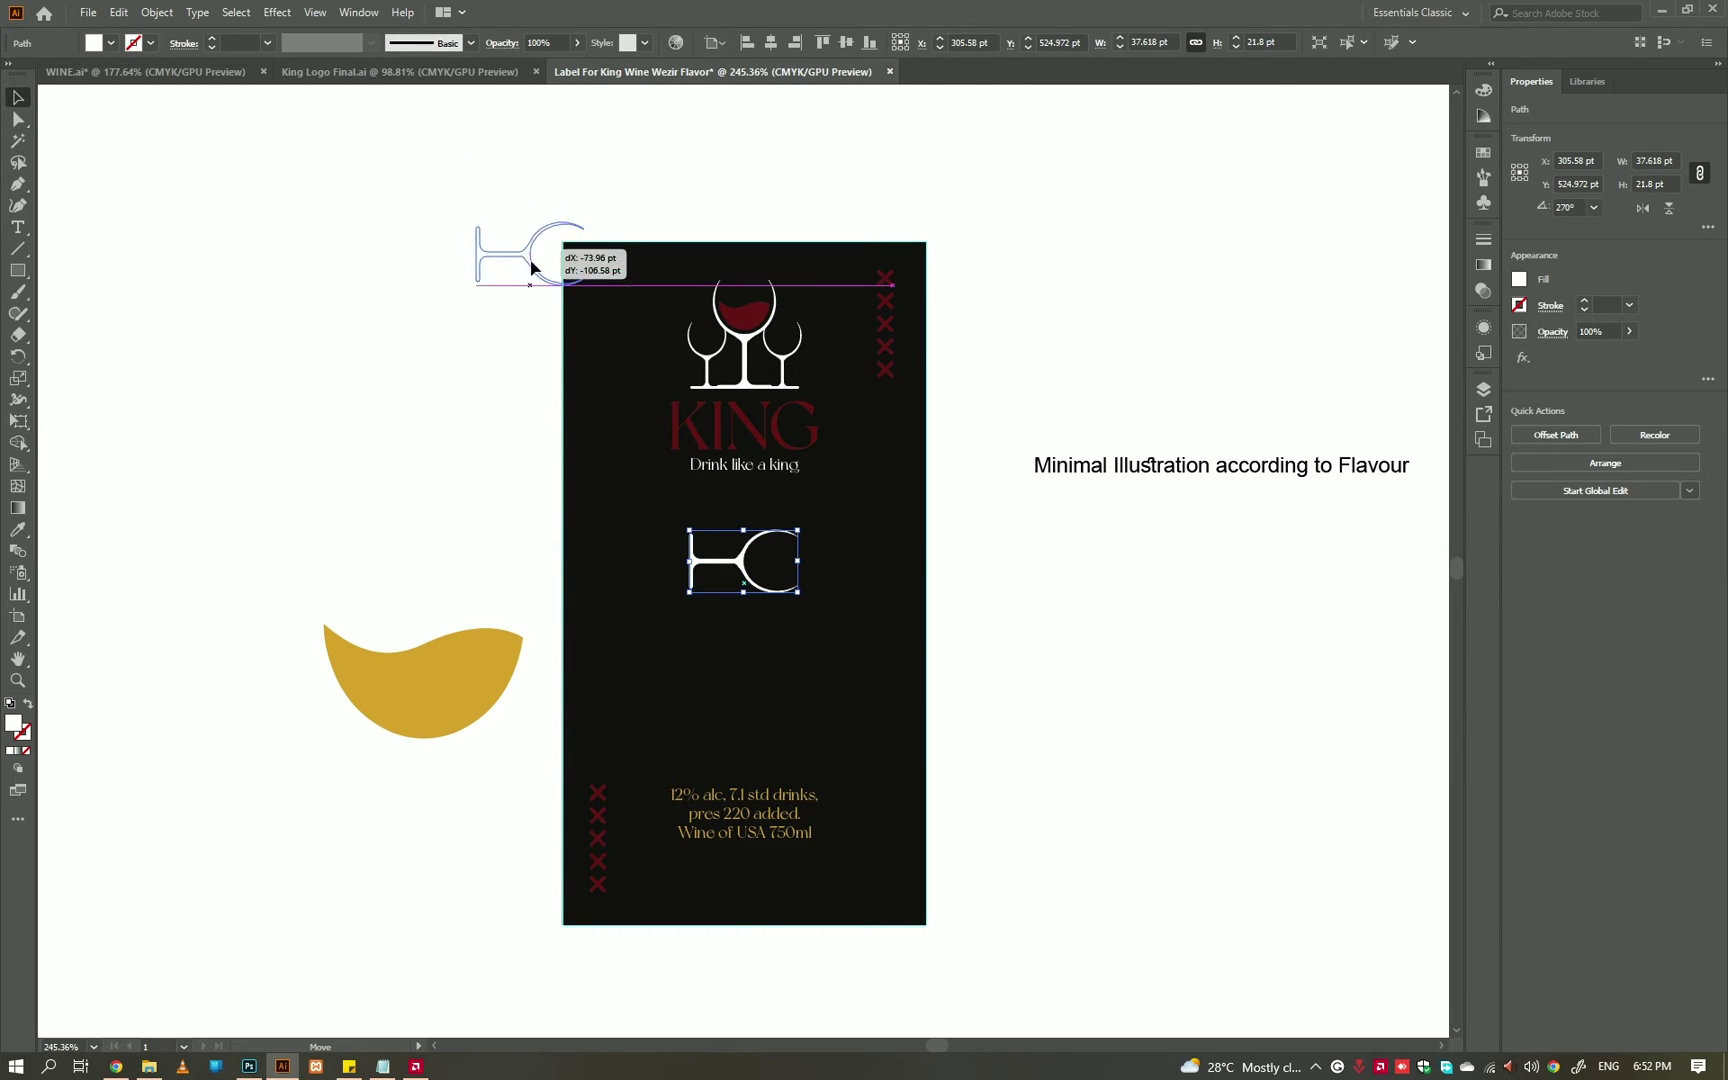
pyautogui.moveTo(531, 267); pyautogui.dragTo(536, 258)
pyautogui.press('r')
pyautogui.moveTo(616, 532); pyautogui.dragTo(665, 470)
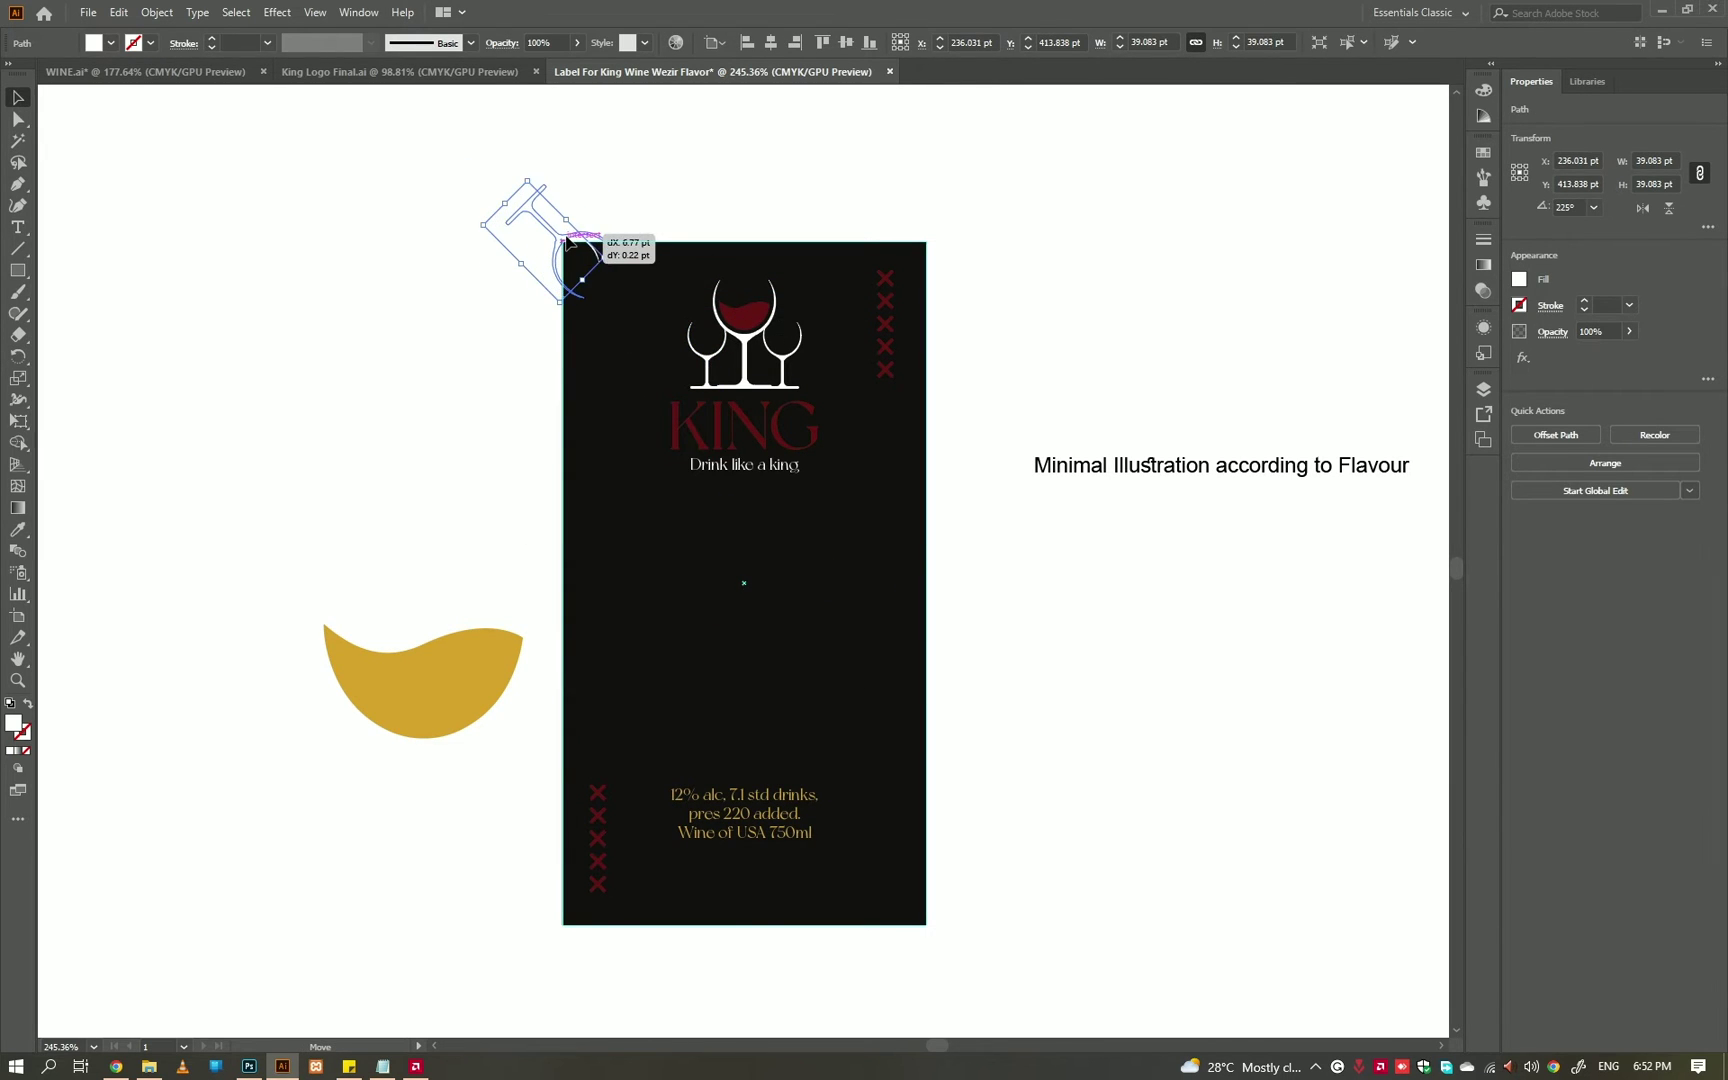
pyautogui.click(687, 203)
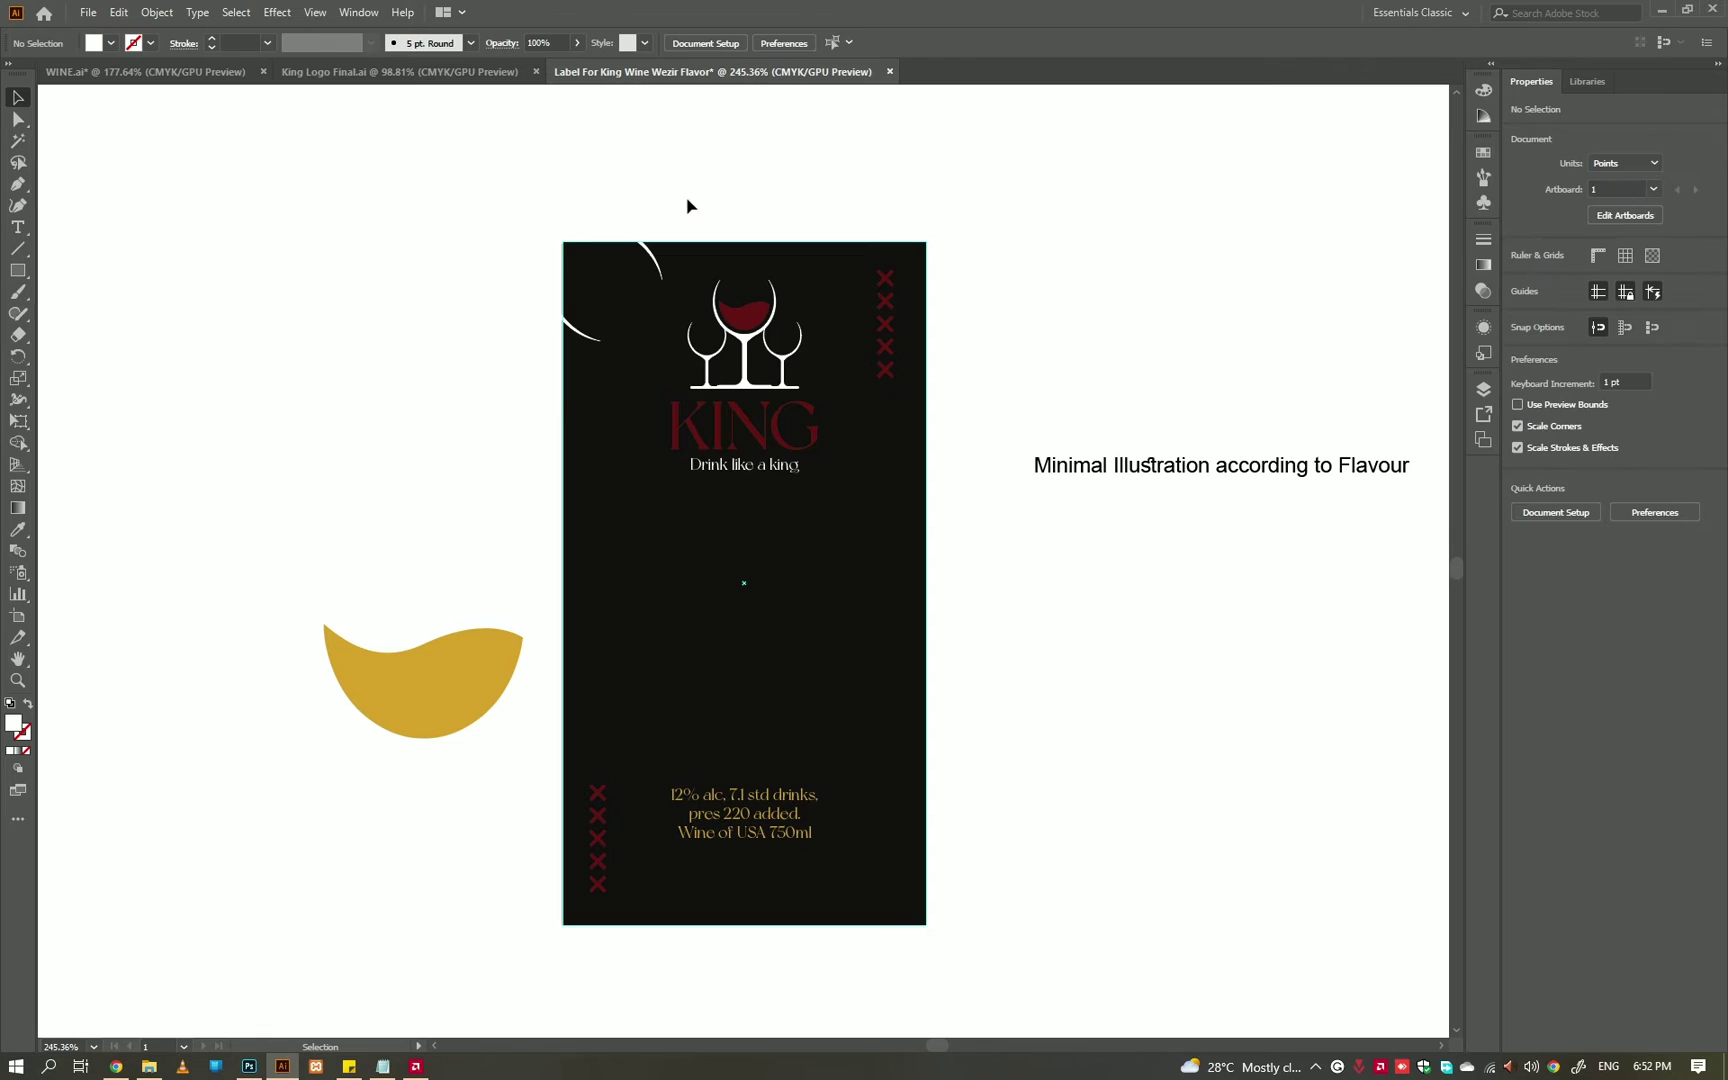
pyautogui.click(660, 266)
# - Make the glass copy dark red and crop it with the label rectangle
pyautogui.press('v')
pyautogui.click(1078, 284)
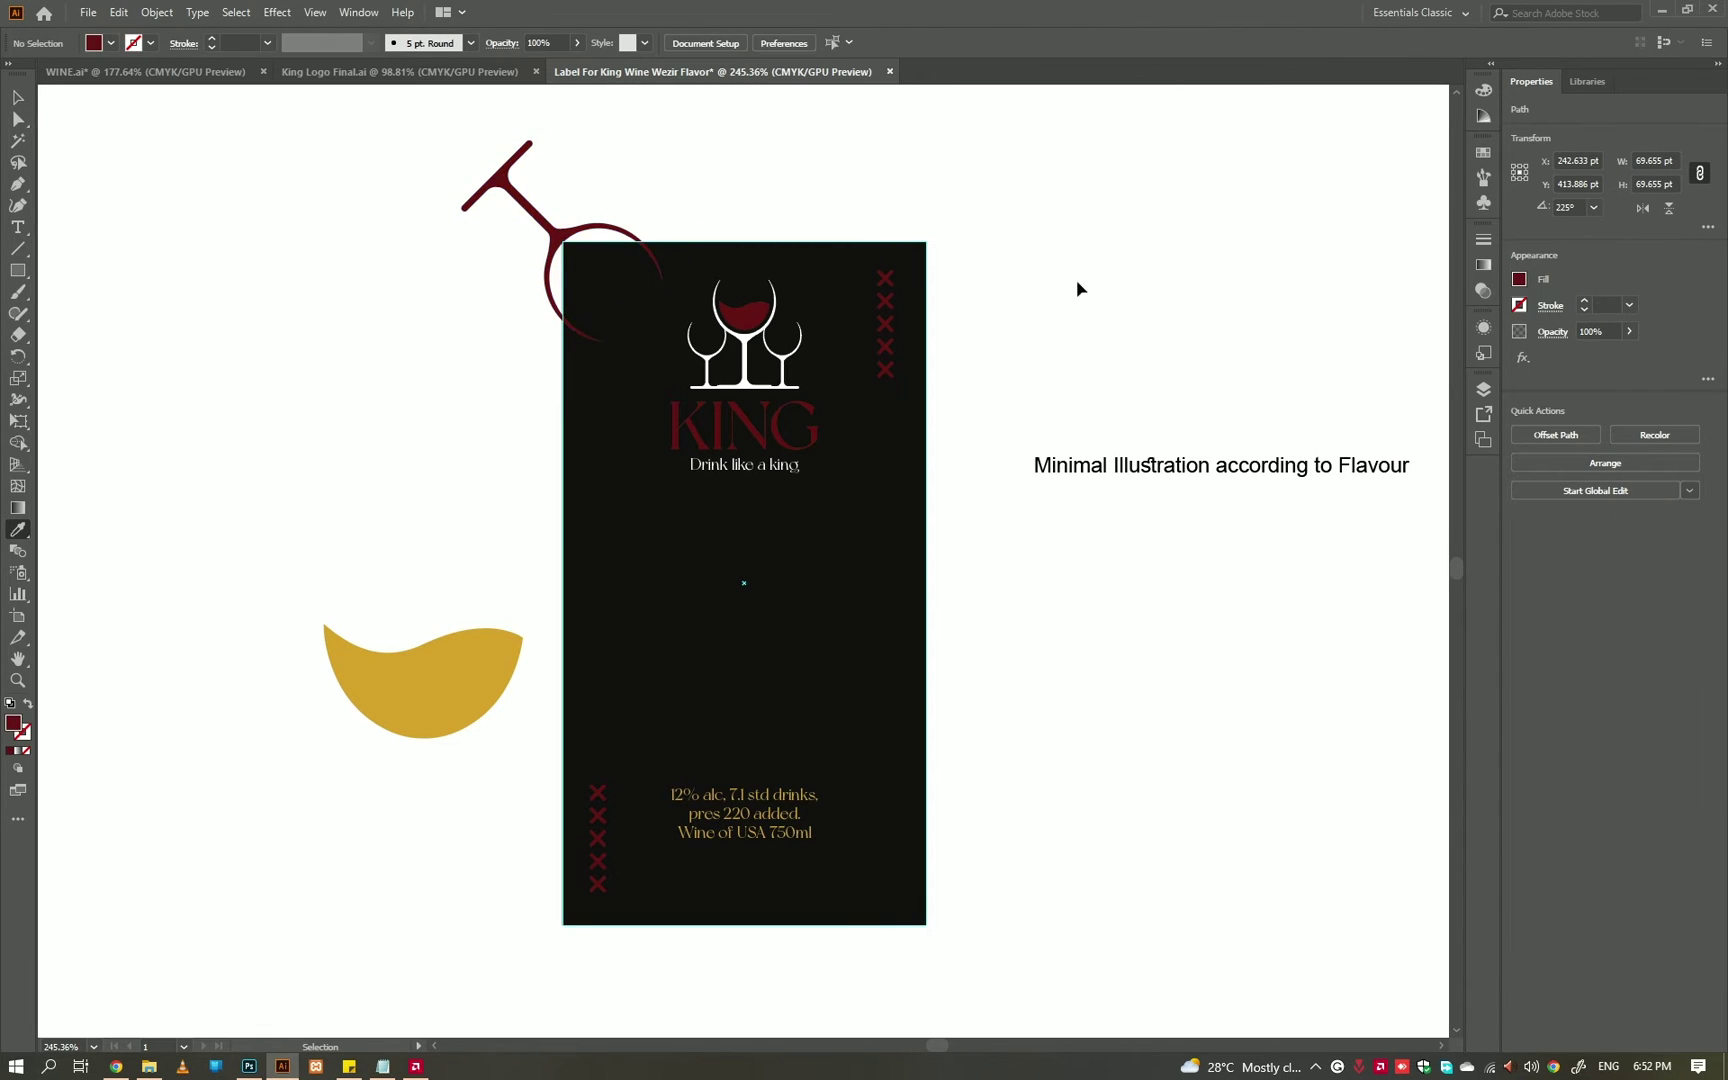
pyautogui.click(647, 258)
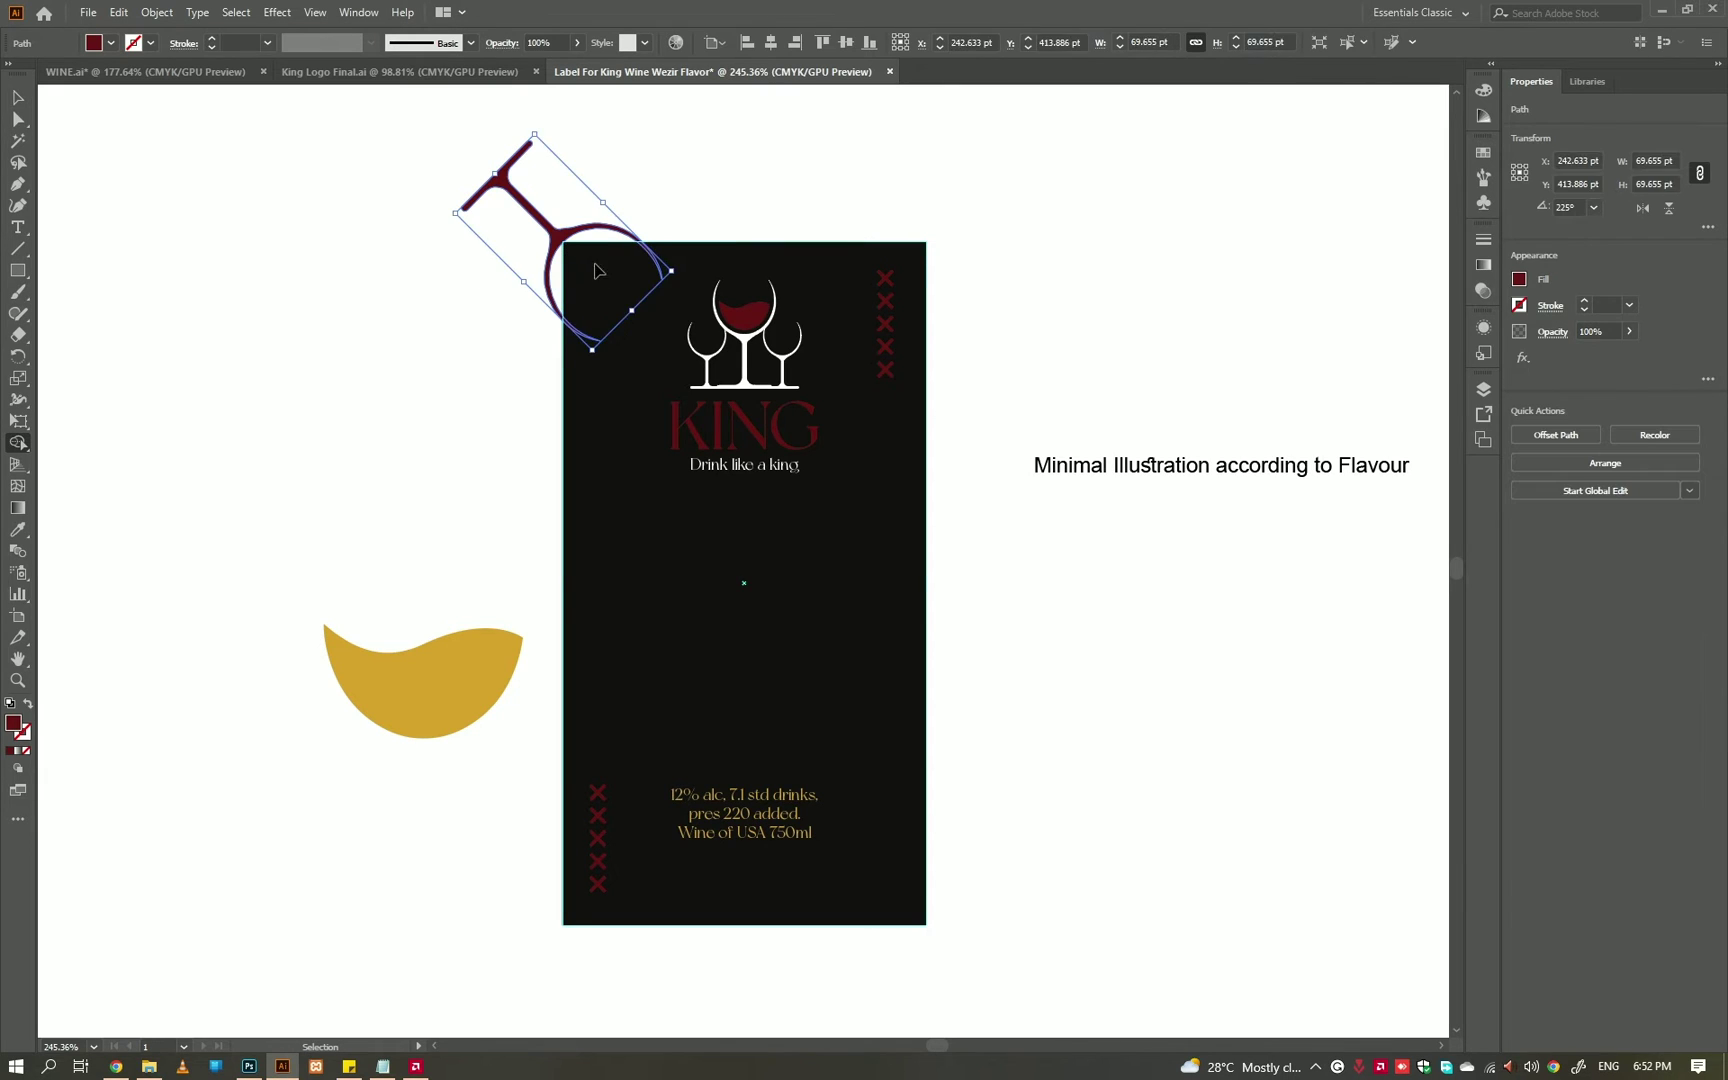
pyautogui.moveTo(459, 366)
pyautogui.mouseDown()
pyautogui.moveTo(562, 193)
pyautogui.moveTo(698, 139)
pyautogui.mouseUp()
pyautogui.press('v')
pyautogui.click(698, 139)
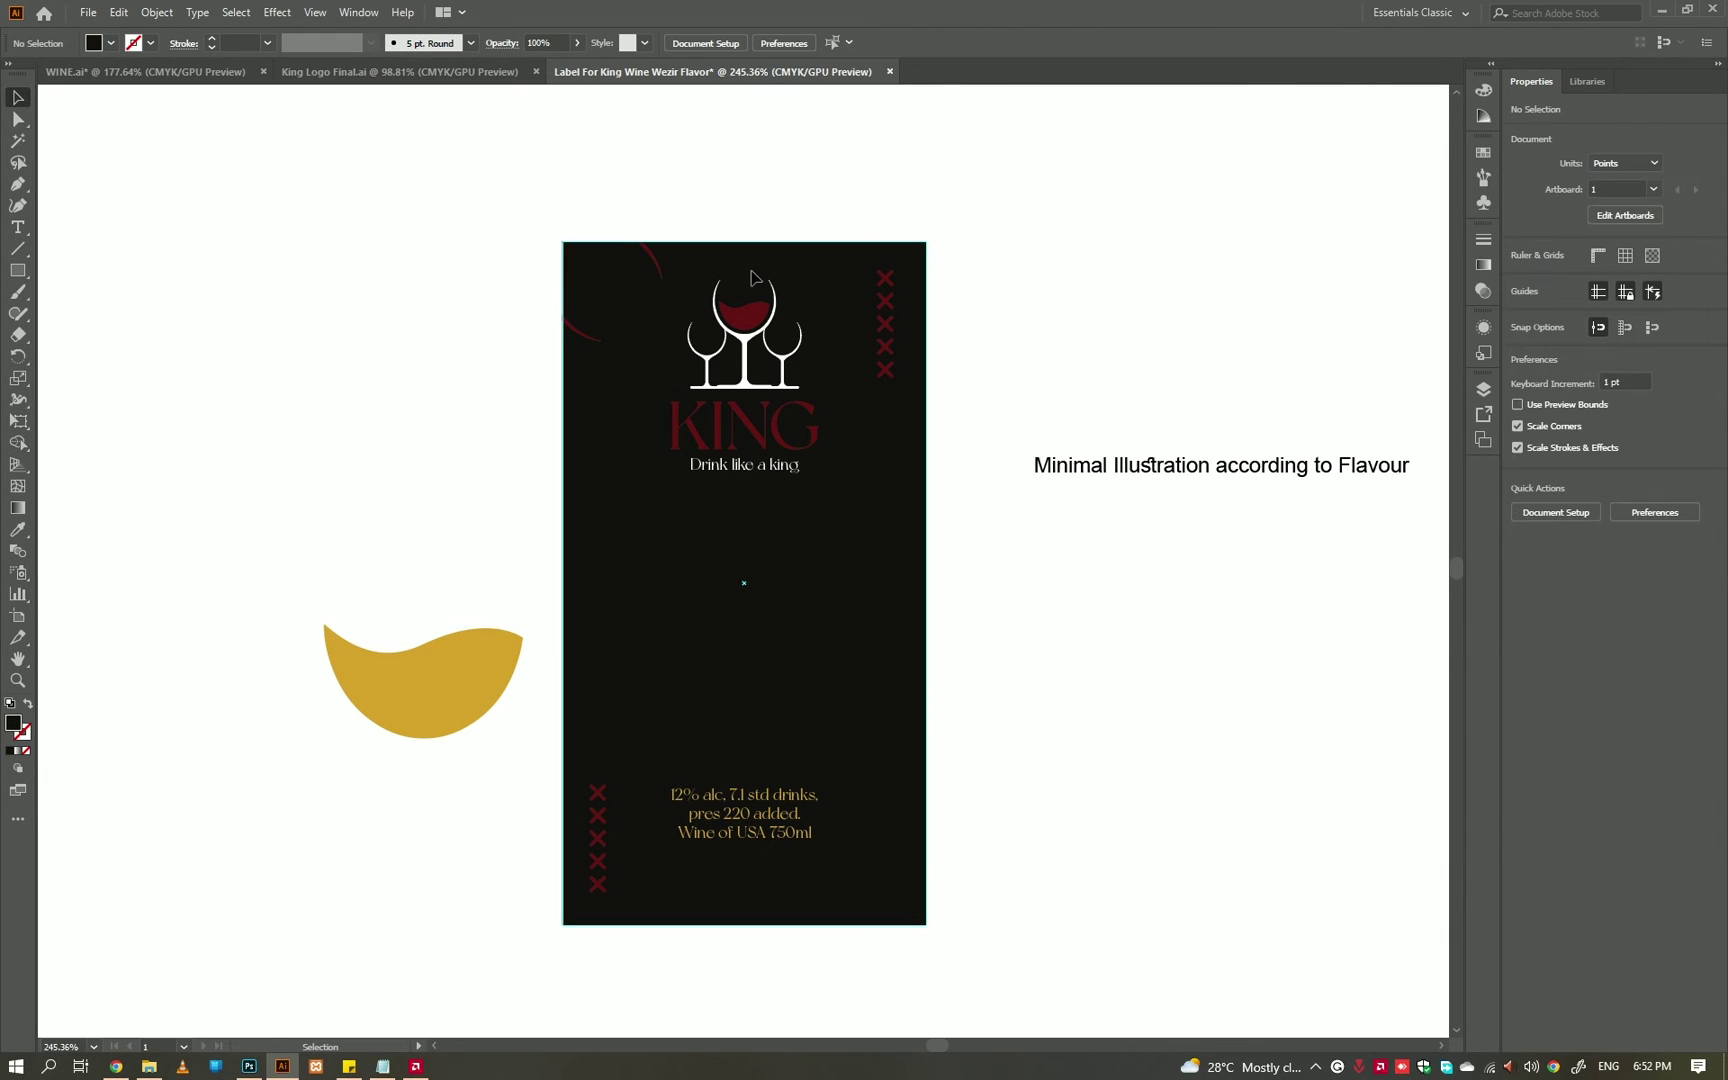
pyautogui.doubleClick(700, 812)
pyautogui.keyDown('alt'); pyautogui.scroll(4, 760, 818); pyautogui.keyUp('alt')
pyautogui.keyDown('alt'); pyautogui.scroll(1, 620, 840); pyautogui.keyUp('alt')
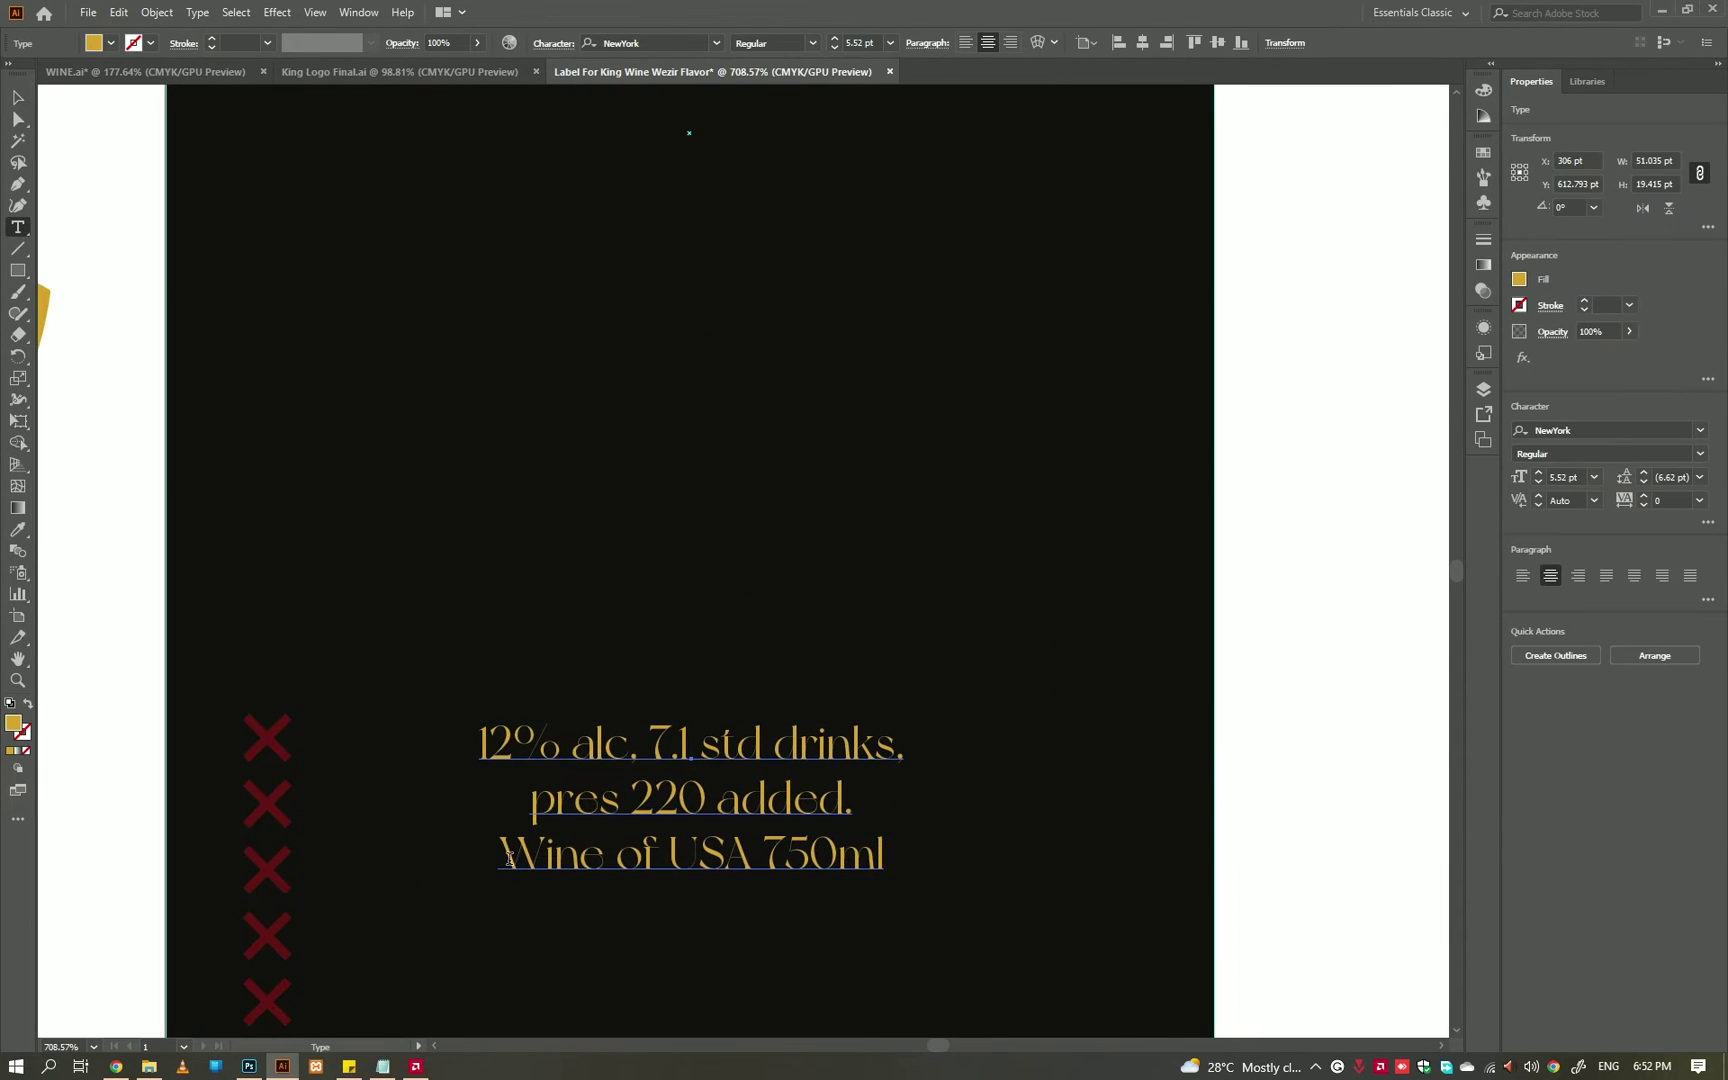
pyautogui.moveTo(509, 858); pyautogui.dragTo(923, 849)
pyautogui.click(18, 530)
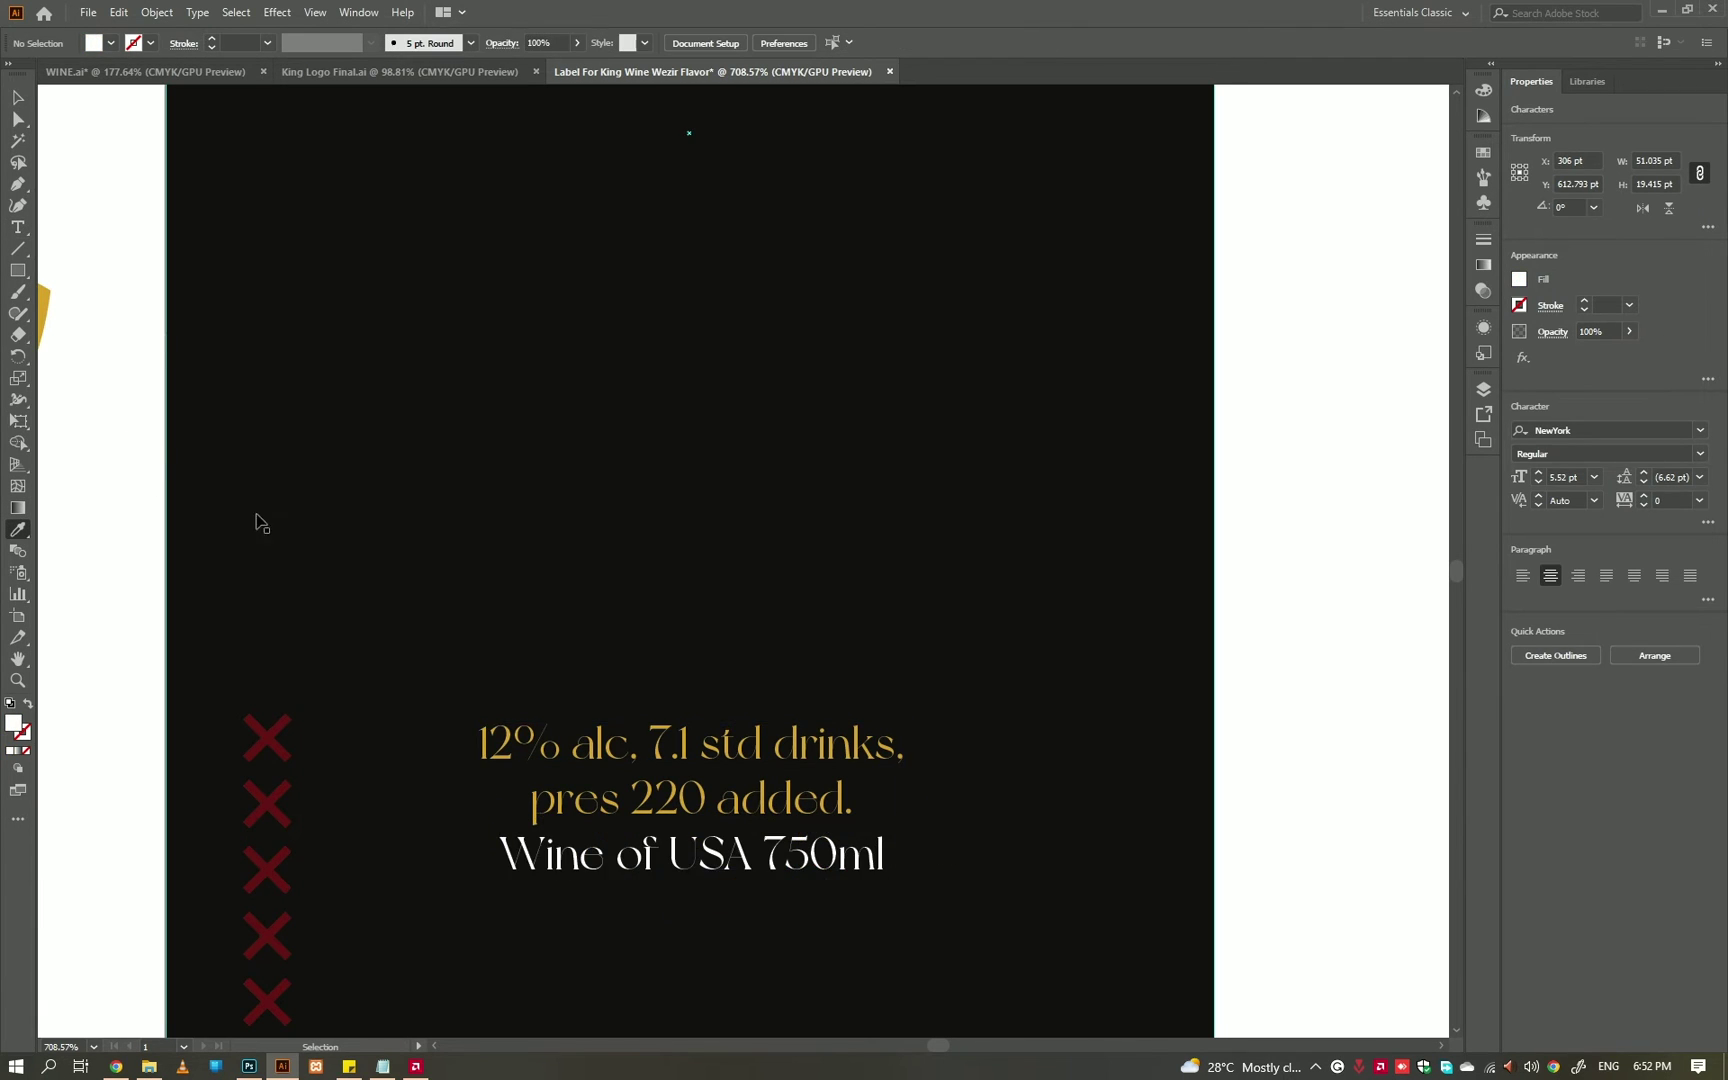
pyautogui.keyDown('alt'); pyautogui.scroll(-3, 730, 862); pyautogui.keyUp('alt')
pyautogui.keyDown('alt'); pyautogui.scroll(-3, 730, 862); pyautogui.keyUp('alt')
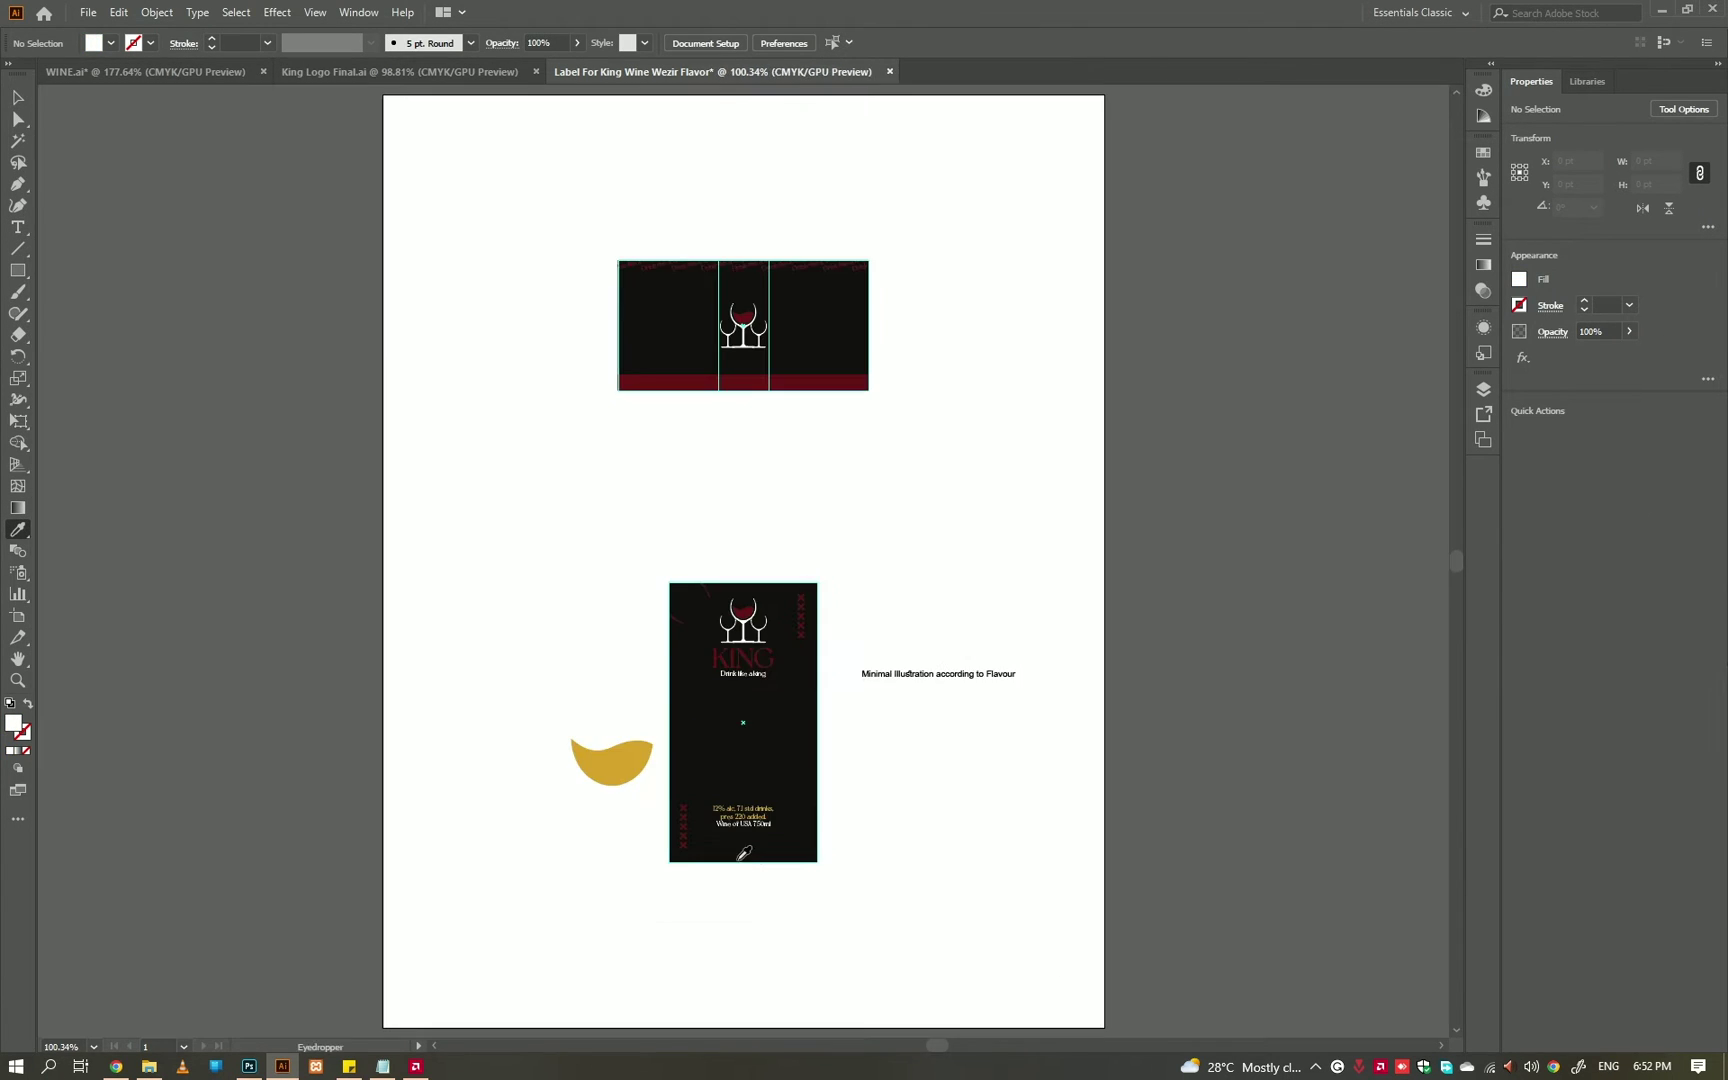
pyautogui.keyDown('alt'); pyautogui.scroll(3, 730, 840); pyautogui.keyUp('alt')
pyautogui.press('v')
pyautogui.moveTo(713, 799); pyautogui.dragTo(713, 845)
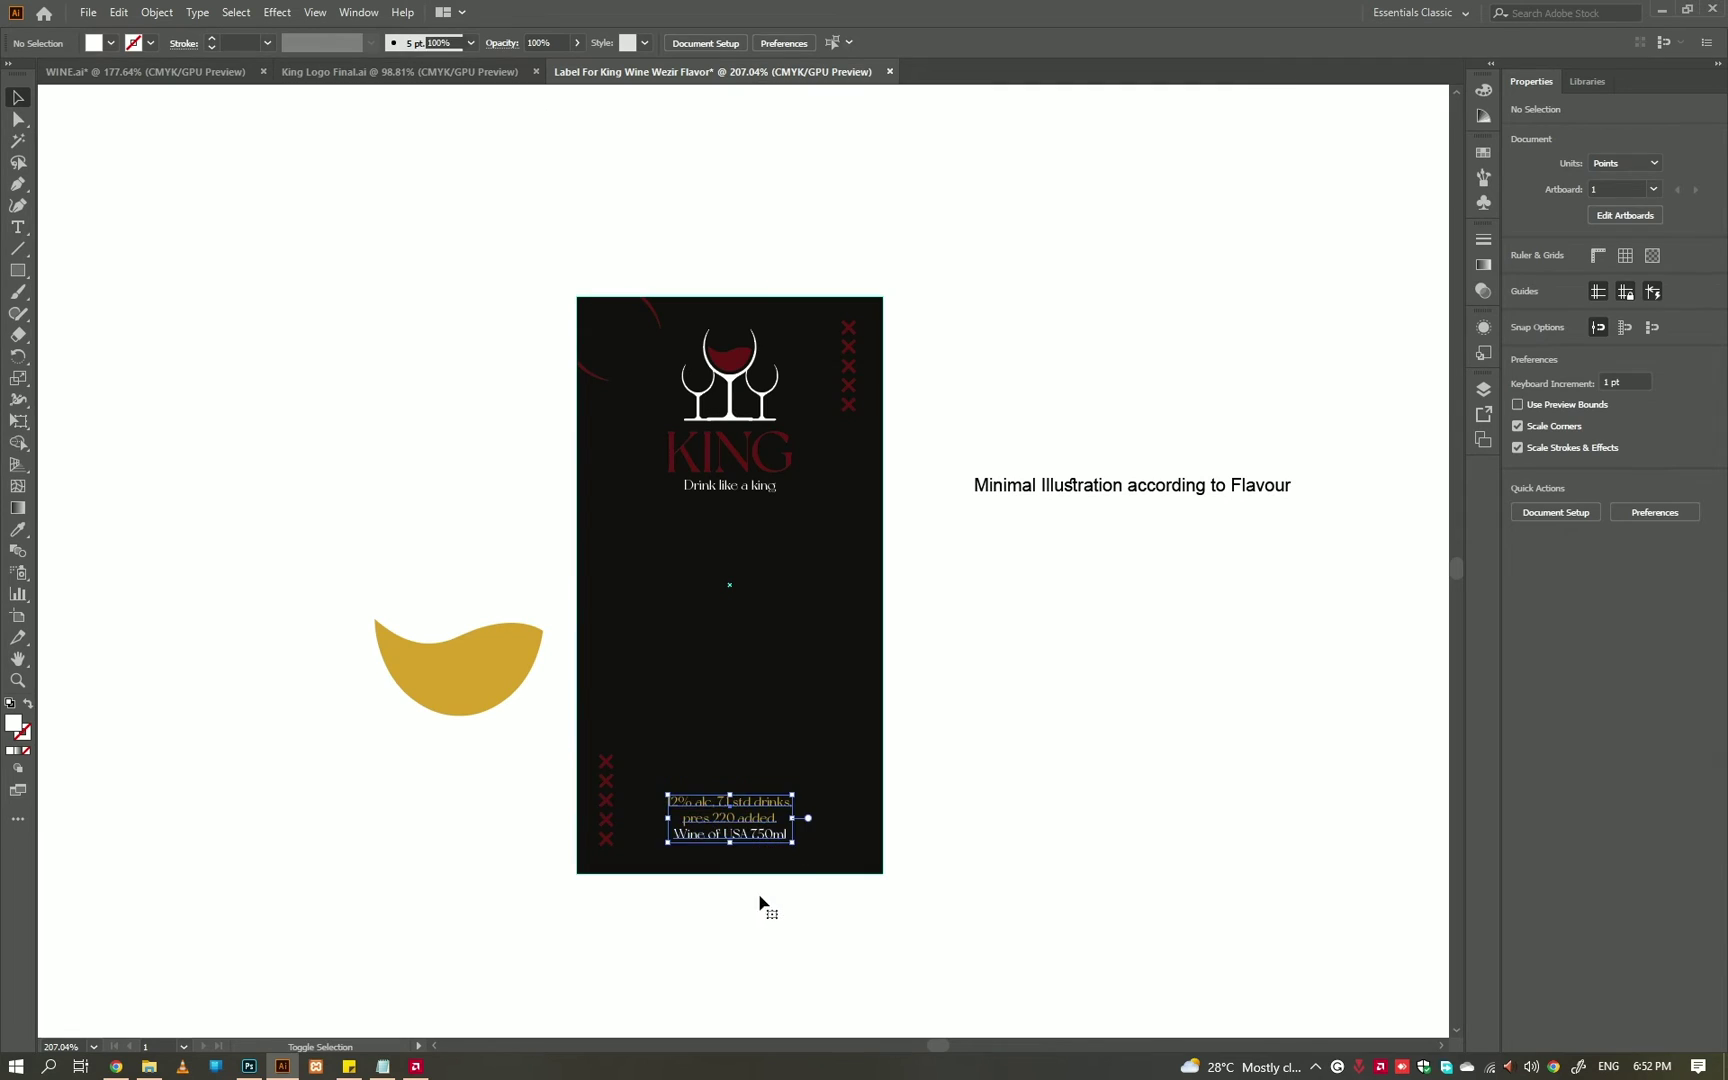
pyautogui.keyDown('alt'); pyautogui.scroll(3, 1010, 856); pyautogui.keyUp('alt')
pyautogui.keyDown('alt'); pyautogui.scroll(2, 652, 841); pyautogui.keyUp('alt')
pyautogui.keyDown('alt'); pyautogui.scroll(-1, 652, 841); pyautogui.keyUp('alt')
pyautogui.press('p')
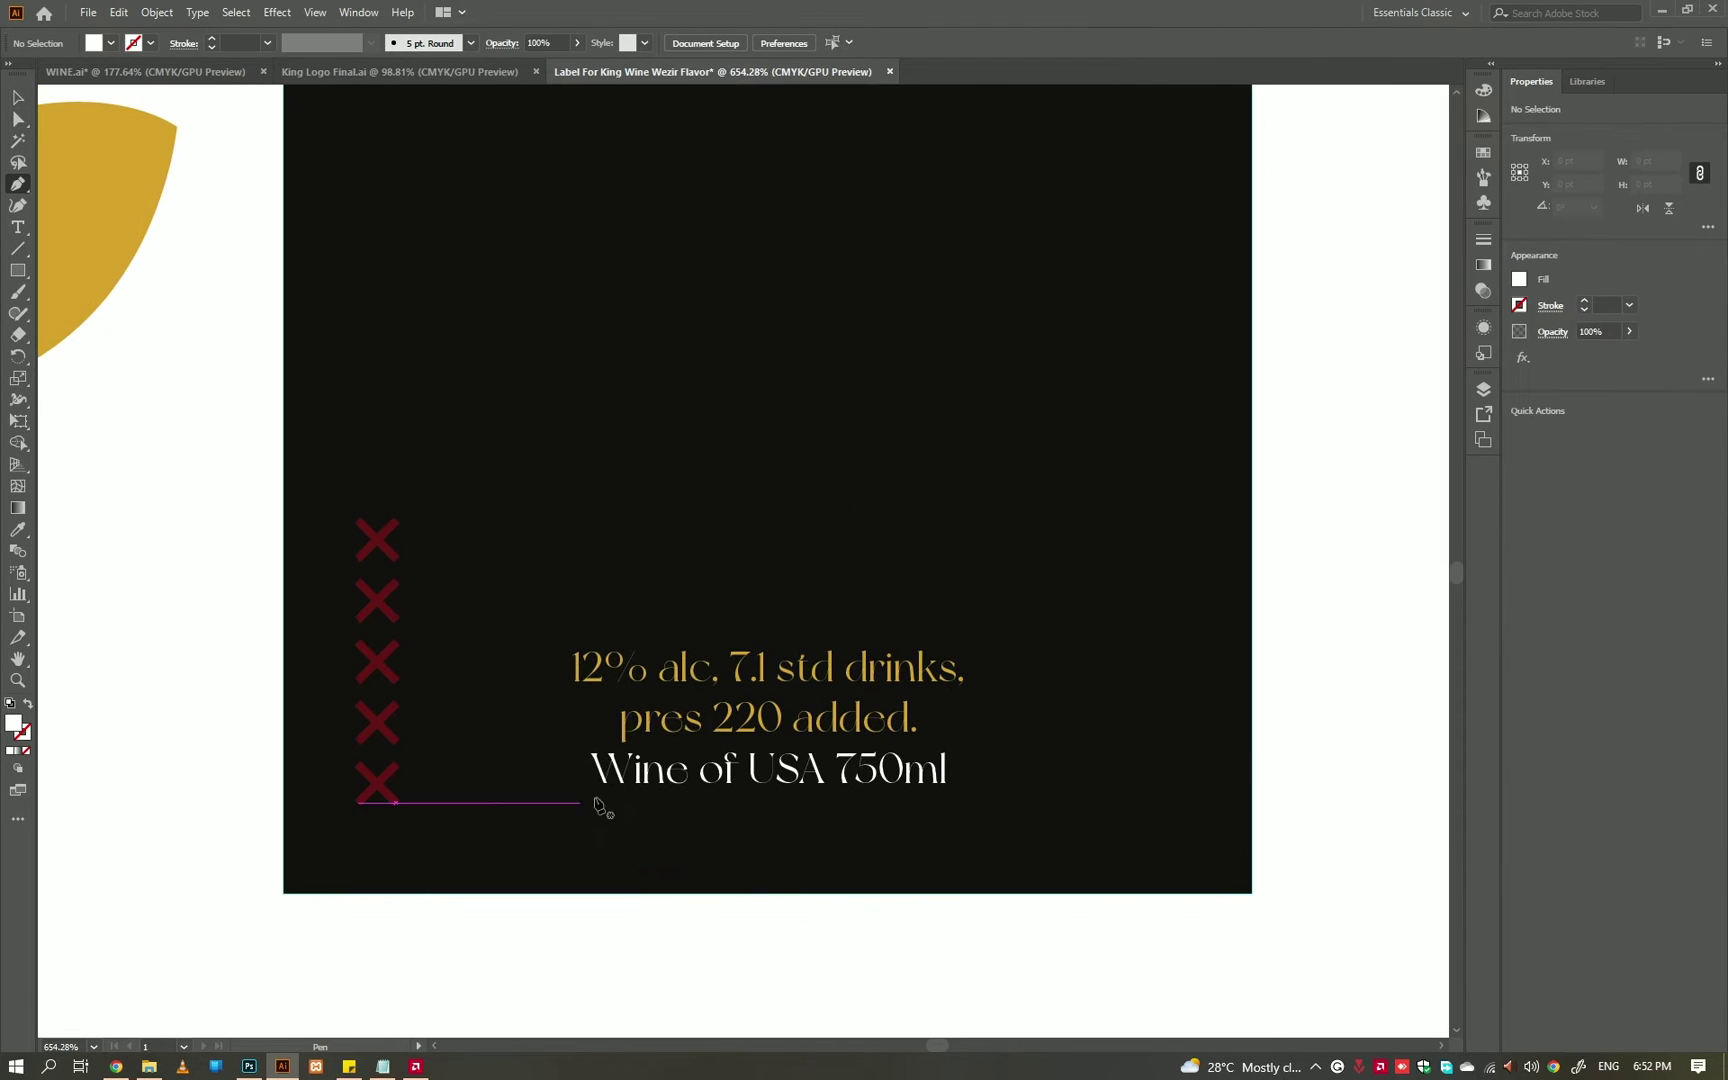
pyautogui.click(698, 814)
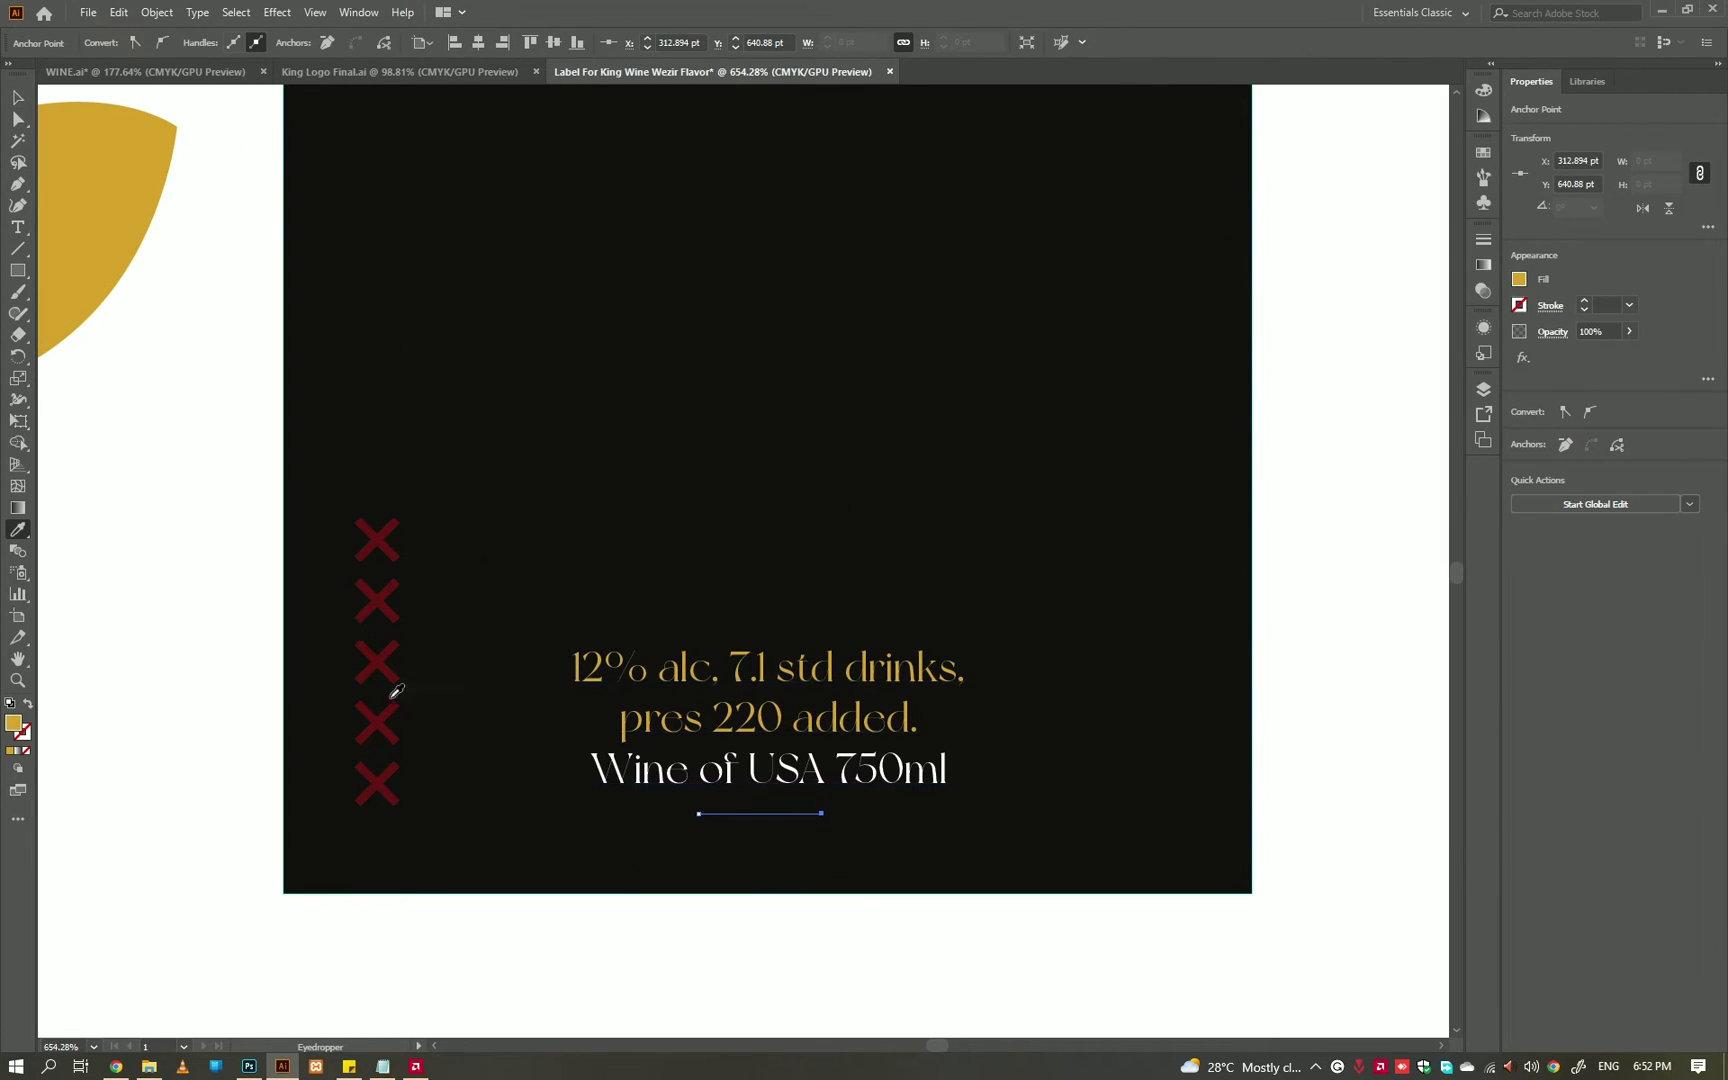
pyautogui.press('v')
pyautogui.click(745, 828)
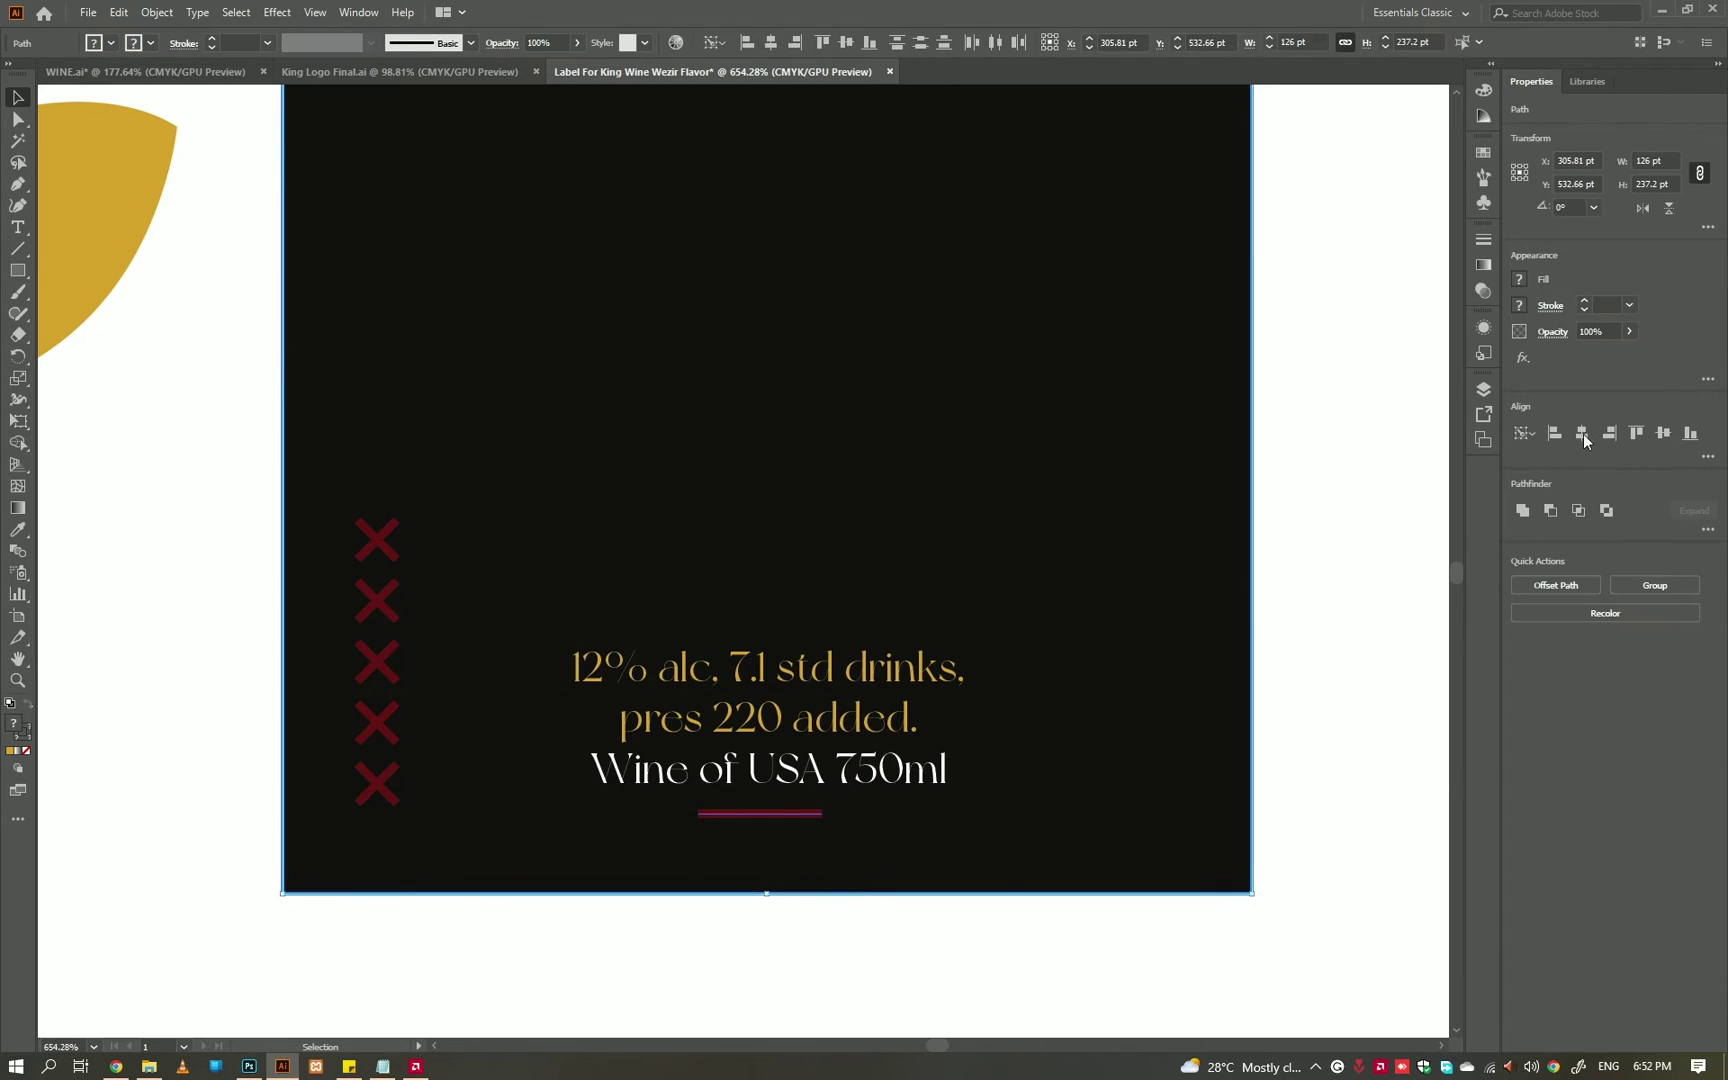
pyautogui.hotkey('ctrl', '0')
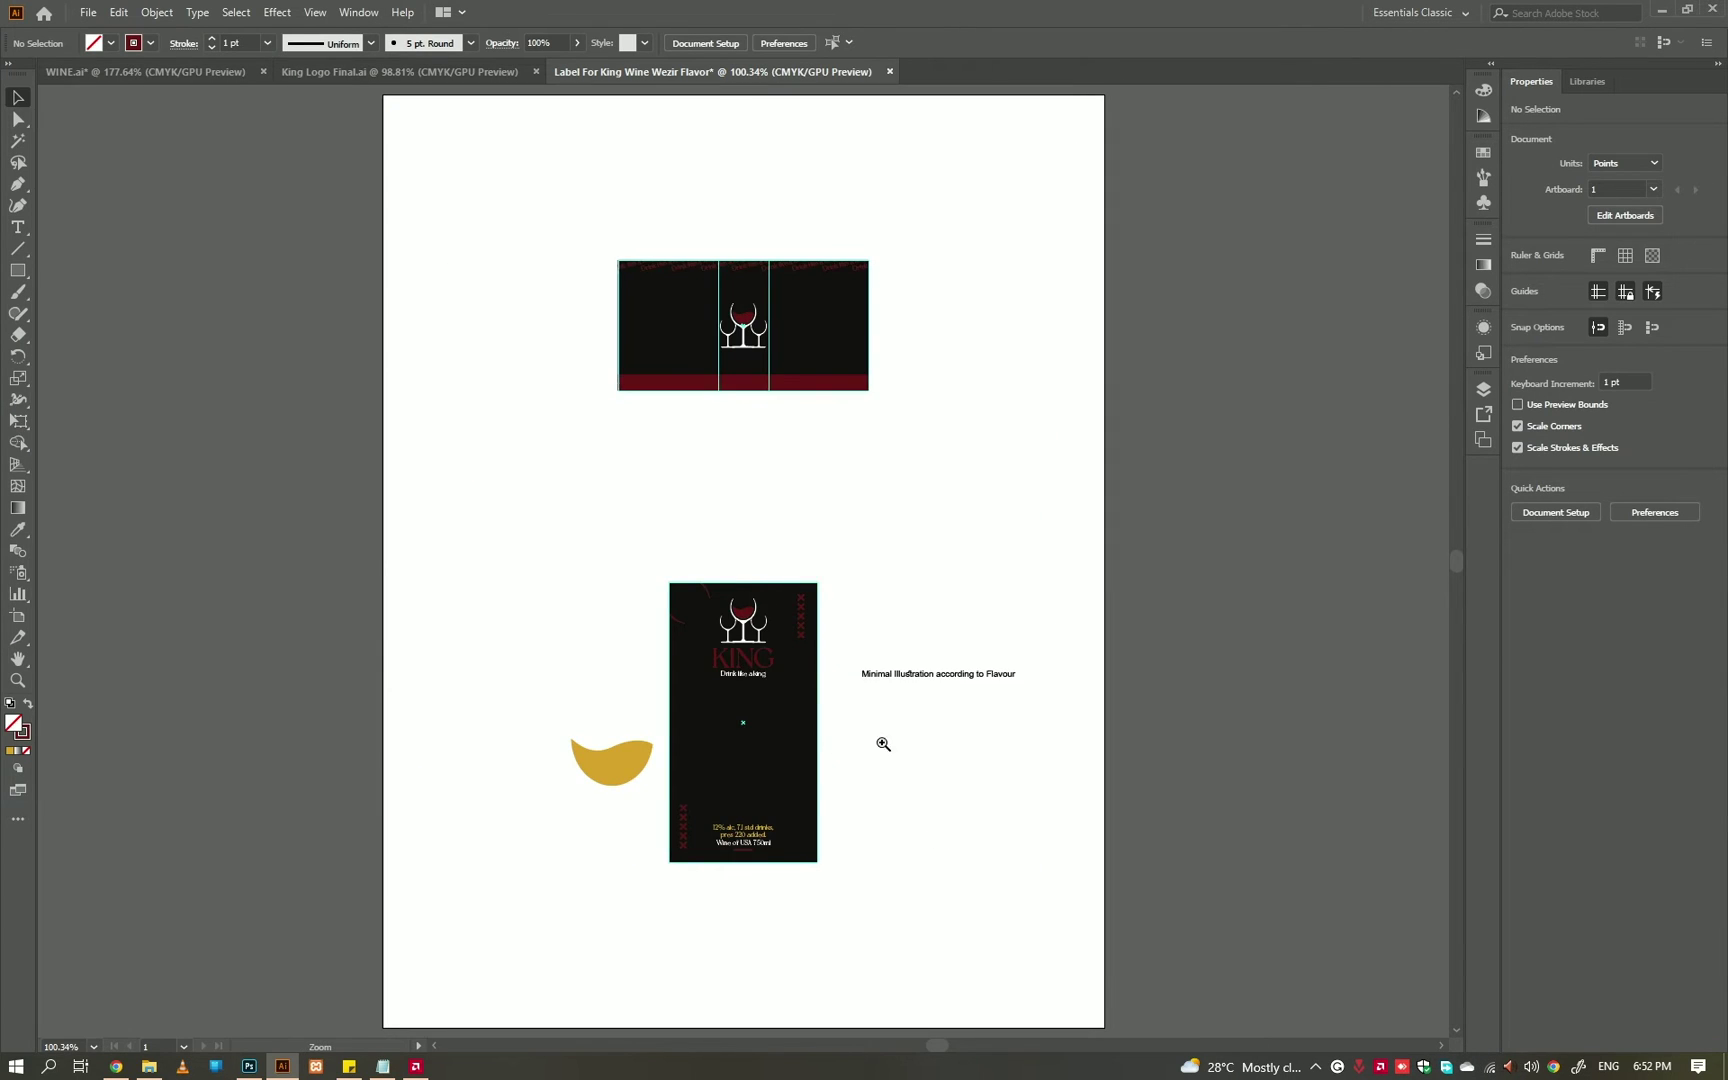
pyautogui.click(883, 744)
pyautogui.click(933, 694)
pyautogui.press('a')
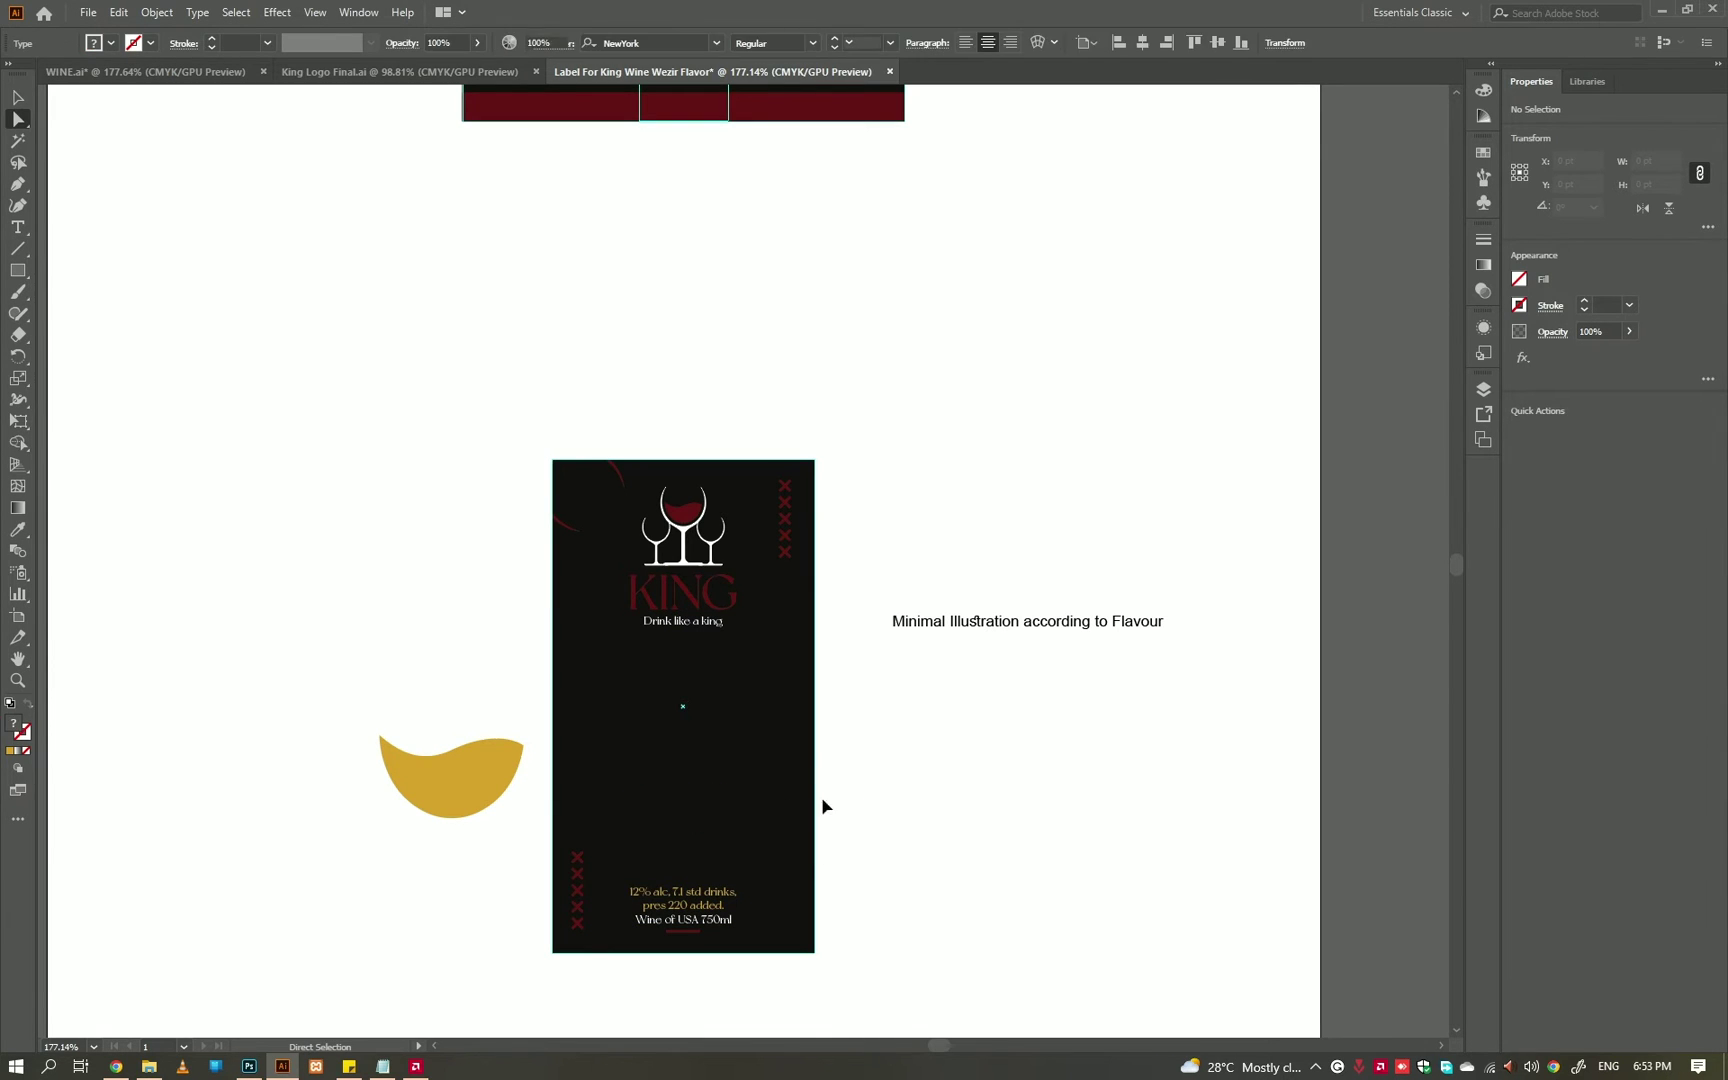
# - Retype a copy of the label text as 'Wezir' and enlarge it to title size
pyautogui.tripleClick(683, 800)
pyautogui.scroll(5, 685, 810)
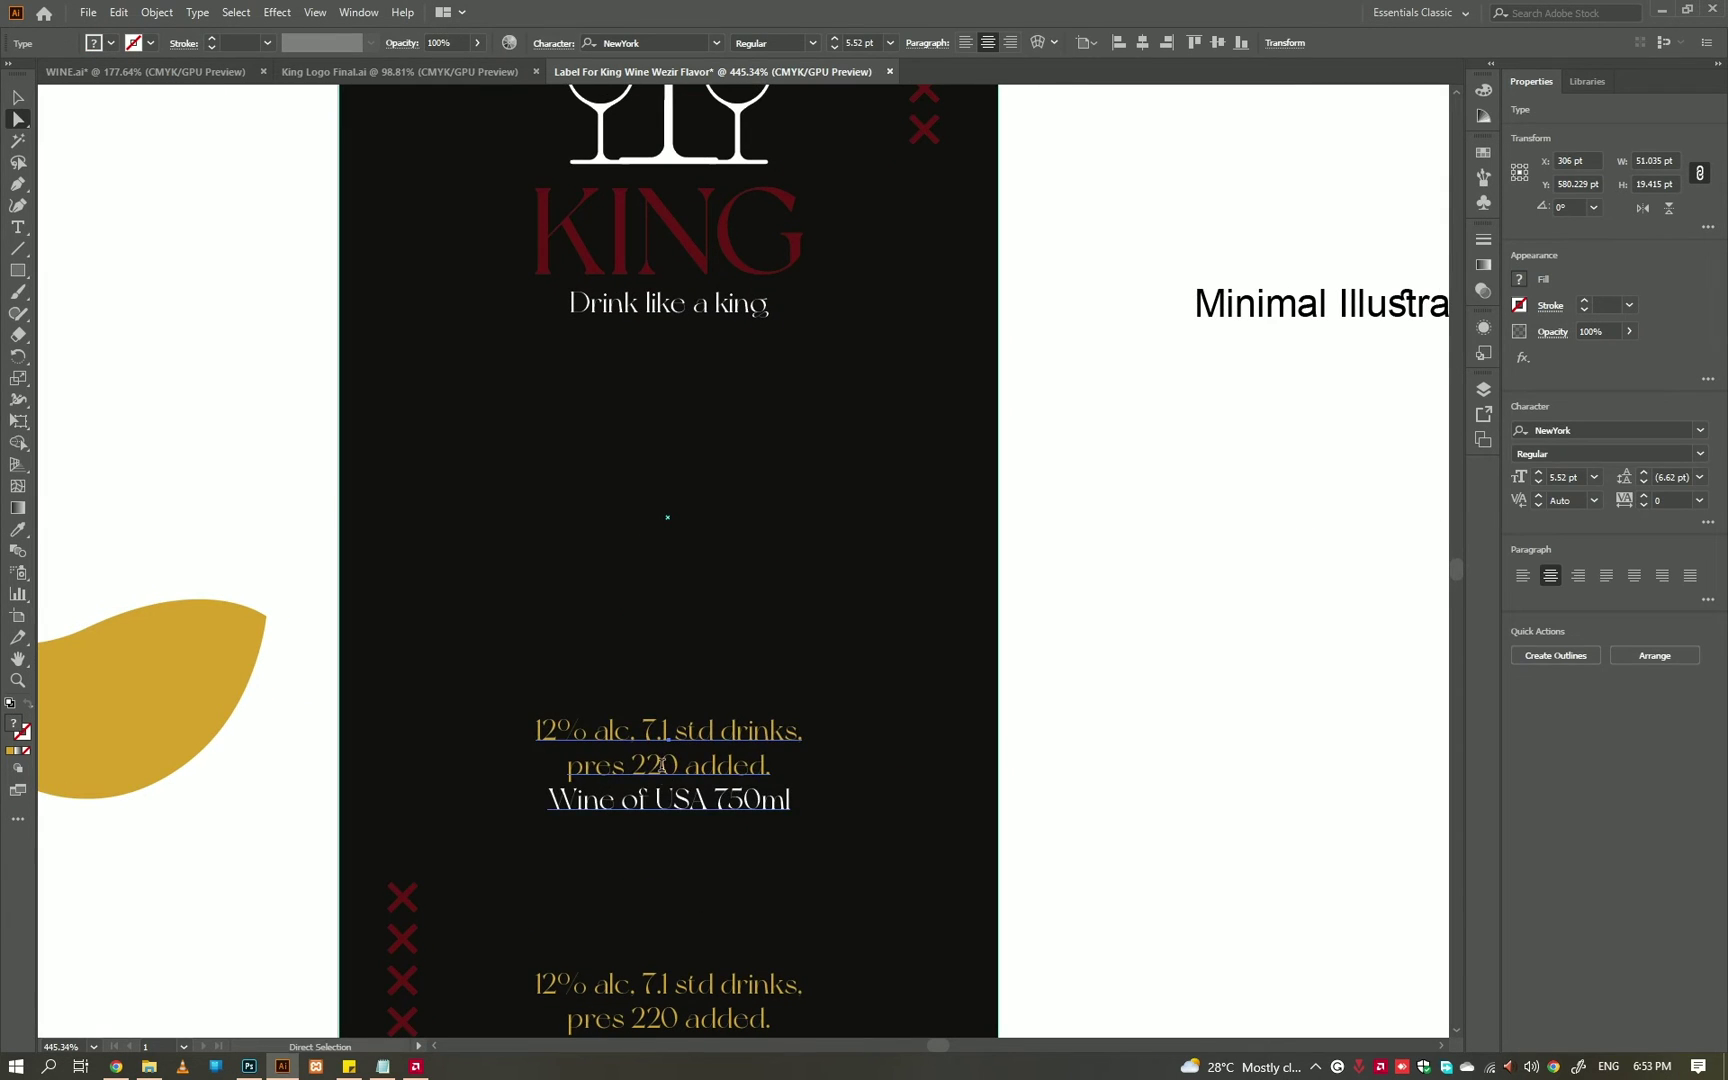
pyautogui.click(111, 88)
pyautogui.click(645, 70)
pyautogui.write('tWe')
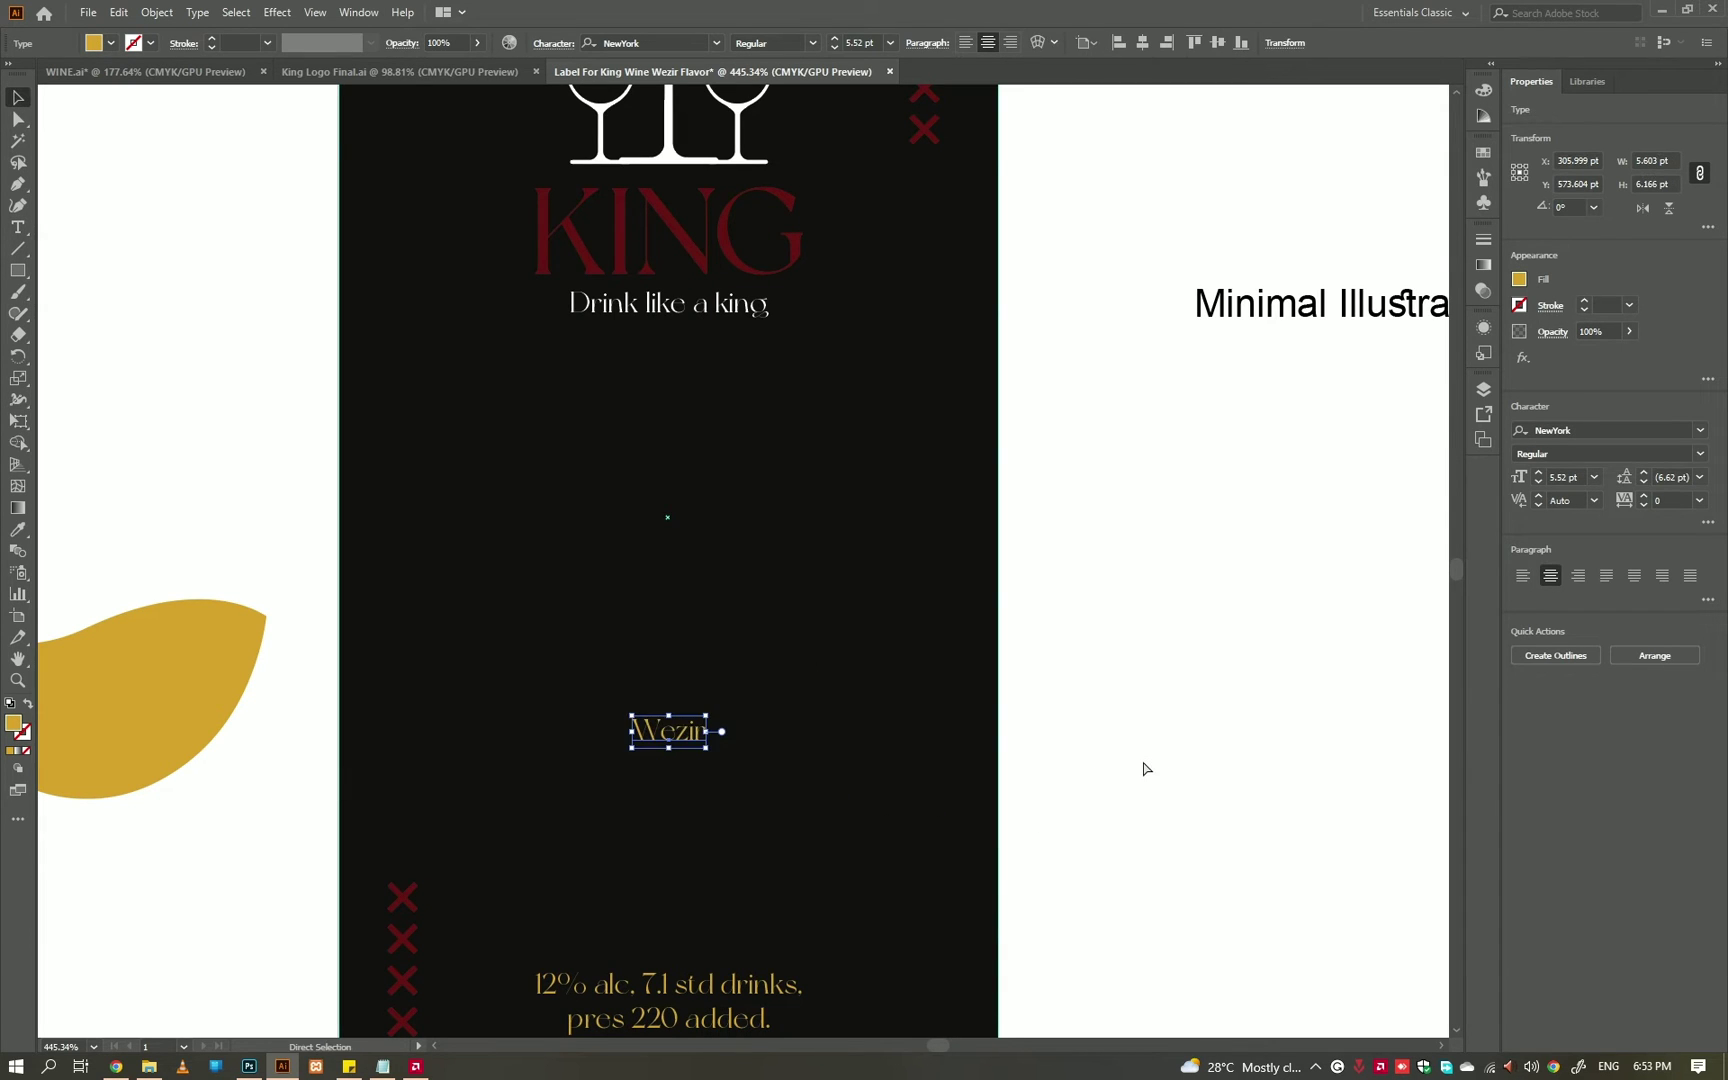
pyautogui.hotkey('ctrl', '0')
pyautogui.scroll(5, 852, 814)
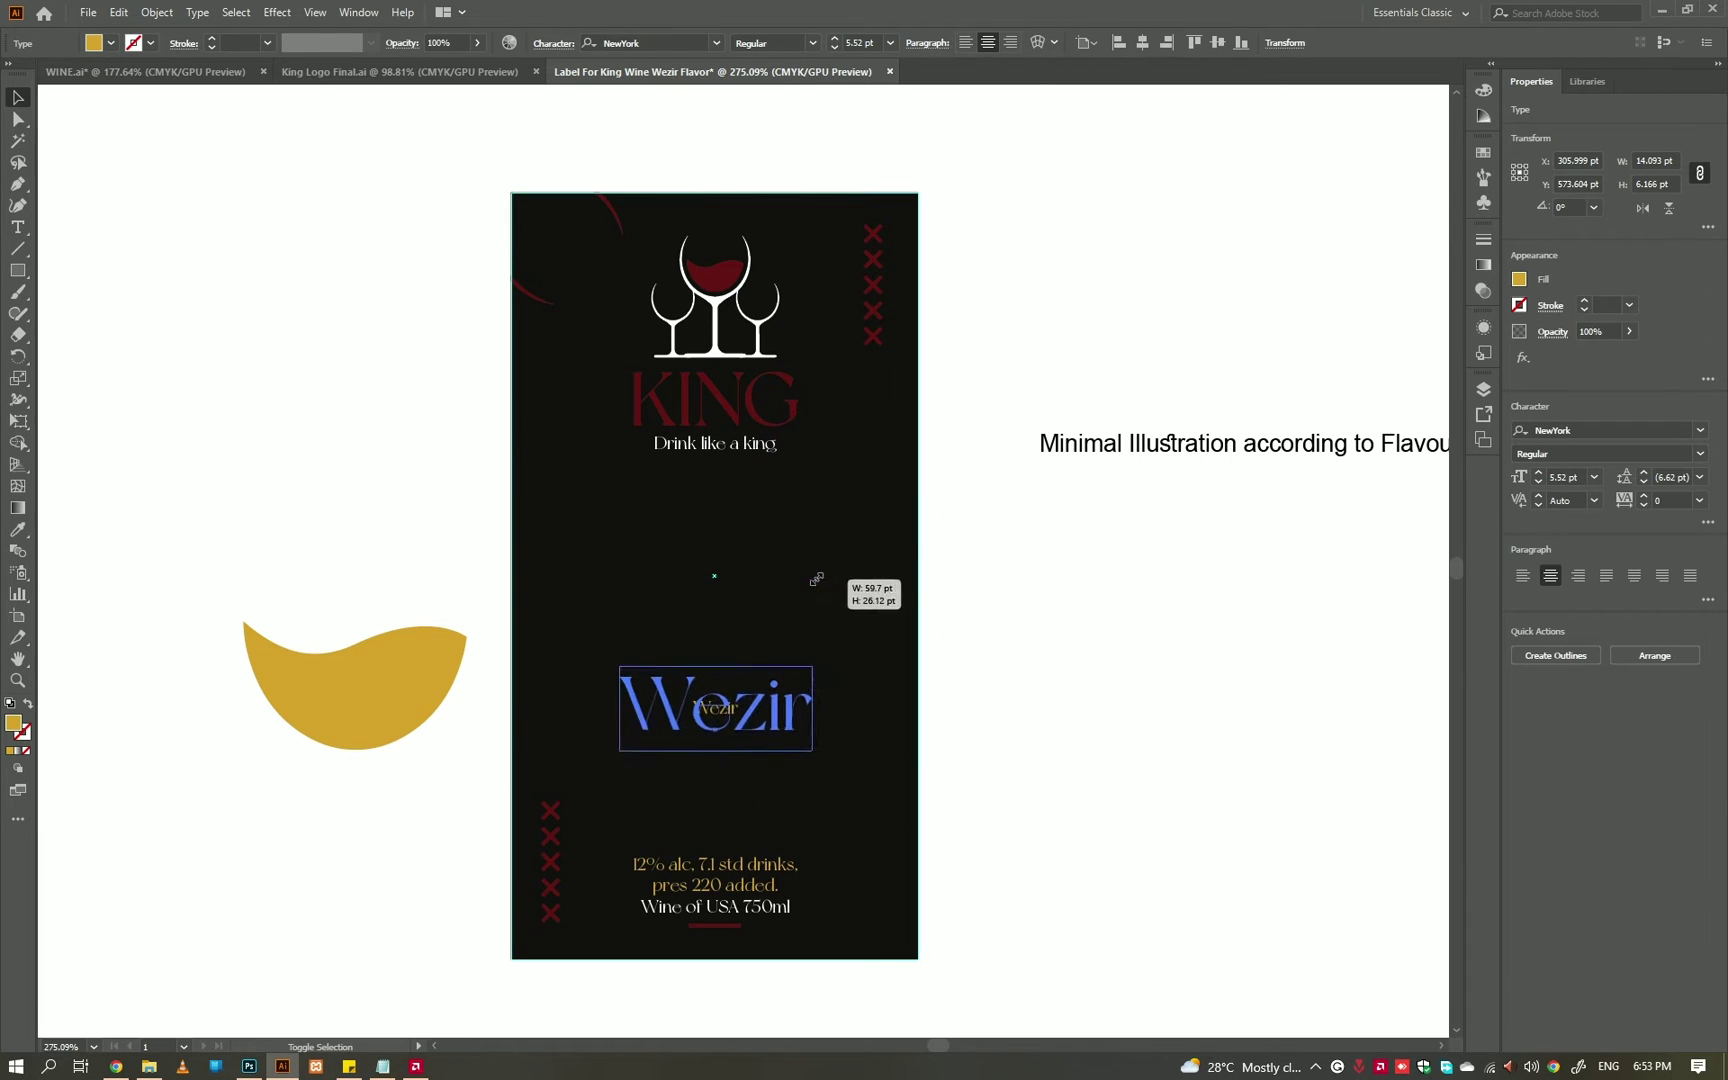
pyautogui.moveTo(816, 578); pyautogui.dragTo(818, 580)
pyautogui.click(1091, 675)
# - Shrink the KING logo and give the Wezir title the same red as KING
pyautogui.moveTo(710, 380); pyautogui.dragTo(712, 384)
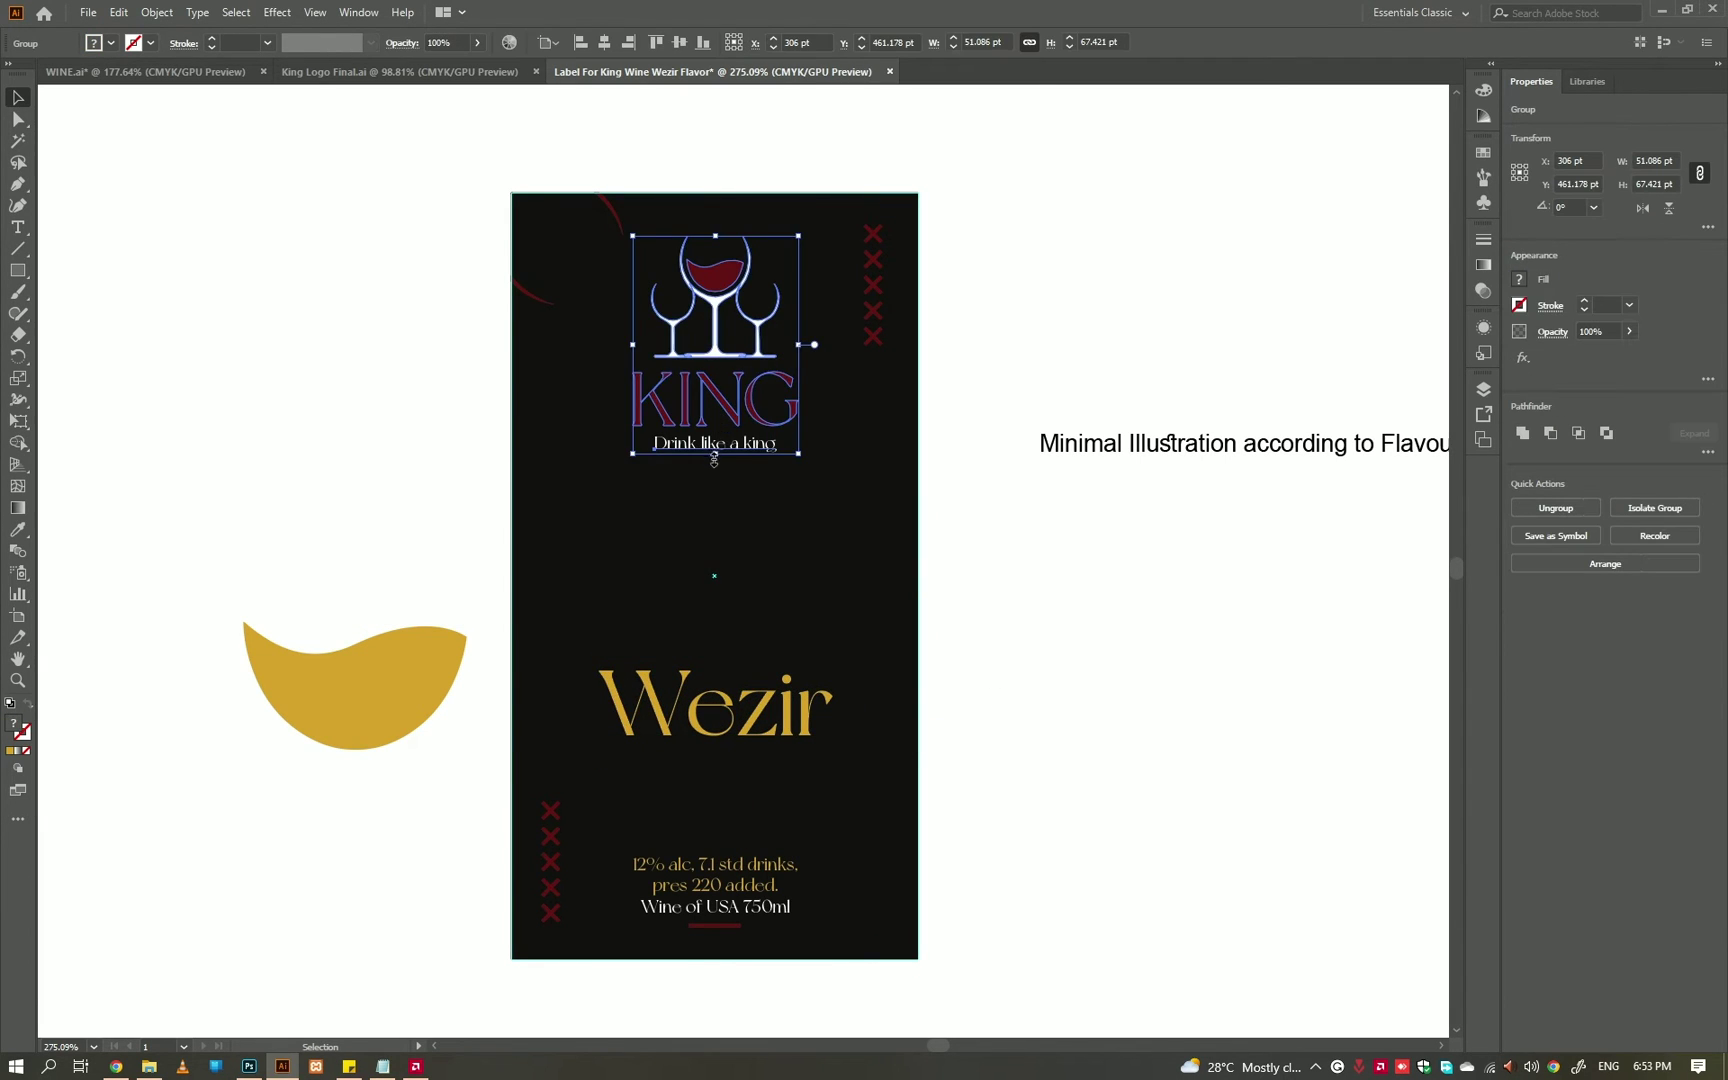
pyautogui.click(1149, 582)
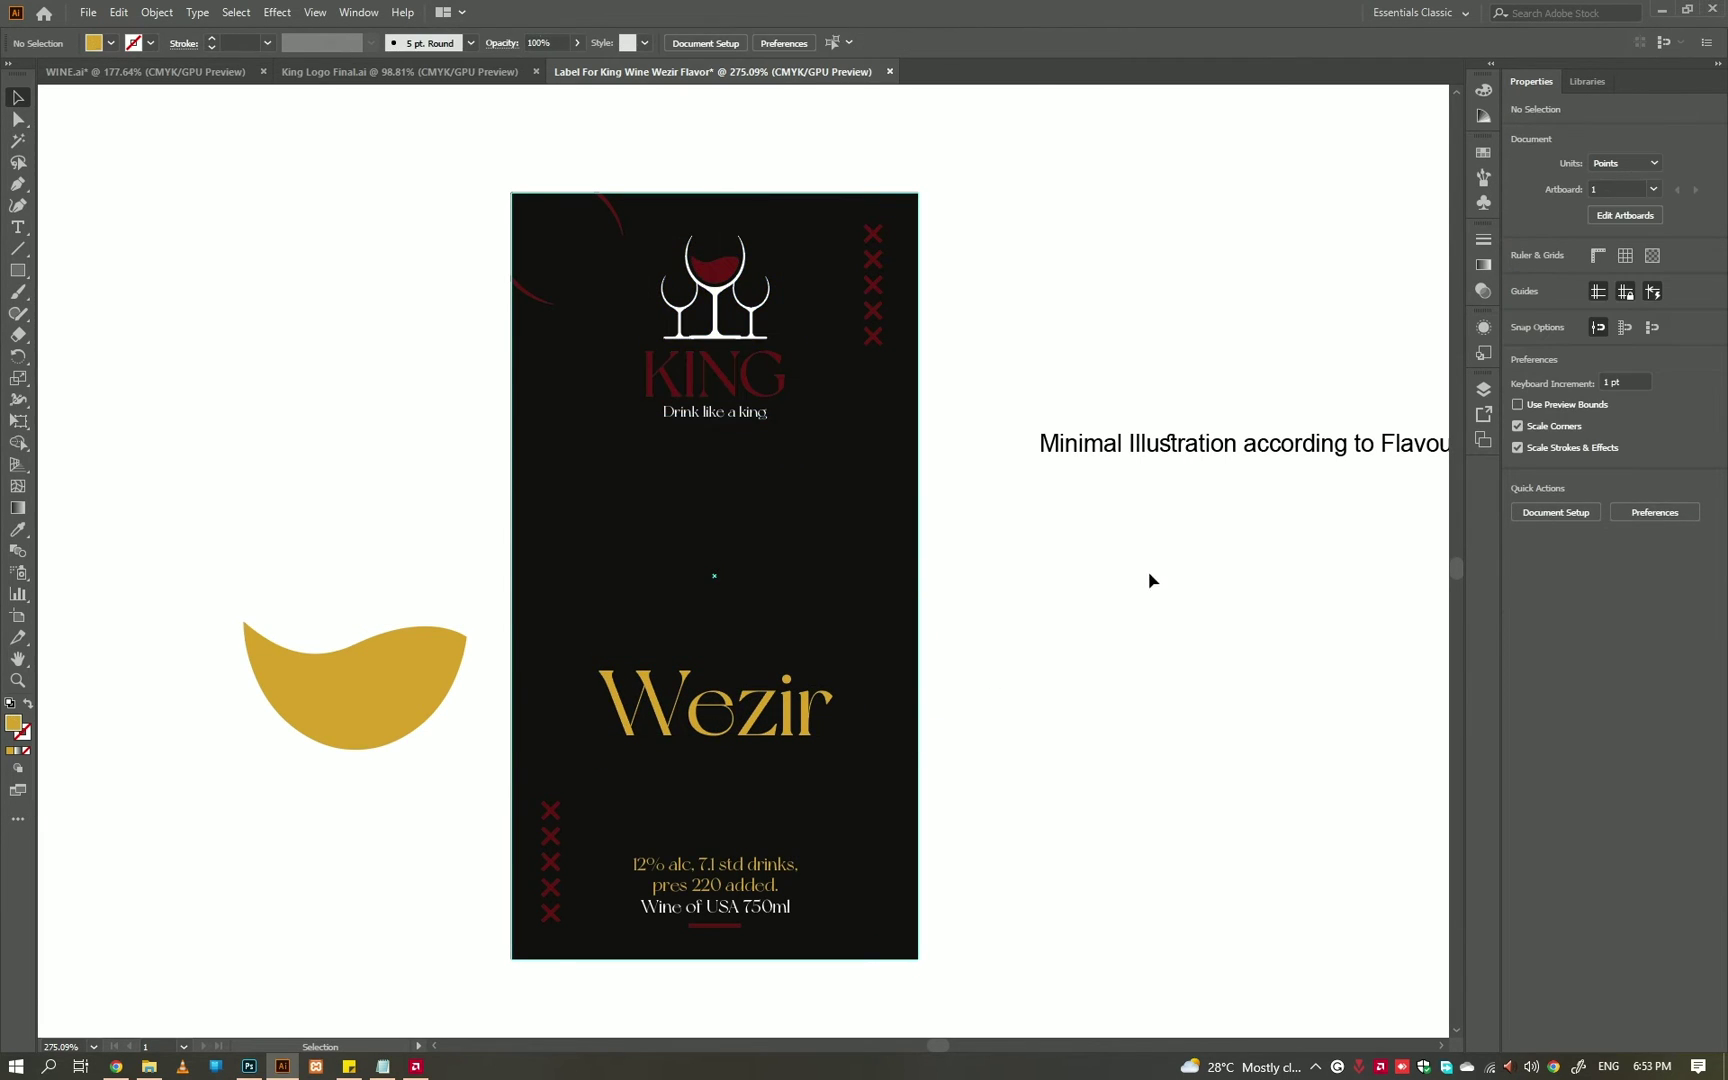
pyautogui.click(750, 733)
pyautogui.moveTo(856, 667)
pyautogui.mouseDown()
pyautogui.moveTo(880, 650)
pyautogui.moveTo(850, 655)
pyautogui.mouseUp()
pyautogui.press('i')
pyautogui.click(765, 385)
pyautogui.press('v')
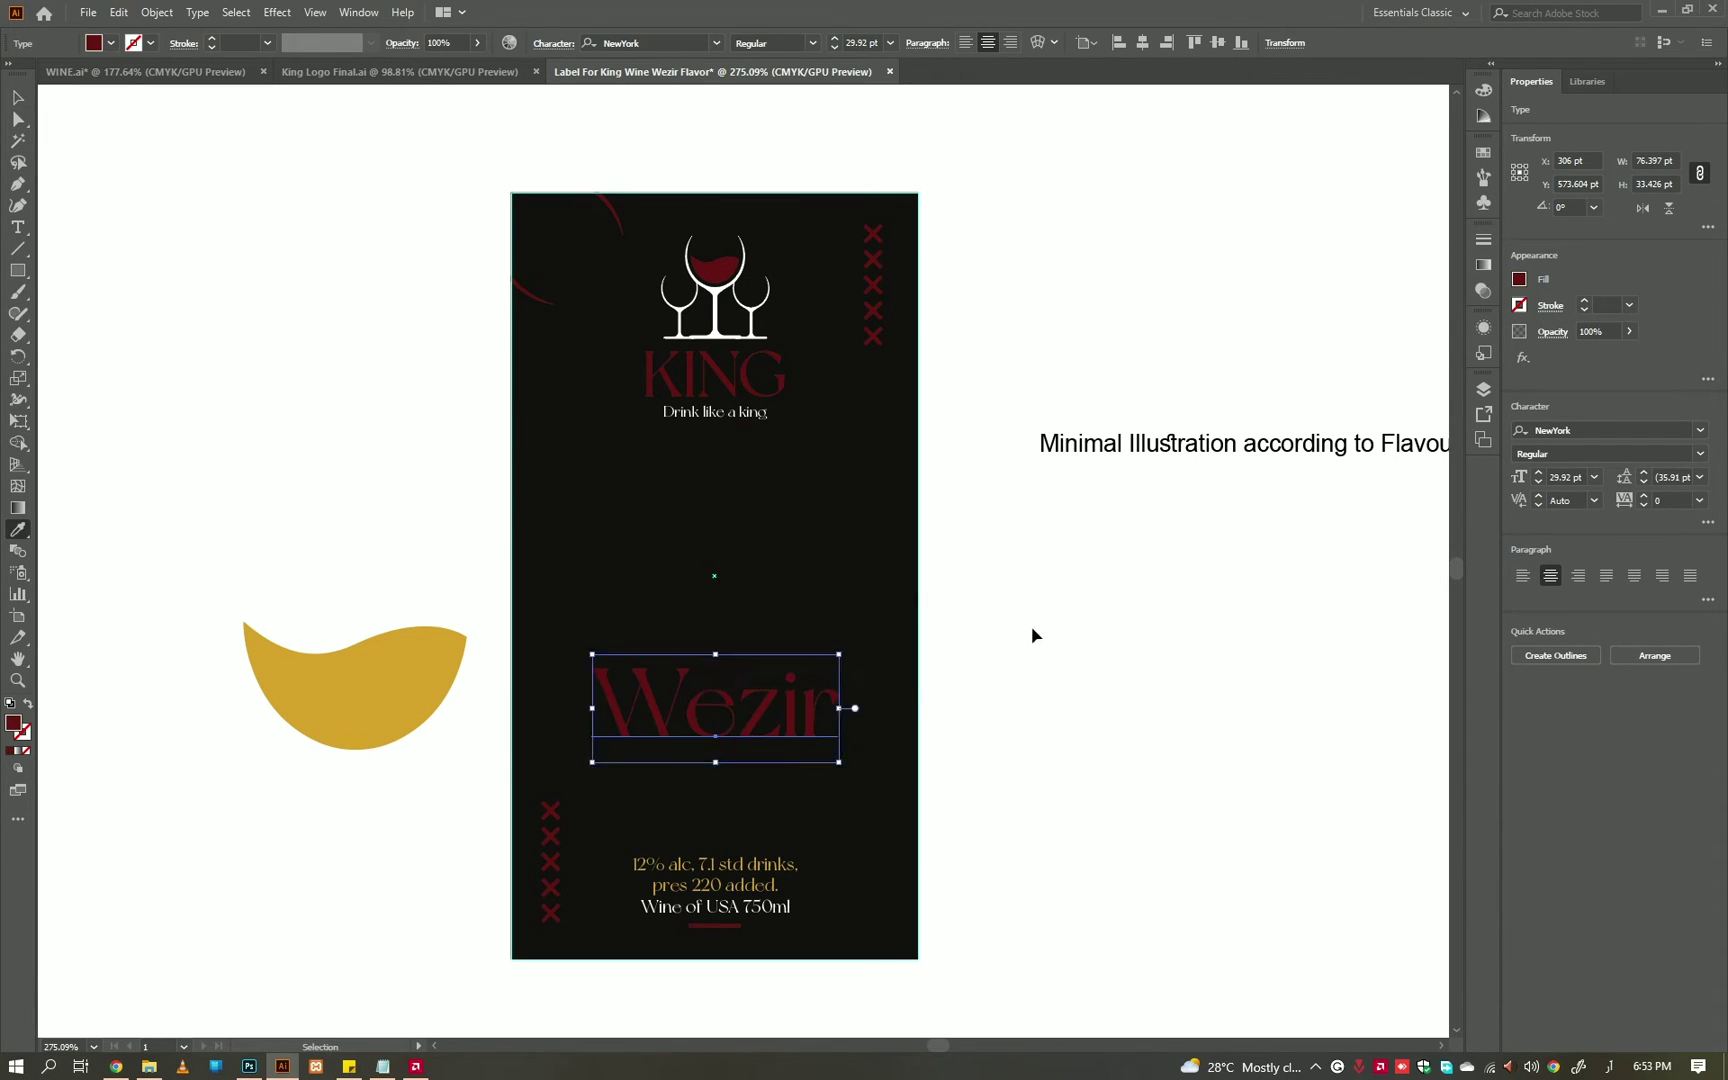
pyautogui.click(1034, 633)
# - Duplicate Wezir and offset the copy up-right to form the 'ir' fragment
pyautogui.scroll(1, 738, 707)
pyautogui.moveTo(738, 707); pyautogui.dragTo(741, 795)
pyautogui.click(1072, 764)
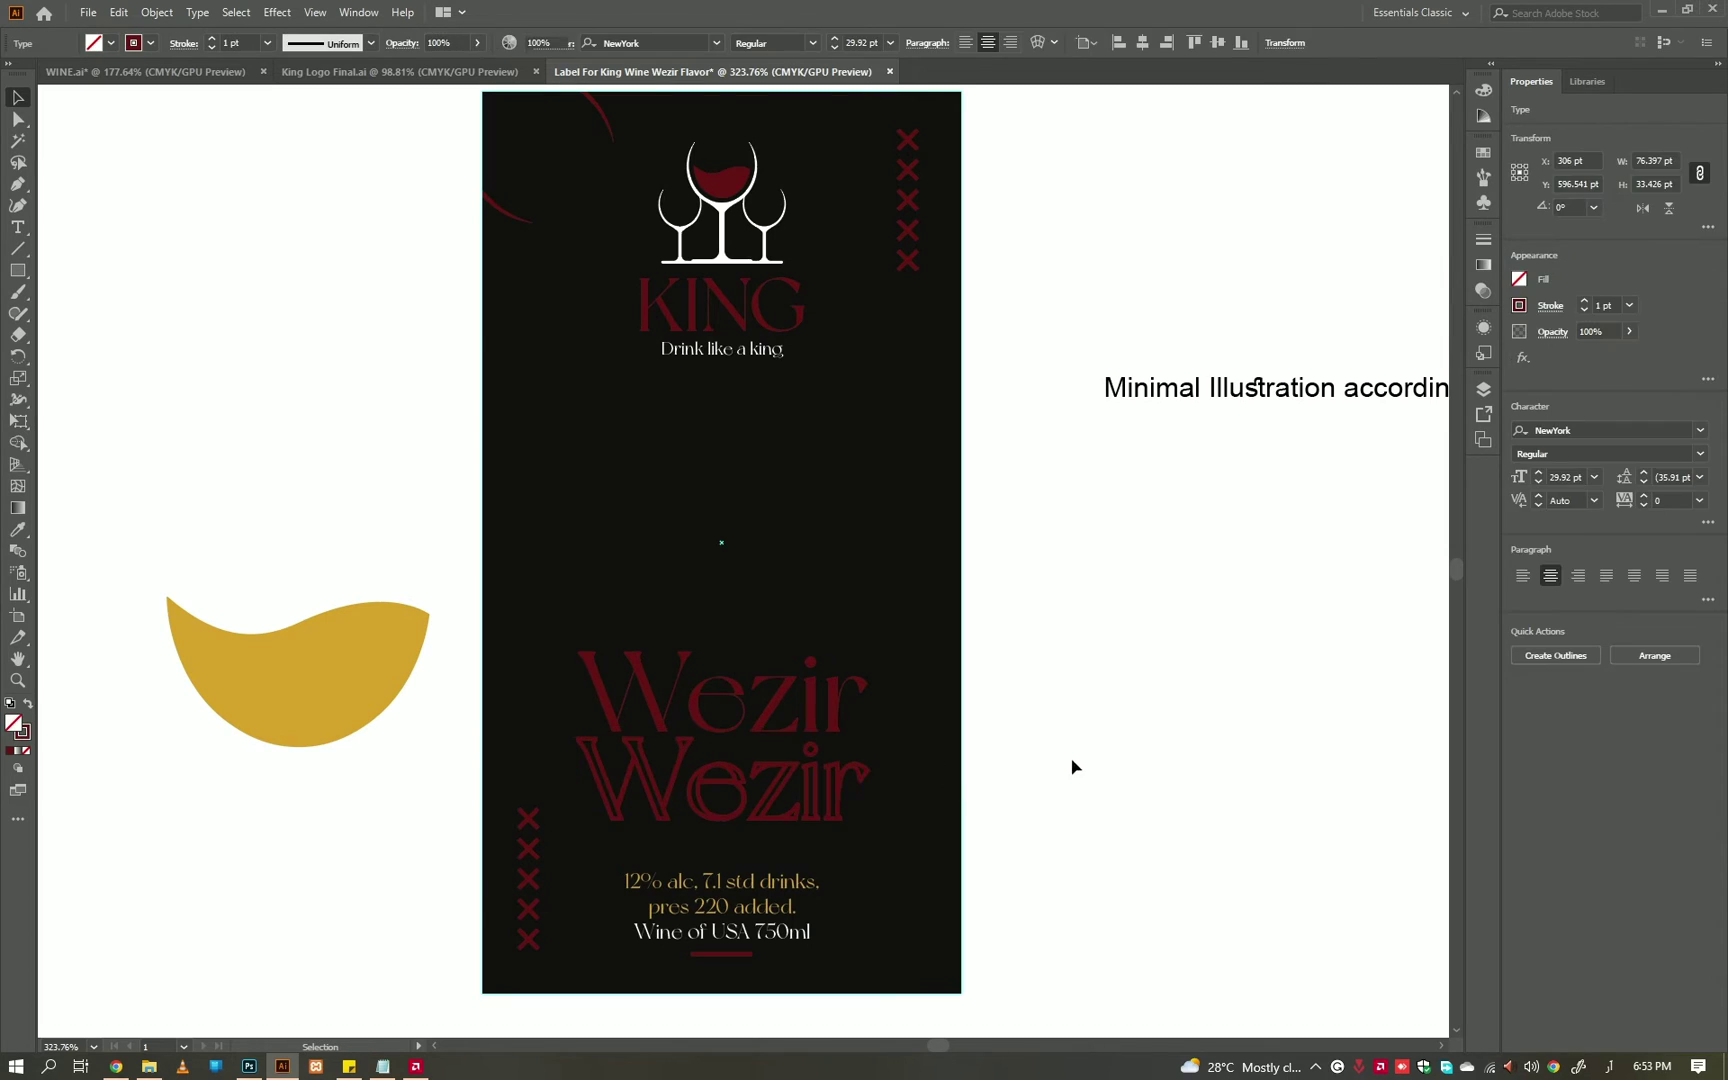
pyautogui.click(845, 797)
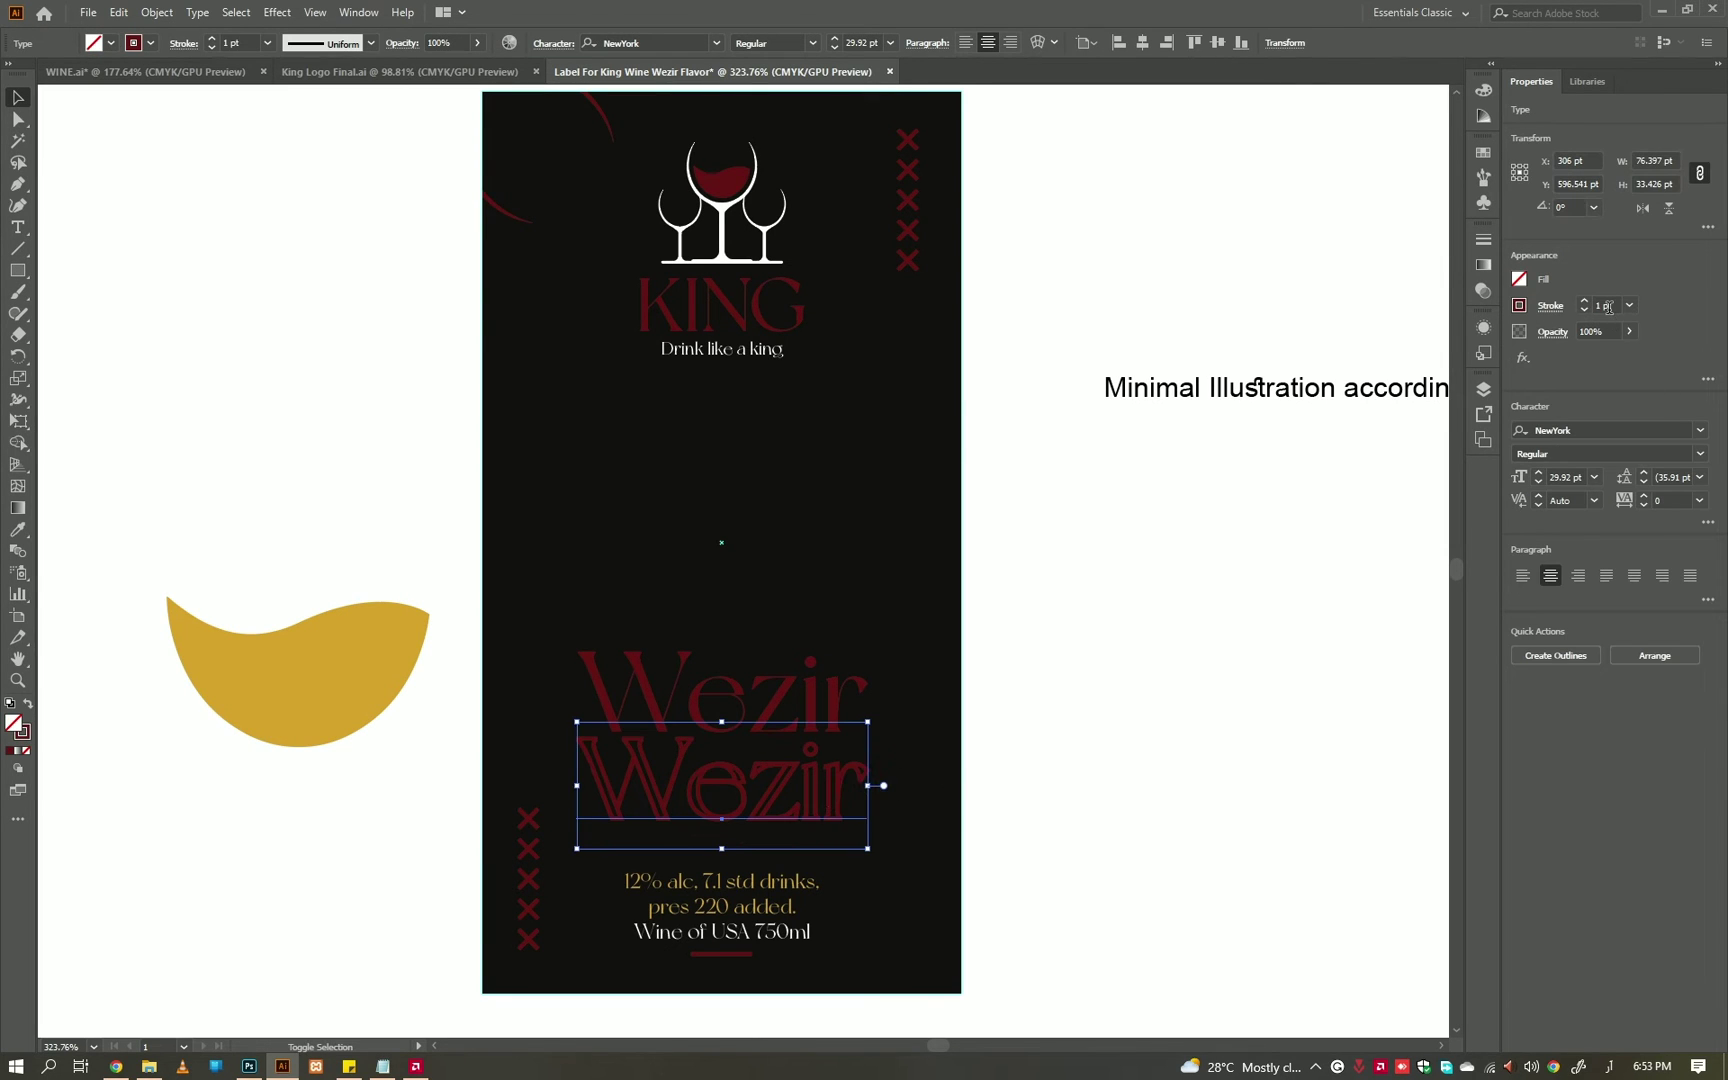
pyautogui.moveTo(733, 810)
pyautogui.mouseDown()
pyautogui.moveTo(918, 733)
pyautogui.moveTo(785, 722)
pyautogui.moveTo(980, 710)
pyautogui.moveTo(915, 740)
pyautogui.mouseUp()
pyautogui.doubleClick(776, 700)
pyautogui.press('Escape')
pyautogui.click(935, 722)
pyautogui.press('Escape')
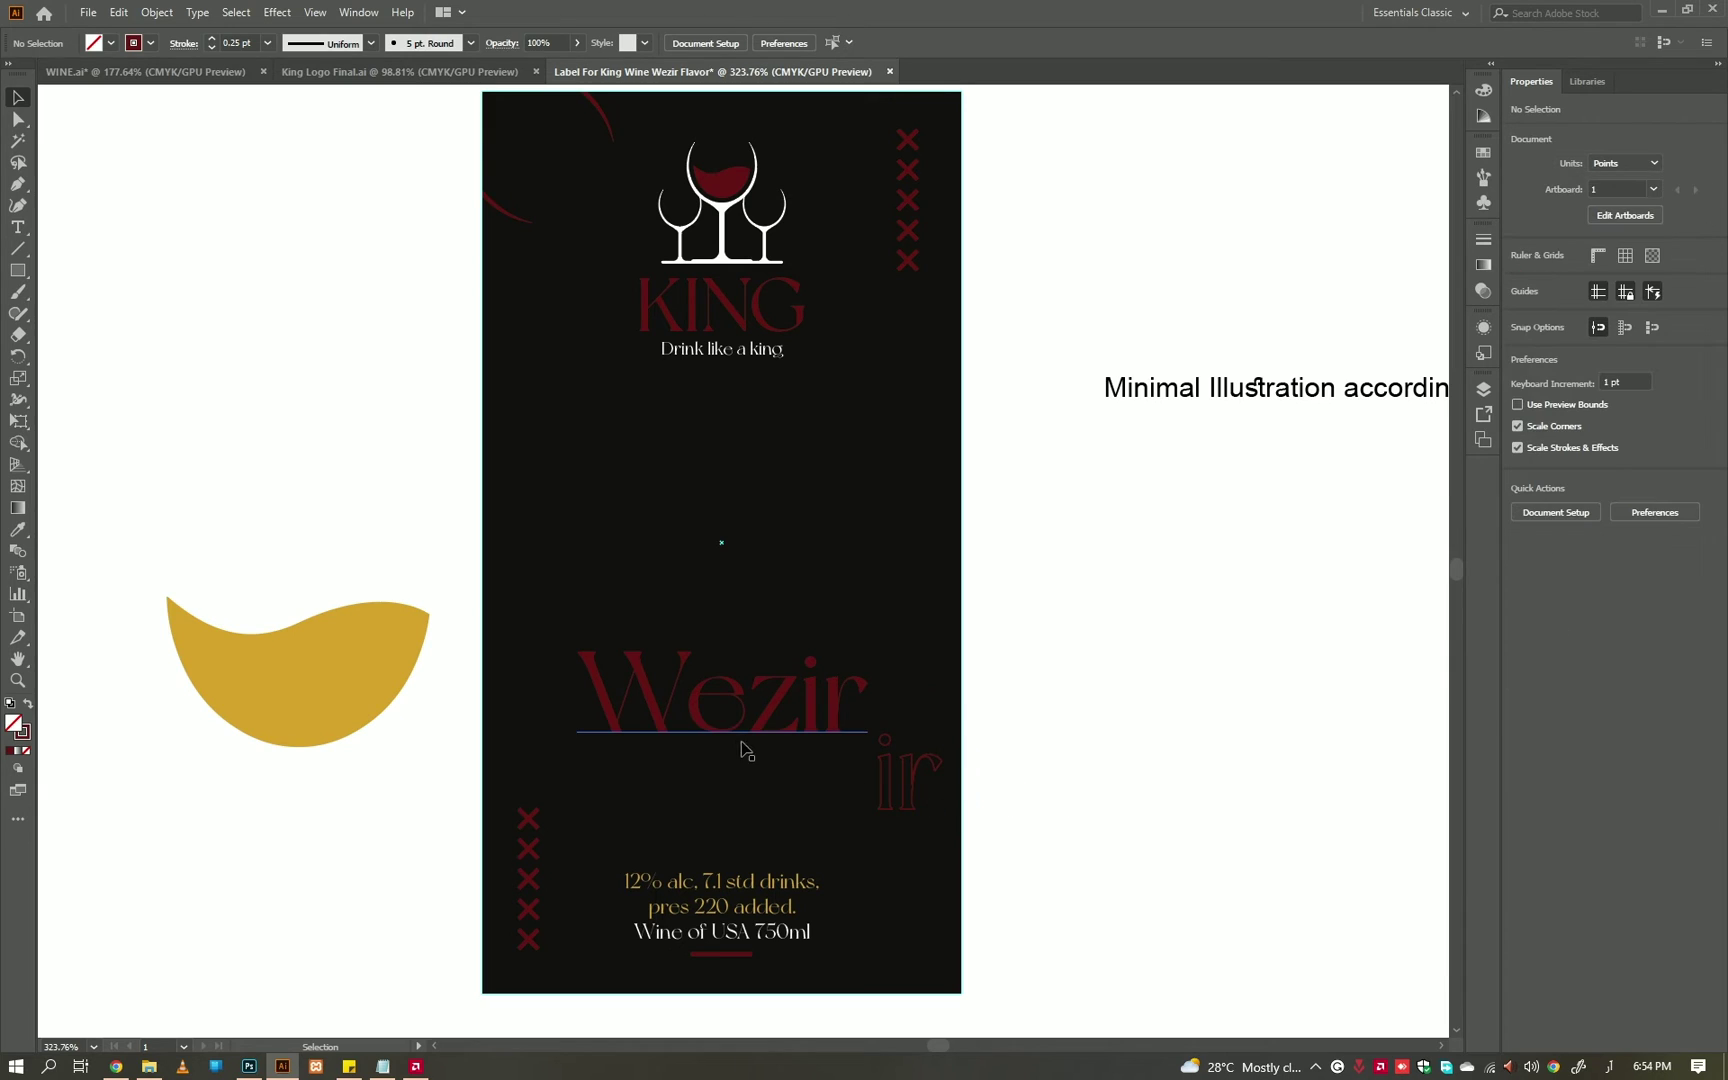
# - Duplicate Wezir upward, trim it to 'We' and shift it left
pyautogui.moveTo(686, 725); pyautogui.dragTo(686, 625)
pyautogui.doubleClick(860, 620)
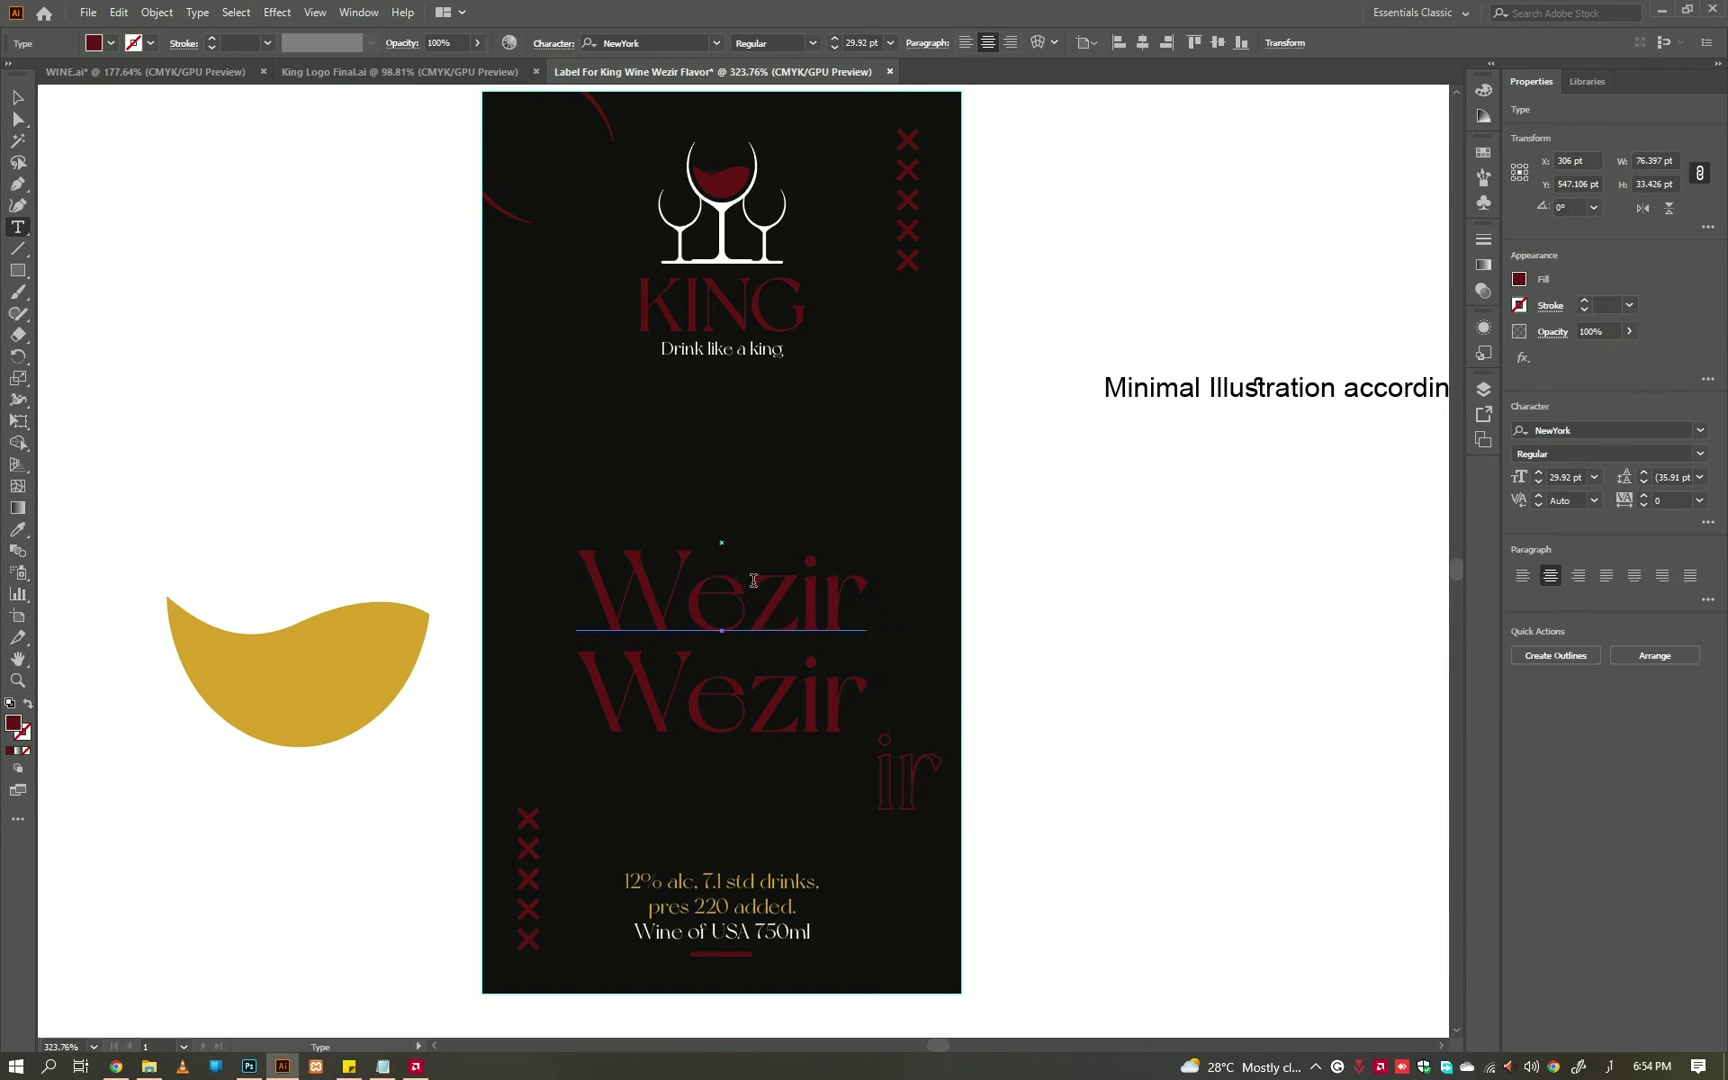
pyautogui.press('BackSpace')
pyautogui.press('BackSpace')
pyautogui.press('BackSpace')
pyautogui.press('Escape')
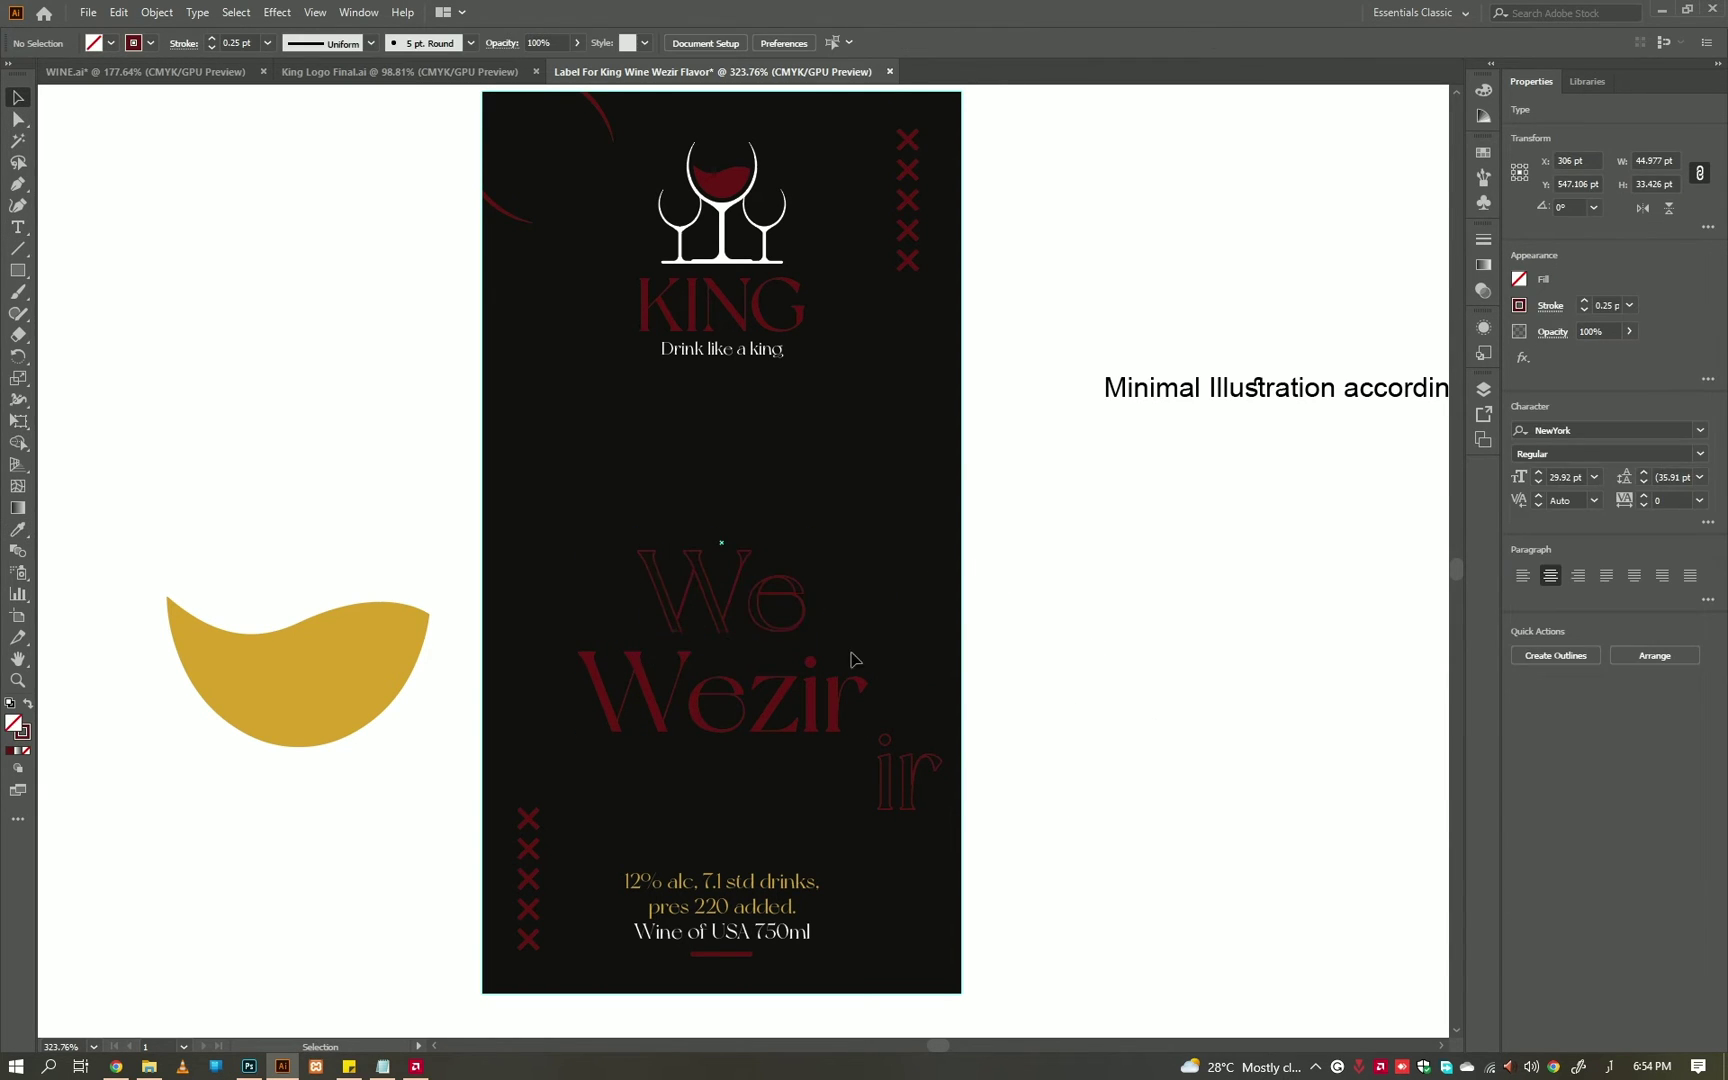
pyautogui.moveTo(786, 618); pyautogui.dragTo(650, 618)
pyautogui.moveTo(718, 540); pyautogui.dragTo(955, 790)
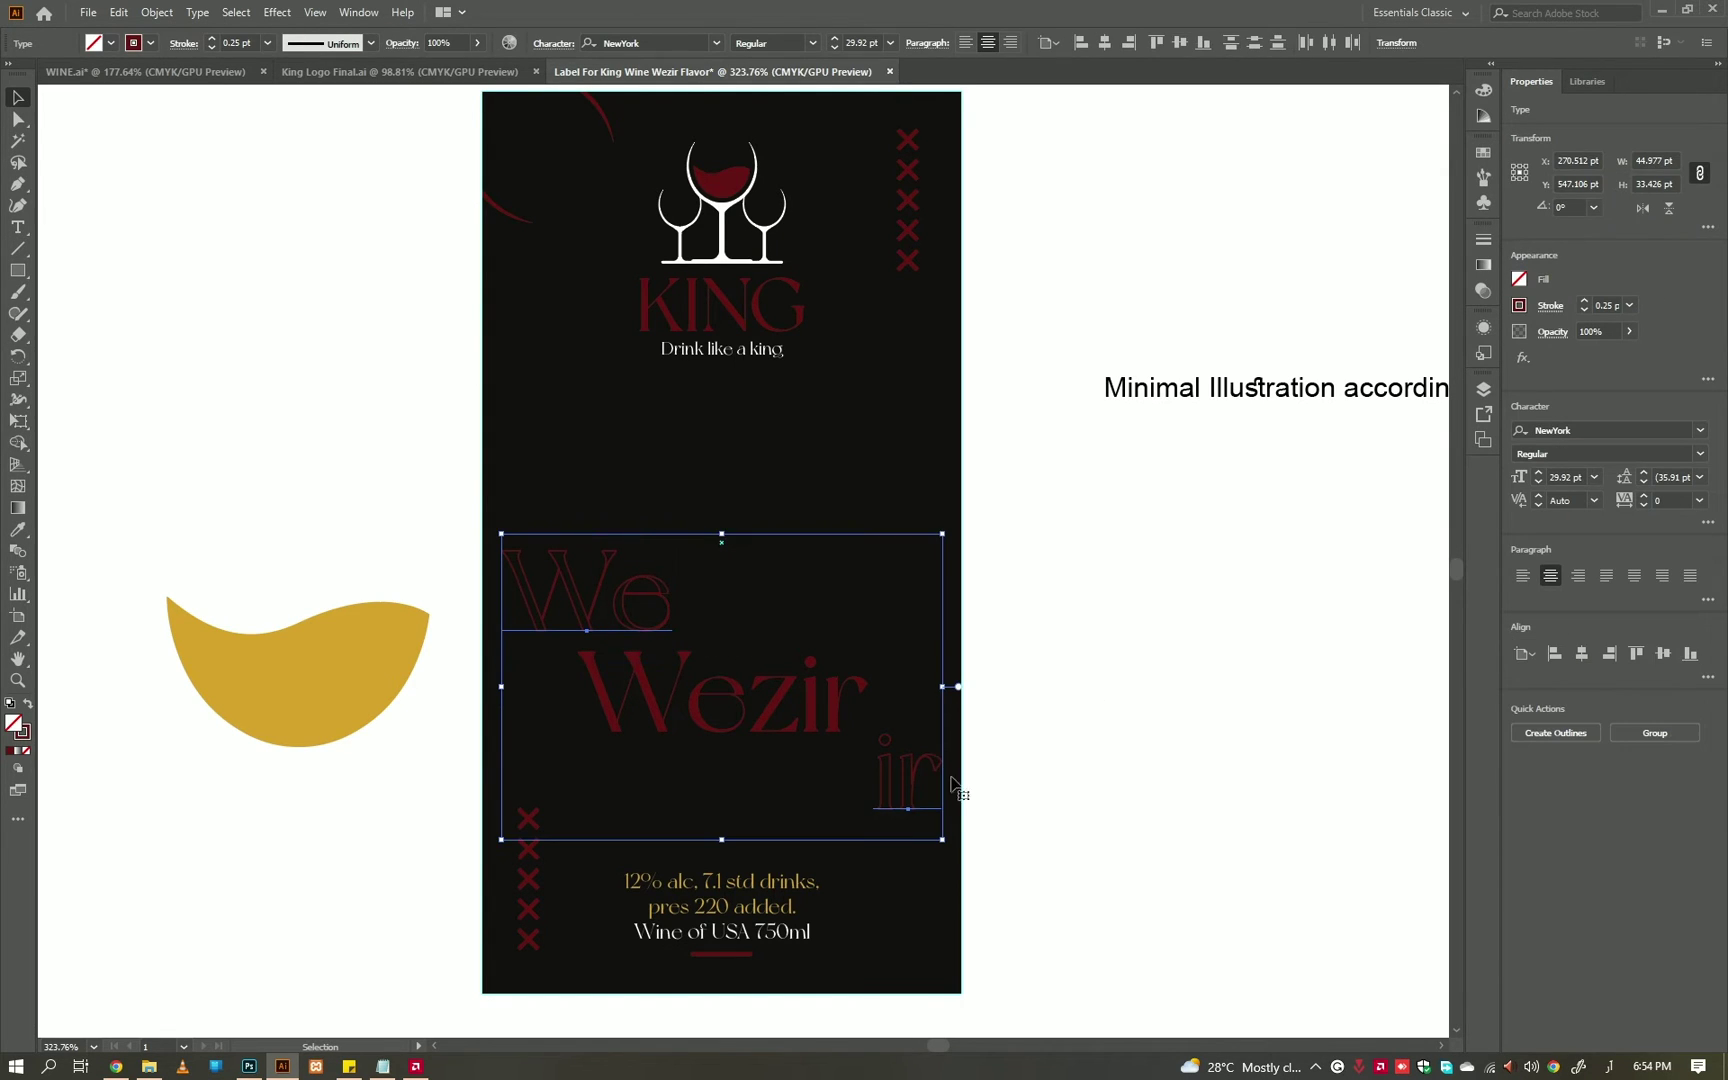
pyautogui.click(1068, 678)
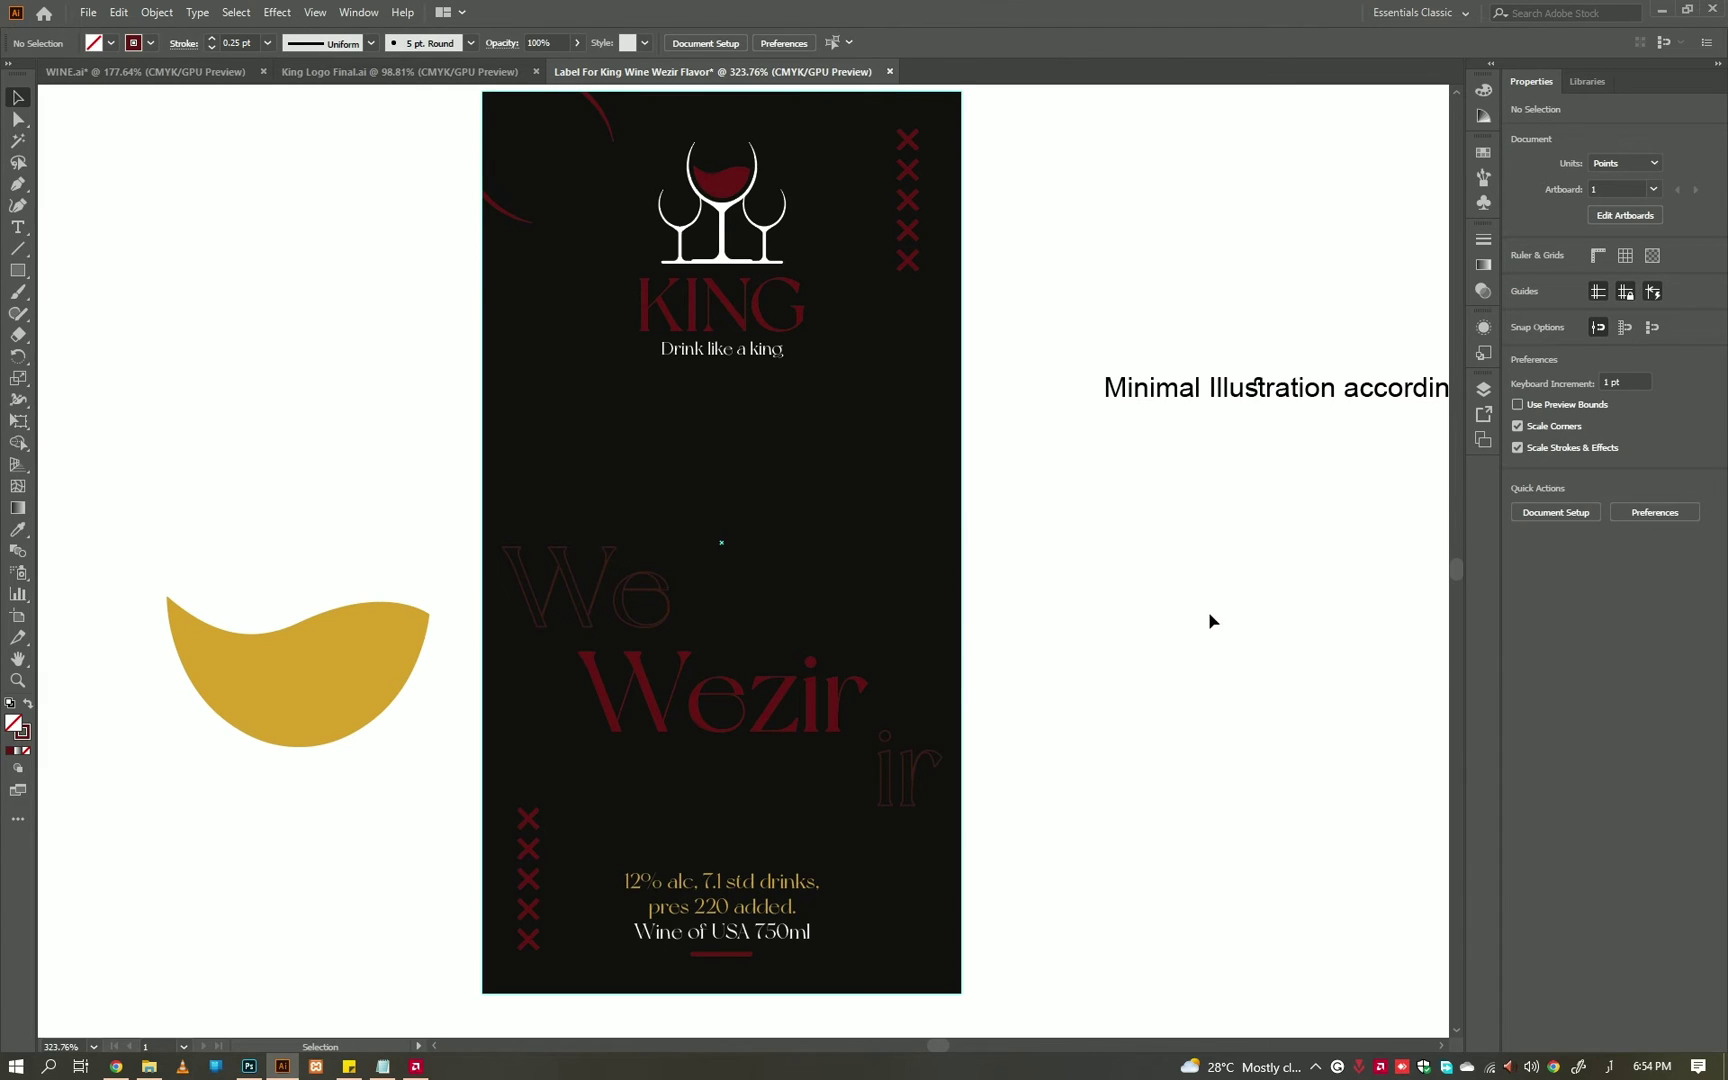
# - Delete the gold blob shape and save the label as a new file
pyautogui.scroll(2, 1210, 622)
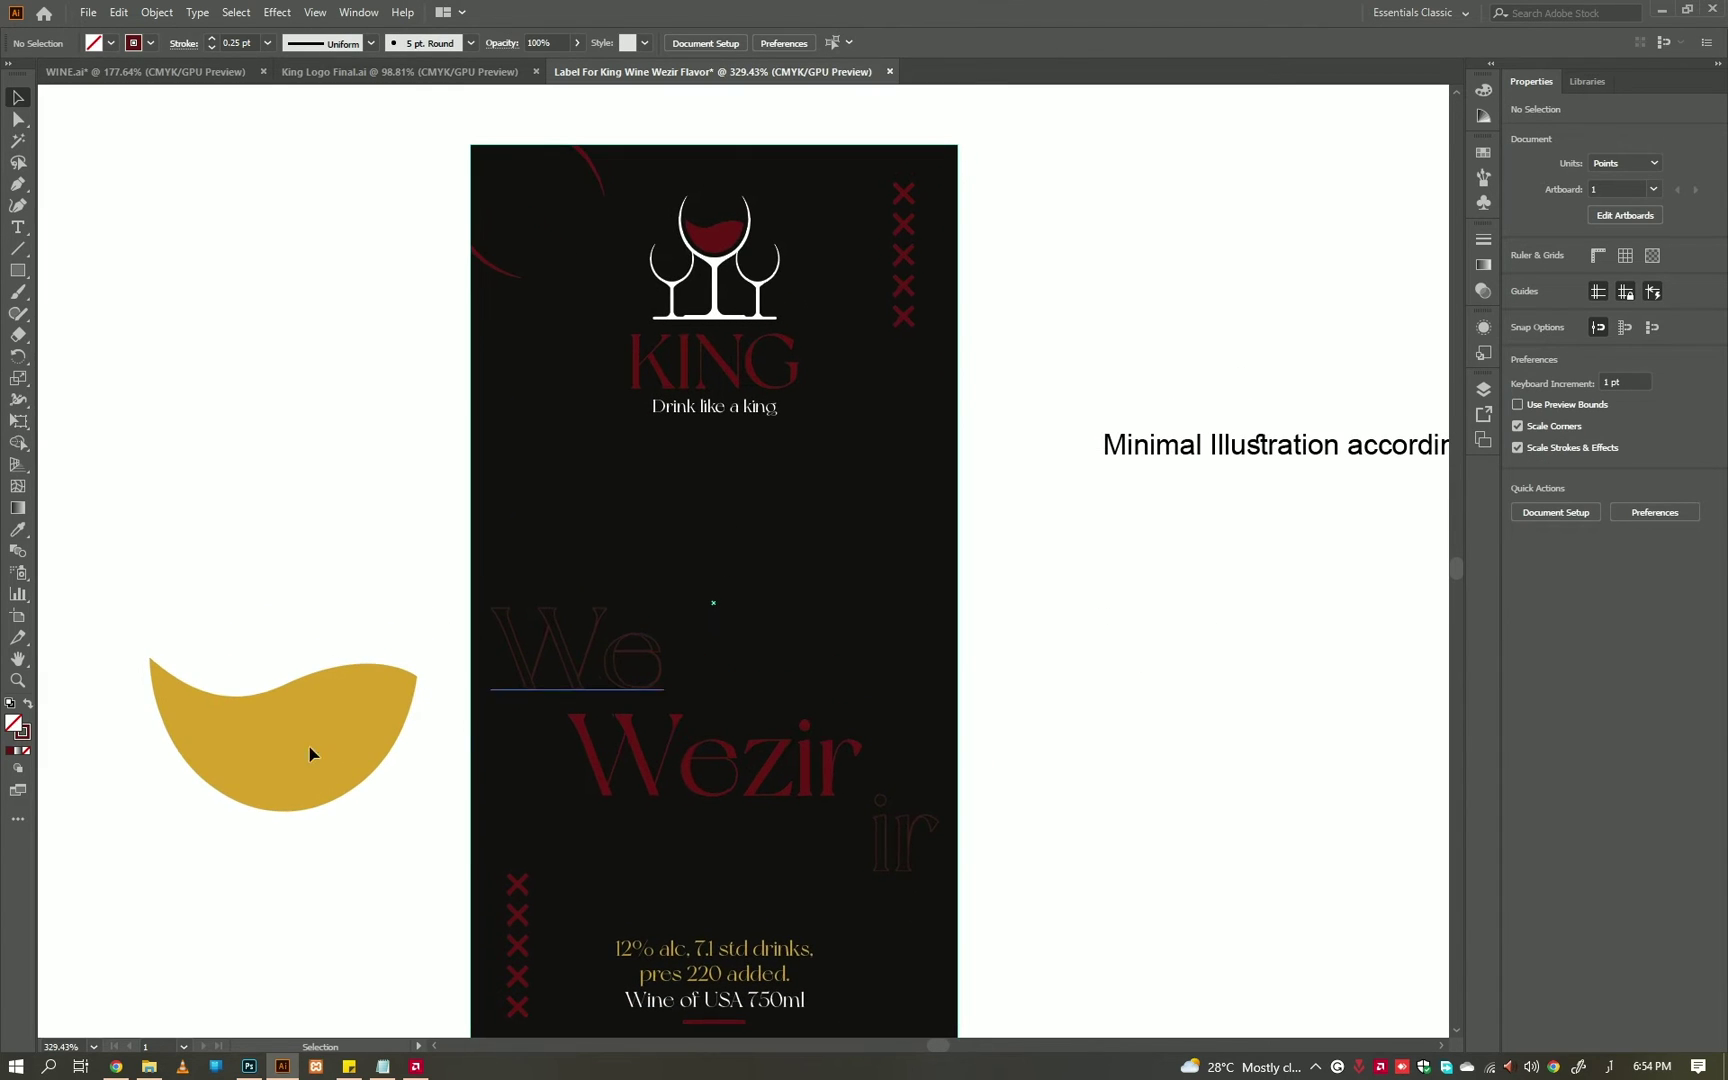
pyautogui.click(298, 760)
pyautogui.press('Delete')
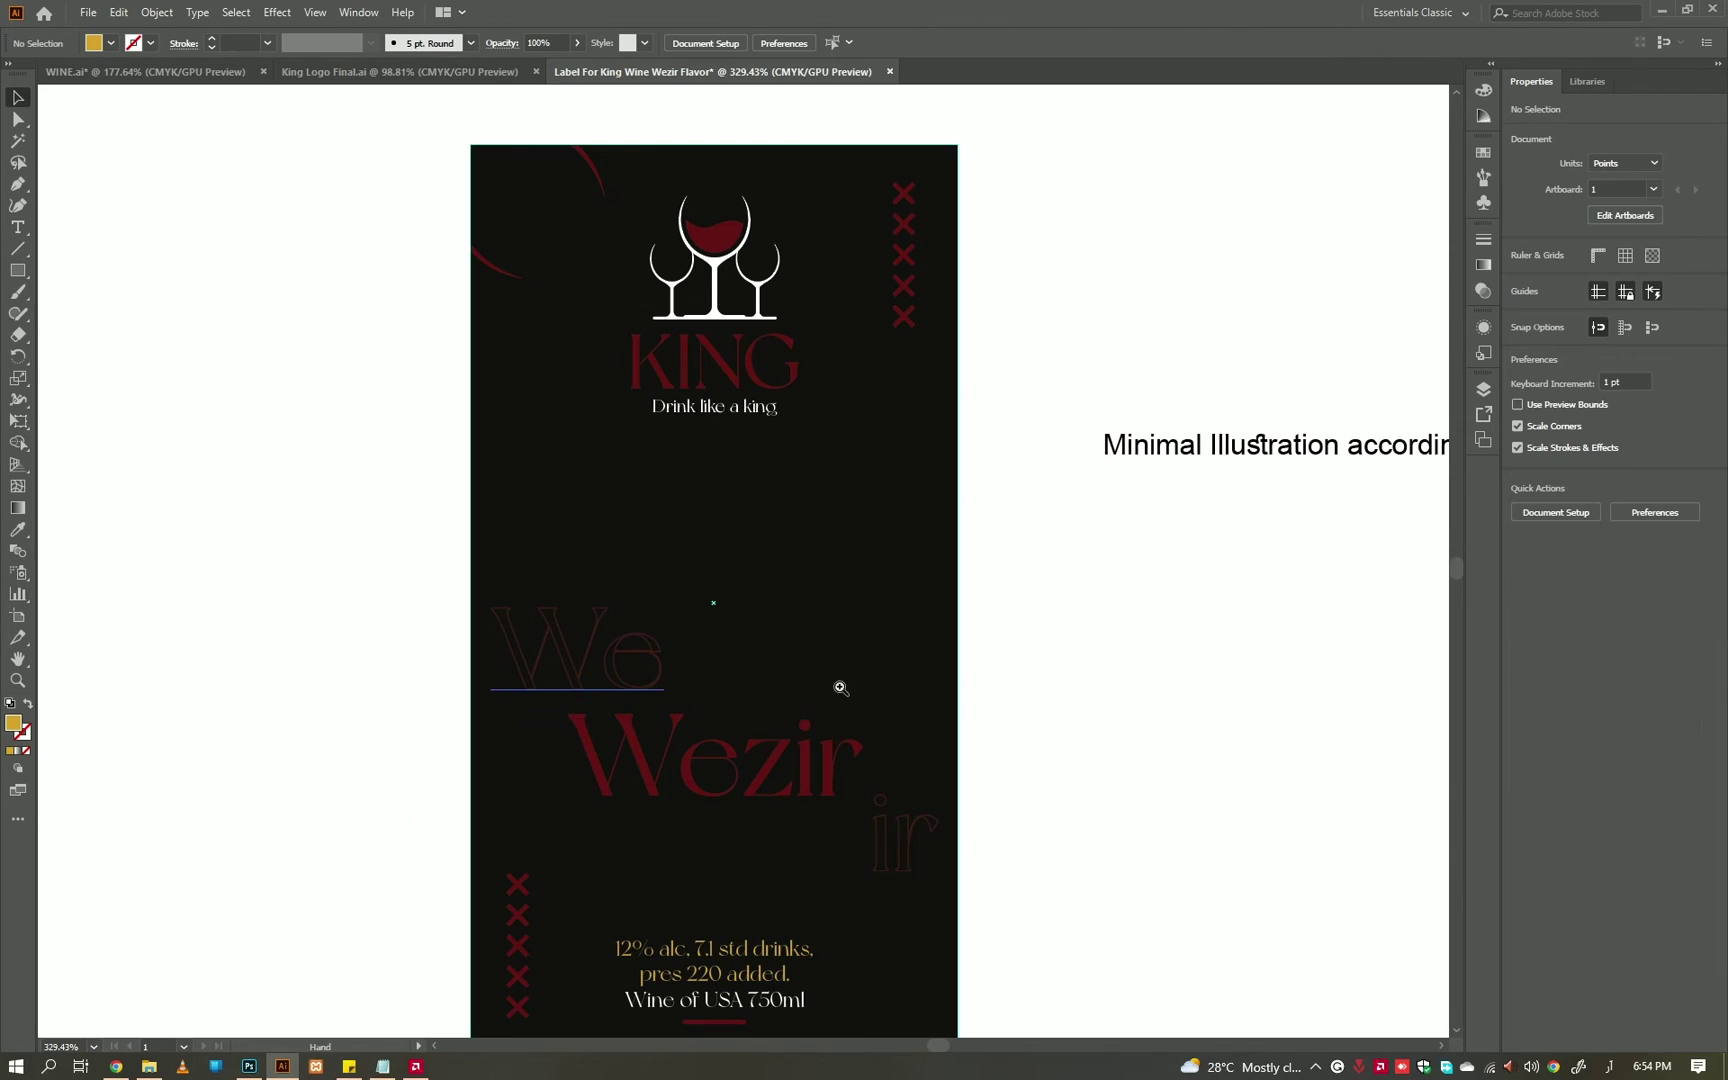
pyautogui.scroll(-1, 835, 640)
pyautogui.press('b')
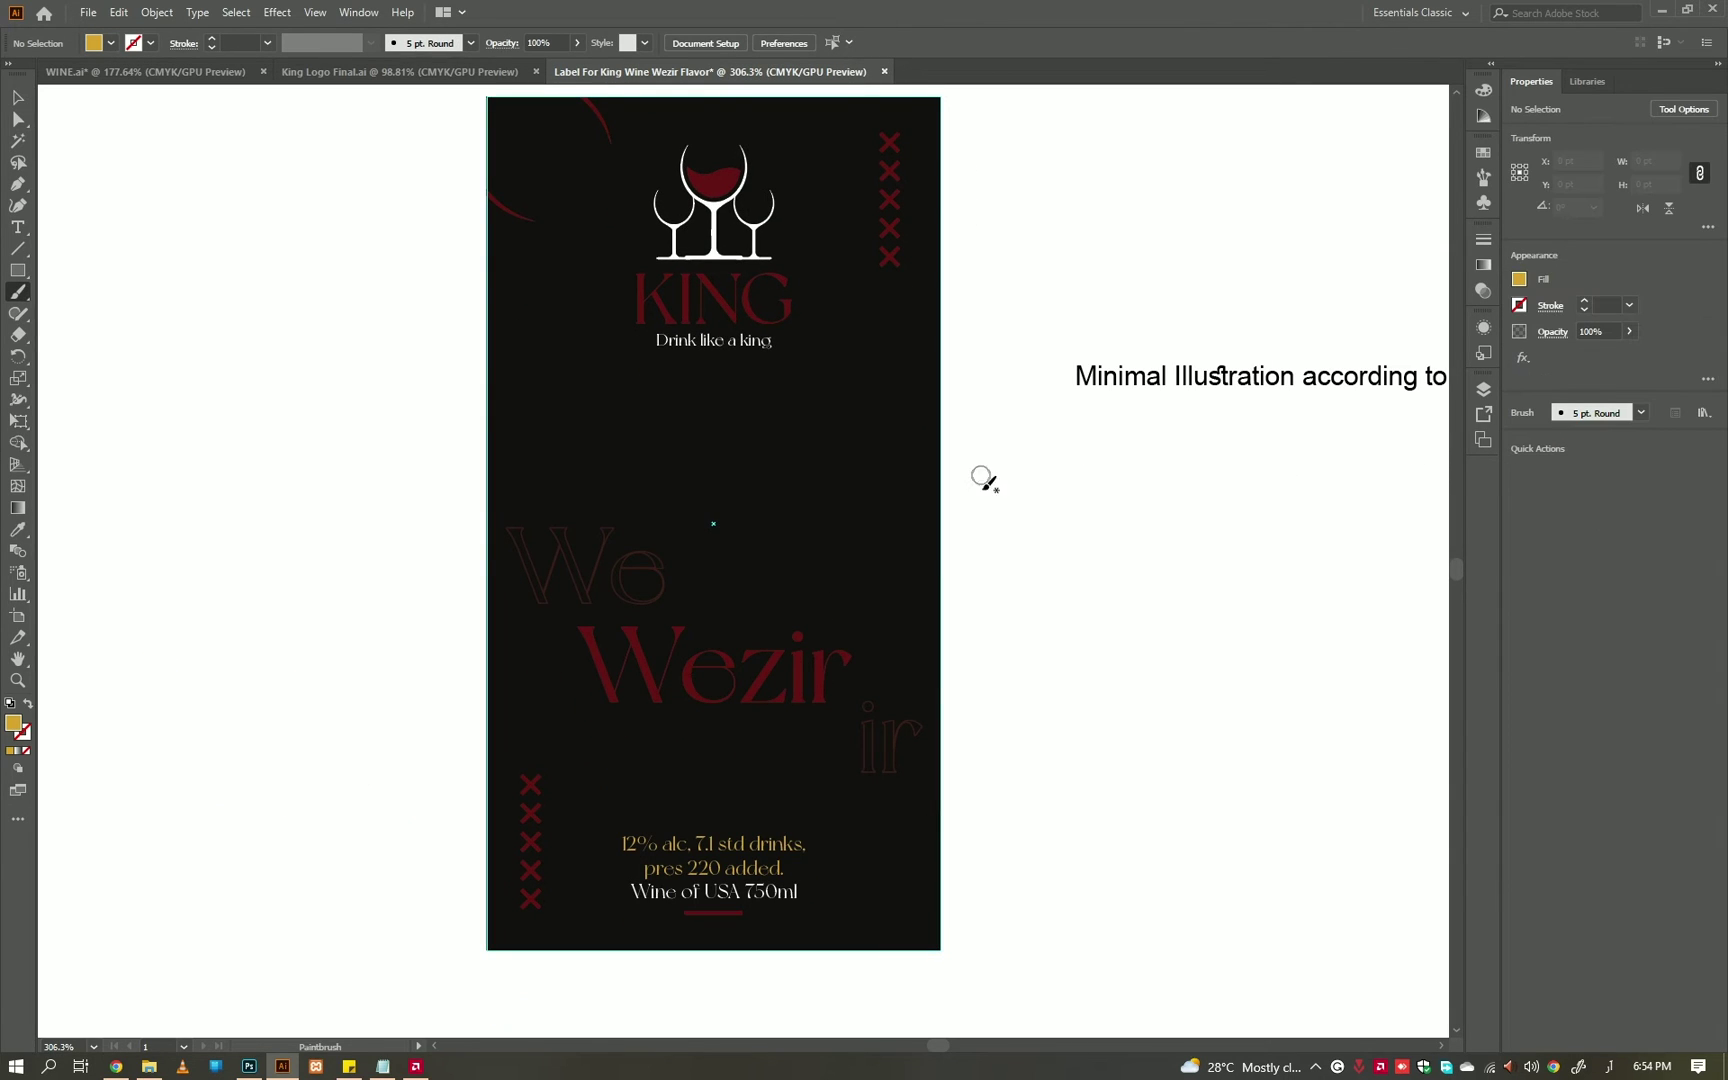
pyautogui.press('v')
pyautogui.click(713, 868)
pyautogui.click(1013, 718)
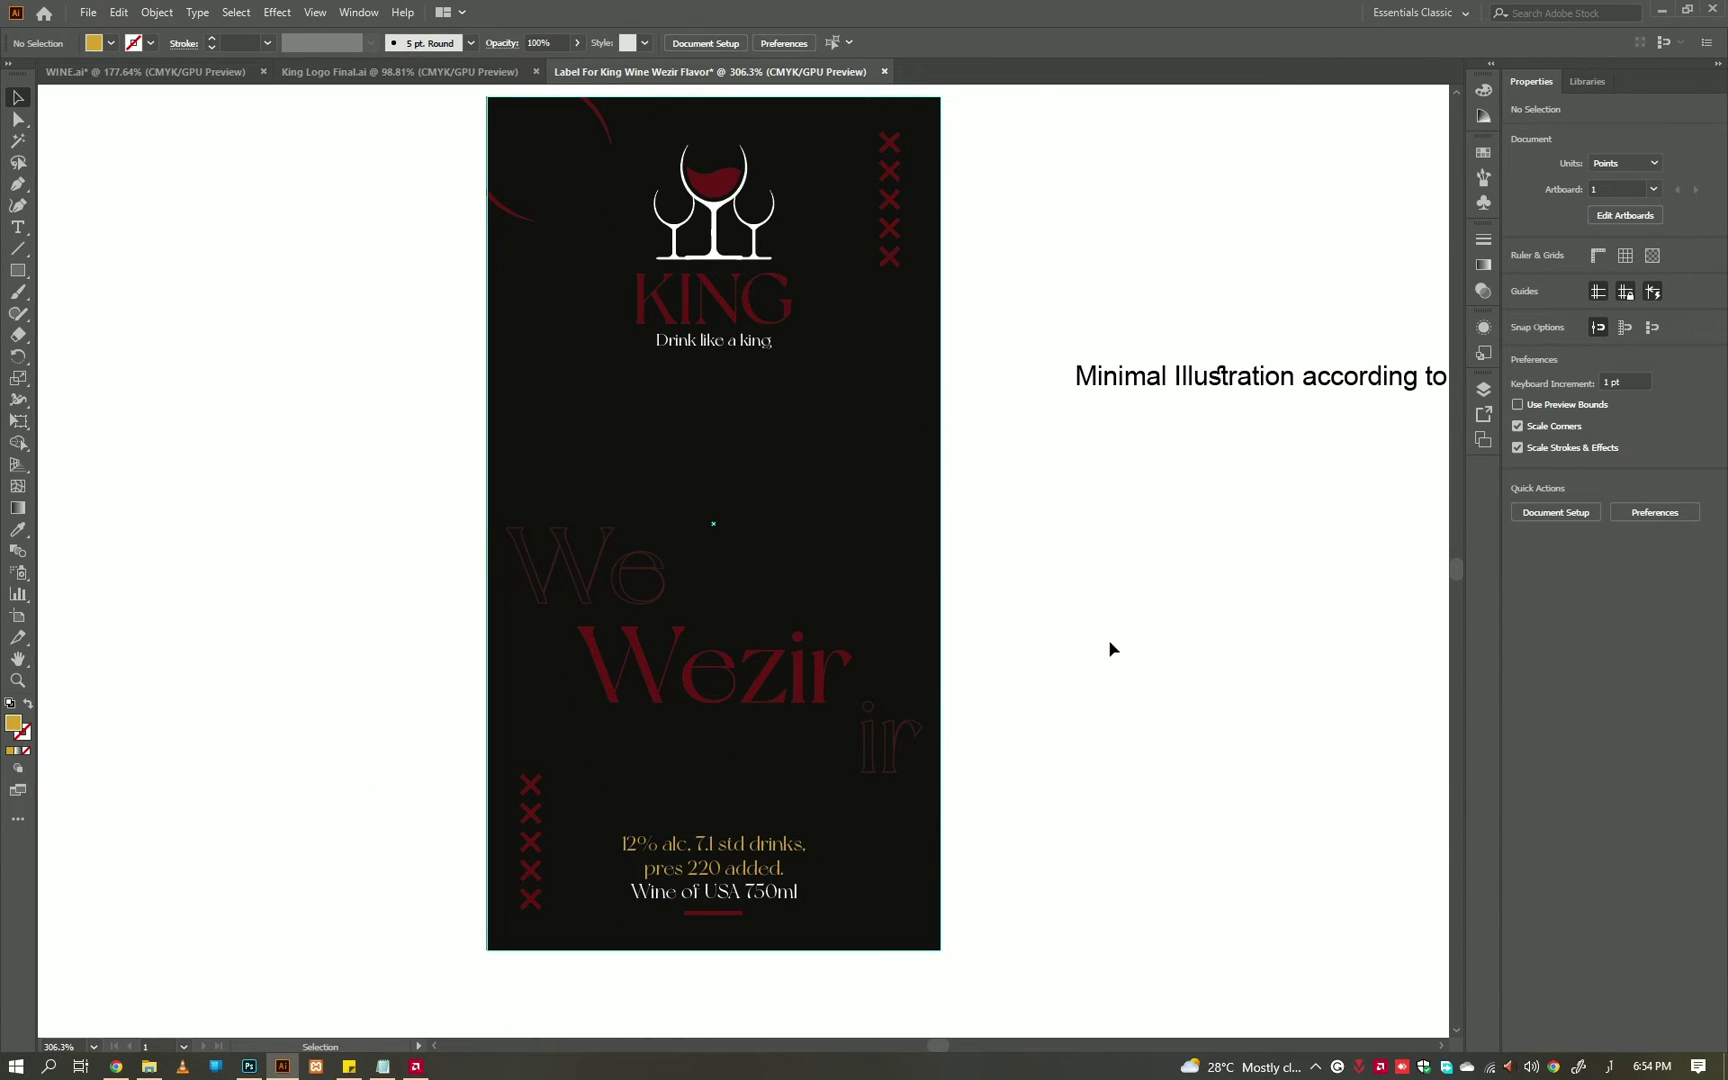
pyautogui.click(840, 447)
pyautogui.click(1115, 493)
pyautogui.hotkey('ctrl', 's')
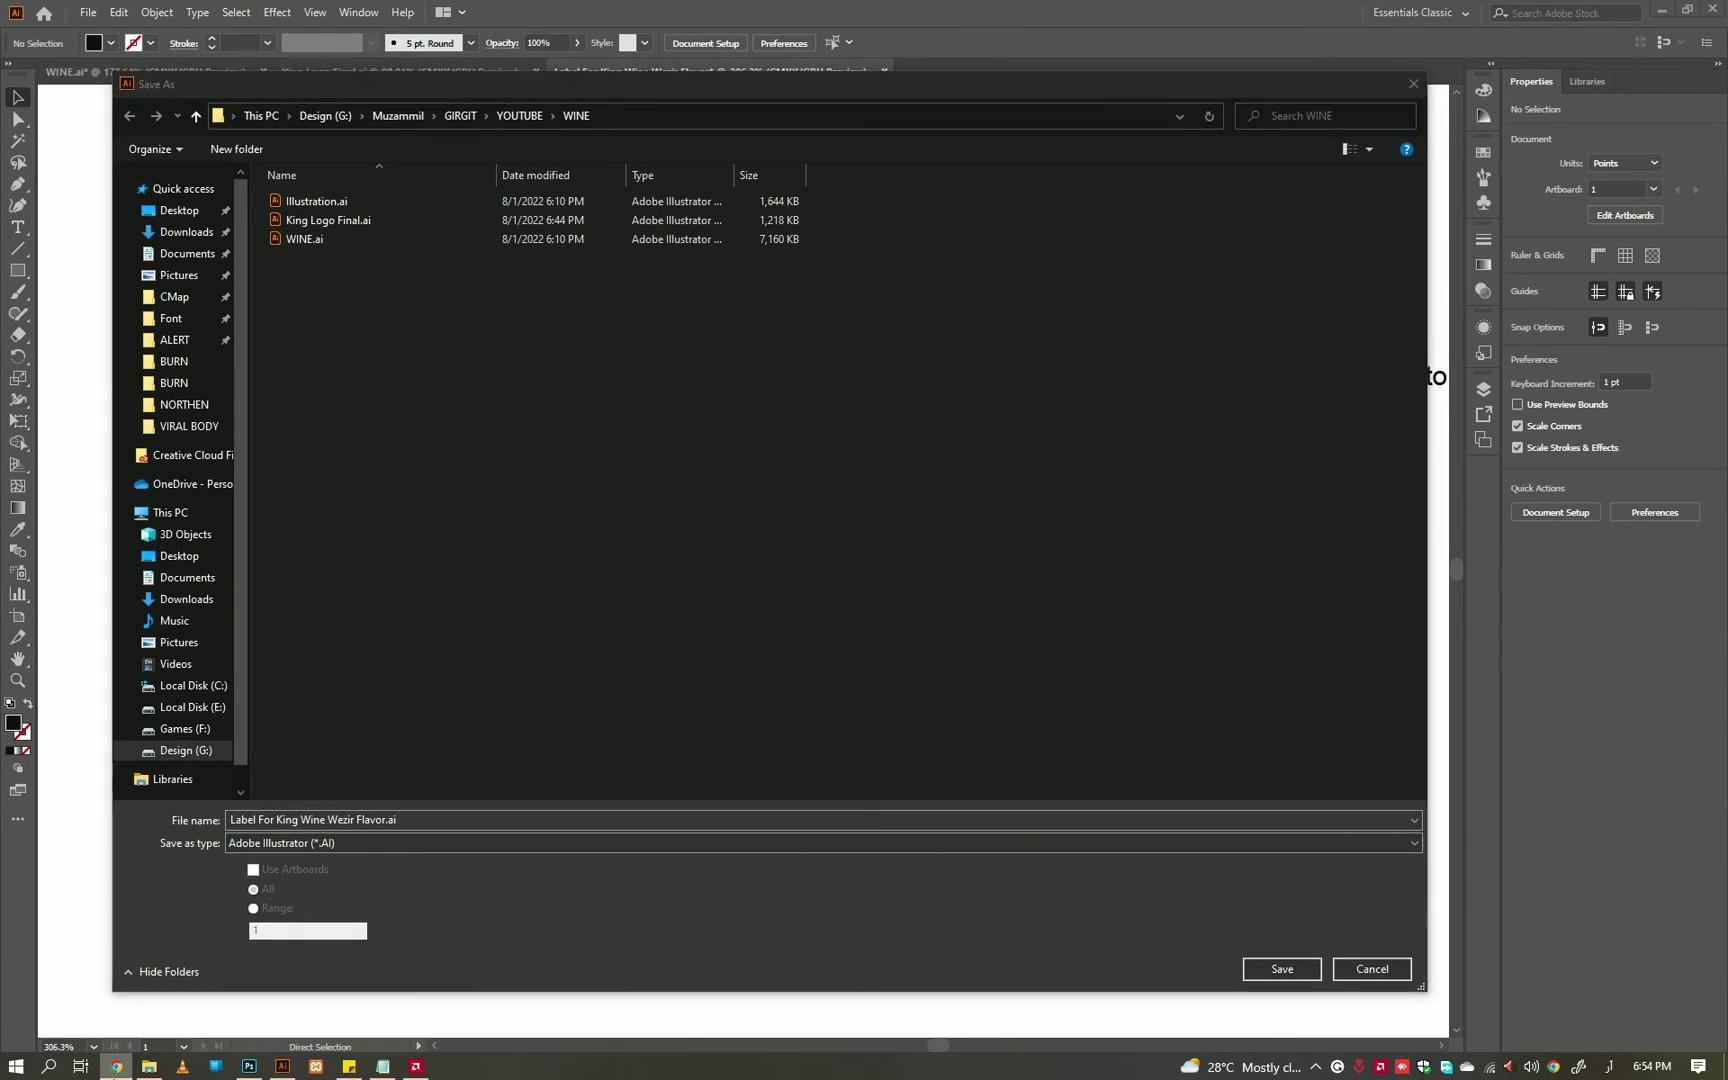
pyautogui.click(1372, 969)
# - Search Google Images for 'wazir illustration'
pyautogui.click(116, 1066)
pyautogui.click(1295, 47)
pyautogui.write('wazir')
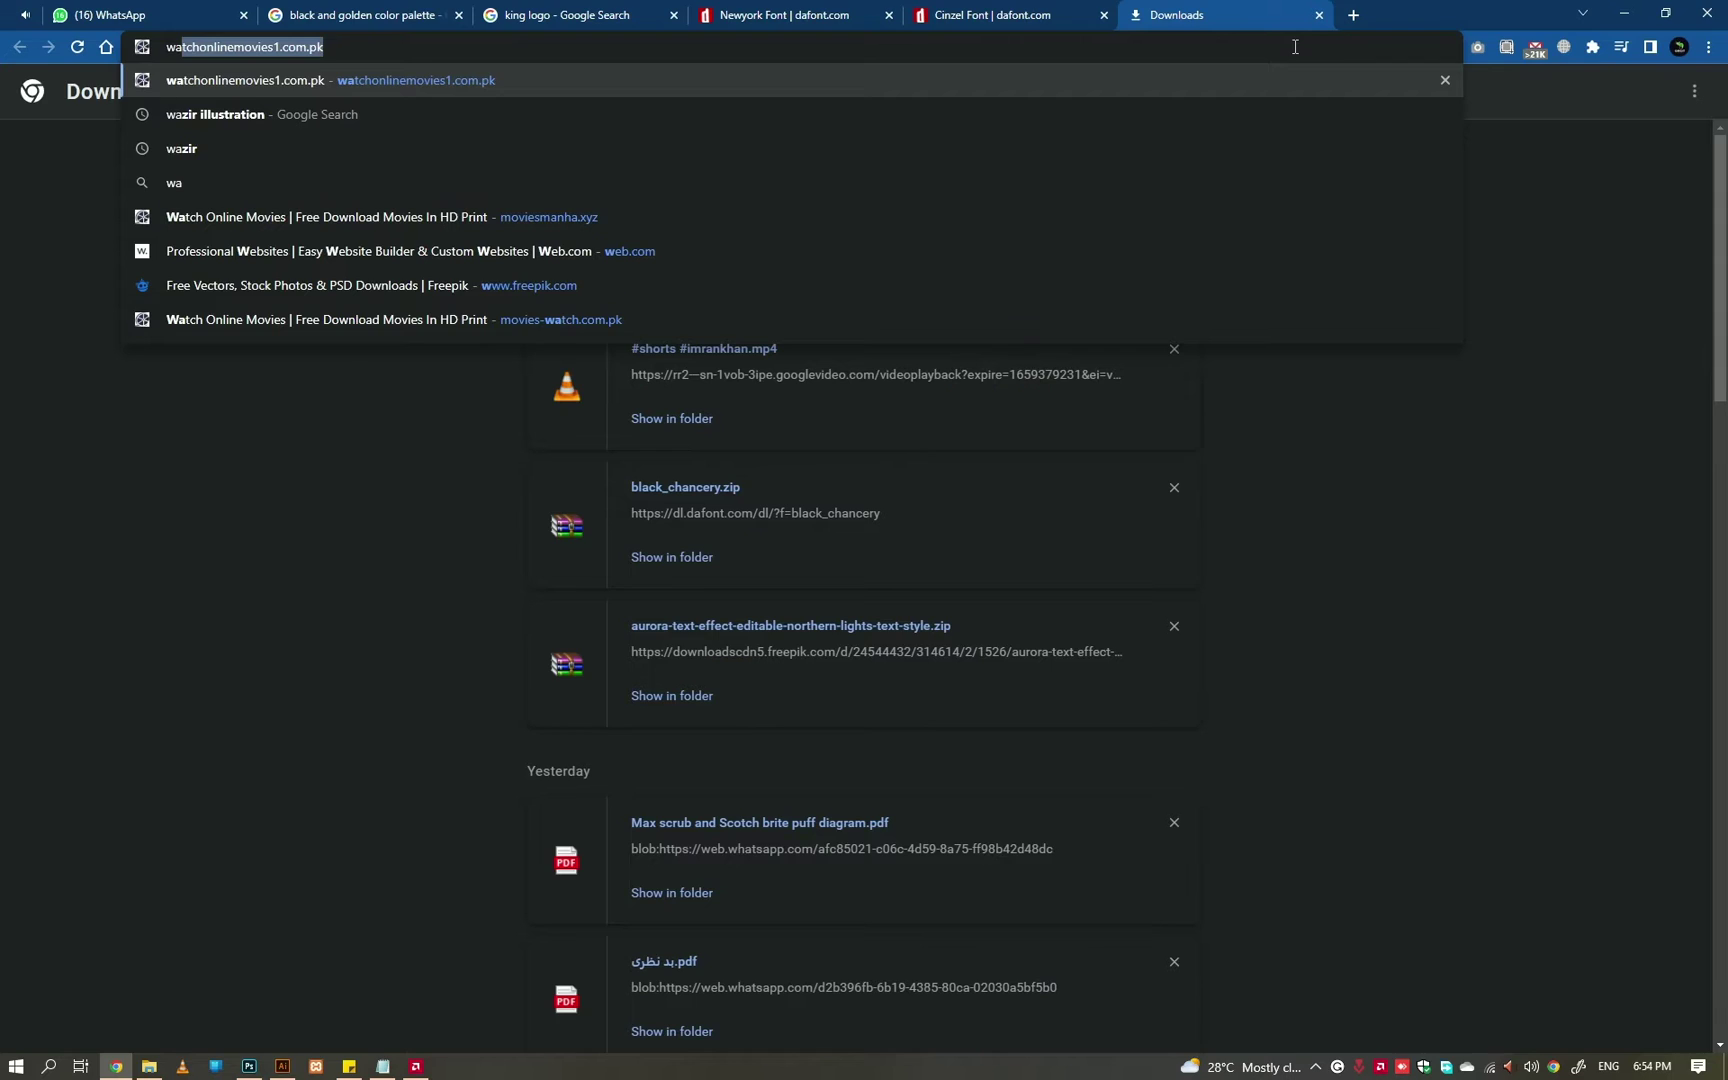
pyautogui.press('Return')
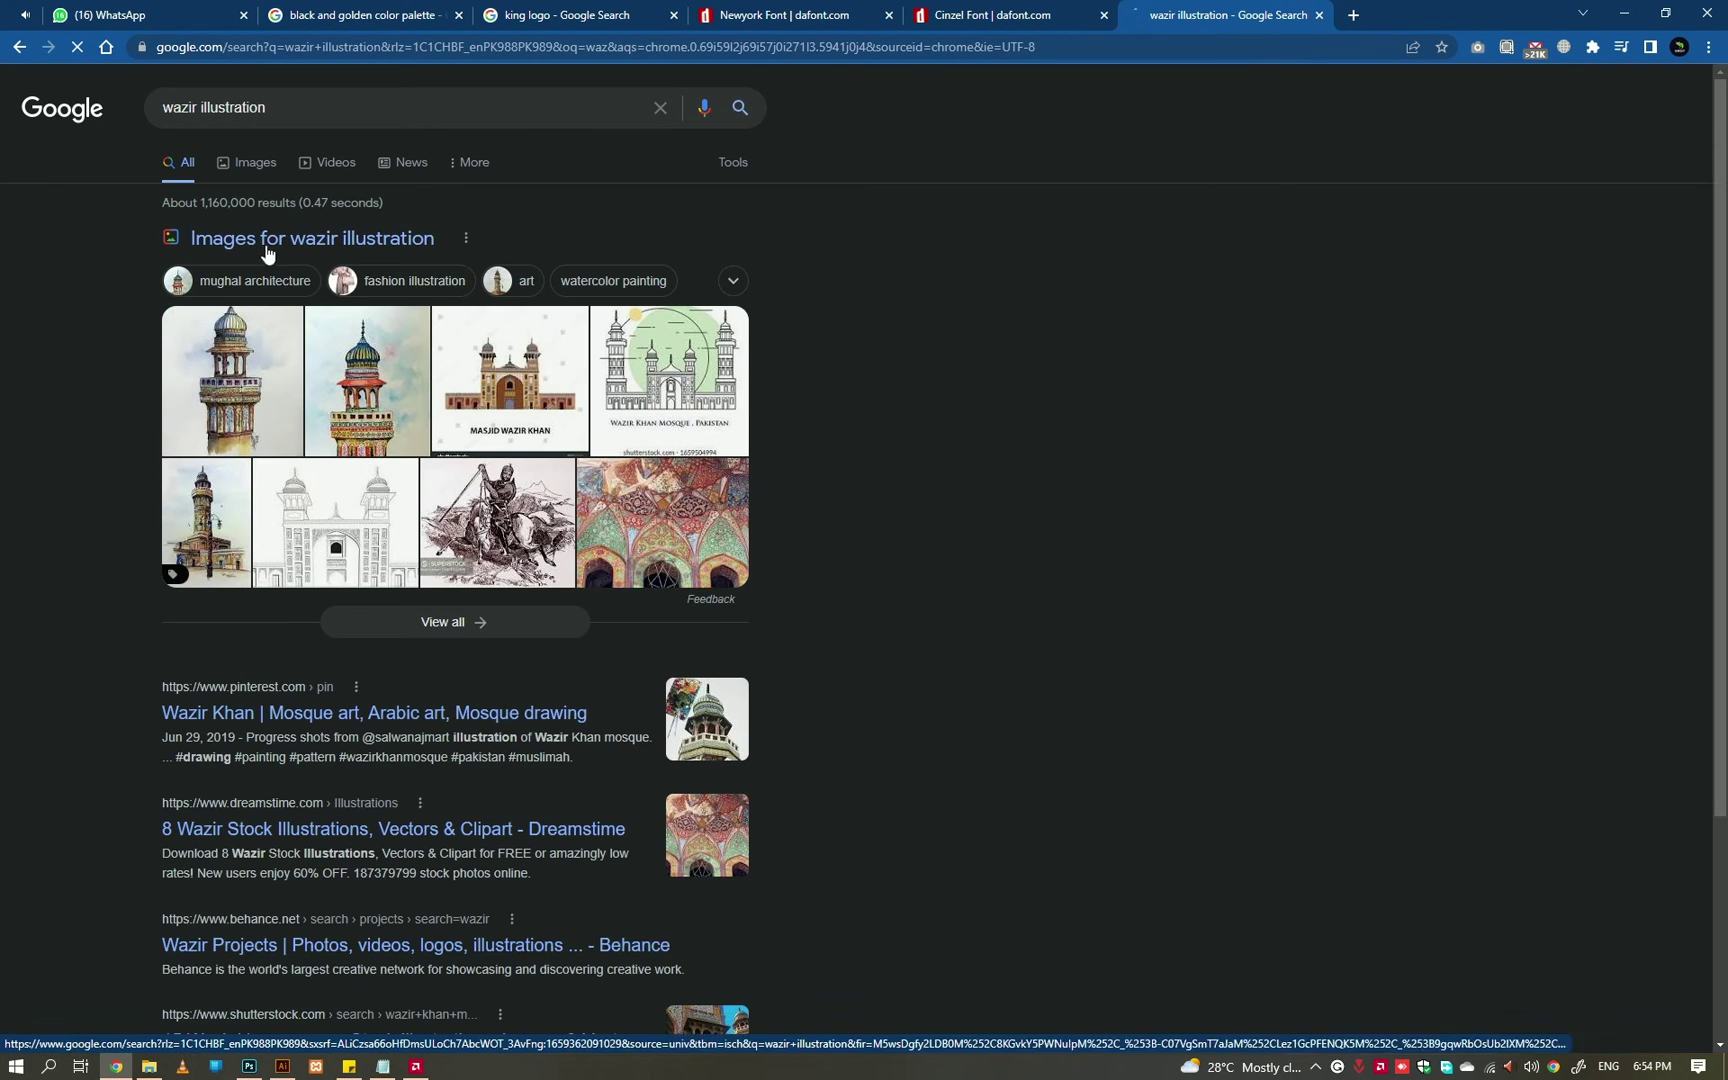
pyautogui.click(256, 164)
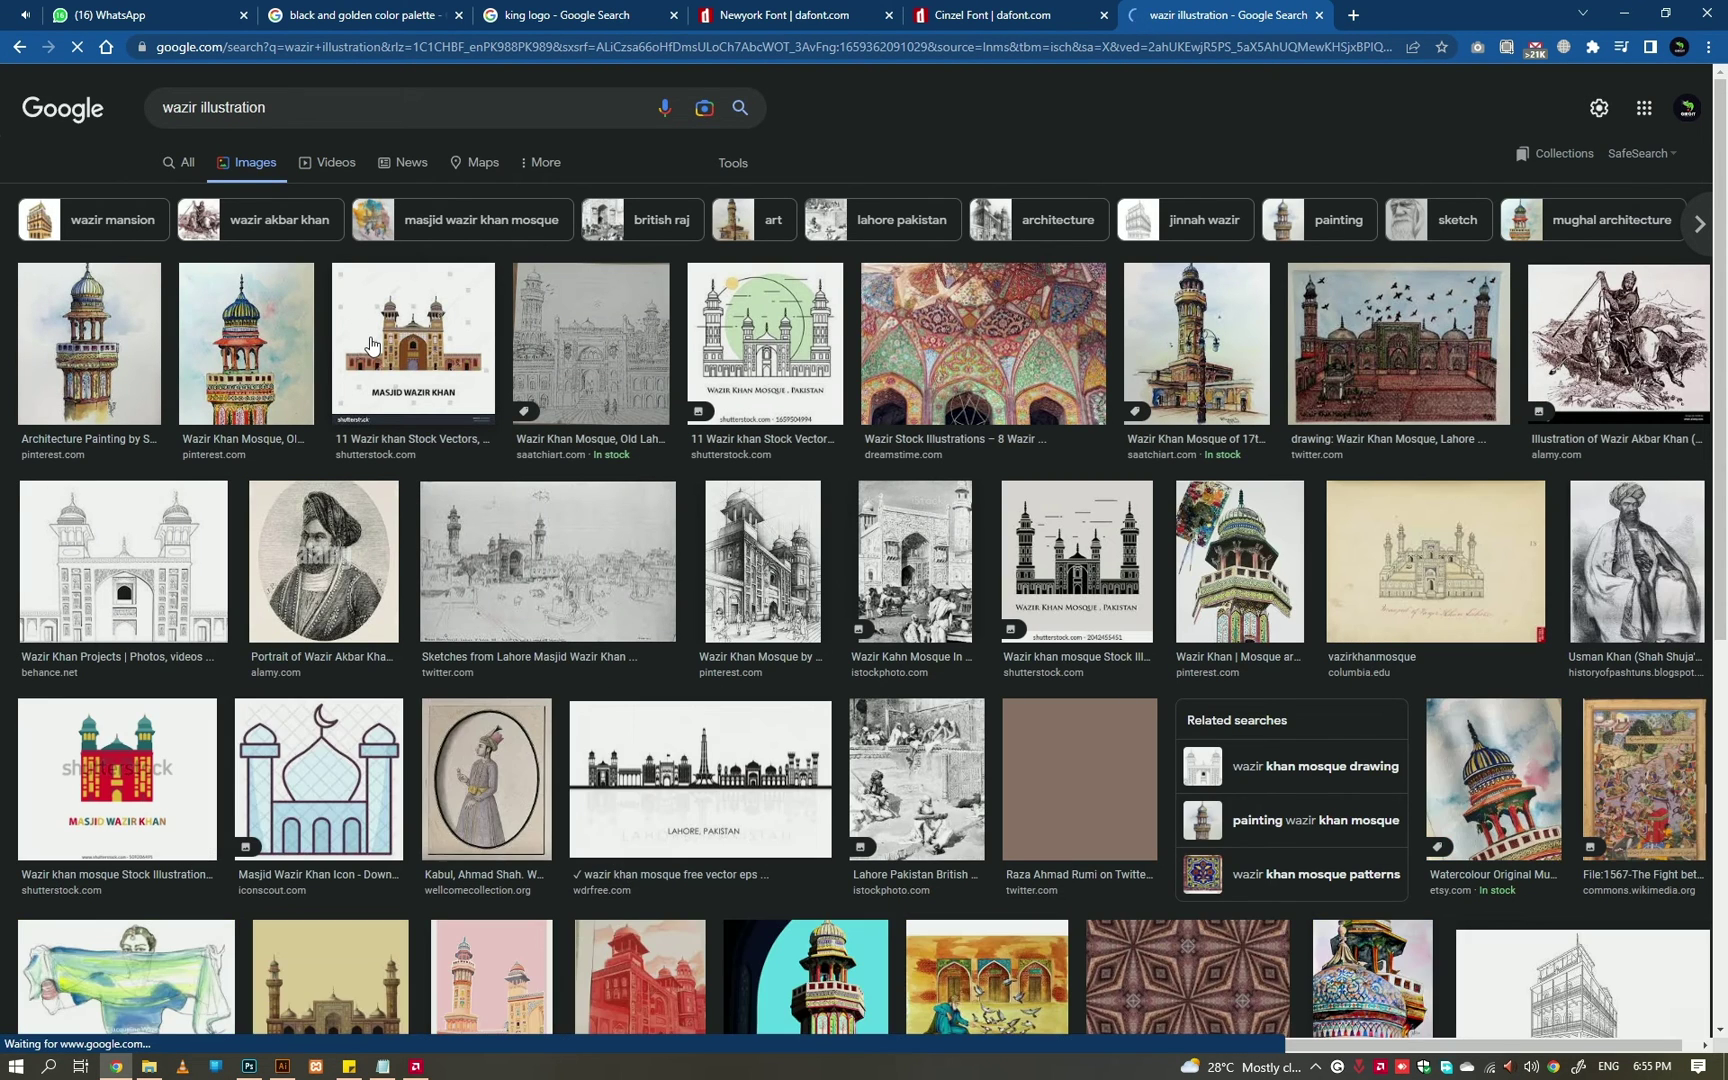
# - Browse the results and open the Wazir Akbar Khan horseback engraving in the preview
pyautogui.scroll(-3, 372, 345)
pyautogui.scroll(-2, 372, 348)
pyautogui.scroll(-2, 372, 348)
pyautogui.scroll(-3, 372, 348)
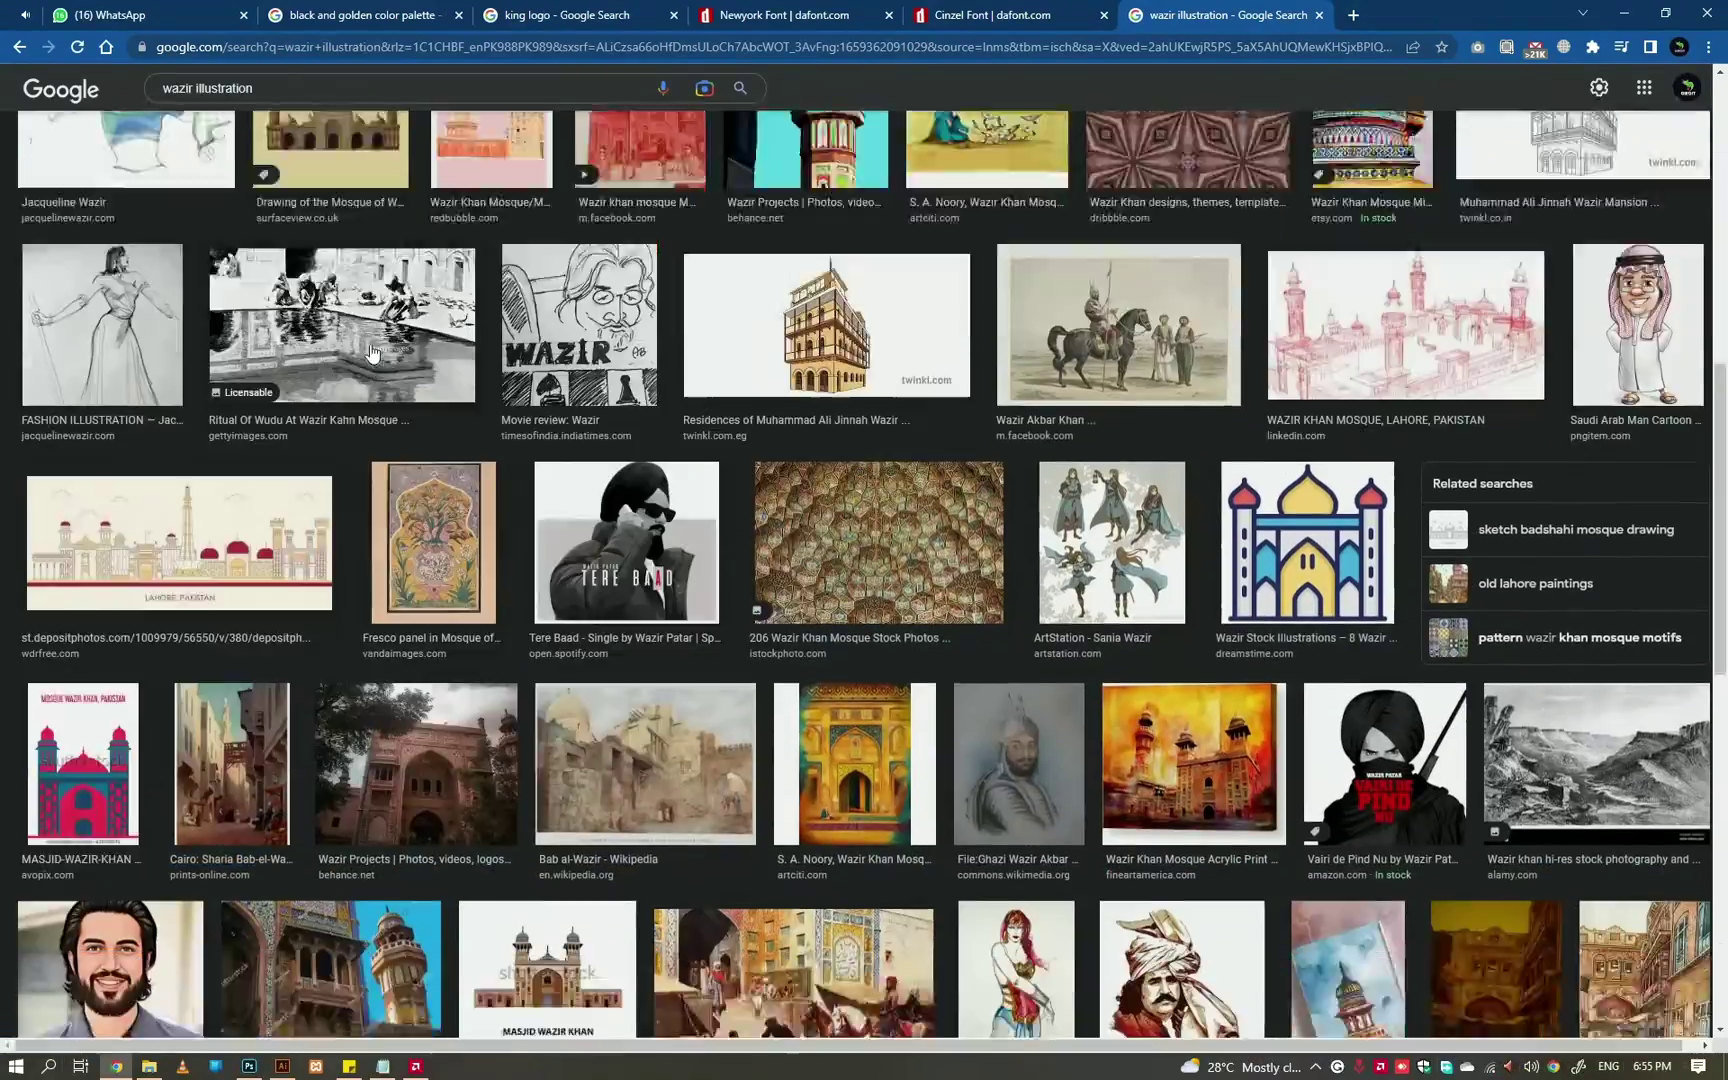
pyautogui.scroll(-1, 372, 350)
pyautogui.scroll(-5, 370, 350)
pyautogui.scroll(-2, 370, 350)
pyautogui.scroll(-2, 370, 350)
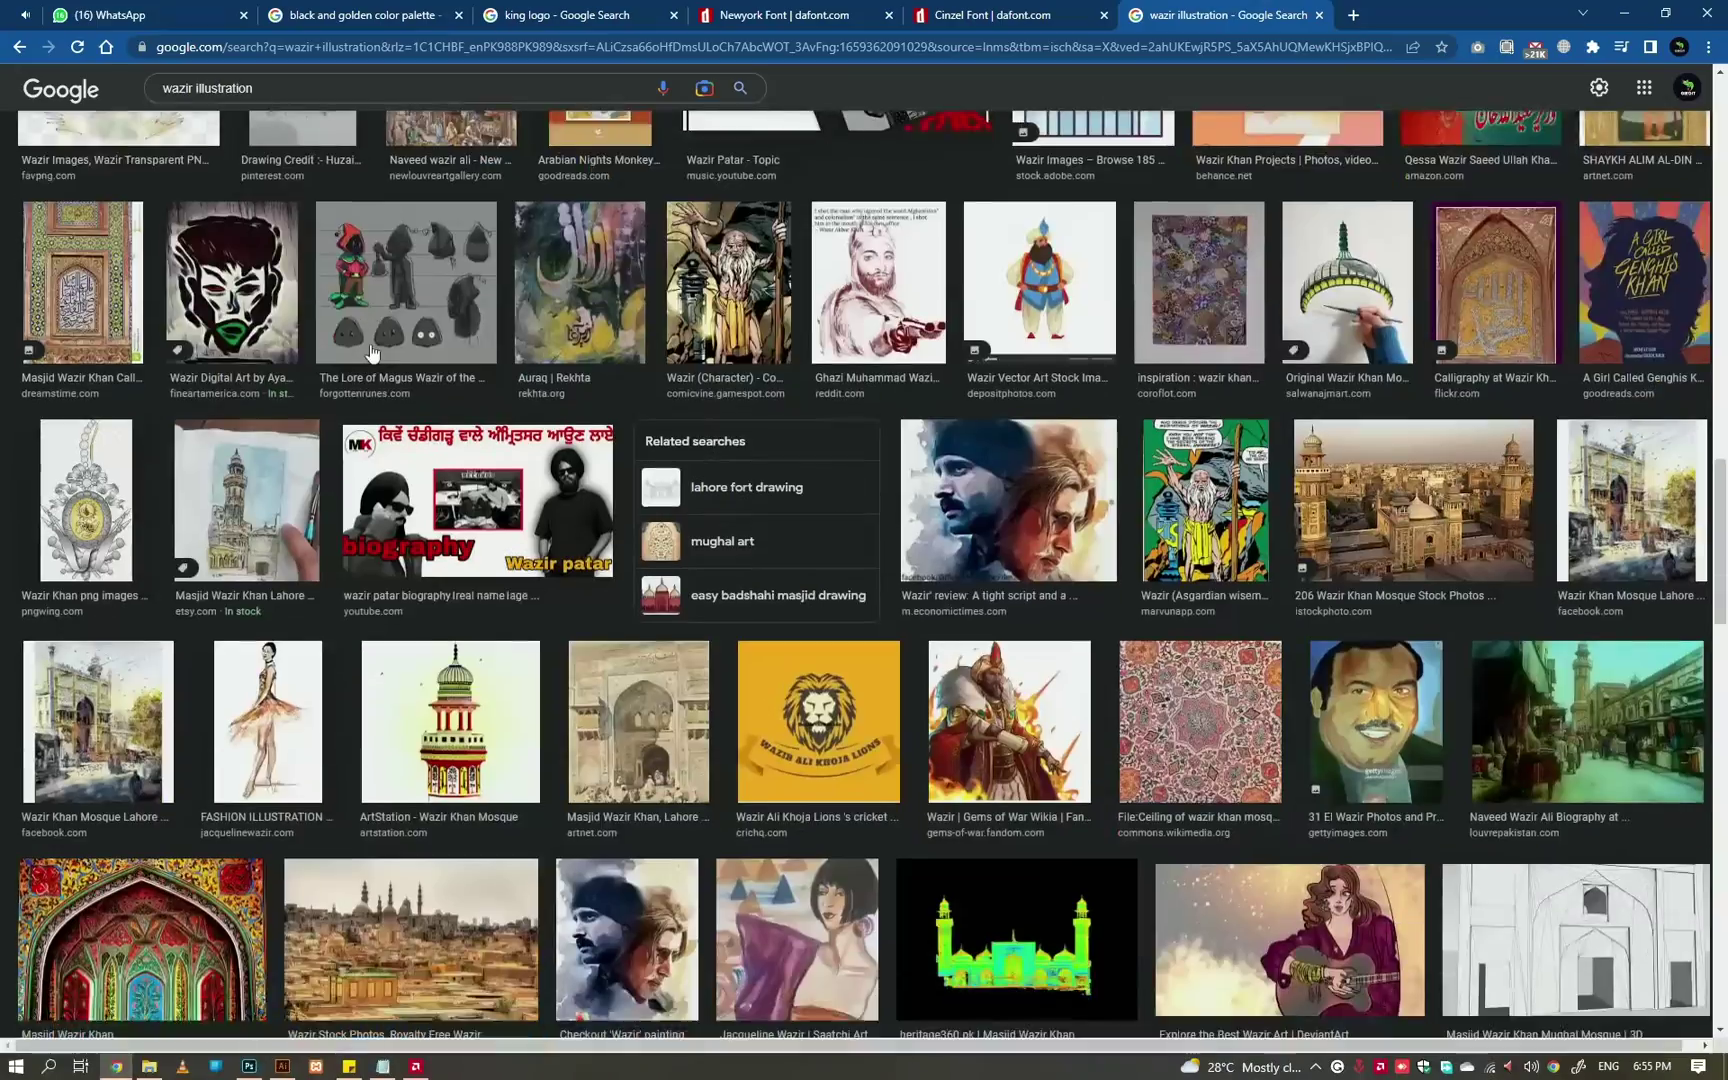
pyautogui.scroll(-5, 372, 352)
pyautogui.scroll(-4, 370, 350)
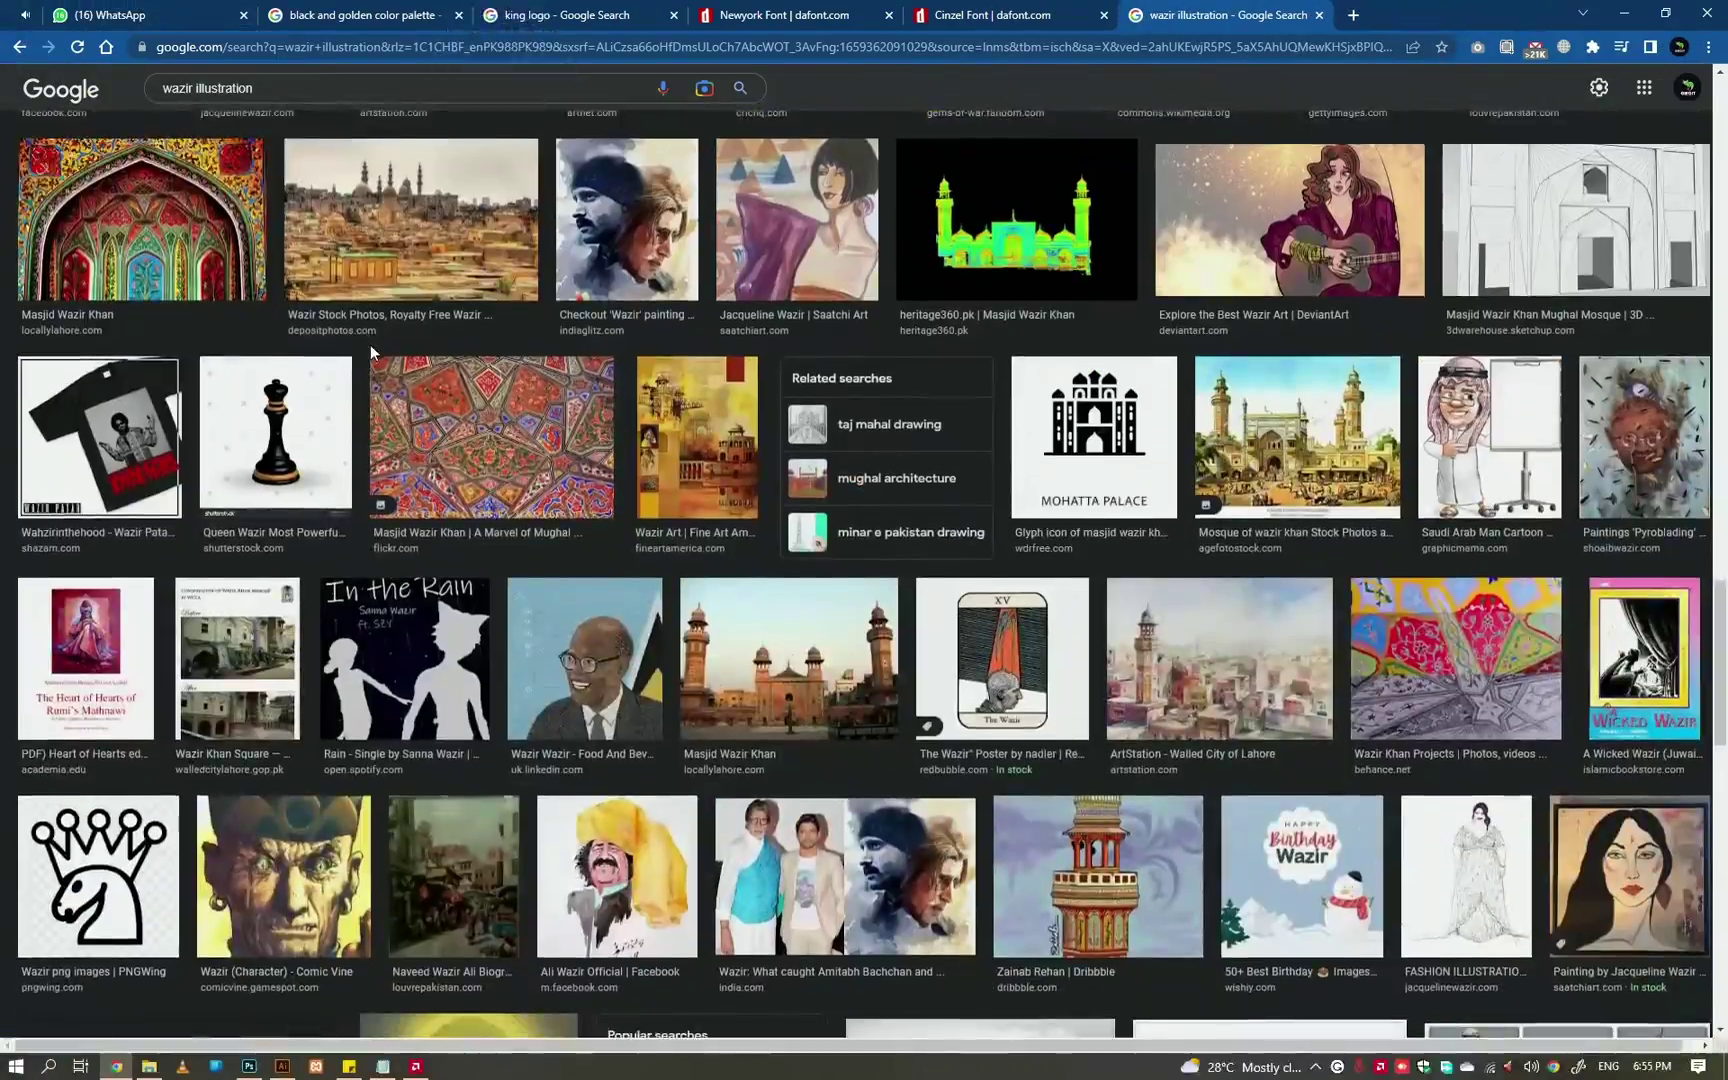
pyautogui.scroll(-5, 370, 344)
pyautogui.scroll(-4, 370, 355)
pyautogui.scroll(-3, 370, 356)
pyautogui.scroll(-2, 400, 380)
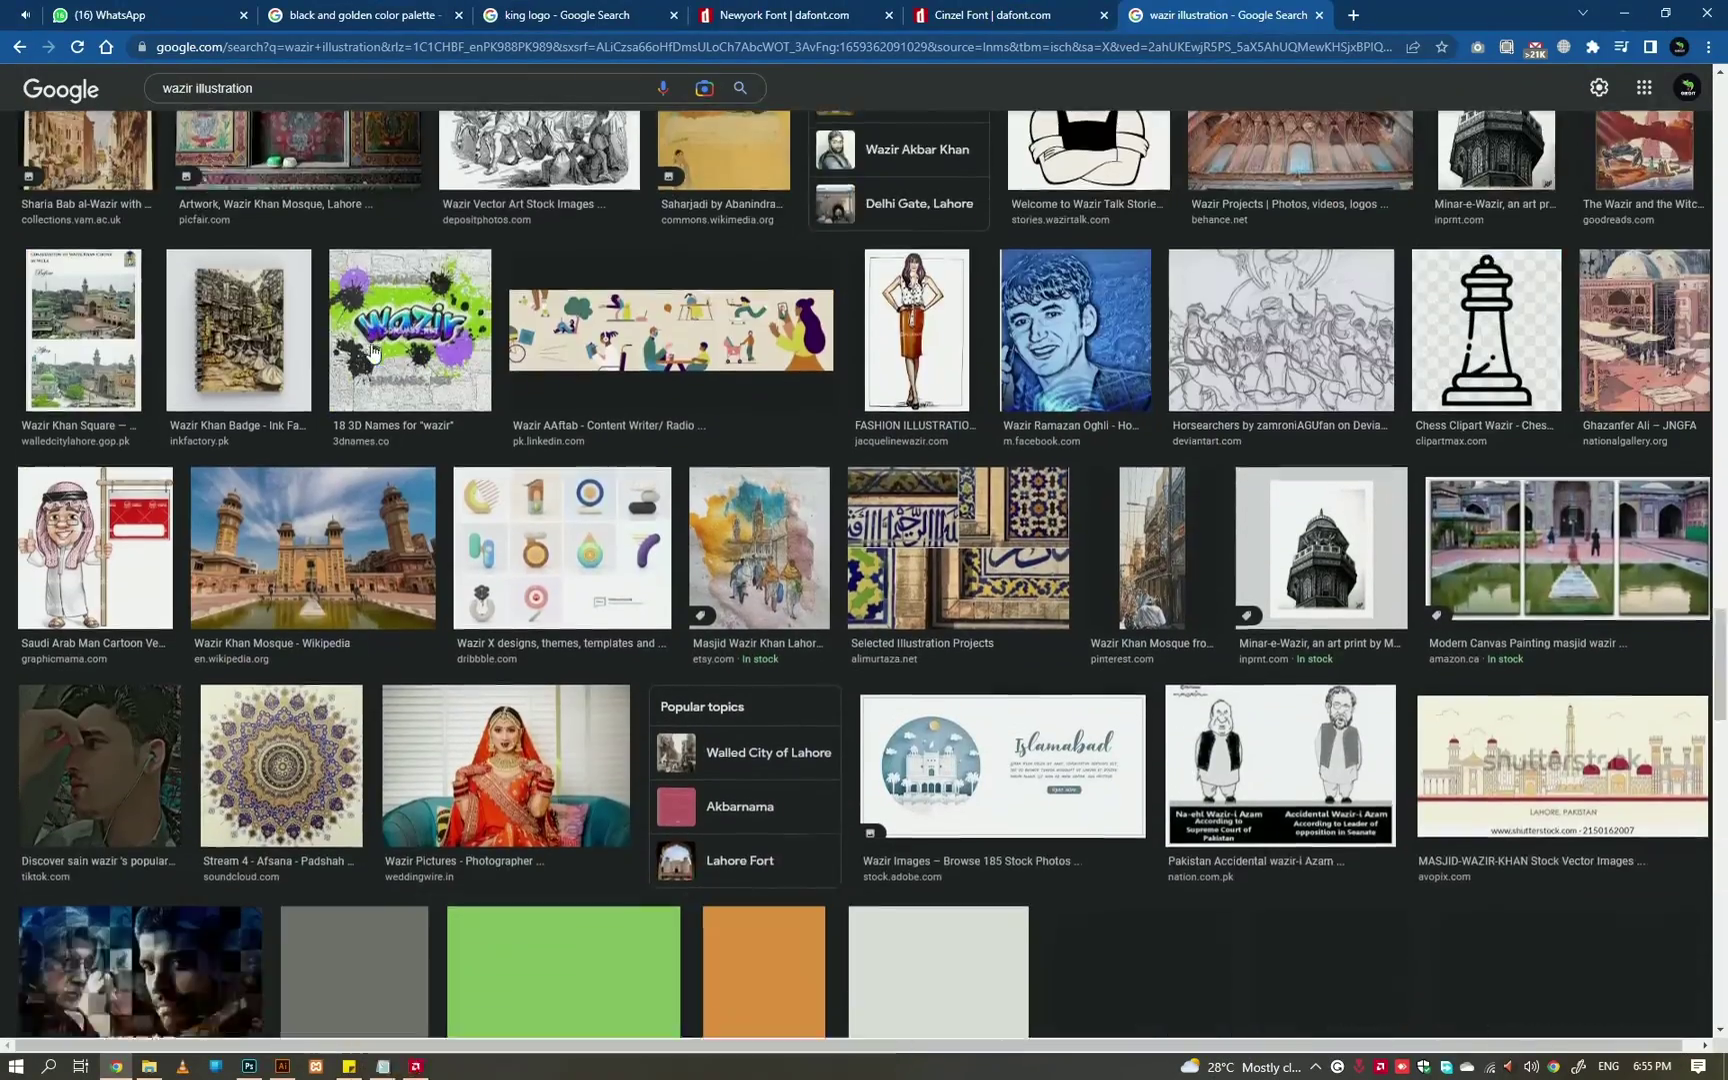
pyautogui.scroll(-3, 450, 410)
pyautogui.click(362, 740)
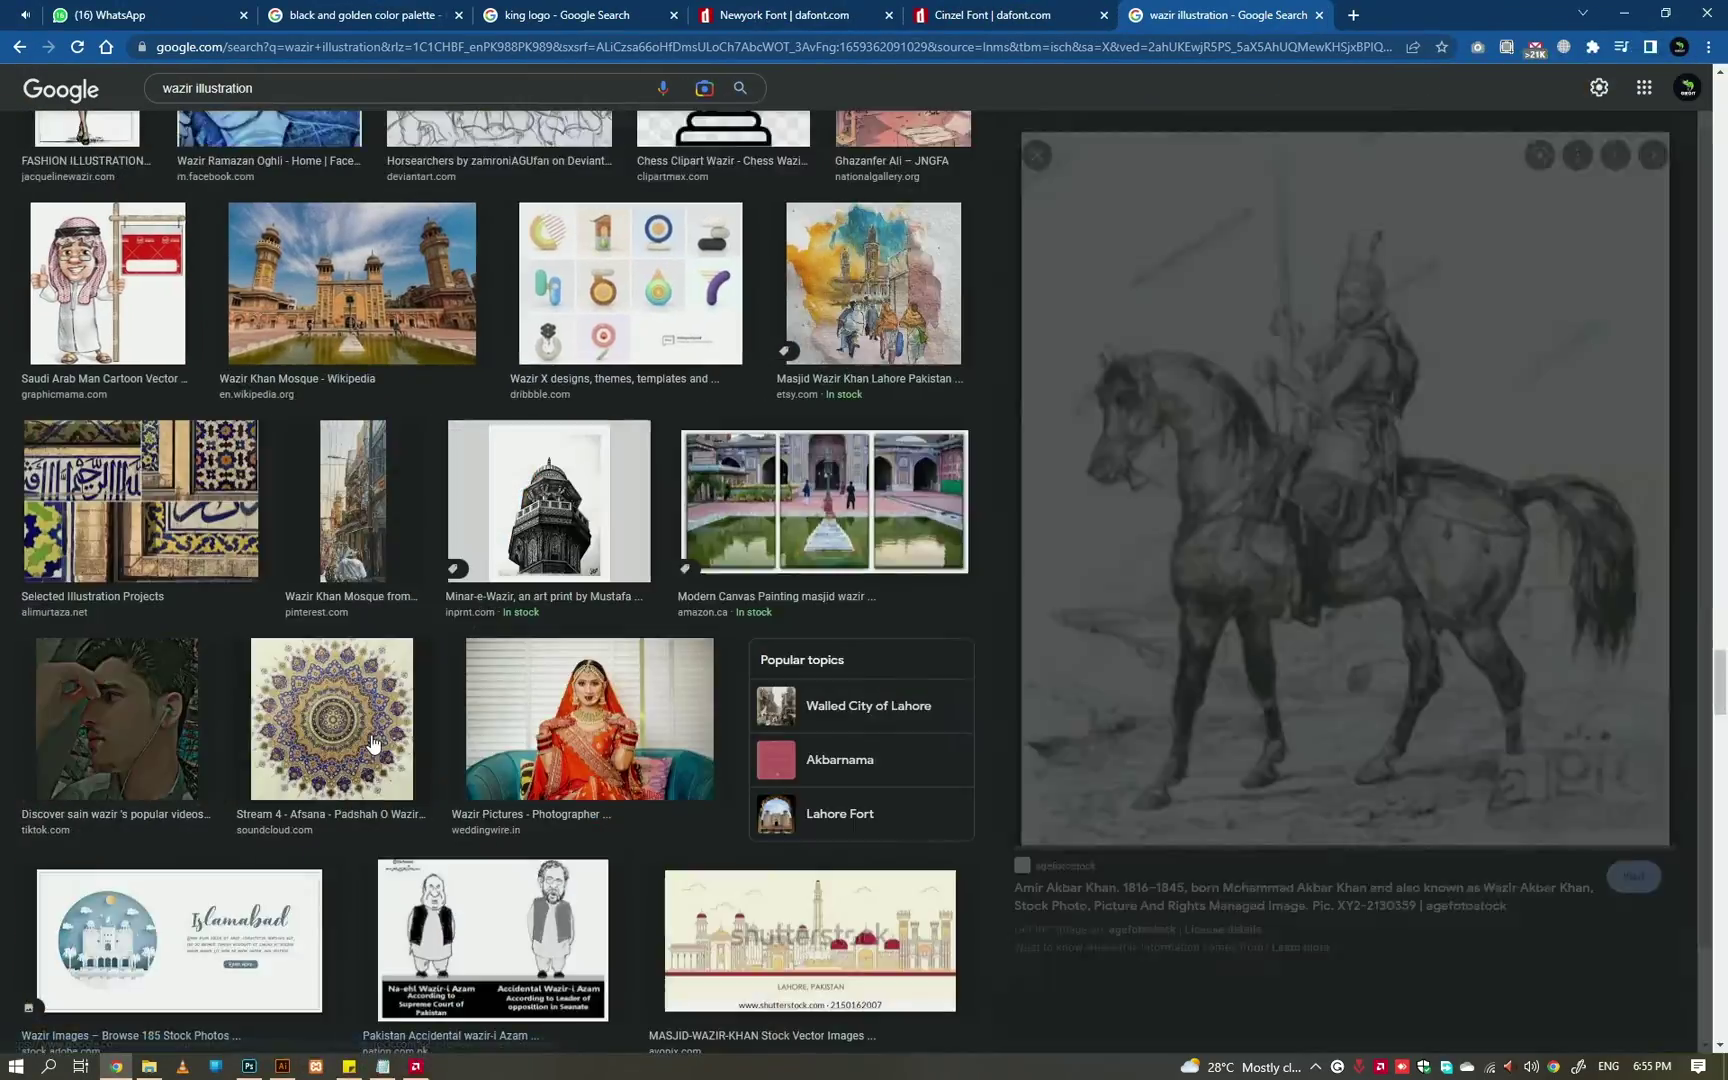
# - Scroll through the related results, then back to the top of the page
pyautogui.scroll(-3, 380, 720)
pyautogui.scroll(-2, 386, 722)
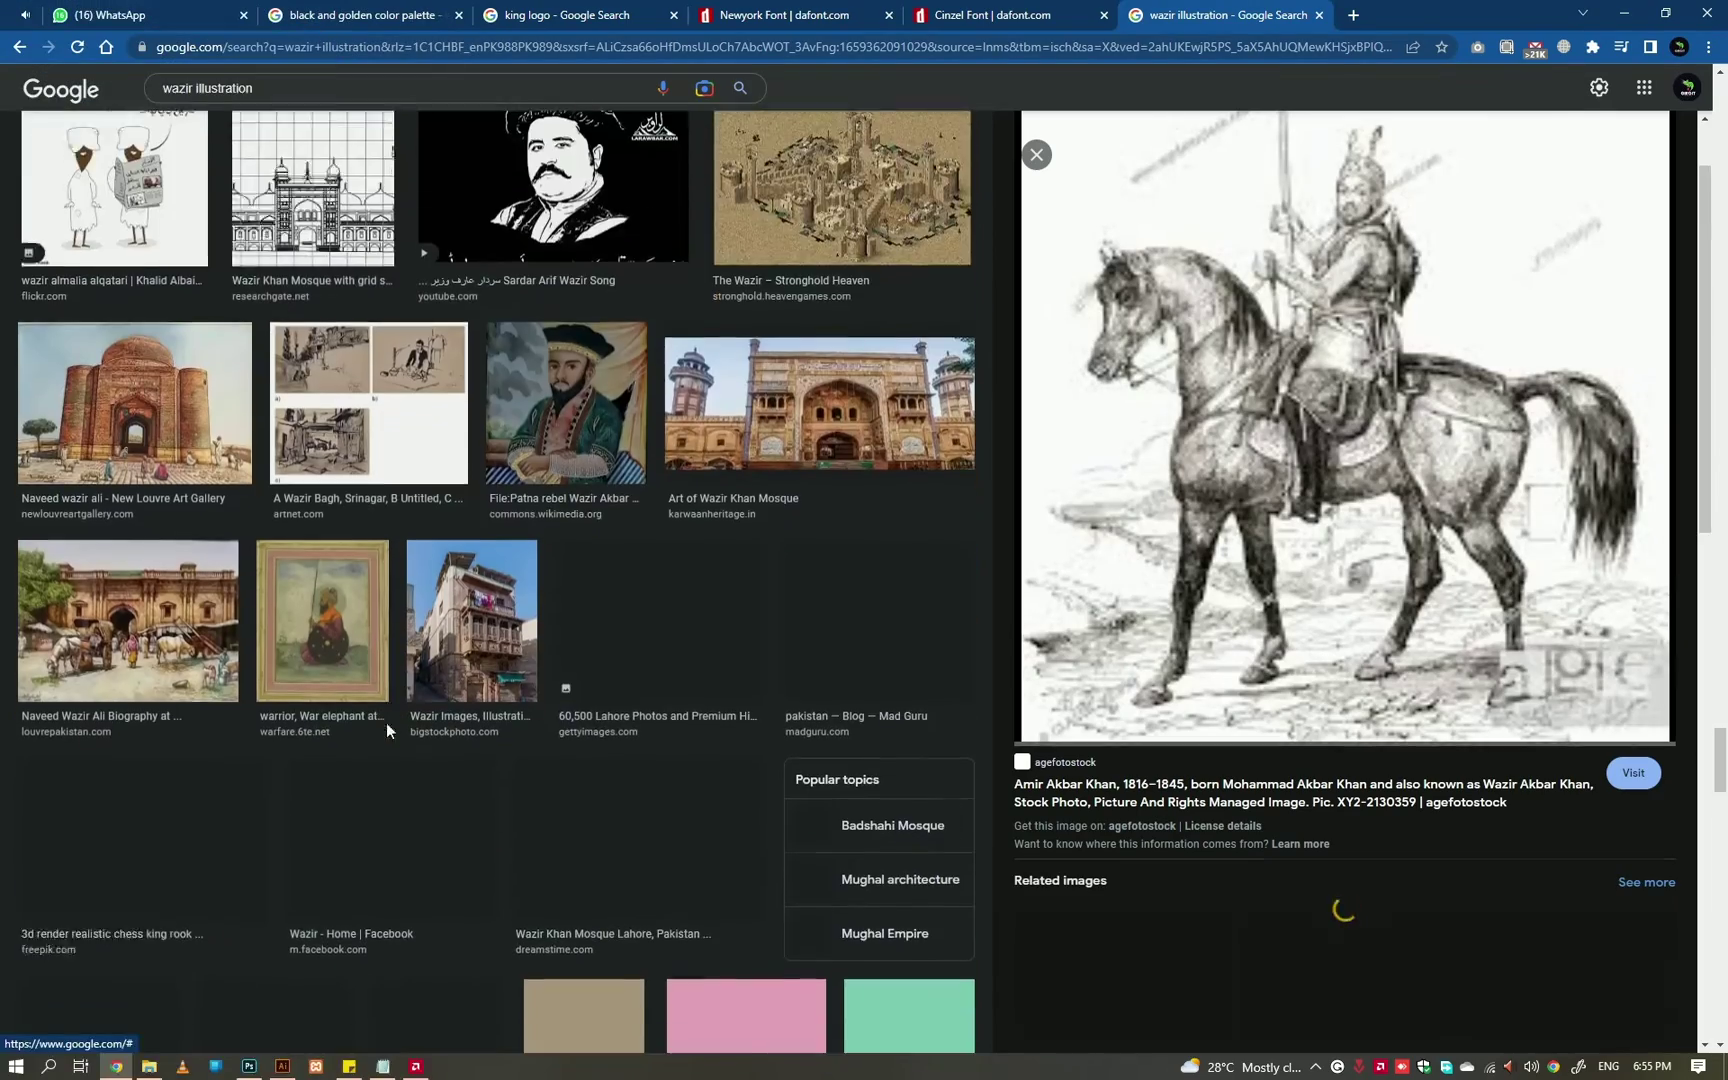
pyautogui.scroll(-2, 429, 675)
pyautogui.scroll(-3, 1544, 702)
pyautogui.scroll(-2, 1543, 686)
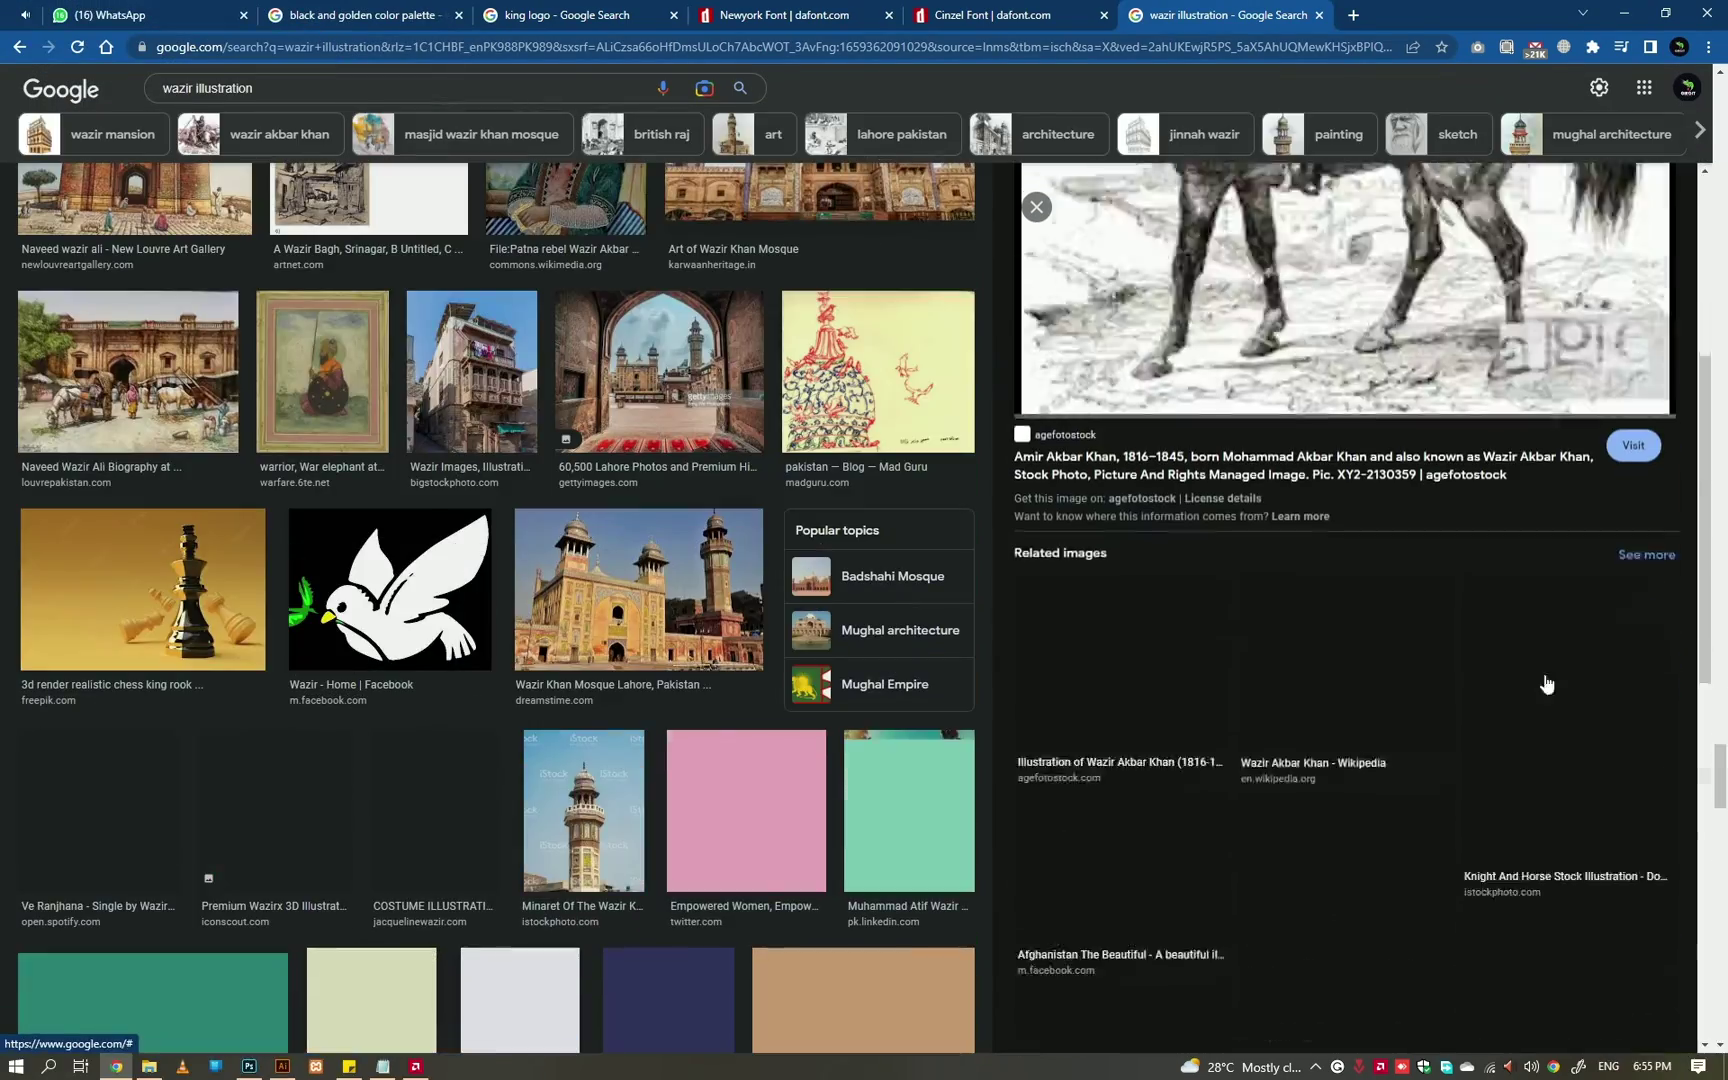
pyautogui.scroll(-1, 1543, 690)
pyautogui.scroll(8, 557, 673)
pyautogui.scroll(5, 557, 673)
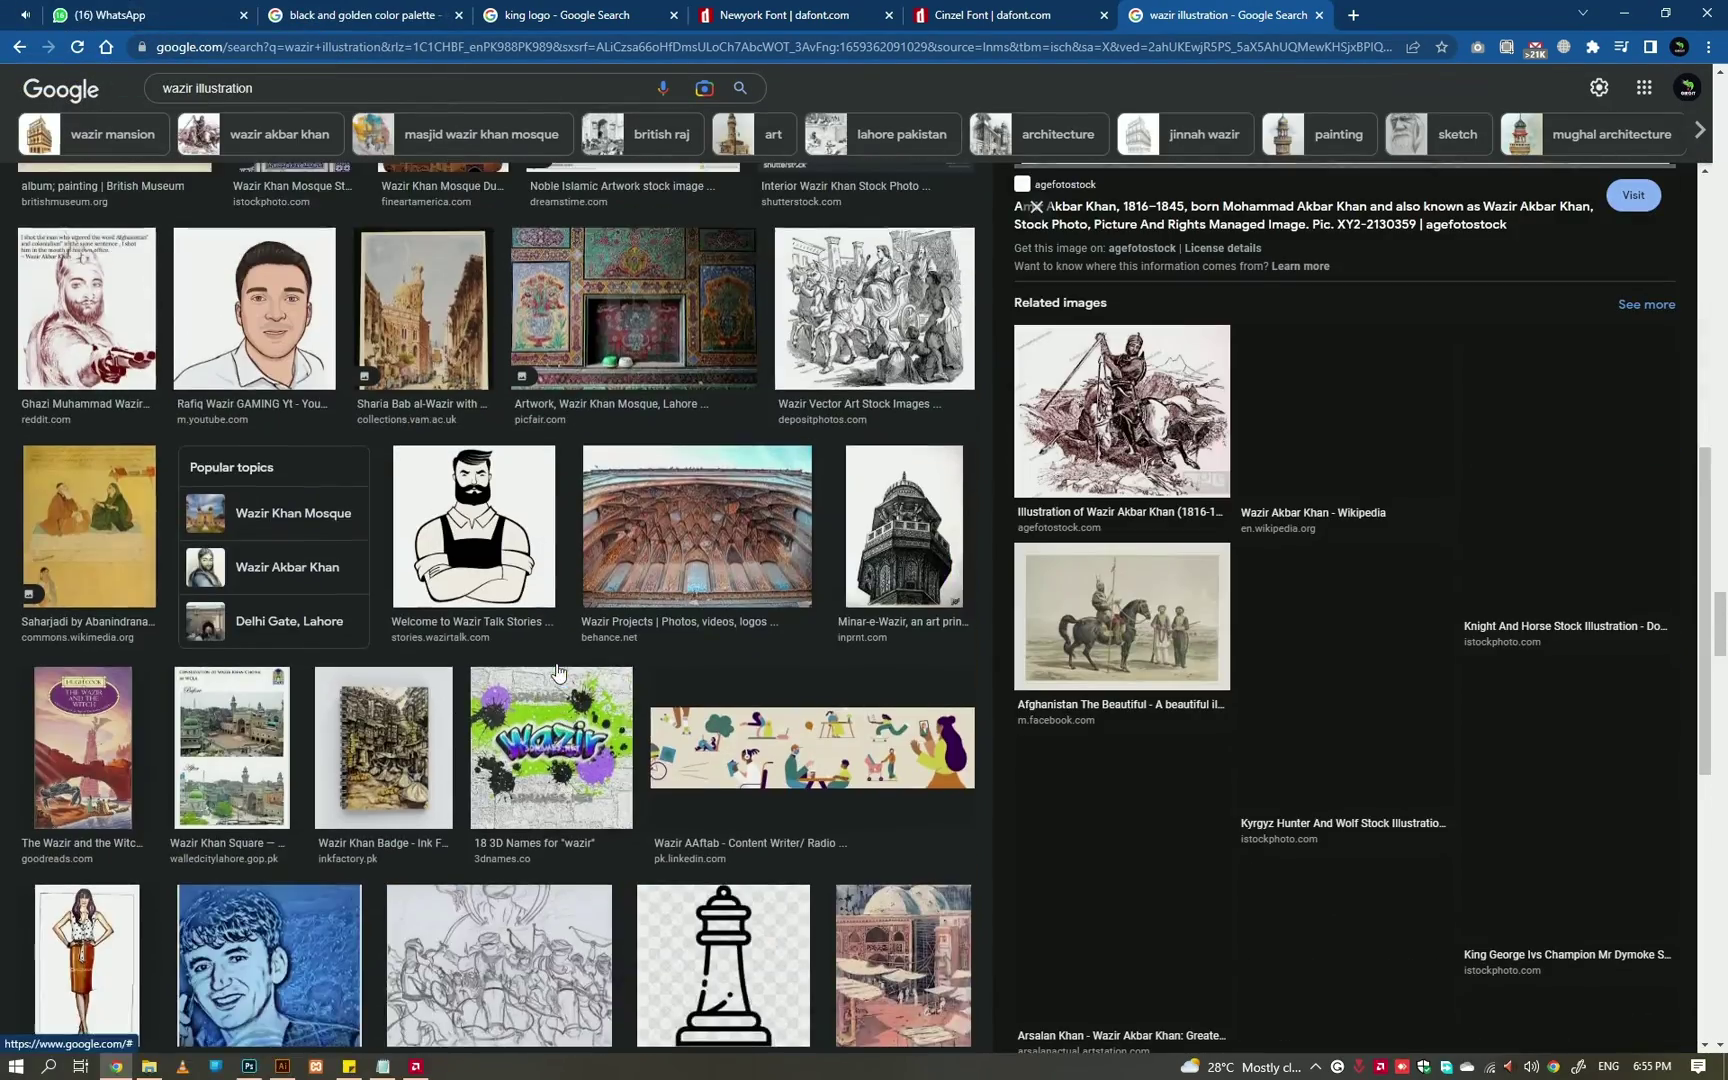
pyautogui.scroll(-3, 1152, 405)
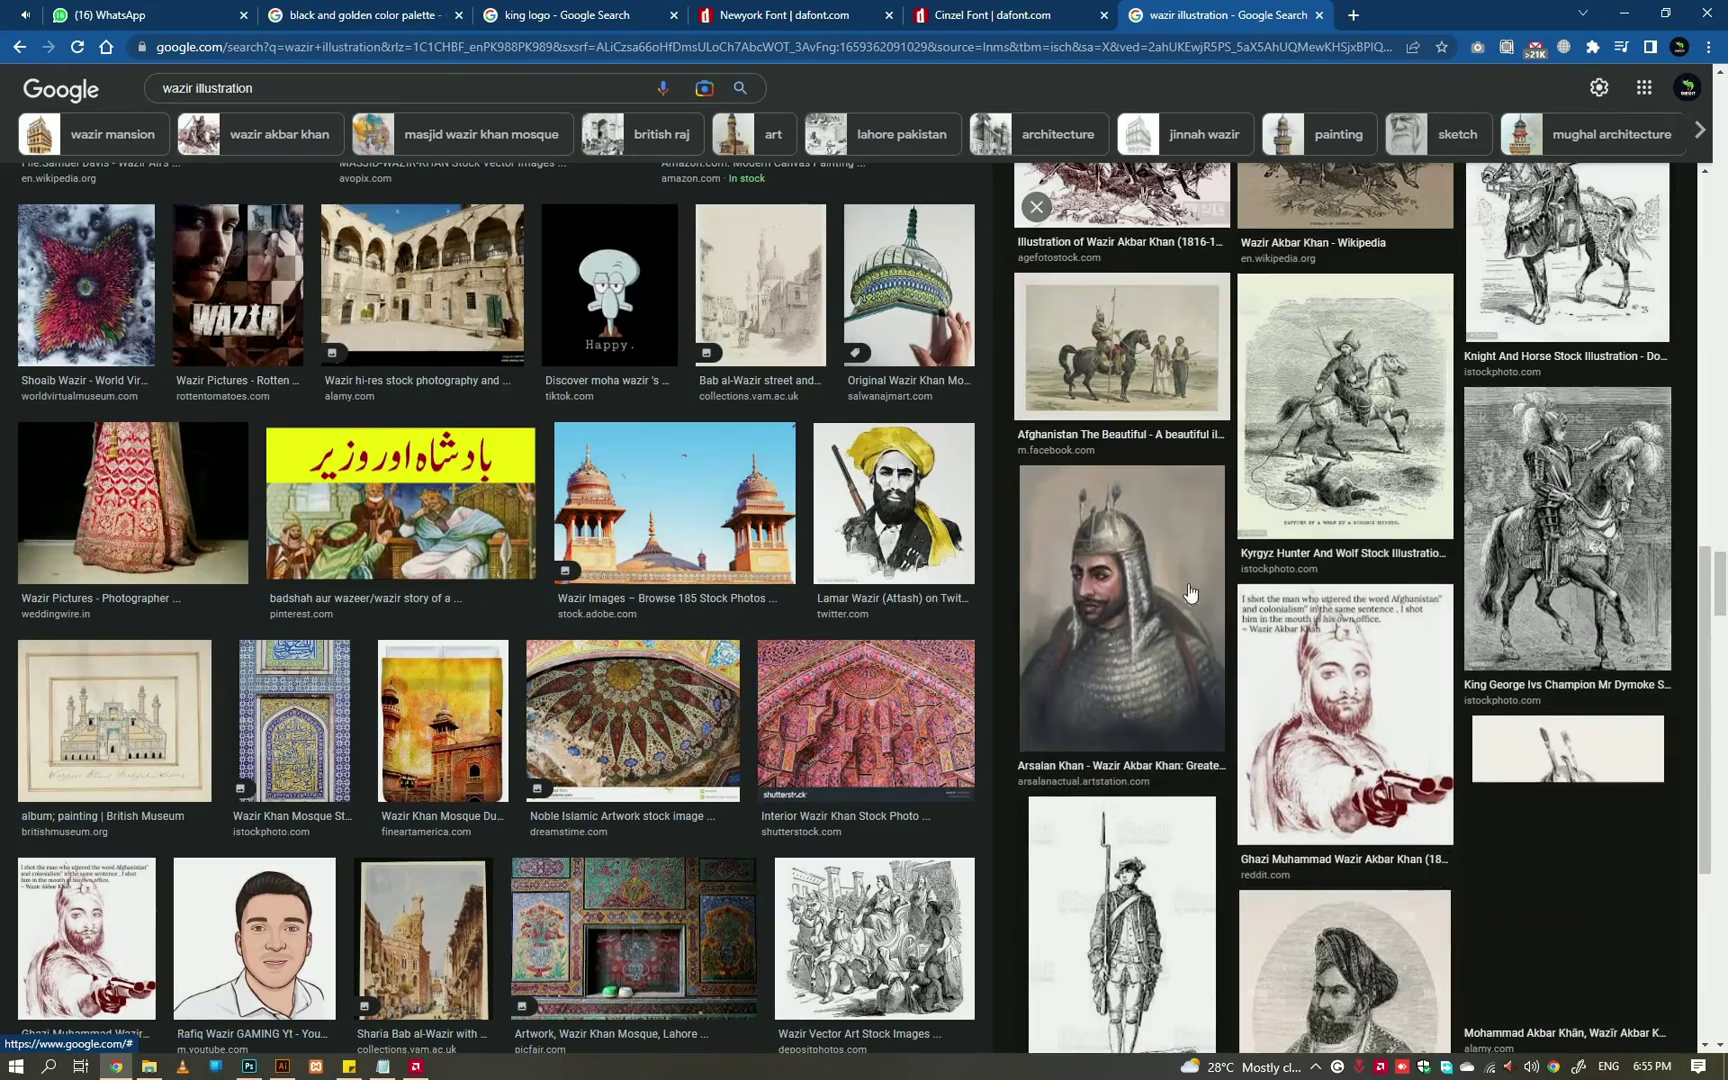
pyautogui.scroll(-4, 1190, 605)
pyautogui.scroll(5, 1190, 605)
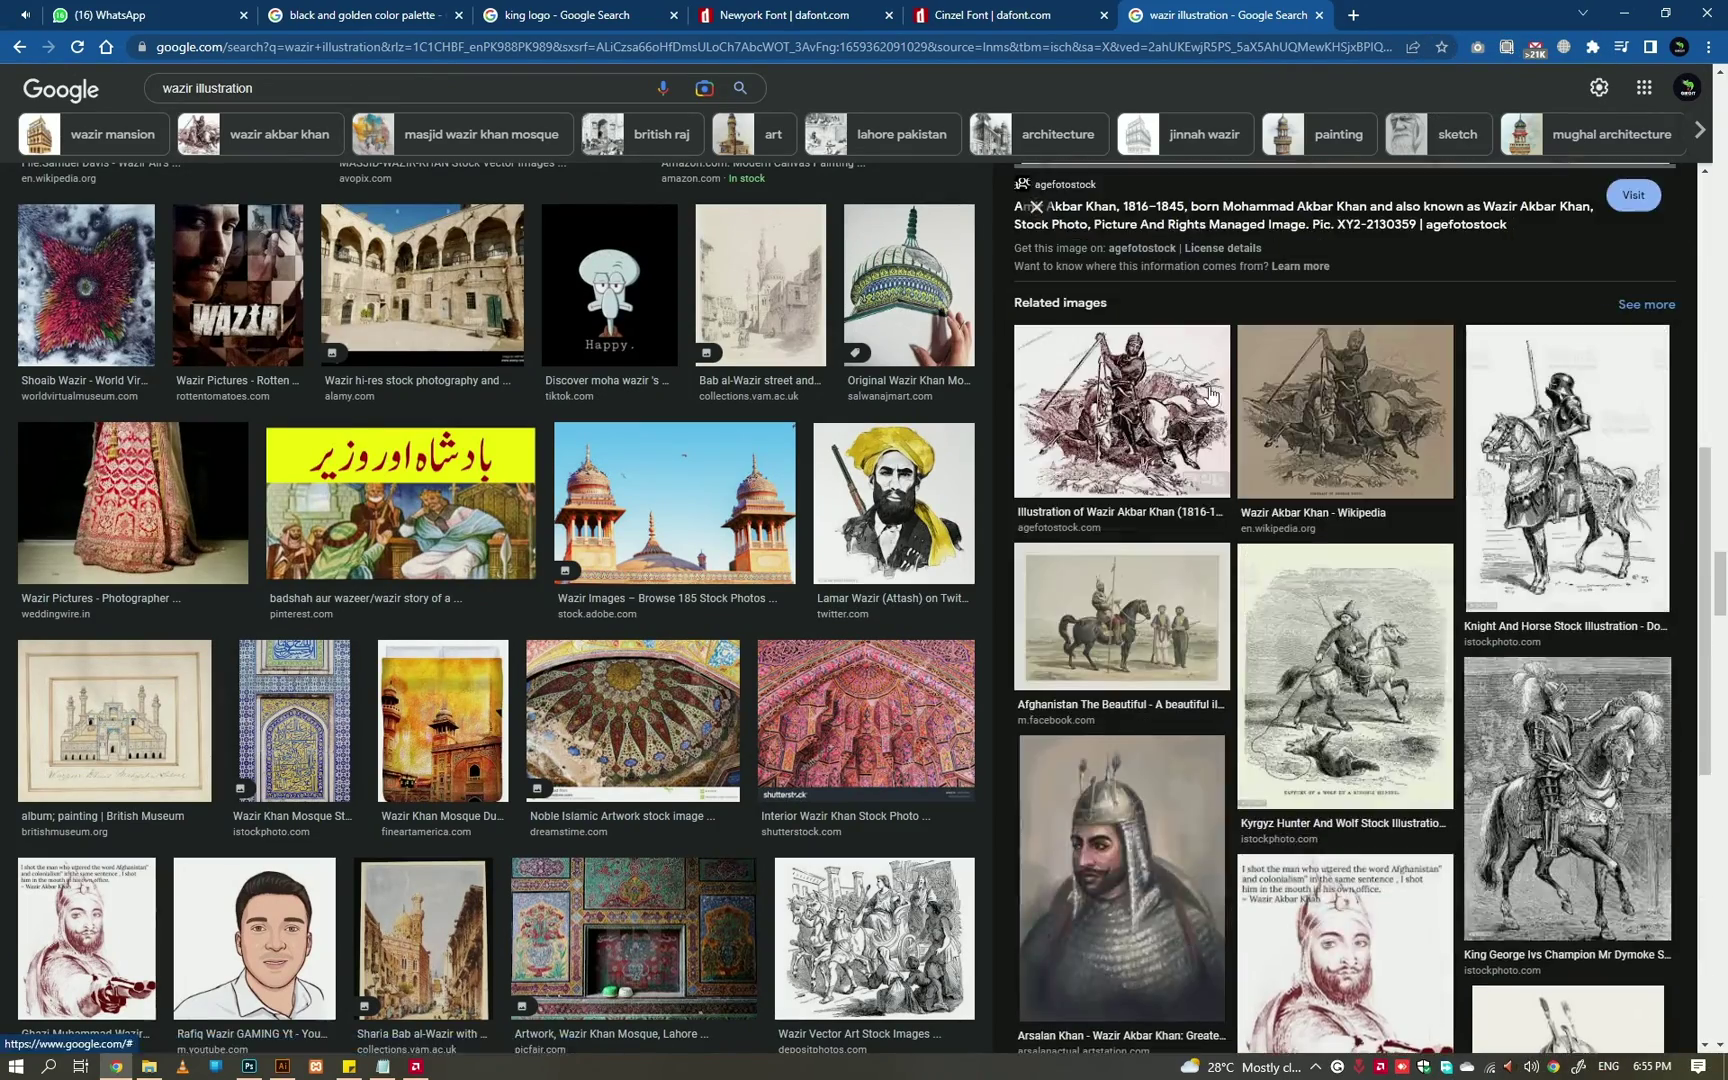
pyautogui.scroll(10, 756, 440)
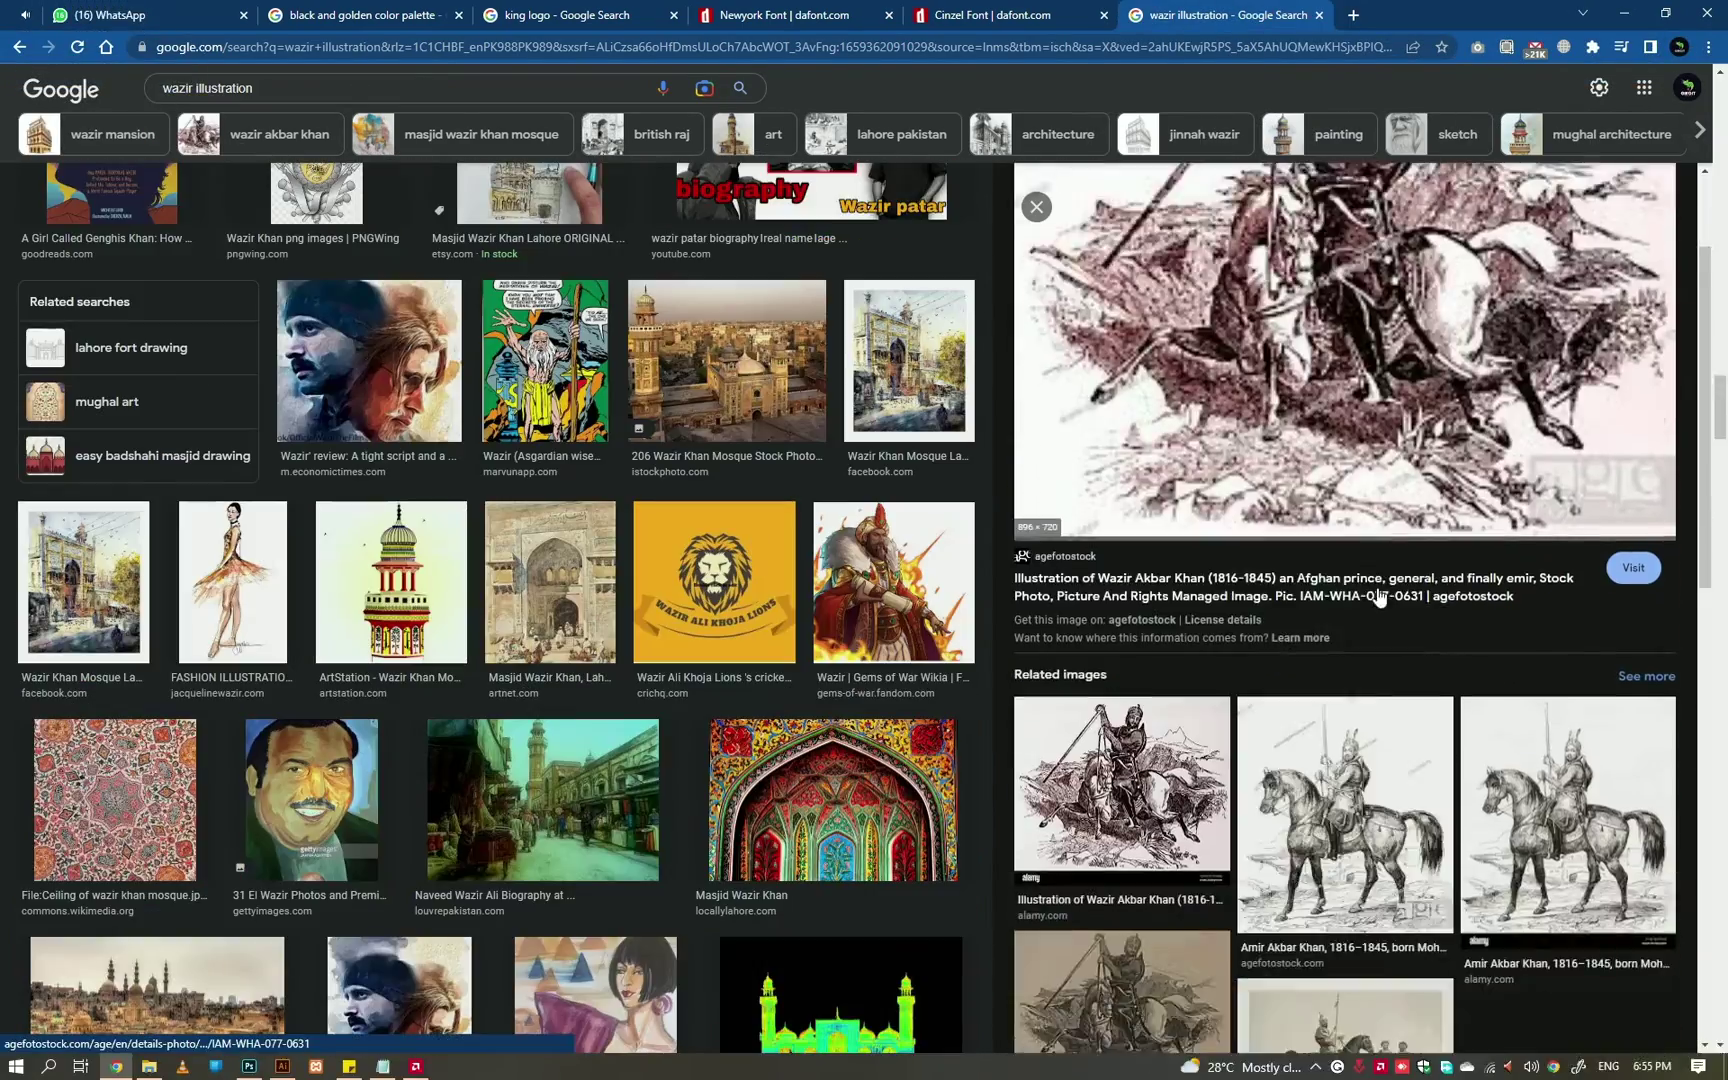
pyautogui.scroll(-5, 1398, 537)
pyautogui.scroll(-3, 1398, 537)
pyautogui.scroll(8, 1398, 537)
pyautogui.scroll(5, 623, 493)
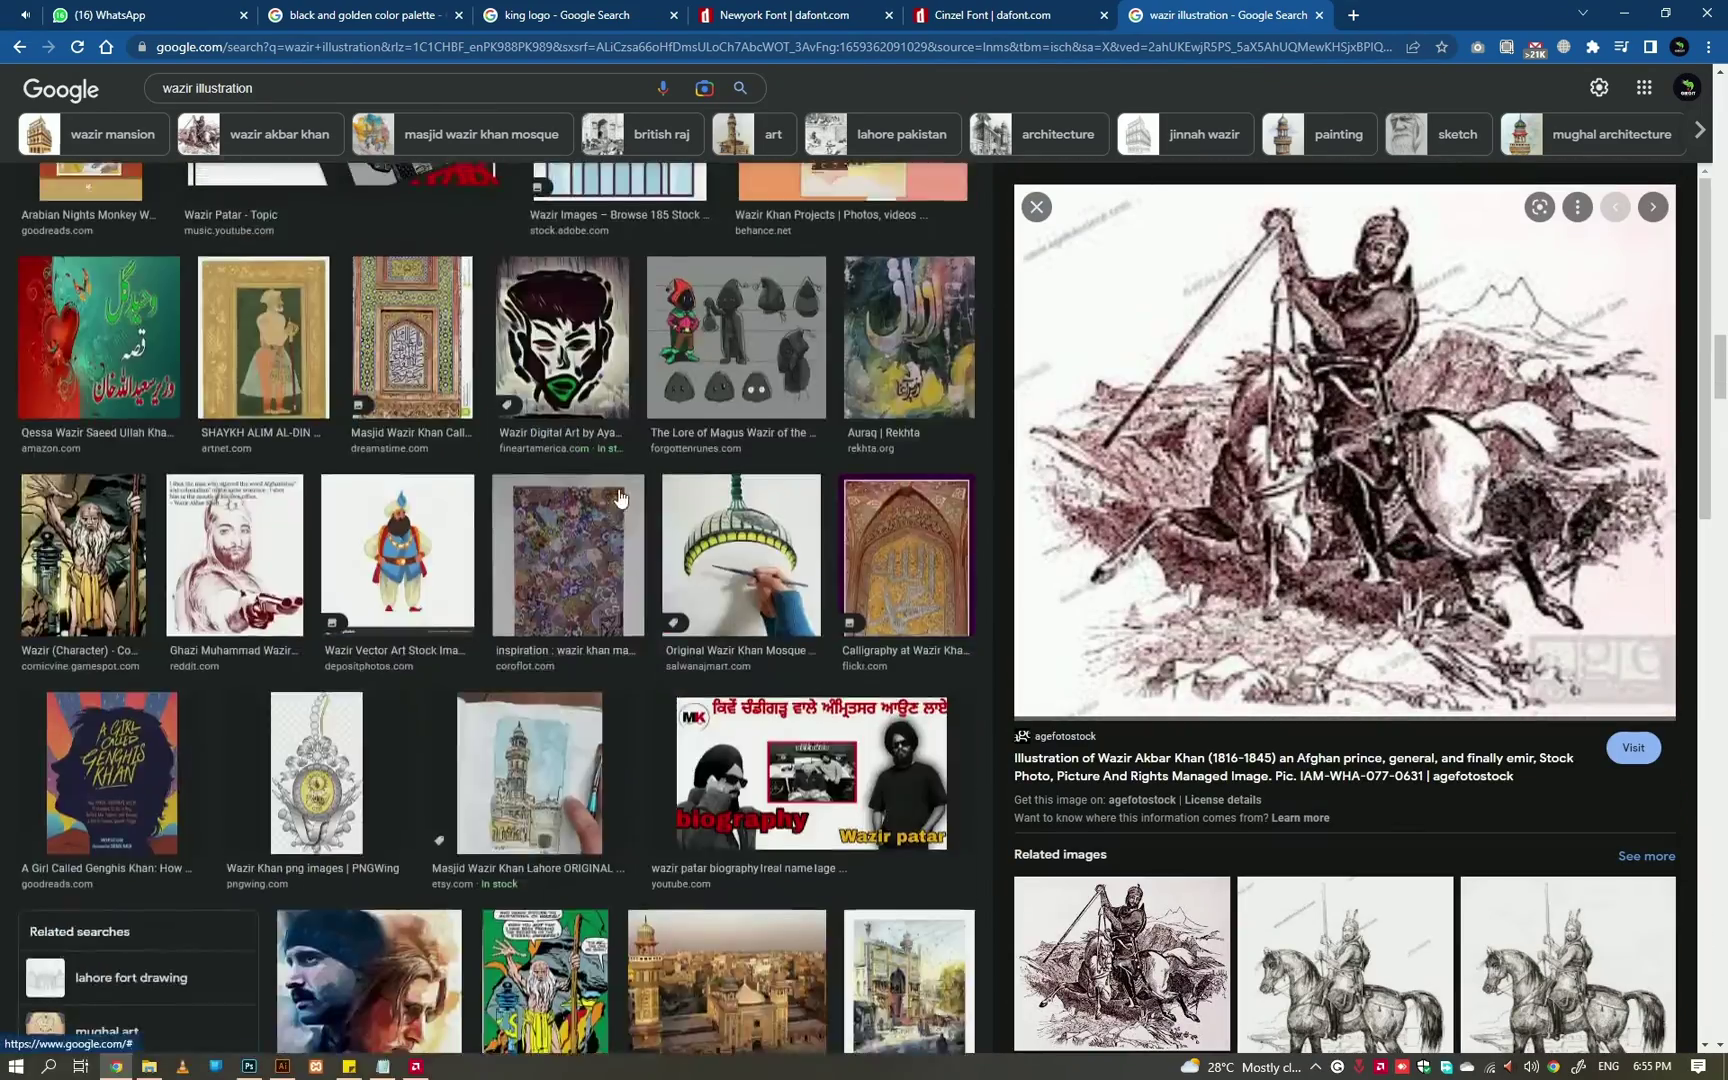
pyautogui.scroll(5, 623, 493)
pyautogui.scroll(5, 623, 493)
pyautogui.scroll(5, 623, 493)
pyautogui.scroll(5, 623, 493)
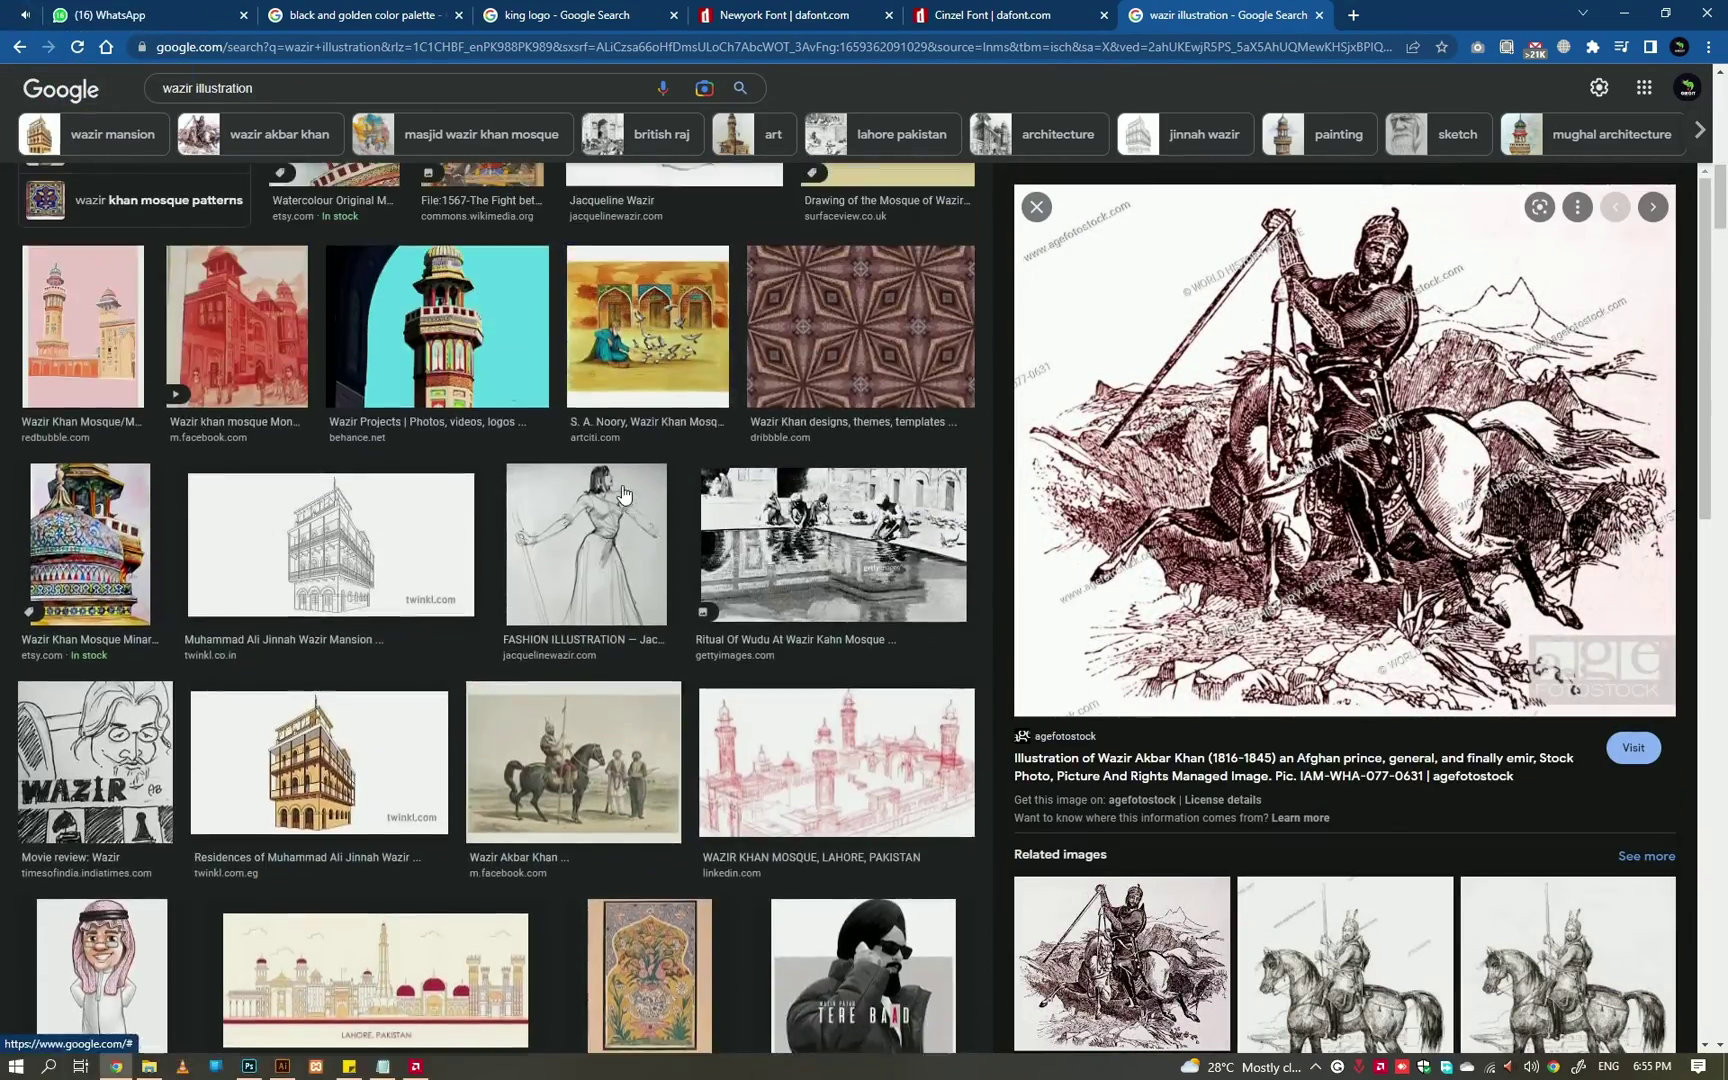
pyautogui.scroll(5, 623, 493)
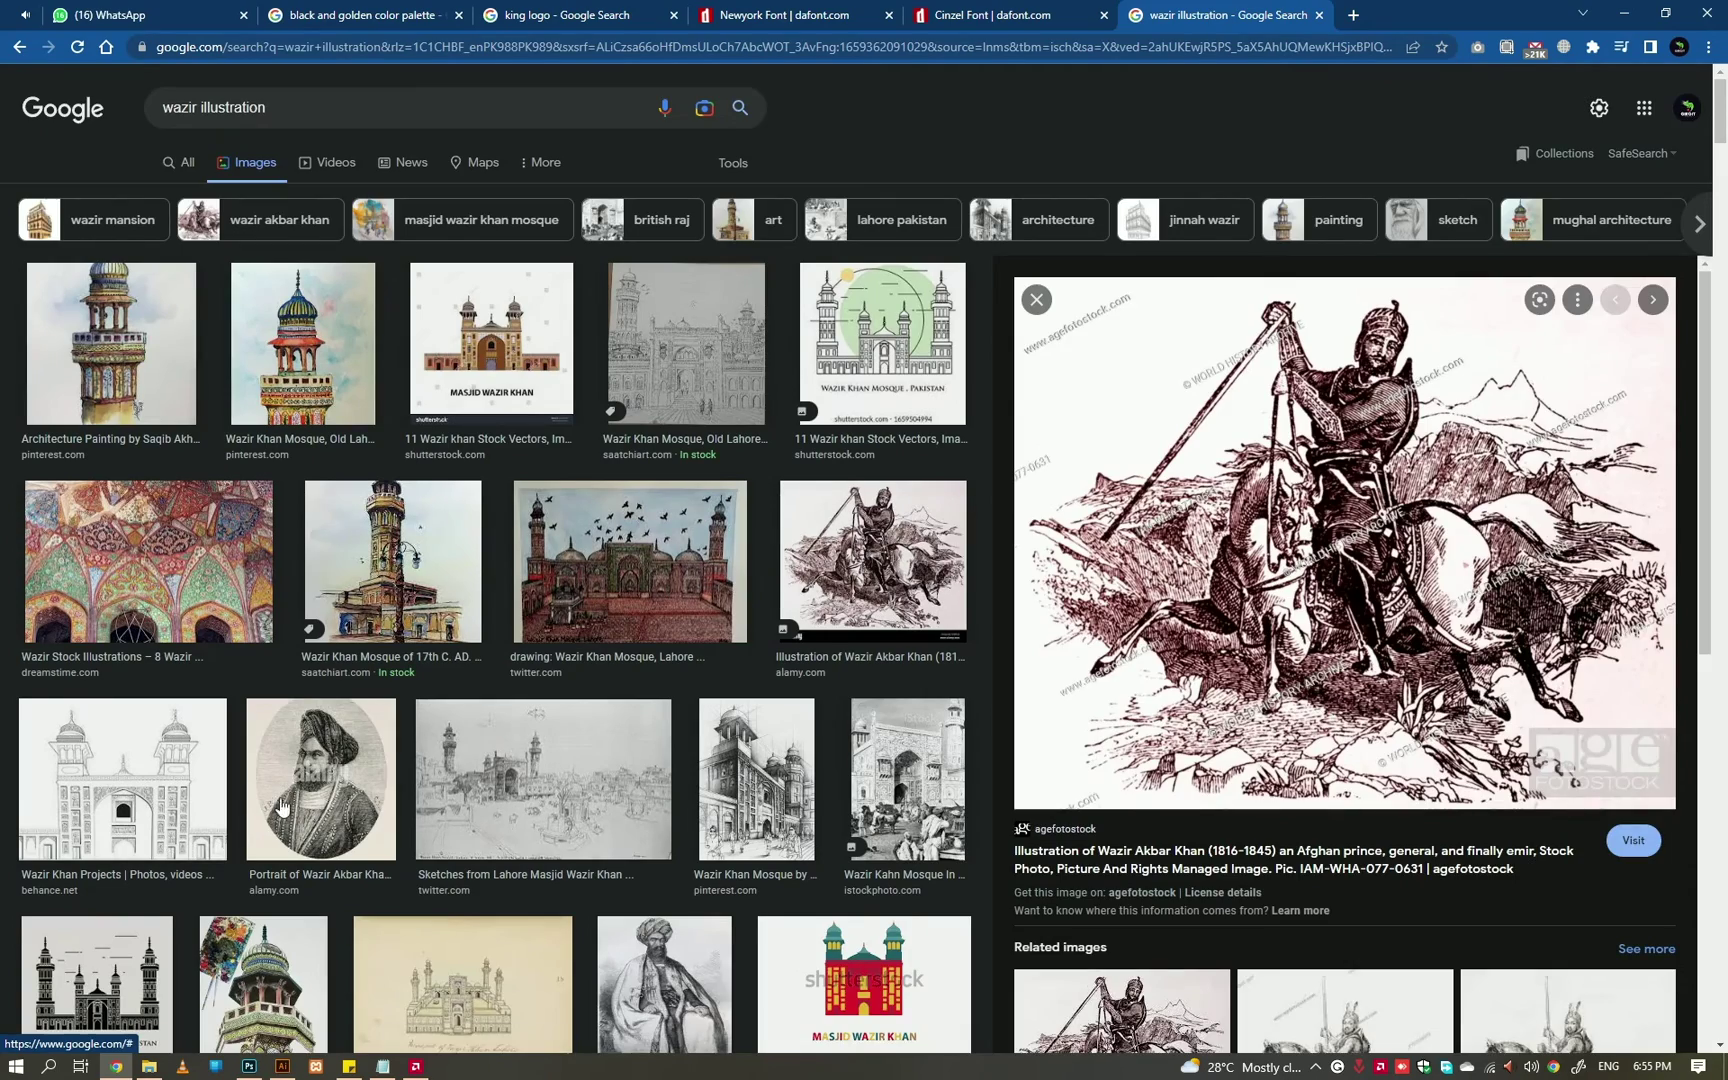
# - Compare previews of the Wazir Akbar Khan portrait and the seated Usman Khan engraving
pyautogui.click(283, 808)
pyautogui.scroll(-4, 1104, 683)
pyautogui.scroll(-2, 1319, 803)
pyautogui.scroll(-2, 1319, 803)
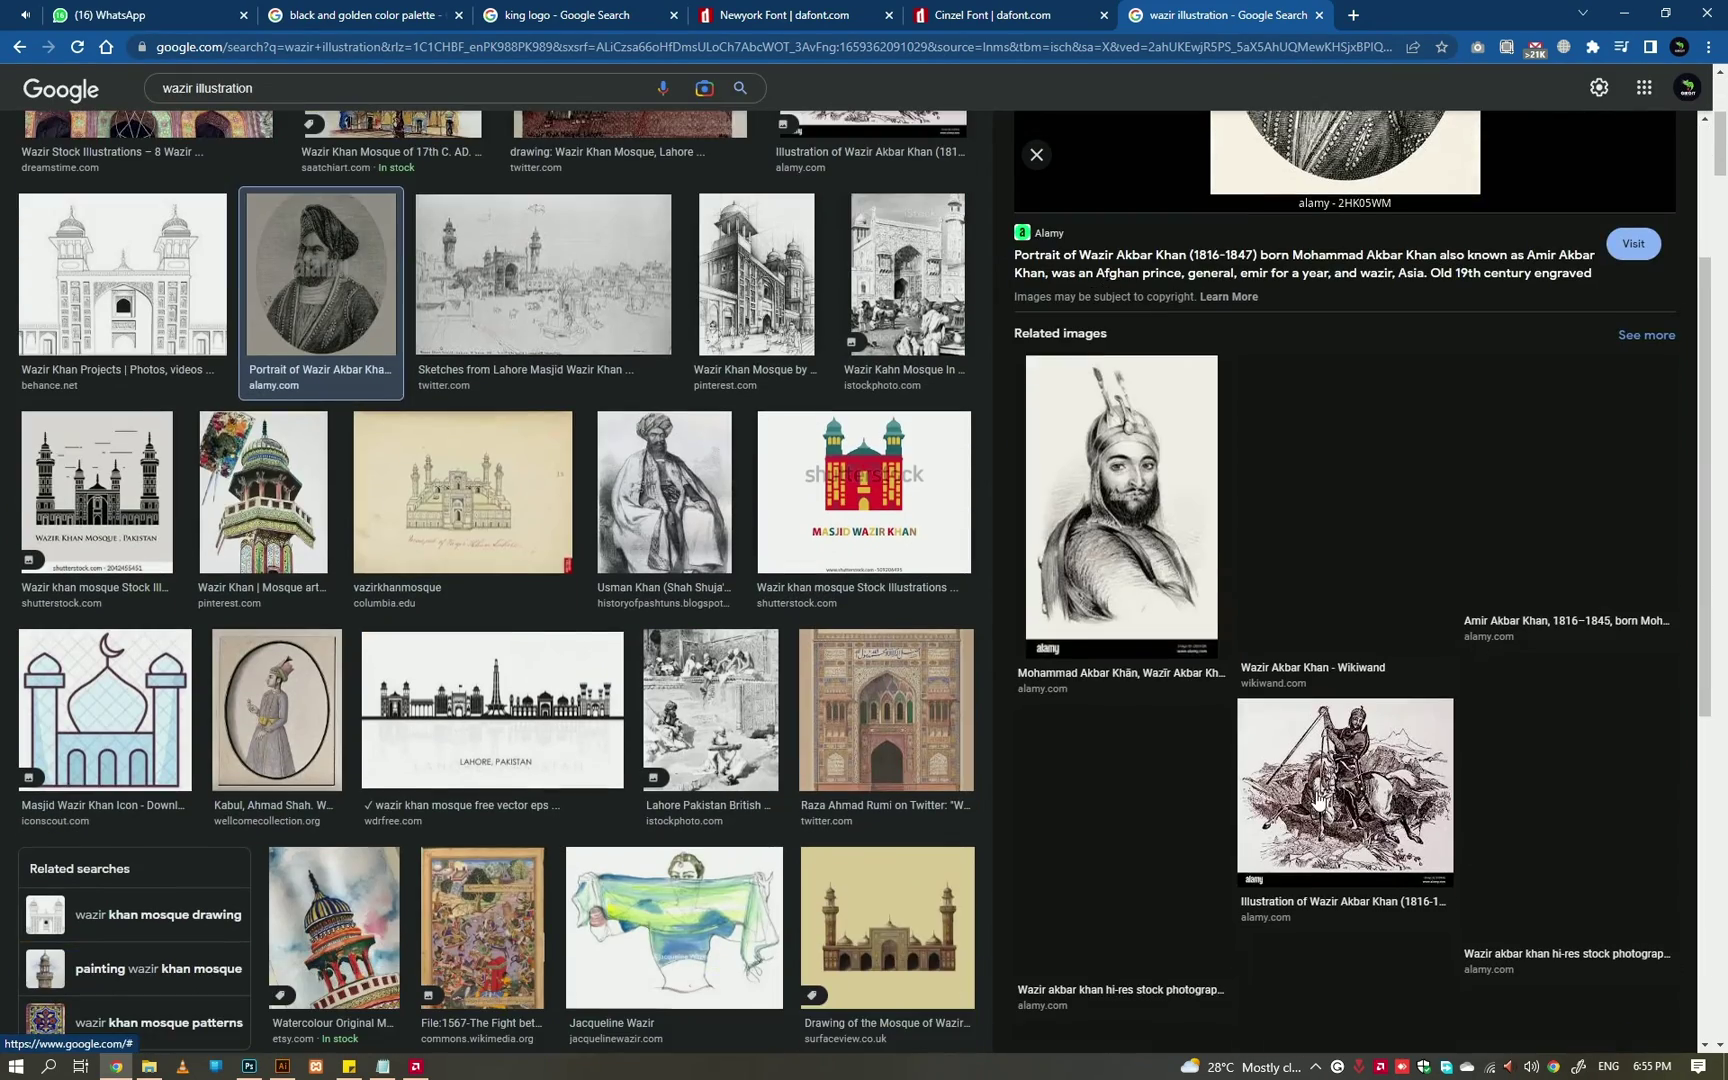
pyautogui.scroll(-5, 1330, 790)
pyautogui.scroll(-2, 1350, 768)
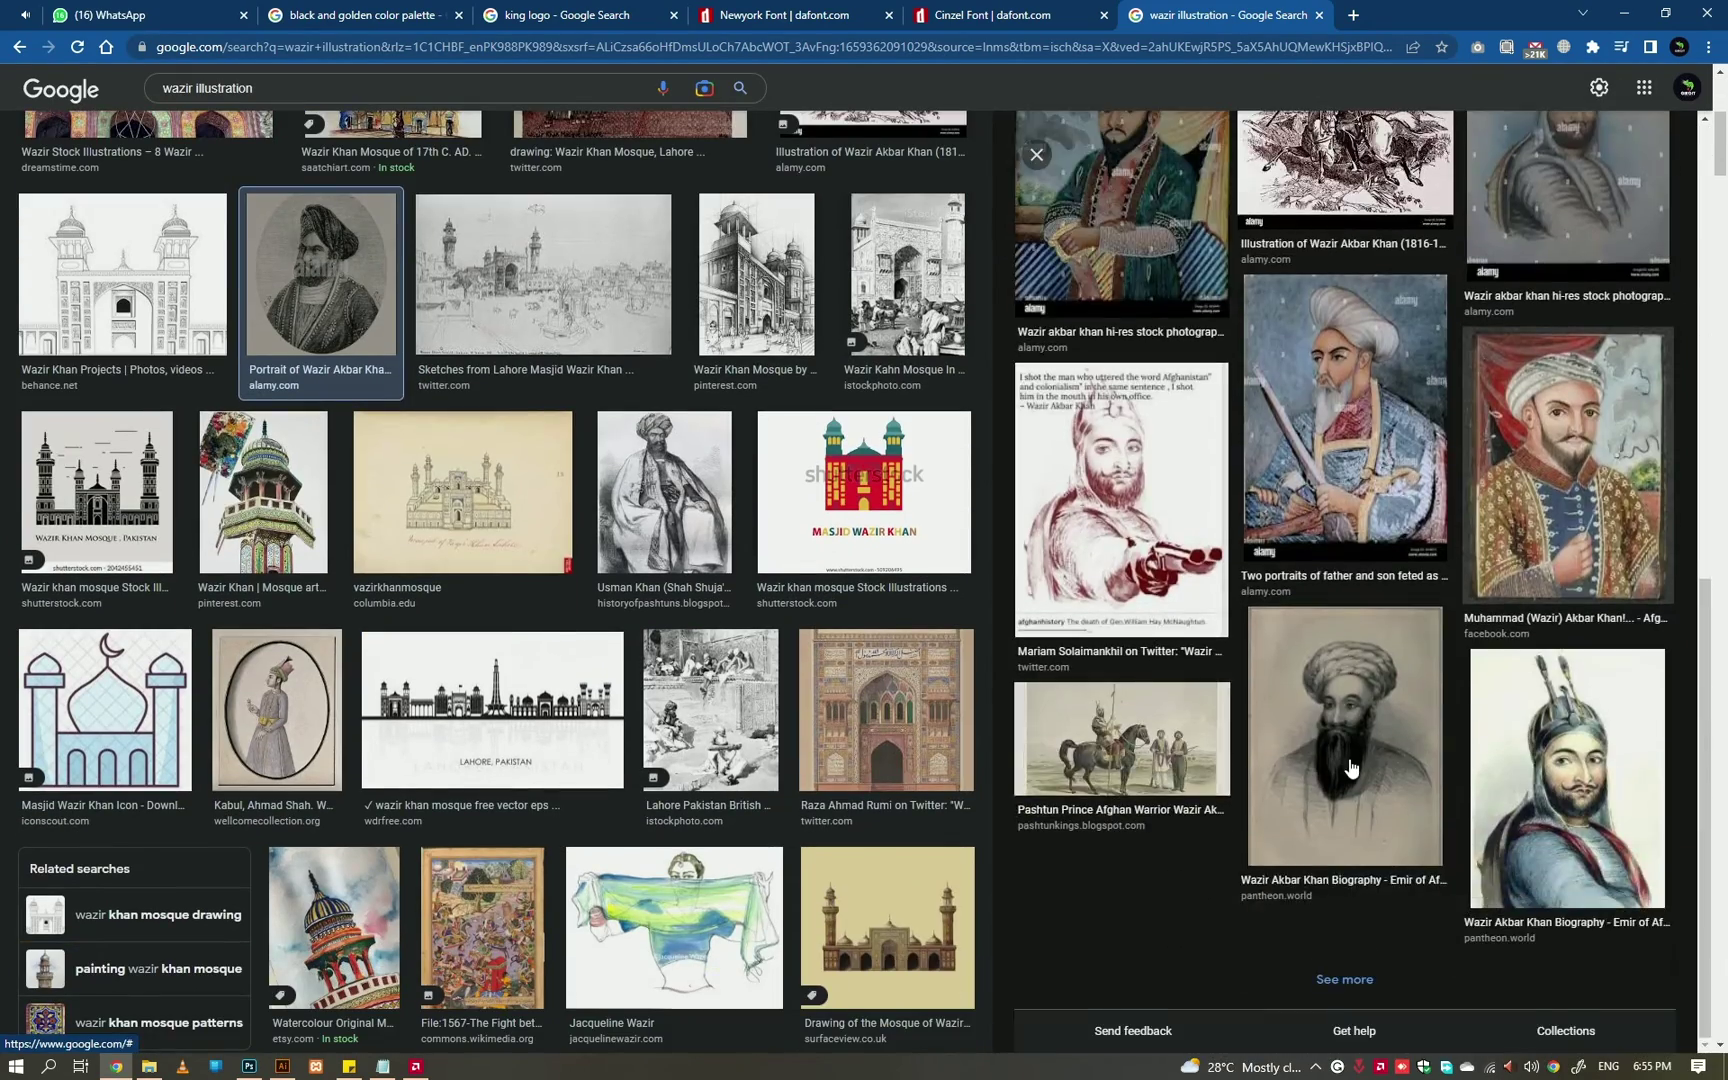
pyautogui.scroll(6, 1350, 768)
pyautogui.click(725, 510)
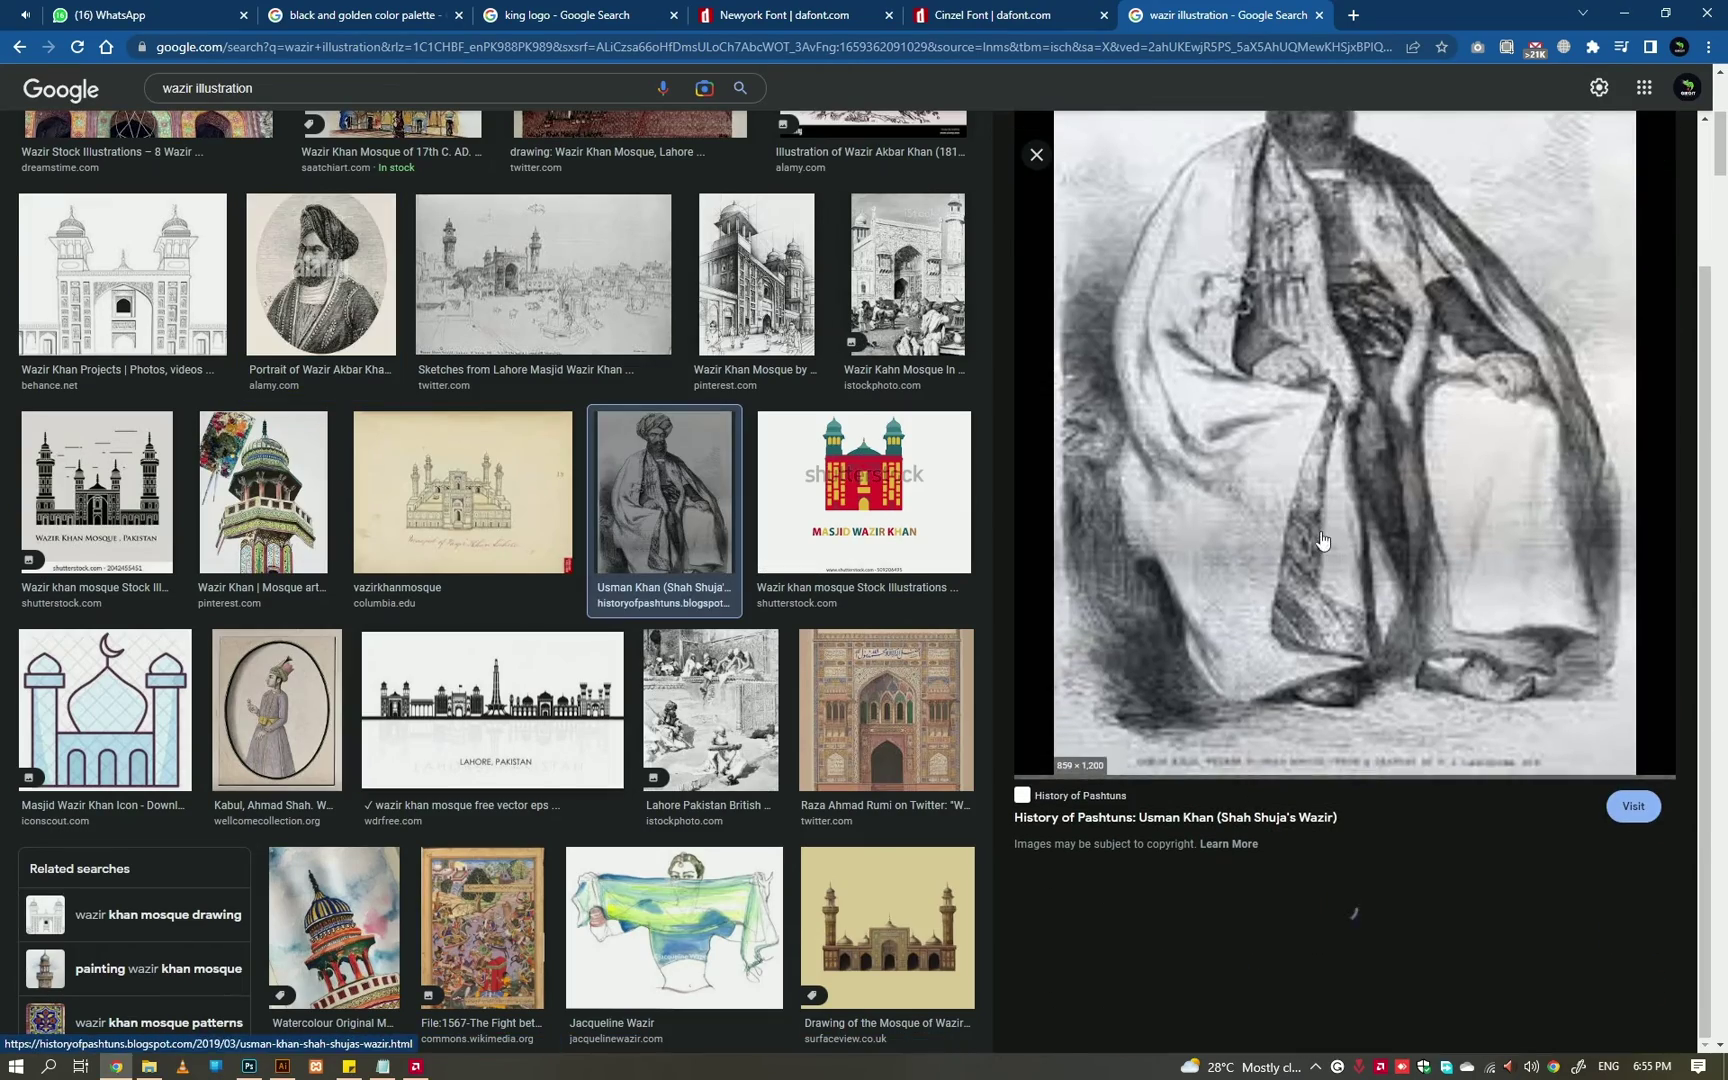
pyautogui.scroll(-5, 940, 283)
pyautogui.scroll(-3, 485, 687)
pyautogui.scroll(-5, 485, 687)
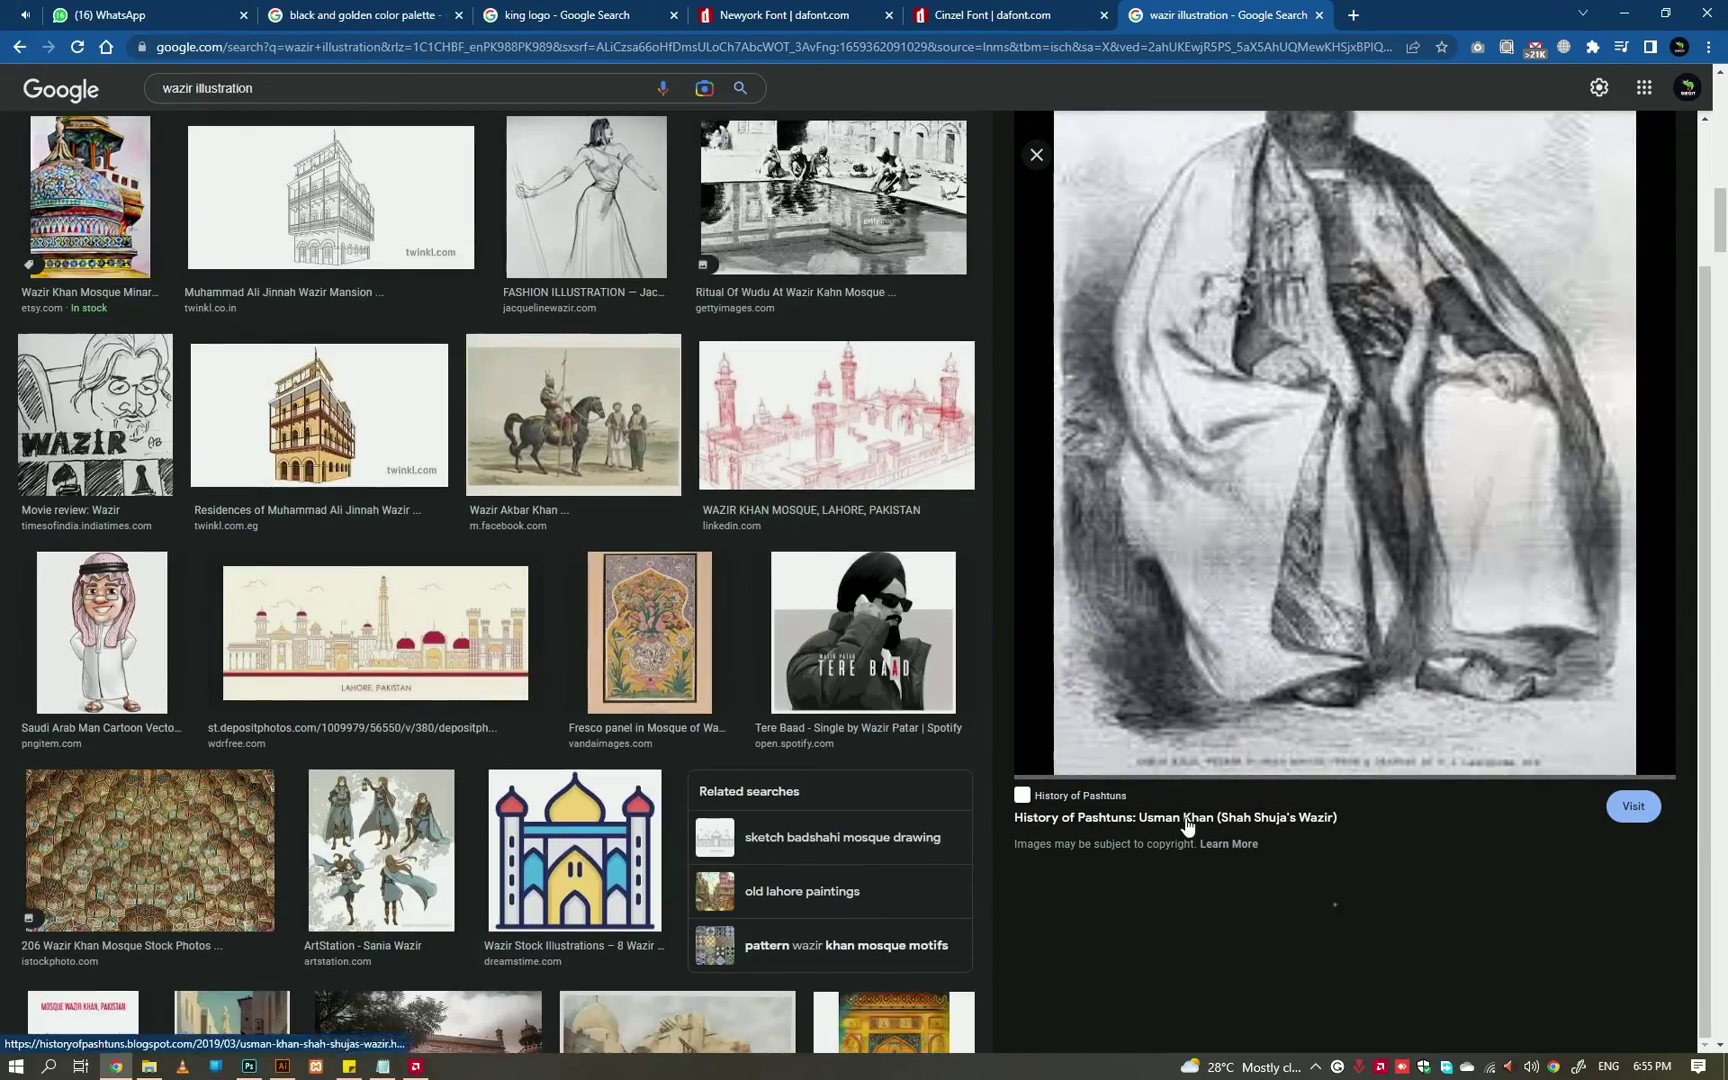
pyautogui.scroll(-4, 485, 687)
pyautogui.scroll(-3, 1291, 819)
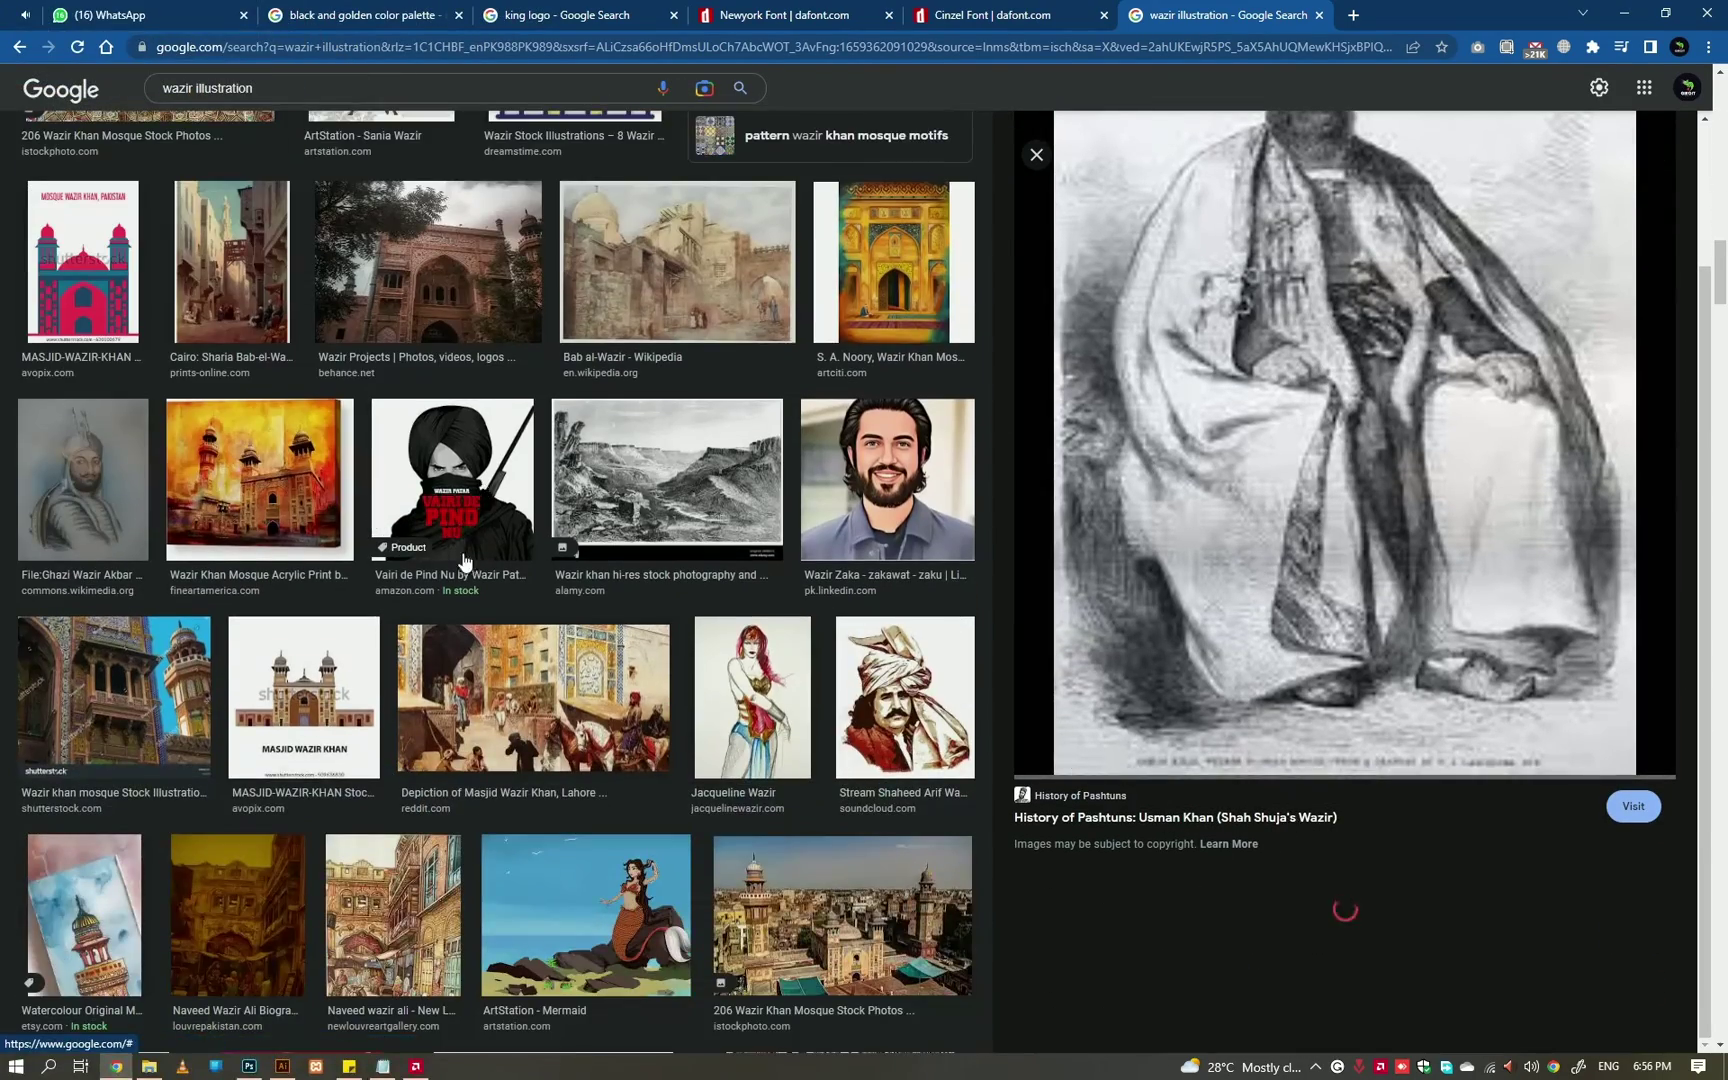
pyautogui.scroll(-5, 865, 590)
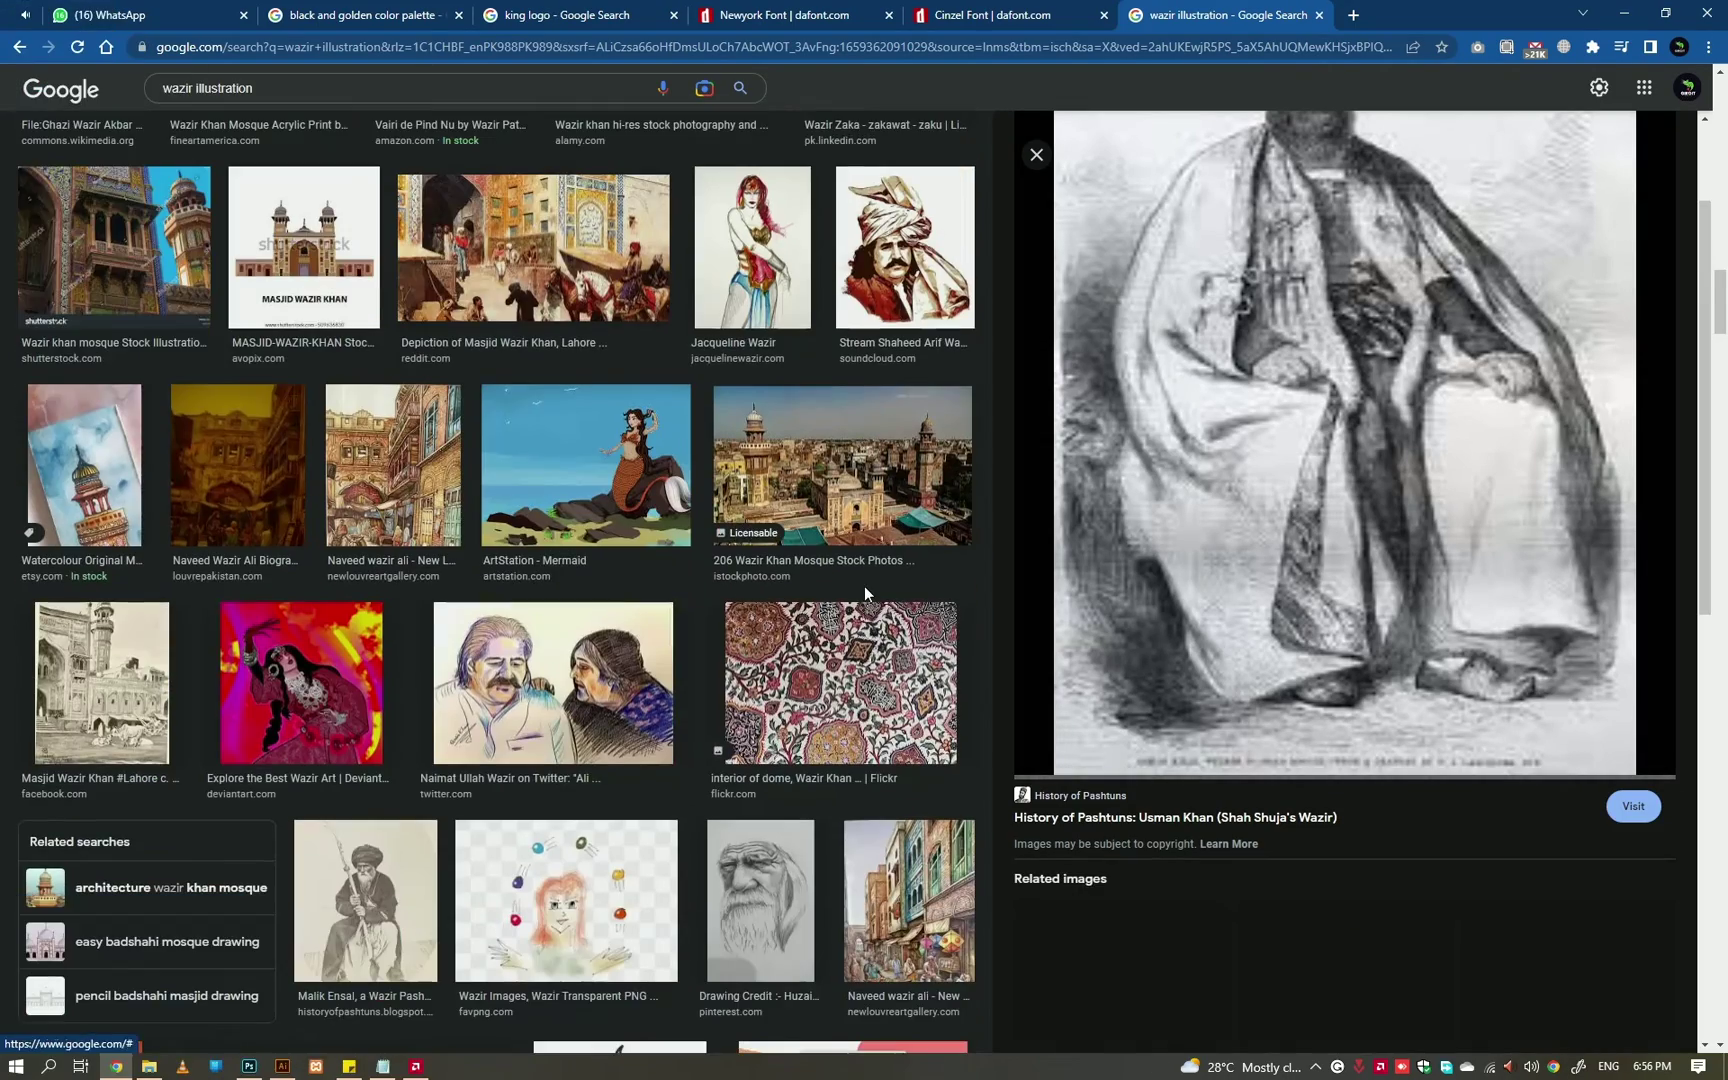
pyautogui.scroll(-1, 865, 590)
pyautogui.scroll(-5, 865, 590)
pyautogui.scroll(-4, 865, 590)
pyautogui.scroll(-2, 1315, 663)
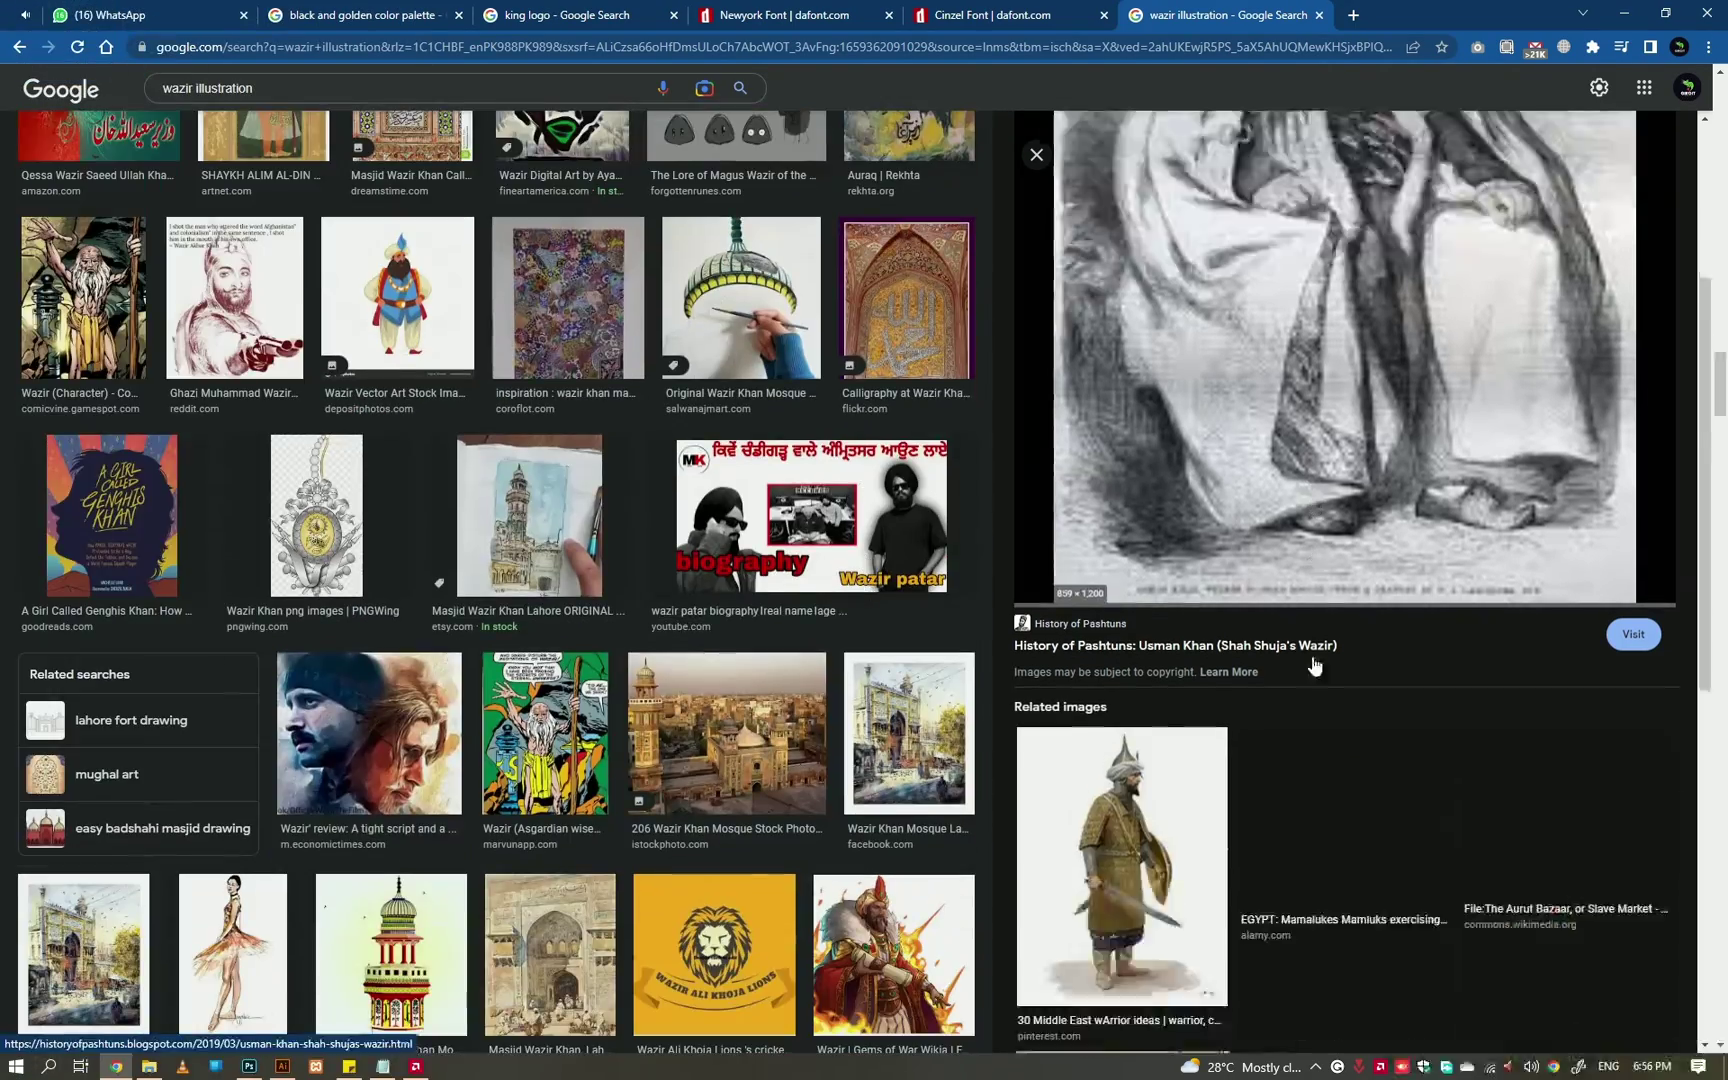
pyautogui.scroll(-3, 1315, 663)
pyautogui.scroll(5, 655, 658)
pyautogui.scroll(5, 1415, 680)
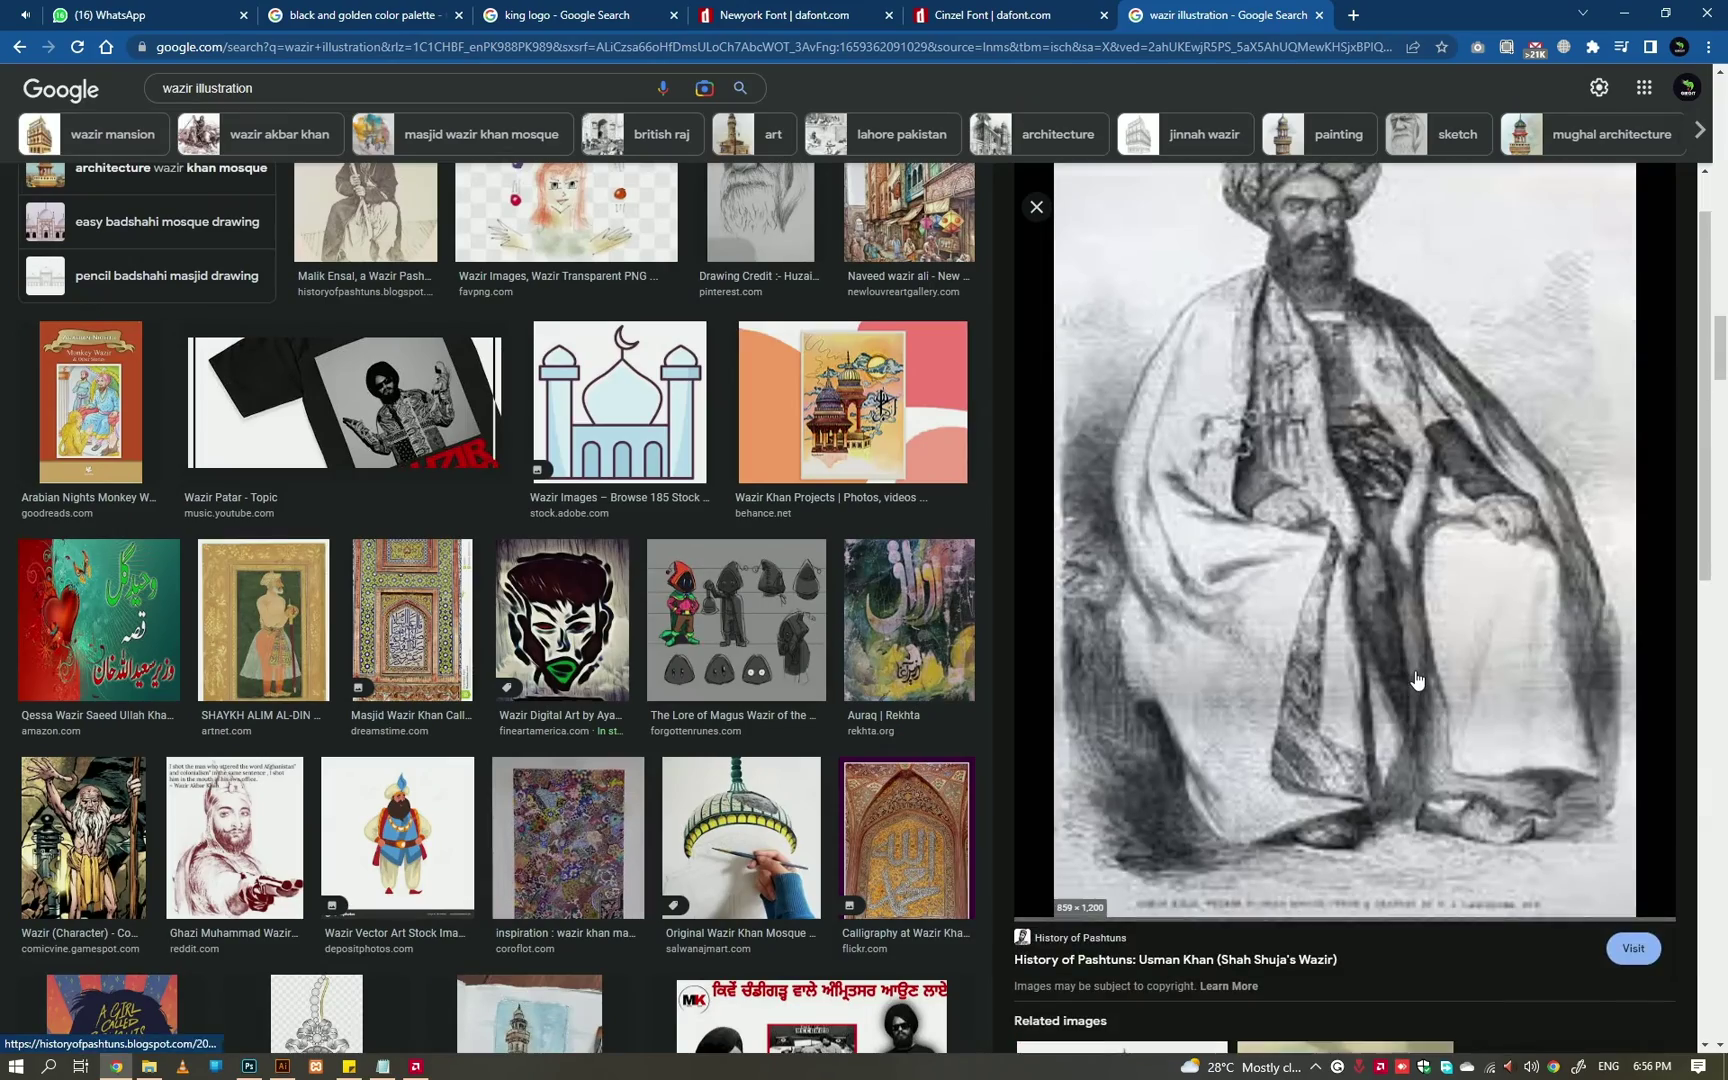
pyautogui.scroll(-5, 1415, 680)
pyautogui.scroll(5, 1415, 680)
pyautogui.scroll(-10, 232, 614)
pyautogui.scroll(5, 232, 614)
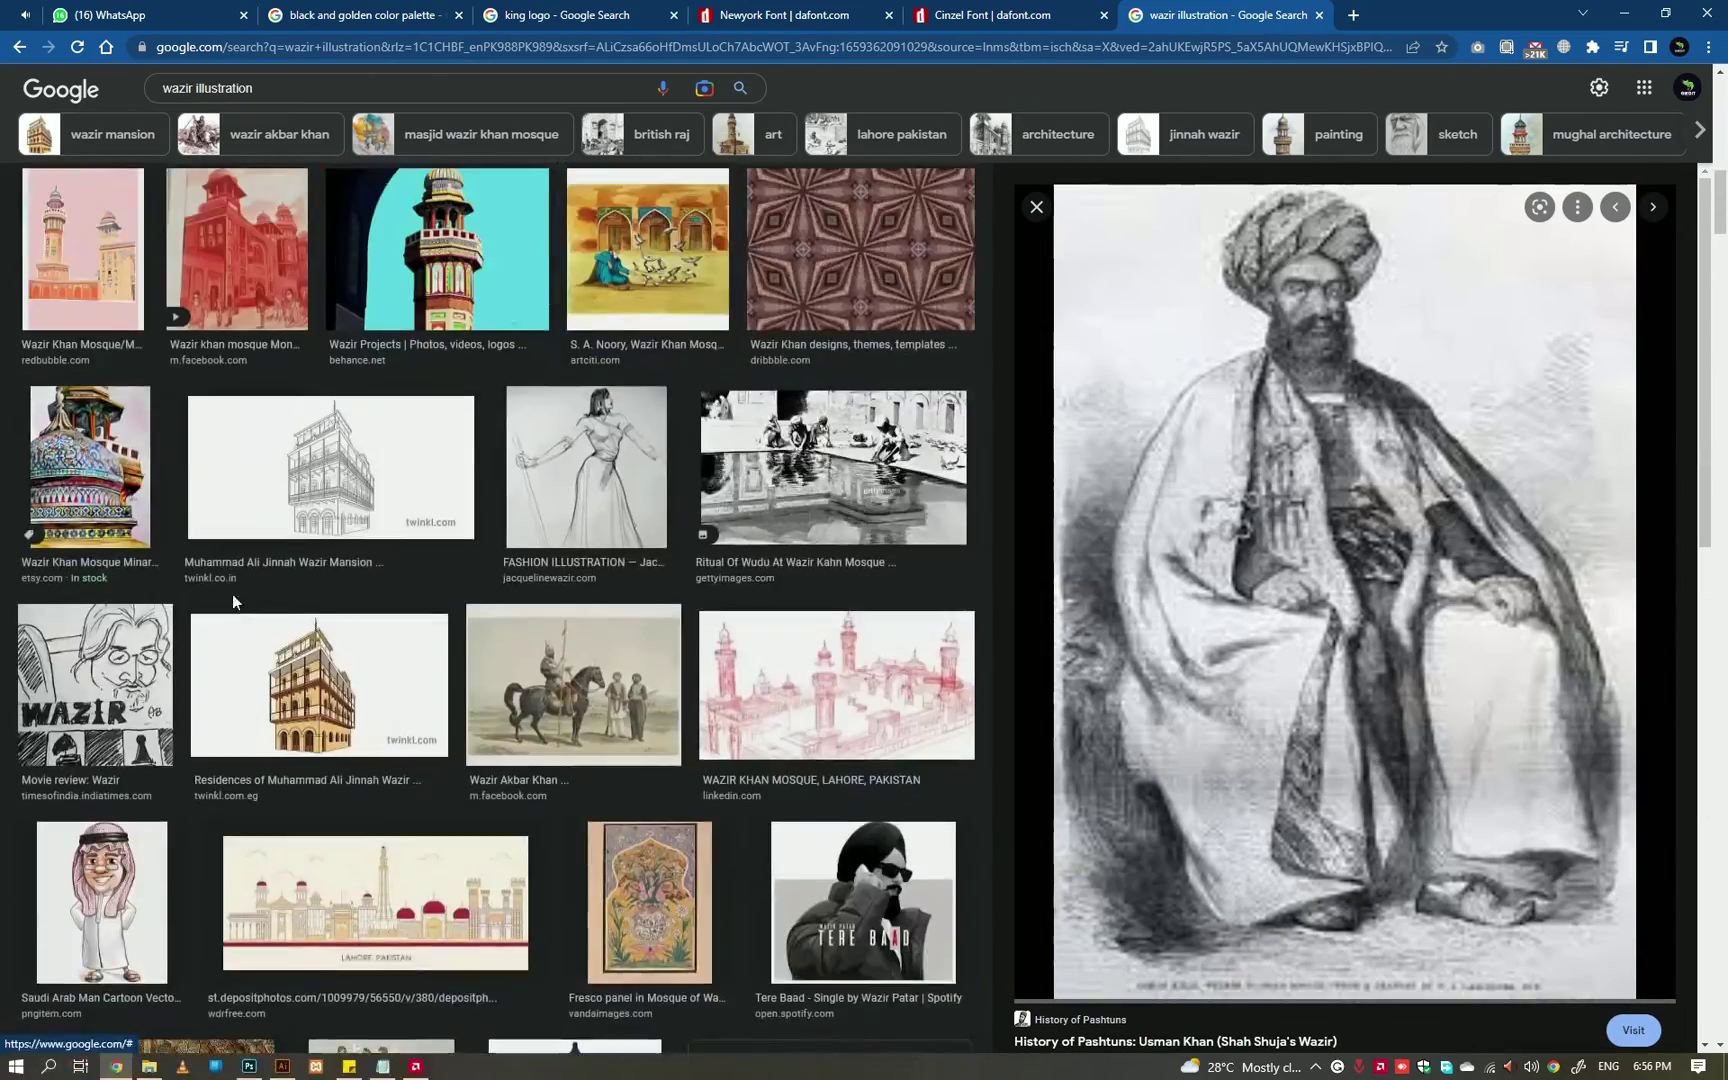
pyautogui.scroll(5, 232, 600)
pyautogui.scroll(5, 232, 618)
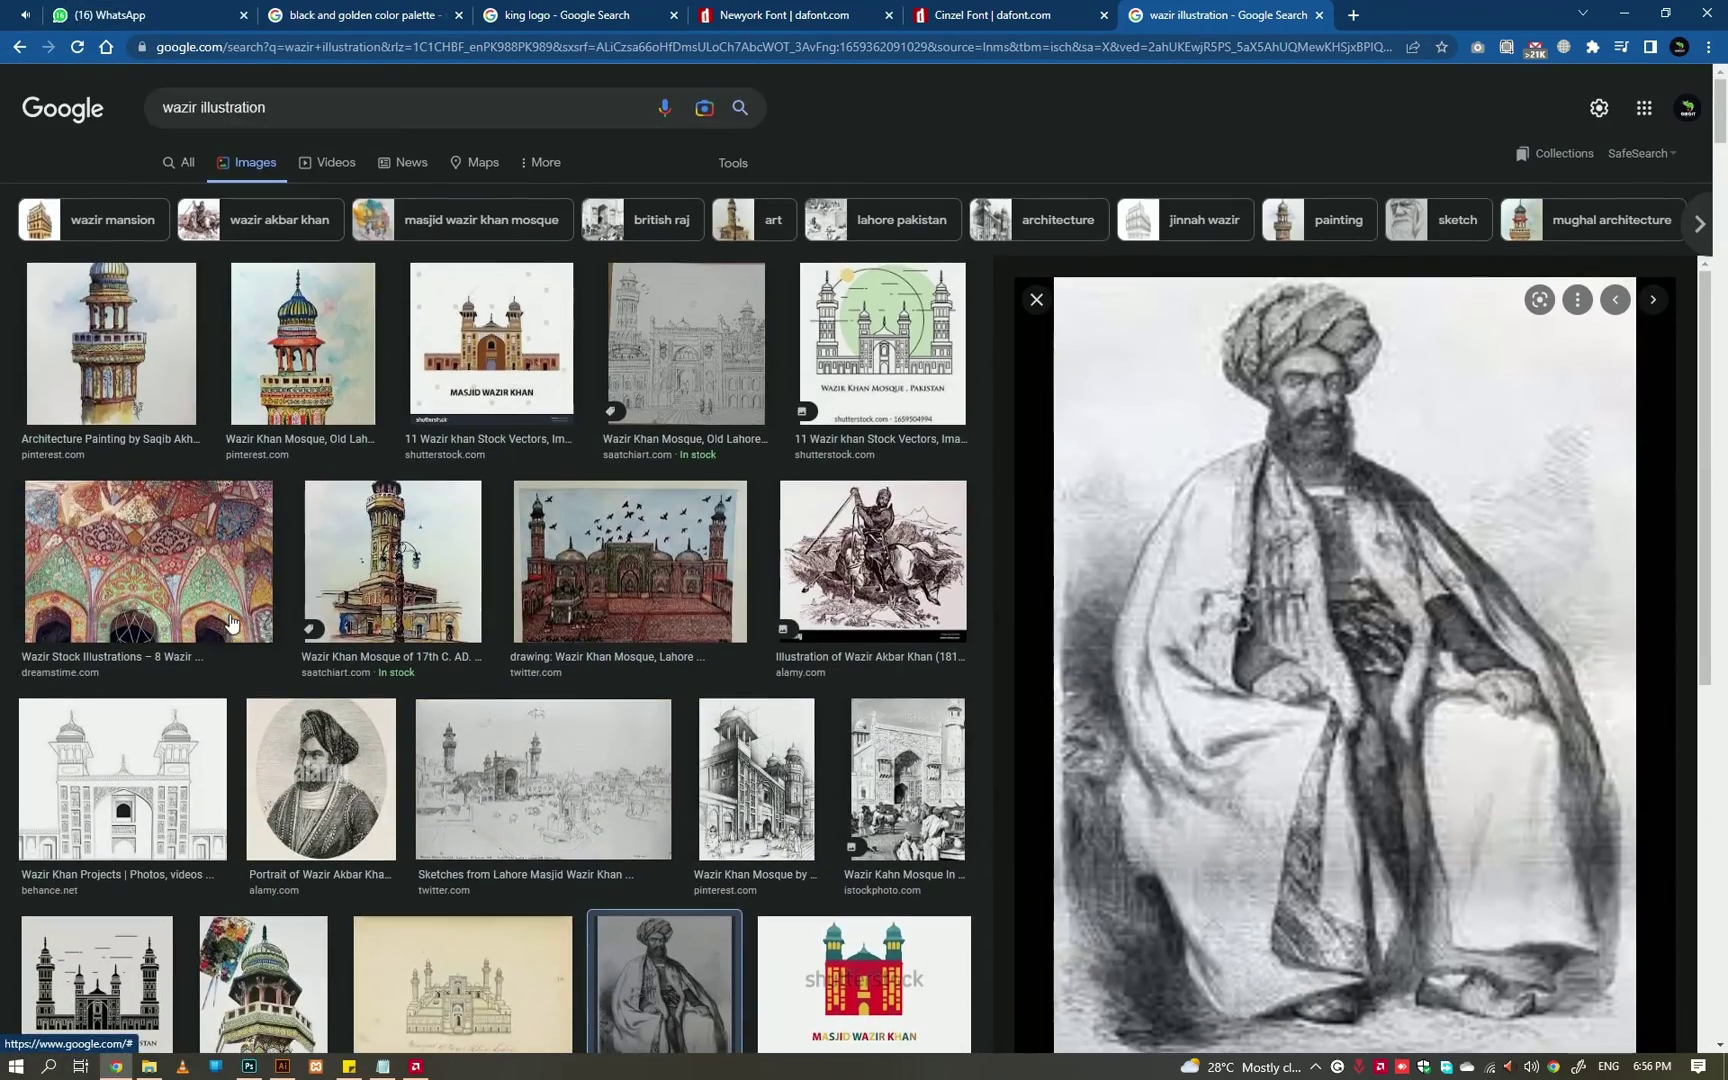
# - Return to the horseback illustration and open its source page in a background tab
pyautogui.click(828, 565)
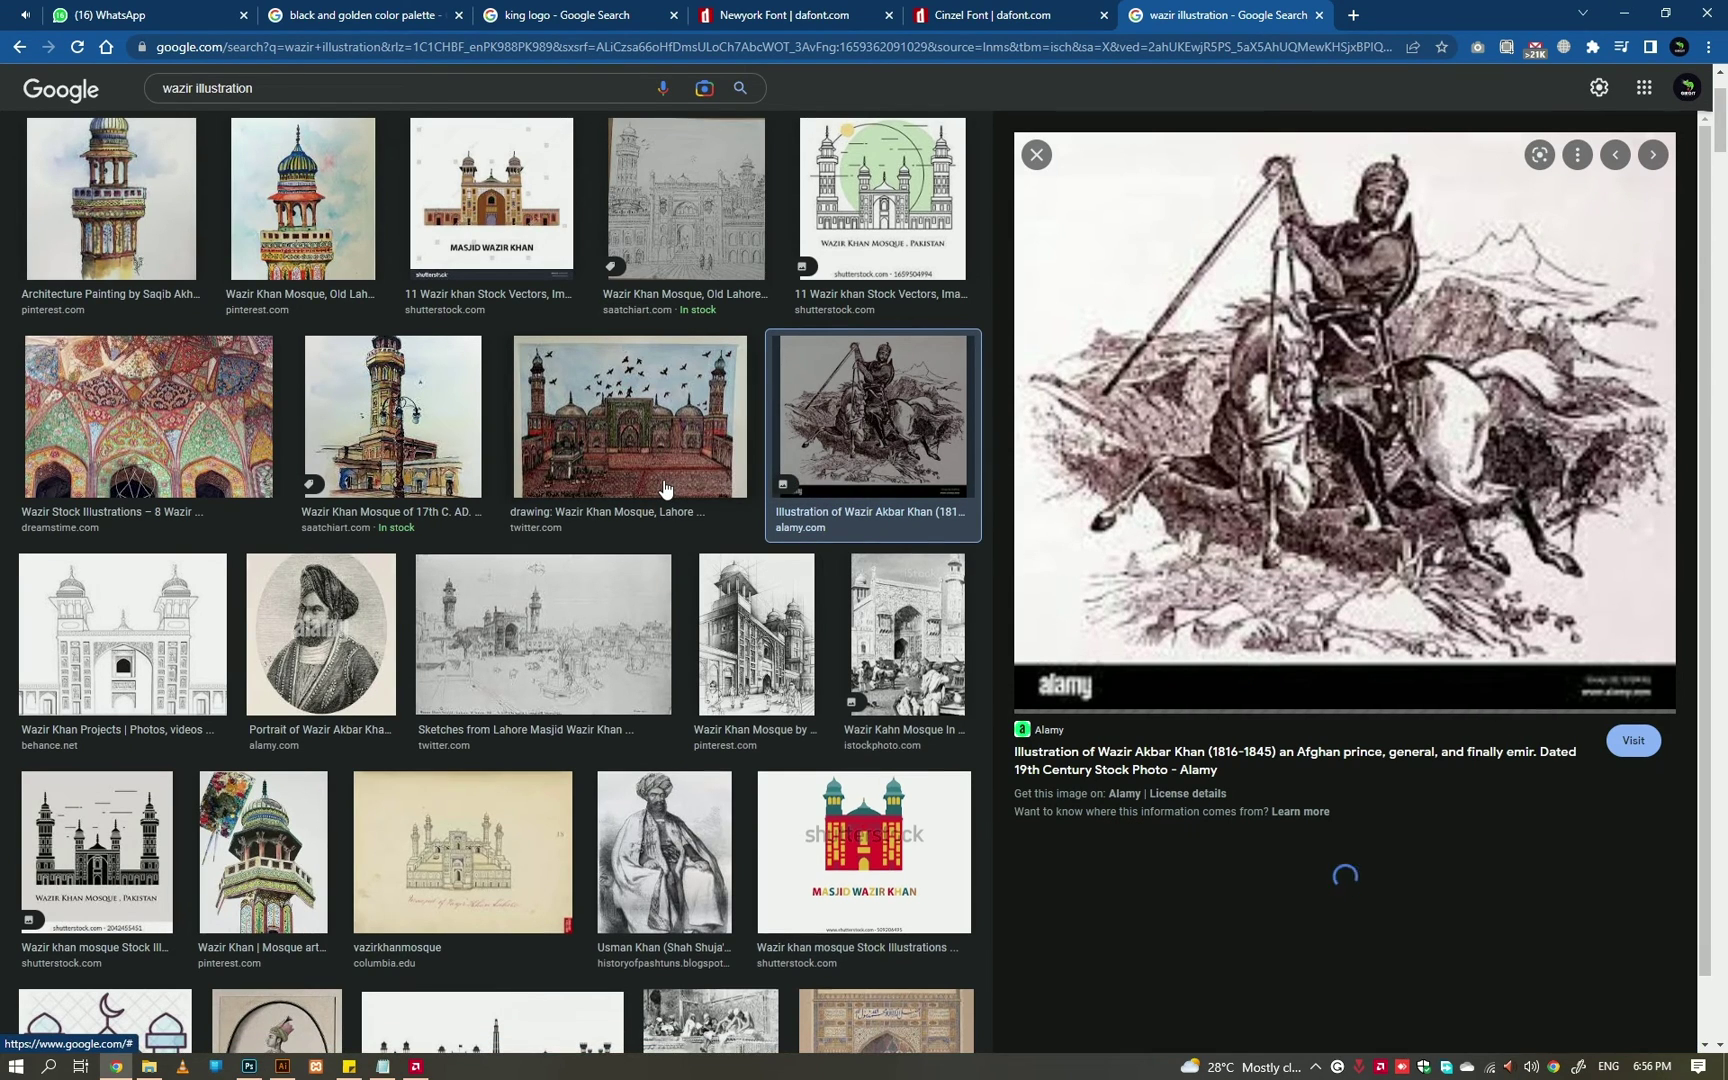
pyautogui.scroll(2, 665, 488)
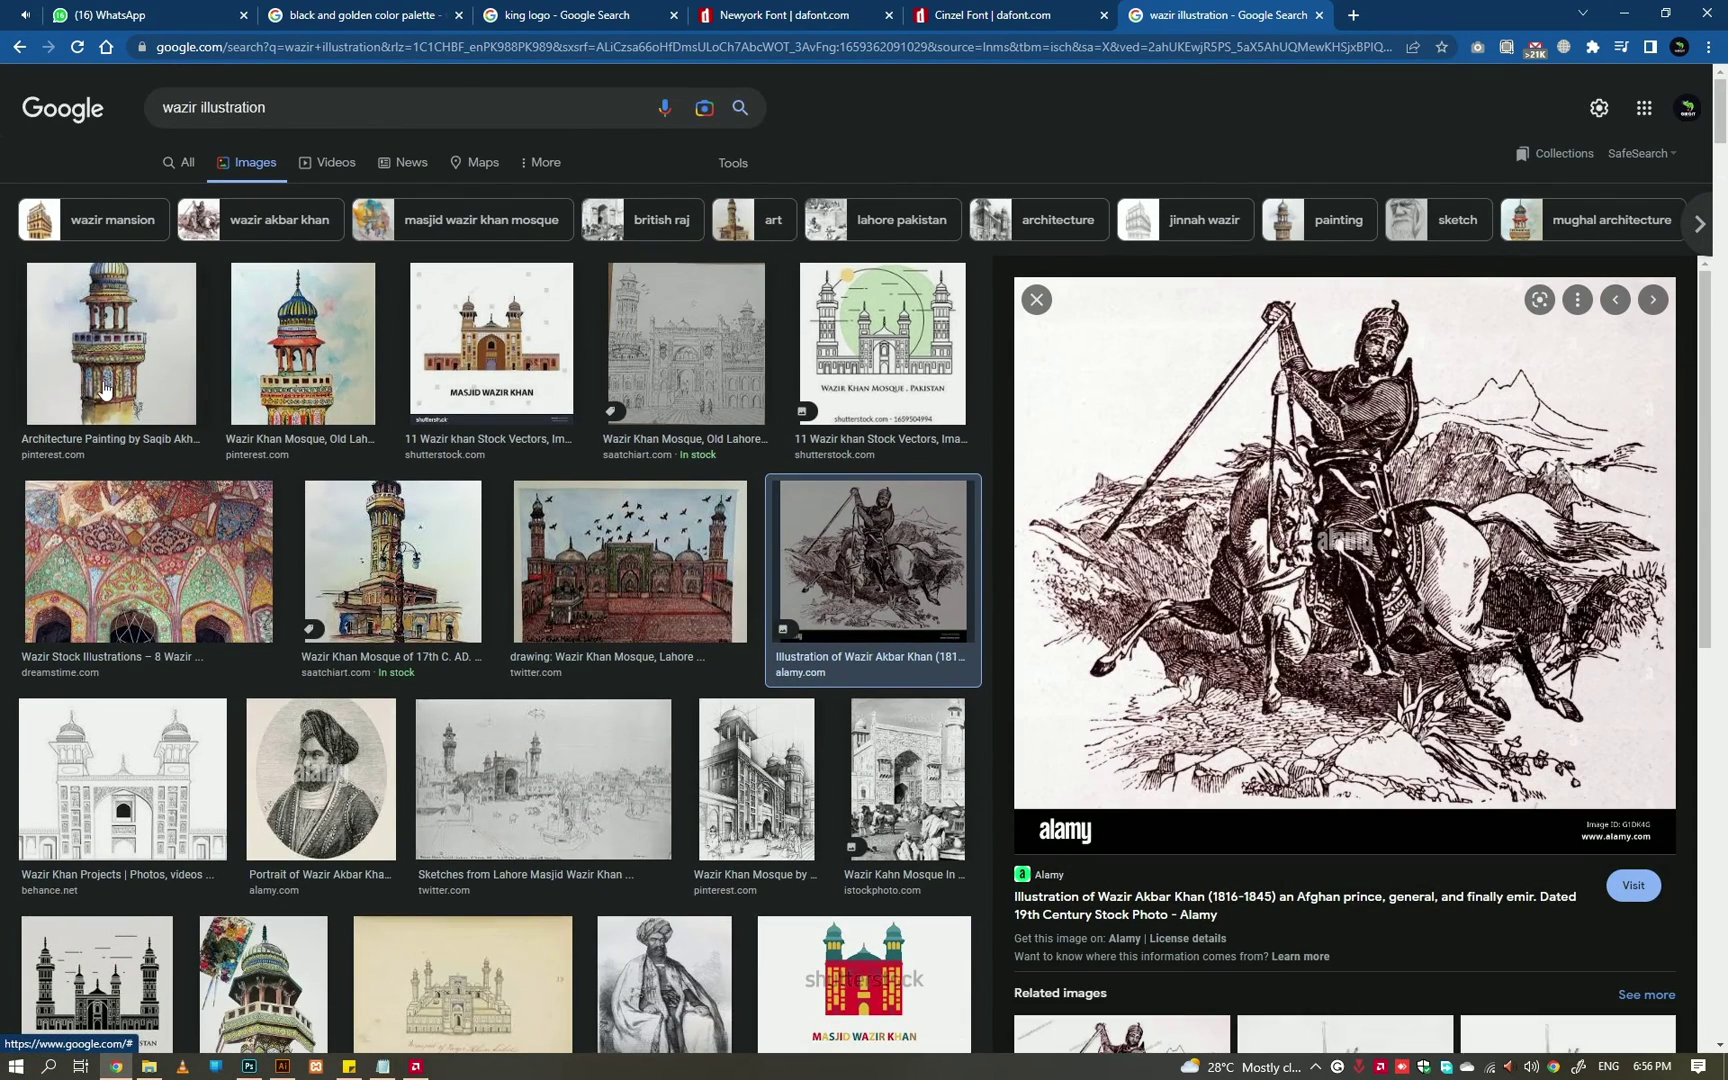
pyautogui.middleClick(1340, 540)
pyautogui.scroll(-5, 1459, 532)
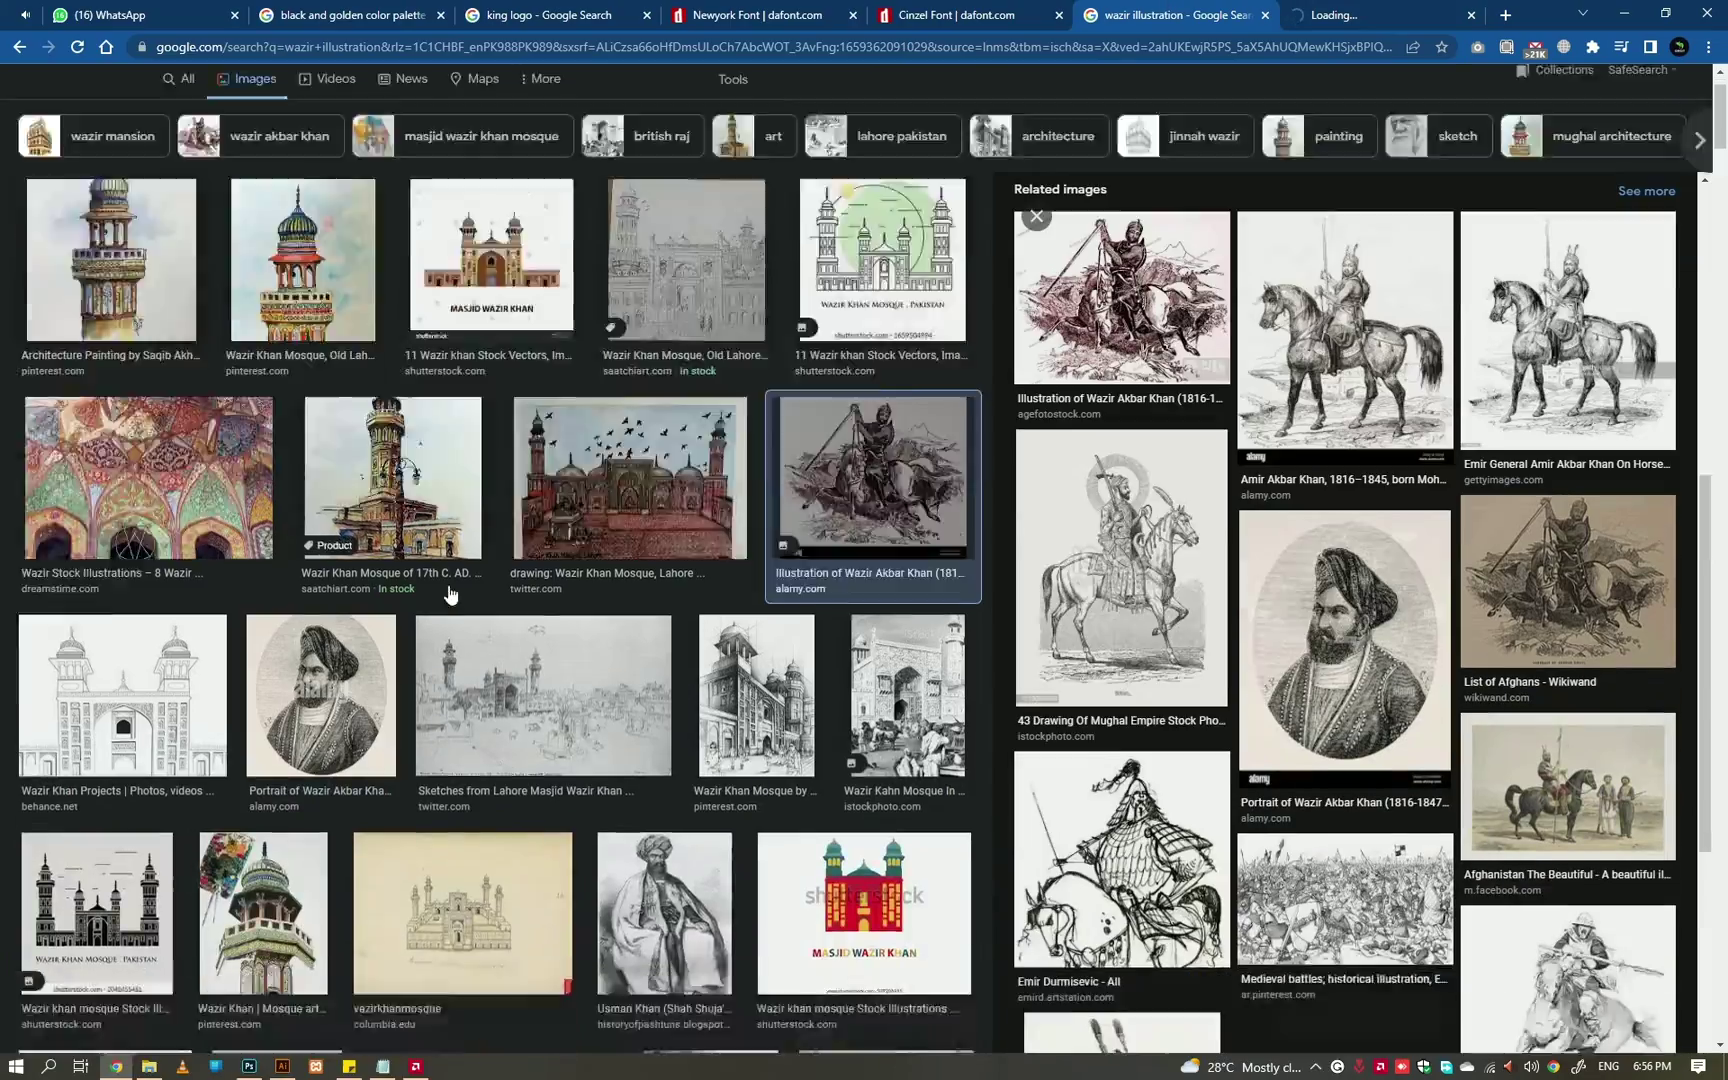
pyautogui.scroll(-4, 1164, 700)
# - Preview the armoured horseman ink sketch, close the loading tab, and copy the image
pyautogui.click(1164, 700)
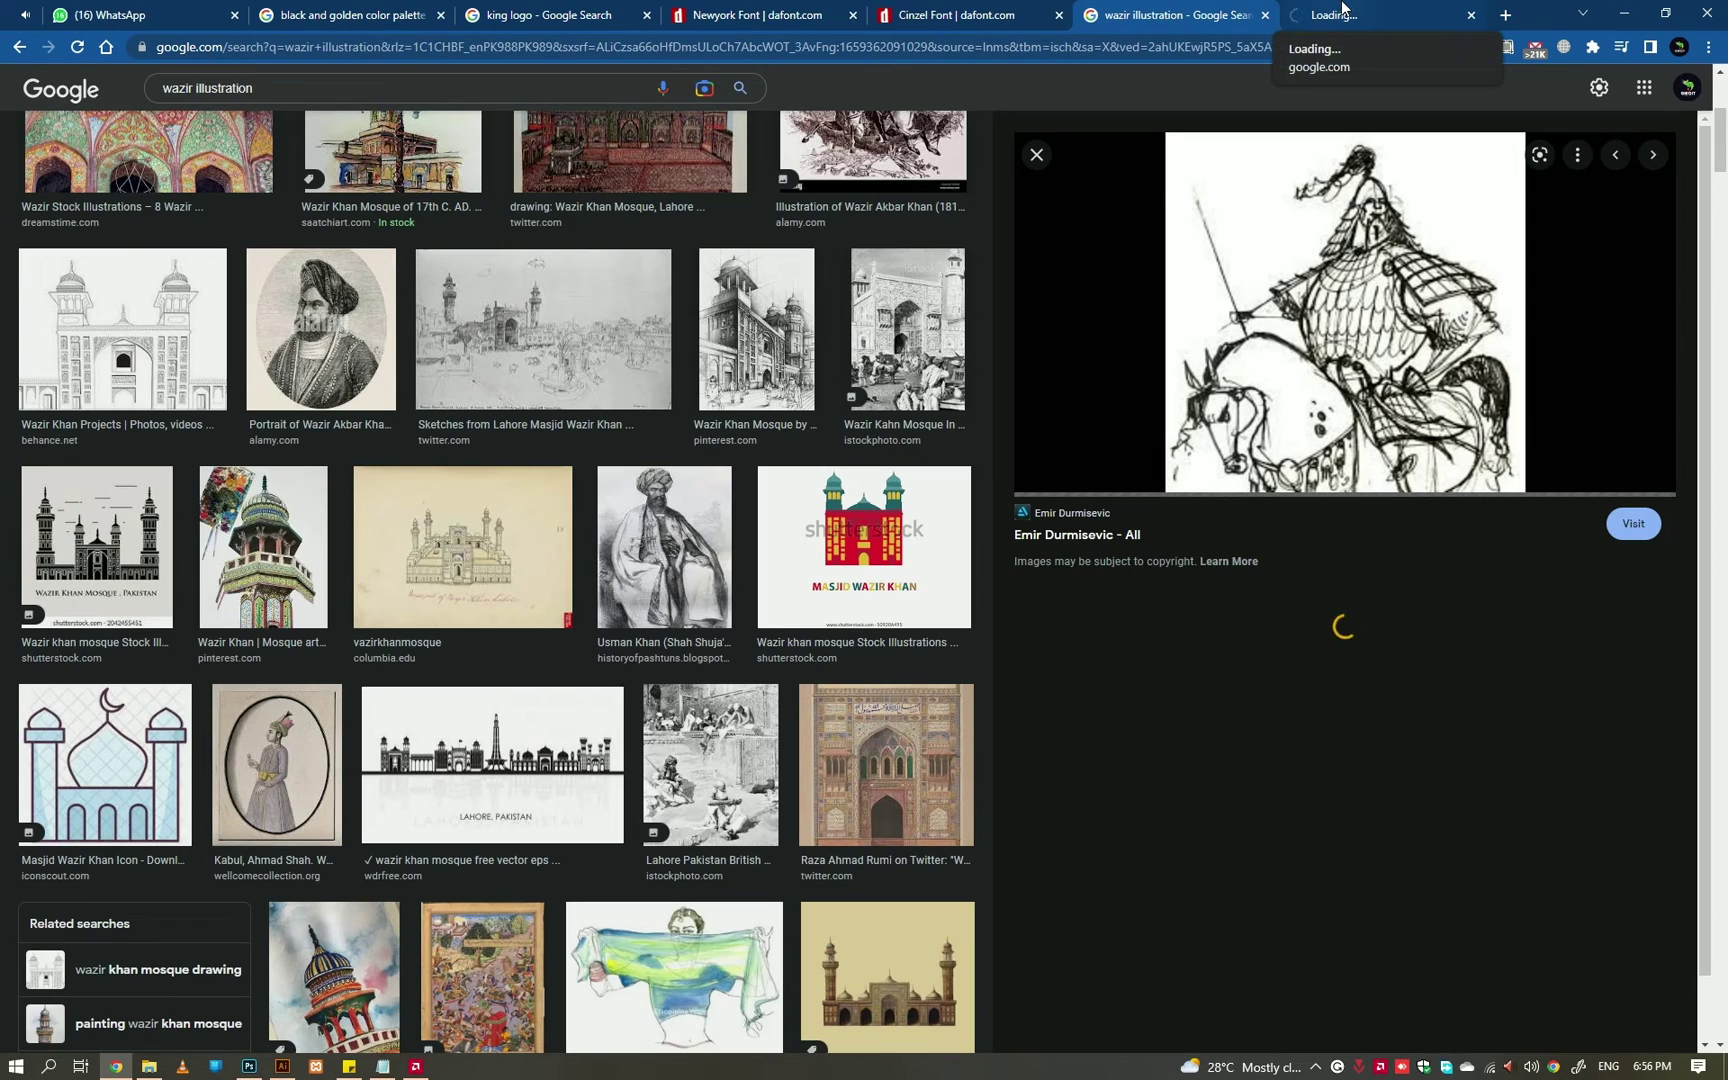
pyautogui.middleClick(1341, 8)
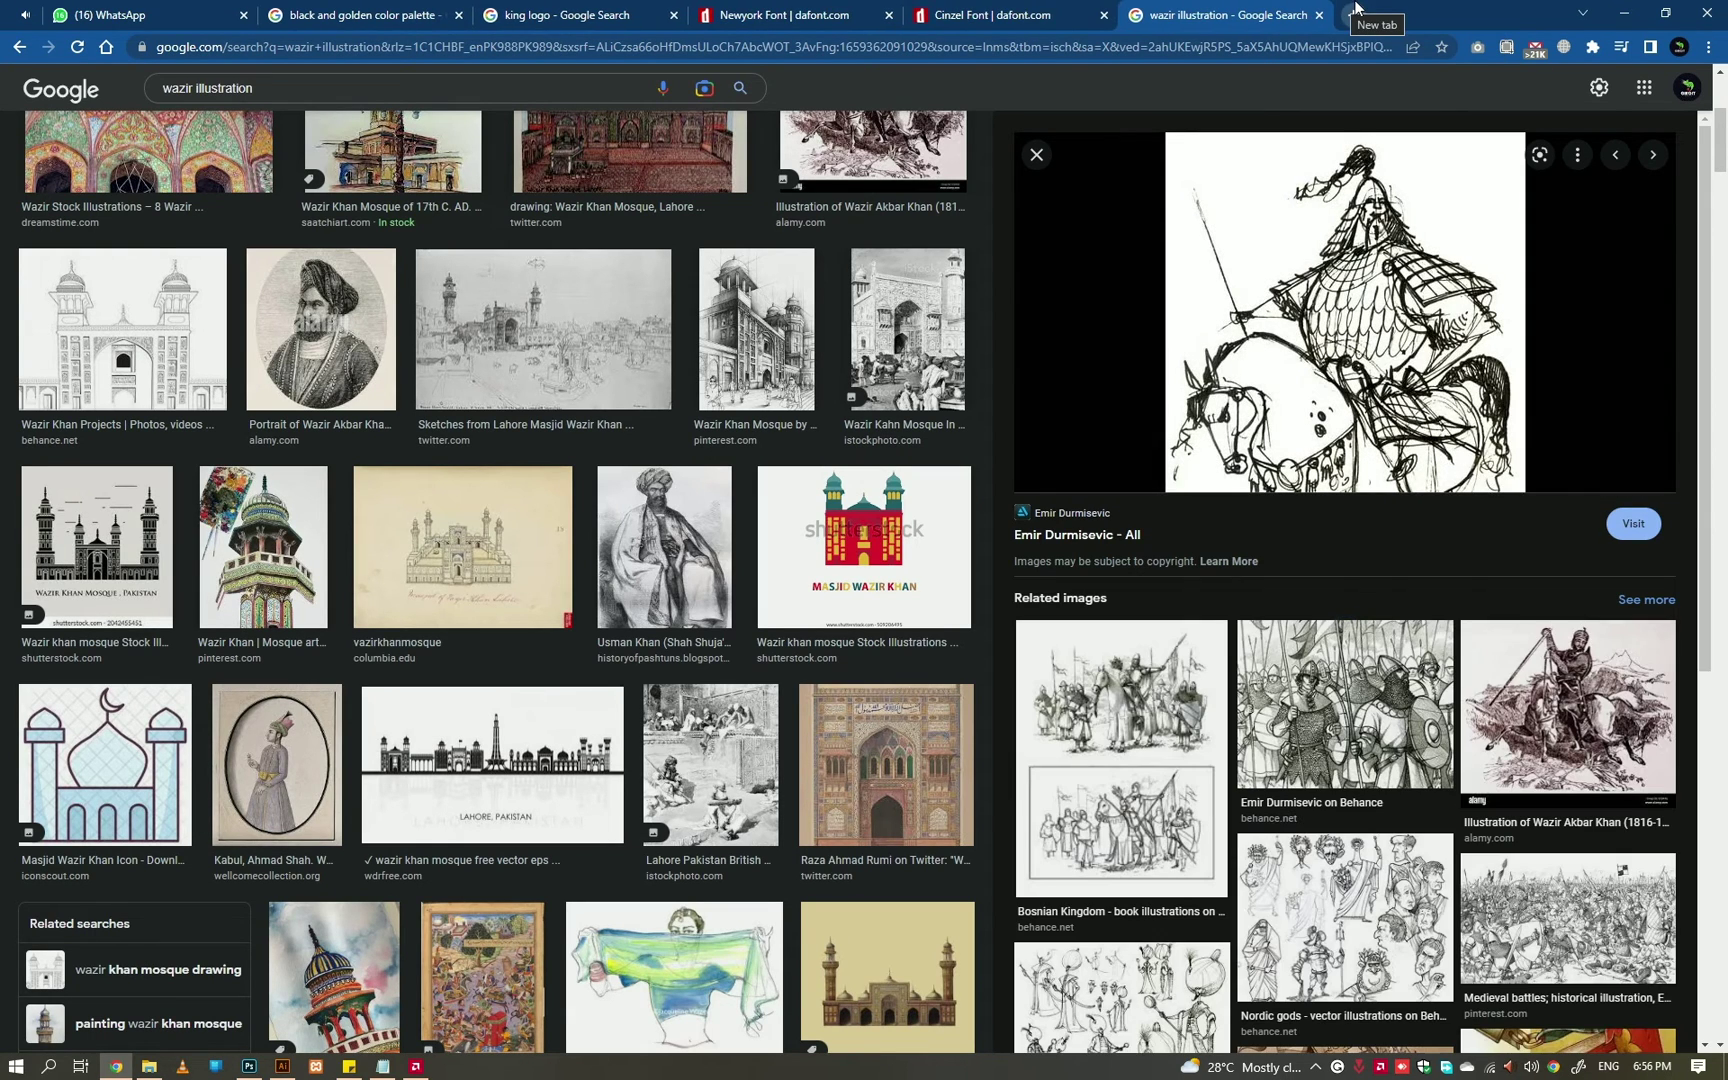
pyautogui.rightClick(1374, 367)
pyautogui.click(1466, 571)
pyautogui.rightClick(1399, 316)
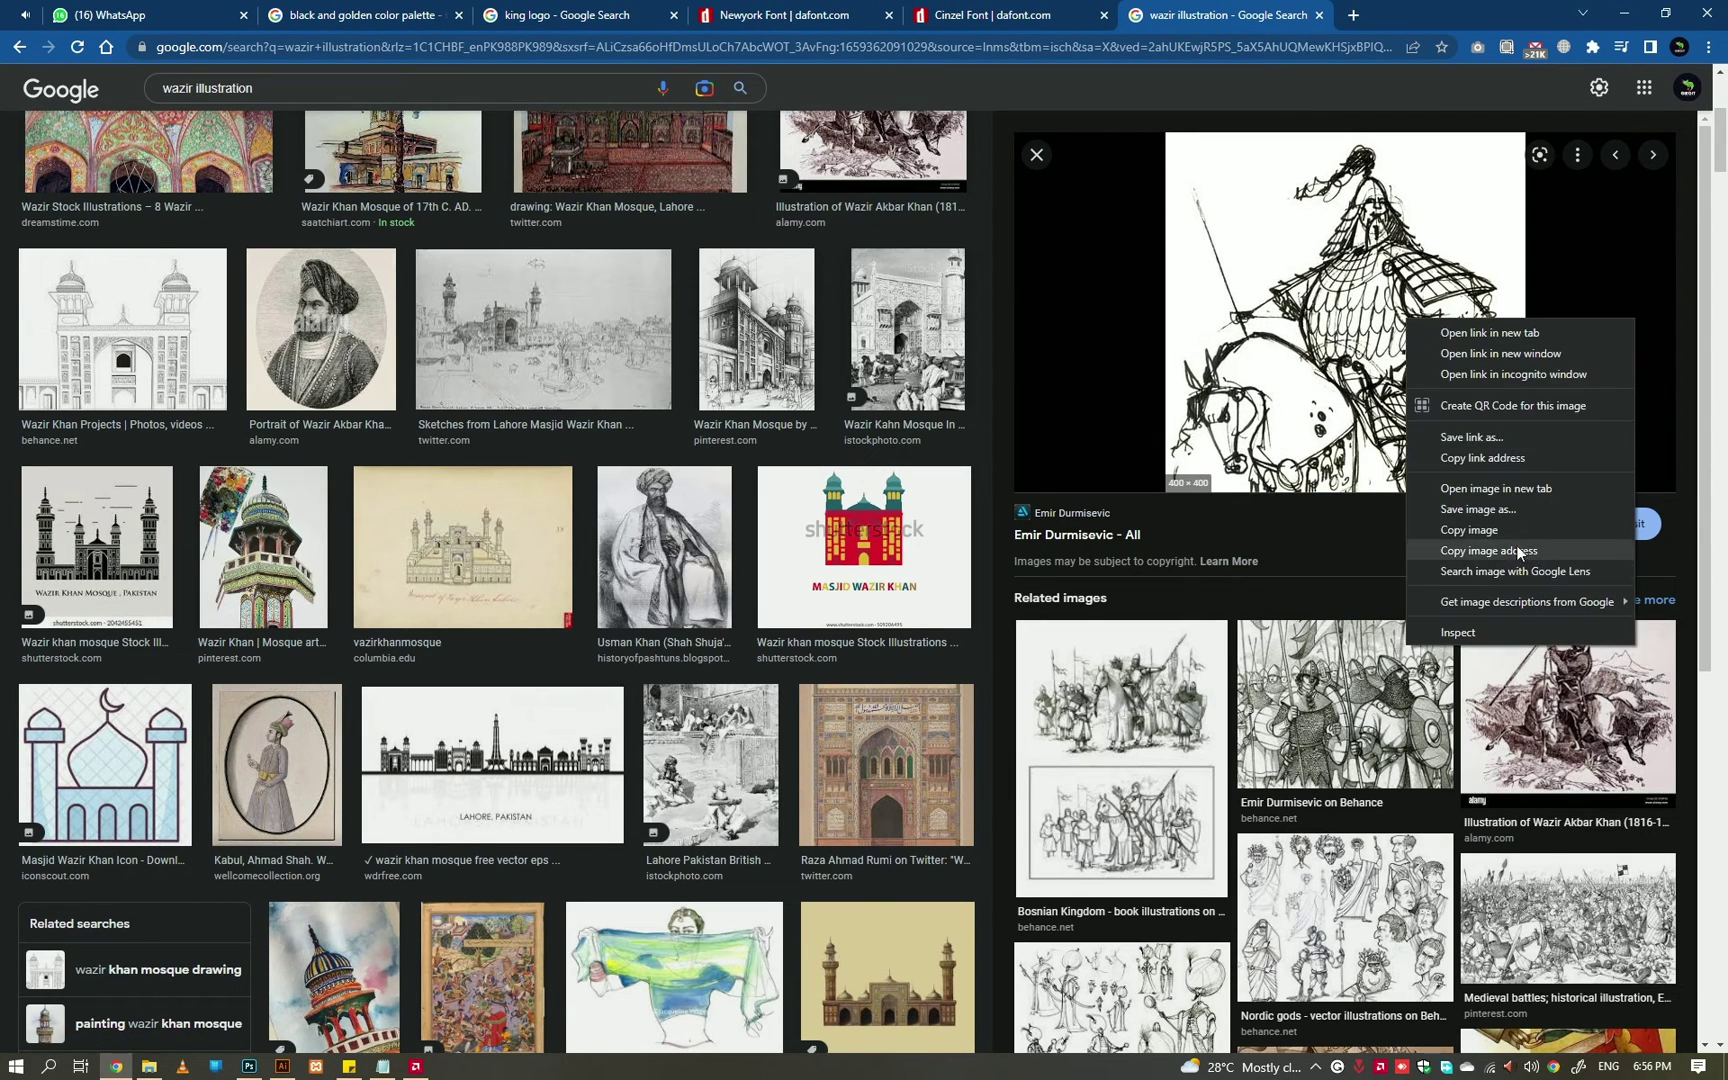
pyautogui.click(1516, 545)
pyautogui.rightClick(1398, 241)
pyautogui.click(1461, 427)
# - Paste the knight sketch into the label file and trace it in black and white
pyautogui.hotkey('alt', 'Tab')
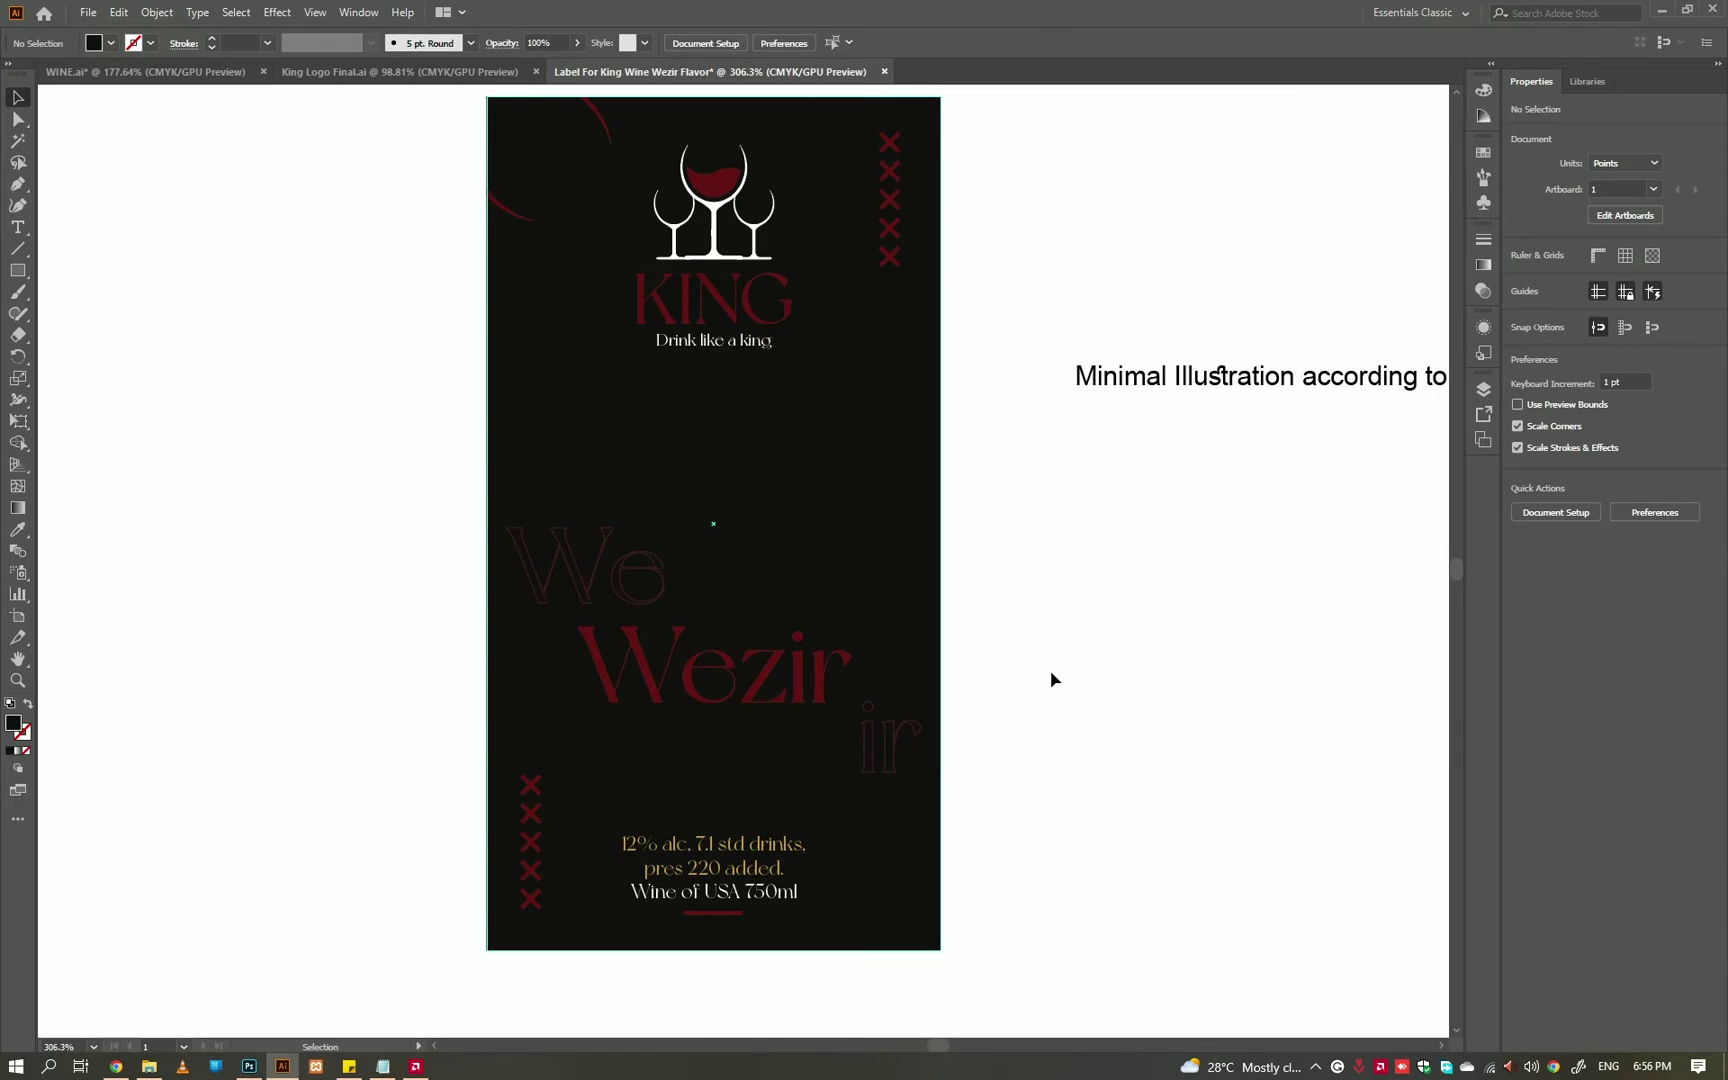
pyautogui.moveTo(1020, 476); pyautogui.dragTo(1350, 378)
pyautogui.hotkey('ctrl', 'v')
pyautogui.click(1655, 462)
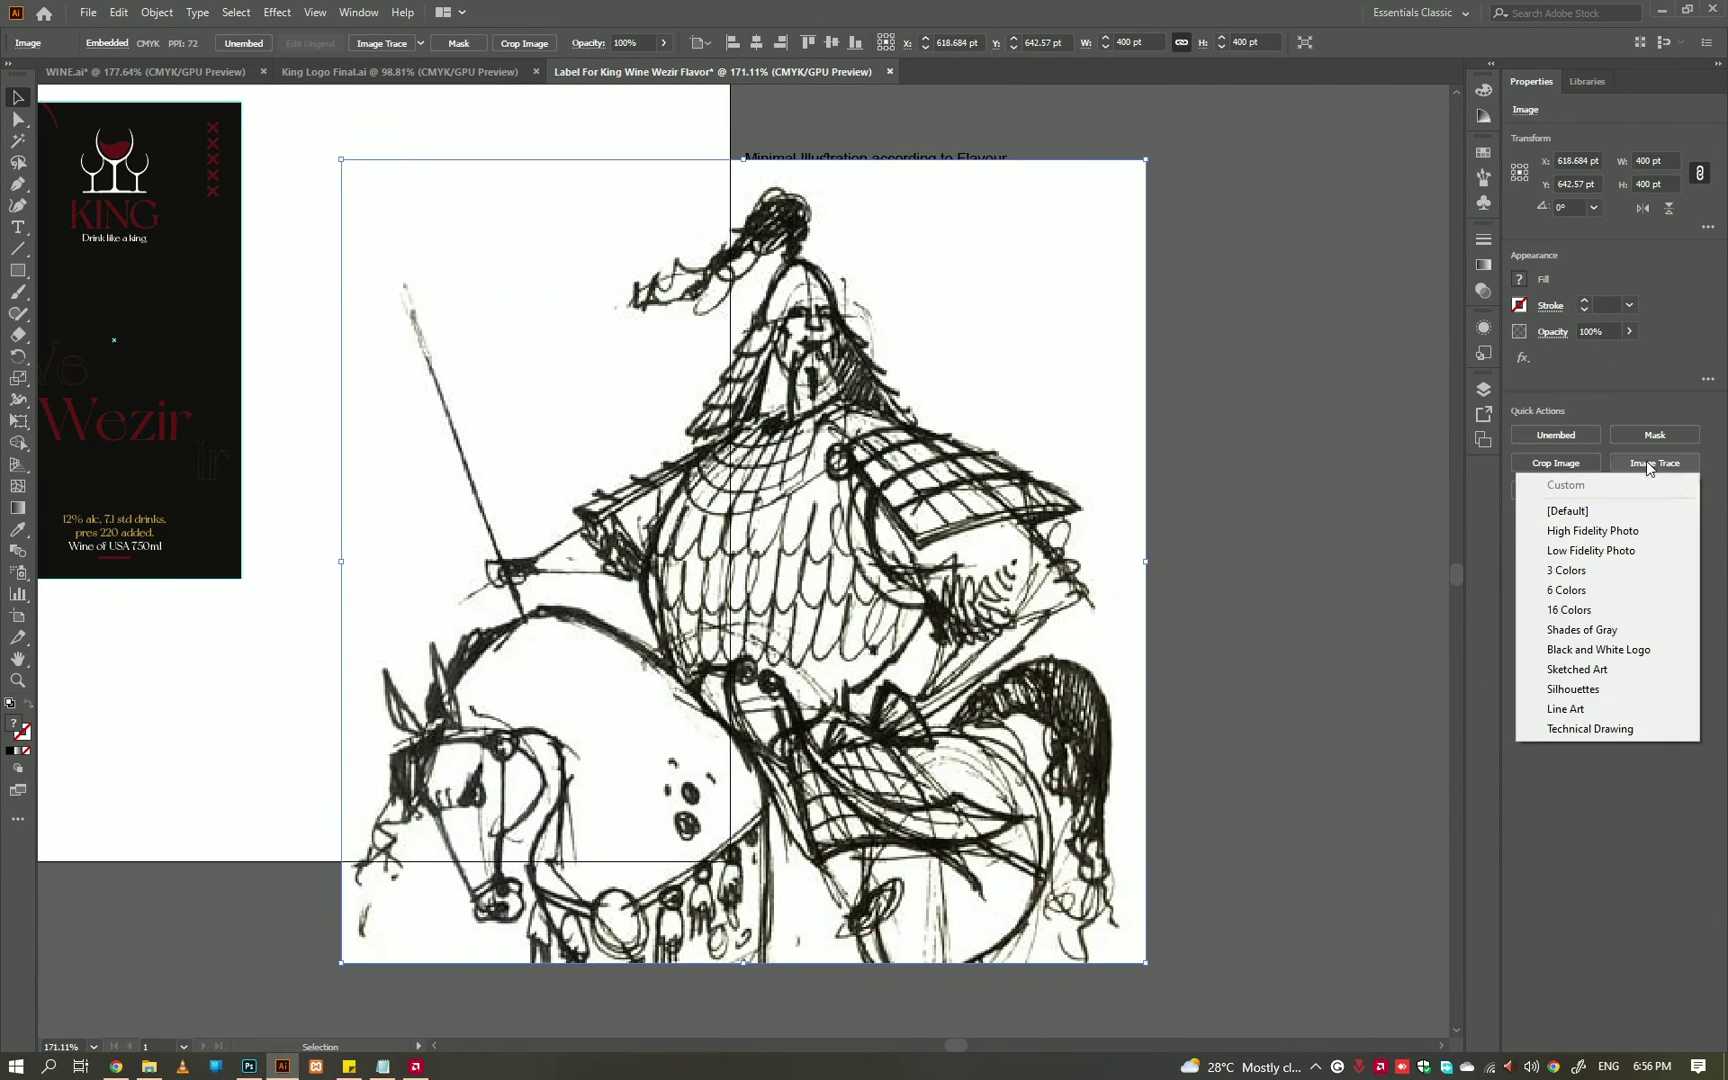
pyautogui.click(1600, 513)
pyautogui.click(227, 43)
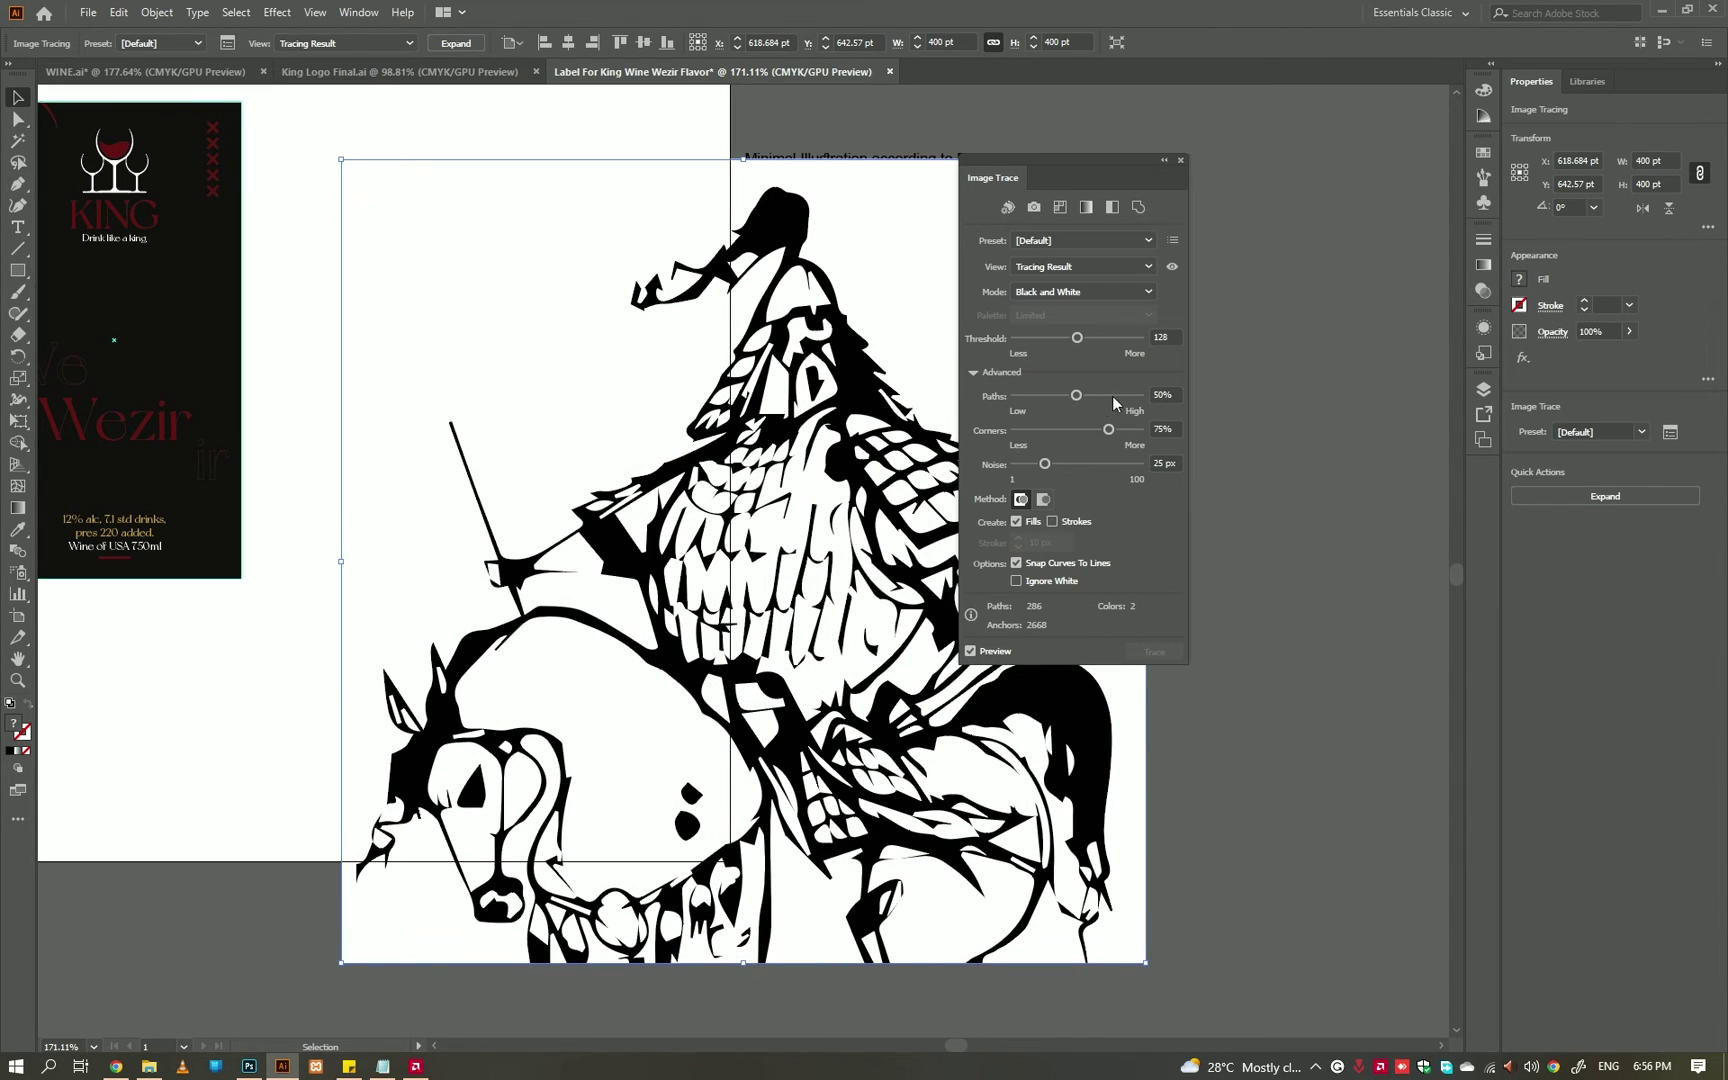
# - Tune the trace to threshold 195, paths 80%, noise 5 px, and expand it
pyautogui.moveTo(1044, 464); pyautogui.dragTo(1098, 464)
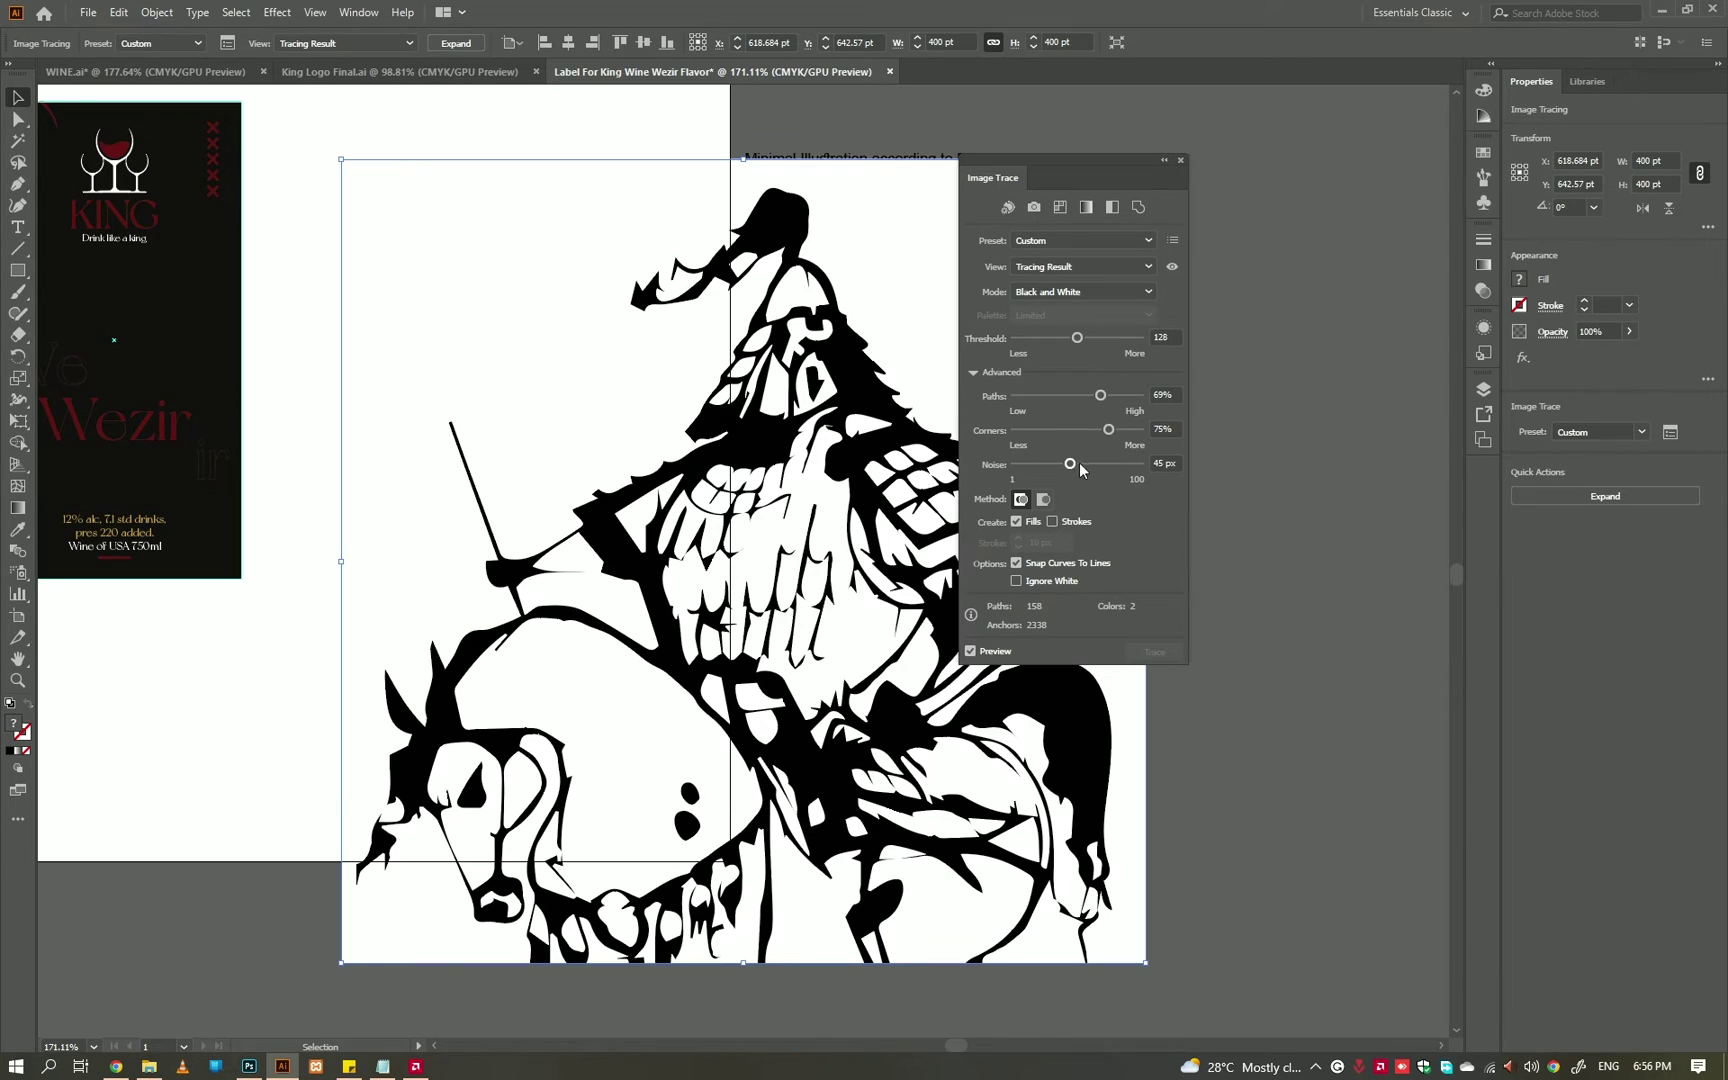
pyautogui.moveTo(1077, 338); pyautogui.dragTo(1108, 338)
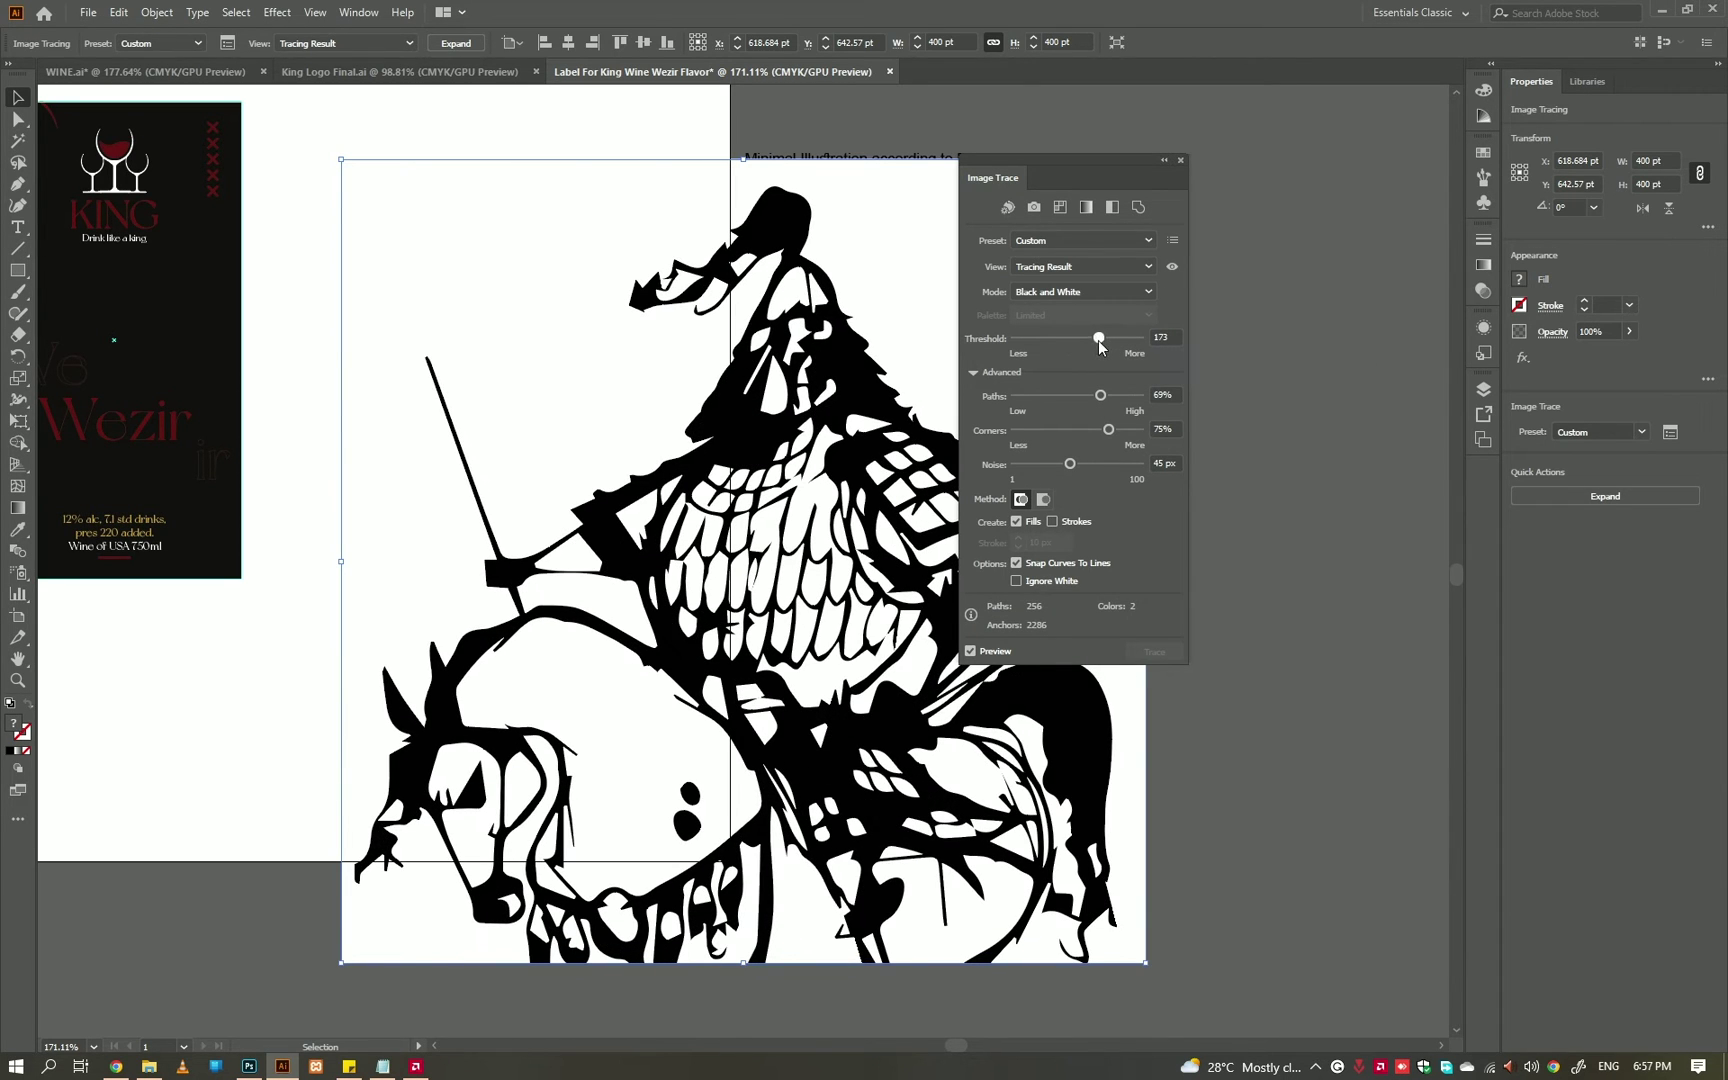
pyautogui.moveTo(1070, 464); pyautogui.dragTo(1027, 464)
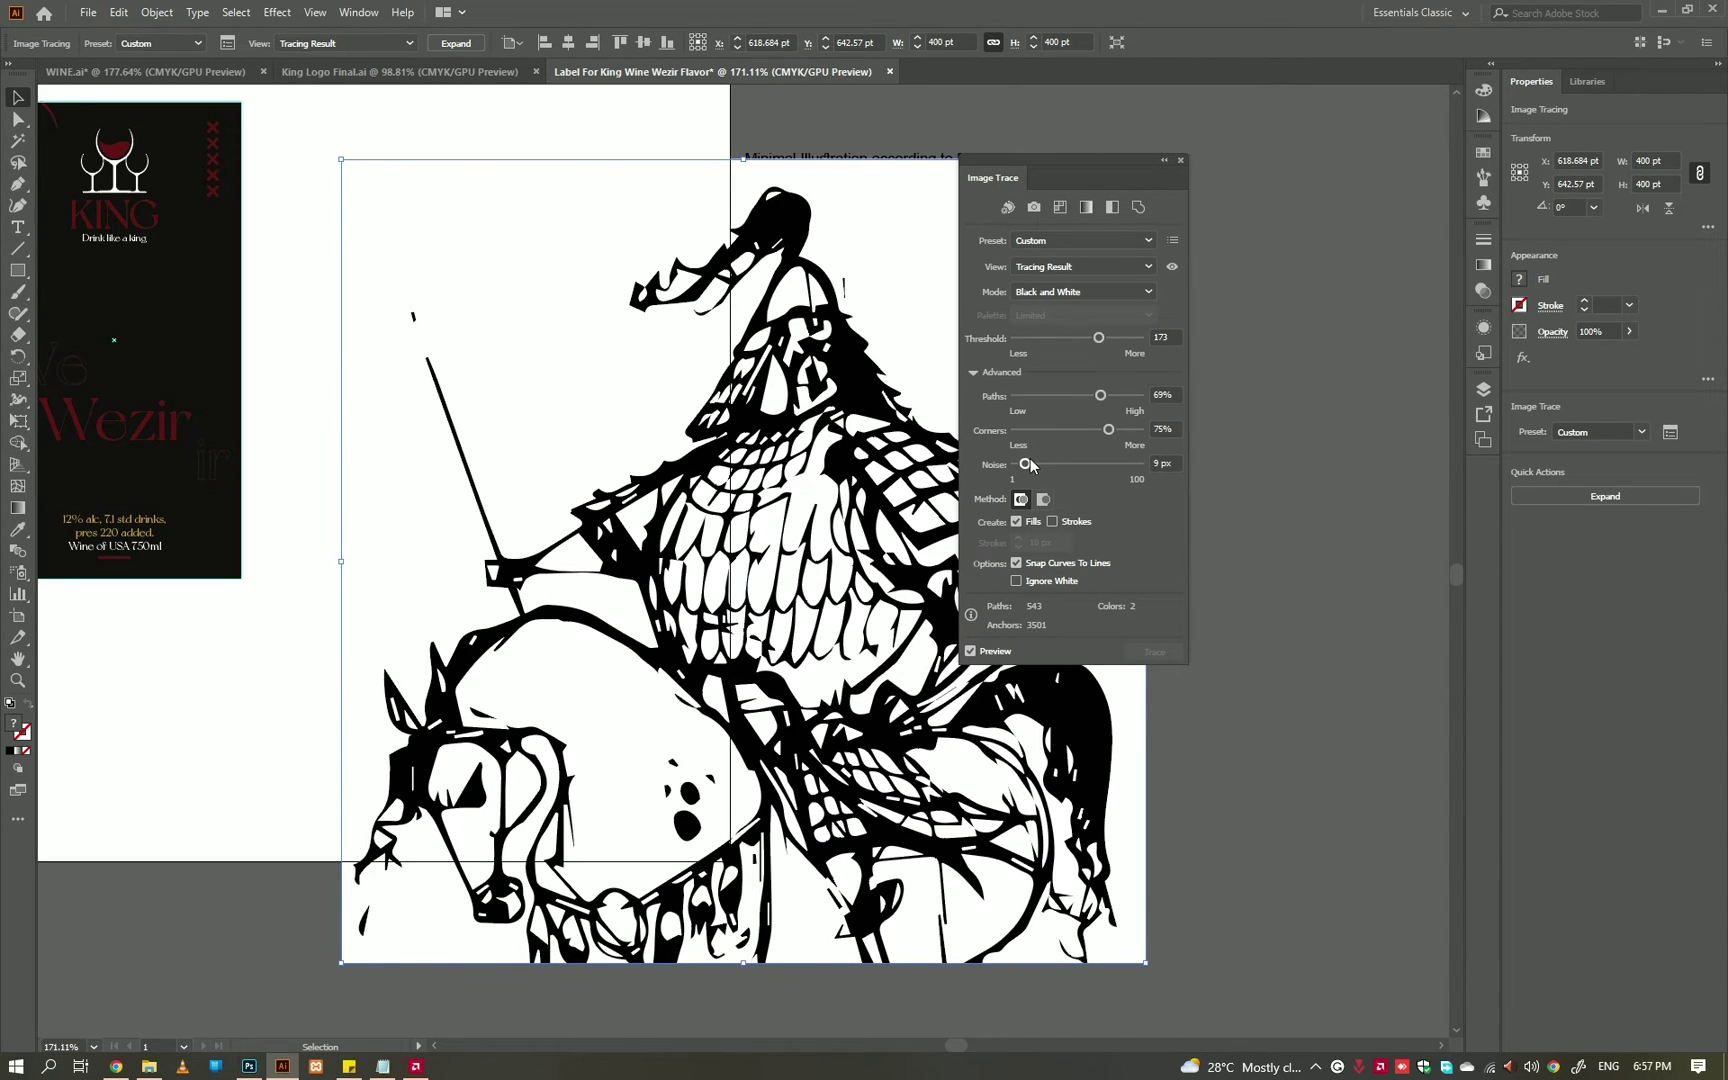
pyautogui.moveTo(1089, 396); pyautogui.dragTo(1077, 396)
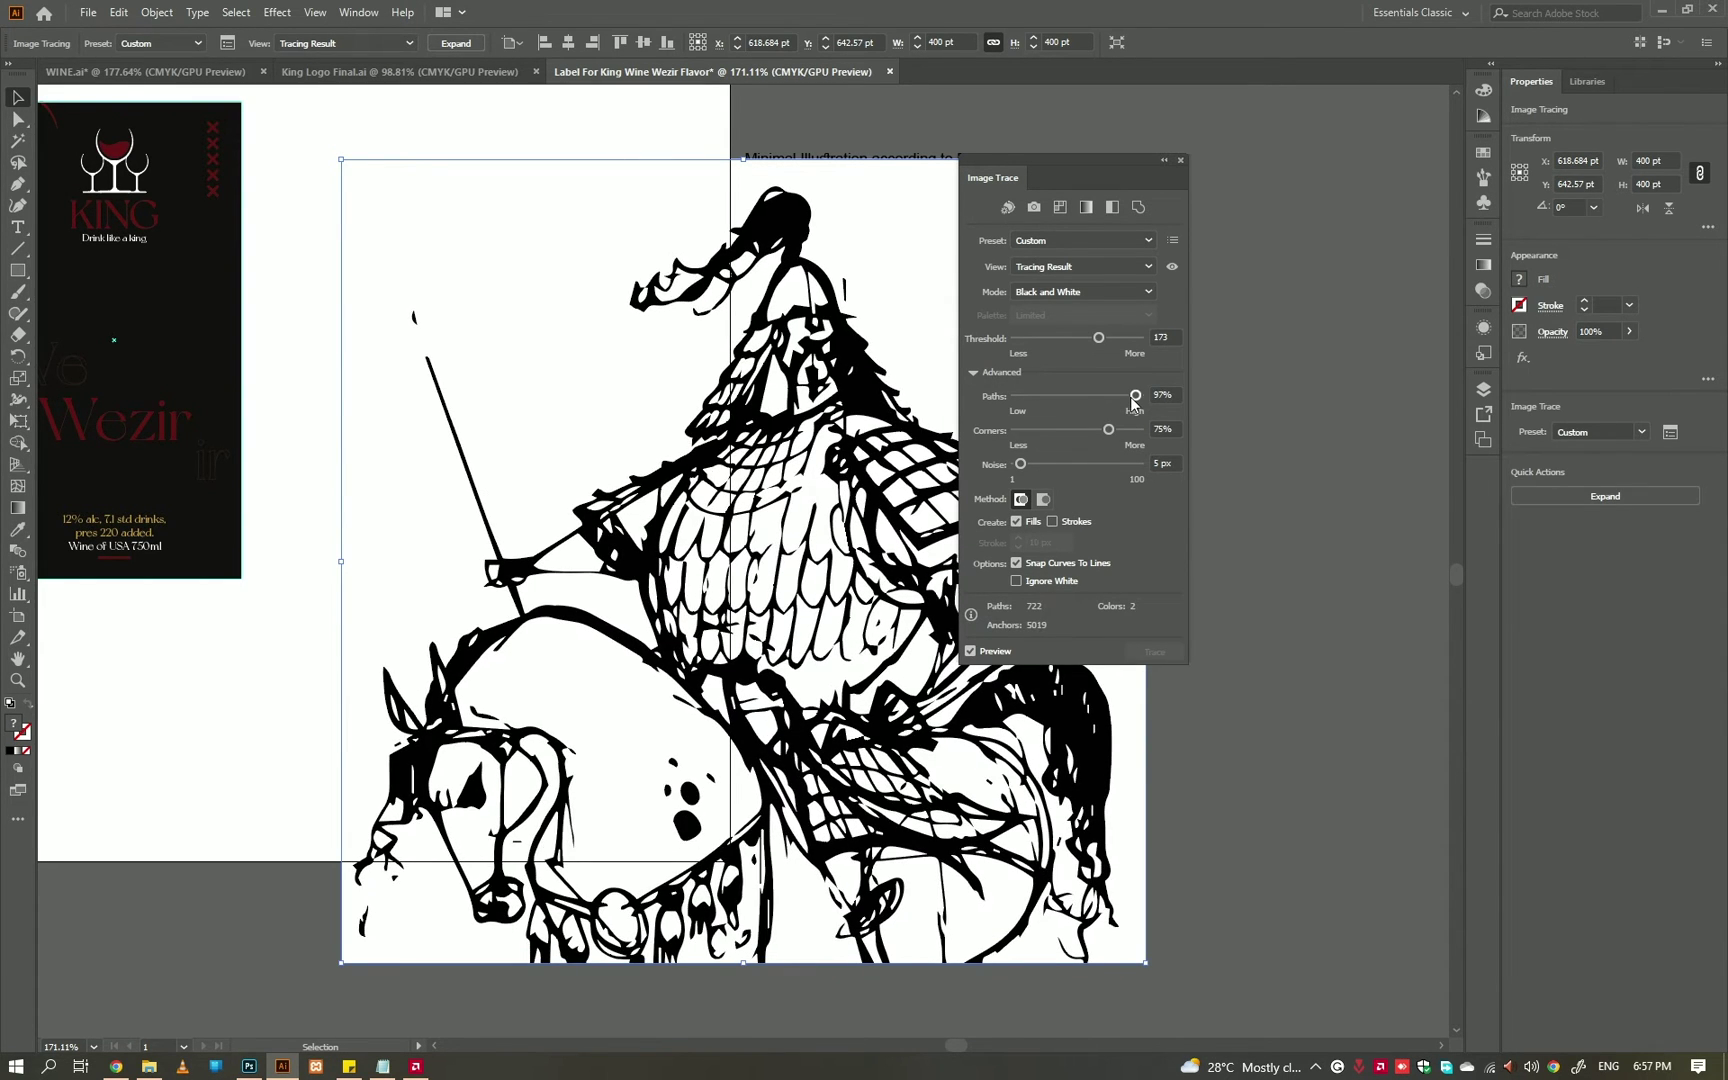
pyautogui.moveTo(1130, 396)
pyautogui.mouseDown()
pyautogui.moveTo(1114, 396)
pyautogui.moveTo(1108, 340)
pyautogui.mouseUp()
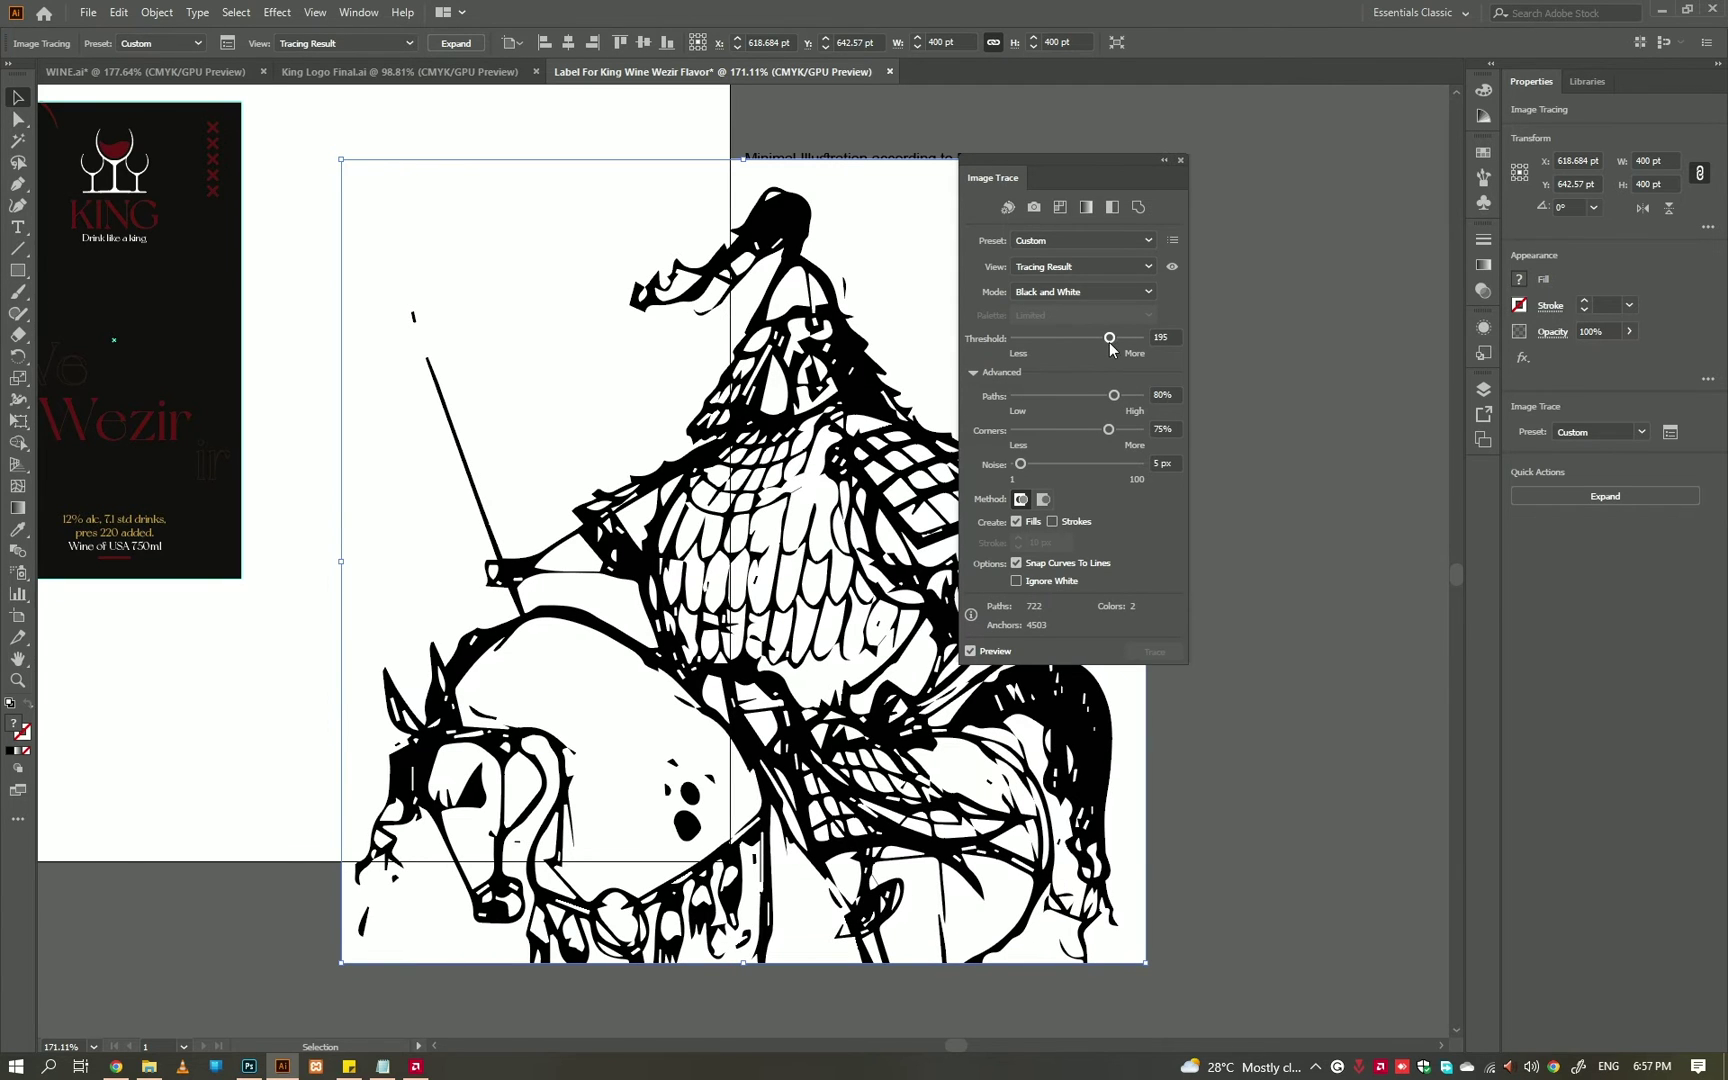
pyautogui.hotkey('ctrl', 'shift', 'a')
pyautogui.click(877, 585)
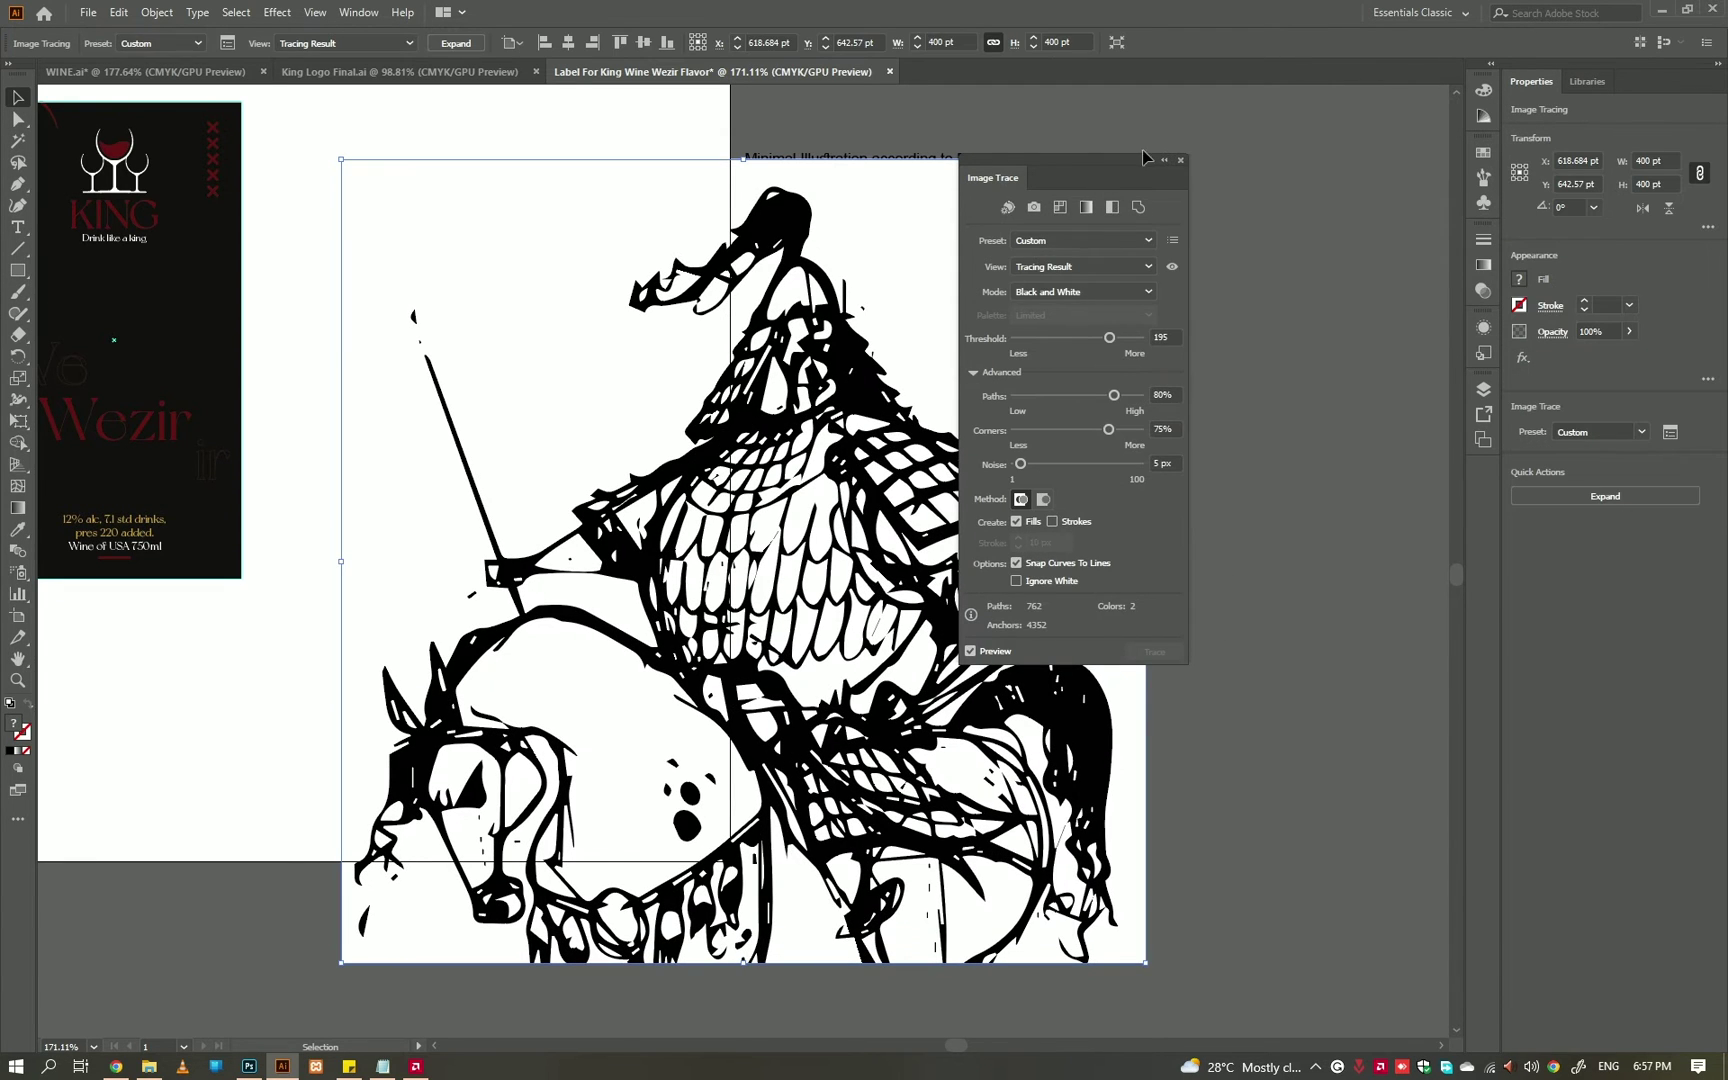
pyautogui.click(1181, 160)
pyautogui.click(1605, 496)
# - Delete the white background shapes from inside the traced knight group
pyautogui.click(1655, 506)
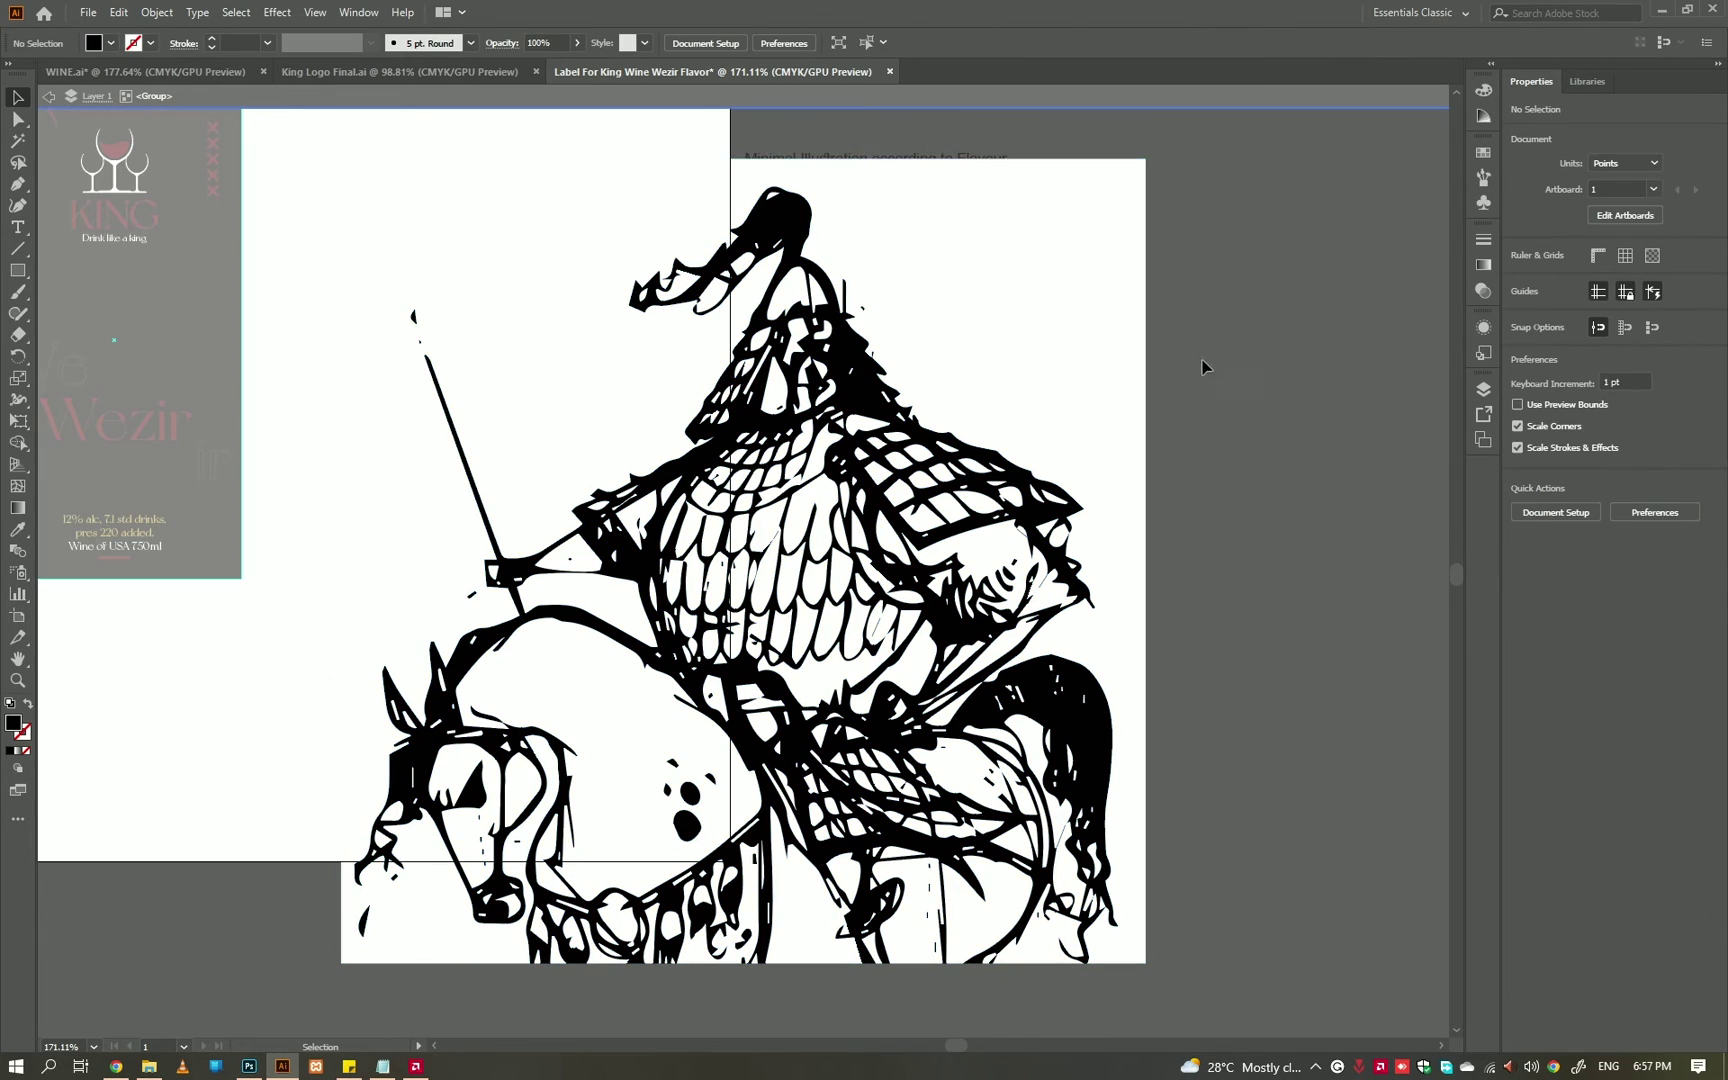
pyautogui.click(18, 119)
pyautogui.hotkey('ctrl', 'a')
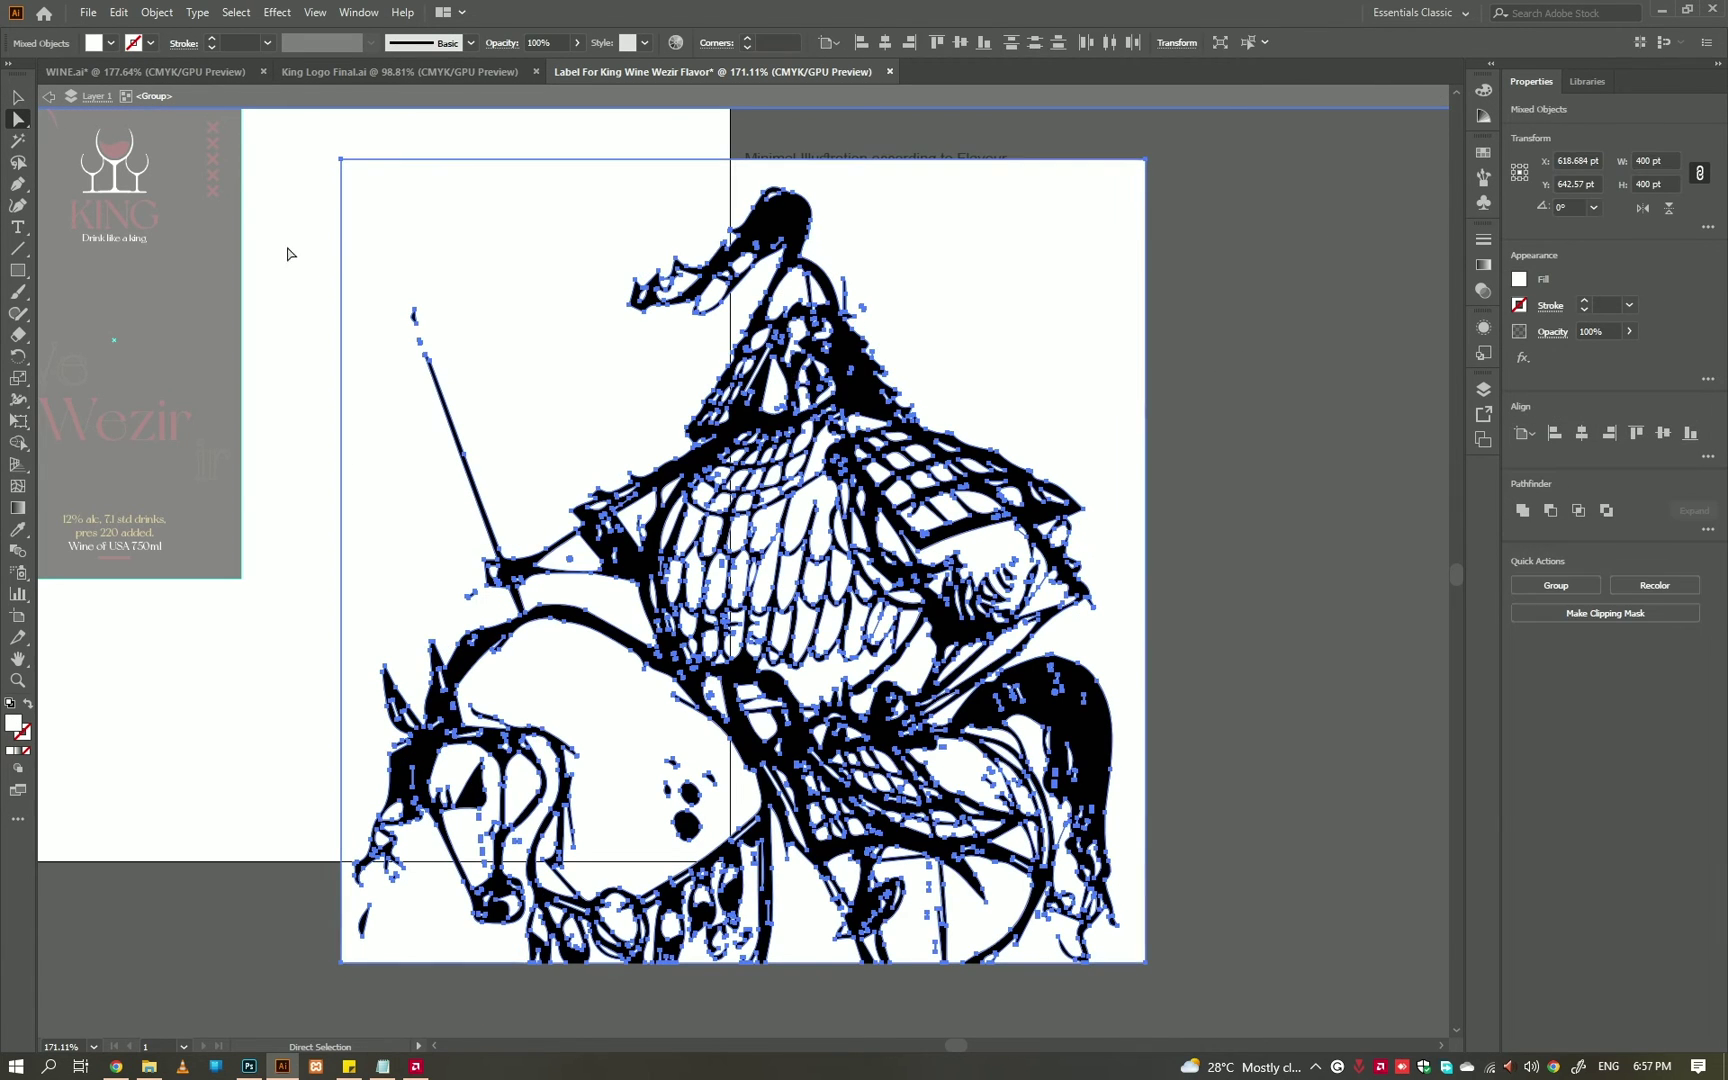
pyautogui.click(443, 335)
pyautogui.press('Delete')
pyautogui.press('Escape')
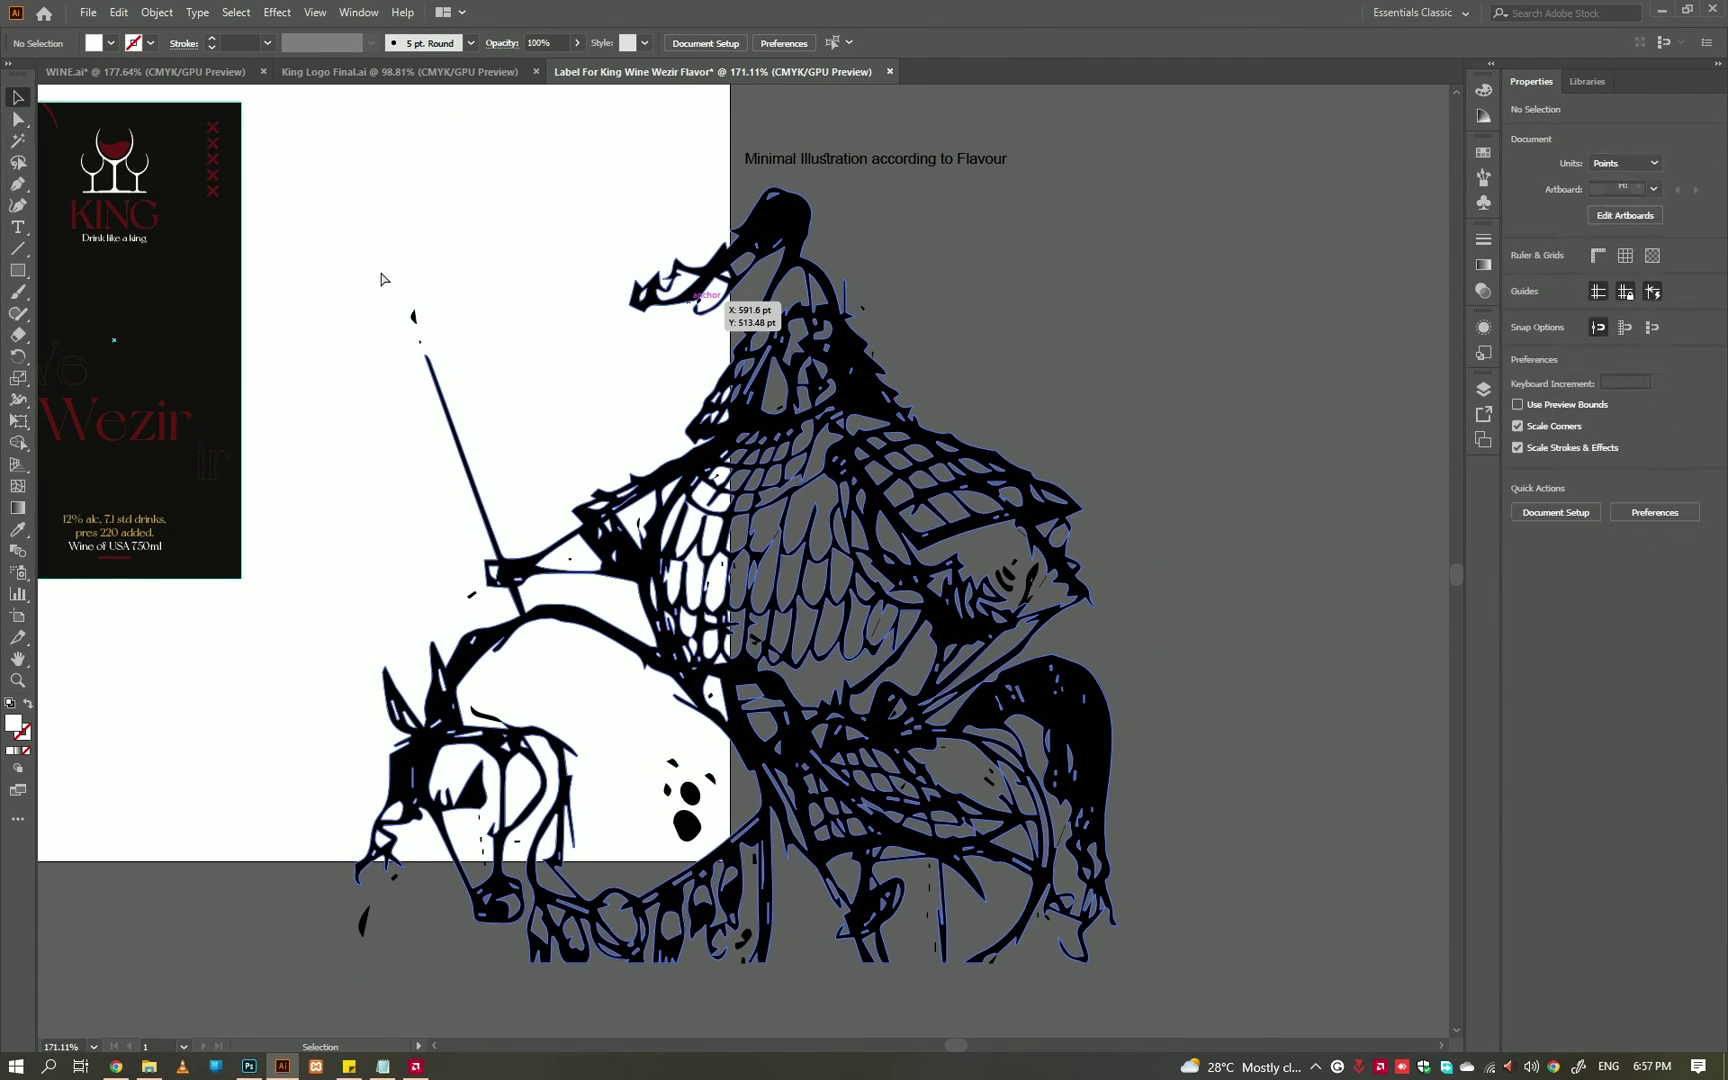
# - Delete the stray specks near the spear tip and below the horse
pyautogui.moveTo(380, 273); pyautogui.dragTo(423, 344)
pyautogui.moveTo(376, 884); pyautogui.dragTo(596, 763)
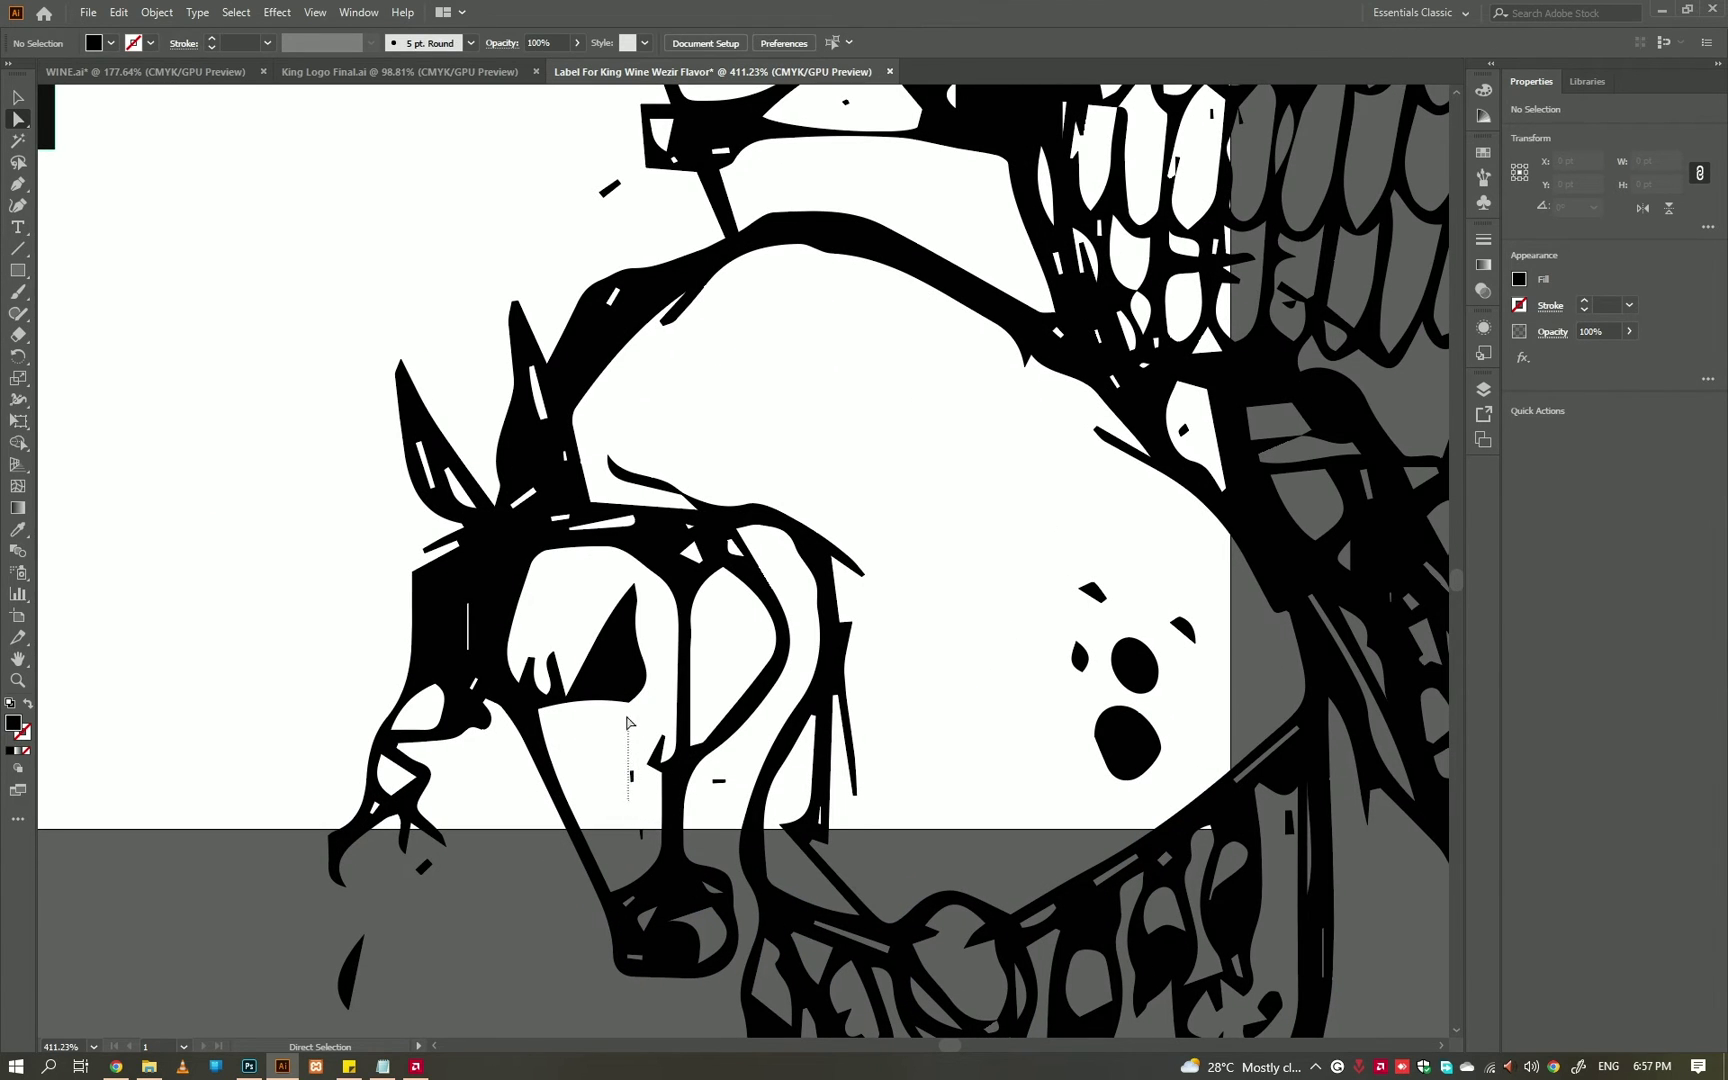
pyautogui.press('Delete')
pyautogui.click(424, 866)
pyautogui.press('Delete')
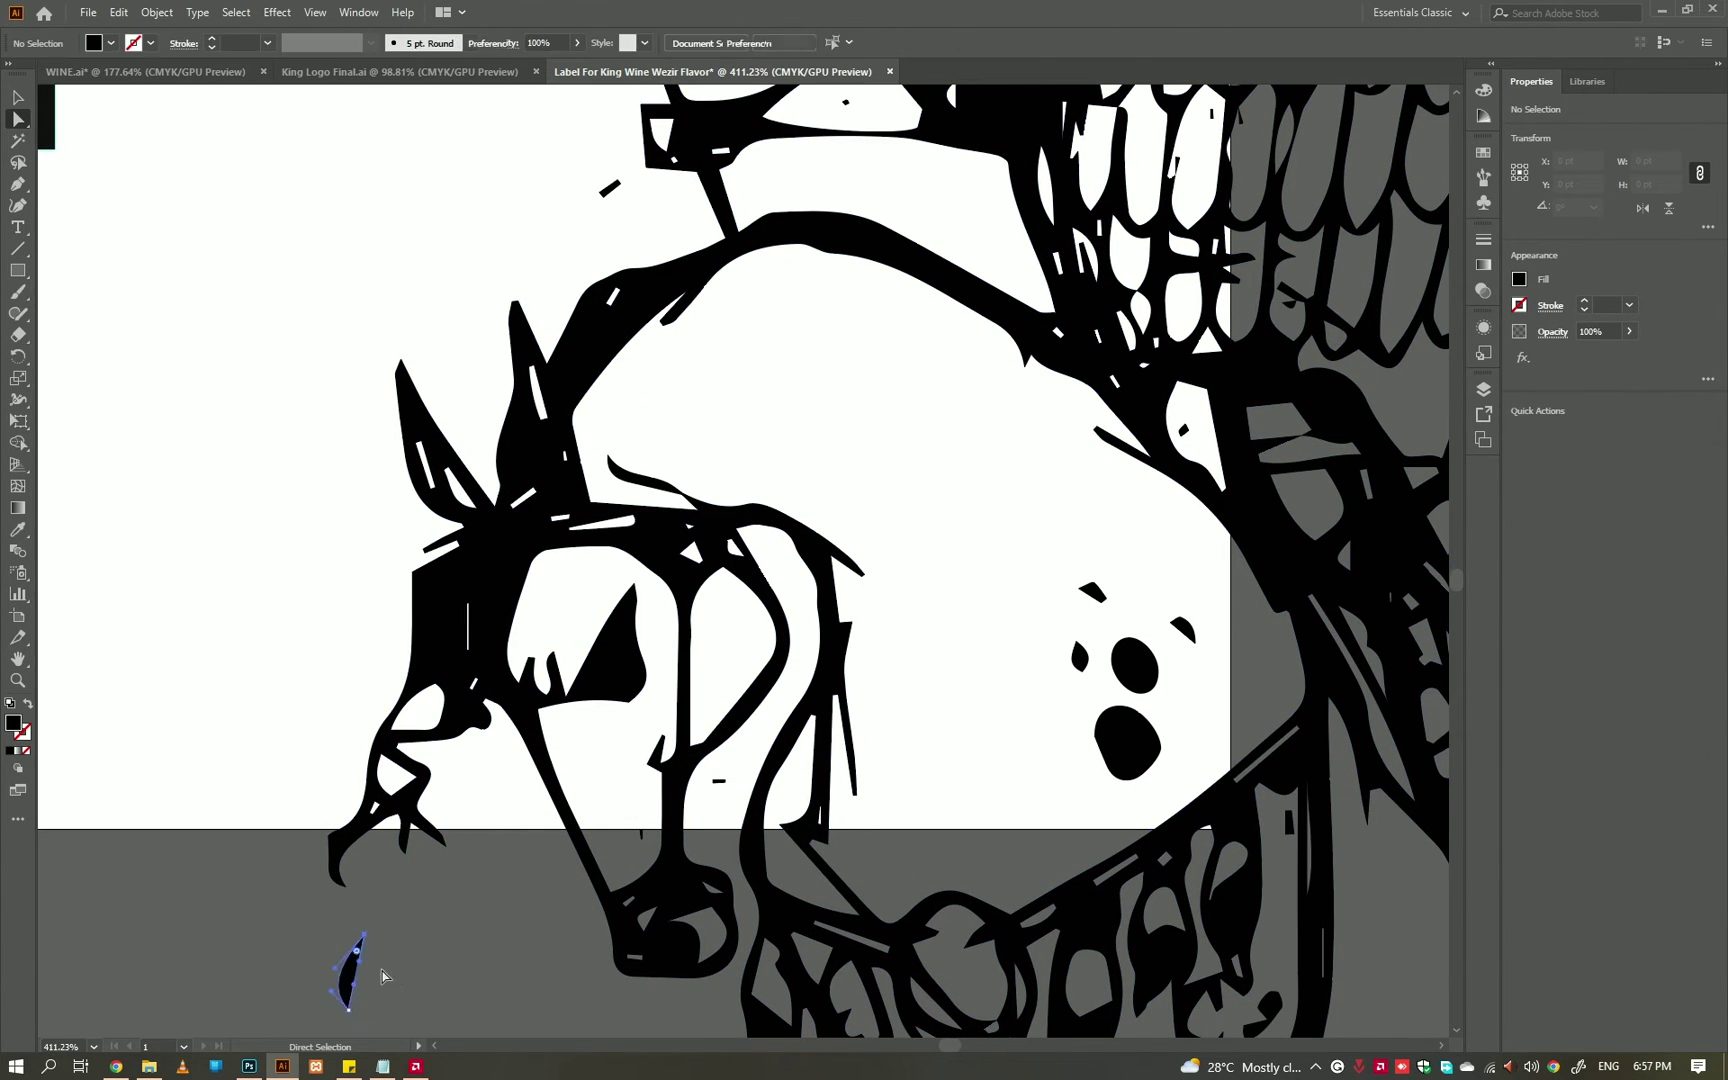
pyautogui.moveTo(1066, 604); pyautogui.dragTo(1066, 605)
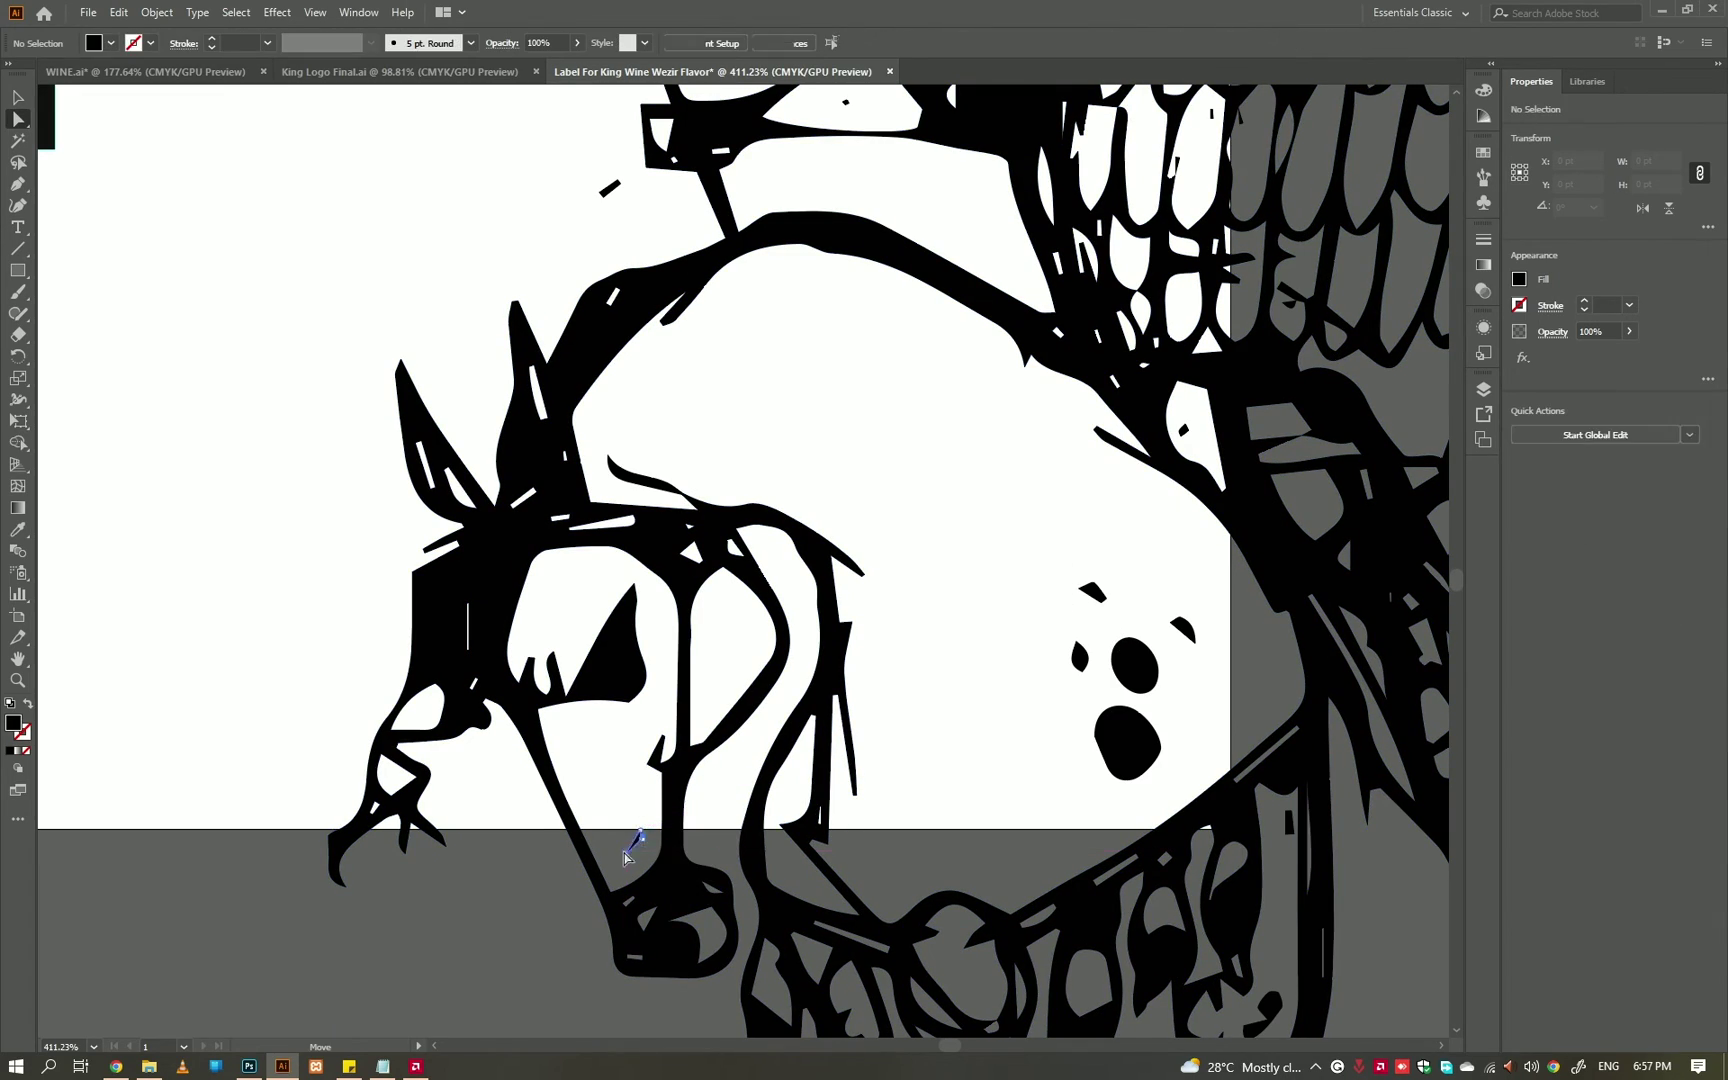
pyautogui.hscroll(5, 720, 630)
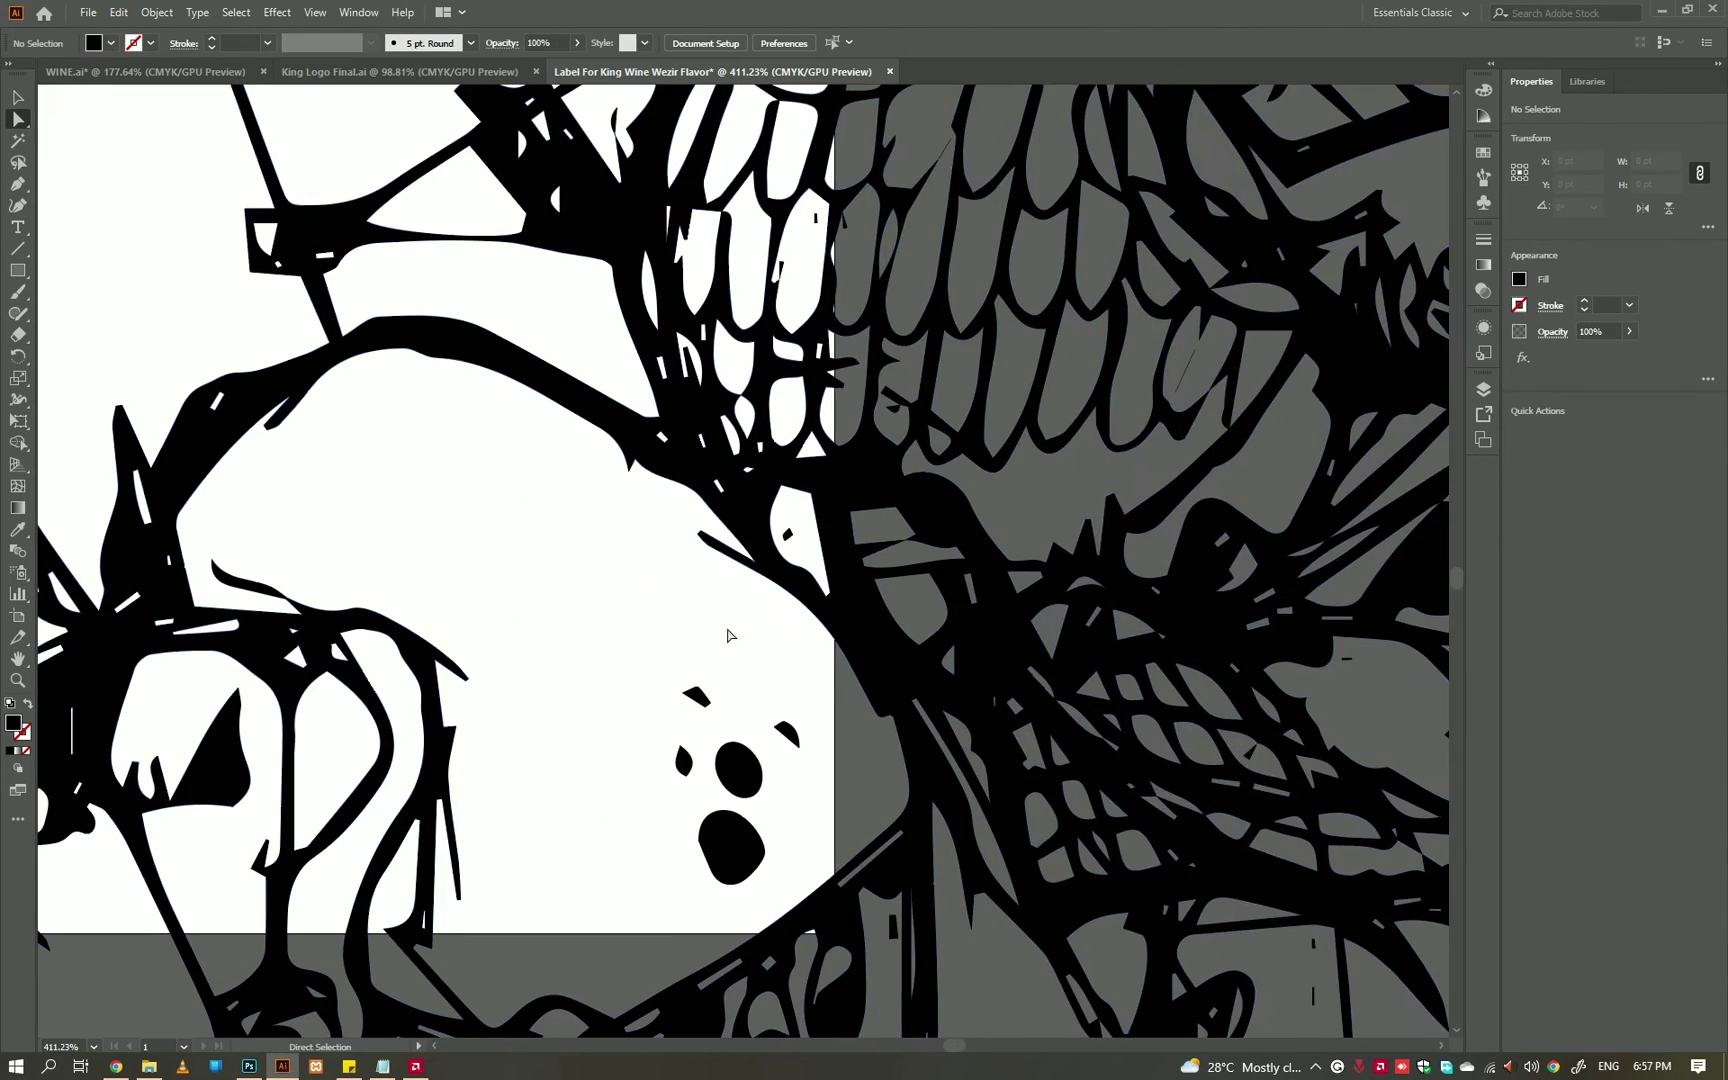
pyautogui.hscroll(5, 760, 560)
# - Check the artwork in Outline view and select remaining strays on the flank and helmet
pyautogui.hotkey('ctrl', 'y')
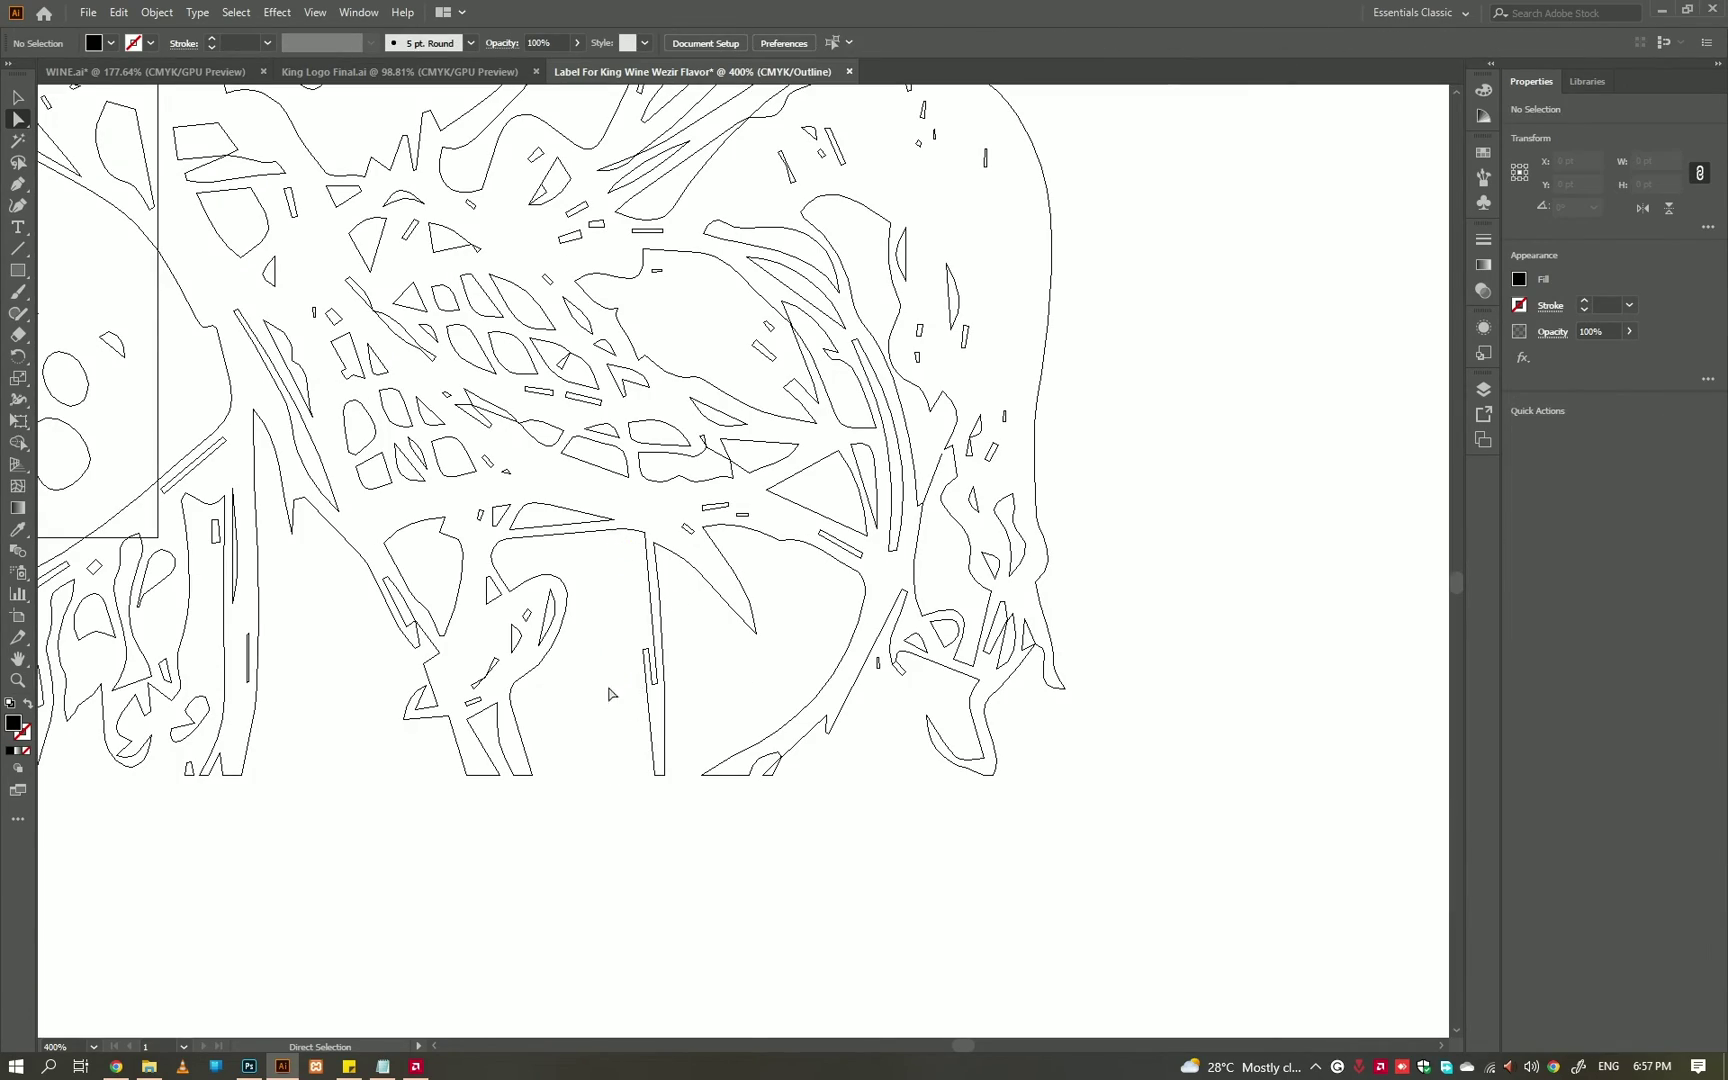
pyautogui.moveTo(310, 400); pyautogui.dragTo(577, 662)
pyautogui.hotkey('ctrl', 'y')
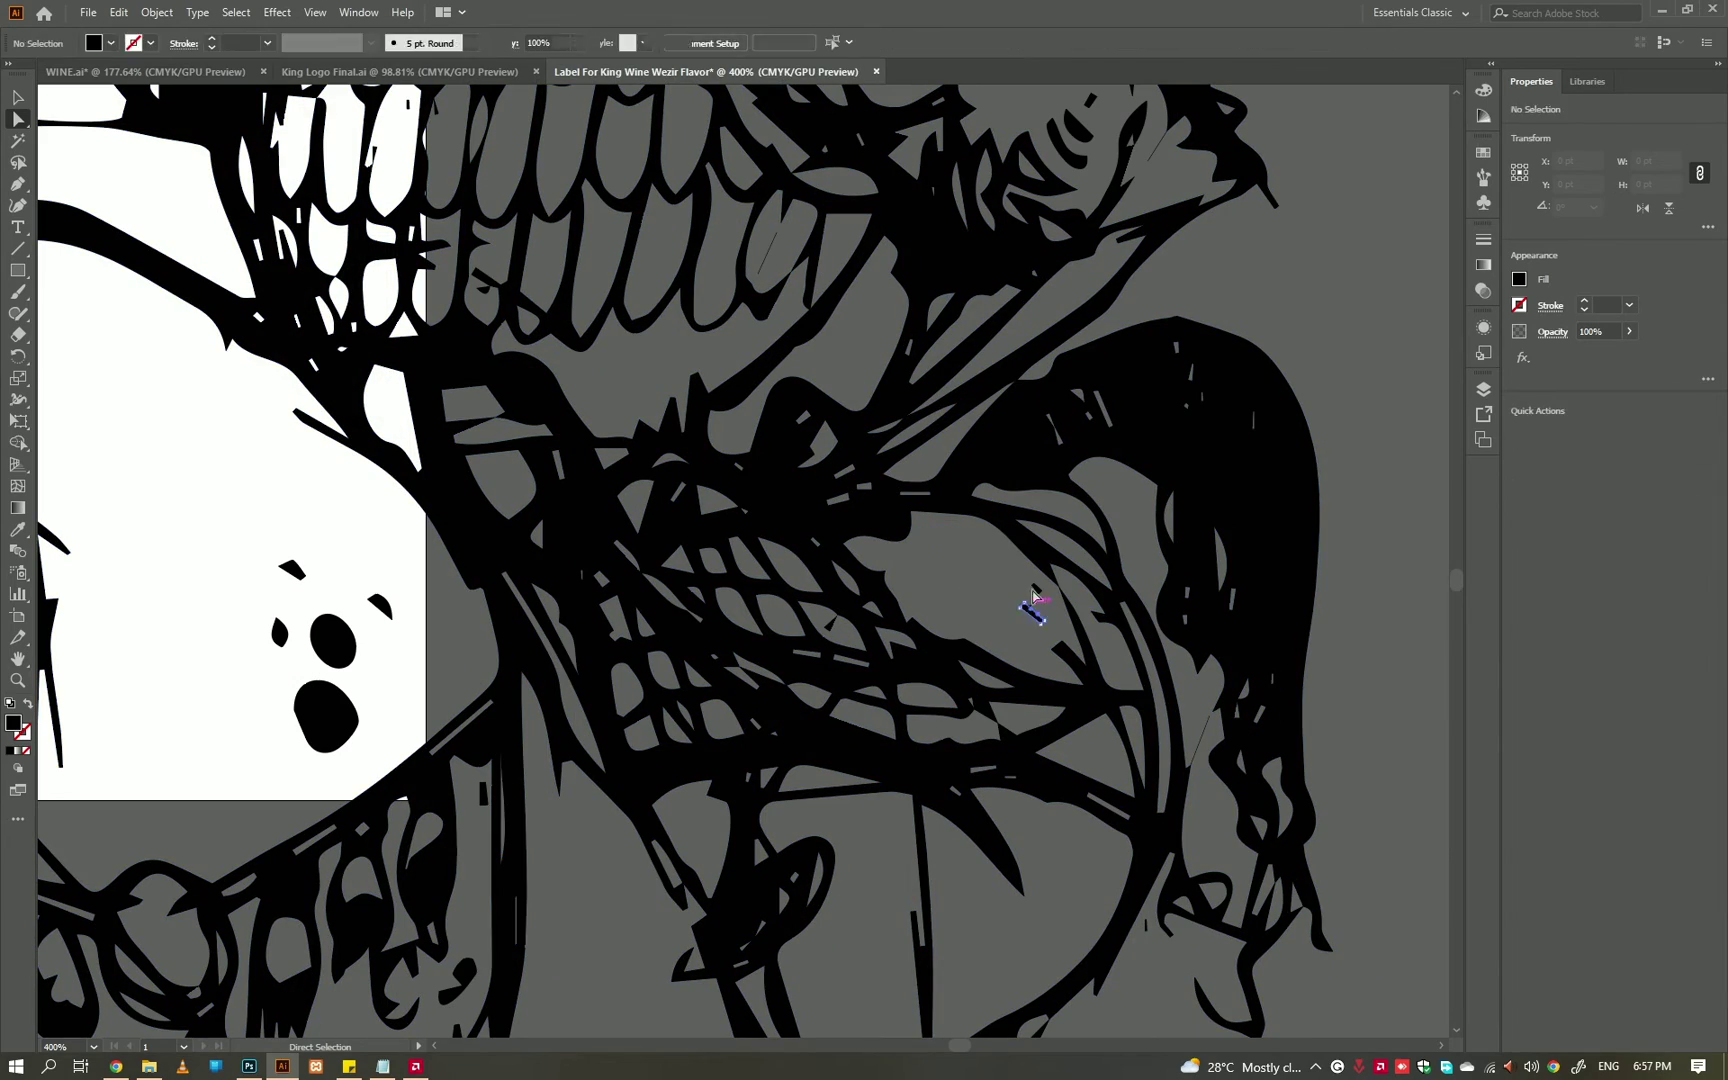
pyautogui.moveTo(886, 416); pyautogui.dragTo(1056, 746)
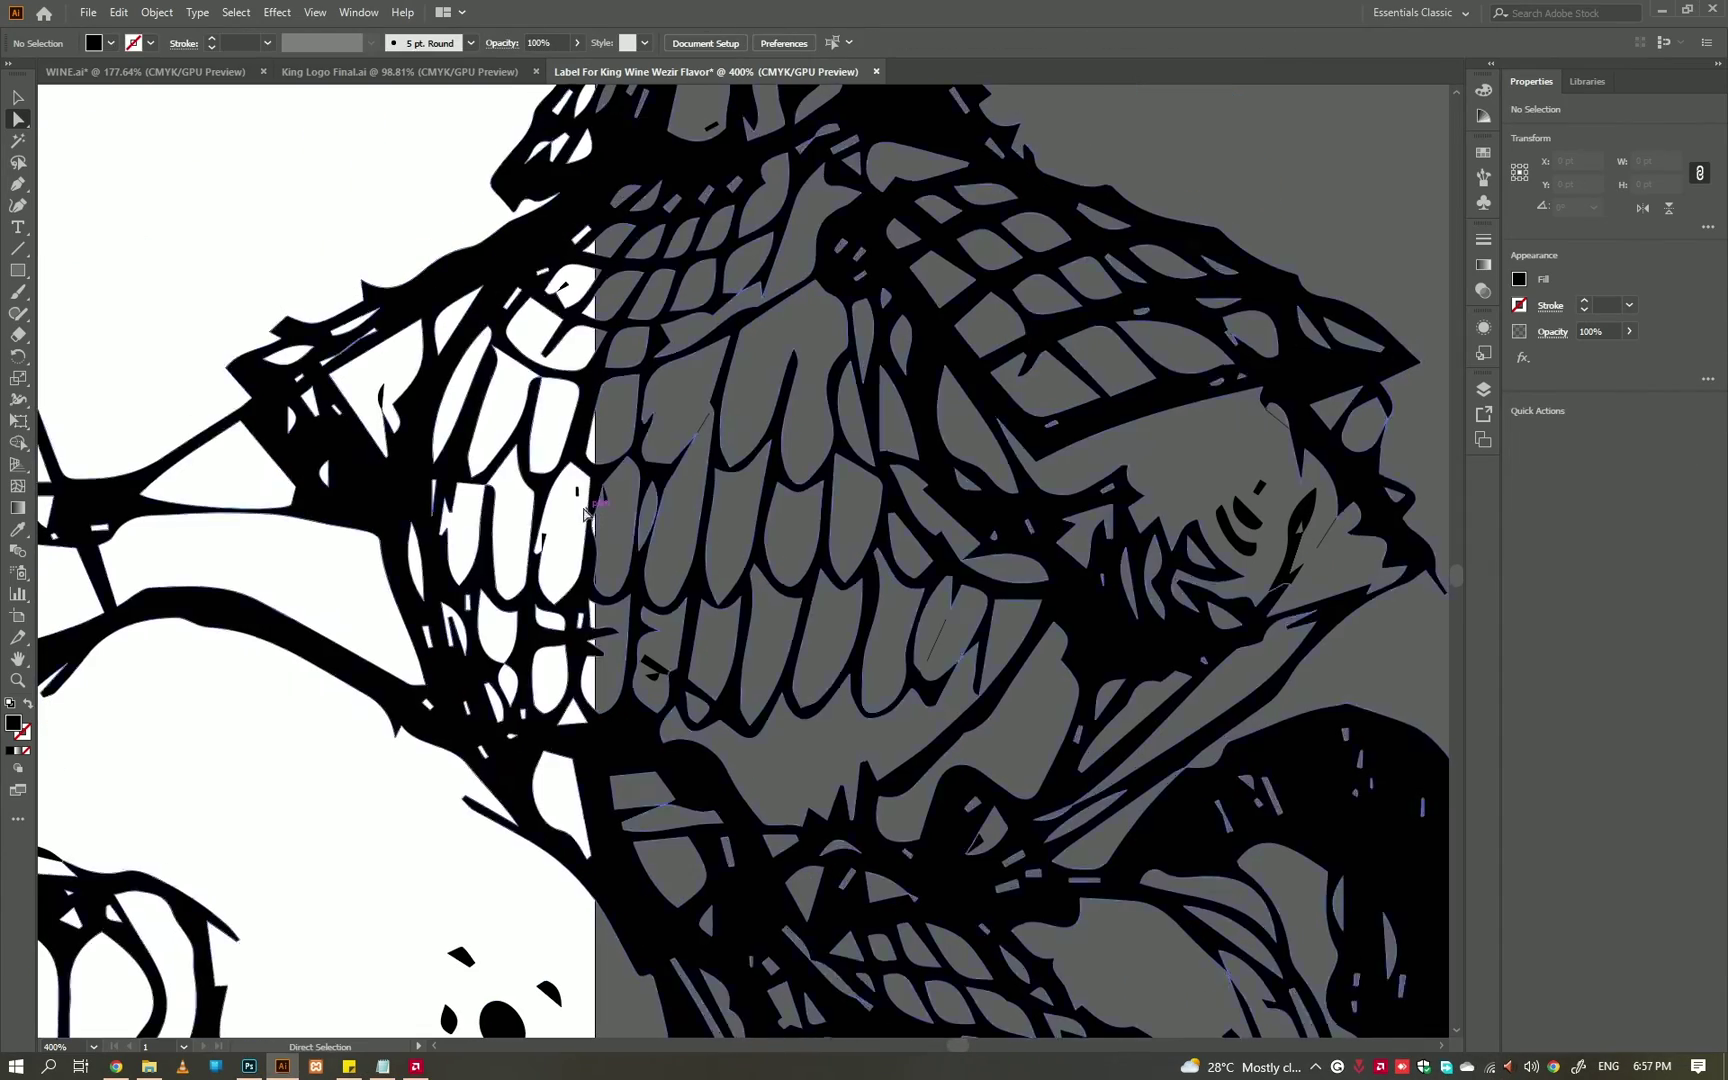
pyautogui.click(545, 535)
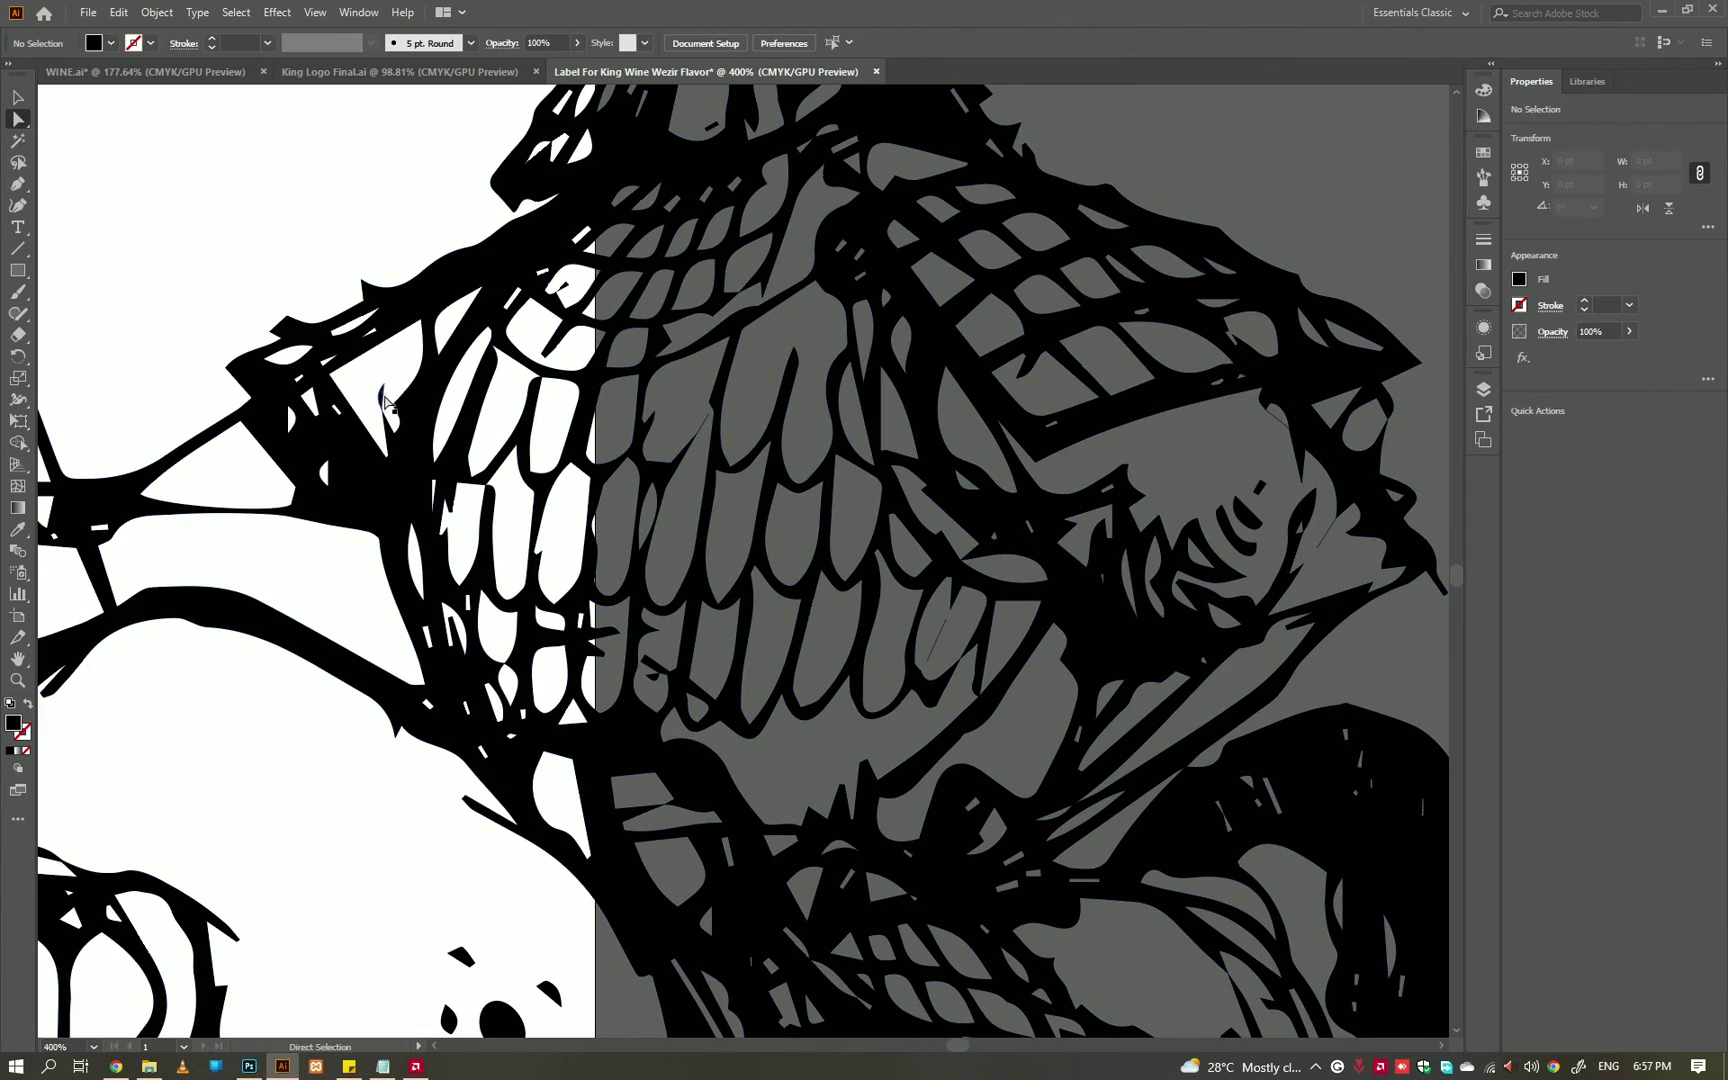
pyautogui.hotkey('ctrl', 'shift', 'a')
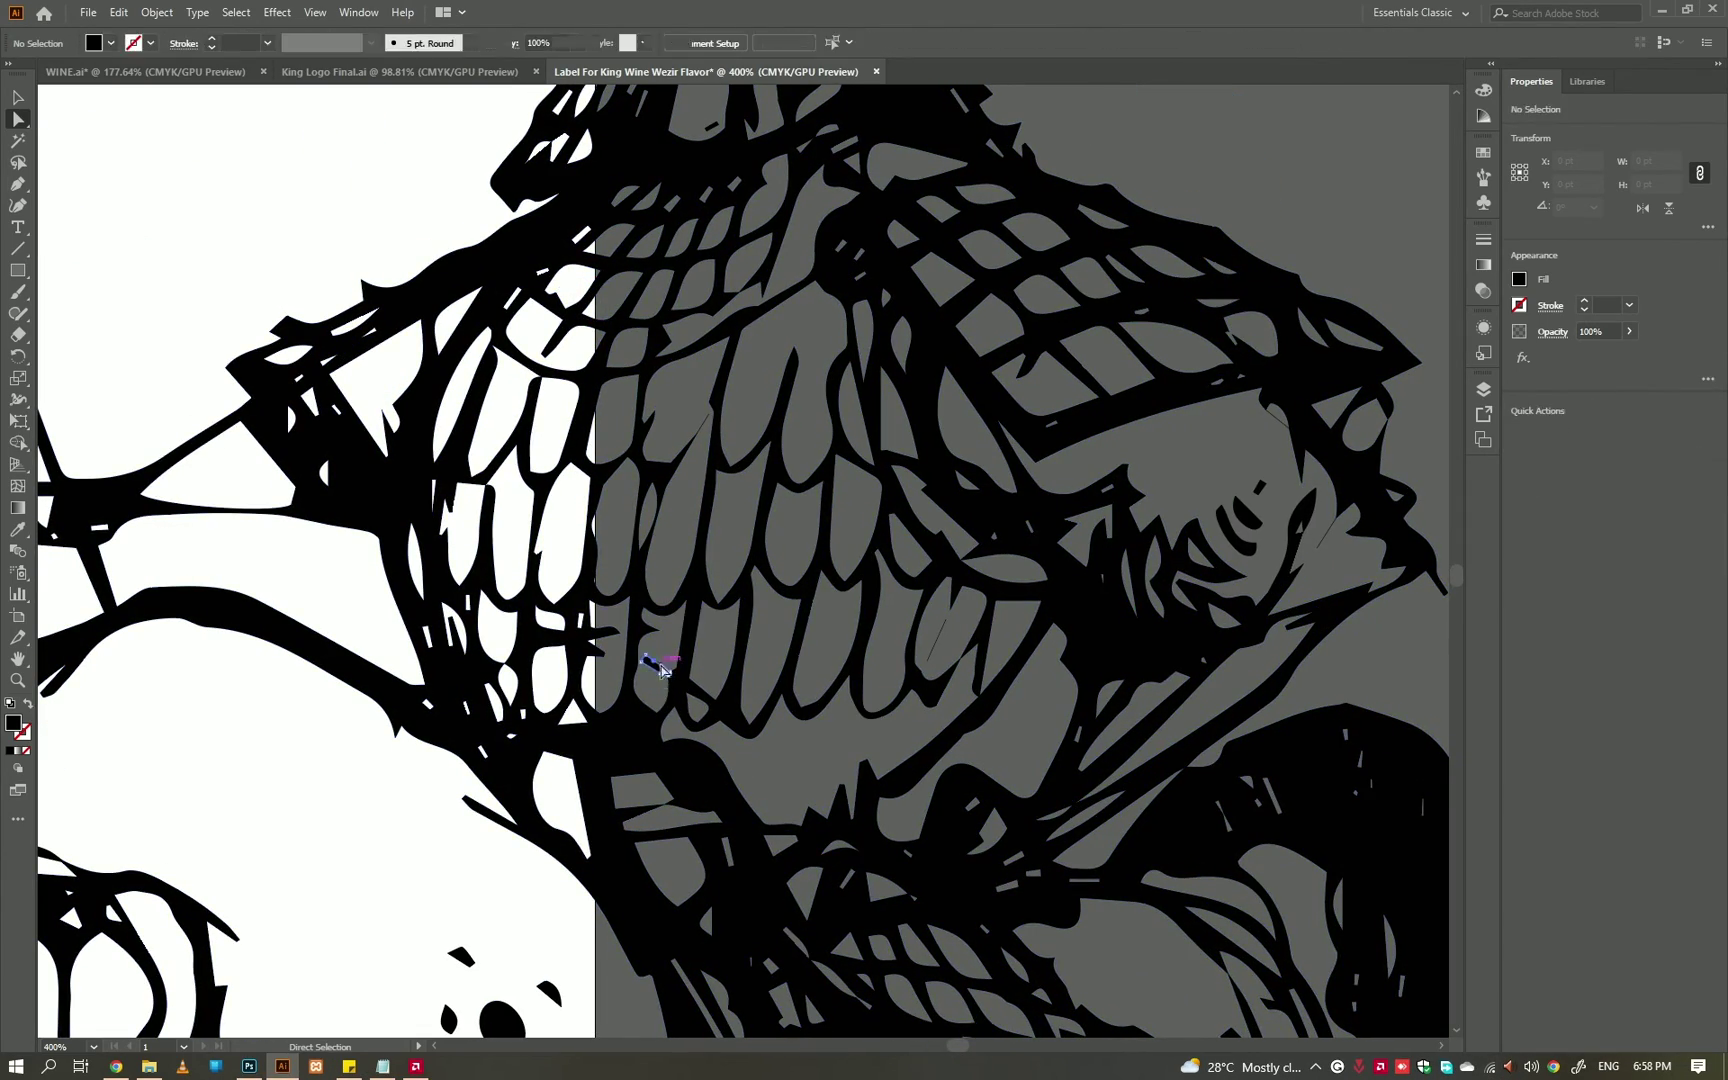
pyautogui.keyDown('alt'); pyautogui.scroll(-4, 1258, 490); pyautogui.keyUp('alt')
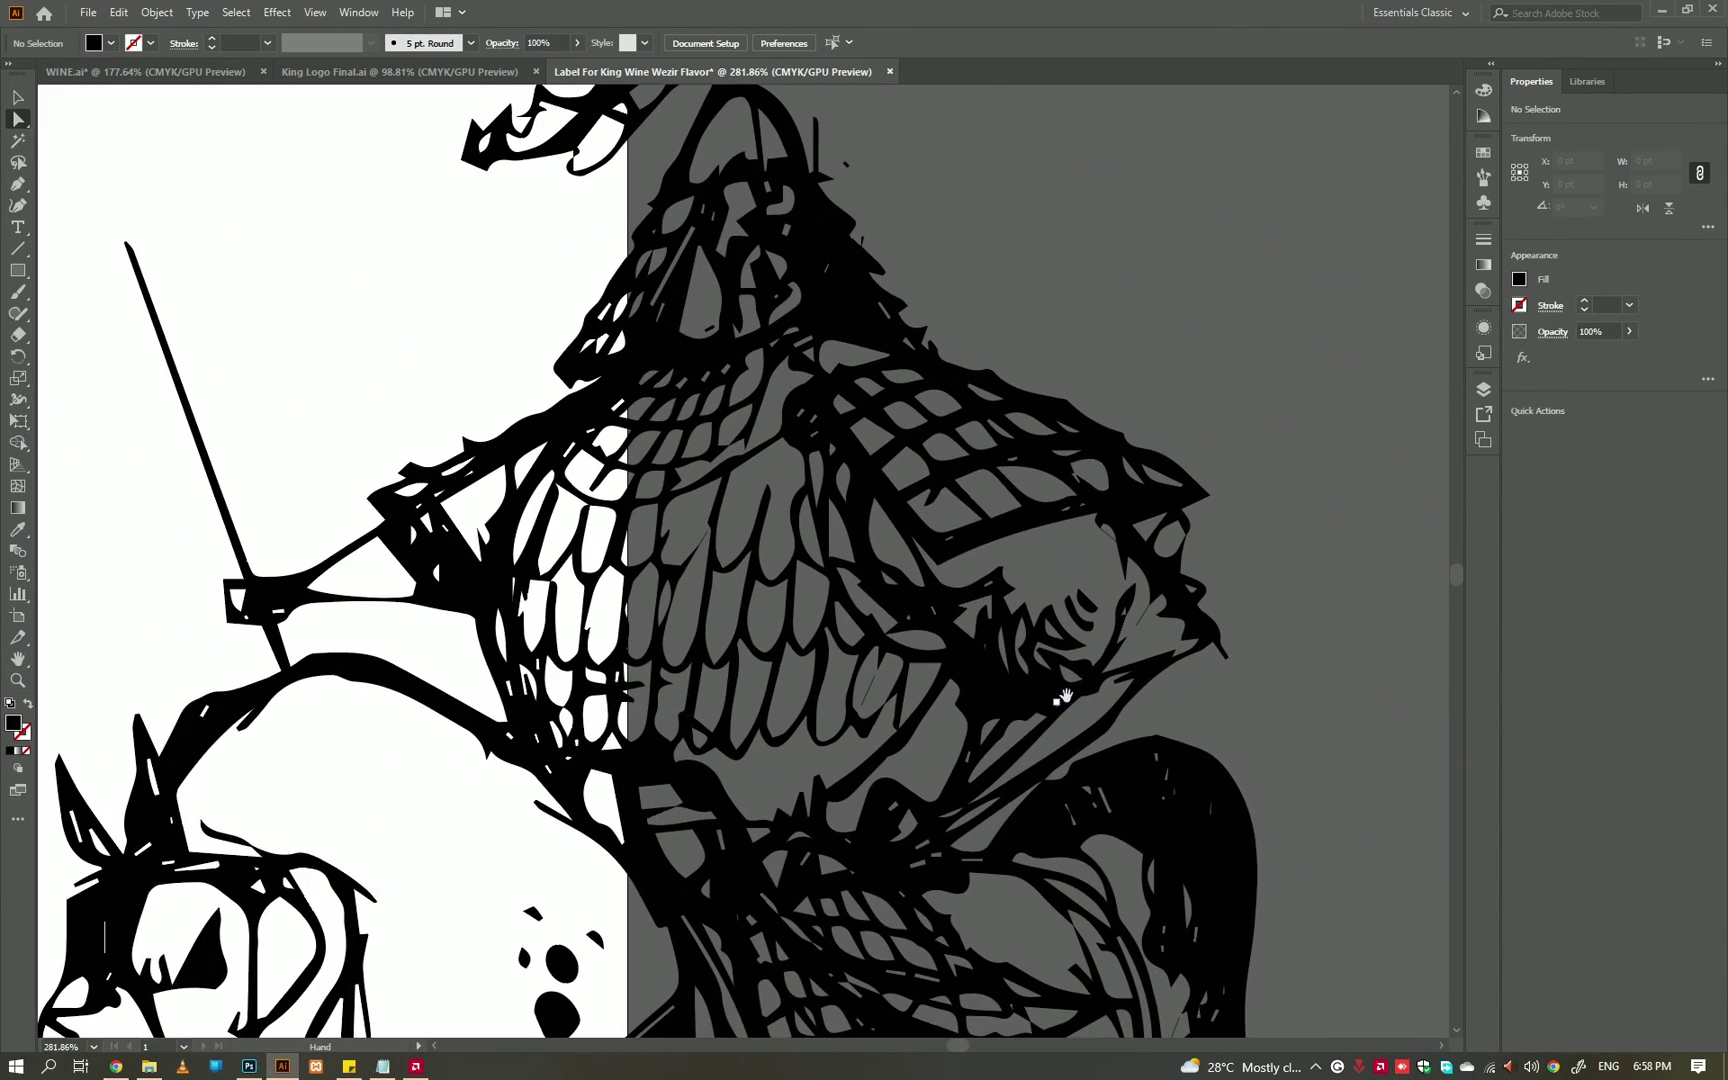
pyautogui.keyDown('alt'); pyautogui.scroll(5, 925, 455); pyautogui.keyUp('alt')
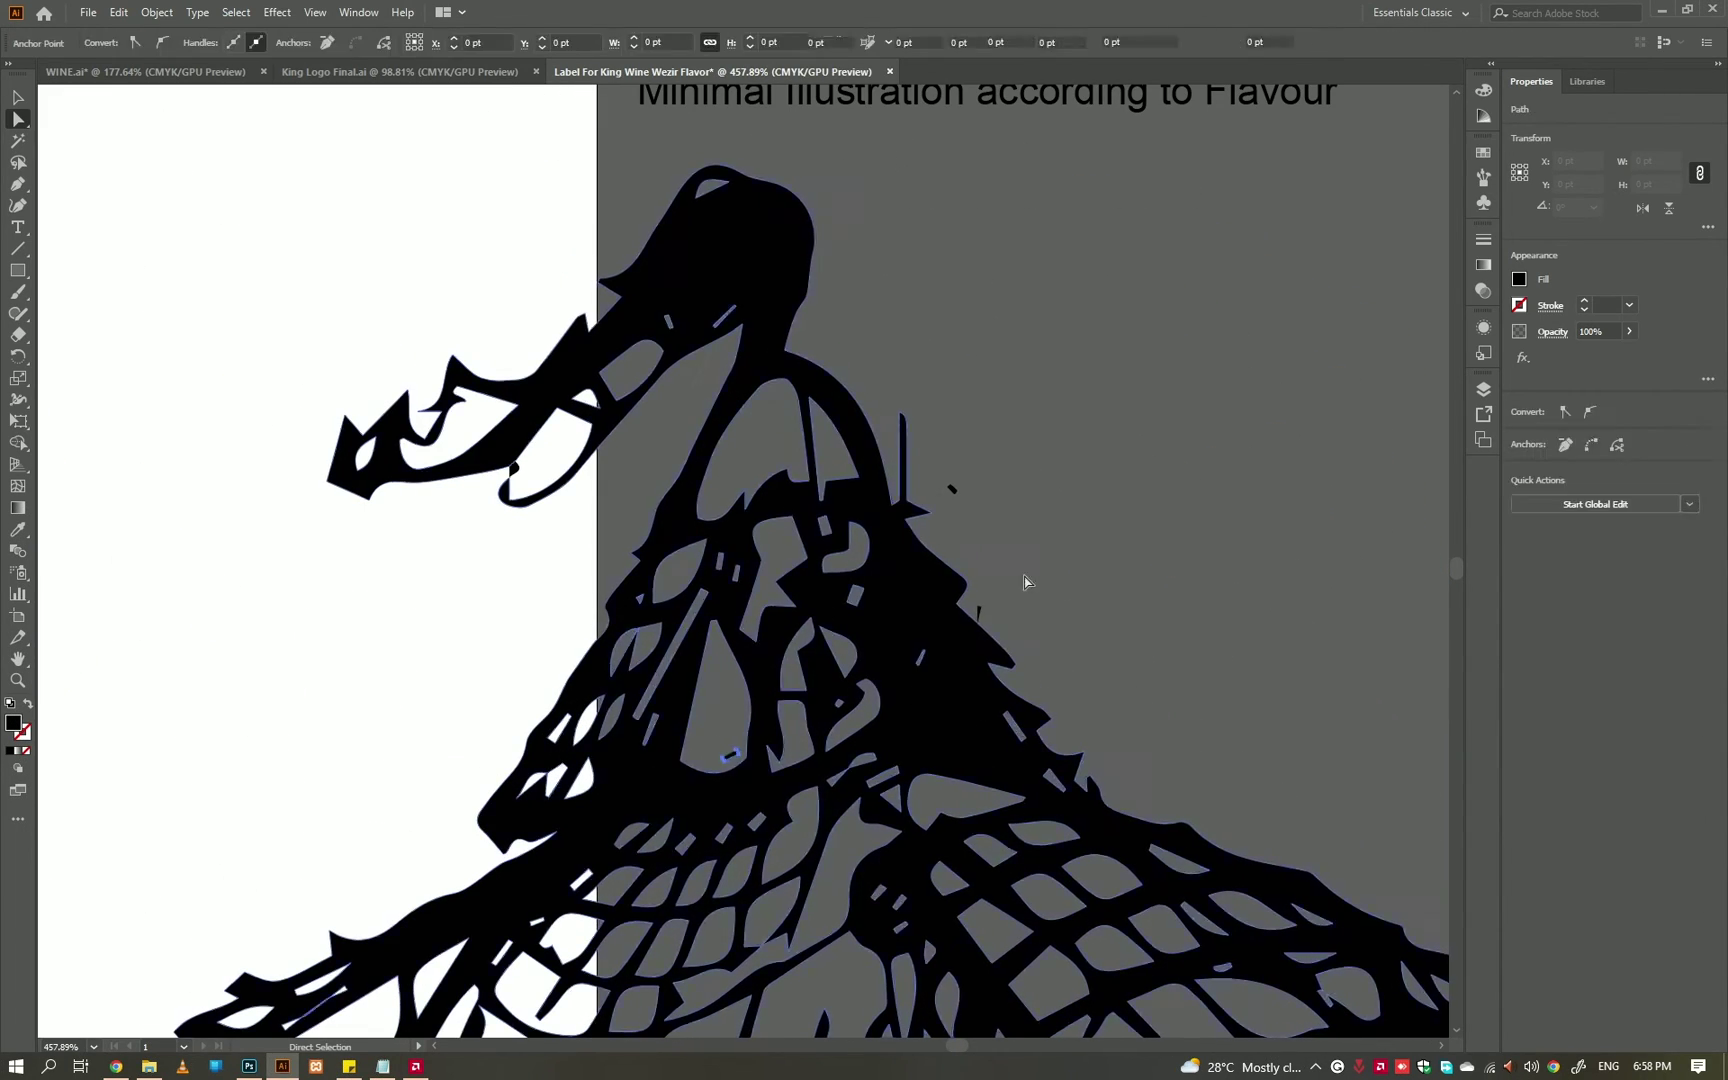
pyautogui.click(950, 491)
# - Move the knight onto the label and resize it below the KING title
pyautogui.keyDown('alt'); pyautogui.scroll(-8, 1054, 360); pyautogui.keyUp('alt')
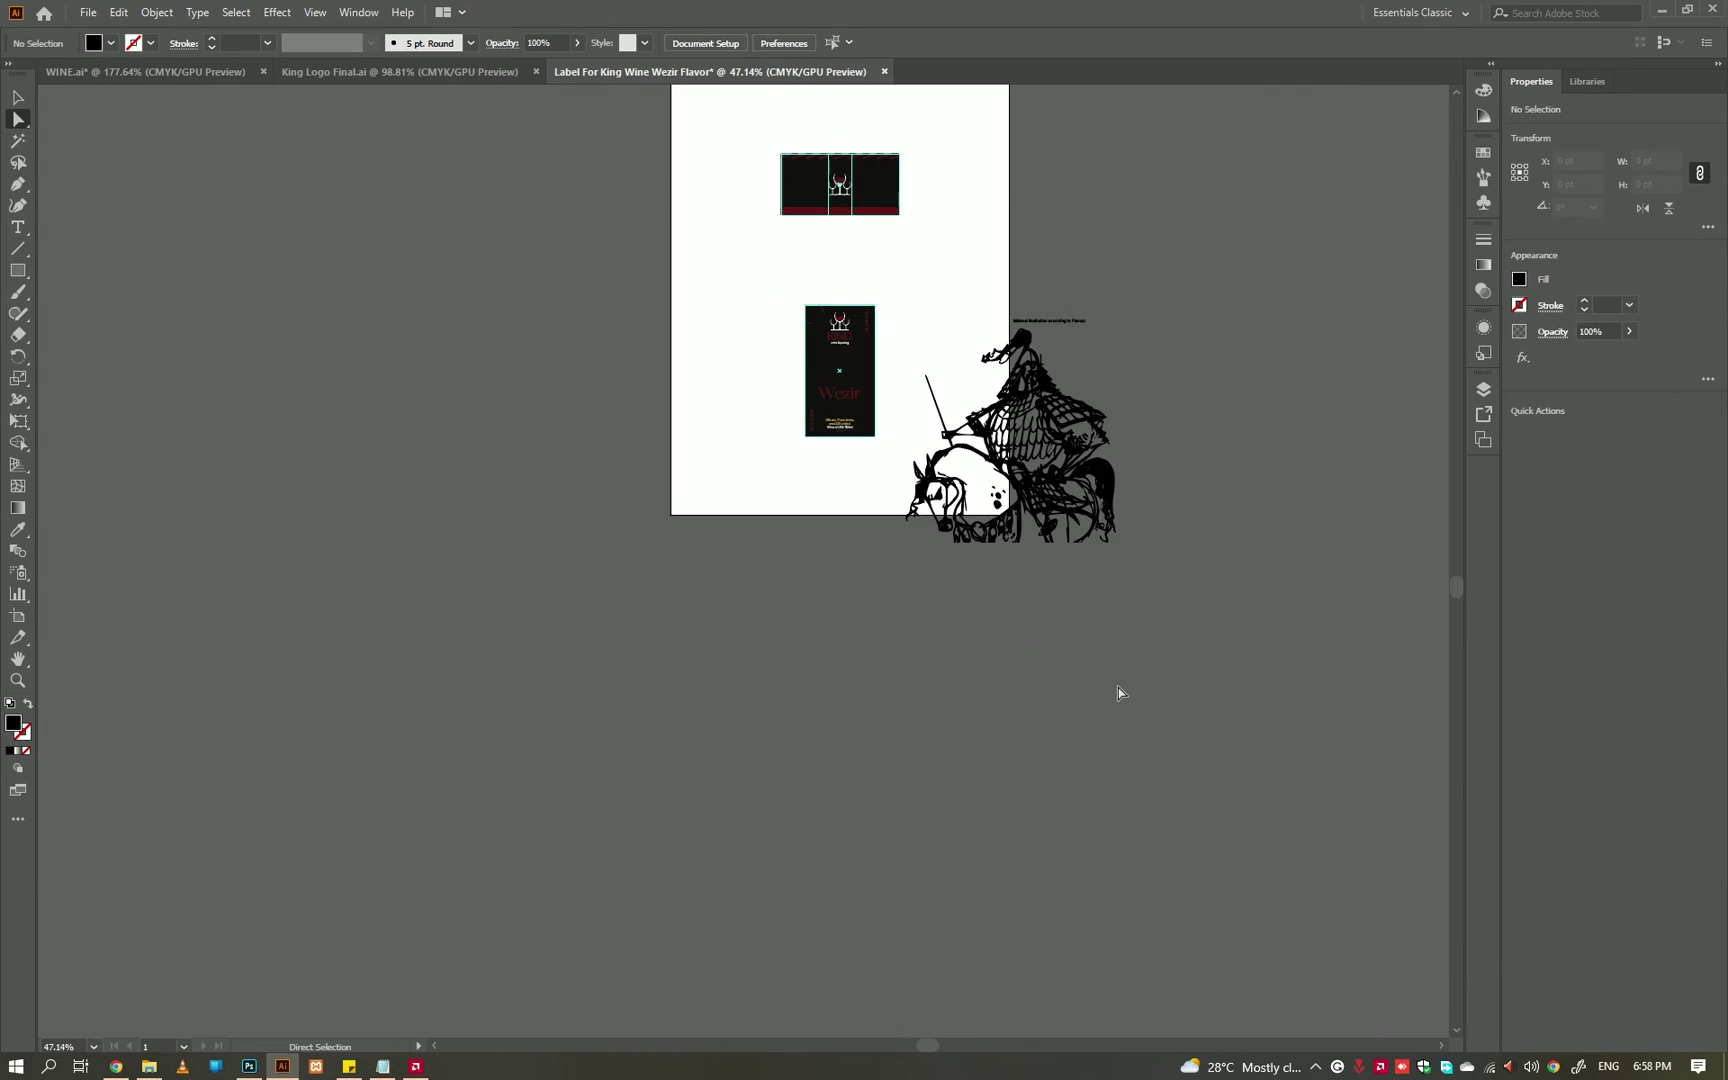
pyautogui.press('v')
pyautogui.keyDown('alt'); pyautogui.scroll(2, 953, 337); pyautogui.keyUp('alt')
pyautogui.click(1030, 450)
pyautogui.moveTo(1030, 450); pyautogui.dragTo(814, 358)
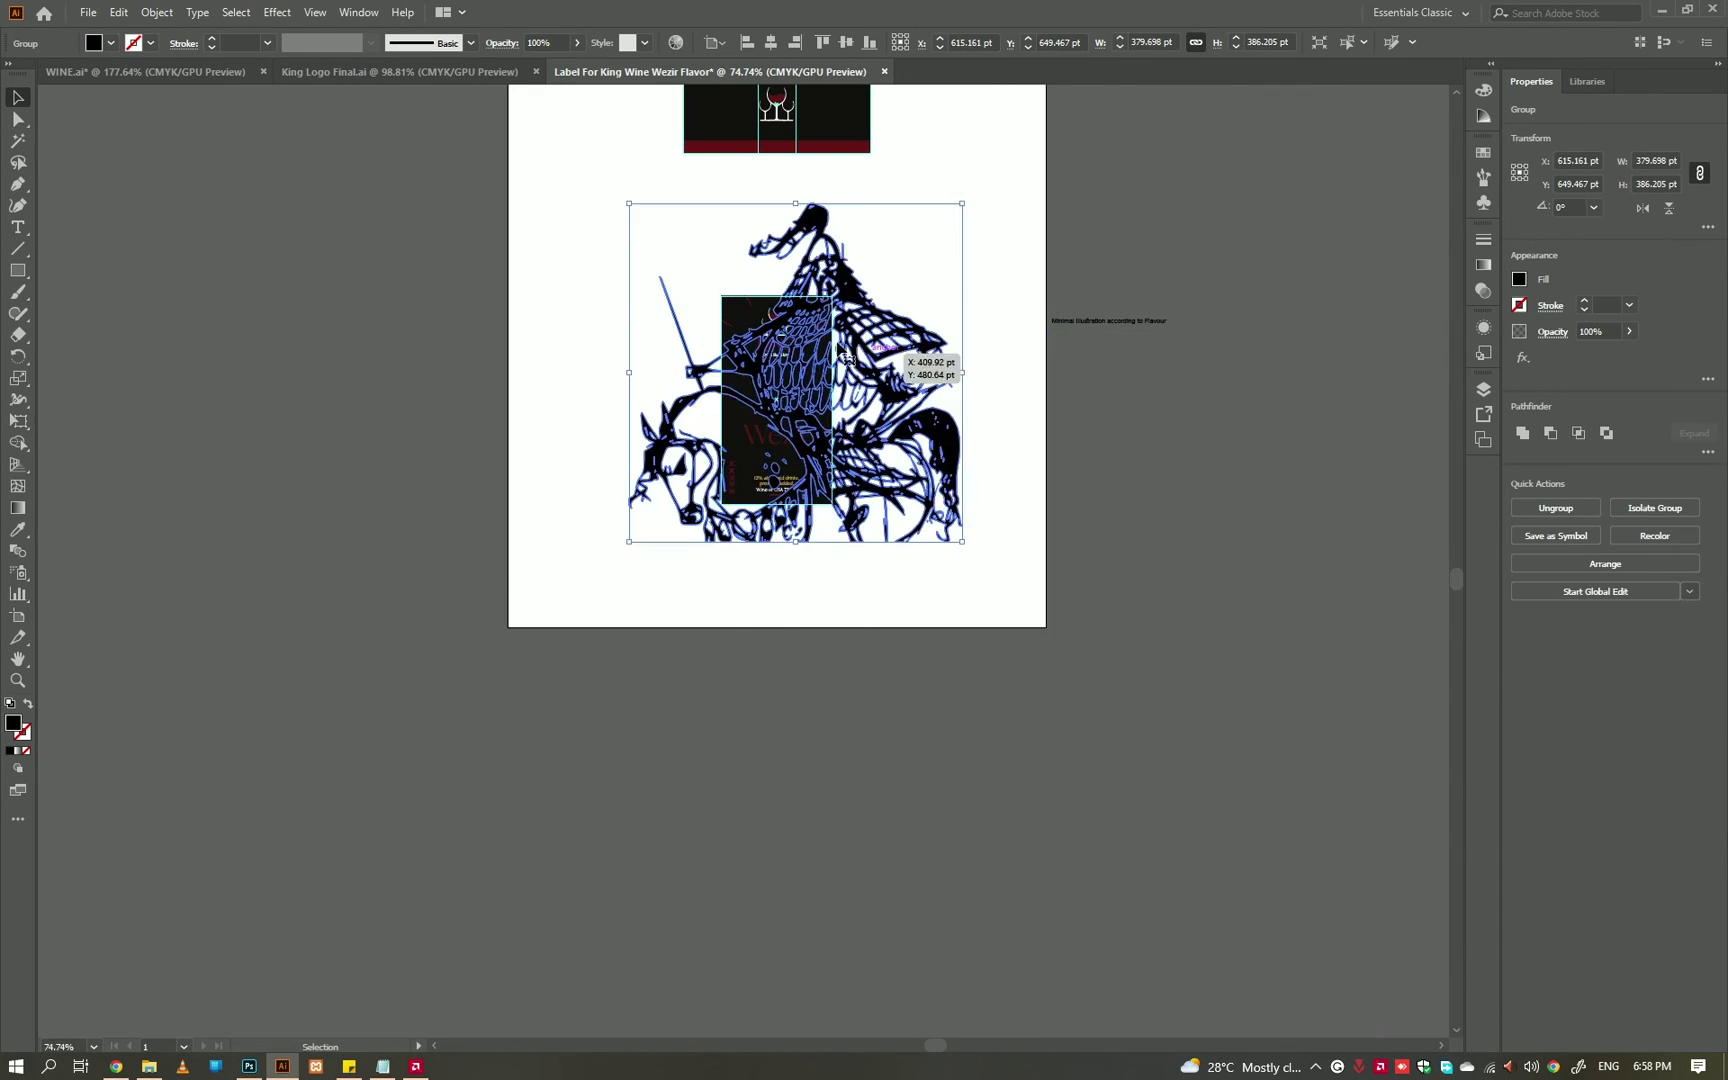
pyautogui.keyDown('alt'); pyautogui.scroll(2, 781, 262); pyautogui.keyUp('alt')
pyautogui.moveTo(801, 163); pyautogui.dragTo(801, 571)
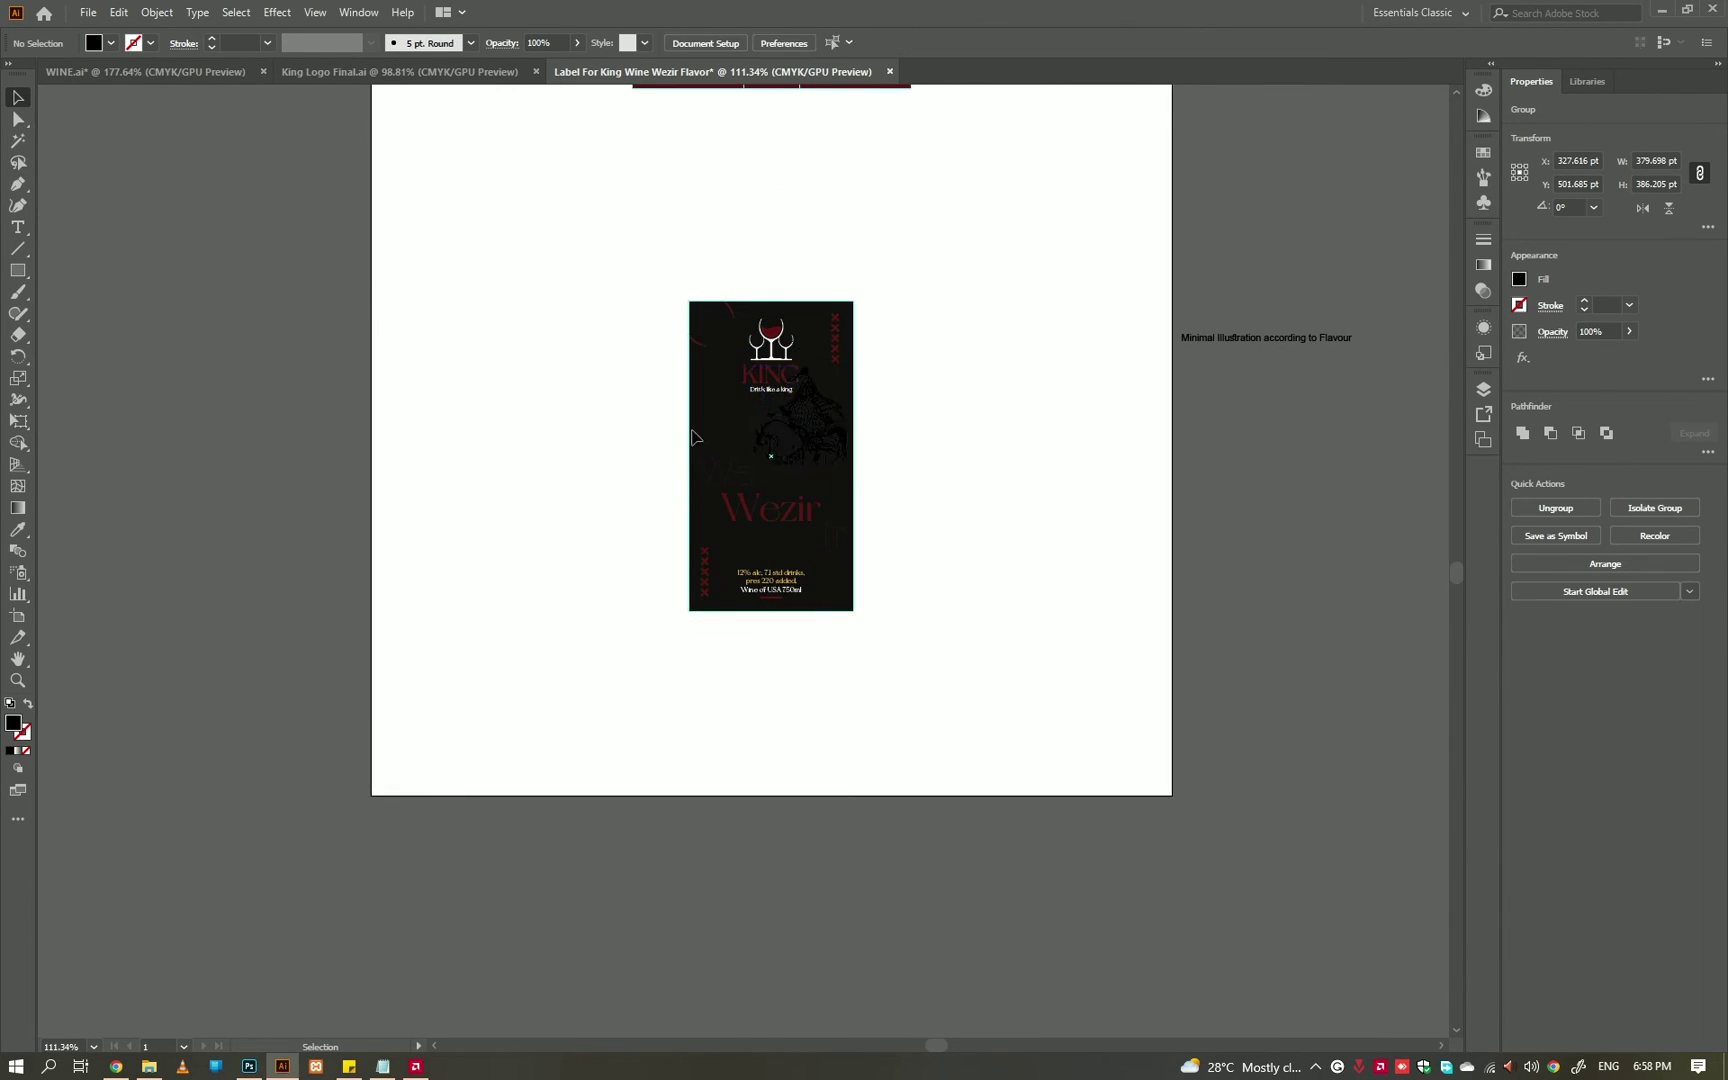
pyautogui.keyDown('alt'); pyautogui.scroll(3, 805, 420); pyautogui.keyUp('alt')
pyautogui.moveTo(966, 484)
pyautogui.mouseDown()
pyautogui.moveTo(902, 563)
pyautogui.moveTo(968, 517)
pyautogui.moveTo(966, 536)
pyautogui.mouseUp()
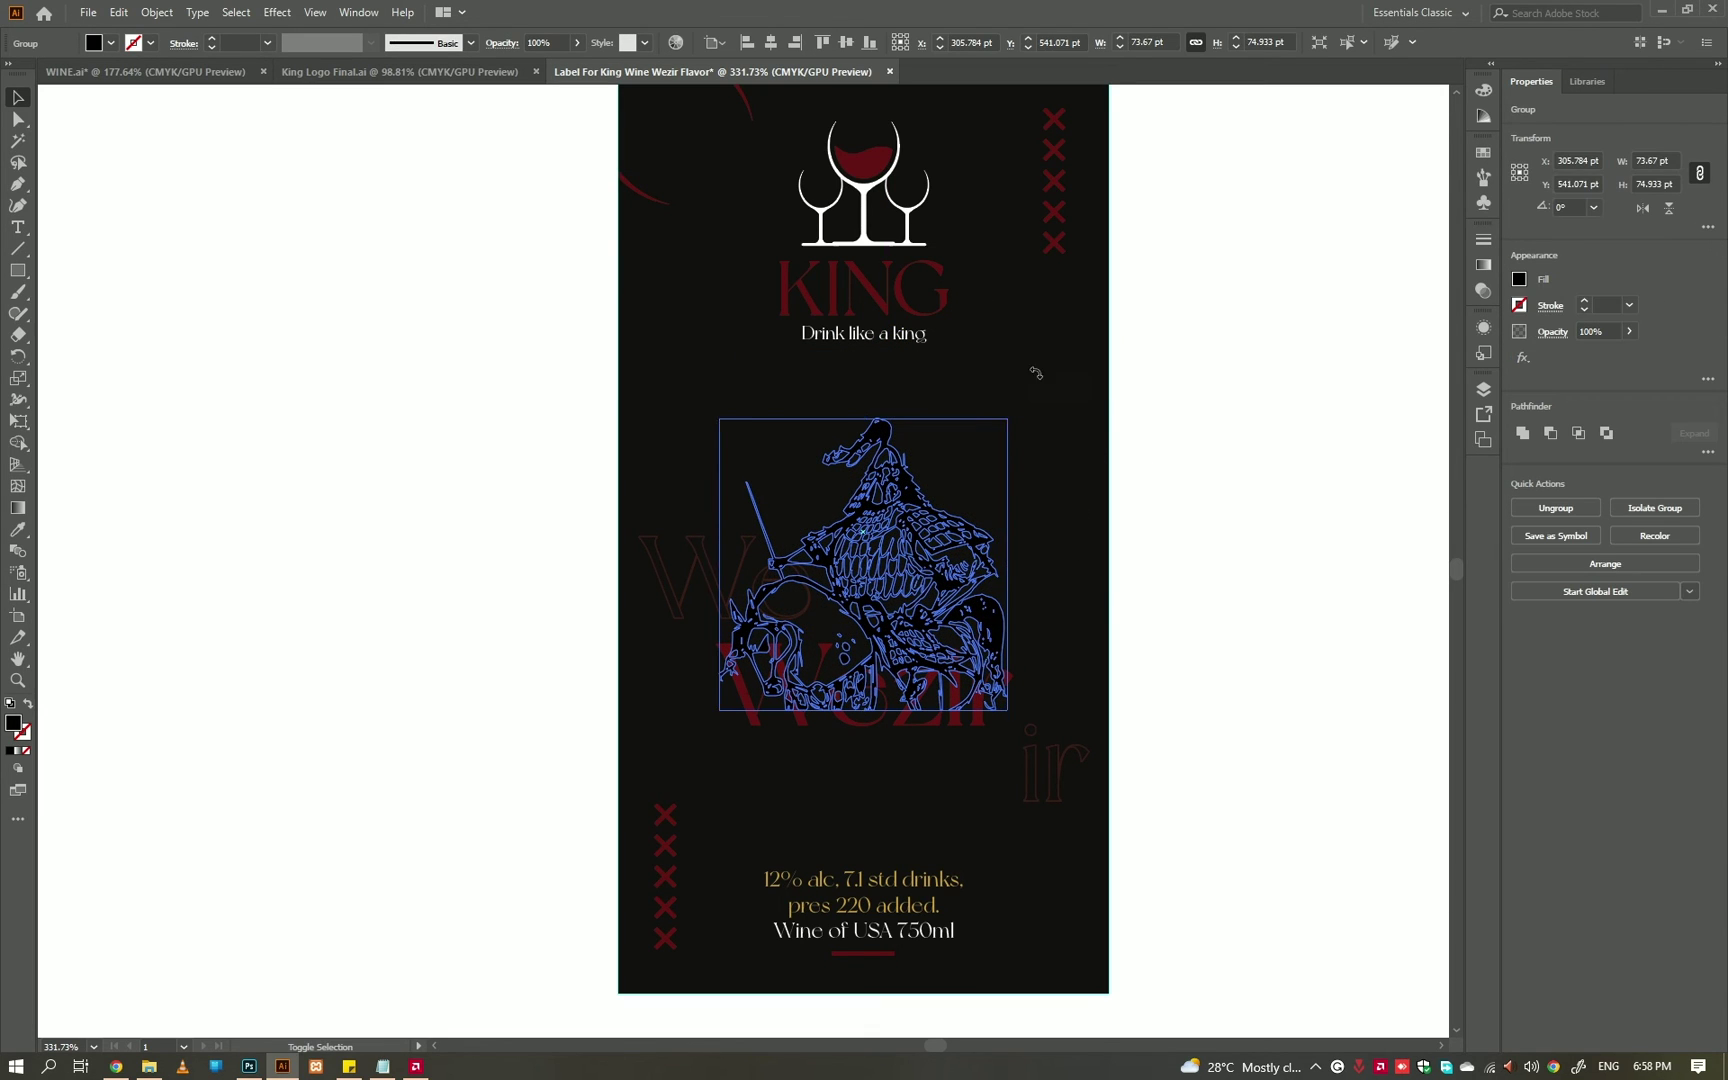
pyautogui.moveTo(1006, 421); pyautogui.dragTo(1059, 334)
pyautogui.keyDown('alt'); pyautogui.scroll(1, 1003, 513); pyautogui.keyUp('alt')
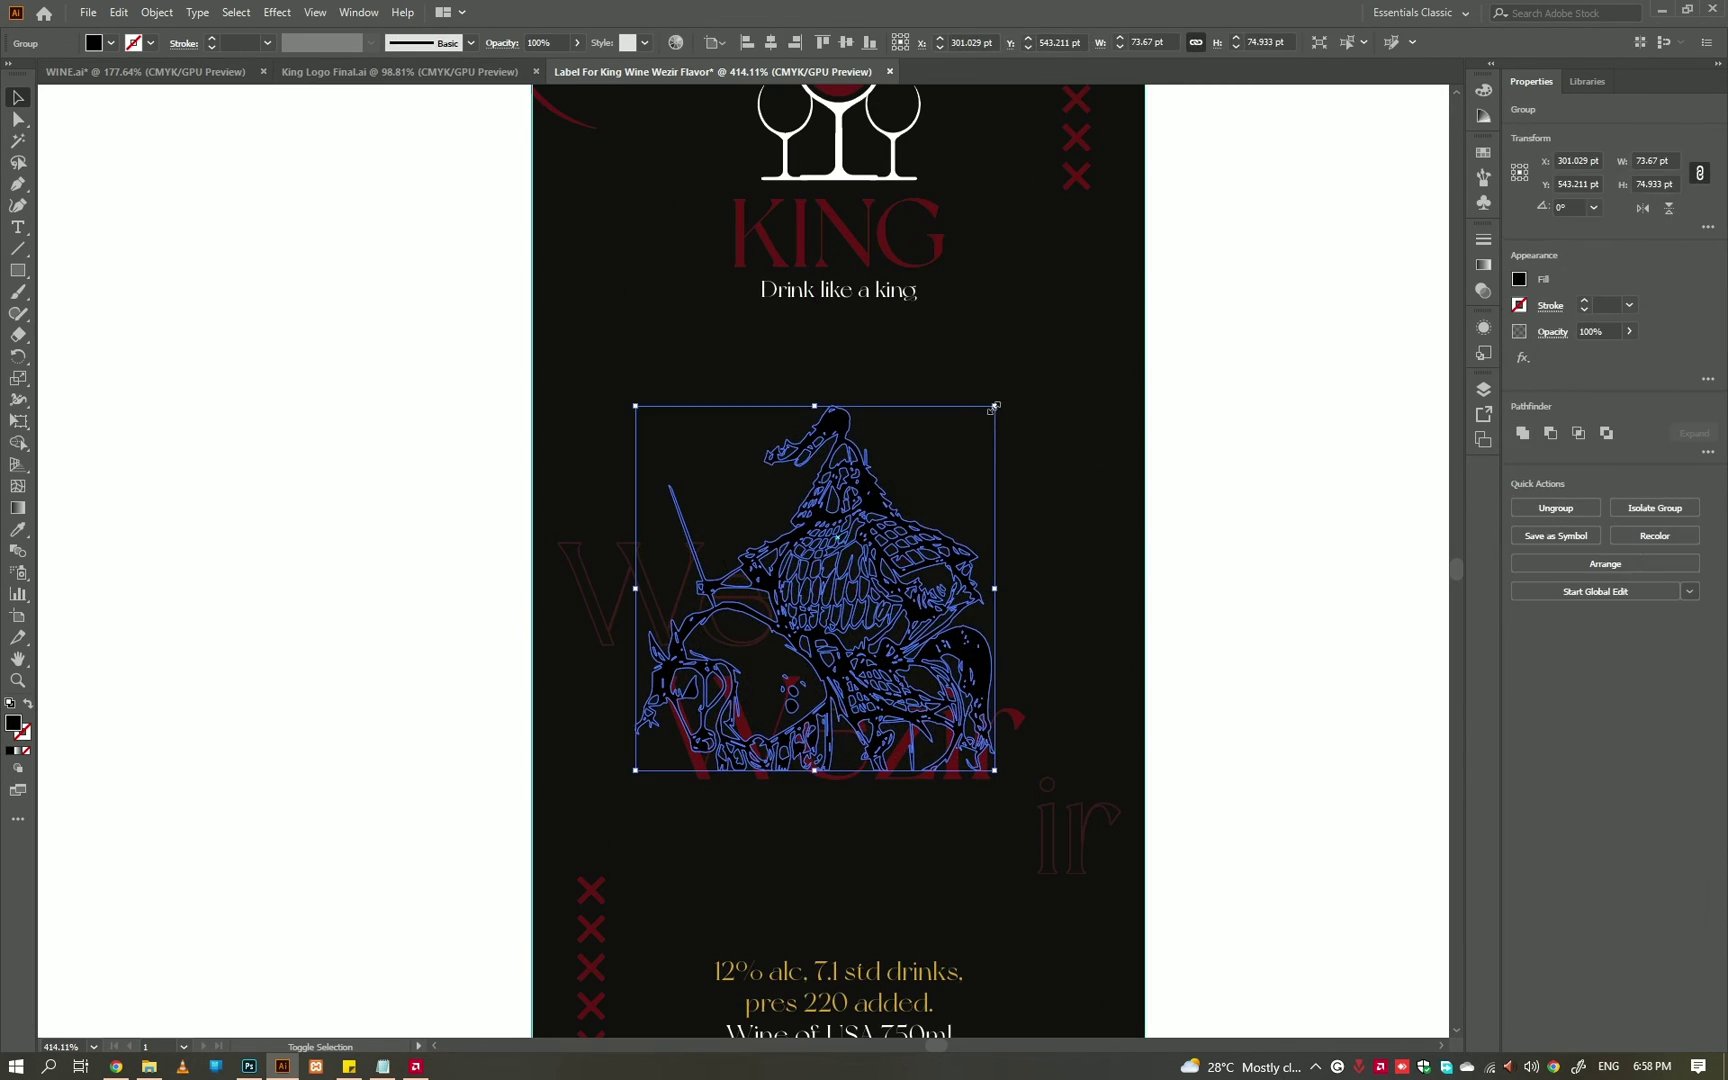
# - Colour the knight the same dark red as the KING title
pyautogui.press('i')
pyautogui.click(957, 270)
pyautogui.press('v')
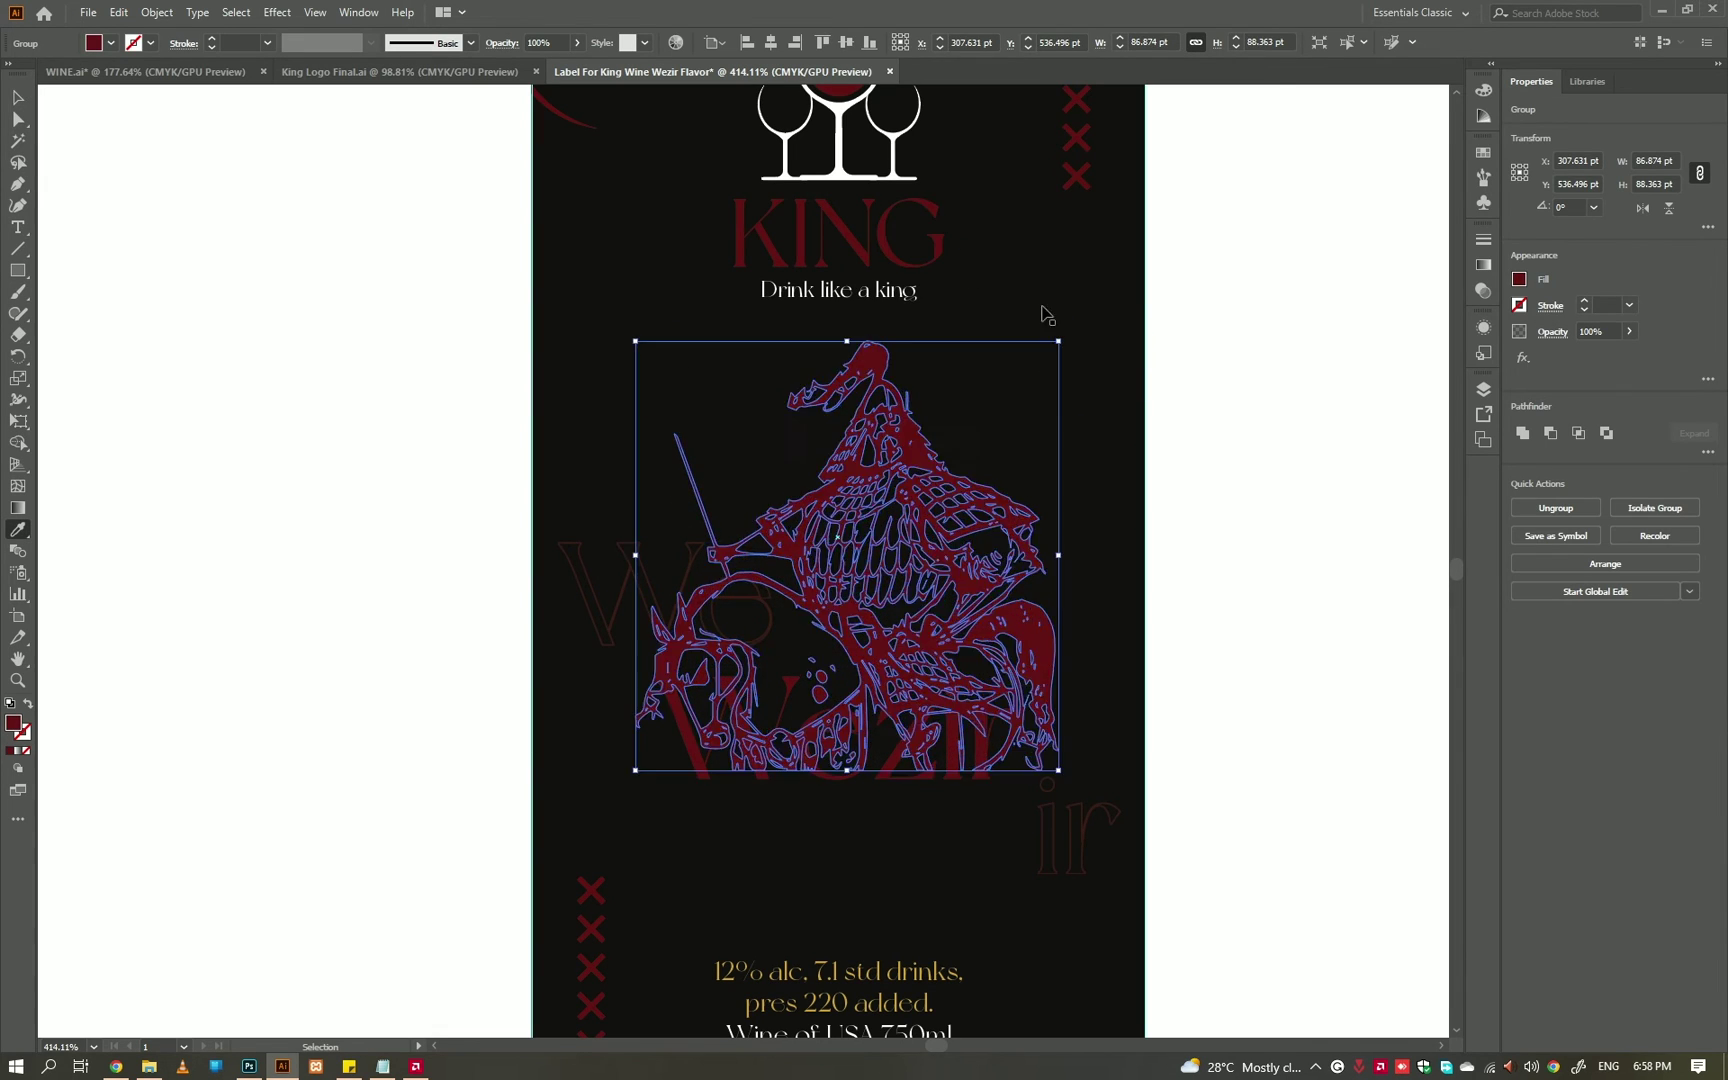
pyautogui.click(1033, 730)
# - Make the Wezir title white and bring it in front of the knight
pyautogui.click(1020, 750)
pyautogui.click(1227, 521)
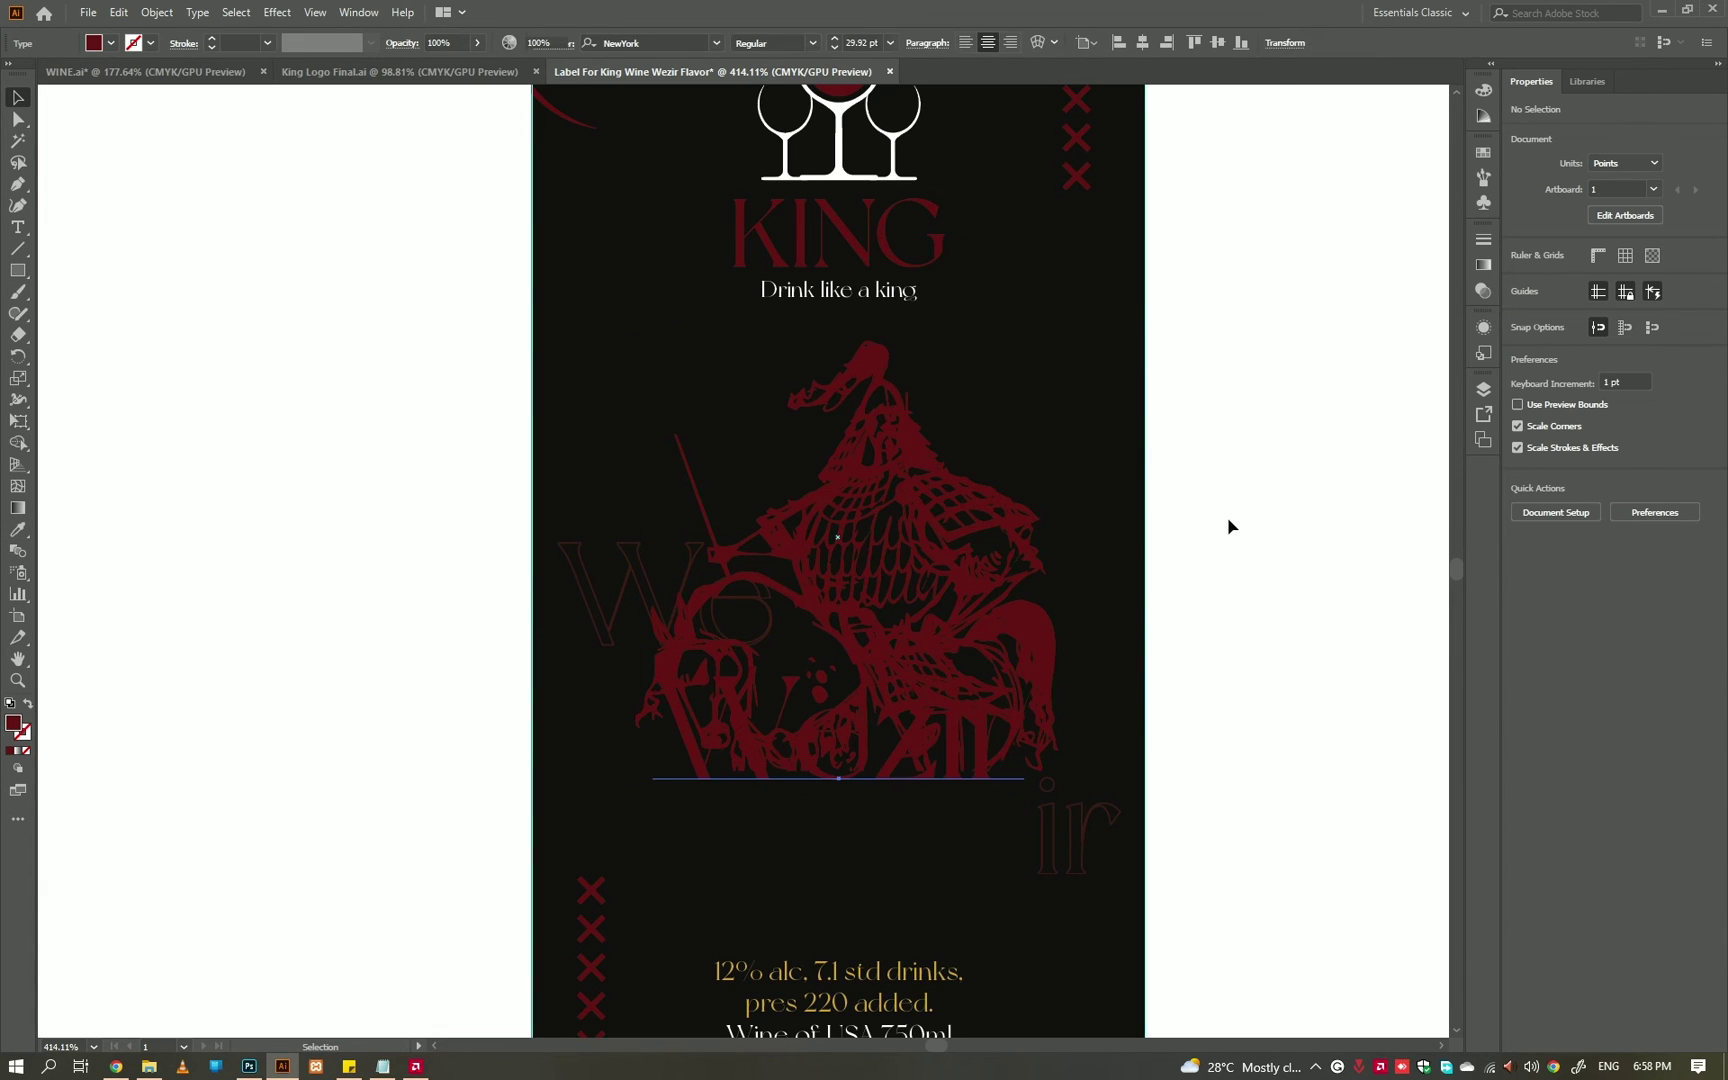
pyautogui.click(893, 771)
# - Give the Wezir title the gold colour sampled from the alcohol text
pyautogui.click(1227, 538)
pyautogui.keyDown('alt'); pyautogui.scroll(-1, 1227, 540); pyautogui.keyUp('alt')
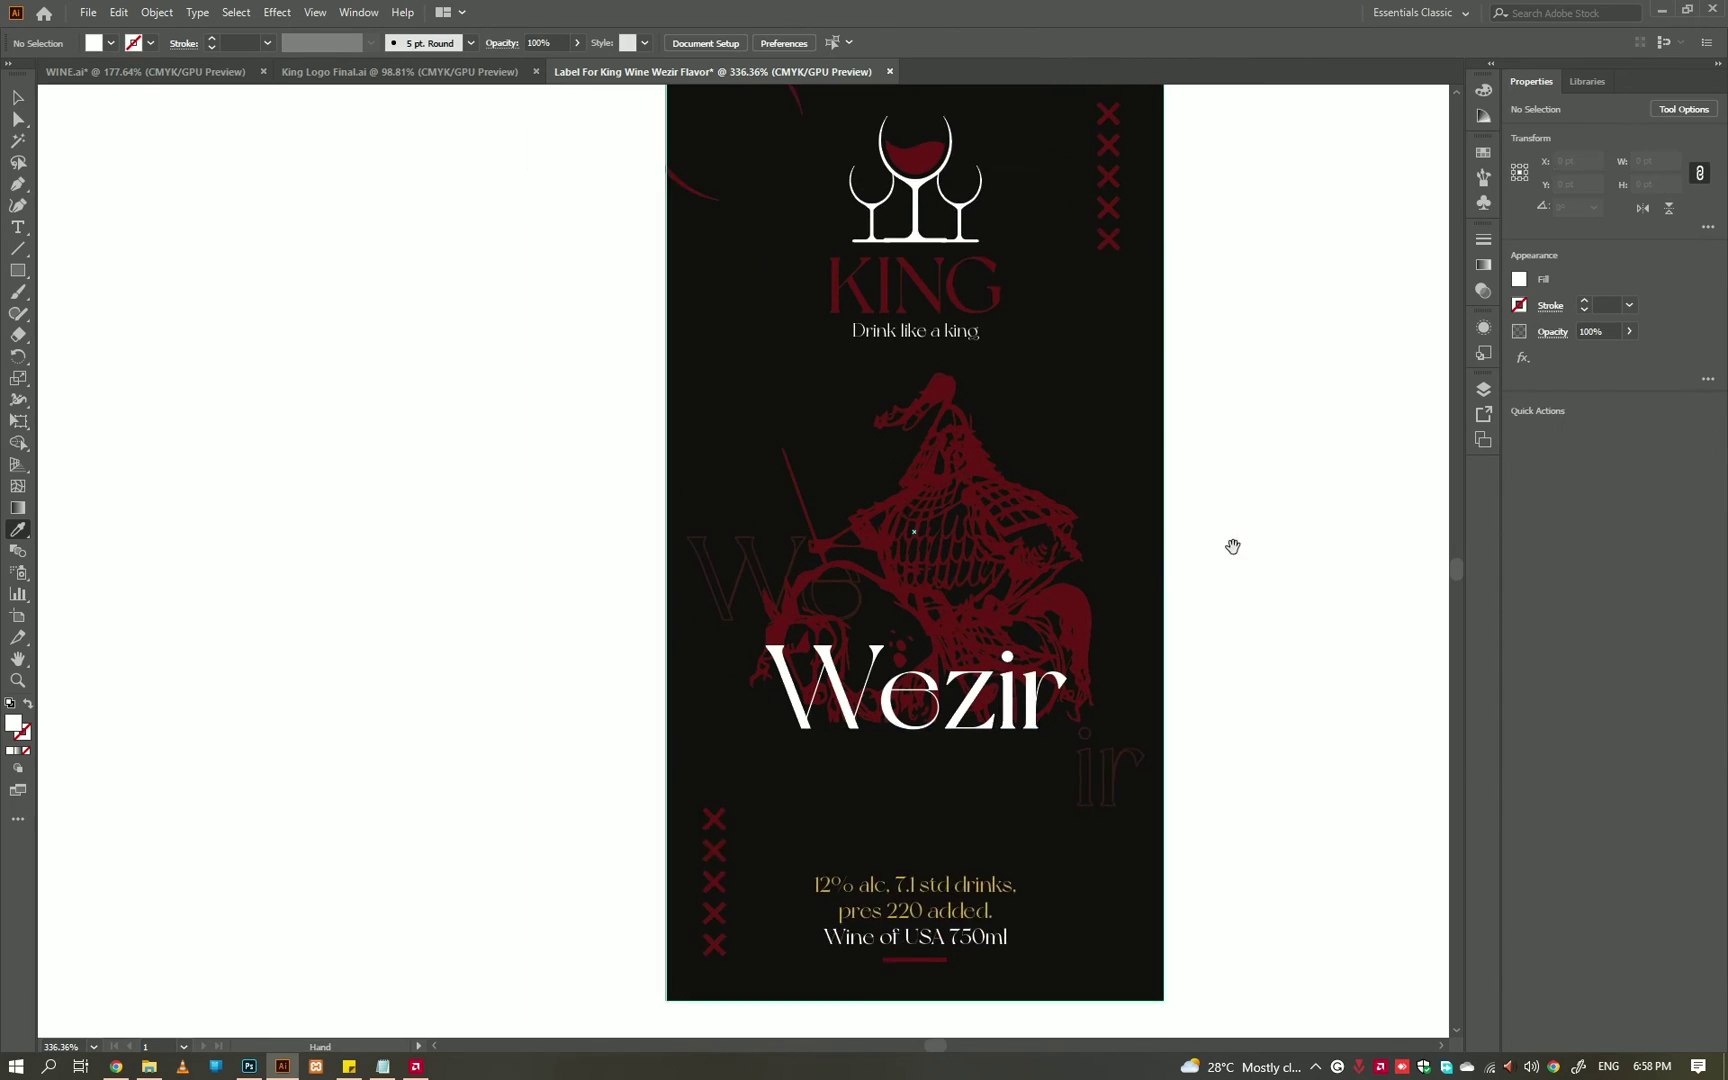
pyautogui.click(753, 770)
pyautogui.press('i')
pyautogui.click(885, 905)
pyautogui.keyDown('ctrl'); pyautogui.click(1188, 548); pyautogui.keyUp('ctrl')
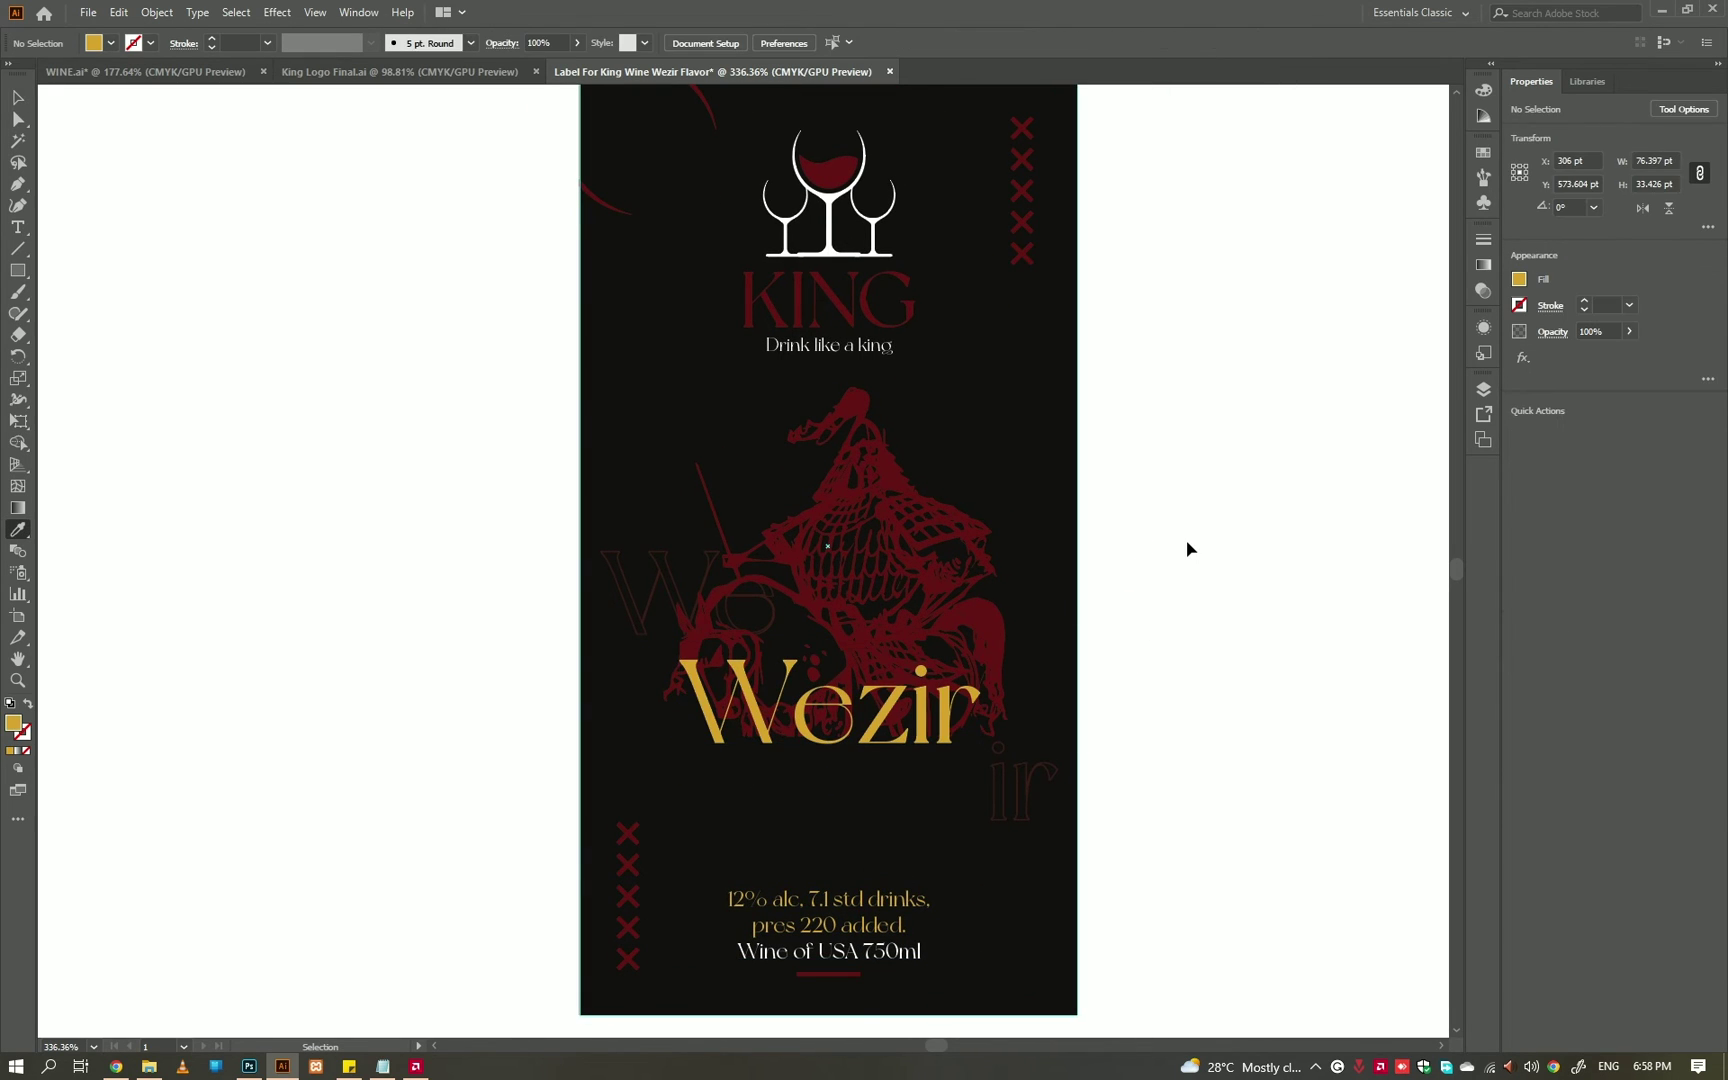
pyautogui.hotkey('ctrl', 'z')
pyautogui.hotkey('ctrl', 'shift', 'z')
pyautogui.hotkey('ctrl', 'shift', 'z')
pyautogui.press('v')
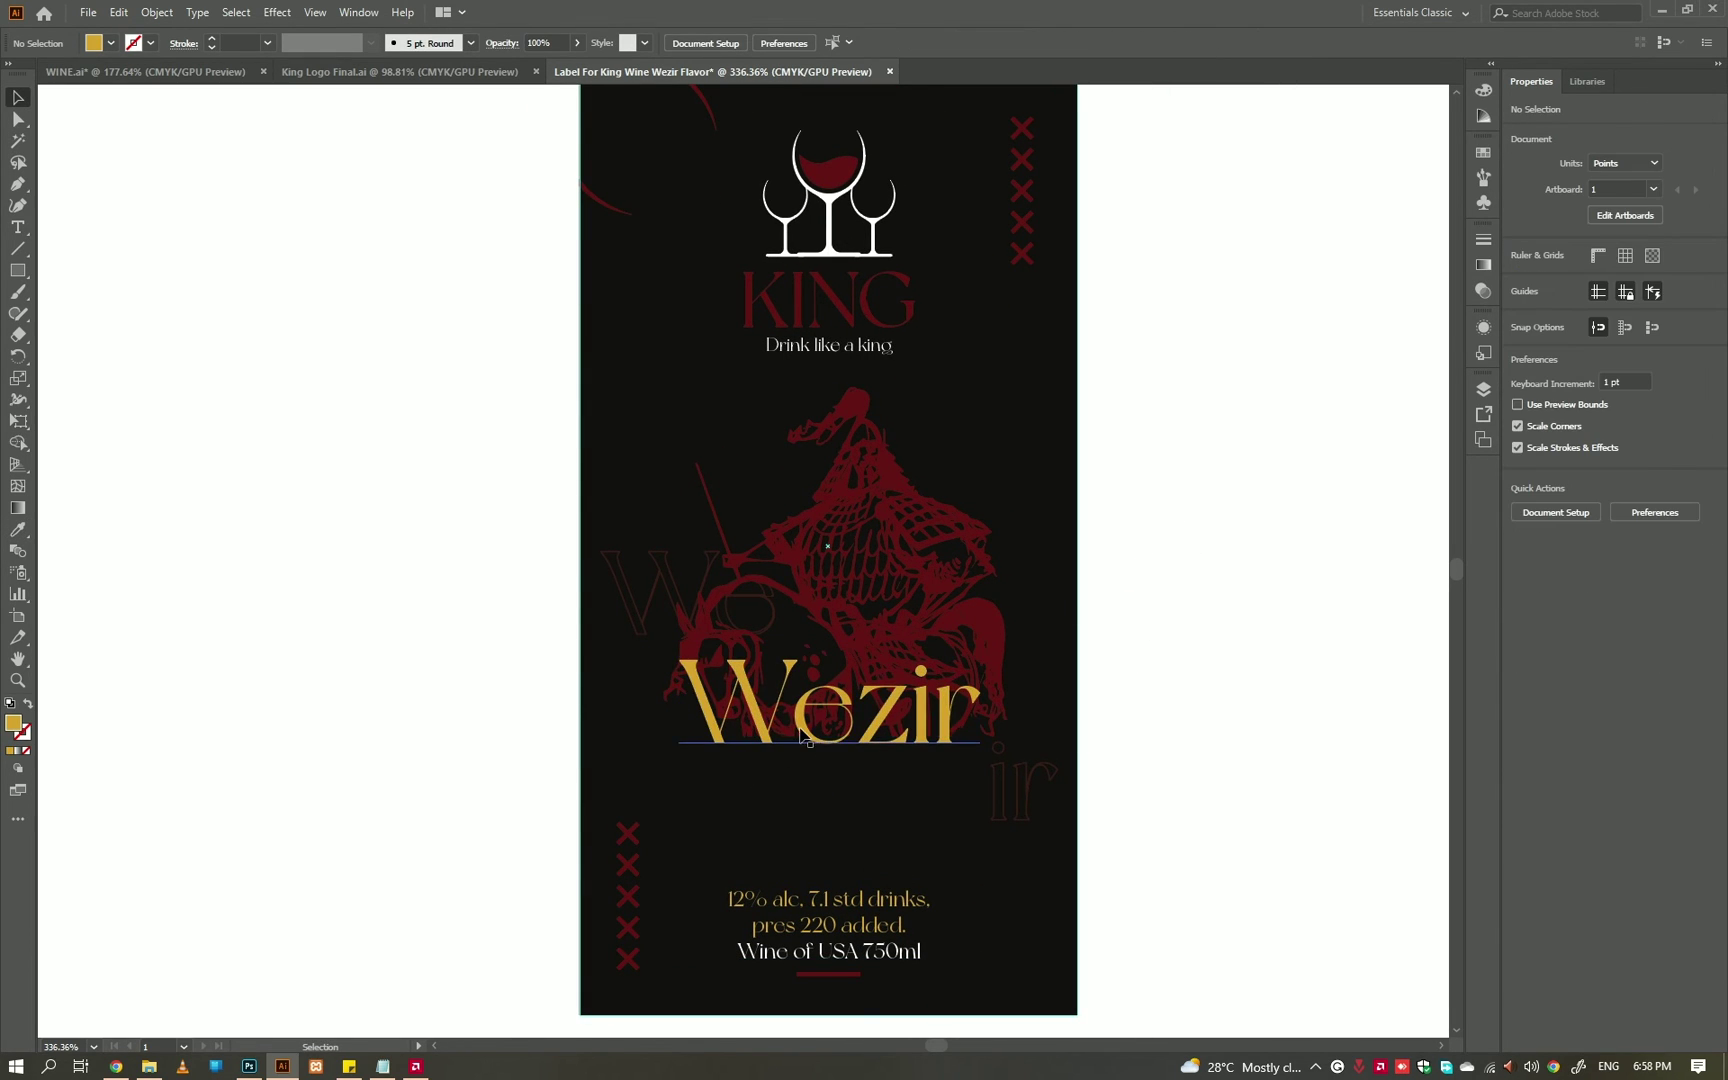
pyautogui.click(797, 710)
# - Shrink the faded left Wezir text, rotate it vertical and set it against the left edge
pyautogui.click(700, 600)
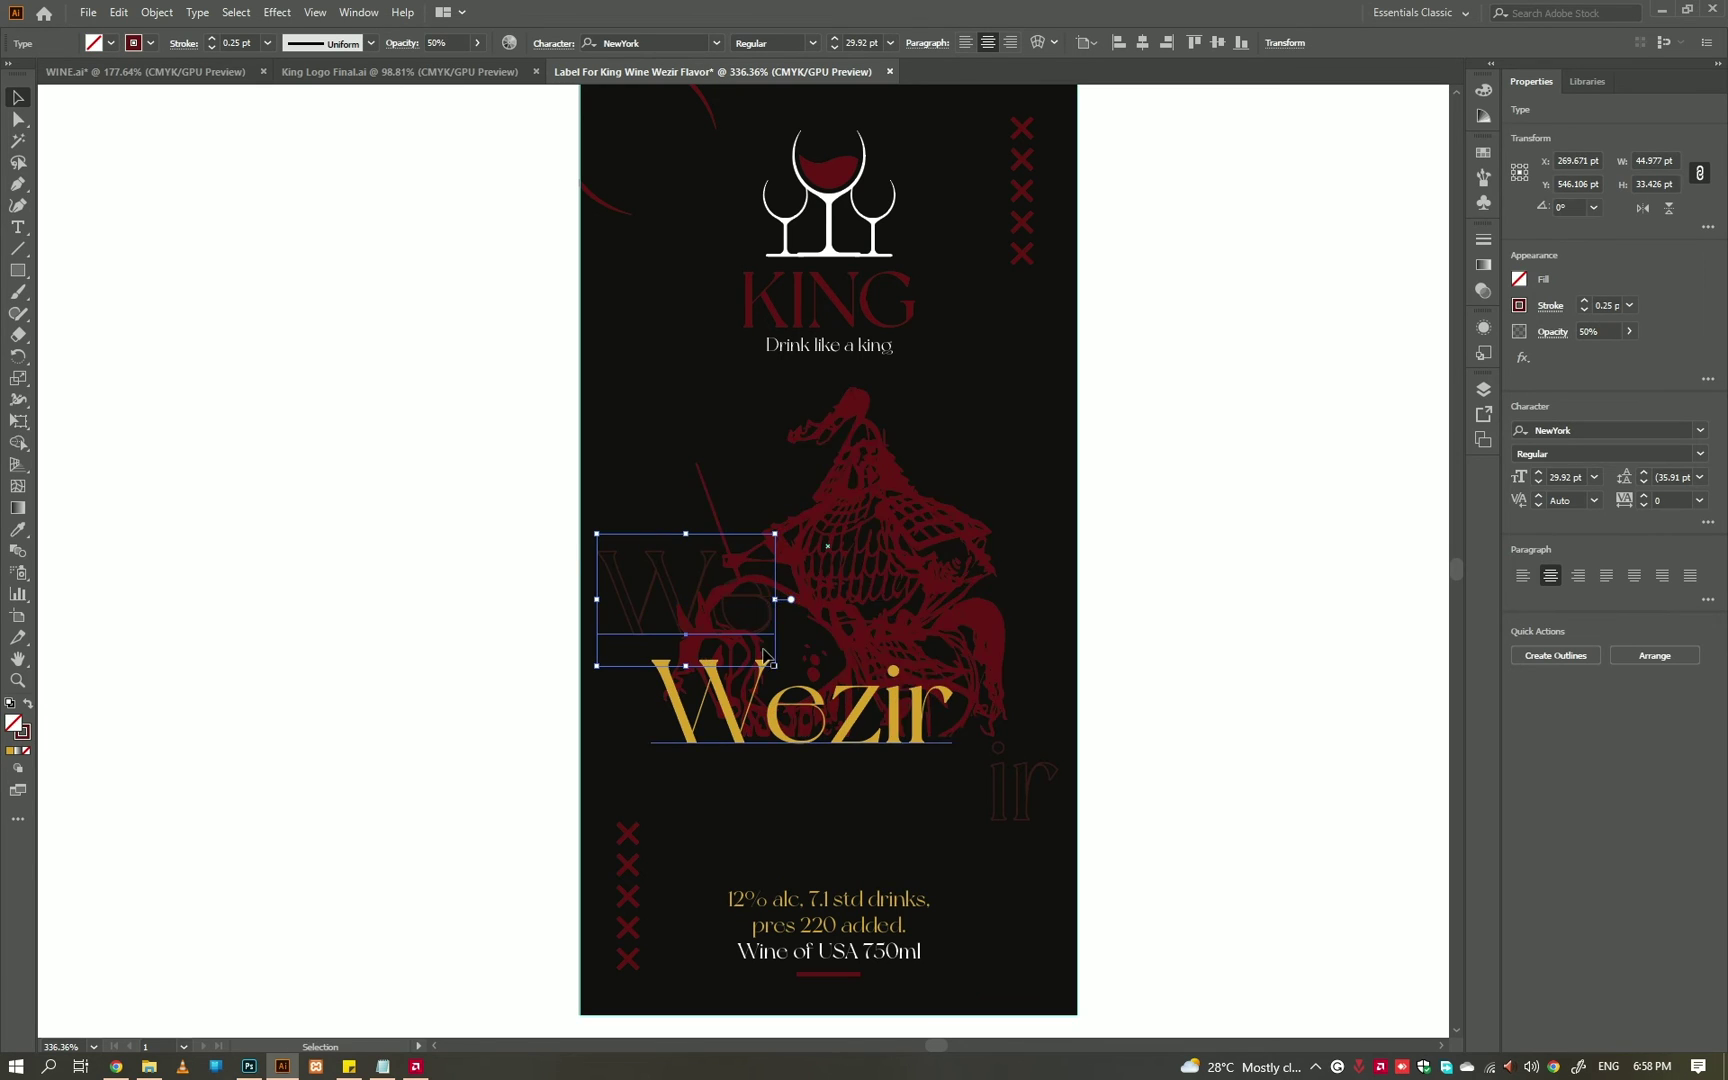
pyautogui.moveTo(778, 600)
pyautogui.mouseDown()
pyautogui.moveTo(688, 600)
pyautogui.moveTo(672, 422)
pyautogui.mouseUp()
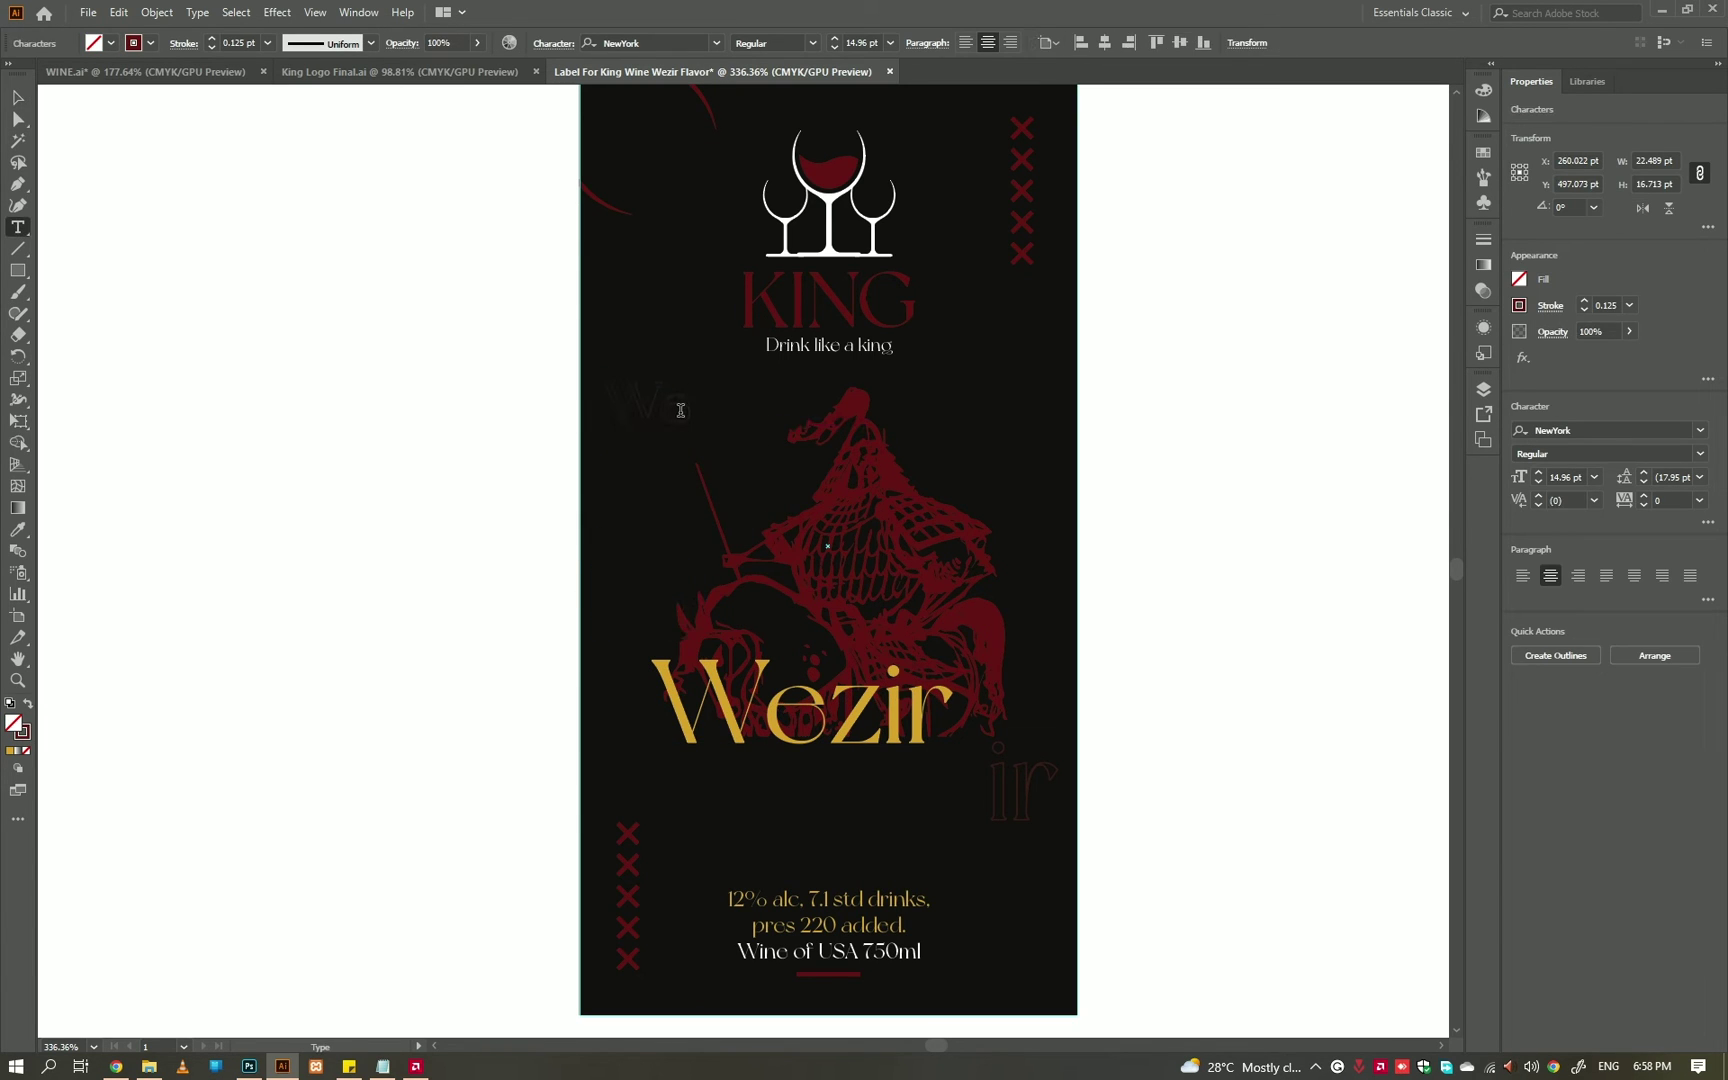
pyautogui.press('Escape')
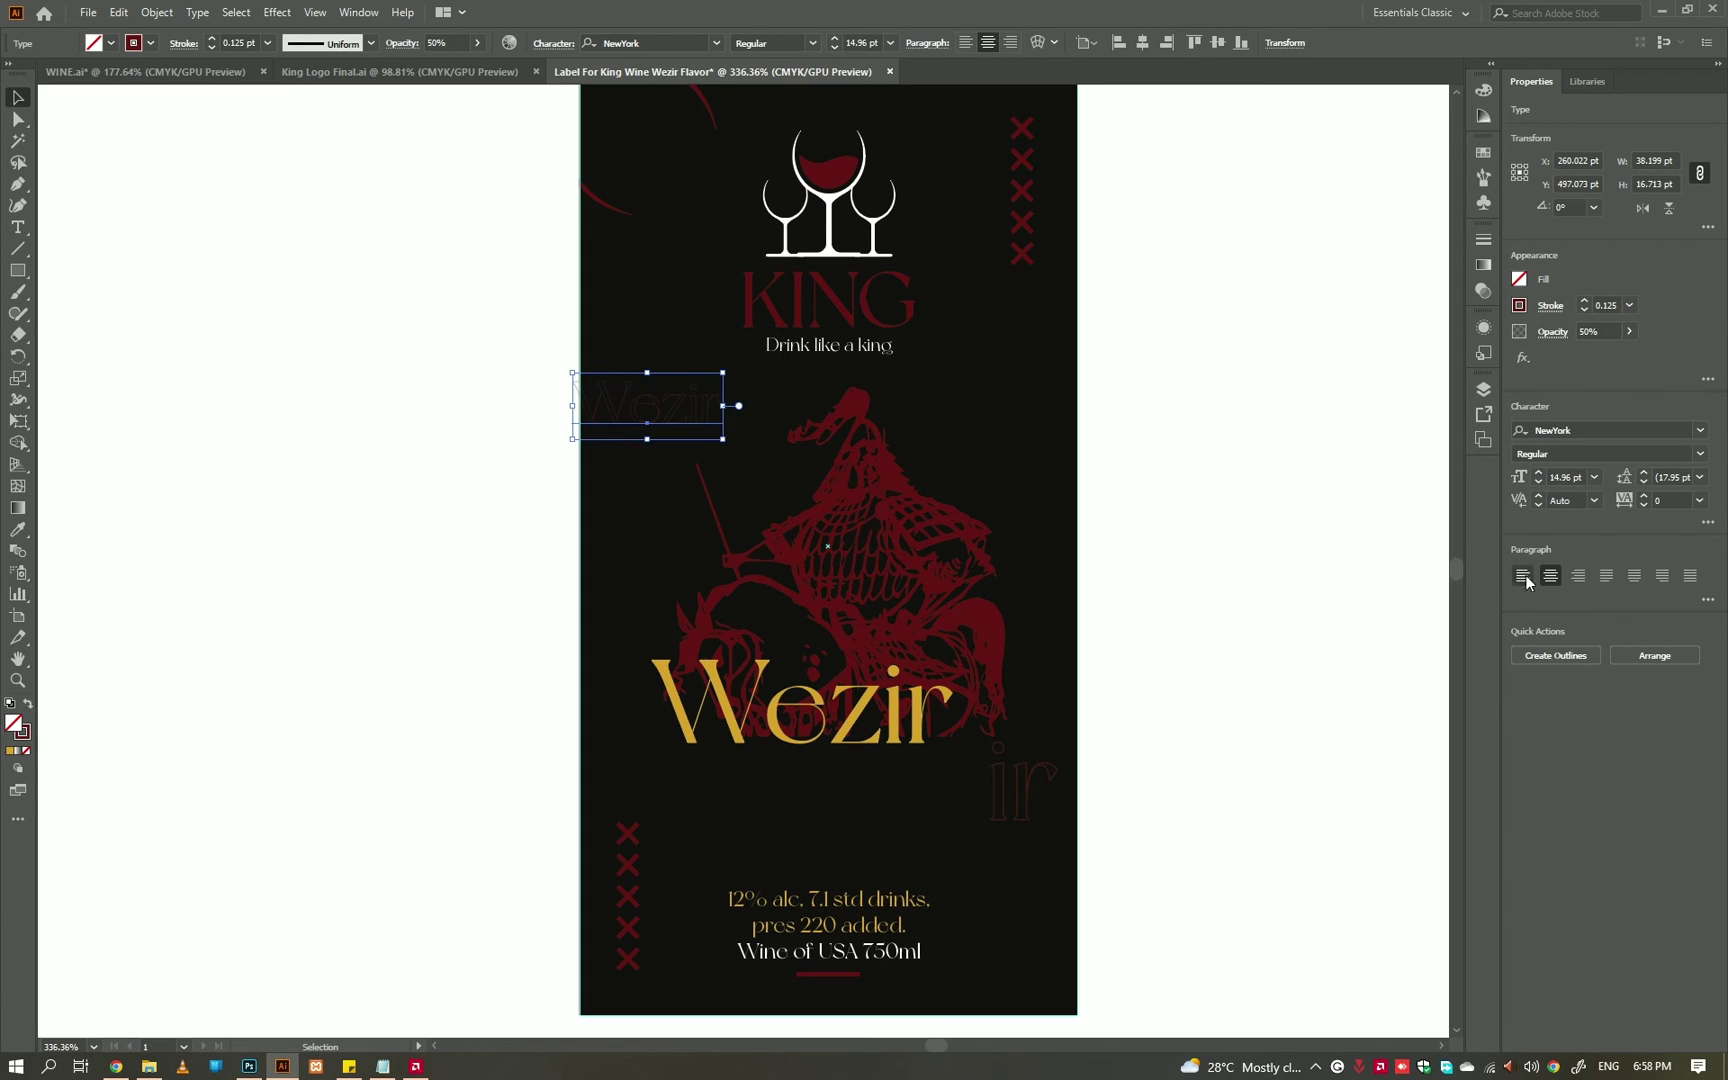
pyautogui.moveTo(771, 432); pyautogui.dragTo(688, 522)
pyautogui.moveTo(959, 489); pyautogui.dragTo(700, 330)
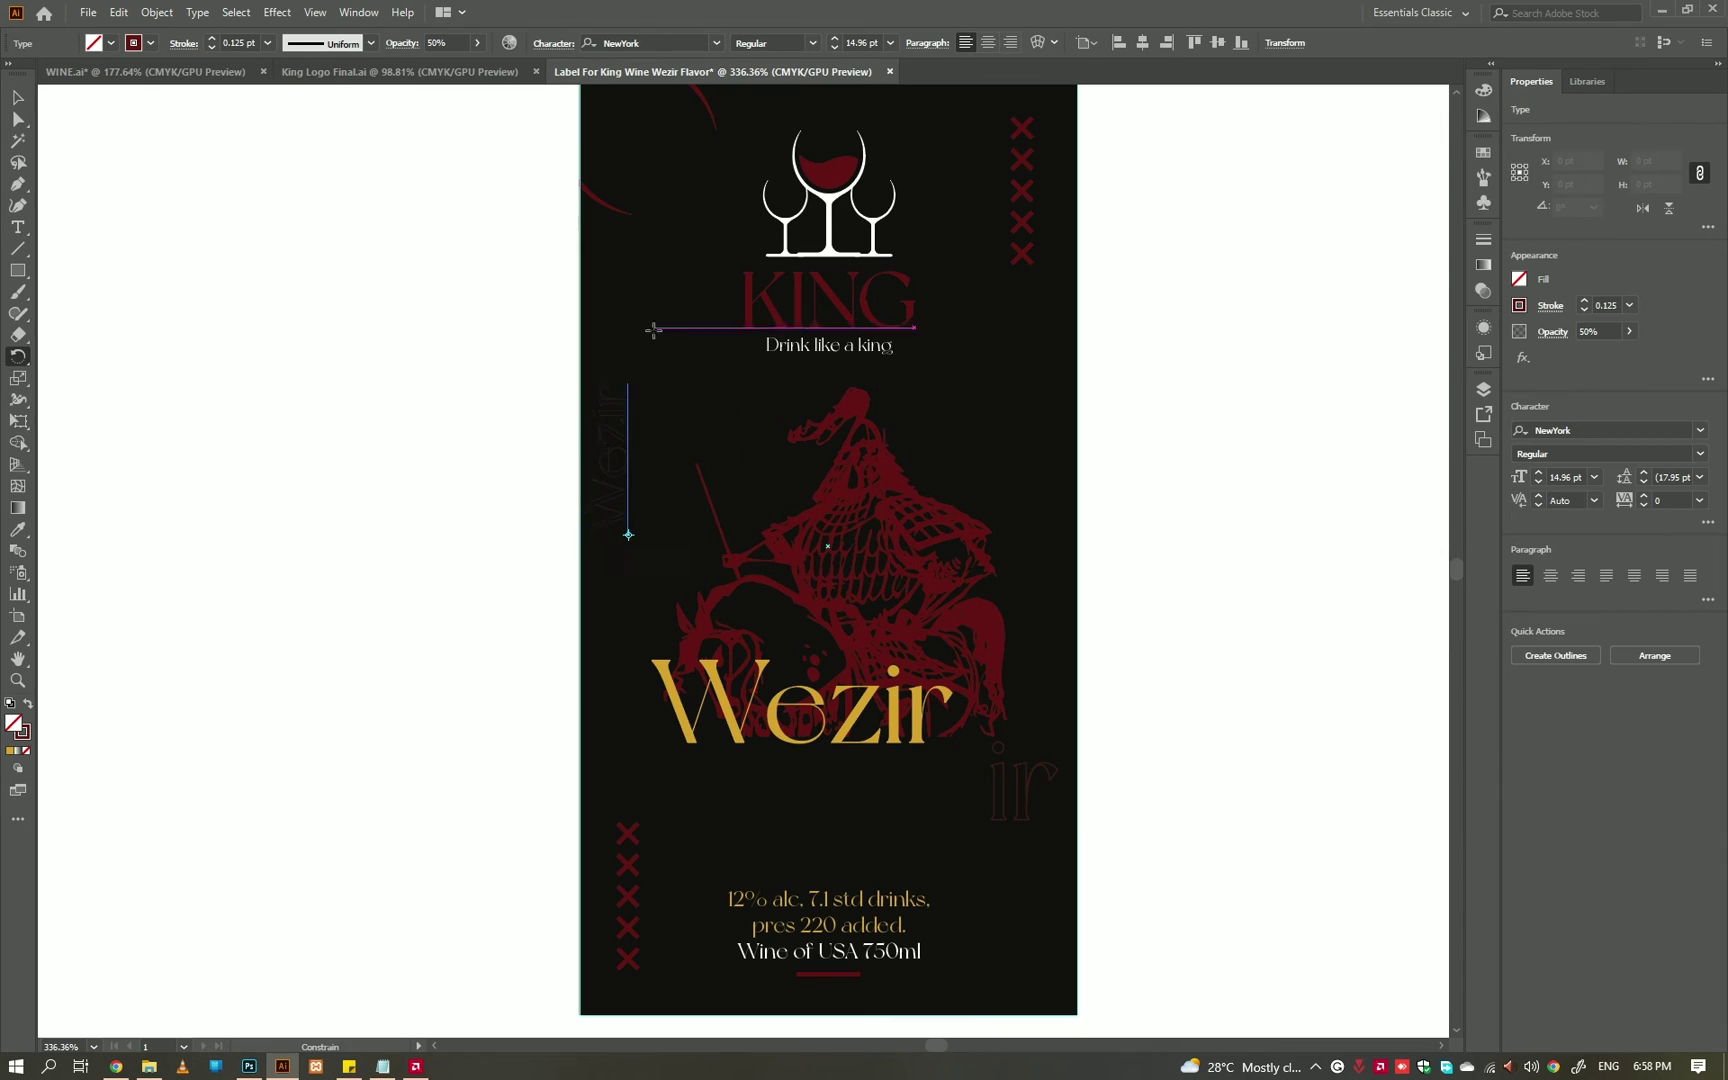
pyautogui.moveTo(627, 515); pyautogui.dragTo(642, 515)
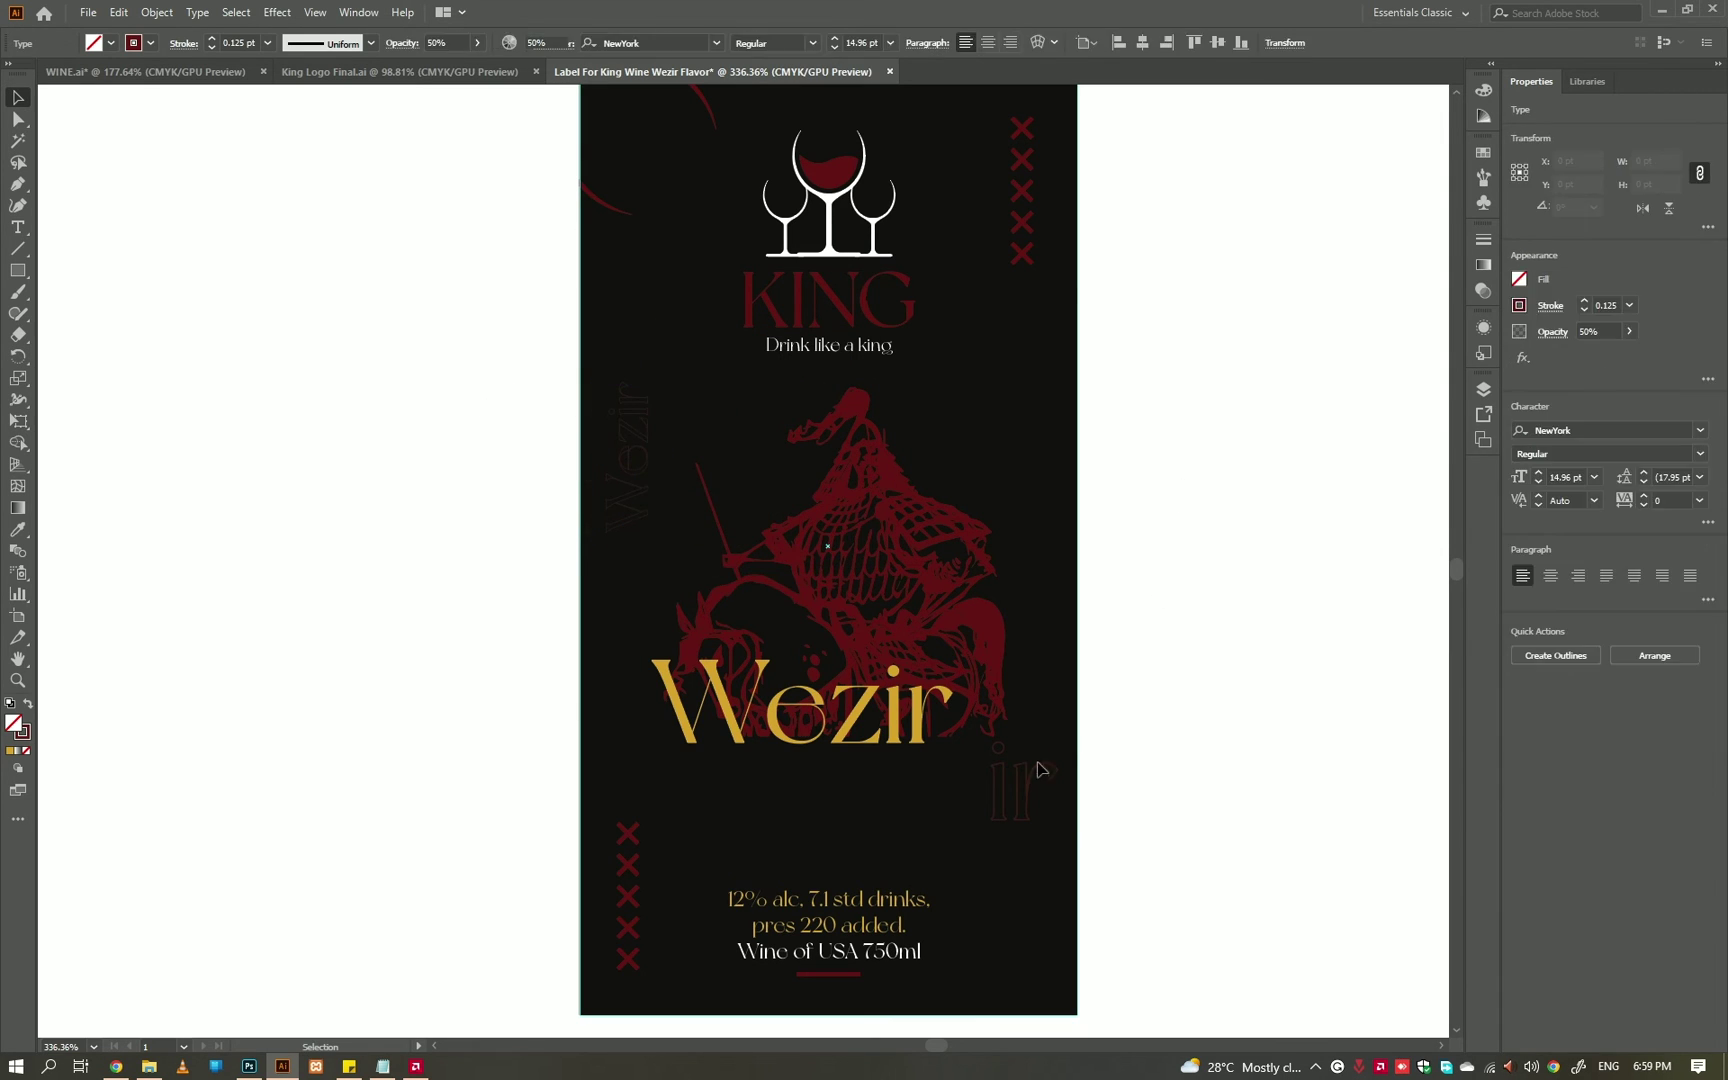
# - Restyle the faded 'ir' text as a vertical Wezir word along the right edge
pyautogui.click(1007, 790)
pyautogui.press('i')
pyautogui.click(633, 440)
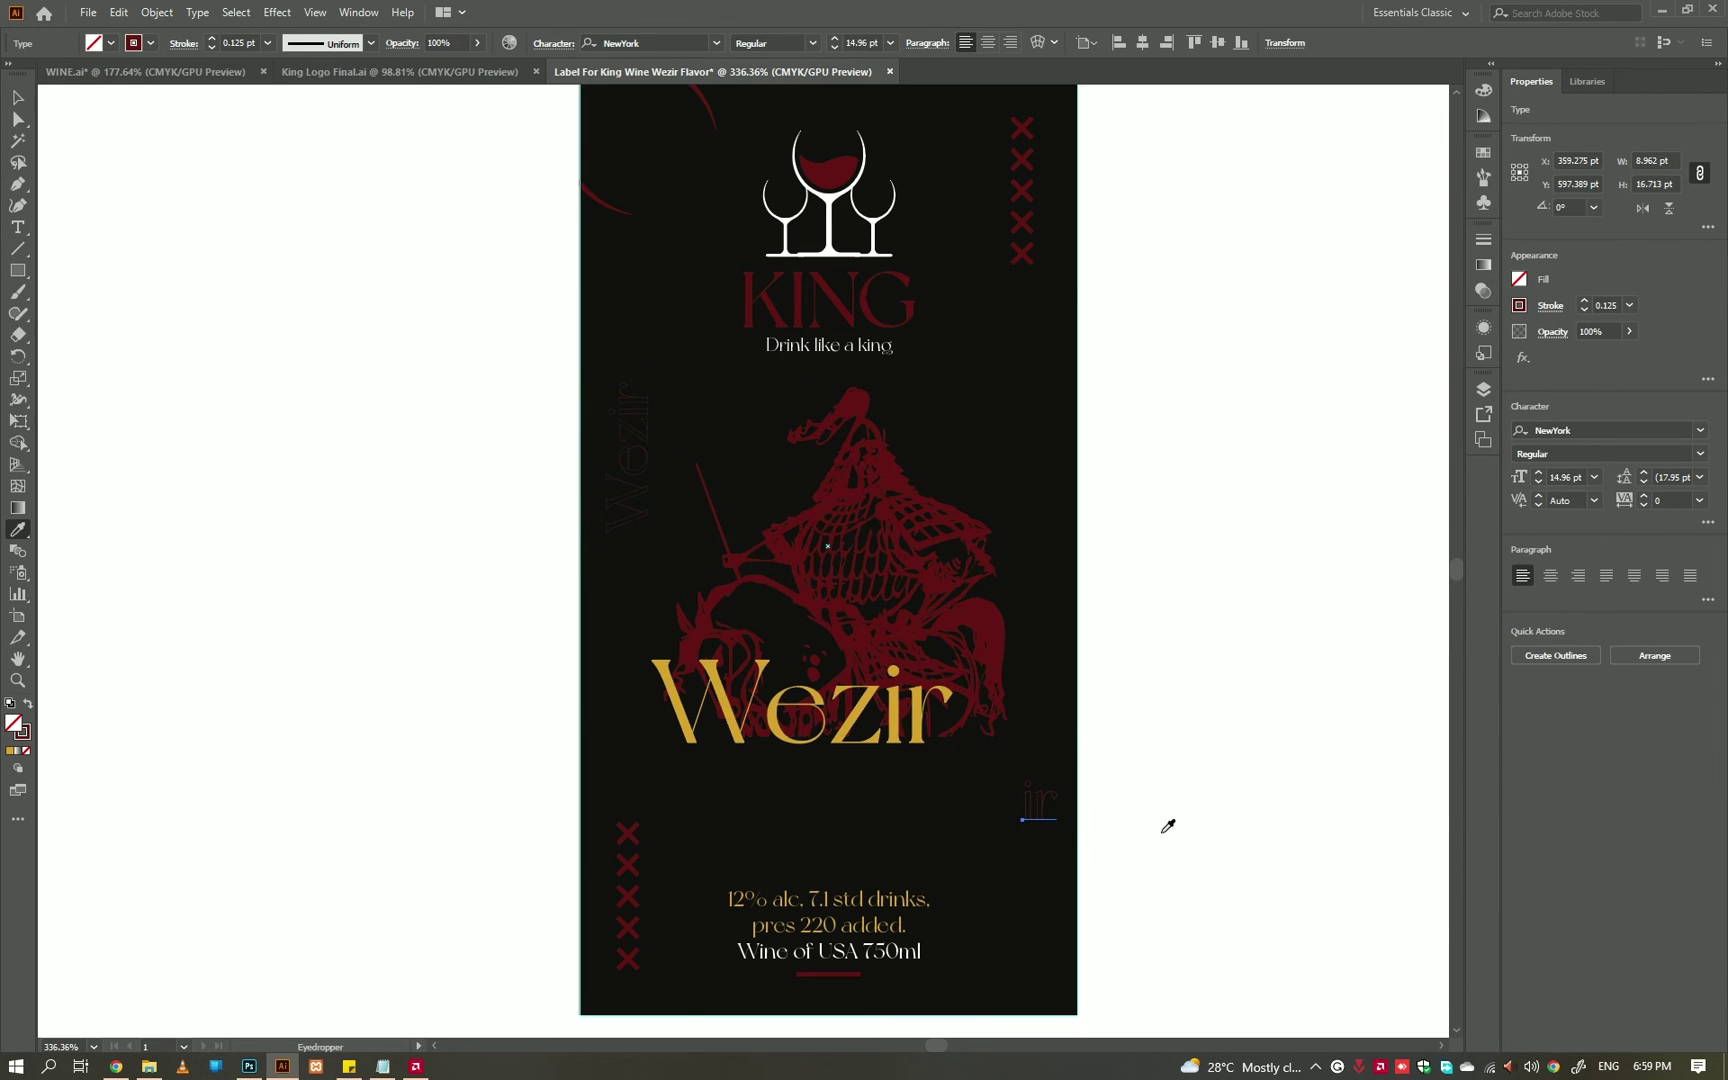
pyautogui.doubleClick(1049, 805)
pyautogui.write('WEZIR')
pyautogui.hotkey('ctrl', 'a')
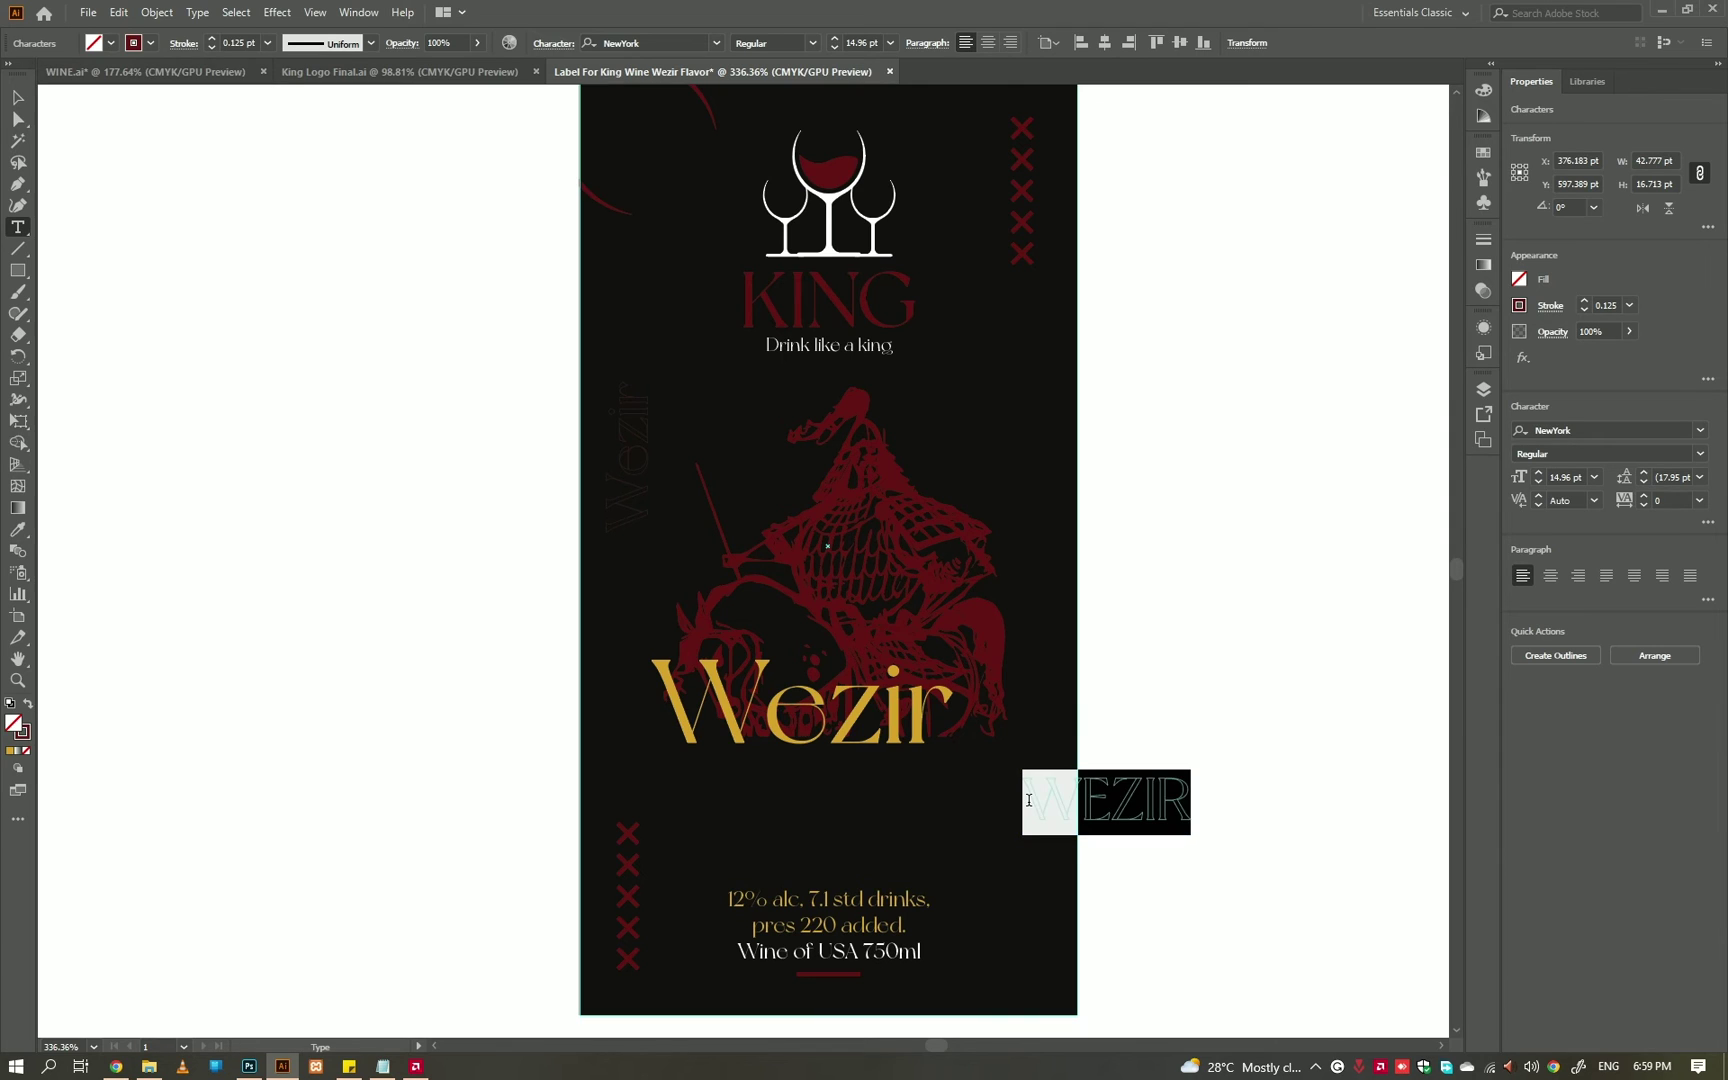
pyautogui.write('Wezir')
pyautogui.press('Escape')
pyautogui.press('r')
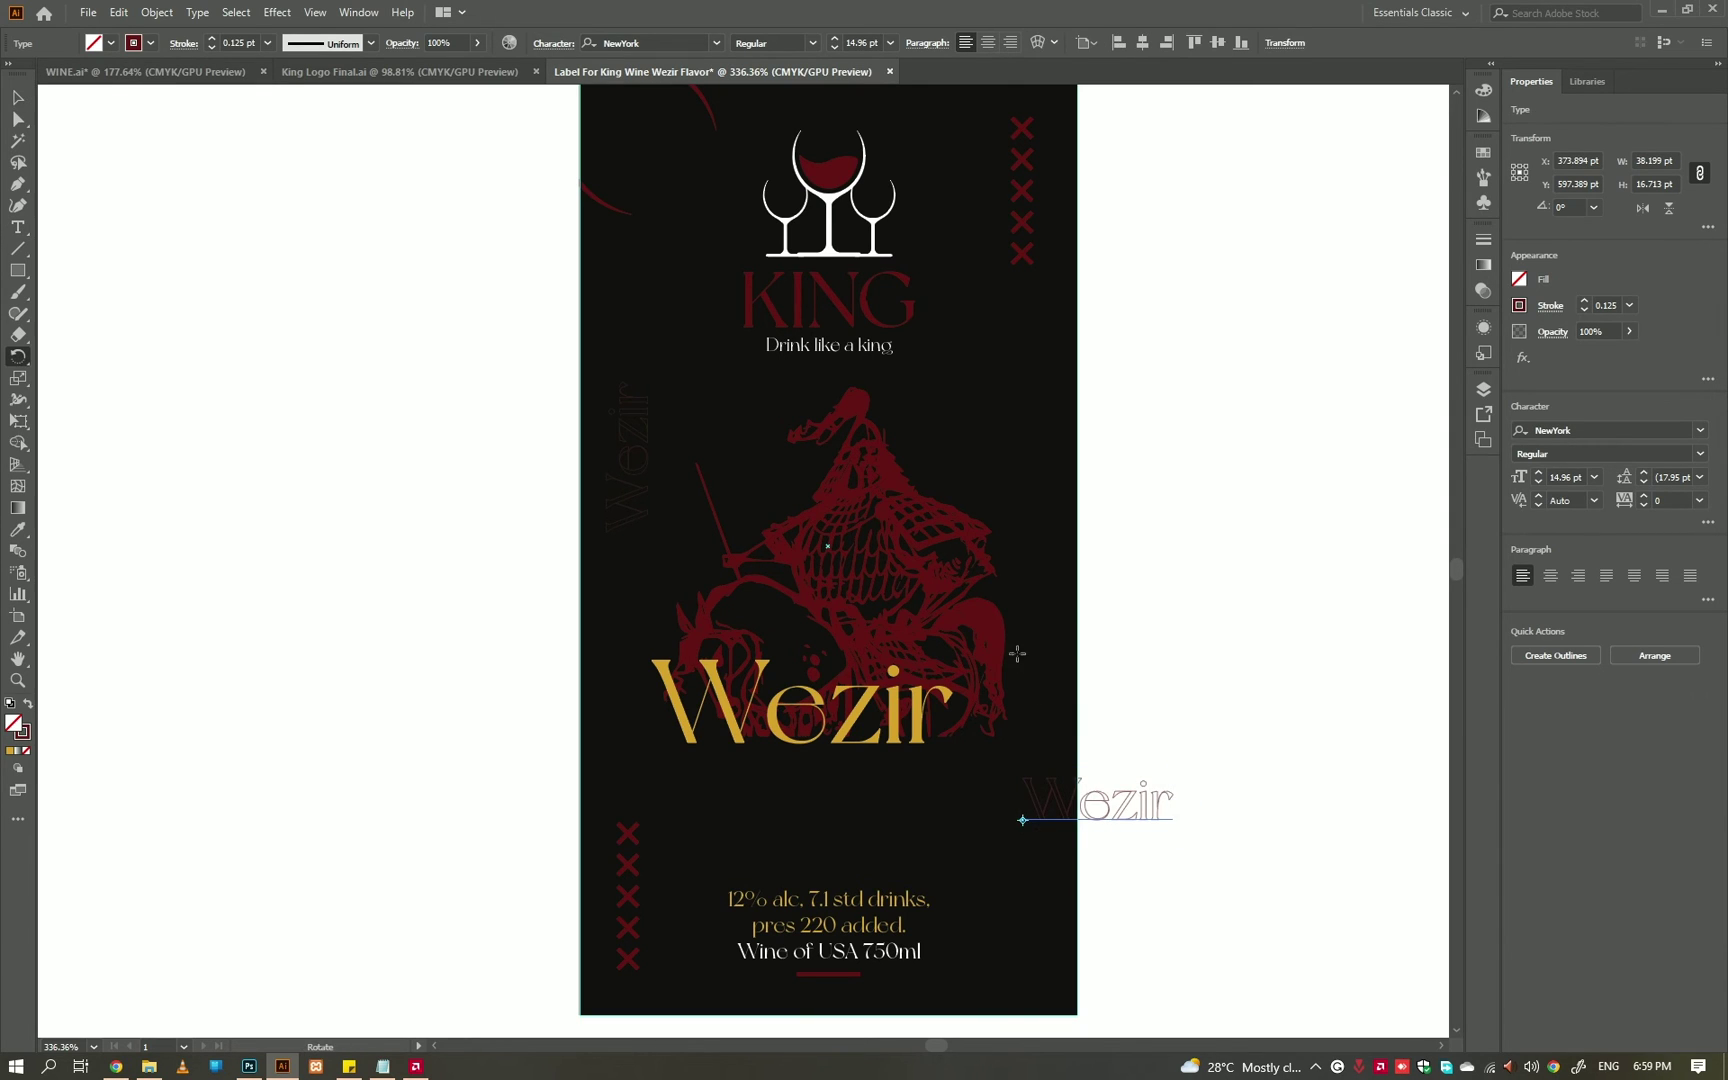
pyautogui.moveTo(1375, 705)
pyautogui.mouseDown()
pyautogui.moveTo(1118, 860)
pyautogui.moveTo(1018, 850)
pyautogui.mouseUp()
pyautogui.press('v')
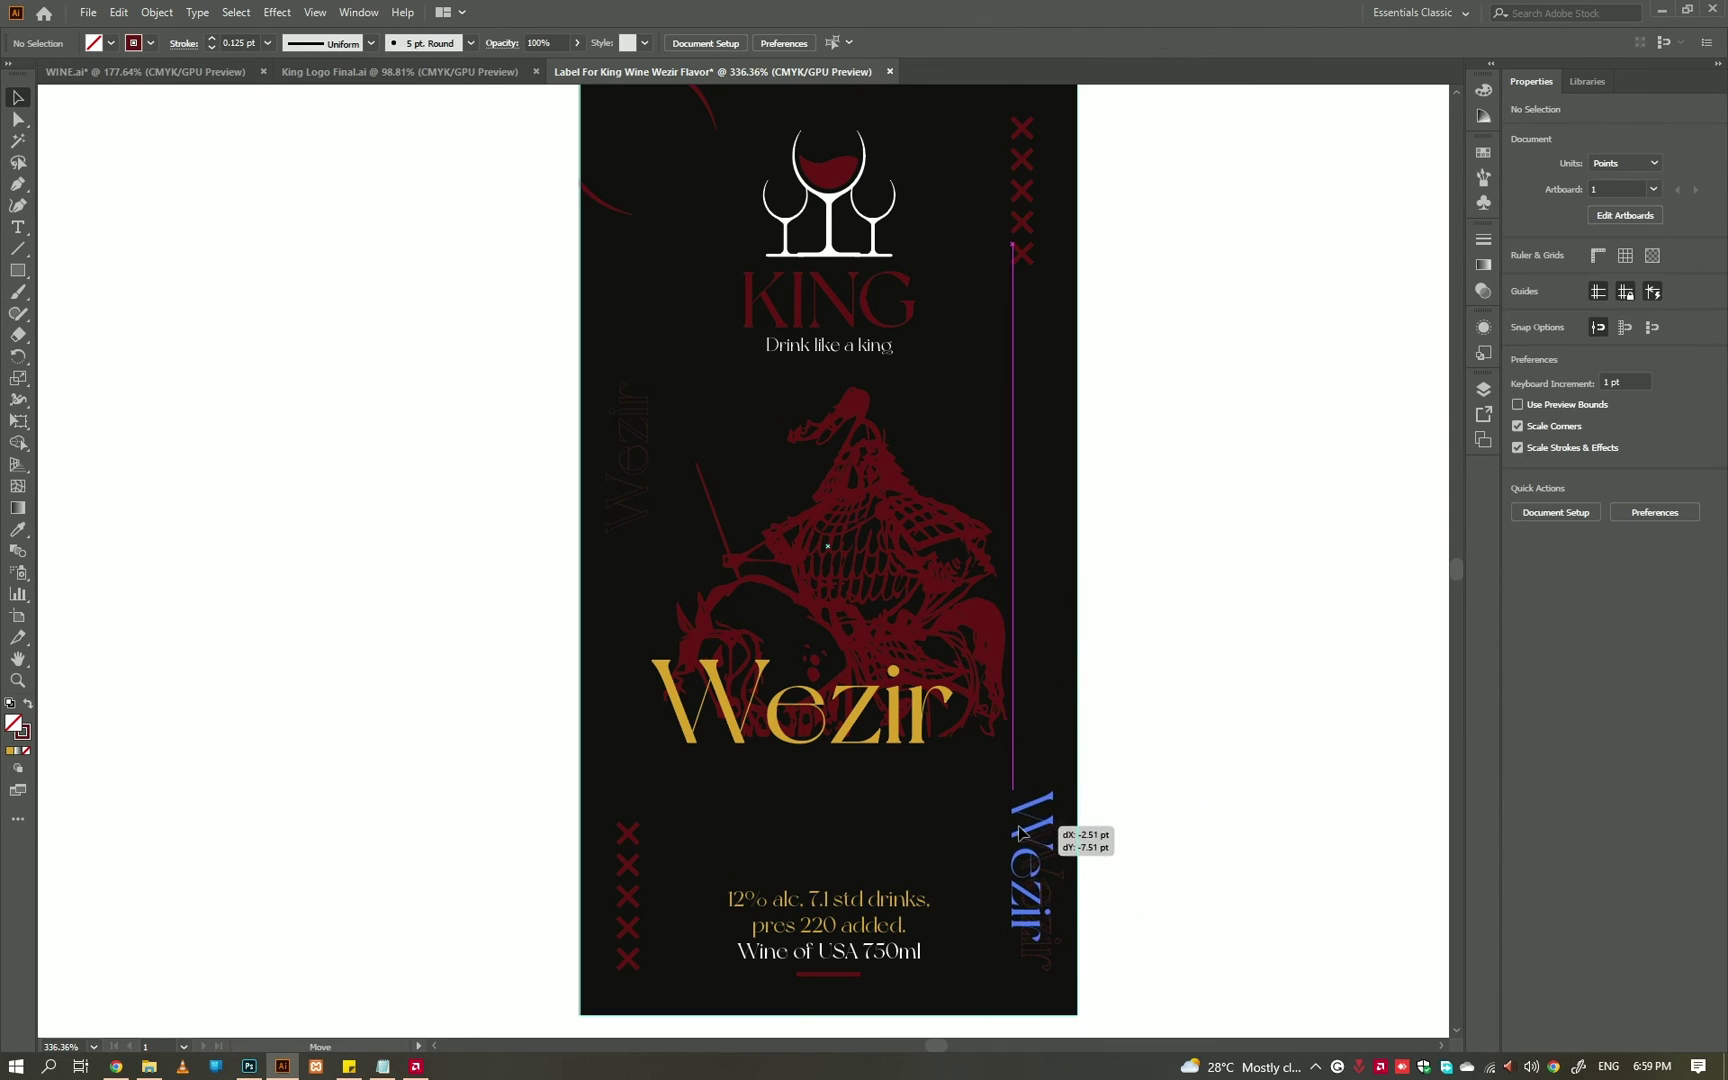
pyautogui.click(1242, 729)
pyautogui.scroll(-2, 1173, 740)
# - Select the knight illustration and reset its fill to default black
pyautogui.scroll(-3, 1176, 745)
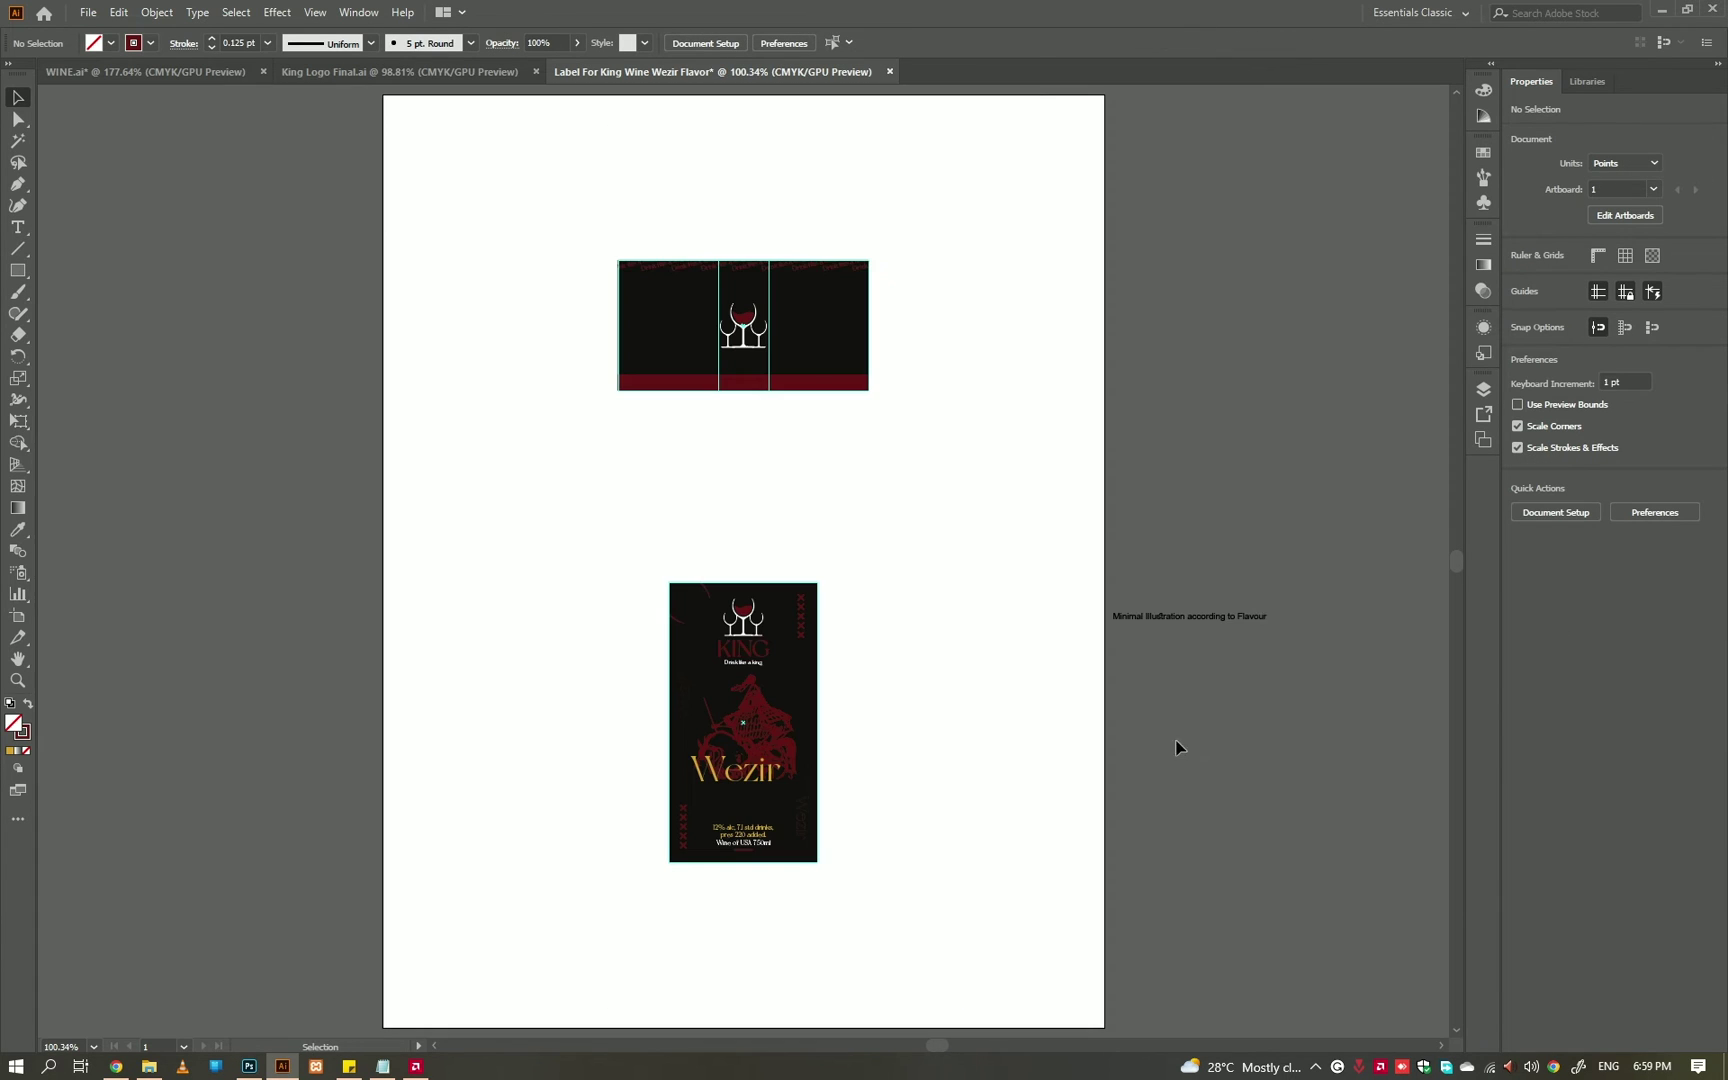
pyautogui.scroll(3, 933, 755)
pyautogui.scroll(3, 1292, 663)
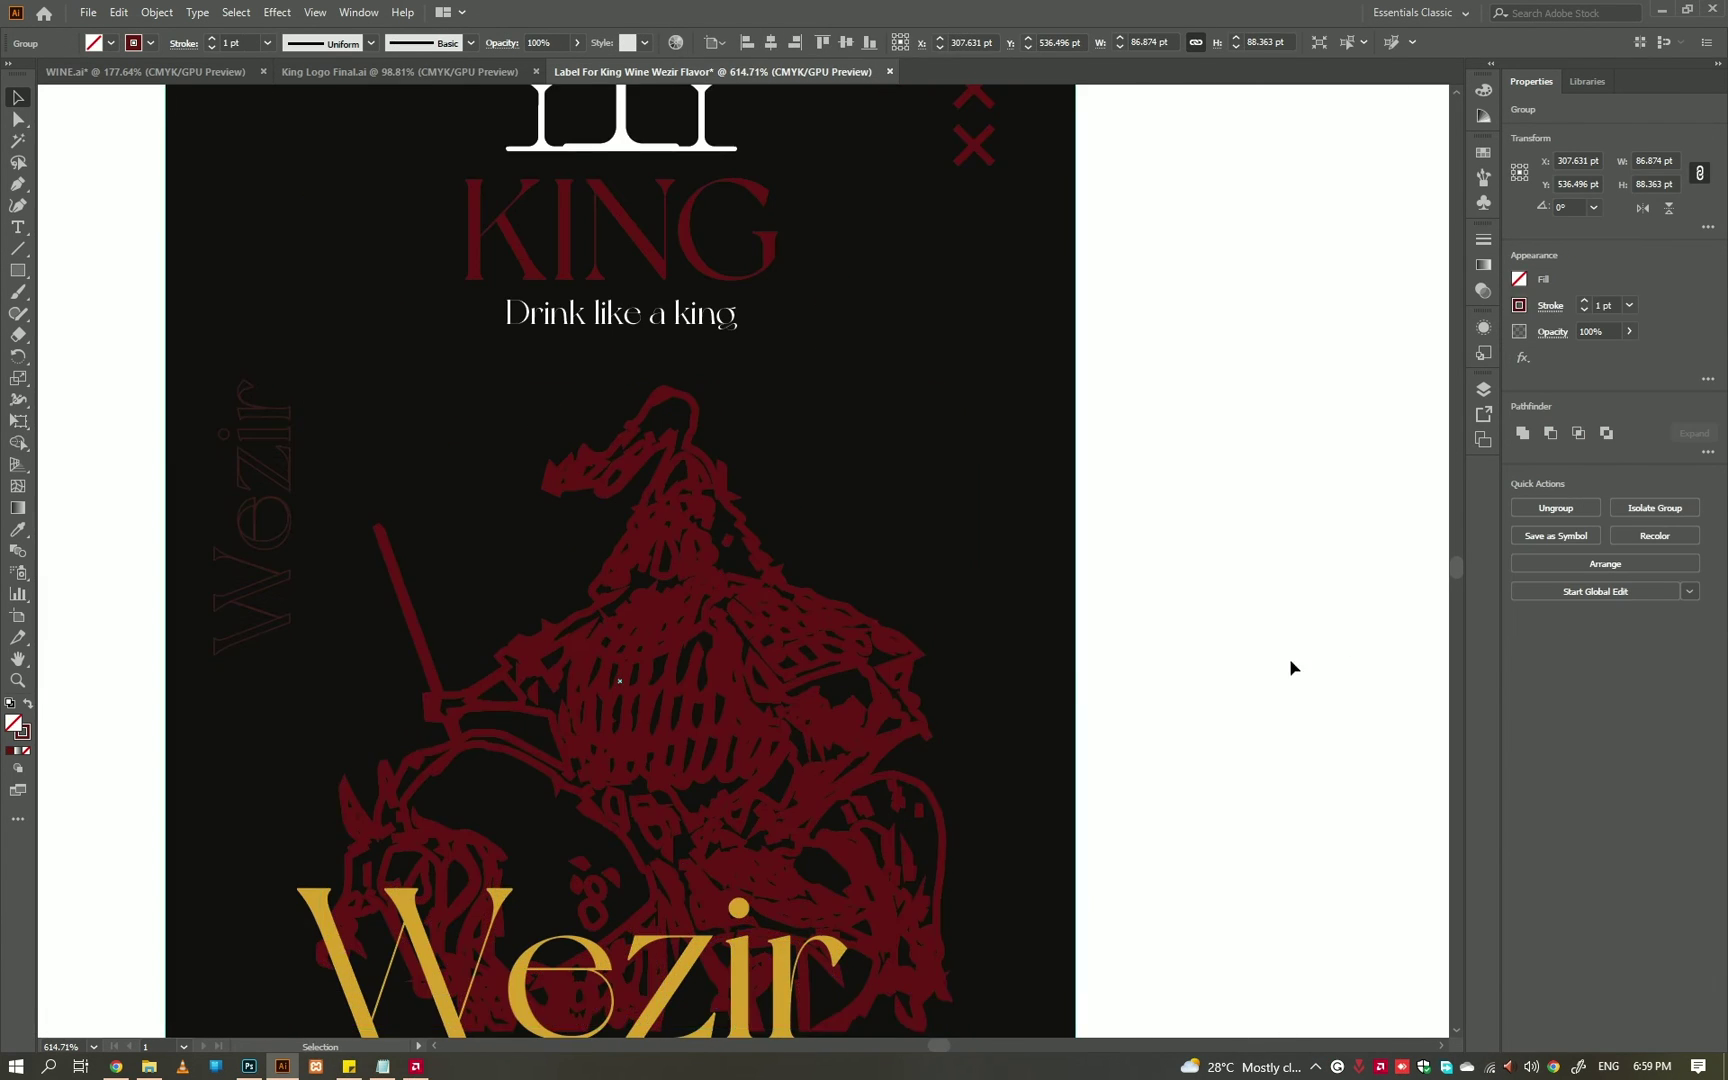
pyautogui.click(935, 525)
pyautogui.click(1265, 486)
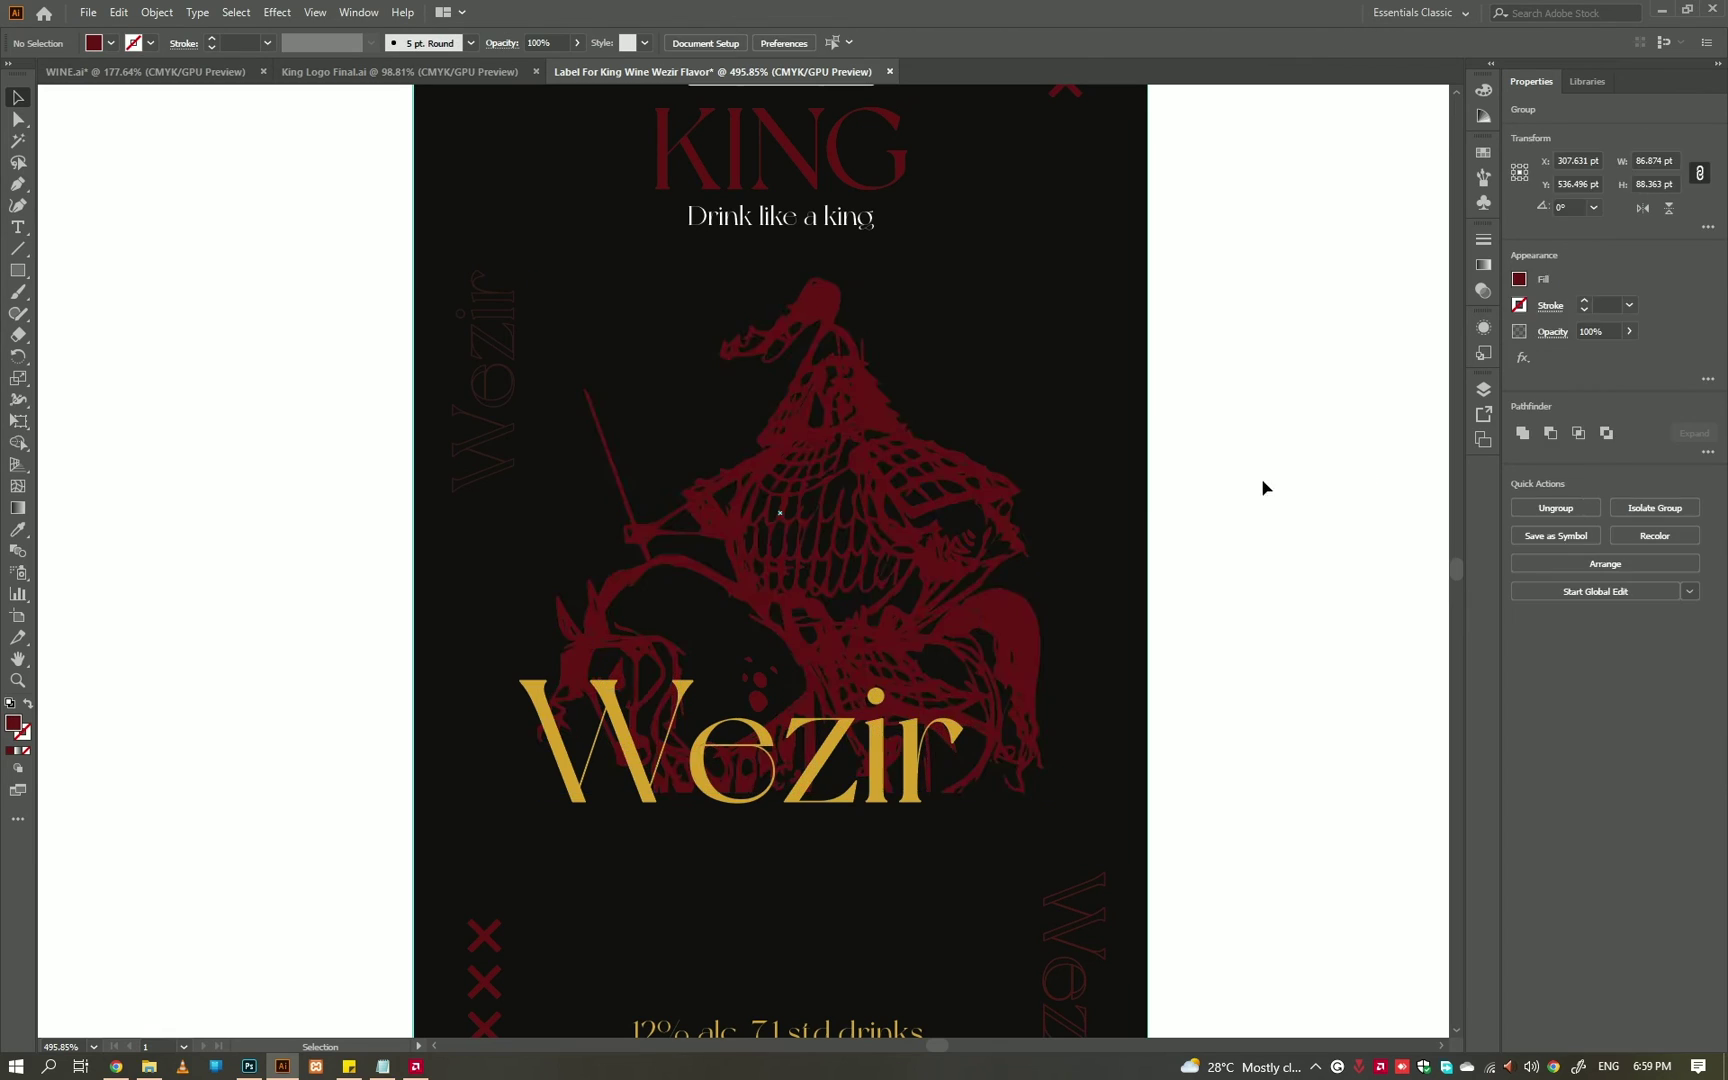
pyautogui.click(935, 565)
pyautogui.hotkey('ctrl', 'z')
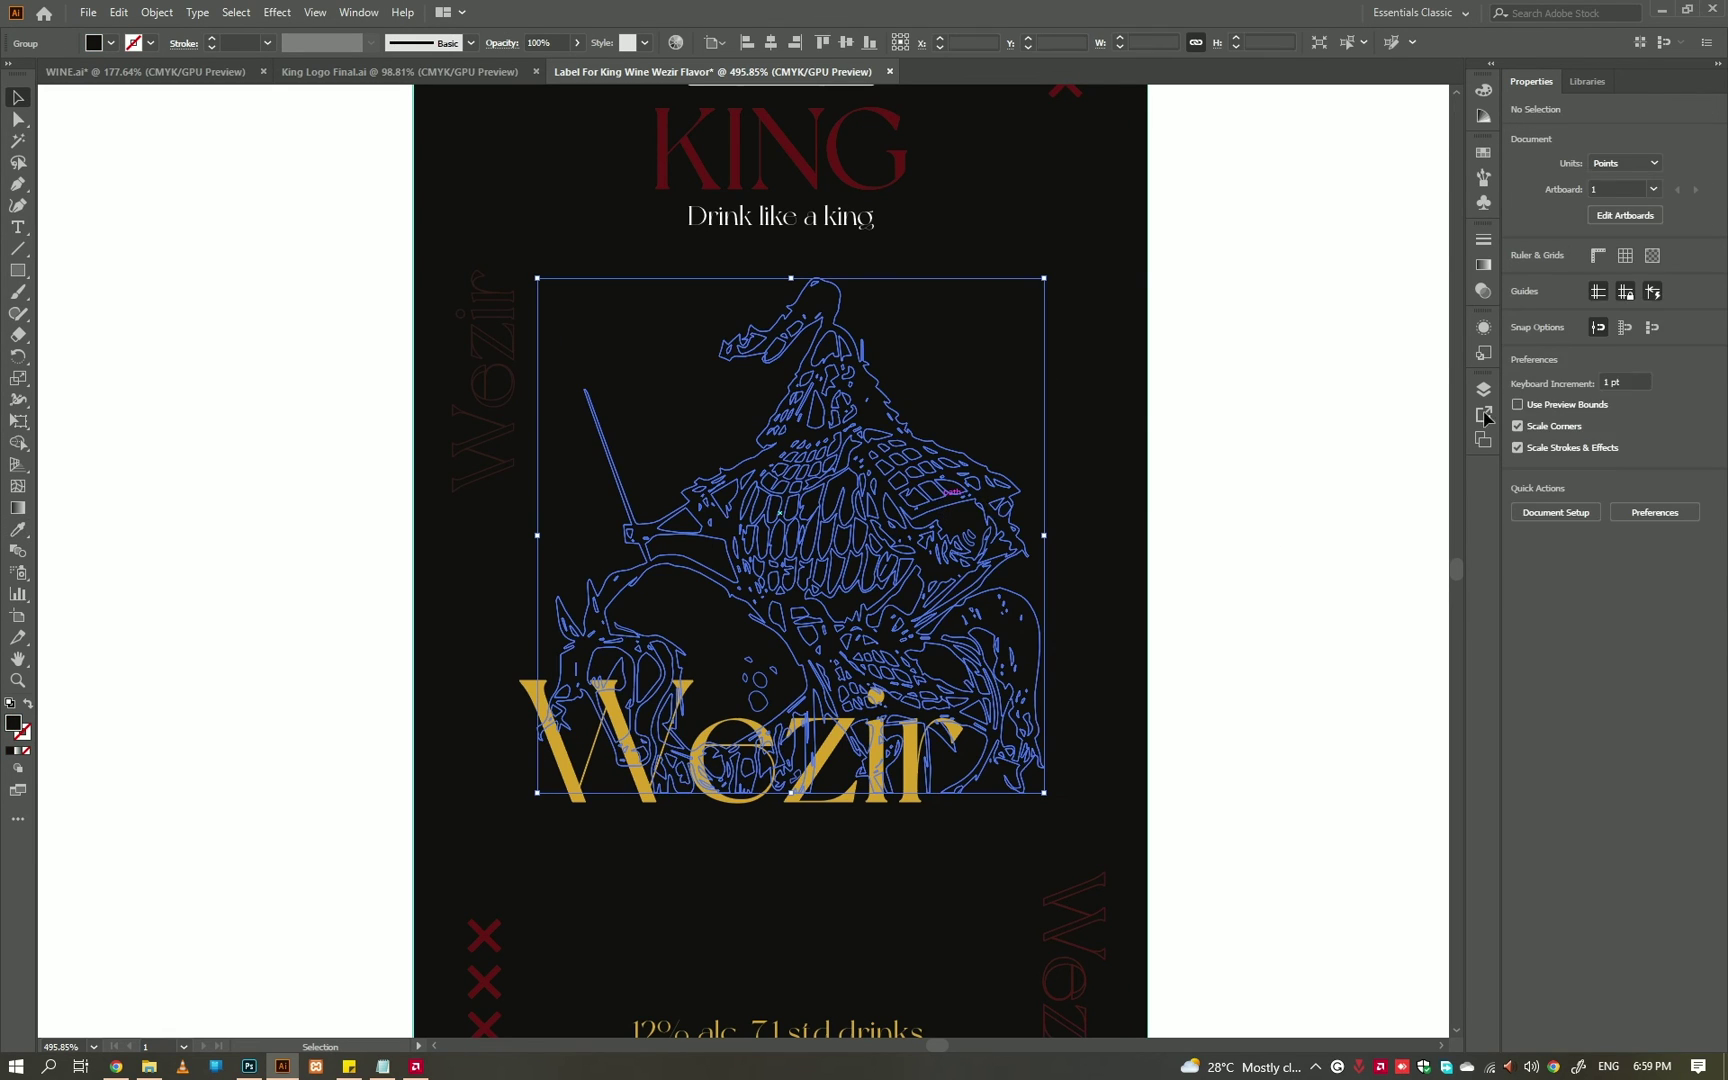
pyautogui.click(1519, 280)
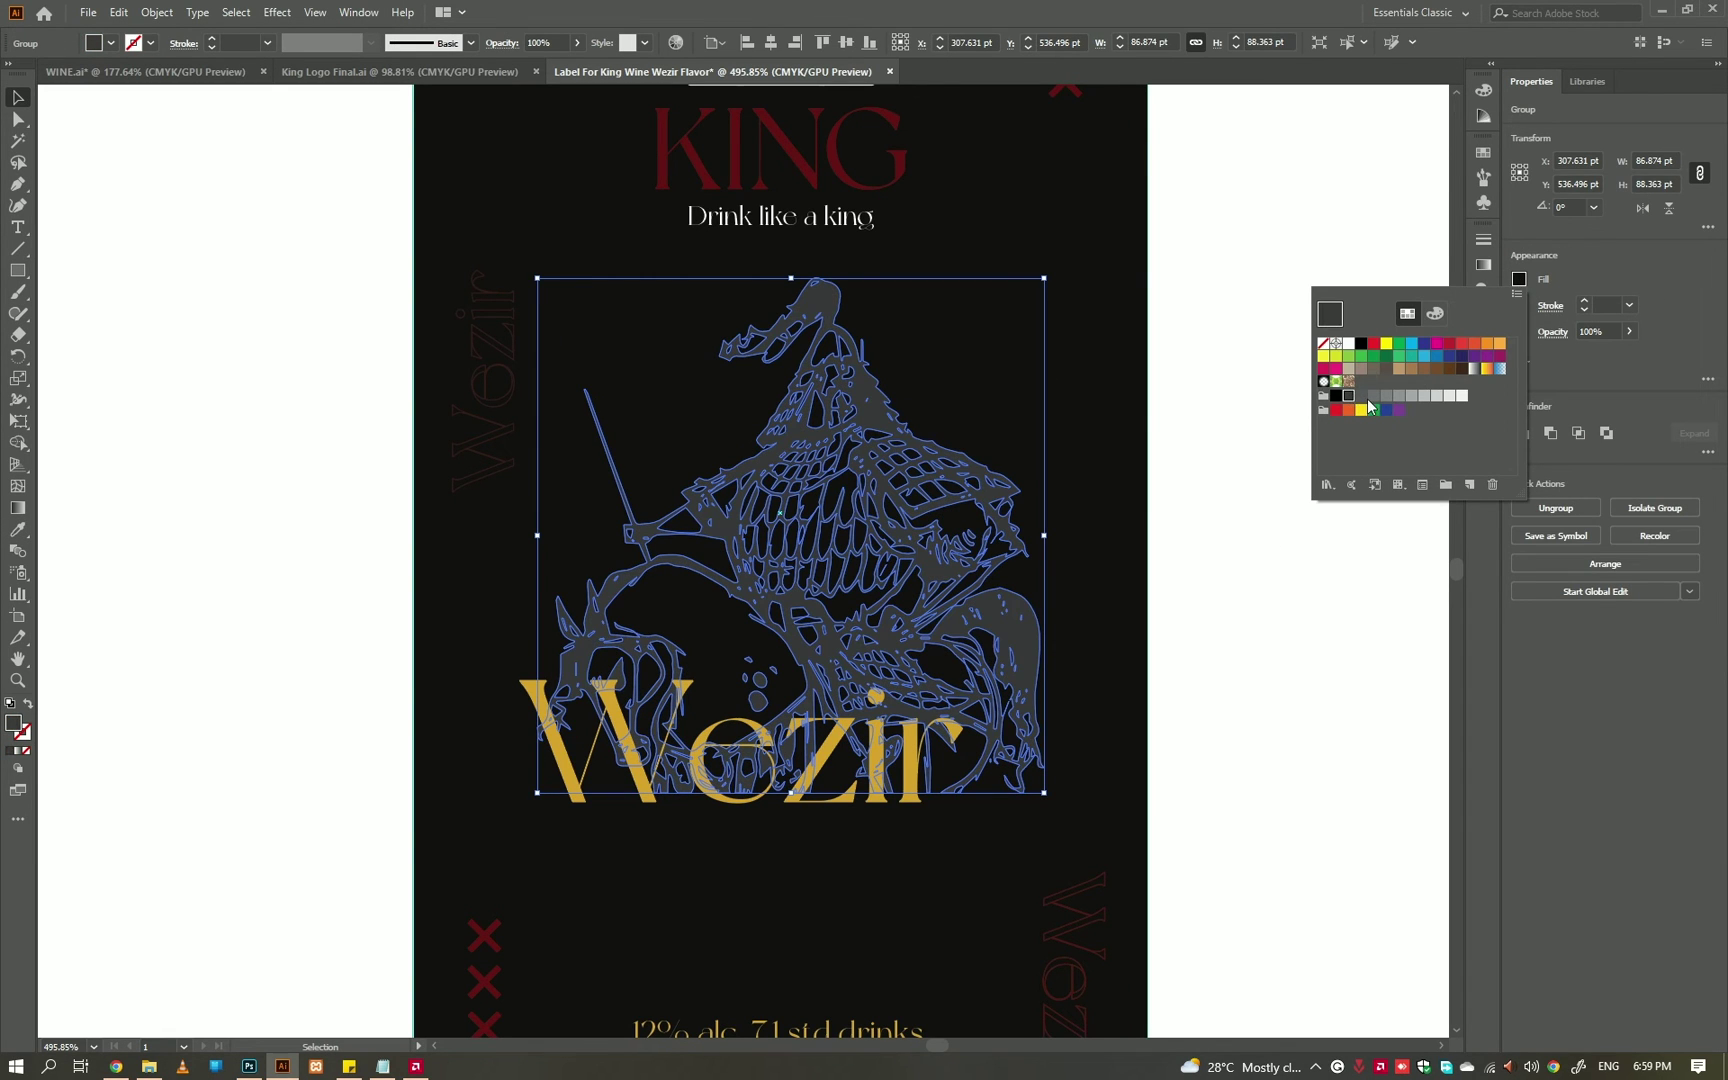
pyautogui.press('i')
pyautogui.press('v')
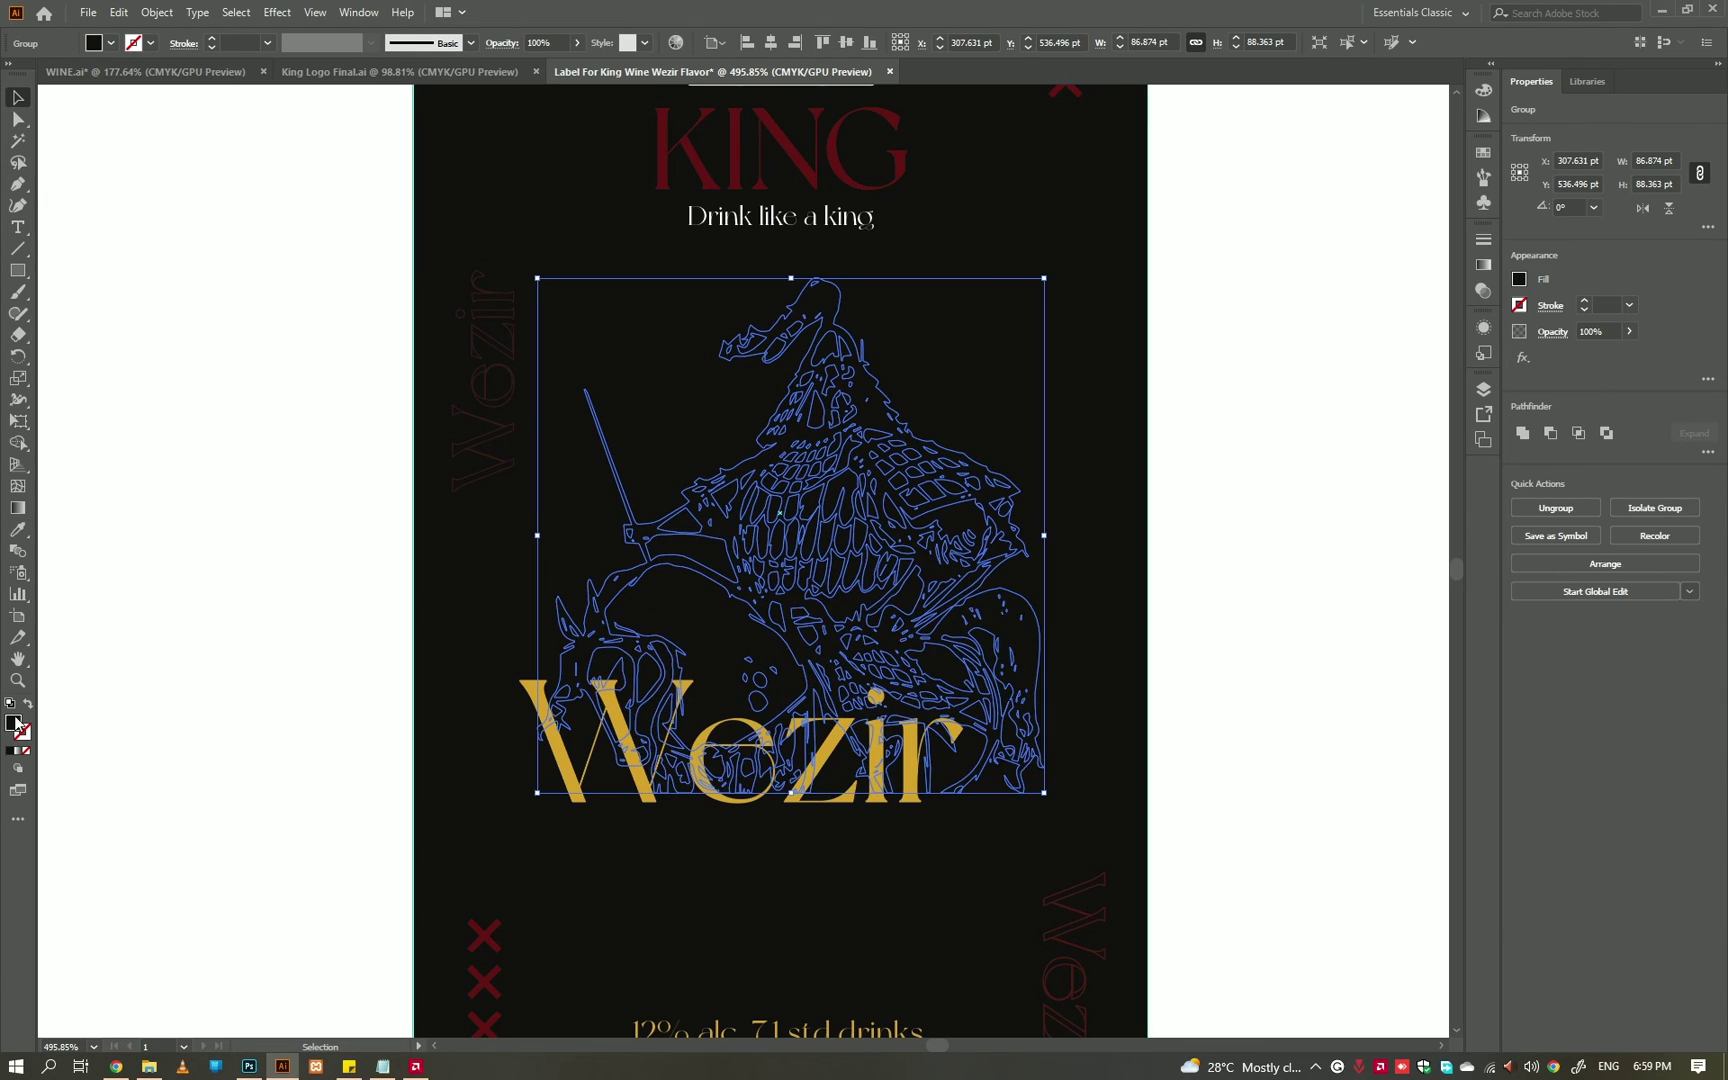
pyautogui.doubleClick(13, 722)
pyautogui.click(1050, 665)
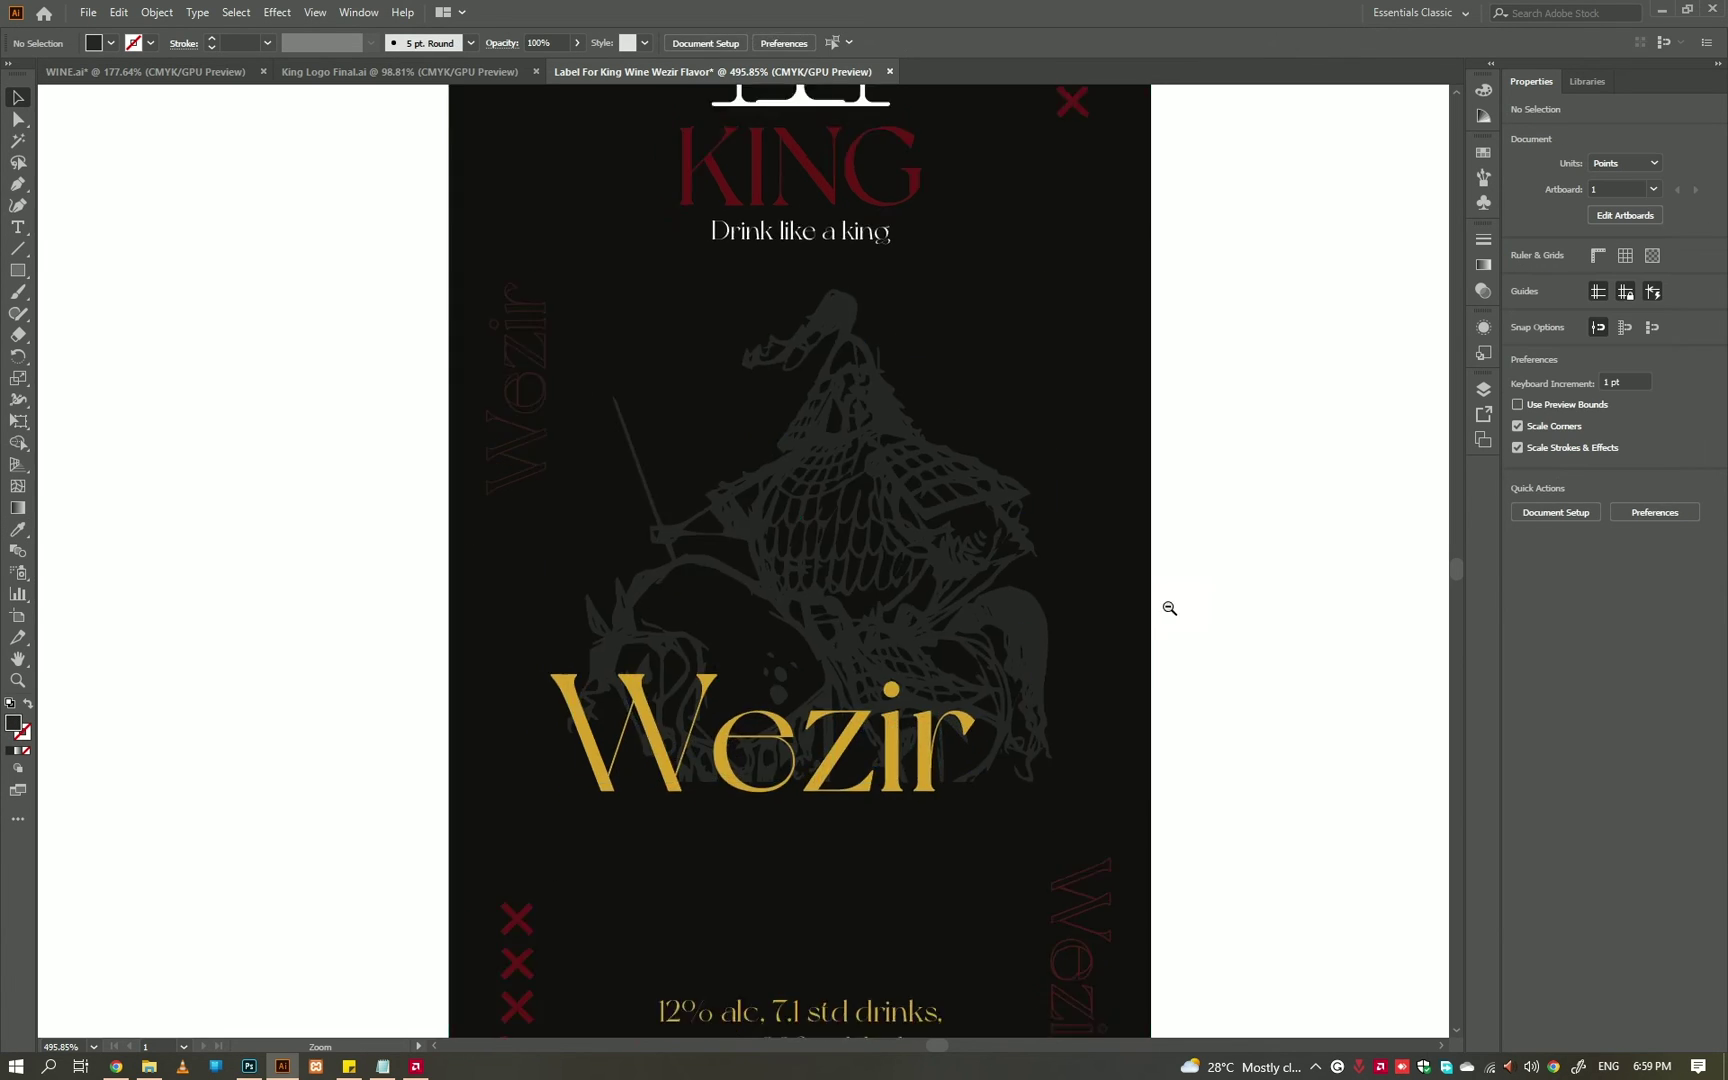
# - Zoom into the knight and give it the dark red sampled from KING
pyautogui.press('z')
pyautogui.keyDown('alt'); pyautogui.click(1237, 645); pyautogui.keyUp('alt')
pyautogui.keyDown('alt'); pyautogui.click(1259, 635); pyautogui.keyUp('alt')
pyautogui.moveTo(536, 872); pyautogui.dragTo(825, 609)
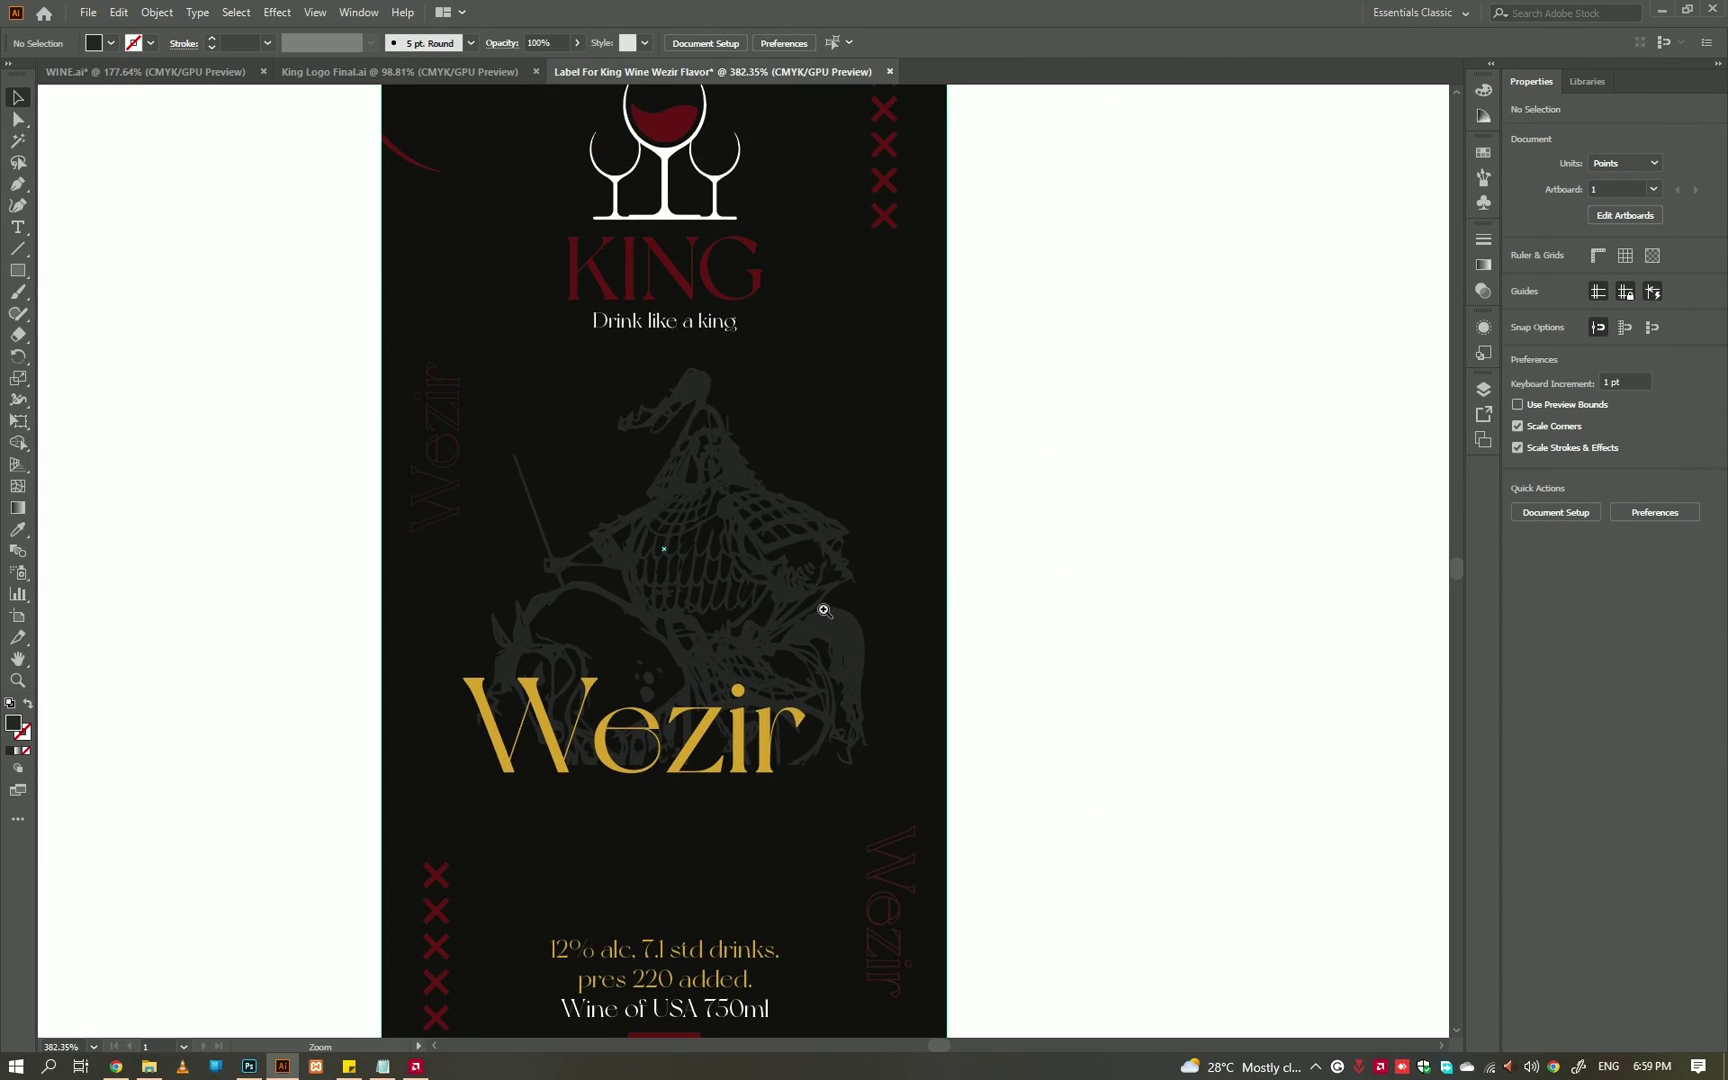
pyautogui.press('v')
pyautogui.click(825, 609)
pyautogui.press('i')
pyautogui.click(680, 268)
pyautogui.keyDown('ctrl'); pyautogui.click(1053, 437); pyautogui.keyUp('ctrl')
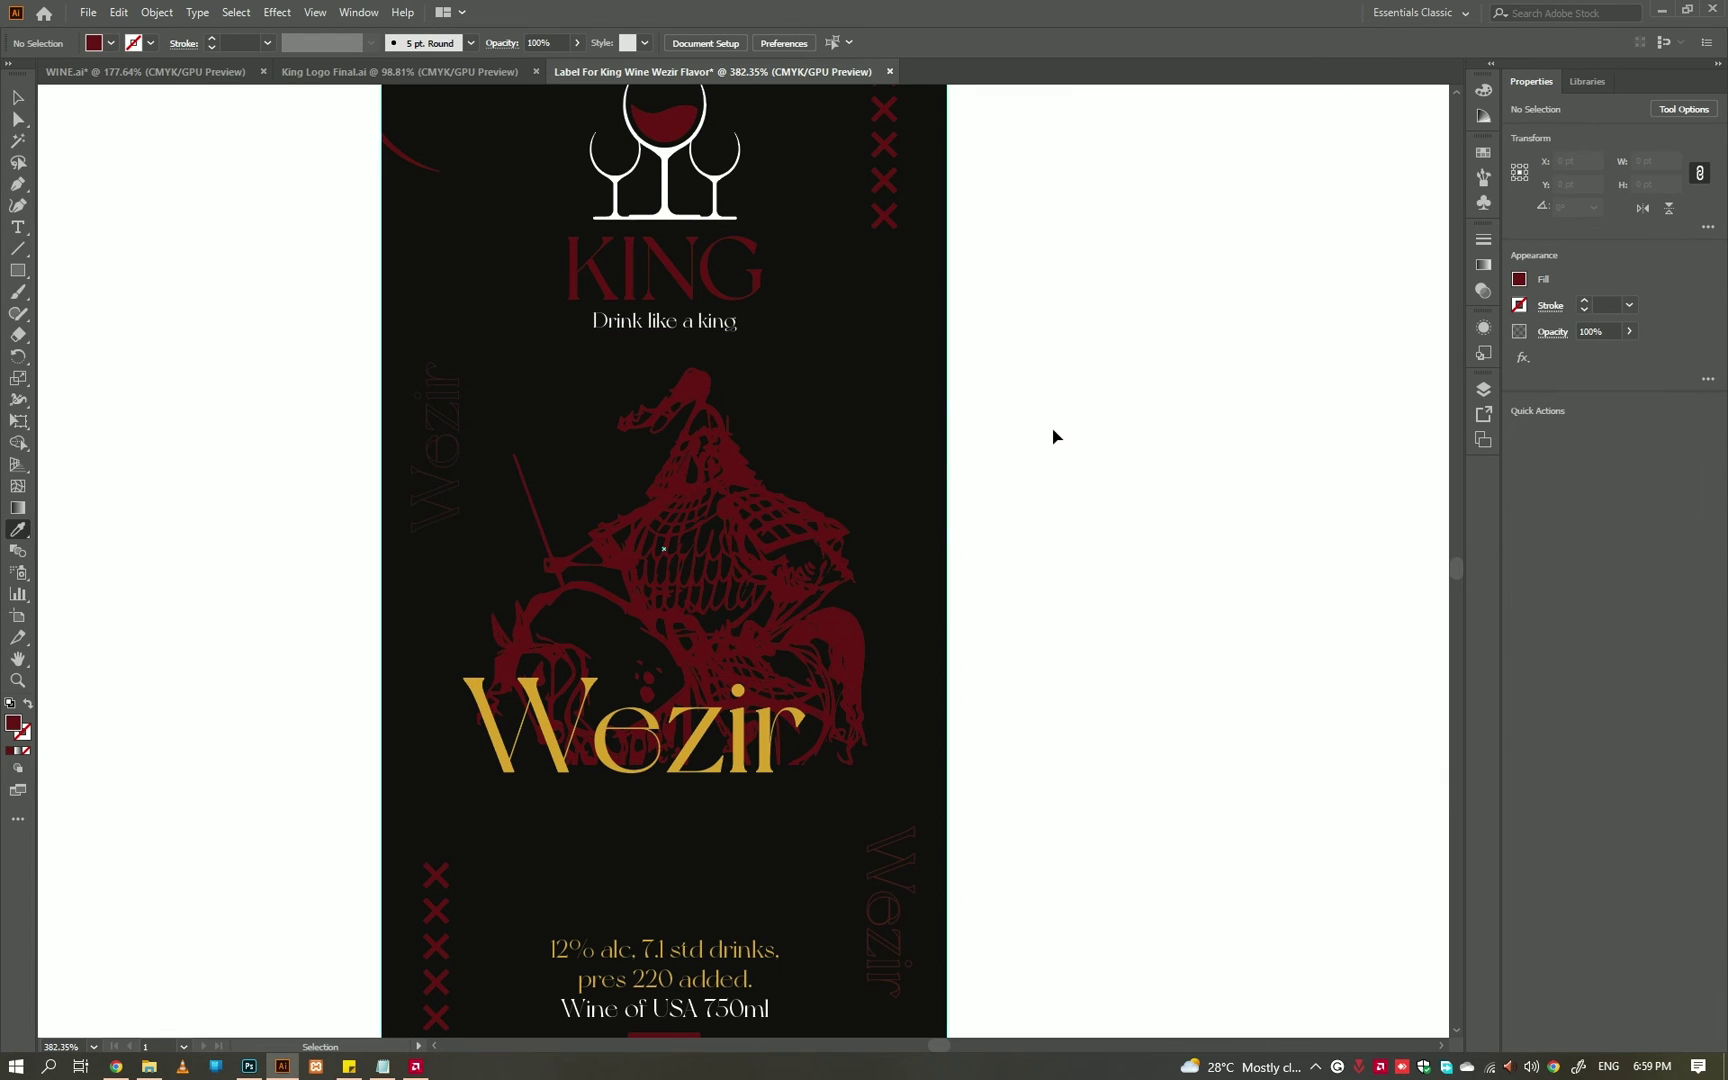
pyautogui.click(772, 620)
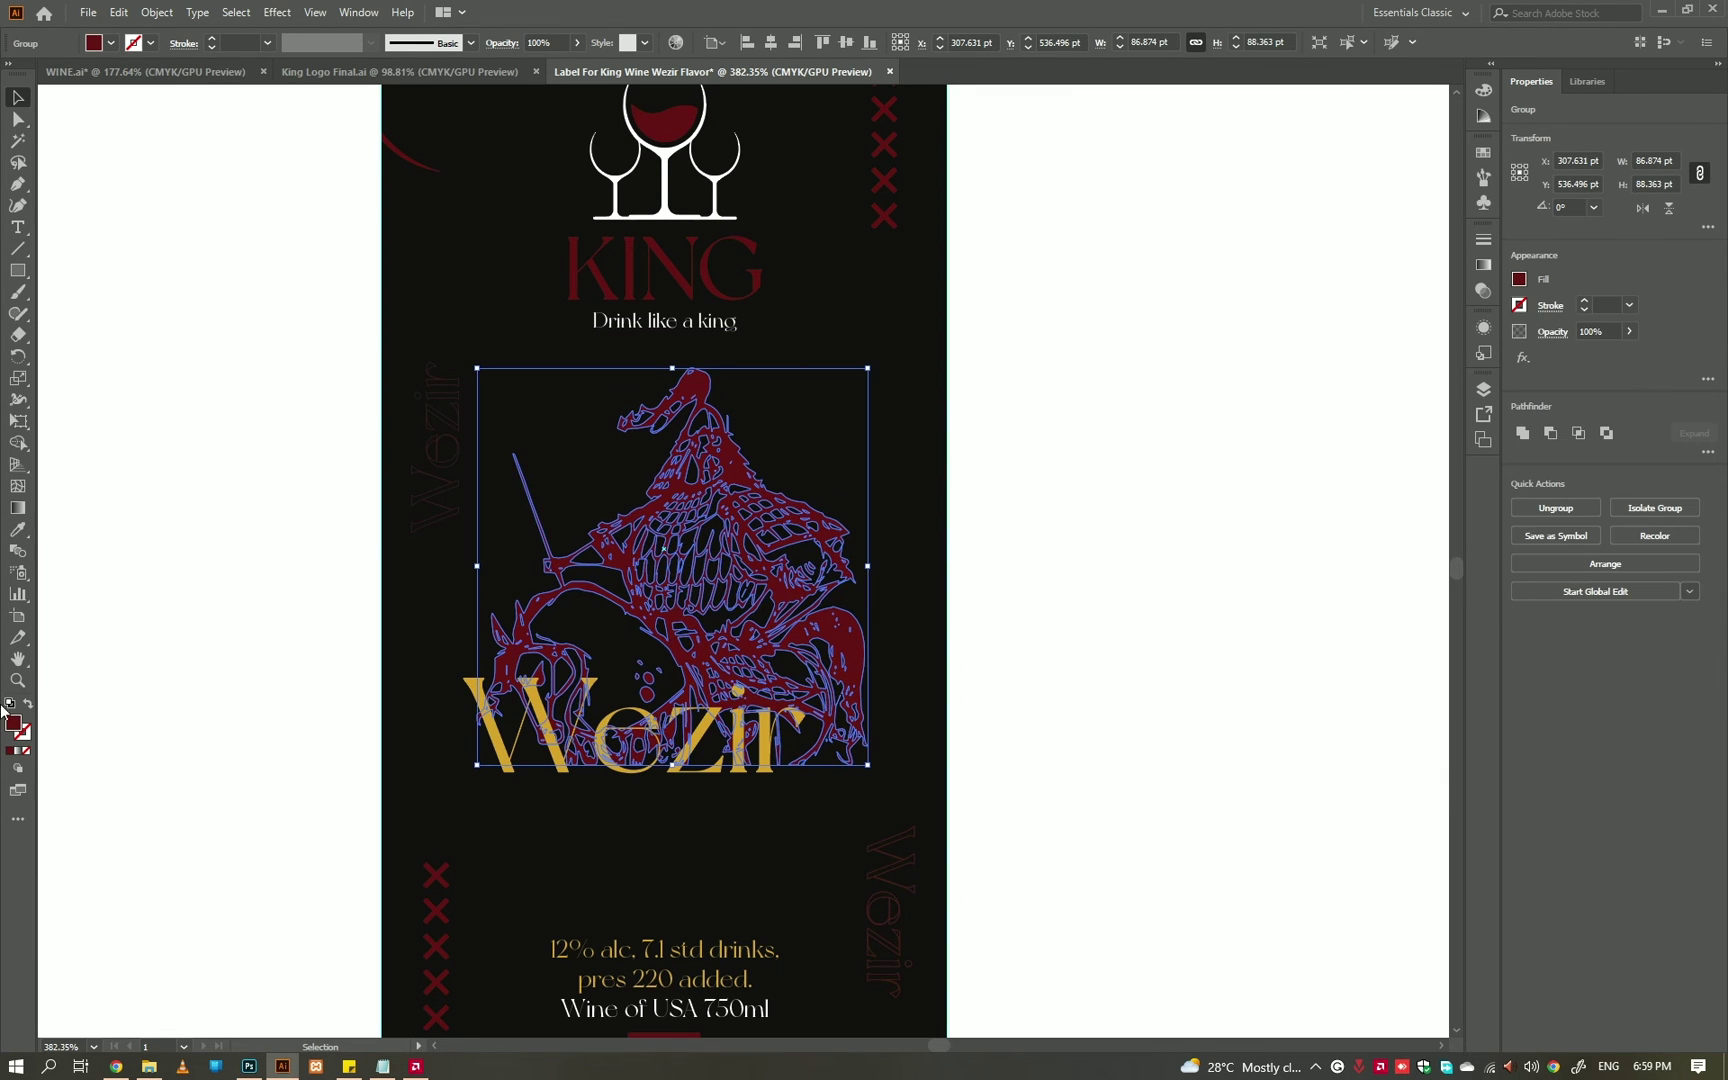
# - Darken the knight's red to 32% brightness, giving #510C0C
pyautogui.click(886, 786)
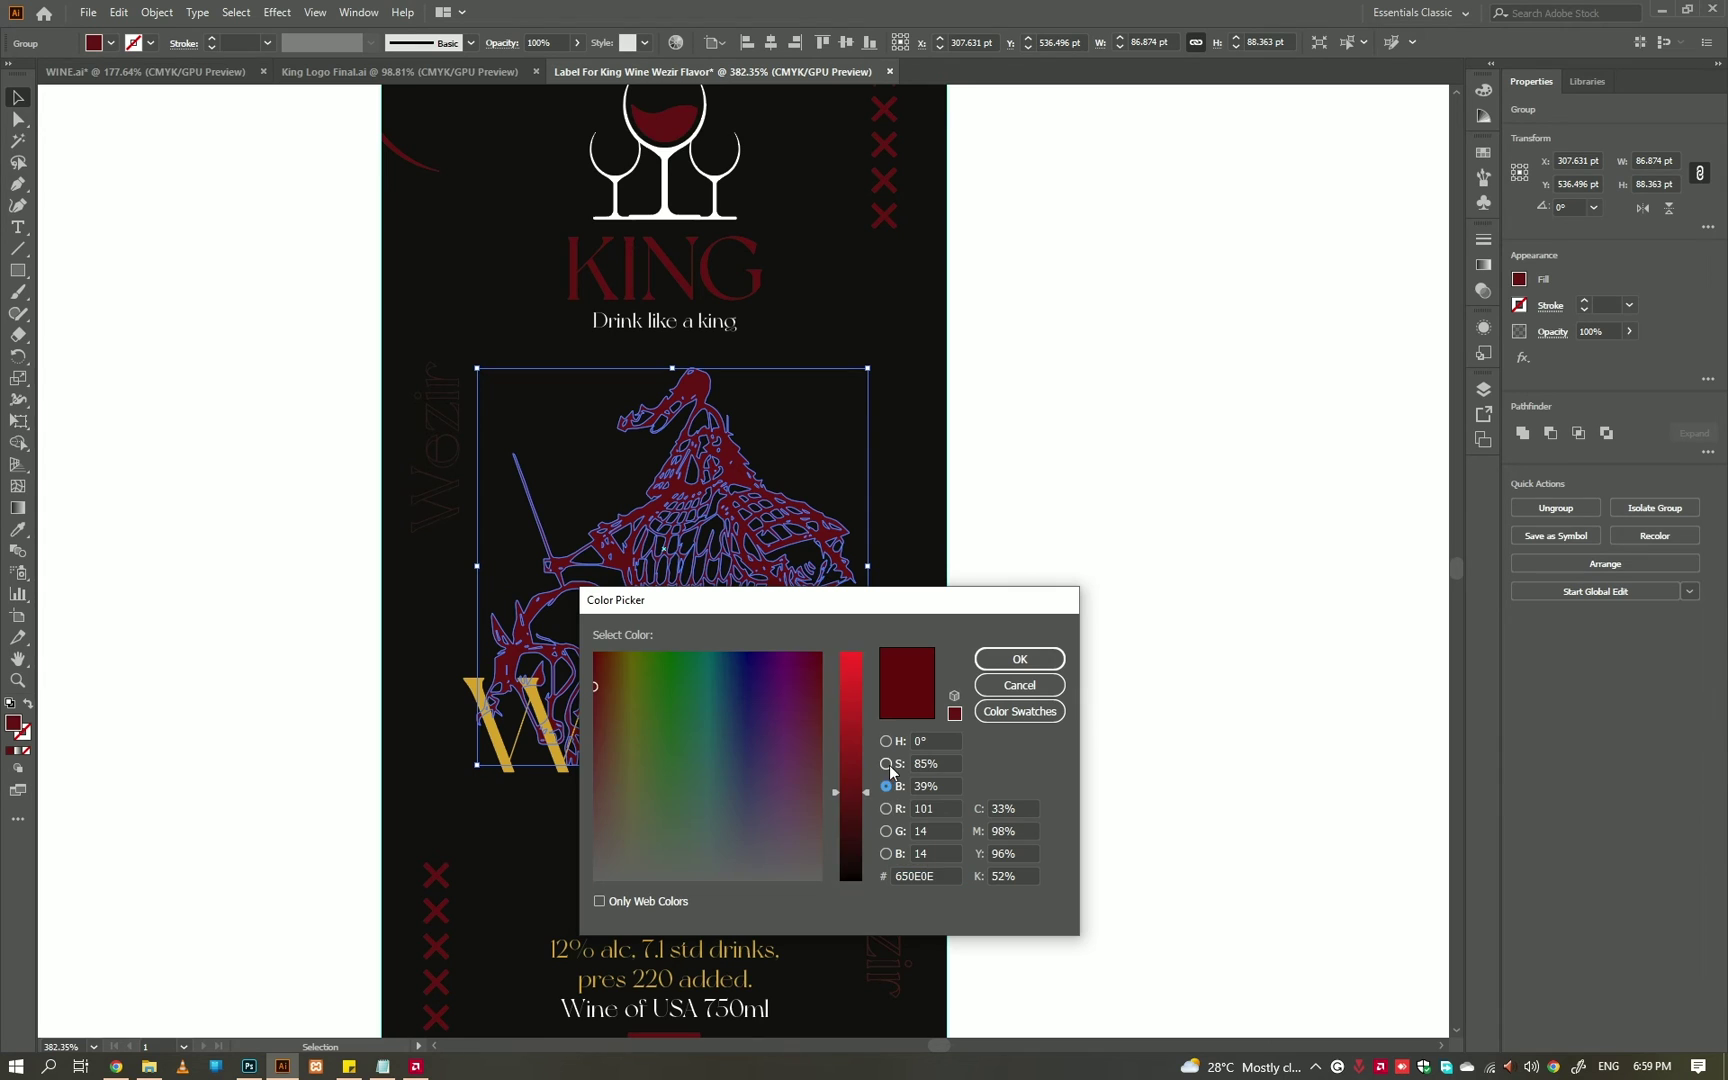
pyautogui.moveTo(851, 800); pyautogui.dragTo(855, 808)
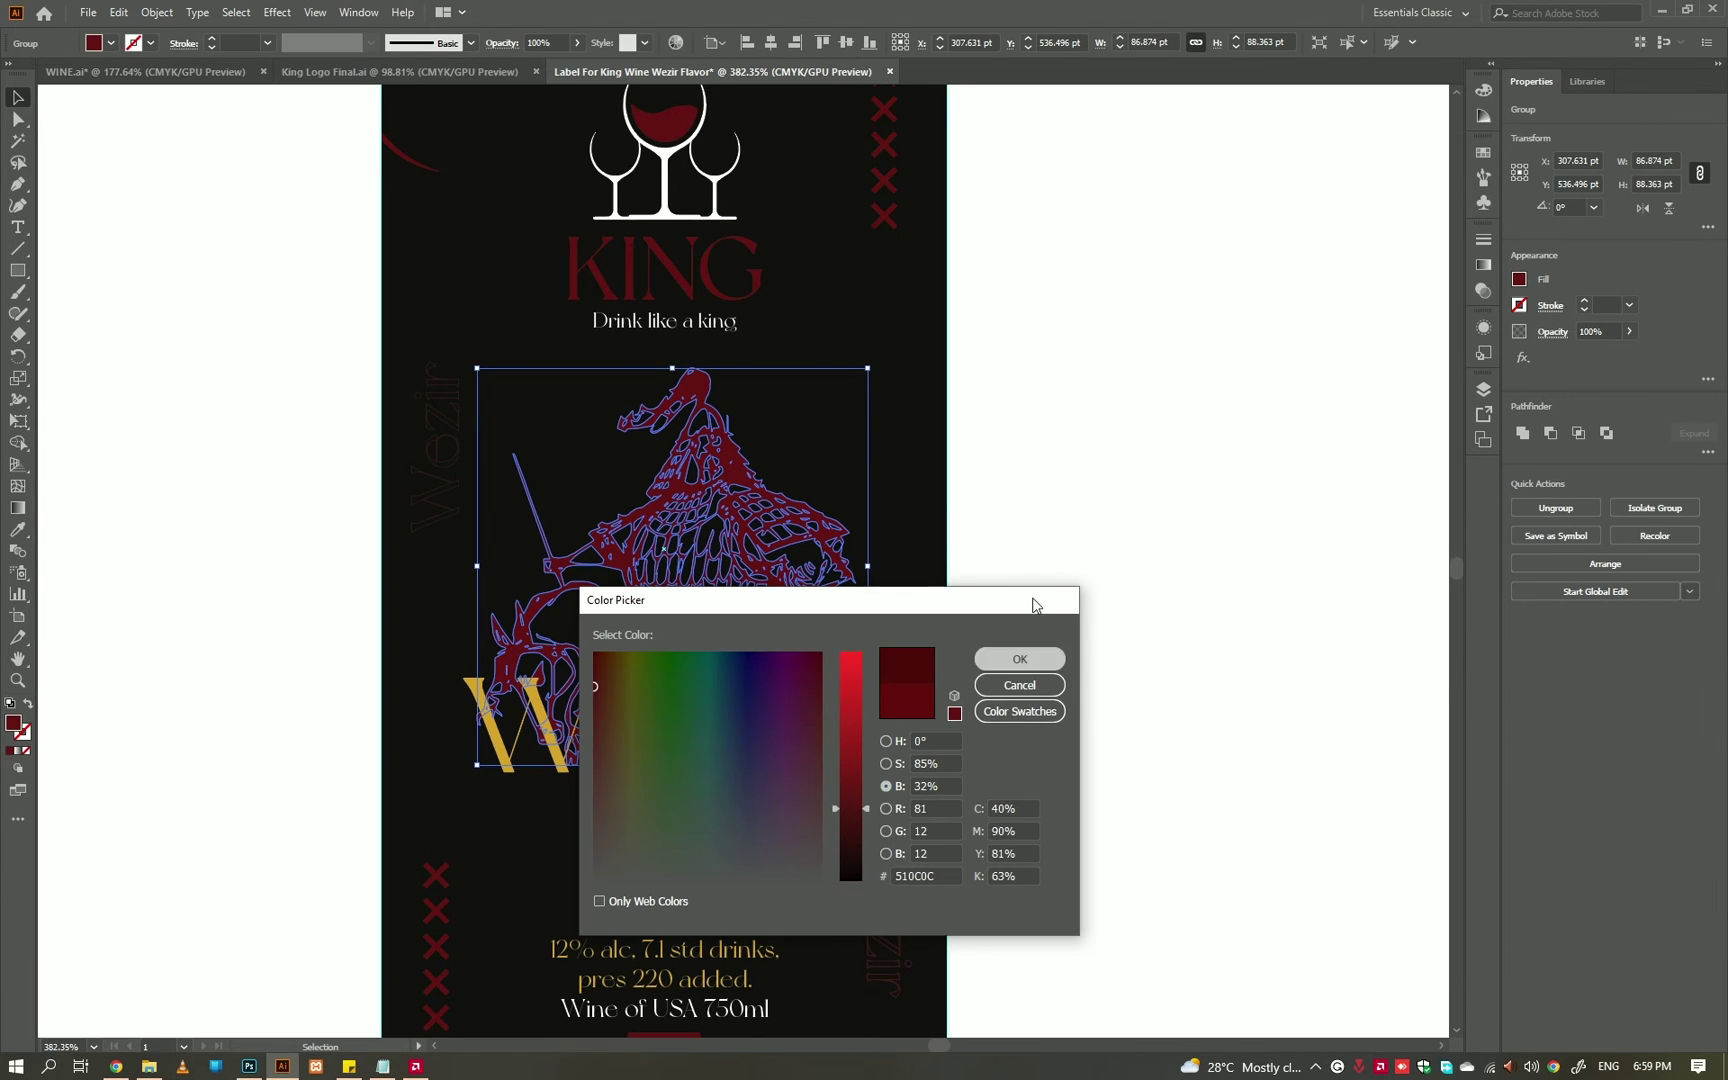
pyautogui.press('Return')
pyautogui.click(1069, 530)
pyautogui.scroll(-5, 926, 687)
pyautogui.scroll(5, 1049, 802)
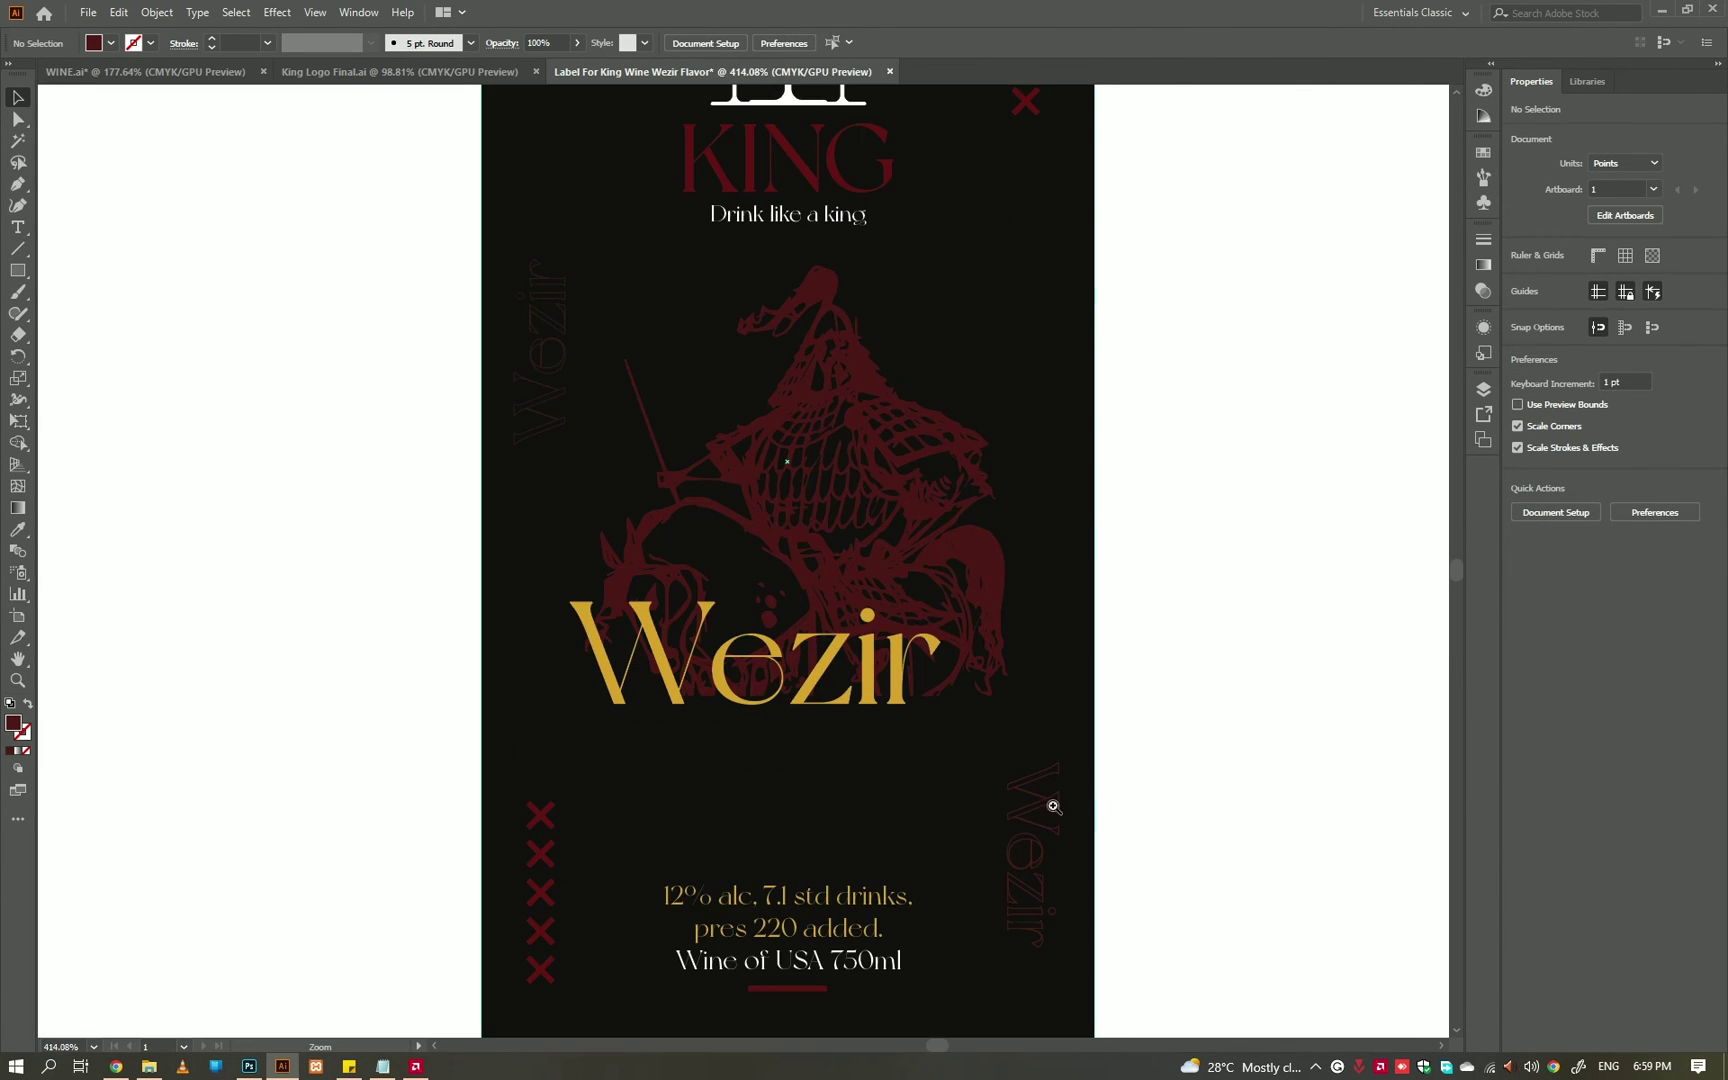
pyautogui.scroll(-1, 840, 720)
# - Nudge the Wezir title up and add a Drop Shadow in Normal blending mode
pyautogui.click(840, 697)
pyautogui.moveTo(840, 697); pyautogui.dragTo(840, 693)
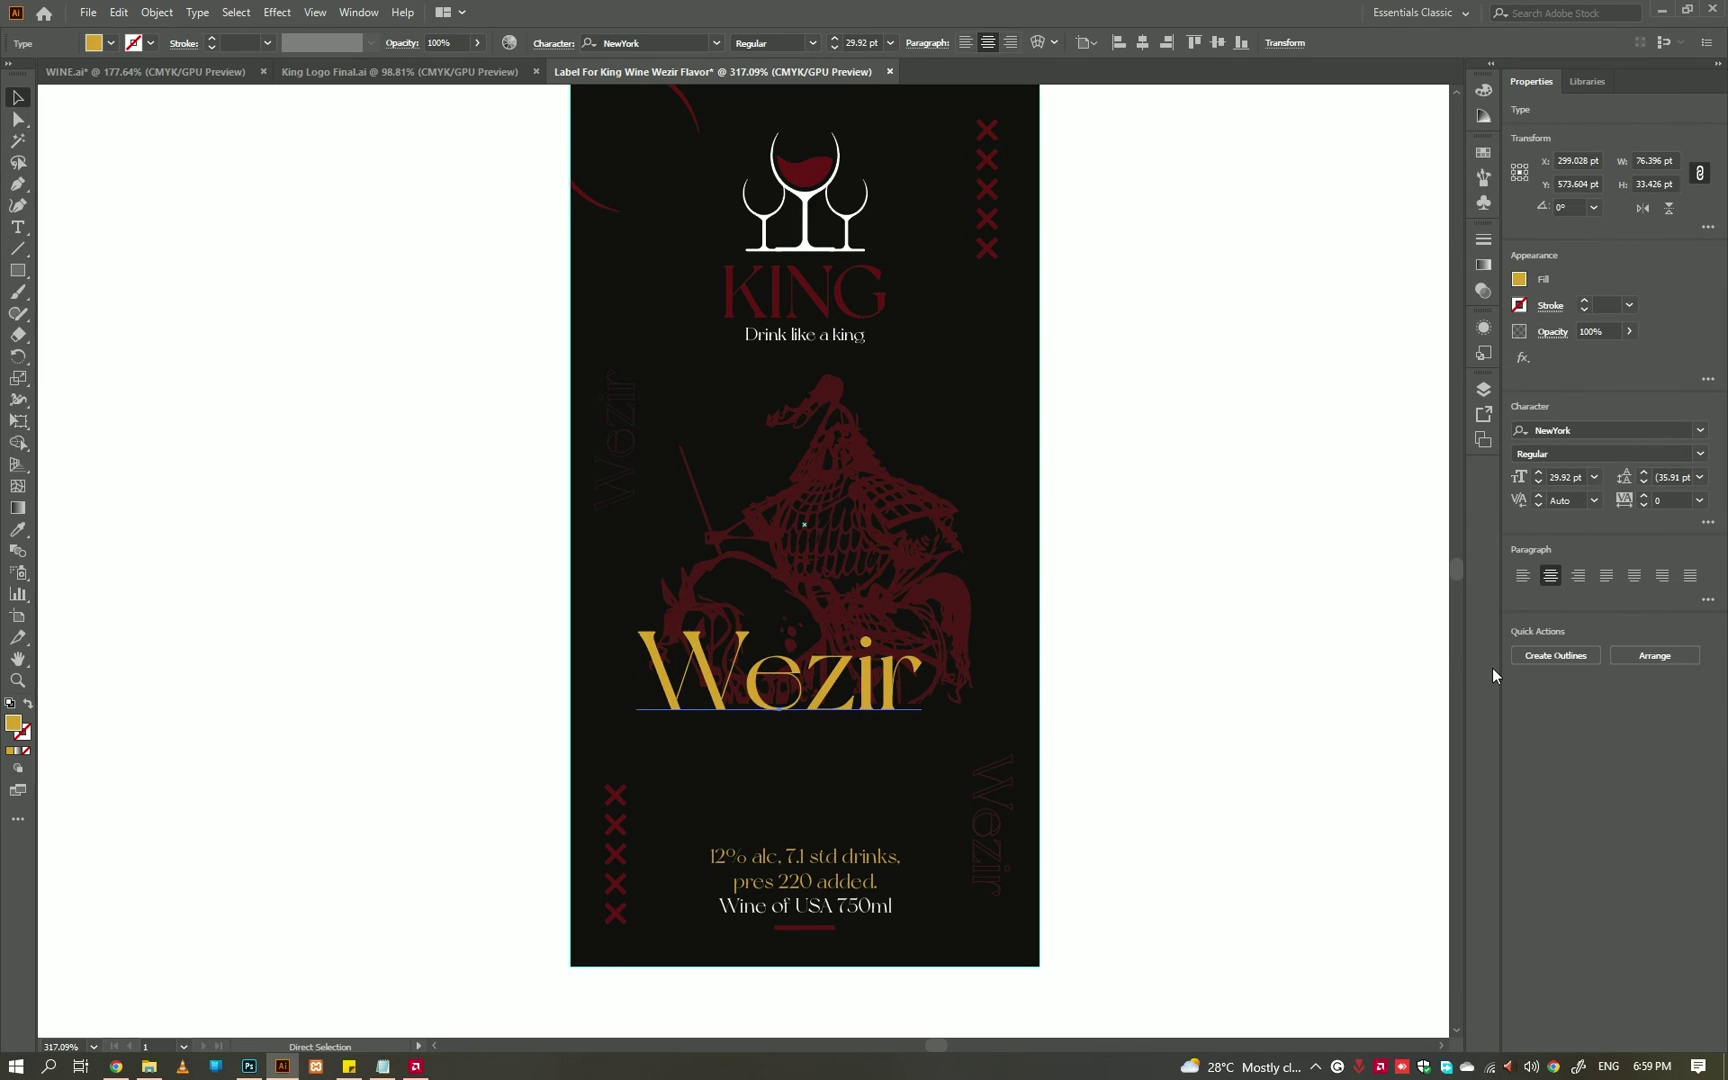
pyautogui.click(277, 12)
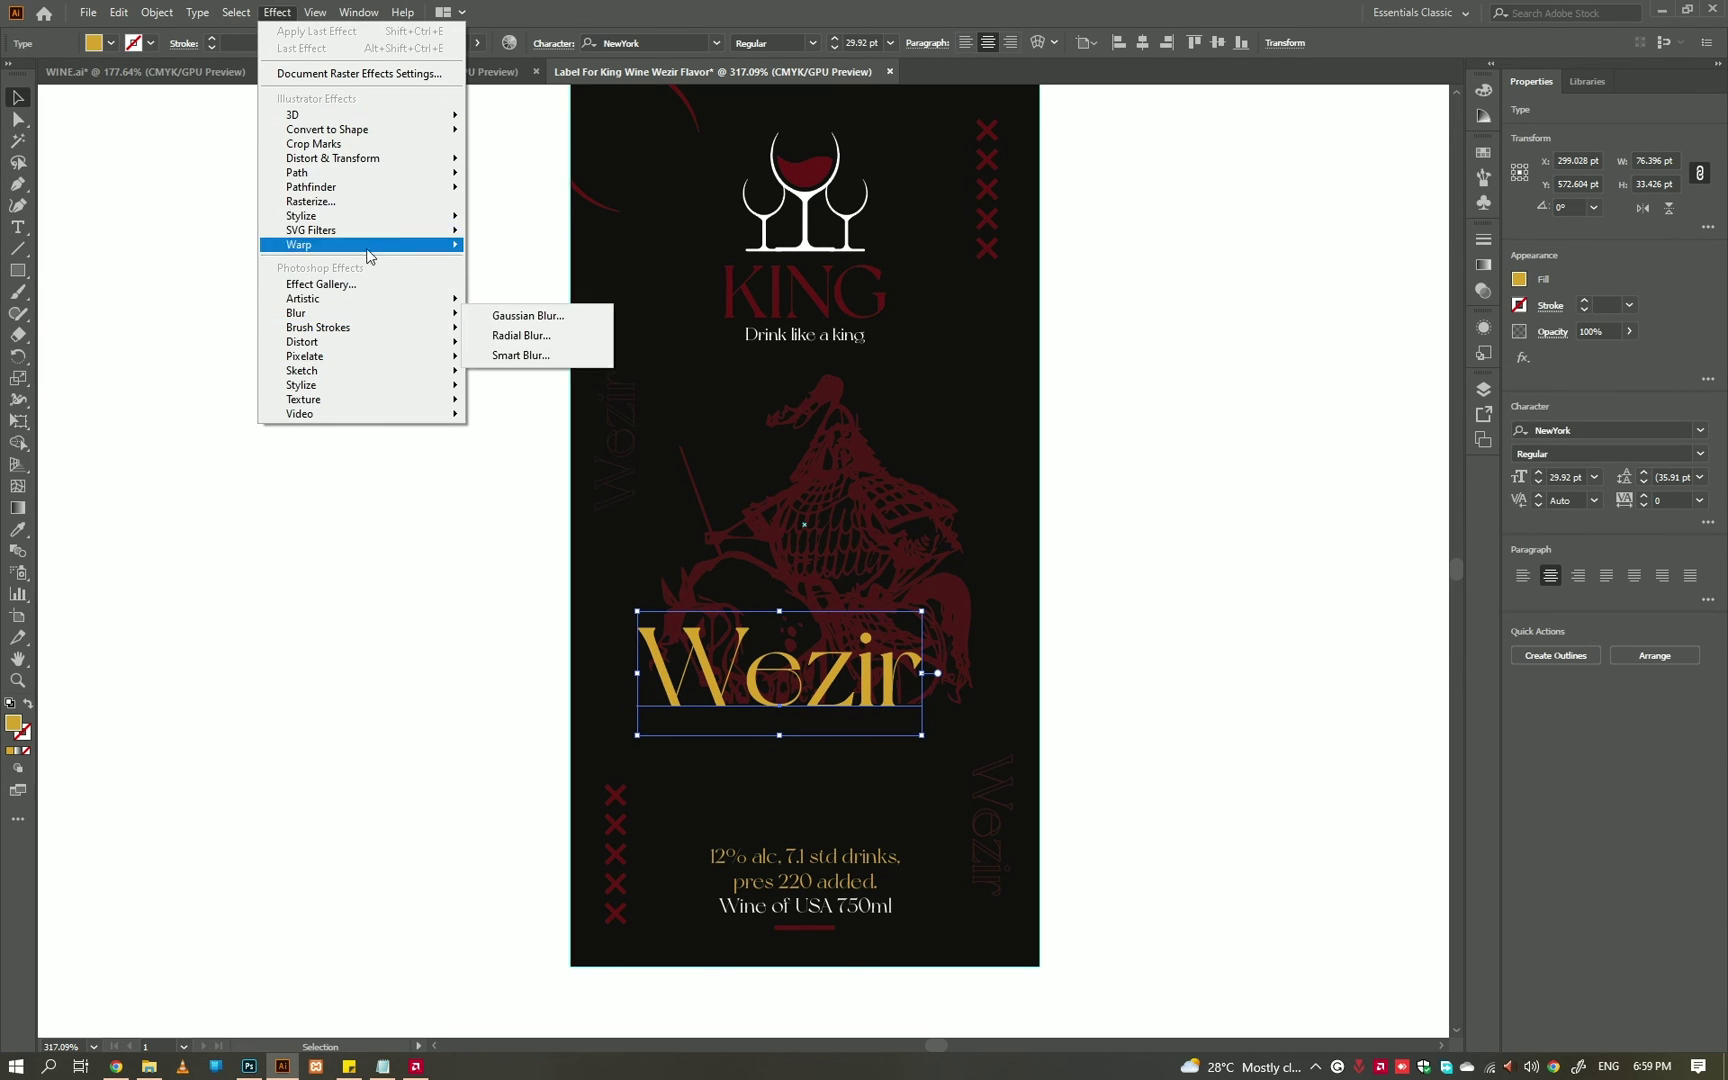
pyautogui.click(525, 220)
pyautogui.click(1270, 680)
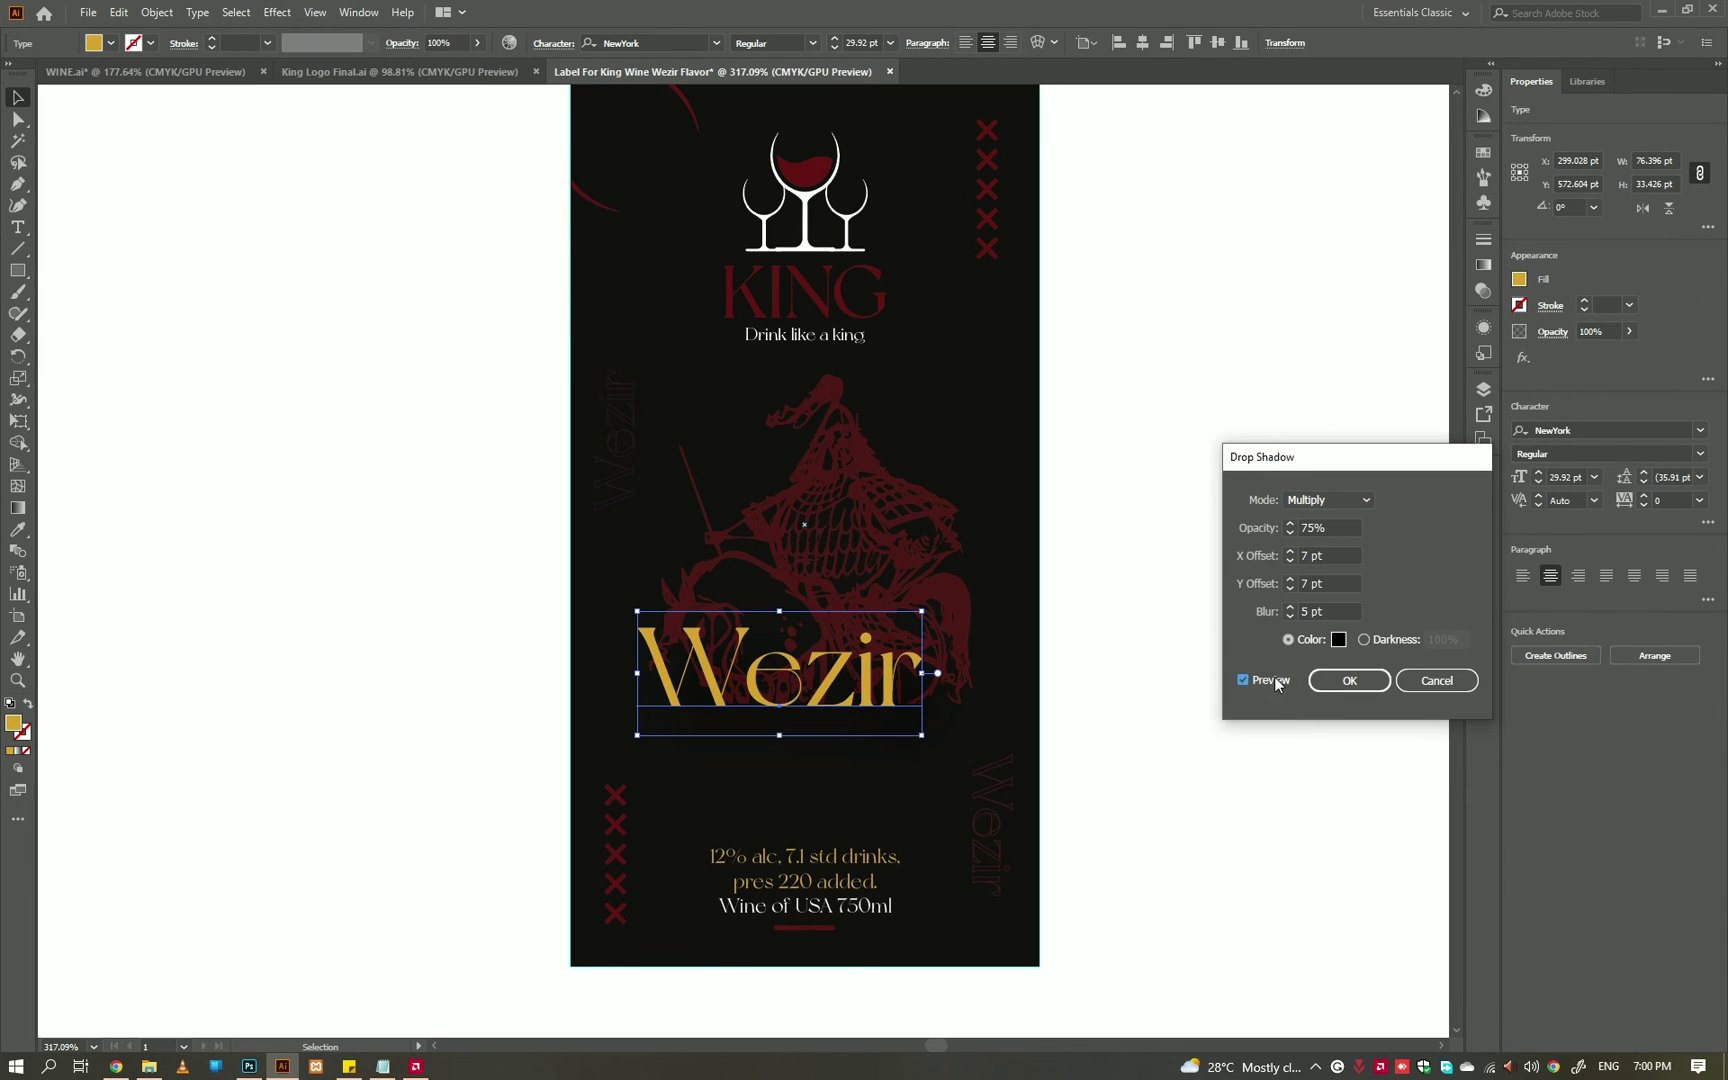
pyautogui.click(1343, 500)
pyautogui.click(1343, 454)
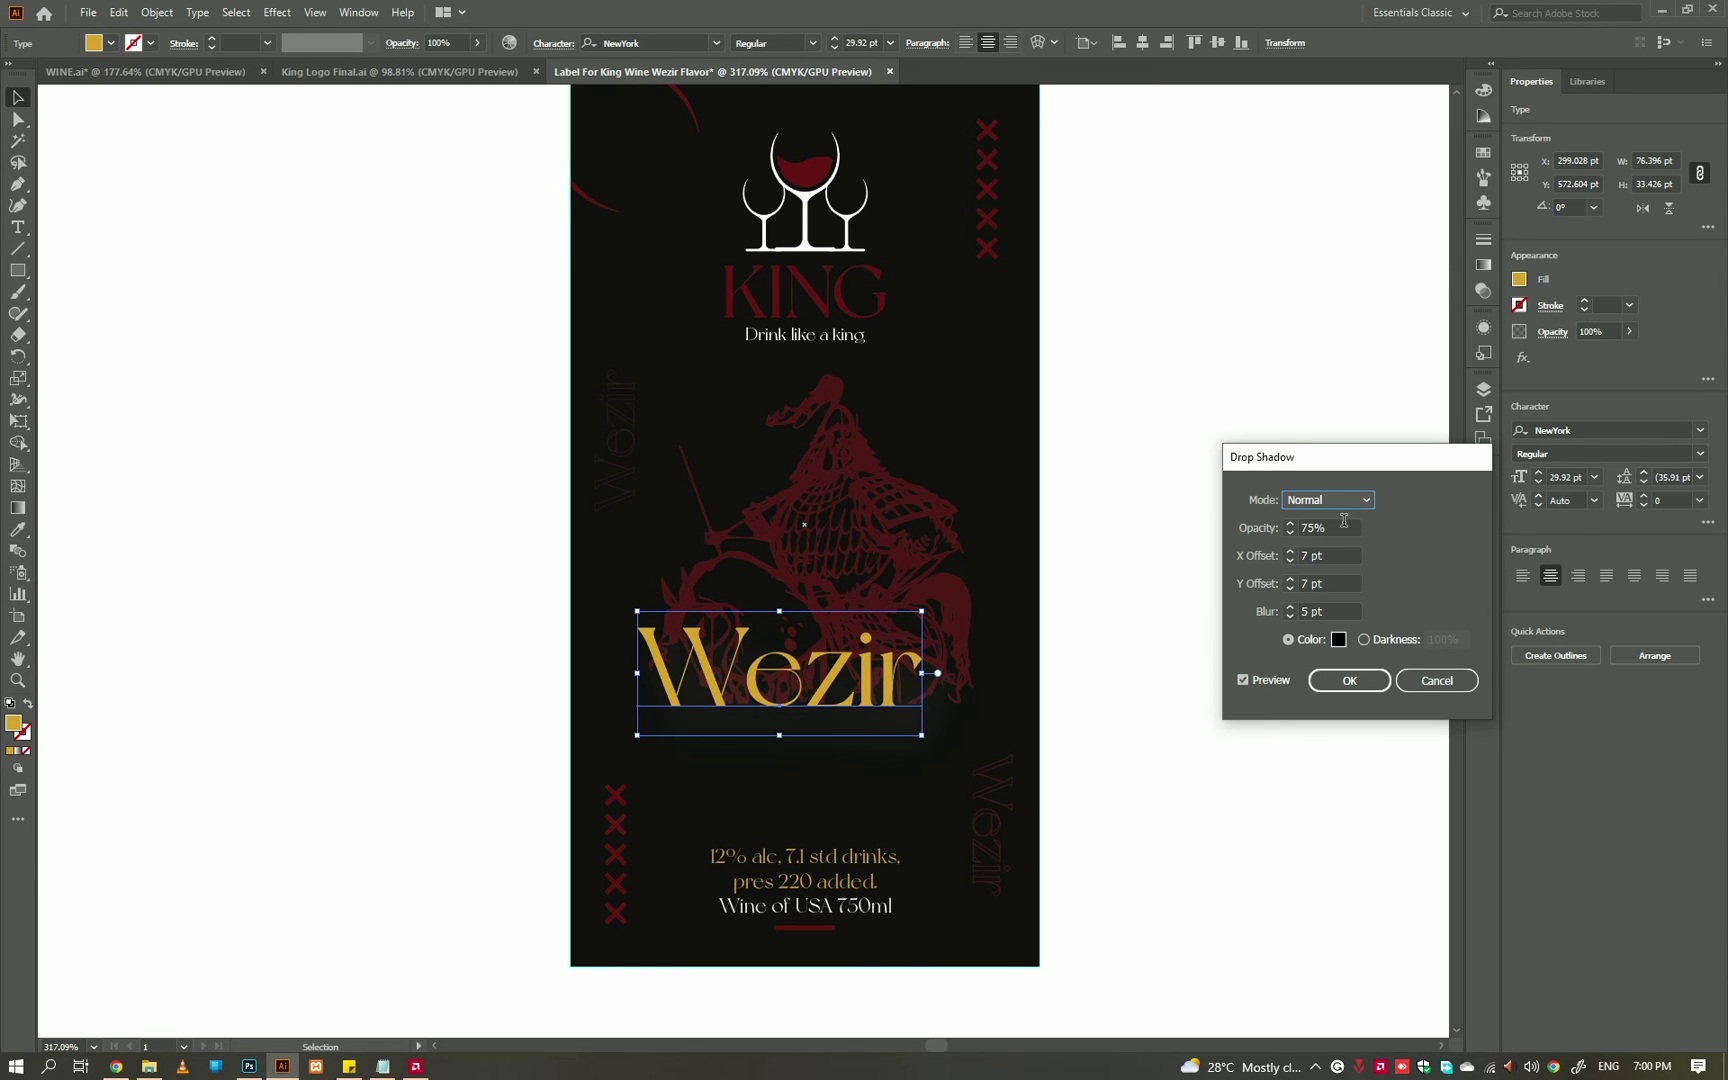
# - Make the drop shadow colour black (C 100, M 100) and apply it
pyautogui.click(1338, 639)
pyautogui.doubleClick(997, 810)
pyautogui.write('100')
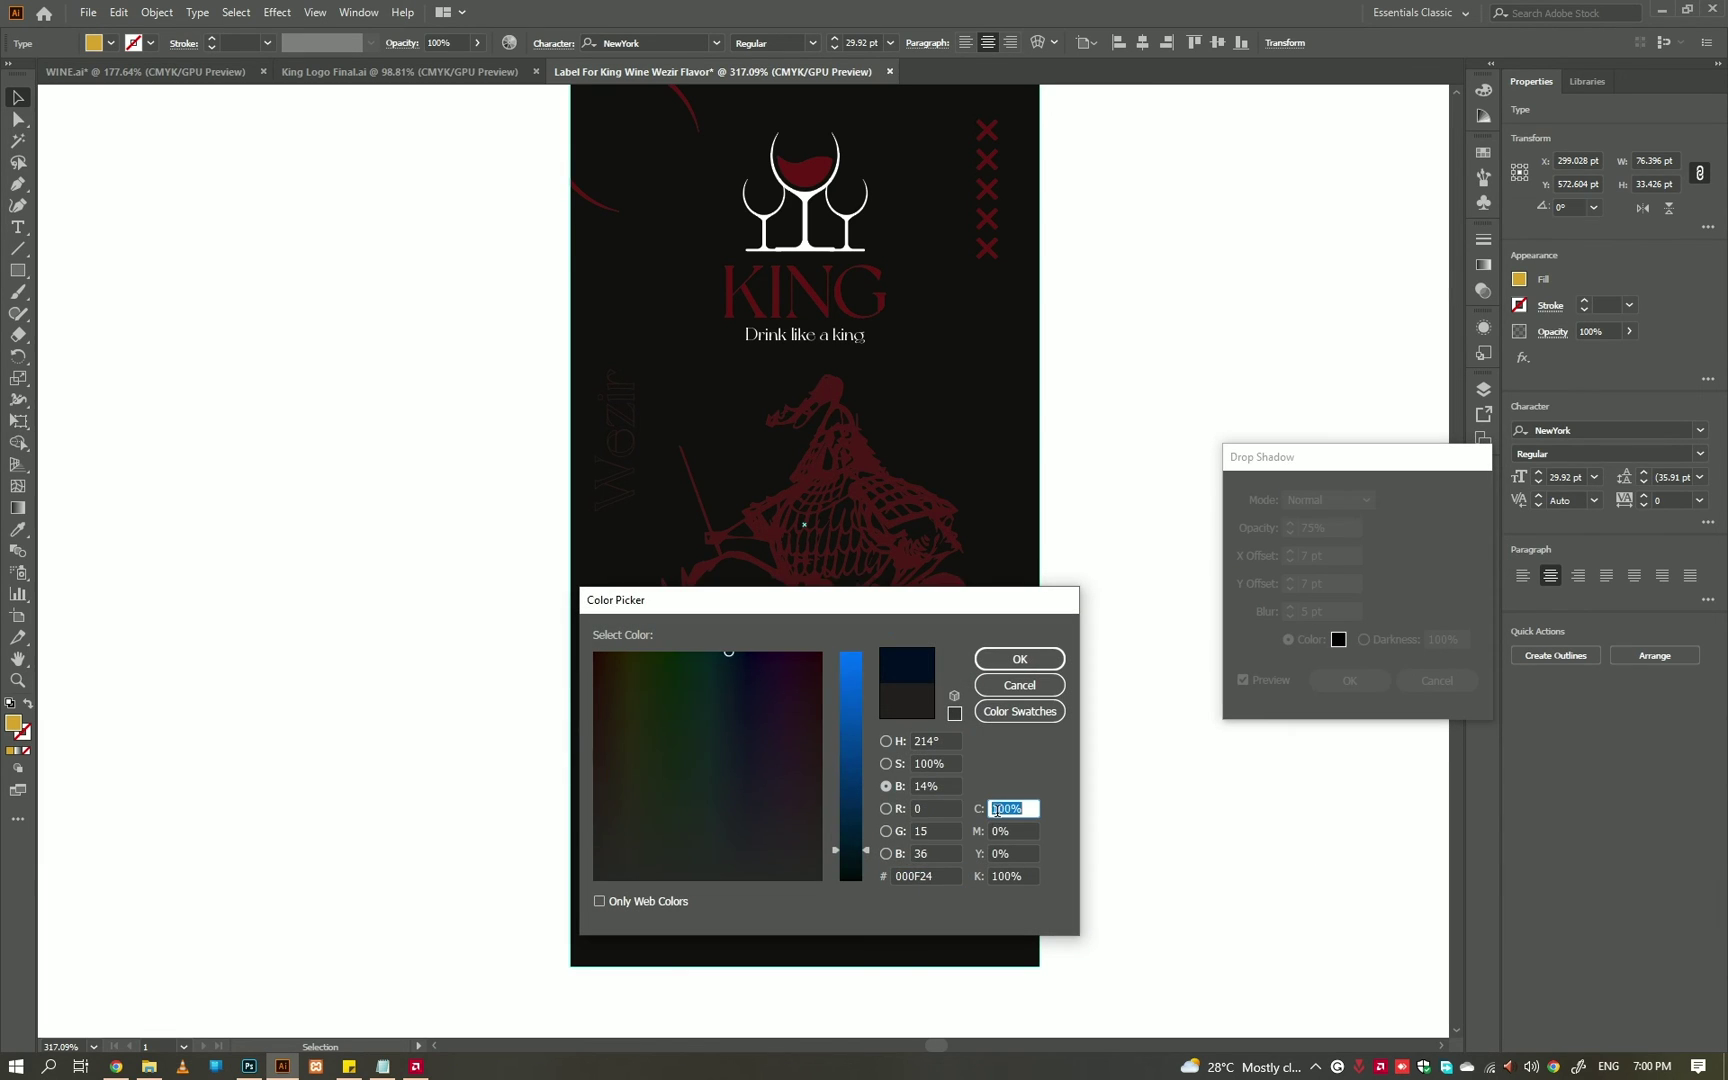
pyautogui.doubleClick(1007, 831)
pyautogui.write('100')
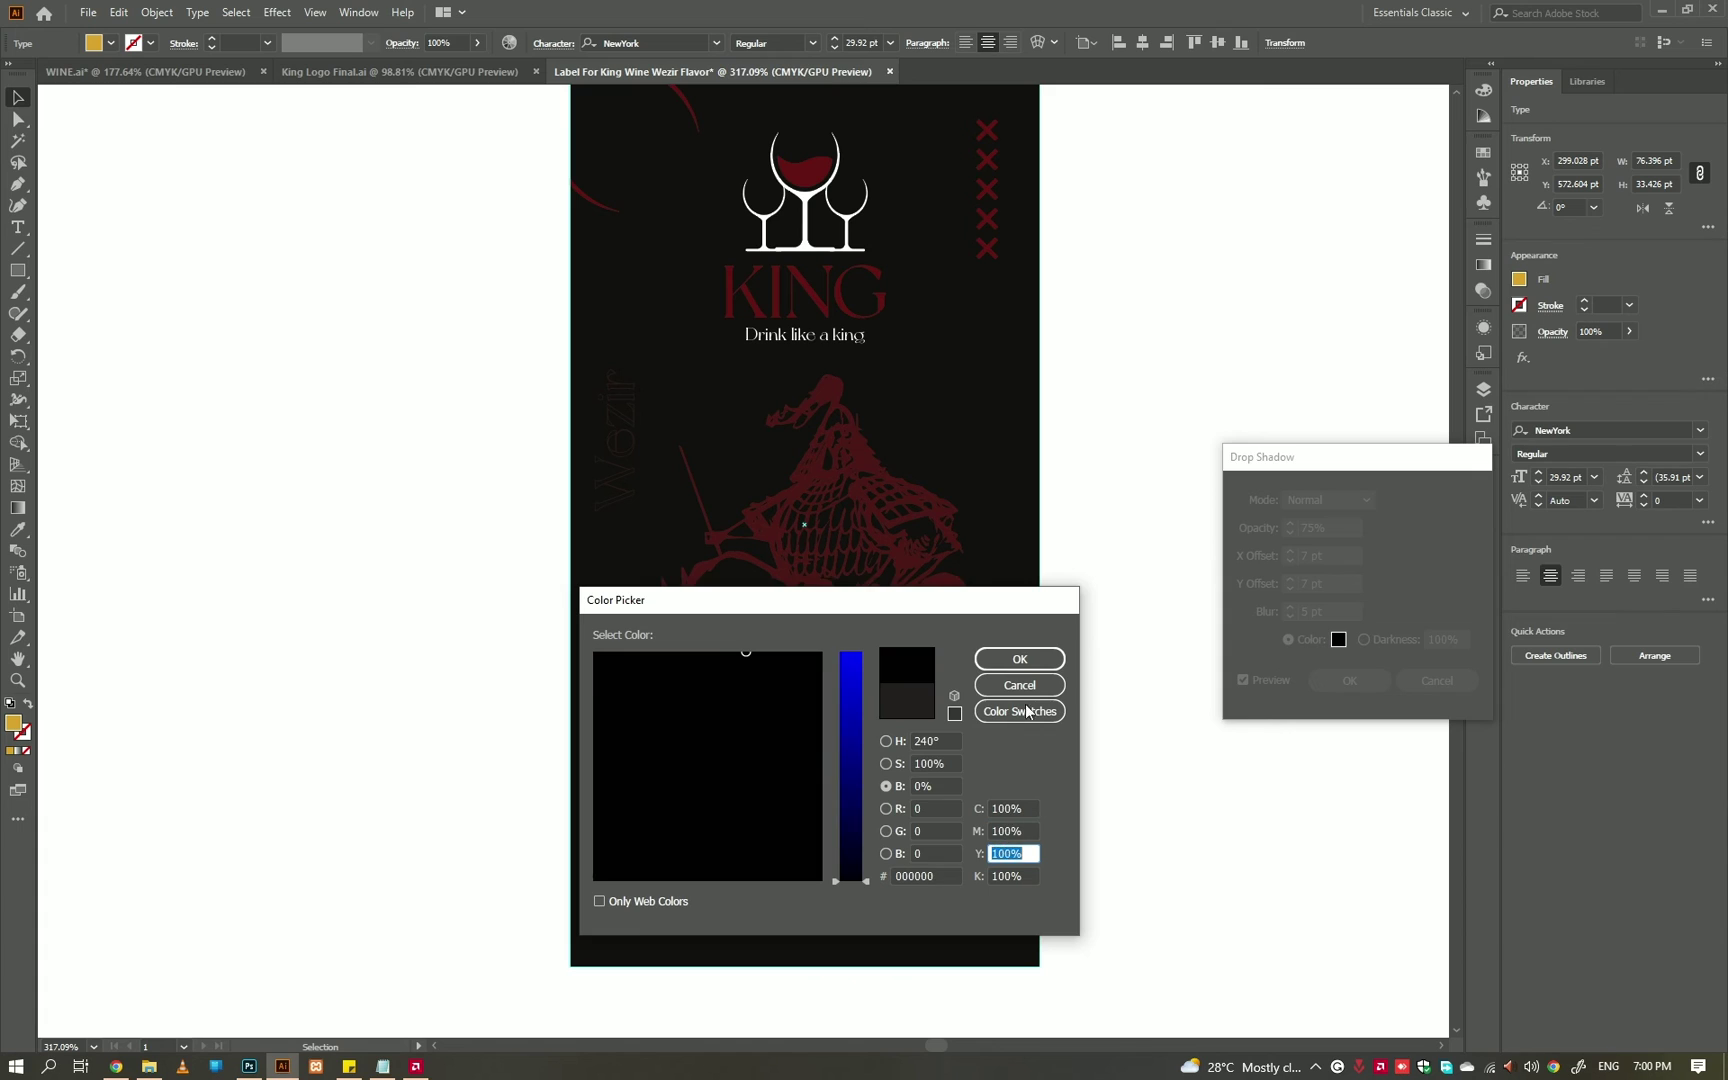
pyautogui.click(1019, 658)
pyautogui.click(1262, 678)
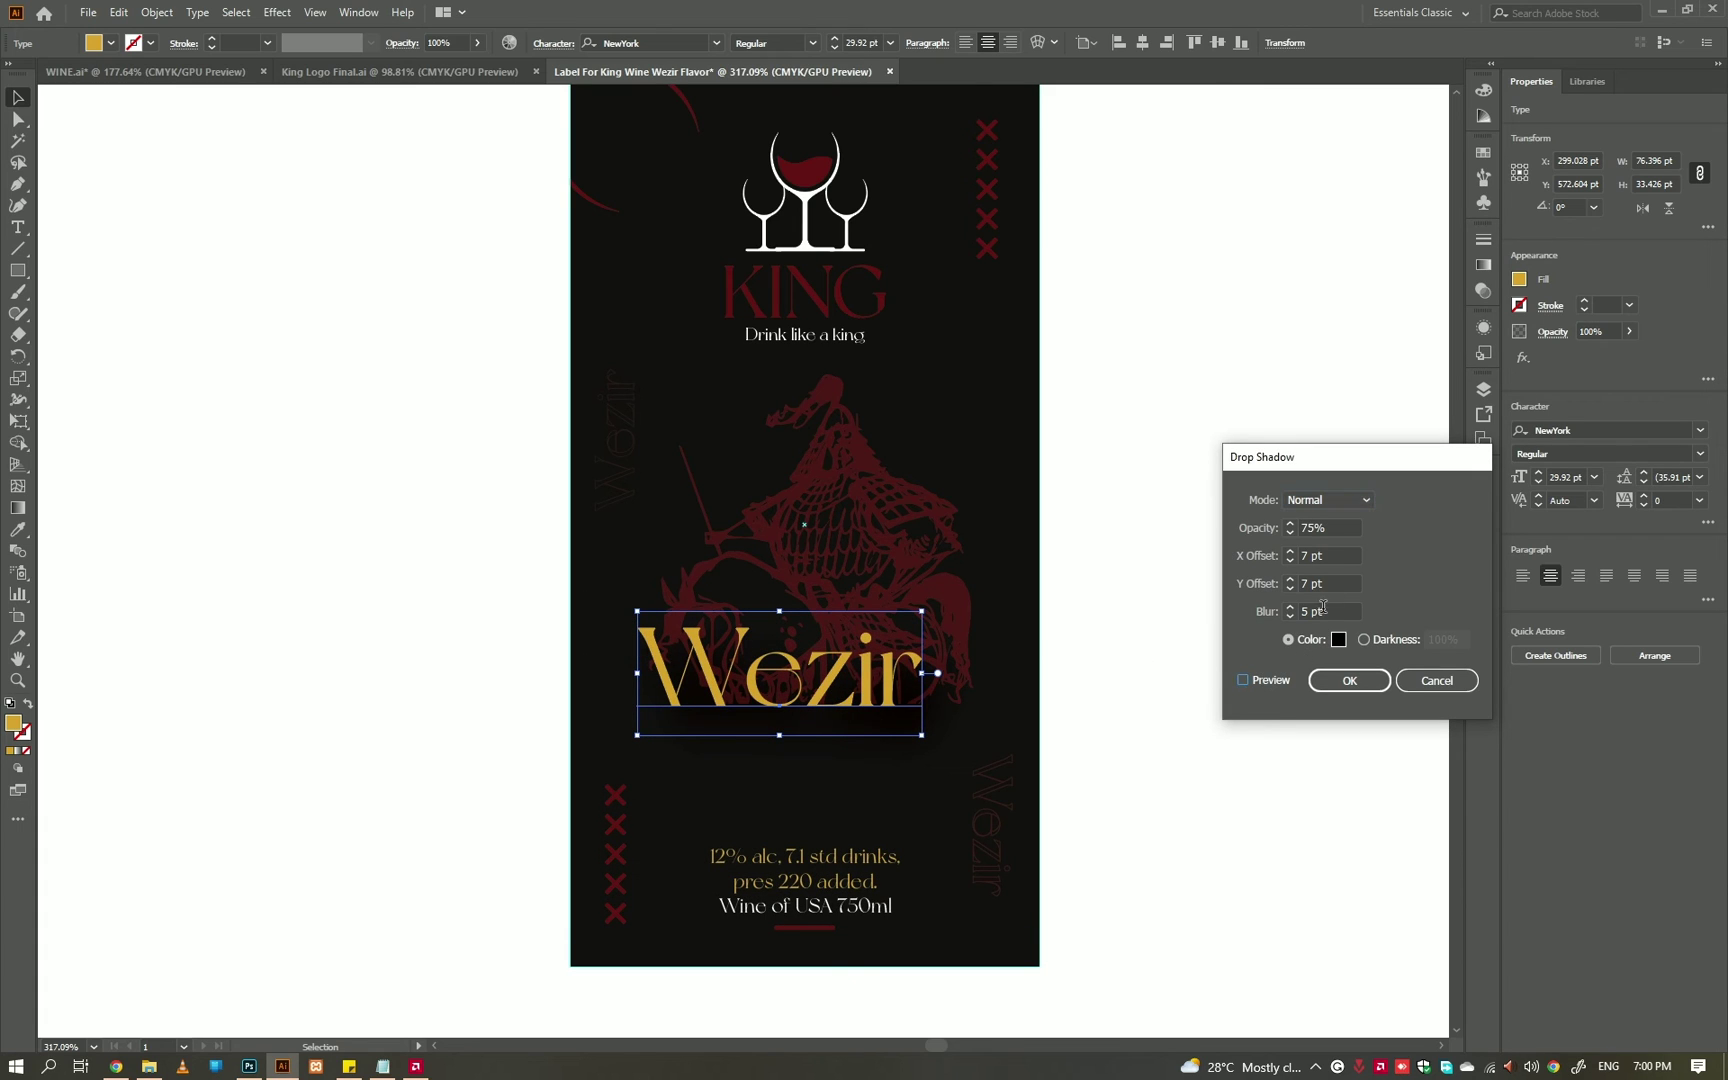
pyautogui.doubleClick(1327, 527)
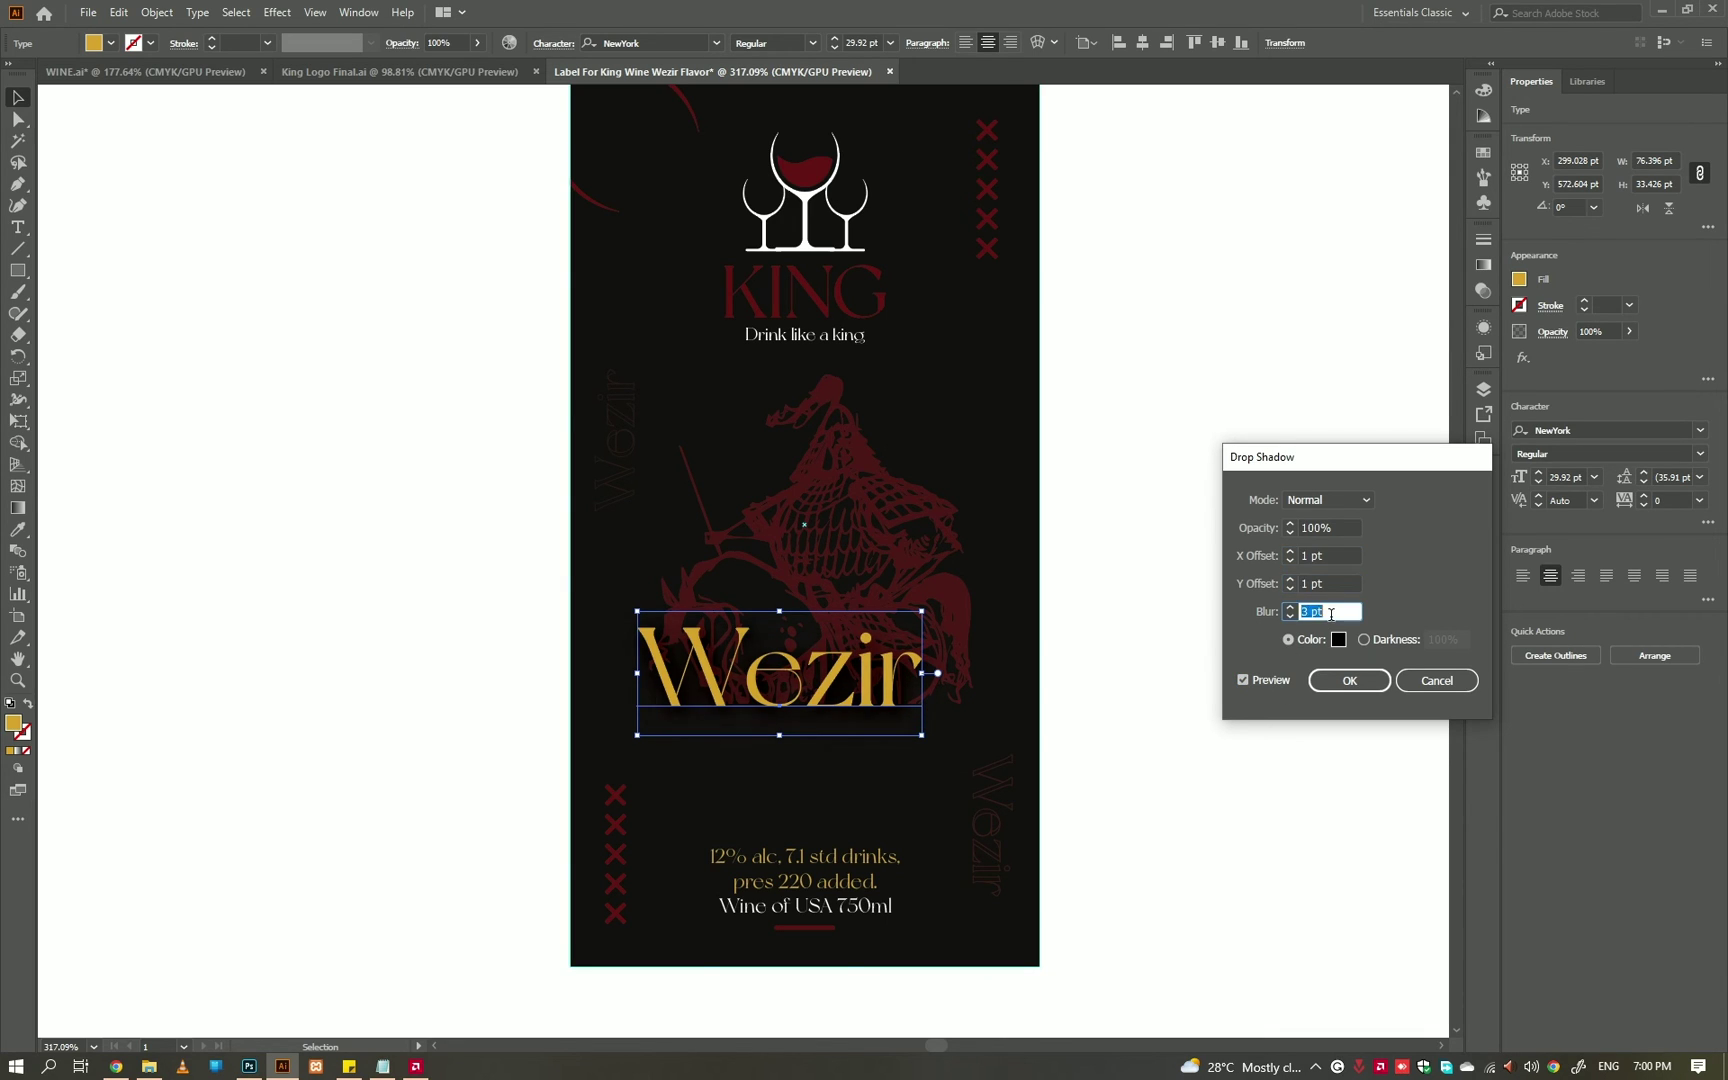
pyautogui.click(1340, 682)
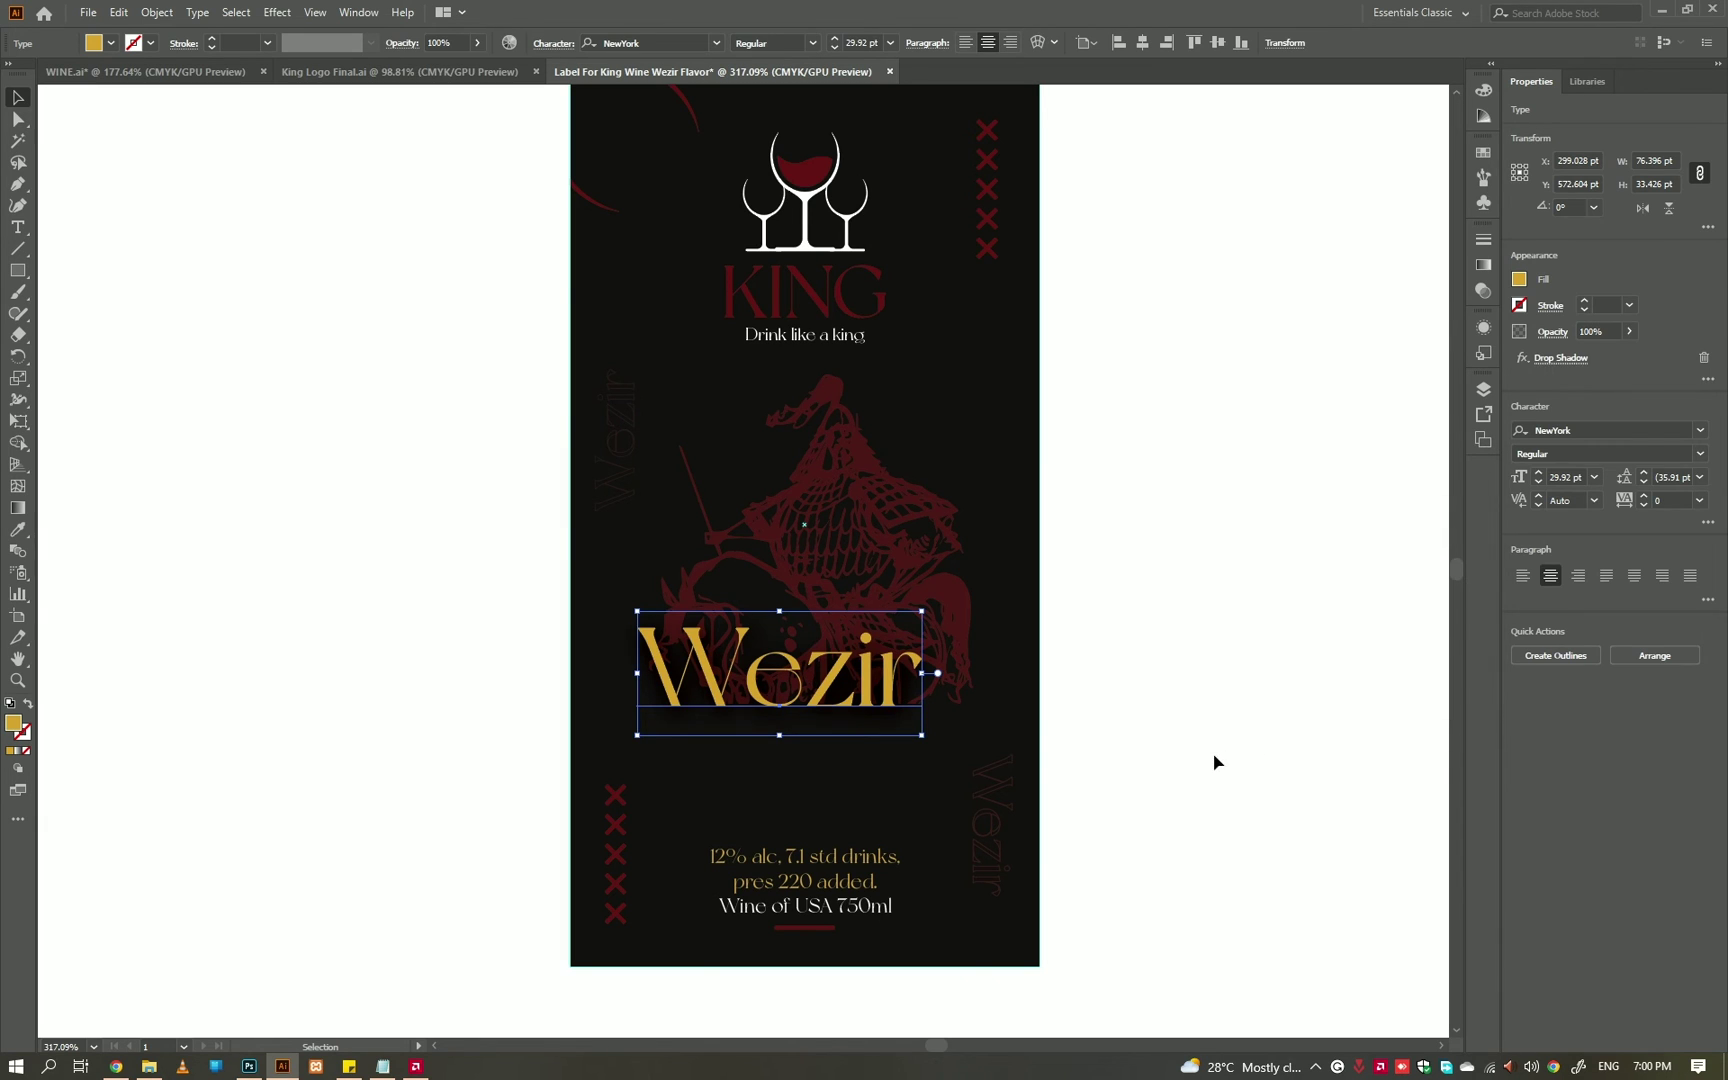
# - Add a second drop shadow with 1 pt offset, 0.1 pt blur and 20% opacity
pyautogui.click(277, 12)
pyautogui.click(310, 42)
pyautogui.click(940, 571)
pyautogui.click(1177, 545)
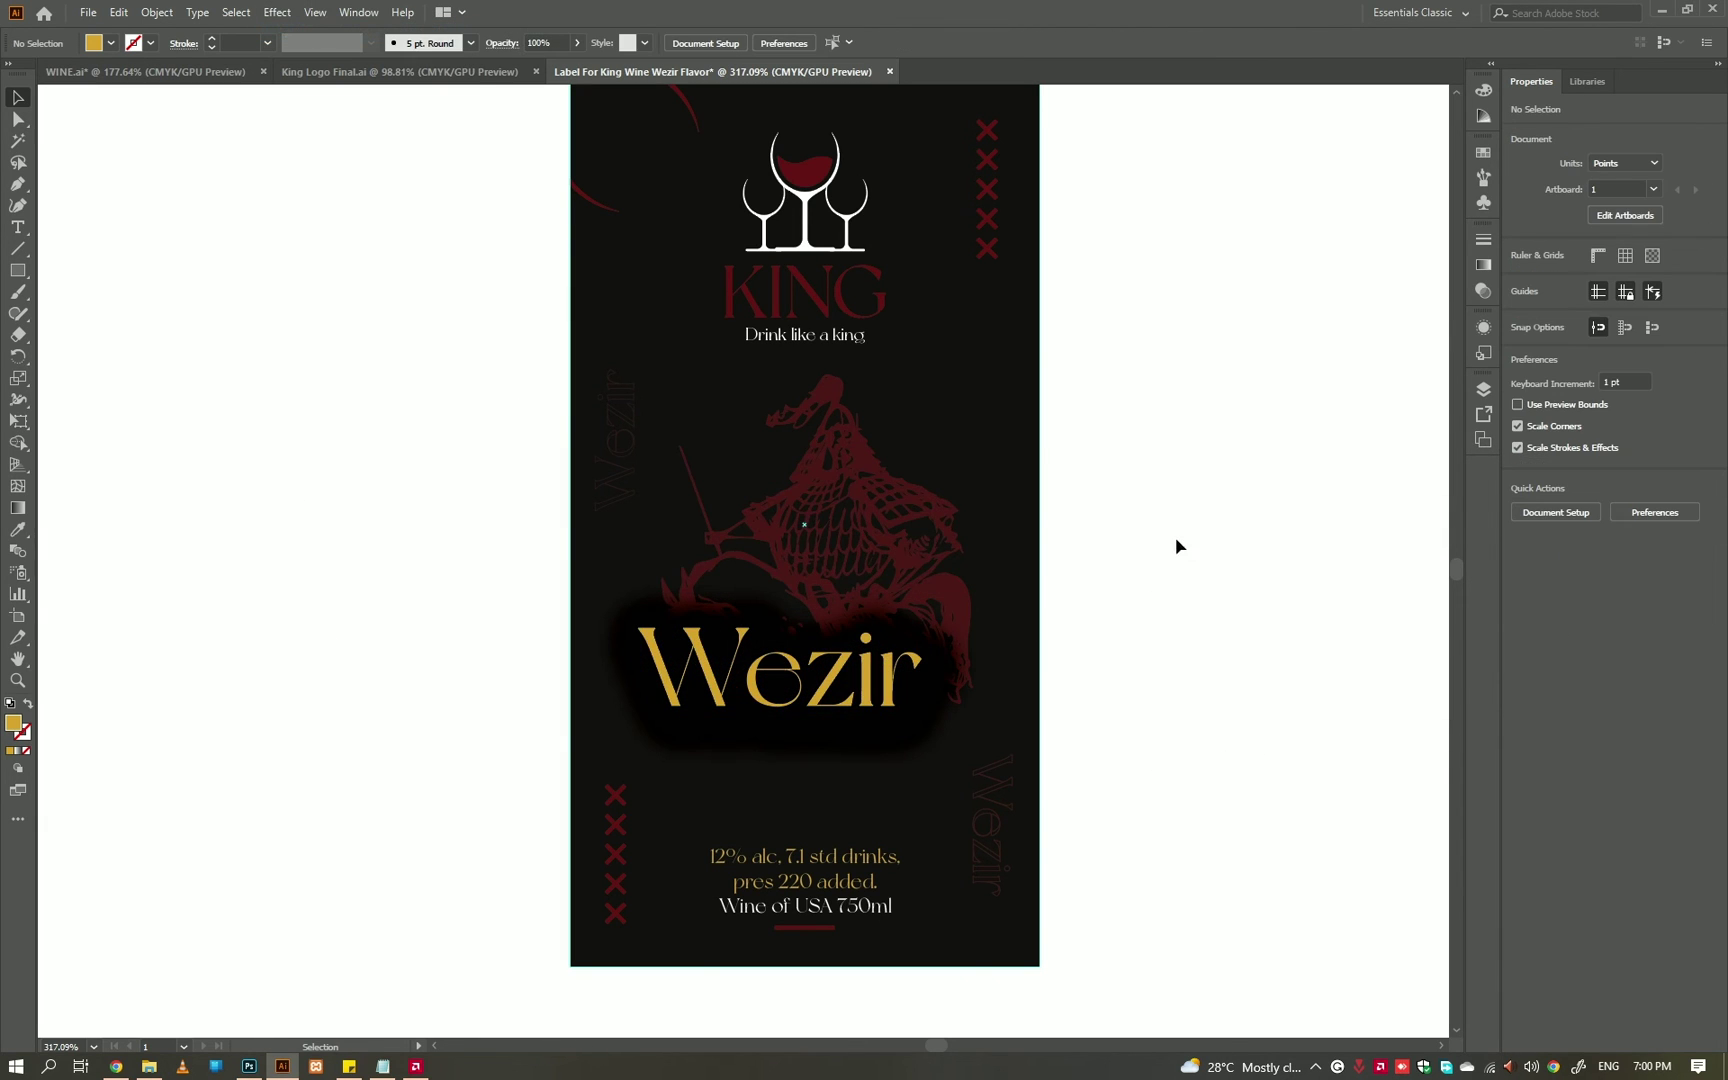
pyautogui.click(862, 692)
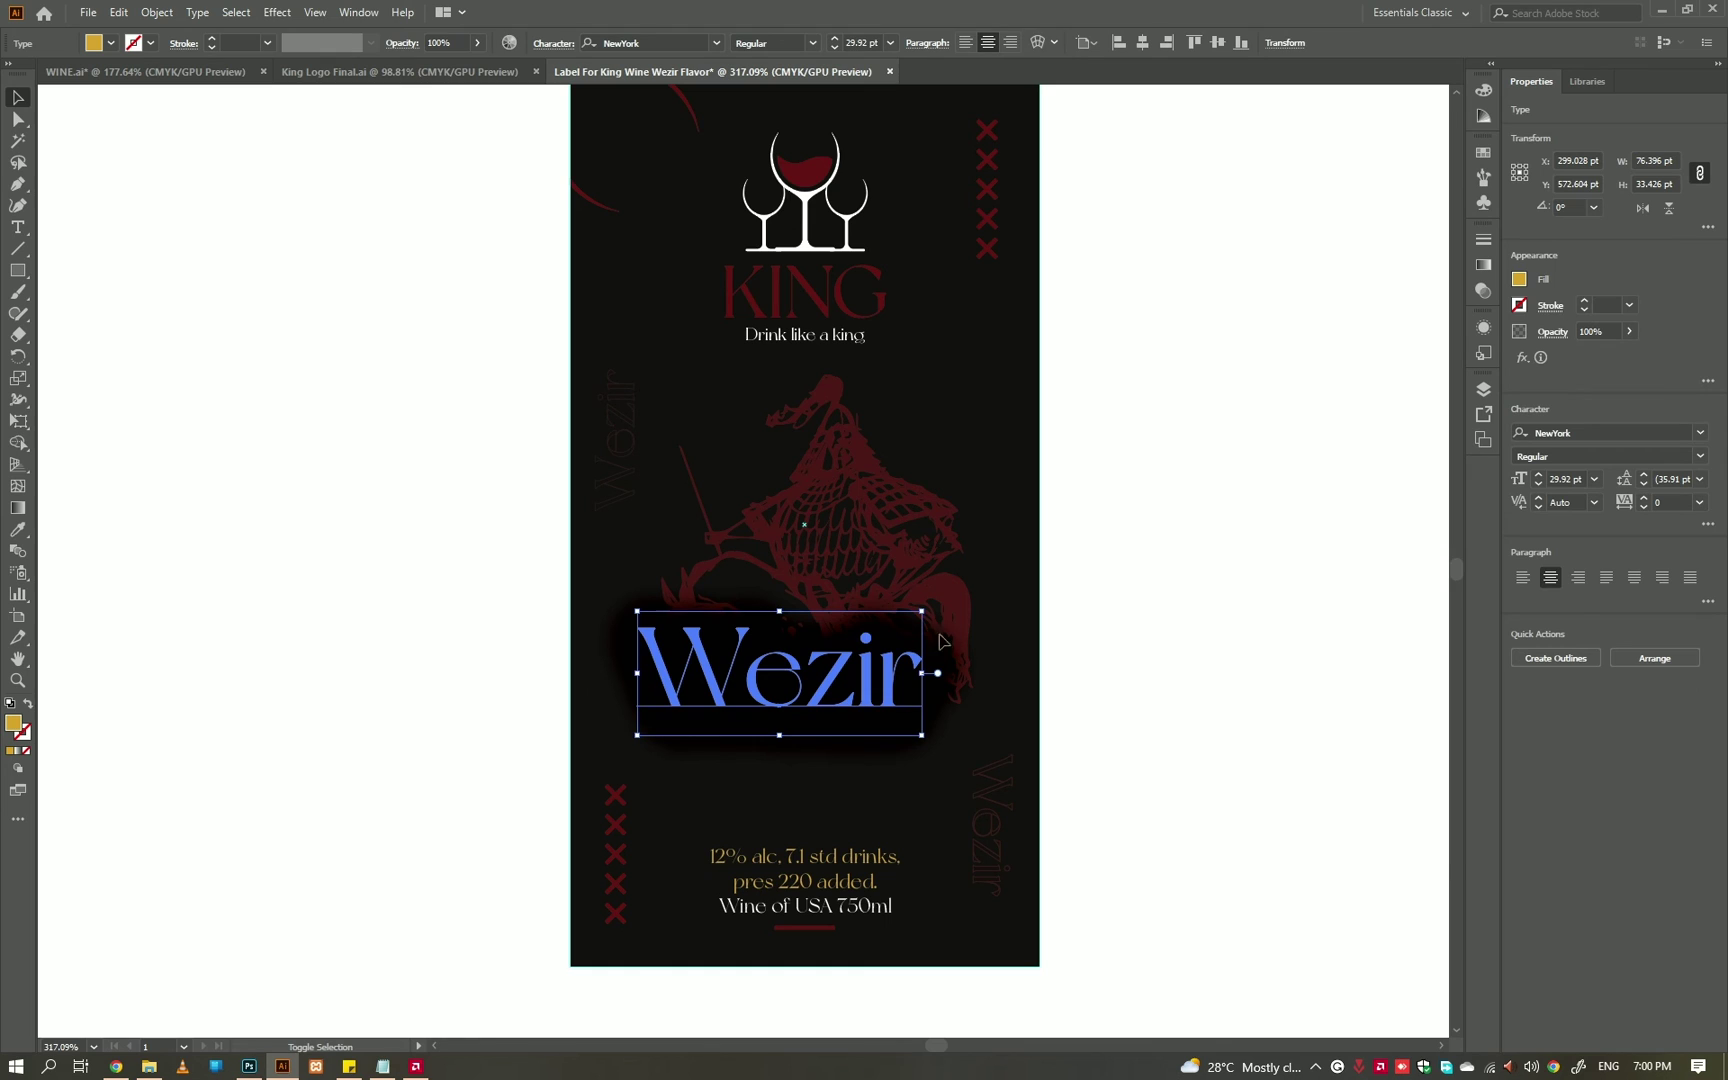
pyautogui.hotkey('shift', 'F6')
pyautogui.click(1325, 395)
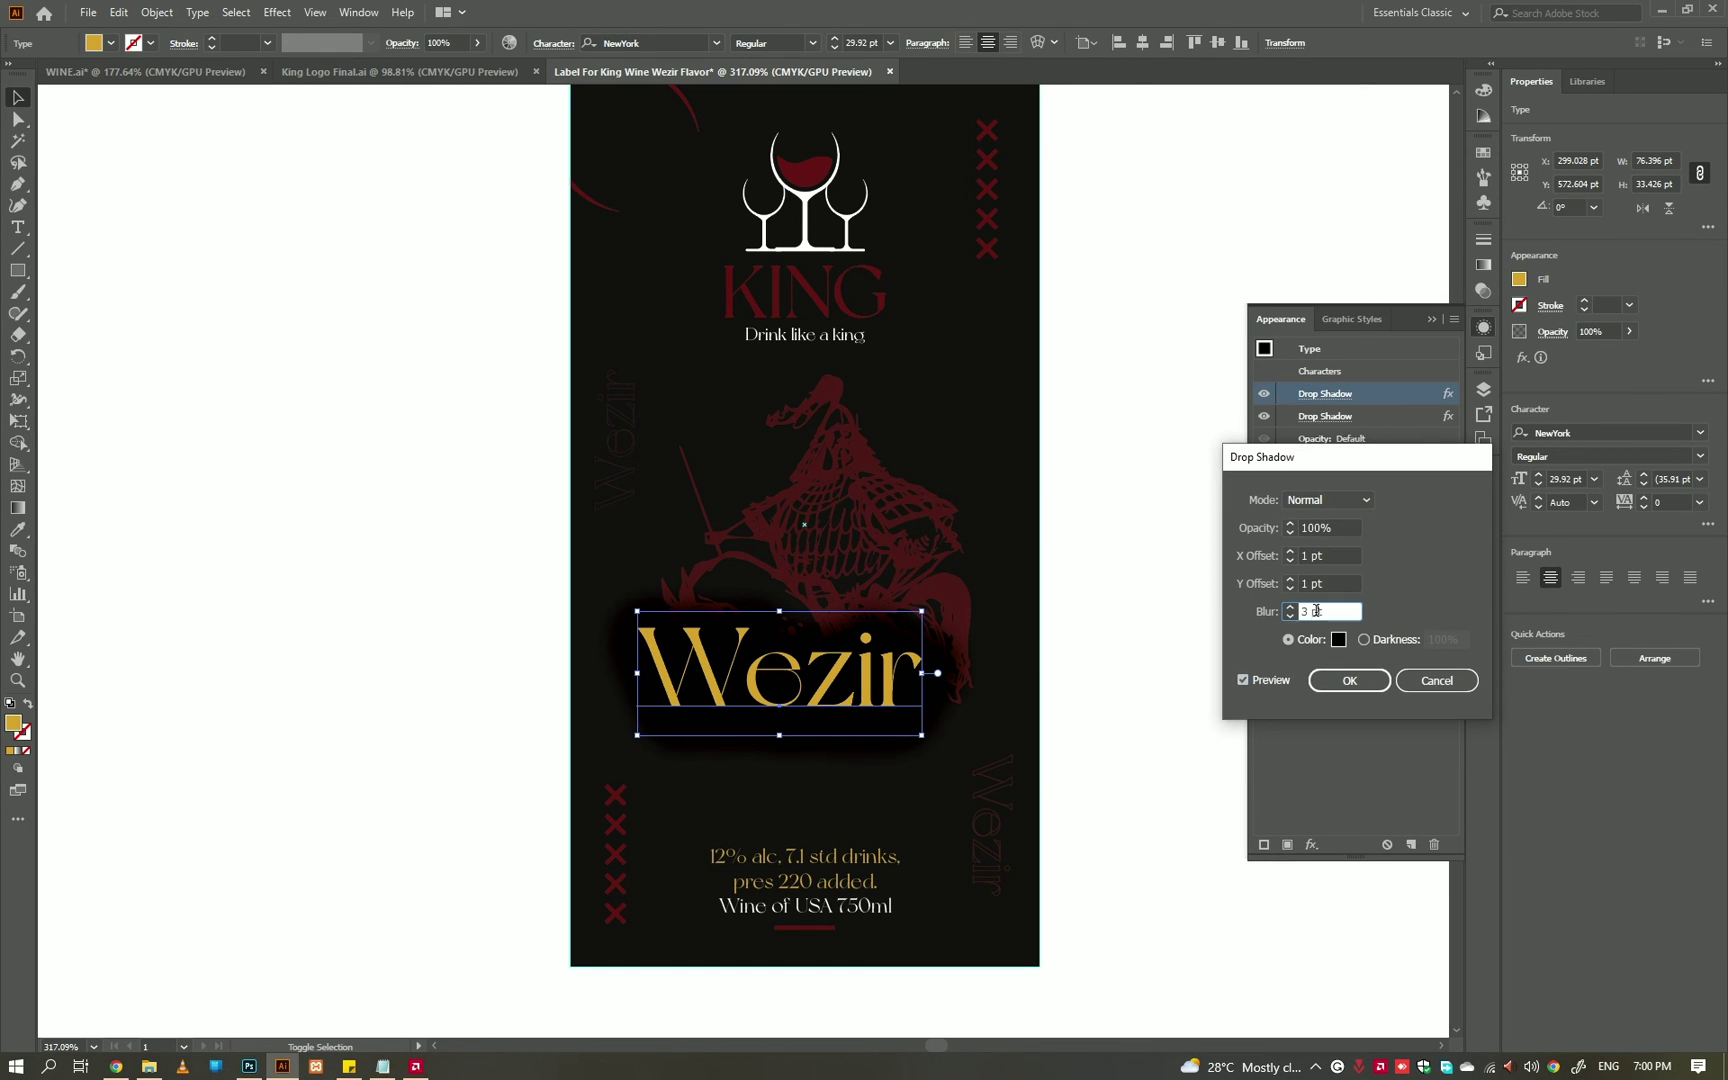
pyautogui.press('Down')
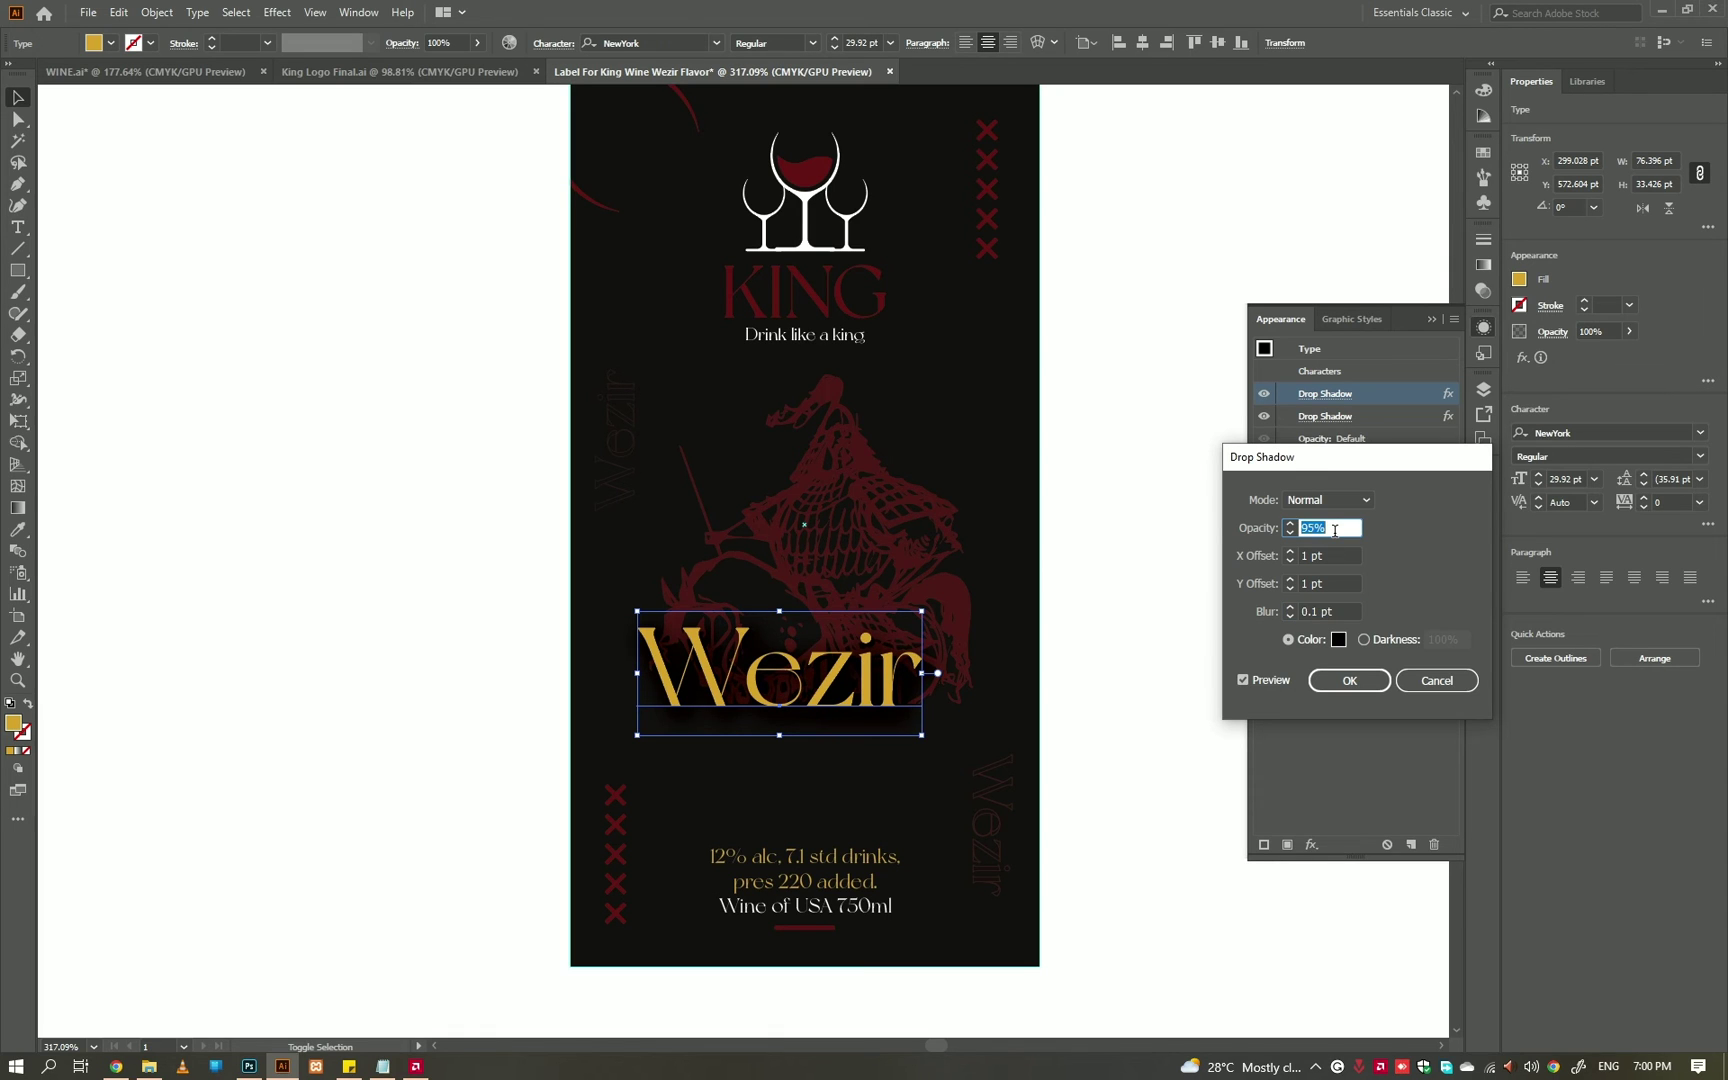
pyautogui.click(1349, 680)
pyautogui.click(1110, 560)
pyautogui.hotkey('ctrl', '0')
# - Zoom in on the Wezir label and cancel a Save As attempt
pyautogui.moveTo(885, 779); pyautogui.dragTo(755, 729)
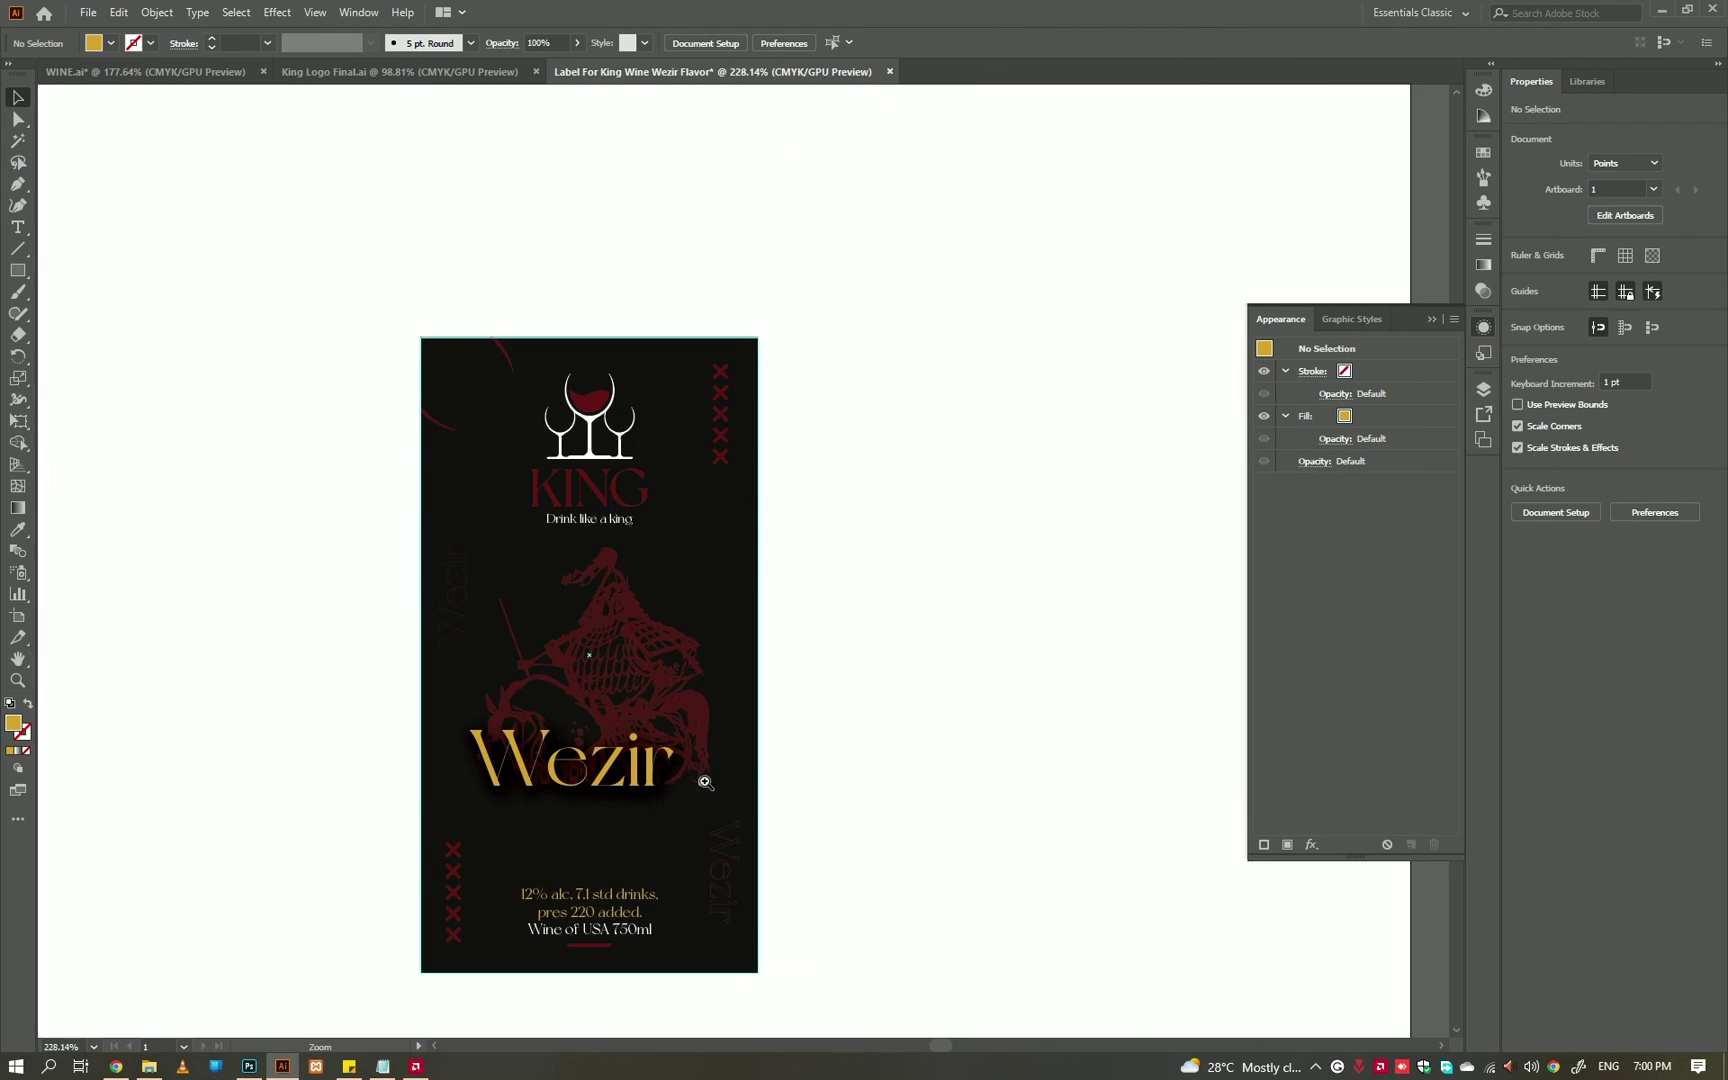
pyautogui.hotkey('ctrl', 'a')
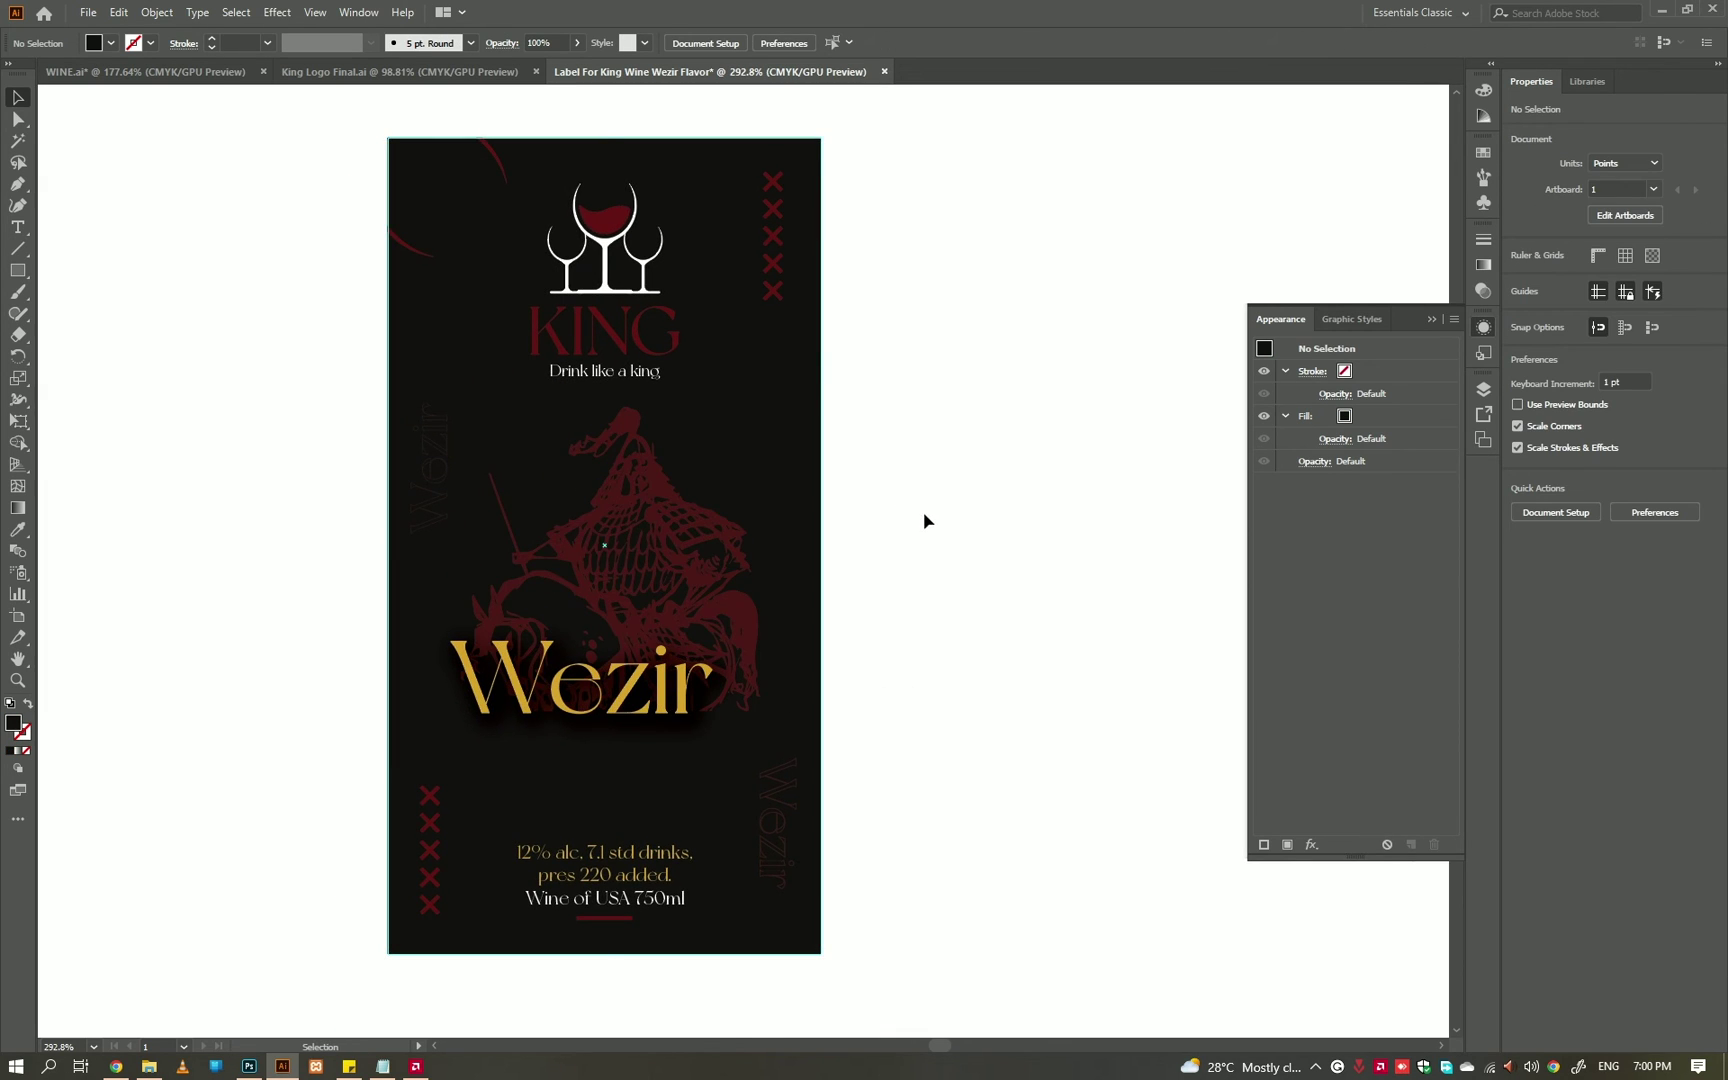
pyautogui.scroll(-3, 923, 512)
pyautogui.click(585, 801)
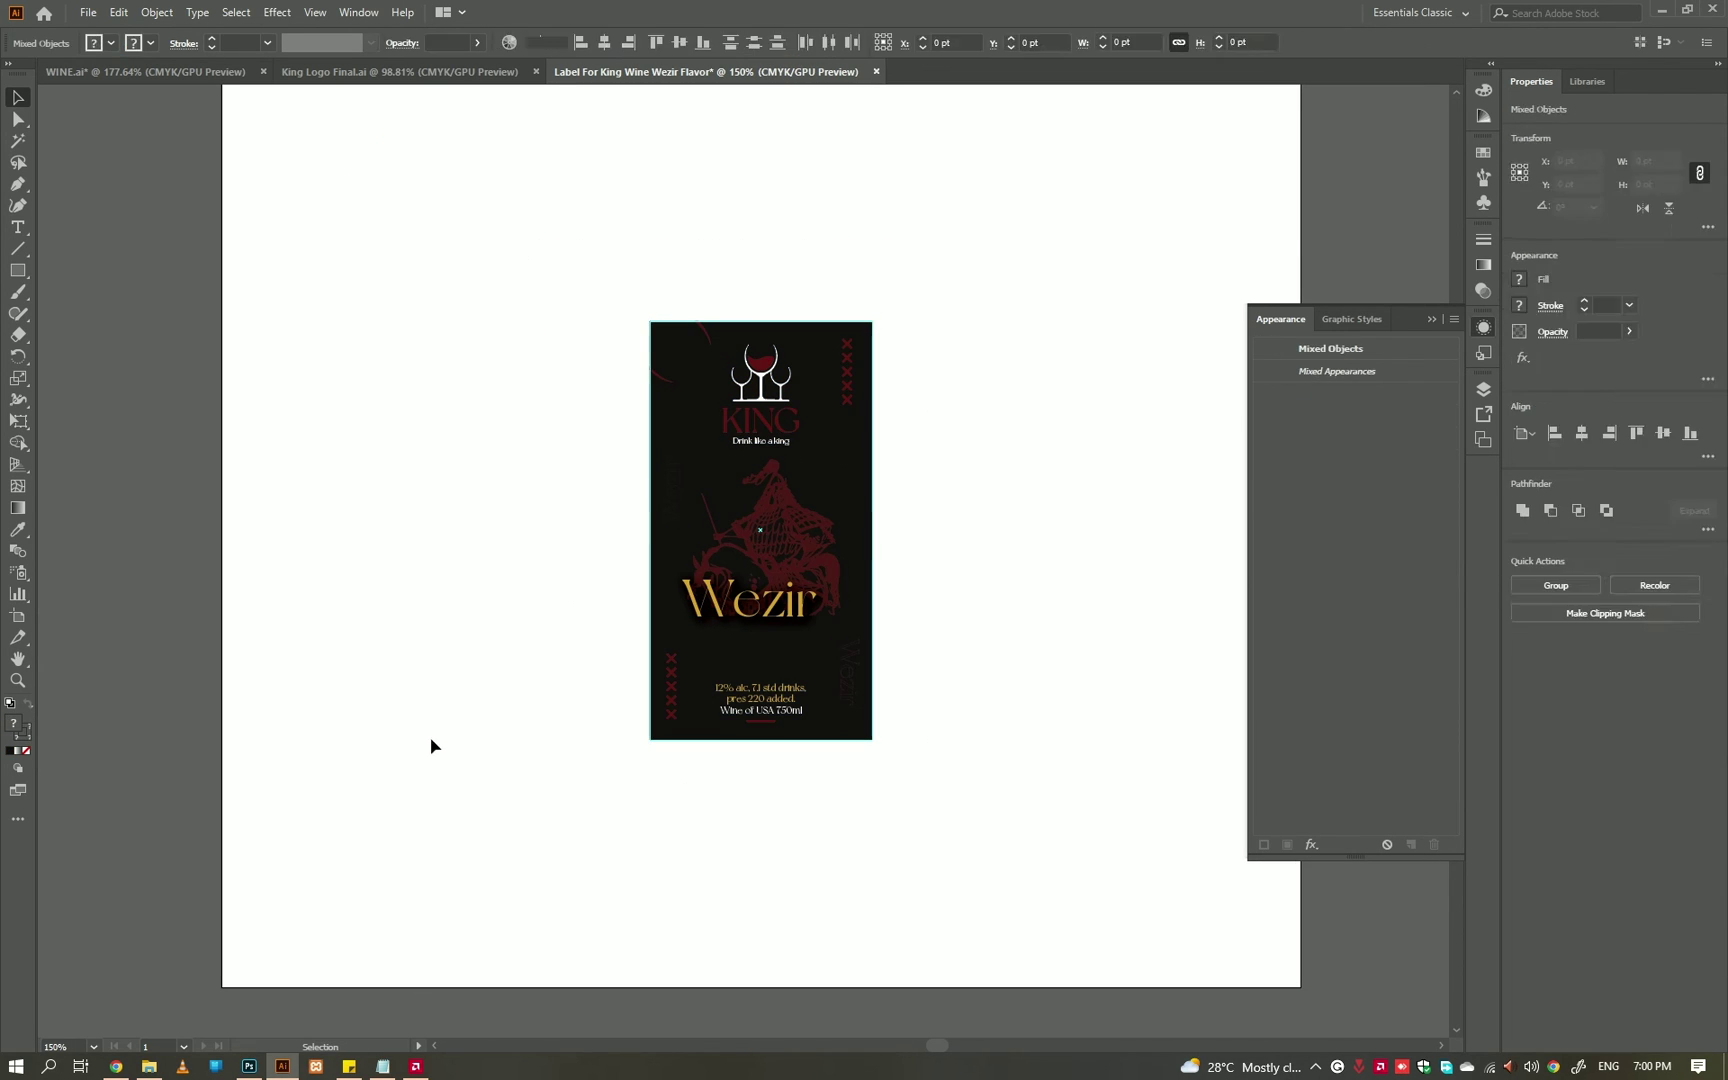
pyautogui.click(88, 12)
pyautogui.click(116, 159)
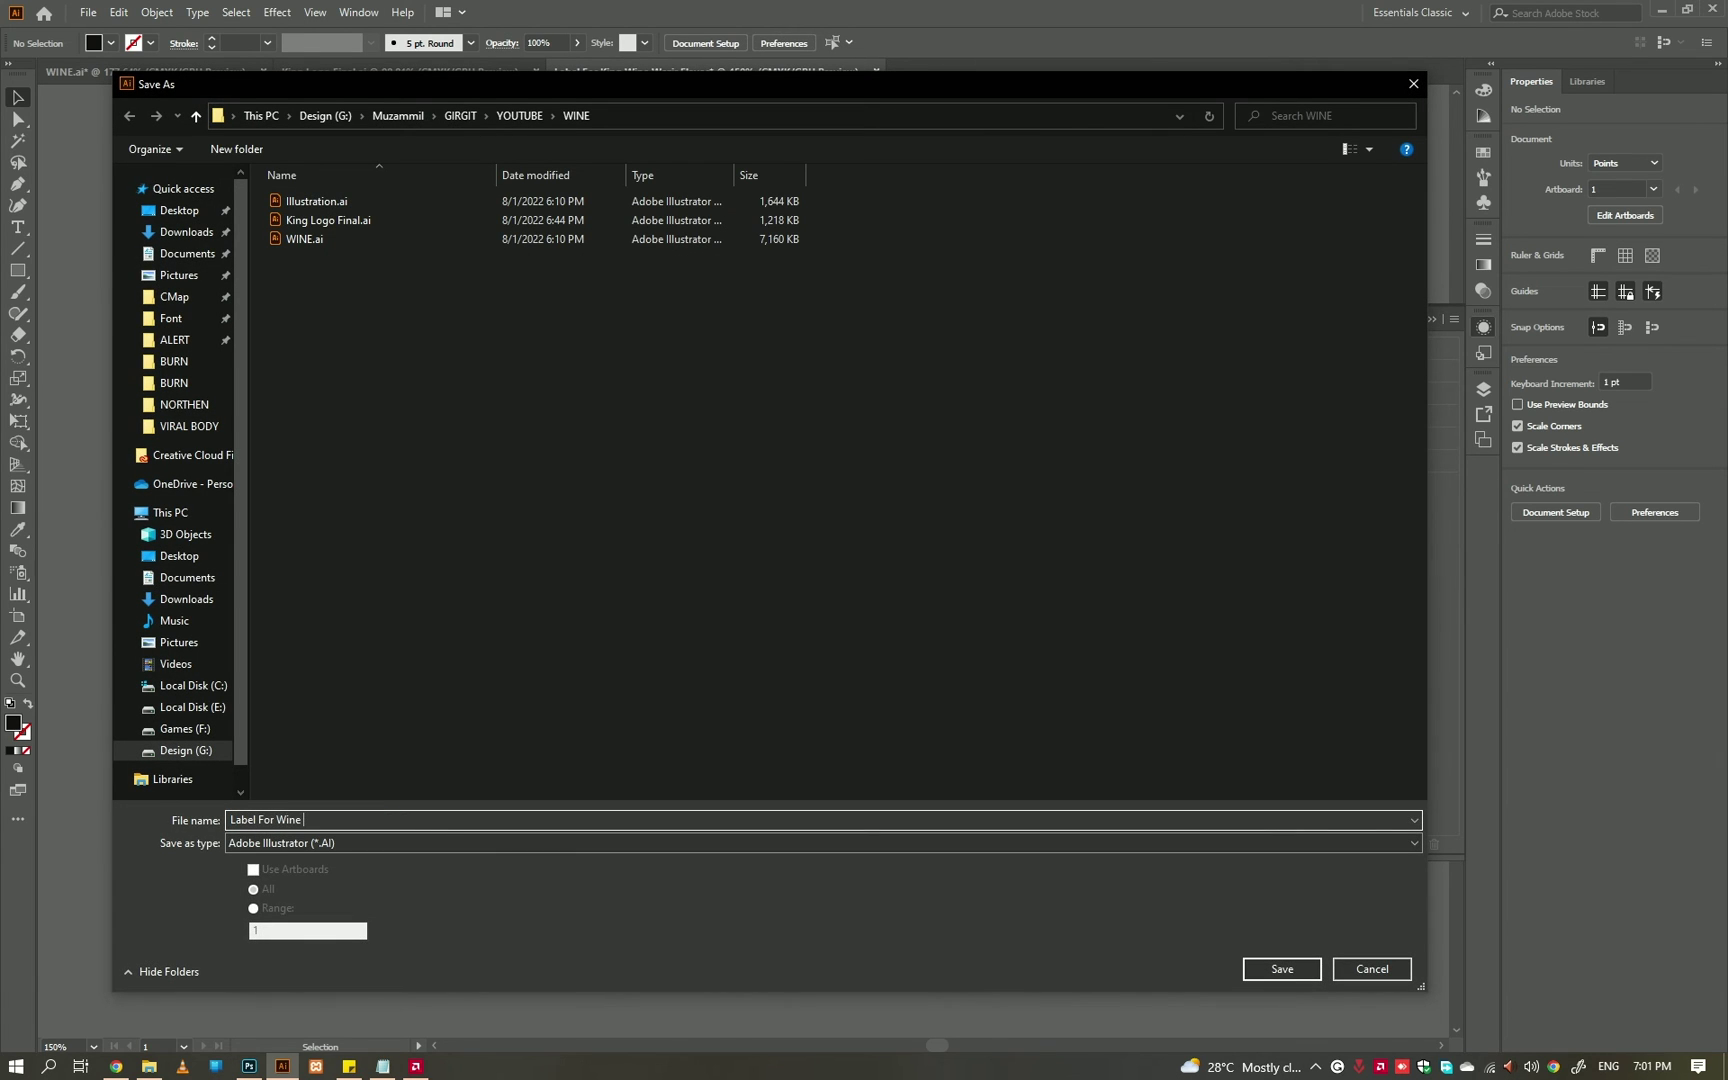
pyautogui.press('Escape')
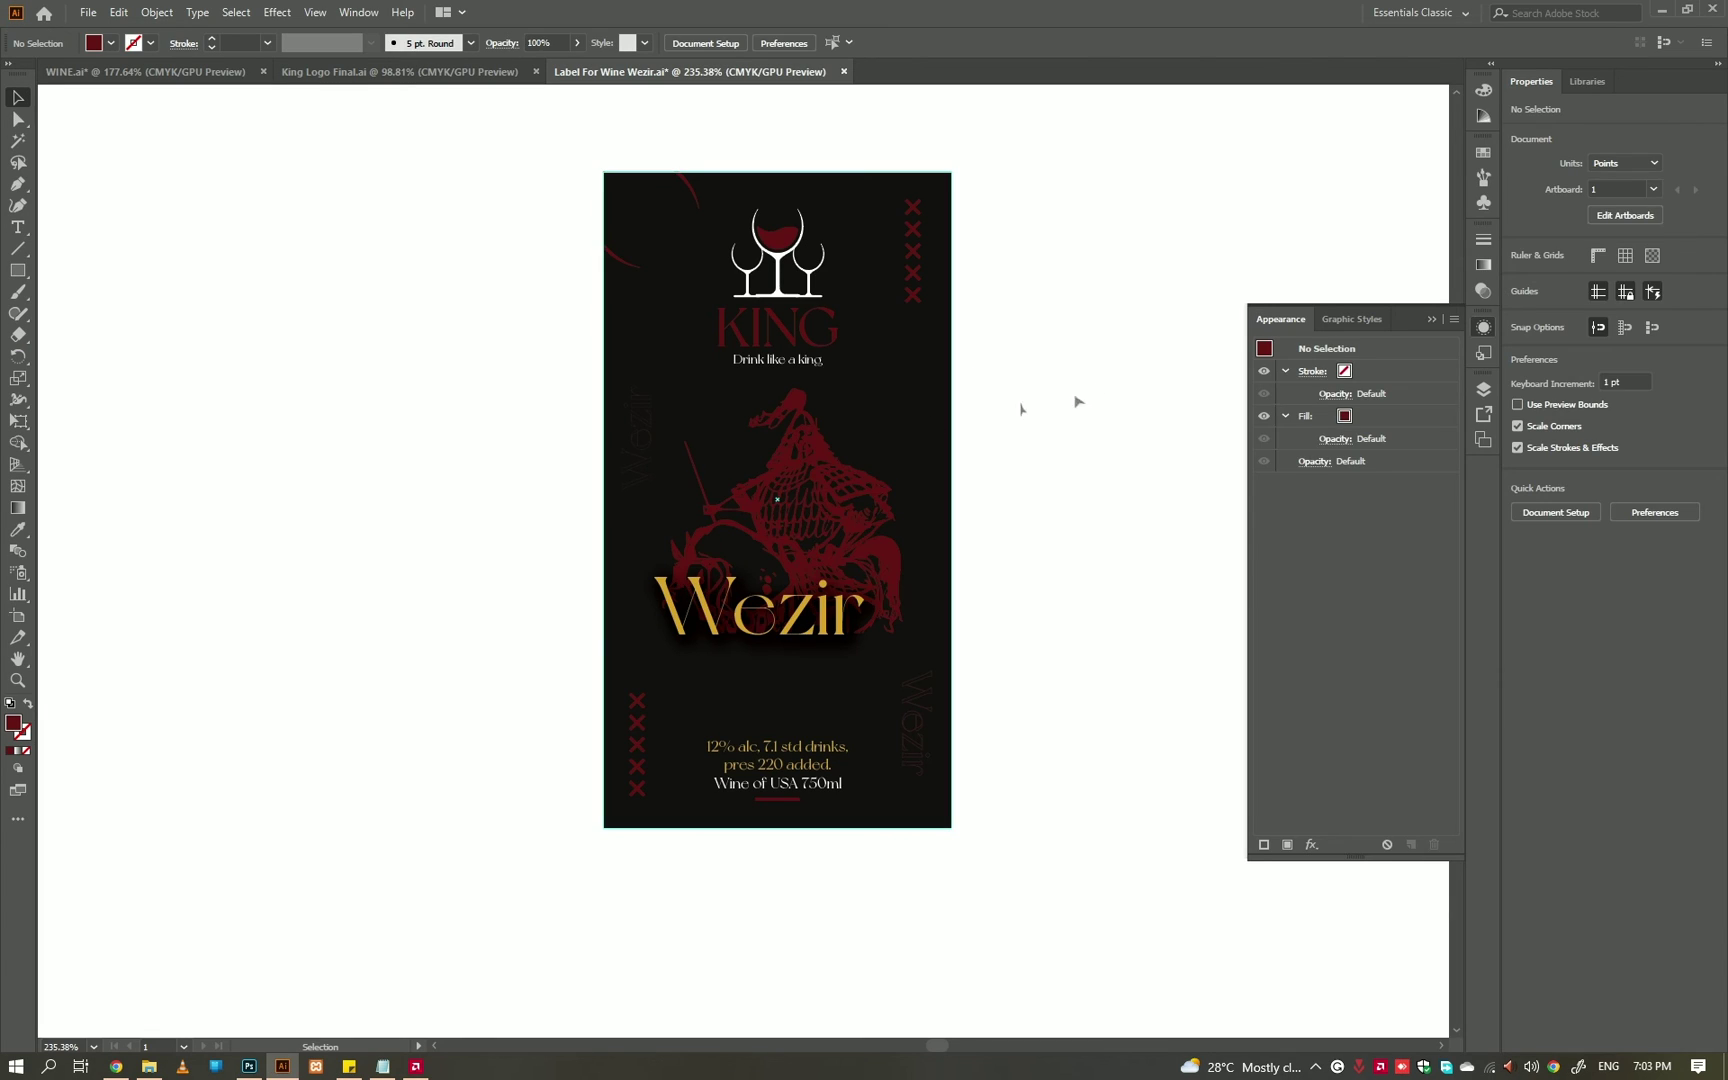
# - Brighten the red fill to a vivid red and marquee-select the neck label
pyautogui.doubleClick(14, 724)
pyautogui.moveTo(849, 775); pyautogui.dragTo(852, 748)
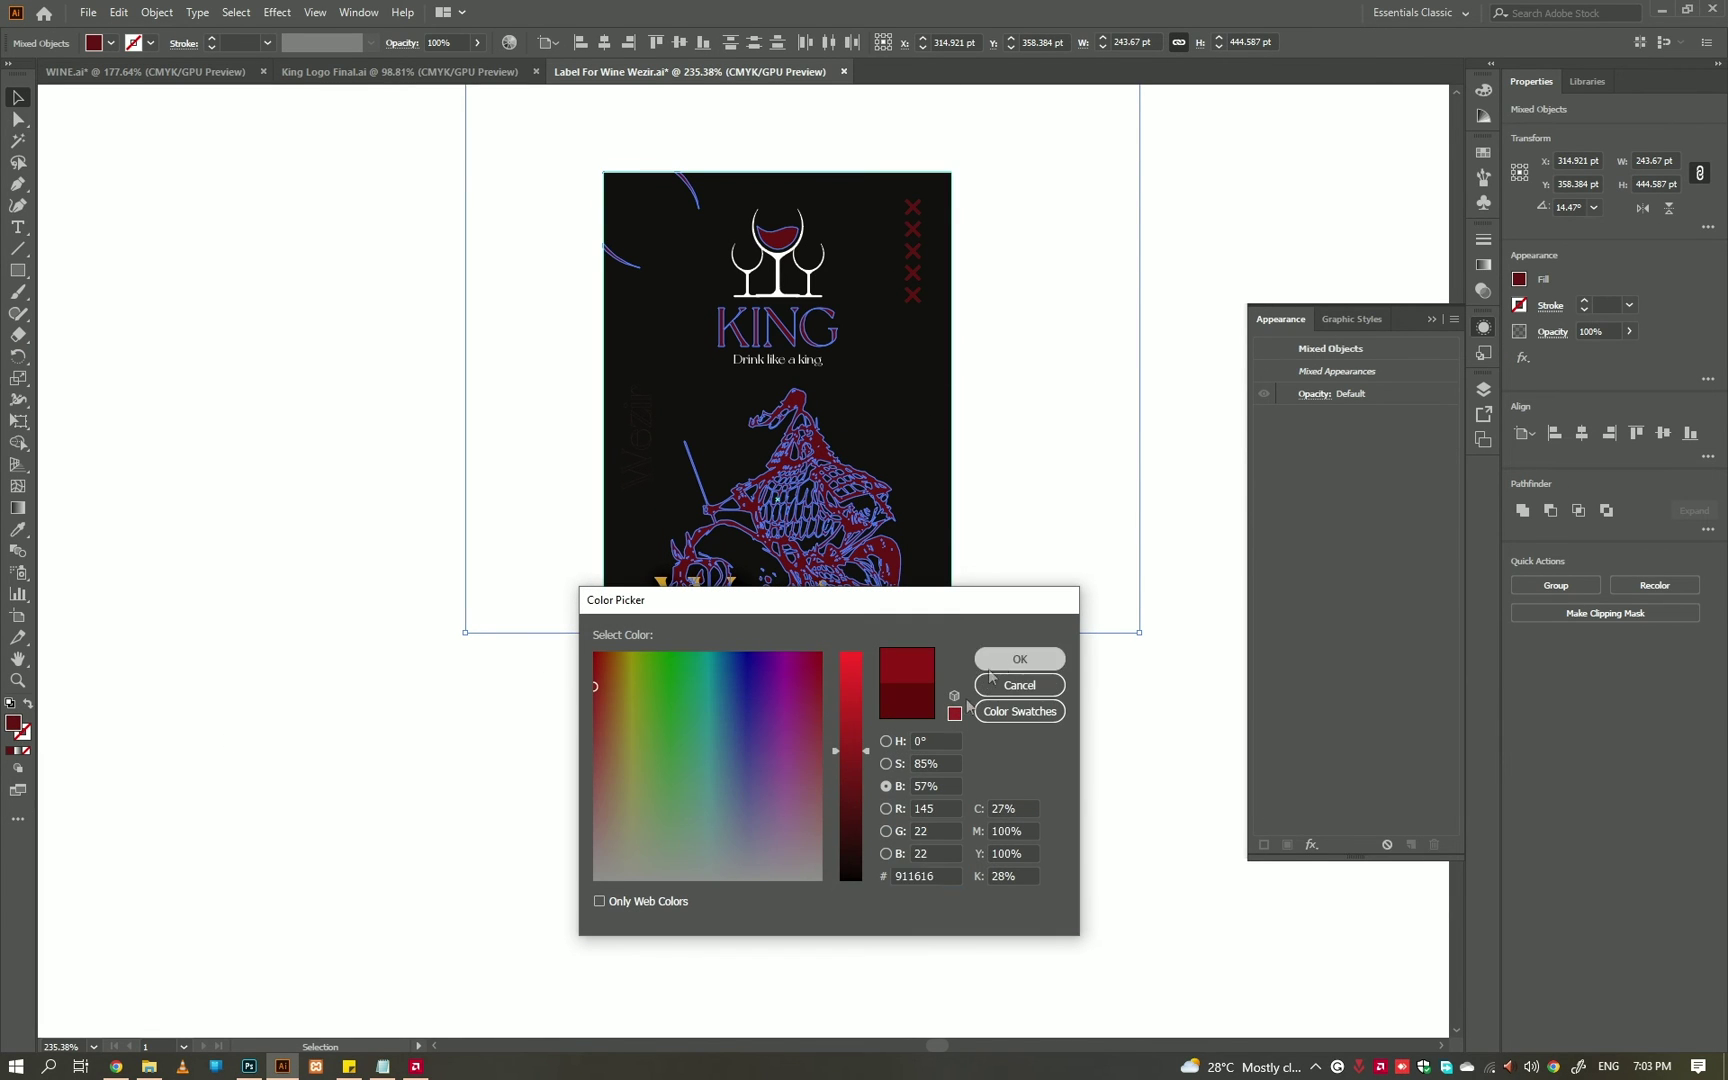
pyautogui.click(1019, 659)
pyautogui.click(1014, 690)
pyautogui.scroll(-5, 1014, 690)
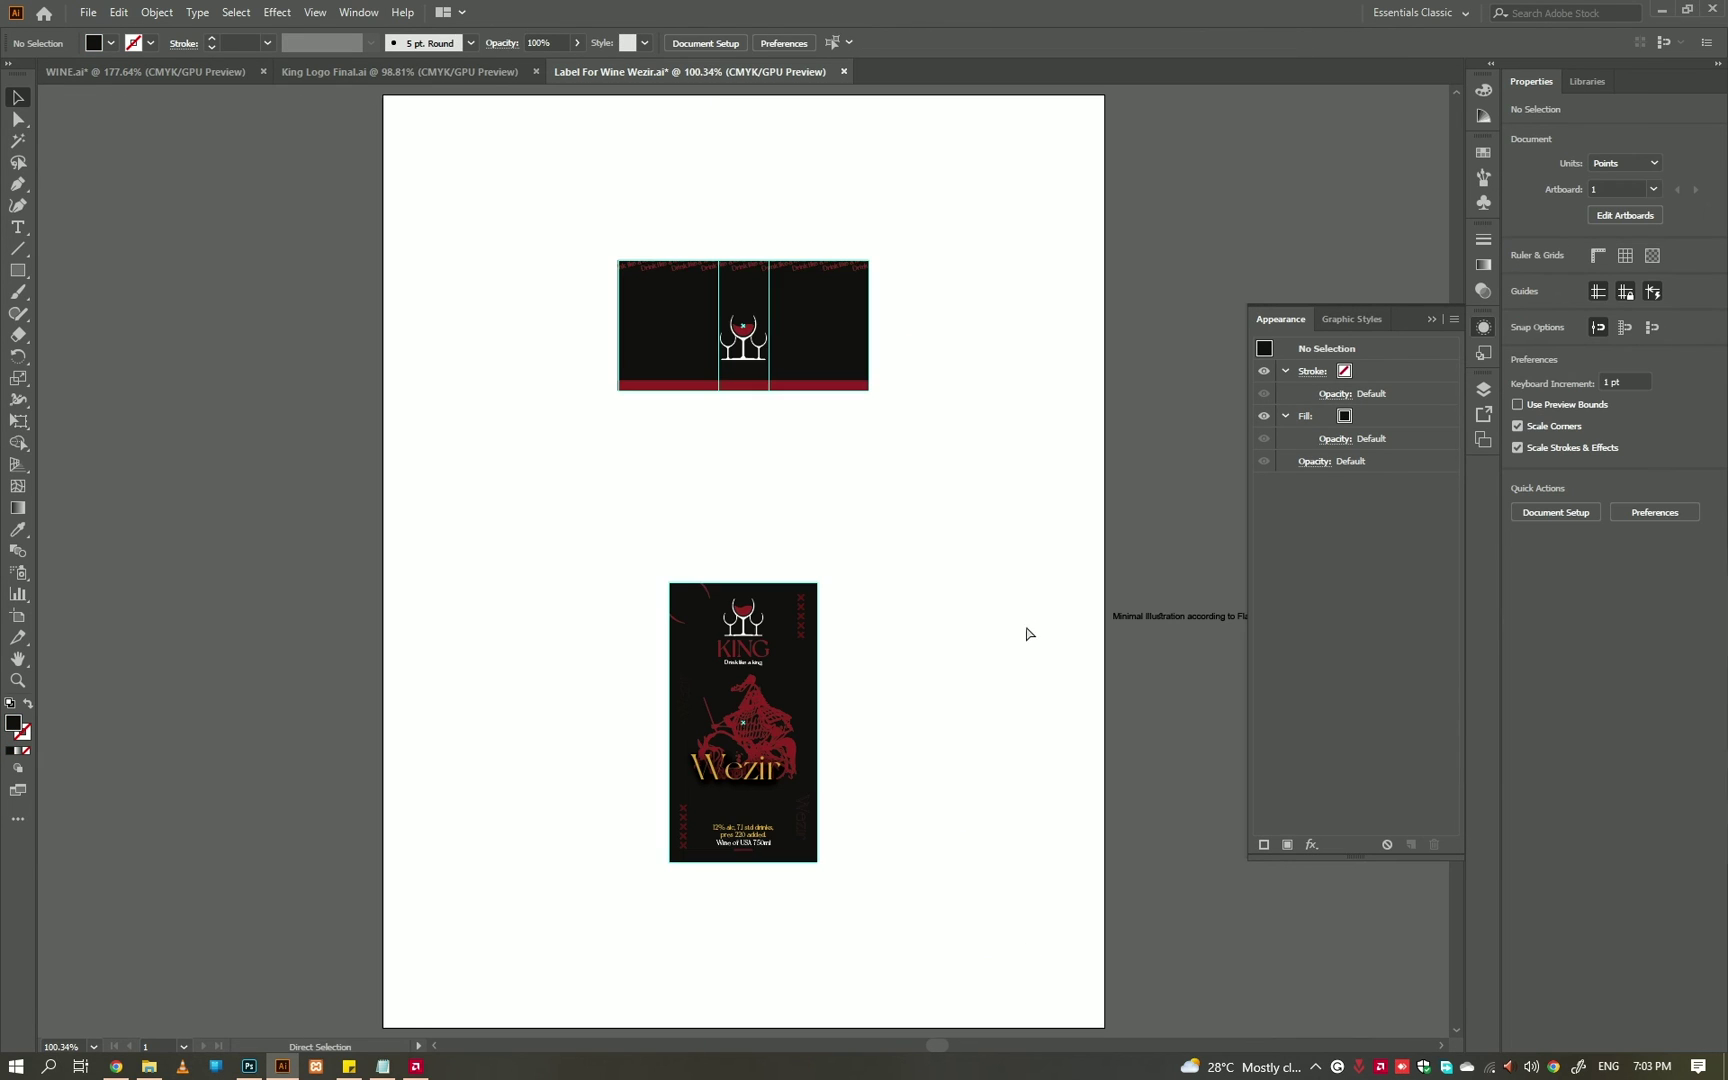
pyautogui.scroll(2, 837, 501)
pyautogui.moveTo(967, 167); pyautogui.dragTo(513, 478)
# - Replace the old vector layer with the neck label pasted as pixels at the canvas top, and save
pyautogui.hotkey('alt', 'Tab')
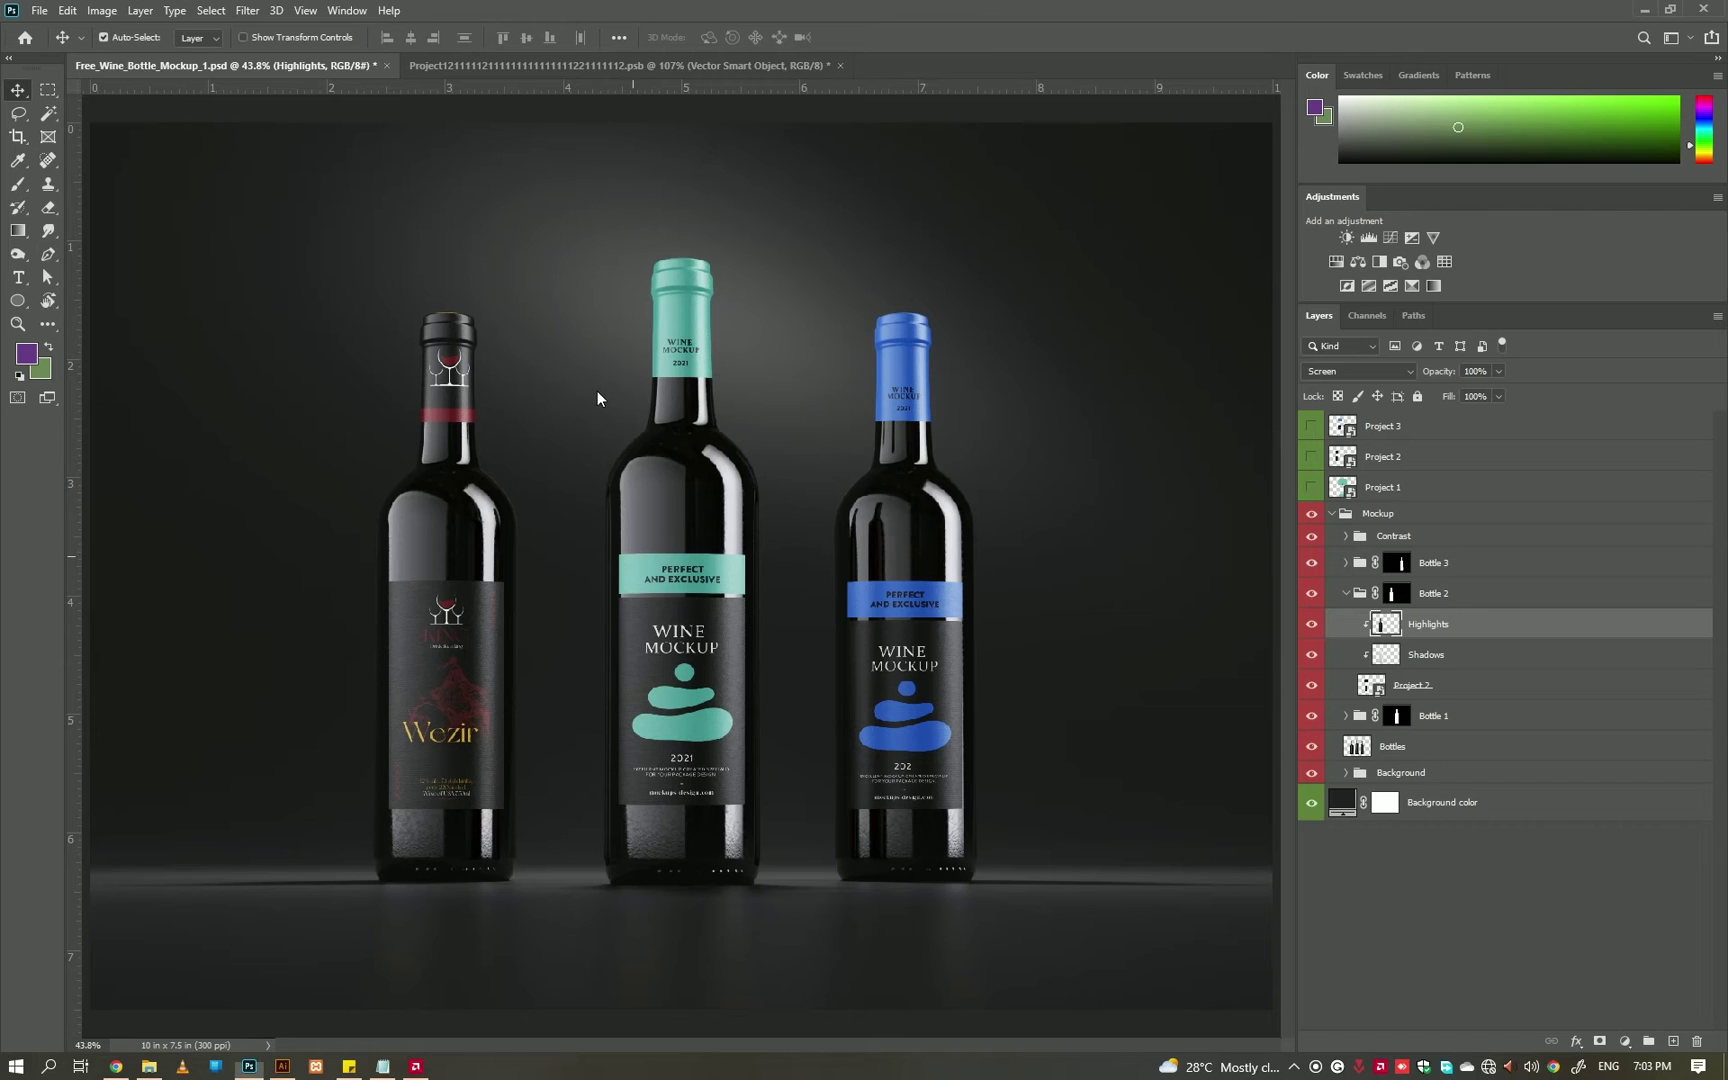
pyautogui.click(480, 65)
pyautogui.press('Delete')
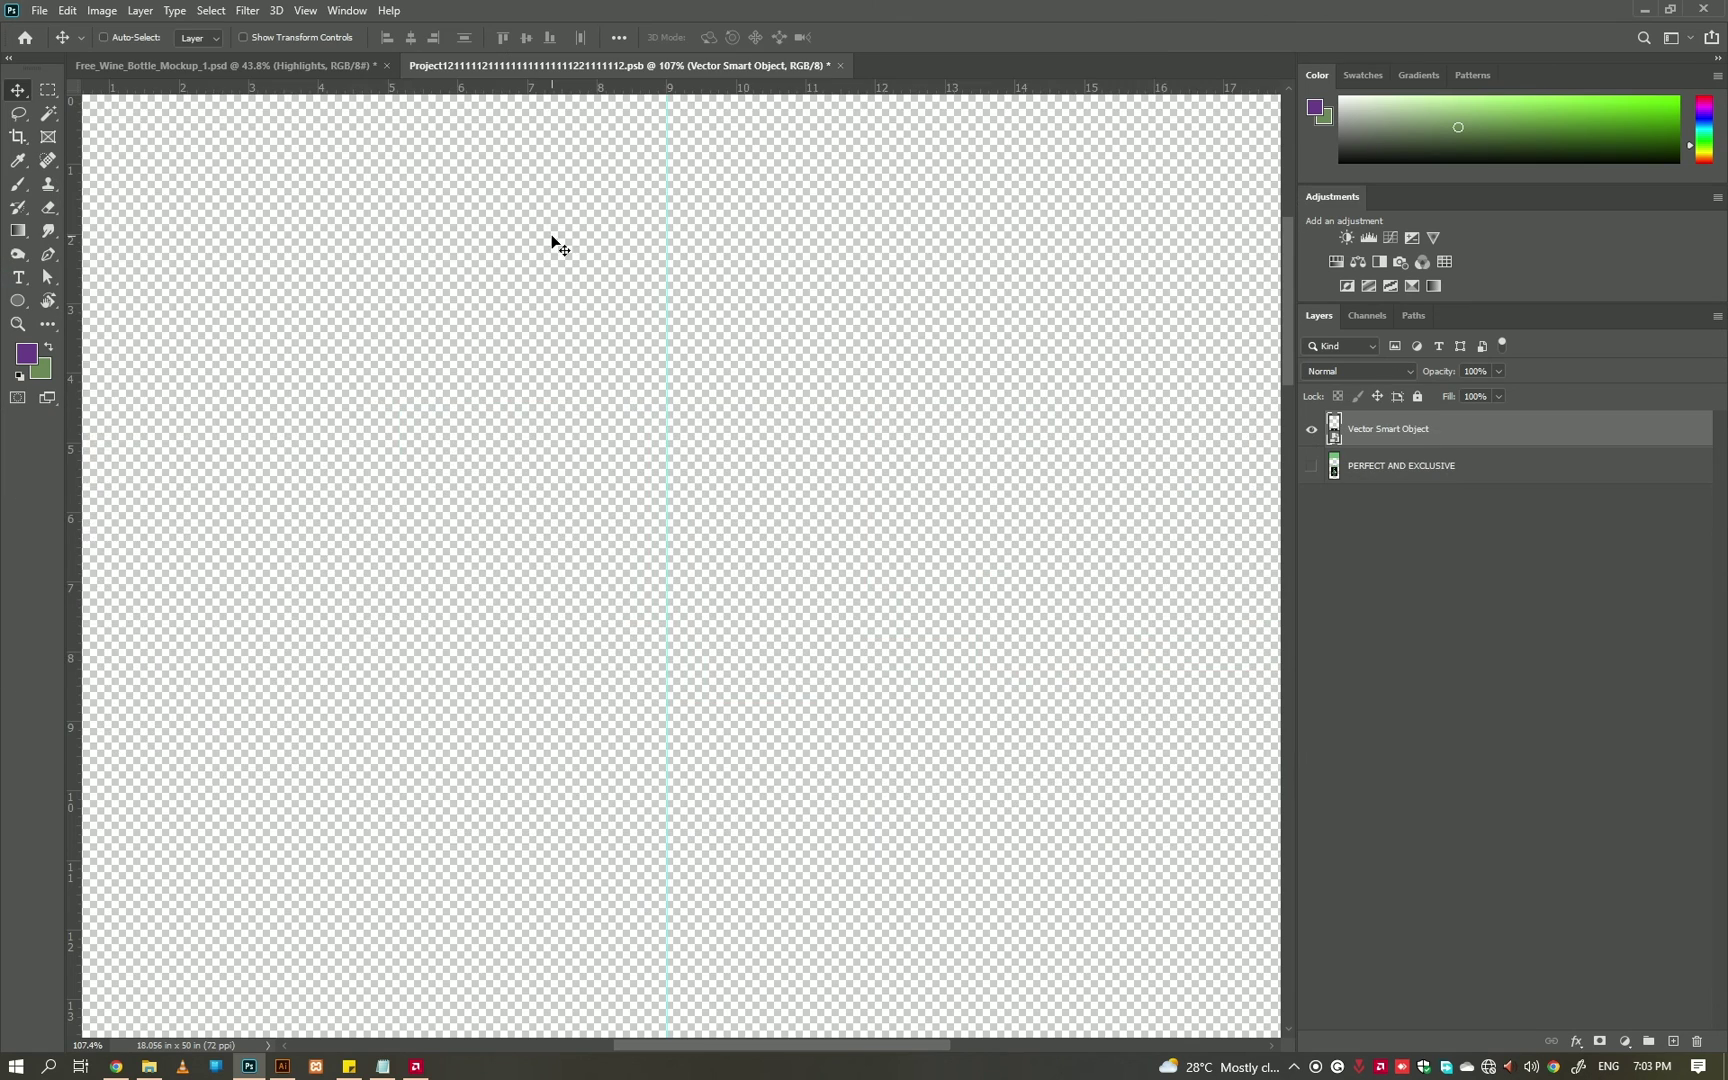
pyautogui.hotkey('ctrl', '0')
pyautogui.hotkey('ctrl', 'v')
pyautogui.click(821, 336)
pyautogui.click(936, 305)
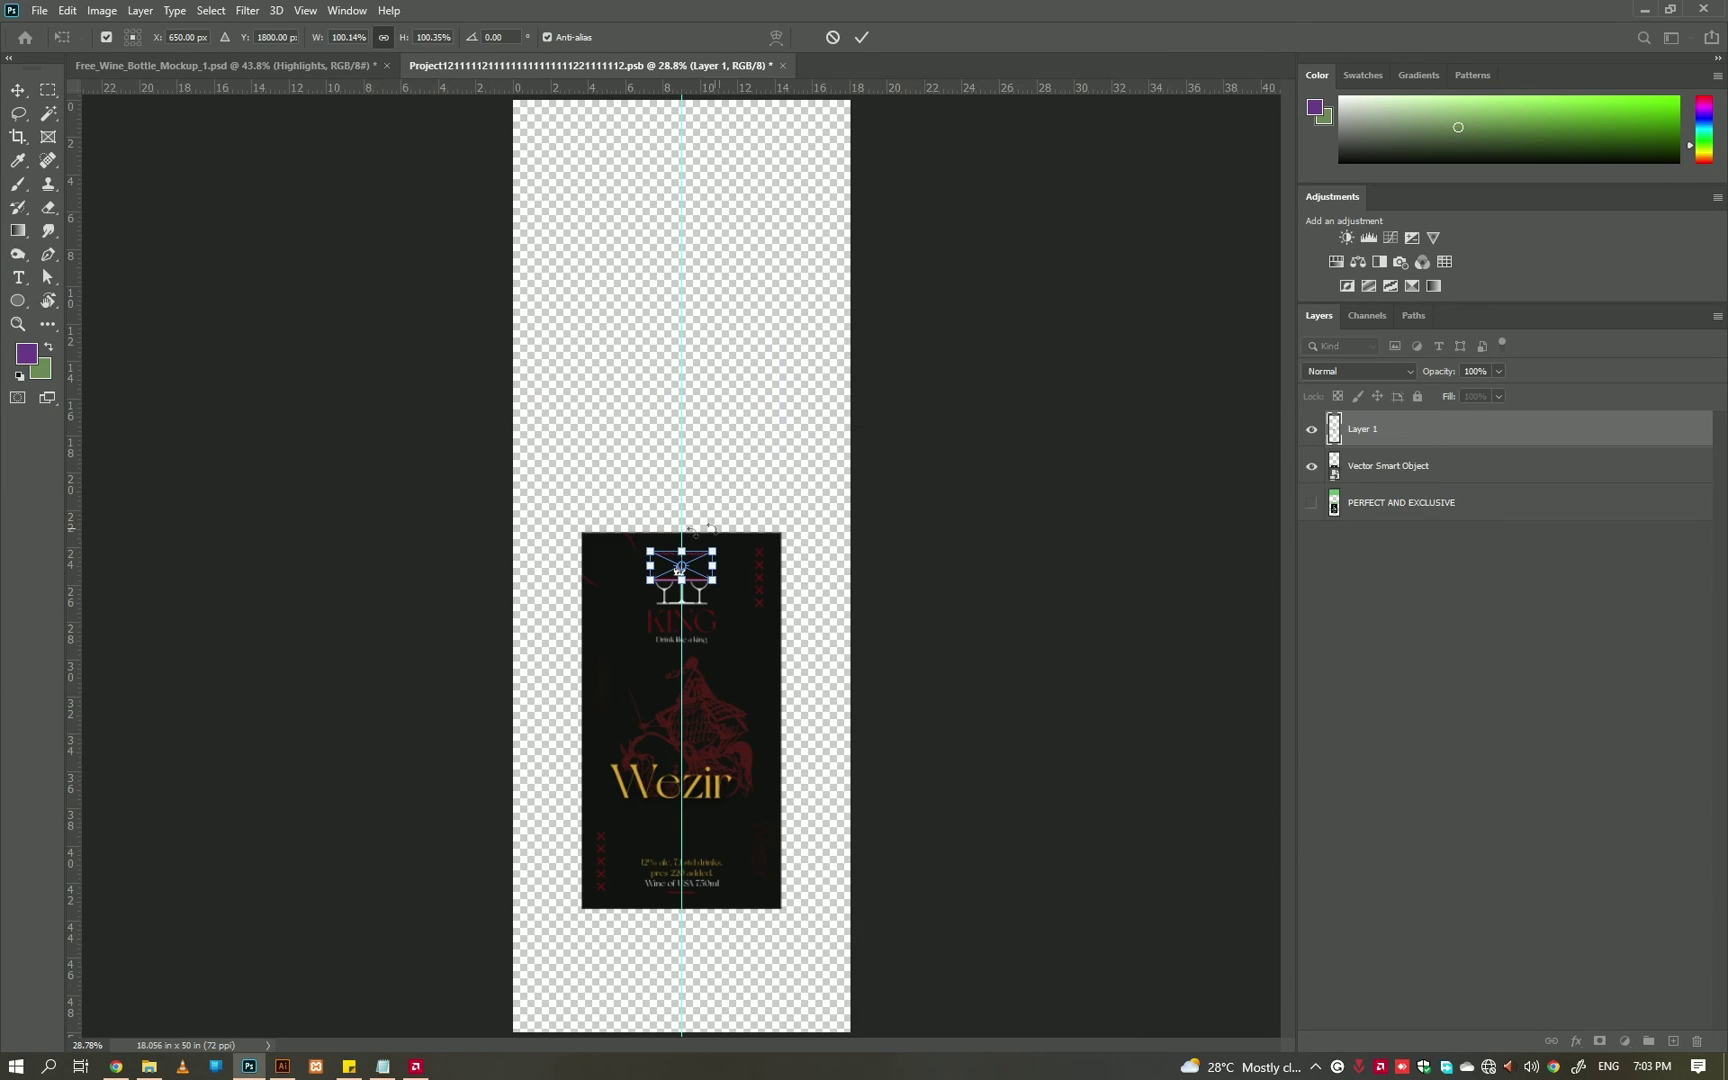
pyautogui.moveTo(692, 533); pyautogui.dragTo(893, 398)
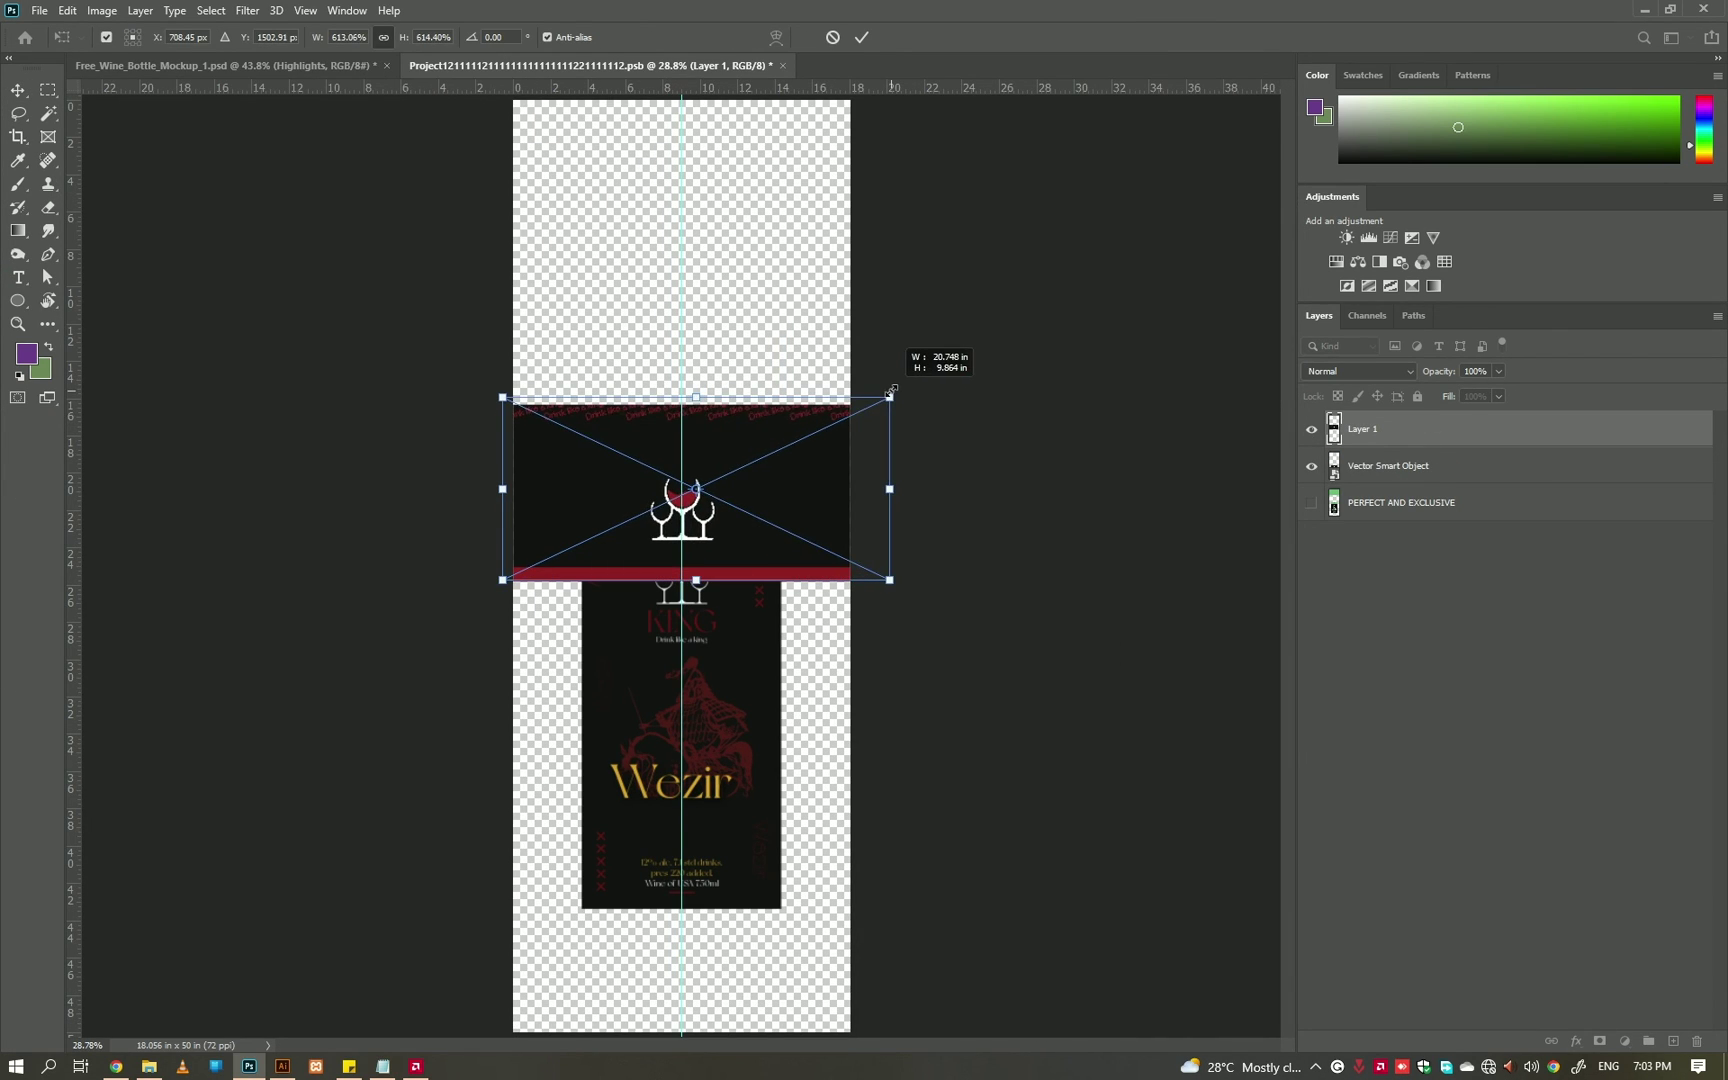
pyautogui.moveTo(744, 492); pyautogui.dragTo(744, 190)
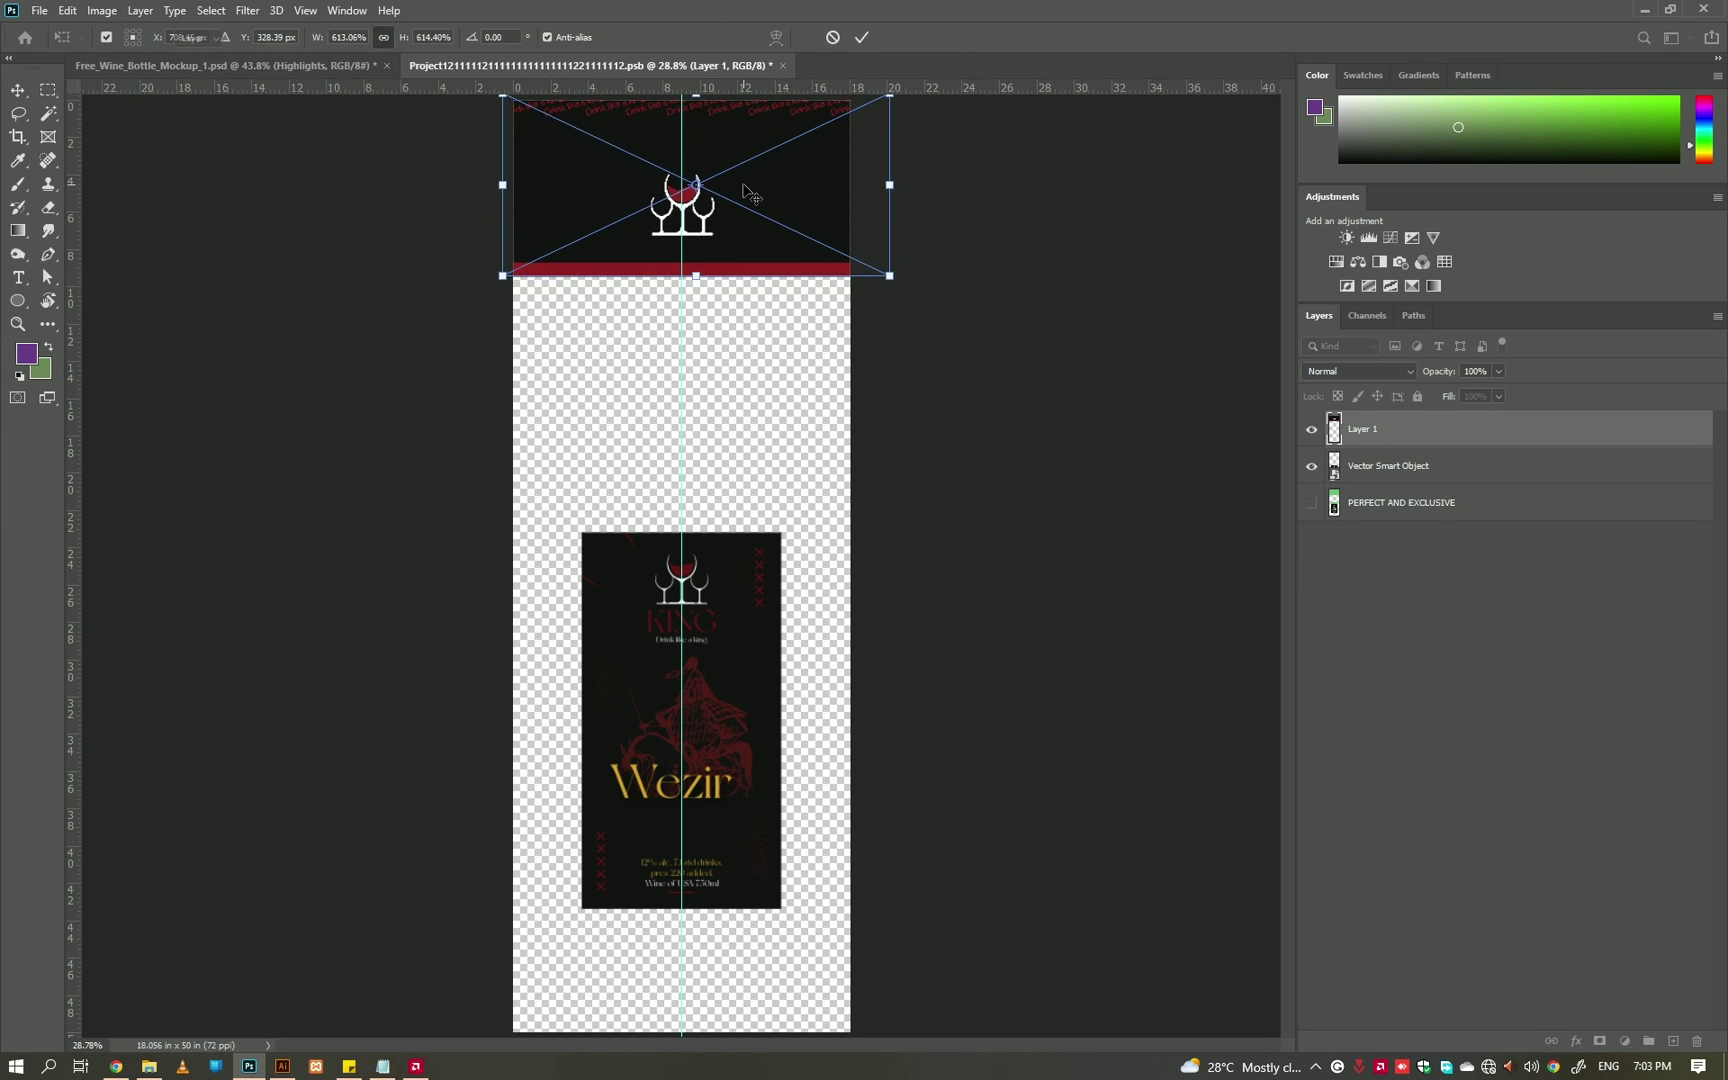
pyautogui.press('Return')
pyautogui.hotkey('ctrl', 's')
# - Inspect the new neck logo on the left bottle in the mockup
pyautogui.click(305, 65)
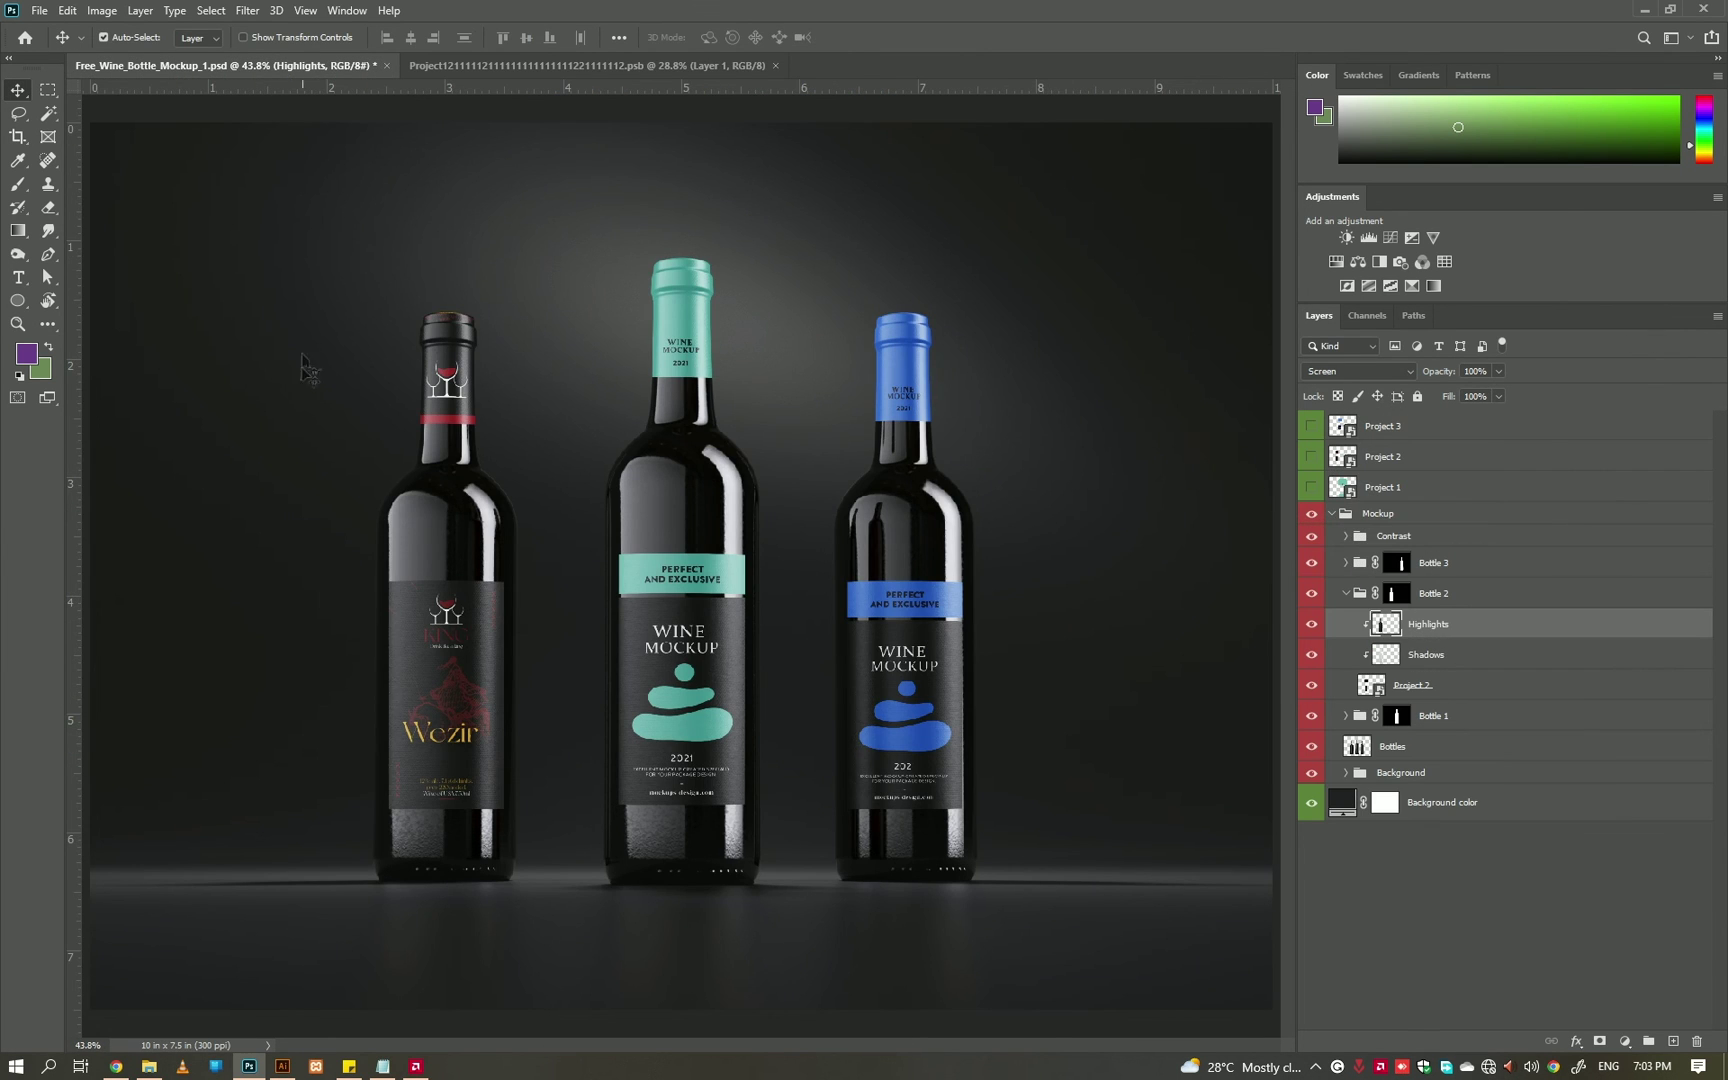
pyautogui.keyDown('ctrl'); pyautogui.click(478, 410); pyautogui.keyUp('ctrl')
pyautogui.scroll(-2, 510, 727)
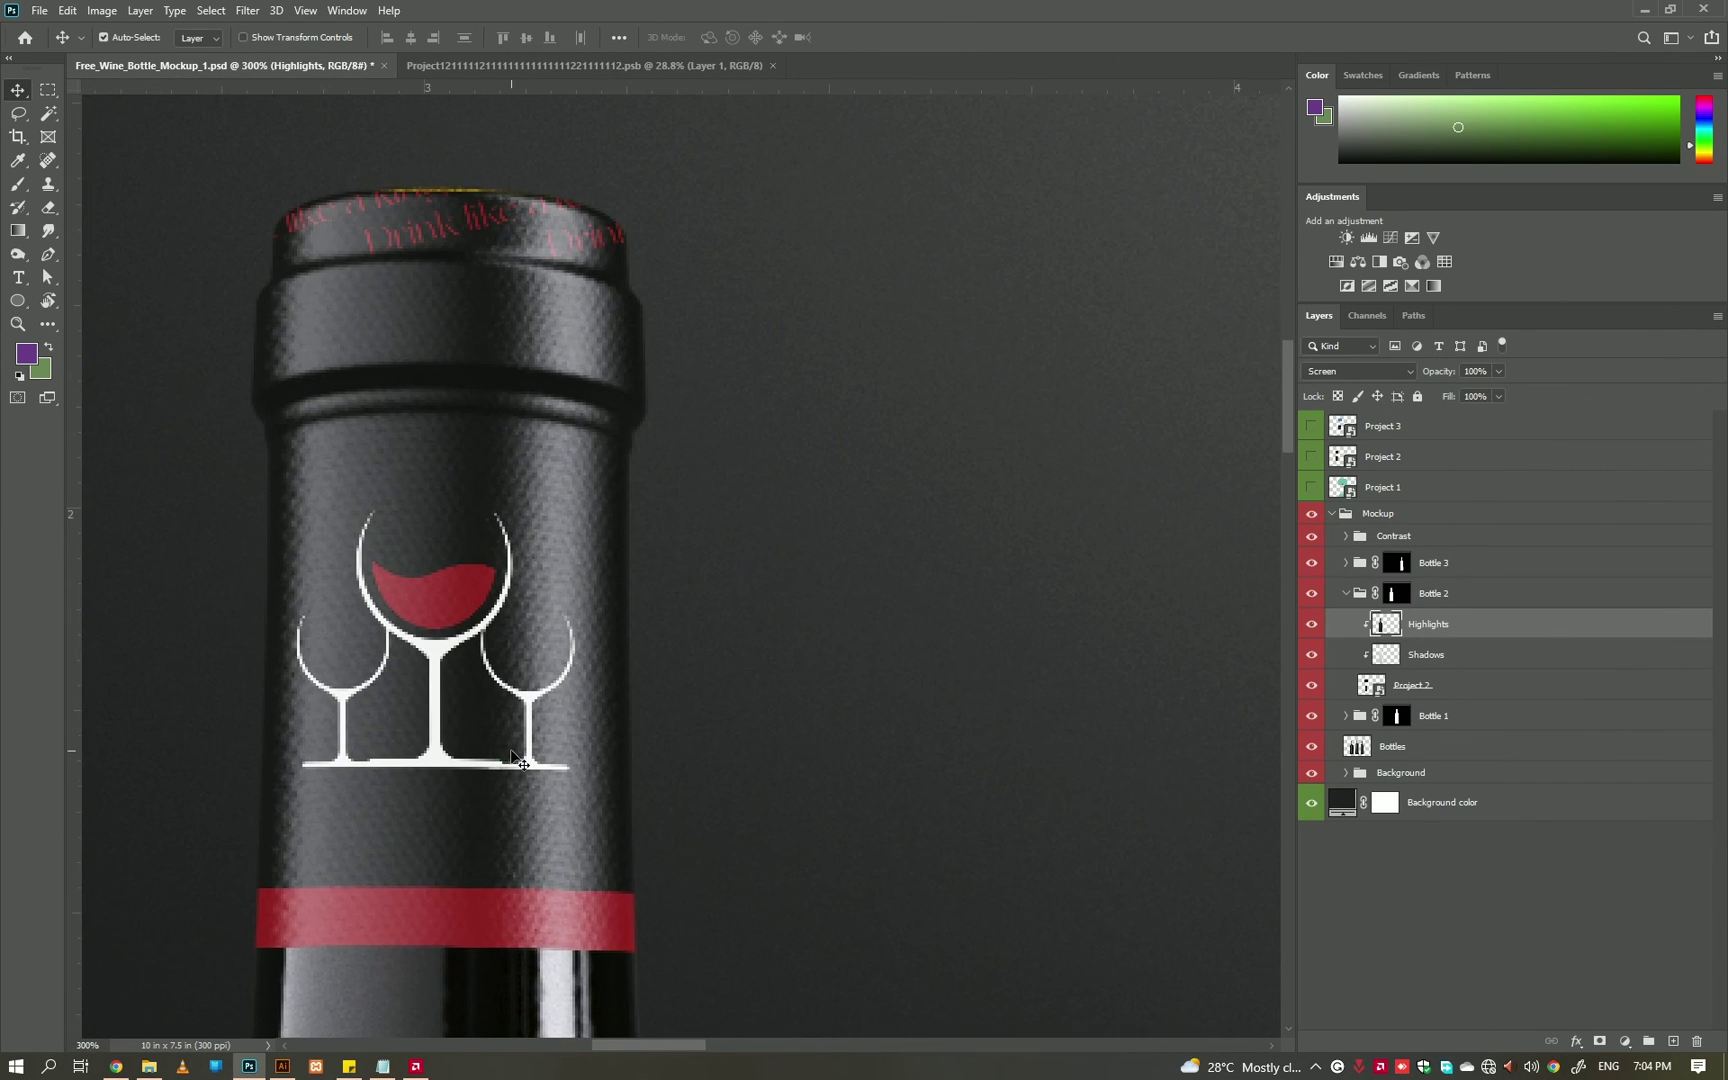
pyautogui.hotkey('ctrl', '0')
pyautogui.hotkey('ctrl', 'Tab')
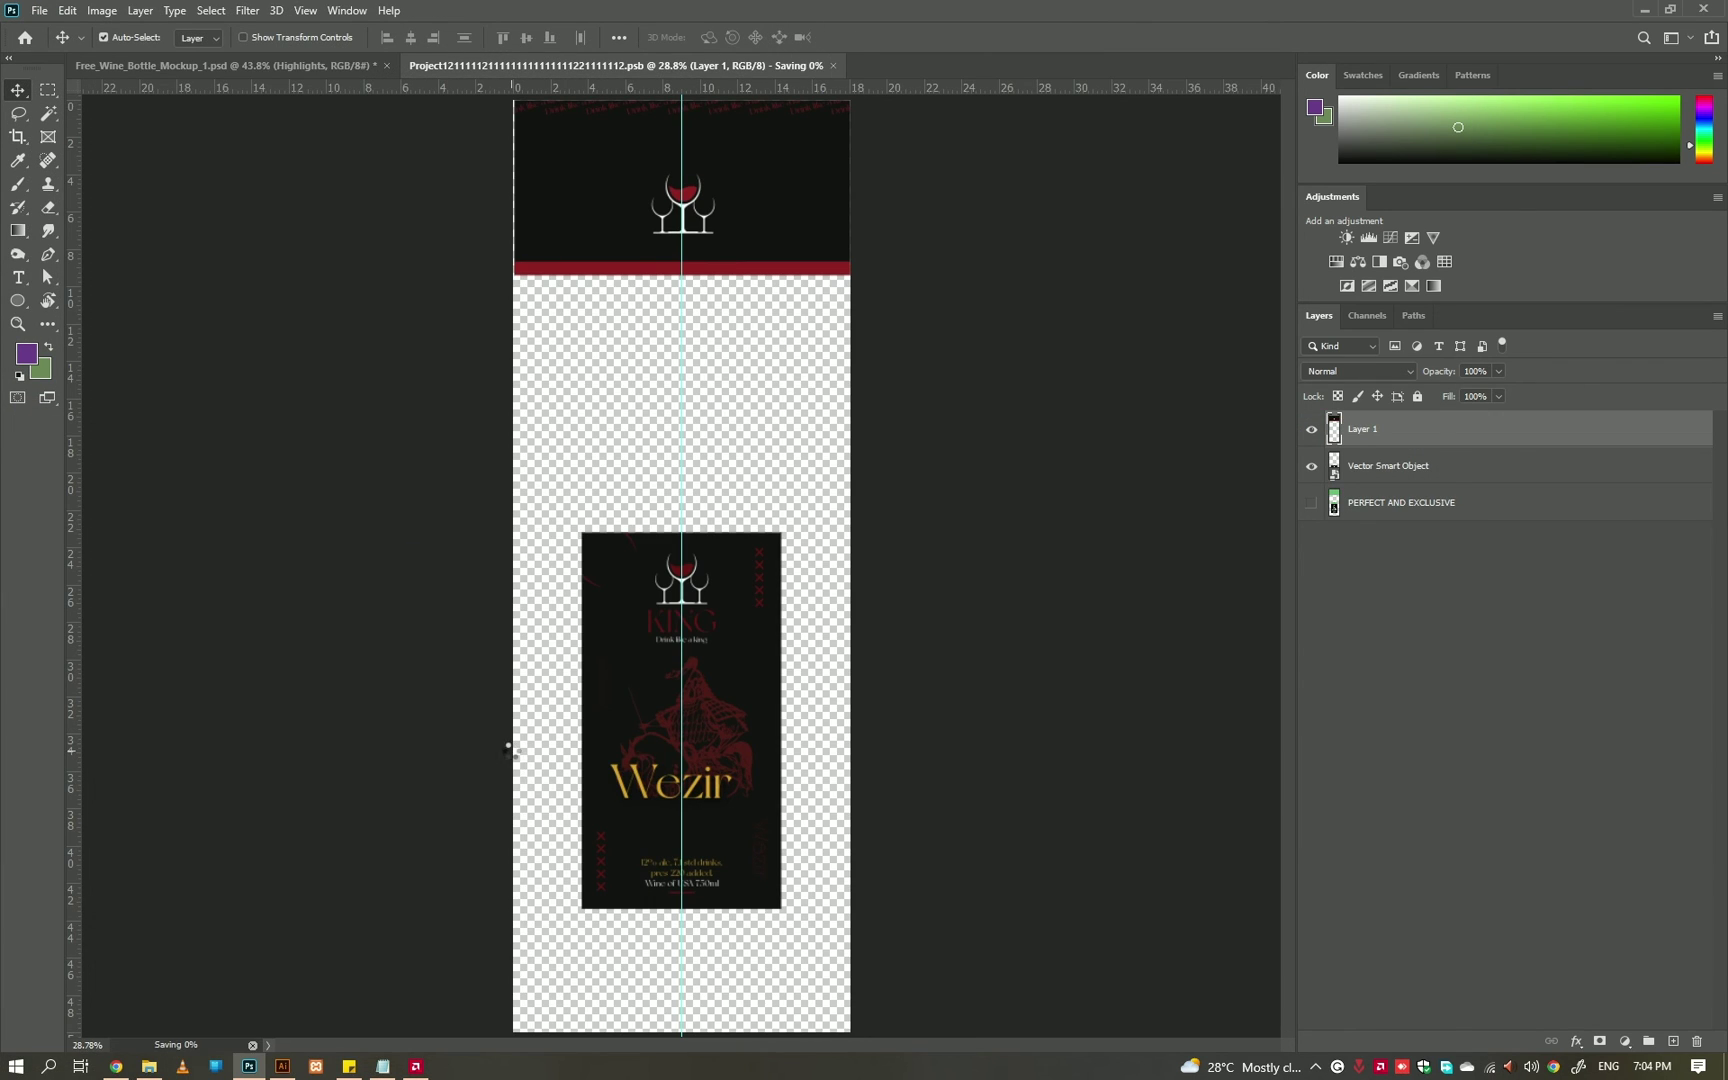
pyautogui.hotkey('ctrl', 'Tab')
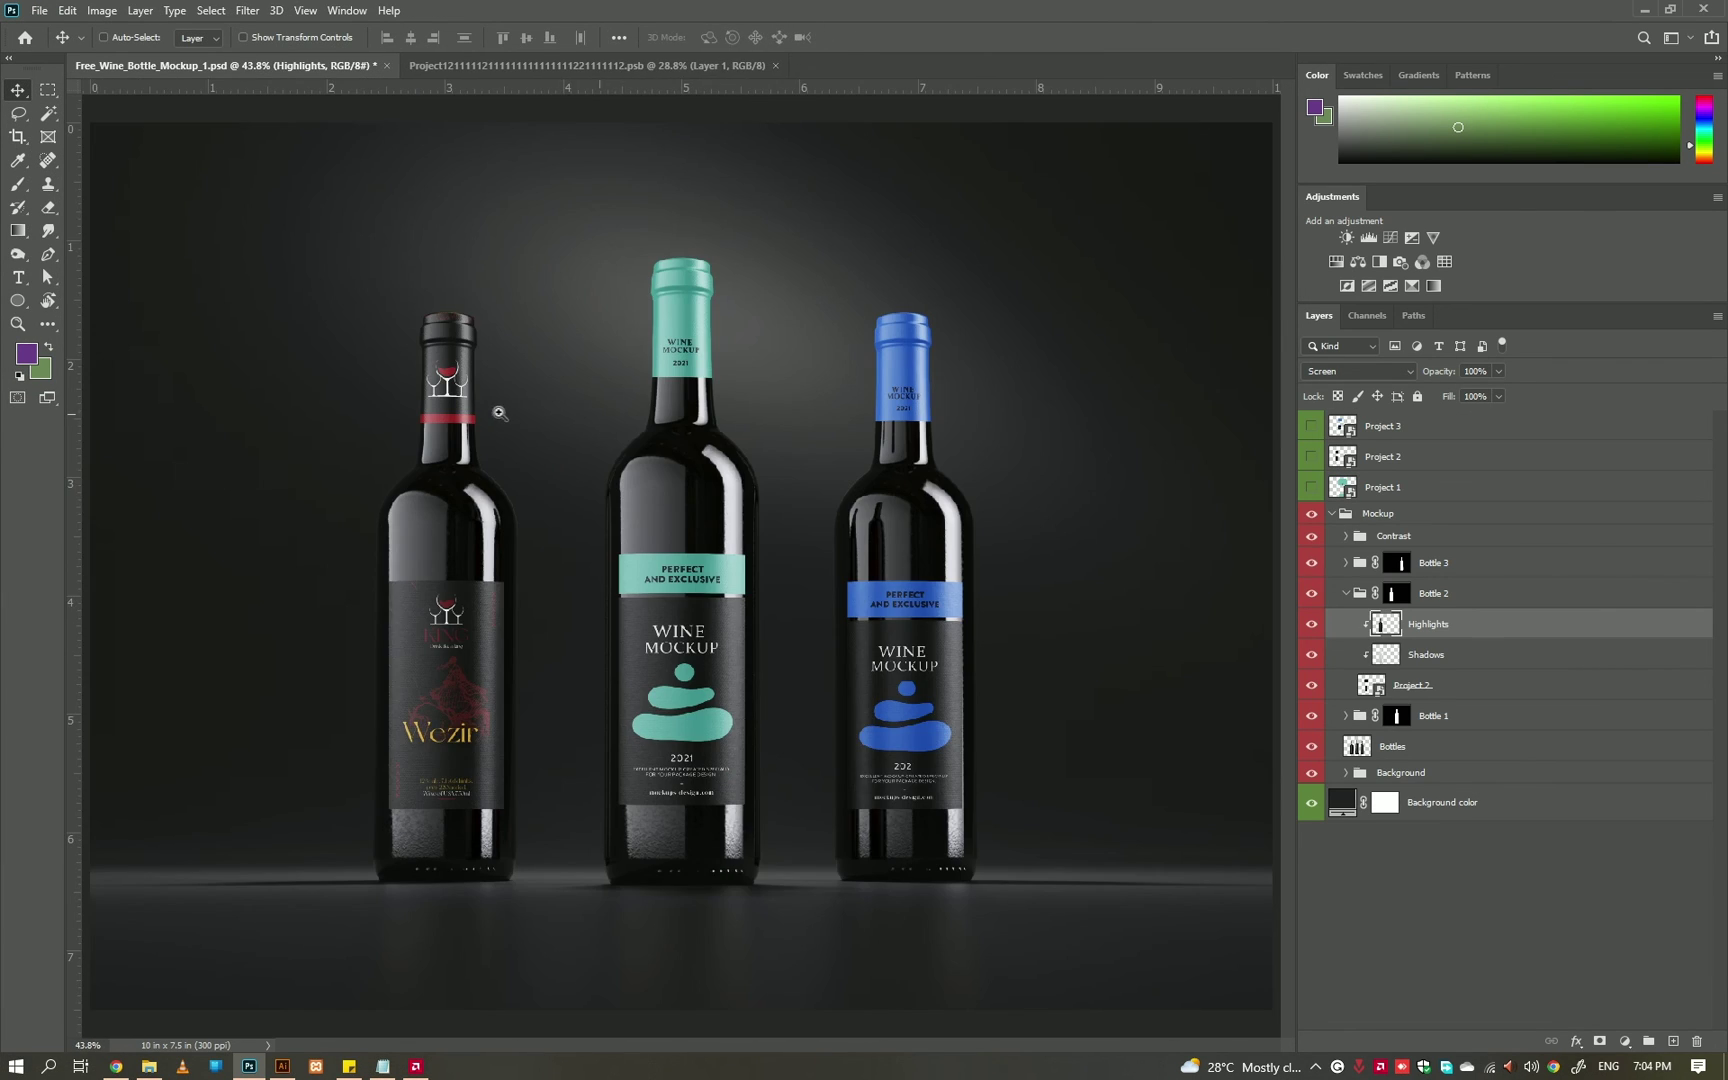
pyautogui.keyDown('ctrl'); pyautogui.click(498, 412); pyautogui.keyUp('ctrl')
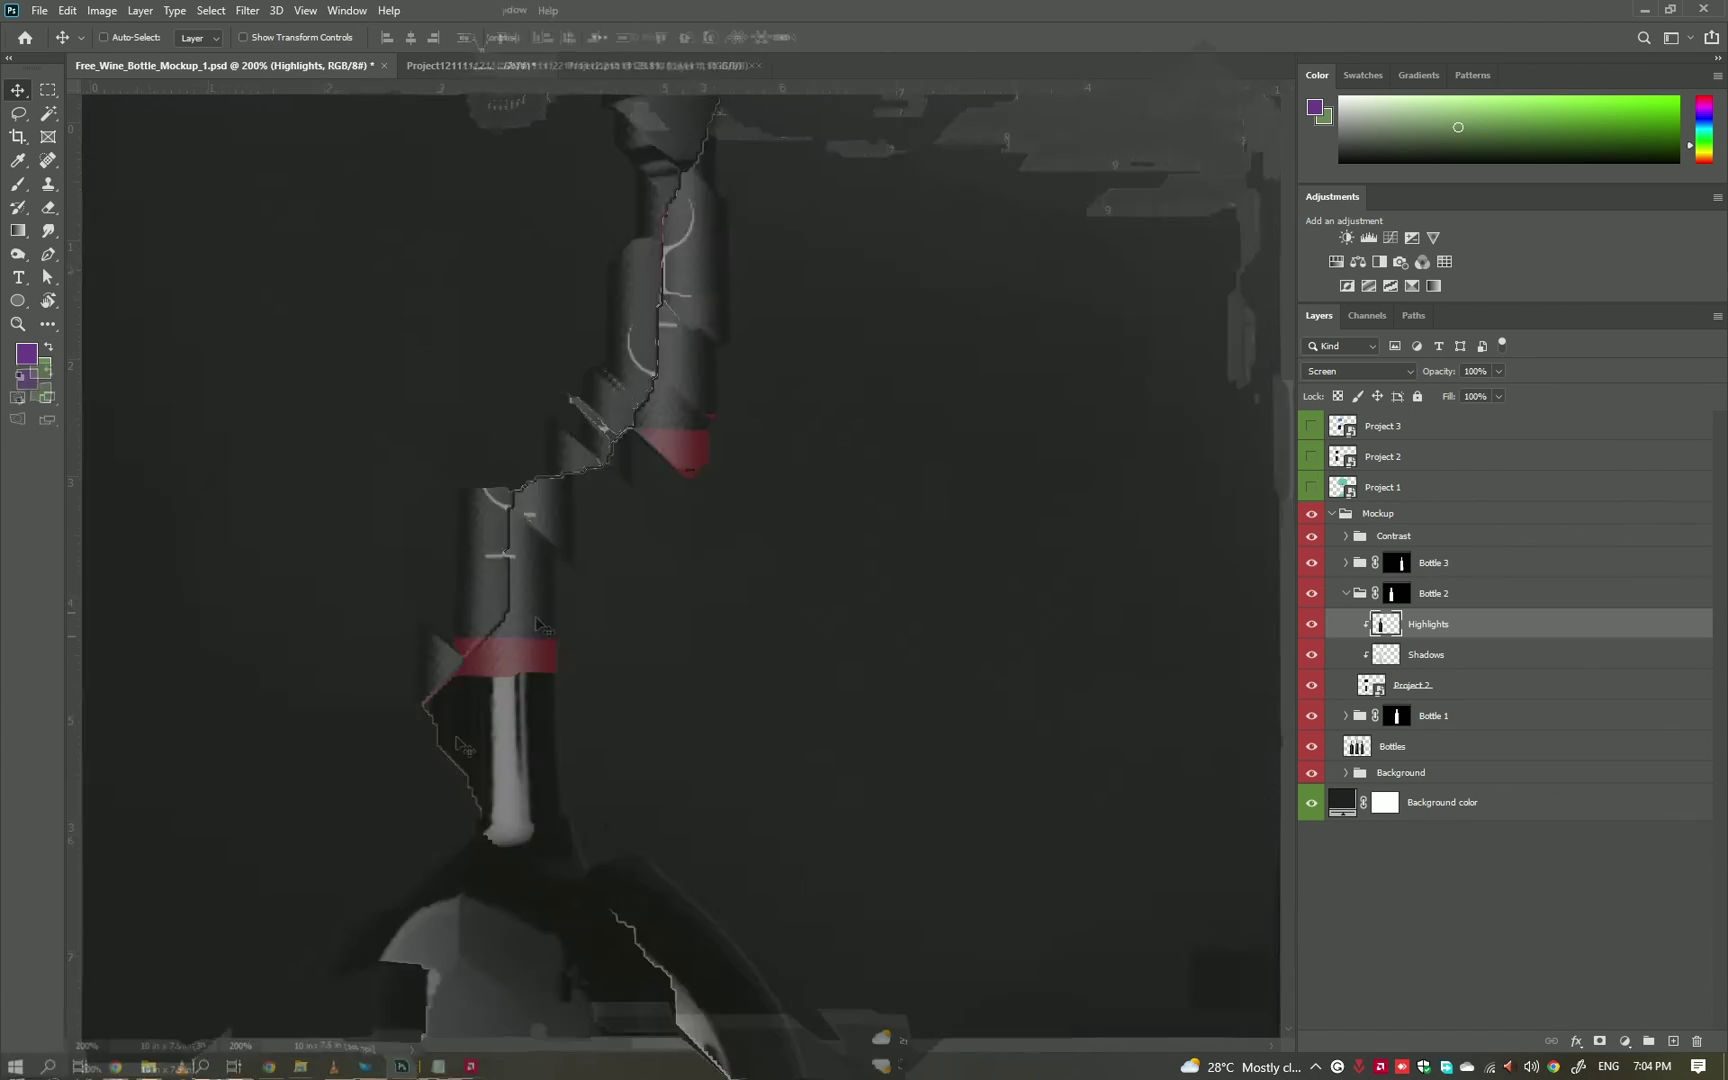
pyautogui.hotkey('ctrl', '0')
pyautogui.click(587, 69)
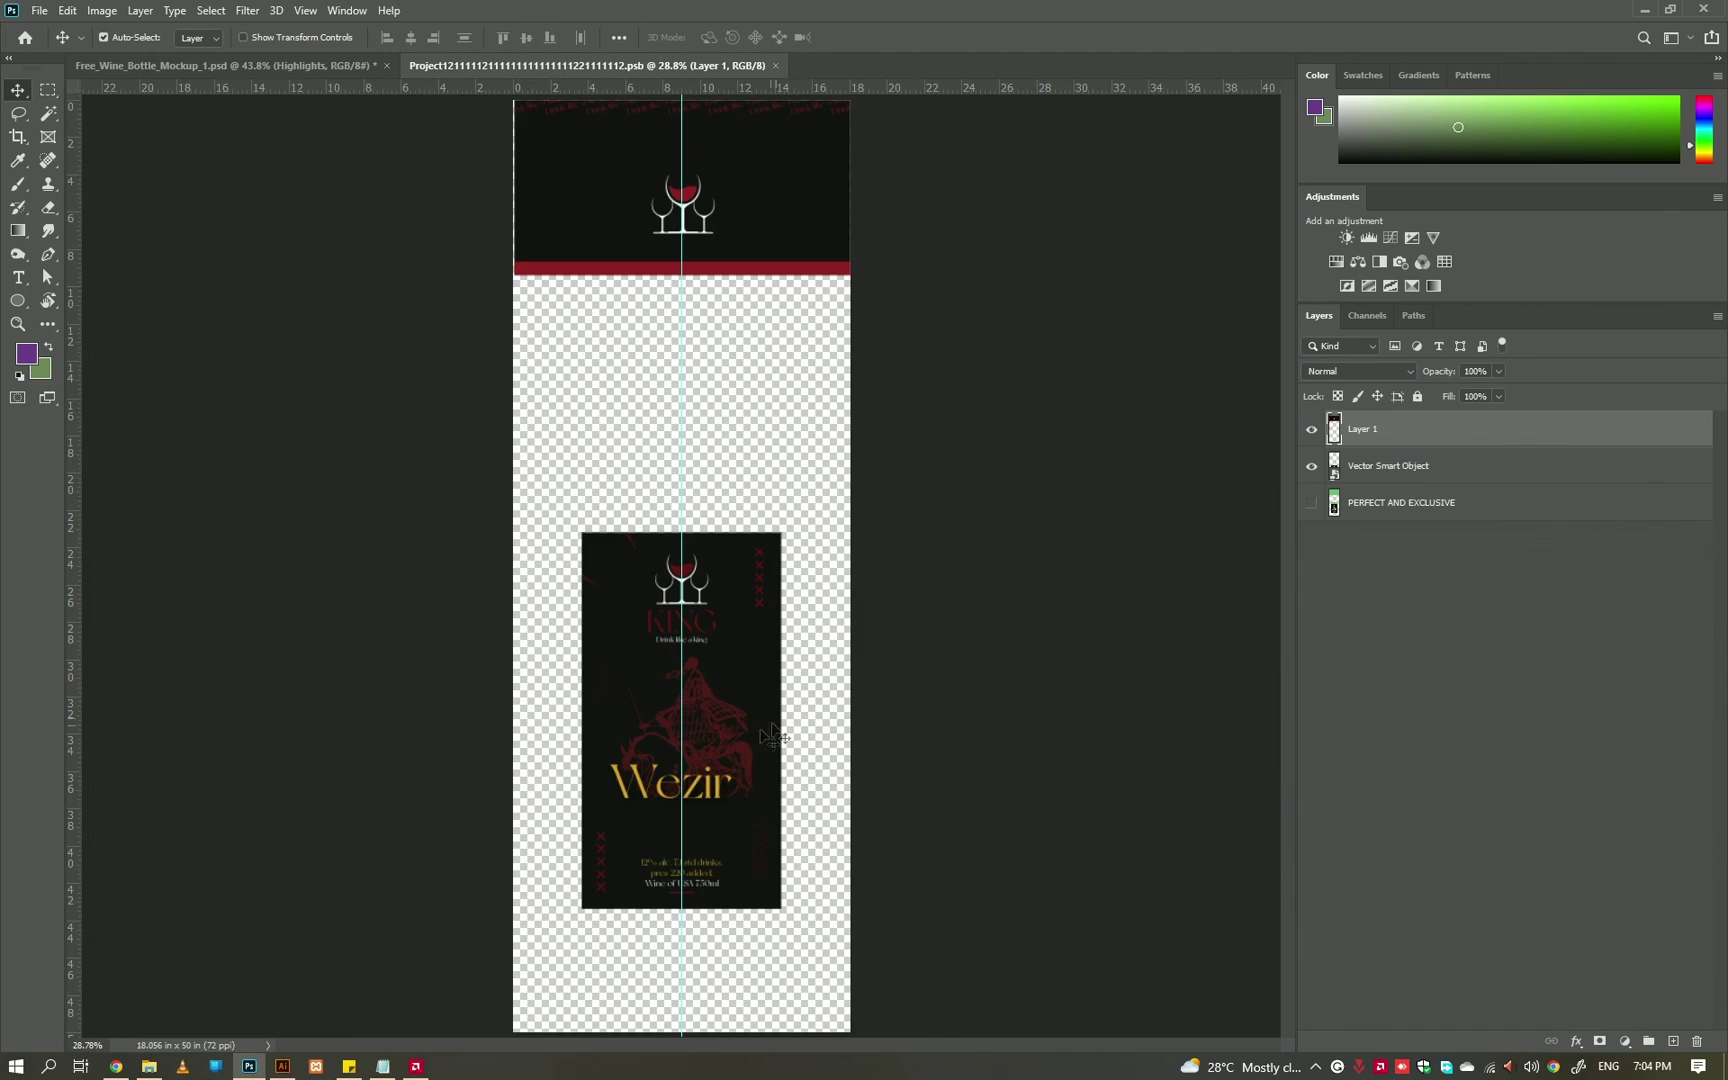
# - Copy the Wezir label from Illustrator and paste it enlarged to fill the label area
pyautogui.click(282, 1066)
pyautogui.moveTo(891, 316); pyautogui.dragTo(598, 725)
pyautogui.hotkey('ctrl', 'c')
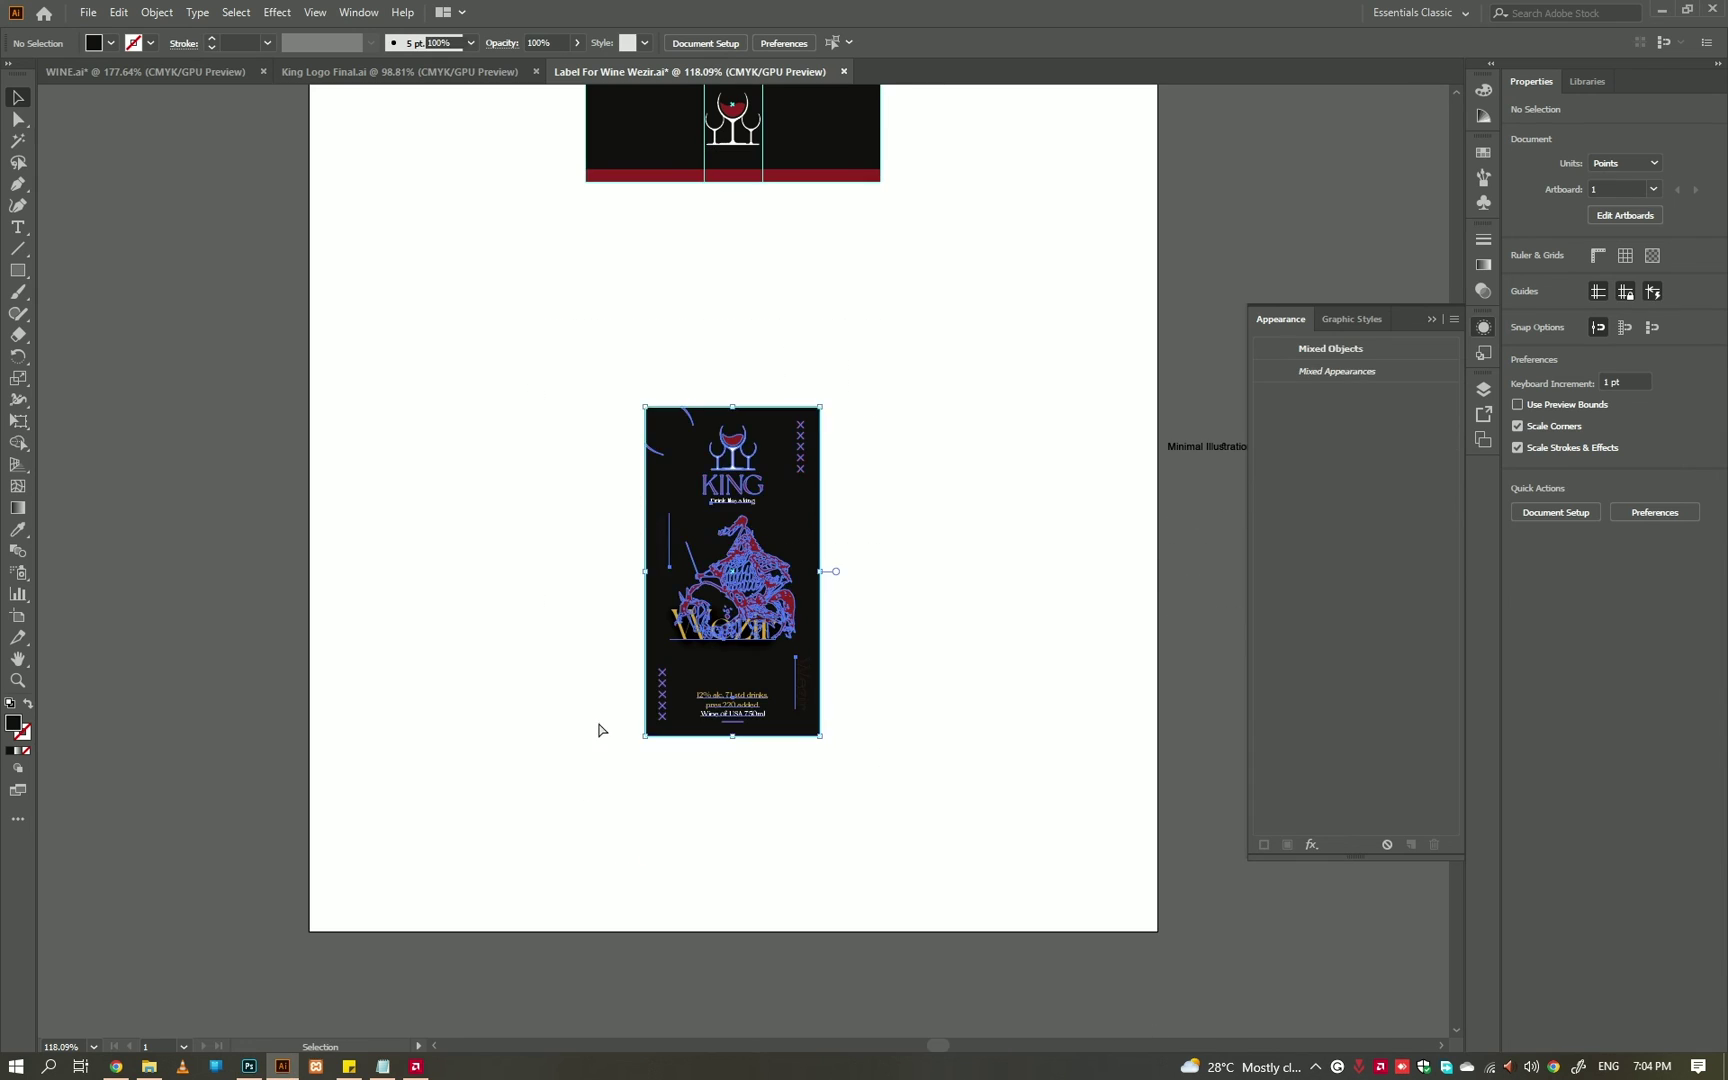
pyautogui.hotkey('alt', 'Tab')
pyautogui.hotkey('ctrl', 'v')
pyautogui.click(935, 300)
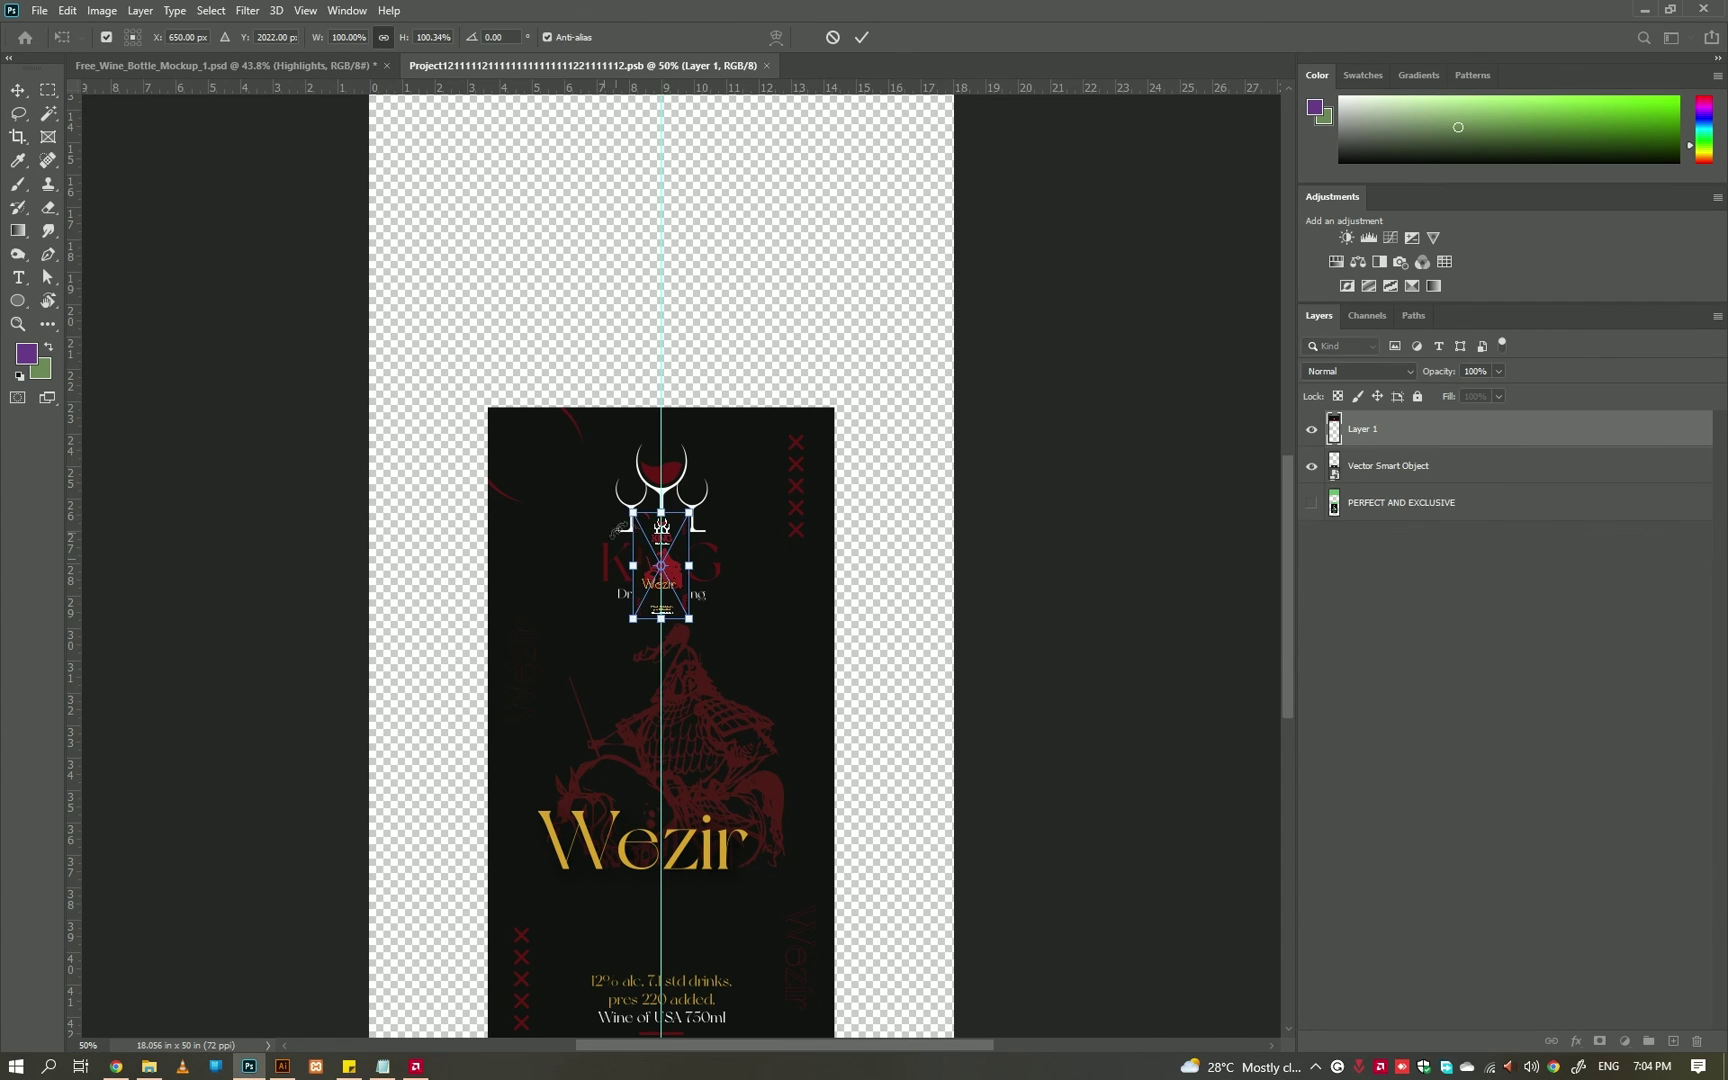
pyautogui.moveTo(630, 505)
pyautogui.mouseDown()
pyautogui.moveTo(597, 402)
pyautogui.moveTo(601, 802)
pyautogui.mouseUp()
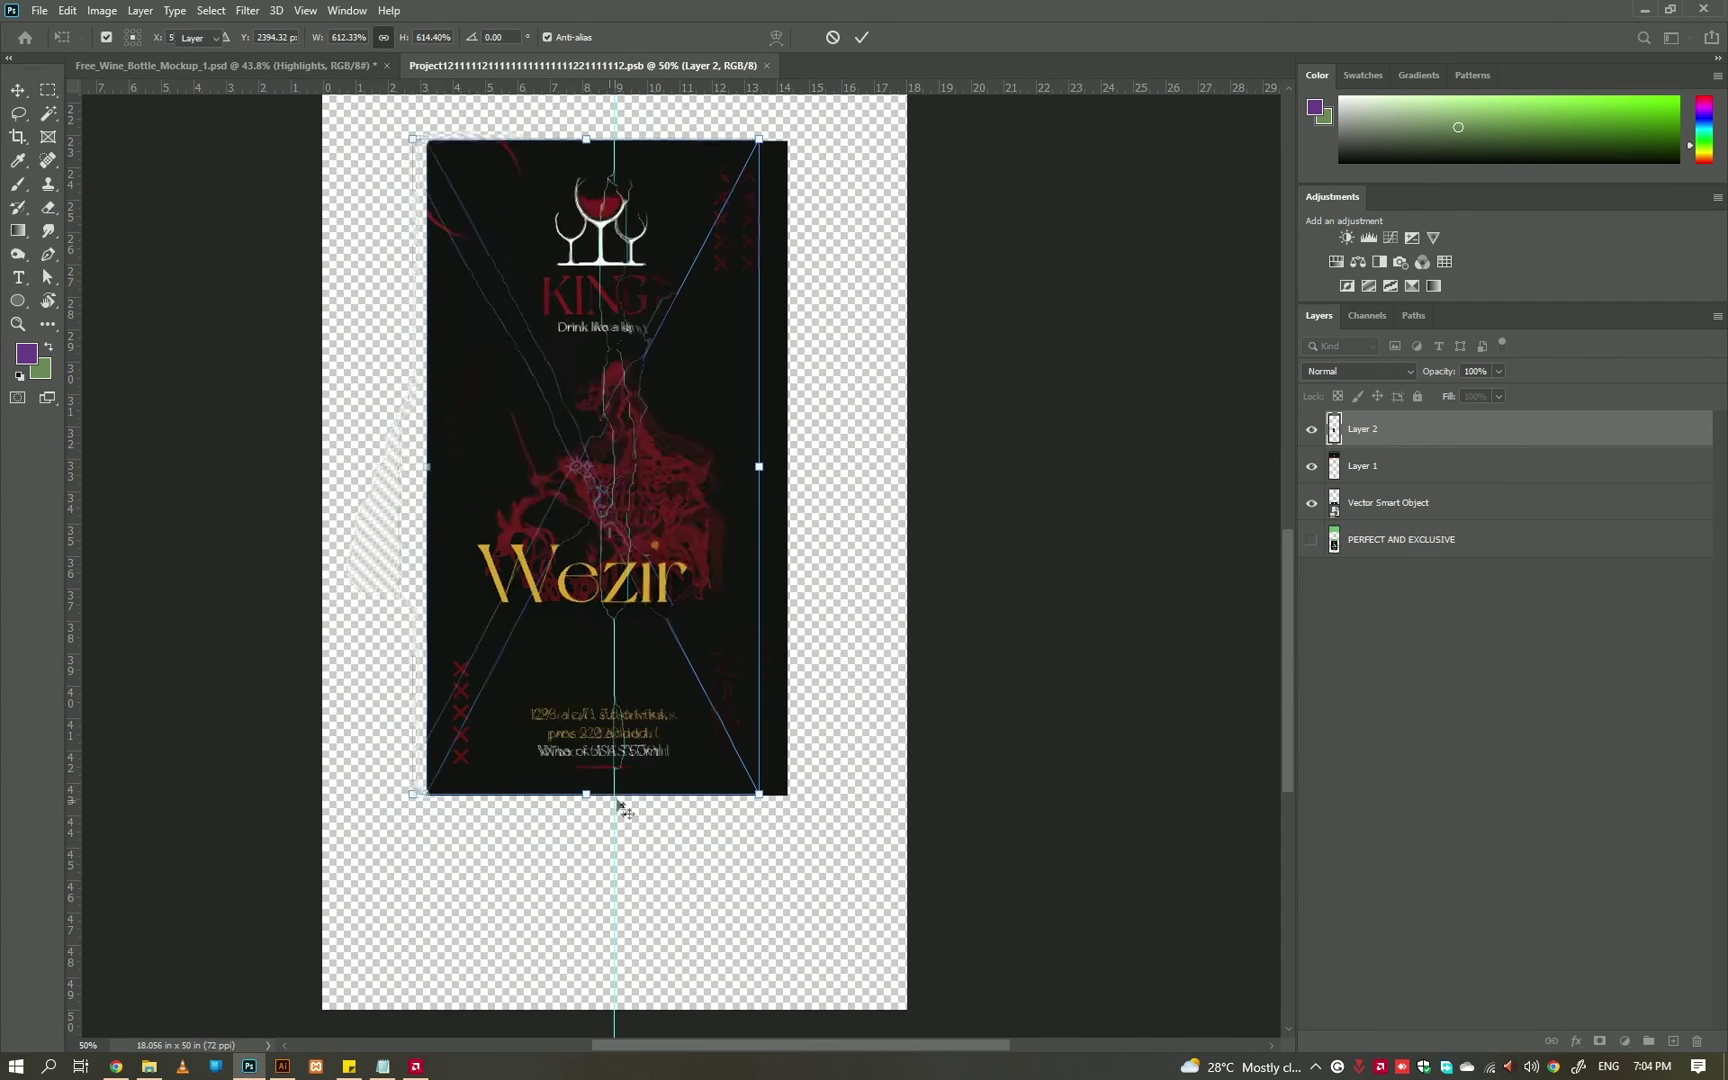
pyautogui.press('Return')
pyautogui.moveTo(536, 438); pyautogui.dragTo(560, 438)
# - Delete the old vector label layer, check the mockup, and save the smart object
pyautogui.click(1353, 503)
pyautogui.press('Delete')
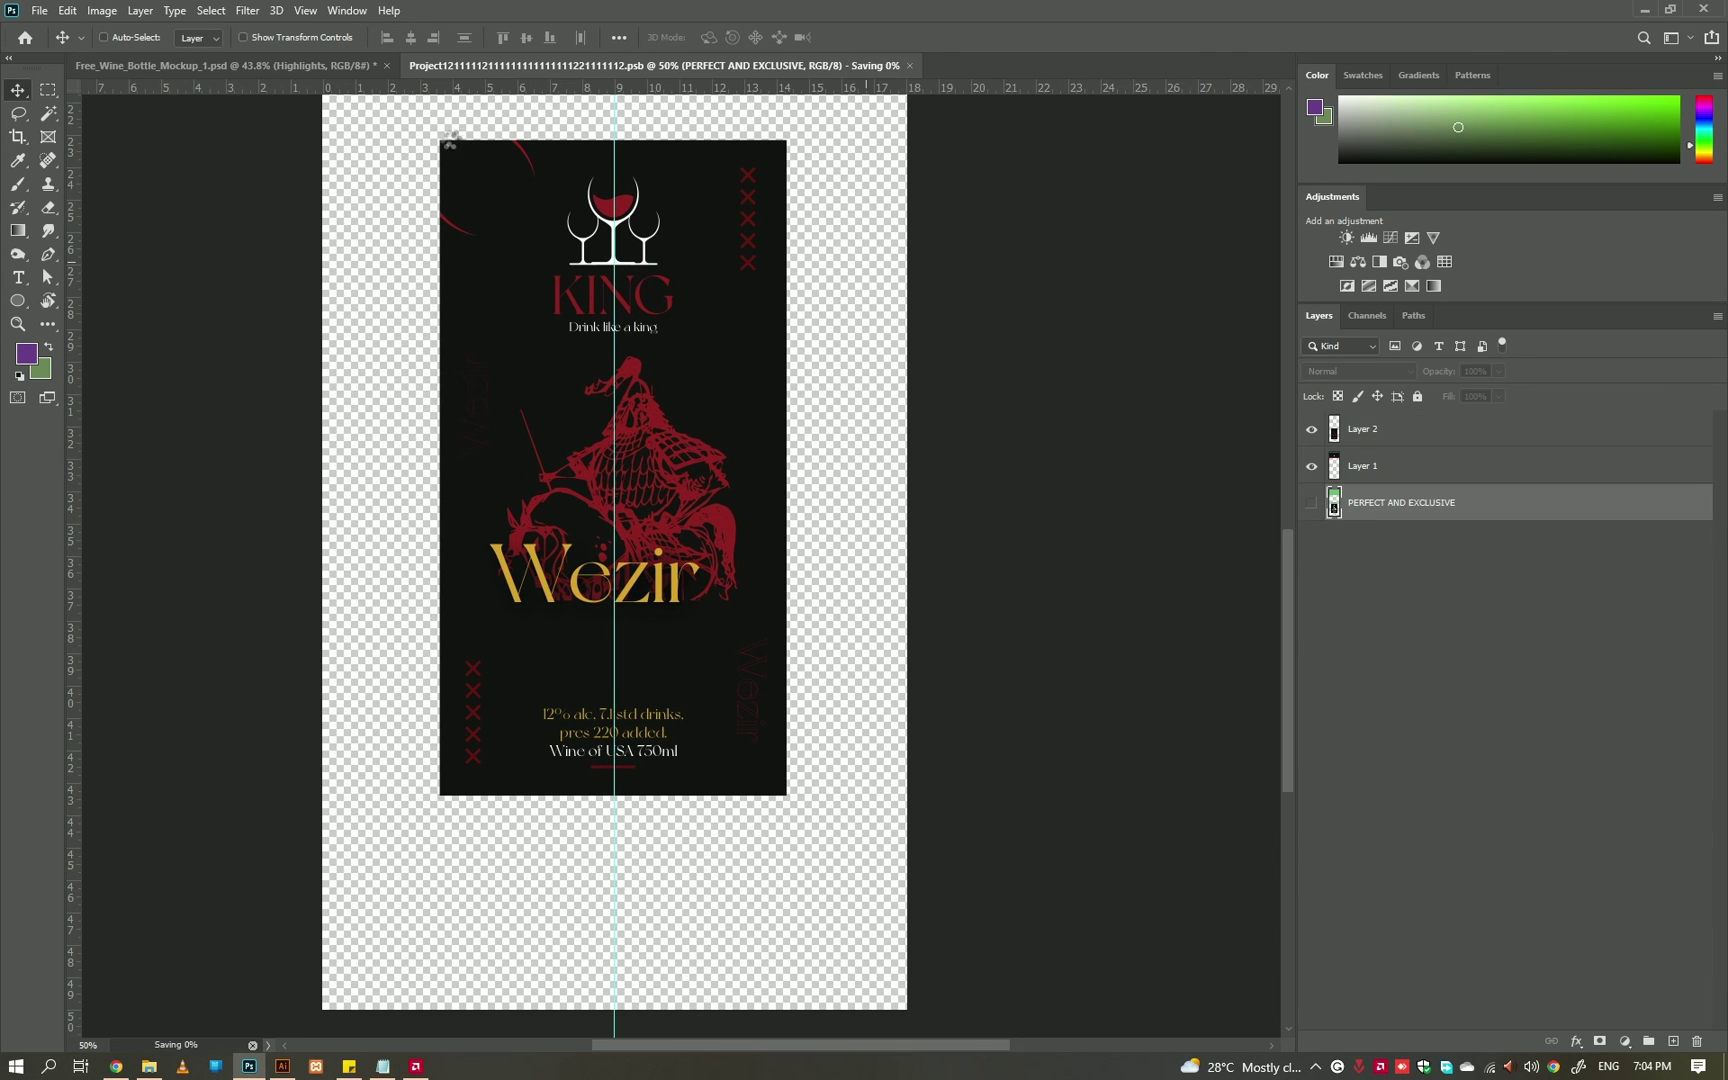
pyautogui.click(225, 65)
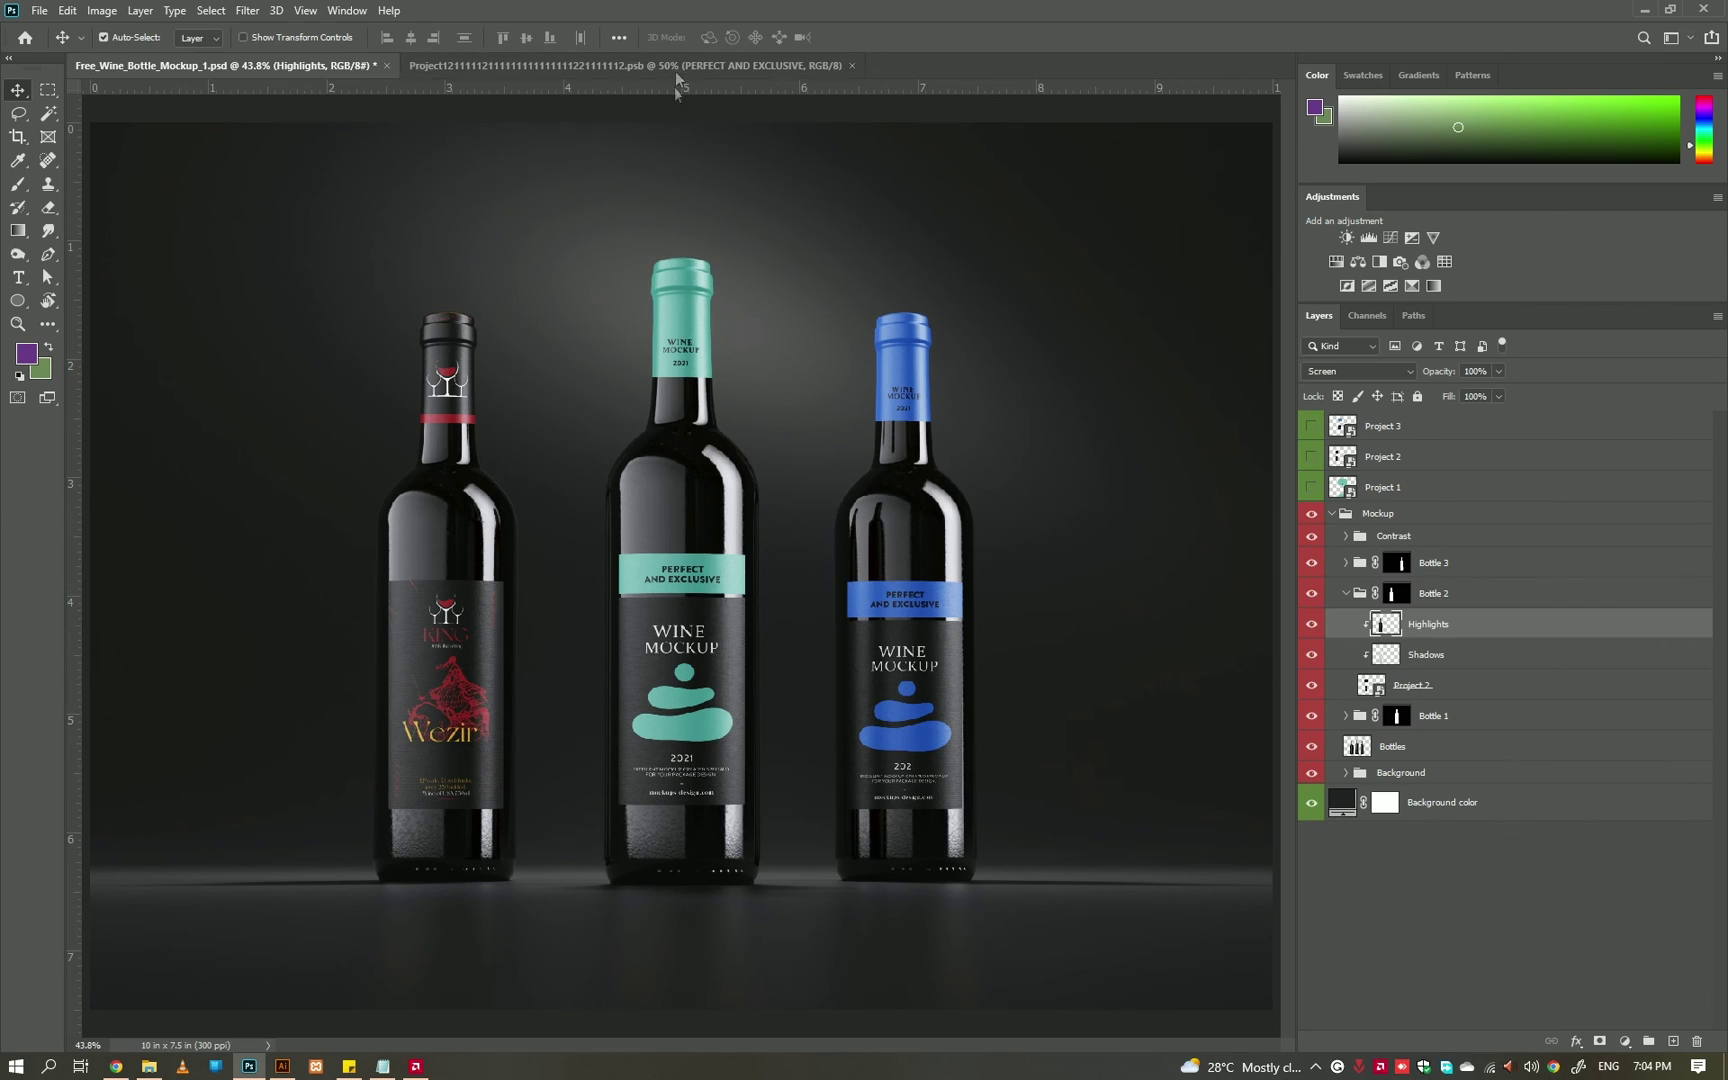
pyautogui.click(675, 66)
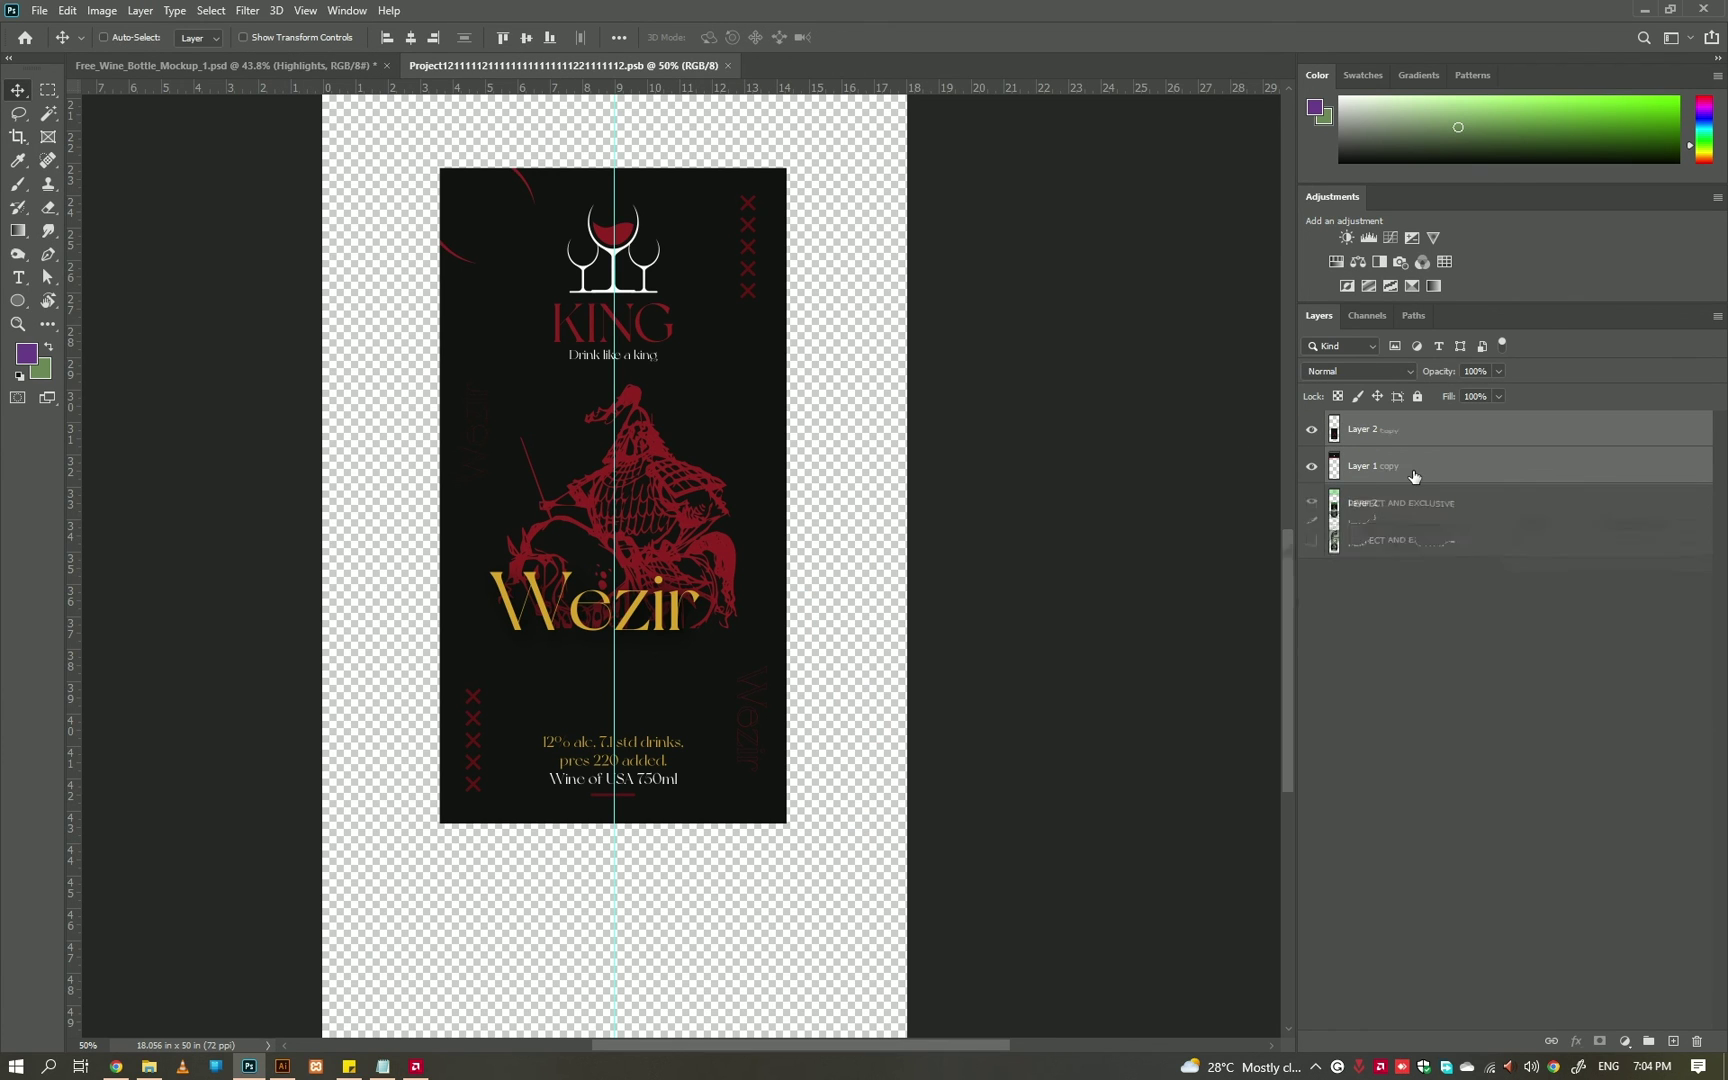
pyautogui.hotkey('ctrl', 's')
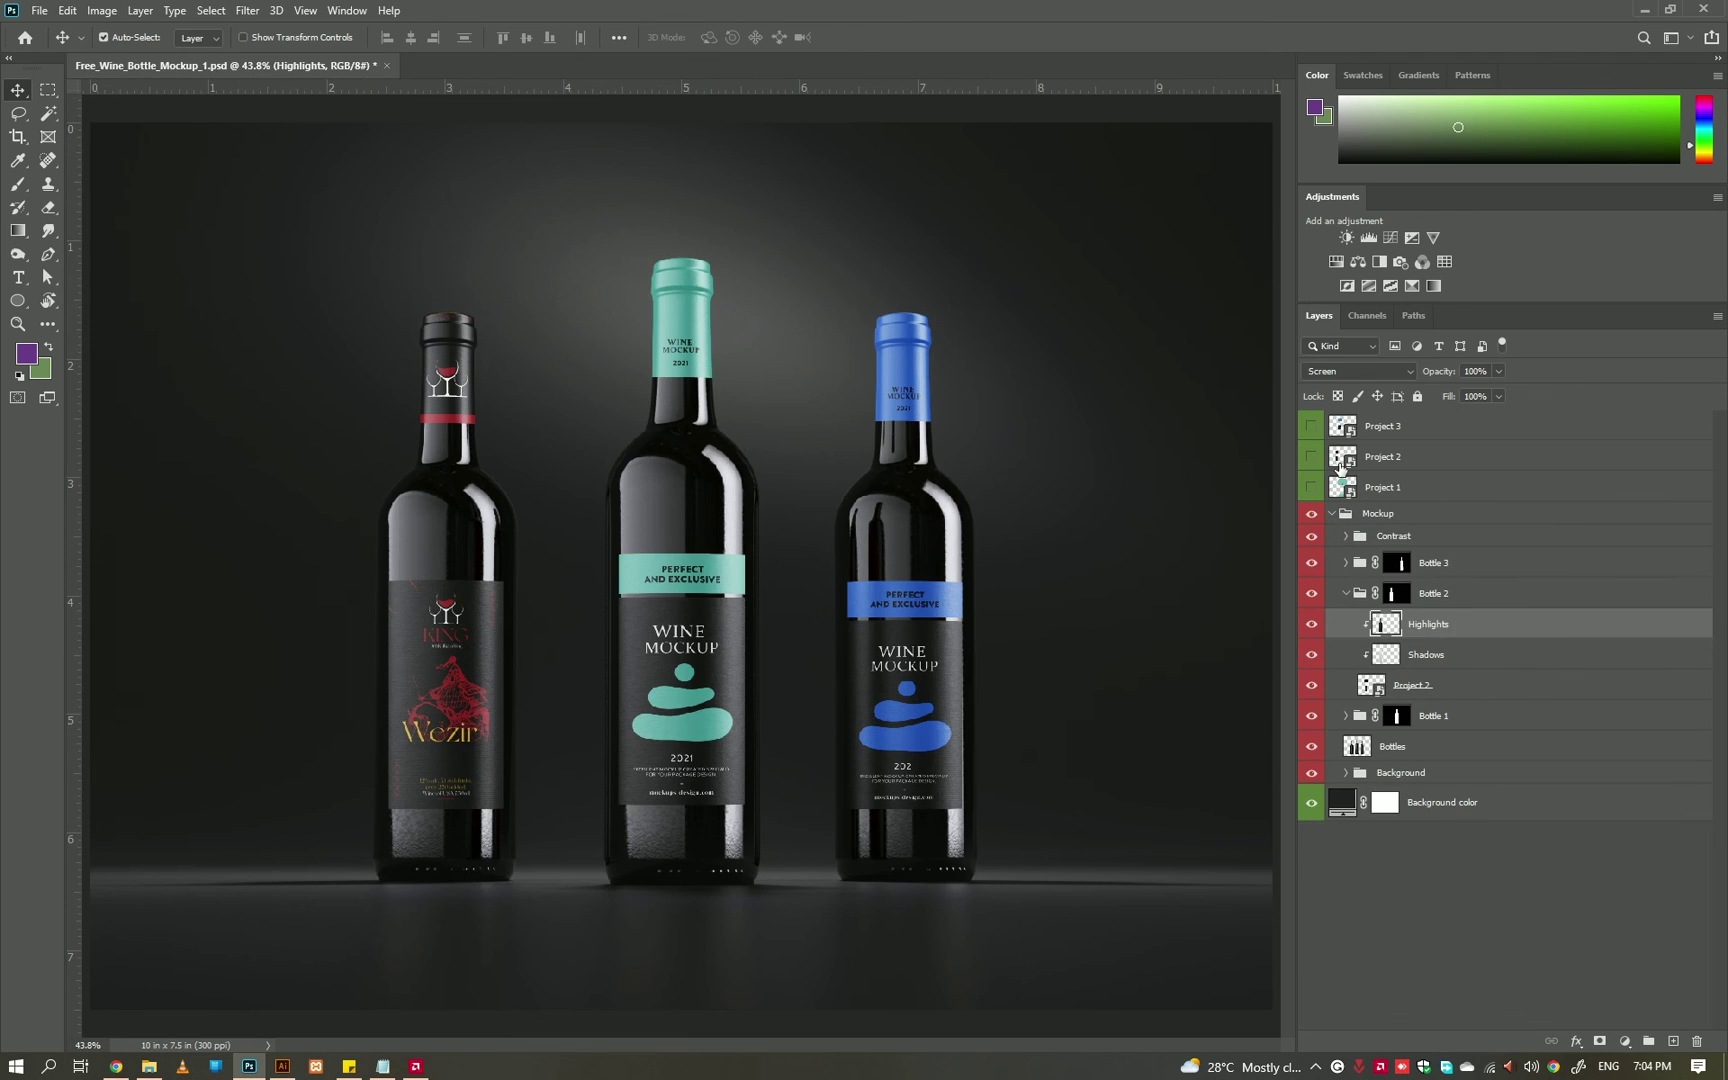
# - Paste the Wezir label artwork into the Project 3 bottle's label, then save and close it
pyautogui.hotkey('ctrl', 'v')
pyautogui.hotkey('ctrl', 's')
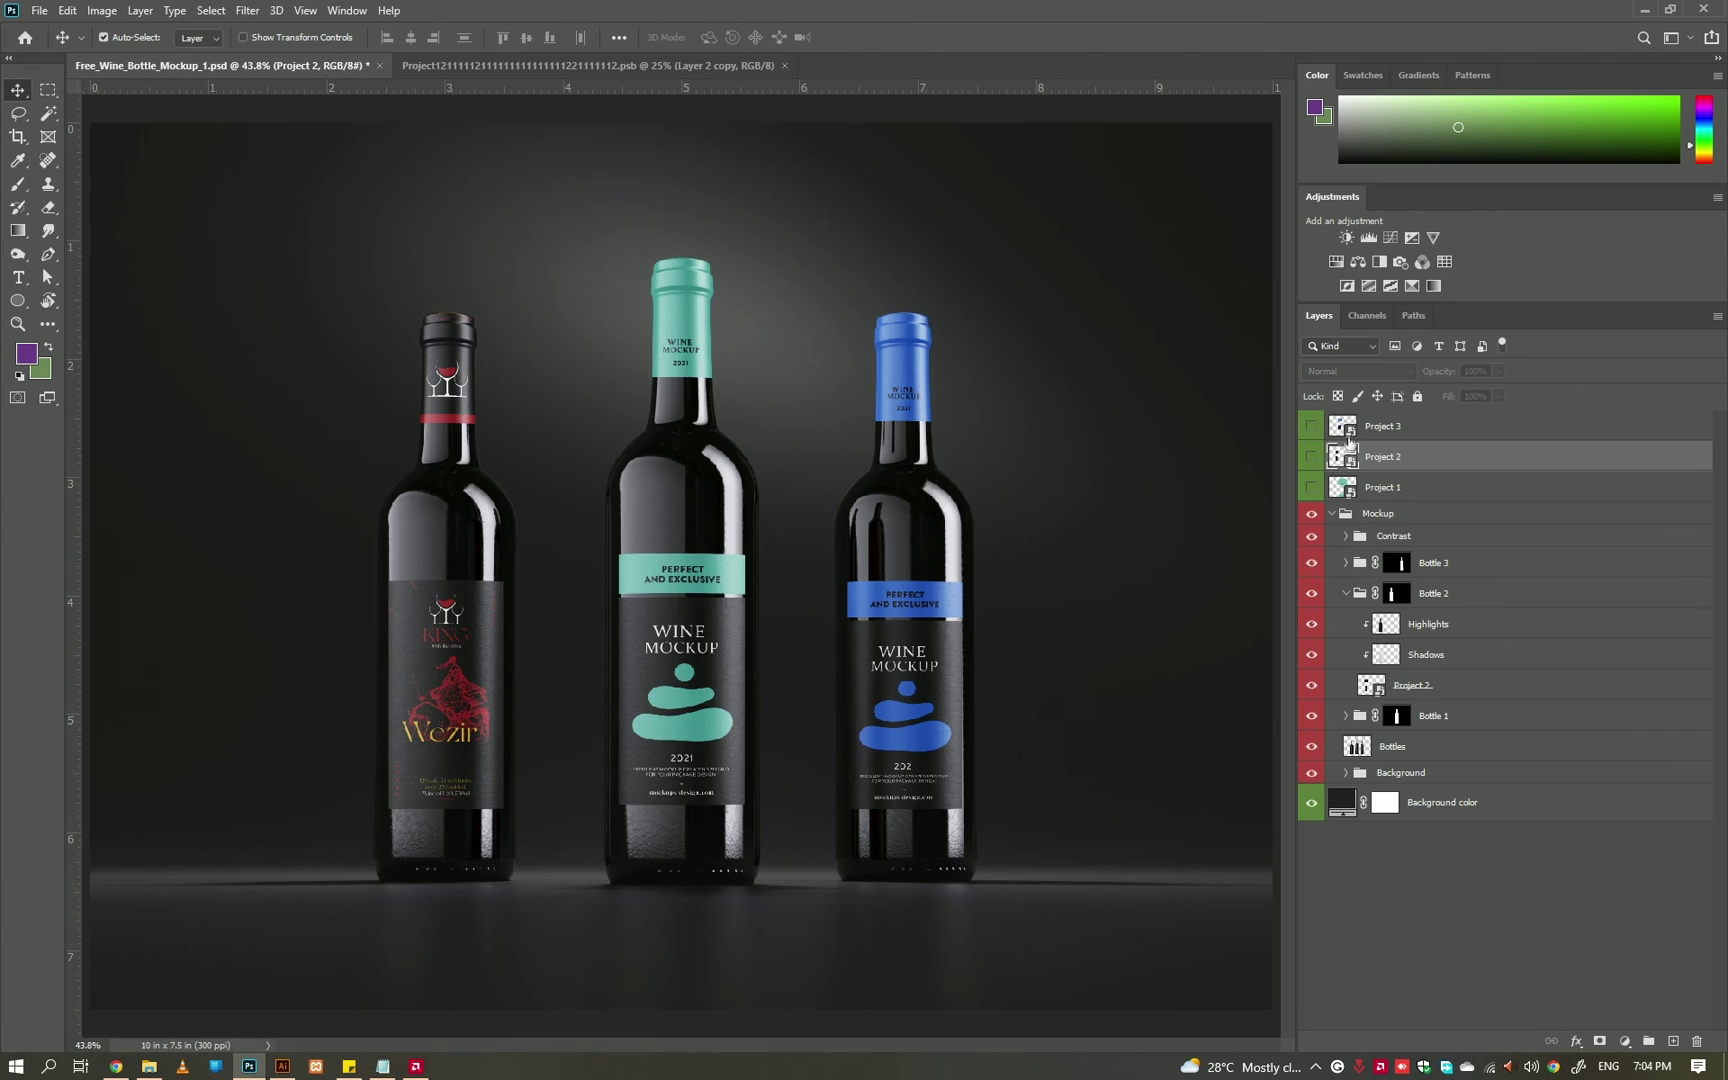
pyautogui.doubleClick(857, 405)
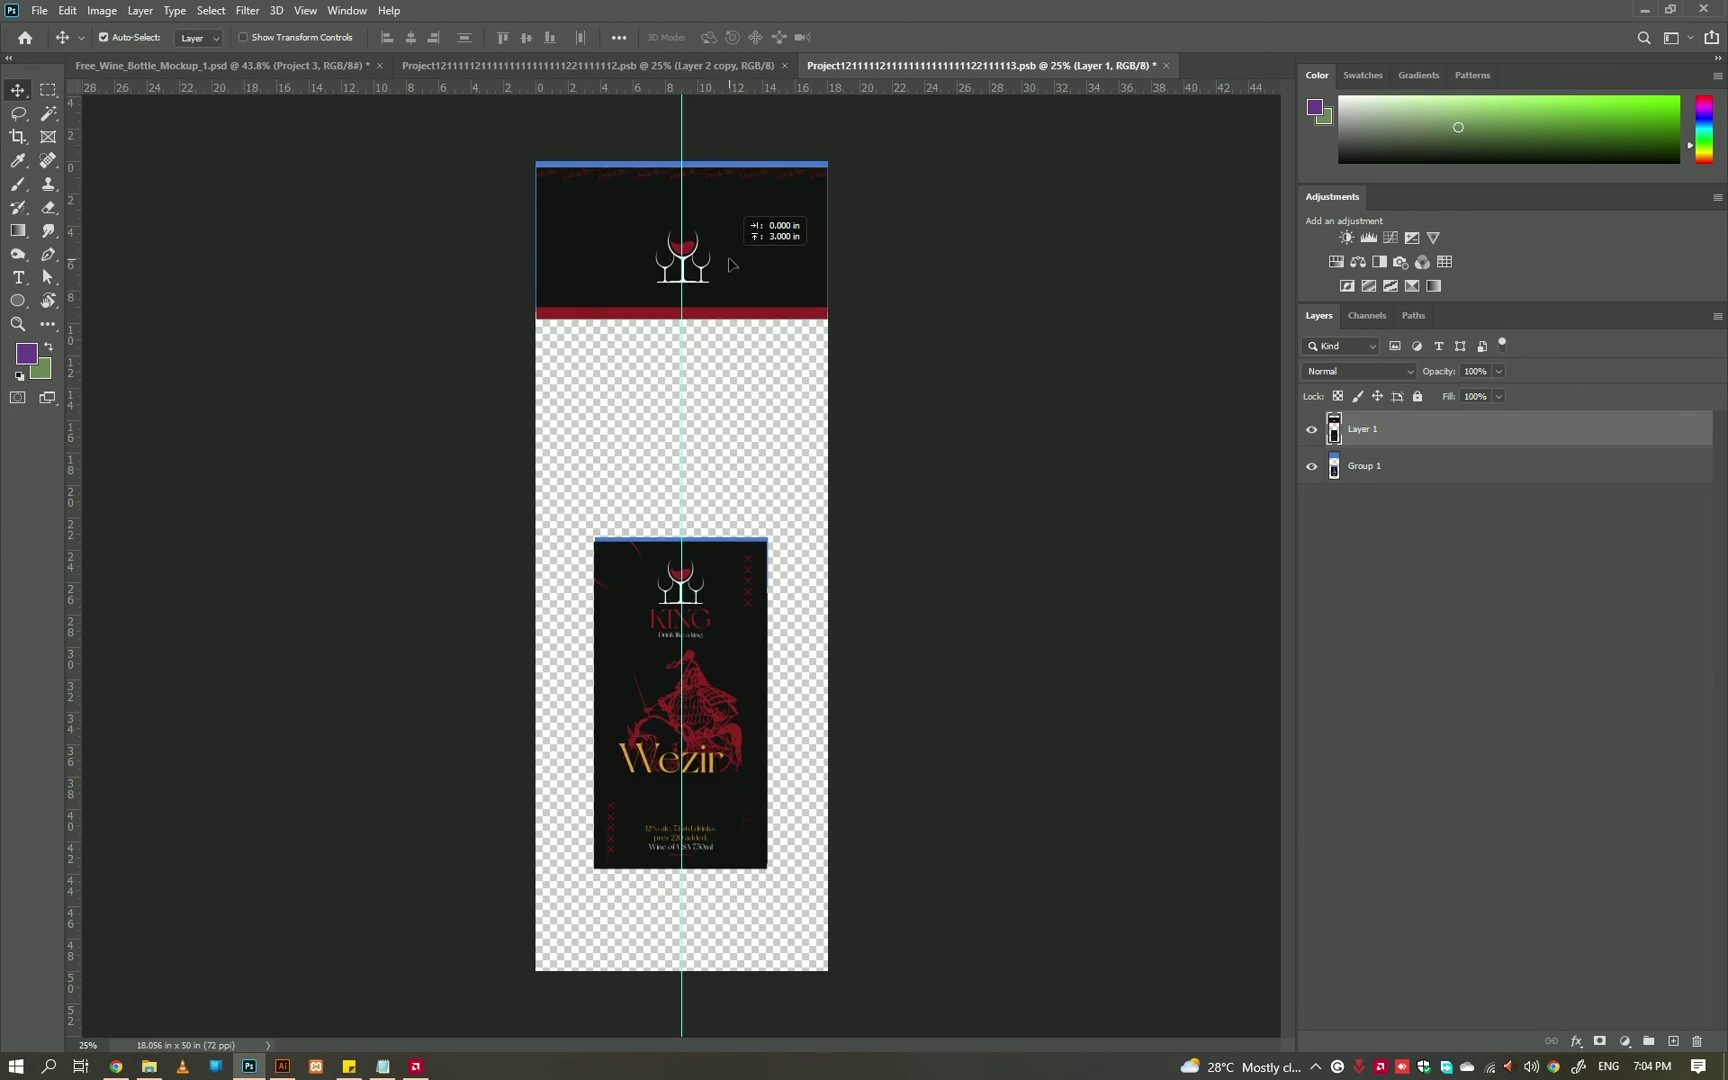
pyautogui.hotkey('ctrl', 'w')
pyautogui.press('Return')
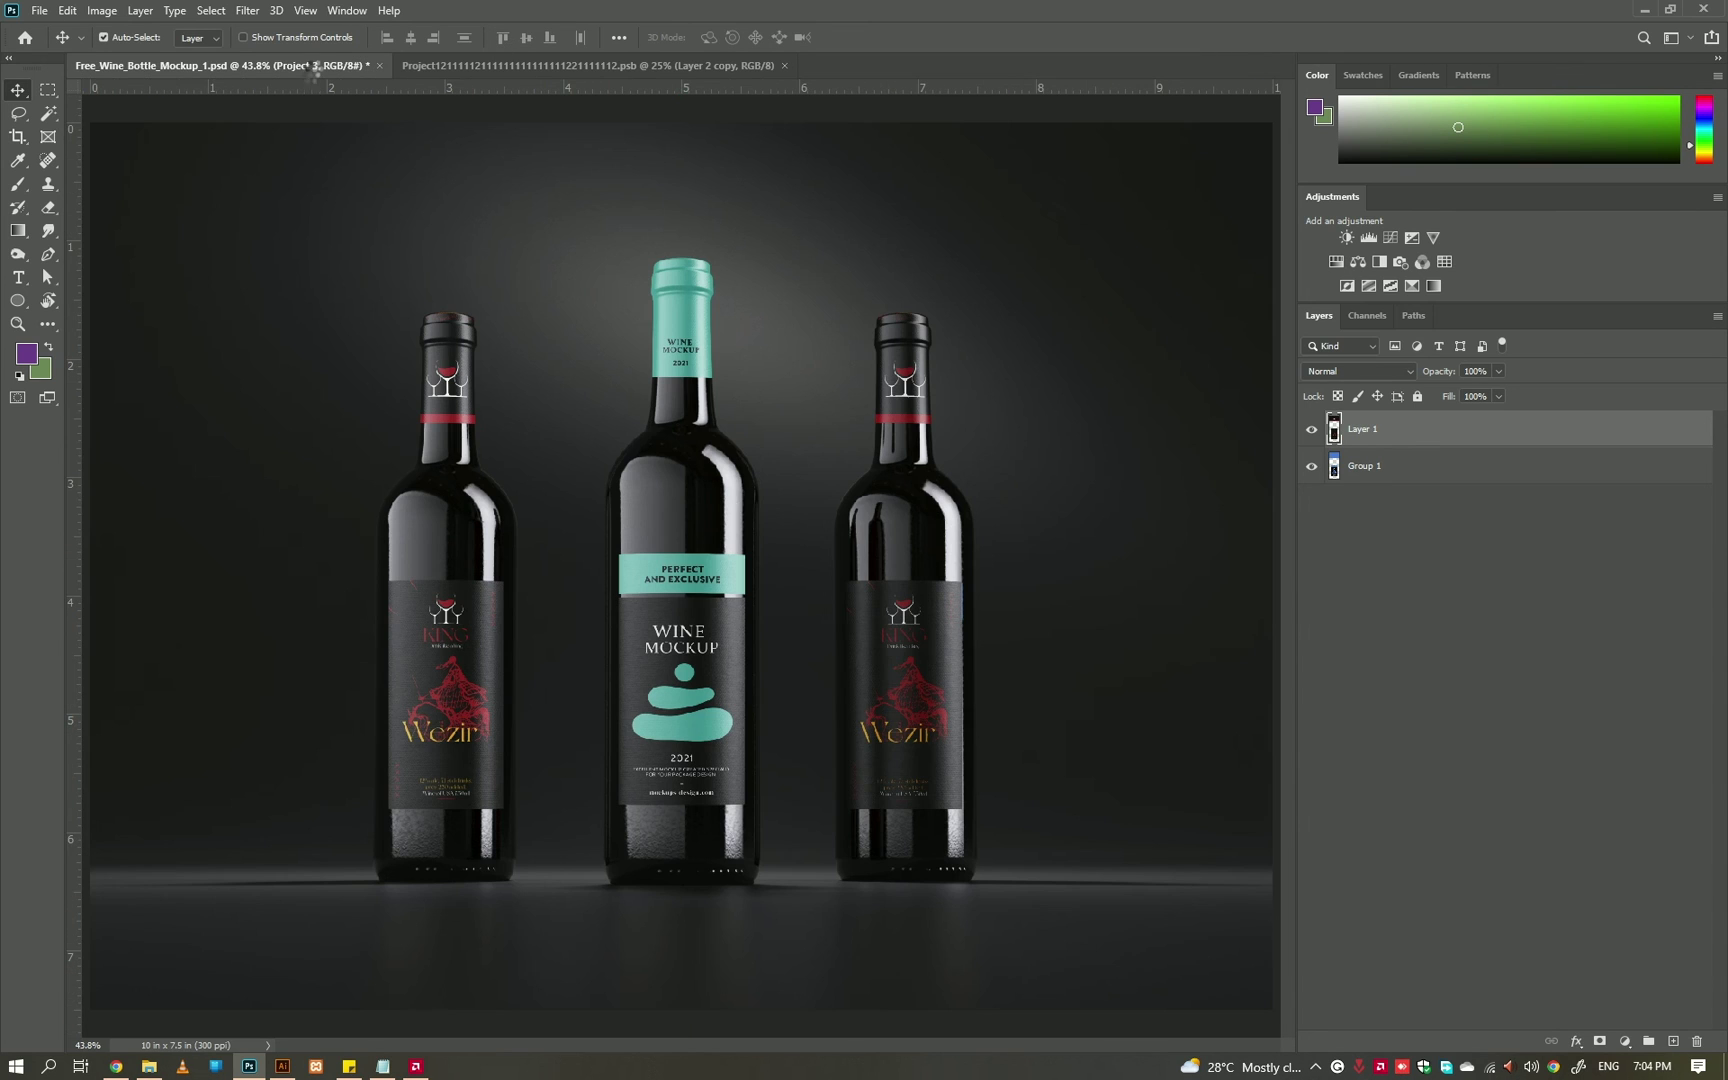
# - Top-align the pasted Wezir label in the Project 1 label, then save and close it
pyautogui.doubleClick(1345, 487)
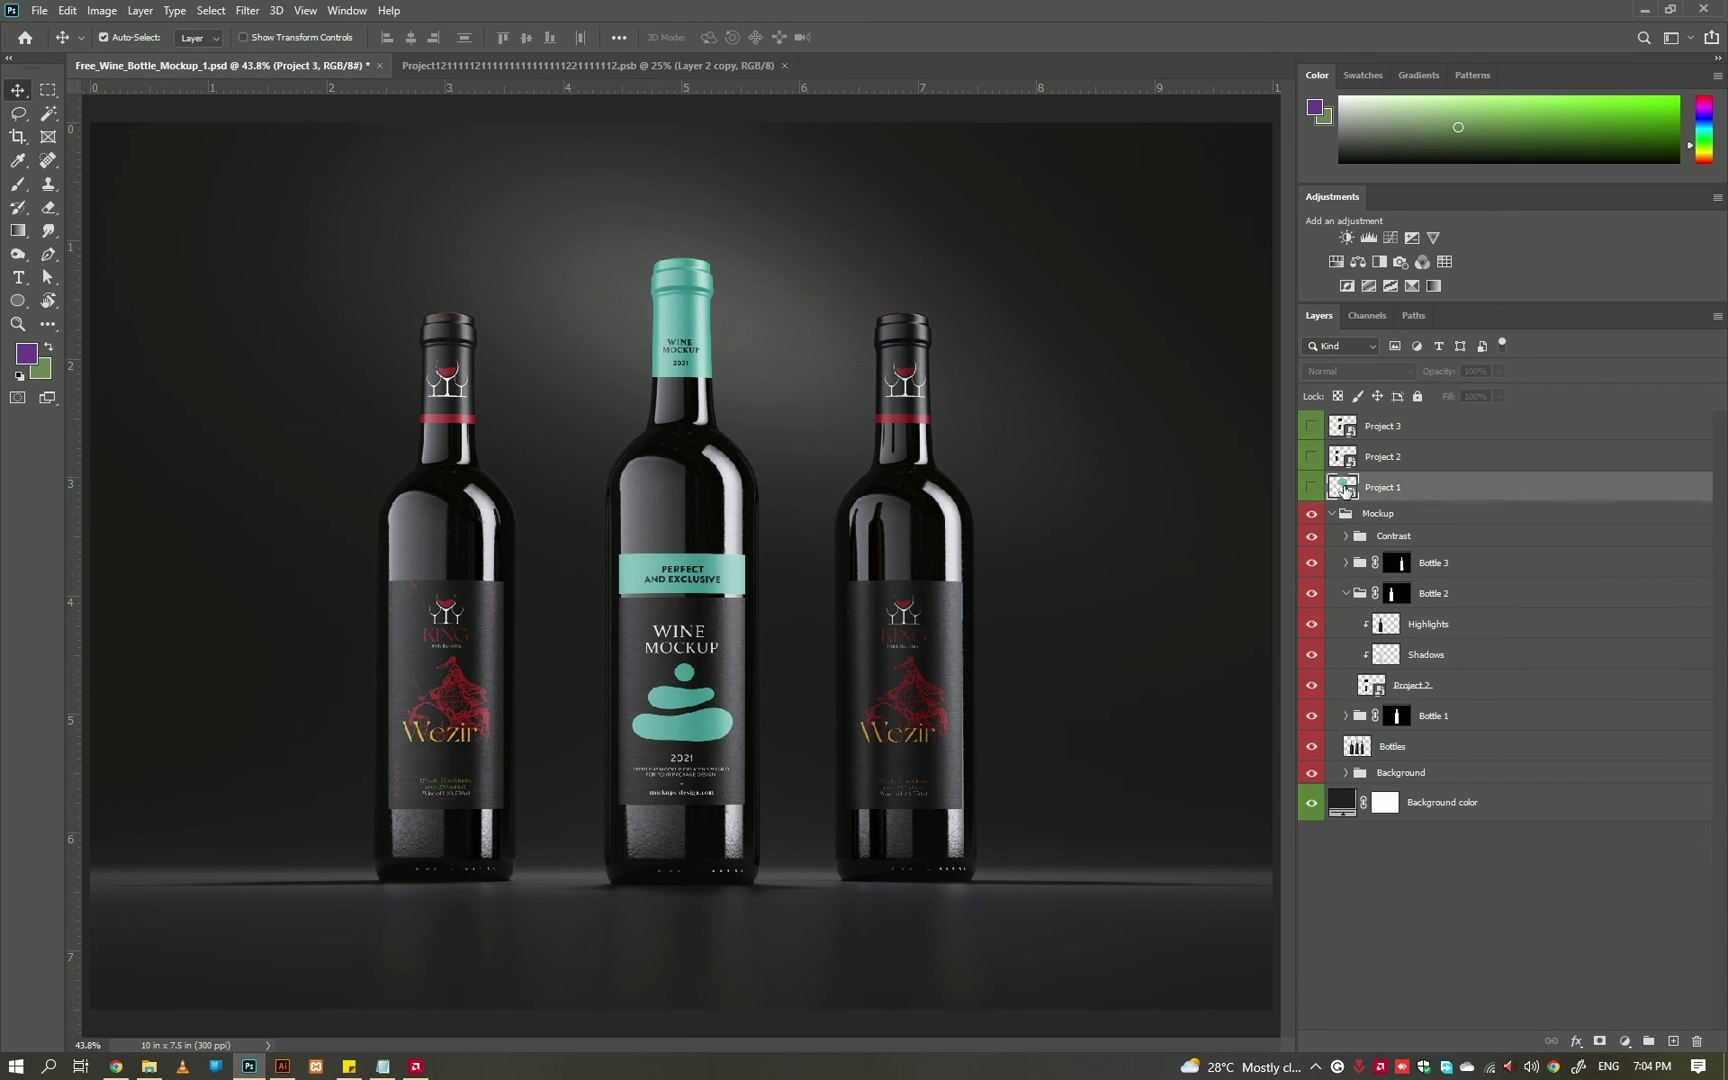
pyautogui.click(508, 40)
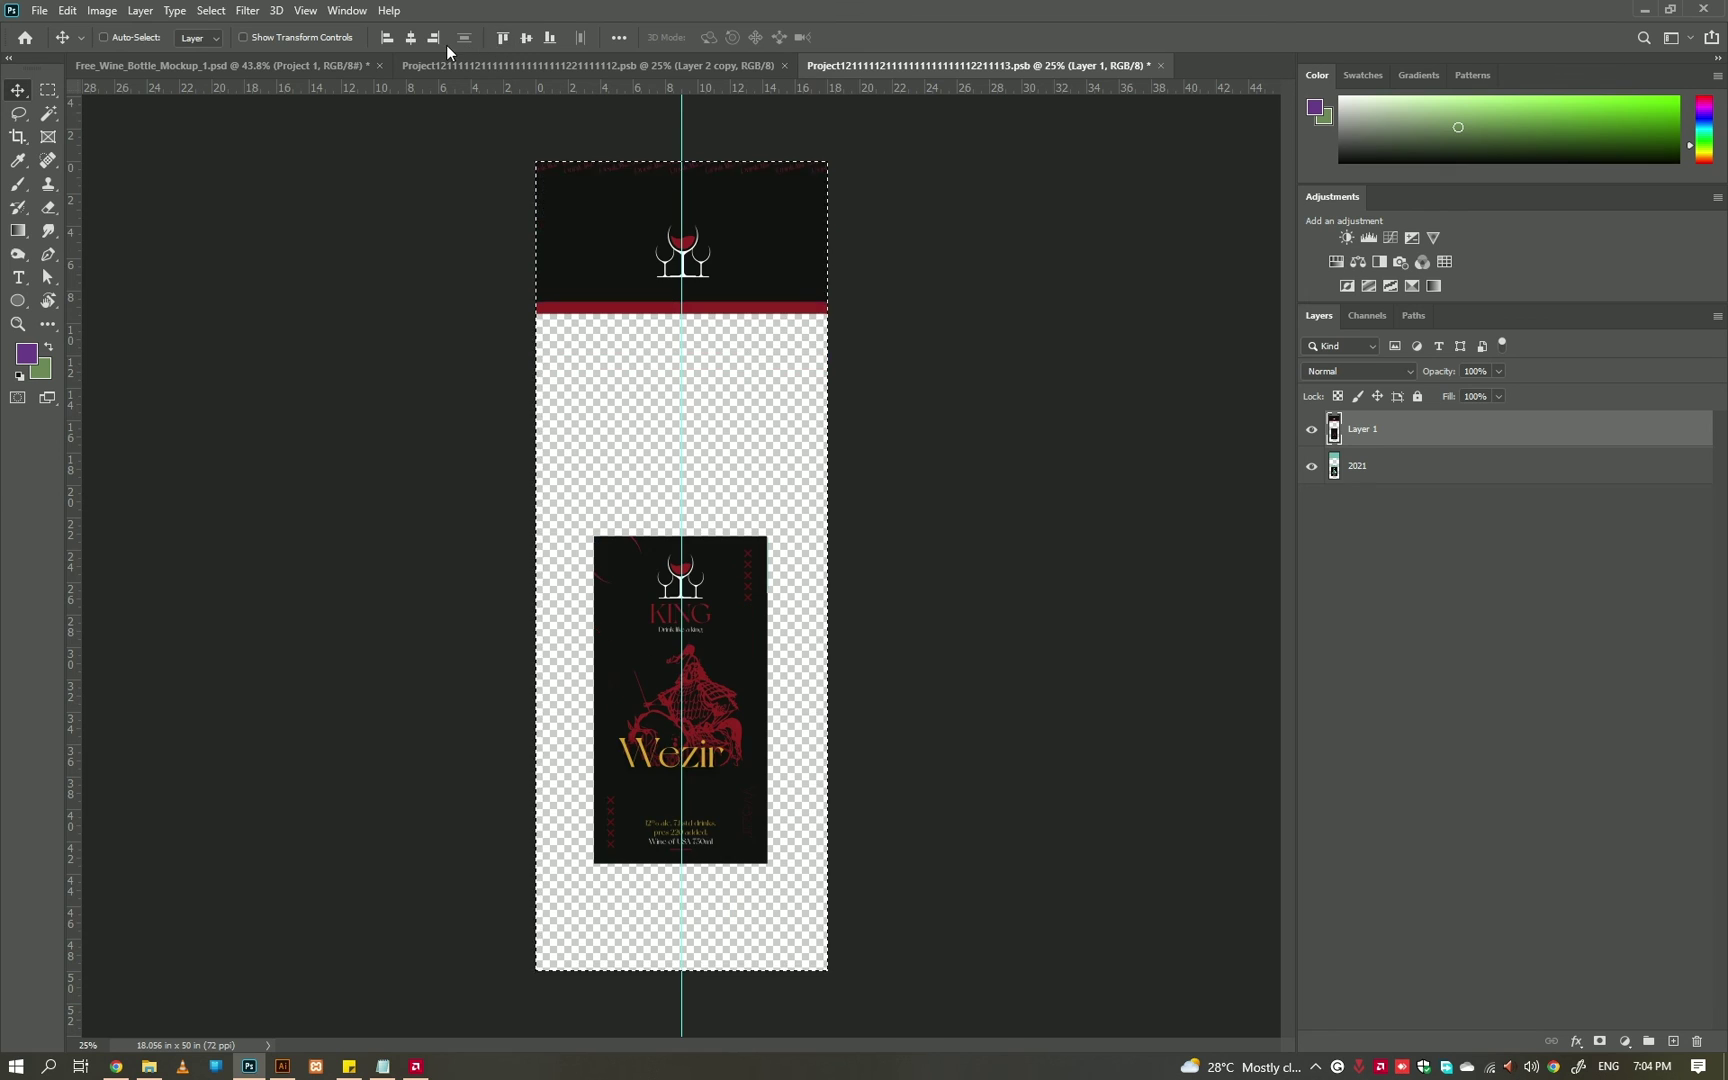
pyautogui.hotkey('ctrl', 'd')
pyautogui.hotkey('ctrl', 's')
pyautogui.hotkey('ctrl', 'w')
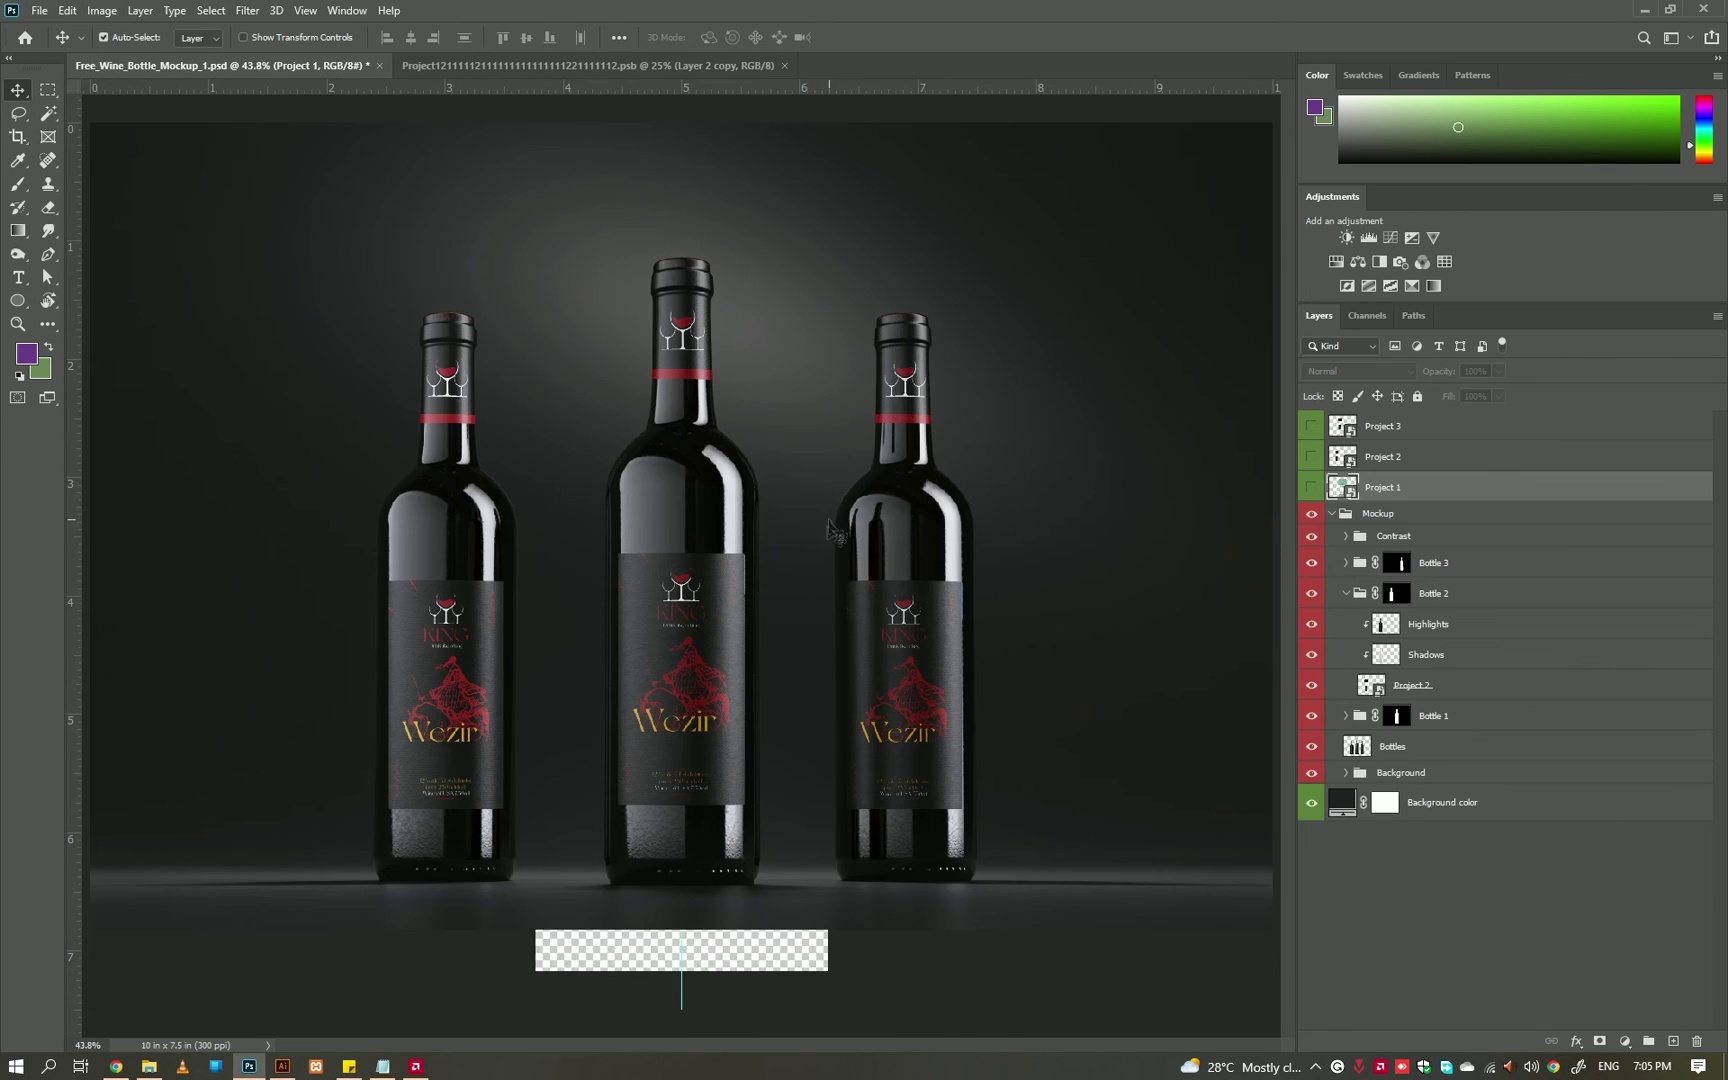
pyautogui.scroll(2, 644, 712)
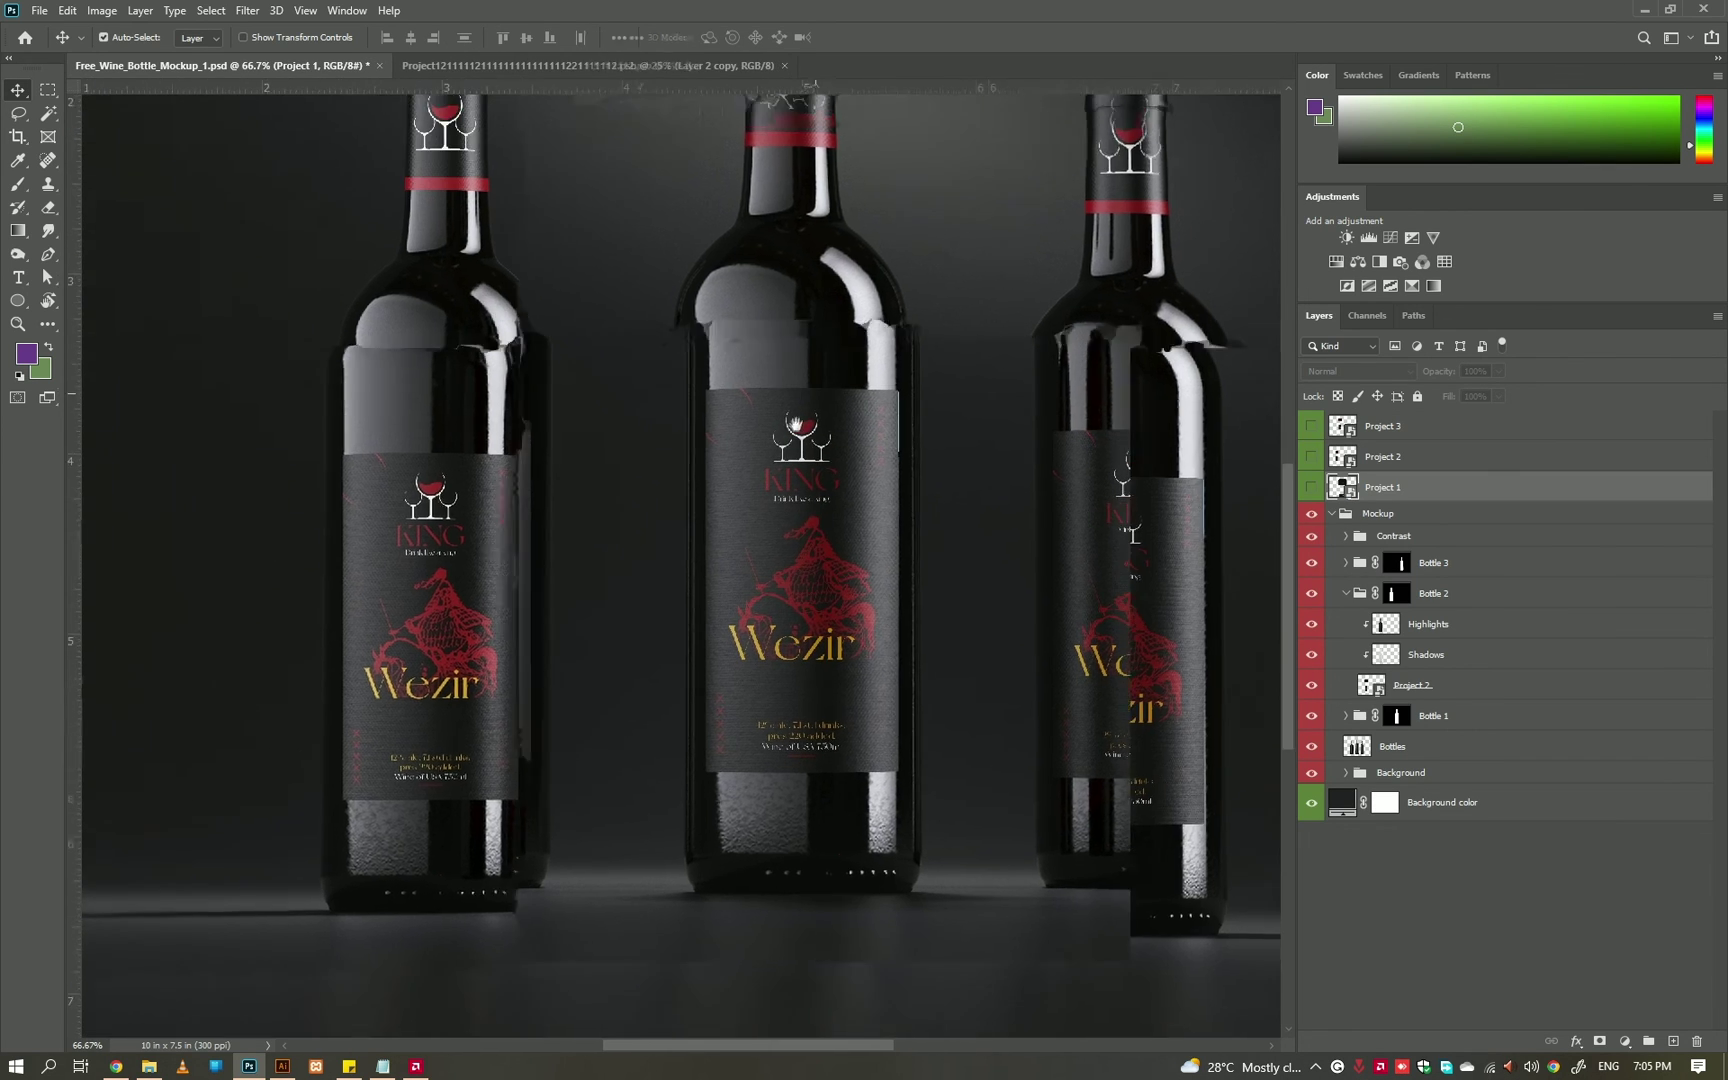
pyautogui.scroll(-3, 926, 513)
# - Inspect the Background group's Highlights and colour fill layers by toggling their visibility
pyautogui.doubleClick(1342, 803)
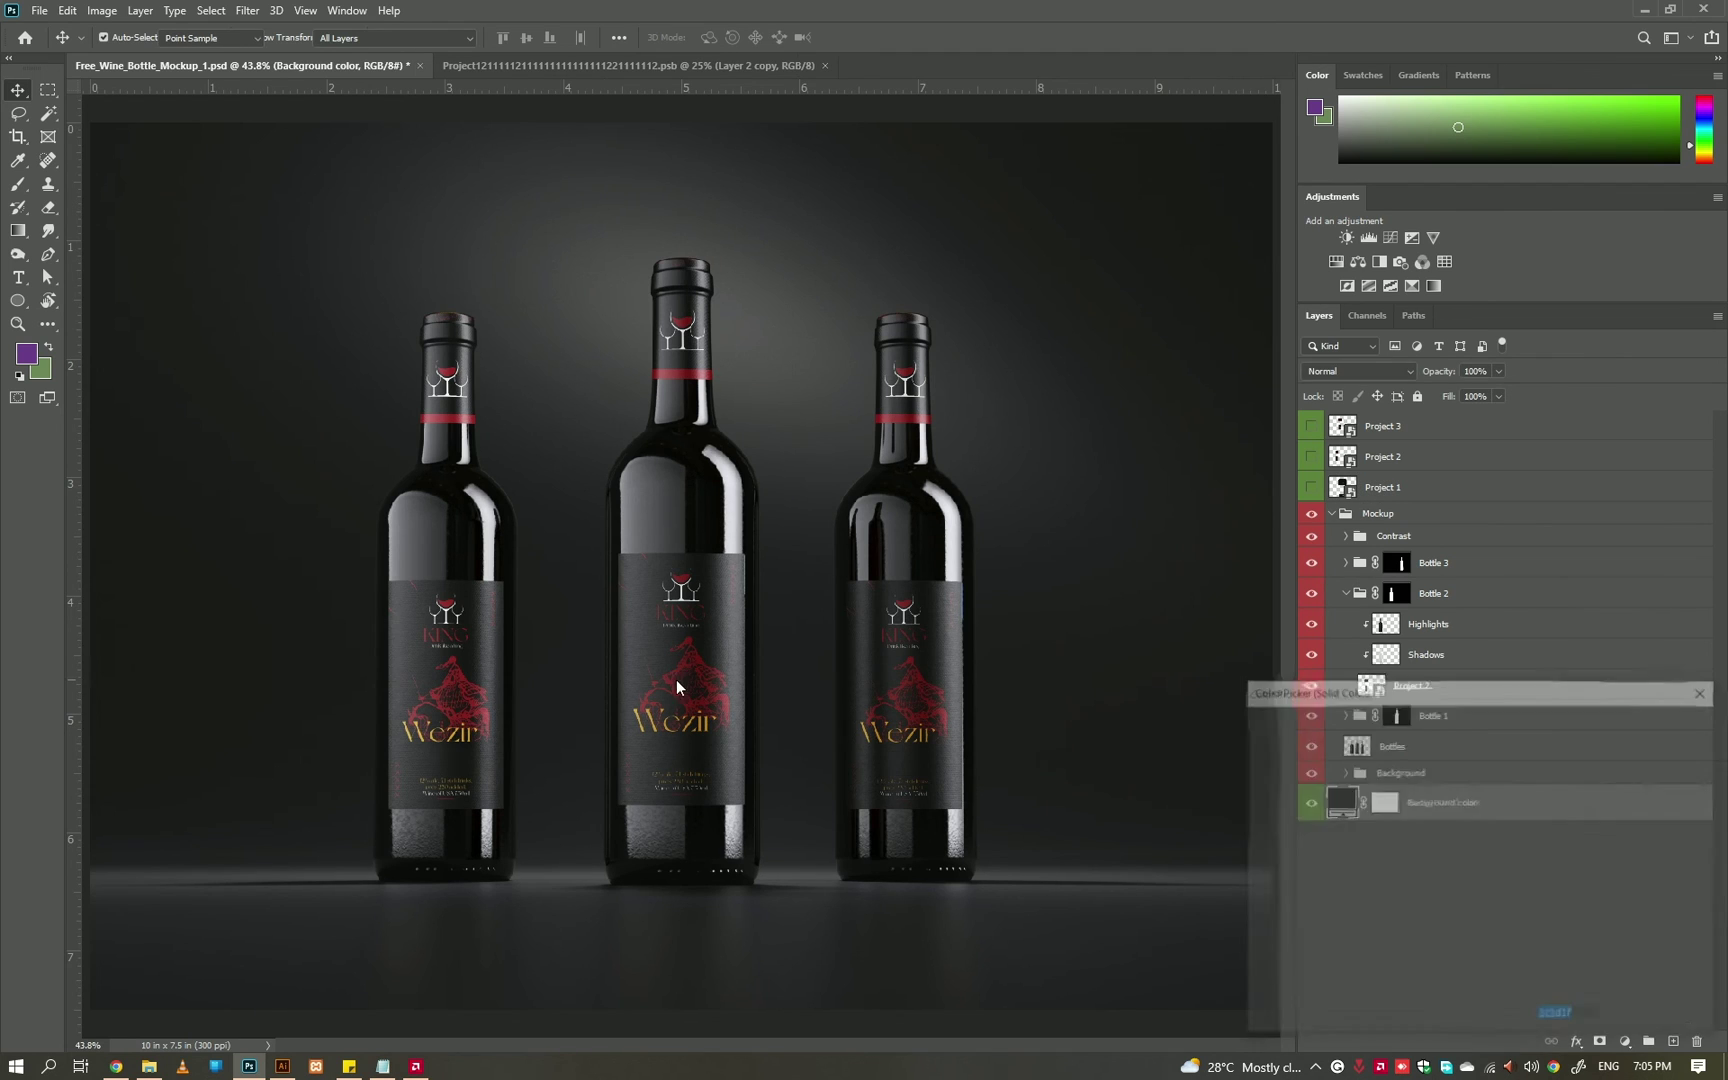
pyautogui.click(699, 667)
pyautogui.click(1700, 756)
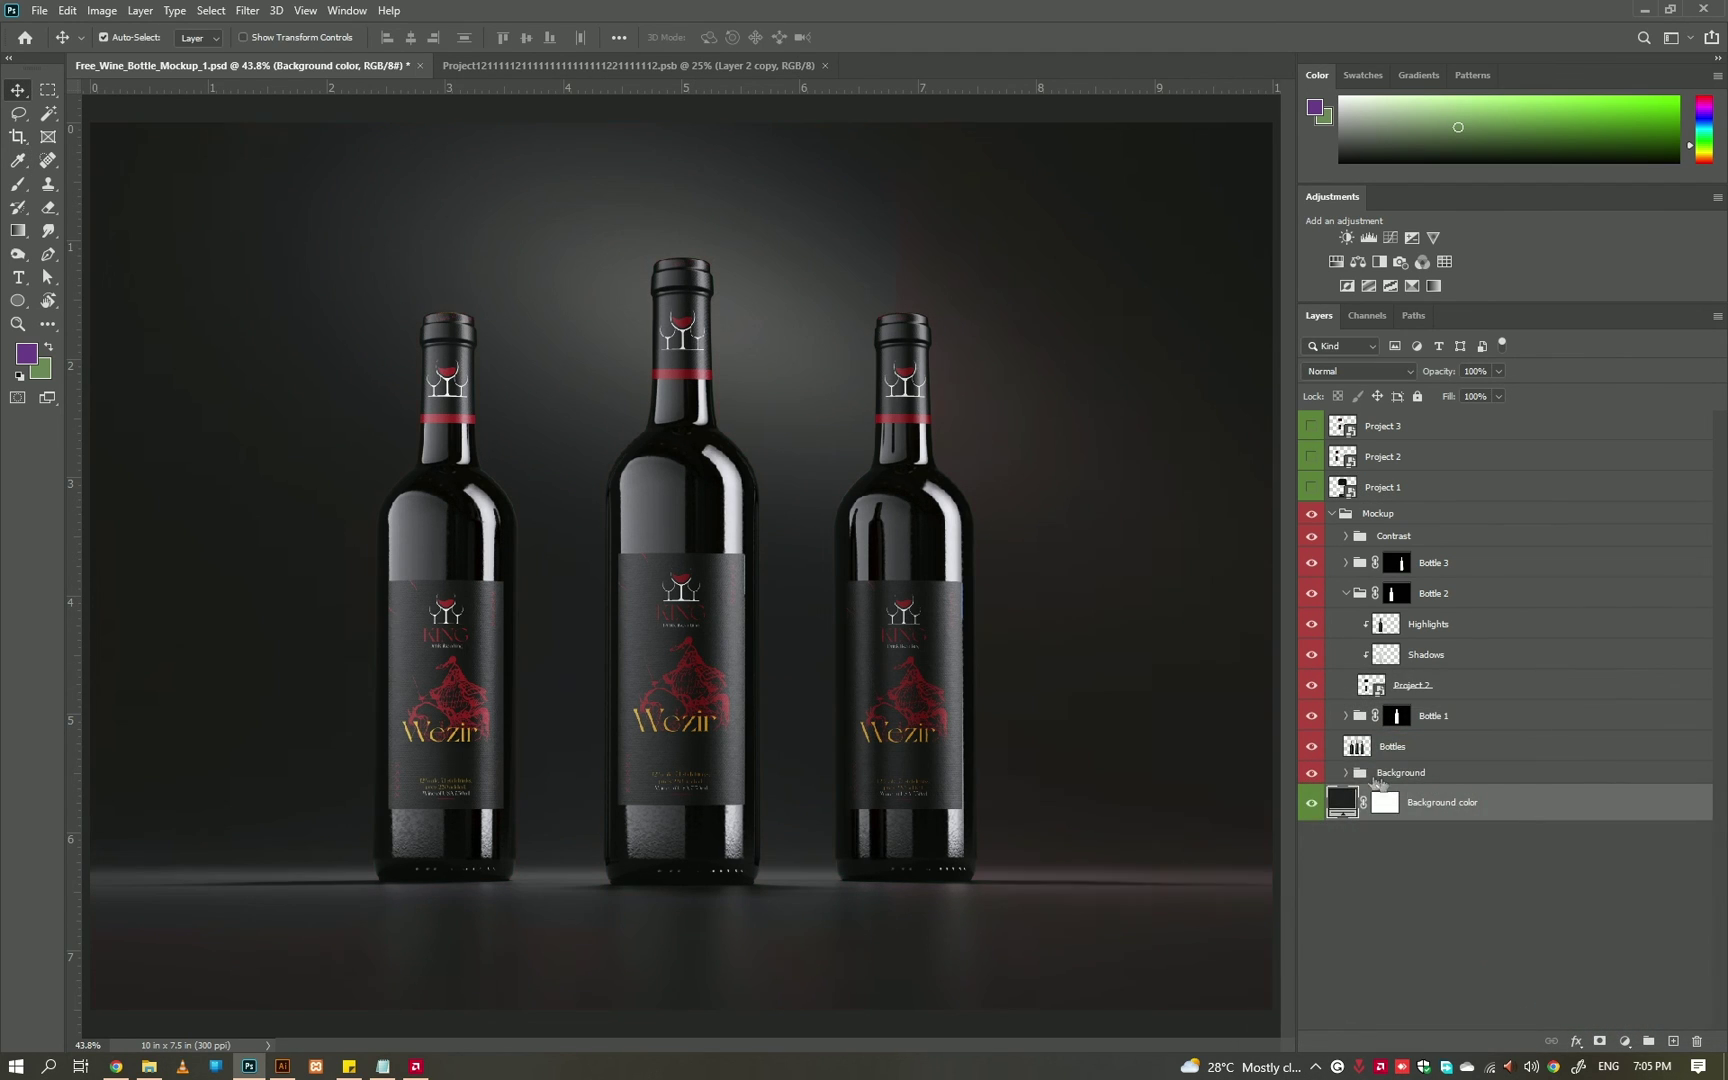
pyautogui.click(1347, 774)
pyautogui.click(1362, 808)
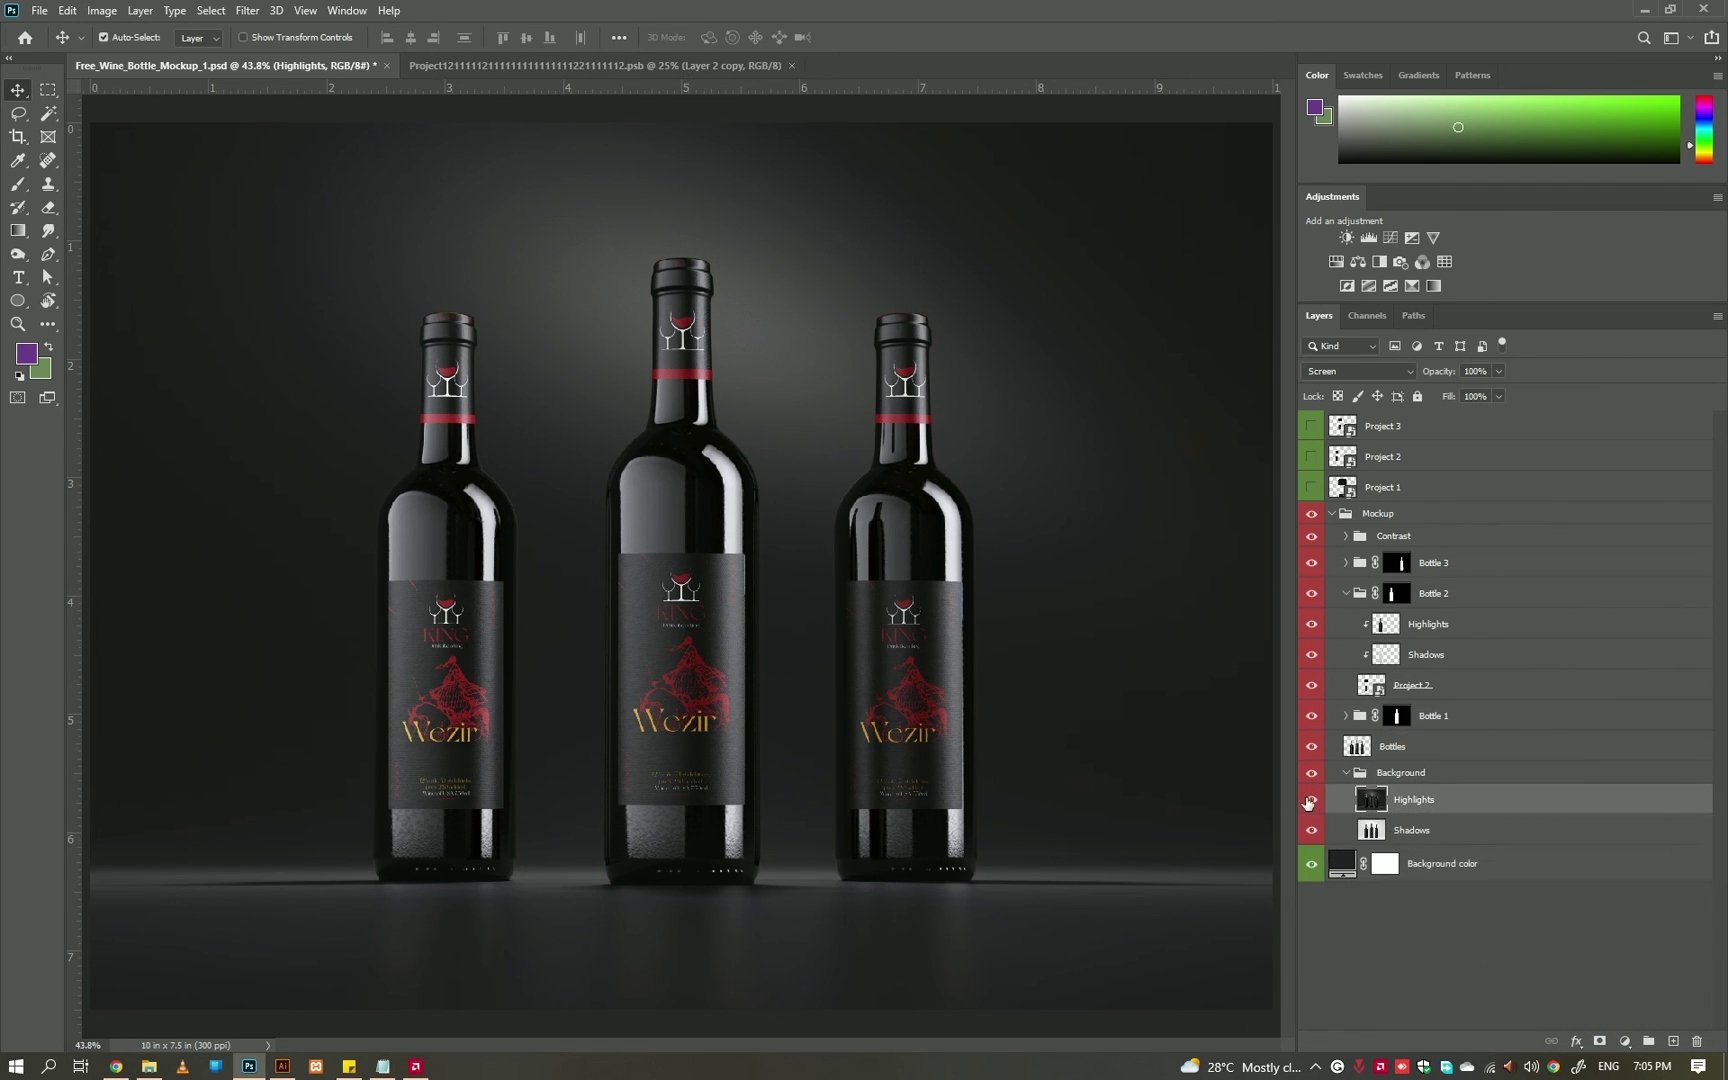
pyautogui.click(1311, 800)
pyautogui.click(1346, 716)
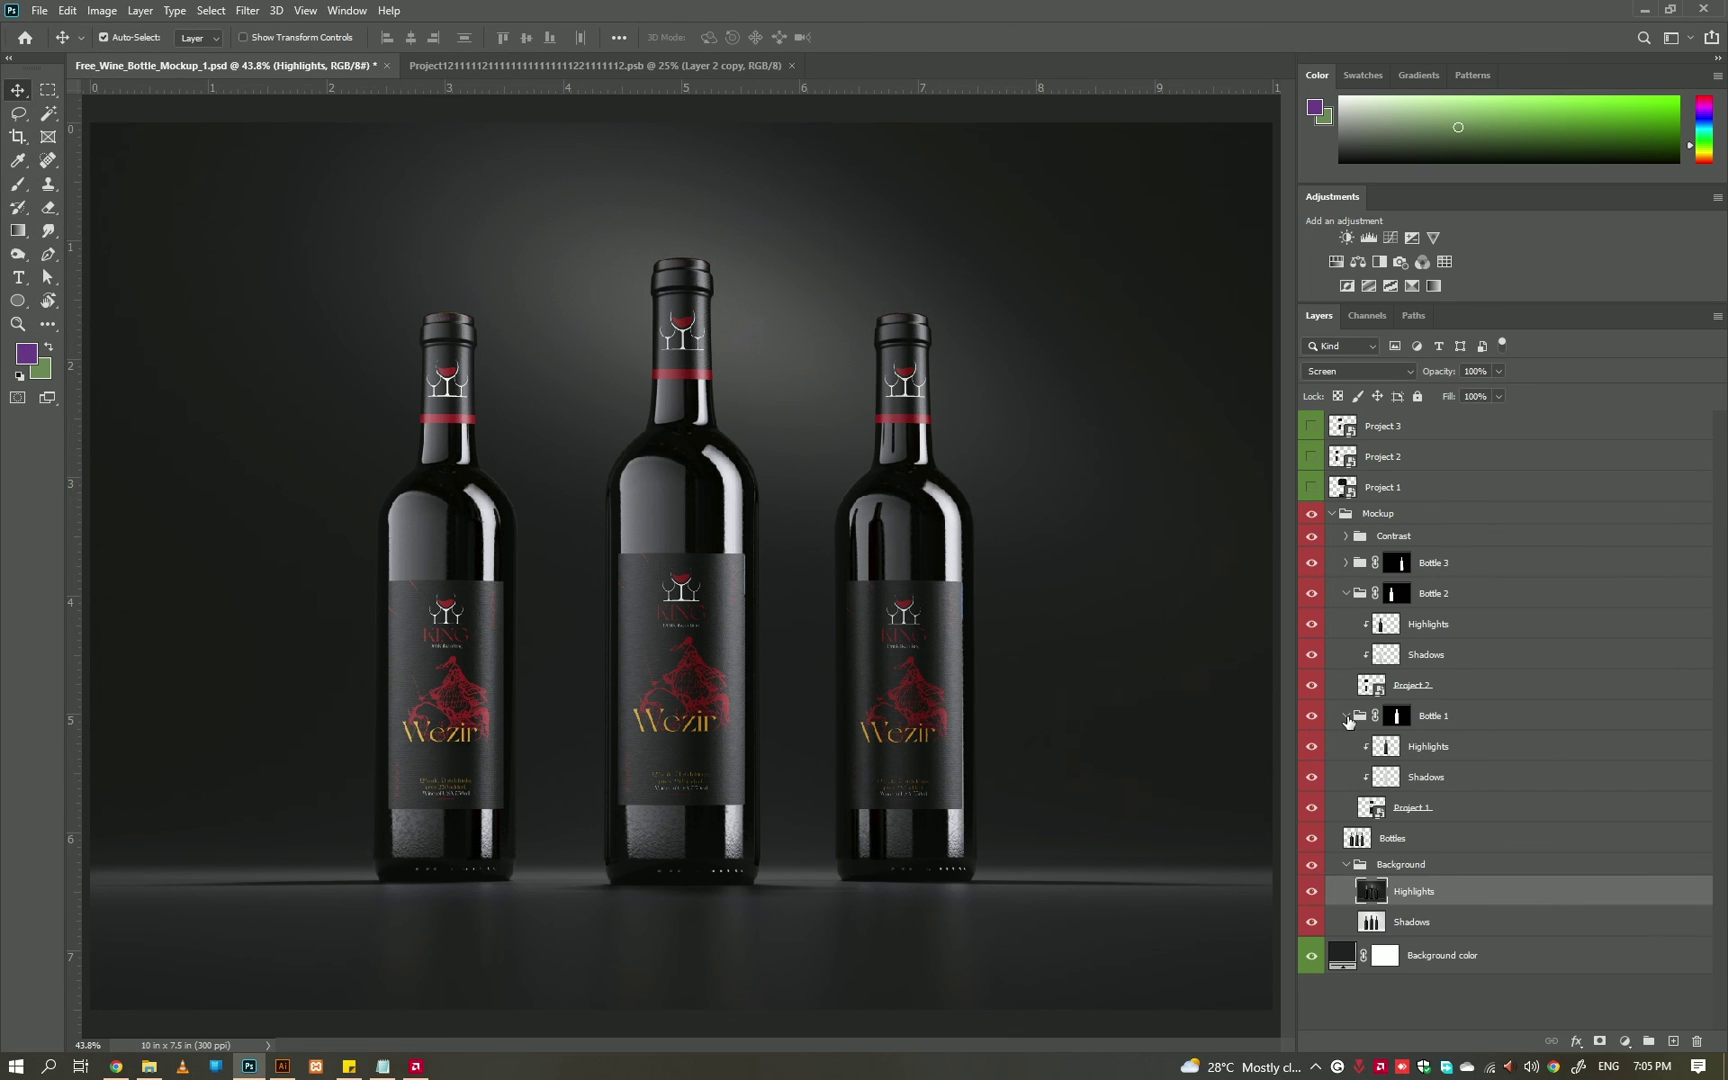
pyautogui.click(1346, 716)
pyautogui.click(1440, 863)
pyautogui.click(1311, 863)
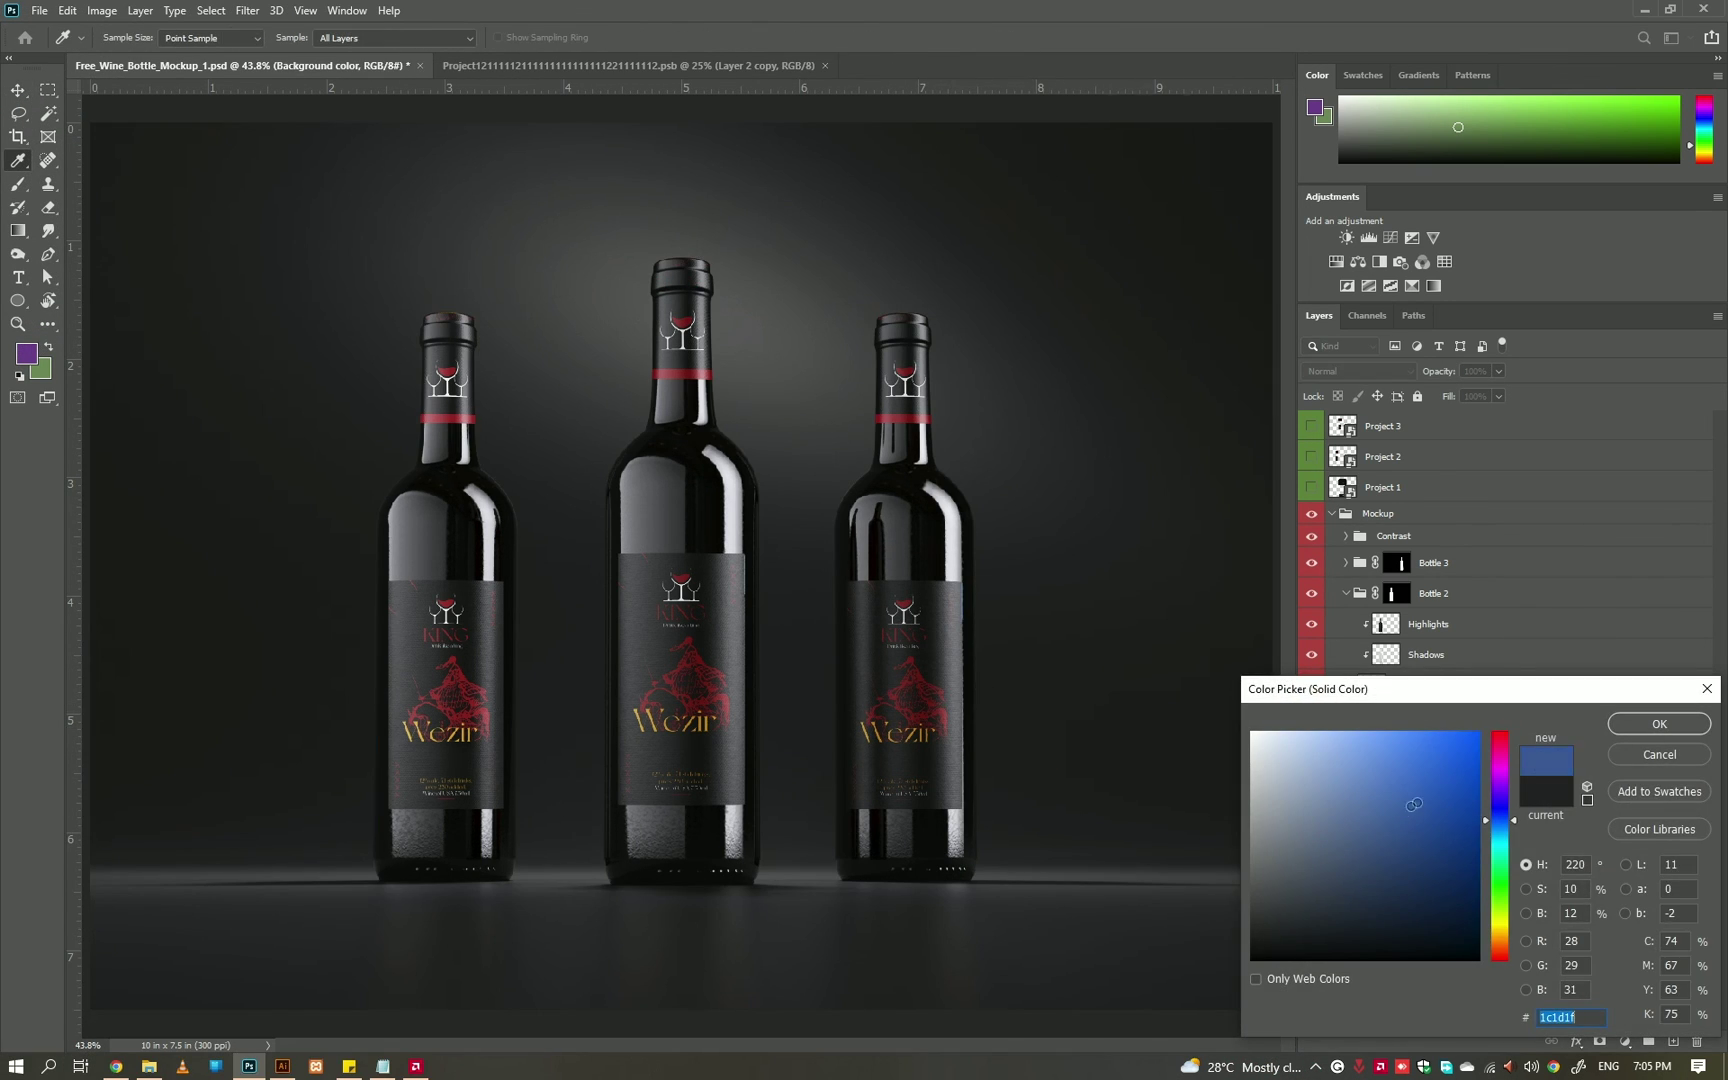
# - Sample dark red, near-black and brownish tones from the bottles for the background fill
pyautogui.click(1450, 760)
pyautogui.click(923, 551)
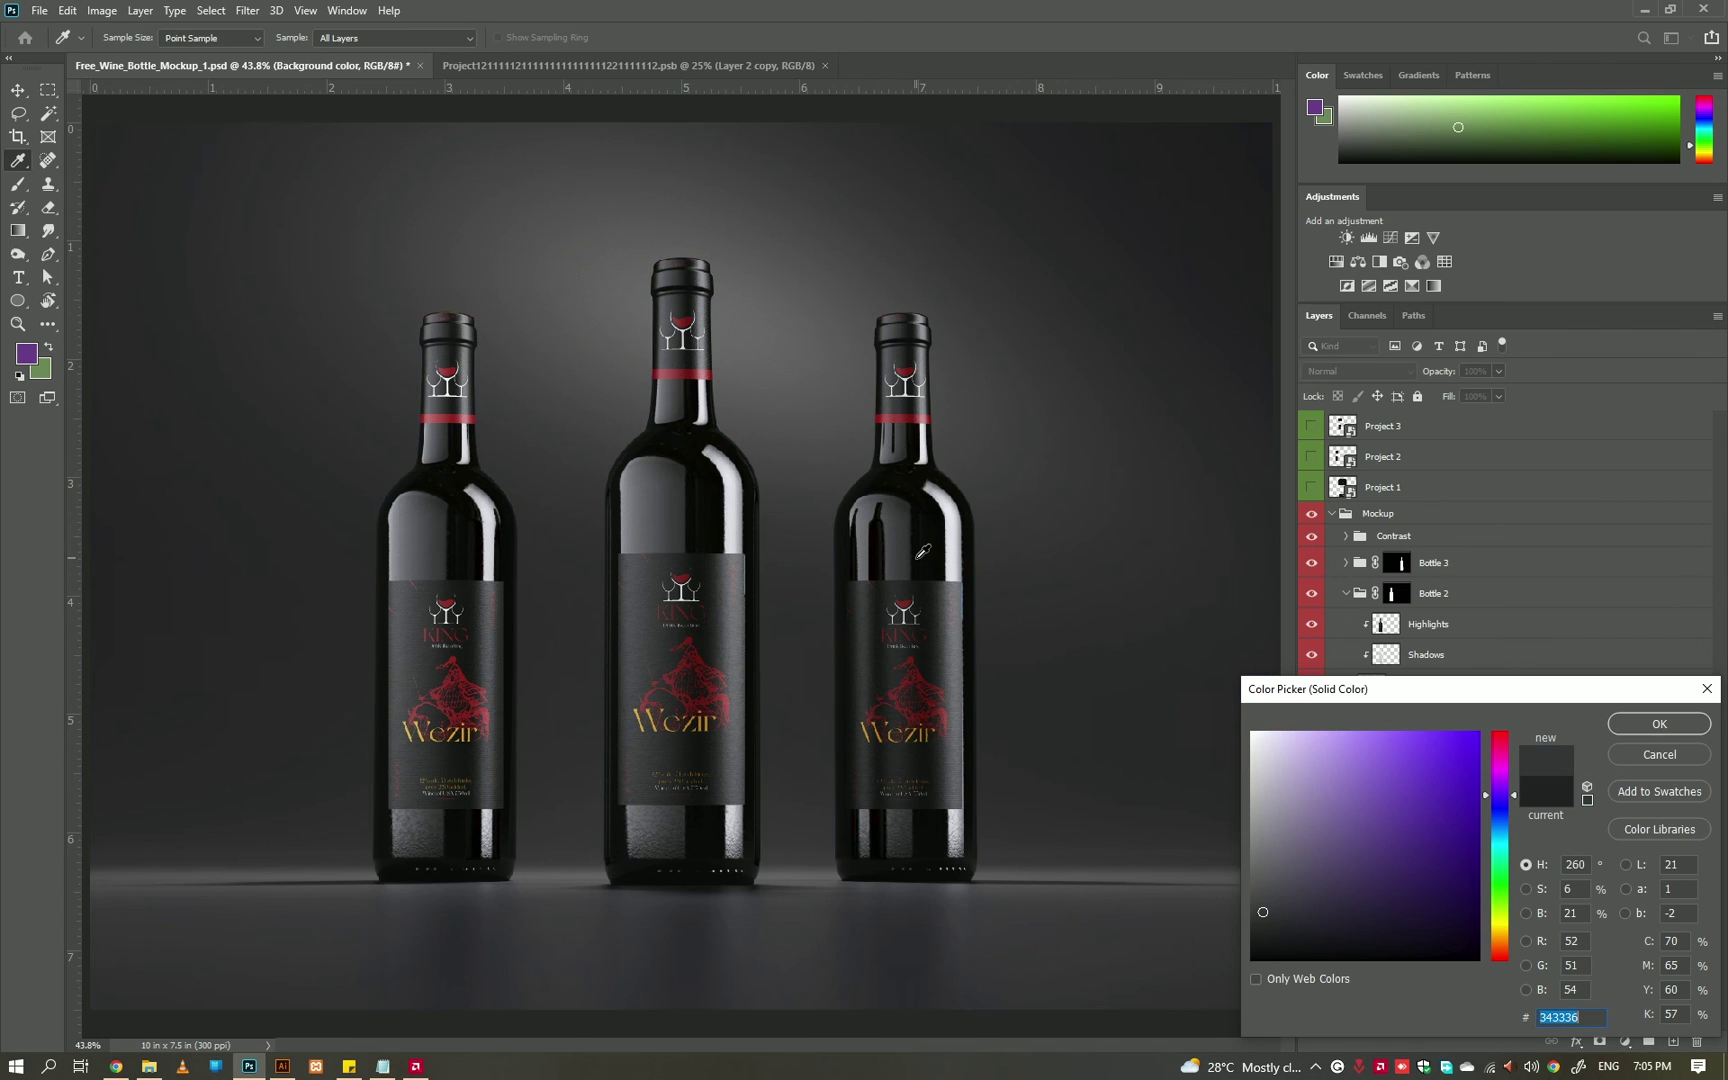
pyautogui.moveTo(779, 633); pyautogui.dragTo(780, 634)
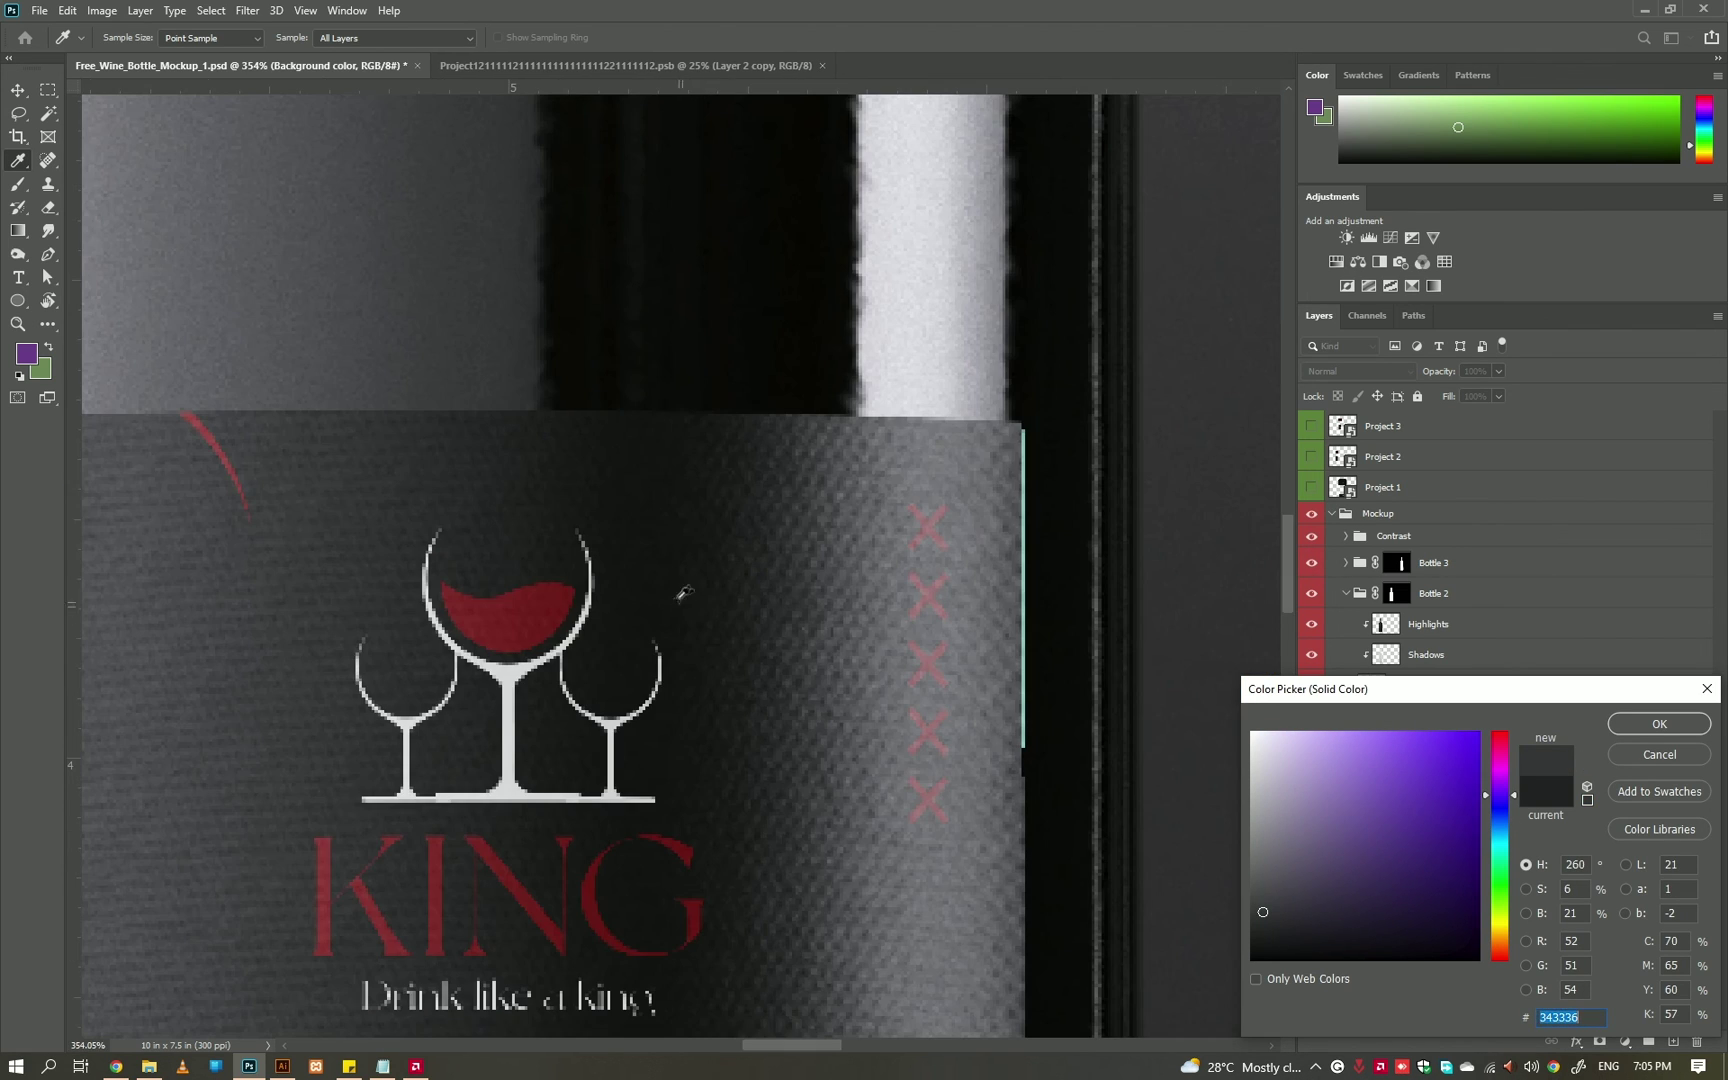
pyautogui.click(548, 592)
pyautogui.hotkey('ctrl', '0')
pyautogui.click(510, 567)
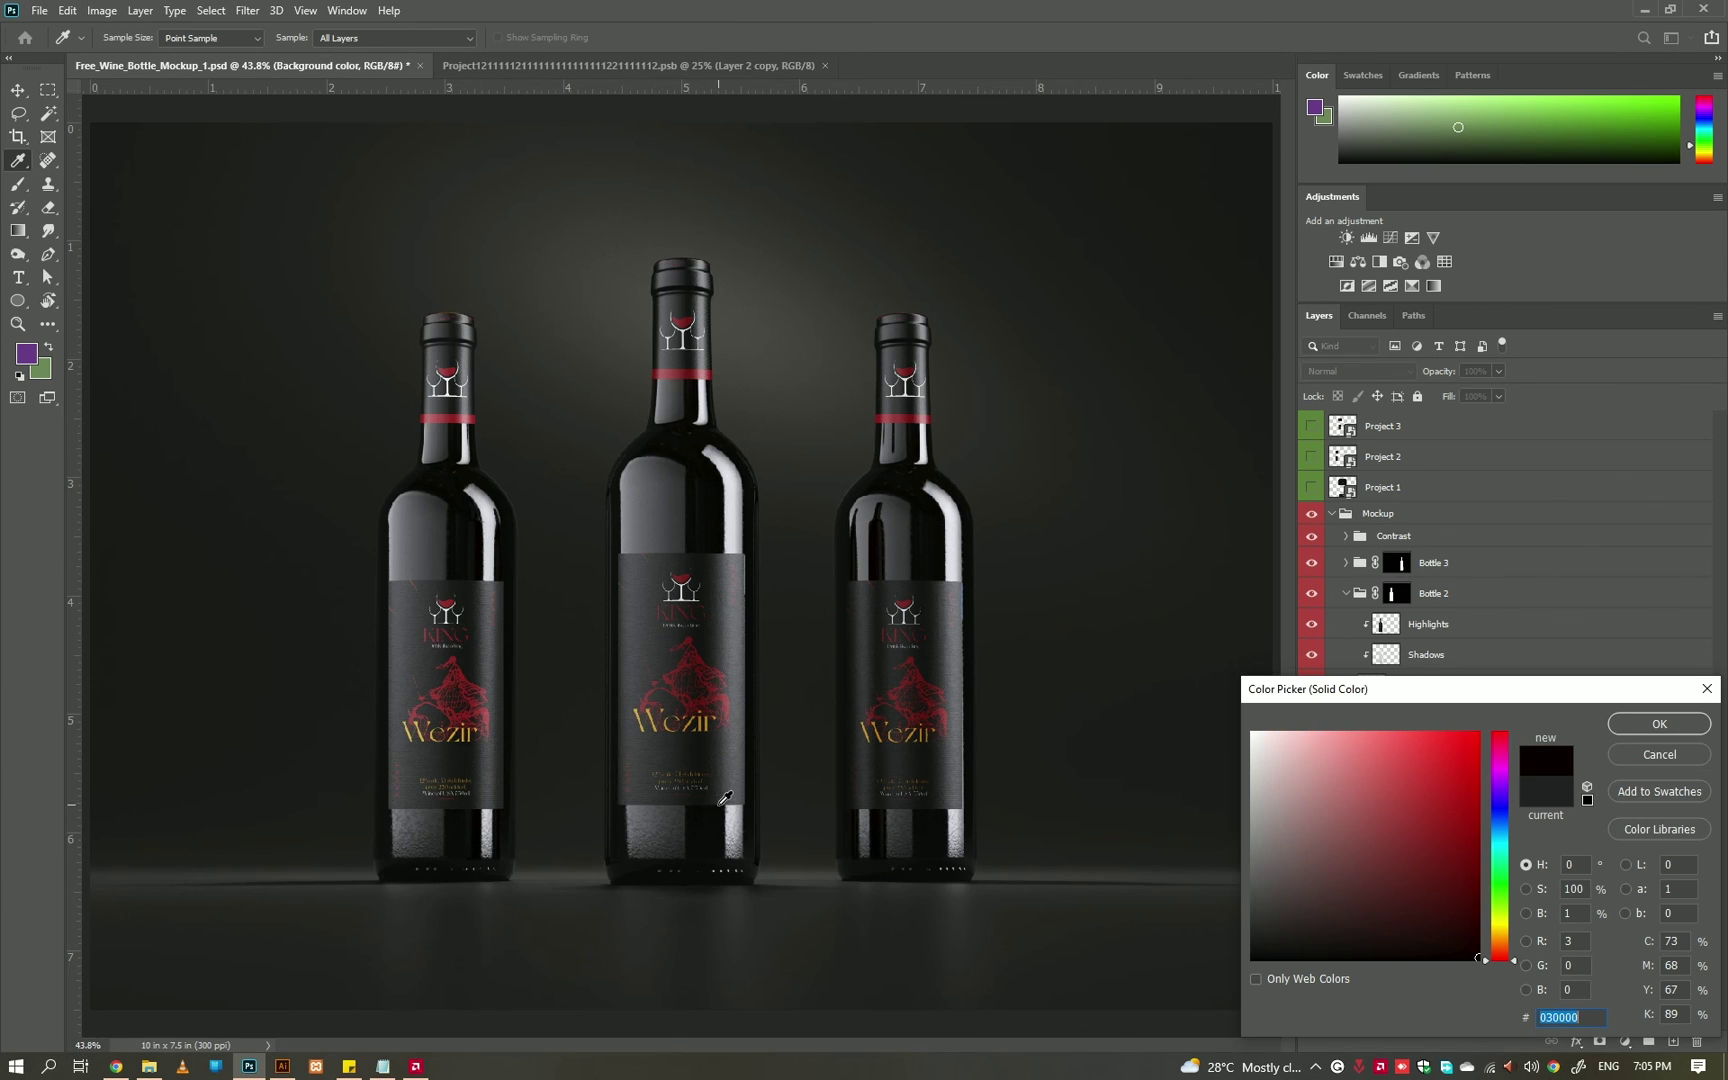
pyautogui.click(712, 721)
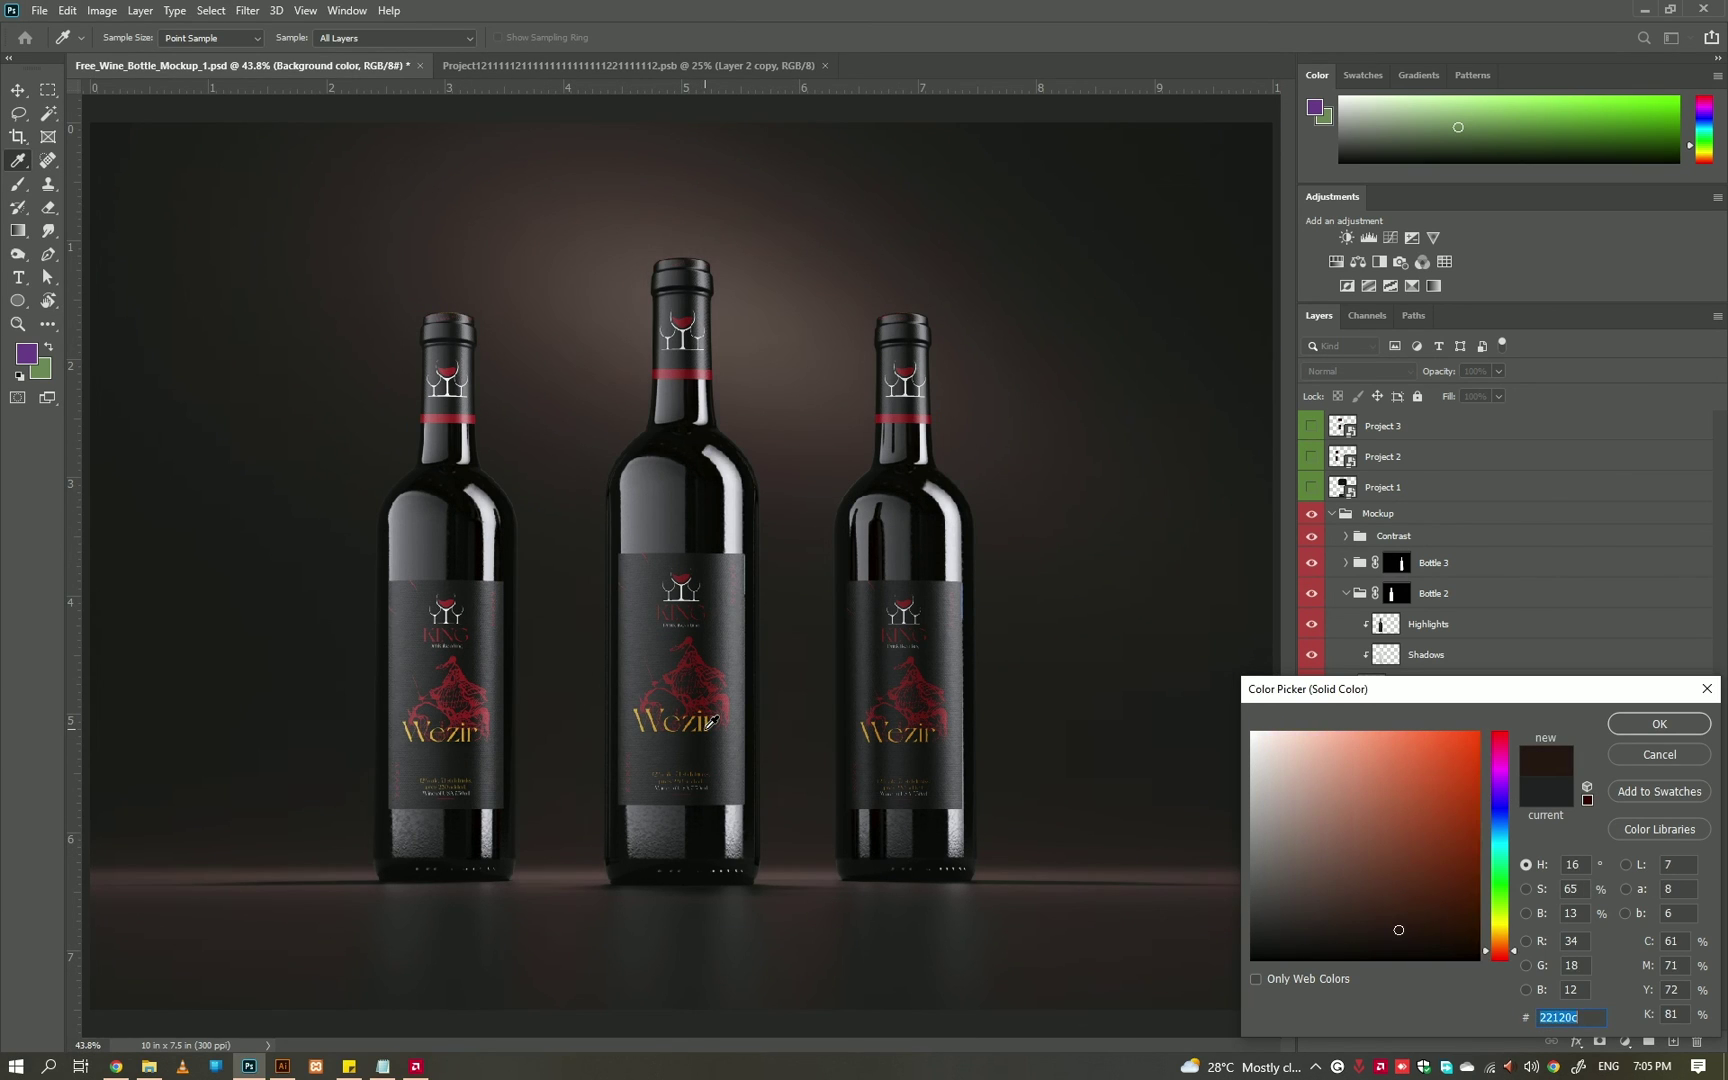
# - Tune the background fill to a very dark reddish brown, #220404, and apply it
pyautogui.moveTo(1334, 894); pyautogui.dragTo(1303, 921)
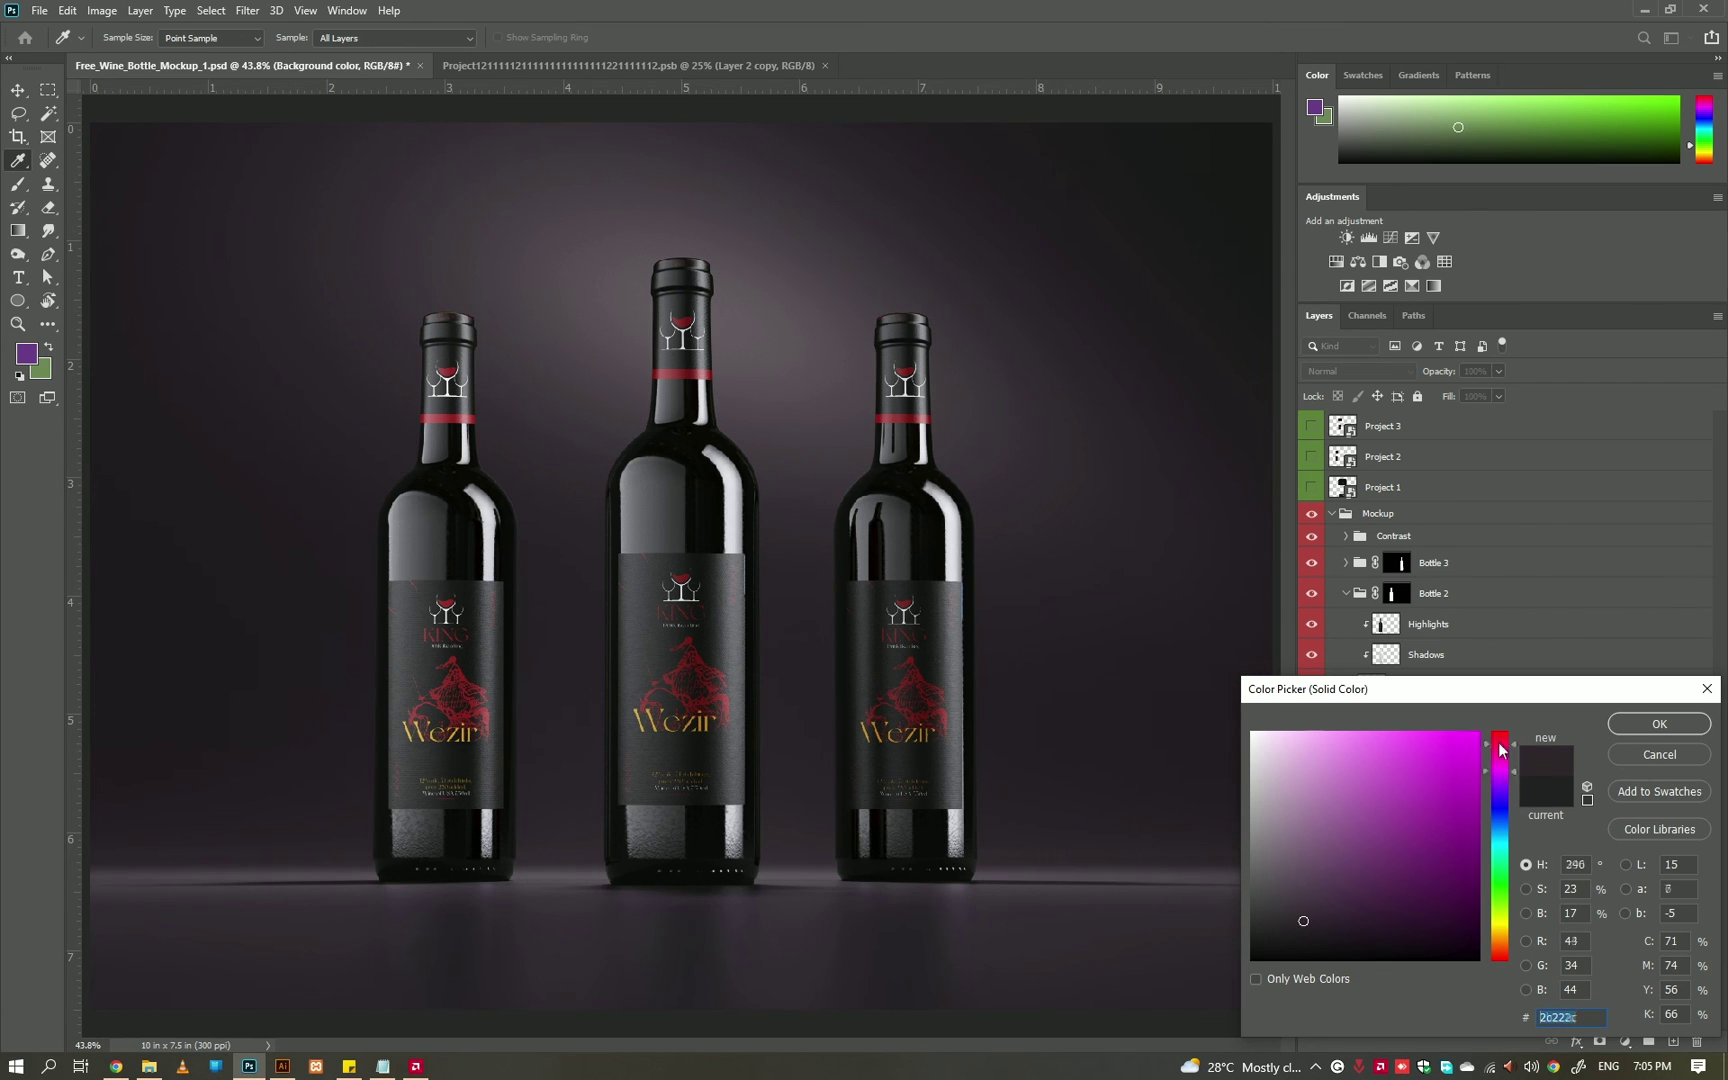
pyautogui.moveTo(1500, 748); pyautogui.dragTo(1501, 731)
pyautogui.click(1378, 902)
pyautogui.moveTo(1500, 812); pyautogui.dragTo(1503, 697)
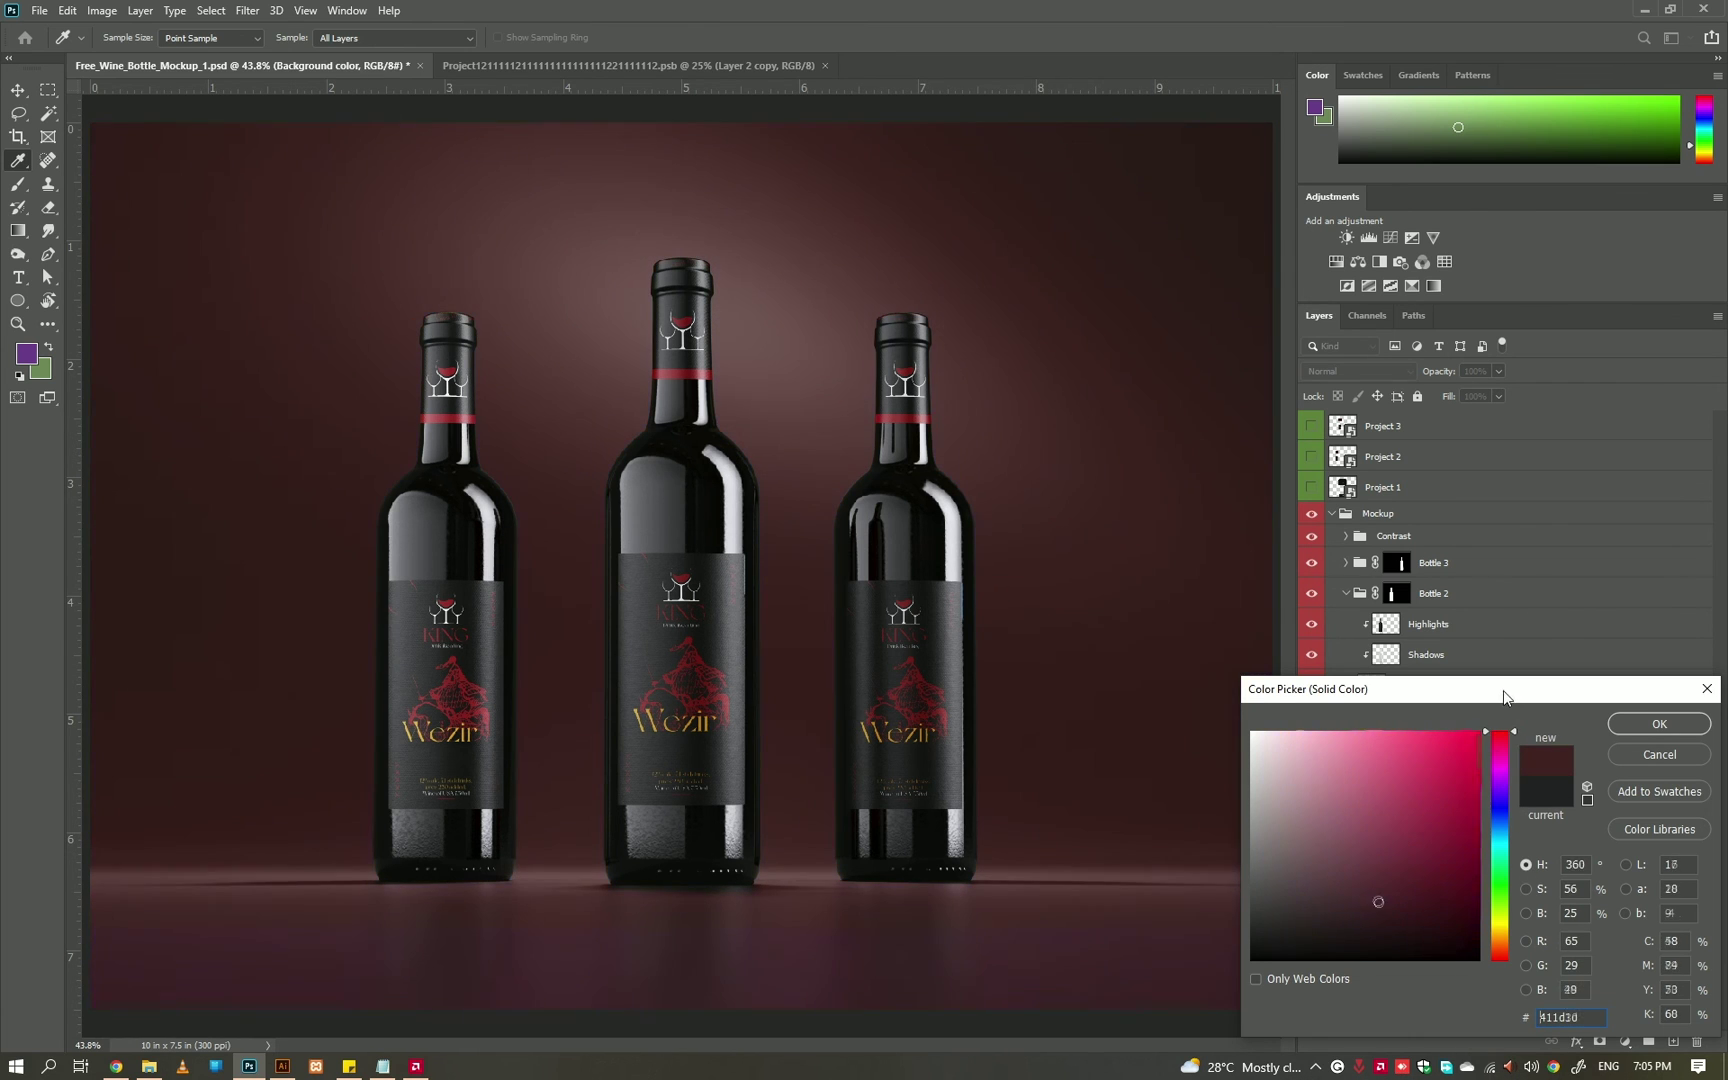
pyautogui.moveTo(1386, 929); pyautogui.dragTo(1414, 926)
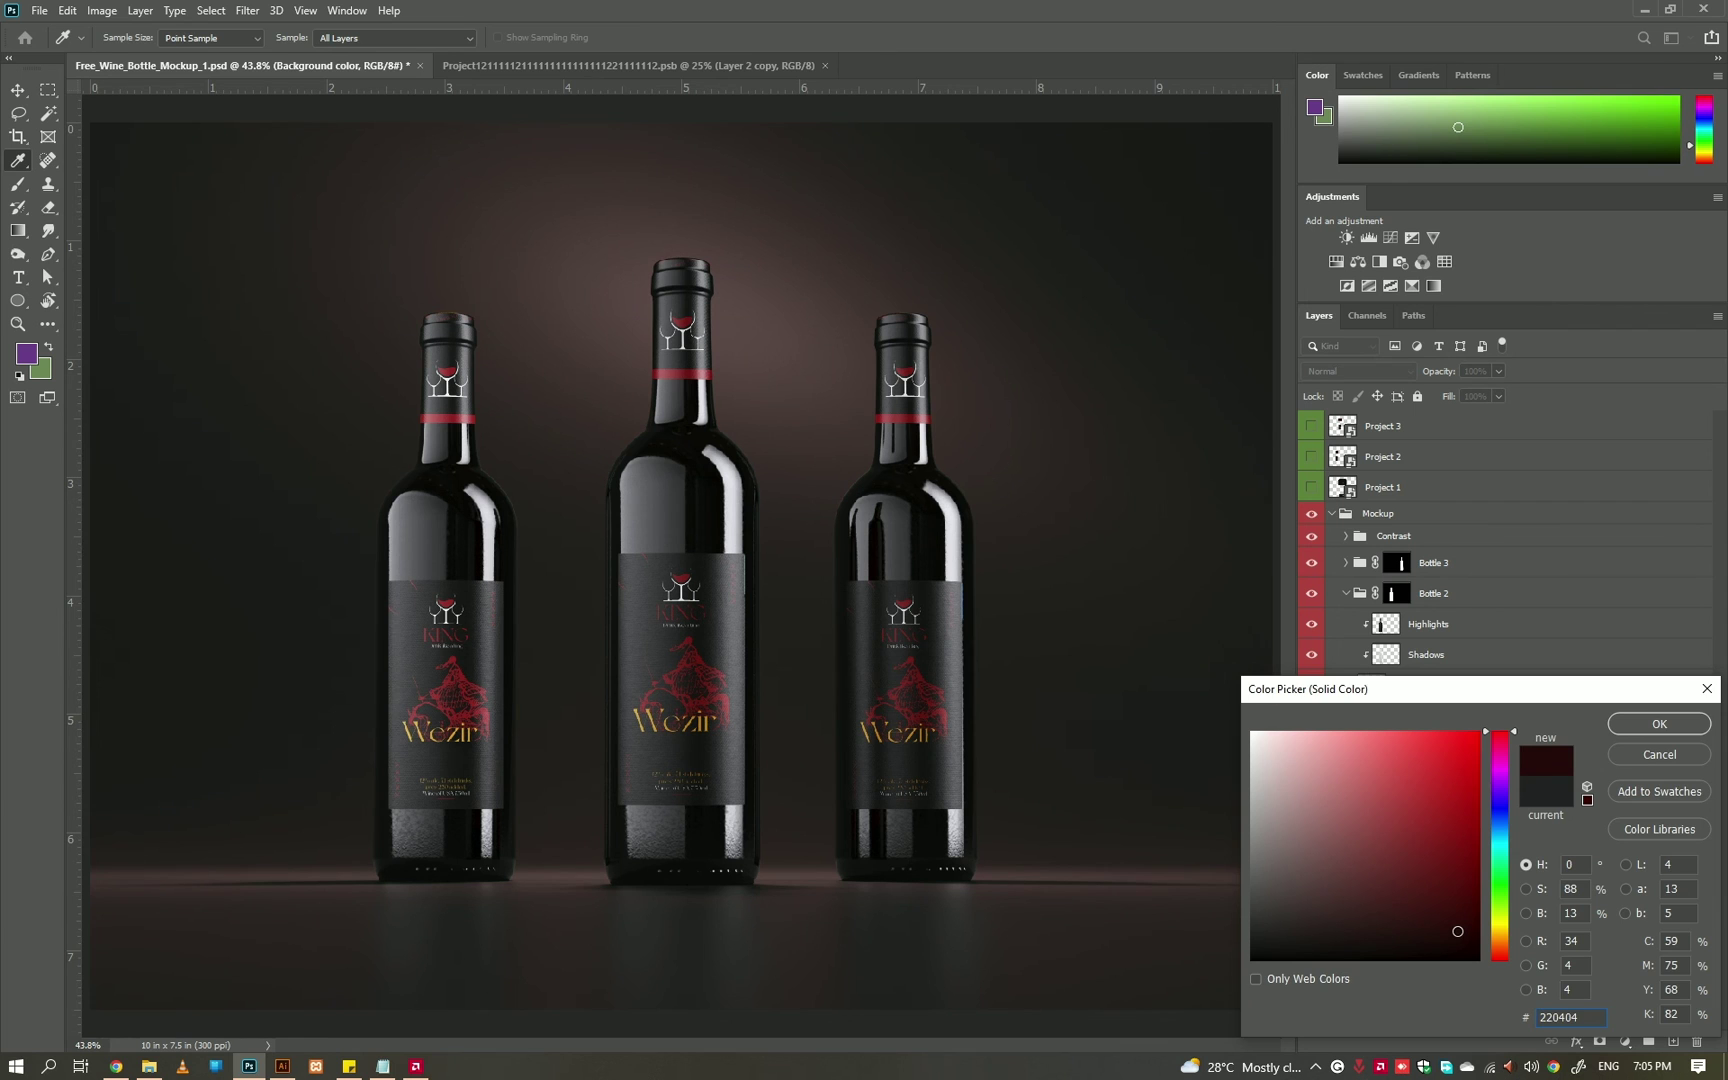
pyautogui.press('Return')
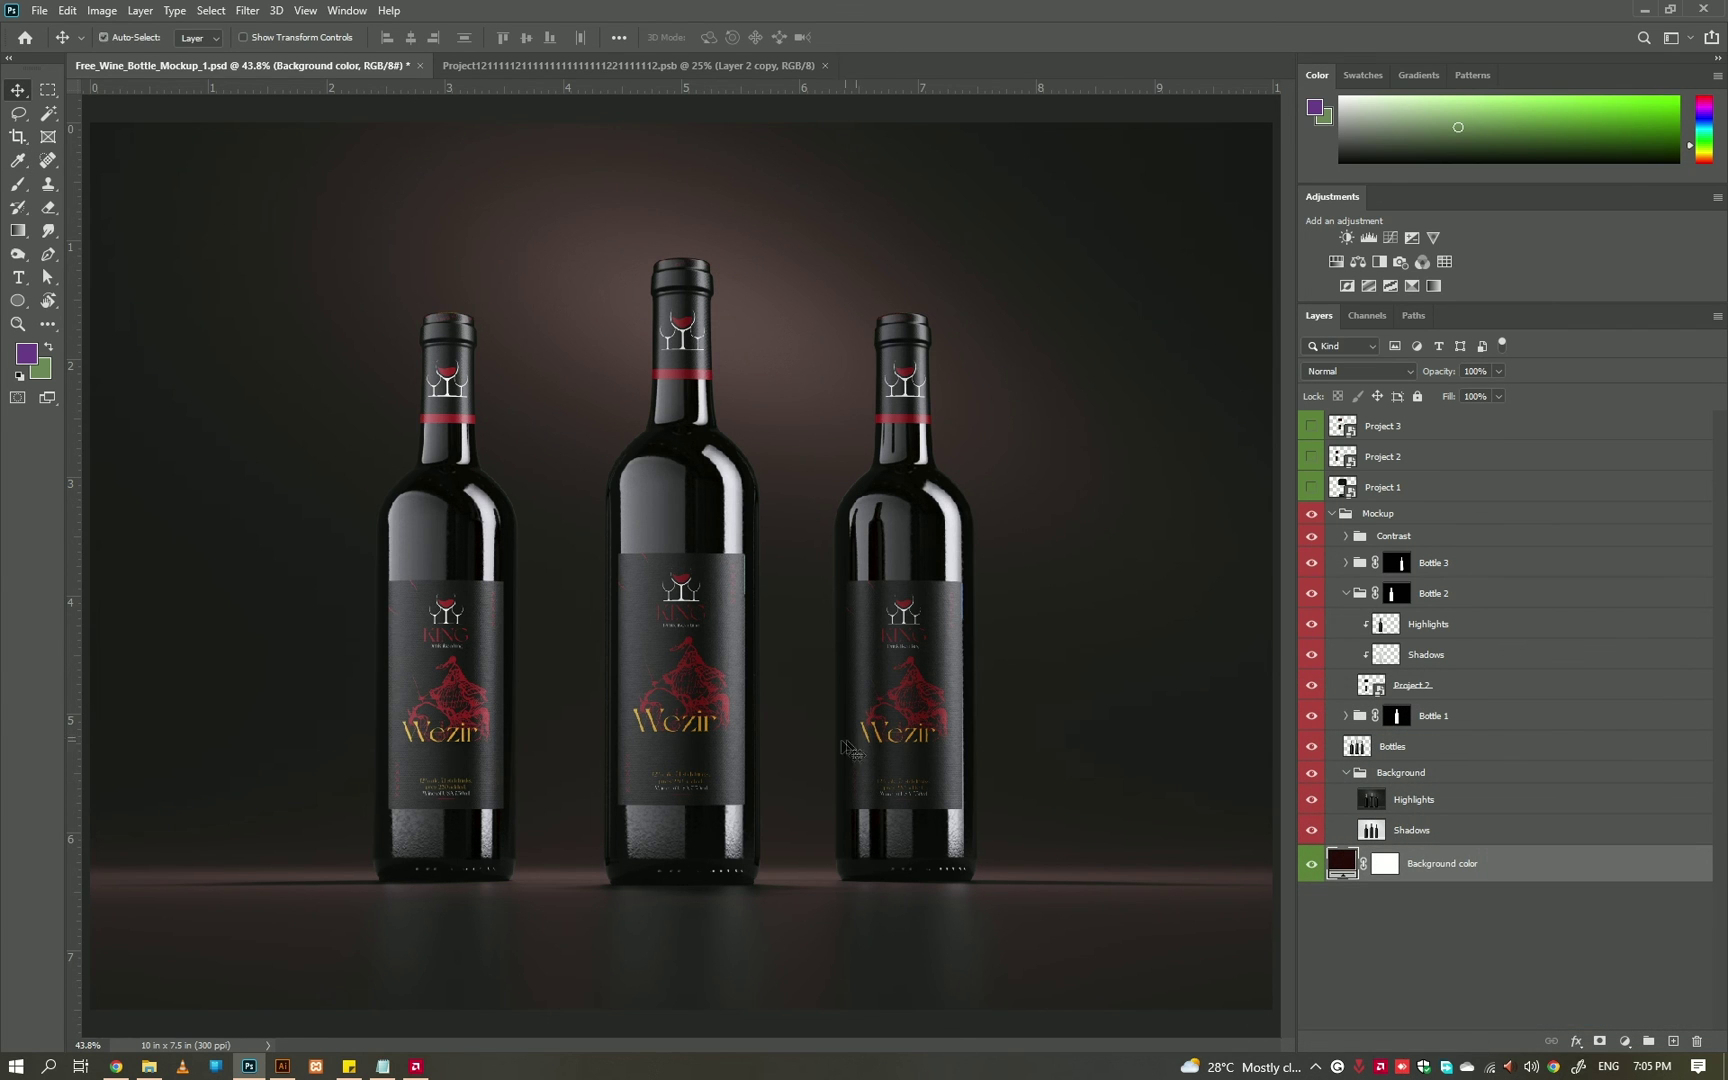